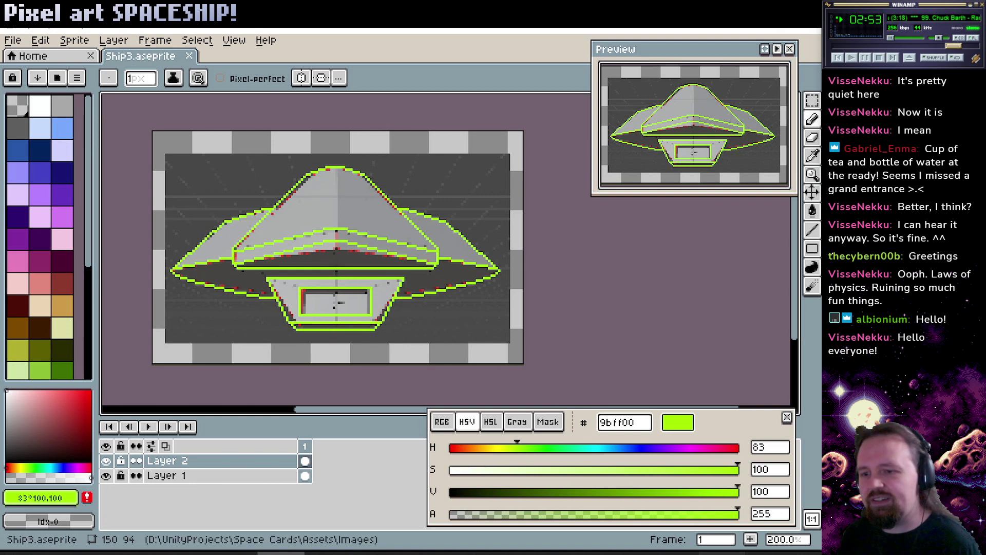
# Switch to Unity, run the game in play mode, play the Fire Lasers card and one Charged Shot card, and end the turn.
pyautogui.hotkey('alt', 'Tab')
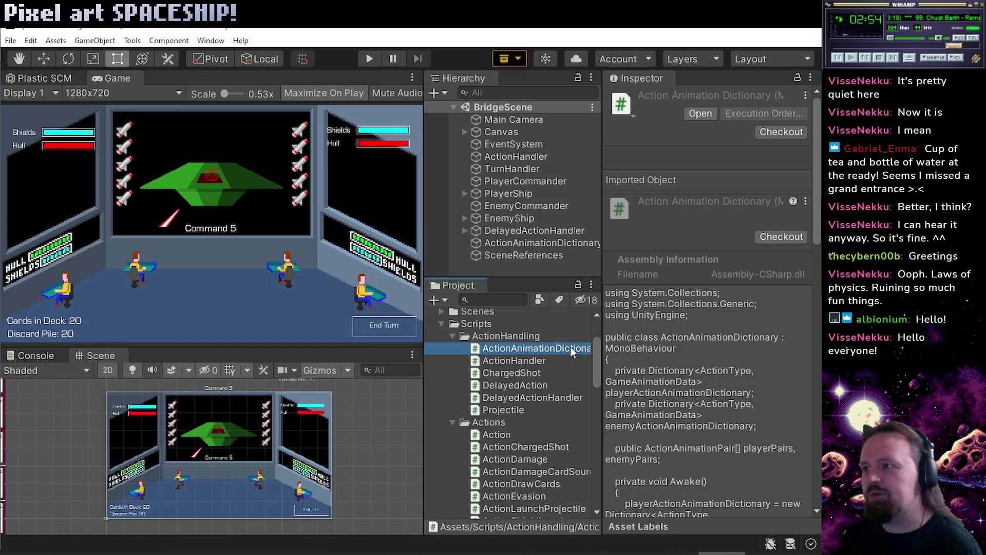
pyautogui.click(368, 60)
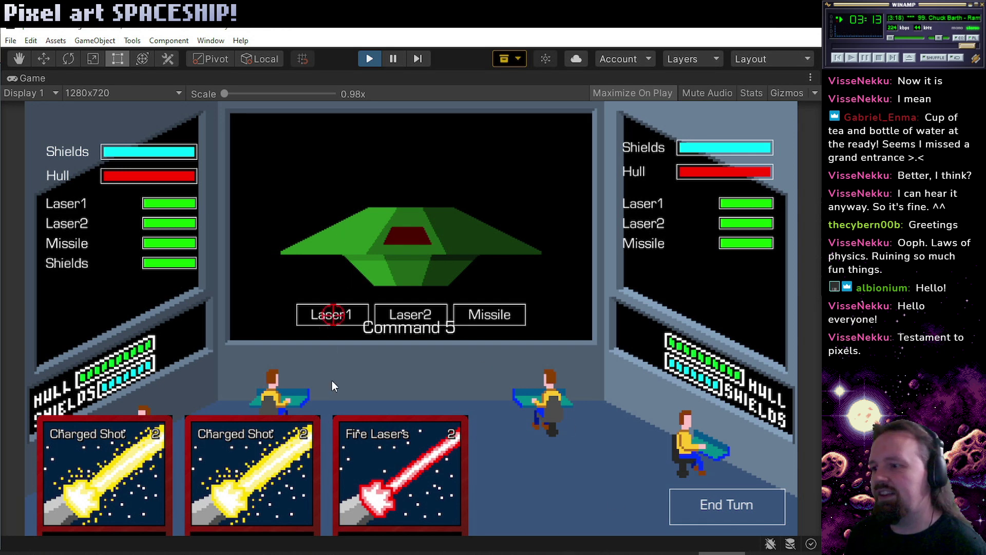
pyautogui.moveTo(354, 396); pyautogui.dragTo(385, 293)
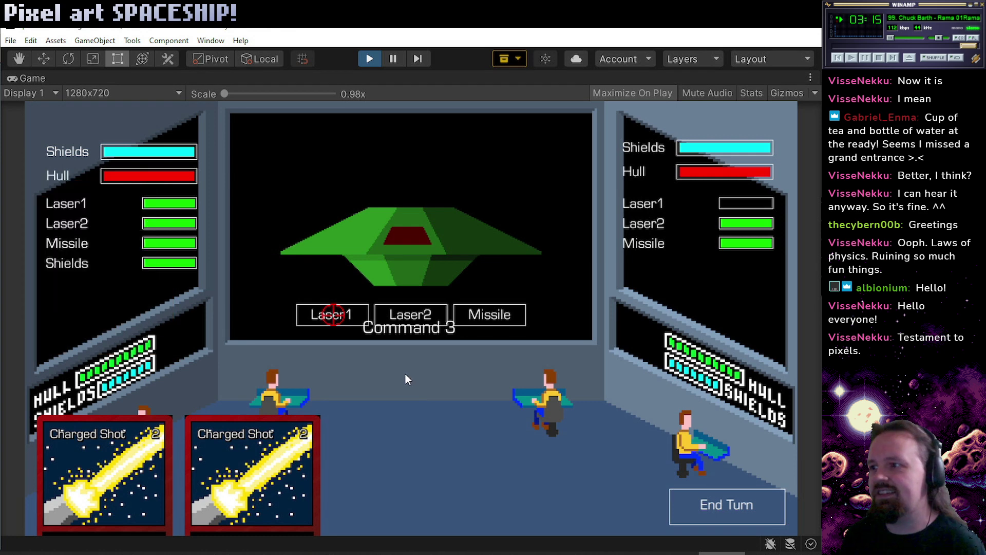
pyautogui.moveTo(308, 427); pyautogui.dragTo(308, 342)
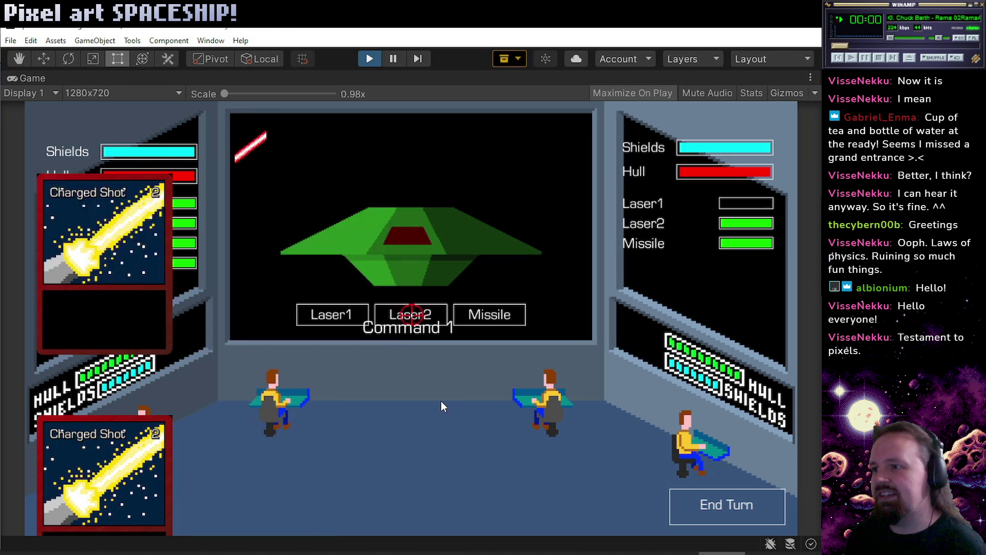
pyautogui.click(698, 504)
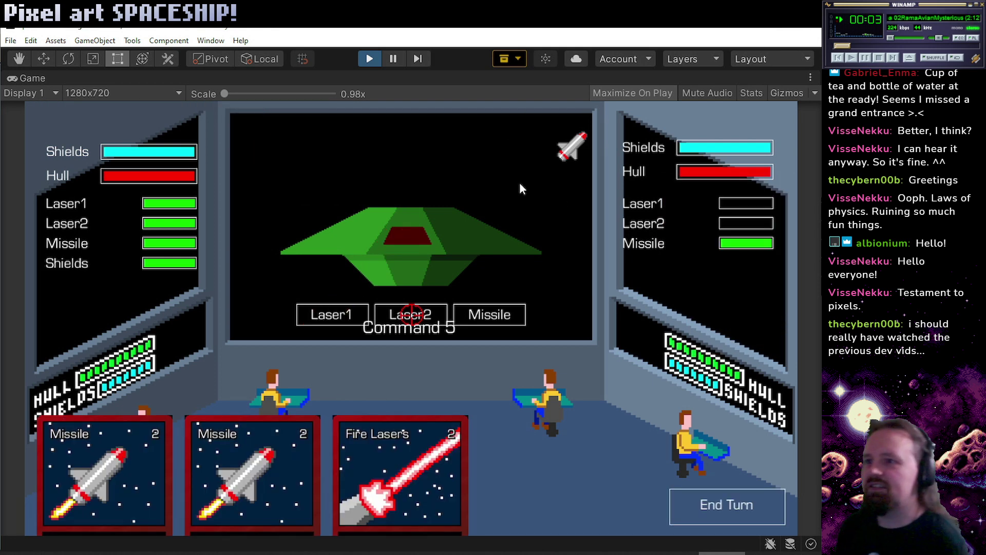
# Play the Fire Lasers card, end the turn, and play the Shield Leech card on the enemy ship.
pyautogui.moveTo(396, 462); pyautogui.dragTo(422, 298)
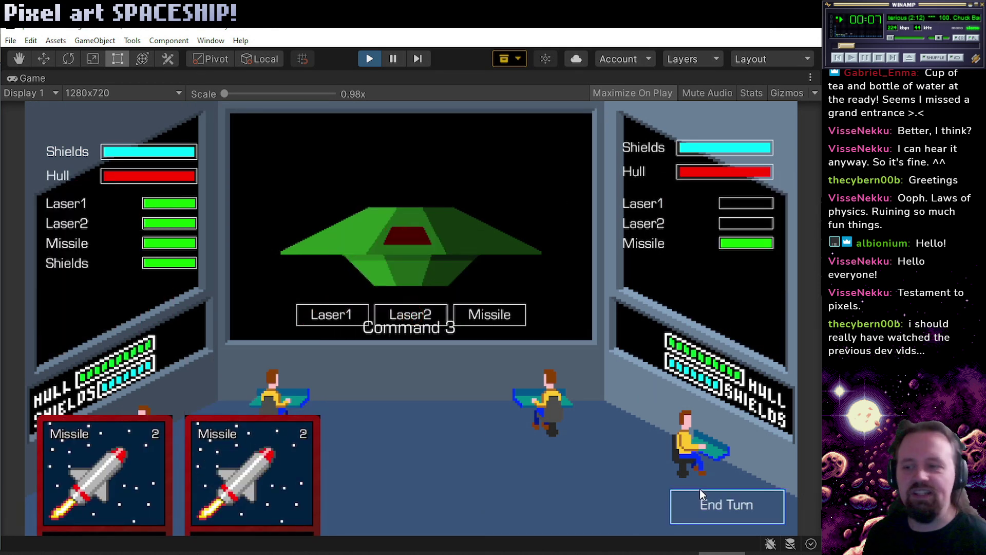
pyautogui.click(703, 503)
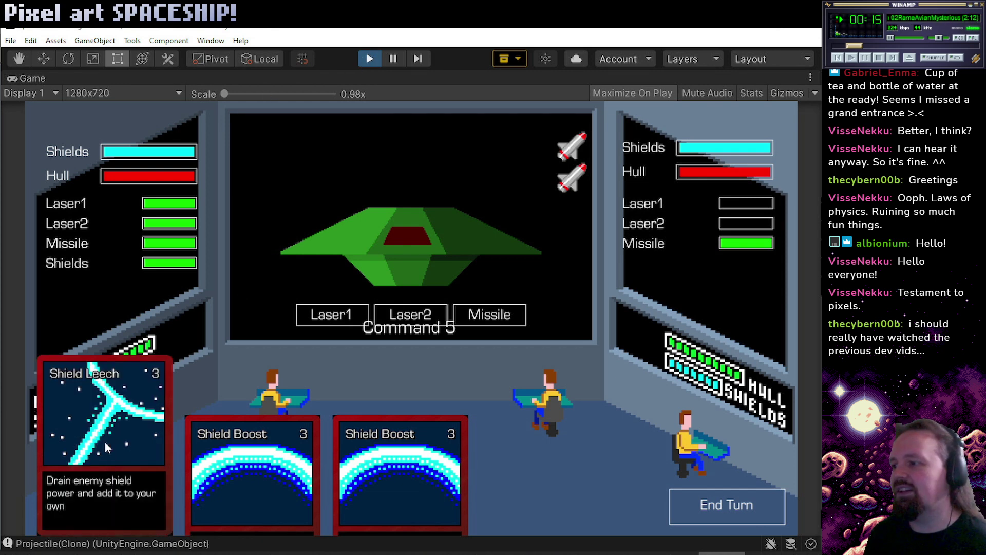
pyautogui.moveTo(105, 441); pyautogui.dragTo(383, 236)
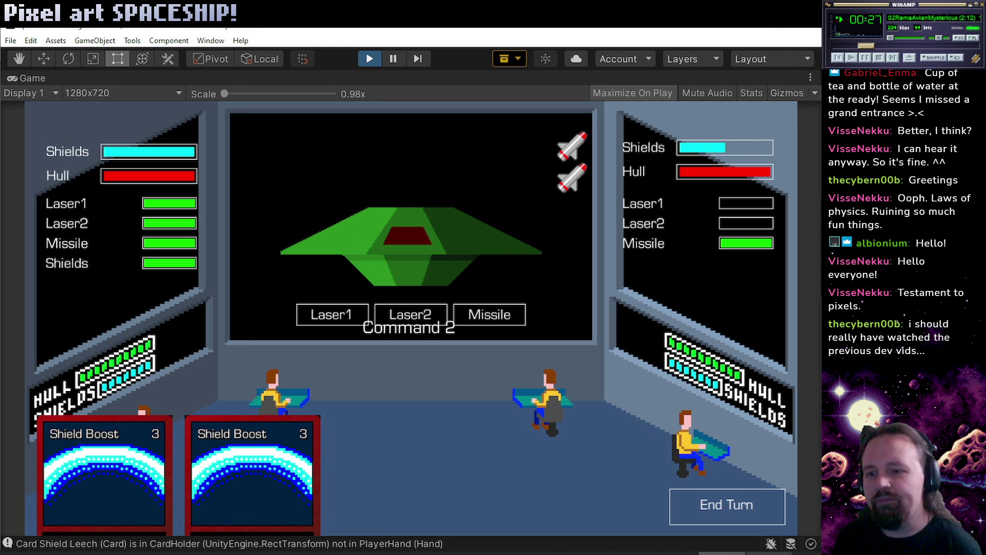
# Start Blender and open the recently used spaceship model.
pyautogui.hotkey('alt', 'Tab')
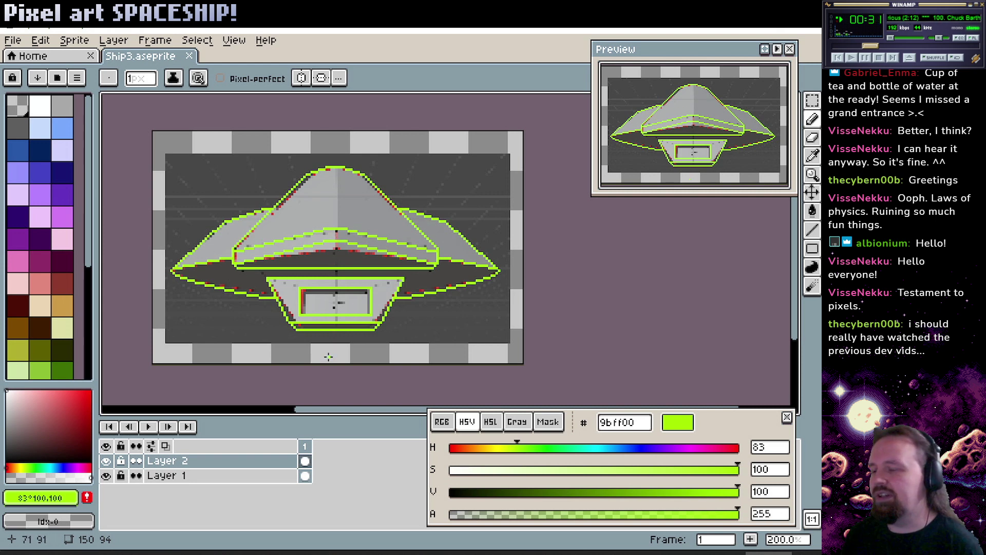
pyautogui.click(12, 547)
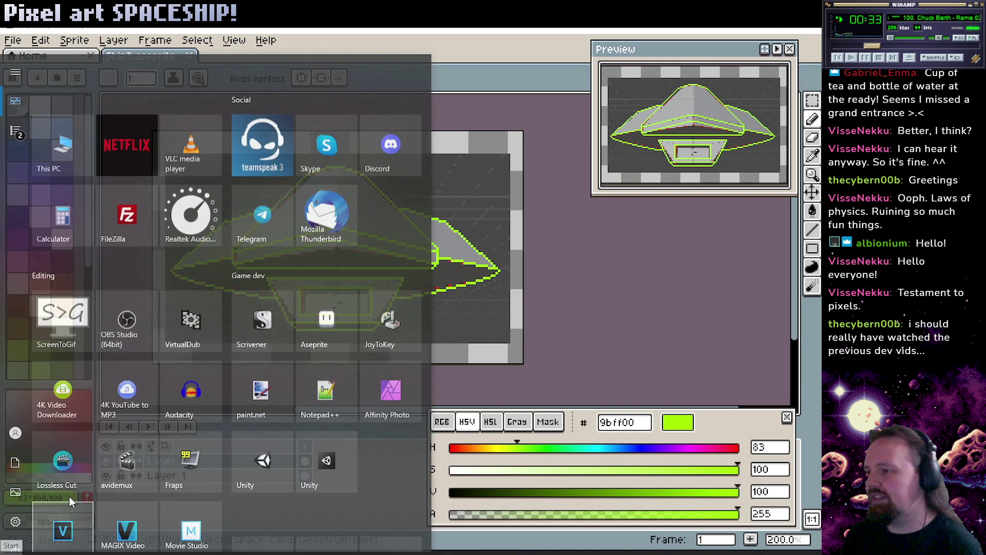
pyautogui.scroll(-3, 258, 433)
pyautogui.click(335, 400)
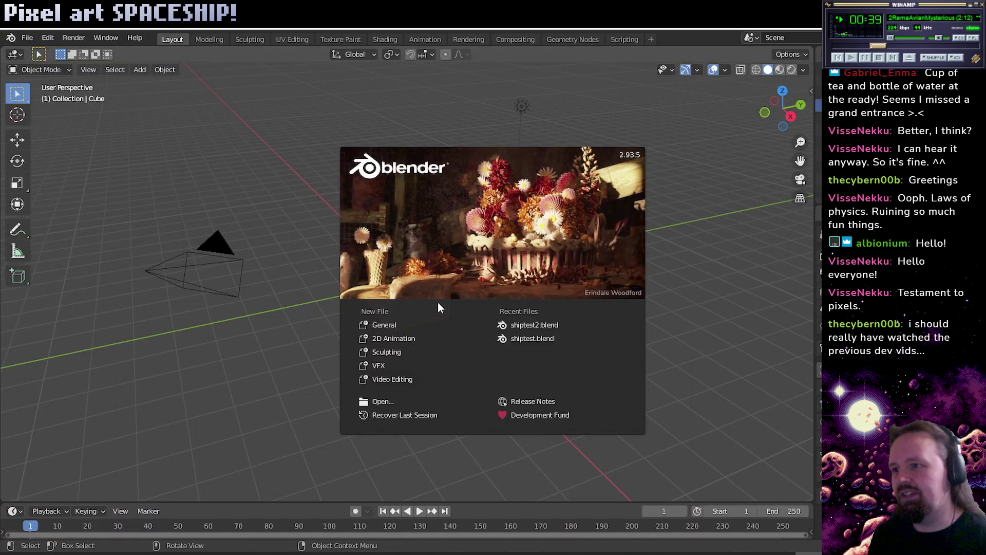
pyautogui.click(231, 206)
pyautogui.click(27, 38)
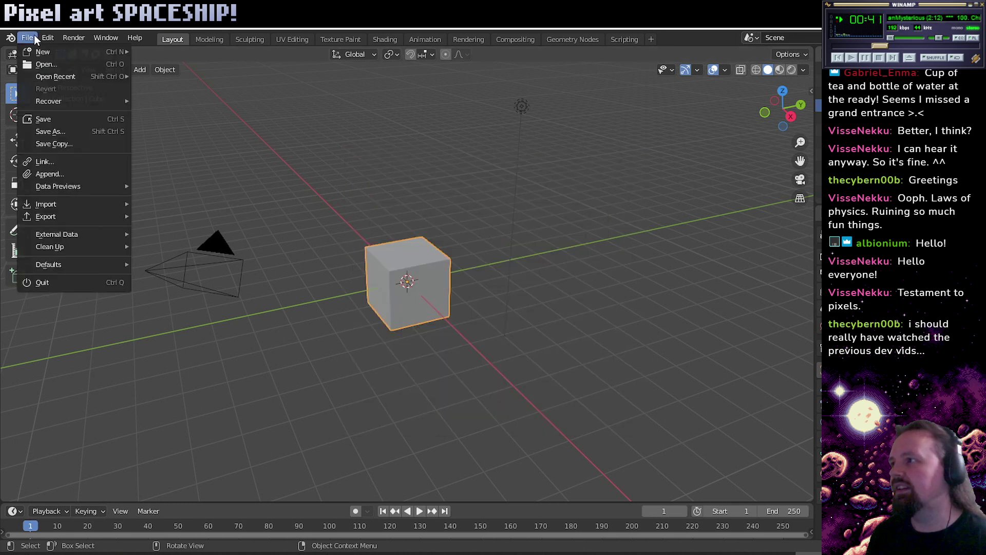
pyautogui.moveTo(56, 76)
pyautogui.click(202, 82)
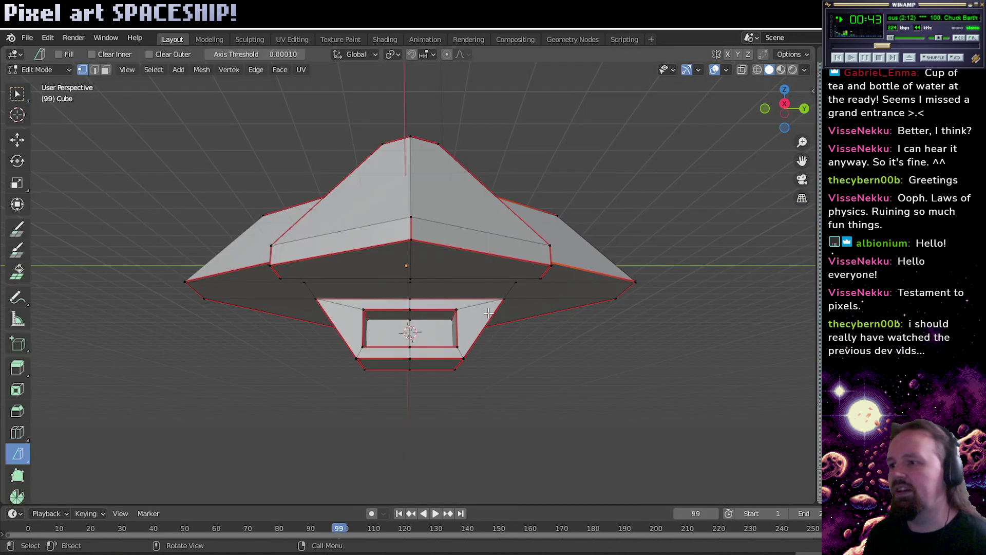
# Examine the spaceship model from several angles in rendered and material preview shading.
pyautogui.moveTo(493, 299); pyautogui.dragTo(562, 269)
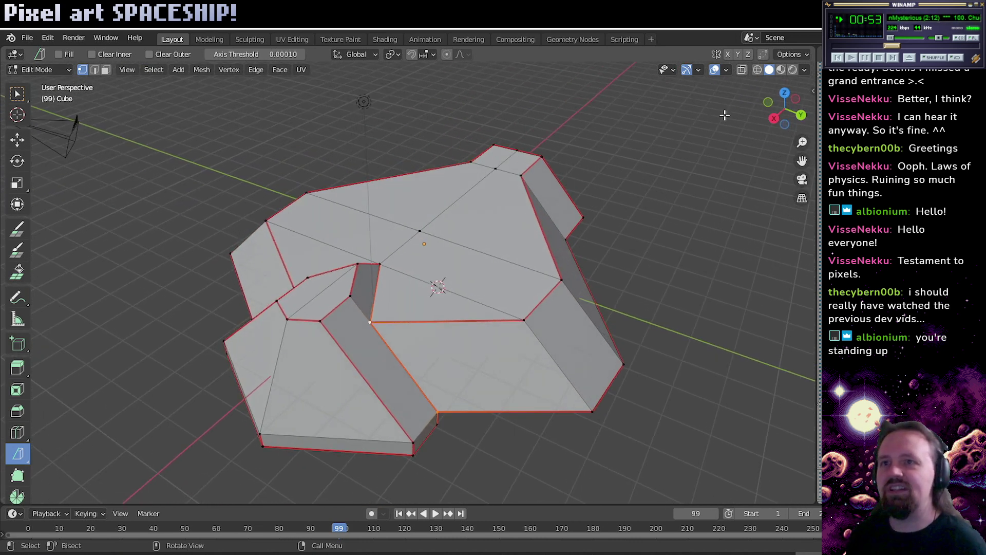
pyautogui.click(791, 71)
pyautogui.moveTo(564, 304); pyautogui.dragTo(507, 264)
pyautogui.scroll(10, 501, 288)
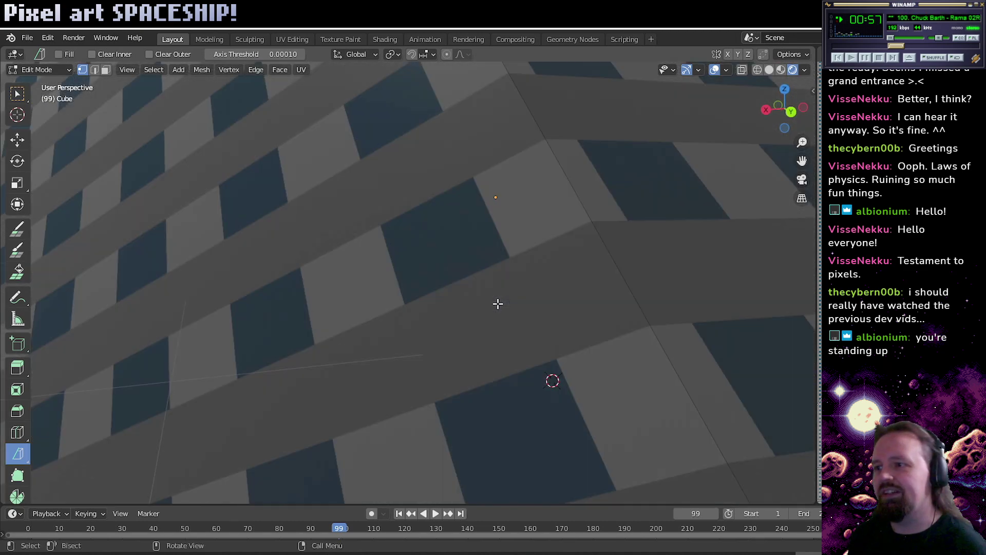
pyautogui.click(780, 70)
pyautogui.scroll(-8, 654, 277)
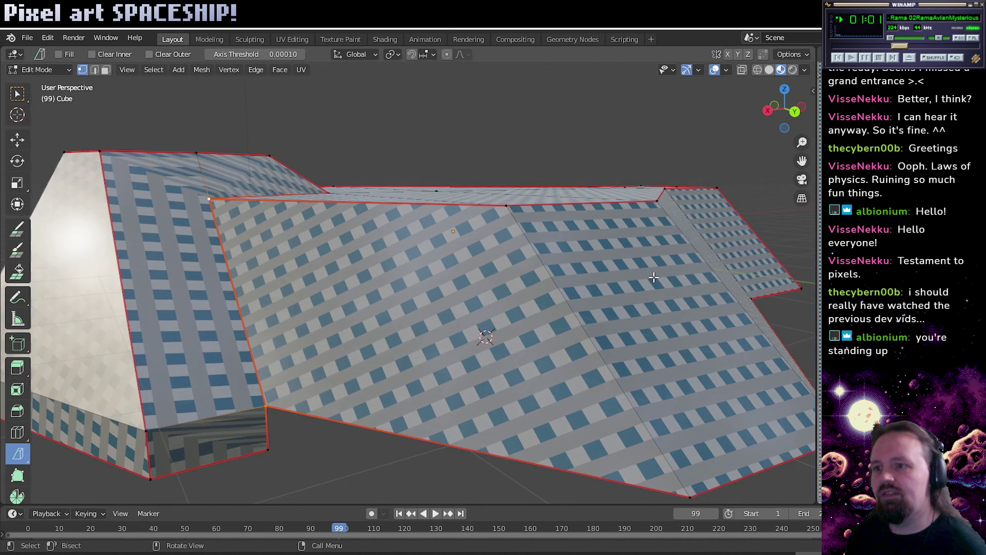
pyautogui.moveTo(653, 277); pyautogui.dragTo(574, 303)
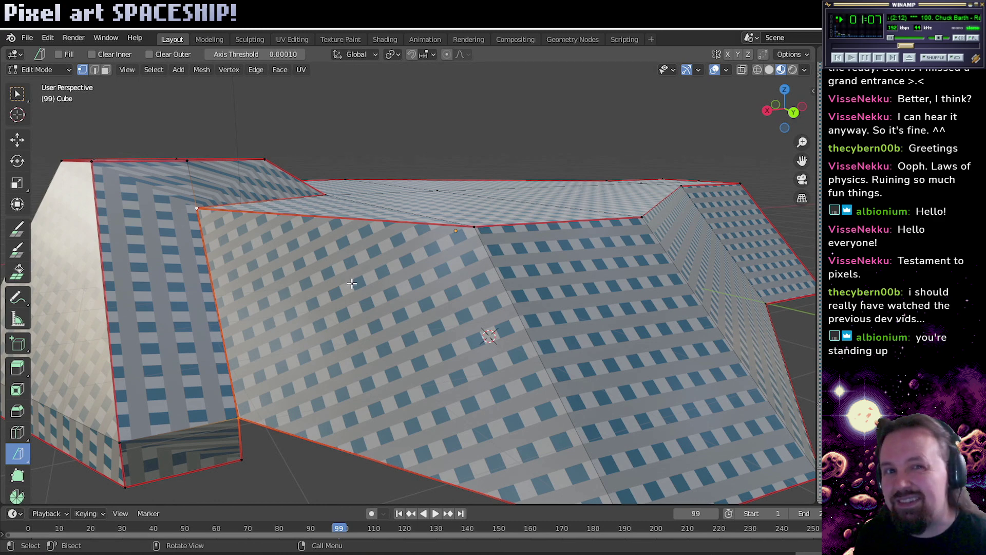
pyautogui.moveTo(445, 314); pyautogui.dragTo(416, 352)
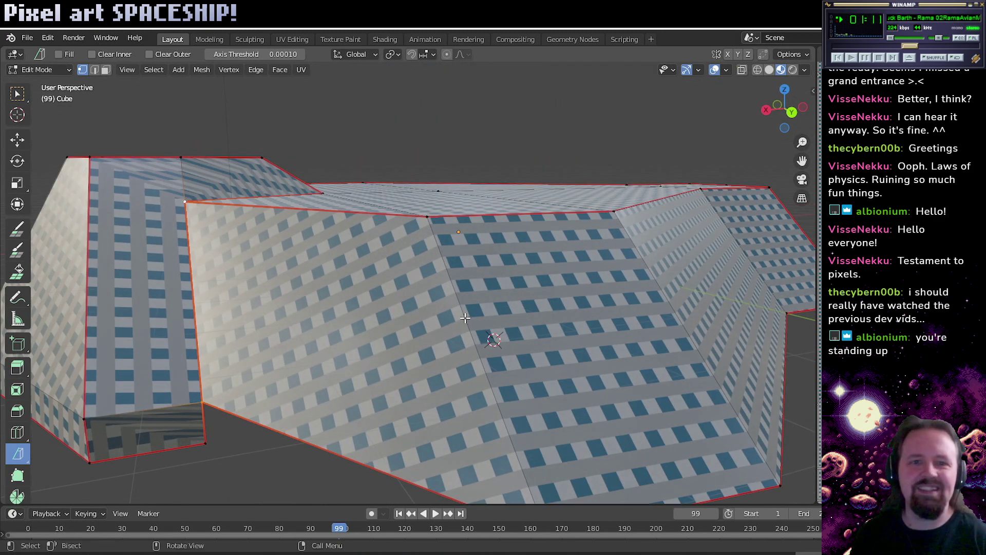
pyautogui.moveTo(590, 181); pyautogui.dragTo(517, 288)
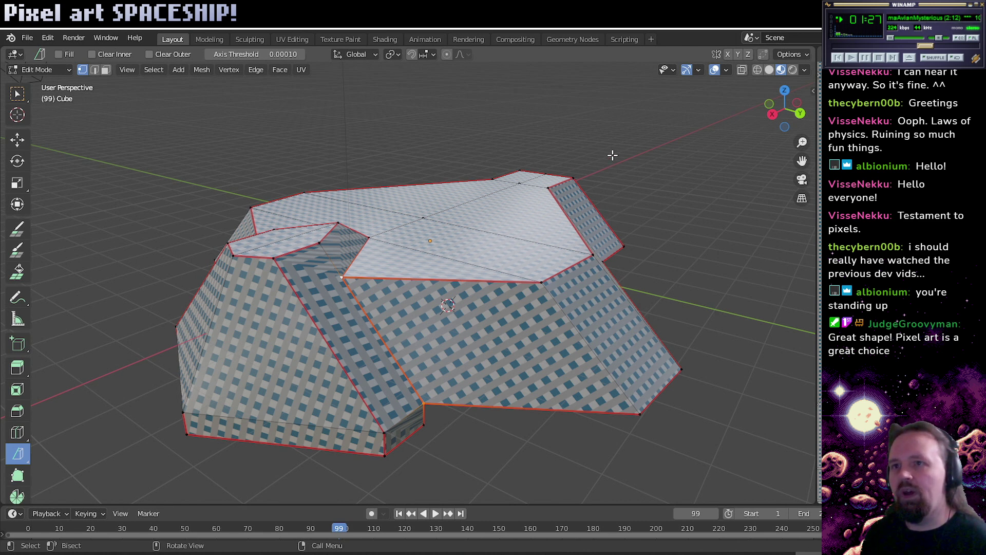
# Return the viewport to solid shading and inspect the spaceship's shape from above.
pyautogui.click(769, 68)
pyautogui.moveTo(477, 312)
pyautogui.mouseDown()
pyautogui.moveTo(430, 315)
pyautogui.moveTo(531, 297)
pyautogui.moveTo(515, 293)
pyautogui.moveTo(525, 317)
pyautogui.moveTo(509, 304)
pyautogui.mouseUp()
pyautogui.moveTo(487, 253); pyautogui.dragTo(511, 339)
pyautogui.scroll(-2, 534, 349)
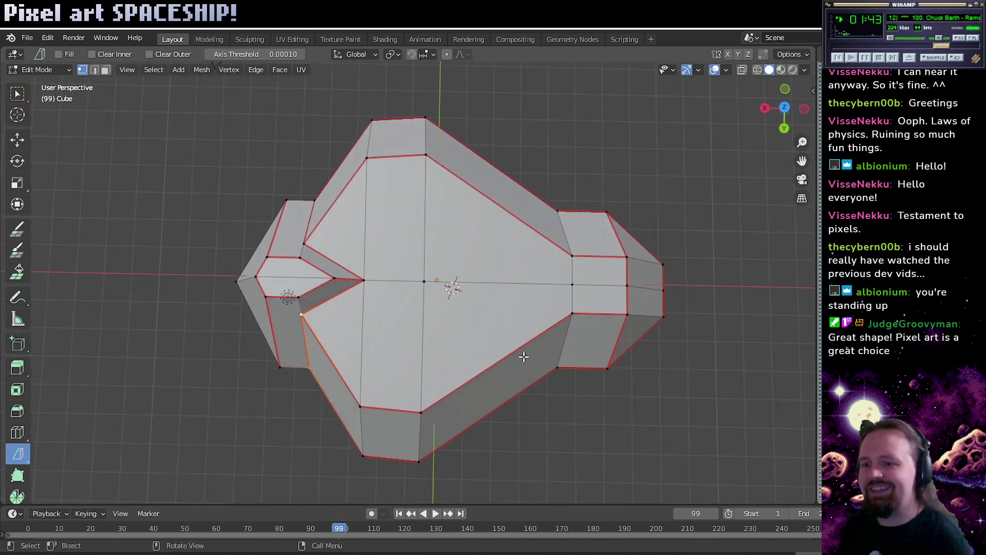
# Switch back to Aseprite and inspect the ship's green outline around the left wing against the reference image.
pyautogui.click(737, 553)
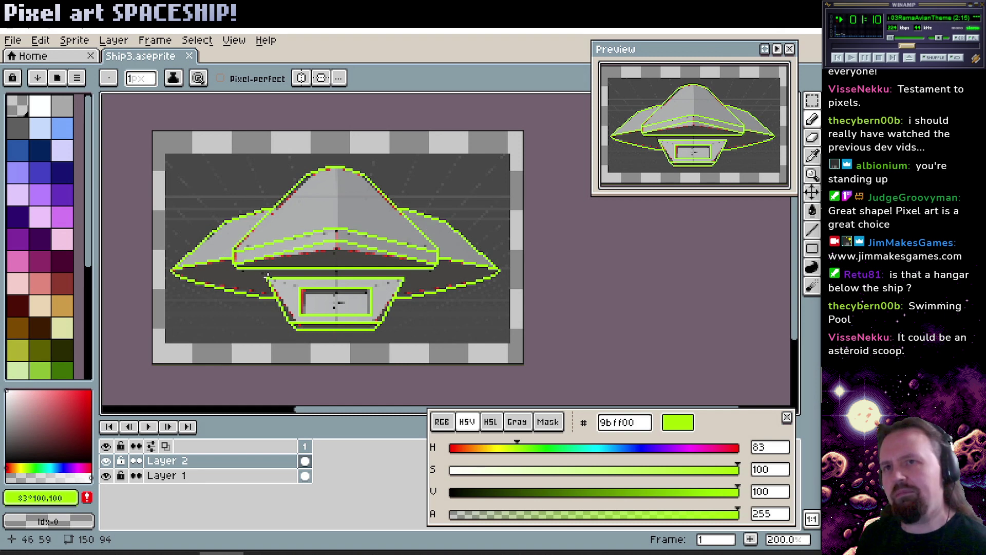
pyautogui.moveTo(253, 268); pyautogui.dragTo(260, 273)
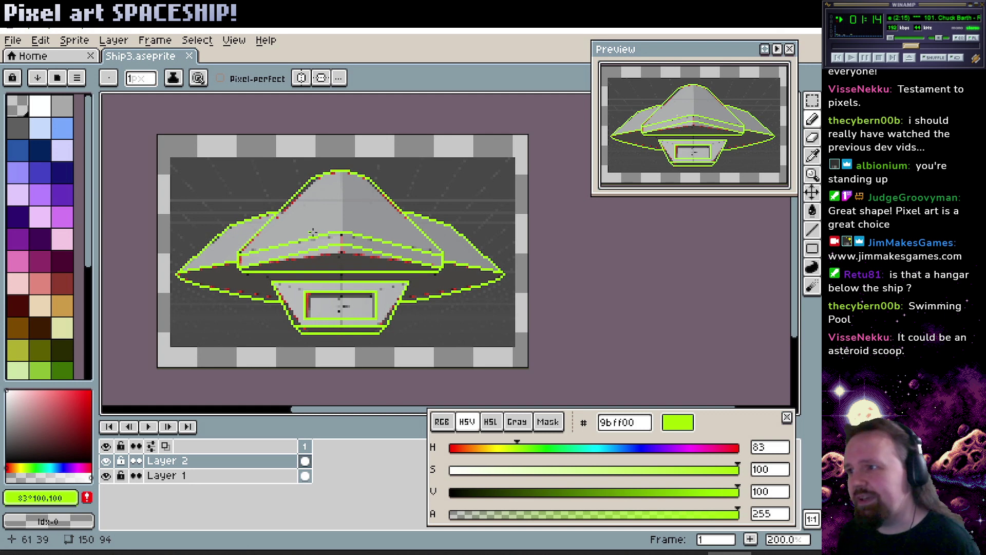
pyautogui.moveTo(309, 226); pyautogui.dragTo(319, 236)
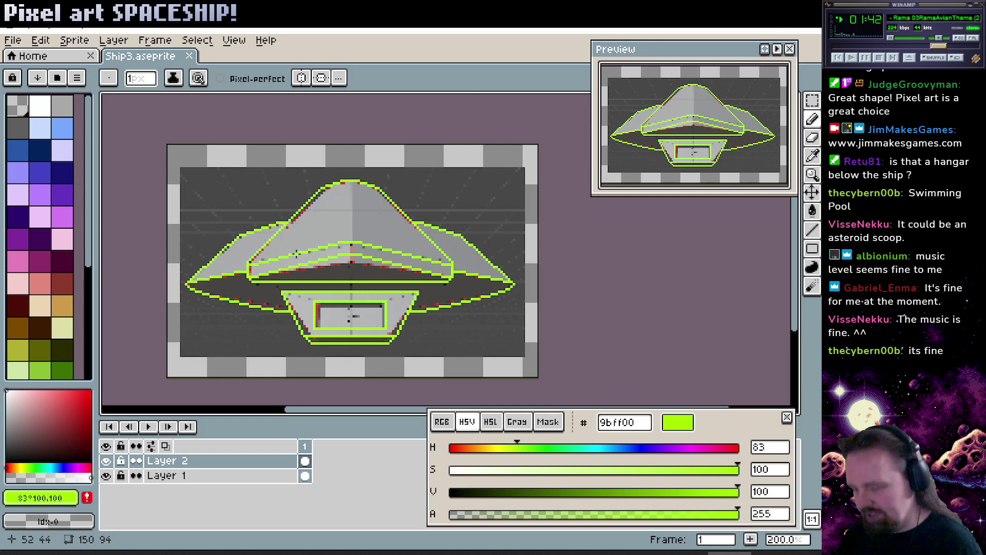
pyautogui.scroll(3, 296, 254)
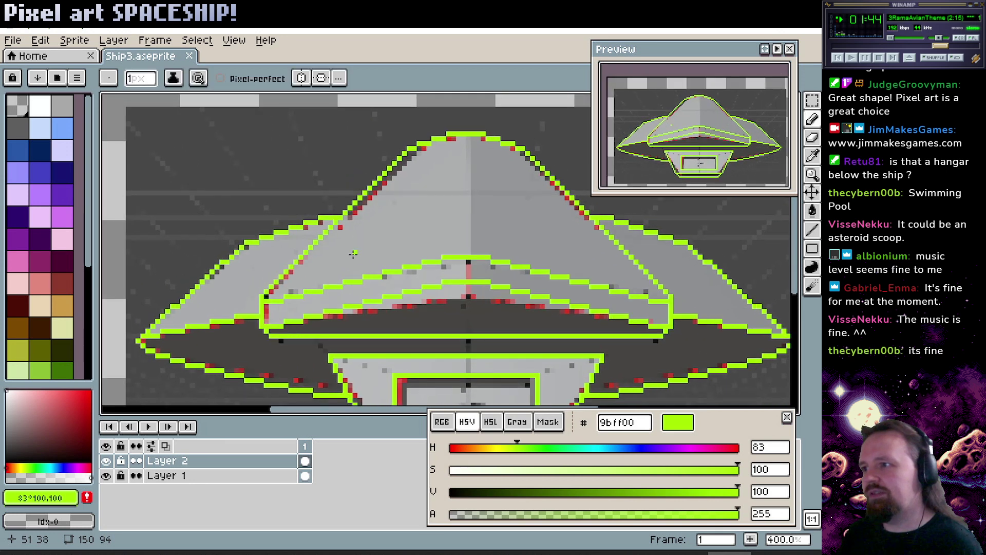
pyautogui.scroll(2, 235, 305)
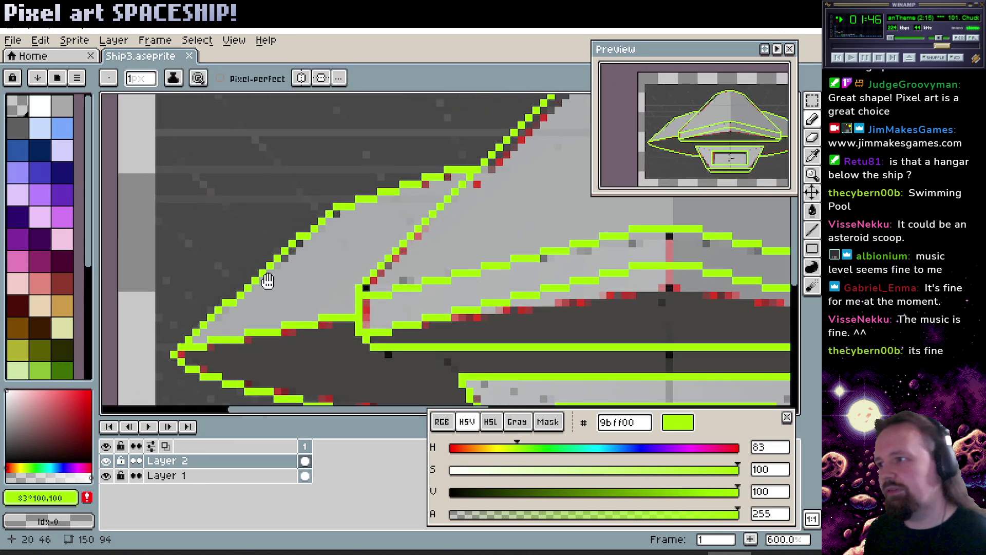
pyautogui.moveTo(268, 281); pyautogui.dragTo(291, 269)
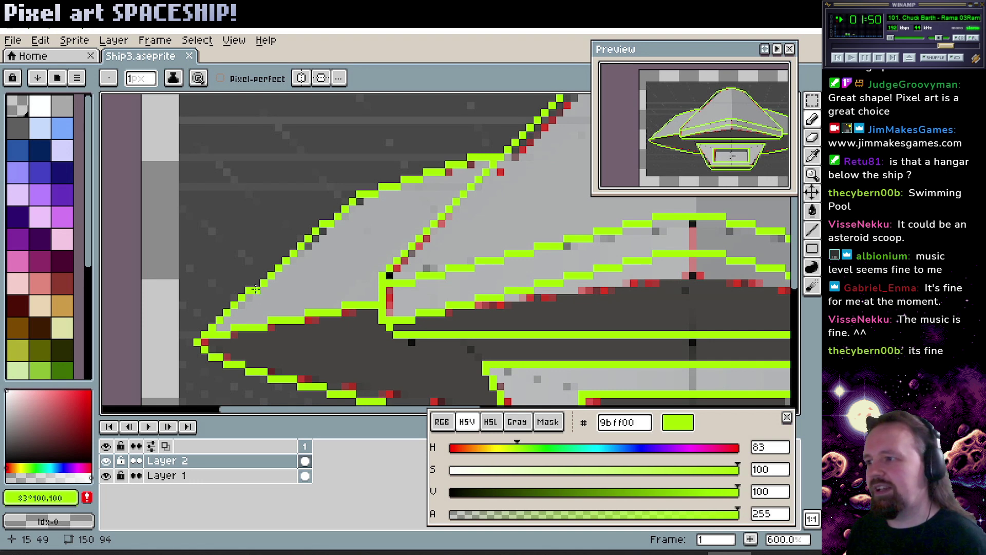
# Choose pale pink e0bfbf as the foreground colour and hide the reference image on Layer 1.
pyautogui.click(18, 399)
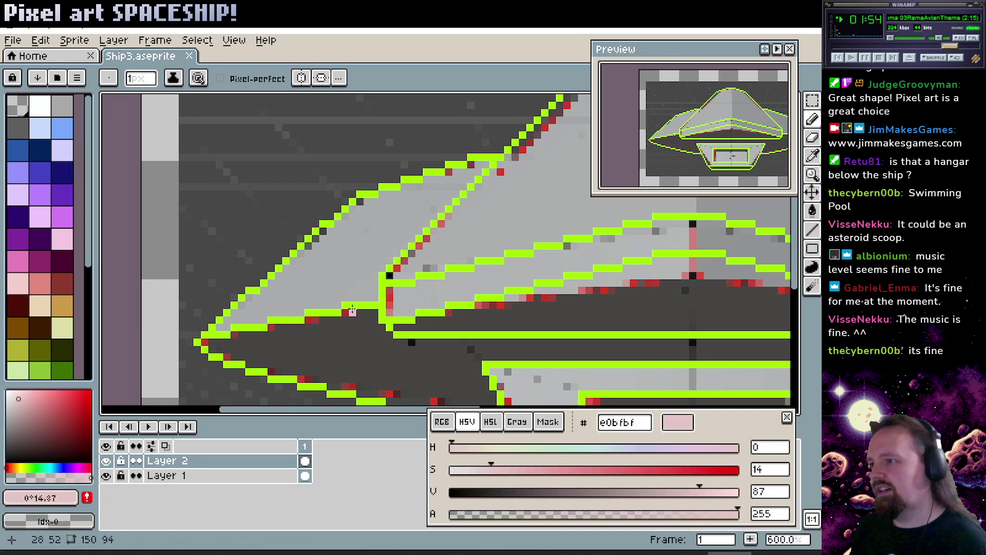
pyautogui.click(106, 475)
pyautogui.hscroll(4, 413, 226)
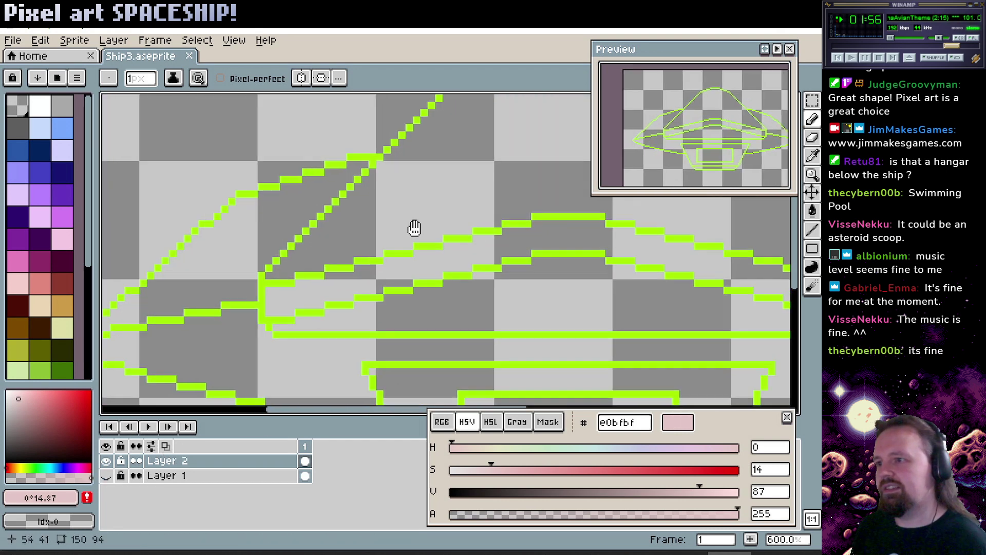
pyautogui.scroll(-2, 422, 232)
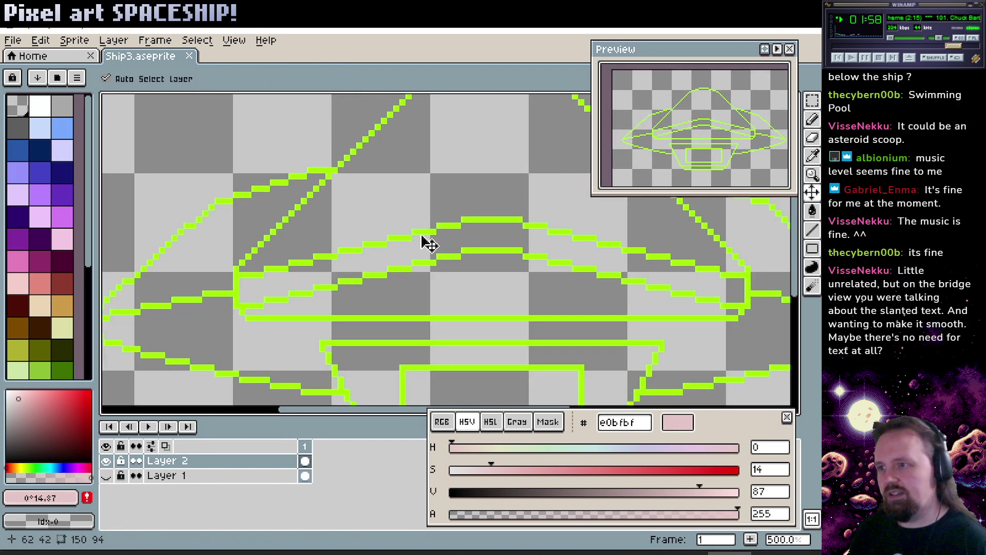
pyautogui.scroll(-1, 420, 271)
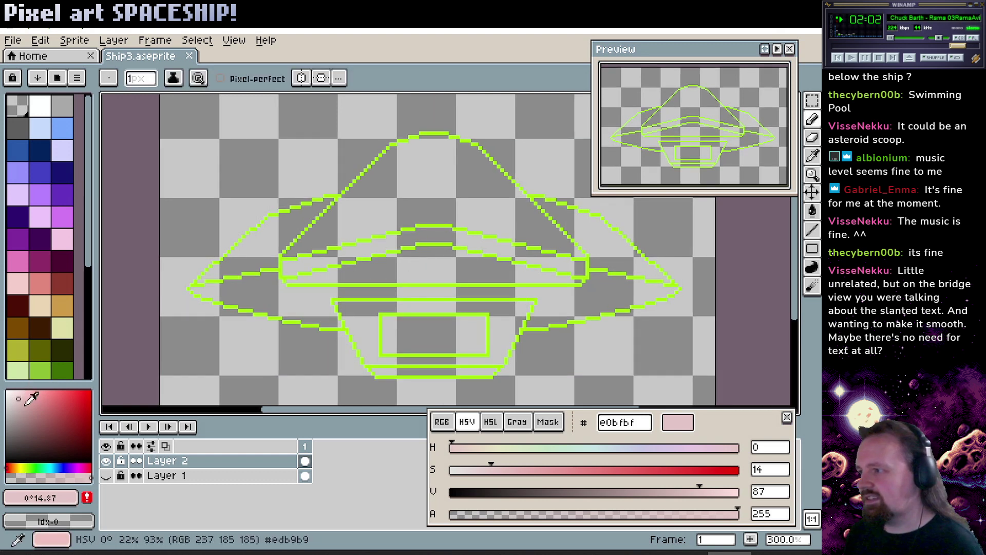
# Set the foreground colour to the muted green 557b4e, with hue 111, saturation 36 and value 48.
pyautogui.click(6, 426)
pyautogui.click(6, 424)
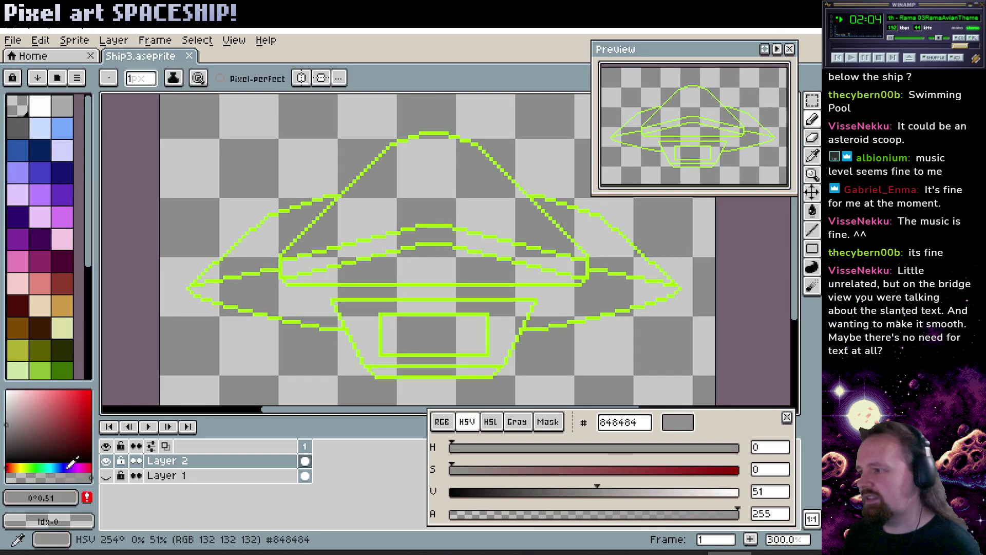
pyautogui.click(32, 467)
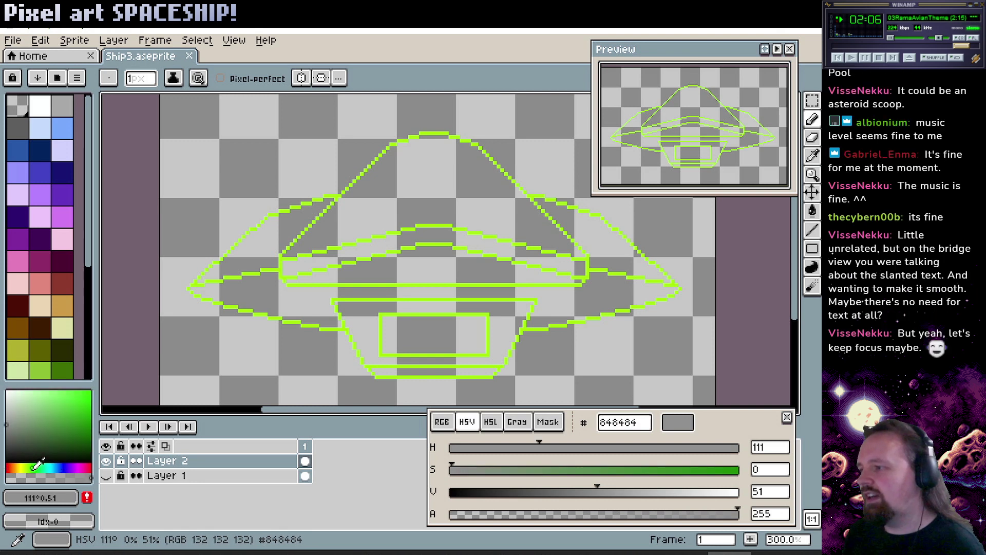
pyautogui.click(36, 427)
# Fill the hull area between the lower chevron line and the horizontal line beneath it with the muted green on Layer 2.
pyautogui.moveTo(371, 247); pyautogui.dragTo(376, 250)
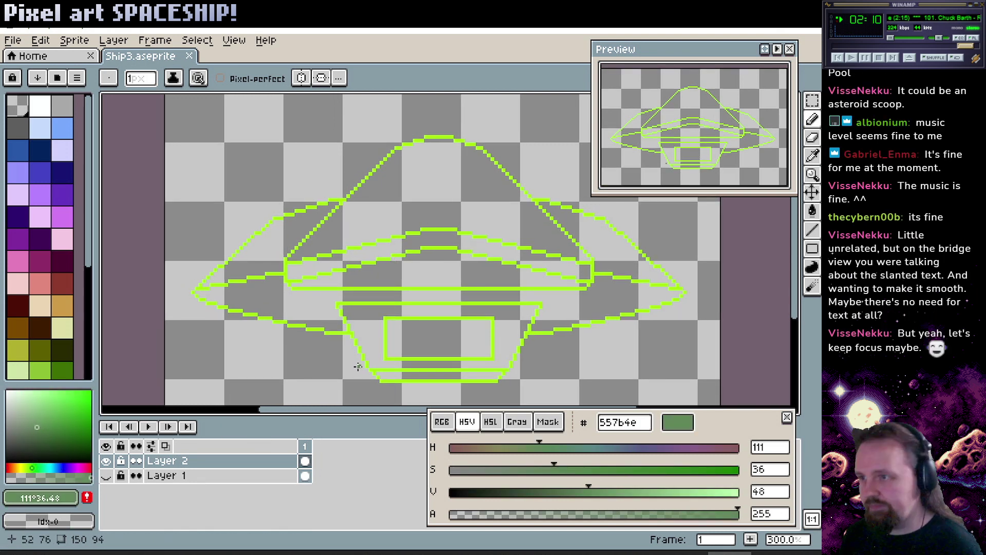
pyautogui.click(446, 269)
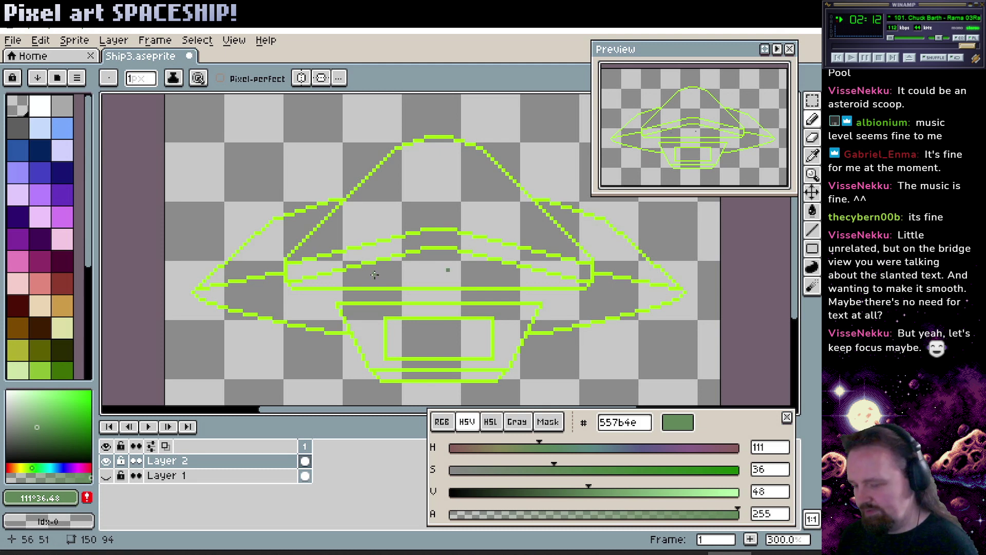
pyautogui.press('g')
pyautogui.click(391, 277)
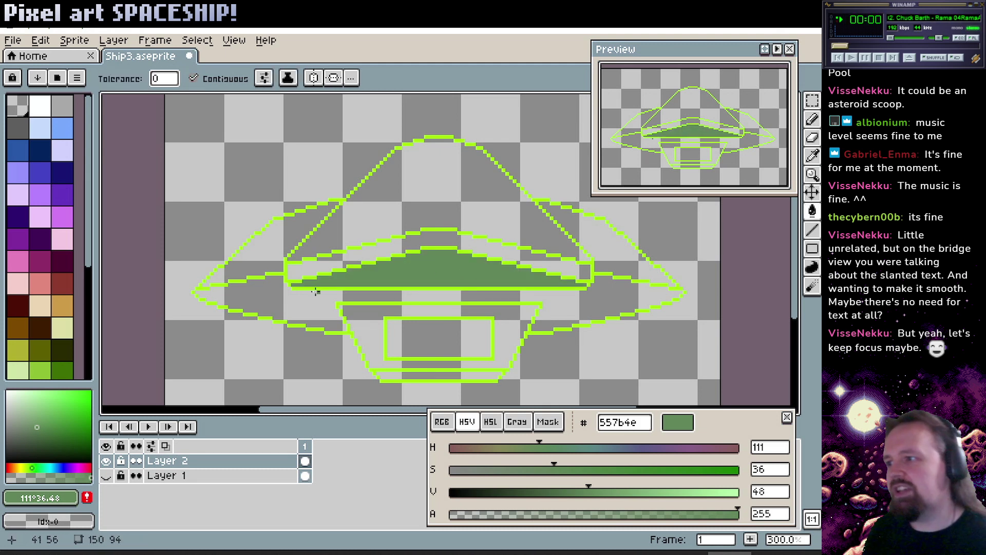
# Fill the lower wings with muted green 557b4e, and the dome and both upper wings with lighter green 6bb060.
pyautogui.click(293, 308)
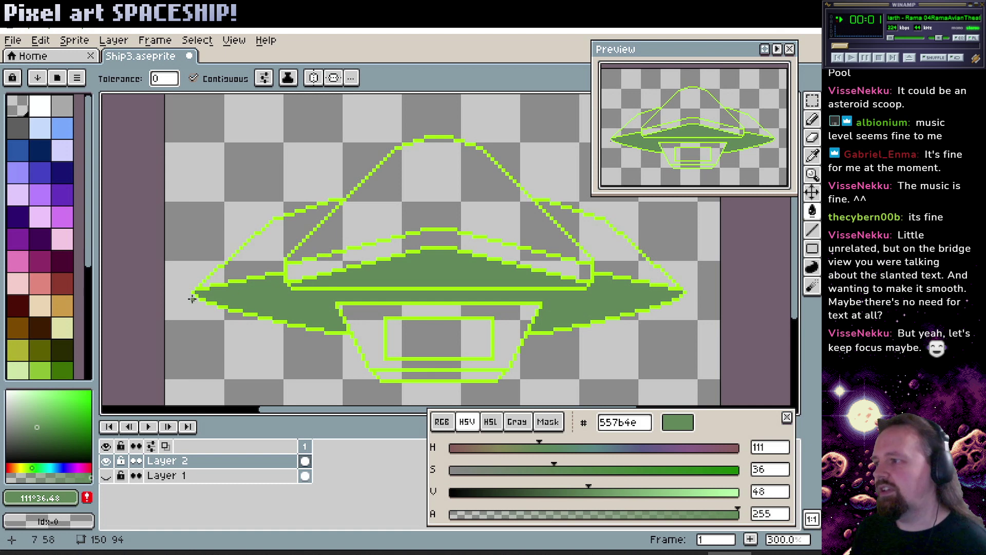
pyautogui.click(44, 412)
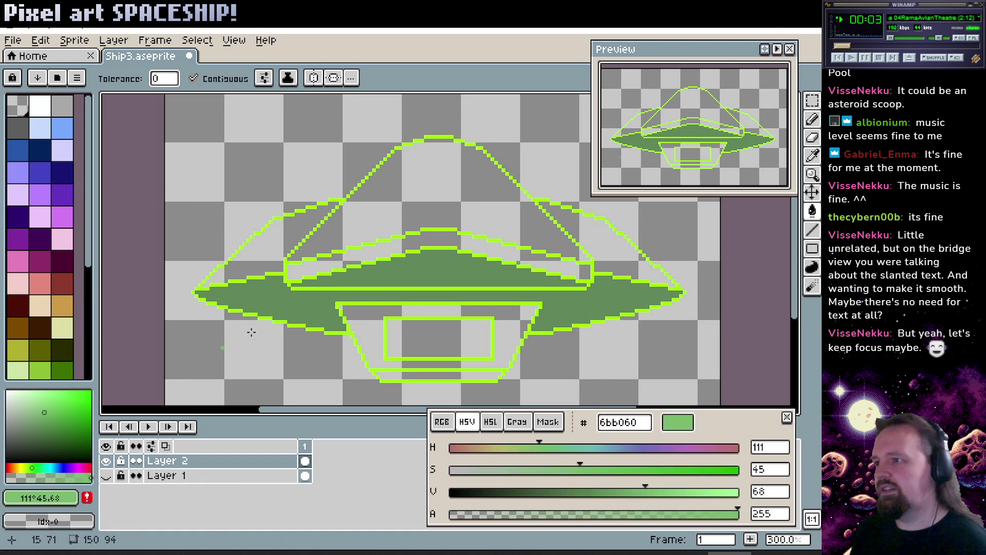
pyautogui.click(377, 214)
pyautogui.click(281, 230)
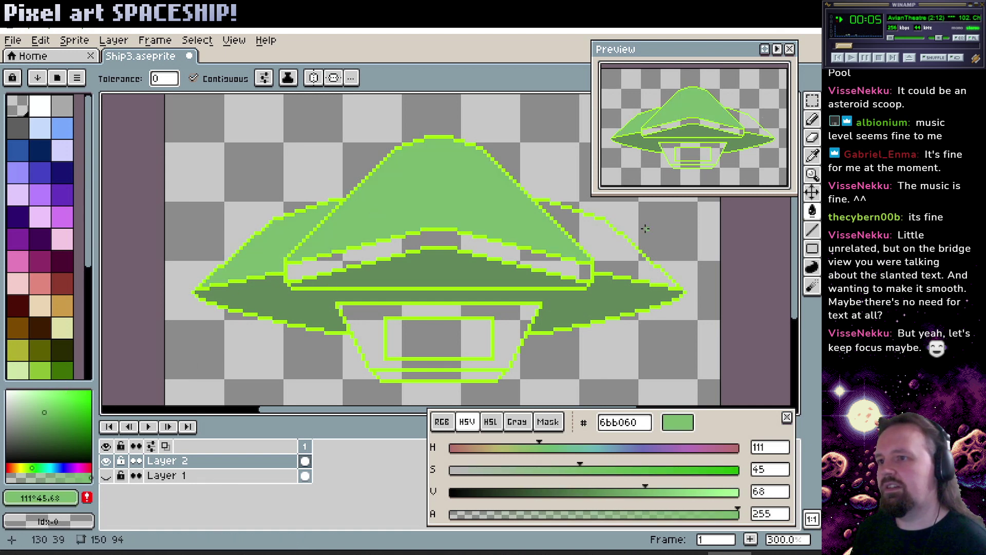
pyautogui.click(617, 241)
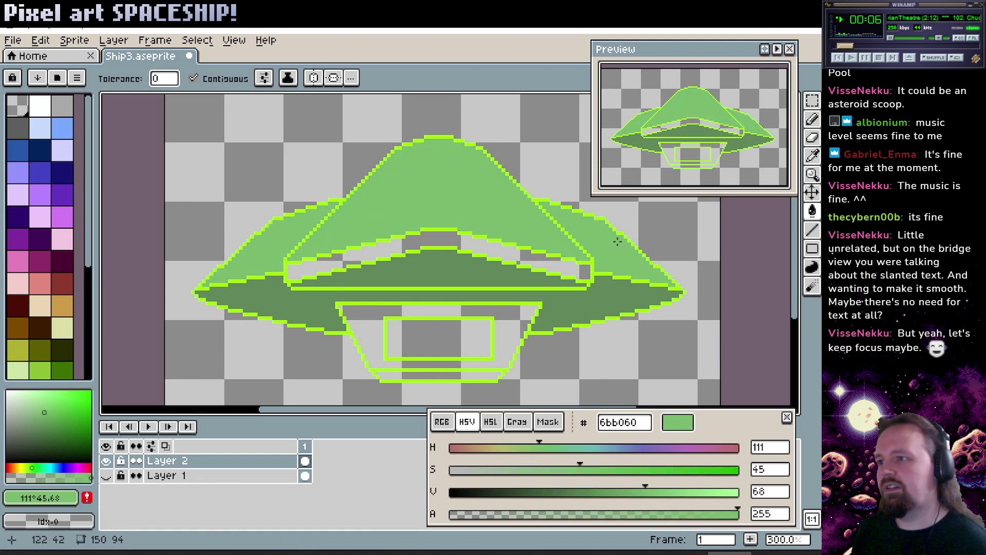
# Fill the chevron band and lower trapezoid with green 51b041, and the inner rectangle and bottom strip with the underside's 557b4e.
pyautogui.click(59, 412)
pyautogui.click(350, 254)
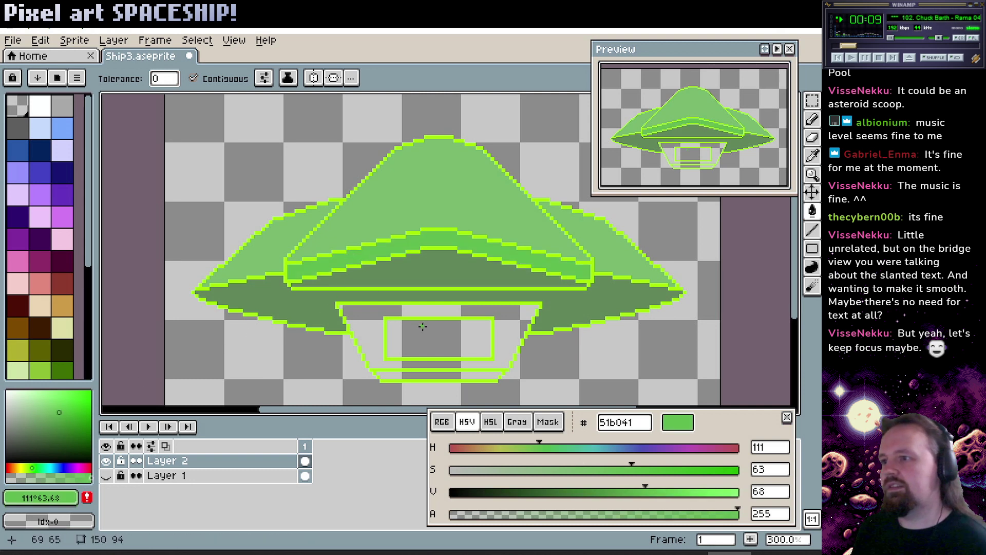
pyautogui.click(363, 329)
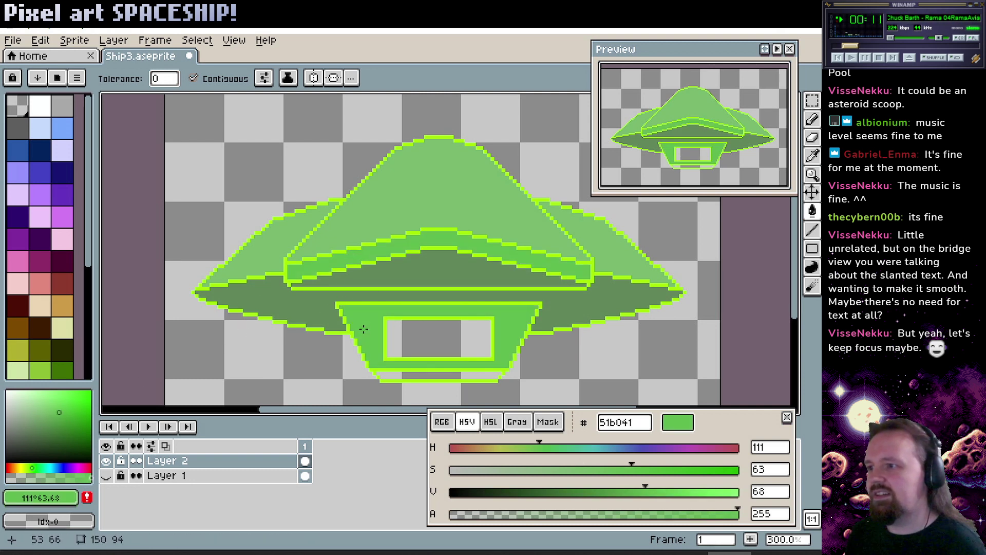
pyautogui.keyDown('alt'); pyautogui.click(338, 306); pyautogui.keyUp('alt')
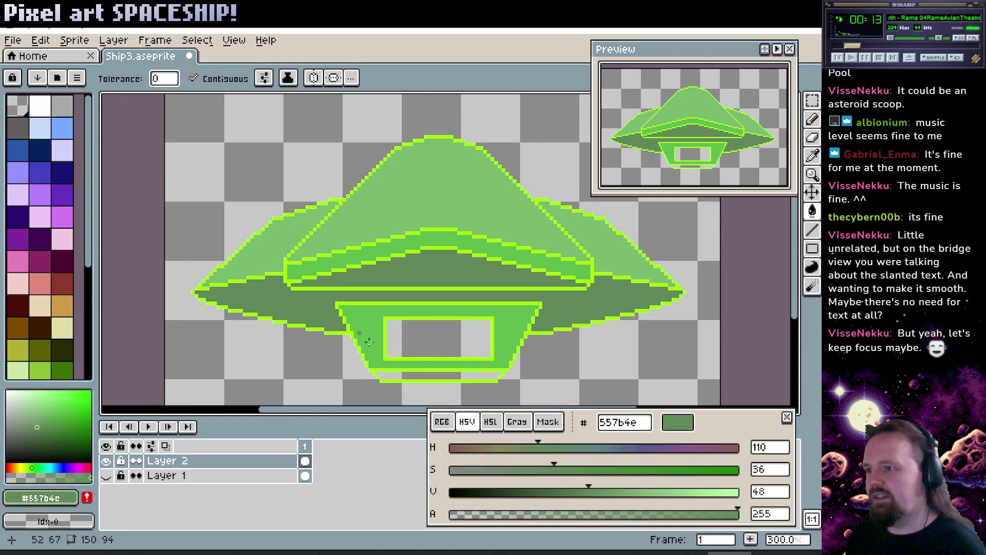
pyautogui.click(413, 378)
pyautogui.click(423, 337)
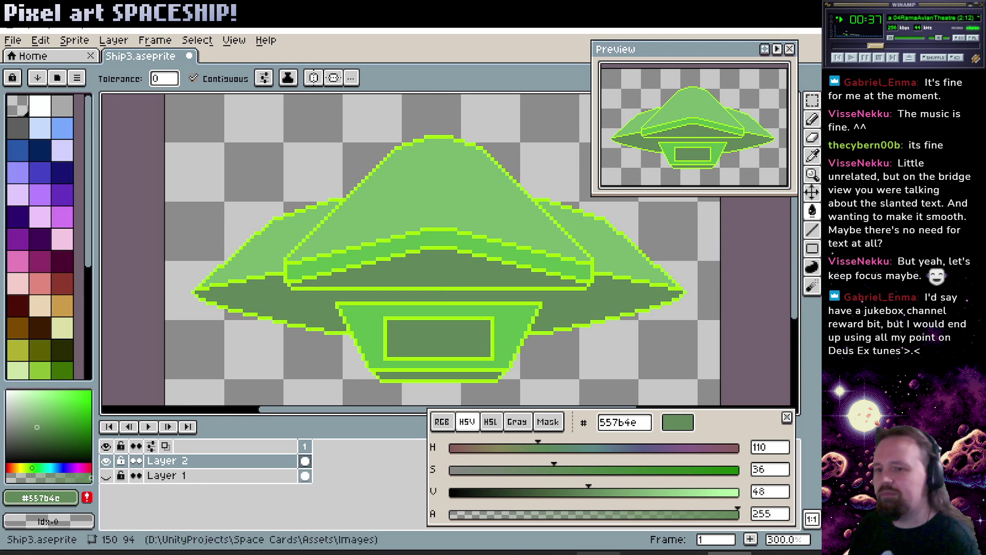
# Switch to Unity to examine the existing enemy ship in the running game, and return to Aseprite.
pyautogui.click(685, 553)
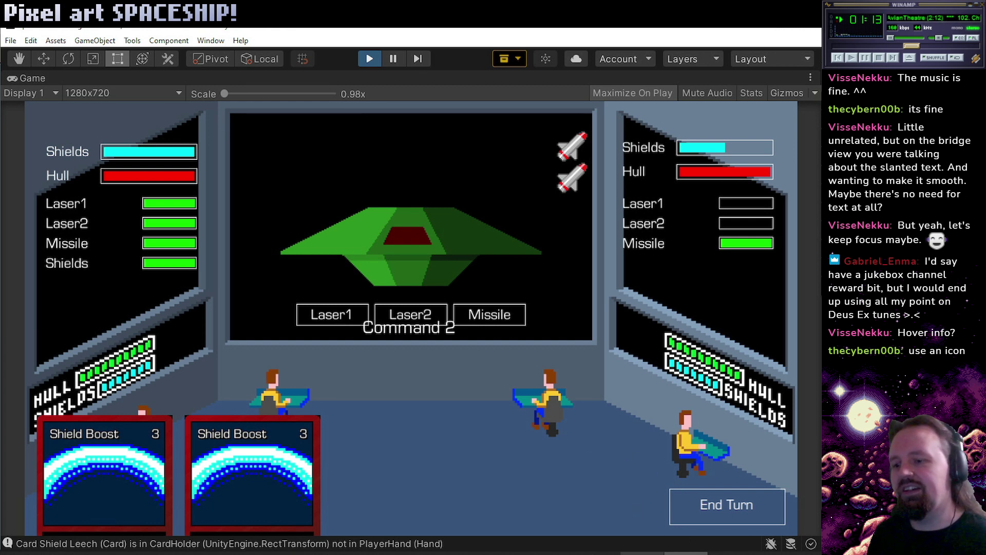
pyautogui.hotkey('alt', 'Tab')
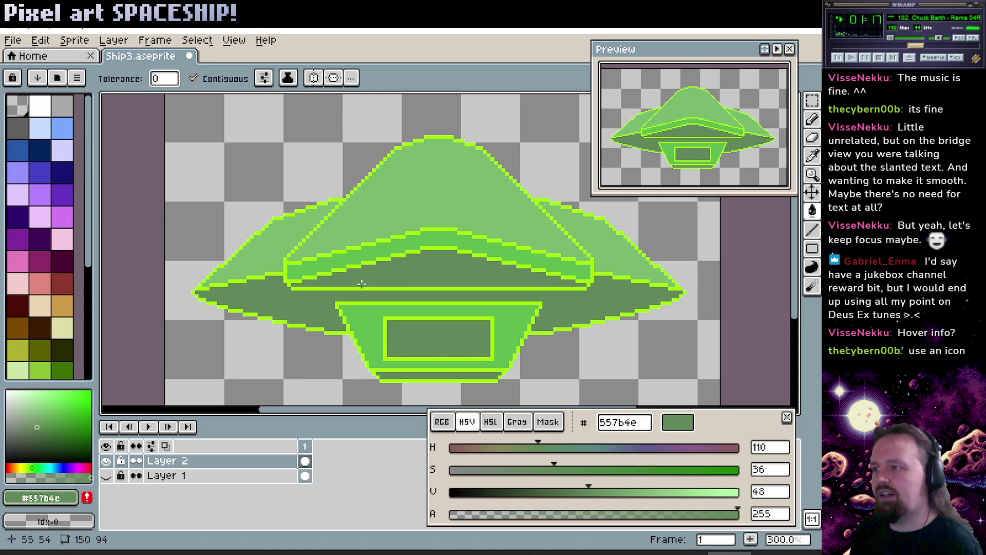
# Create a new palette from the sprite's colours and convert the sprite to Indexed colour mode.
pyautogui.click(77, 78)
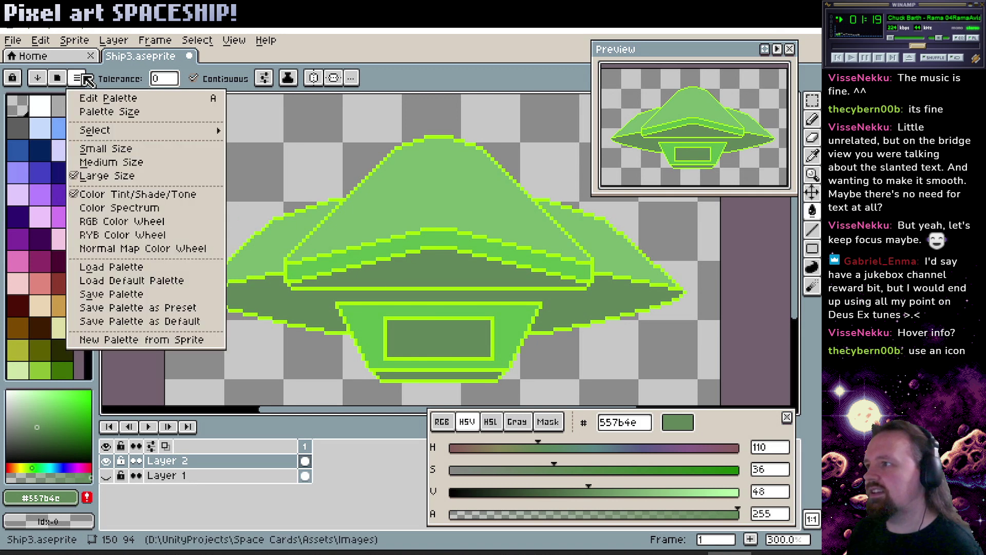
pyautogui.click(136, 342)
pyautogui.click(436, 357)
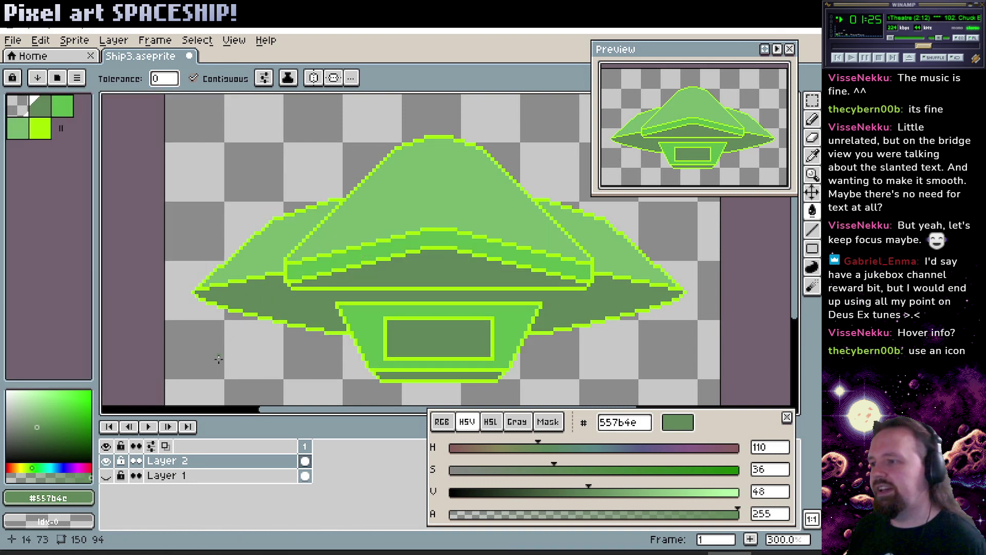
pyautogui.click(114, 40)
pyautogui.click(75, 40)
pyautogui.moveTo(114, 71)
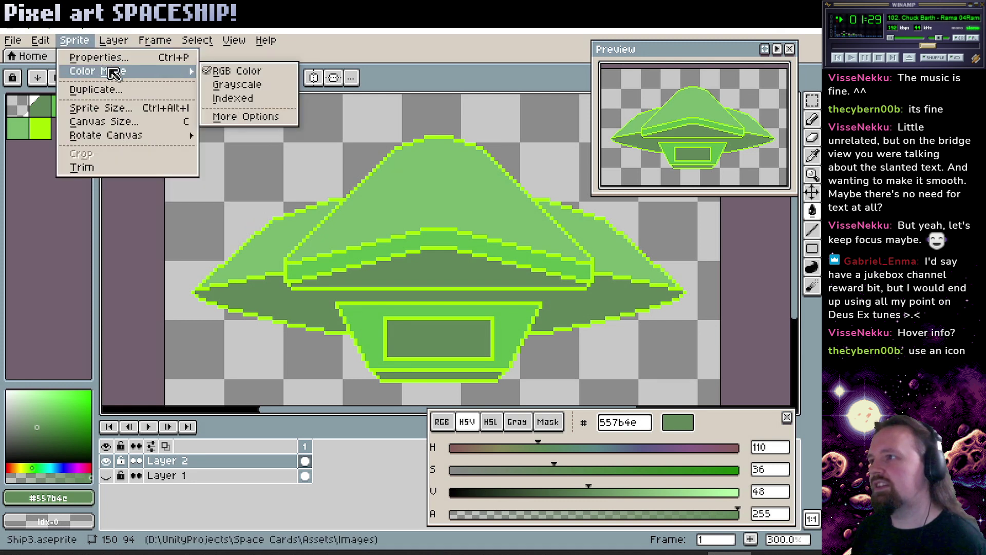
pyautogui.click(232, 97)
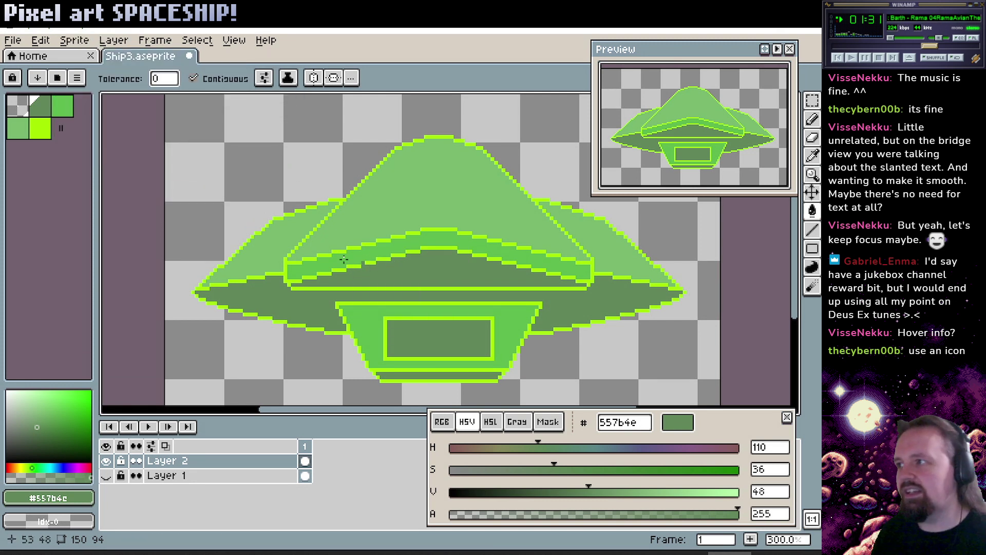
# Pick the ship's bright outline colour and change its palette entry to dark green 2d420d.
pyautogui.keyDown('alt'); pyautogui.click(322, 270); pyautogui.keyUp('alt')
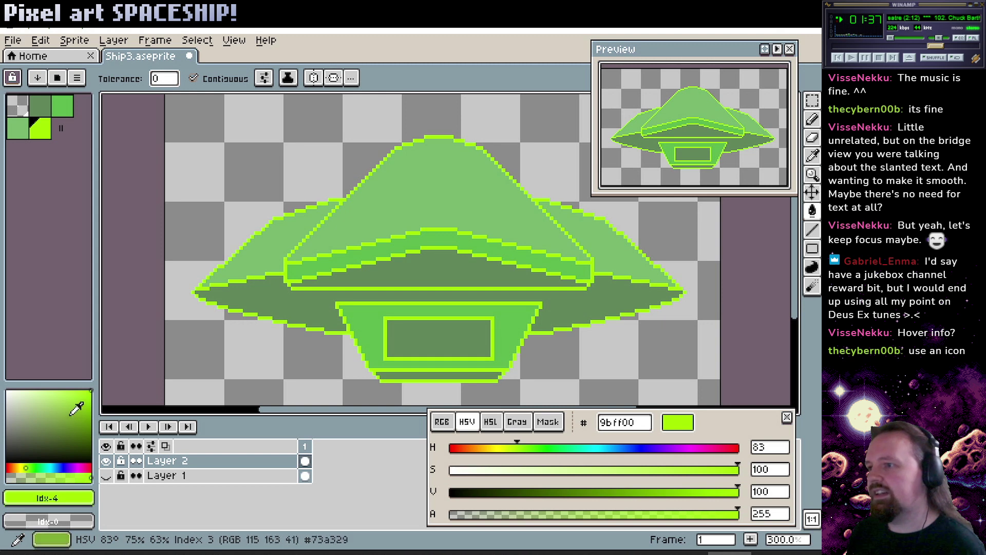
pyautogui.moveTo(49, 440); pyautogui.dragTo(74, 443)
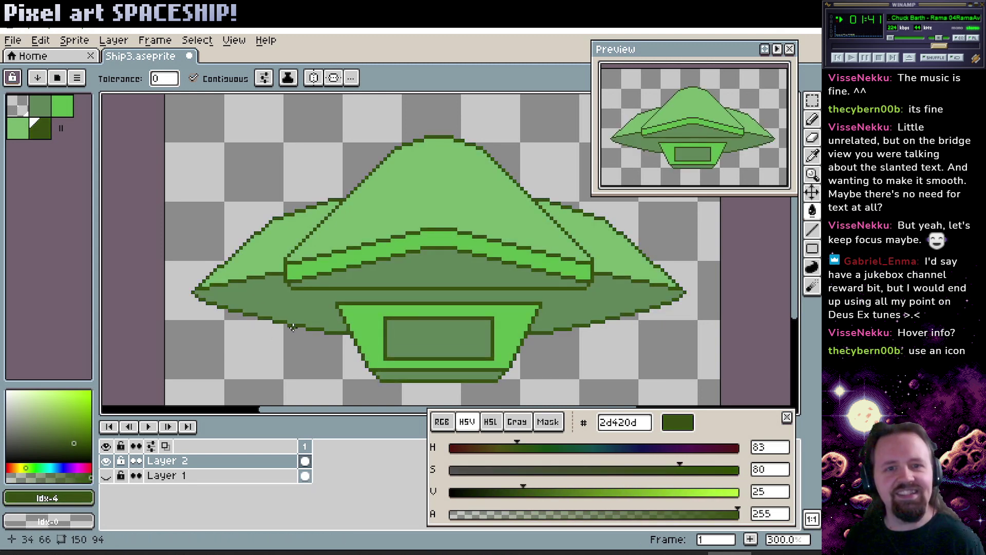
pyautogui.moveTo(450, 276); pyautogui.dragTo(443, 269)
pyautogui.moveTo(264, 260); pyautogui.dragTo(298, 267)
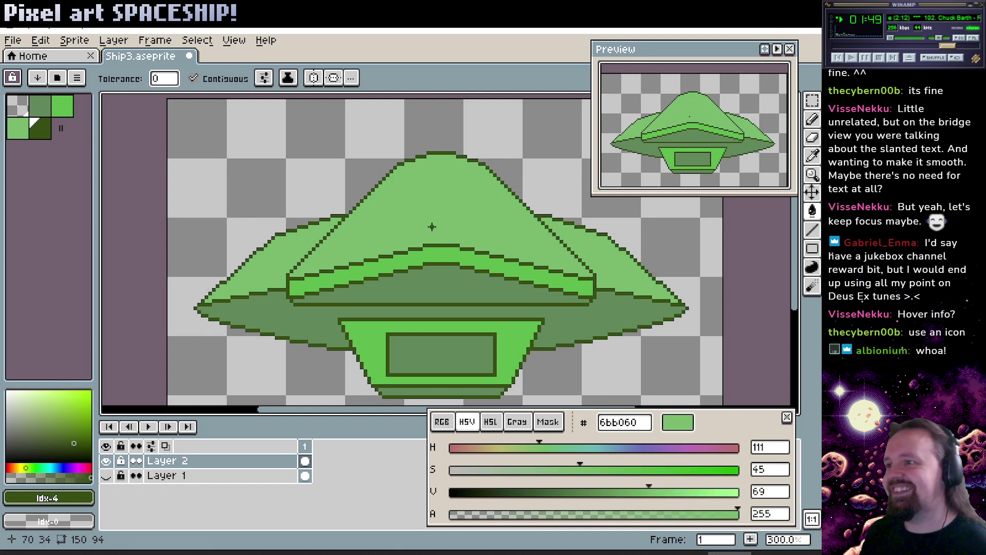
# Brighten the dome and upper-wing palette green to 57ca44, and make the underside's palette green more saturated.
pyautogui.click(18, 128)
pyautogui.click(73, 404)
pyautogui.moveTo(72, 405)
pyautogui.mouseDown()
pyautogui.moveTo(47, 414)
pyautogui.moveTo(77, 395)
pyautogui.moveTo(62, 405)
pyautogui.mouseUp()
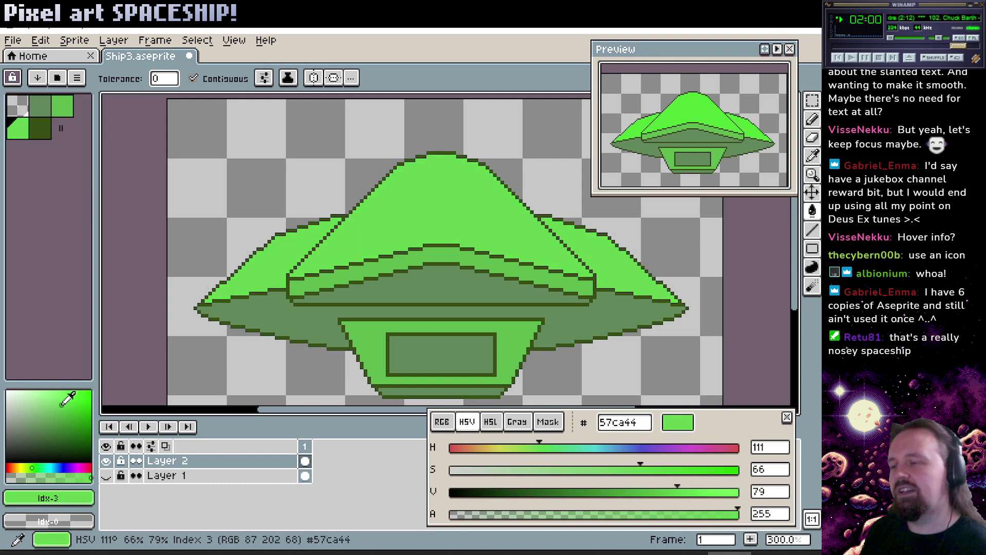
pyautogui.keyDown('alt'); pyautogui.click(310, 318); pyautogui.keyUp('alt')
pyautogui.click(54, 427)
pyautogui.moveTo(54, 427); pyautogui.dragTo(57, 423)
# Set the palette green of the chevron band and trapezoid to 4da73d, and that of the dome and upper wings to 66d354.
pyautogui.keyDown('alt'); pyautogui.click(303, 286); pyautogui.keyUp('alt')
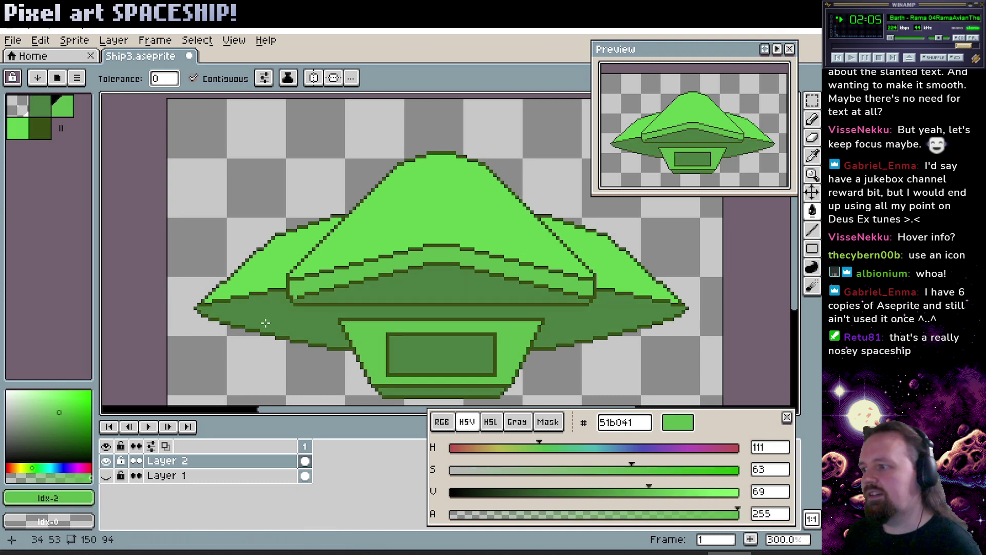
pyautogui.moveTo(59, 410)
pyautogui.mouseDown()
pyautogui.moveTo(77, 400)
pyautogui.moveTo(67, 401)
pyautogui.mouseUp()
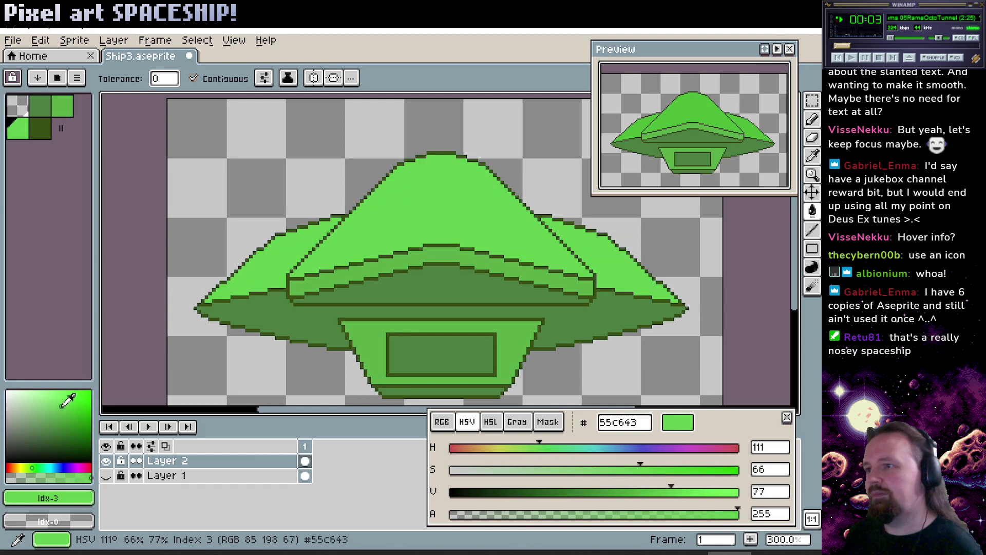
pyautogui.moveTo(63, 397); pyautogui.dragTo(62, 397)
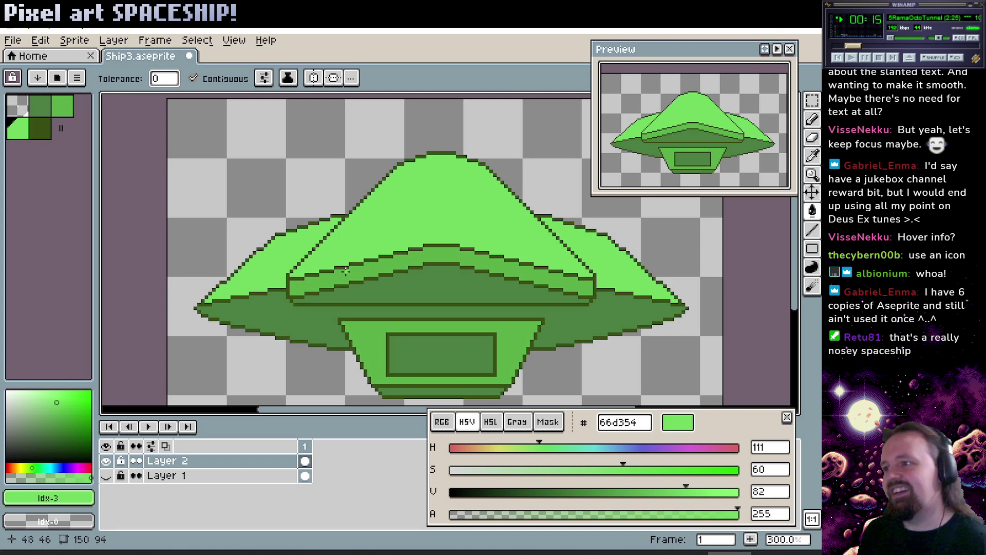
# Try a blue scheme by changing the palette to 5484d3 for the dome, 364d72 for the underside, mid blue for the band and 0d1842 for outlines.
pyautogui.press('i')
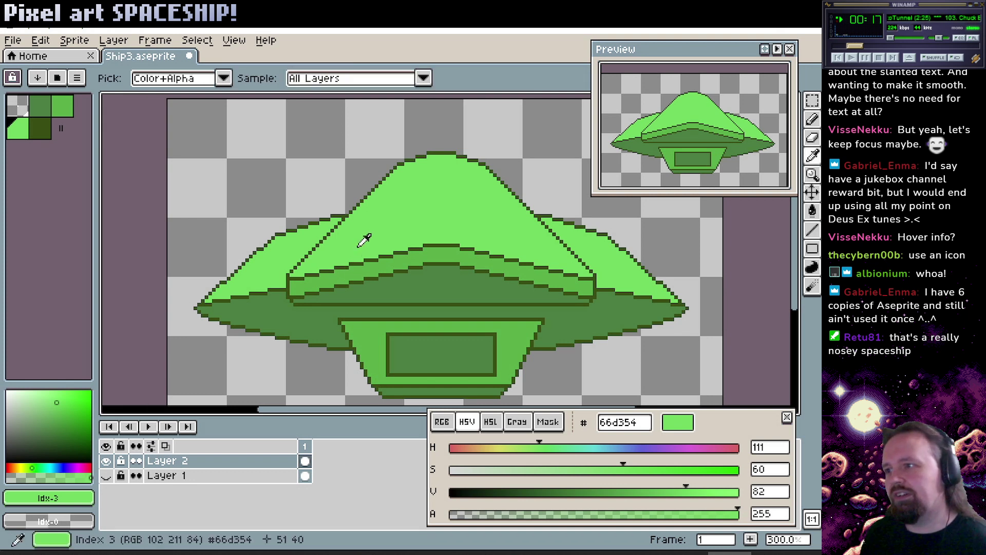
pyautogui.press('g')
pyautogui.click(51, 466)
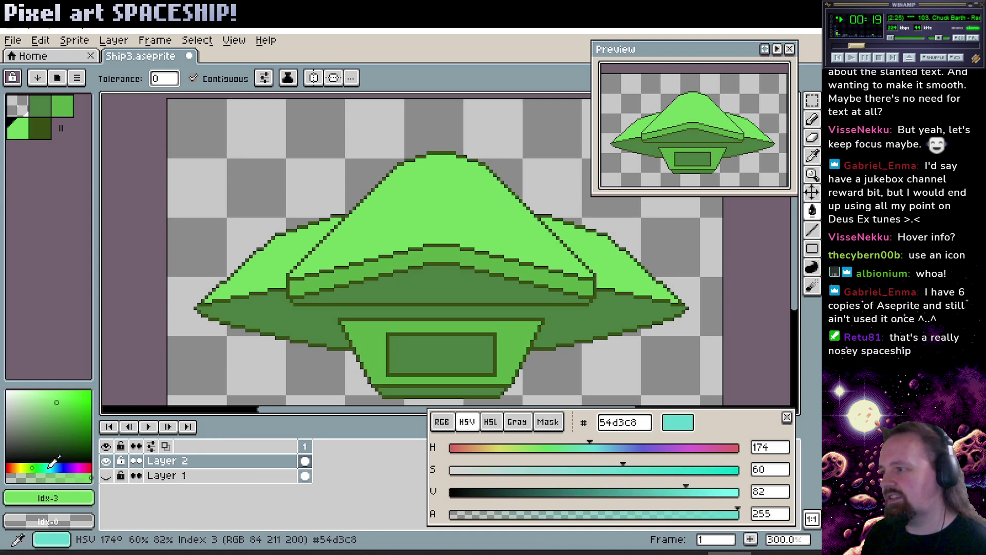
pyautogui.click(57, 466)
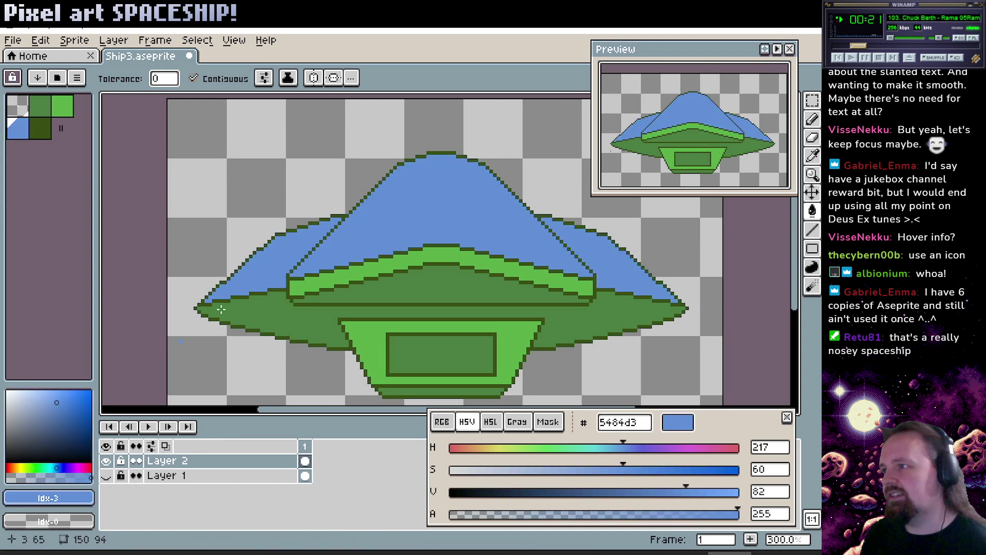
pyautogui.keyDown('alt'); pyautogui.click(271, 313); pyautogui.keyUp('alt')
pyautogui.click(58, 466)
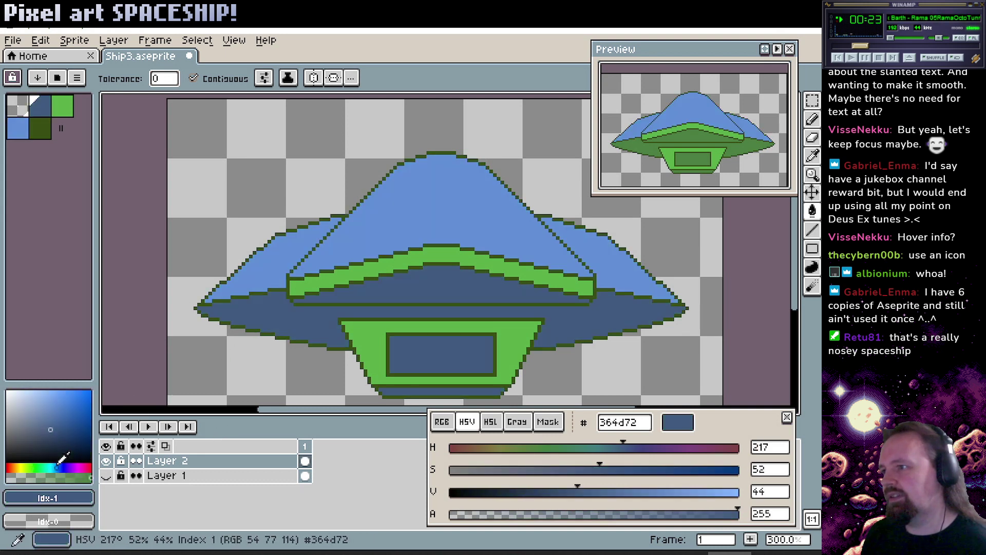
pyautogui.keyDown('alt'); pyautogui.click(366, 268); pyautogui.keyUp('alt')
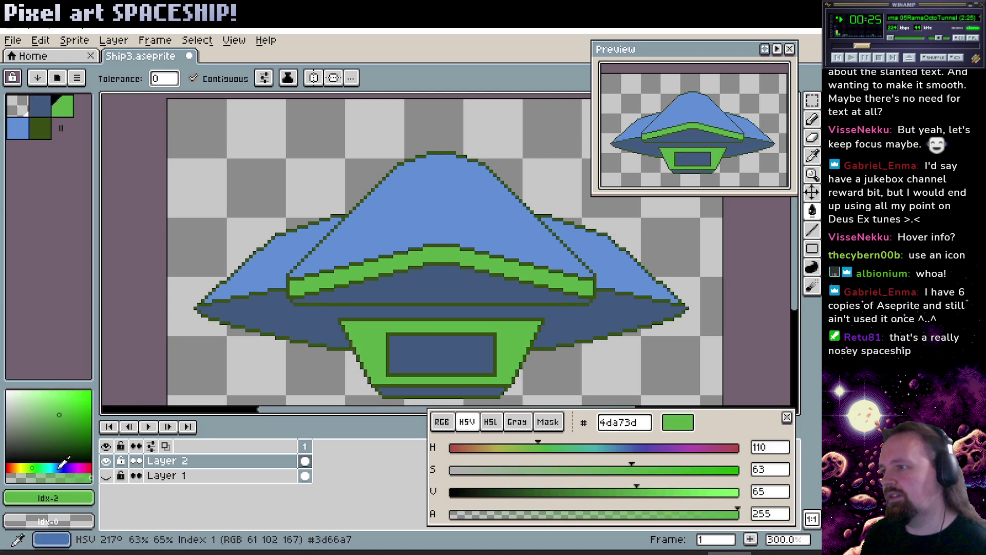
pyautogui.click(58, 467)
pyautogui.keyDown('alt'); pyautogui.click(362, 280); pyautogui.keyUp('alt')
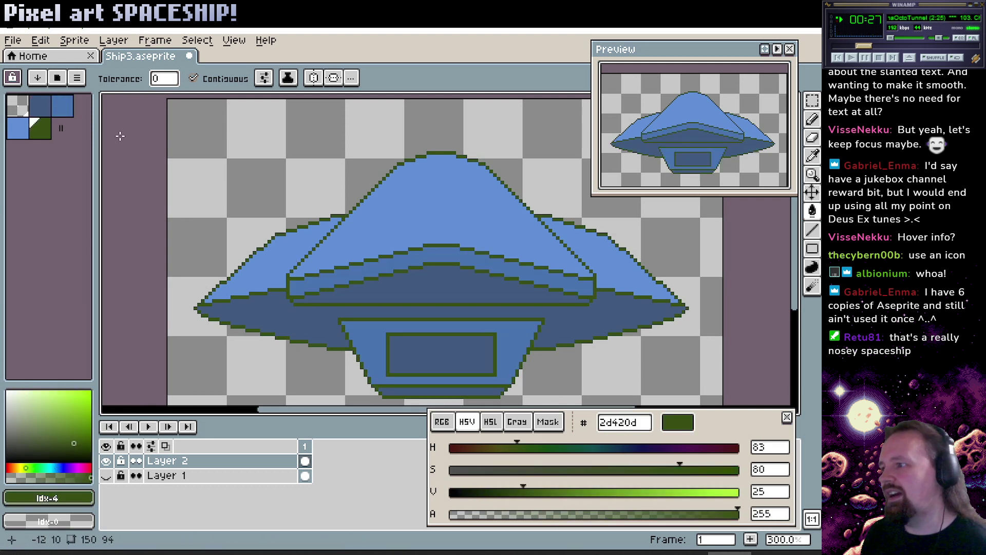
pyautogui.click(60, 466)
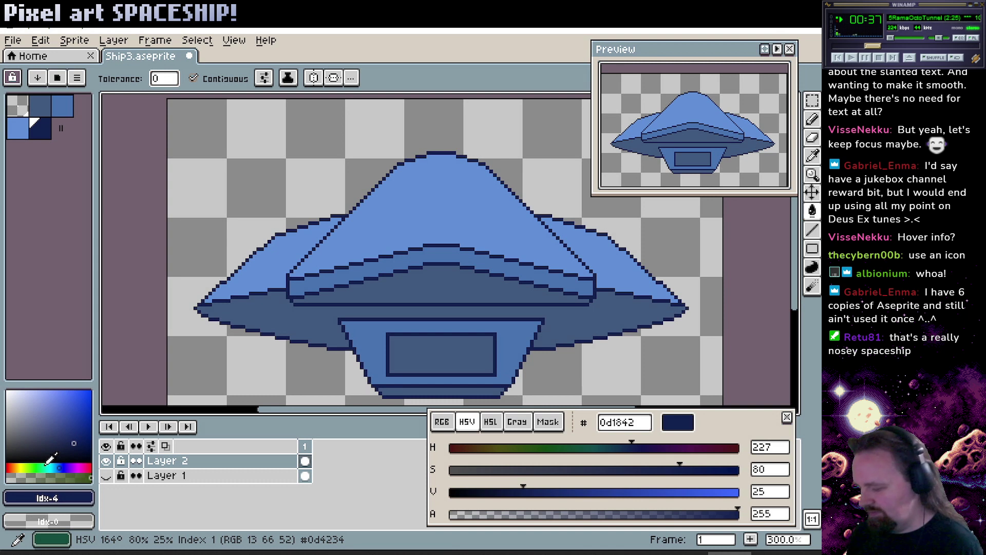
pyautogui.click(48, 464)
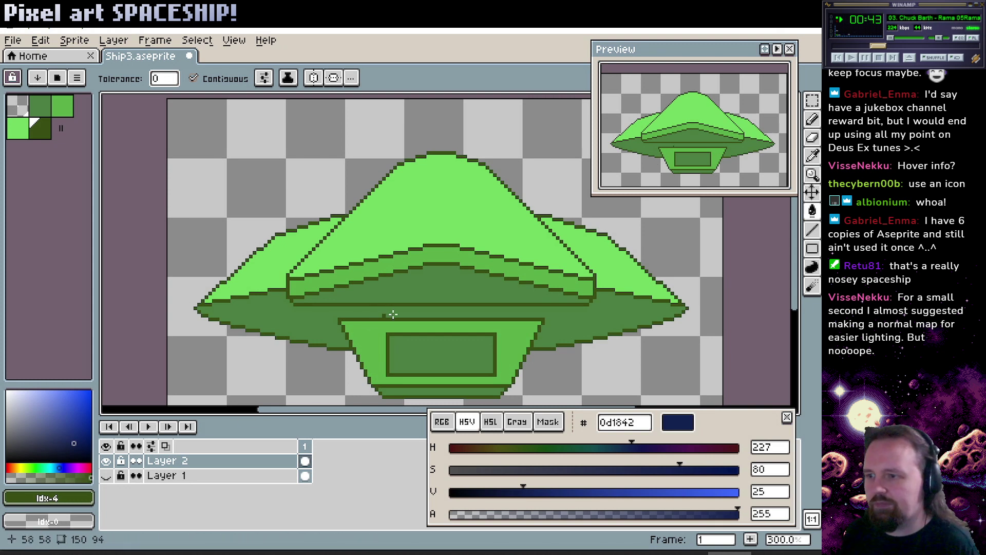
# Pick the dome's light green 66d354 as the foreground colour.
pyautogui.moveTo(385, 308)
pyautogui.mouseDown()
pyautogui.moveTo(379, 292)
pyautogui.moveTo(368, 308)
pyautogui.moveTo(358, 302)
pyautogui.moveTo(400, 308)
pyautogui.mouseUp()
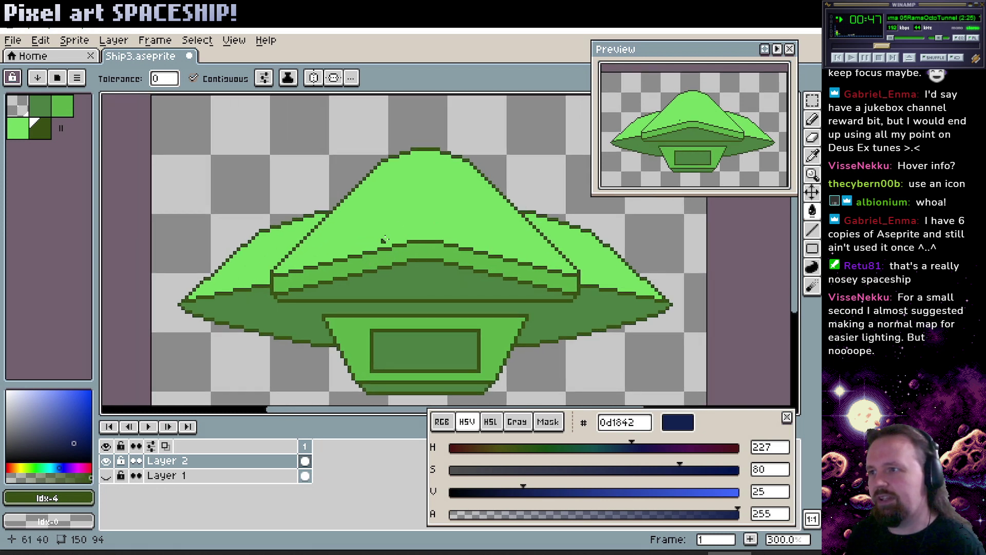
pyautogui.keyDown('alt'); pyautogui.click(406, 216); pyautogui.keyUp('alt')
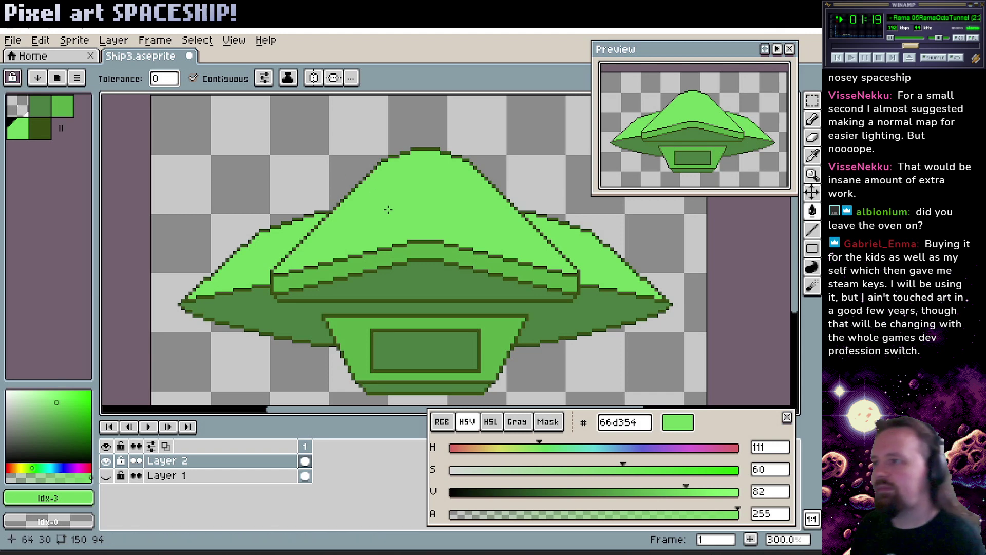
# Switch to the normal-map generation program and examine its image slots, movable light preview and map generation settings.
pyautogui.hotkey('alt', 'Tab')
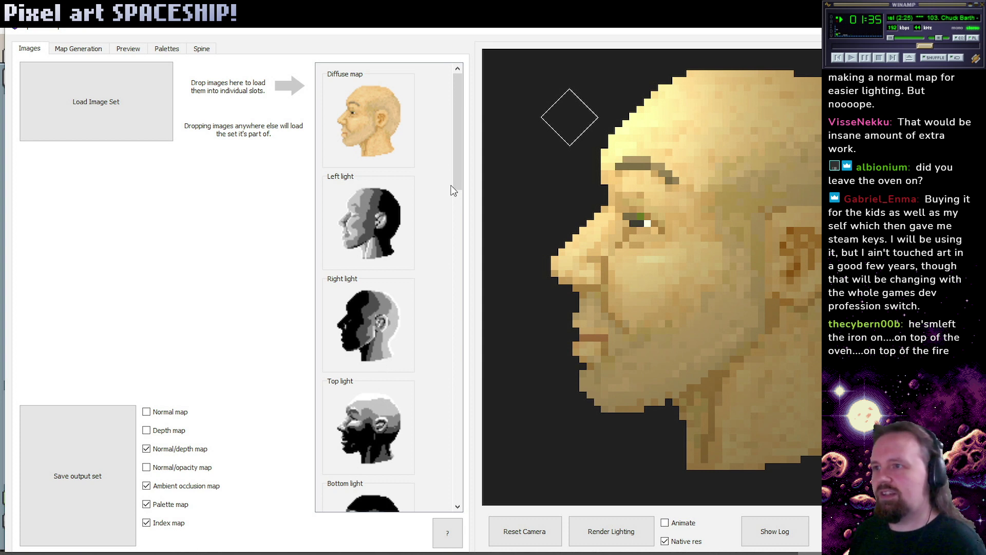
pyautogui.moveTo(455, 180); pyautogui.dragTo(447, 306)
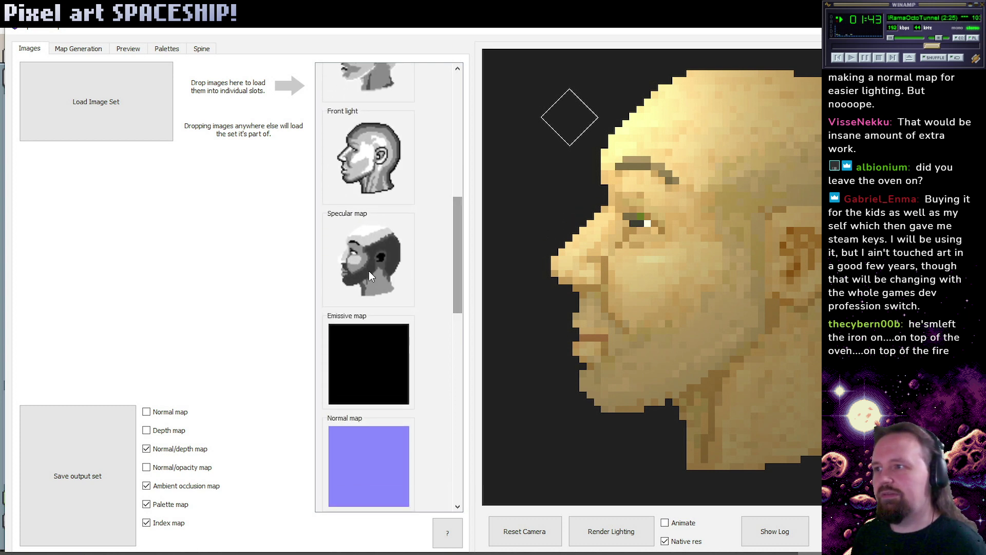
pyautogui.moveTo(456, 260); pyautogui.dragTo(455, 323)
pyautogui.moveTo(695, 255); pyautogui.dragTo(708, 354)
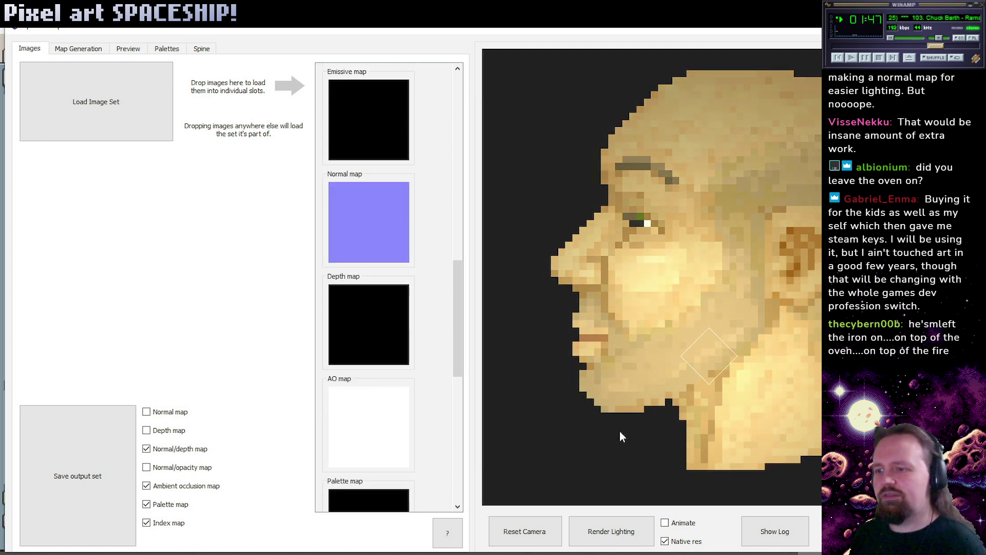
pyautogui.click(65, 50)
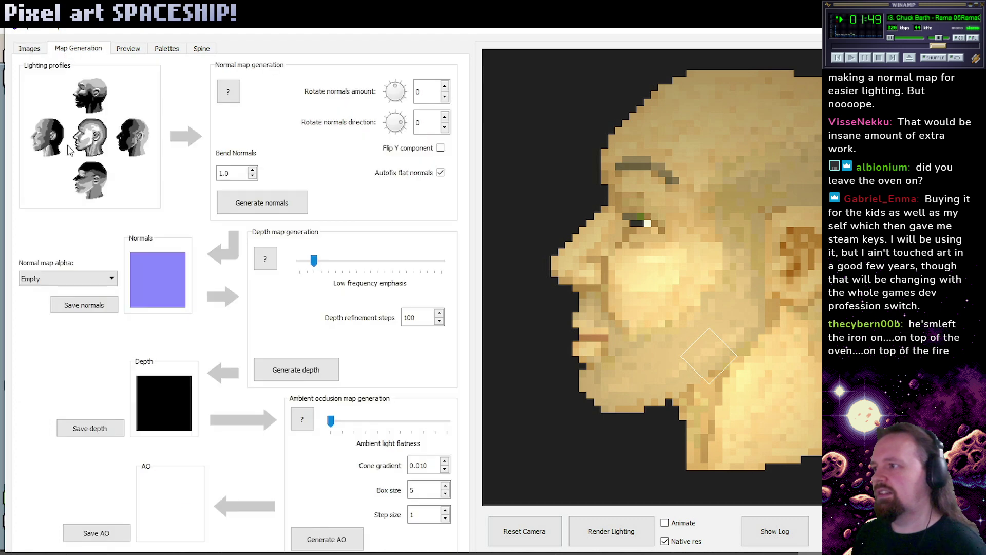
# Generate the normal map for the pixel art head, try the preview light over its face, and switch back to Aseprite.
pyautogui.click(262, 203)
pyautogui.moveTo(566, 235); pyautogui.dragTo(545, 122)
pyautogui.hotkey('alt', 'Tab')
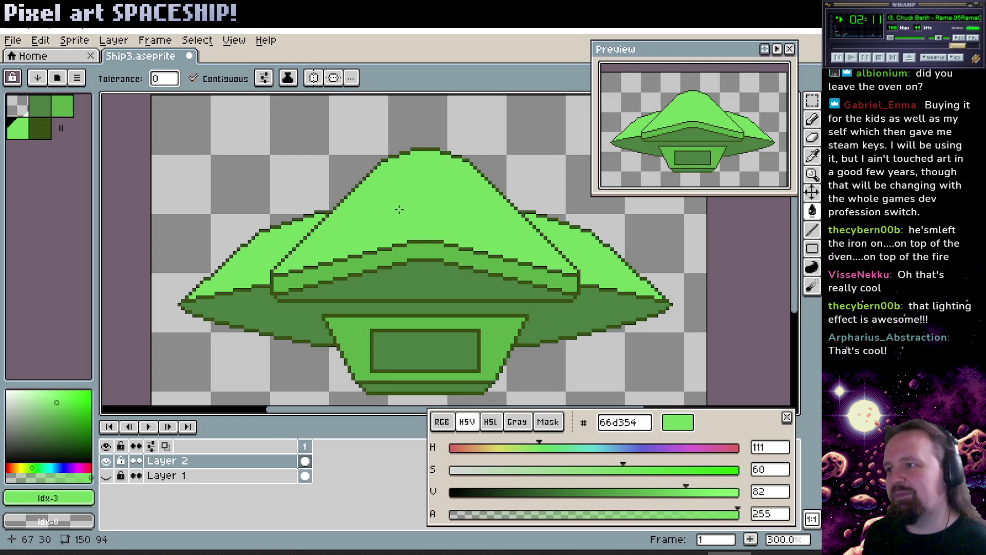
pyautogui.scroll(-2, 401, 208)
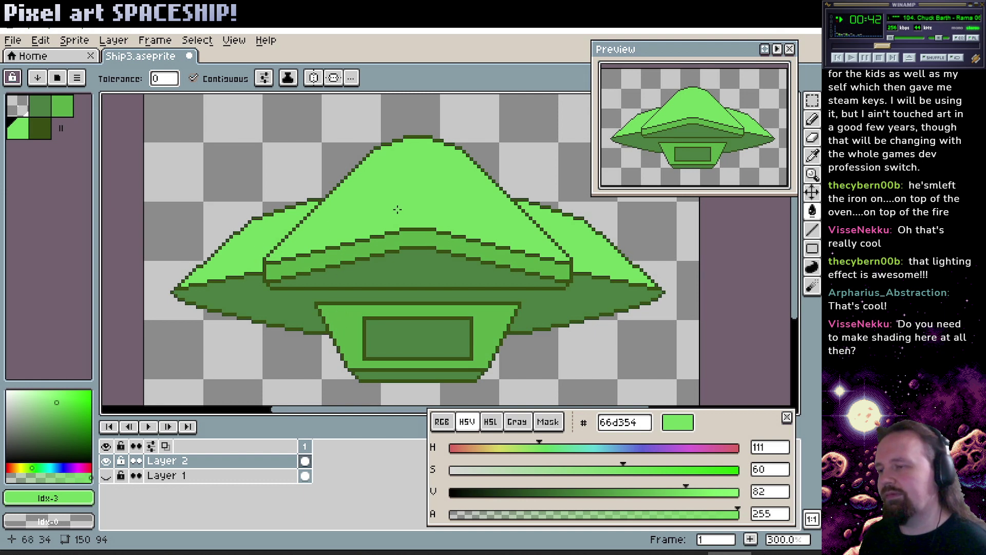
pyautogui.scroll(1, 346, 246)
pyautogui.scroll(-1, 434, 203)
pyautogui.press('i')
pyautogui.press('g')
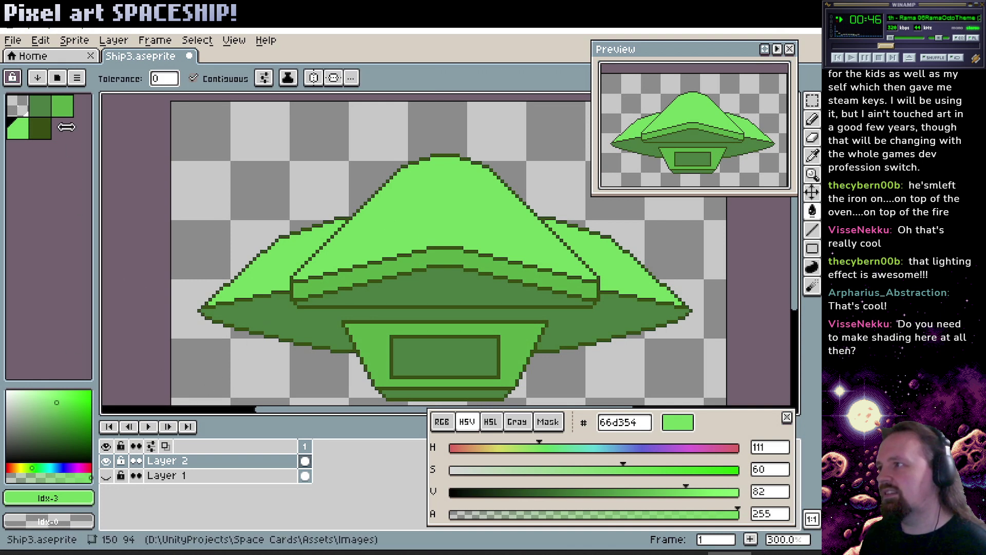
# Extend the palette by six entries and set the first new entry to the light grey 918d8d.
pyautogui.moveTo(61, 128)
pyautogui.mouseDown()
pyautogui.moveTo(70, 164)
pyautogui.moveTo(71, 145)
pyautogui.mouseUp()
pyautogui.click(66, 139)
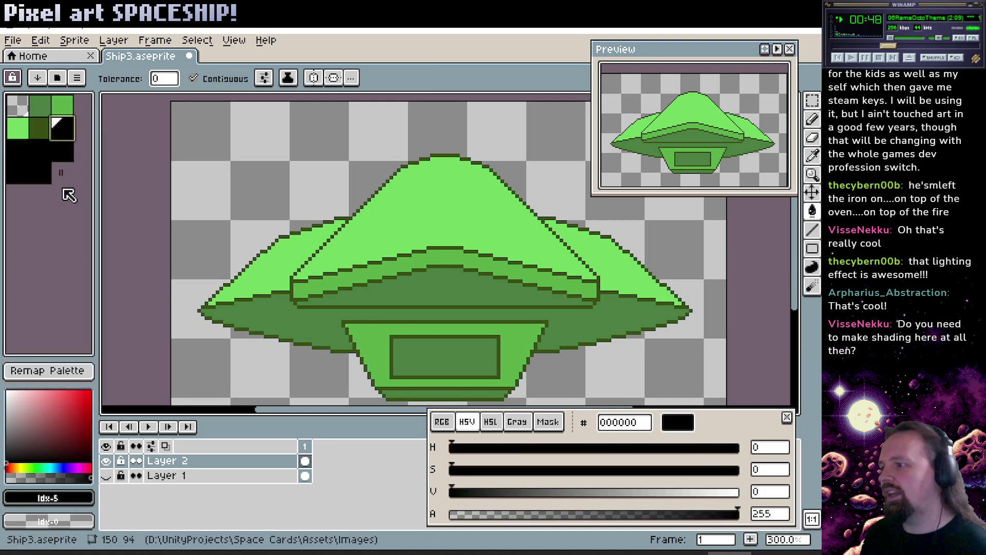
pyautogui.click(32, 408)
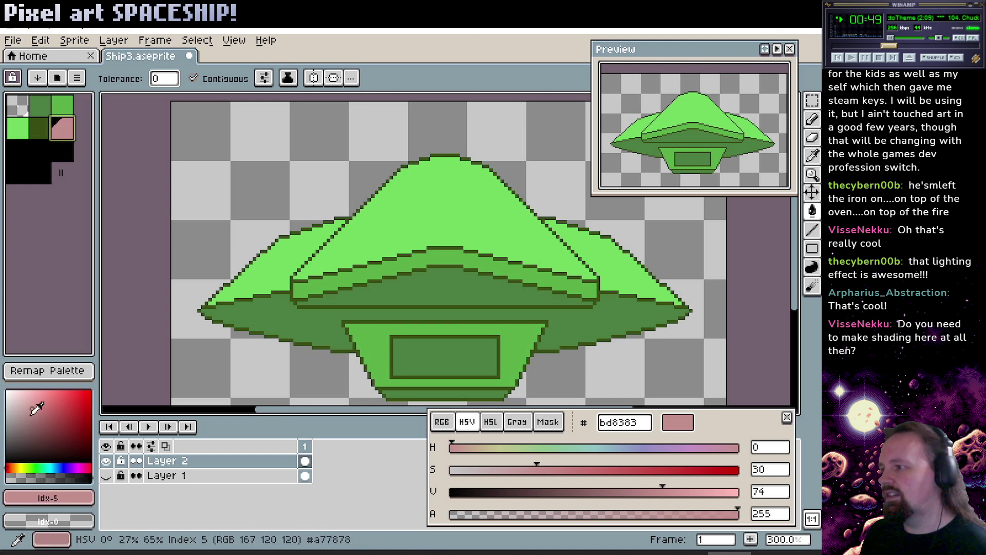
pyautogui.click(8, 420)
pyautogui.moveTo(430, 234); pyautogui.dragTo(430, 236)
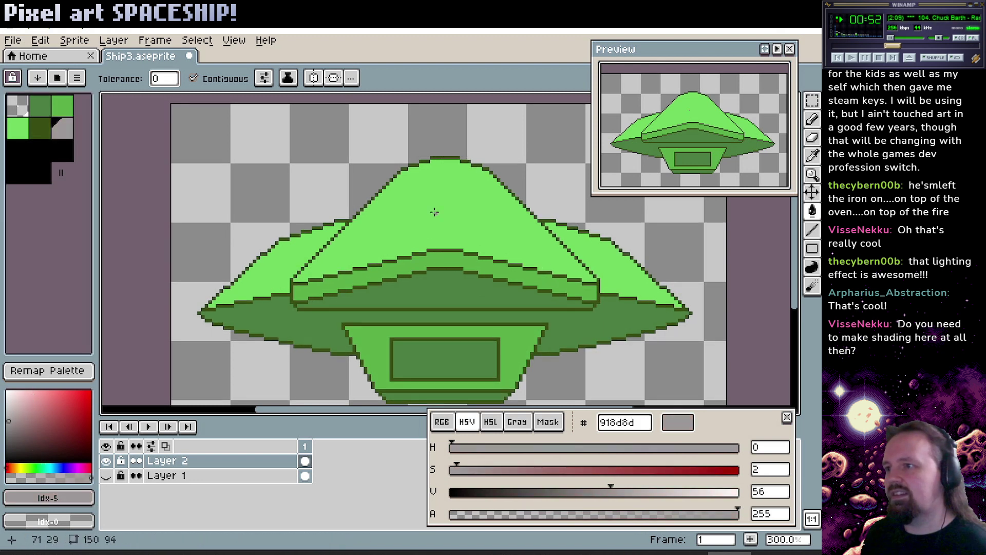
pyautogui.scroll(3, 426, 218)
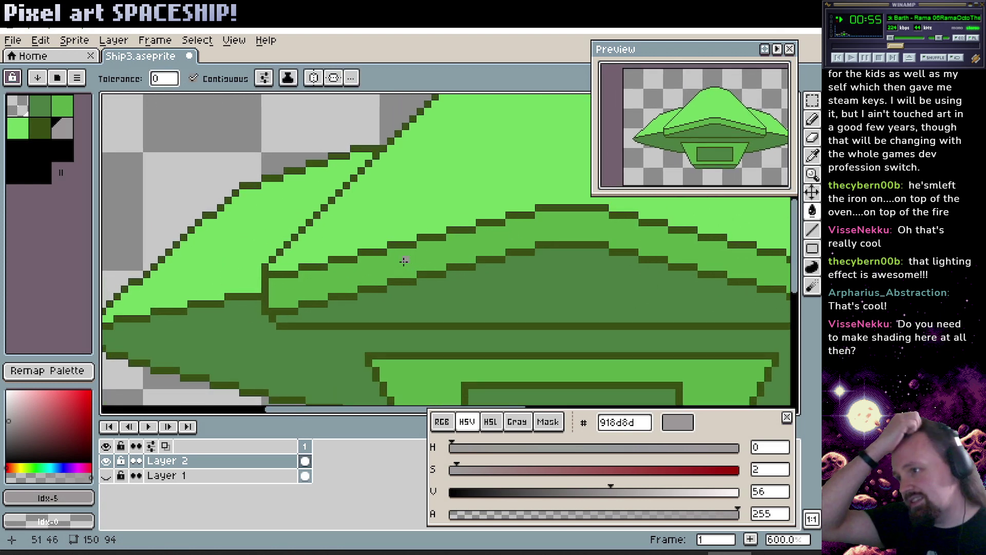
# Darken the new grey palette entry to 585858.
pyautogui.moveTo(403, 262)
pyautogui.mouseDown()
pyautogui.moveTo(390, 248)
pyautogui.moveTo(410, 247)
pyautogui.mouseUp()
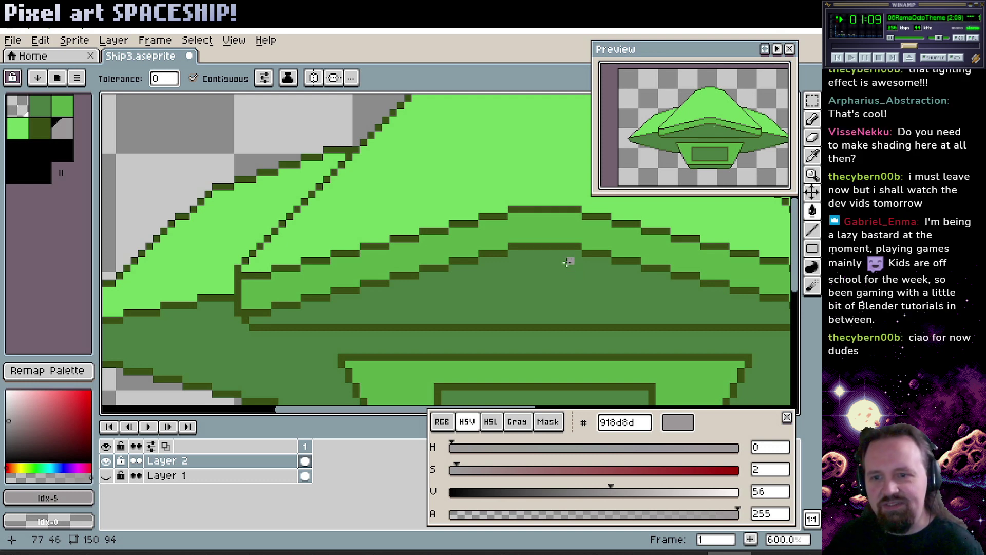
pyautogui.hscroll(-2, 363, 285)
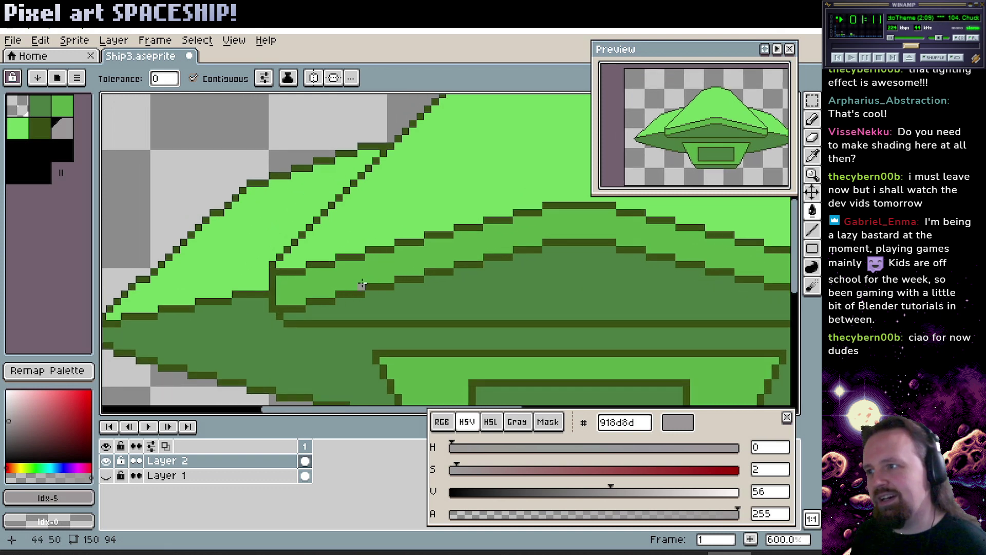
pyautogui.click(10, 430)
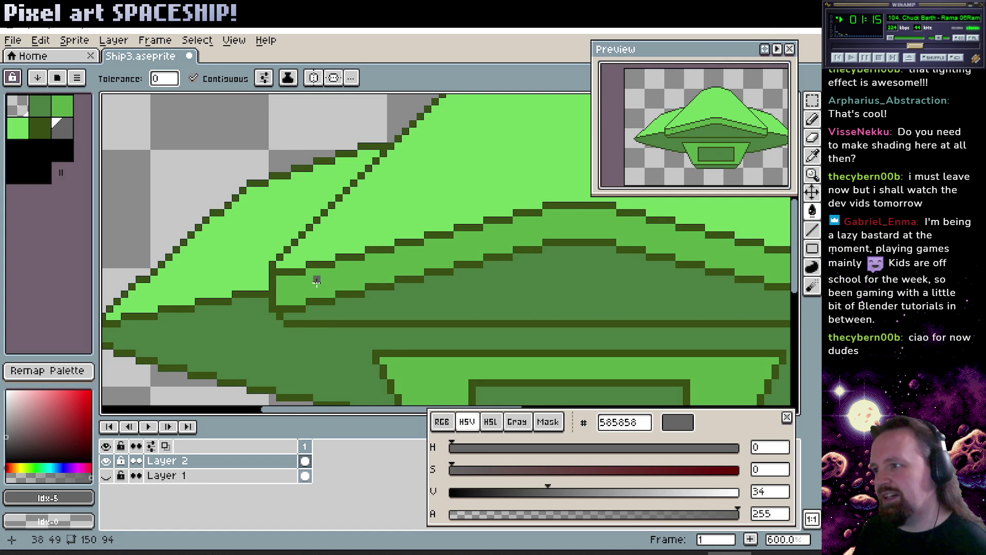
pyautogui.scroll(-8, 317, 281)
pyautogui.hscroll(5, 316, 281)
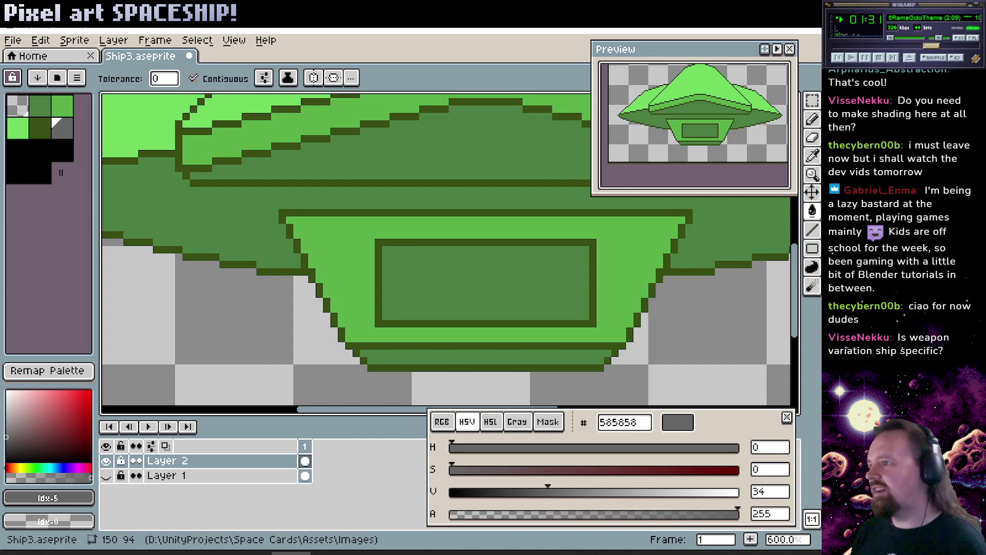
# Switch to the browser's FTL wiki, open the Federation Ships page from the enemy ship list, and examine its ship variants.
pyautogui.click(298, 553)
pyautogui.scroll(-12, 380, 291)
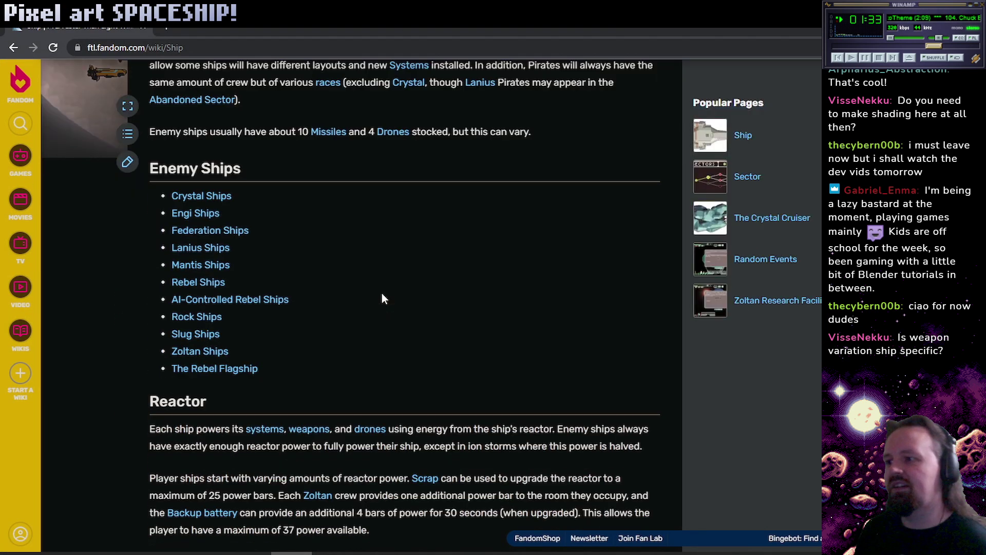
pyautogui.scroll(2, 318, 252)
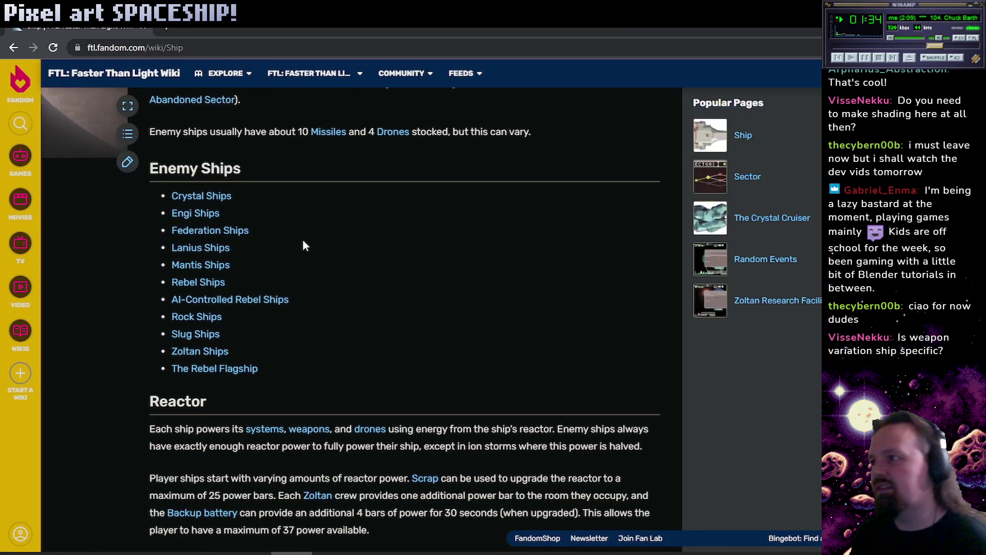
pyautogui.middleClick(205, 230)
pyautogui.hotkey('ctrl', 'Tab')
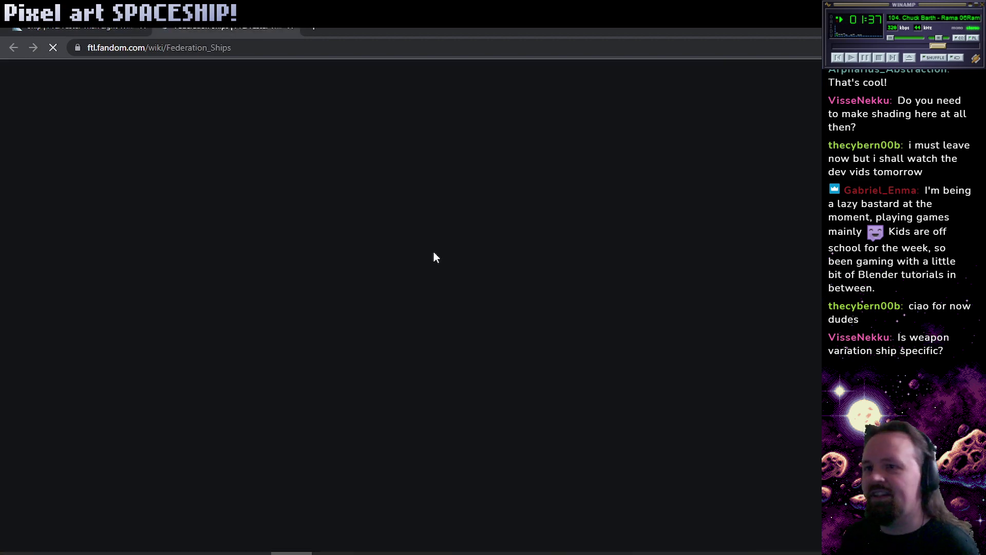
pyautogui.scroll(-3, 431, 314)
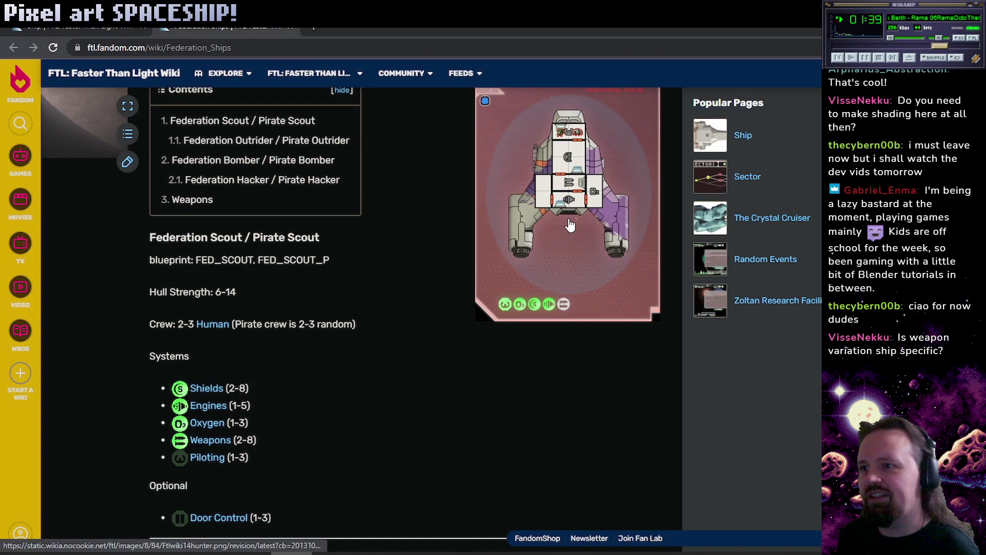
pyautogui.scroll(-5, 367, 278)
pyautogui.scroll(-20, 455, 275)
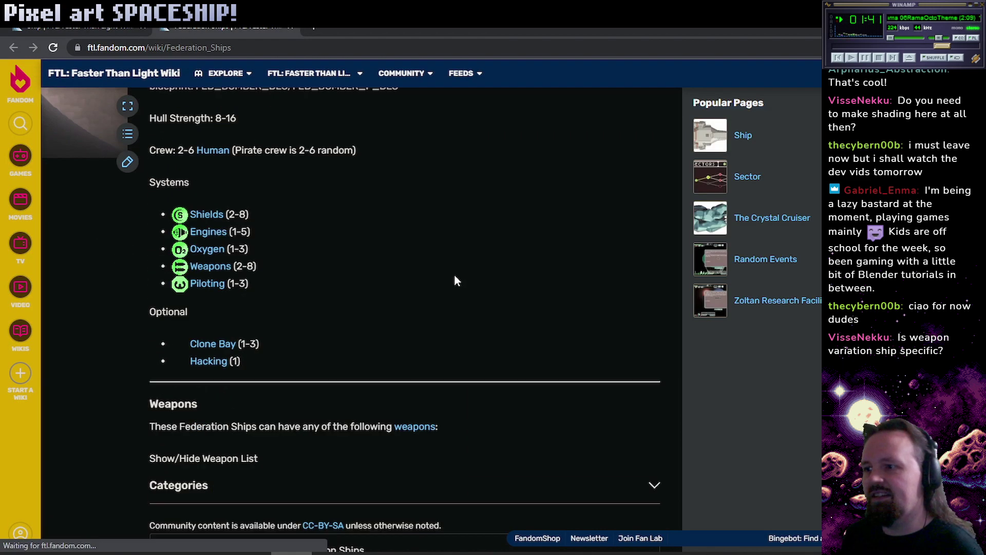
pyautogui.scroll(15, 456, 282)
pyautogui.scroll(-12, 478, 291)
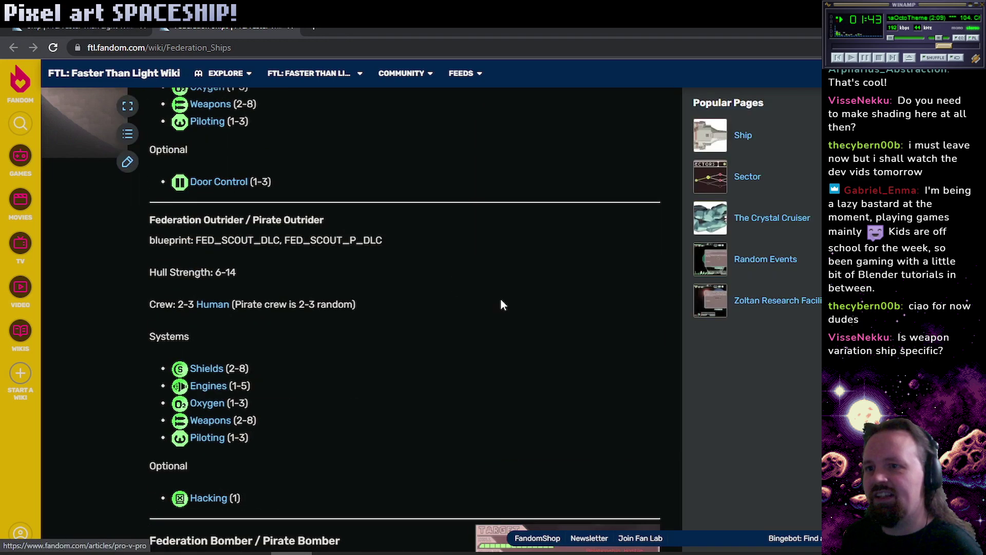
# Return to the wiki's Ship page and open the Kestrel, Engi and Federation Cruiser images in separate tabs.
pyautogui.click(716, 129)
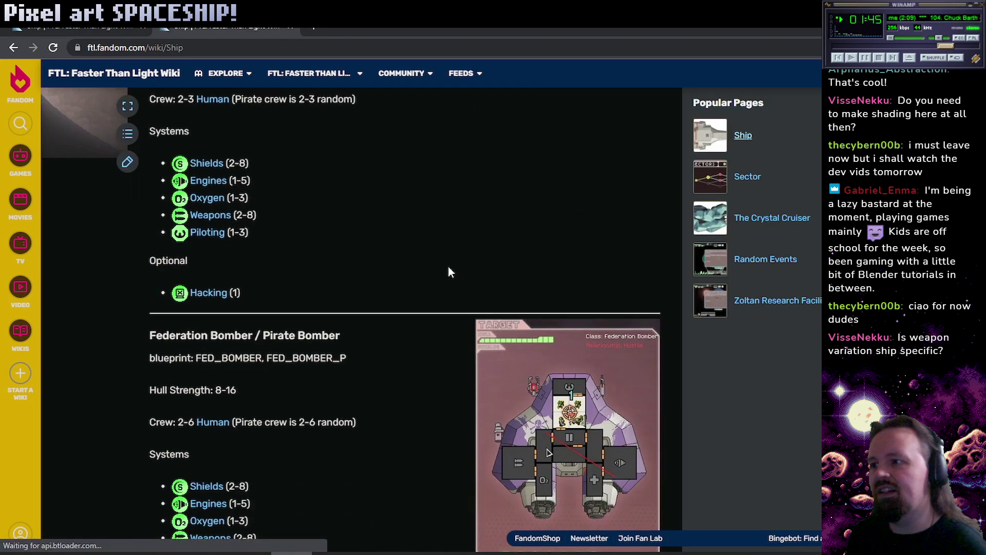
pyautogui.scroll(-12, 291, 290)
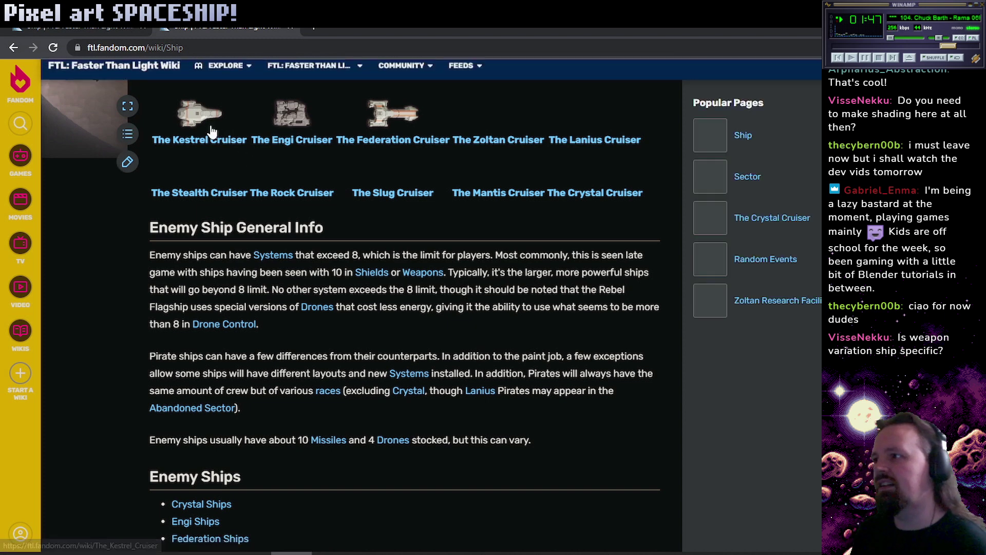
pyautogui.middleClick(209, 125)
pyautogui.middleClick(401, 109)
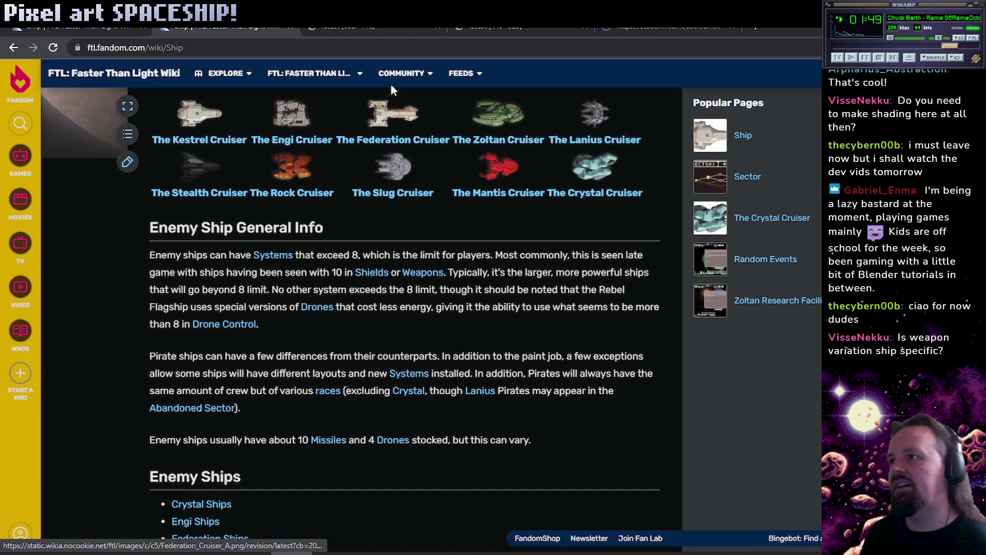
# View the Kestrel Cruiser image at 400% and examine the shading and edge highlights of its hull panels and engines.
pyautogui.click(359, 27)
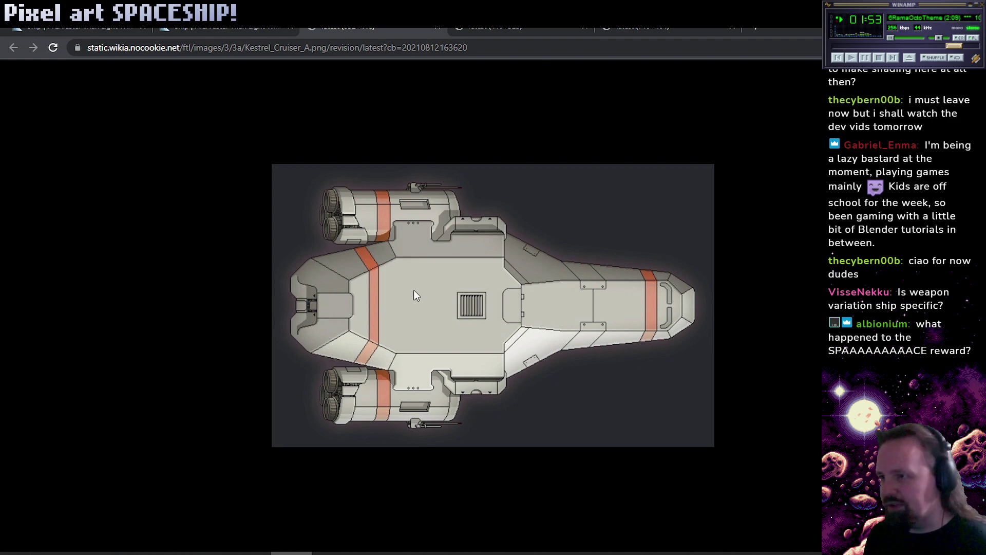
pyautogui.scroll(8, 414, 290)
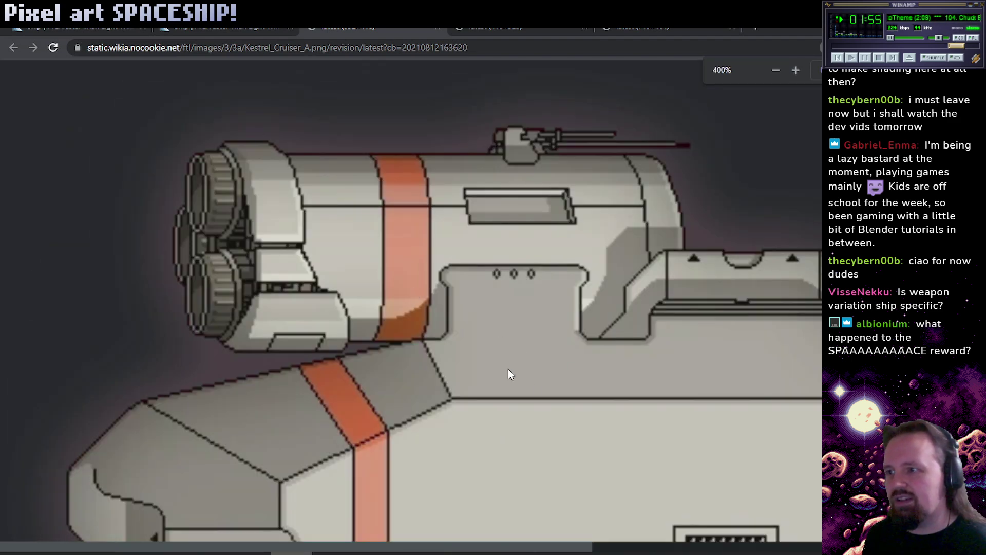
pyautogui.scroll(-4, 530, 389)
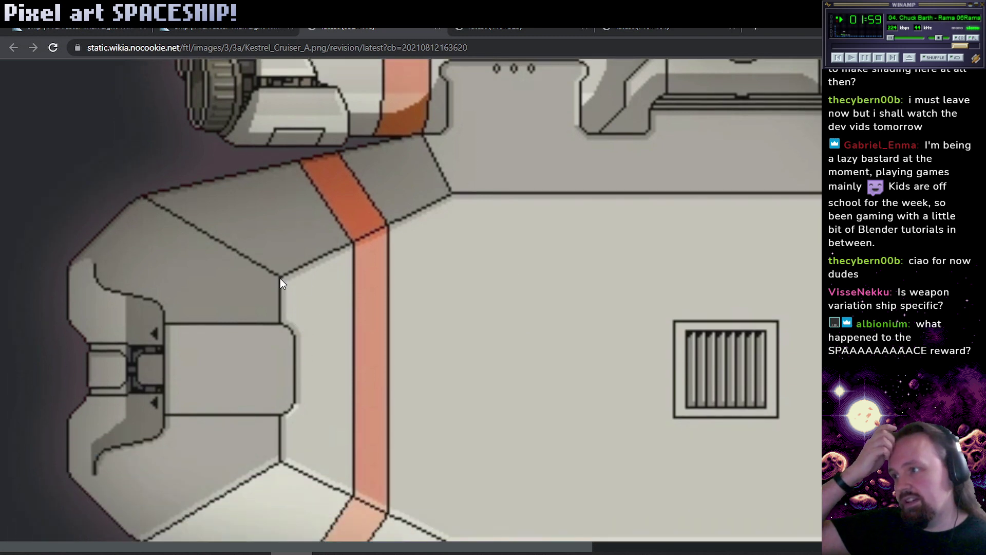
pyautogui.middleClick(489, 264)
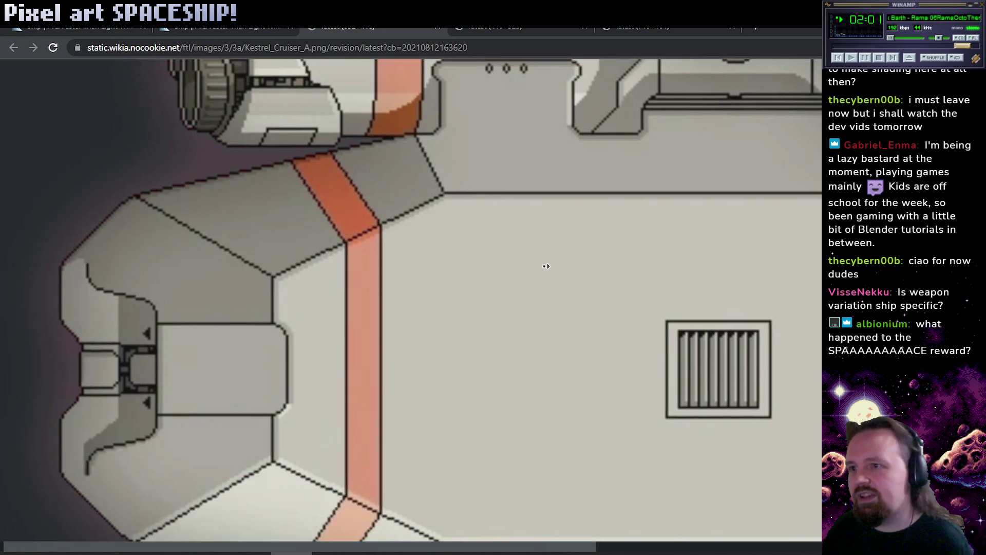
pyautogui.middleClick(546, 266)
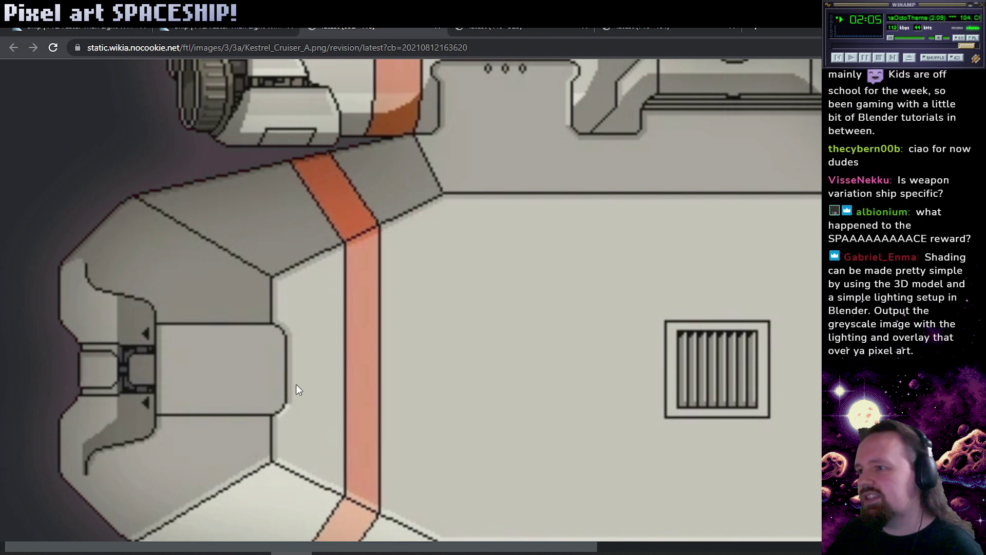
pyautogui.middleClick(632, 386)
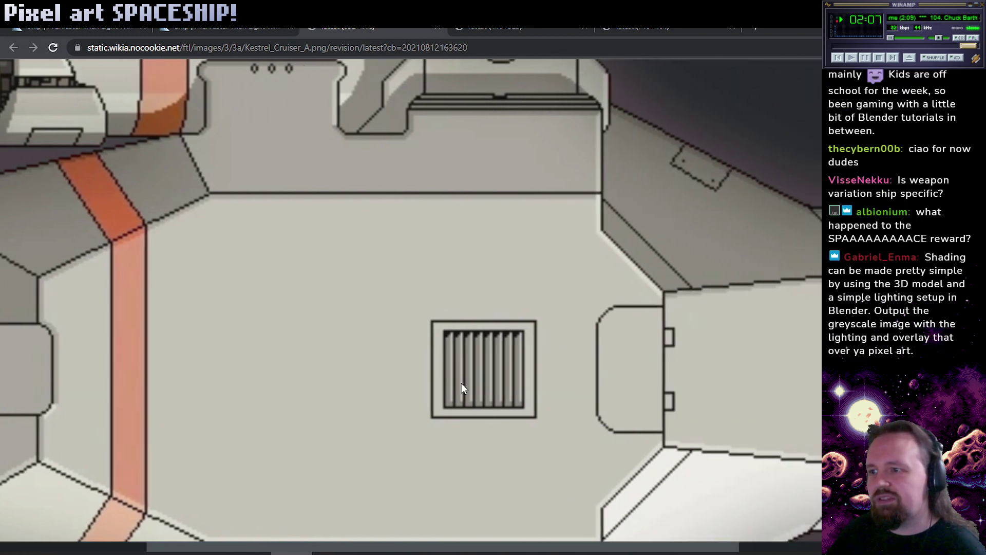
pyautogui.middleClick(569, 384)
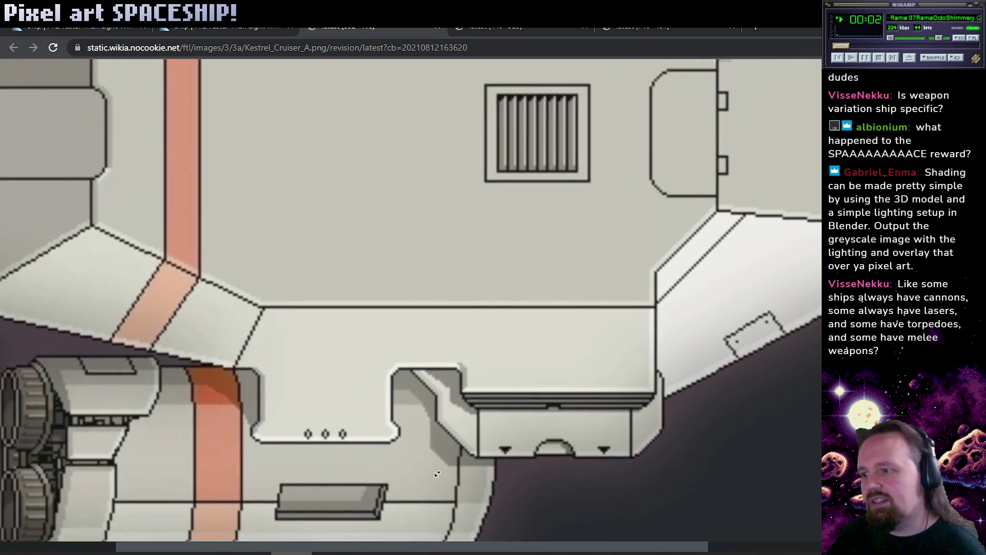
pyautogui.middleClick(452, 394)
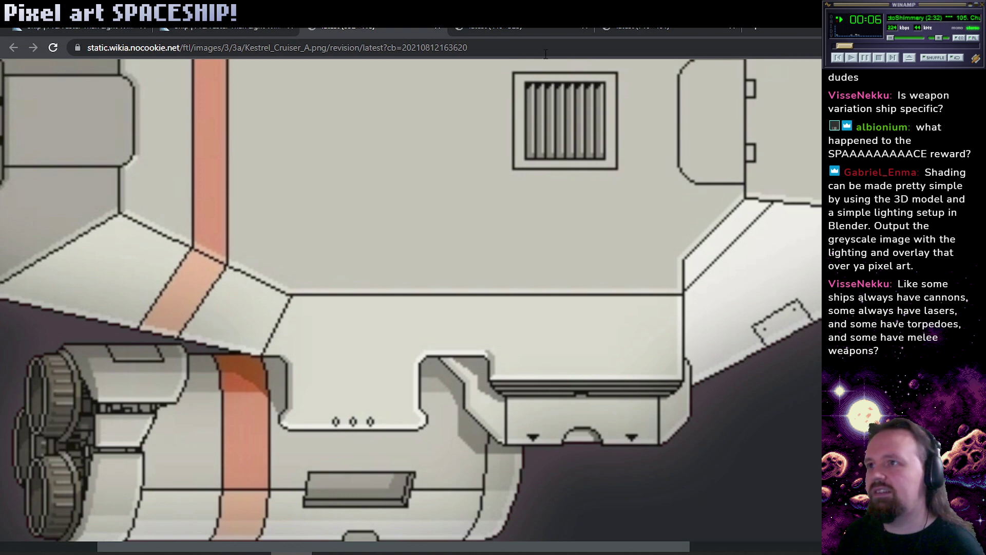
# Examine the Engi Cruiser image's panel lines, highlighted edges and dark gaps between hull plates.
pyautogui.click(514, 26)
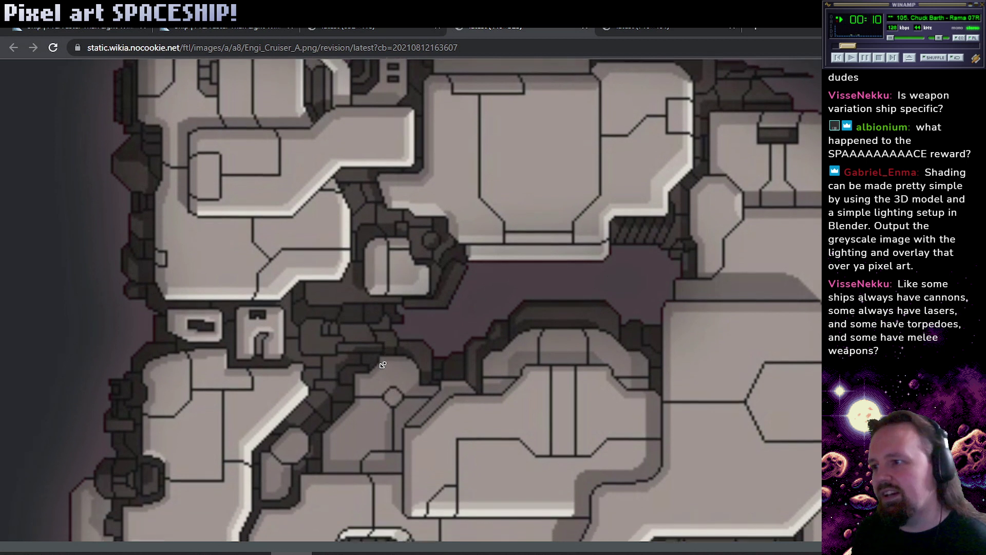
pyautogui.middleClick(361, 315)
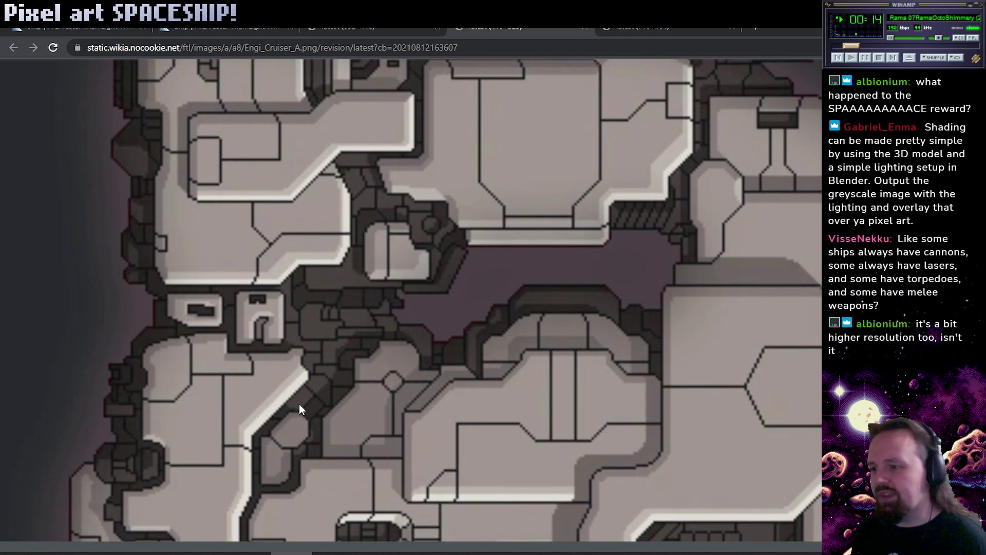
pyautogui.middleClick(409, 427)
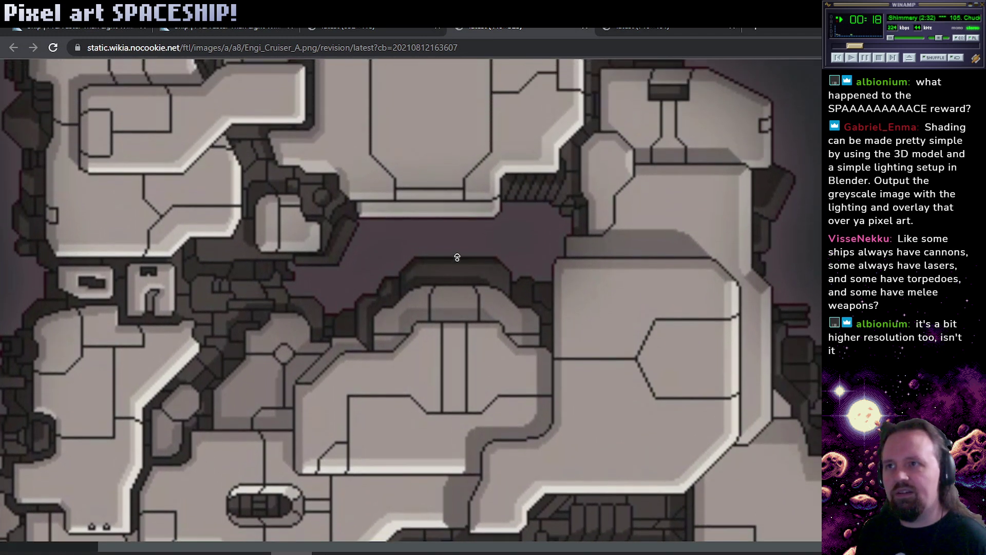
# Examine the Federation Cruiser image's engine, orange stripes, vent and hull shading.
pyautogui.hotkey('ctrl', 'Tab')
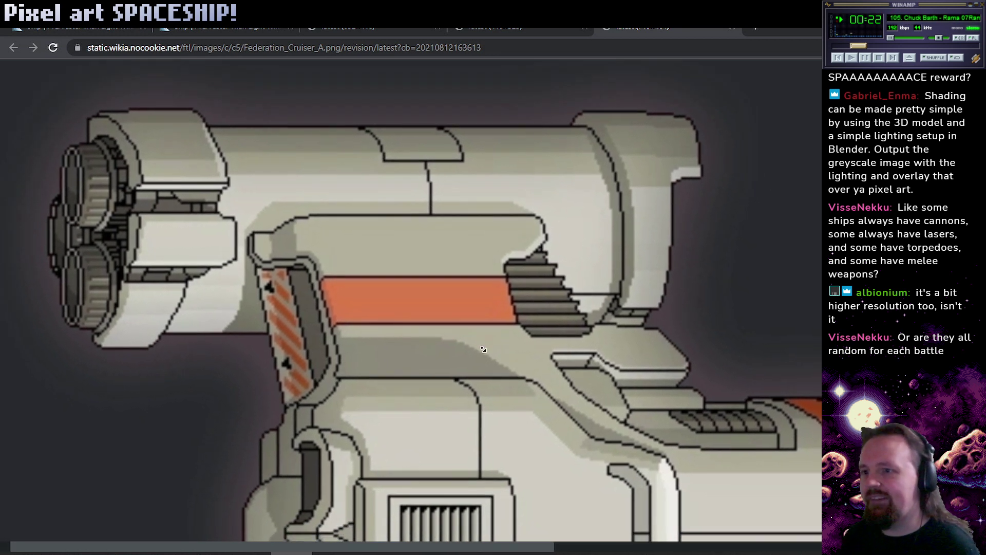
pyautogui.middleClick(482, 348)
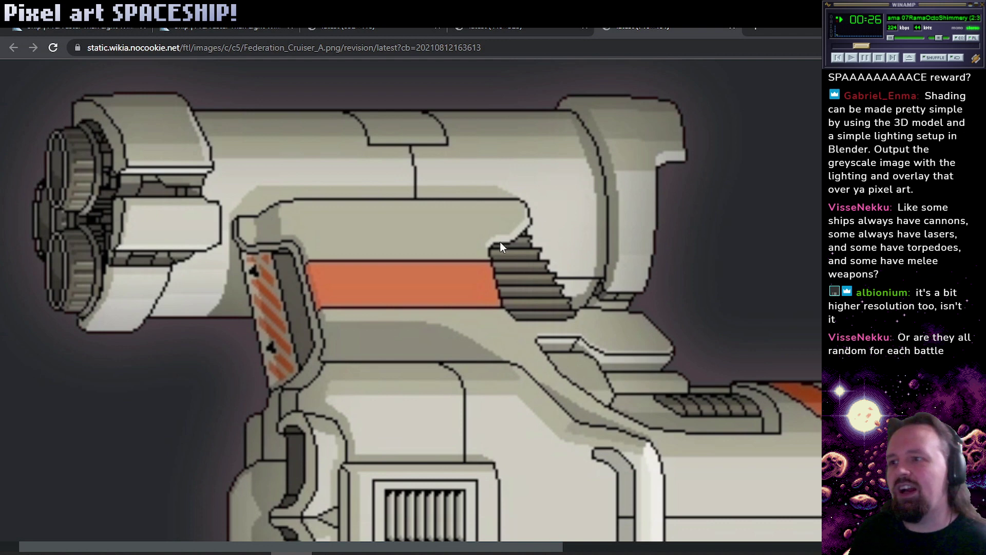
pyautogui.middleClick(655, 359)
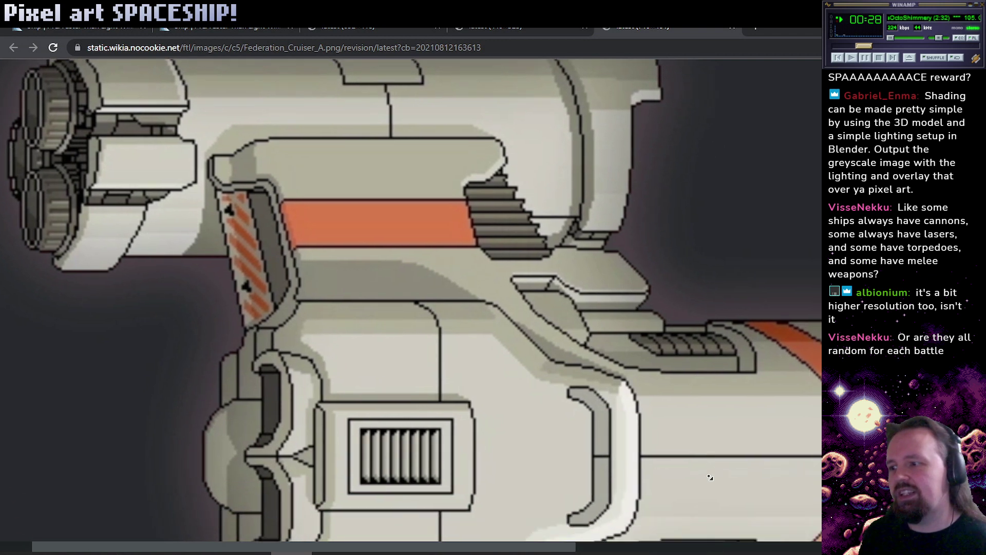
pyautogui.middleClick(710, 477)
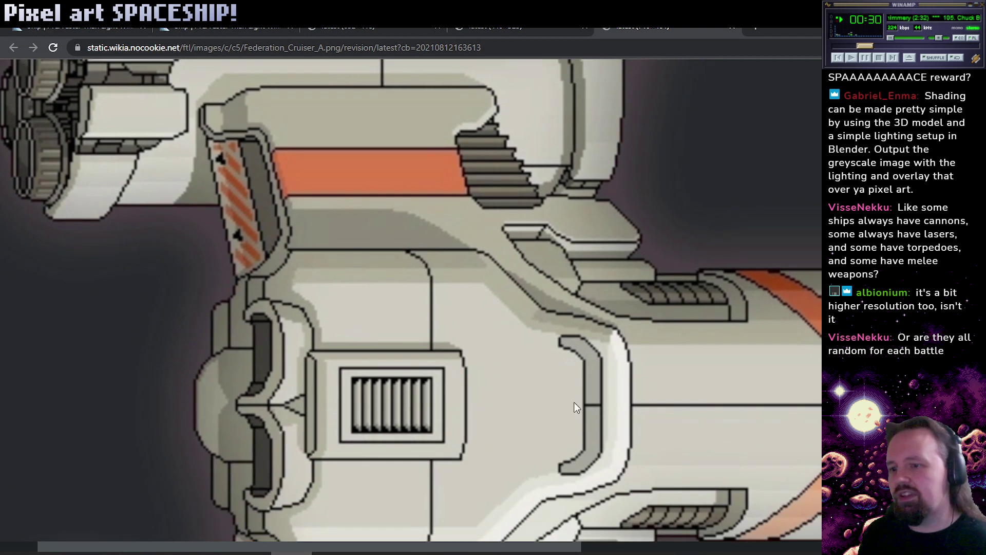
# Examine the shading and orange stripes on the Federation Cruiser's forward hull, and switch back to Aseprite.
pyautogui.middleClick(628, 387)
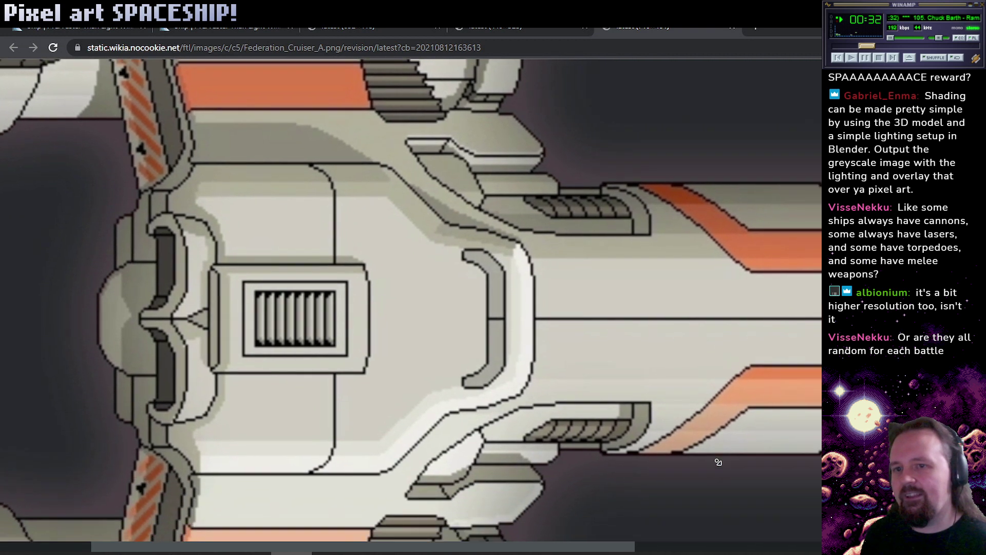
pyautogui.middleClick(729, 411)
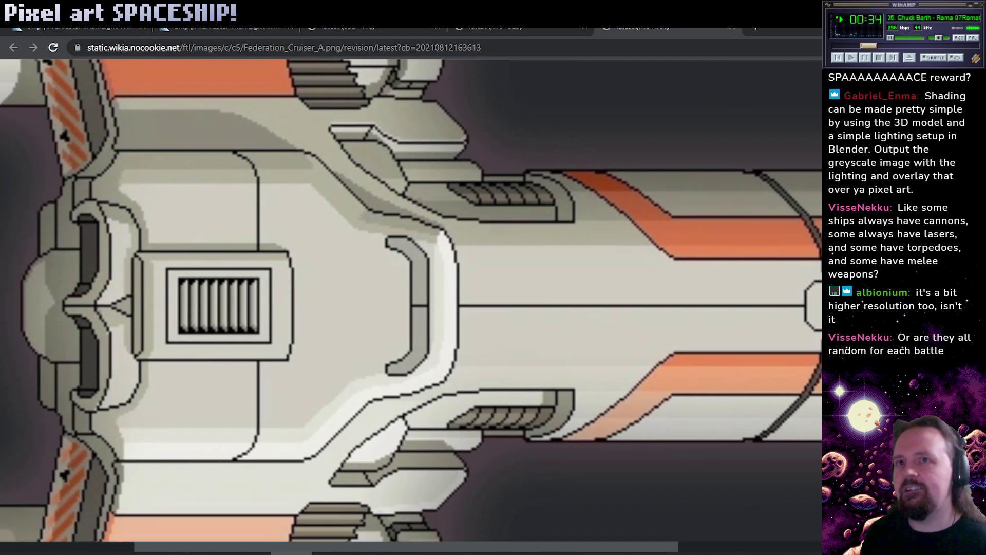
pyautogui.hotkey('alt', 'Tab')
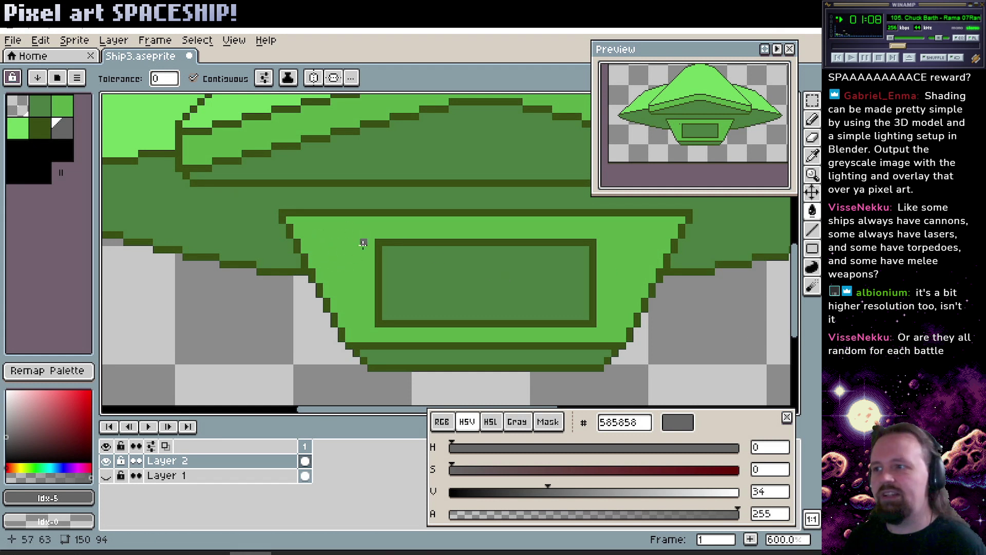
# Look over the ship's lower block, left wing and dome to judge where panel lines could go.
pyautogui.moveTo(359, 244); pyautogui.dragTo(407, 340)
pyautogui.scroll(-3, 388, 269)
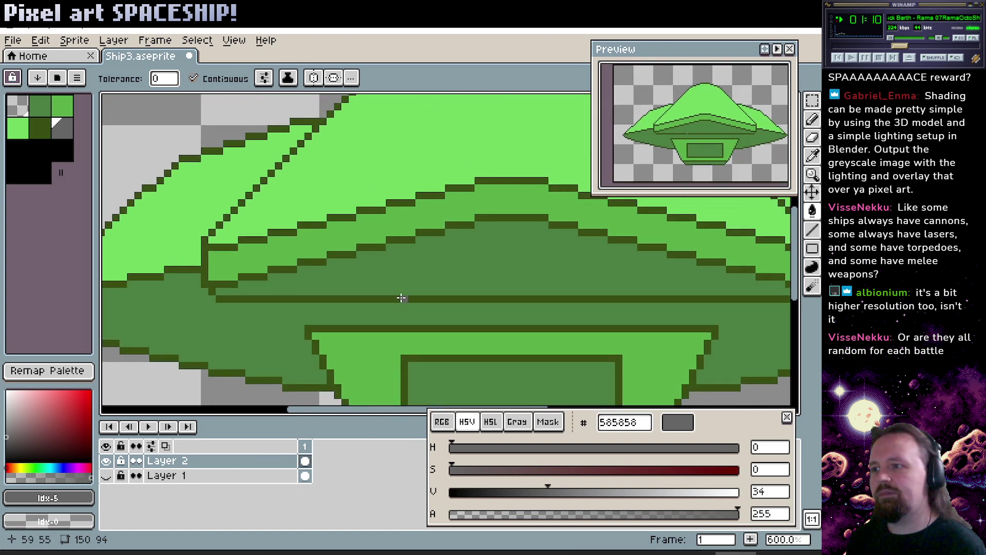
pyautogui.scroll(3, 423, 267)
pyautogui.hscroll(-3, 466, 293)
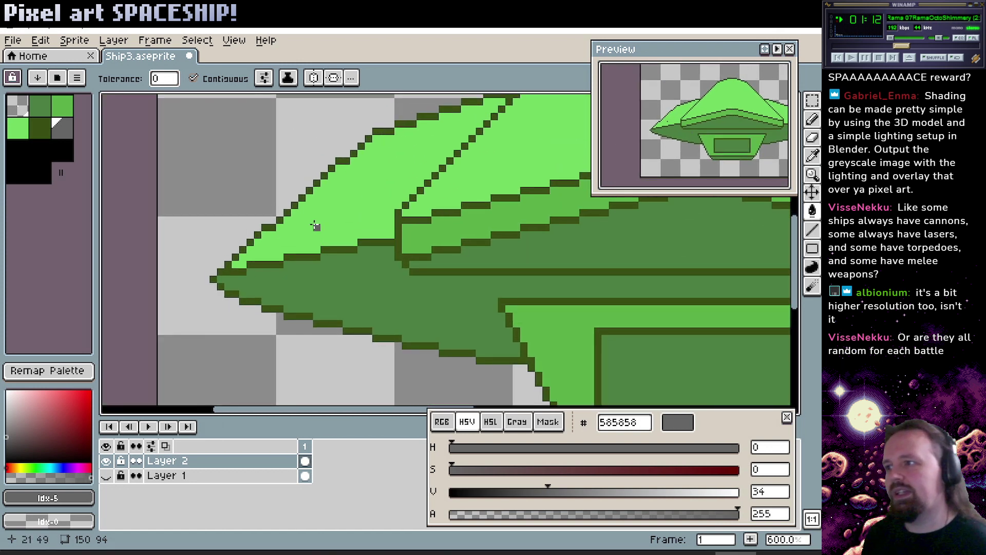
pyautogui.scroll(2, 313, 226)
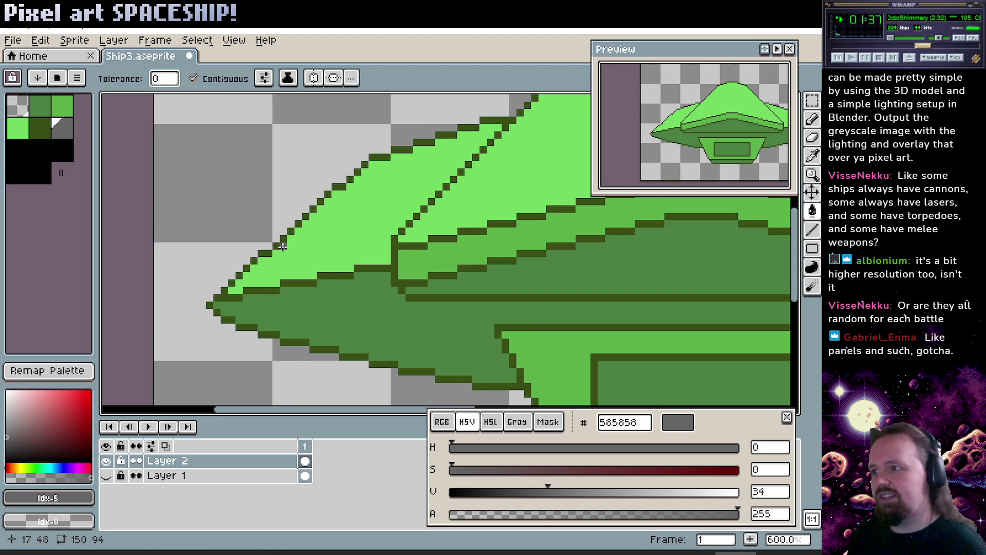
pyautogui.hscroll(10, 319, 266)
pyautogui.scroll(6, 319, 266)
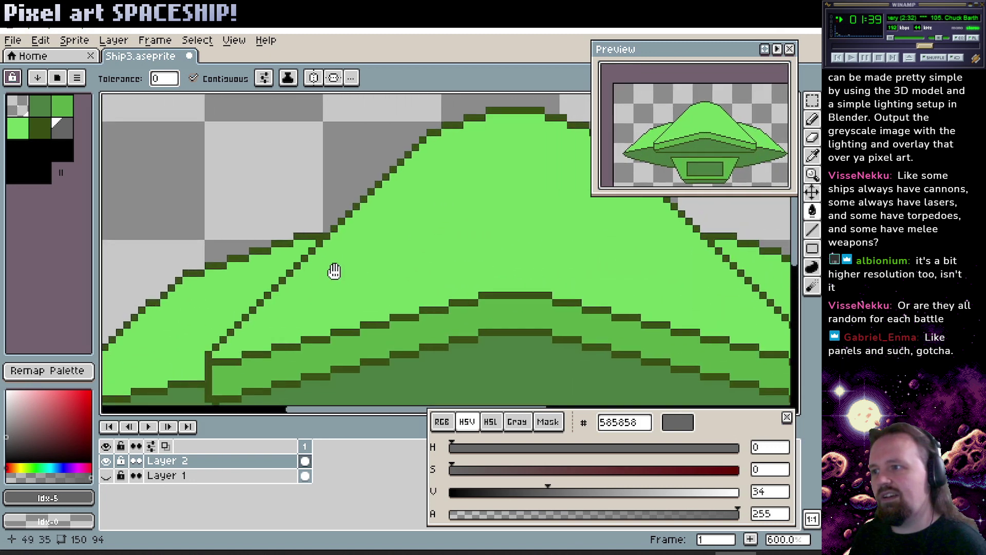
pyautogui.scroll(2, 334, 271)
# Activate the Line tool and save the ship sprite under its existing name, Ship3.aseprite.
pyautogui.press('l')
pyautogui.hscroll(2, 344, 279)
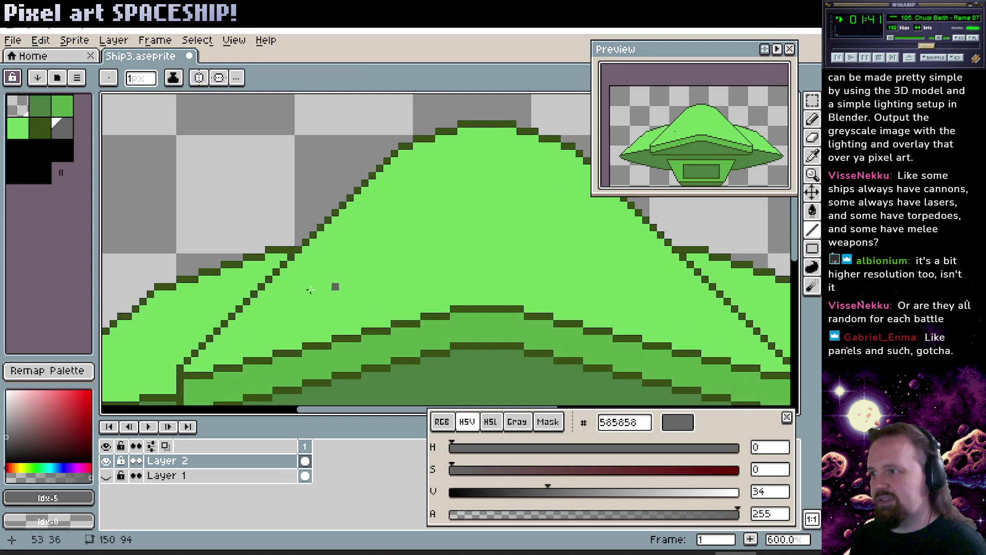
pyautogui.rightClick(175, 462)
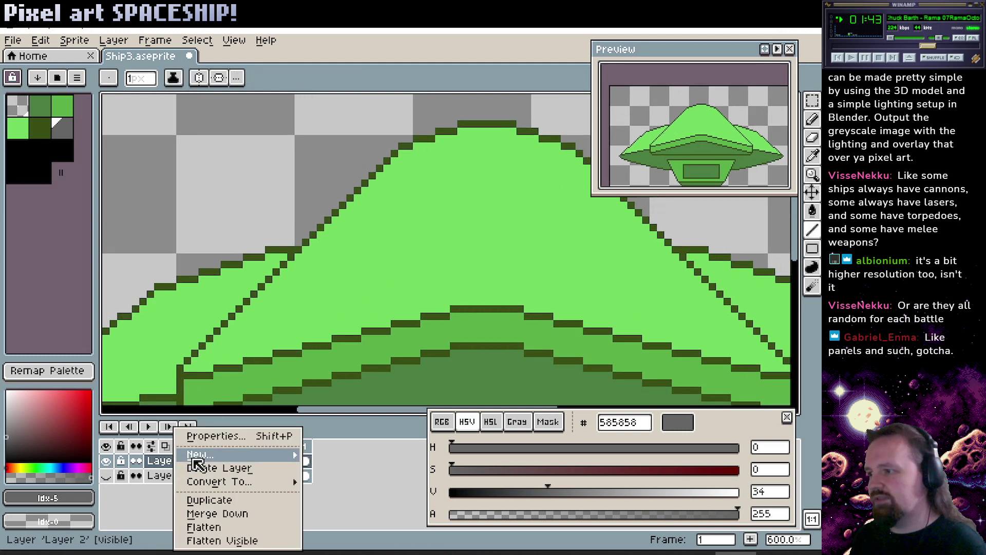
pyautogui.click(139, 492)
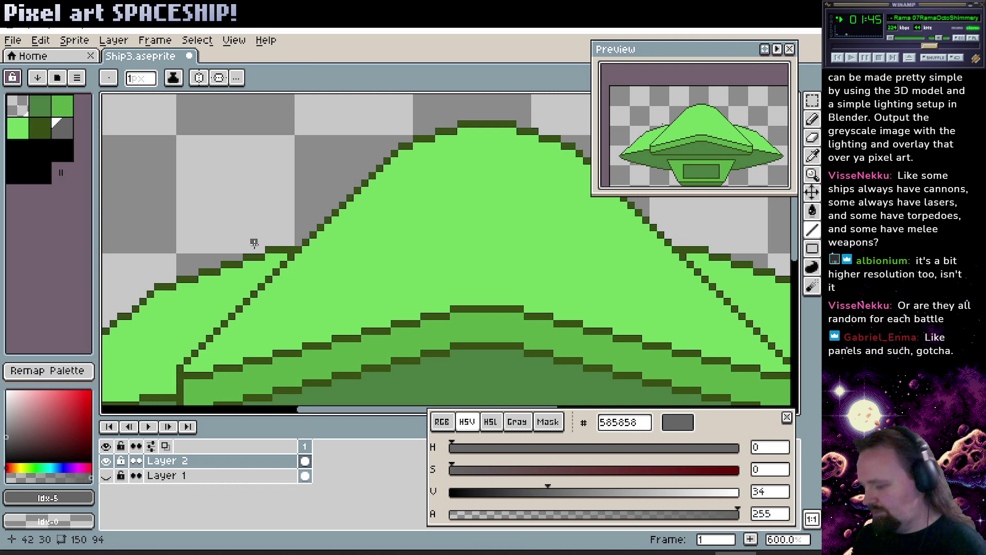
pyautogui.hotkey('ctrl', 's')
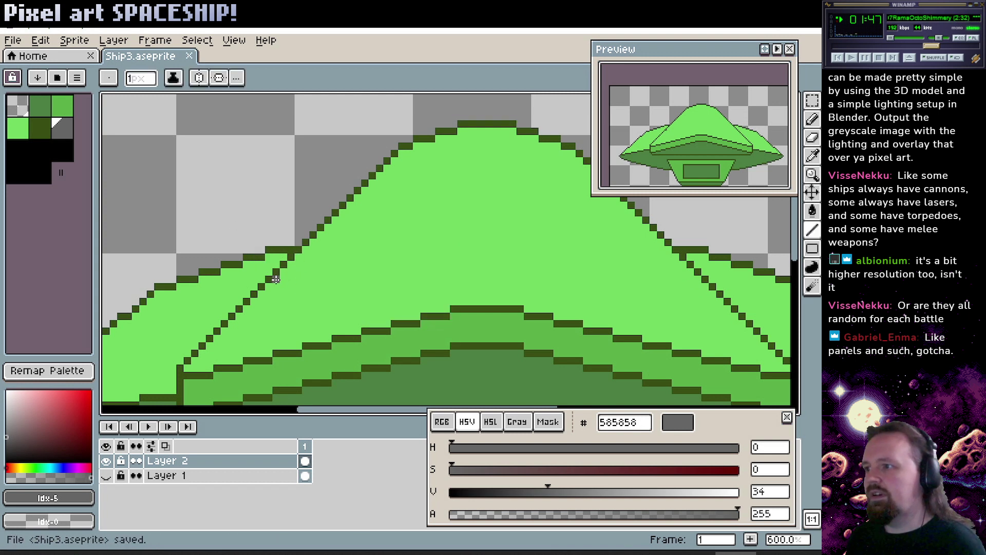
pyautogui.moveTo(276, 279)
pyautogui.mouseDown()
pyautogui.moveTo(455, 218)
pyautogui.moveTo(411, 222)
pyautogui.moveTo(437, 302)
pyautogui.moveTo(488, 225)
pyautogui.mouseUp()
pyautogui.hscroll(2, 498, 227)
pyautogui.hotkey('ctrl', 'z')
pyautogui.hotkey('ctrl', 'z')
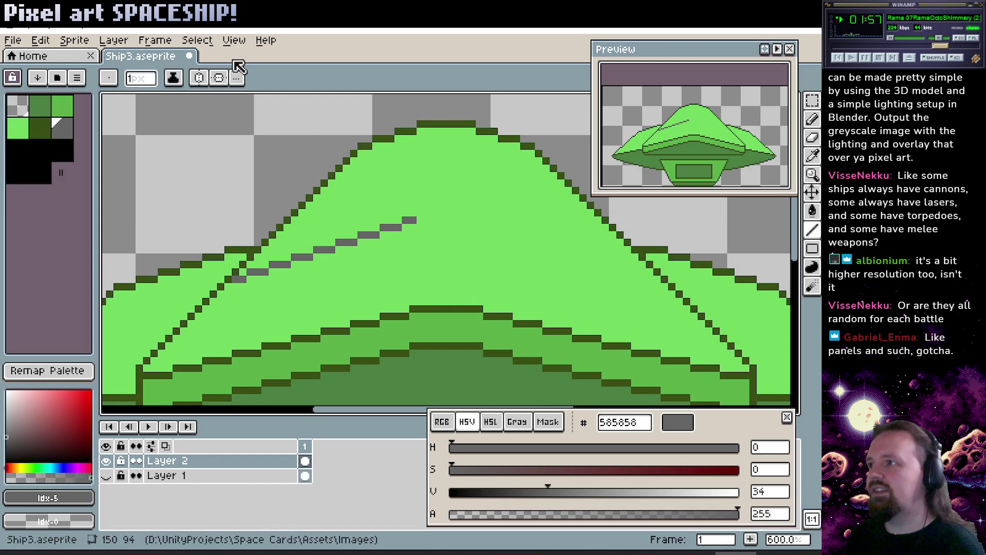
pyautogui.hotkey('ctrl', 'z')
# Try drawing mirrored grey panel lines across the dome with vertical symmetry, running from the wing edges to the ridge and the dome's top.
pyautogui.click(200, 77)
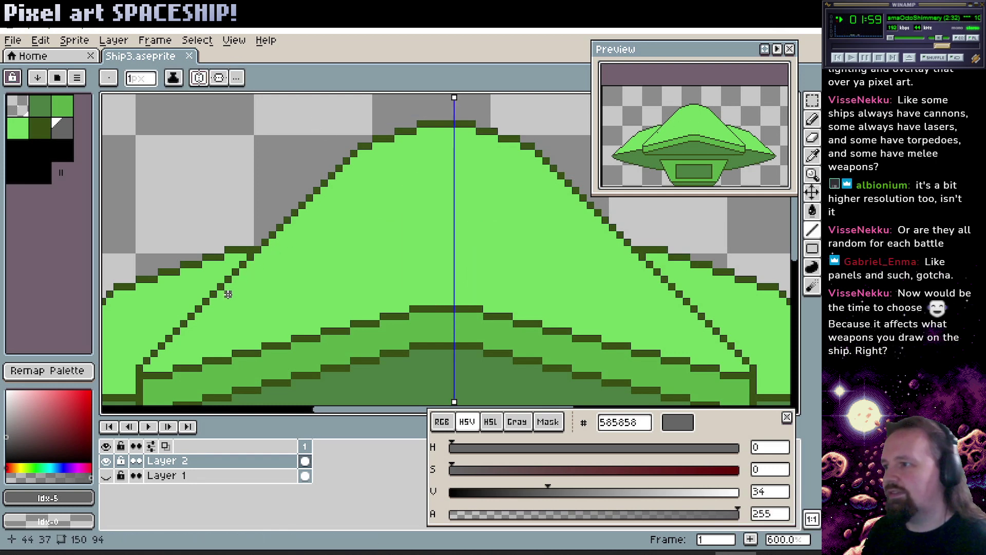
pyautogui.moveTo(225, 294); pyautogui.dragTo(427, 303)
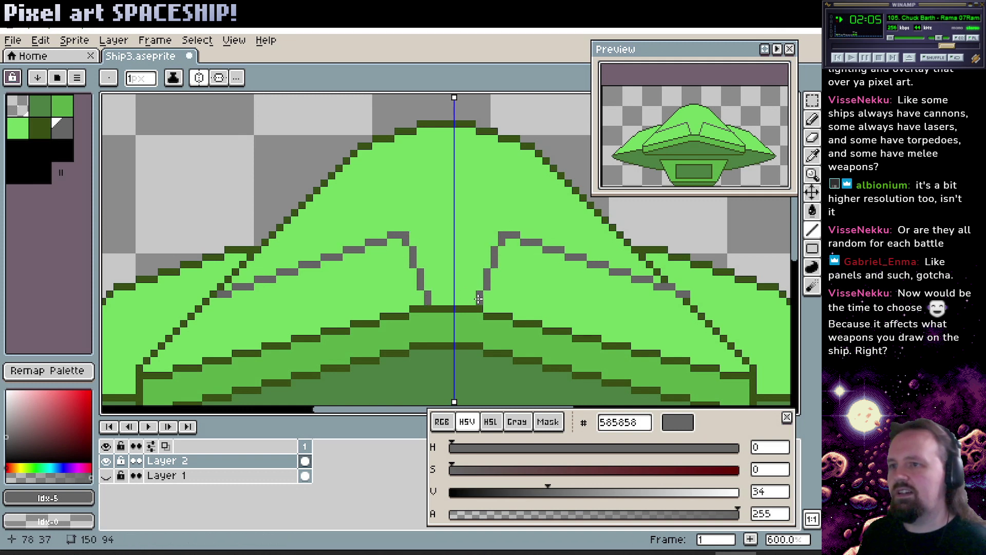
pyautogui.scroll(-2, 448, 267)
pyautogui.scroll(2, 387, 286)
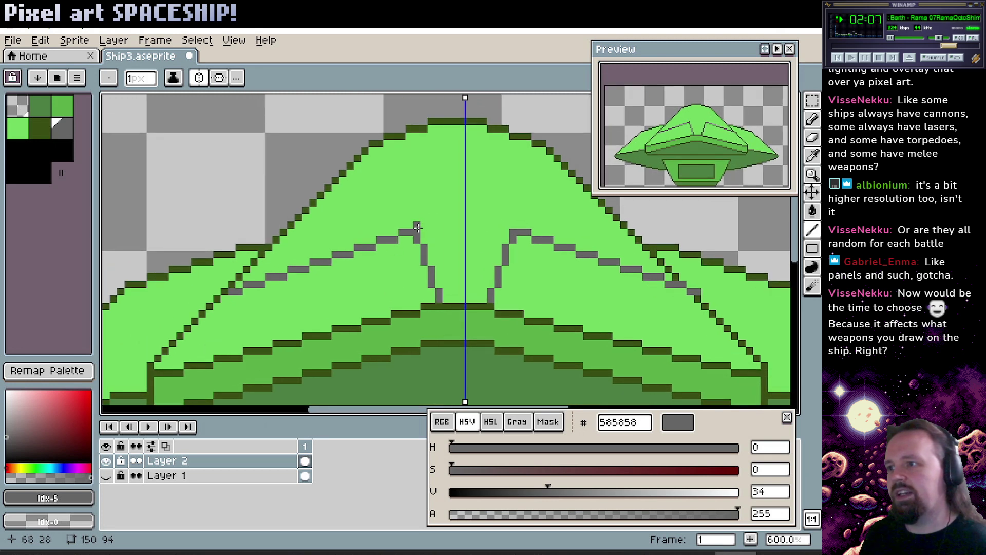
pyautogui.moveTo(417, 231); pyautogui.dragTo(440, 190)
pyautogui.moveTo(455, 200); pyautogui.dragTo(455, 130)
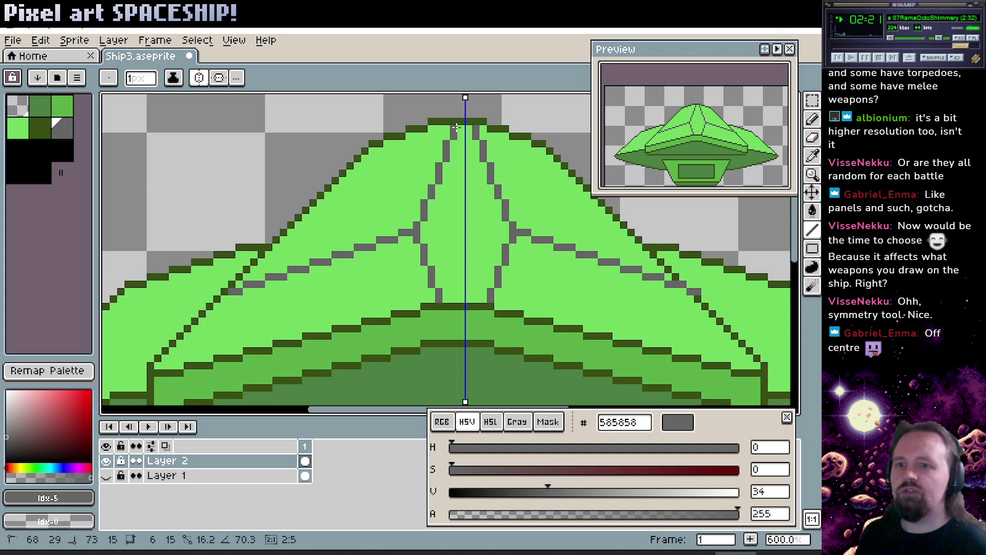
pyautogui.moveTo(455, 127); pyautogui.dragTo(456, 127)
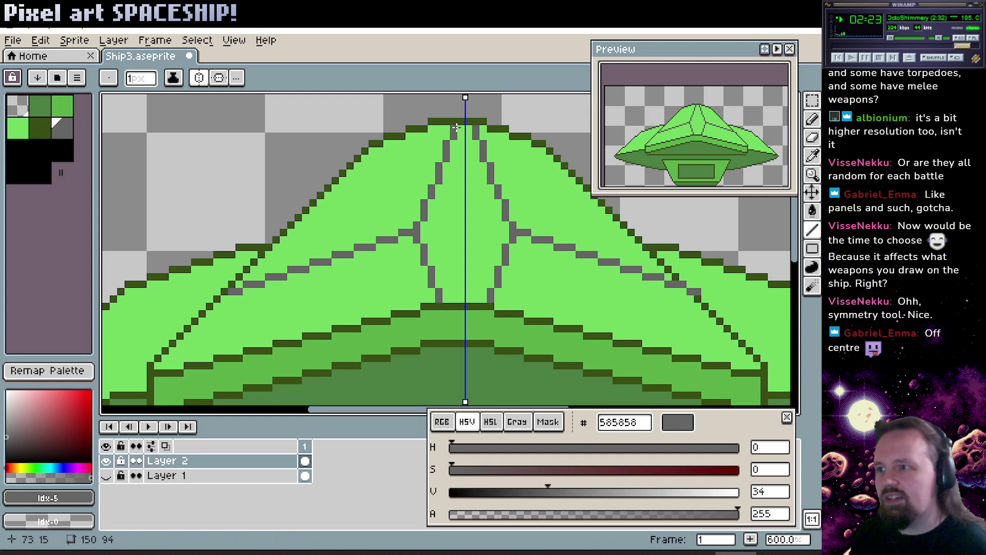
pyautogui.hotkey('ctrl', 'z')
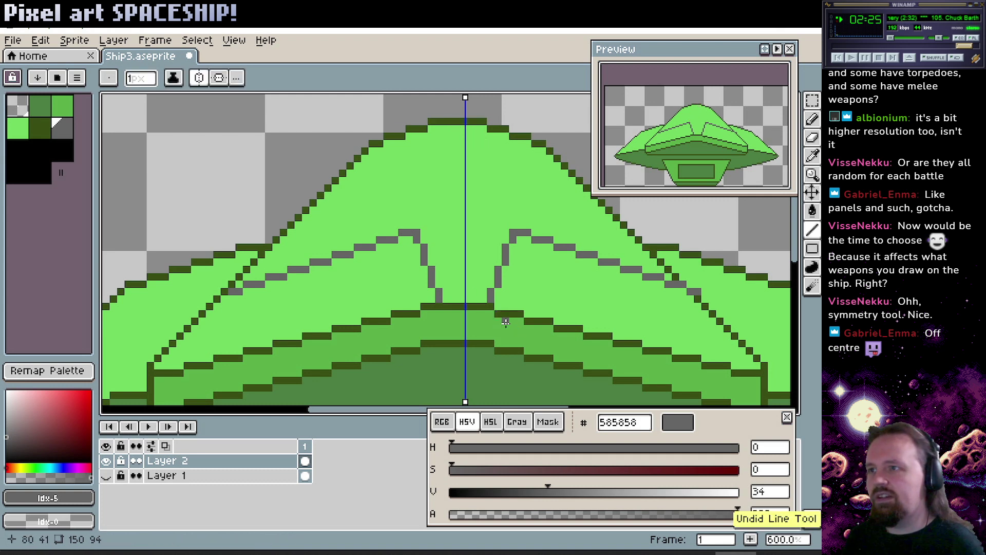
pyautogui.hotkey('ctrl', 'z')
pyautogui.hotkey('ctrl', 'z')
pyautogui.scroll(-5, 524, 330)
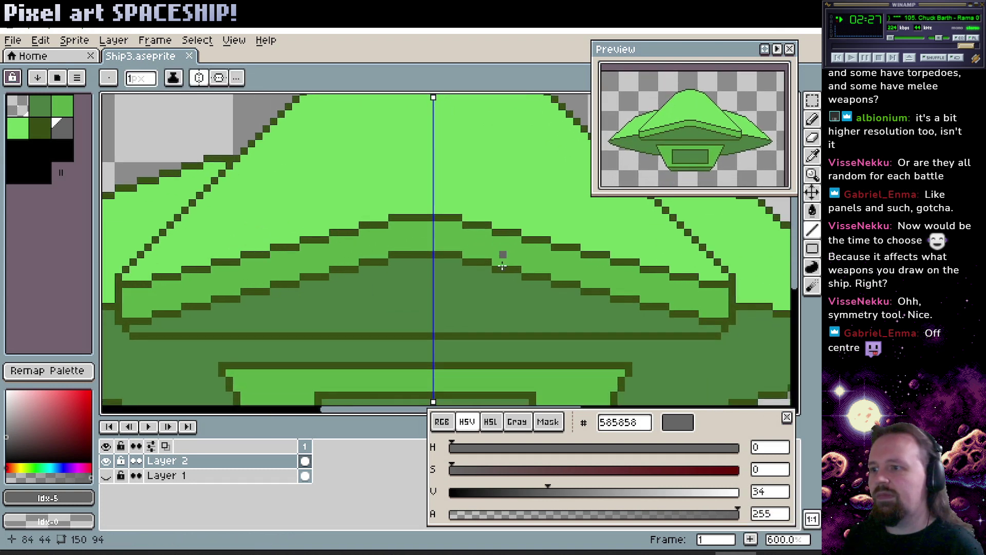
# Shift the entire ship drawing one pixel to the right with symmetry off, and turn vertical symmetry back on.
pyautogui.click(199, 78)
pyautogui.hotkey('ctrl', 'a')
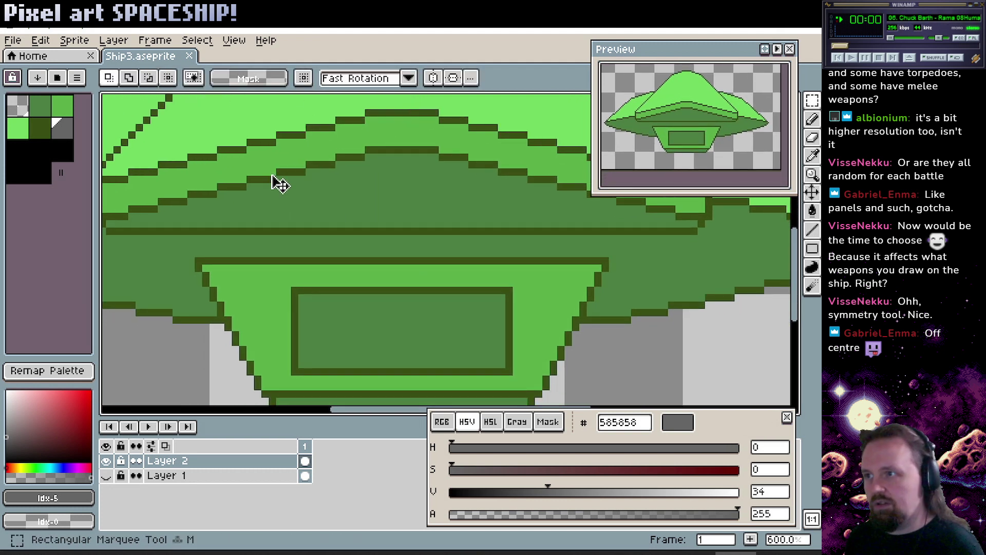
pyautogui.press('Right')
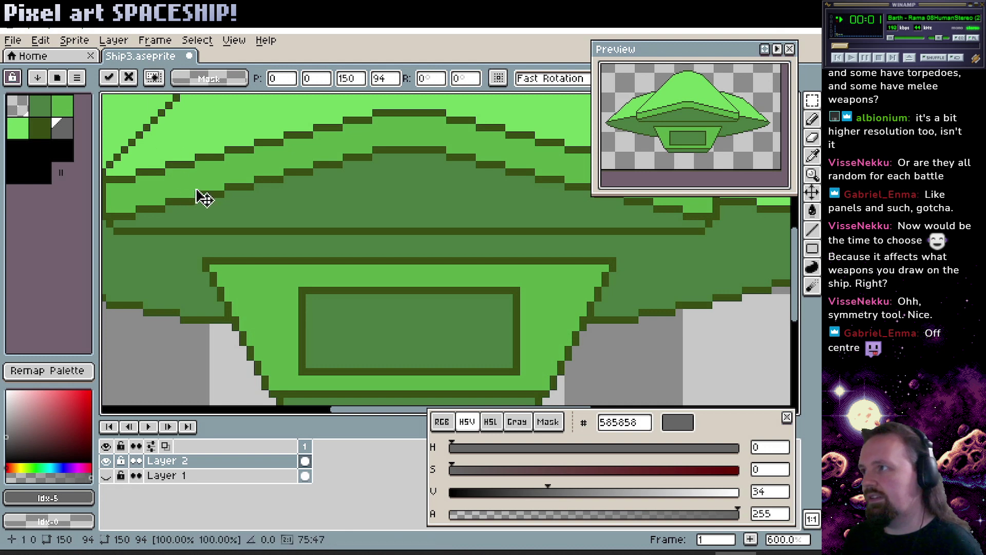
pyautogui.press('Return')
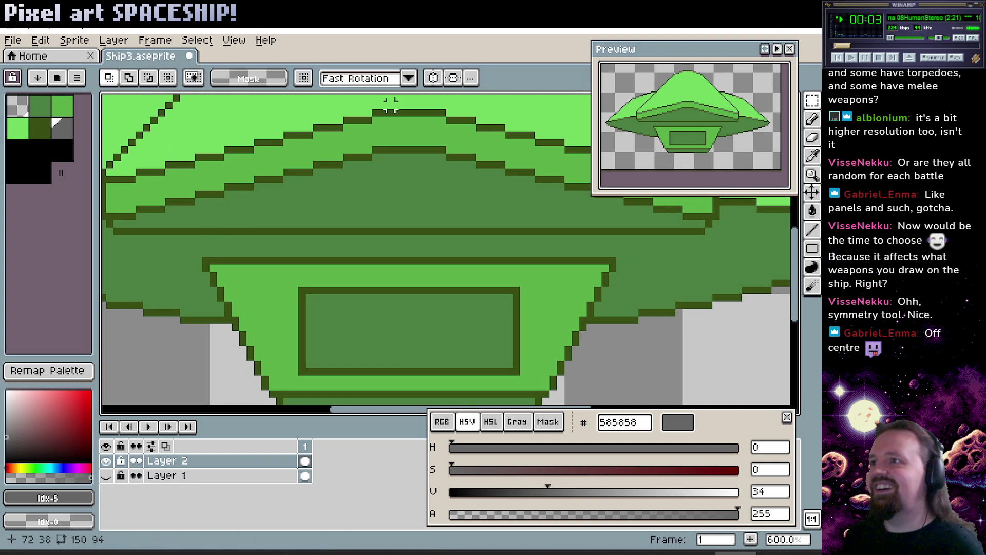
pyautogui.click(433, 78)
# Try mirrored grey panel lines on the dome with near-vertical segments running down to the ridge close to the centre axis.
pyautogui.moveTo(398, 208); pyautogui.dragTo(407, 324)
pyautogui.scroll(3, 405, 308)
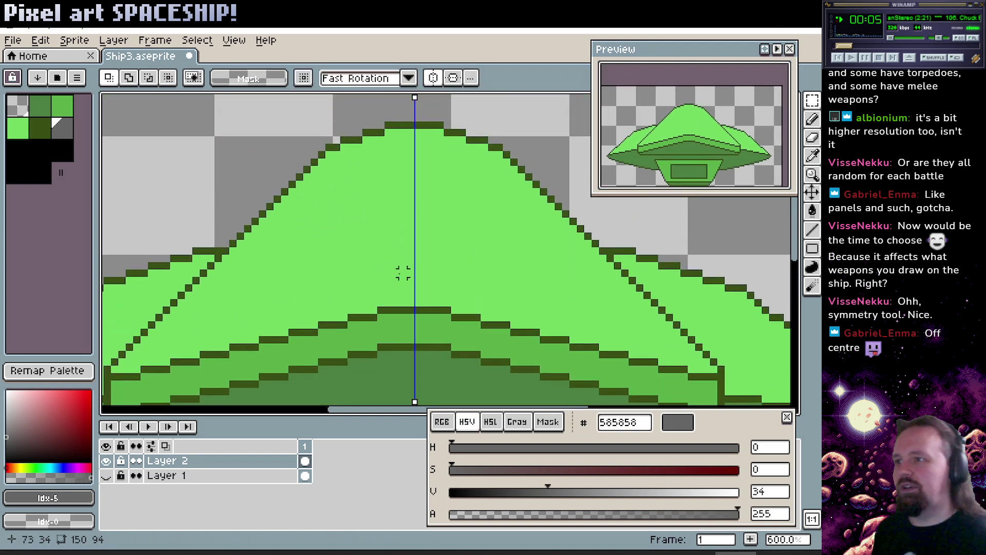
pyautogui.press('l')
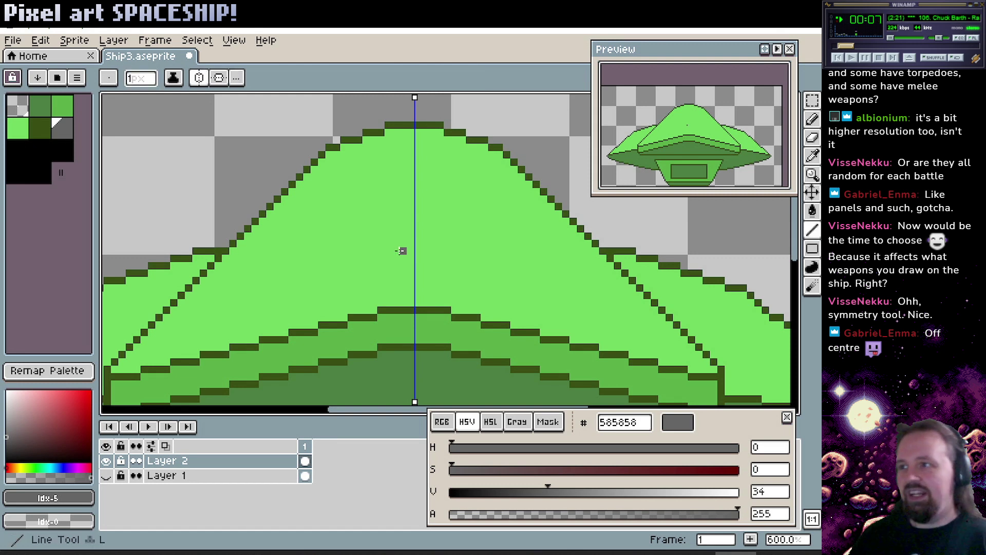
pyautogui.hscroll(-3, 339, 267)
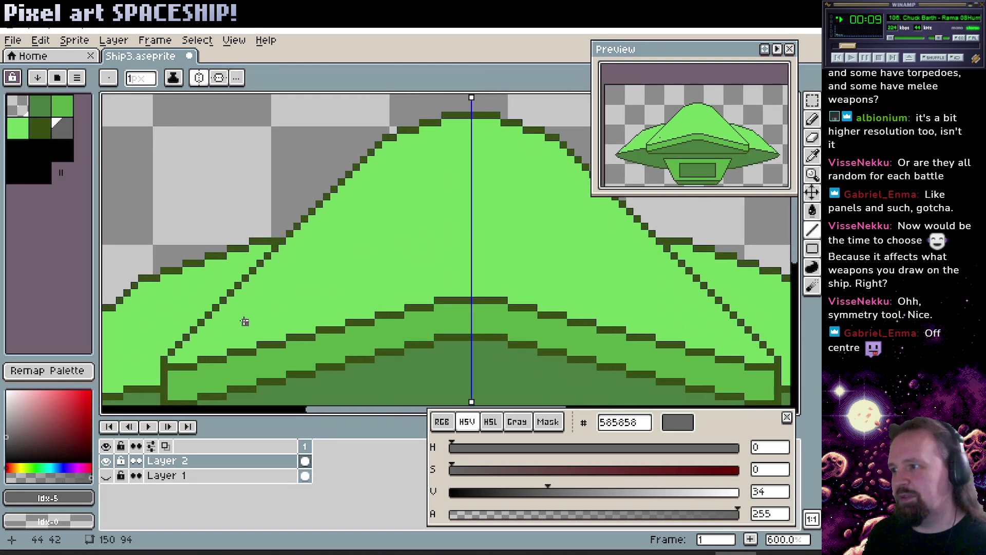
pyautogui.moveTo(235, 299)
pyautogui.mouseDown()
pyautogui.moveTo(434, 229)
pyautogui.moveTo(453, 232)
pyautogui.moveTo(438, 232)
pyautogui.mouseUp()
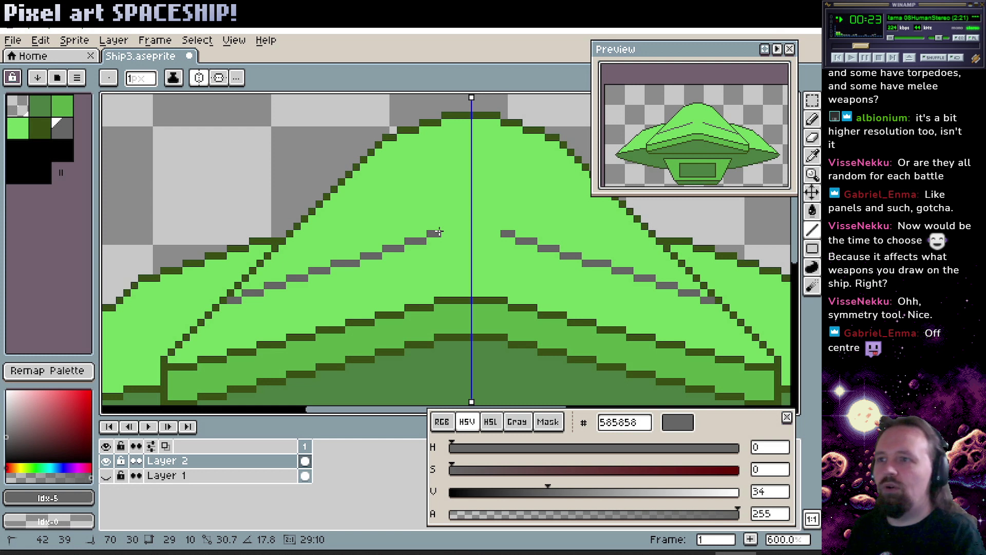
pyautogui.moveTo(437, 232)
pyautogui.mouseDown()
pyautogui.moveTo(448, 241)
pyautogui.moveTo(451, 291)
pyautogui.mouseUp()
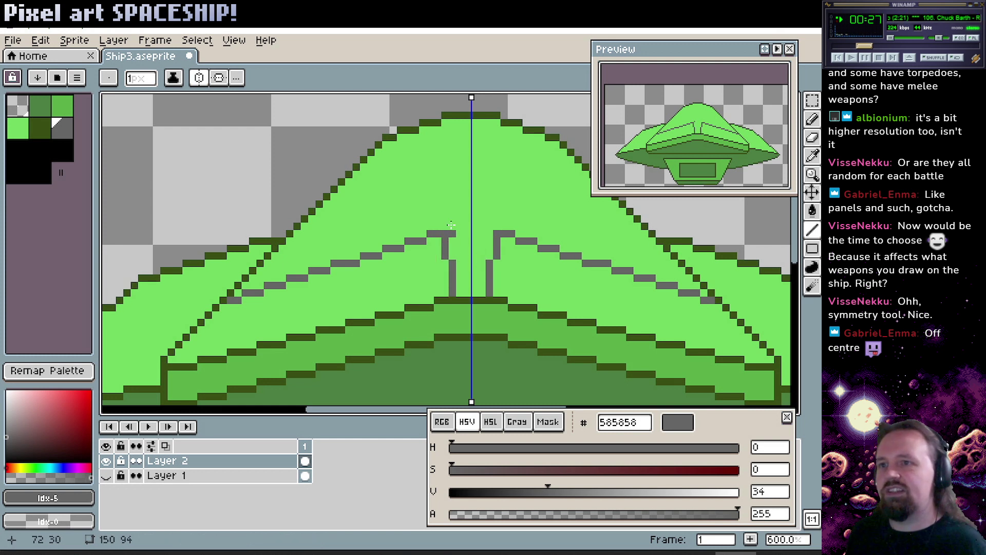
pyautogui.hotkey('ctrl', 'z')
pyautogui.hotkey('ctrl', 'z')
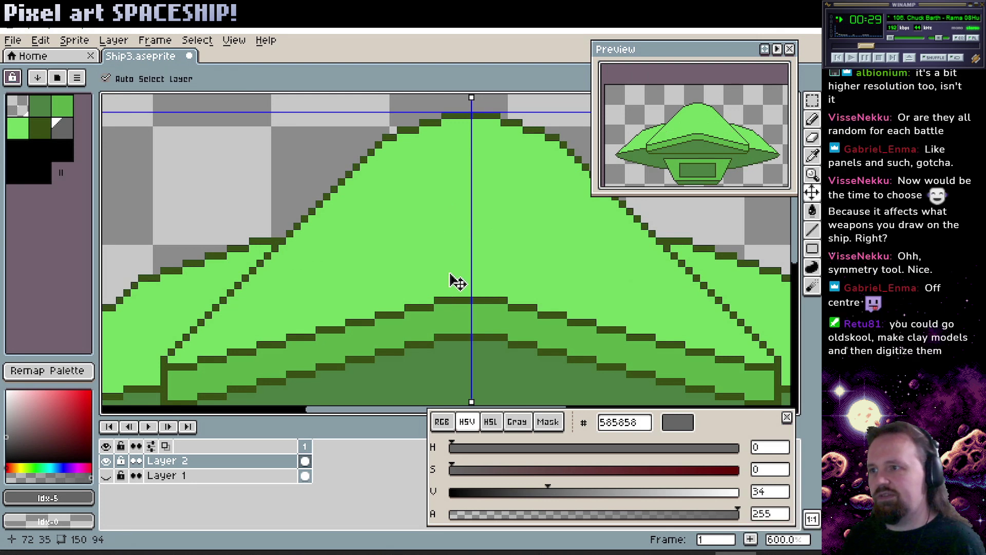
# Draw mirrored #585858 panel lines on the dome, slanting up from the ridge, out to the side edges, and diagonally to a central peak.
pyautogui.moveTo(445, 292); pyautogui.dragTo(423, 240)
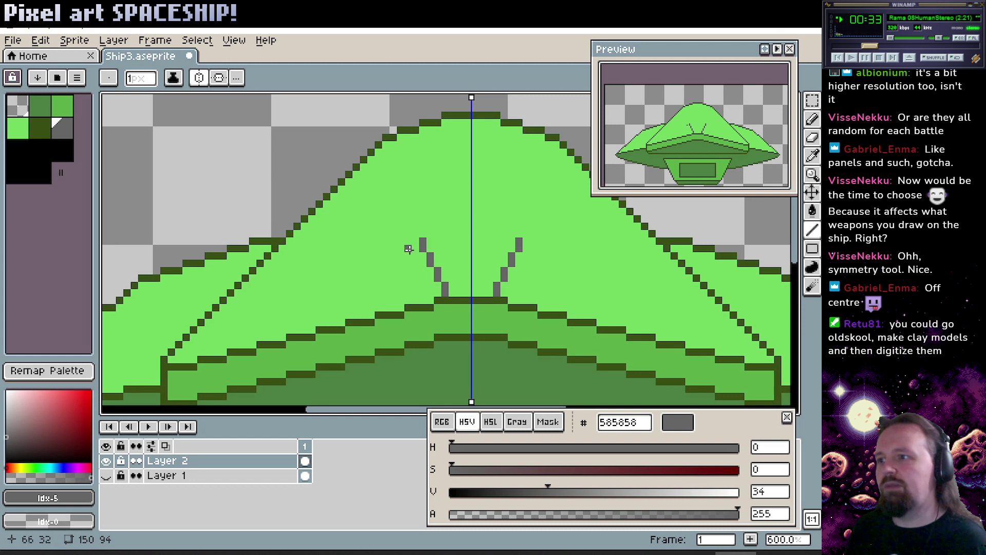
pyautogui.moveTo(414, 233); pyautogui.dragTo(233, 299)
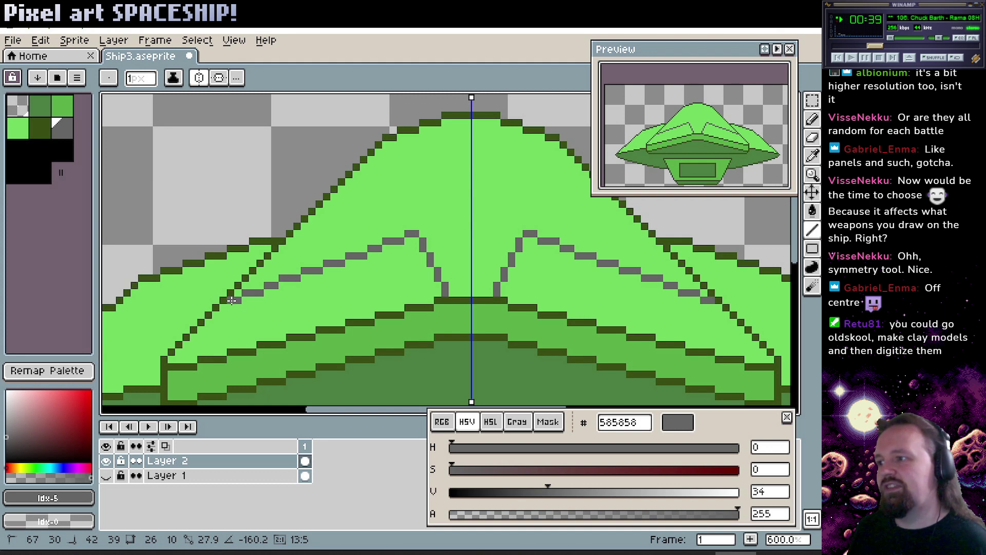
pyautogui.moveTo(232, 300); pyautogui.dragTo(236, 294)
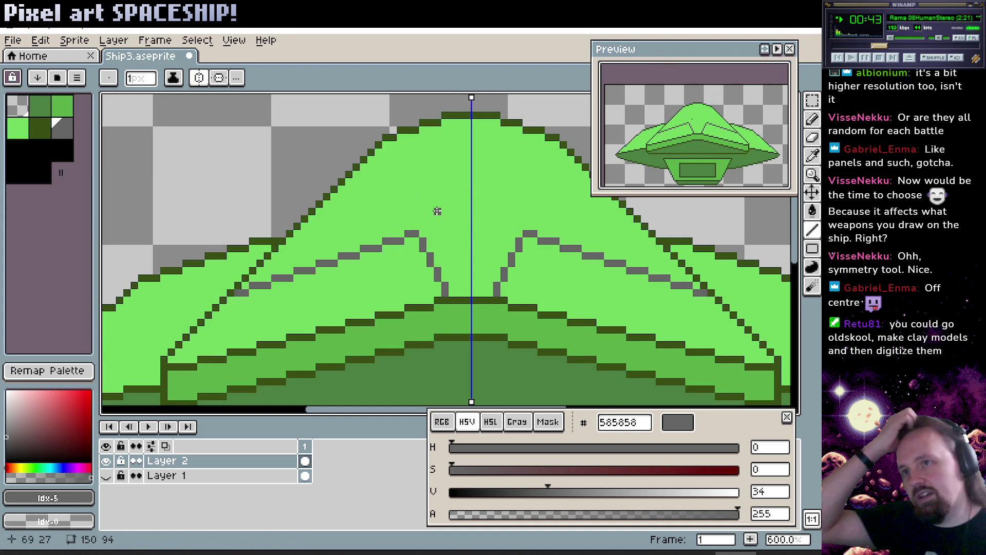
pyautogui.moveTo(415, 226); pyautogui.dragTo(470, 175)
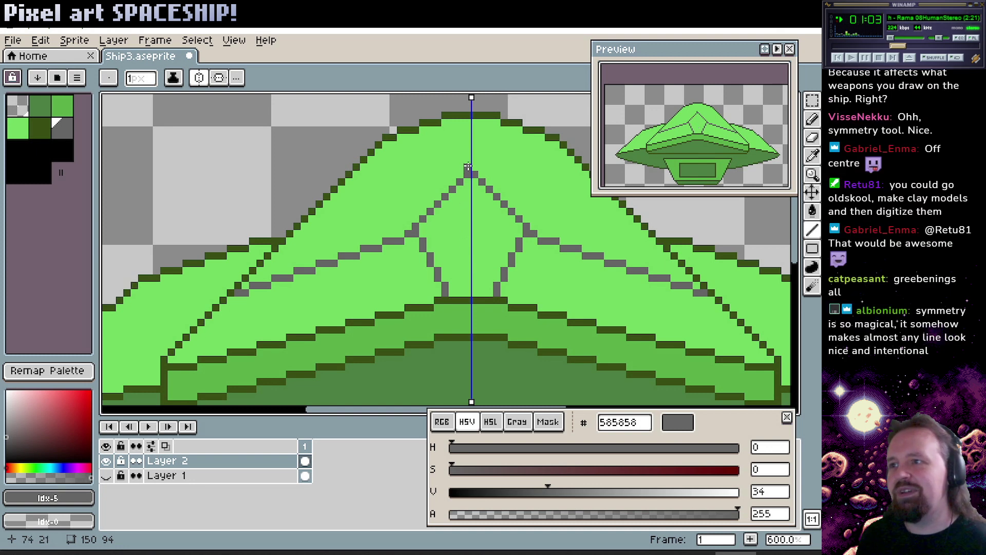
# Try extending the panel lines from the central peak toward the dome's top edge, first straight up and then as outward diagonals.
pyautogui.moveTo(469, 167); pyautogui.dragTo(471, 121)
pyautogui.hotkey('ctrl', 'z')
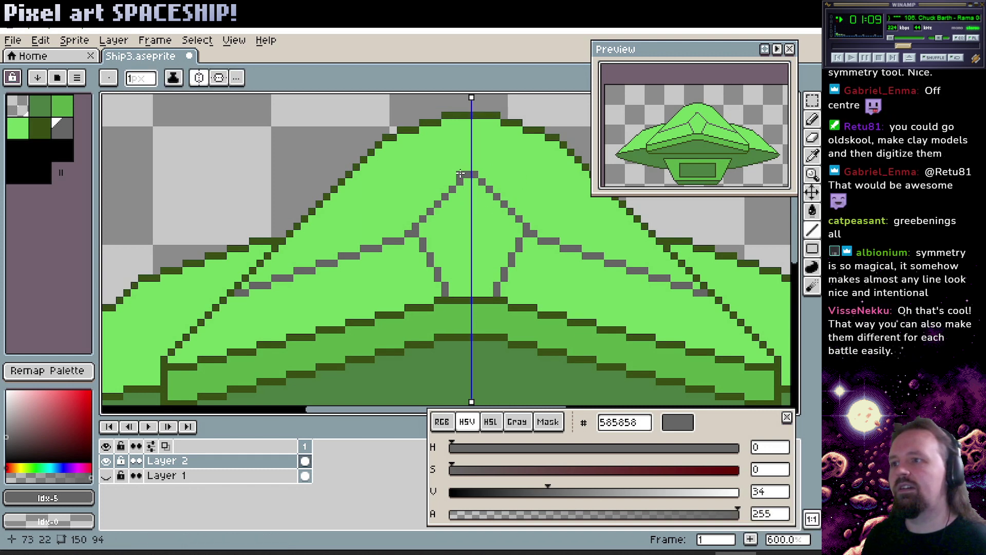
pyautogui.moveTo(468, 174); pyautogui.dragTo(429, 137)
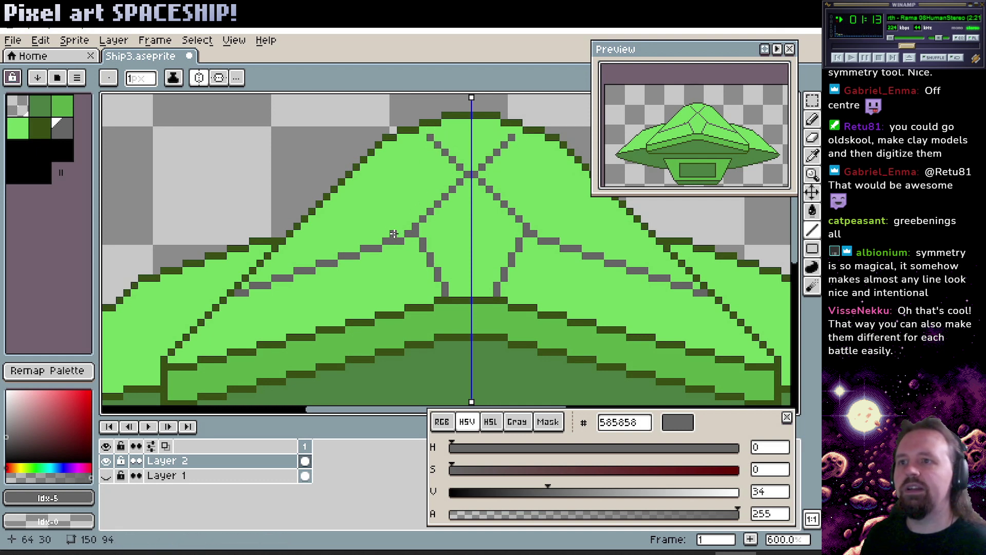
pyautogui.hotkey('ctrl', 'z')
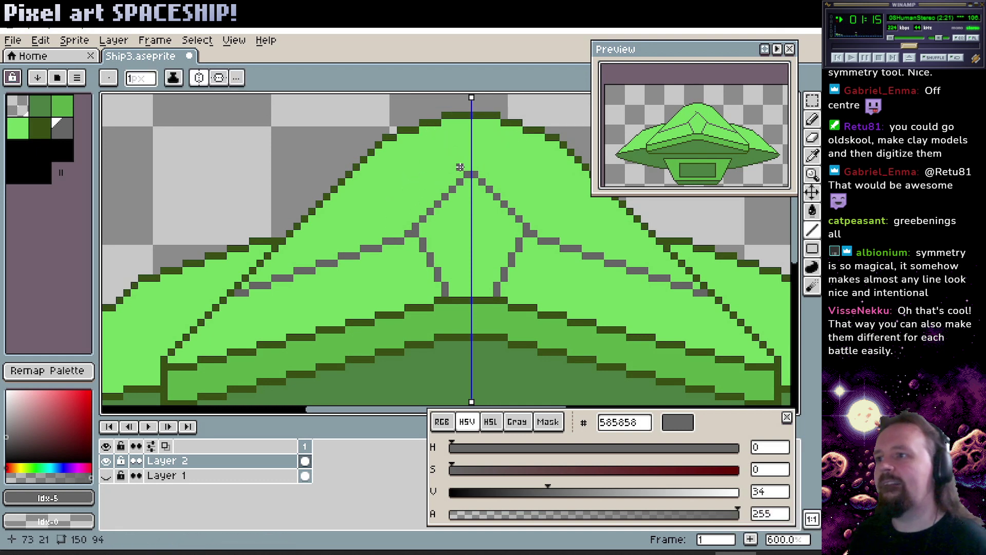
# Draw a mirrored #585858 panel line straight up from the central peak to the dome's top edge.
pyautogui.moveTo(469, 170); pyautogui.dragTo(317, 220)
pyautogui.hotkey('ctrl', 'z')
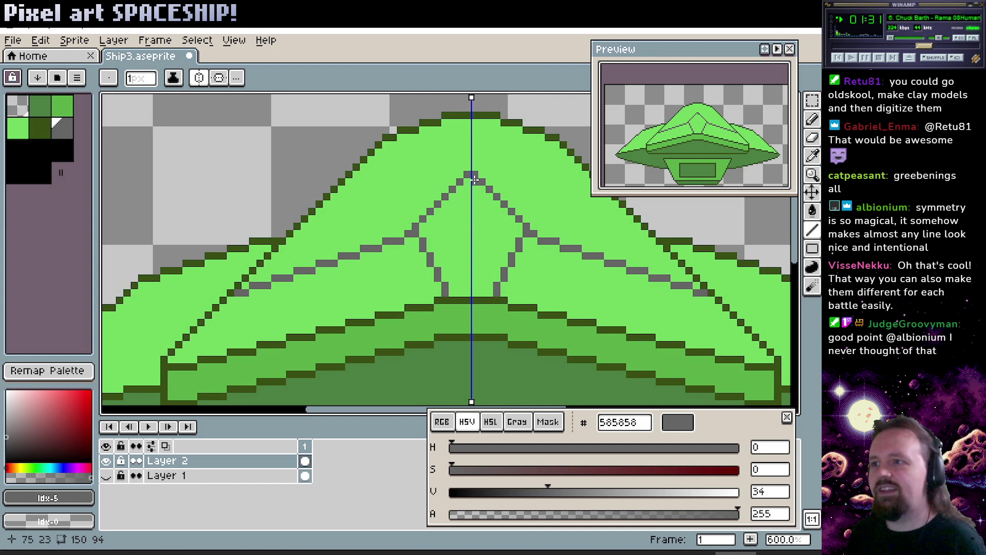
pyautogui.moveTo(475, 168)
pyautogui.mouseDown()
pyautogui.moveTo(473, 105)
pyautogui.moveTo(473, 119)
pyautogui.mouseUp()
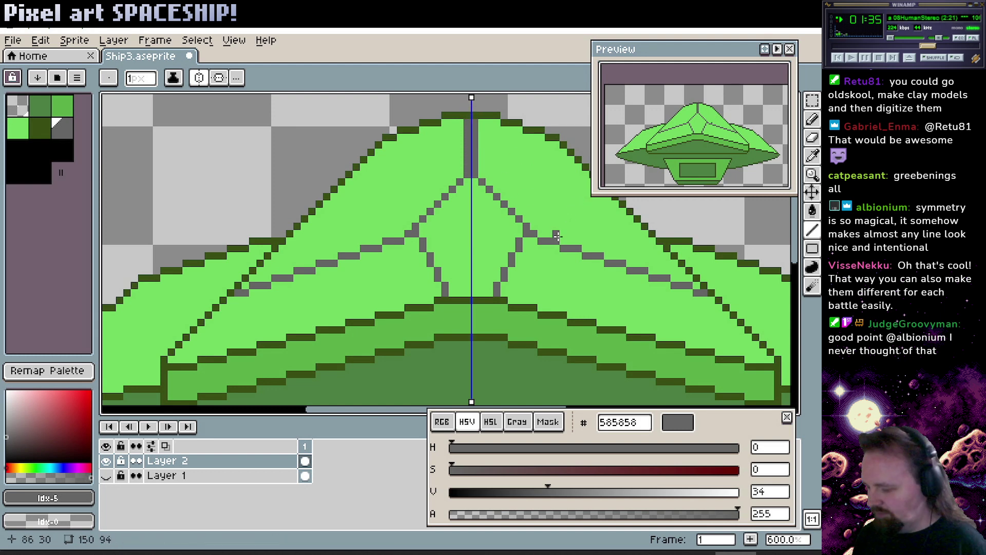
pyautogui.moveTo(484, 179); pyautogui.dragTo(478, 201)
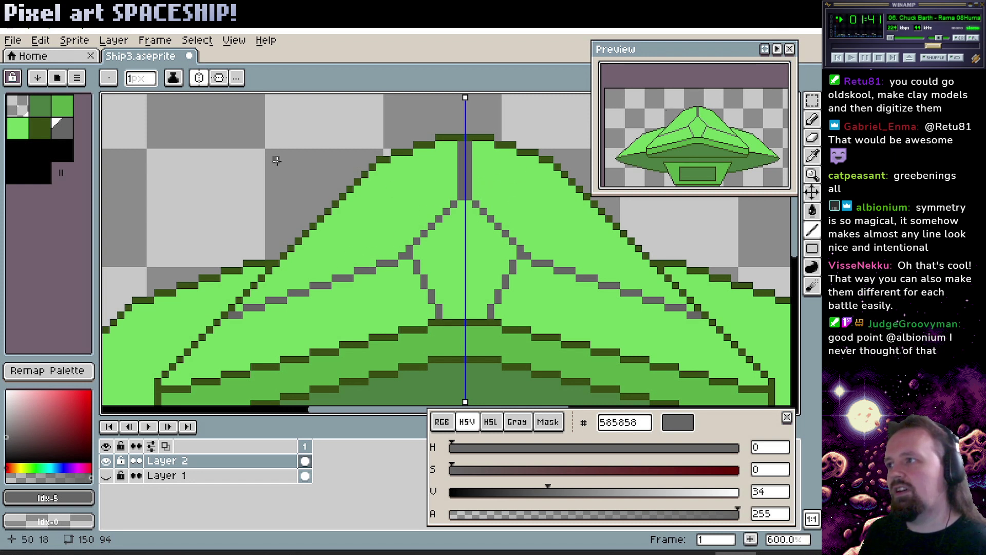
# With symmetry off, draw #ababab highlights along the right edges of the vertical seam, the right diagonal and the right side panel line.
pyautogui.click(198, 78)
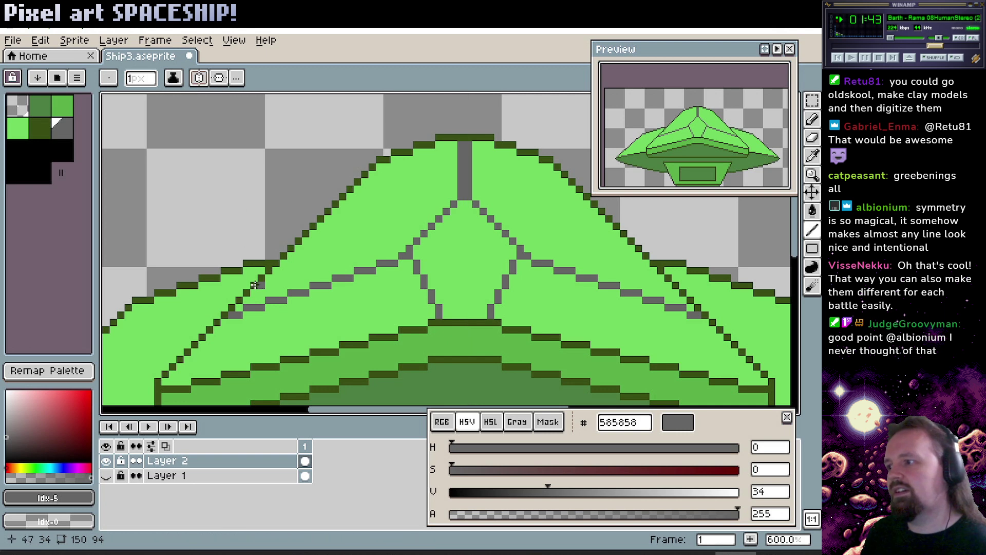
pyautogui.click(18, 151)
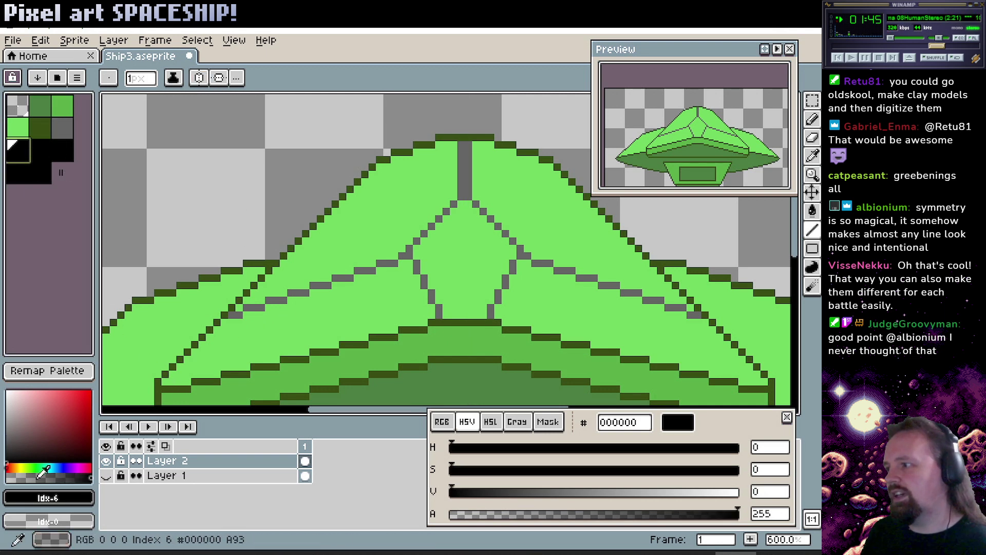
pyautogui.click(19, 413)
pyautogui.moveTo(19, 413); pyautogui.dragTo(7, 413)
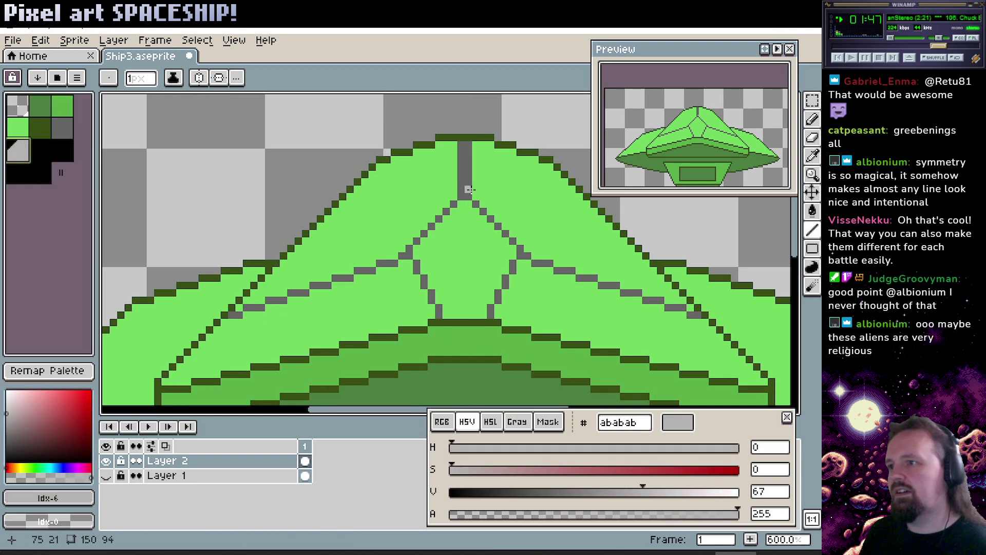
pyautogui.moveTo(468, 194); pyautogui.dragTo(468, 141)
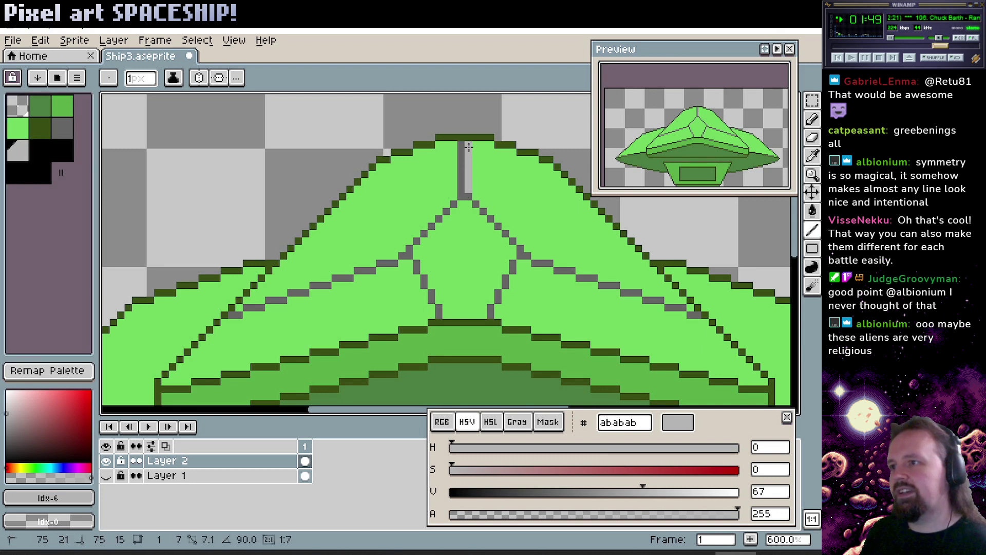
pyautogui.moveTo(474, 195)
pyautogui.mouseDown()
pyautogui.moveTo(525, 249)
pyautogui.moveTo(677, 298)
pyautogui.moveTo(550, 261)
pyautogui.moveTo(551, 253)
pyautogui.mouseUp()
pyautogui.press('b')
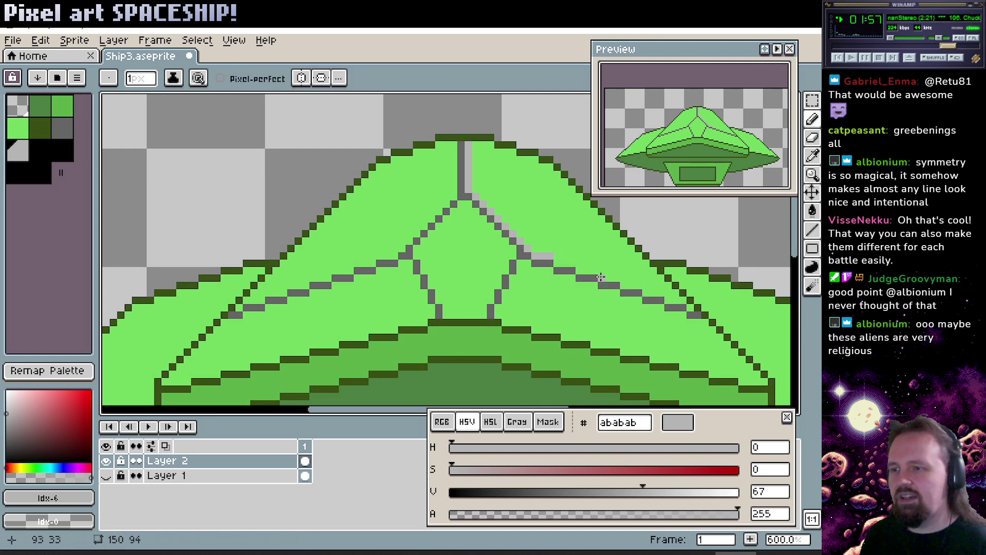
pyautogui.scroll(4, 601, 276)
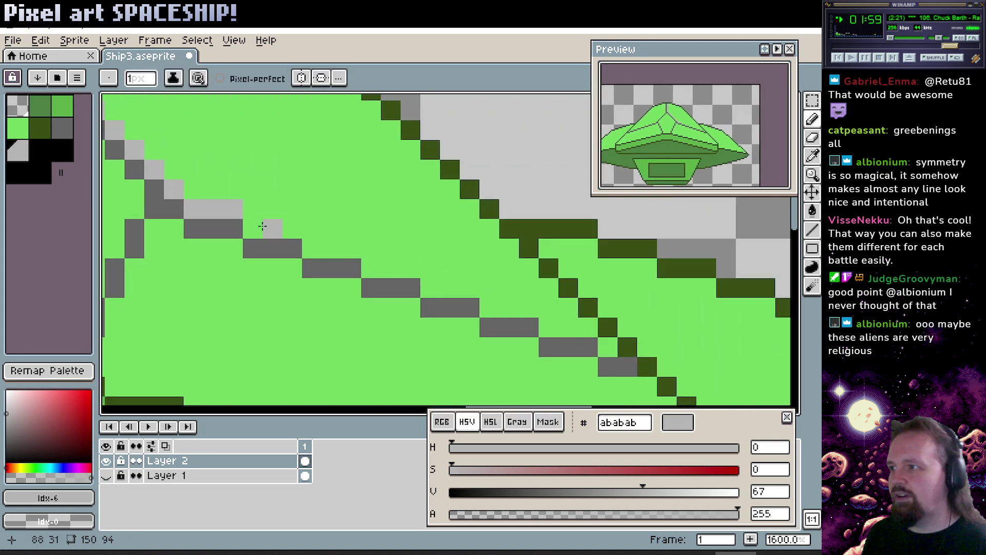
pyautogui.moveTo(258, 226)
pyautogui.mouseDown()
pyautogui.moveTo(349, 244)
pyautogui.moveTo(396, 273)
pyautogui.moveTo(379, 273)
pyautogui.moveTo(407, 268)
pyautogui.moveTo(513, 314)
pyautogui.moveTo(496, 314)
pyautogui.moveTo(579, 326)
pyautogui.mouseUp()
# Highlight the right edge of the right lower panel line in #ababab, from the ridge up to the junction.
pyautogui.moveTo(162, 218); pyautogui.dragTo(405, 234)
pyautogui.moveTo(314, 231)
pyautogui.mouseDown()
pyautogui.moveTo(405, 272)
pyautogui.moveTo(358, 168)
pyautogui.moveTo(301, 109)
pyautogui.mouseUp()
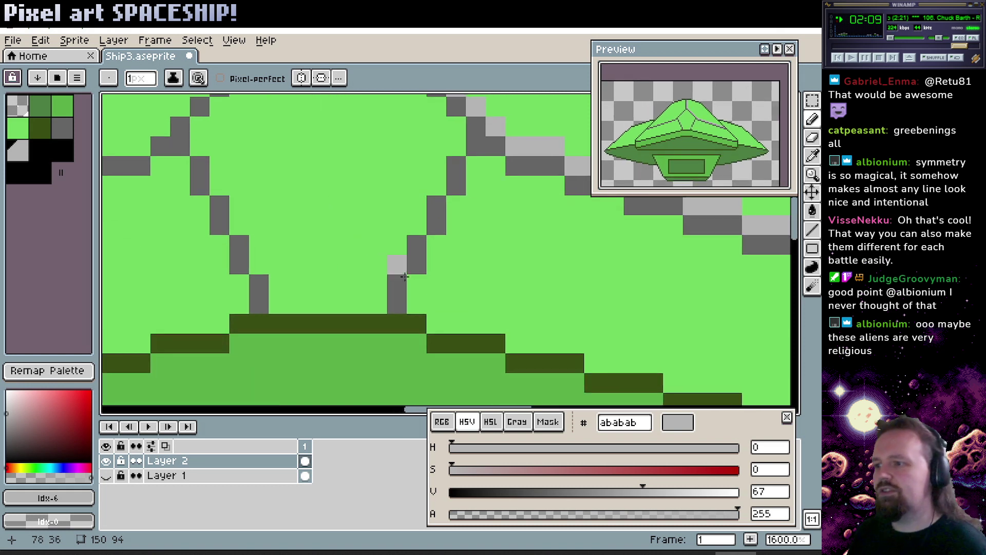
pyautogui.moveTo(412, 296)
pyautogui.mouseDown()
pyautogui.moveTo(460, 247)
pyautogui.moveTo(443, 248)
pyautogui.moveTo(441, 260)
pyautogui.moveTo(478, 169)
pyautogui.mouseUp()
pyautogui.click(456, 222)
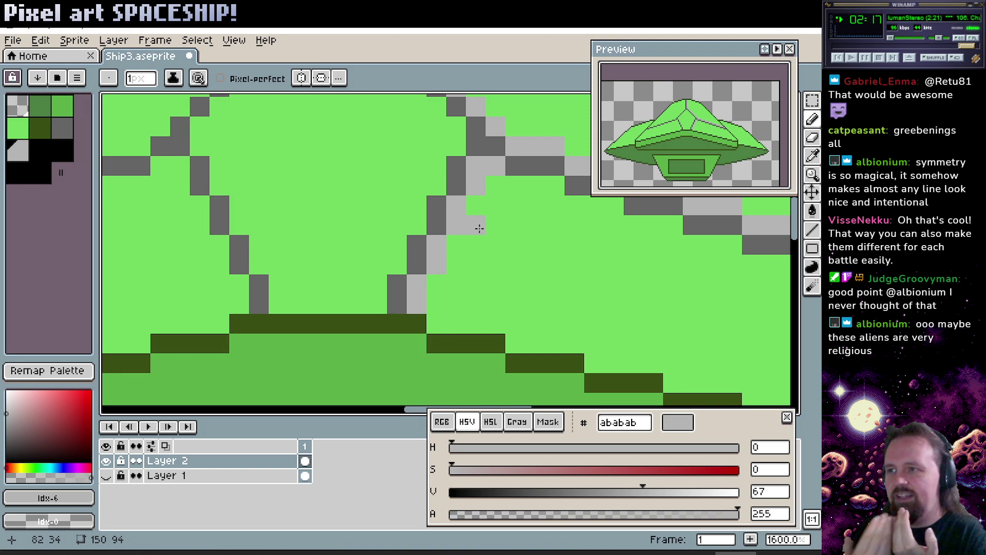
# Recolour the left lower panel line to #ababab and add a #585858 line one pixel to its left.
pyautogui.moveTo(223, 221); pyautogui.dragTo(315, 277)
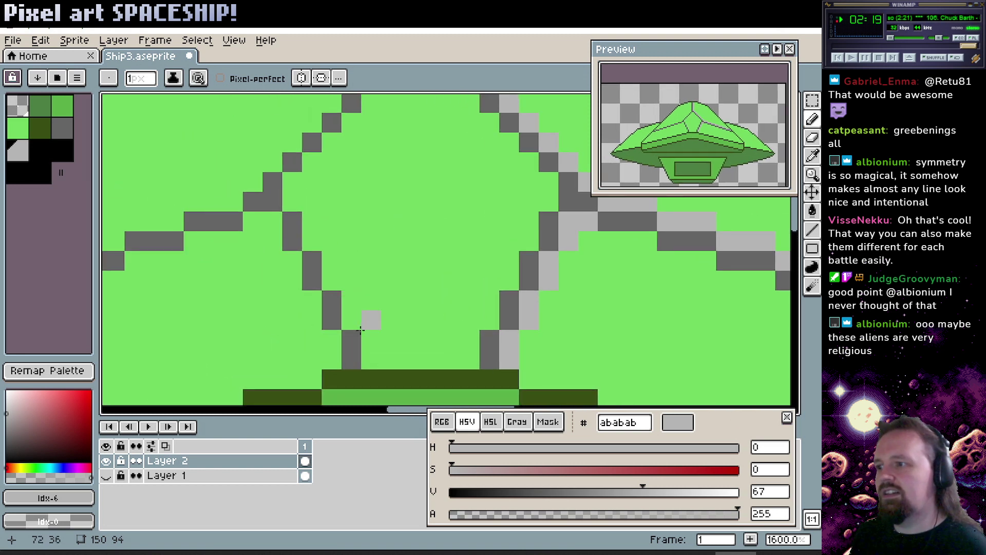
pyautogui.moveTo(367, 360); pyautogui.dragTo(367, 340)
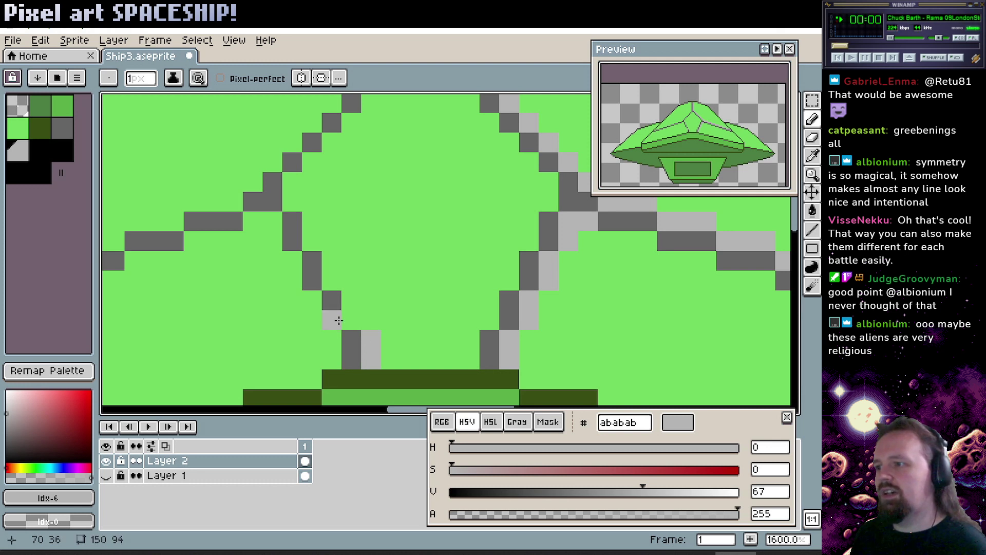
pyautogui.hotkey('ctrl', 'z')
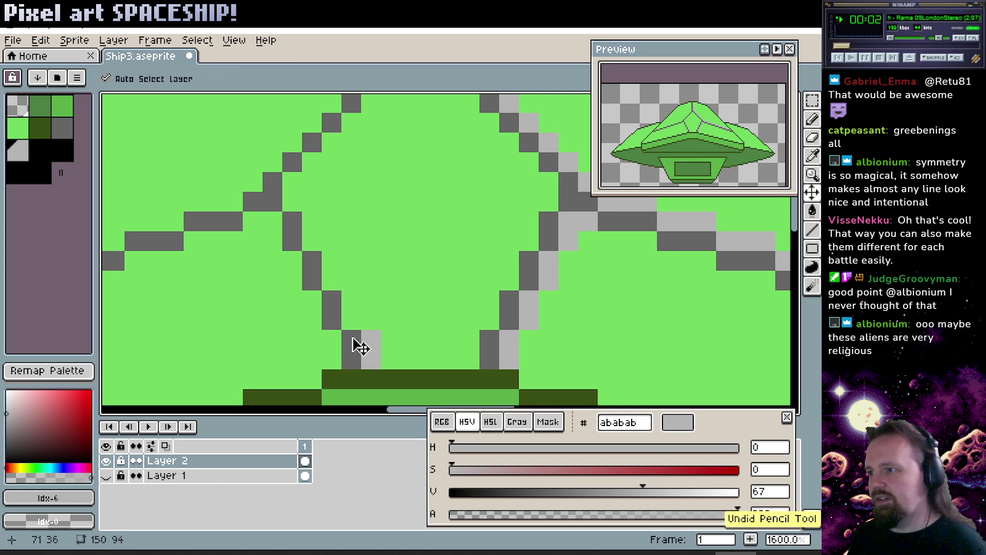
pyautogui.press('g')
pyautogui.click(352, 340)
pyautogui.click(333, 319)
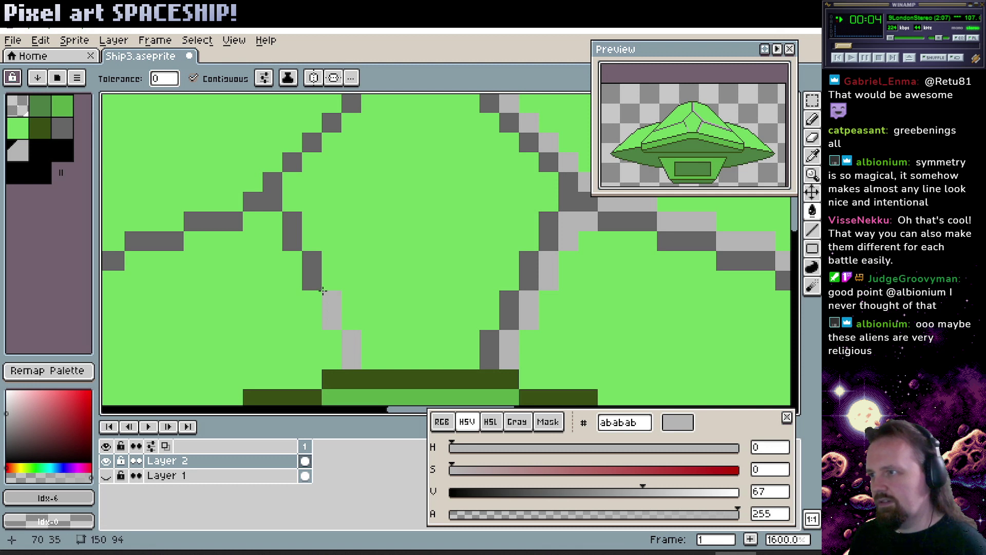
pyautogui.click(313, 272)
pyautogui.click(292, 233)
pyautogui.moveTo(296, 241)
pyautogui.mouseDown()
pyautogui.moveTo(341, 311)
pyautogui.moveTo(286, 226)
pyautogui.moveTo(279, 239)
pyautogui.moveTo(288, 222)
pyautogui.moveTo(341, 370)
pyautogui.moveTo(345, 356)
pyautogui.mouseUp()
pyautogui.press('l')
pyautogui.keyDown('alt'); pyautogui.click(294, 194); pyautogui.keyUp('alt')
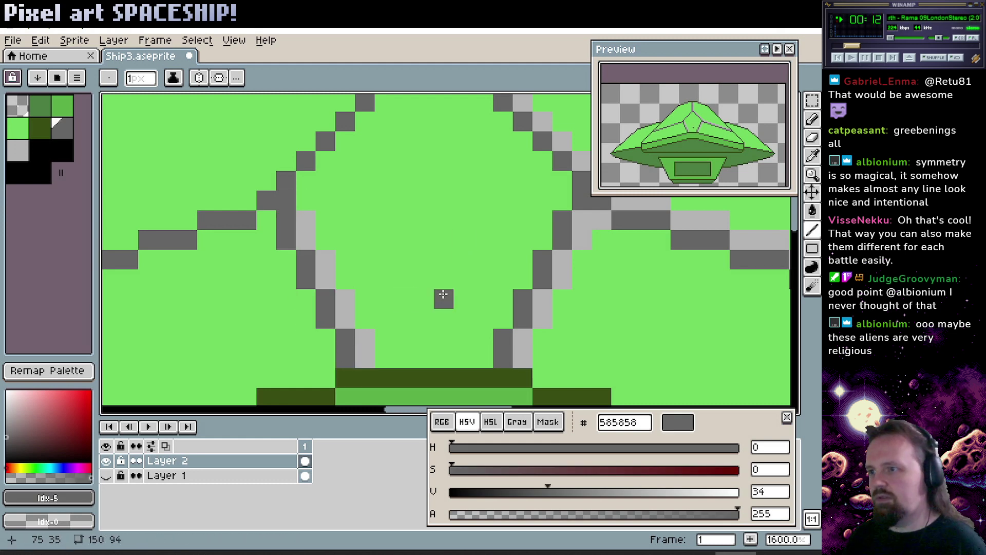
# Change the highlight palette colour to green #3f9131 and the panel line palette colour to dark green #18391f.
pyautogui.scroll(-4, 442, 294)
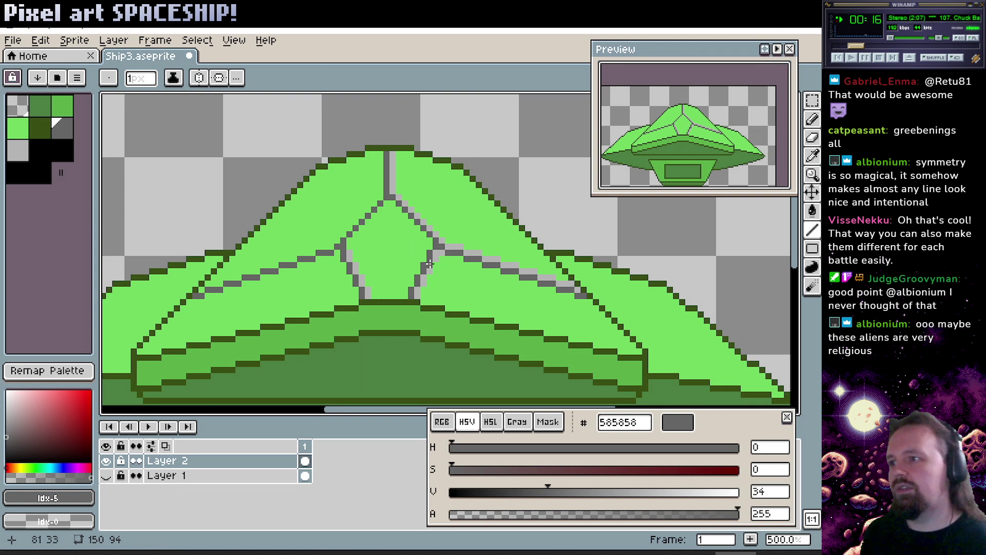
pyautogui.keyDown('alt'); pyautogui.click(433, 248); pyautogui.keyUp('alt')
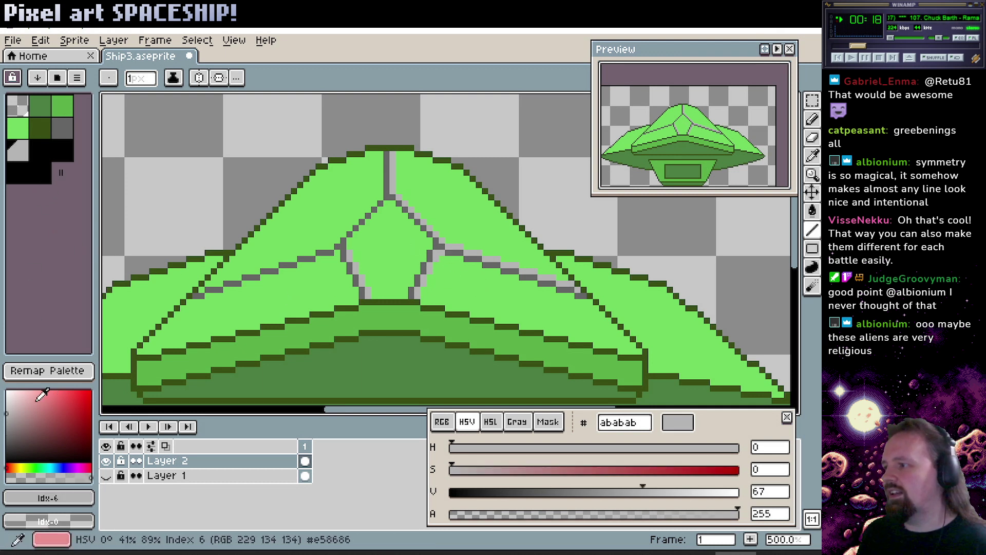
pyautogui.click(33, 466)
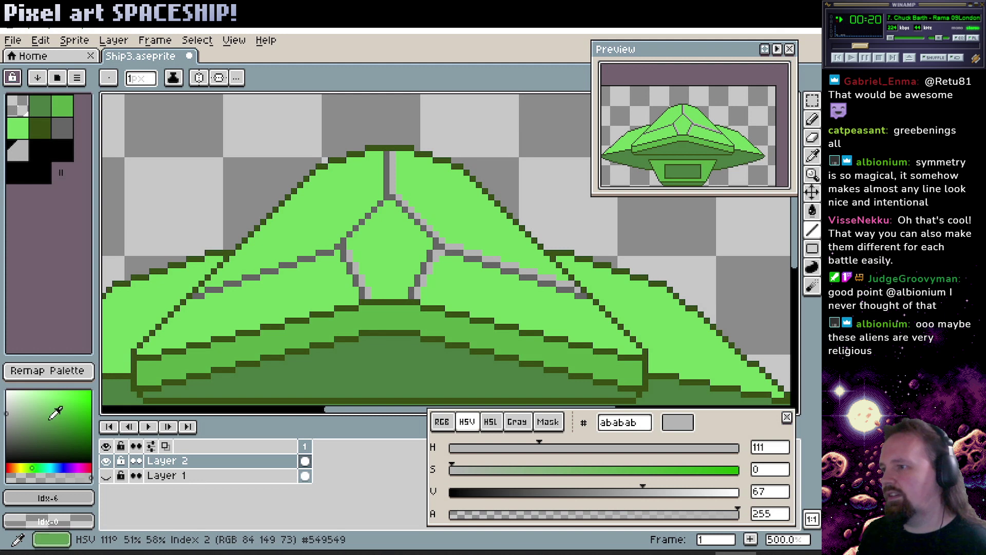
pyautogui.moveTo(53, 419); pyautogui.dragTo(62, 421)
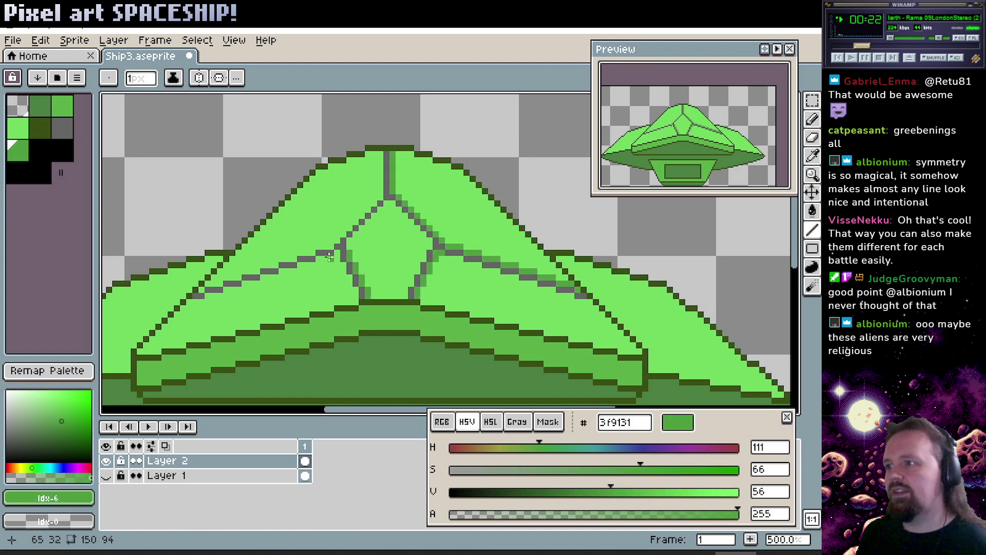
pyautogui.keyDown('alt'); pyautogui.click(341, 241); pyautogui.keyUp('alt')
pyautogui.click(37, 467)
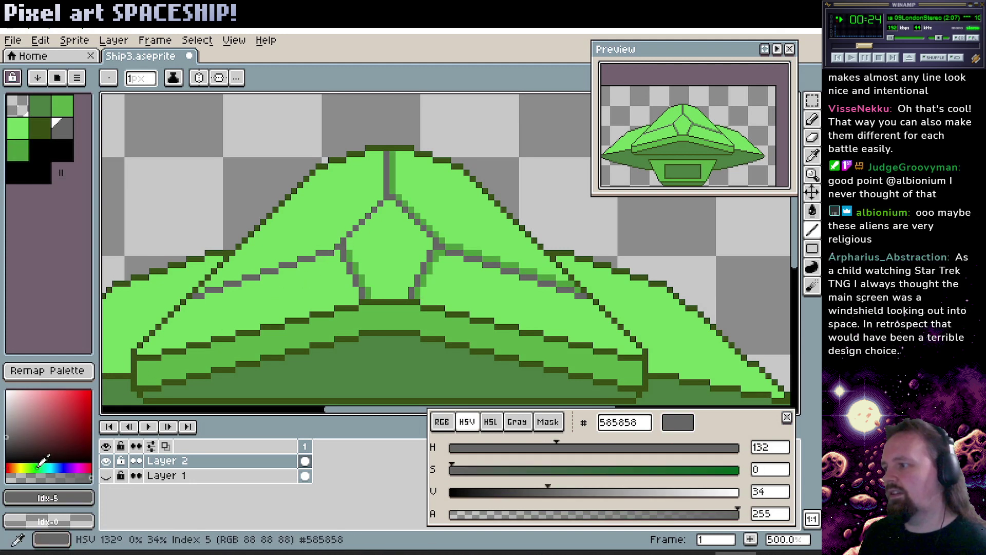
pyautogui.moveTo(57, 436)
pyautogui.mouseDown()
pyautogui.moveTo(64, 420)
pyautogui.moveTo(68, 448)
pyautogui.moveTo(54, 445)
pyautogui.mouseUp()
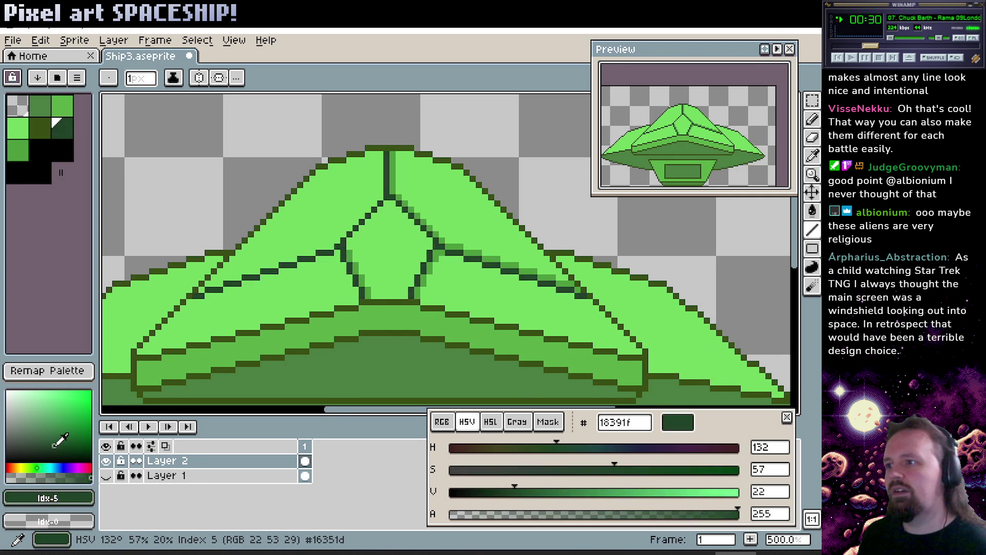
# Try a brighter highlight colour for the panel lines, first #4fff31 and finally pale green #8fff7c.
pyautogui.press('0')
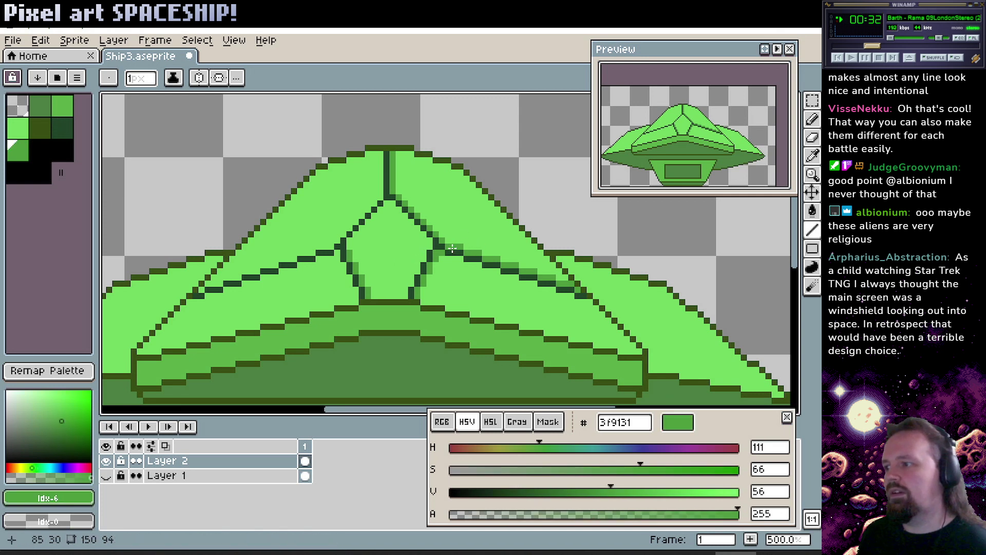
pyautogui.moveTo(74, 399); pyautogui.dragTo(79, 371)
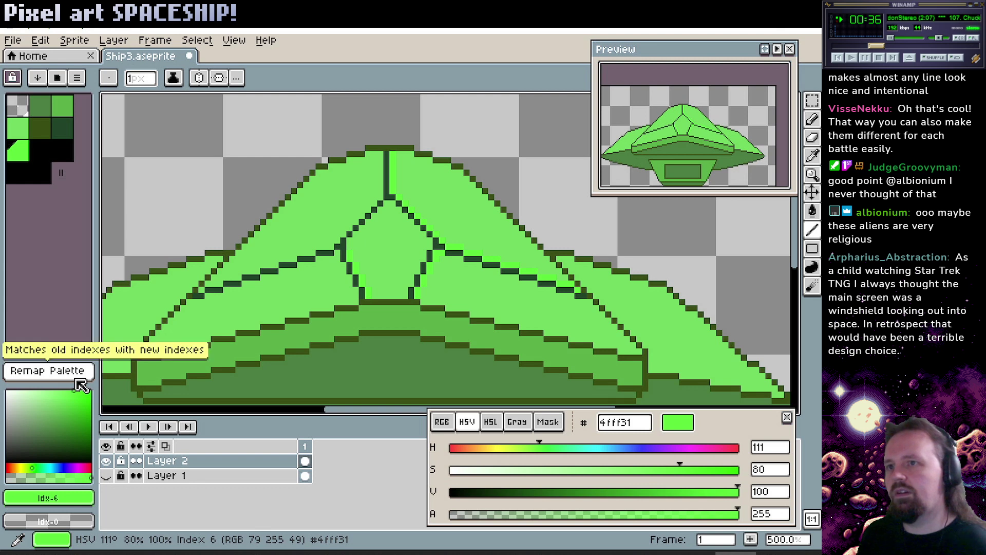
pyautogui.moveTo(74, 395); pyautogui.dragTo(49, 390)
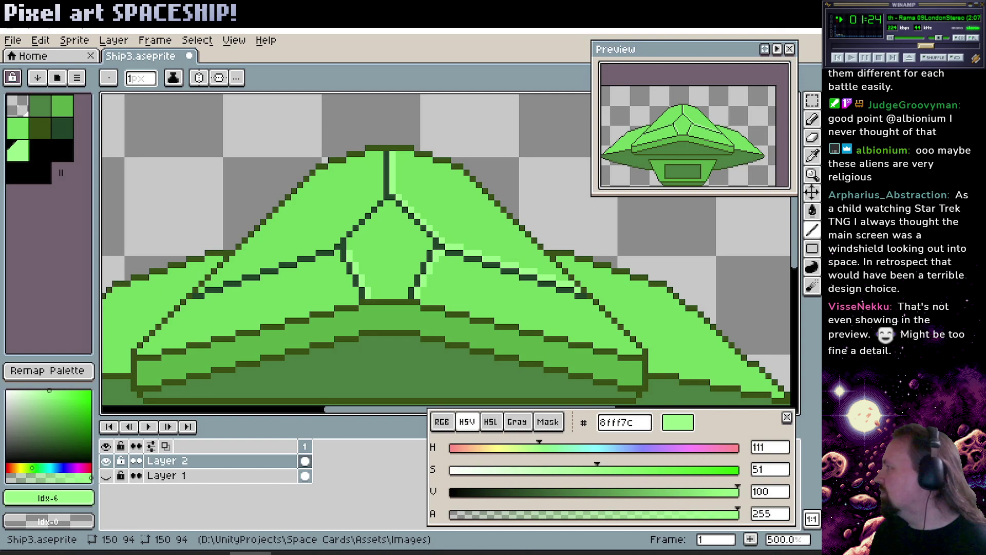
# Switch to the web browser and examine the Breen warship reference images for hull shape and surface detail.
pyautogui.hotkey('alt', 'Tab')
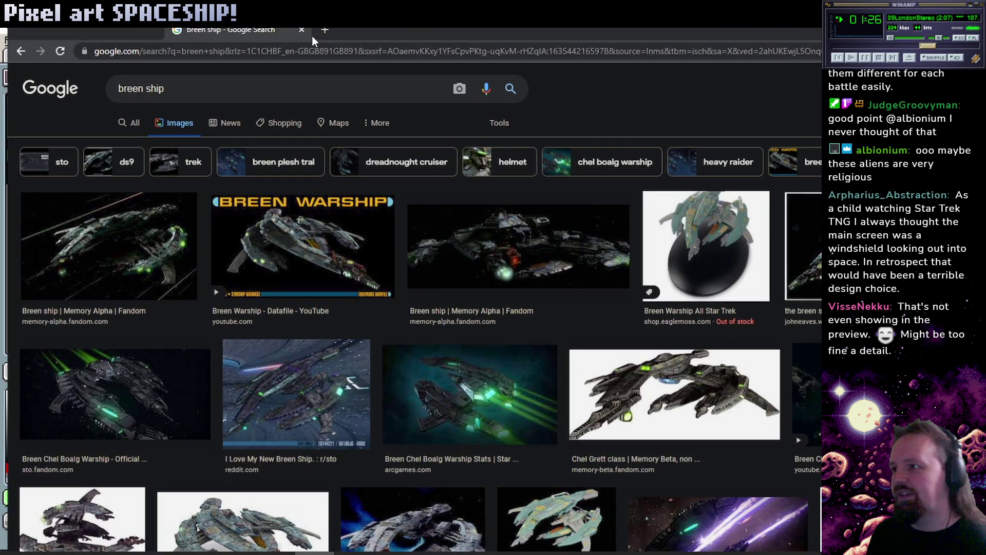
pyautogui.click(110, 270)
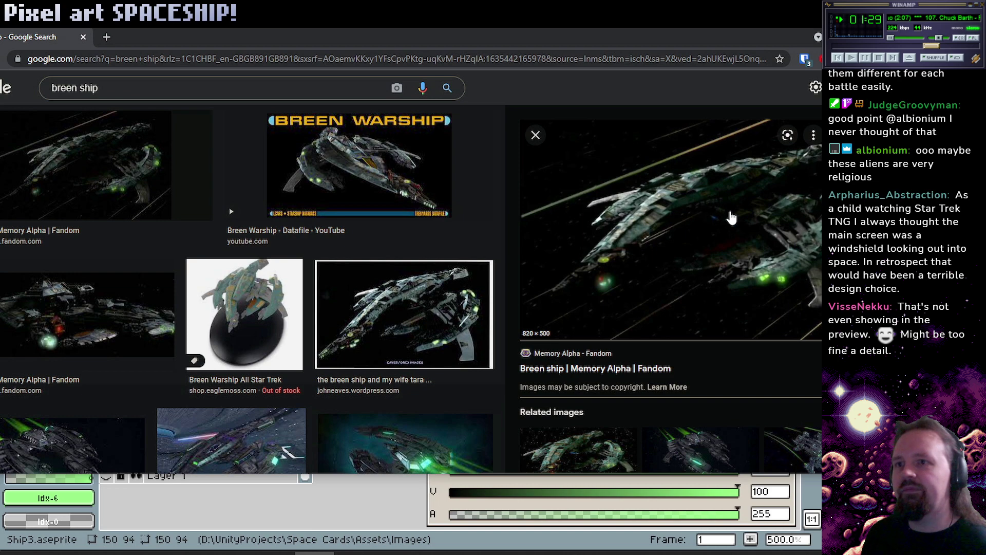
pyautogui.moveTo(708, 41); pyautogui.dragTo(356, 38)
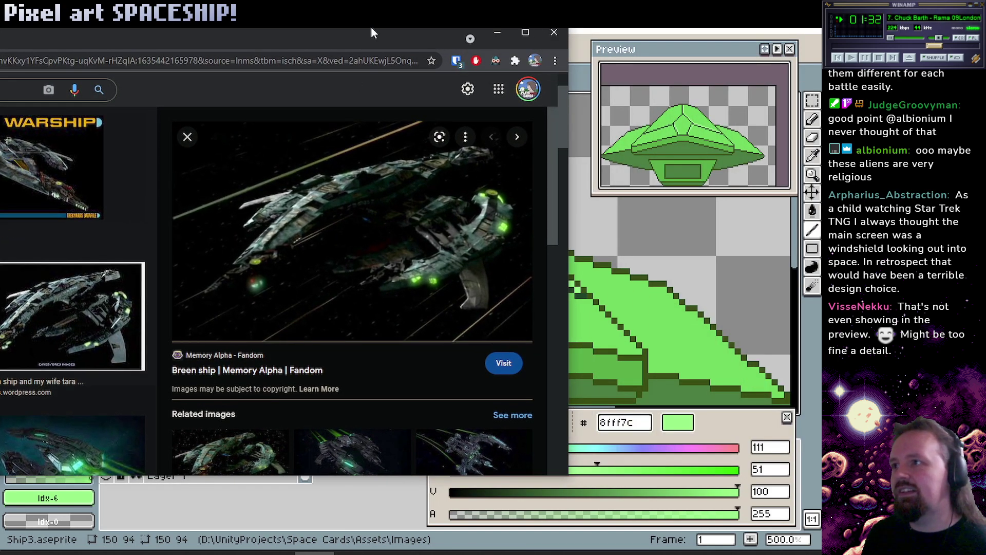
pyautogui.doubleClick(372, 32)
pyautogui.click(297, 437)
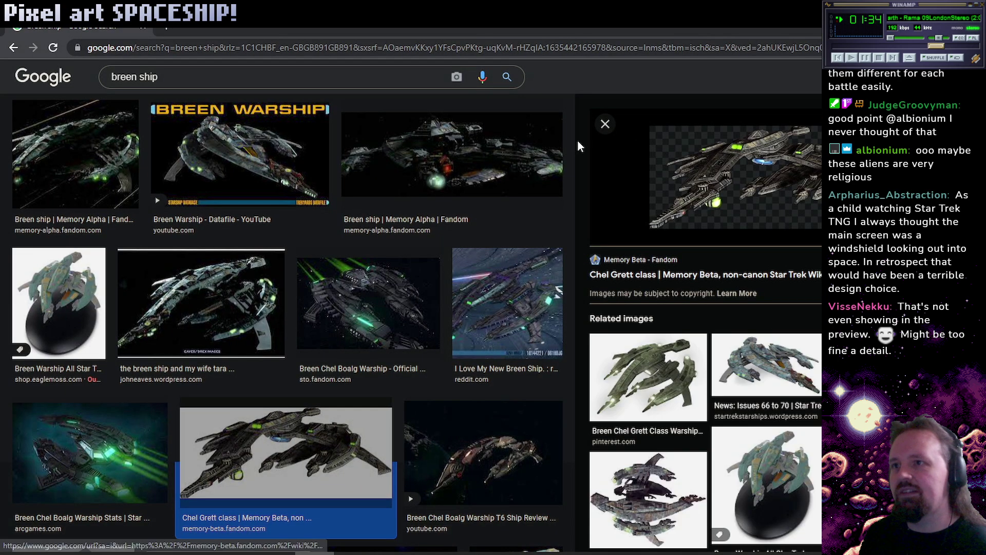
pyautogui.click(754, 186)
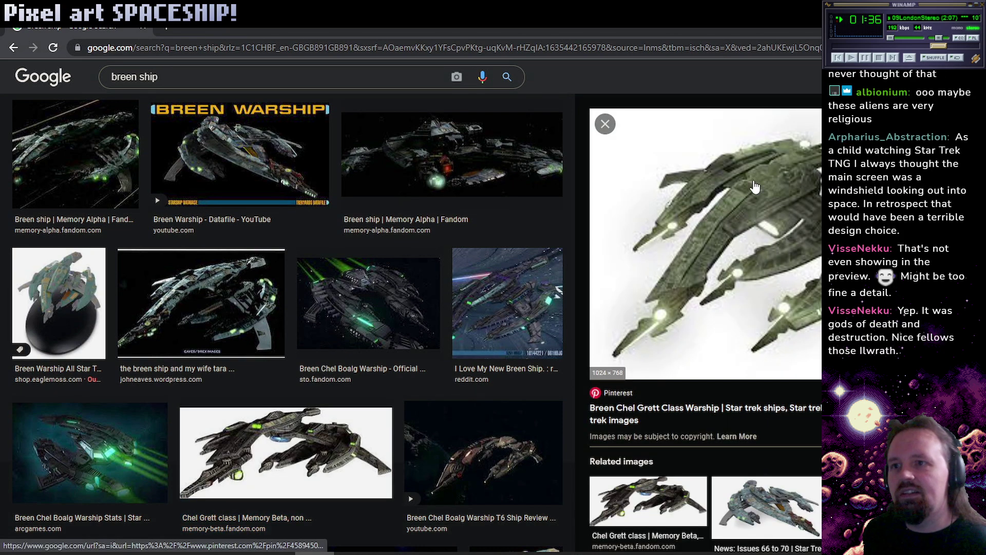
pyautogui.click(791, 509)
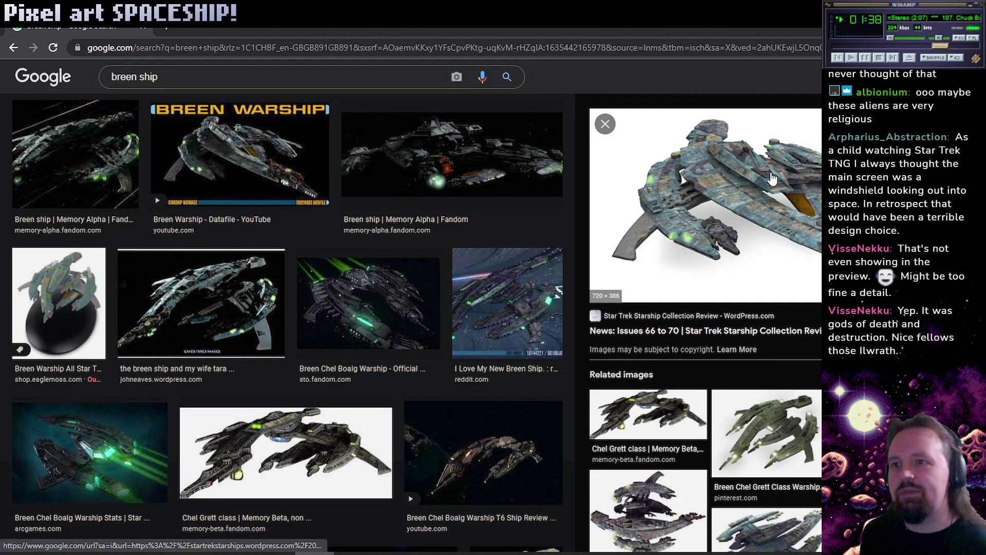
pyautogui.moveTo(452, 23); pyautogui.dragTo(396, 42)
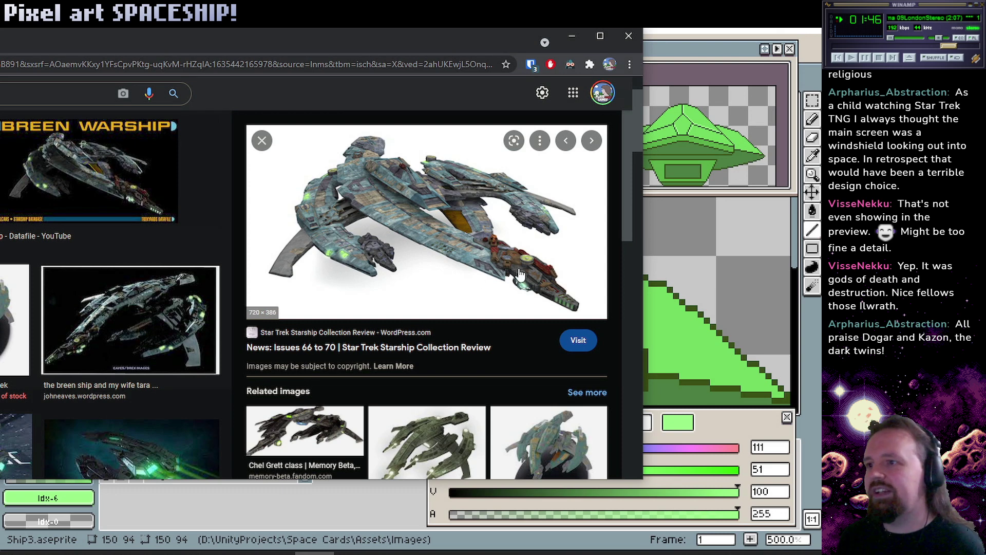
pyautogui.moveTo(643, 44); pyautogui.dragTo(639, 44)
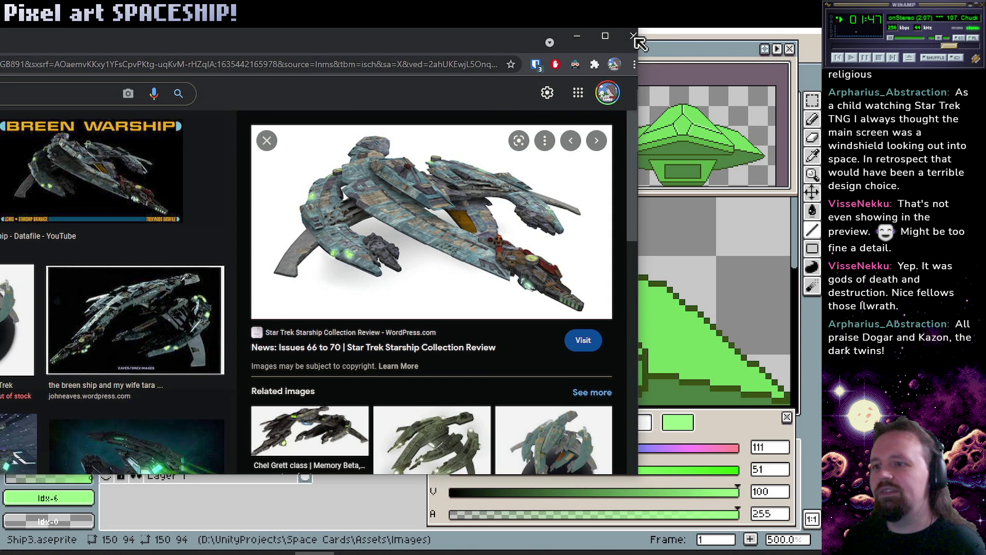
pyautogui.click(637, 42)
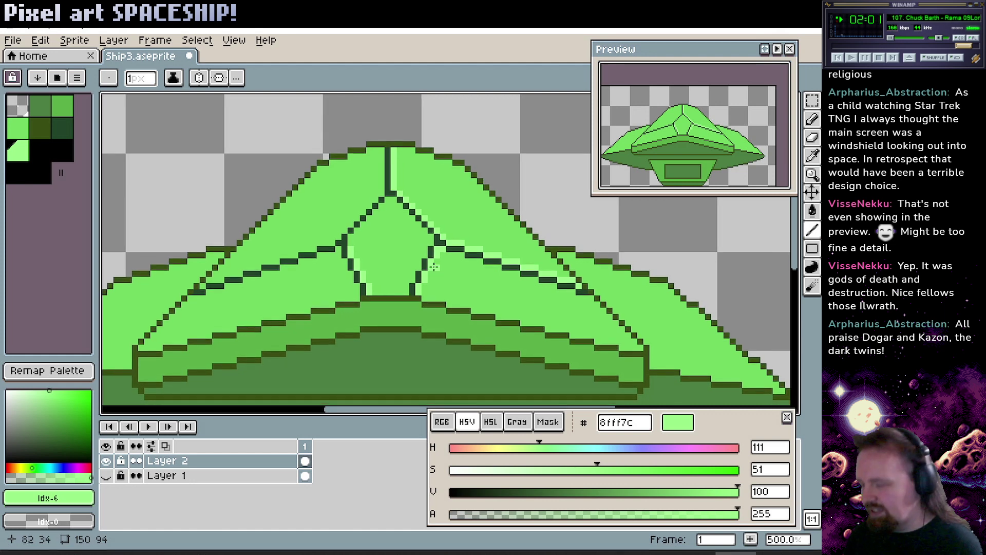
# Undo the recent green palette changes and the left lower highlight line, restoring the grey panel lines and highlights.
pyautogui.press('v')
pyautogui.hotkey('ctrl', 'z')
pyautogui.hotkey('ctrl', 'z')
pyautogui.hotkey('ctrl', 'z')
pyautogui.hotkey('ctrl', 'z')
pyautogui.hotkey('ctrl', 'z')
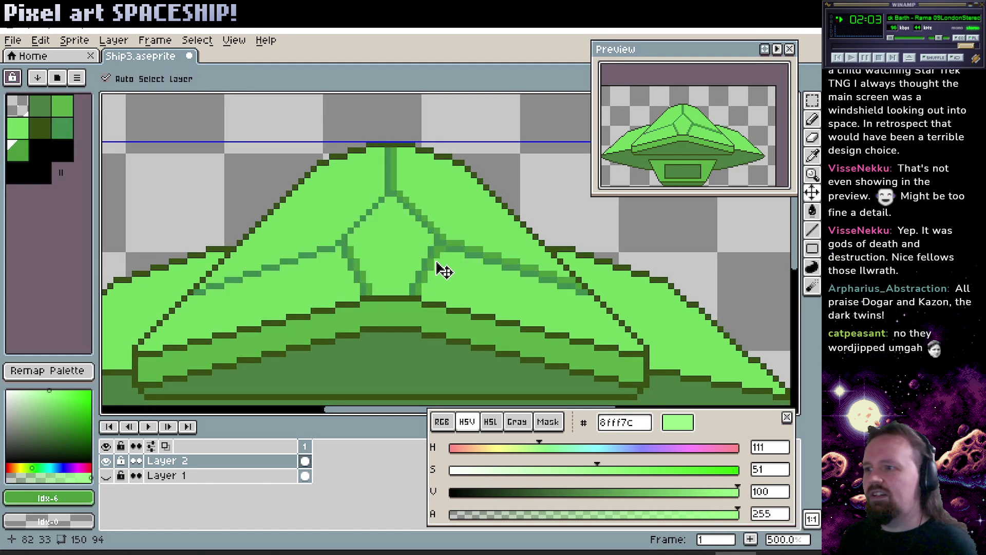
pyautogui.hotkey('ctrl', 'z')
pyautogui.hotkey('ctrl', 'z')
pyautogui.hotkey('ctrl', 'z')
pyautogui.hotkey('ctrl', 'z')
pyautogui.hotkey('ctrl', 'z')
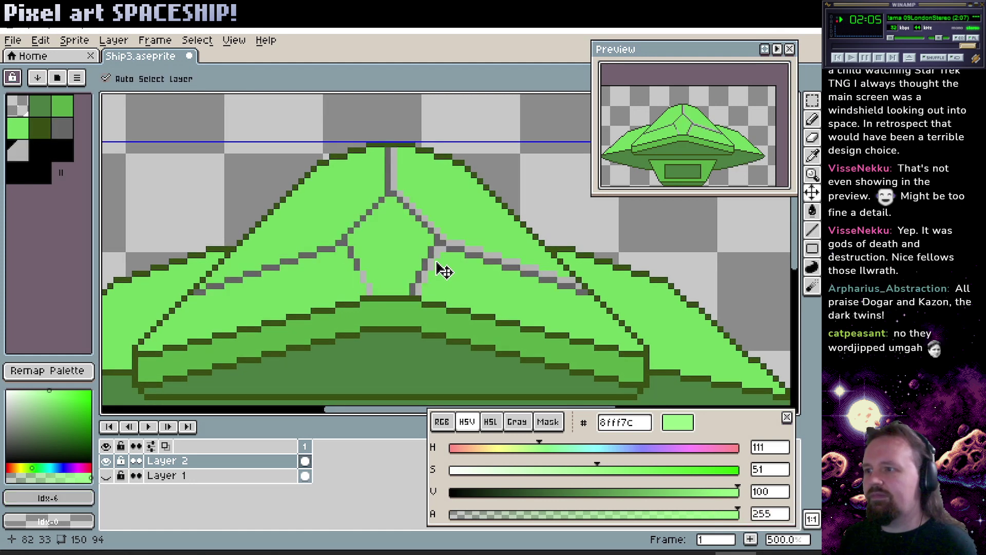
# Change the dark grey panel line palette colour to green #118433.
pyautogui.press('b')
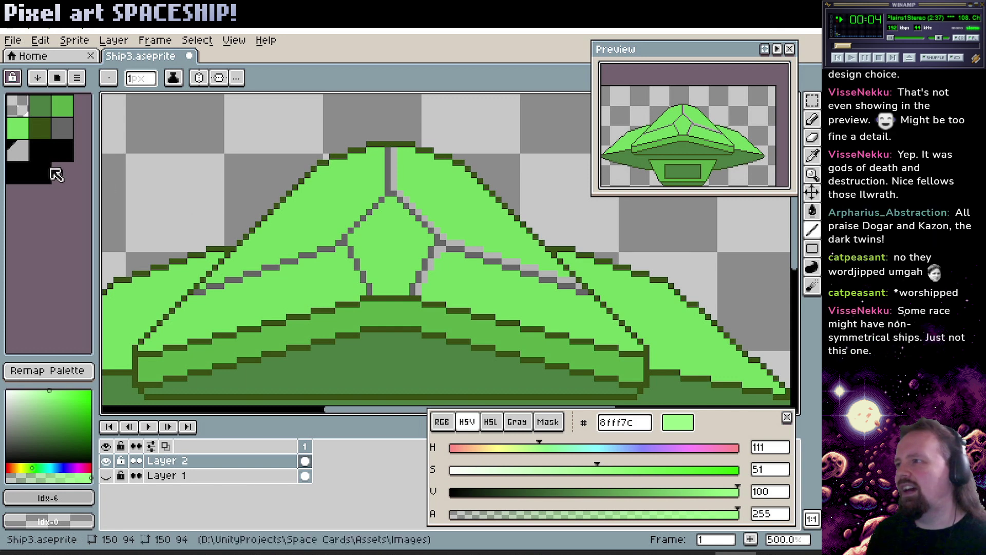
pyautogui.click(64, 131)
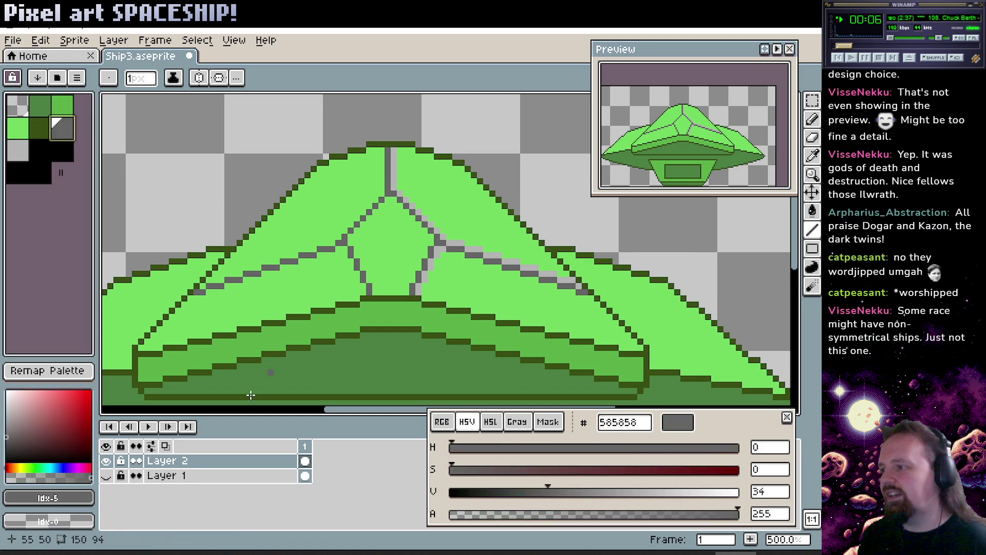
pyautogui.click(38, 468)
pyautogui.moveTo(40, 434); pyautogui.dragTo(86, 418)
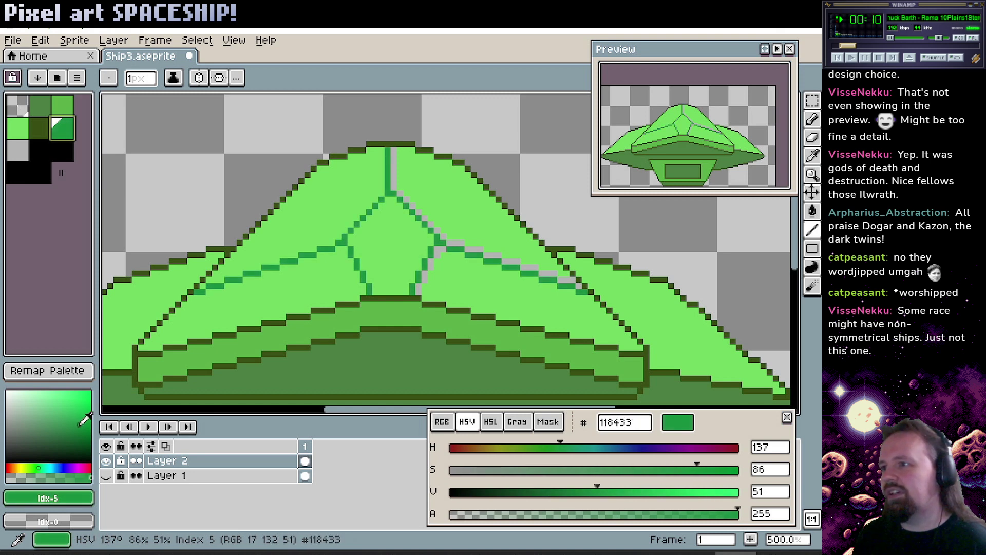
# Change the light grey highlight palette colour to bright green #25e55d, and darken it to #1da746.
pyautogui.keyDown('alt'); pyautogui.click(444, 246); pyautogui.keyUp('alt')
pyautogui.click(38, 467)
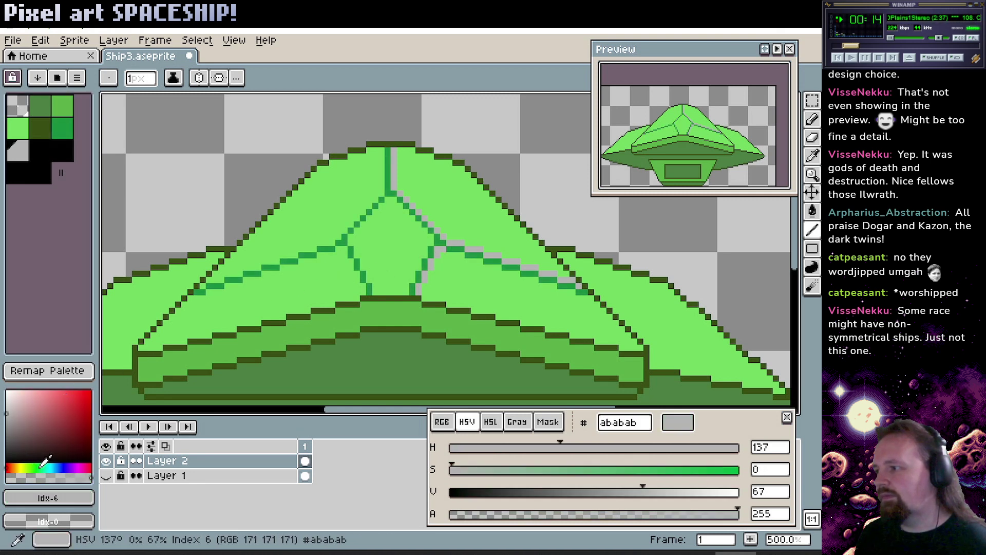
pyautogui.click(76, 407)
pyautogui.click(79, 402)
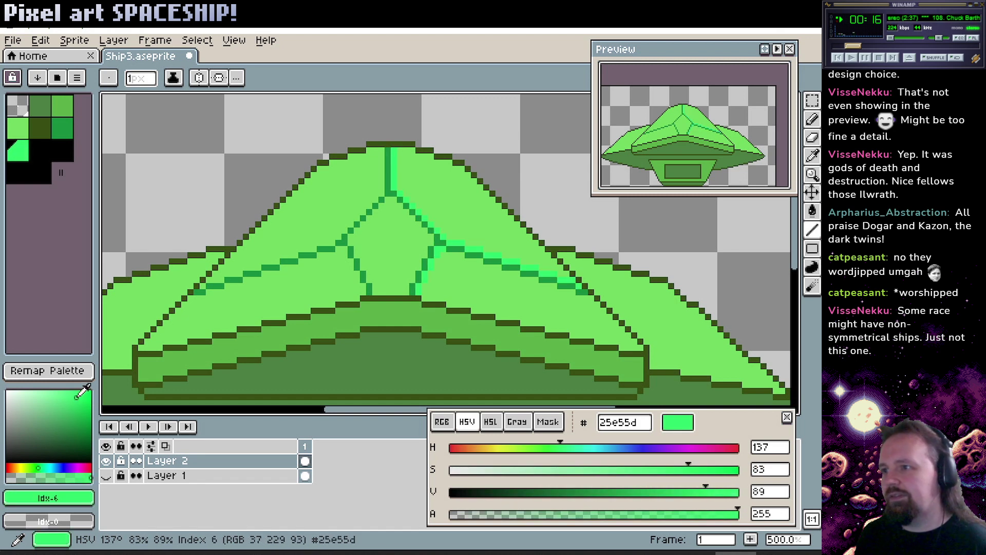
pyautogui.click(81, 400)
pyautogui.moveTo(80, 400); pyautogui.dragTo(82, 408)
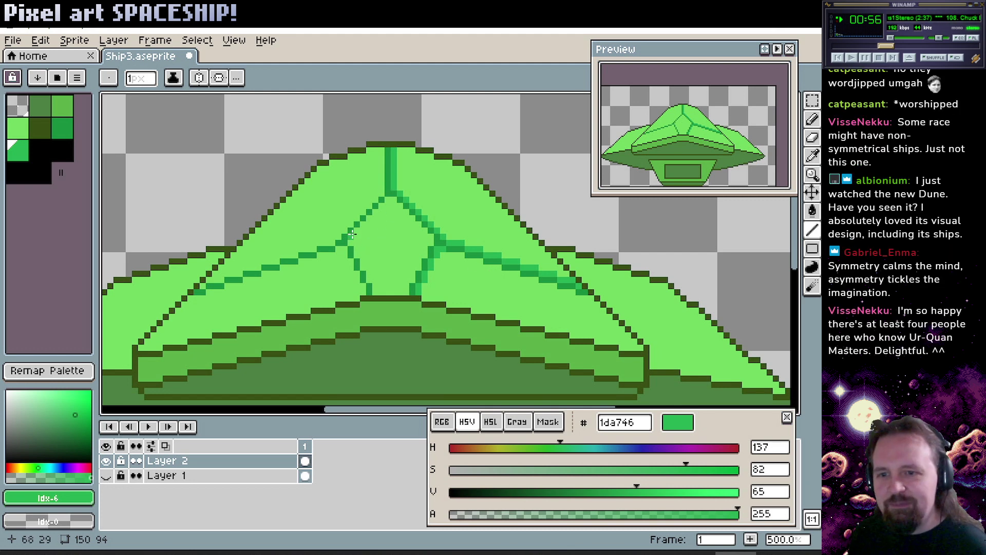
# Draw #1da746 highlight lines alongside the left edges of the hull's central pentagon and the left diagonal panel line.
pyautogui.press('l')
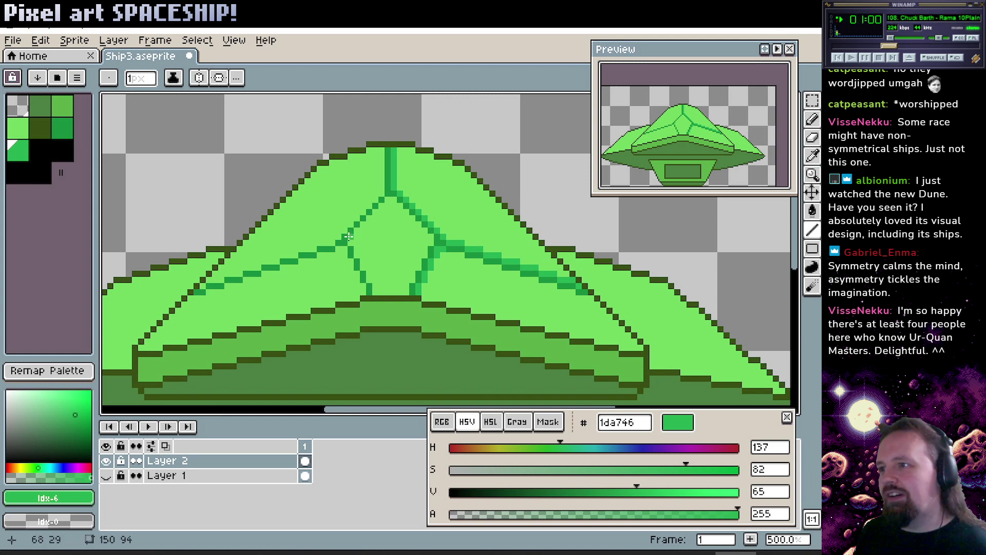
pyautogui.moveTo(348, 236); pyautogui.dragTo(389, 203)
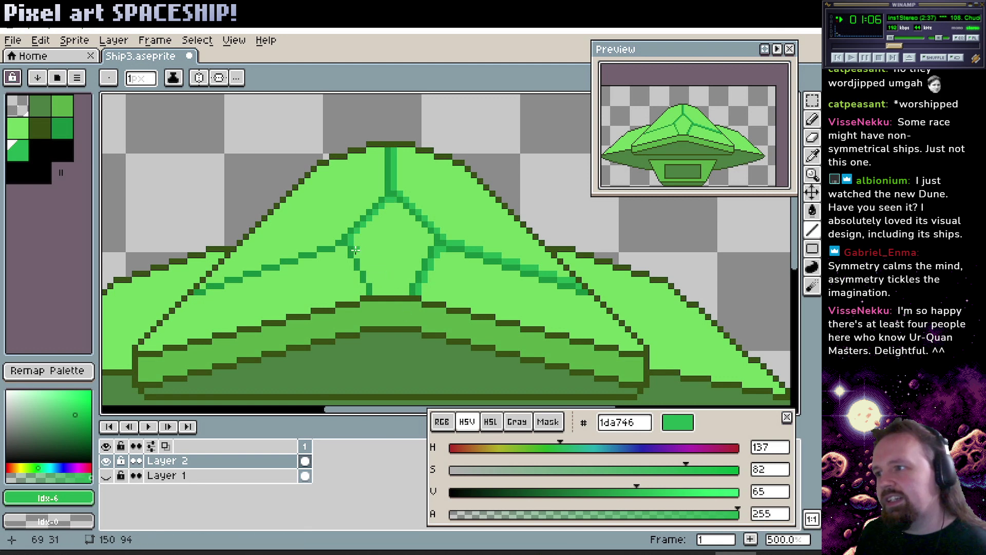
pyautogui.moveTo(354, 249); pyautogui.dragTo(374, 293)
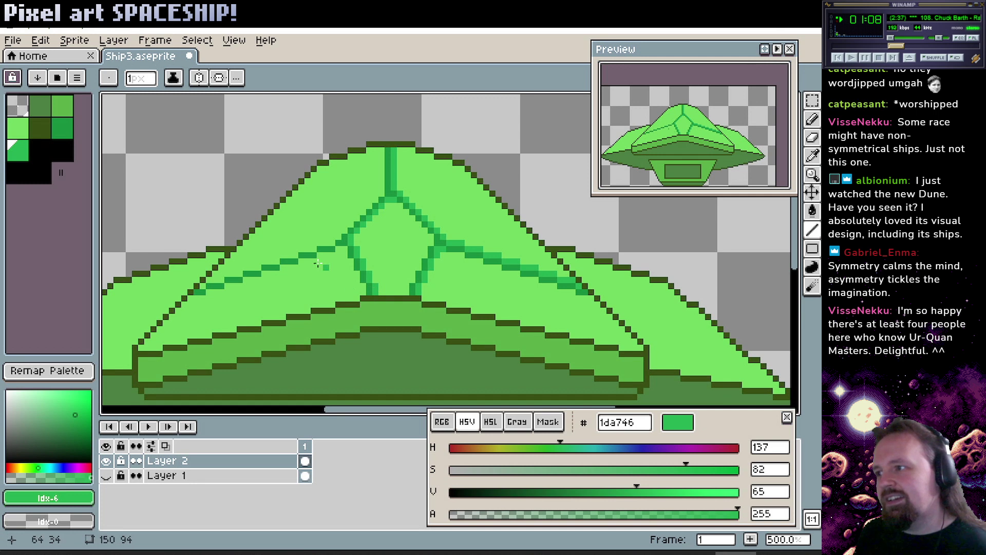
pyautogui.hscroll(-2, 318, 263)
pyautogui.moveTo(314, 275)
pyautogui.mouseDown()
pyautogui.moveTo(262, 283)
pyautogui.moveTo(382, 244)
pyautogui.moveTo(352, 276)
pyautogui.moveTo(294, 275)
pyautogui.moveTo(397, 240)
pyautogui.mouseUp()
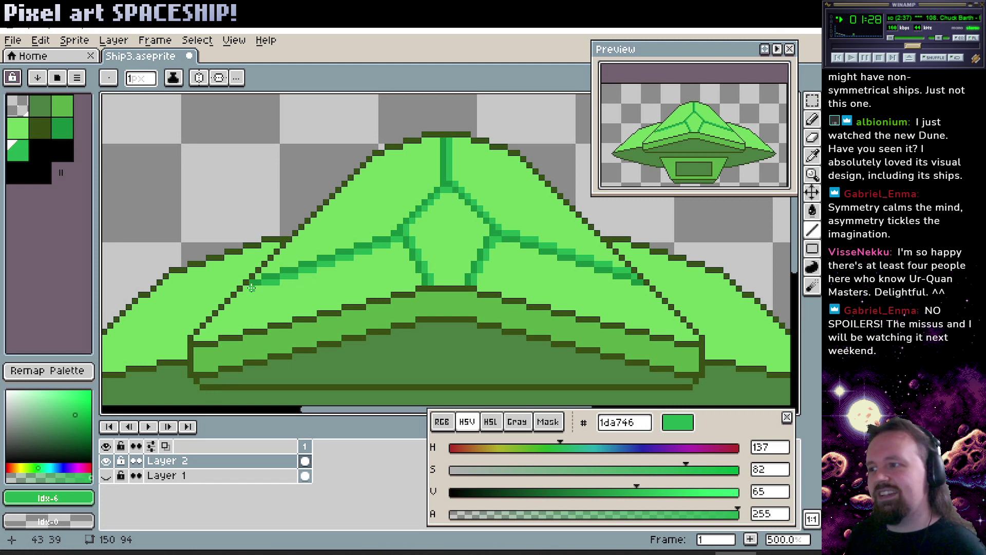
pyautogui.moveTo(251, 288); pyautogui.dragTo(255, 288)
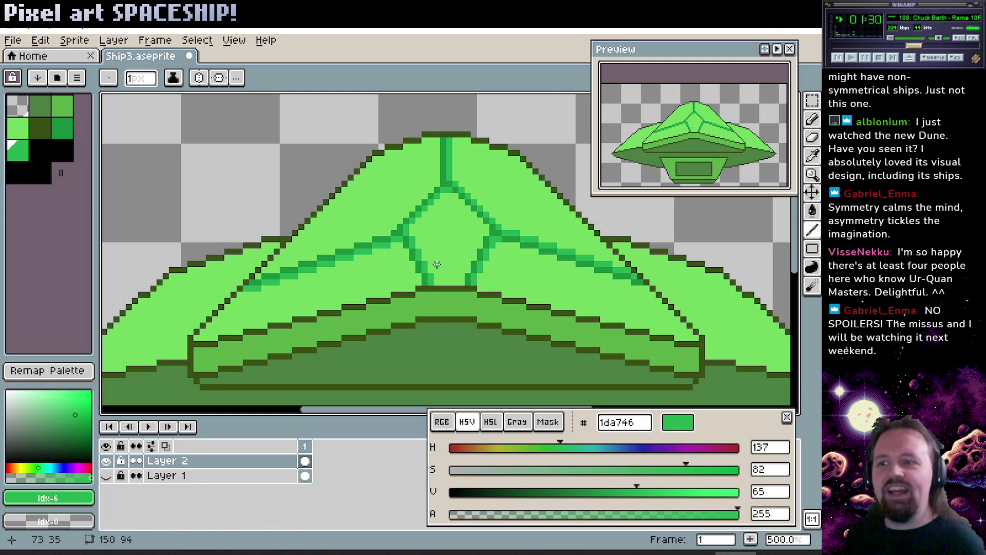
pyautogui.moveTo(549, 278); pyautogui.dragTo(555, 284)
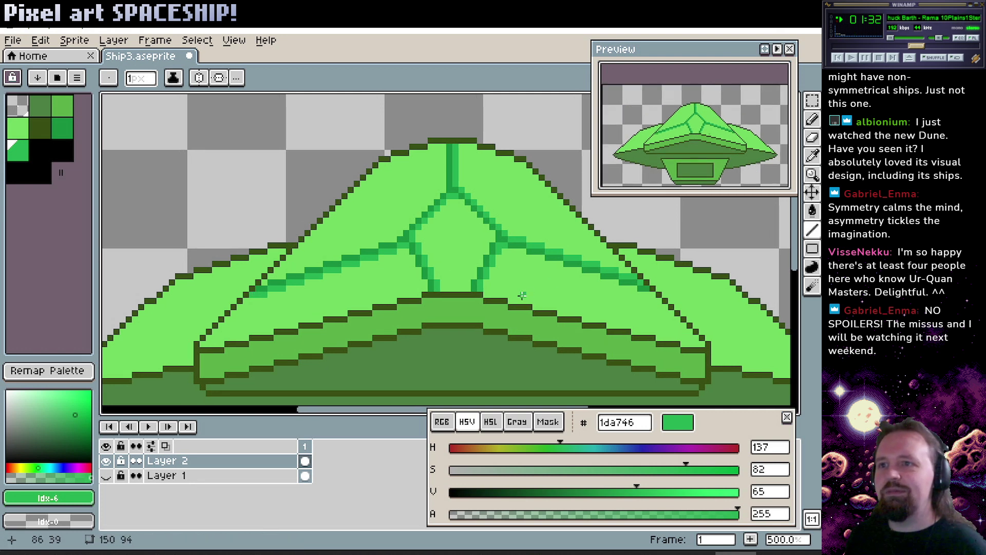
# Undo the left-side highlight lines and the darkening of the highlight palette colour.
pyautogui.hscroll(2, 486, 296)
pyautogui.press('ctrl')
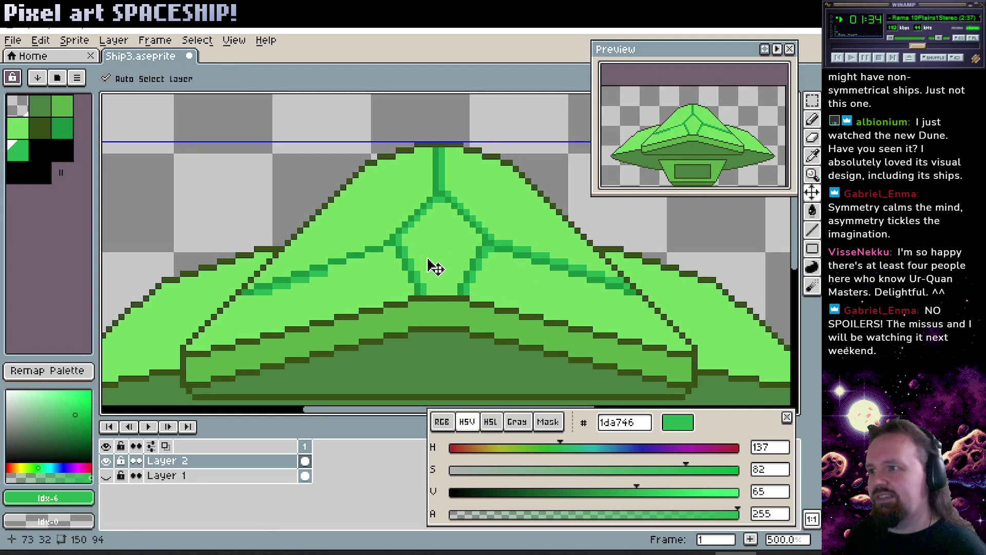
pyautogui.press('ctrl')
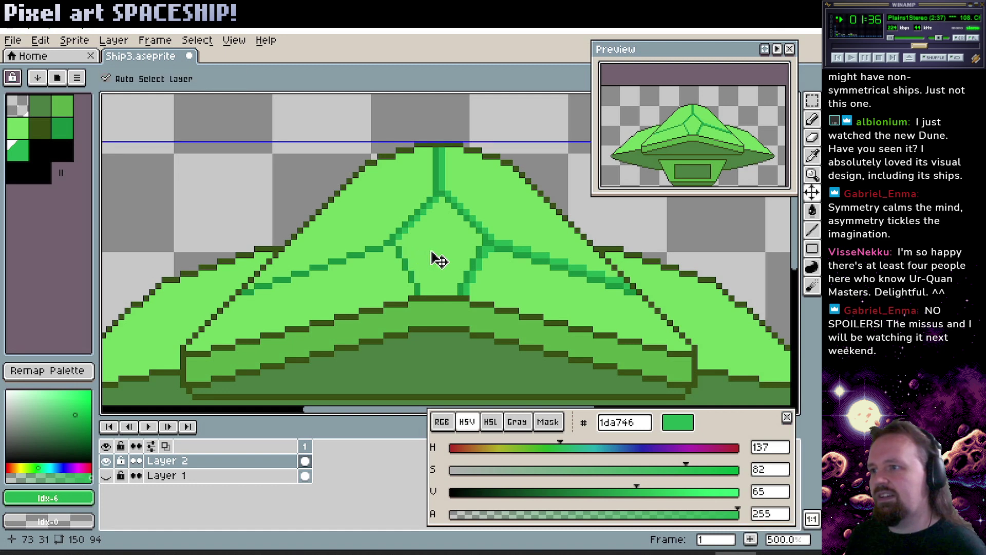
# Cover the bright highlight lines beside the centre and right panel lines with the hull colour #66d354, using fills and lines.
pyautogui.keyDown('alt'); pyautogui.click(435, 258); pyautogui.keyUp('alt')
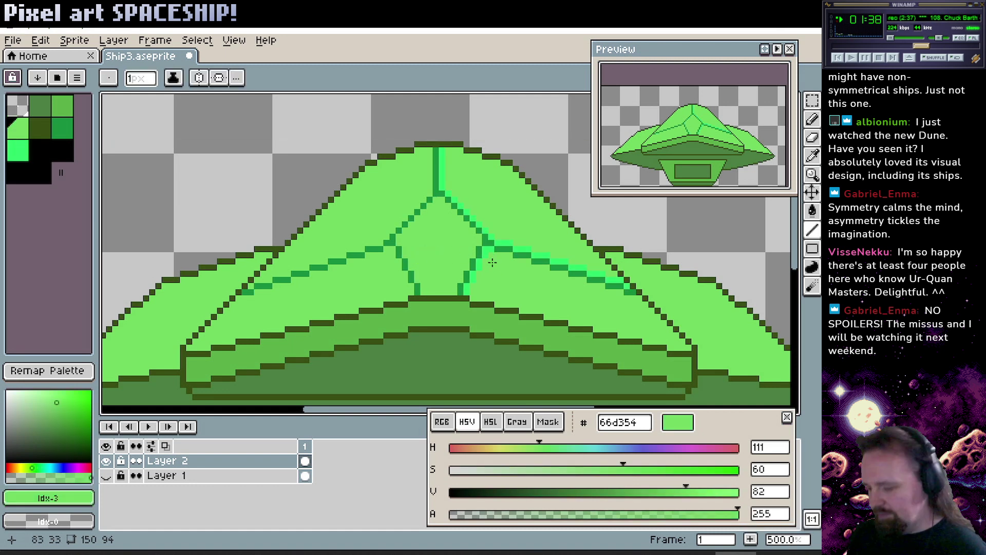
pyautogui.press('g')
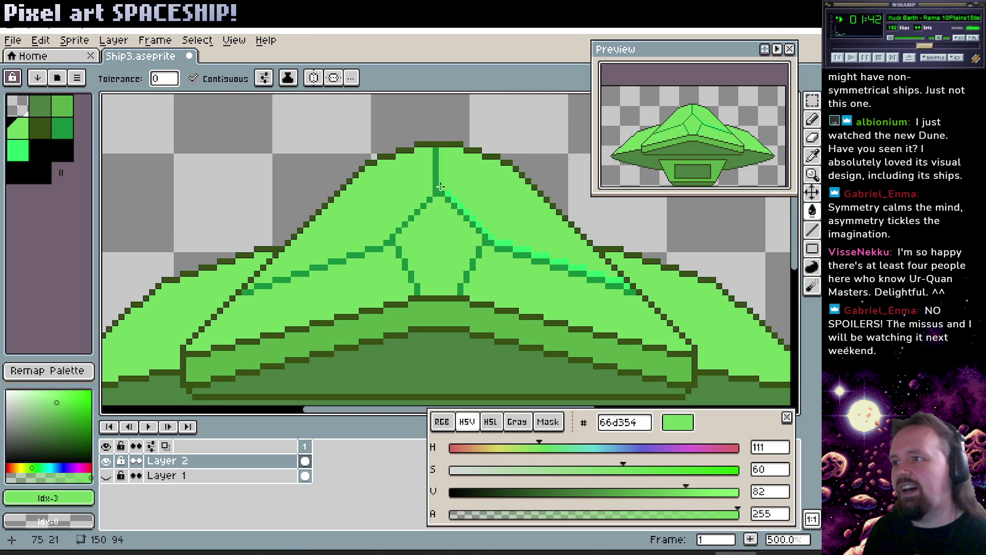
pyautogui.press('l')
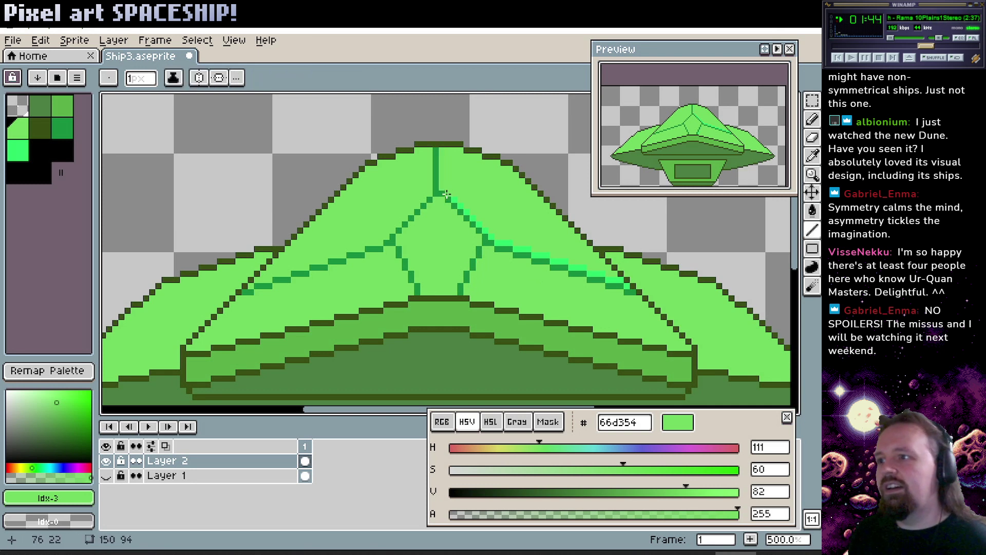
pyautogui.moveTo(445, 194); pyautogui.dragTo(487, 230)
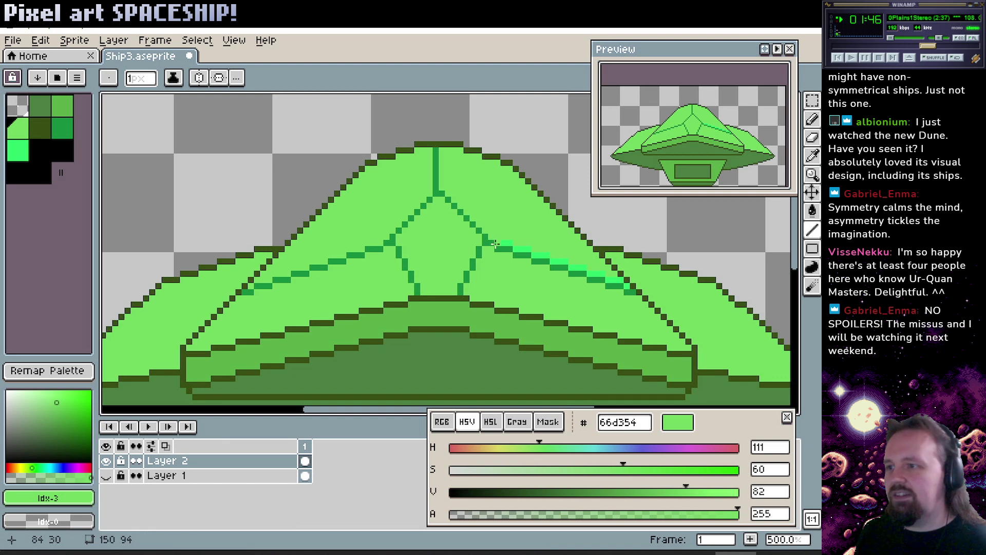
pyautogui.press('g')
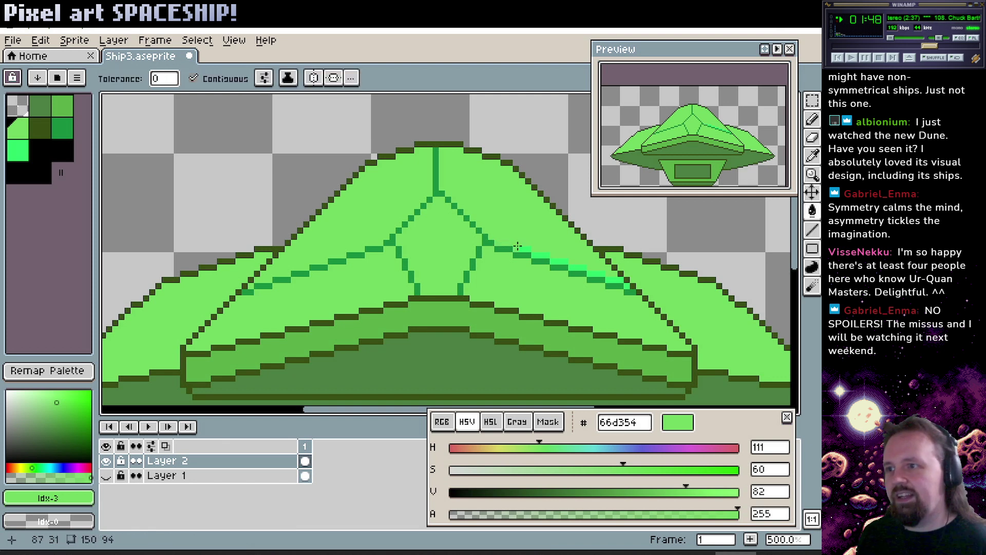
pyautogui.click(537, 256)
pyautogui.click(560, 261)
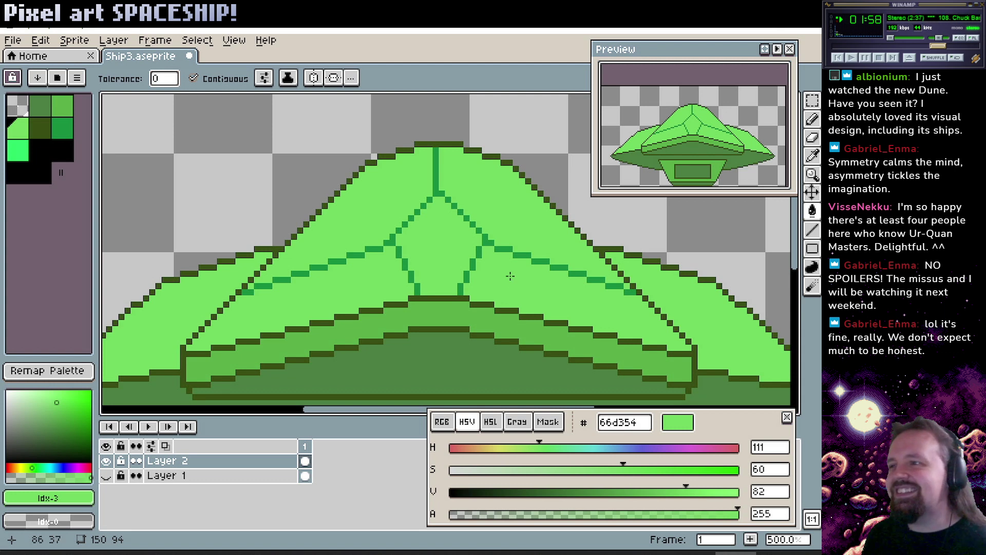
# Try filling the right-hand hull panels with the panel line colour #118433, and undo the fills.
pyautogui.keyDown('alt'); pyautogui.click(486, 240); pyautogui.keyUp('alt')
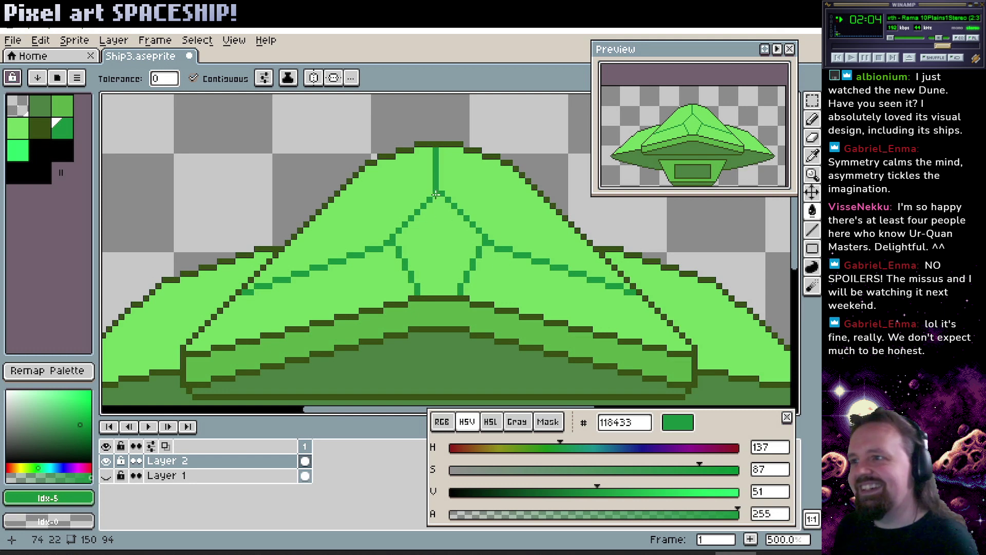
pyautogui.click(442, 162)
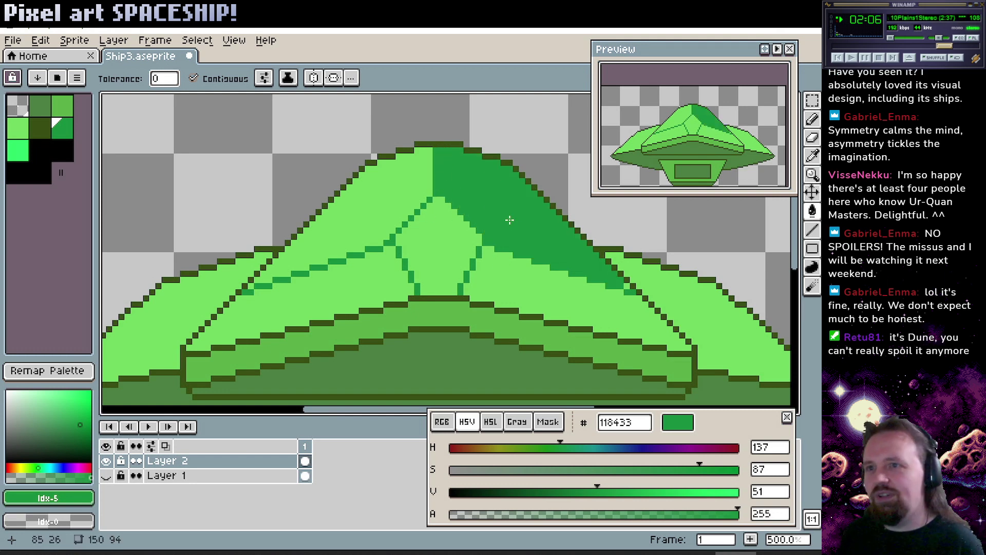
pyautogui.click(539, 286)
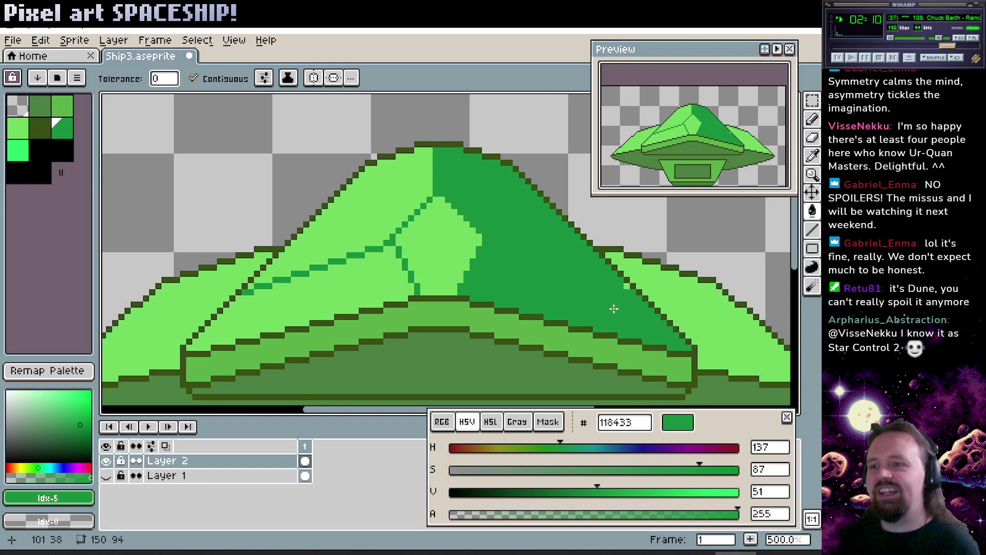
pyautogui.hotkey('ctrl', 'z')
pyautogui.hotkey('ctrl', 'z')
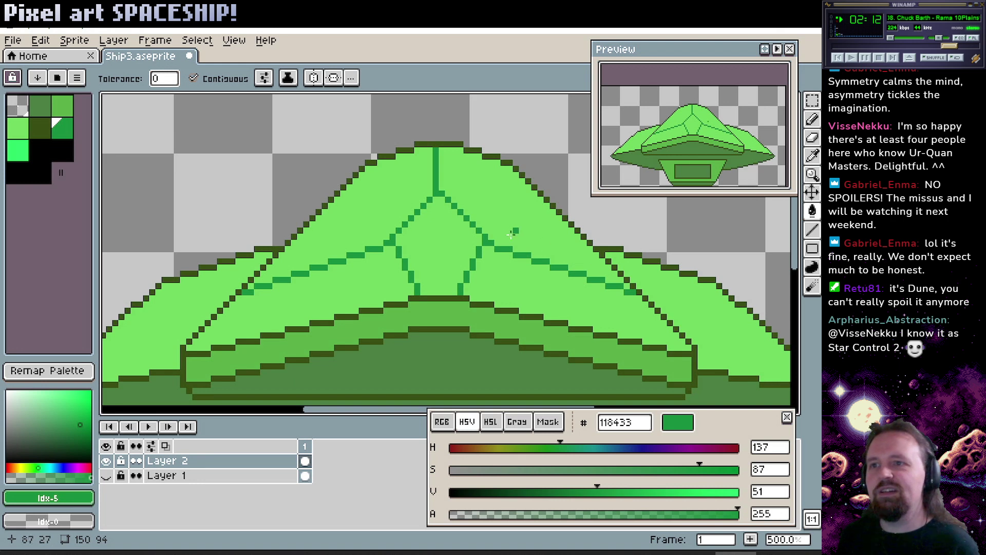
pyautogui.click(524, 229)
pyautogui.hotkey('ctrl', 'z')
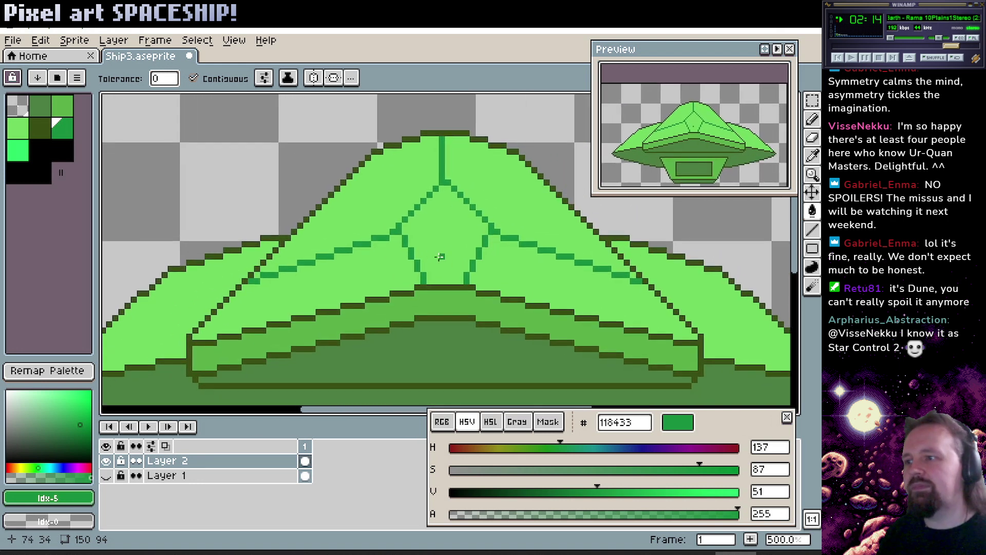
# Try shading the right-hand hull panels and the right wing with the front band's green #4da73d, and undo the fills.
pyautogui.scroll(-2, 413, 283)
pyautogui.keyDown('alt'); pyautogui.click(447, 258); pyautogui.keyUp('alt')
pyautogui.click(490, 224)
pyautogui.click(492, 145)
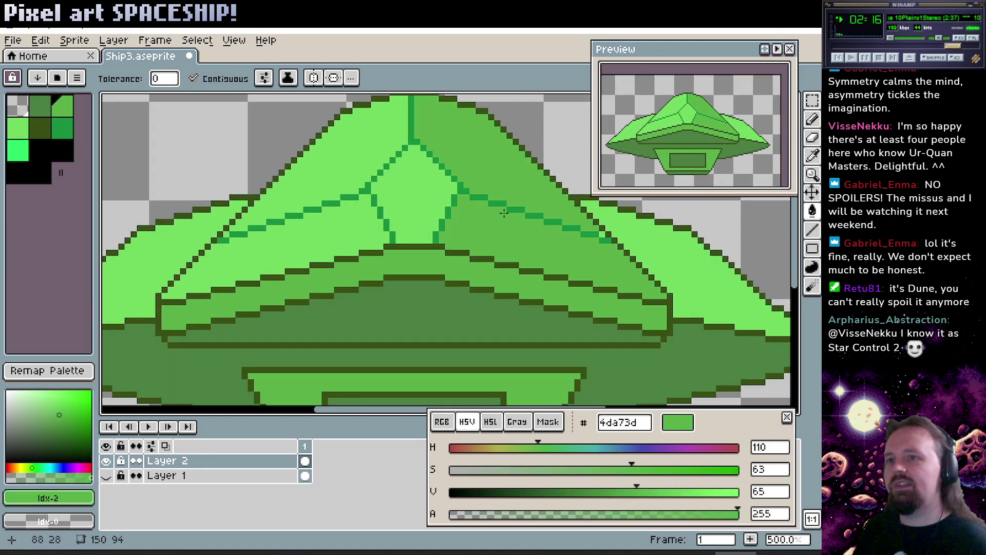
pyautogui.scroll(-2, 477, 292)
pyautogui.click(658, 249)
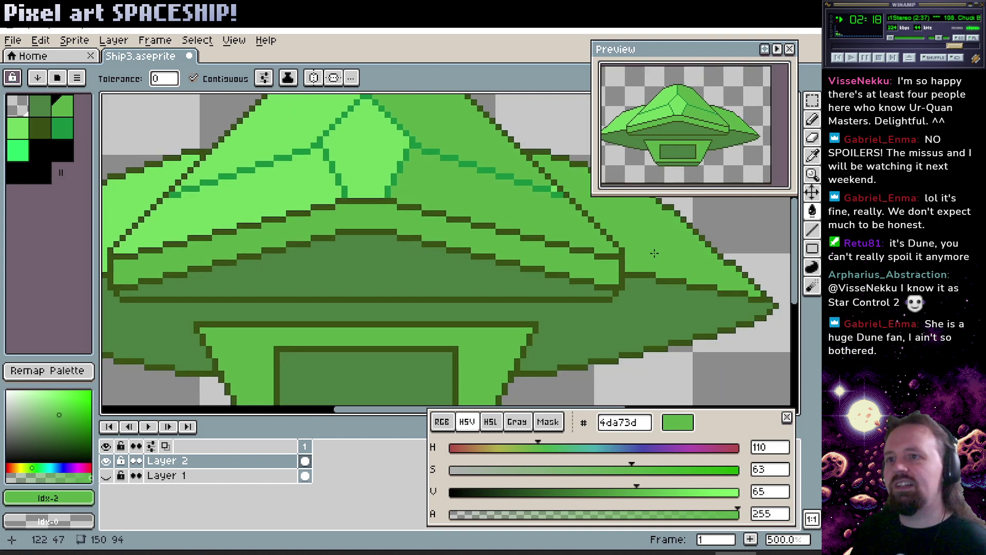
pyautogui.scroll(2, 482, 301)
pyautogui.scroll(-1, 513, 296)
pyautogui.scroll(1, 465, 290)
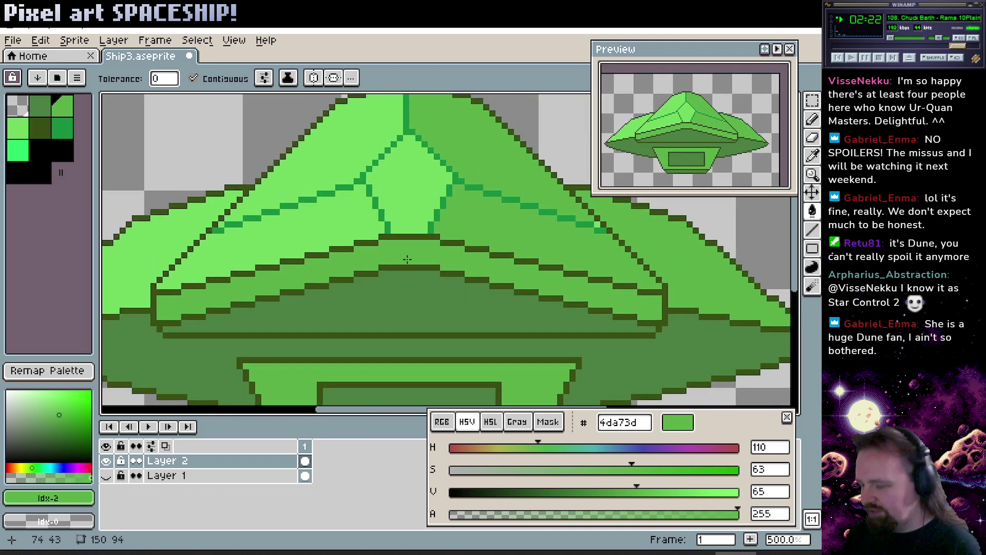
pyautogui.hotkey('ctrl', 'z')
pyautogui.hotkey('ctrl', 'z')
pyautogui.hotkey('ctrl', 'z')
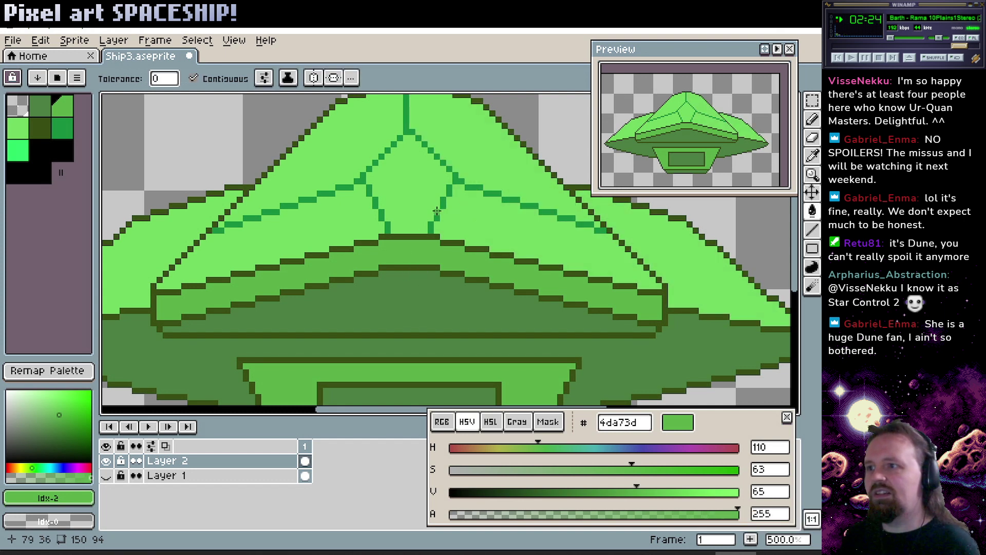
# Sample the panel line colour #118433, try filling the hull's front band with it, and undo the fill.
pyautogui.scroll(-1, 436, 216)
pyautogui.scroll(1, 438, 226)
pyautogui.keyDown('alt'); pyautogui.click(434, 229); pyautogui.keyUp('alt')
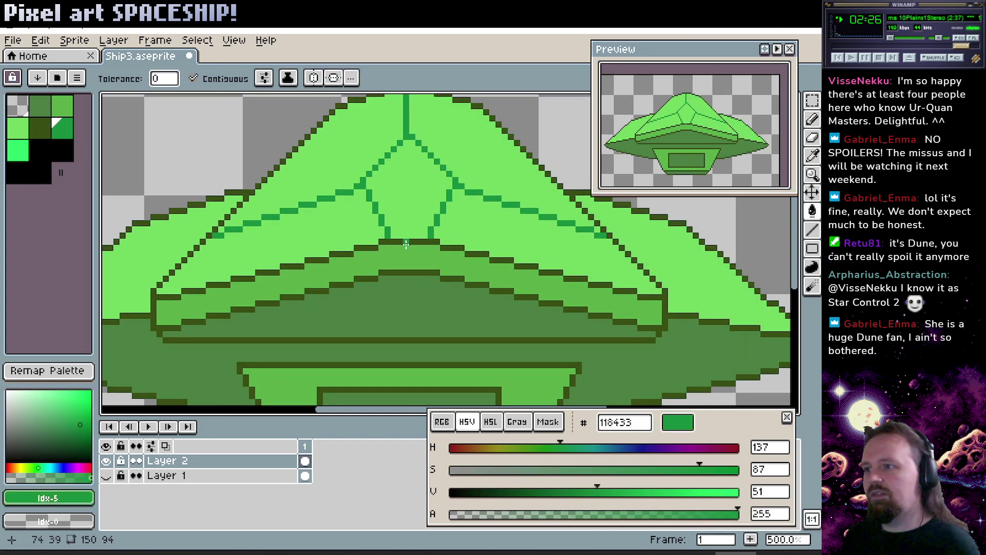
pyautogui.click(407, 248)
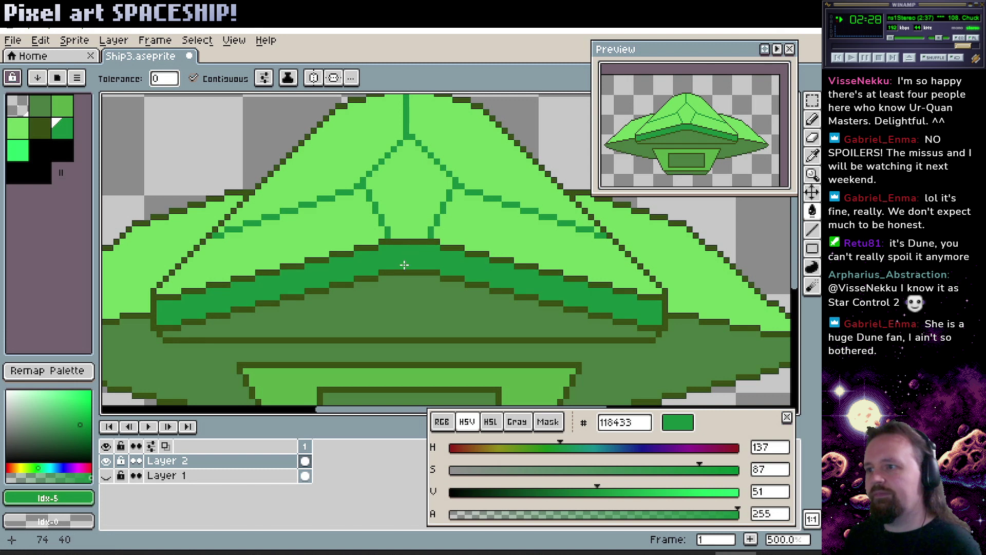
pyautogui.hotkey('ctrl', 'z')
# Cover the vertical centre panel line at the top of the hull with the sampled hull colour #66d354.
pyautogui.press('l')
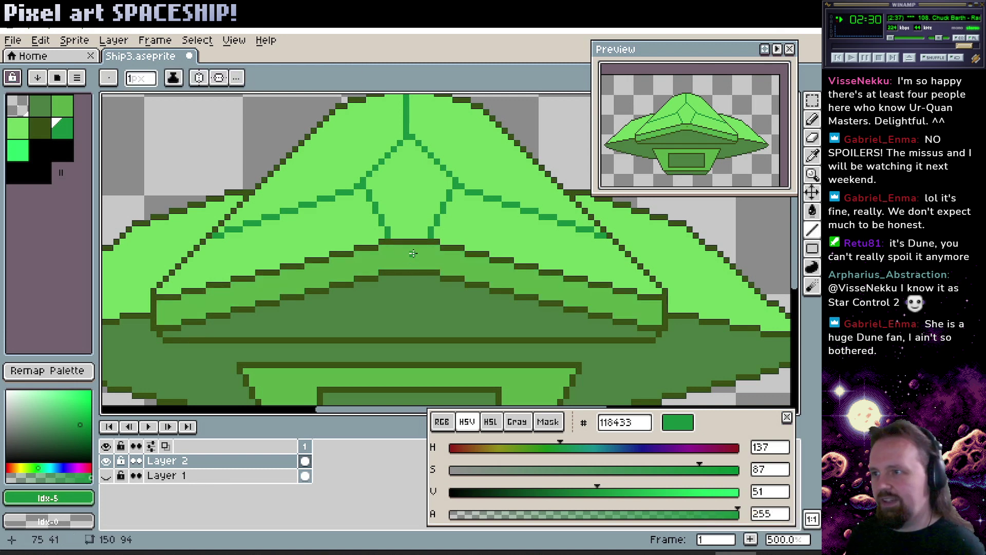
pyautogui.moveTo(424, 168); pyautogui.dragTo(454, 208)
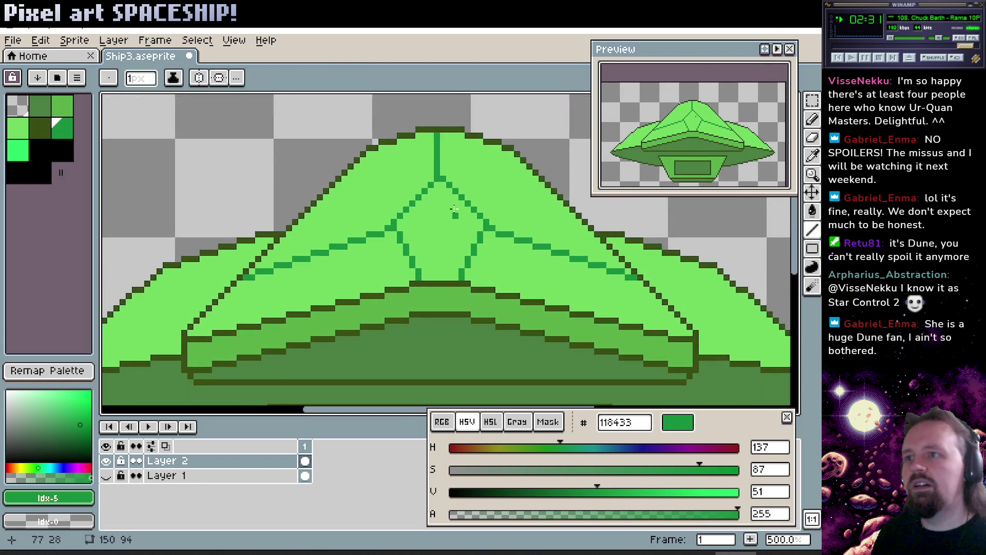
pyautogui.keyDown('alt'); pyautogui.click(473, 182); pyautogui.keyUp('alt')
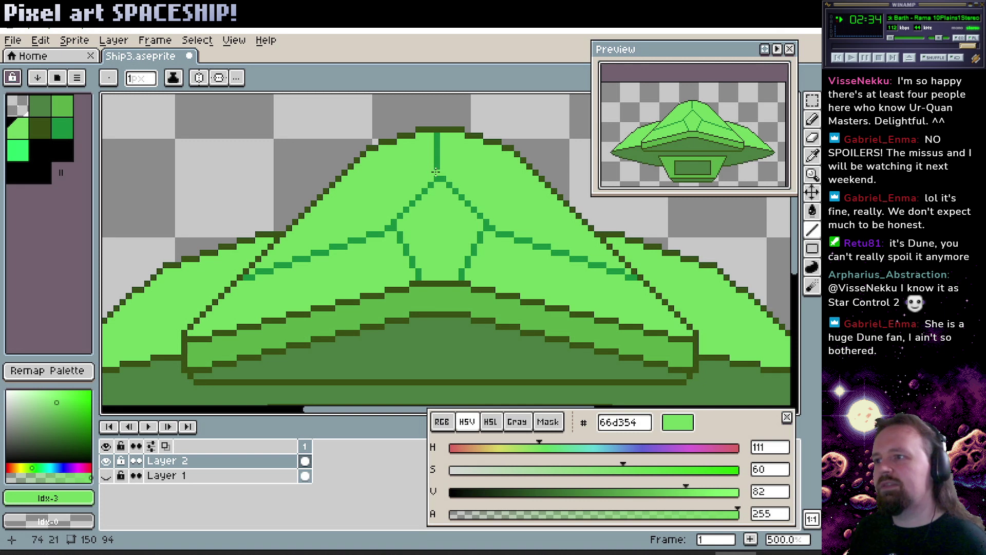
pyautogui.moveTo(436, 171); pyautogui.dragTo(437, 134)
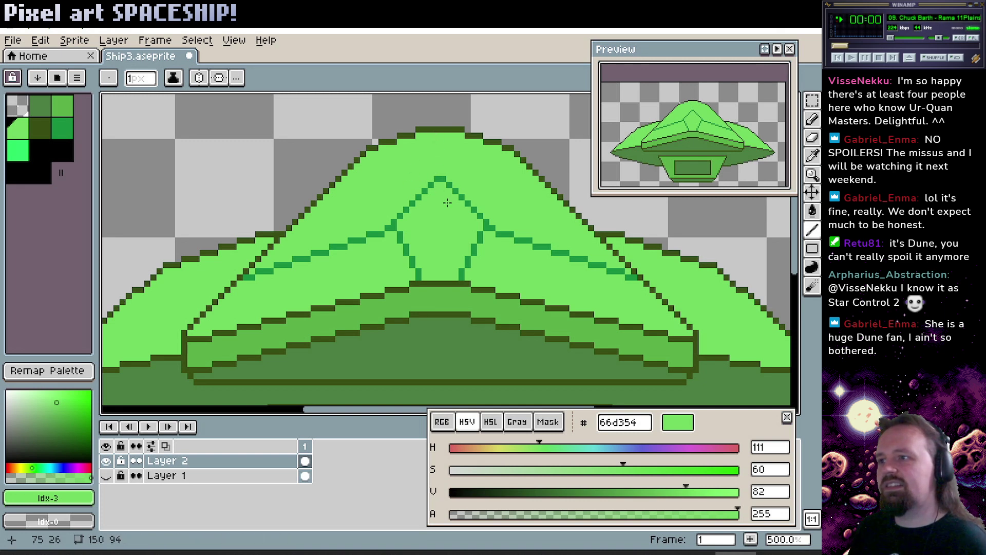
pyautogui.scroll(-3, 411, 213)
pyautogui.press('z')
pyautogui.scroll(-3, 412, 281)
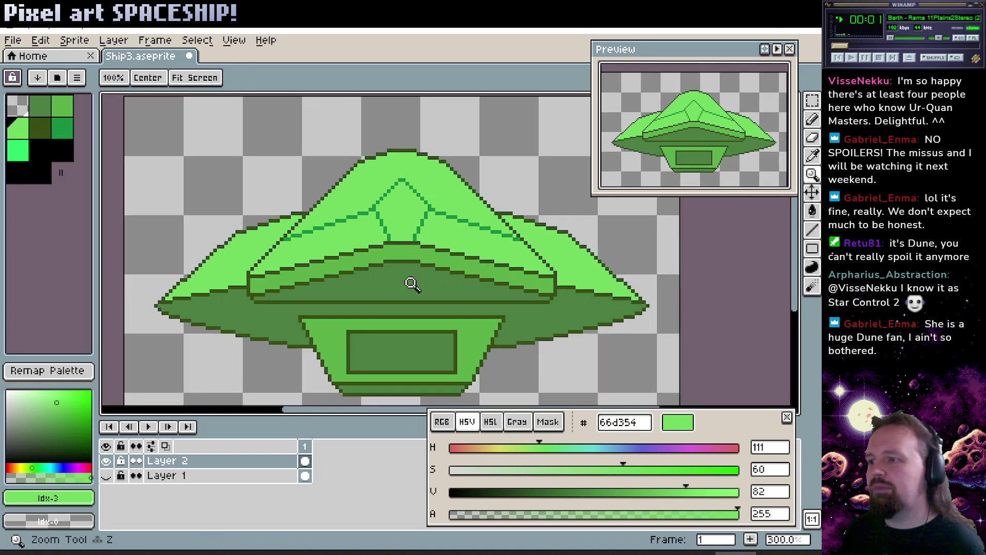
# Select the right half of the ship, shift it one pixel to the left to narrow the centre, and deselect.
pyautogui.scroll(1, 407, 255)
pyautogui.scroll(1, 399, 207)
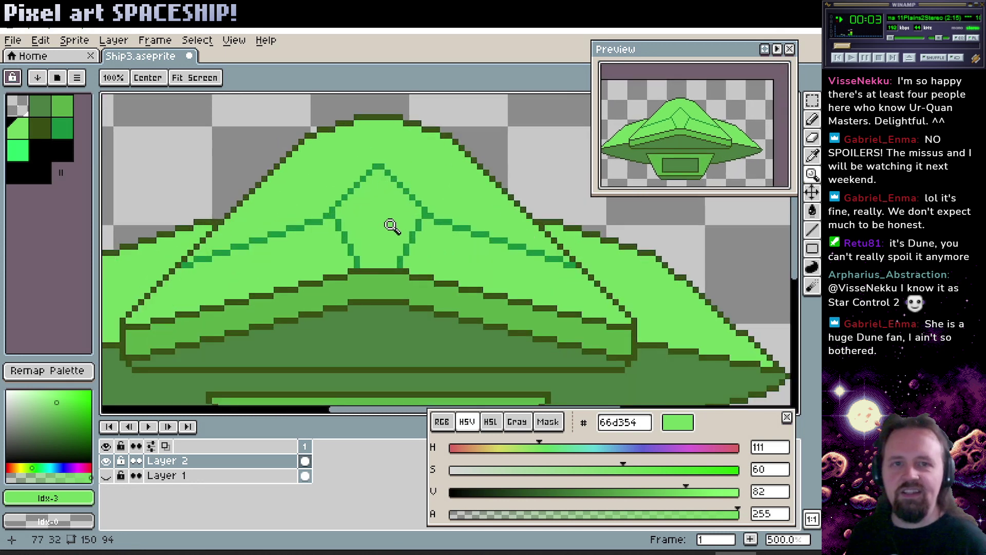
pyautogui.scroll(1, 372, 242)
pyautogui.scroll(-1, 373, 243)
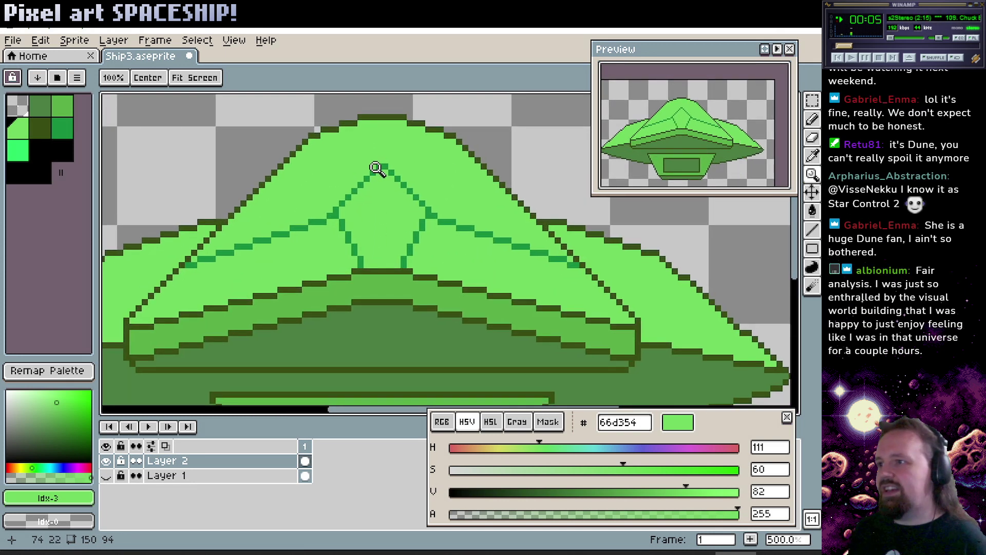
pyautogui.scroll(2, 379, 167)
pyautogui.scroll(1, 411, 178)
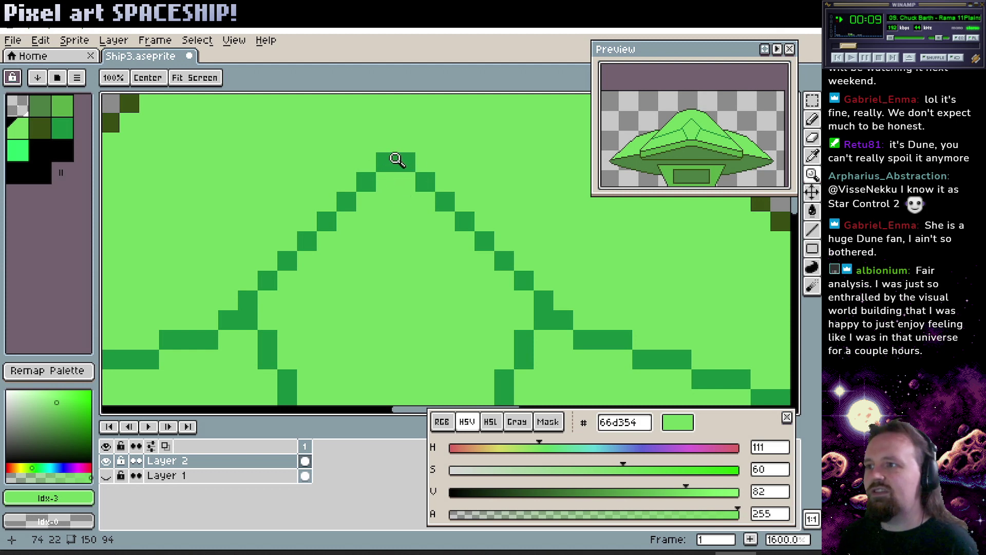
pyautogui.scroll(-6, 407, 242)
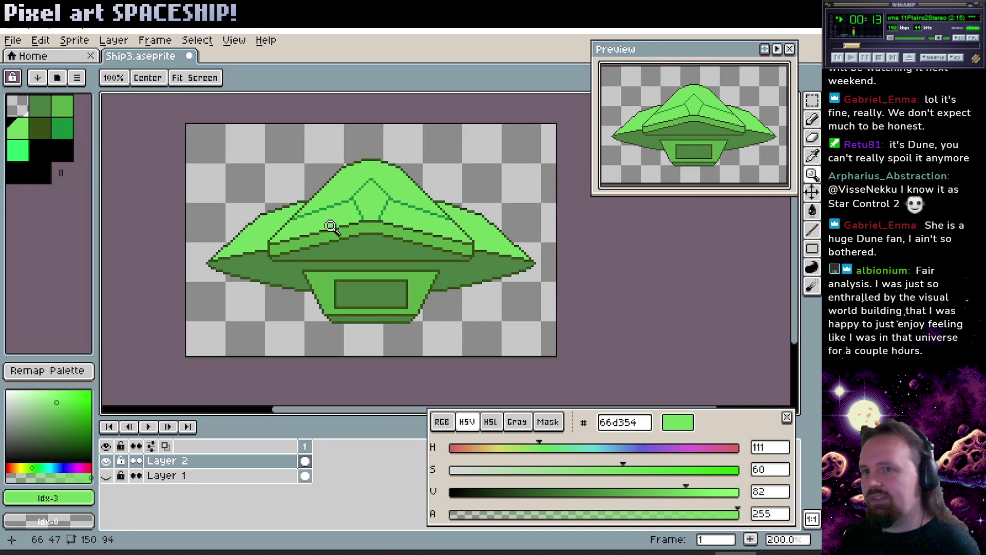
pyautogui.click(812, 105)
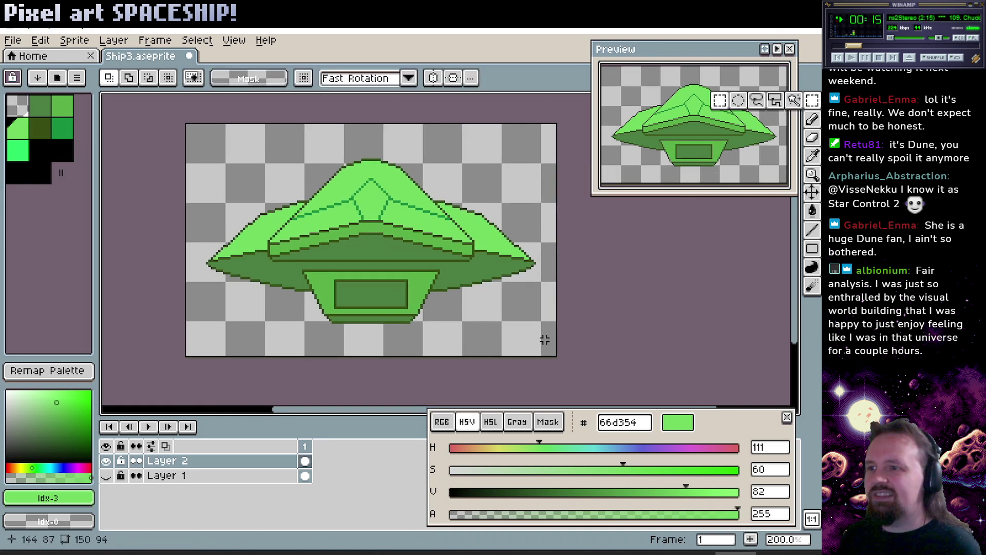
pyautogui.moveTo(558, 343); pyautogui.dragTo(369, 129)
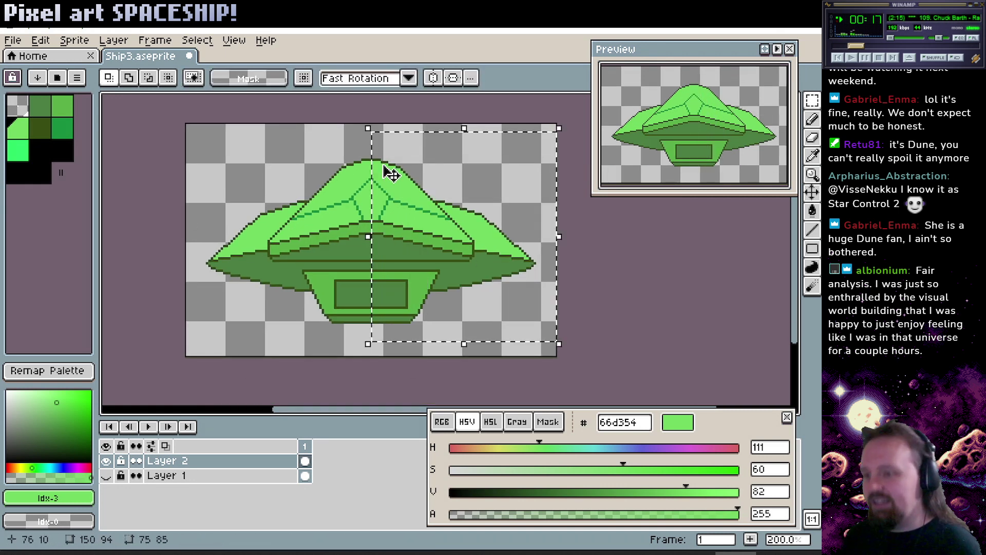
pyautogui.press('Left')
pyautogui.press('Left')
pyautogui.press('Left')
pyautogui.hotkey('ctrl', 'd')
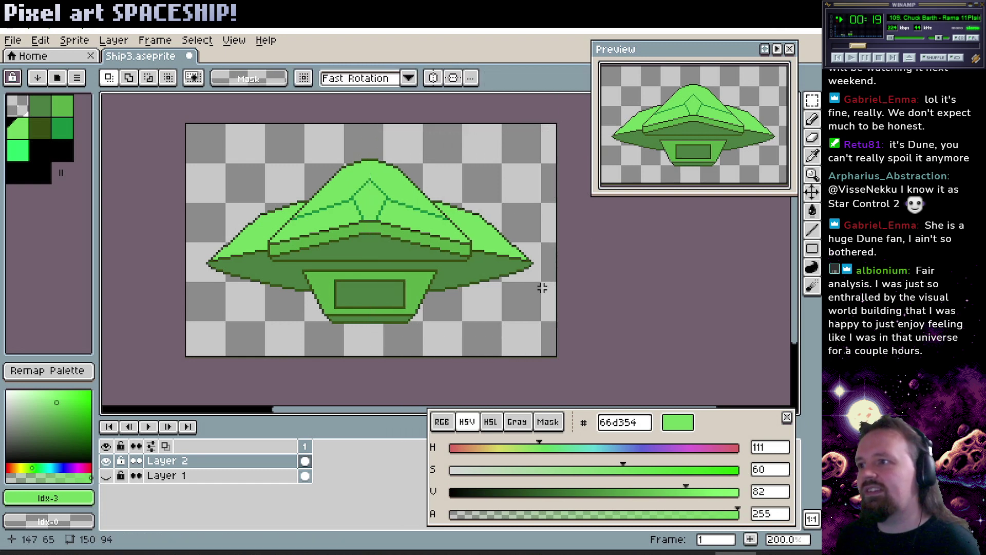
# Redraw the vertical centre panel line in the sampled #118433, from the diamond's apex up to the hull's top outline.
pyautogui.press('z')
pyautogui.click(363, 192)
pyautogui.click(392, 198)
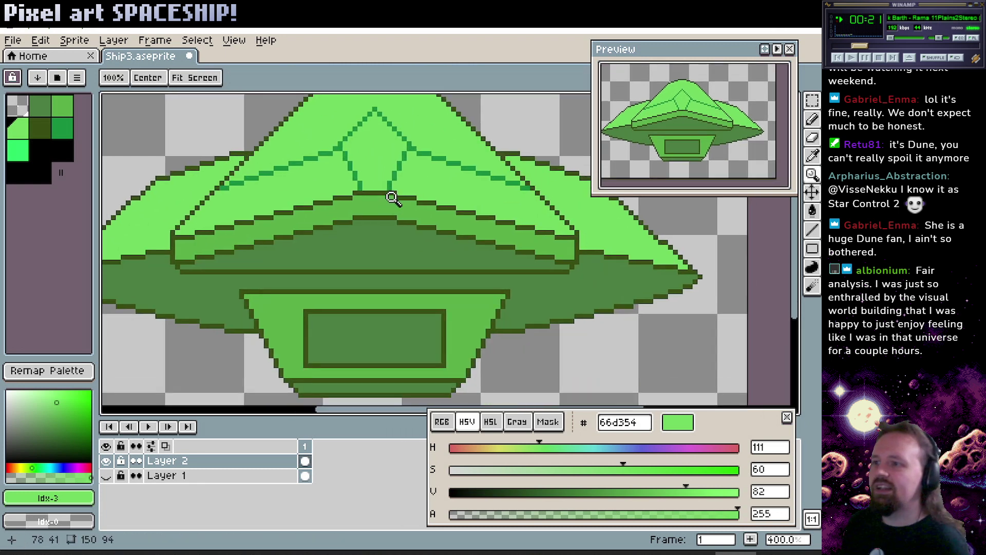
pyautogui.click(392, 197)
pyautogui.click(424, 187)
pyautogui.click(445, 181)
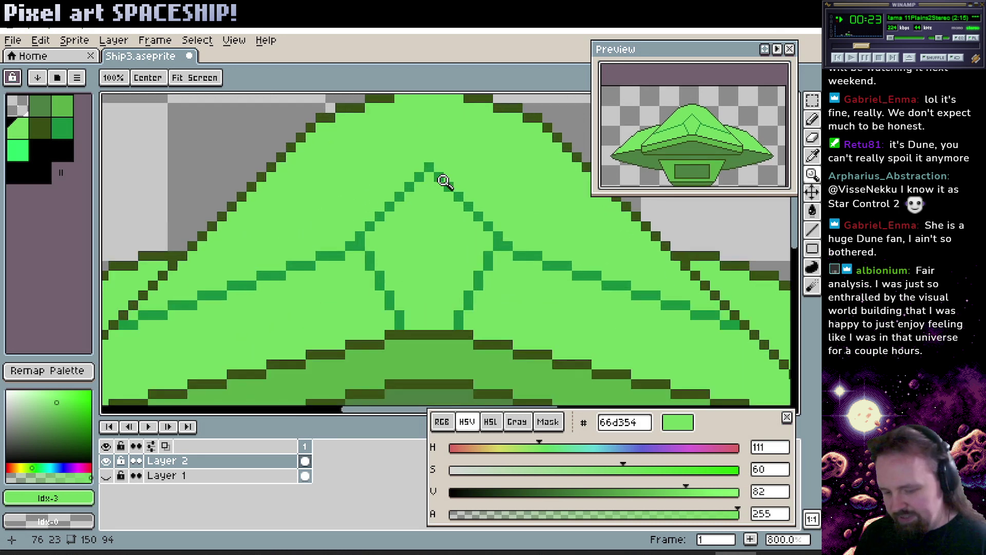
pyautogui.press('l')
pyautogui.keyDown('alt'); pyautogui.click(430, 165); pyautogui.keyUp('alt')
pyautogui.moveTo(430, 167)
pyautogui.mouseDown()
pyautogui.moveTo(429, 95)
pyautogui.moveTo(430, 146)
pyautogui.mouseUp()
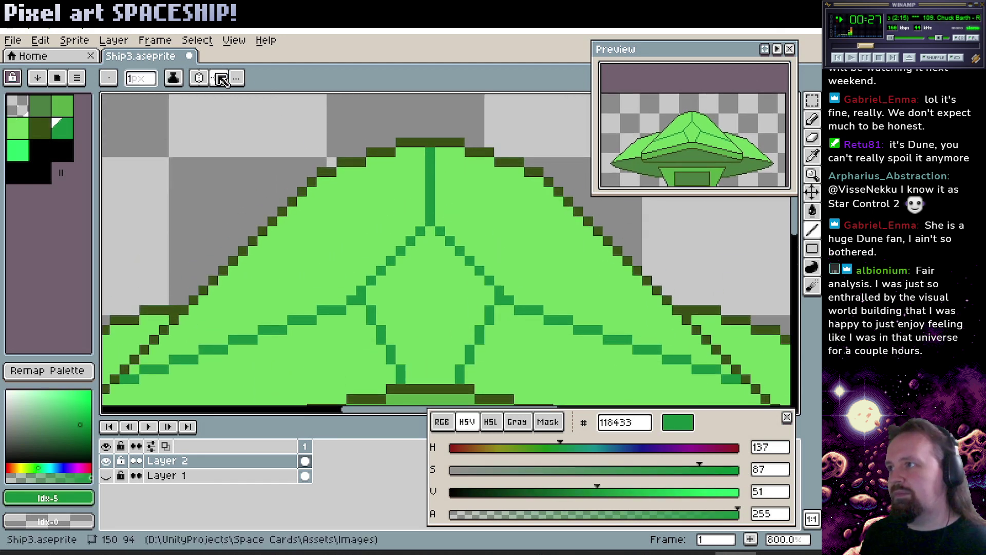
# Check the ship's centring against the vertical symmetry axis, leaving symmetry mode off.
pyautogui.click(199, 78)
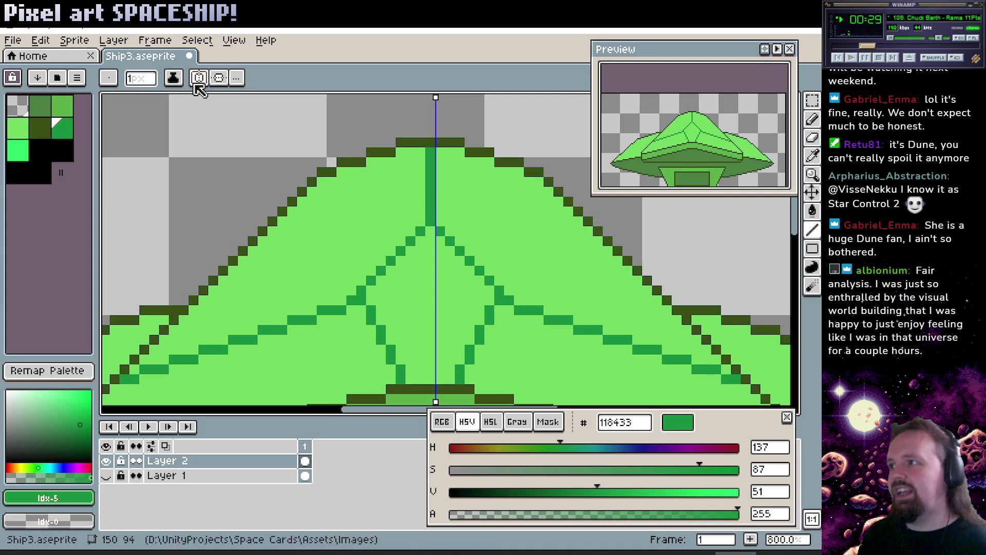
pyautogui.click(200, 84)
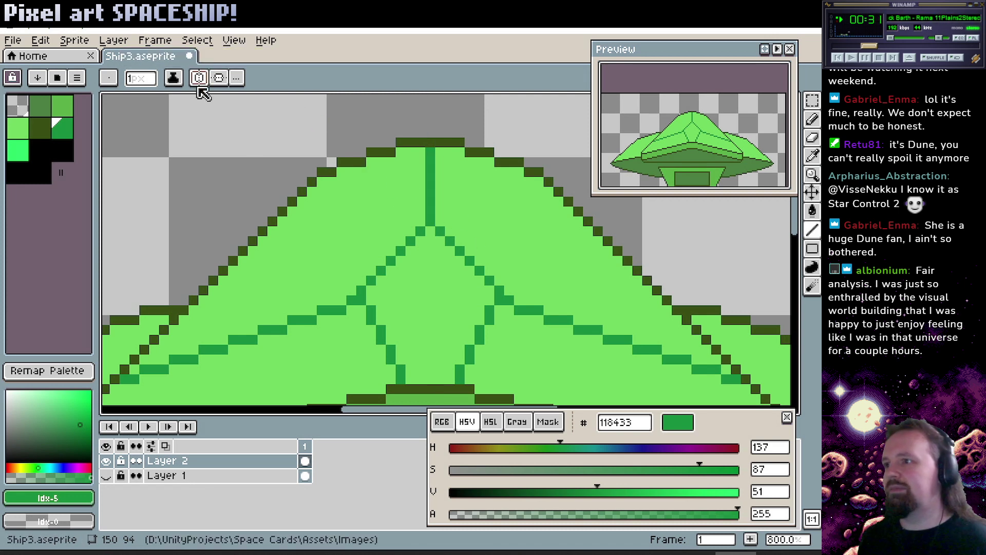
pyautogui.scroll(-5, 441, 226)
pyautogui.press('z')
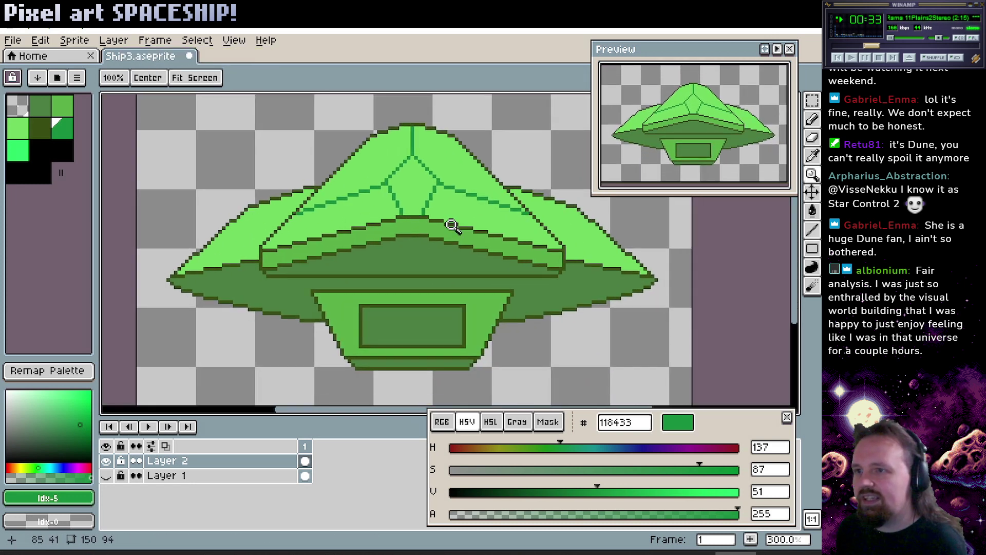
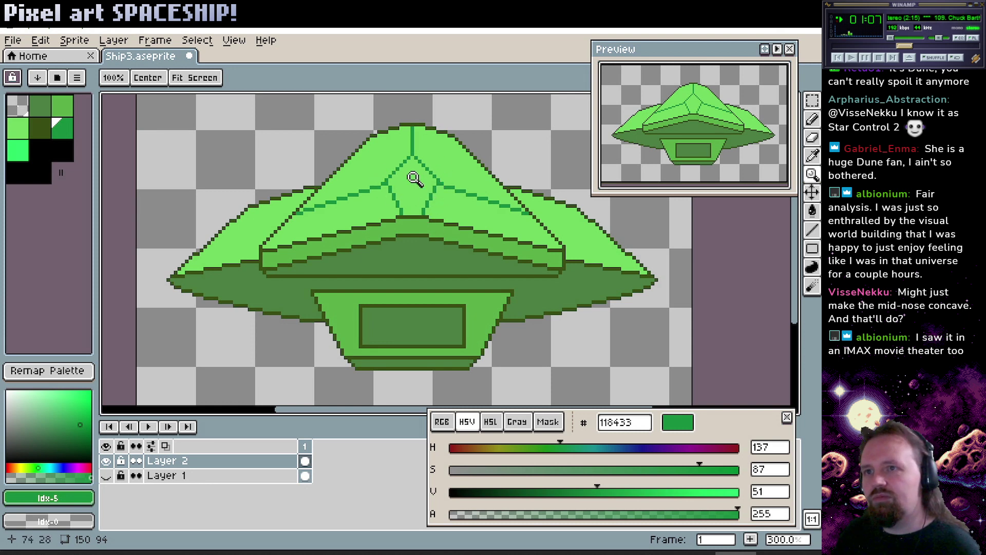
pyautogui.moveTo(440, 206)
pyautogui.mouseDown()
pyautogui.moveTo(497, 230)
pyautogui.moveTo(439, 220)
pyautogui.mouseUp()
pyautogui.press('b')
pyautogui.press('z')
pyautogui.scroll(2, 469, 214)
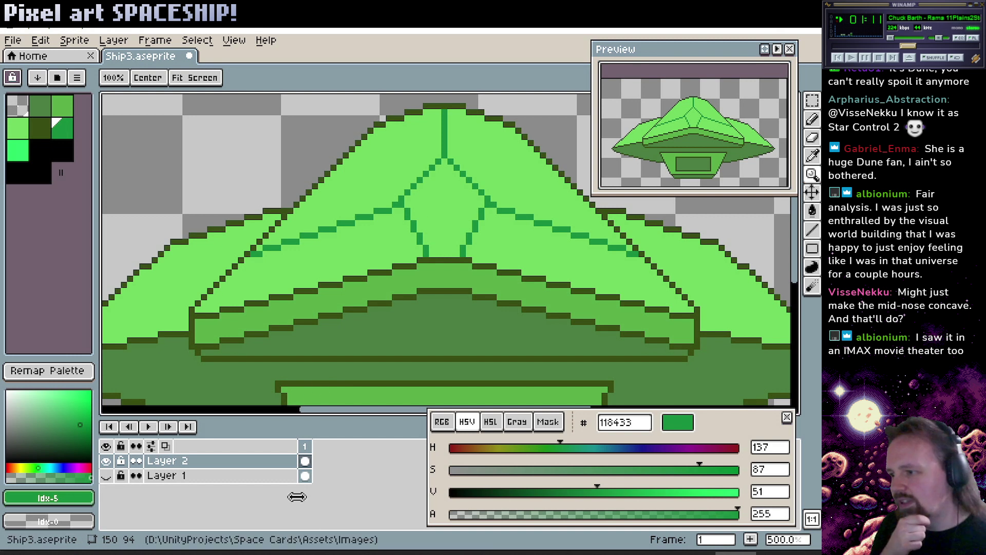
pyautogui.scroll(-2, 439, 221)
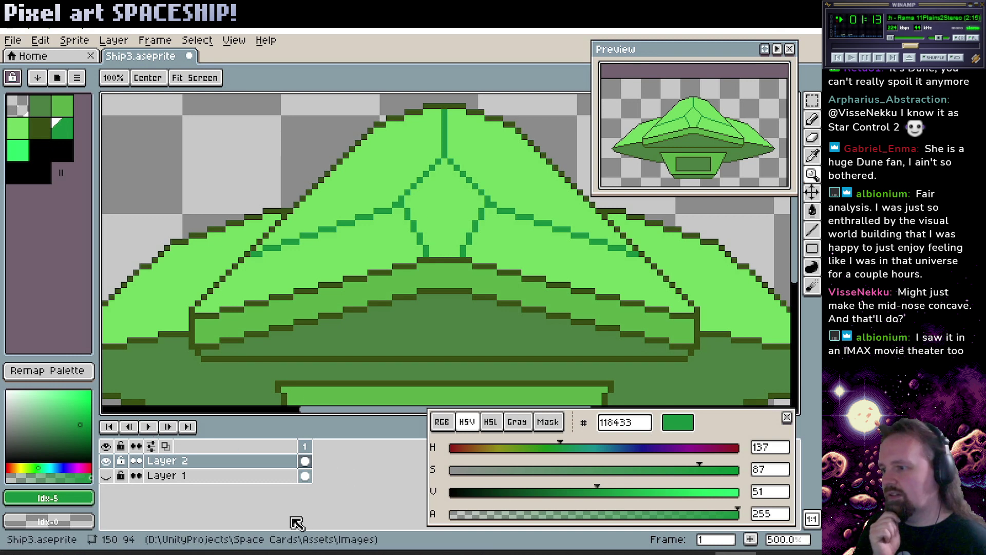
# Switch to the browser, examine the panel details and shading on the Federation Cruiser reference image, and return to Aseprite.
pyautogui.click(291, 552)
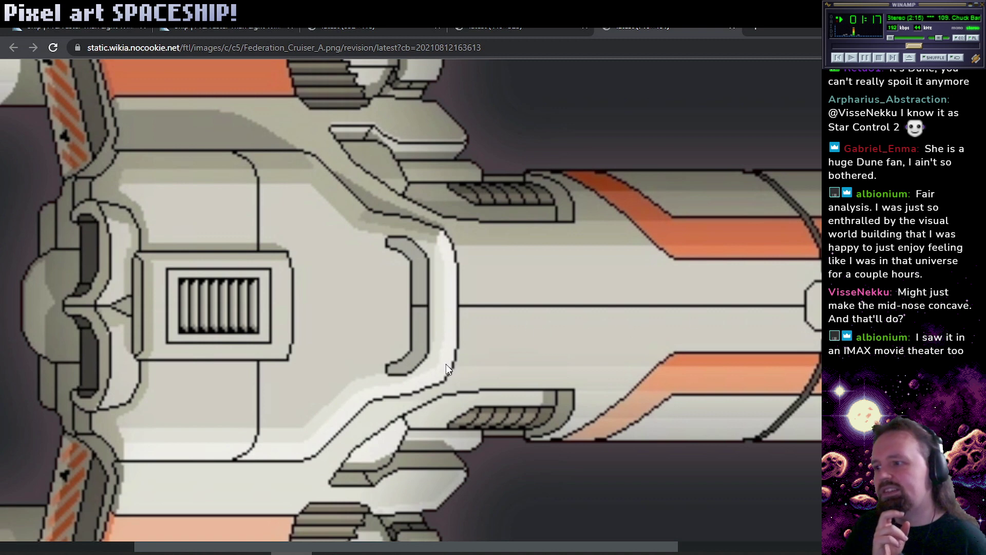
pyautogui.middleClick(497, 379)
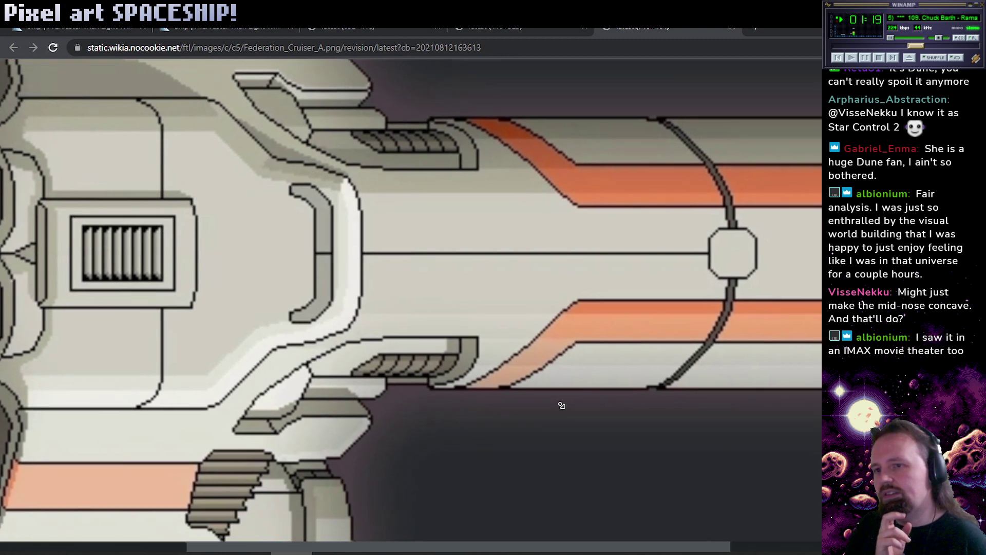
pyautogui.middleClick(576, 382)
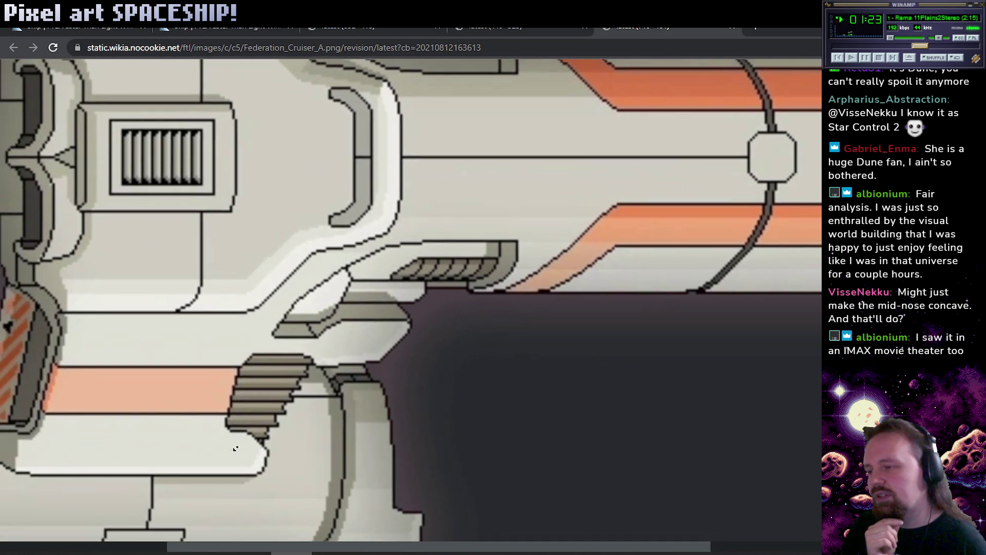
pyautogui.middleClick(318, 393)
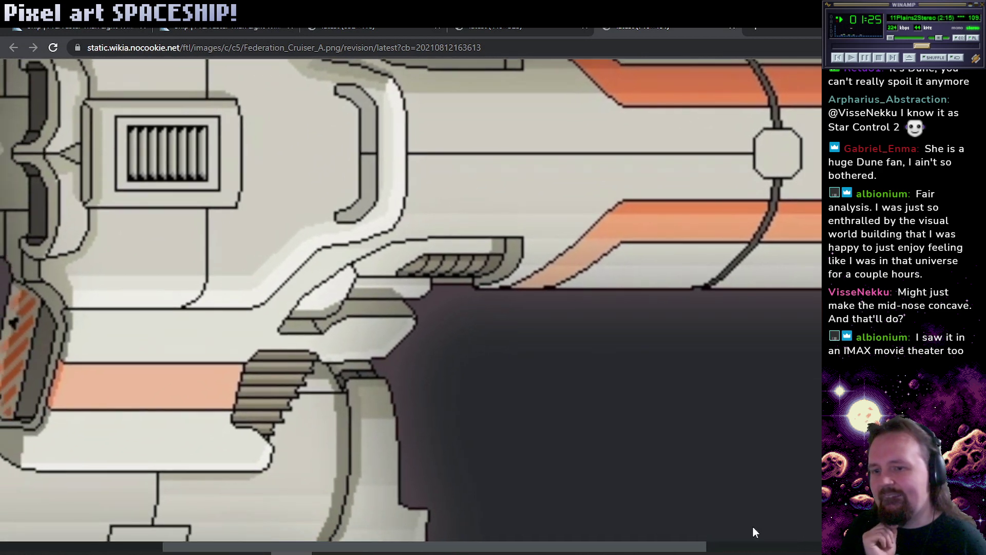
pyautogui.hotkey('alt', 'Tab')
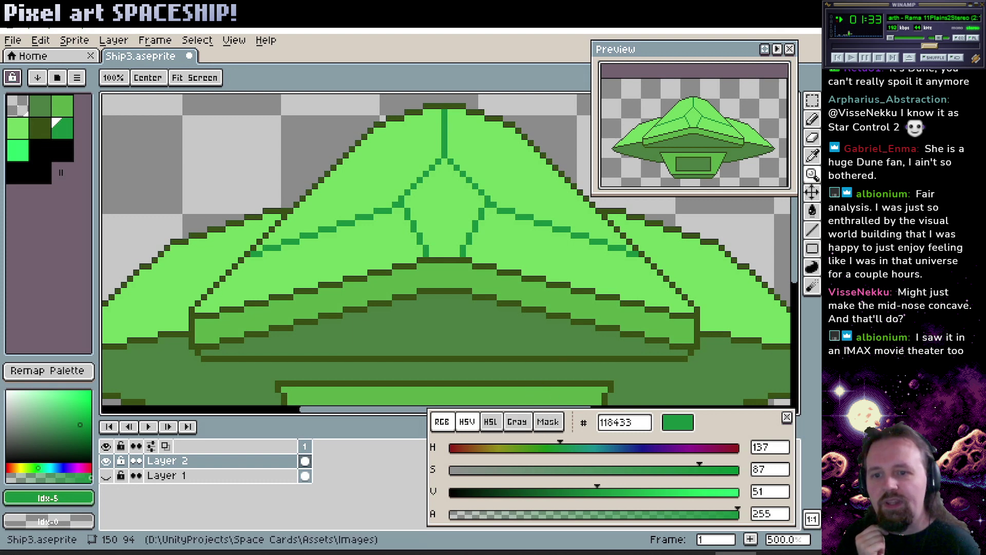
# Outline a slanted panel along the outer edge of the left wing in #118433 and fill it with the same colour.
pyautogui.moveTo(440, 229)
pyautogui.mouseDown()
pyautogui.moveTo(442, 259)
pyautogui.moveTo(418, 265)
pyautogui.mouseUp()
pyautogui.press('b')
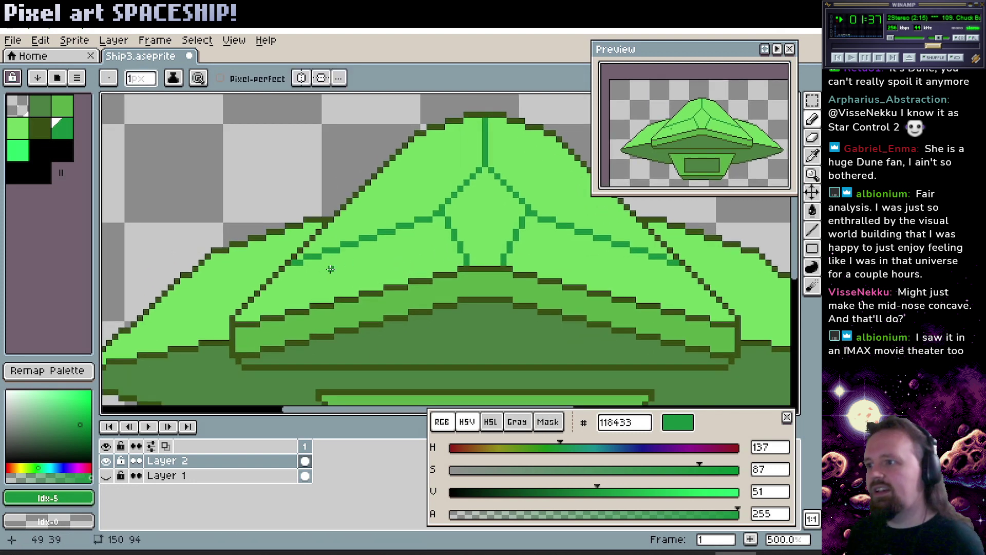
pyautogui.moveTo(331, 270)
pyautogui.mouseDown()
pyautogui.moveTo(337, 277)
pyautogui.moveTo(326, 273)
pyautogui.moveTo(347, 261)
pyautogui.mouseUp()
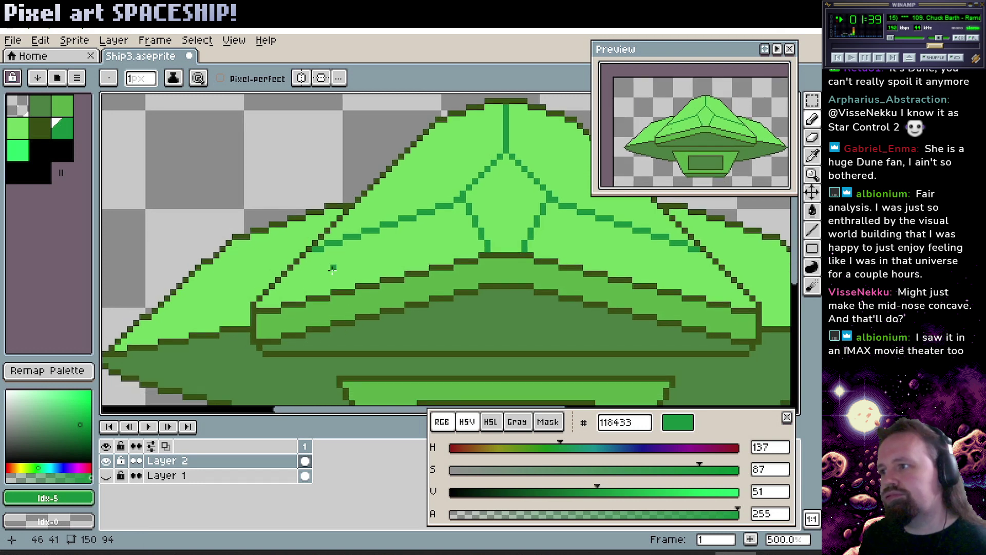
pyautogui.moveTo(282, 286)
pyautogui.mouseDown()
pyautogui.moveTo(327, 250)
pyautogui.moveTo(308, 251)
pyautogui.moveTo(375, 232)
pyautogui.moveTo(362, 201)
pyautogui.moveTo(419, 188)
pyautogui.mouseUp()
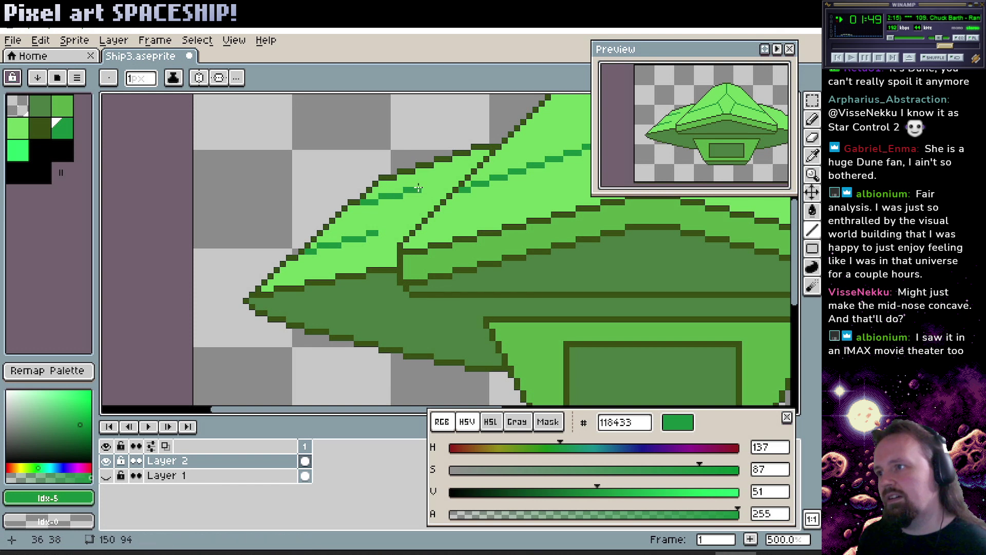
pyautogui.moveTo(380, 238); pyautogui.dragTo(430, 193)
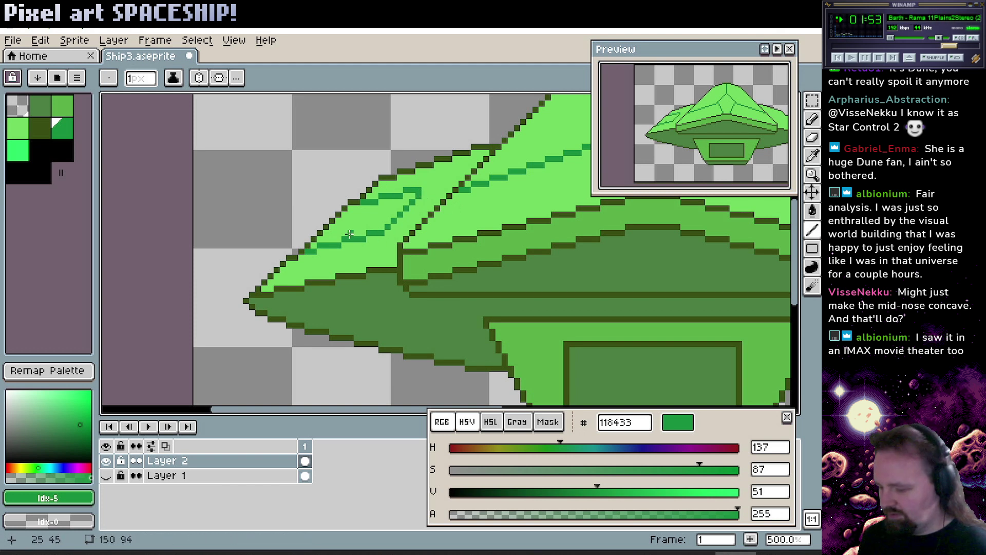
pyautogui.press('g')
pyautogui.click(321, 242)
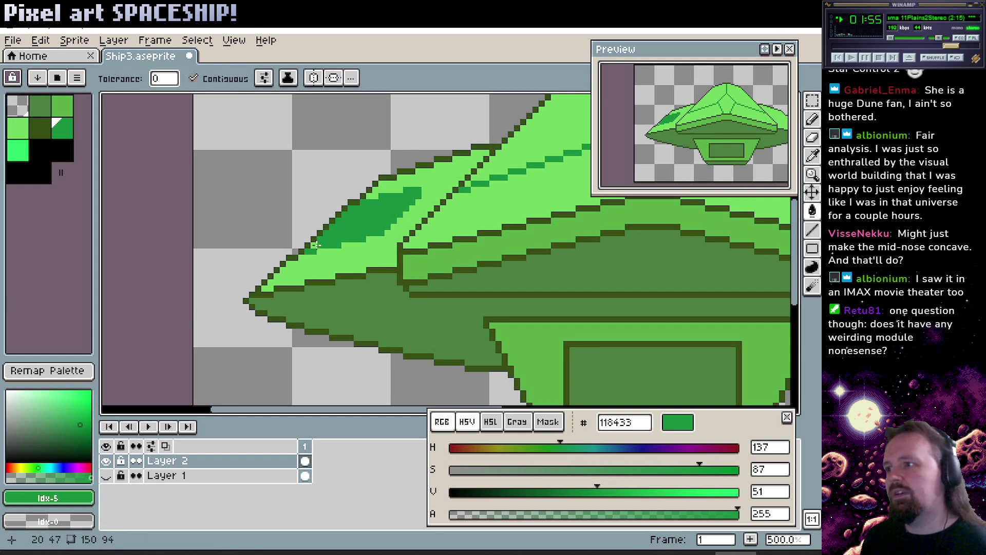
# Draw stepped vent lines across the left wing's dark green panel with the 1 px pencil in the outline colour #2d420d.
pyautogui.moveTo(575, 211); pyautogui.dragTo(352, 224)
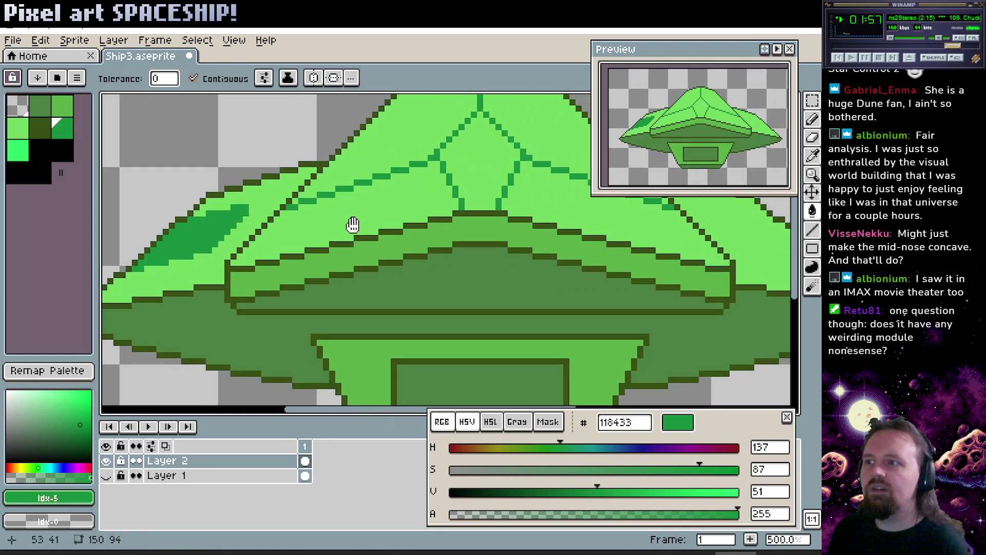
pyautogui.moveTo(151, 228); pyautogui.dragTo(385, 255)
pyautogui.press('z')
pyautogui.click(435, 233)
pyautogui.click(427, 232)
pyautogui.click(41, 129)
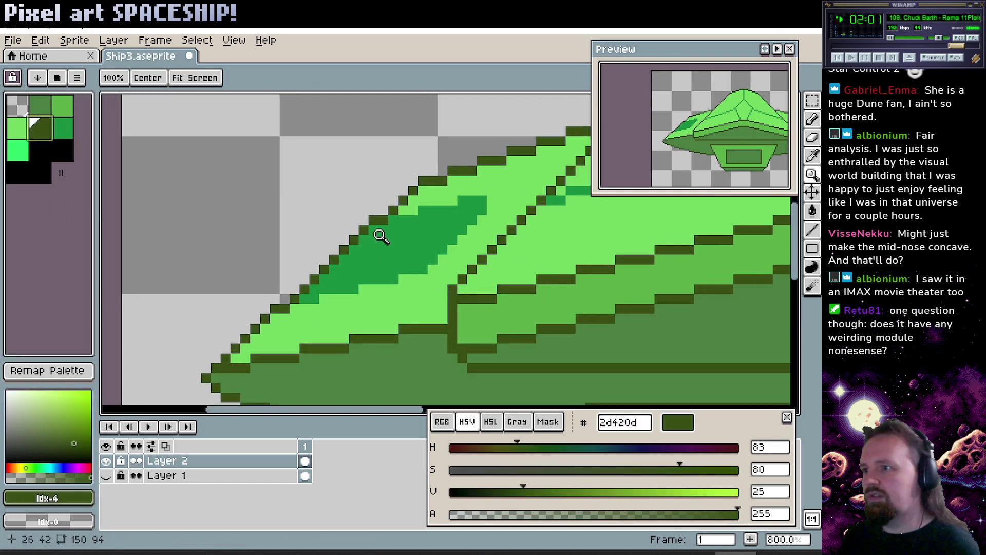
pyautogui.press('b')
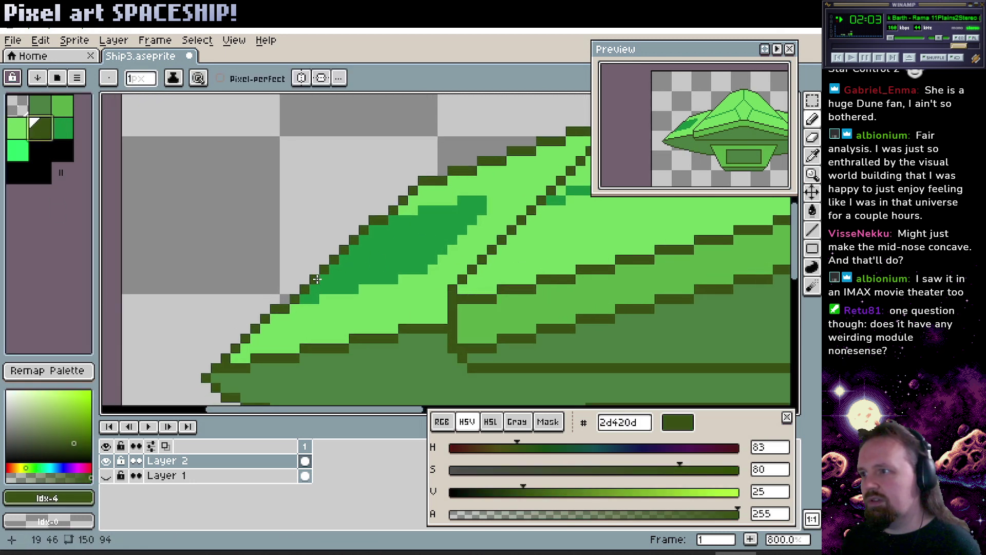
pyautogui.moveTo(316, 279)
pyautogui.mouseDown()
pyautogui.moveTo(415, 260)
pyautogui.moveTo(350, 250)
pyautogui.moveTo(420, 239)
pyautogui.mouseUp()
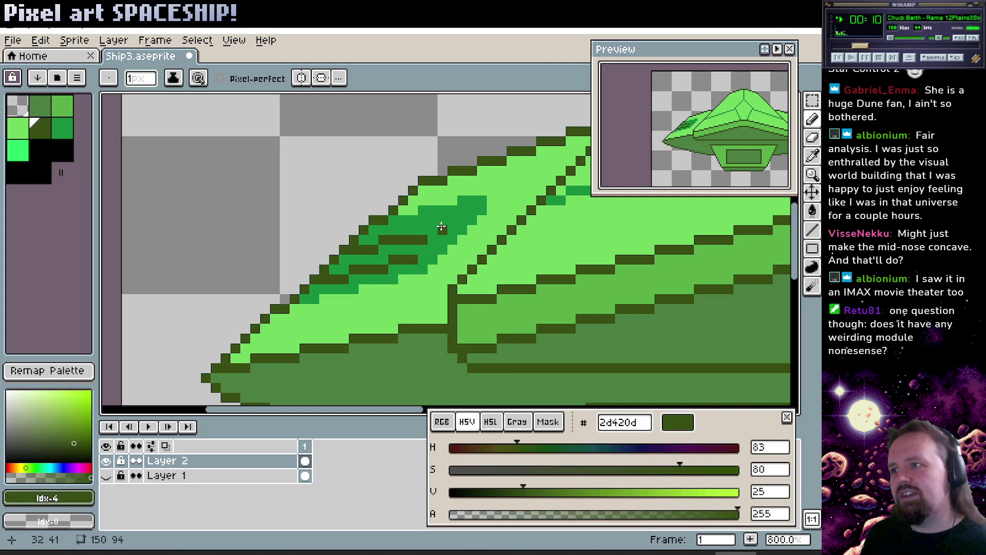
# Extend the upper vent line on the left wing's dark panel in #2d420d and trim its overlapping pixels with #118433.
pyautogui.moveTo(422, 229); pyautogui.dragTo(434, 230)
pyautogui.keyDown('alt'); pyautogui.click(424, 242); pyautogui.keyUp('alt')
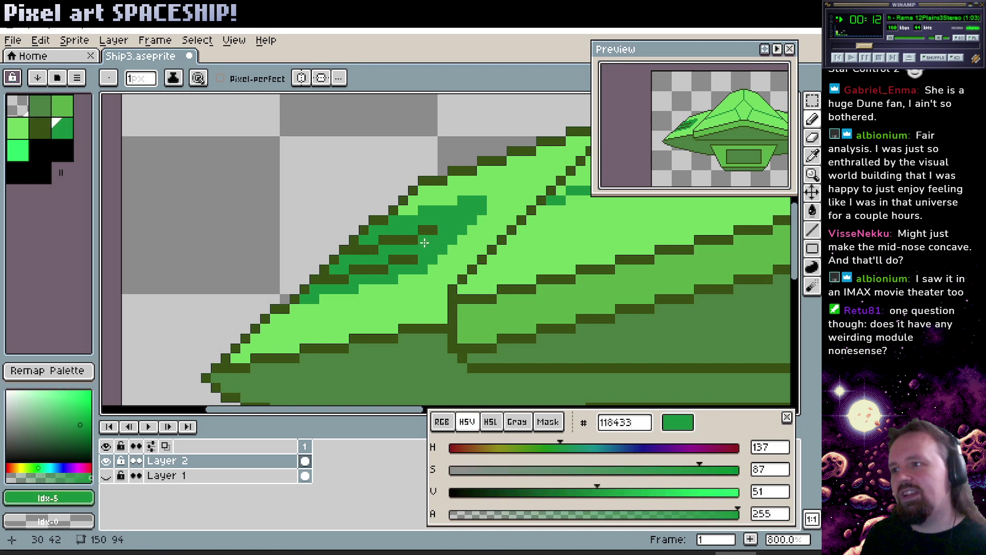
pyautogui.keyDown('alt'); pyautogui.click(426, 226); pyautogui.keyUp('alt')
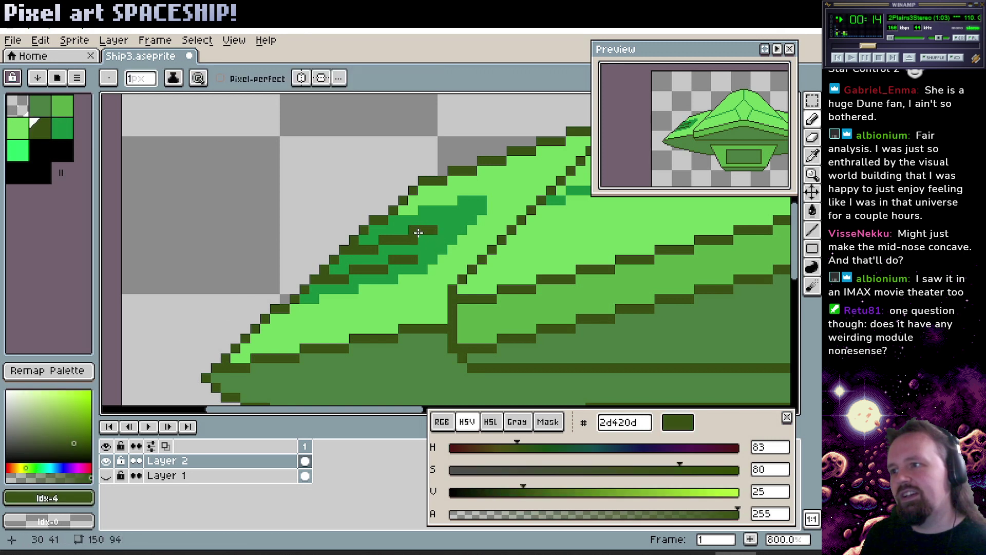
pyautogui.keyDown('alt'); pyautogui.click(424, 241); pyautogui.keyUp('alt')
pyautogui.moveTo(429, 237)
pyautogui.mouseDown()
pyautogui.moveTo(399, 252)
pyautogui.moveTo(382, 249)
pyautogui.moveTo(431, 268)
pyautogui.mouseUp()
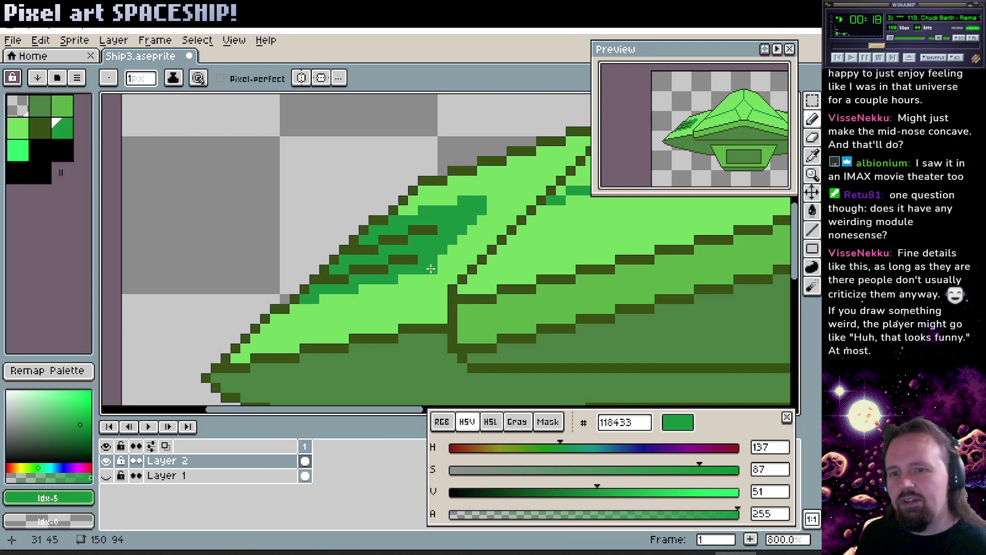
pyautogui.rightClick(429, 267)
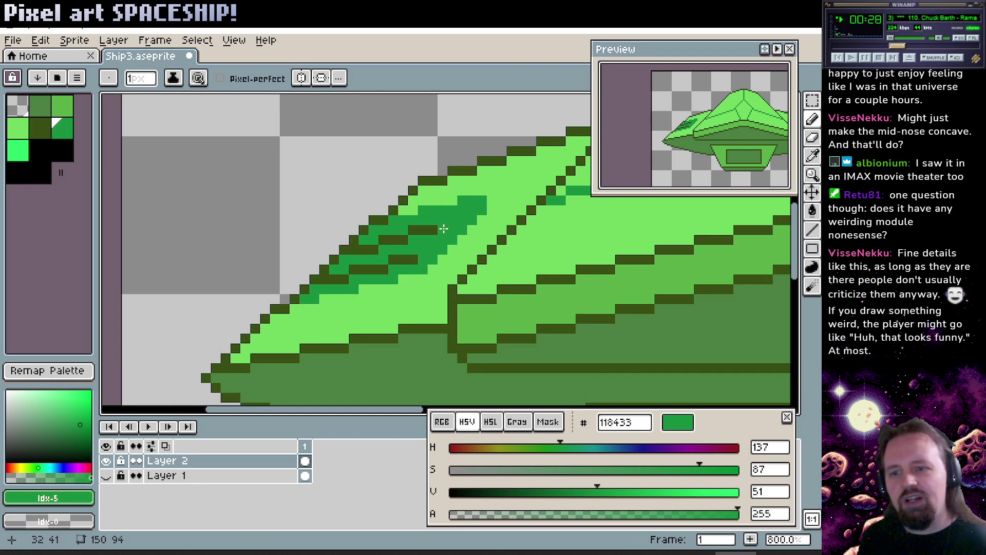
pyautogui.hscroll(3, 427, 240)
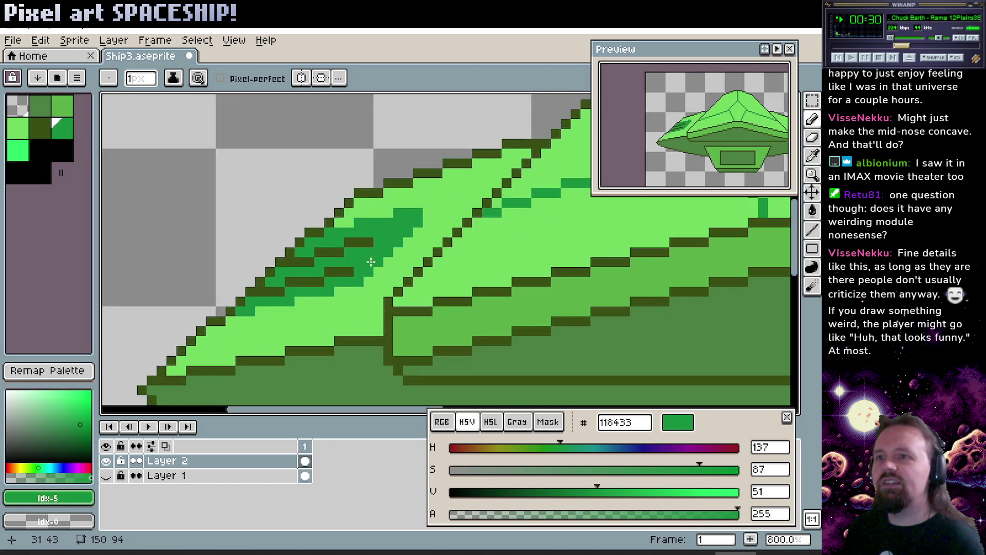
# Join the inner ends of the left wing's vent lines with #2d420d pixels and clear the excess pixel with #118433.
pyautogui.keyDown('alt'); pyautogui.click(369, 244); pyautogui.keyUp('alt')
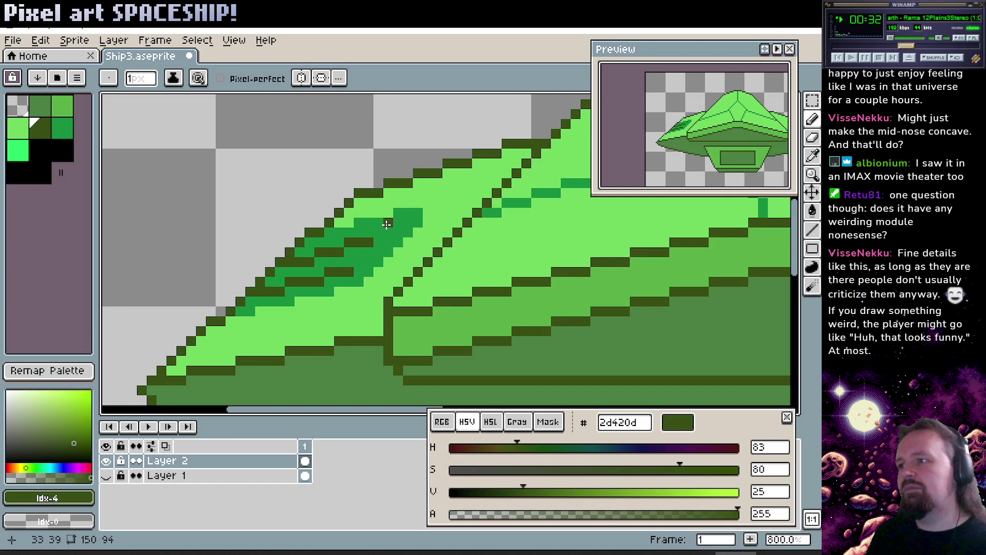
pyautogui.click(371, 249)
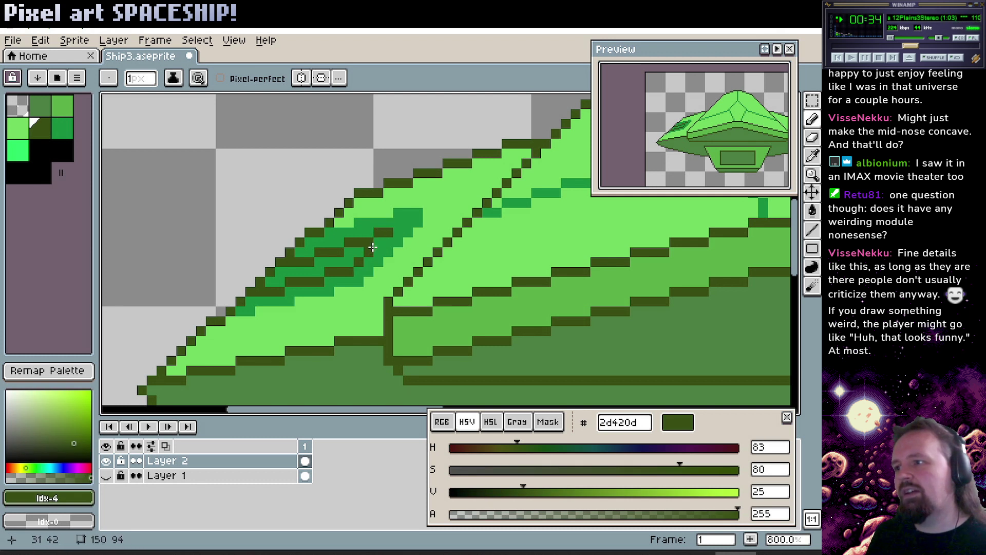
pyautogui.click(378, 240)
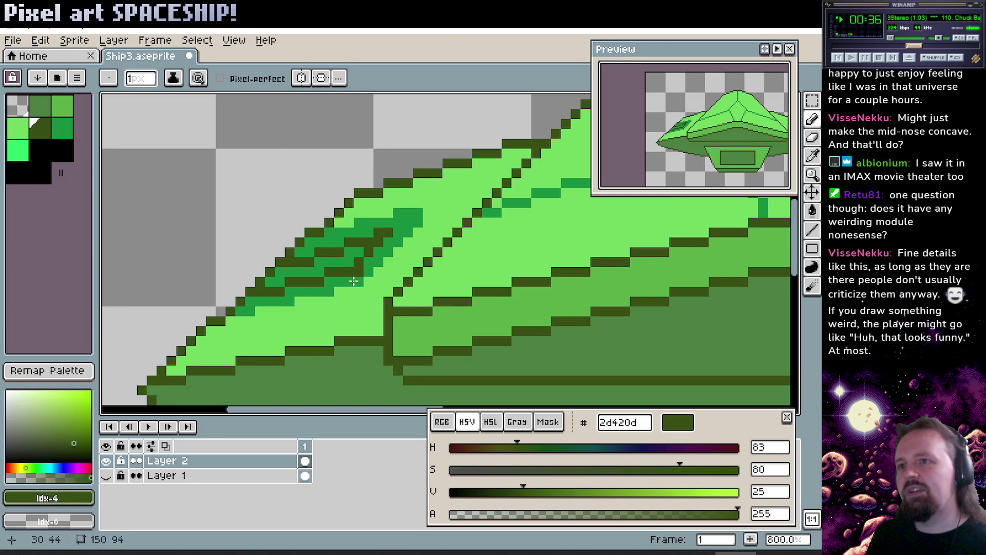
pyautogui.keyDown('alt'); pyautogui.click(385, 237); pyautogui.keyUp('alt')
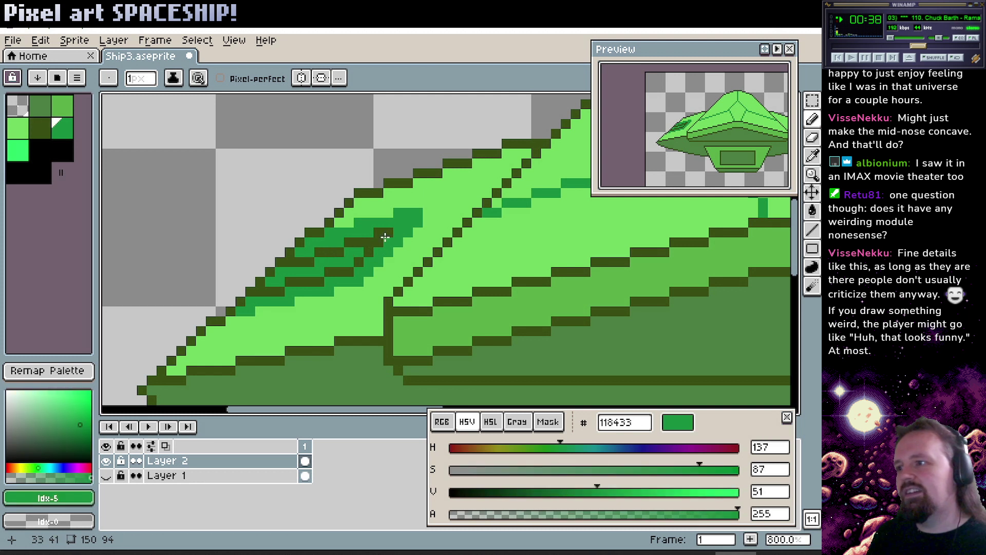
pyautogui.click(379, 233)
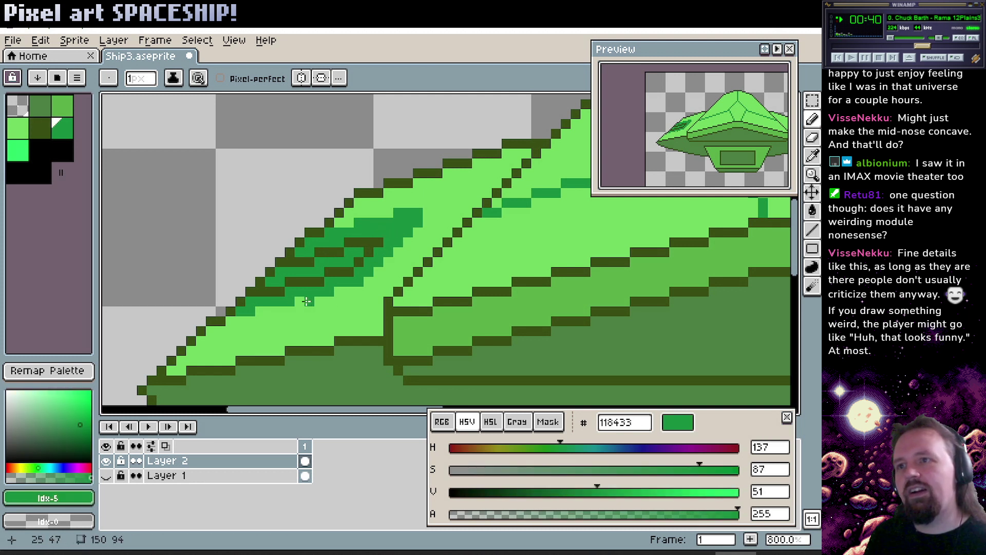
# Cut a notch into the left wing's outer edge beside the dark panel and redraw its outline in #2d420d.
pyautogui.moveTo(274, 253)
pyautogui.mouseDown()
pyautogui.moveTo(302, 258)
pyautogui.moveTo(290, 287)
pyautogui.mouseUp()
pyautogui.keyDown('alt'); pyautogui.click(296, 277); pyautogui.keyUp('alt')
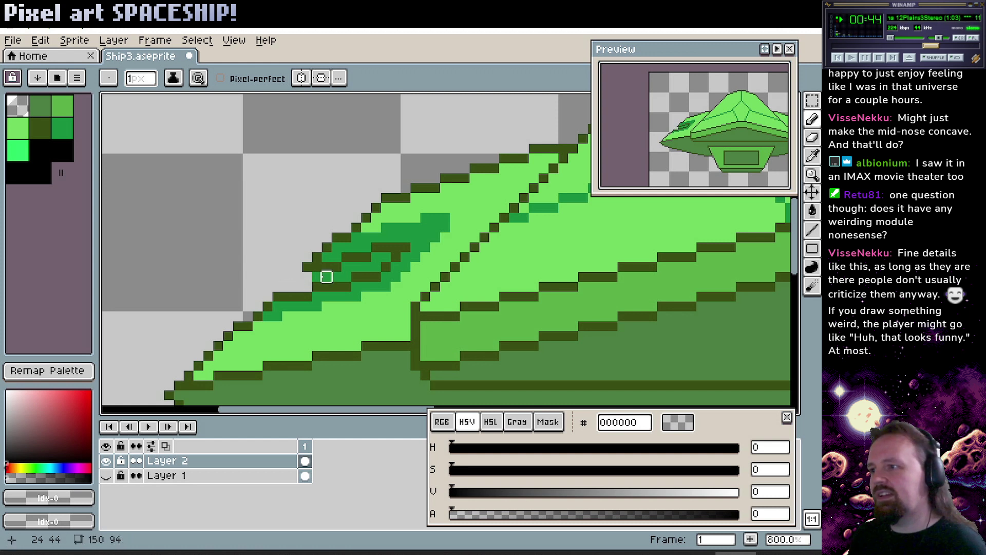
pyautogui.moveTo(298, 267); pyautogui.dragTo(312, 261)
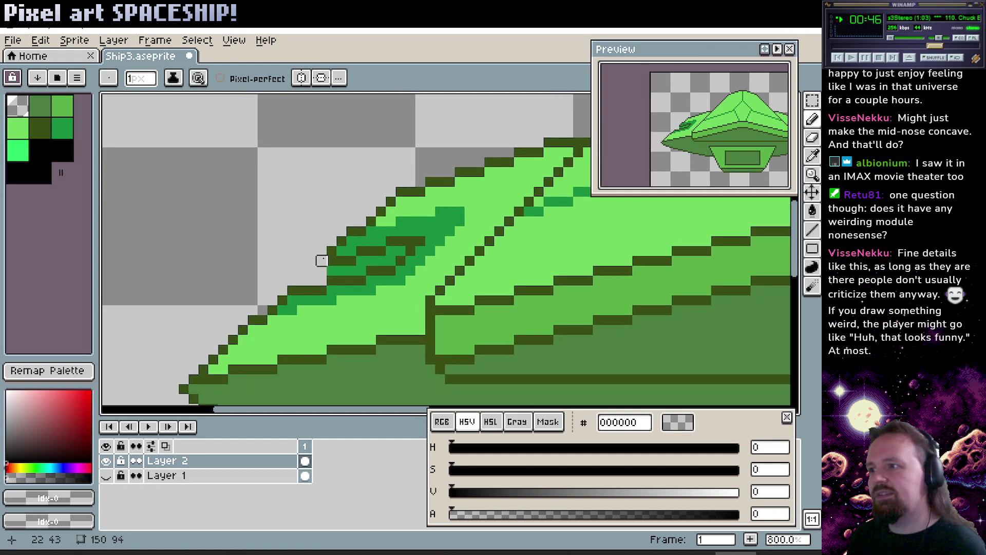
pyautogui.keyDown('alt'); pyautogui.click(341, 260); pyautogui.keyUp('alt')
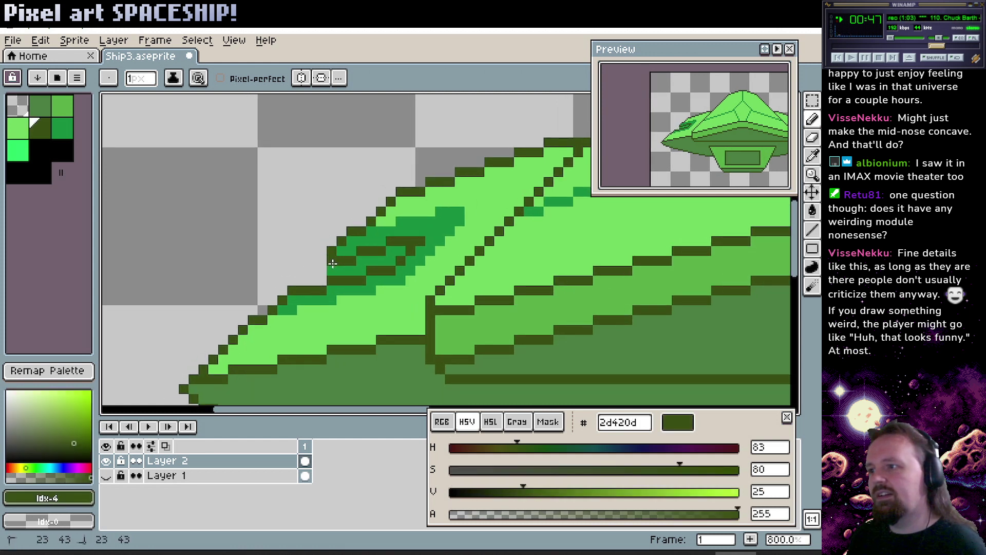
pyautogui.keyDown('alt'); pyautogui.click(269, 231); pyautogui.keyUp('alt')
# Paint over the vent lines inside the left wing's dark panel with #118433.
pyautogui.moveTo(351, 260)
pyautogui.mouseDown()
pyautogui.moveTo(341, 269)
pyautogui.moveTo(401, 239)
pyautogui.moveTo(369, 269)
pyautogui.mouseUp()
pyautogui.keyDown('alt'); pyautogui.click(361, 251); pyautogui.keyUp('alt')
pyautogui.click(352, 241)
pyautogui.keyDown('alt'); pyautogui.click(356, 240); pyautogui.keyUp('alt')
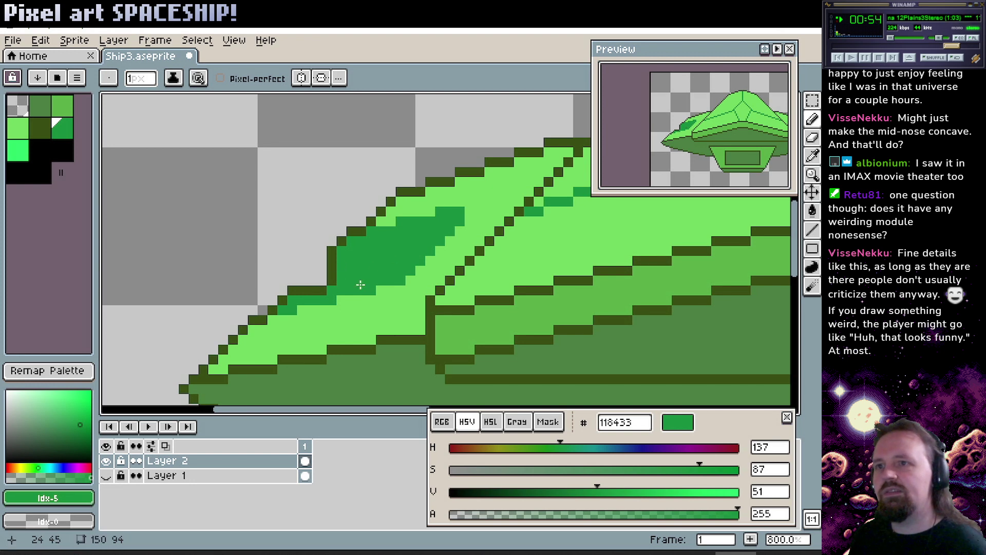
# Deepen the left wing's notch by erasing its outer pixels to transparent and redrawing a slanted outline in #2d420d.
pyautogui.hscroll(10, 366, 273)
pyautogui.hscroll(-10, 299, 260)
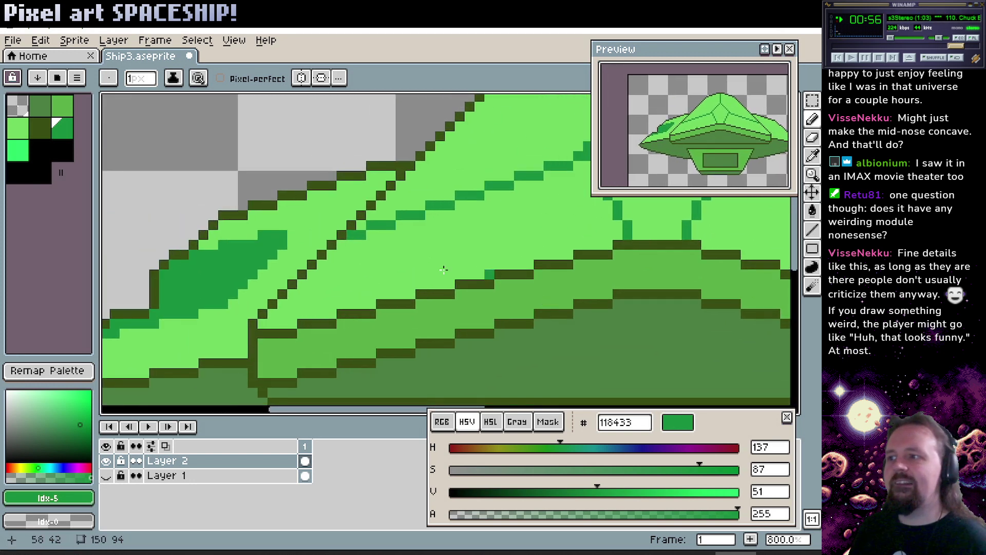
pyautogui.scroll(-5, 449, 264)
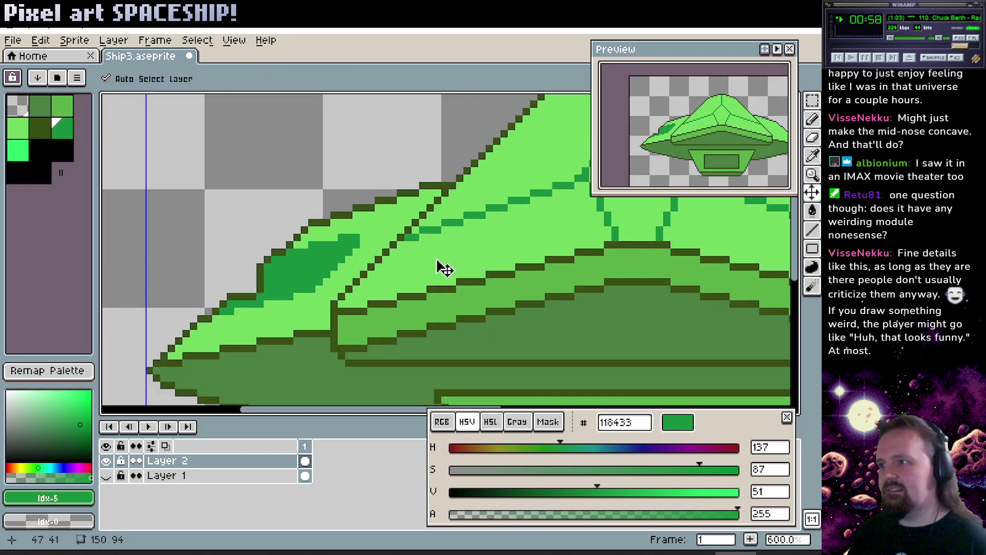
pyautogui.scroll(5, 312, 268)
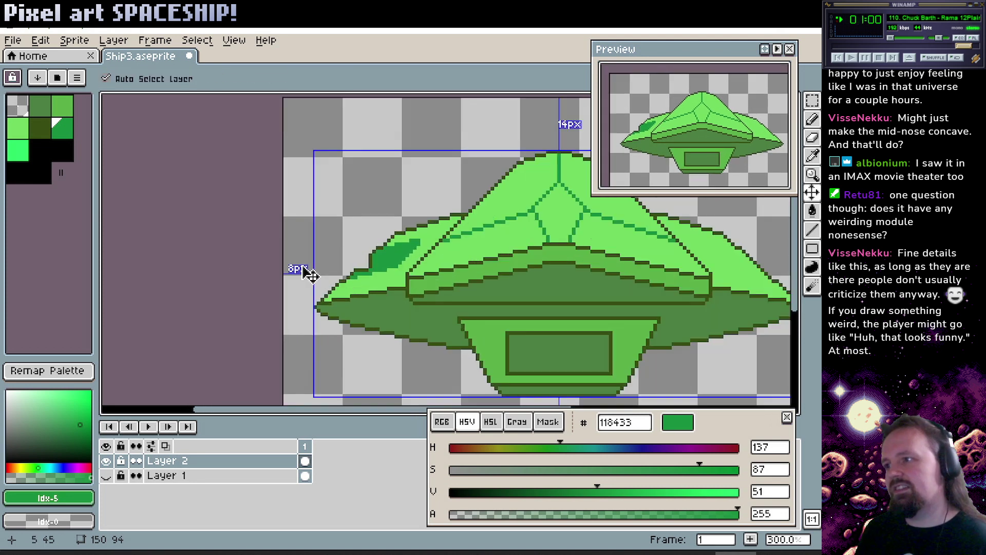
pyautogui.press('b')
pyautogui.keyDown('alt'); pyautogui.click(412, 238); pyautogui.keyUp('alt')
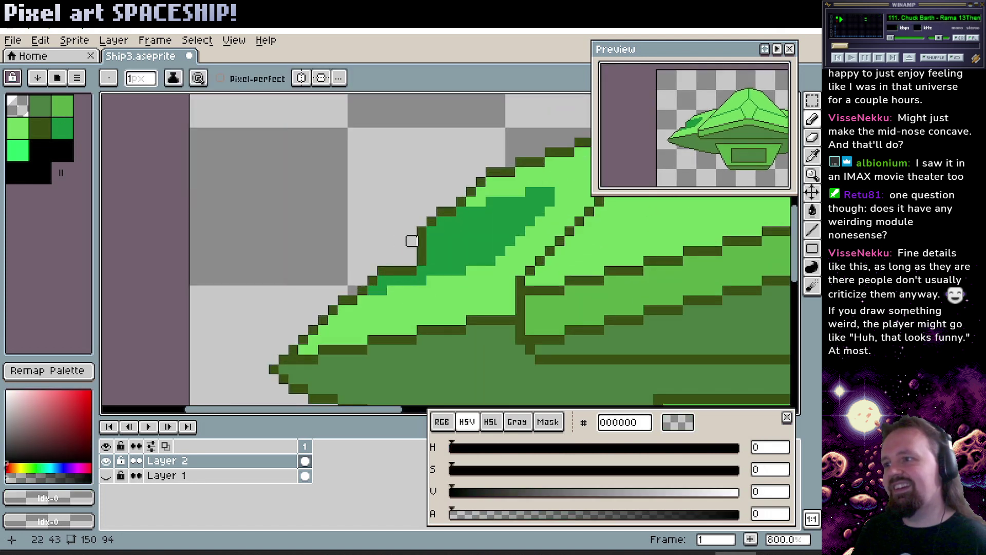
pyautogui.moveTo(412, 238)
pyautogui.mouseDown()
pyautogui.moveTo(441, 221)
pyautogui.moveTo(441, 211)
pyautogui.moveTo(421, 251)
pyautogui.moveTo(451, 211)
pyautogui.moveTo(446, 239)
pyautogui.mouseUp()
pyautogui.keyDown('alt'); pyautogui.click(451, 218); pyautogui.keyUp('alt')
pyautogui.click(437, 251)
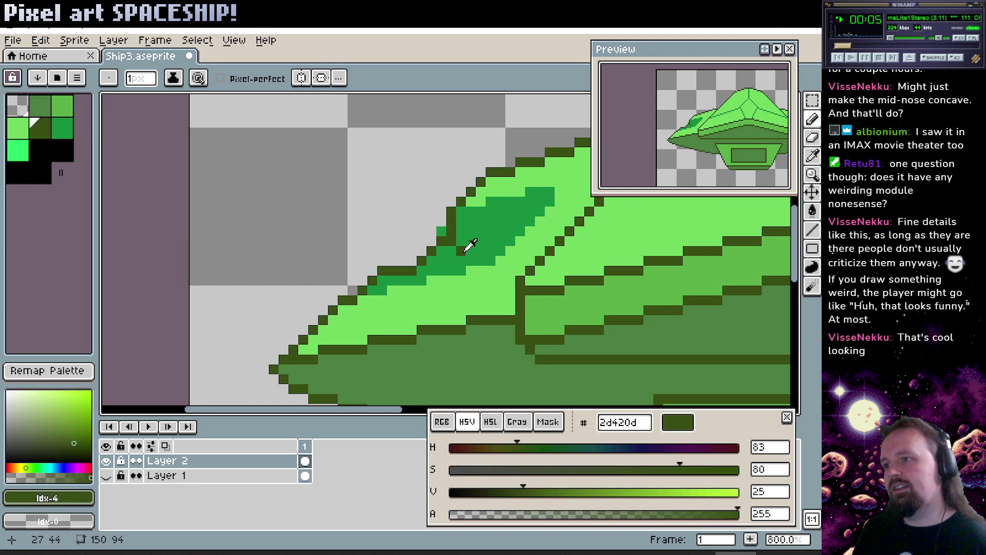
pyautogui.keyDown('alt'); pyautogui.click(466, 242); pyautogui.keyUp('alt')
pyautogui.click(427, 203)
pyautogui.keyDown('alt'); pyautogui.click(437, 226); pyautogui.keyUp('alt')
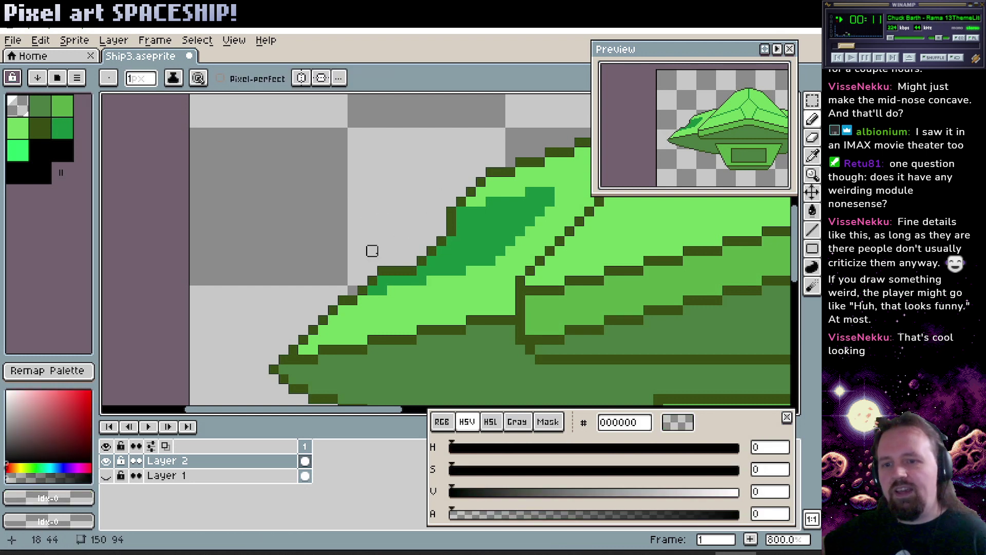
# Smooth the stepped lower edge of the left wing's dark panel using #118433 and the light hull green #66d354.
pyautogui.hscroll(3, 390, 220)
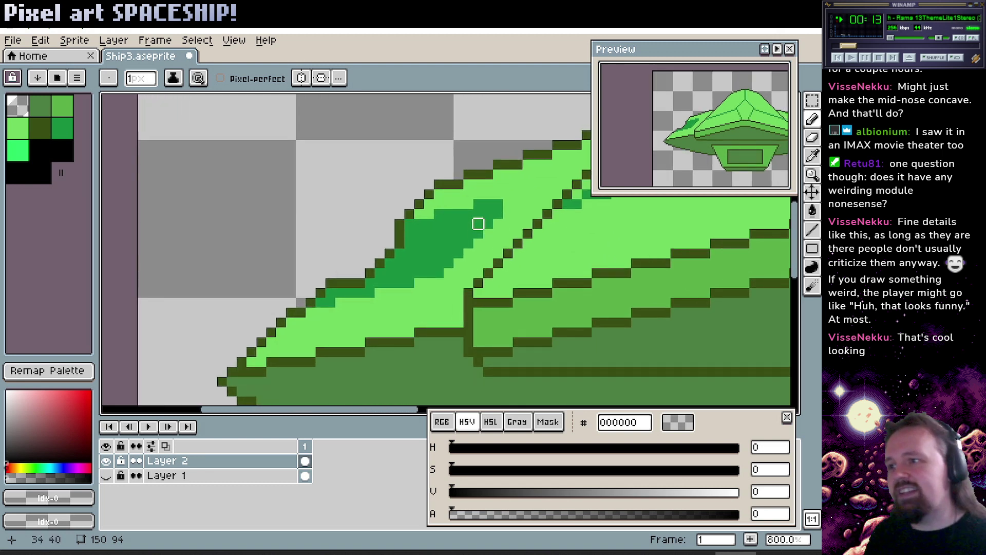
pyautogui.keyDown('alt'); pyautogui.click(349, 296); pyautogui.keyUp('alt')
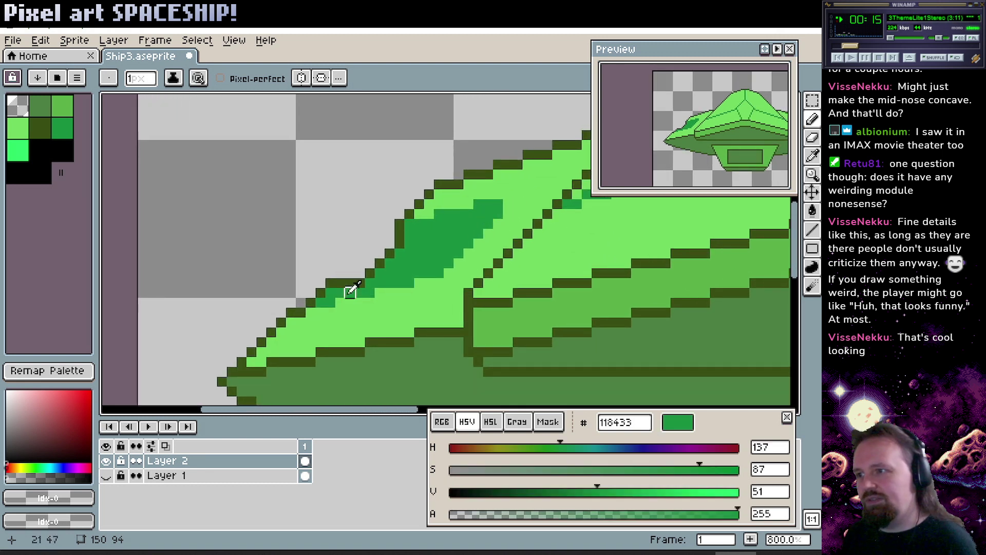
pyautogui.moveTo(402, 292); pyautogui.dragTo(377, 292)
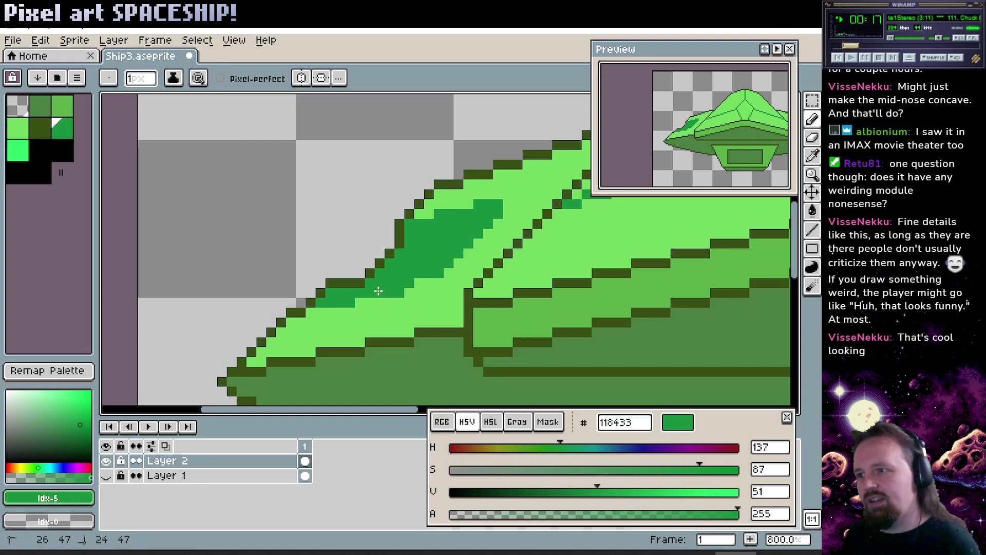
pyautogui.keyDown('alt'); pyautogui.click(404, 300); pyautogui.keyUp('alt')
pyautogui.click(403, 292)
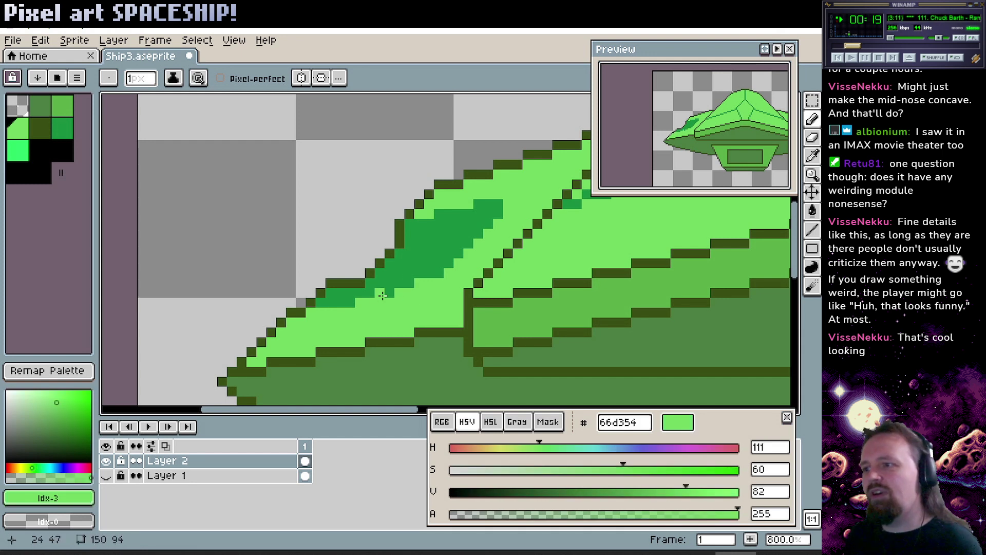
pyautogui.keyDown('alt'); pyautogui.click(412, 281); pyautogui.keyUp('alt')
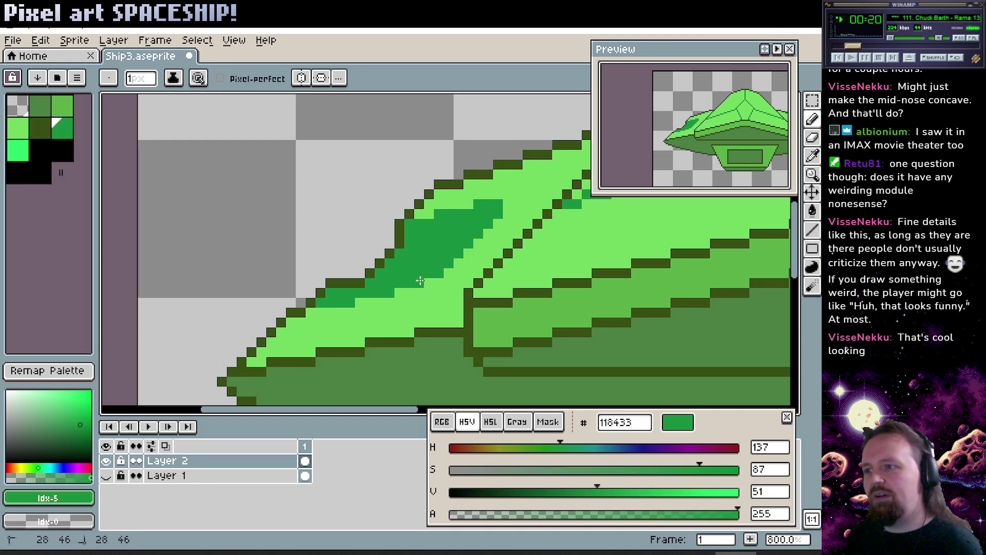
pyautogui.keyDown('alt'); pyautogui.click(493, 246); pyautogui.keyUp('alt')
pyautogui.click(483, 248)
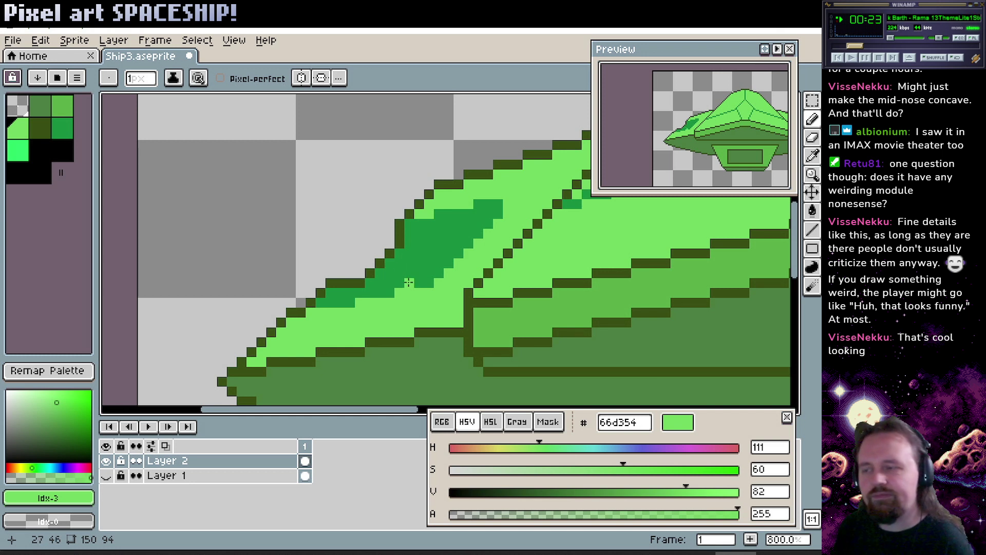
pyautogui.scroll(1, 376, 264)
pyautogui.hscroll(2, 376, 264)
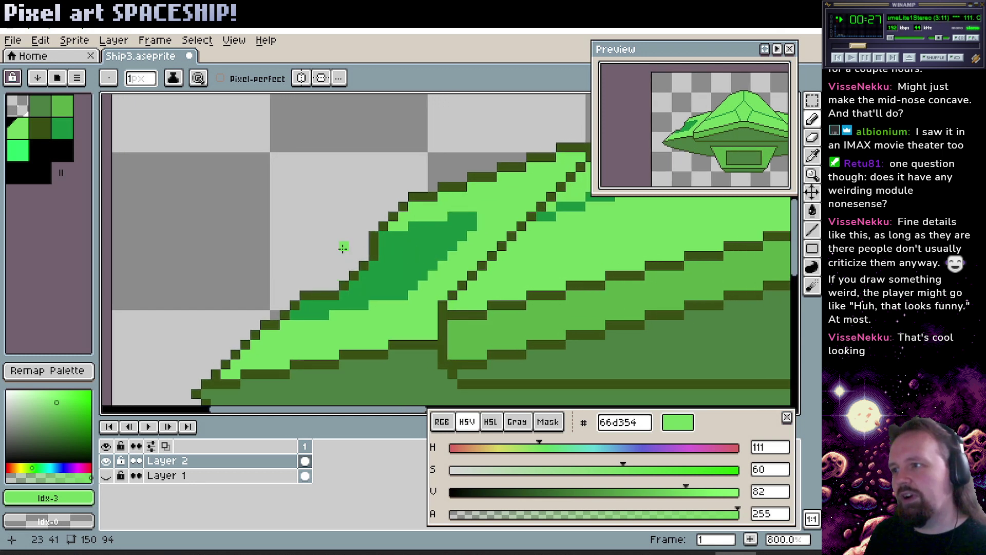
pyautogui.scroll(-1, 334, 293)
pyautogui.hscroll(-2, 332, 293)
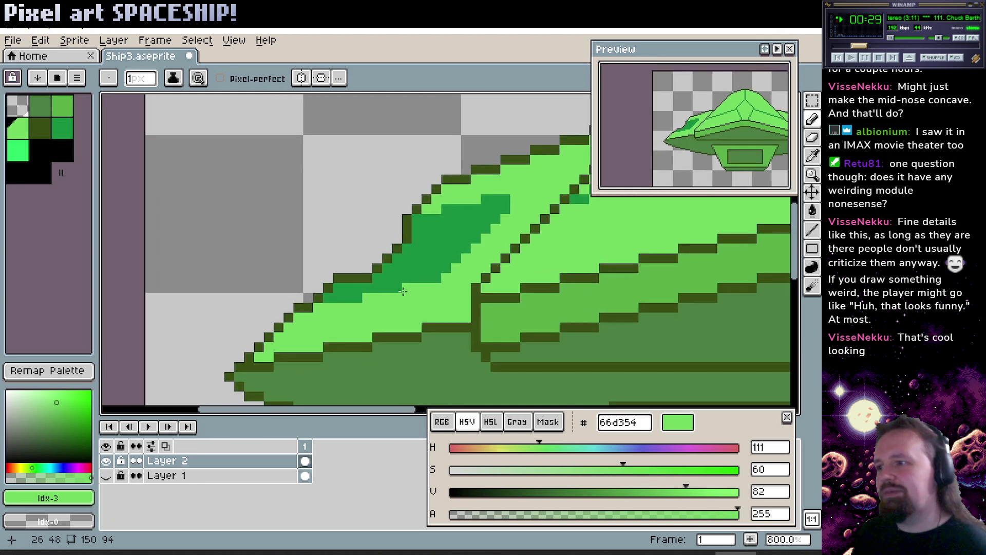
# Try filling the left wing's dark panel with the light green #66d354, and undo the fill.
pyautogui.press('g')
pyautogui.click(431, 278)
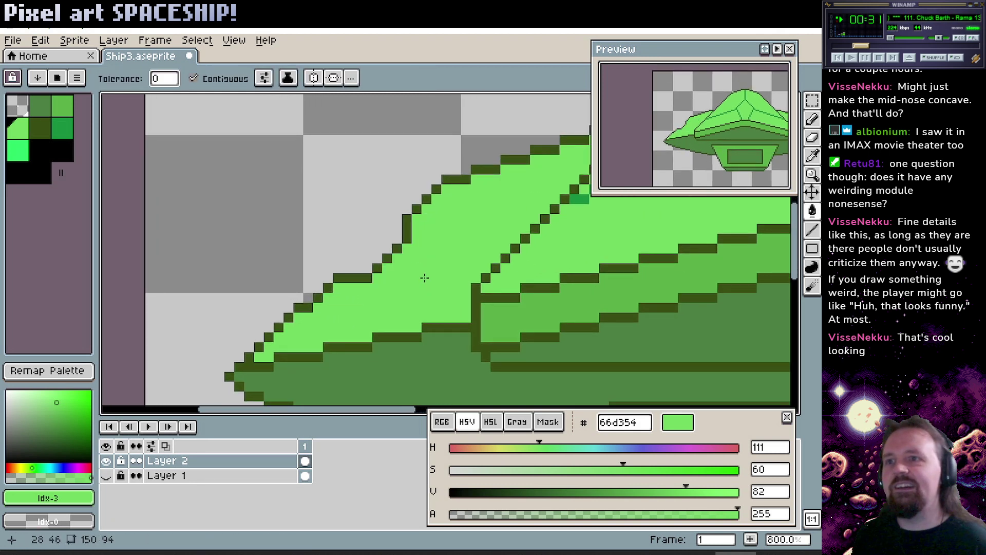
pyautogui.hotkey('ctrl', 'z')
# Examine the left wing's notch and dark panel against the rest of the ship.
pyautogui.keyDown('alt'); pyautogui.click(436, 225); pyautogui.keyUp('alt')
pyautogui.scroll(-3, 436, 222)
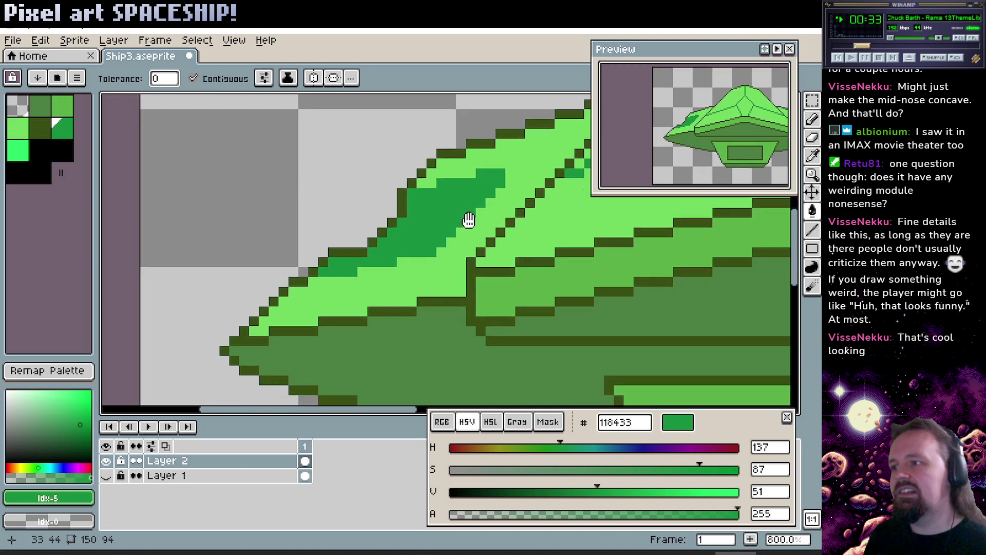
pyautogui.hscroll(-1, 386, 236)
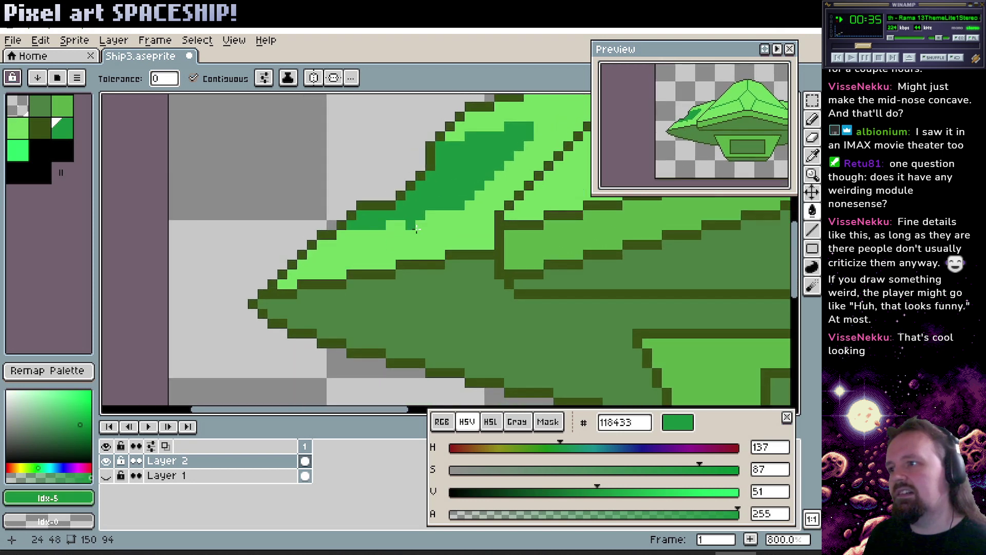
pyautogui.scroll(3, 405, 232)
pyautogui.hscroll(3, 391, 265)
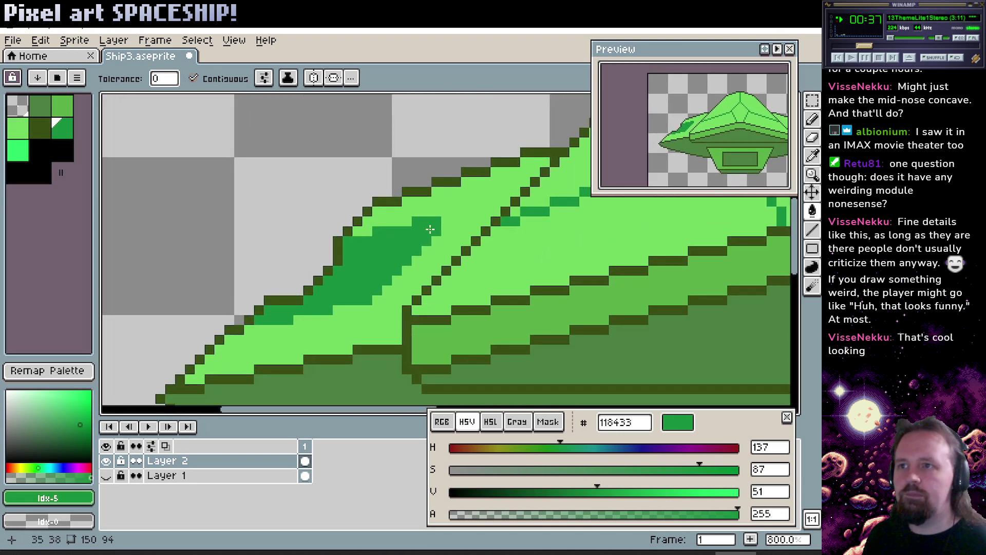
pyautogui.hscroll(2, 385, 224)
pyautogui.scroll(-3, 374, 246)
pyautogui.scroll(-2, 308, 247)
pyautogui.scroll(4, 319, 256)
pyautogui.click(349, 277)
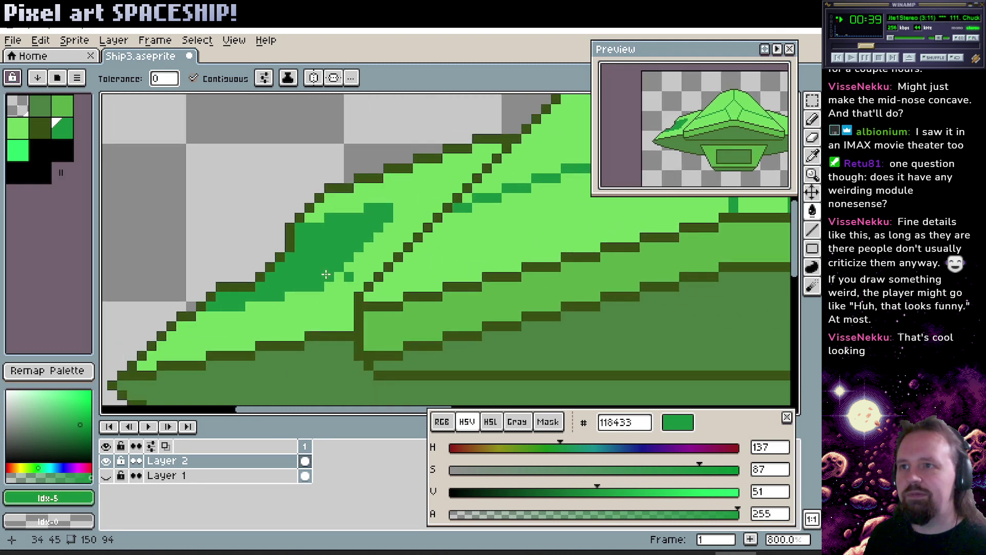
pyautogui.hscroll(-3, 324, 262)
pyautogui.scroll(-1, 323, 257)
# Try filling the left wing's dark panel with the outline colour #2d420d, and undo the fill.
pyautogui.keyDown('alt'); pyautogui.click(373, 218); pyautogui.keyUp('alt')
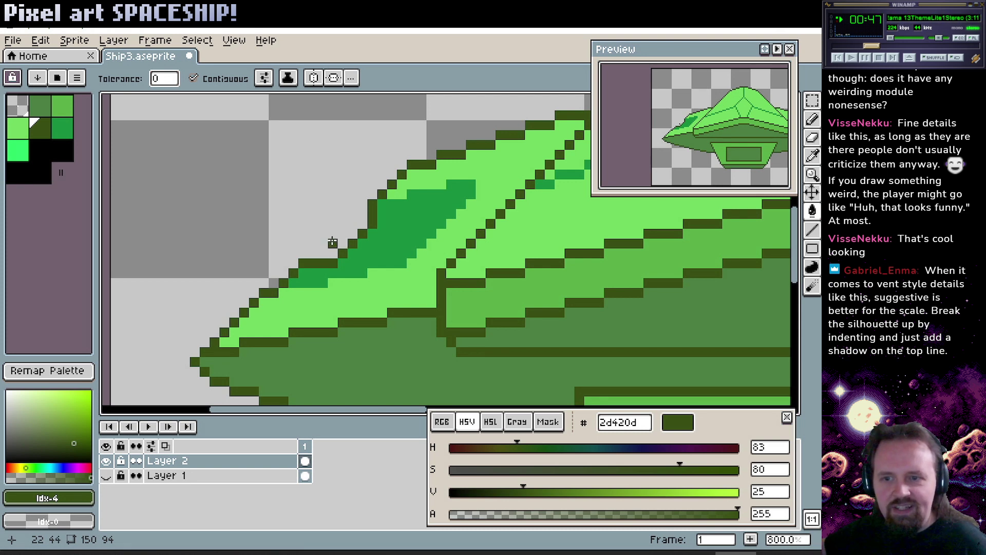
pyautogui.hscroll(1, 334, 241)
pyautogui.scroll(1, 333, 241)
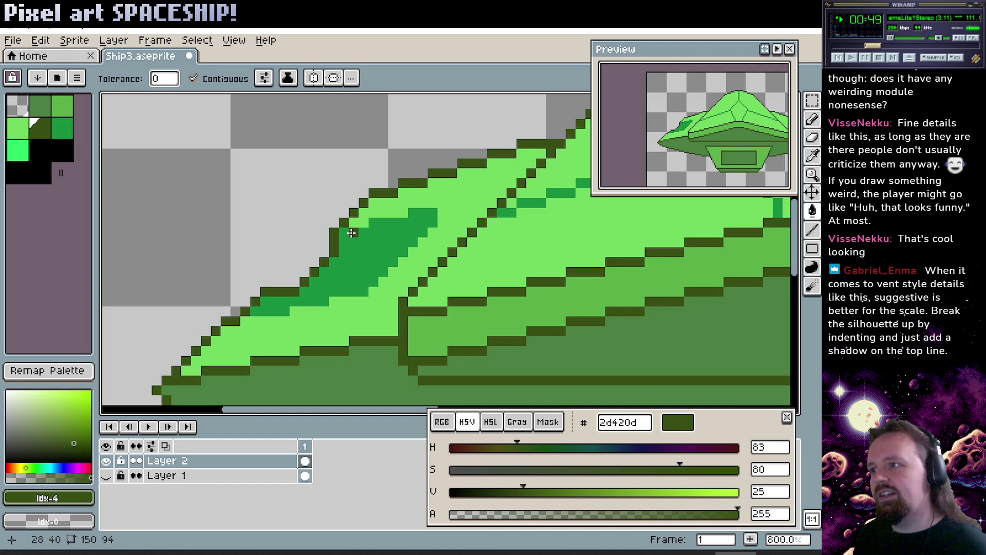
pyautogui.click(344, 232)
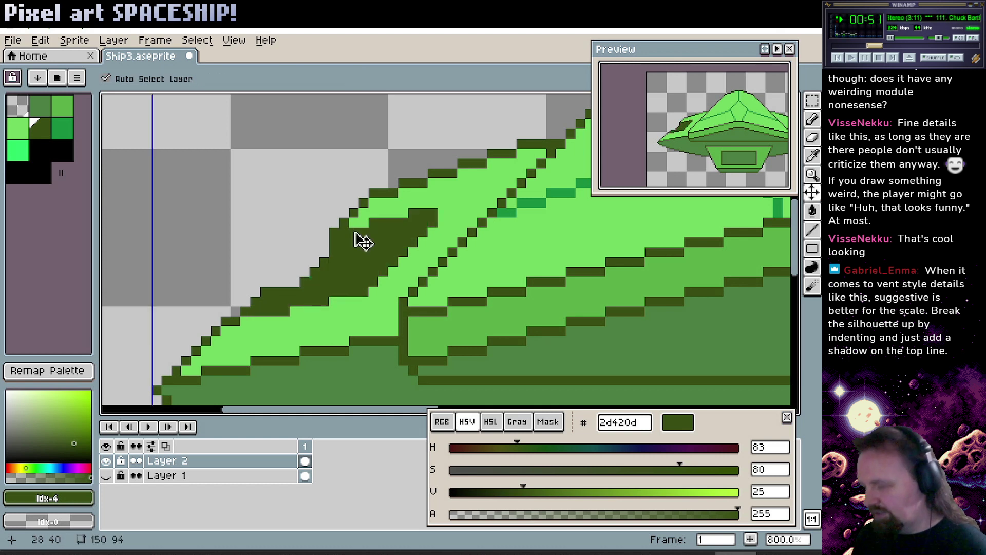
pyautogui.hotkey('ctrl', 'z')
# Change a black palette colour to dark green #0e4b1b, test it as a fill on the left wing's dark panel, and undo the fill.
pyautogui.click(40, 150)
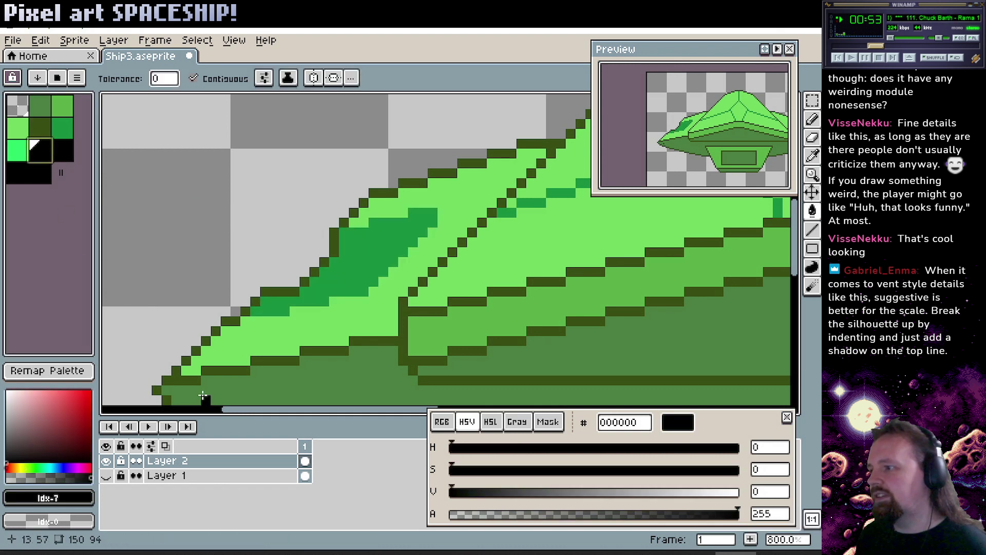
pyautogui.click(37, 466)
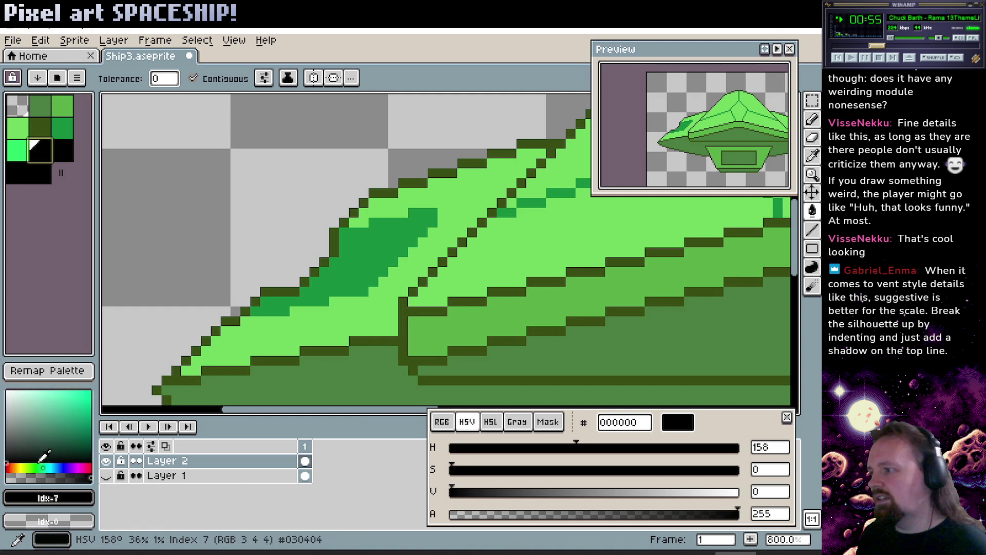
pyautogui.moveTo(44, 458); pyautogui.dragTo(70, 403)
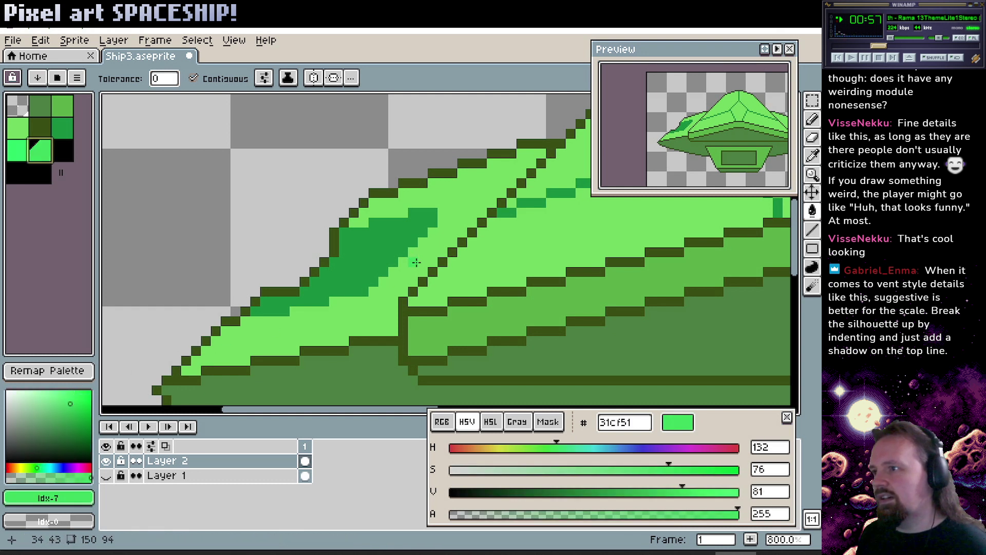
pyautogui.keyDown('alt'); pyautogui.click(345, 236); pyautogui.keyUp('alt')
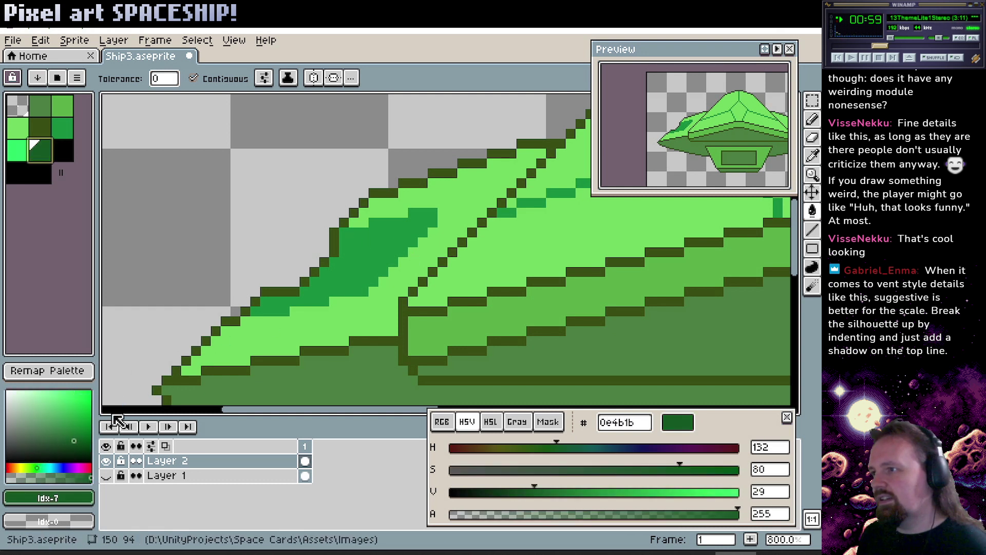
pyautogui.click(348, 238)
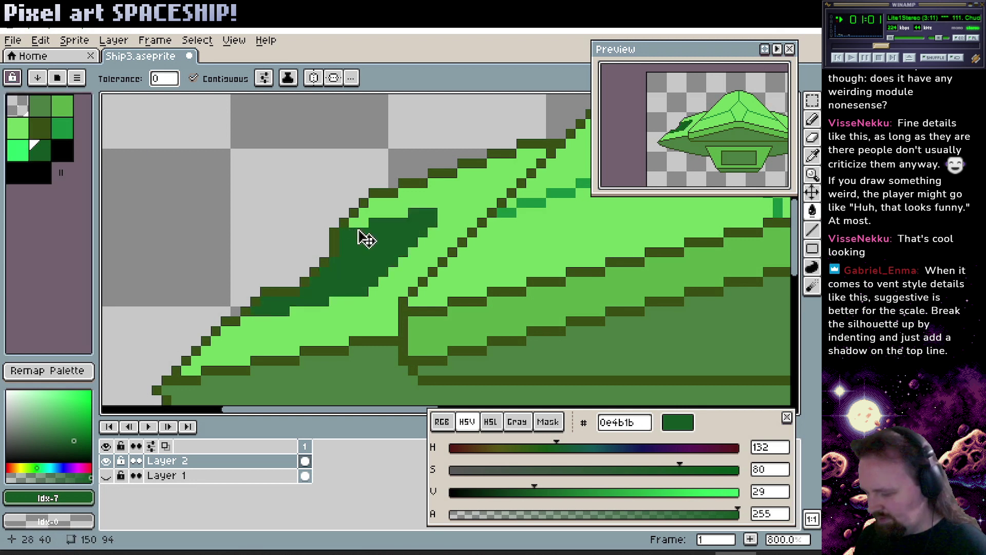
pyautogui.hotkey('ctrl', 'z')
# Draw a stepped one-pixel shadow in #0e4b1b along the upper edge of the left wing's dark panel, keeping its inner end one pixel thick.
pyautogui.press('b')
pyautogui.moveTo(353, 232); pyautogui.dragTo(433, 212)
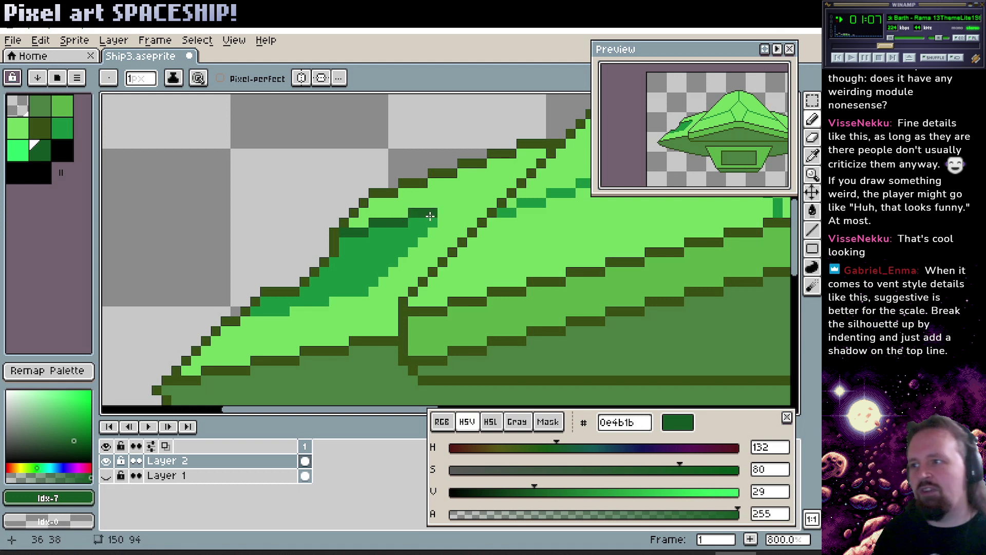
pyautogui.hscroll(-2, 355, 244)
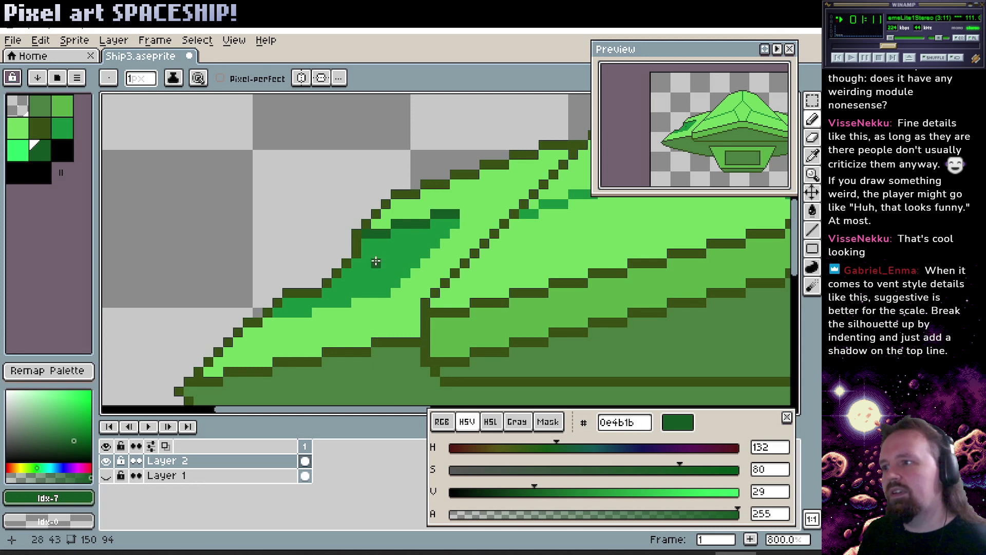
pyautogui.click(357, 232)
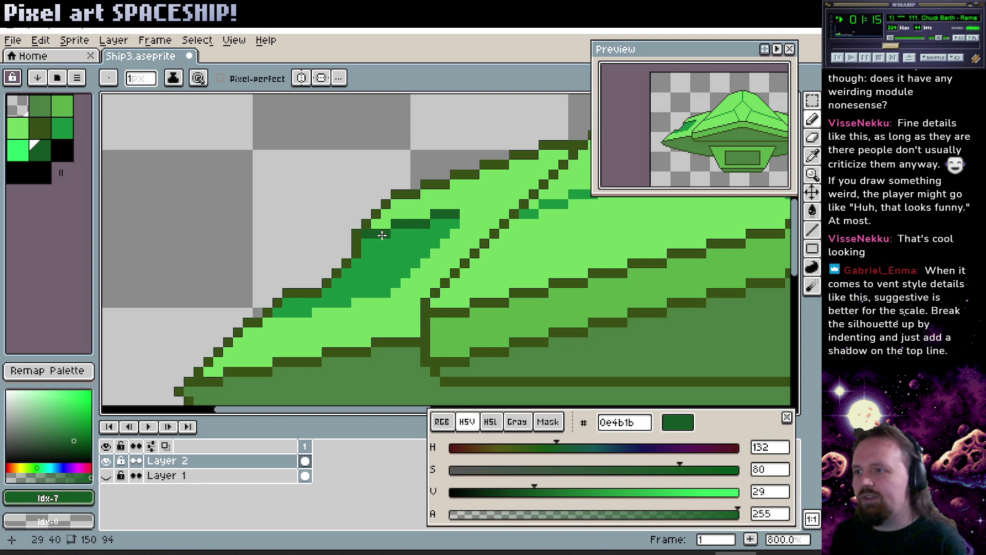
pyautogui.click(450, 223)
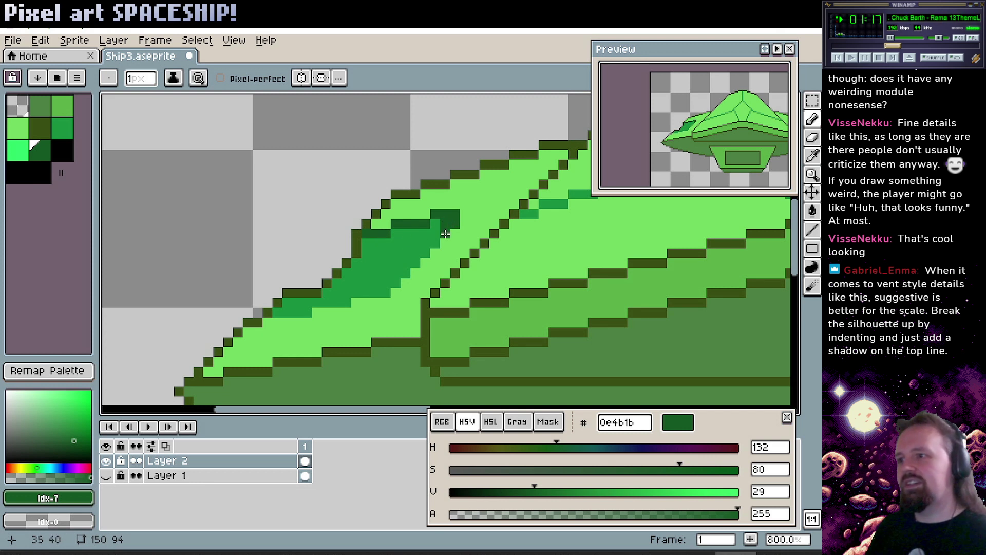
pyautogui.keyDown('alt'); pyautogui.click(441, 233); pyautogui.keyUp('alt')
pyautogui.click(451, 224)
pyautogui.keyDown('alt'); pyautogui.click(484, 224); pyautogui.keyUp('alt')
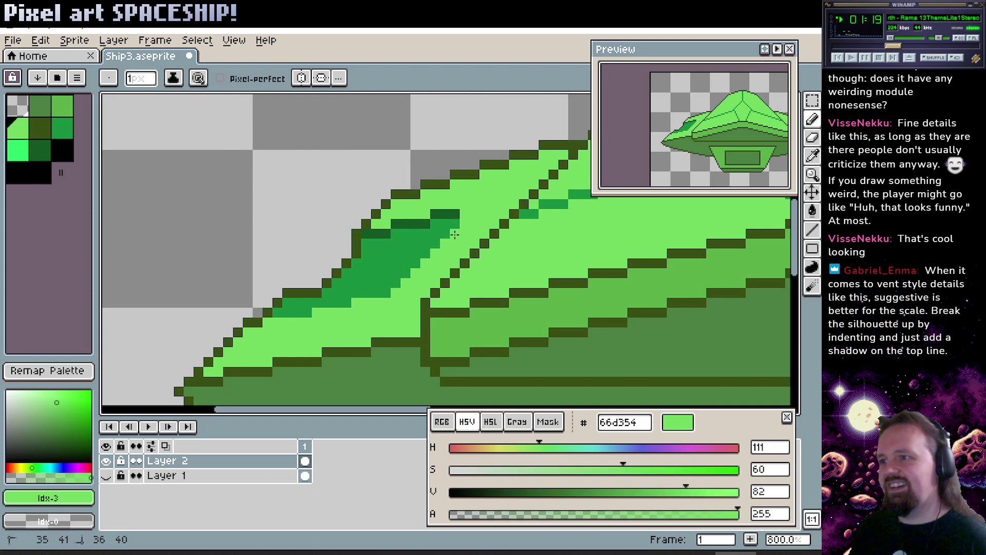
pyautogui.keyDown('alt'); pyautogui.click(440, 214); pyautogui.keyUp('alt')
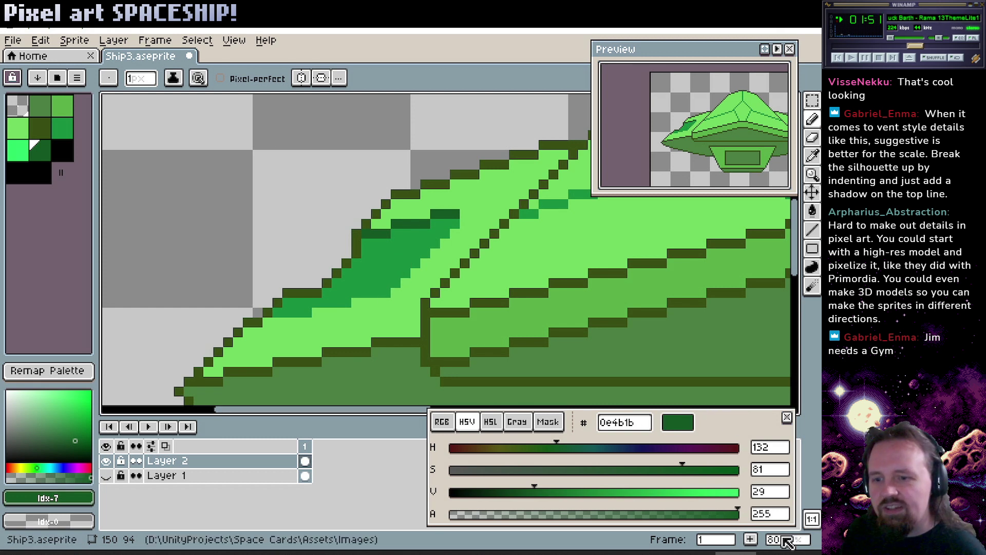
# Switch to Blender to examine the 3D spaceship model's front and wings from several angles, and return to Aseprite.
pyautogui.hotkey('alt', 'Tab')
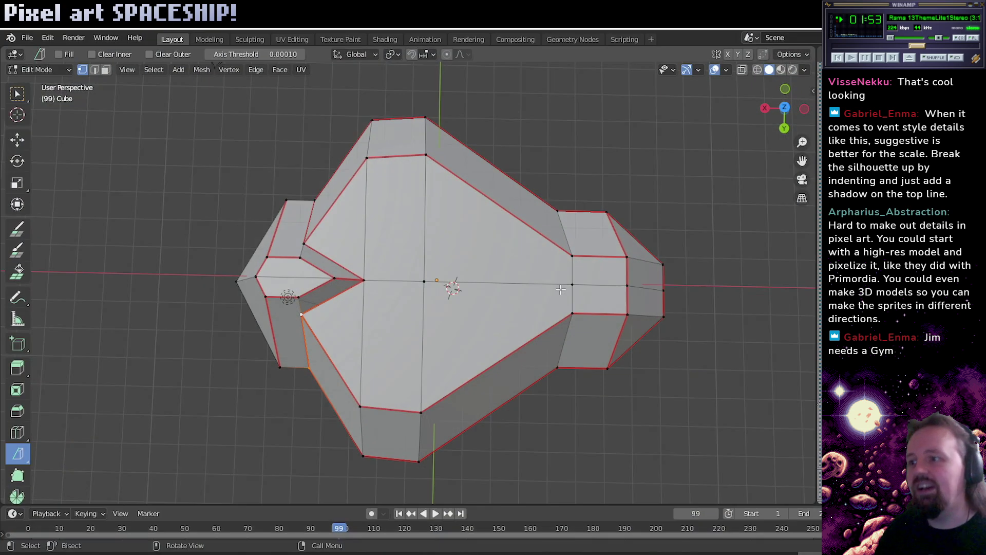
pyautogui.moveTo(403, 314); pyautogui.dragTo(520, 236)
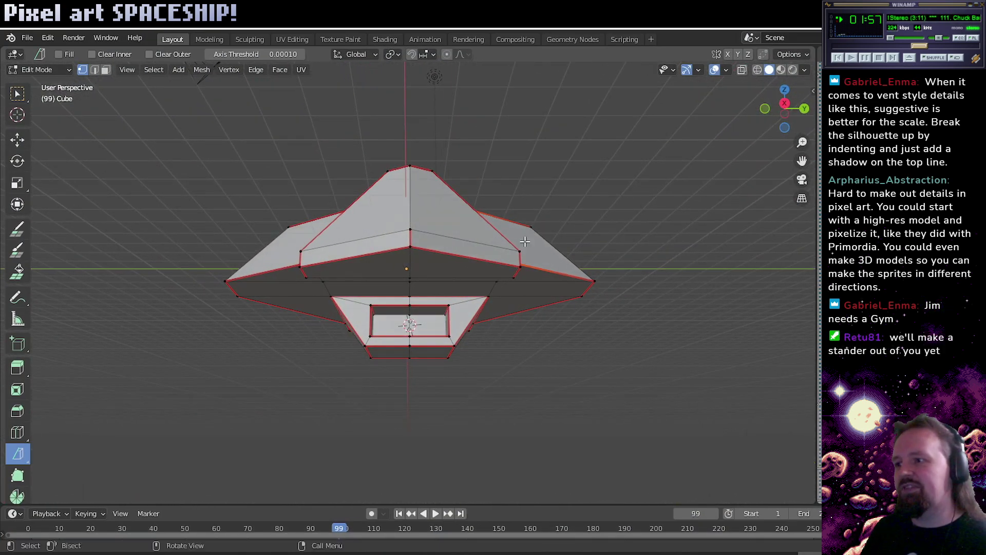
pyautogui.scroll(1, 457, 285)
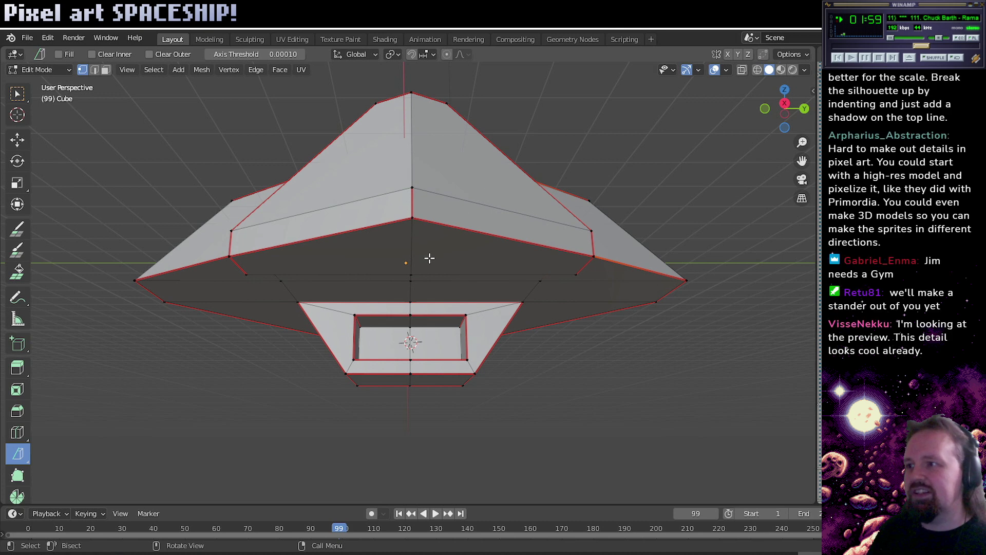
pyautogui.scroll(-1, 441, 258)
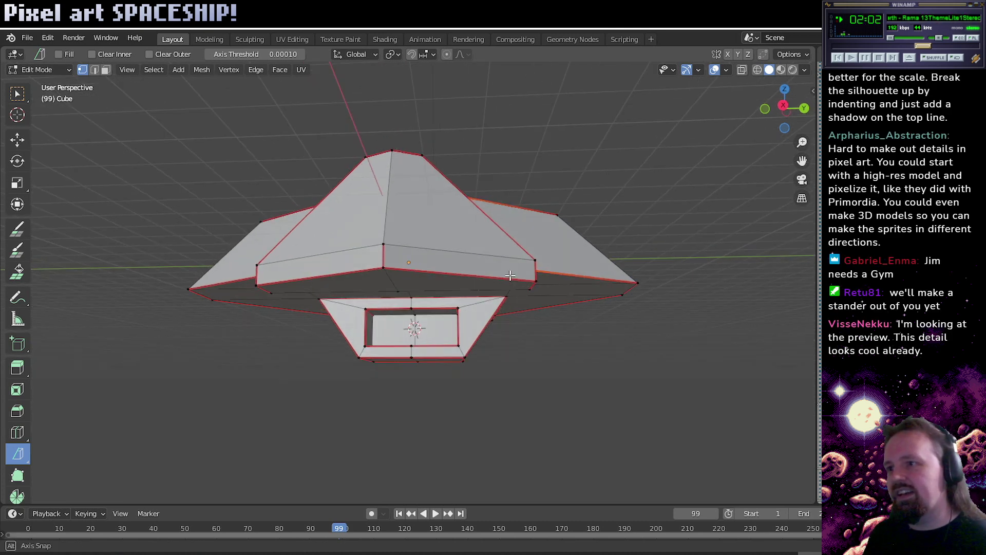
pyautogui.hotkey('ctrl', 'z')
pyautogui.hotkey('ctrl', 'shift', 'z')
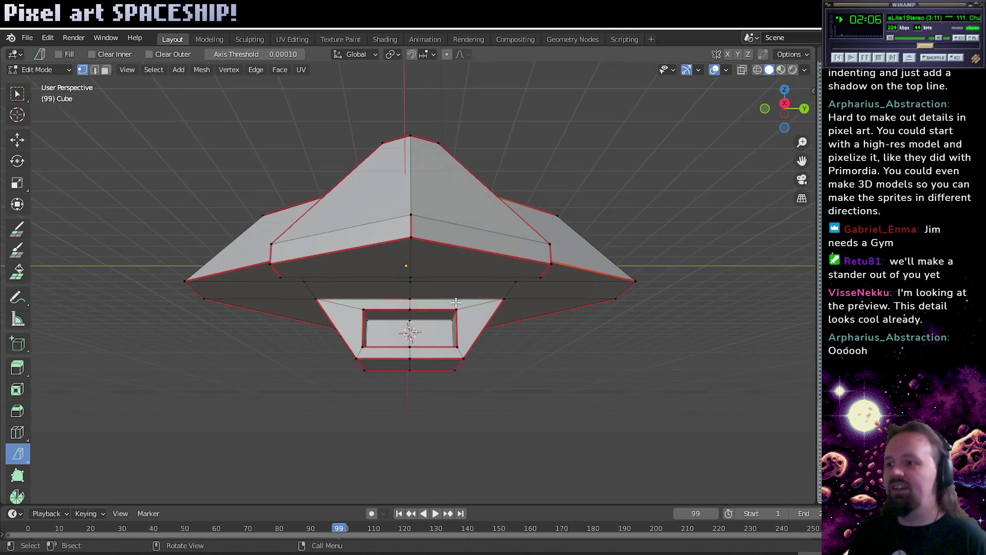
pyautogui.moveTo(474, 245); pyautogui.dragTo(413, 302)
pyautogui.moveTo(465, 366); pyautogui.dragTo(468, 322)
pyautogui.hotkey('alt', 'Tab')
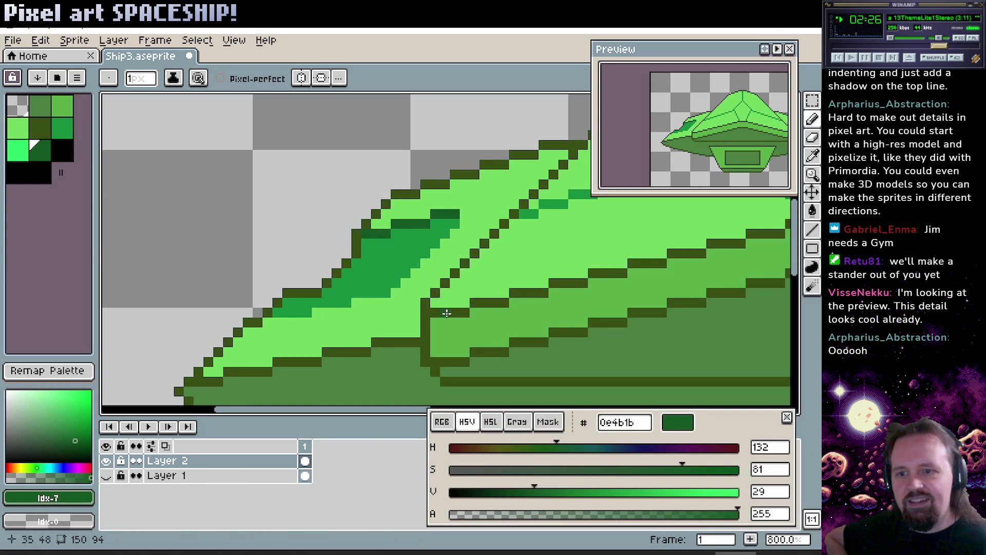
# Try short #0e4b1b dashes inside the left wing's dark panel, and paint over them with the panel green #118433.
pyautogui.moveTo(451, 253); pyautogui.dragTo(391, 273)
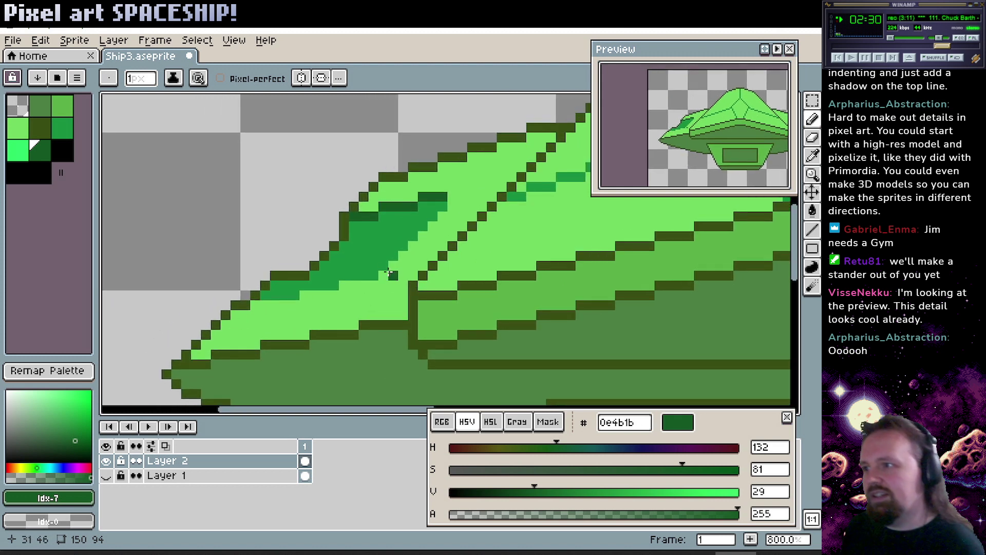
pyautogui.click(369, 235)
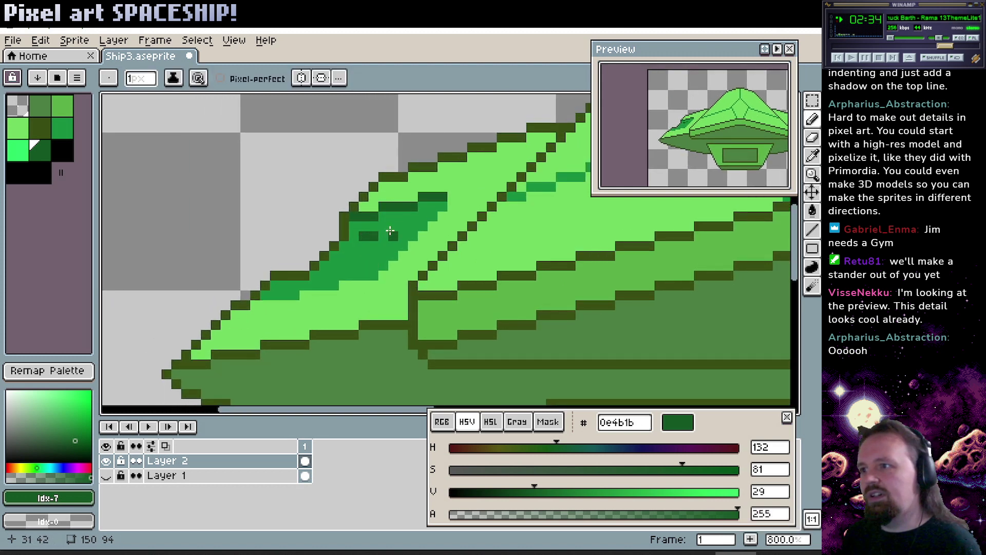
pyautogui.moveTo(386, 225)
pyautogui.mouseDown()
pyautogui.moveTo(374, 245)
pyautogui.moveTo(395, 218)
pyautogui.mouseUp()
pyautogui.keyDown('alt'); pyautogui.click(383, 228); pyautogui.keyUp('alt')
pyautogui.keyDown('alt'); pyautogui.click(390, 234); pyautogui.keyUp('alt')
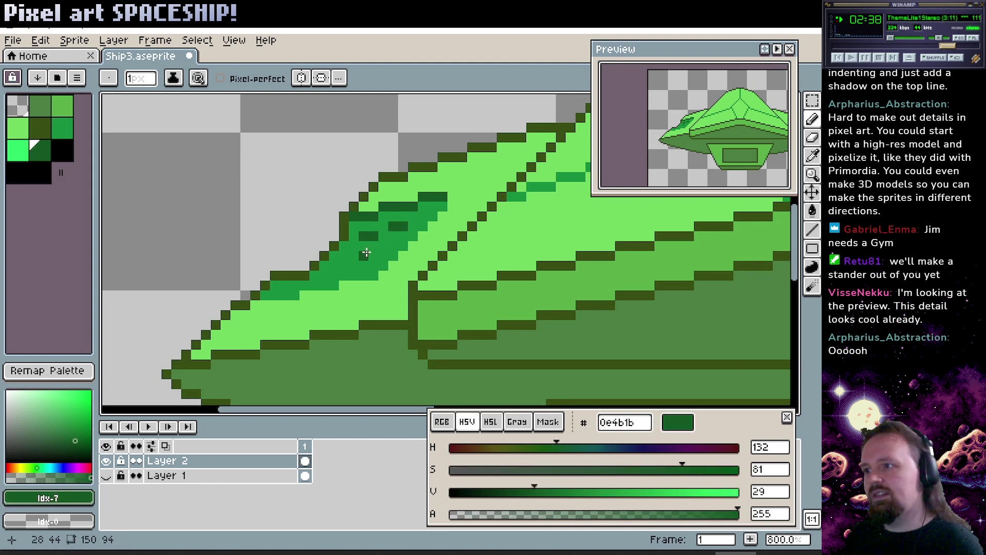
pyautogui.click(359, 255)
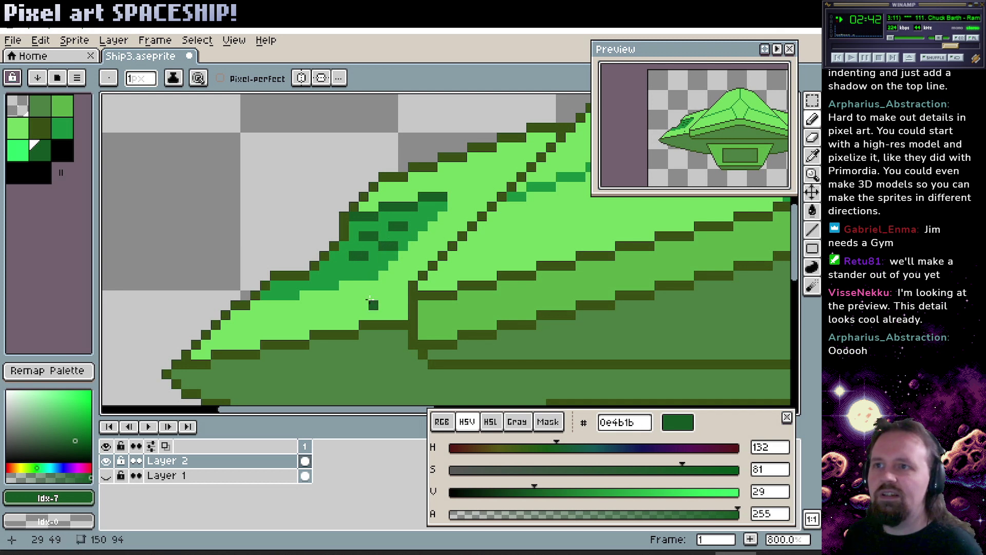
pyautogui.click(364, 264)
pyautogui.keyDown('alt'); pyautogui.click(352, 243); pyautogui.keyUp('alt')
pyautogui.moveTo(354, 257)
pyautogui.mouseDown()
pyautogui.moveTo(378, 230)
pyautogui.moveTo(370, 239)
pyautogui.moveTo(383, 247)
pyautogui.moveTo(401, 226)
pyautogui.moveTo(371, 233)
pyautogui.mouseUp()
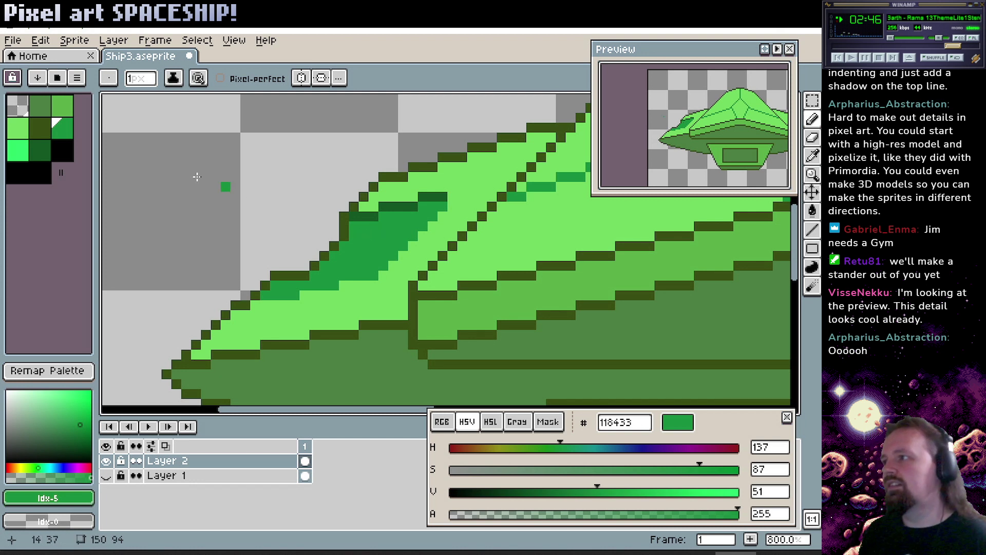
# Try a small slanted light green #66d354 mark inside the left wing's dark panel, trimming it with #118433.
pyautogui.click(18, 127)
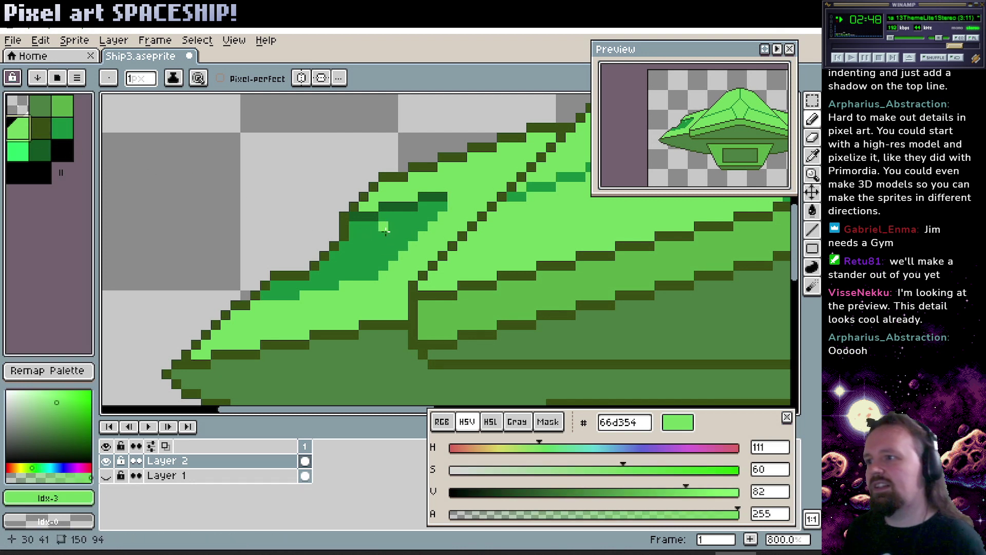
pyautogui.moveTo(381, 236); pyautogui.dragTo(372, 236)
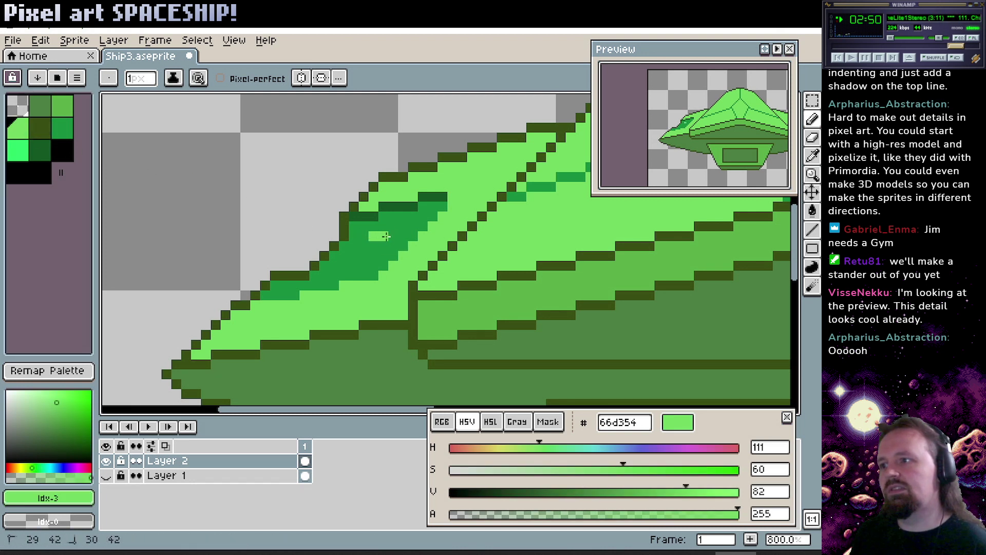
pyautogui.moveTo(358, 255); pyautogui.dragTo(365, 258)
pyautogui.keyDown('alt'); pyautogui.click(356, 267); pyautogui.keyUp('alt')
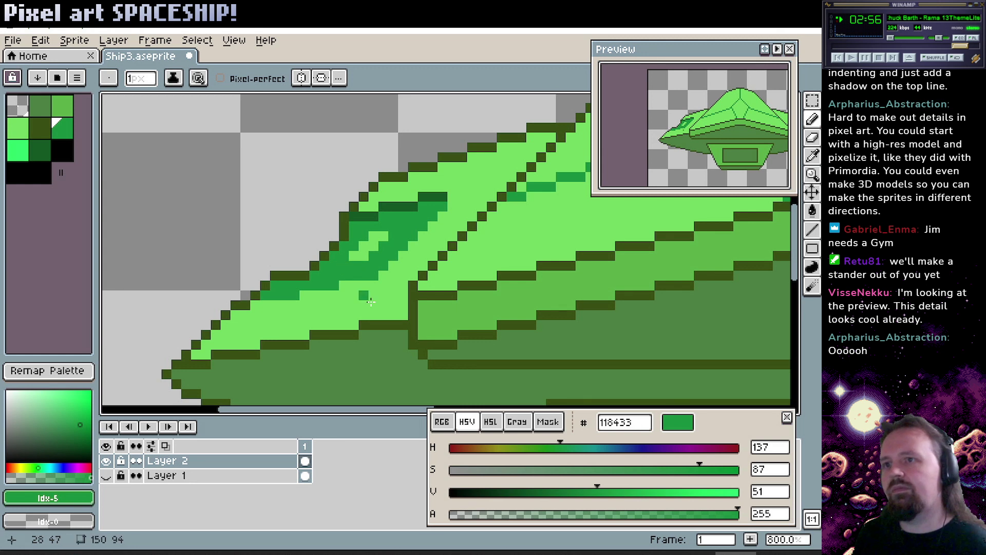
pyautogui.click(372, 252)
pyautogui.keyDown('alt'); pyautogui.click(368, 252); pyautogui.keyUp('alt')
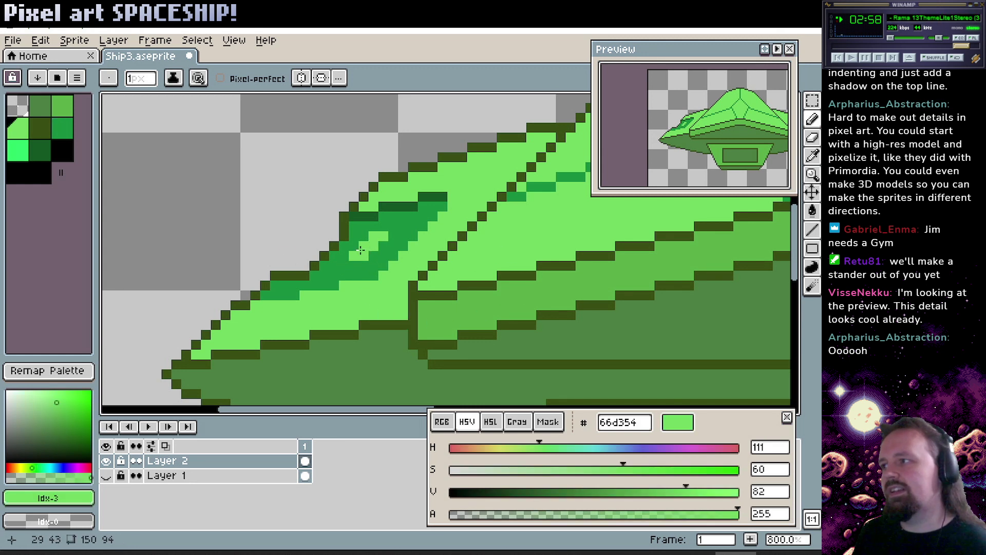
# Paint a small slanted slot in the outline colour #2d420d over the light mark inside the left wing's dark panel.
pyautogui.click(41, 128)
pyautogui.click(396, 244)
pyautogui.click(374, 234)
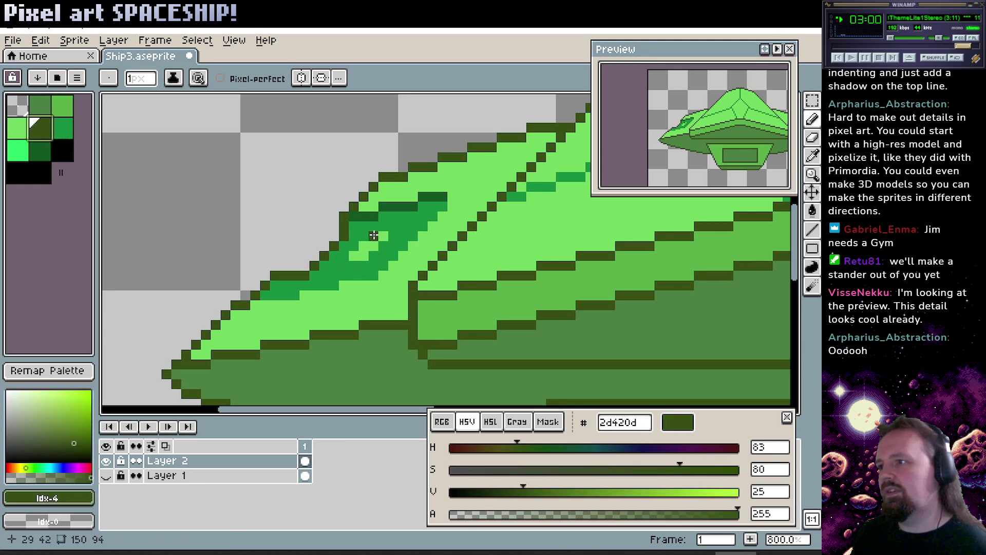
pyautogui.moveTo(376, 239); pyautogui.dragTo(355, 259)
pyautogui.click(383, 237)
pyautogui.hscroll(3, 481, 304)
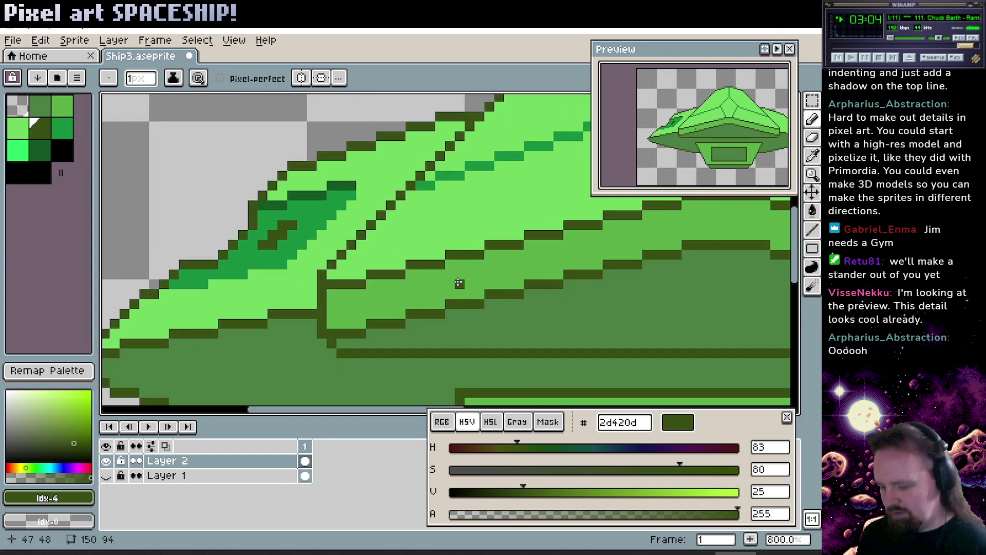
pyautogui.press('v')
pyautogui.scroll(-6, 457, 283)
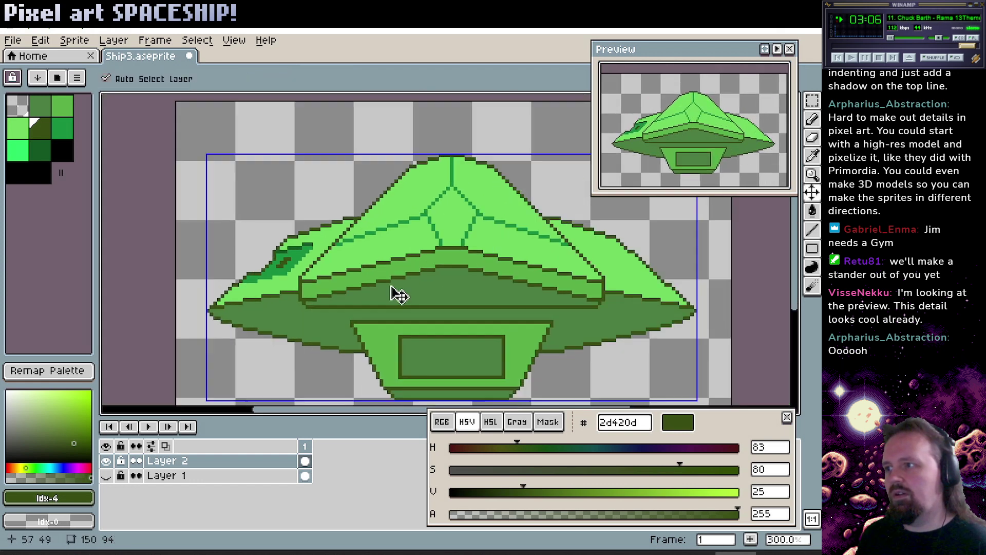
pyautogui.scroll(1, 477, 311)
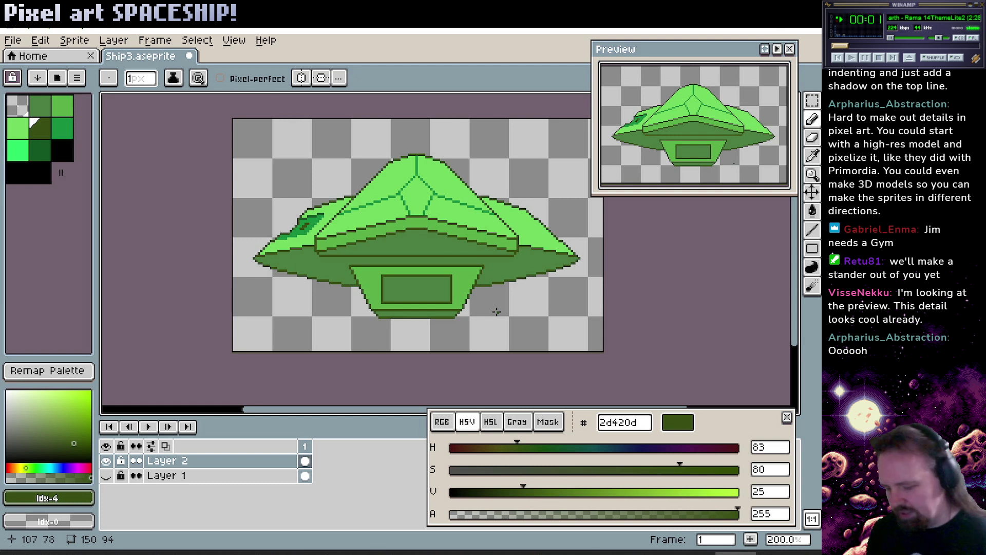
# Thicken the slot inside the left wing's dark panel into a solid slanted opening in #2d420d.
pyautogui.moveTo(267, 247)
pyautogui.mouseDown()
pyautogui.moveTo(300, 228)
pyautogui.moveTo(355, 234)
pyautogui.moveTo(348, 251)
pyautogui.moveTo(333, 249)
pyautogui.moveTo(372, 216)
pyautogui.moveTo(378, 223)
pyautogui.moveTo(354, 244)
pyautogui.moveTo(375, 234)
pyautogui.moveTo(363, 243)
pyautogui.moveTo(380, 219)
pyautogui.mouseUp()
pyautogui.scroll(5, 364, 229)
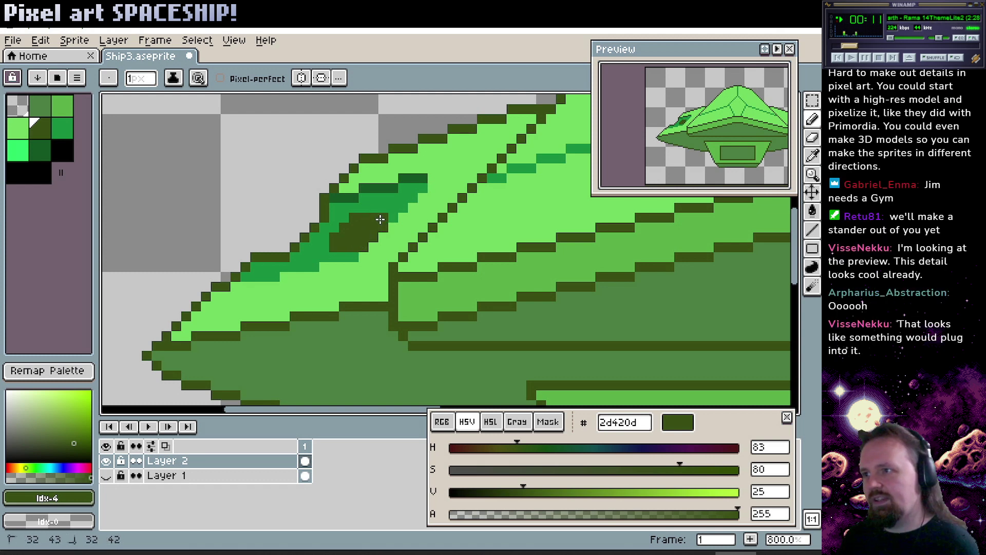
pyautogui.press('v')
pyautogui.scroll(-5, 388, 260)
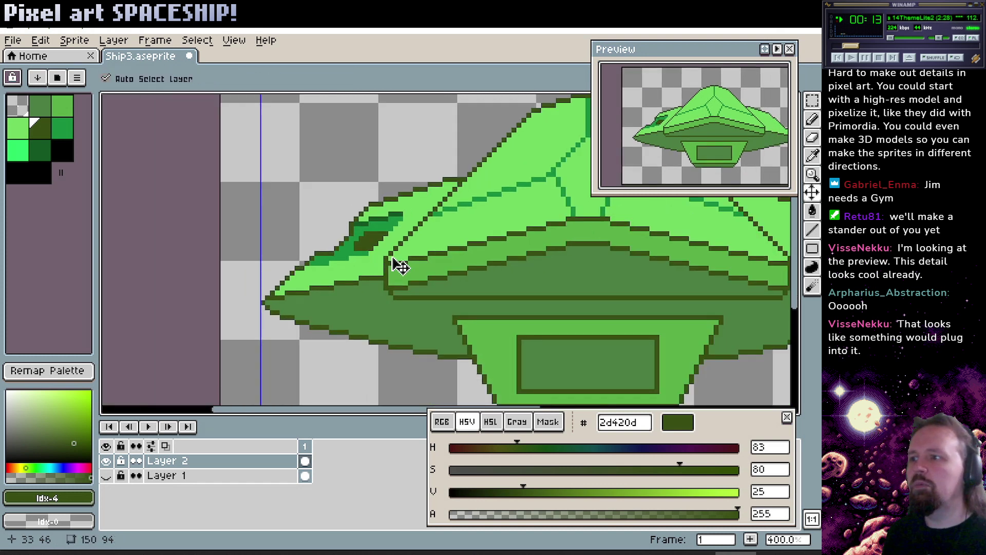
# Paint a thin panel green #118433 edge along the lower-right side of the slanted opening in the left wing.
pyautogui.press('b')
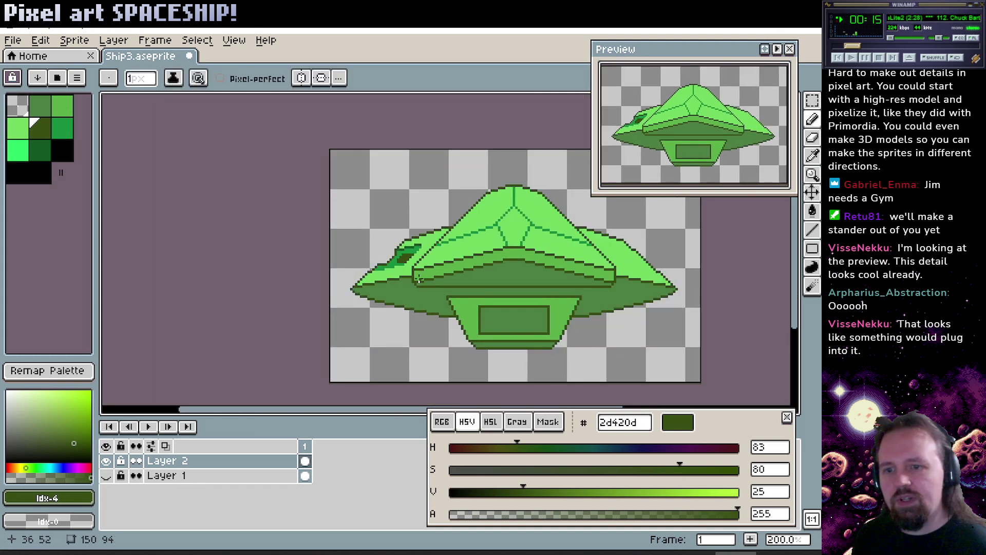
pyautogui.scroll(4, 397, 273)
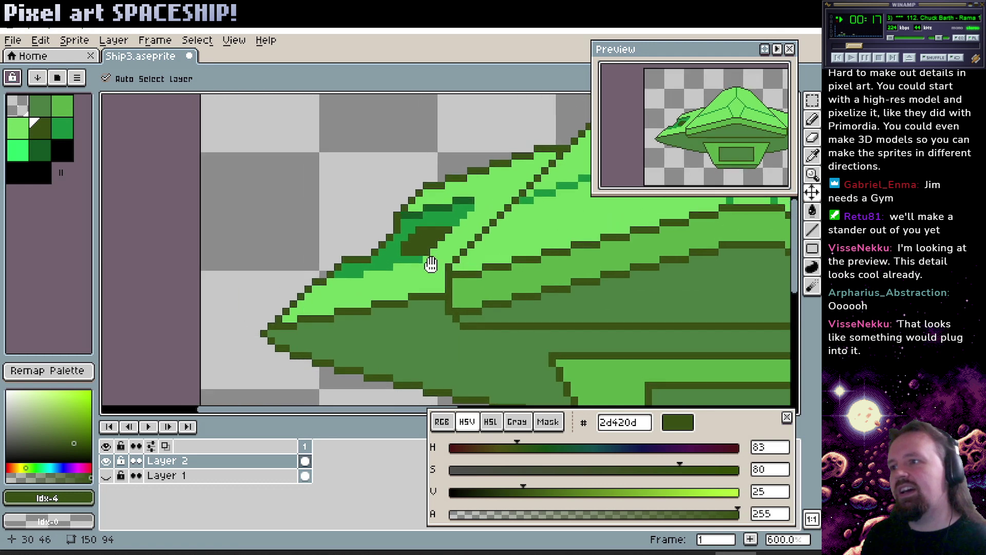
pyautogui.keyDown('alt'); pyautogui.click(438, 281); pyautogui.keyUp('alt')
pyautogui.moveTo(451, 271); pyautogui.dragTo(460, 261)
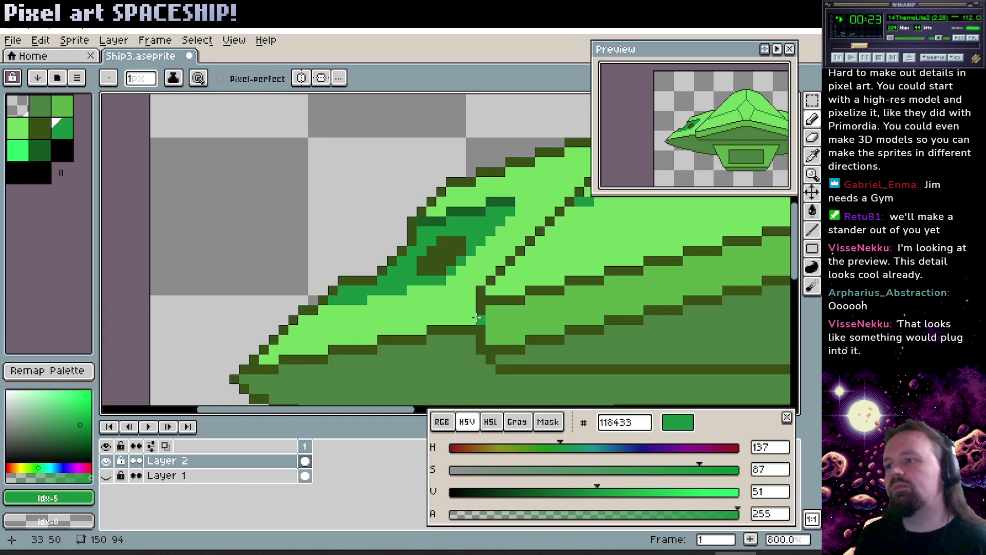
# Extend the upper-right and lower-left corners of the slanted opening in the left wing with #2d420d pixels.
pyautogui.keyDown('alt'); pyautogui.click(465, 241); pyautogui.keyUp('alt')
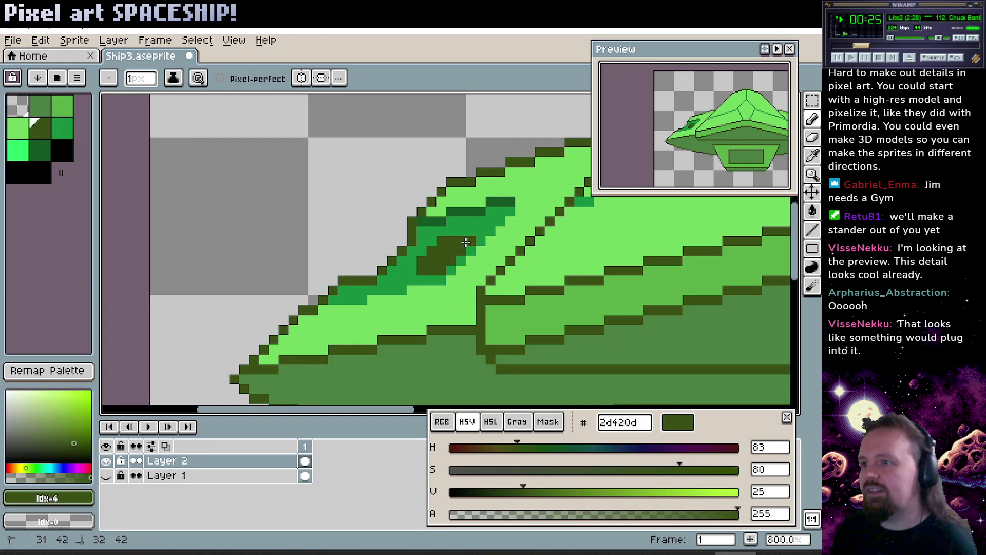
pyautogui.click(415, 266)
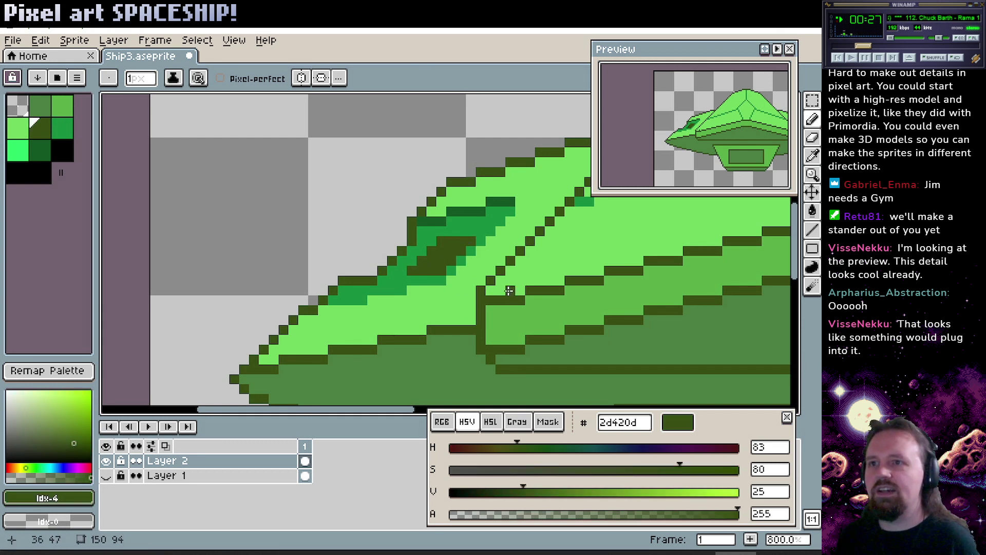
pyautogui.moveTo(509, 290); pyautogui.dragTo(444, 268)
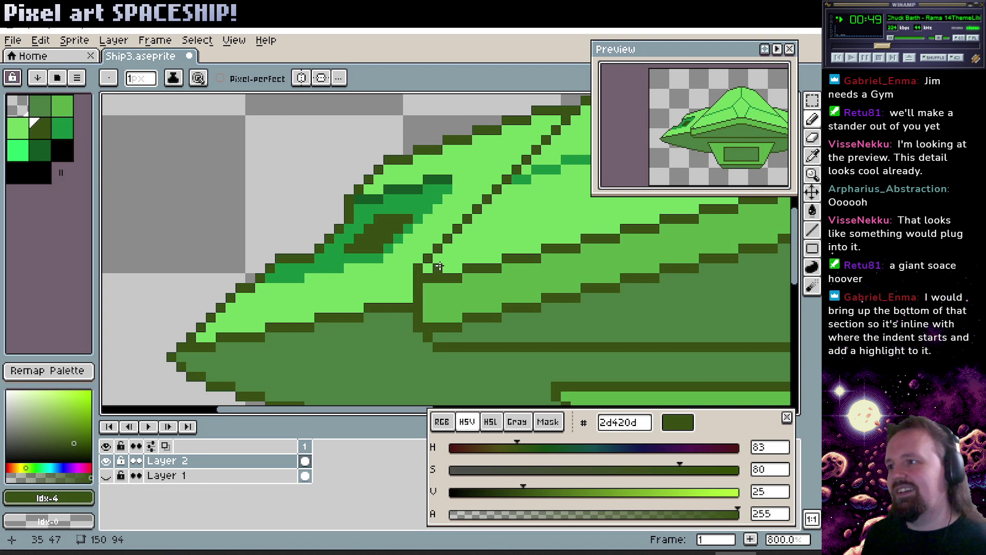
pyautogui.moveTo(342, 216); pyautogui.dragTo(358, 220)
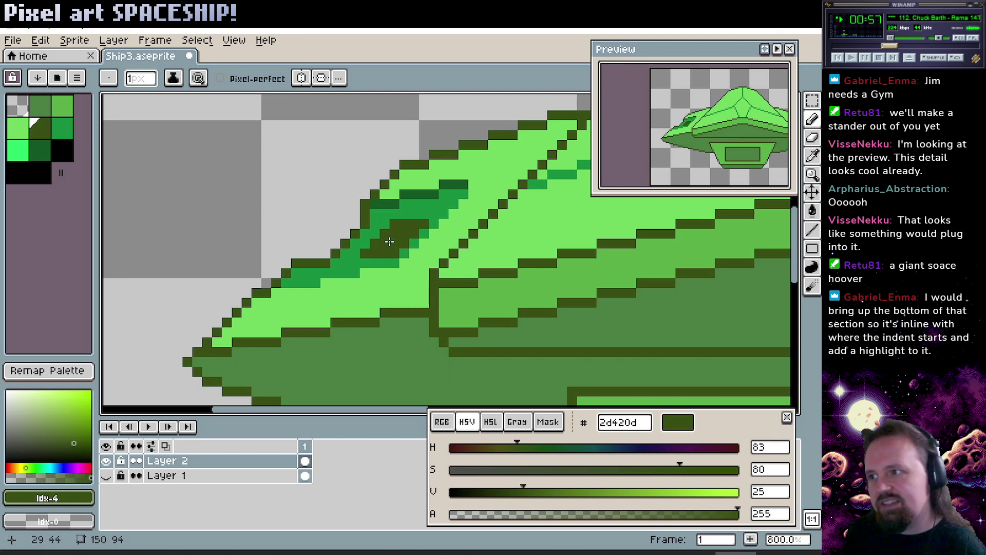
# Try to fill out the lower edge of the left wing's dark panel with #118433, and undo the addition.
pyautogui.keyDown('alt'); pyautogui.click(312, 277); pyautogui.keyUp('alt')
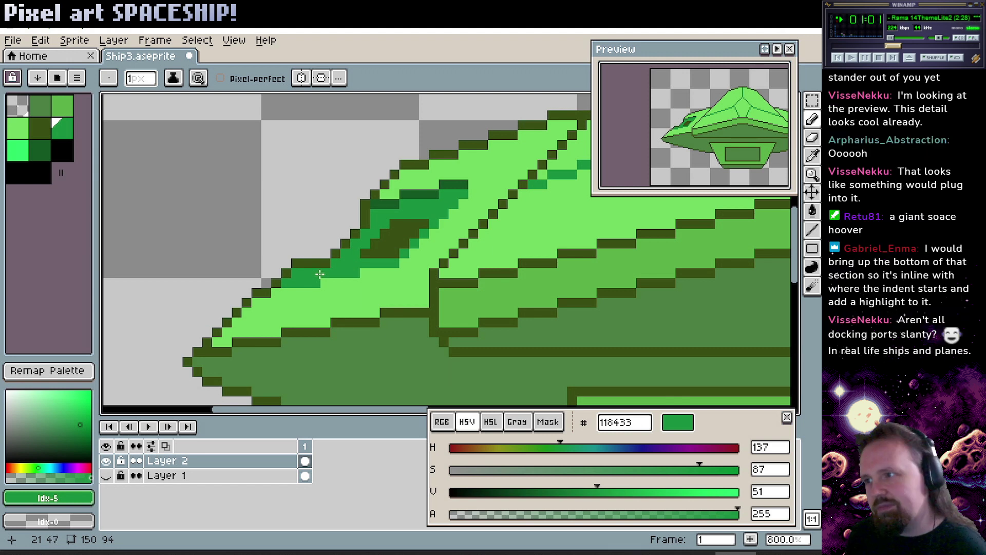
pyautogui.moveTo(355, 291)
pyautogui.mouseDown()
pyautogui.moveTo(309, 284)
pyautogui.moveTo(365, 285)
pyautogui.moveTo(376, 274)
pyautogui.moveTo(350, 272)
pyautogui.moveTo(395, 277)
pyautogui.mouseUp()
pyautogui.keyDown('alt'); pyautogui.click(395, 277); pyautogui.keyUp('alt')
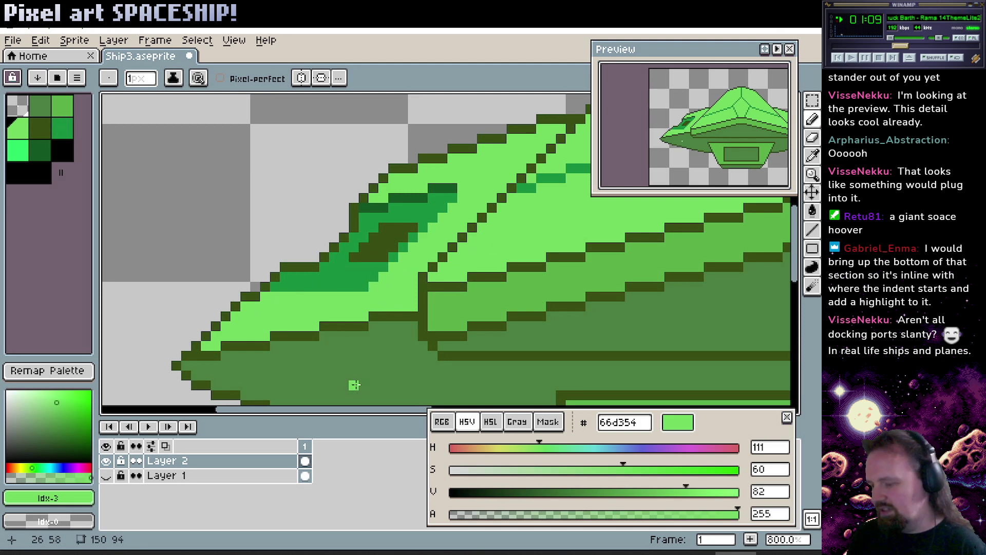
pyautogui.hotkey('ctrl', 'z')
pyautogui.hotkey('ctrl', 'y')
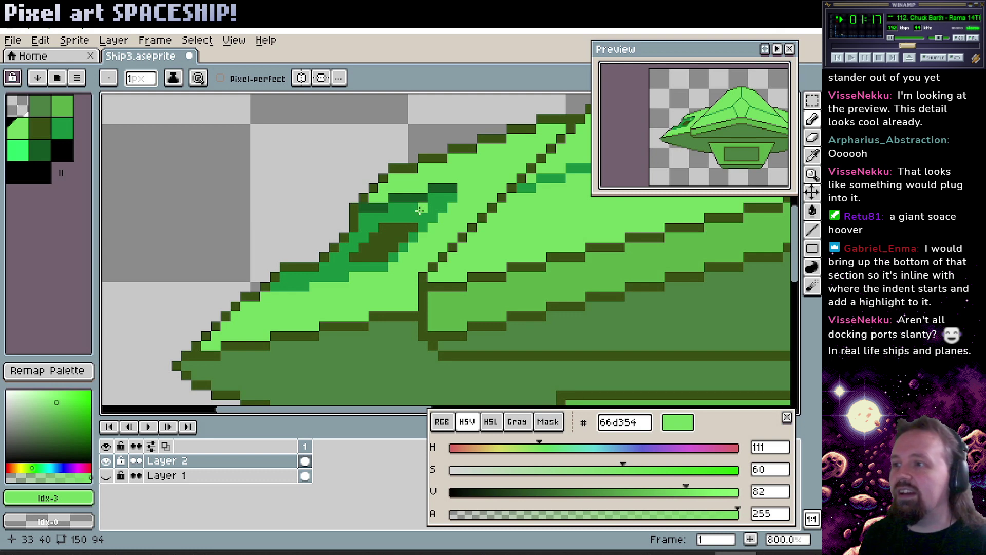
# Pick up the outline colour #2d420d from the slanted opening inside the left wing's dark panel.
pyautogui.hscroll(3, 420, 210)
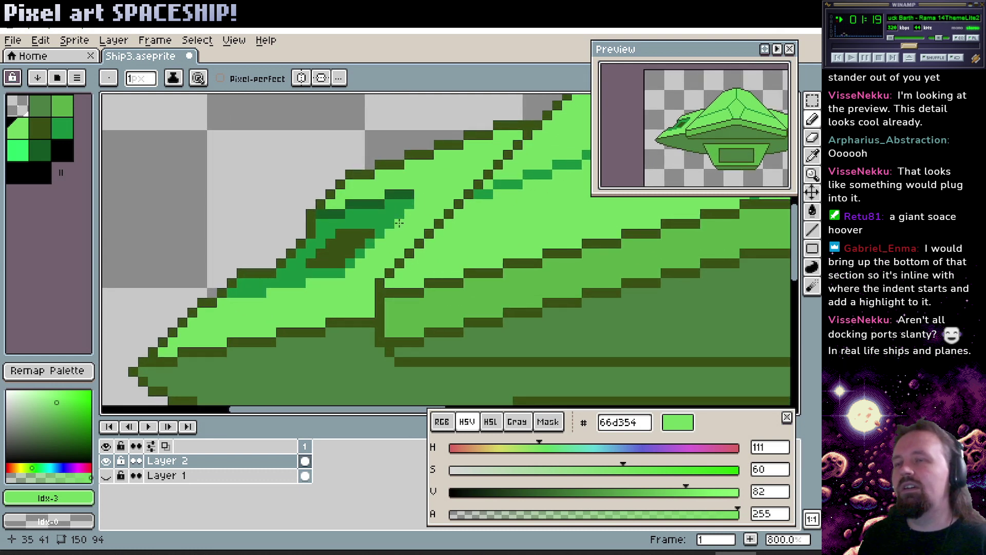
pyautogui.hscroll(-3, 429, 210)
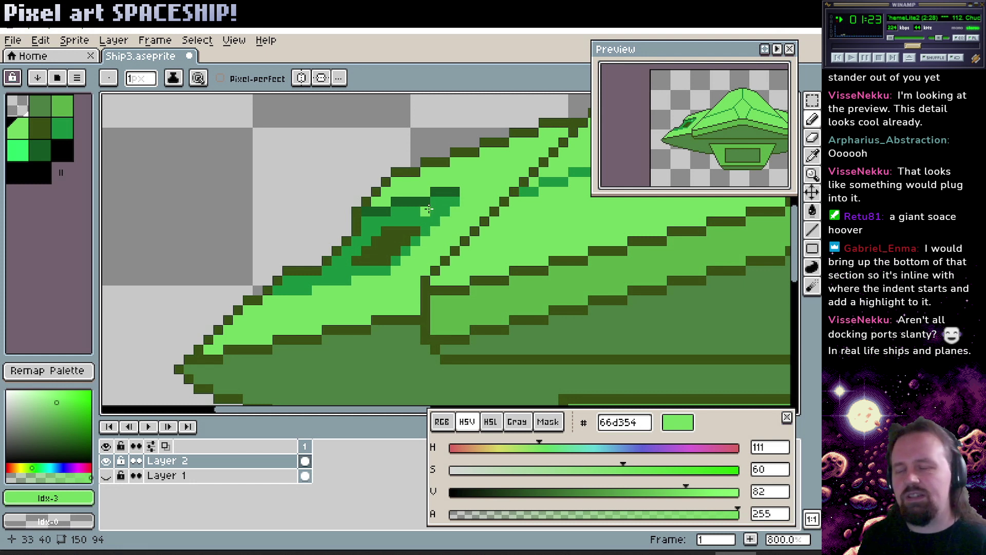
pyautogui.moveTo(408, 232); pyautogui.dragTo(432, 233)
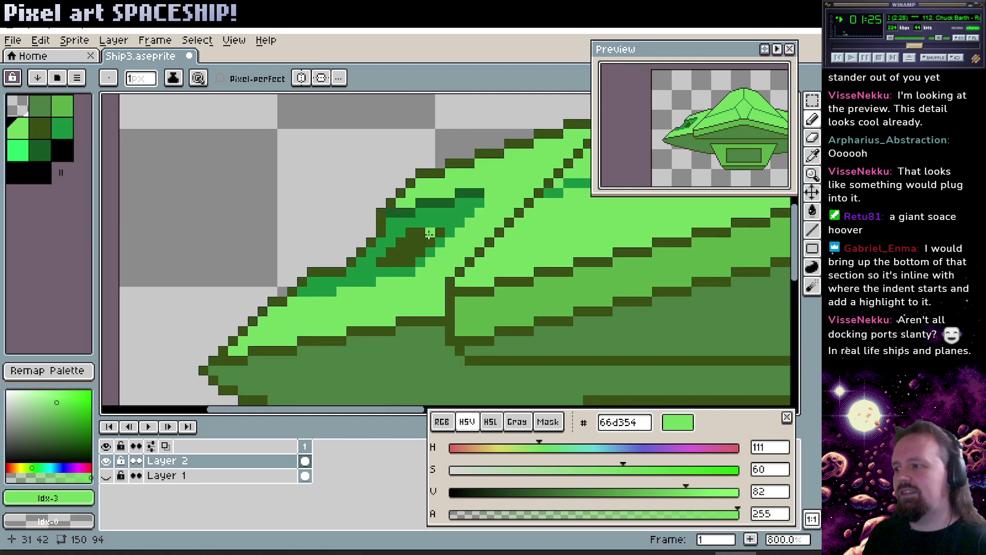
pyautogui.keyDown('alt'); pyautogui.click(429, 234); pyautogui.keyUp('alt')
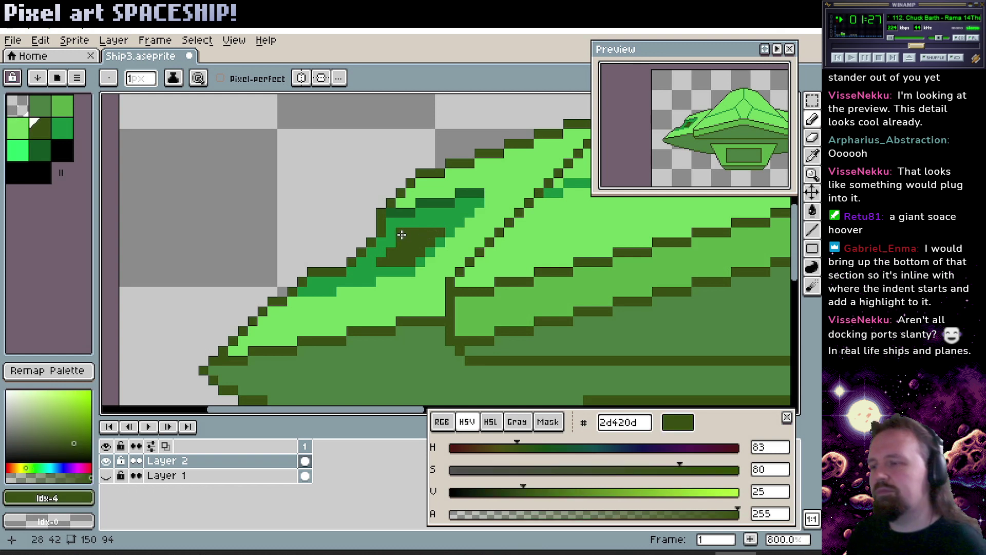
pyautogui.moveTo(429, 234); pyautogui.dragTo(345, 238)
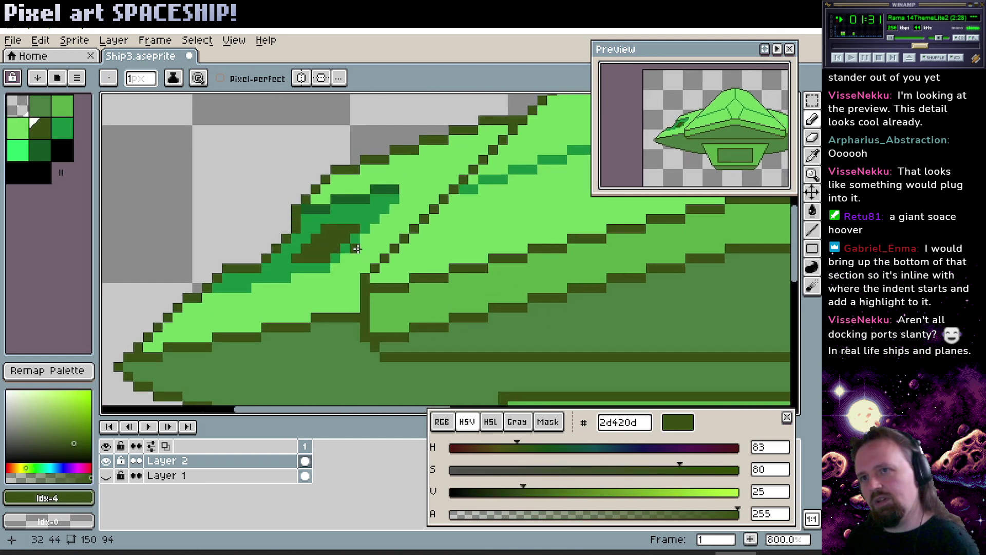
pyautogui.moveTo(425, 268)
pyautogui.mouseDown()
pyautogui.moveTo(332, 262)
pyautogui.moveTo(415, 267)
pyautogui.mouseUp()
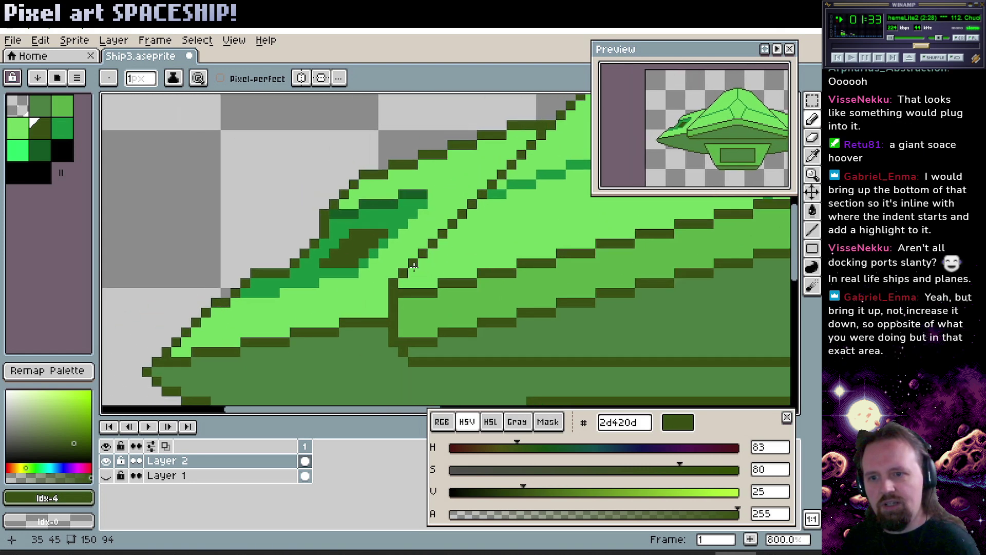
pyautogui.moveTo(350, 275); pyautogui.dragTo(379, 276)
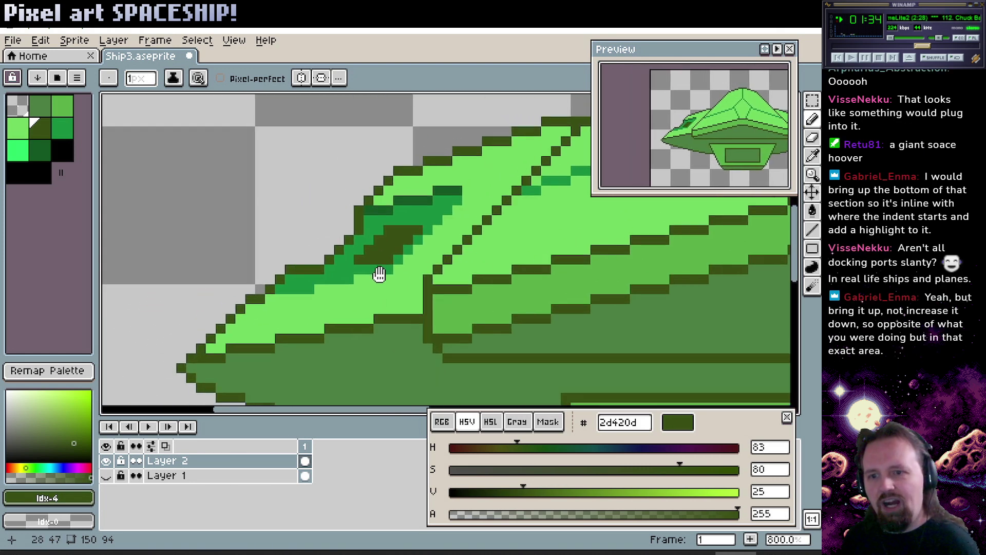
pyautogui.keyDown('alt'); pyautogui.click(310, 283); pyautogui.keyUp('alt')
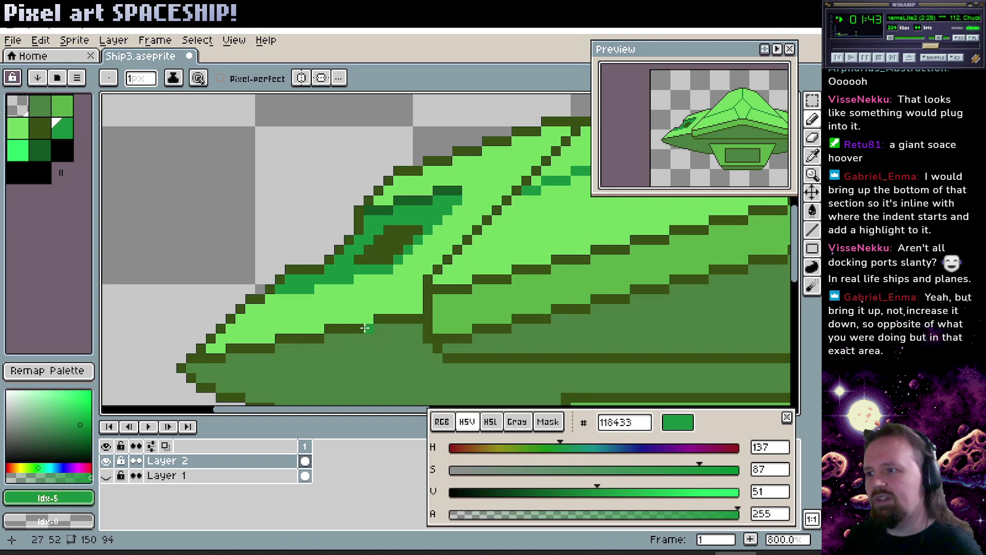
pyautogui.moveTo(365, 327); pyautogui.dragTo(324, 255)
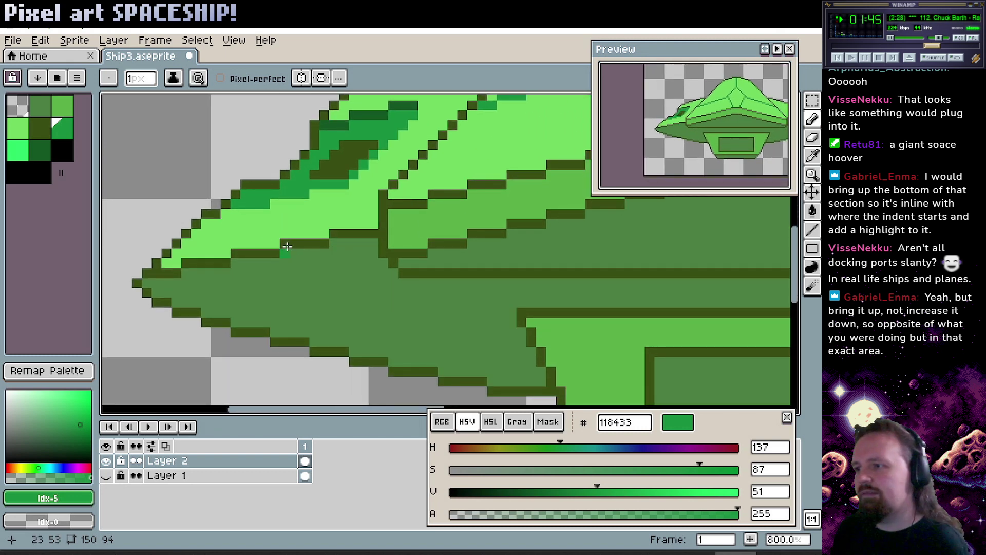
pyautogui.scroll(2, 286, 249)
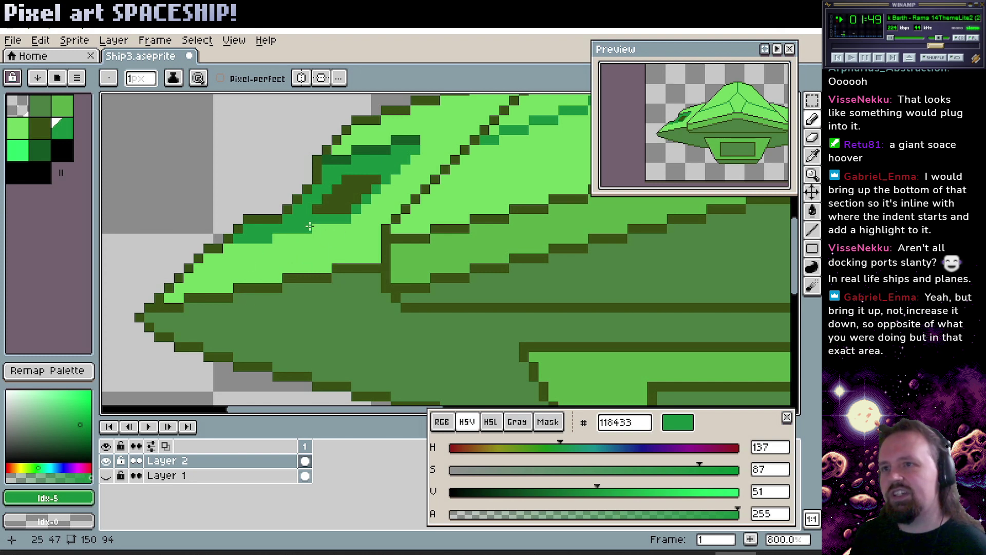
pyautogui.scroll(3, 309, 226)
pyautogui.hscroll(1, 334, 268)
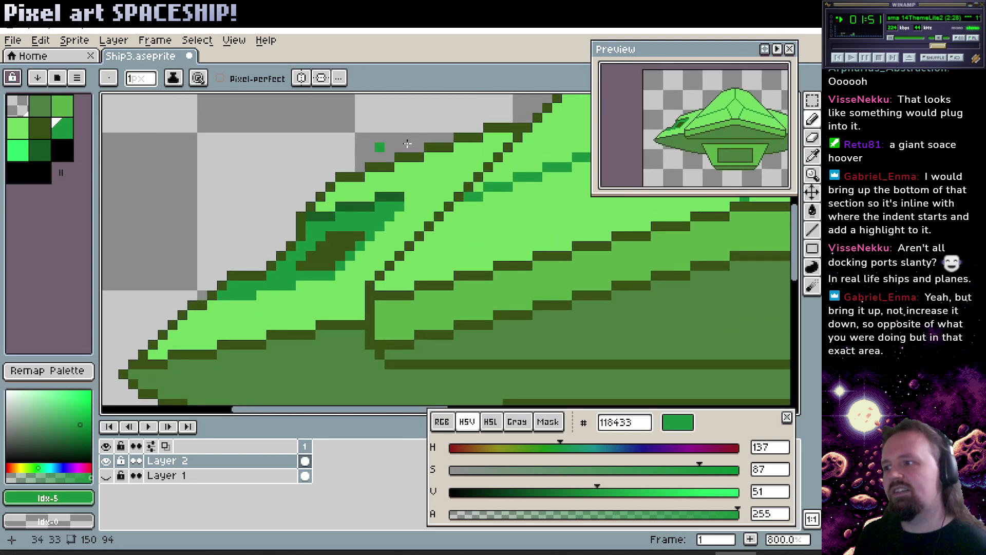
pyautogui.scroll(-4, 408, 144)
pyautogui.hscroll(-4, 388, 248)
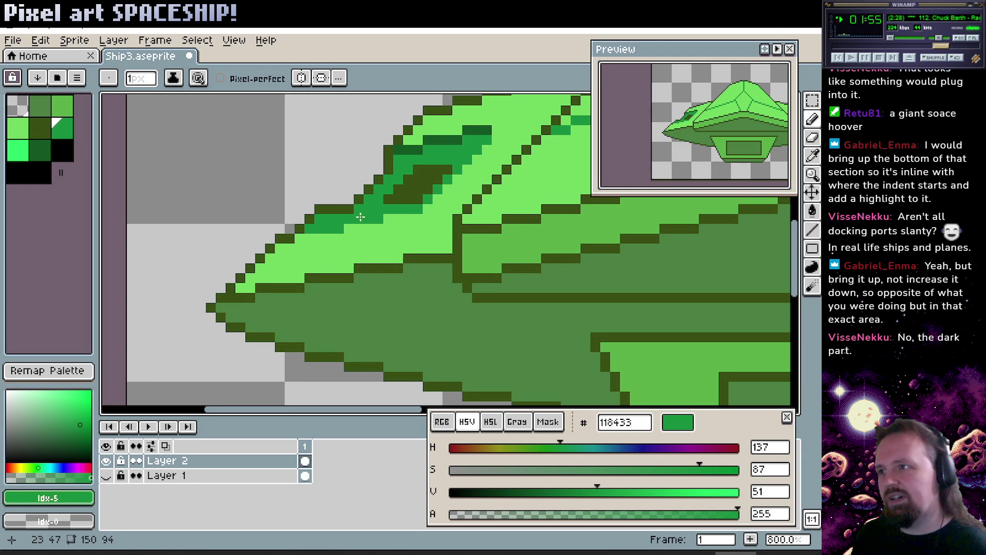
# Paint the lowest row of the dark slot in the hull recess with the mid-green 118433.
pyautogui.keyDown('alt'); pyautogui.click(410, 187); pyautogui.keyUp('alt')
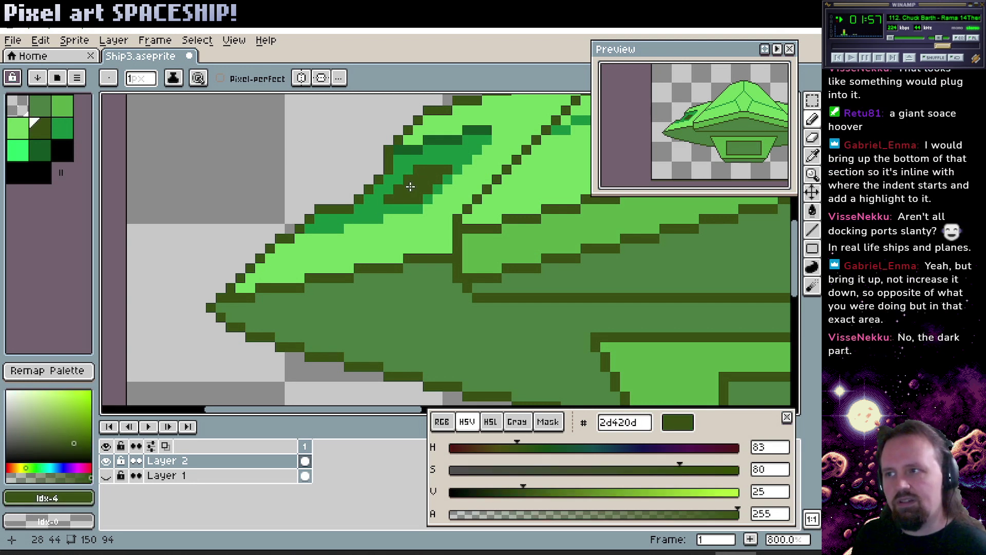
pyautogui.keyDown('alt'); pyautogui.click(384, 207); pyautogui.keyUp('alt')
pyautogui.moveTo(388, 200); pyautogui.dragTo(419, 200)
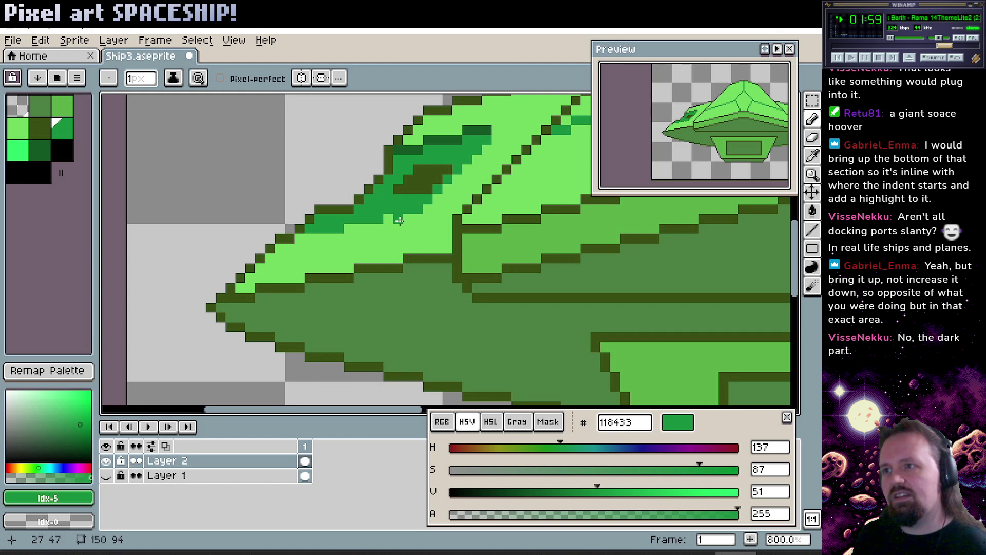
# Try to extend the recess's lower edge toward the ship's nose with green 118433, and undo the strokes.
pyautogui.scroll(1, 390, 255)
pyautogui.hscroll(1, 390, 255)
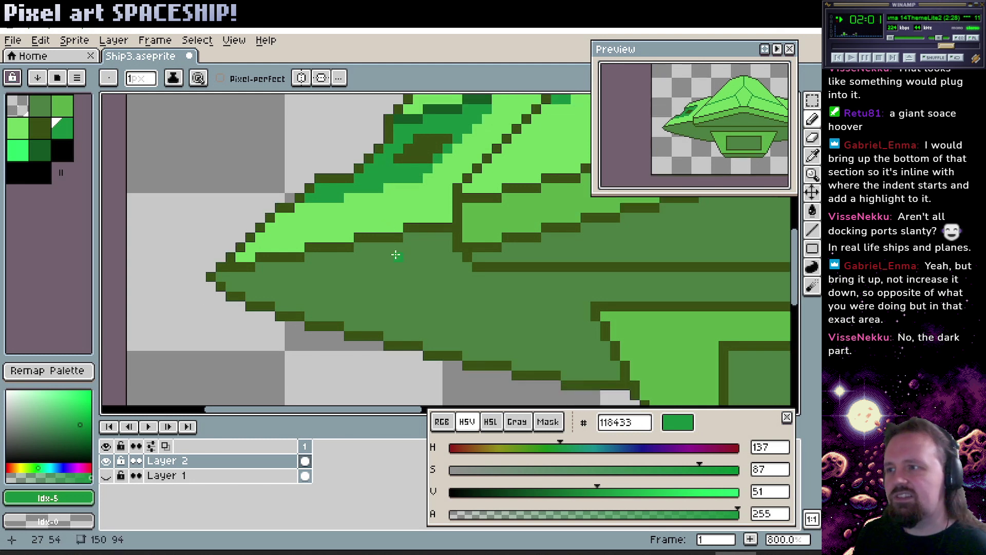
pyautogui.scroll(1, 385, 257)
pyautogui.hscroll(1, 386, 257)
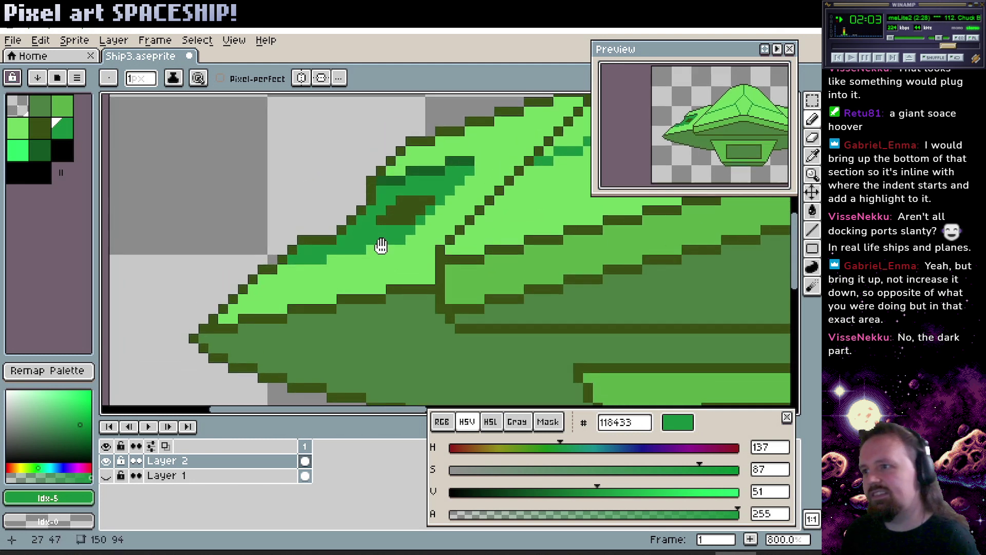
pyautogui.scroll(1, 377, 252)
pyautogui.moveTo(362, 249)
pyautogui.mouseDown()
pyautogui.moveTo(309, 272)
pyautogui.moveTo(283, 269)
pyautogui.mouseUp()
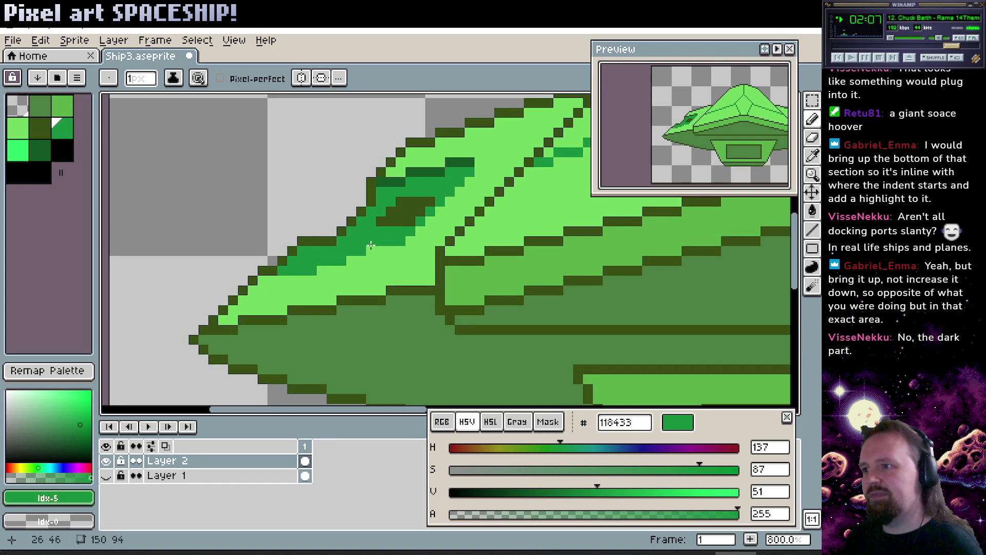
pyautogui.keyDown('alt'); pyautogui.click(396, 245); pyautogui.keyUp('alt')
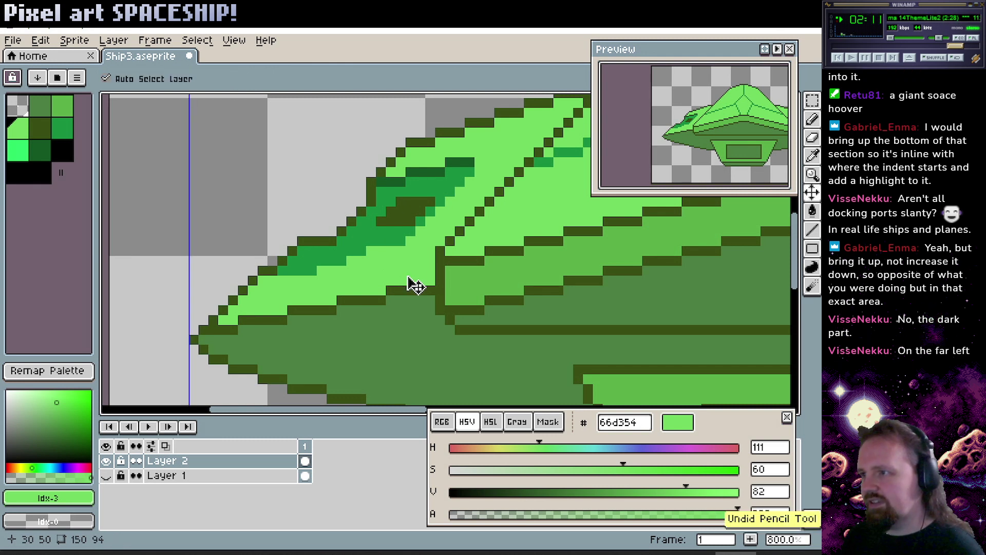
pyautogui.hotkey('ctrl', 'z')
pyautogui.hotkey('ctrl', 'z')
# Lower the hull outline between the nose and the recess, erasing the old ledge to transparency and cleaning the corner pixel with green 66d354.
pyautogui.keyDown('alt'); pyautogui.click(315, 240); pyautogui.keyUp('alt')
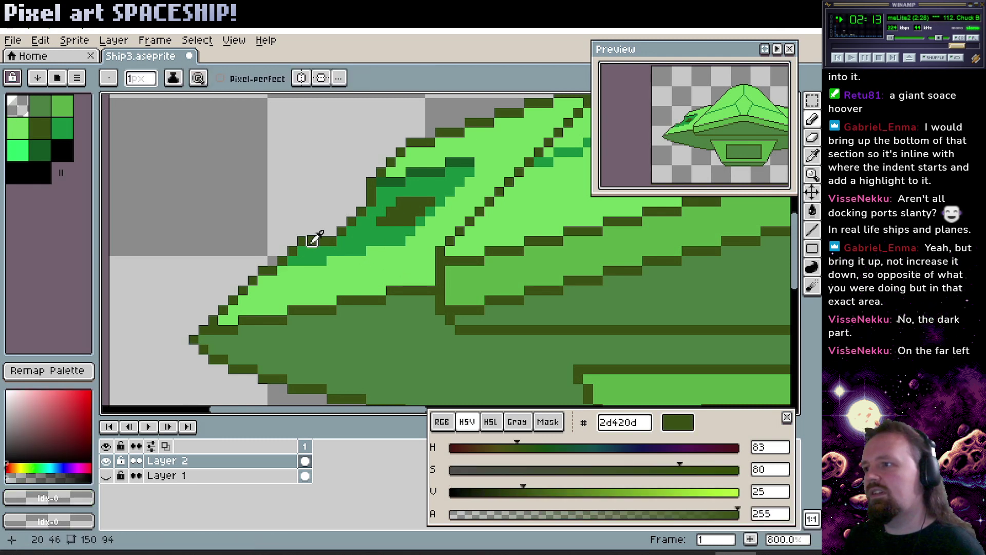
pyautogui.moveTo(297, 260)
pyautogui.mouseDown()
pyautogui.moveTo(330, 245)
pyautogui.moveTo(291, 251)
pyautogui.moveTo(331, 242)
pyautogui.mouseUp()
pyautogui.keyDown('alt'); pyautogui.click(321, 244); pyautogui.keyUp('alt')
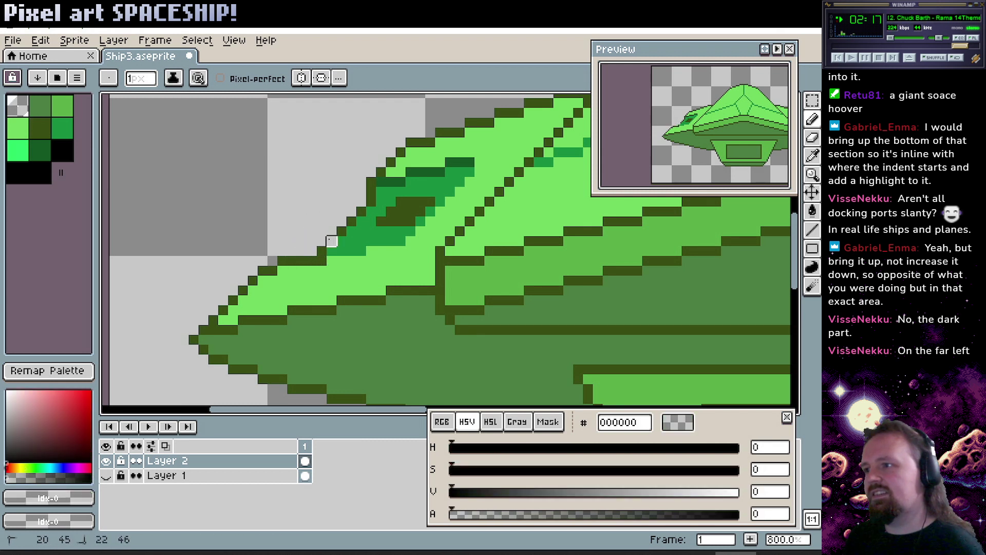
pyautogui.keyDown('alt'); pyautogui.click(322, 261); pyautogui.keyUp('alt')
pyautogui.keyDown('alt'); pyautogui.click(329, 266); pyautogui.keyUp('alt')
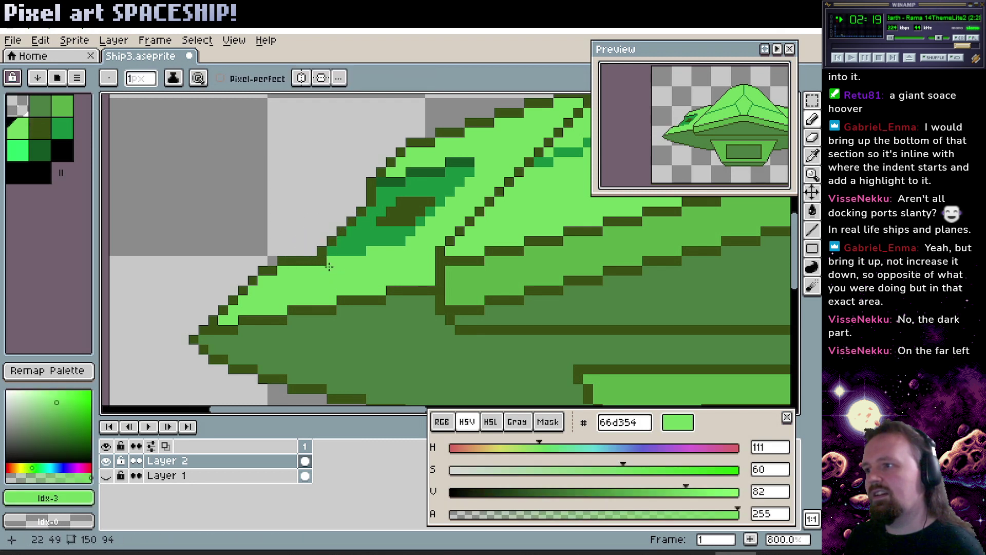
pyautogui.click(322, 261)
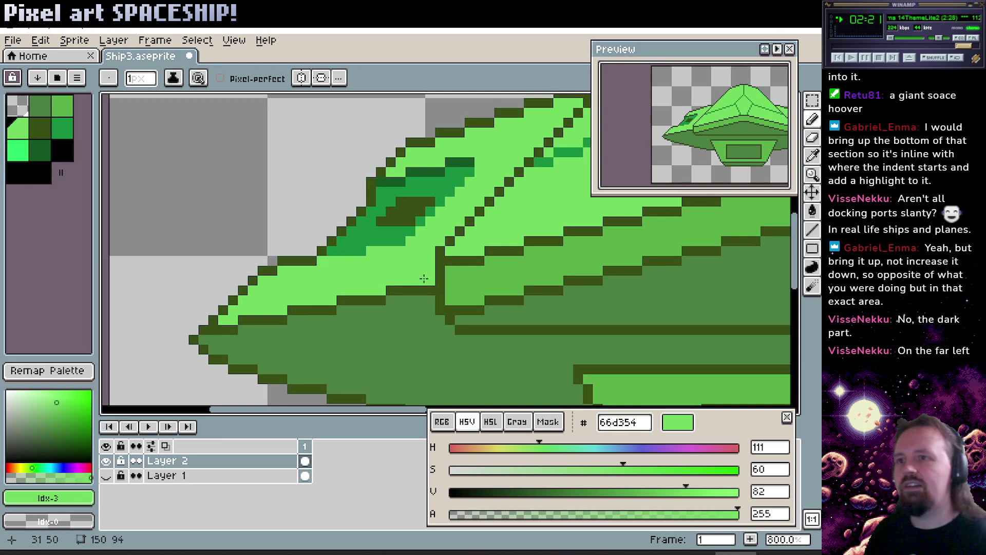
# Compare the hull outline beside the recess before and after the edit by undoing and redoing the last strokes.
pyautogui.moveTo(423, 278); pyautogui.dragTo(416, 280)
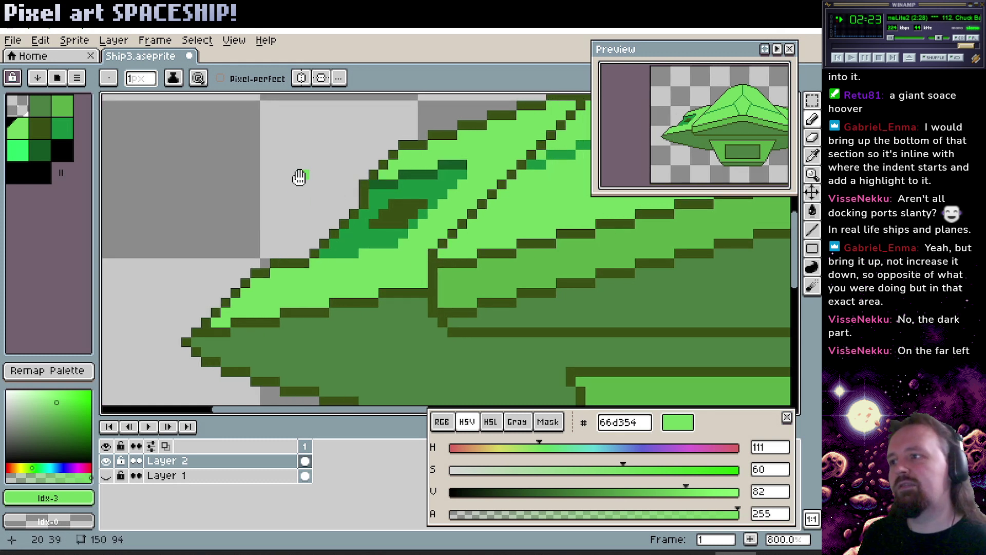
pyautogui.moveTo(299, 177); pyautogui.dragTo(301, 191)
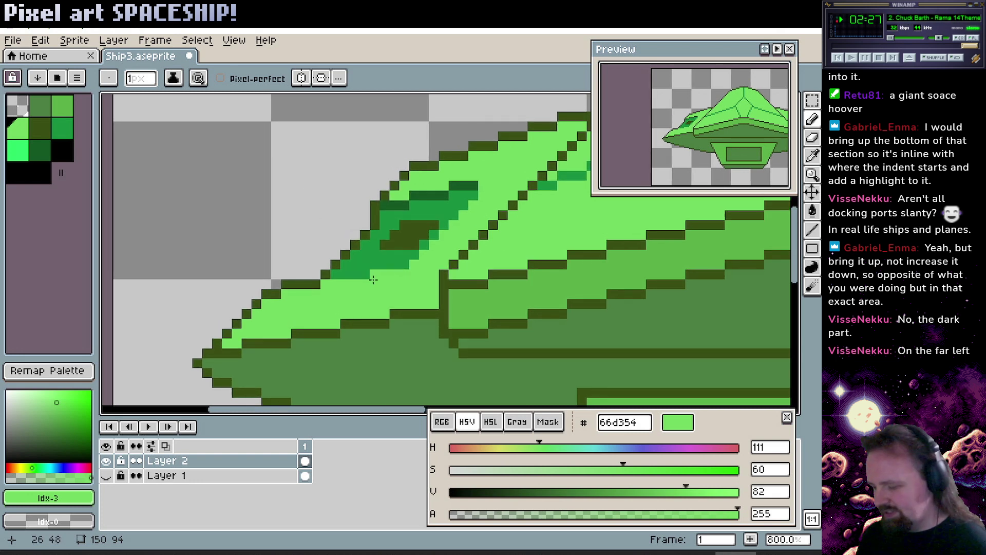
pyautogui.press('v')
pyautogui.hotkey('ctrl', 'z')
pyautogui.hotkey('ctrl', 'z')
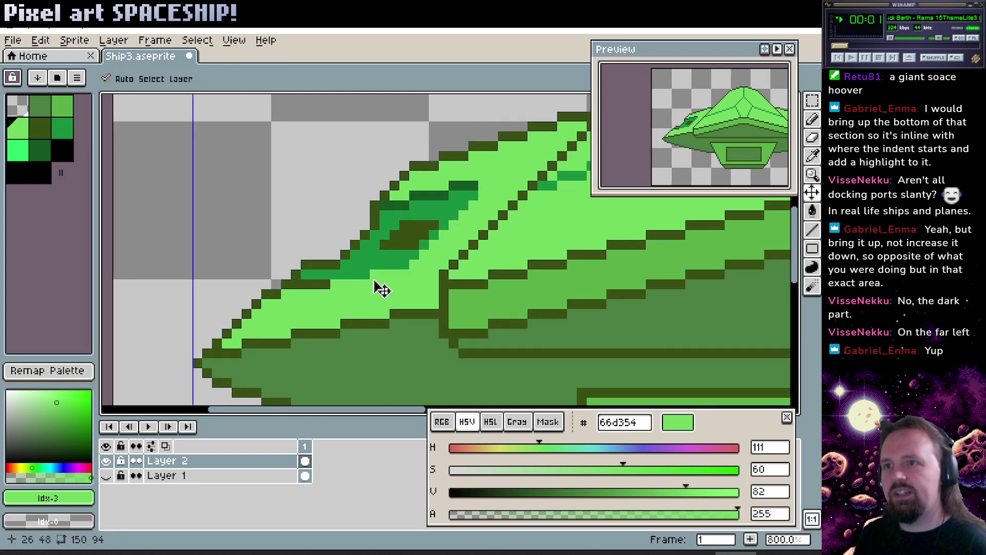
pyautogui.hotkey('ctrl', 'z')
pyautogui.hotkey('ctrl', 'y')
pyautogui.hotkey('ctrl', 'y')
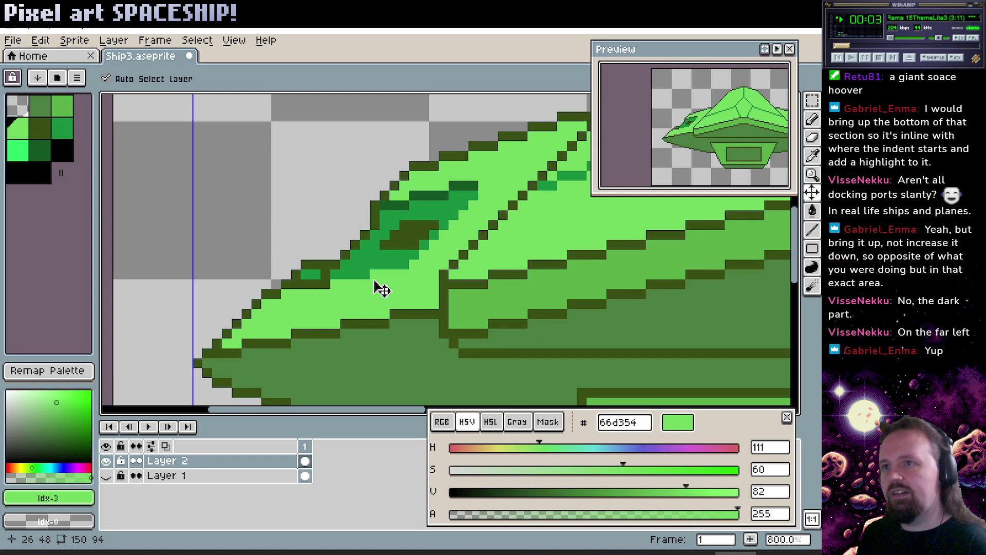
pyautogui.hotkey('ctrl', 'y')
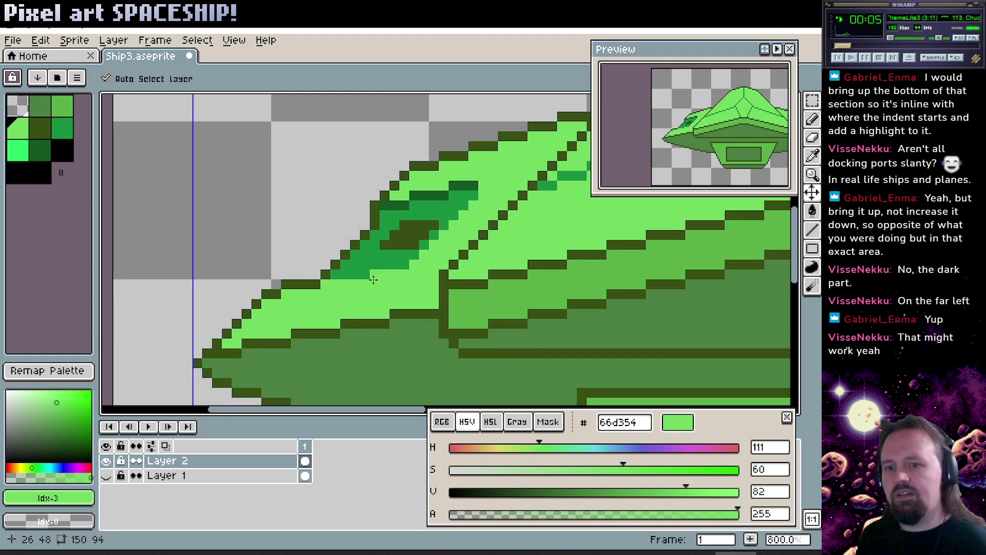
# Try to extend the dark slot's lower end with 2d420d pixels, and paint them over with green 118433.
pyautogui.press('b')
pyautogui.moveTo(385, 270)
pyautogui.mouseDown()
pyautogui.moveTo(352, 268)
pyautogui.moveTo(354, 286)
pyautogui.moveTo(358, 257)
pyautogui.moveTo(355, 292)
pyautogui.mouseUp()
pyautogui.keyDown('alt'); pyautogui.click(316, 235); pyautogui.keyUp('alt')
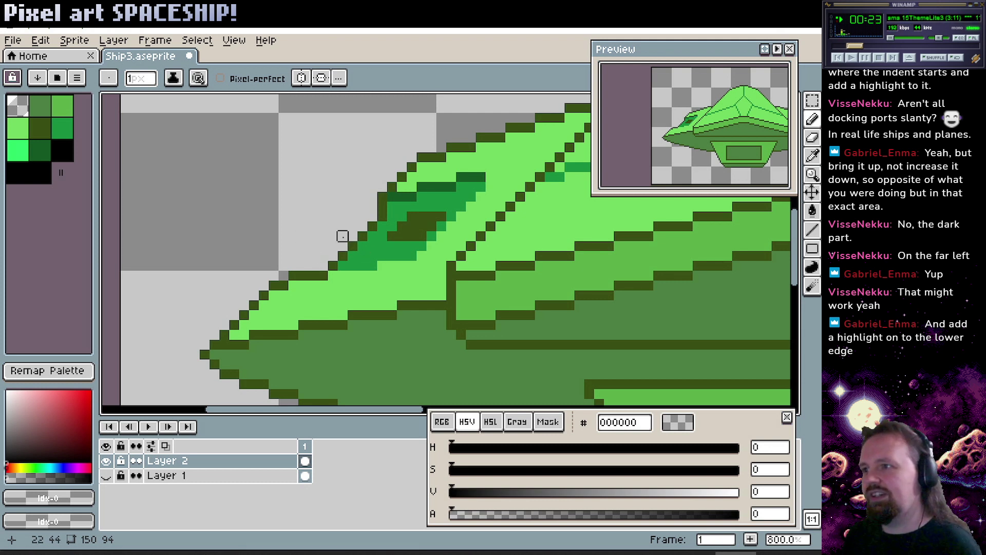
pyautogui.moveTo(412, 206); pyautogui.dragTo(390, 216)
pyautogui.keyDown('alt'); pyautogui.click(383, 238); pyautogui.keyUp('alt')
pyautogui.click(375, 247)
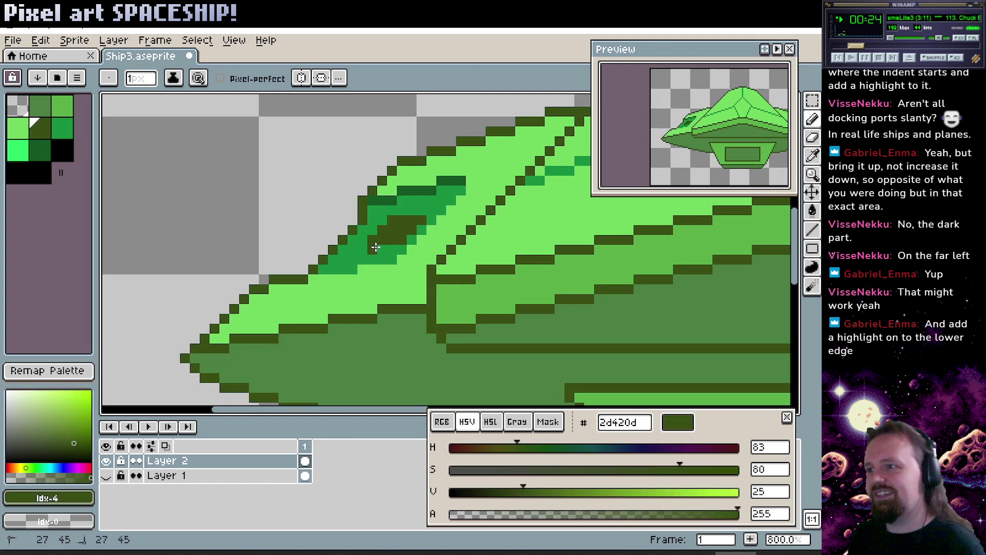
pyautogui.keyDown('alt'); pyautogui.click(352, 258); pyautogui.keyUp('alt')
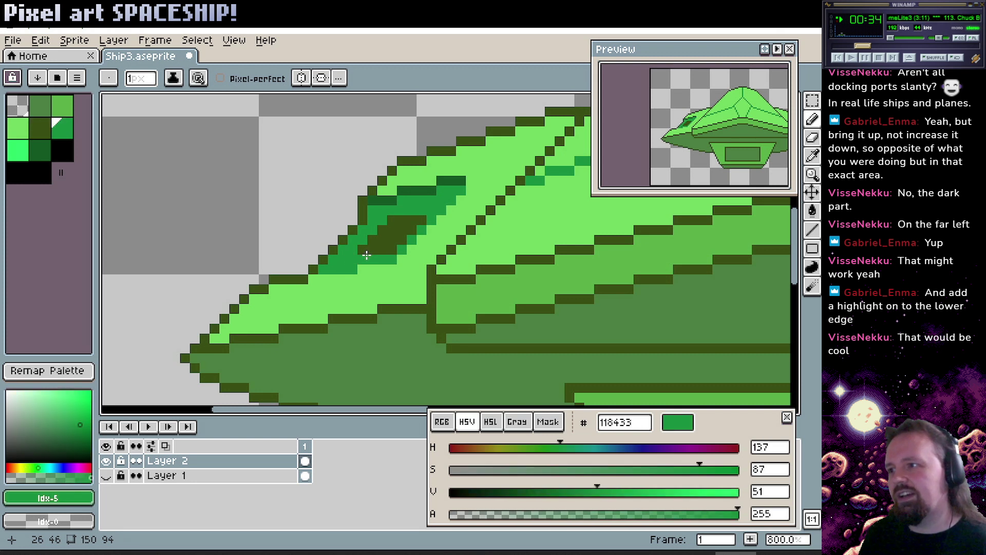
pyautogui.moveTo(365, 251); pyautogui.dragTo(421, 237)
pyautogui.scroll(2, 401, 241)
pyautogui.hscroll(4, 401, 242)
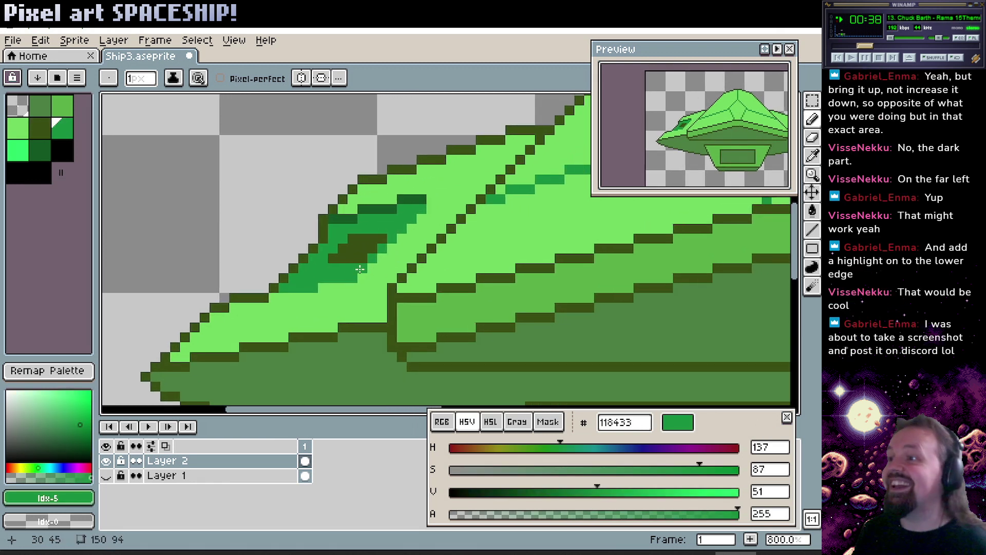
# Lengthen the dark slot diagonally at its lower and upper ends with one-pixel rows of dark green 2d420d.
pyautogui.keyDown('alt'); pyautogui.click(340, 259); pyautogui.keyUp('alt')
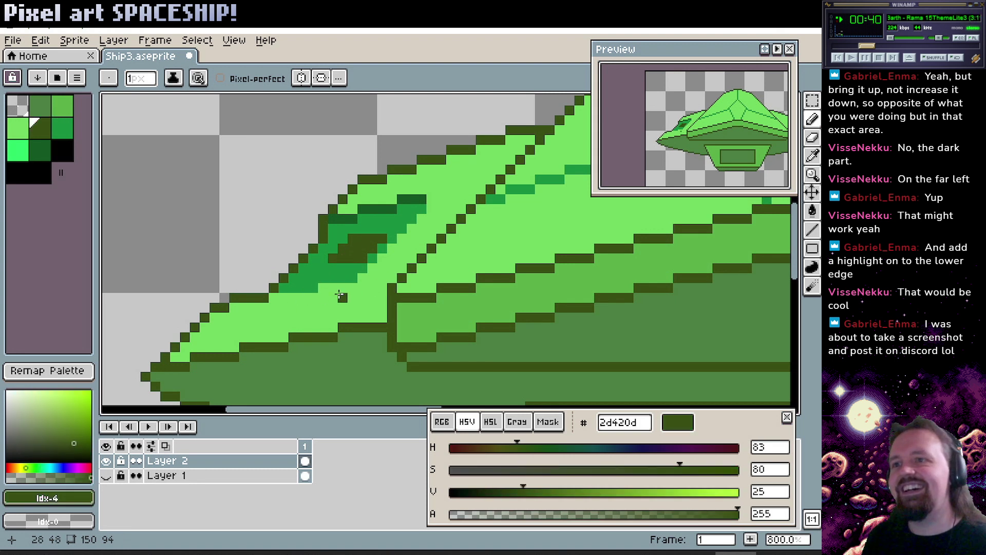
pyautogui.click(335, 268)
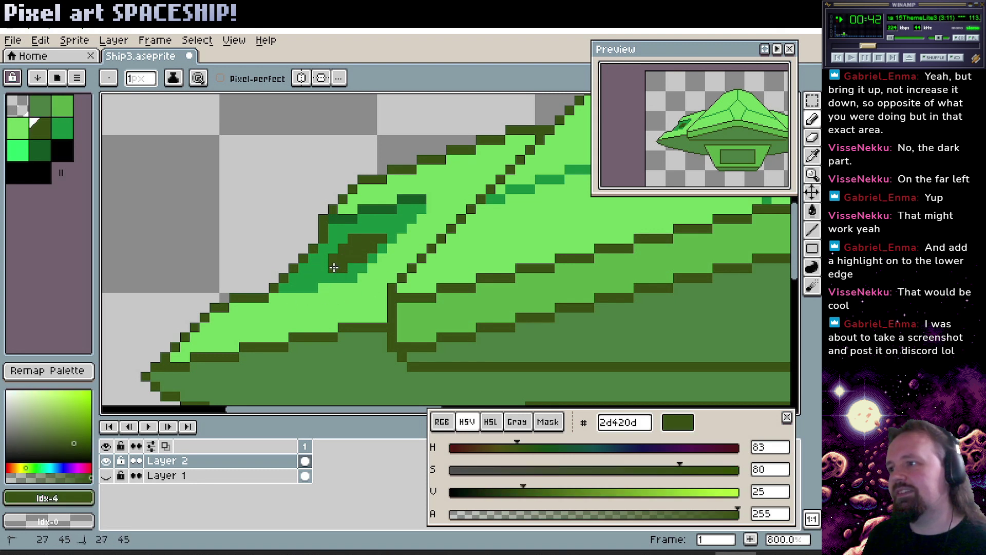
pyautogui.moveTo(334, 268); pyautogui.dragTo(324, 268)
pyautogui.moveTo(371, 228); pyautogui.dragTo(389, 228)
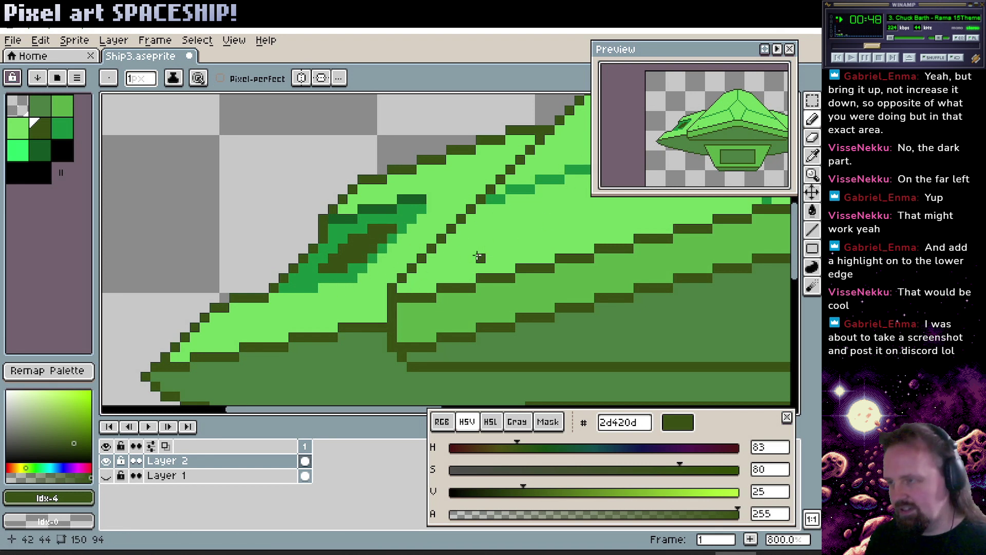
# Examine the recess and hull outline against the whole ship at reduced zoom.
pyautogui.scroll(-5, 478, 257)
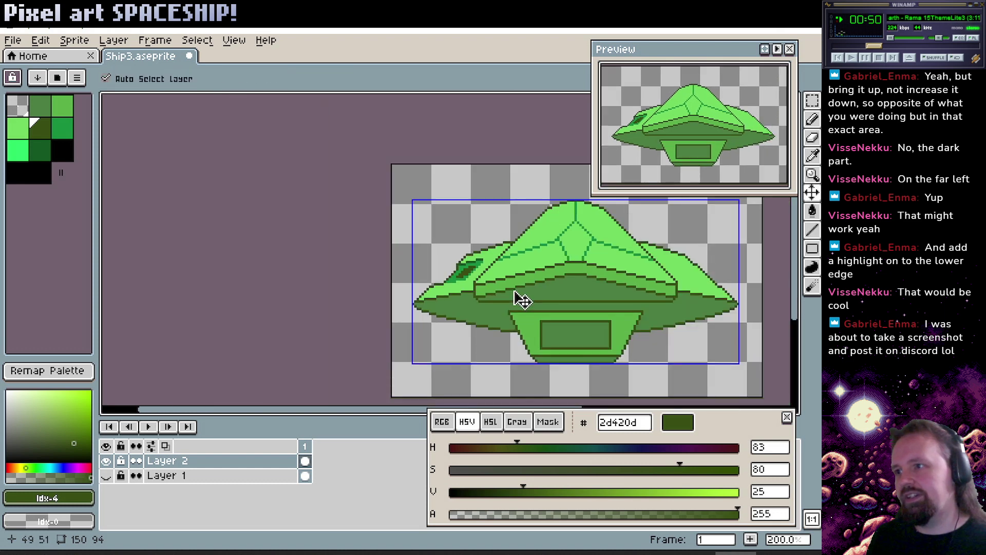
pyautogui.scroll(1, 529, 300)
pyautogui.scroll(-1, 453, 279)
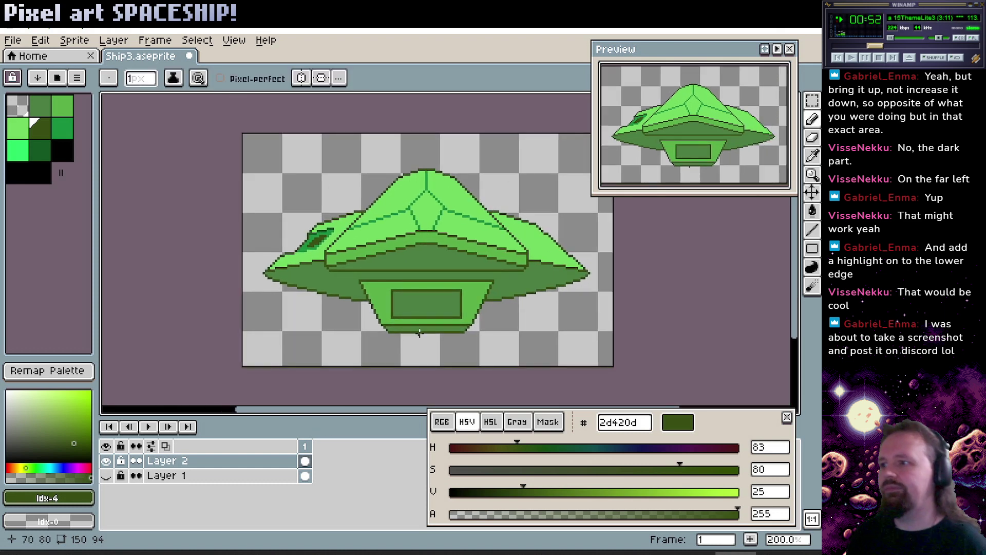
pyautogui.scroll(4, 330, 271)
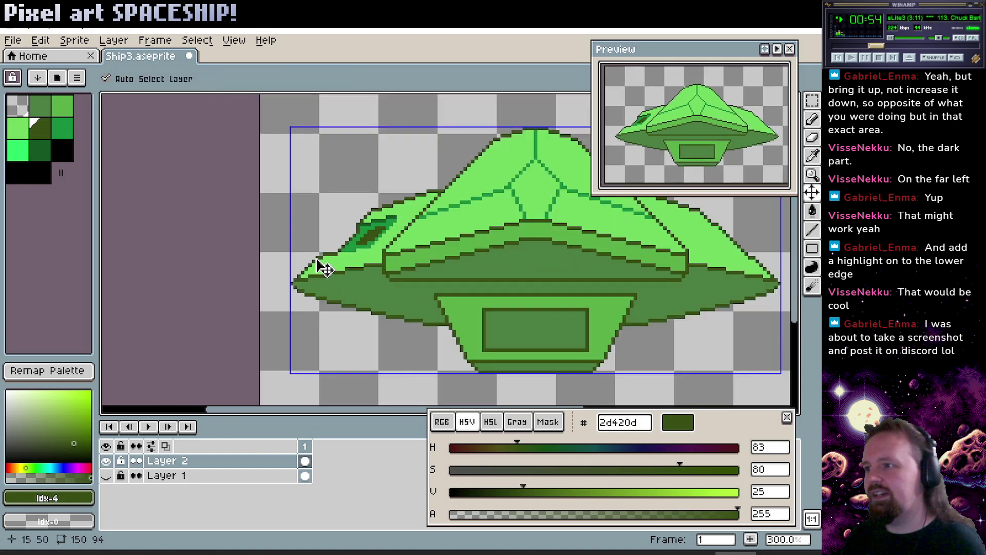
pyautogui.scroll(1, 348, 257)
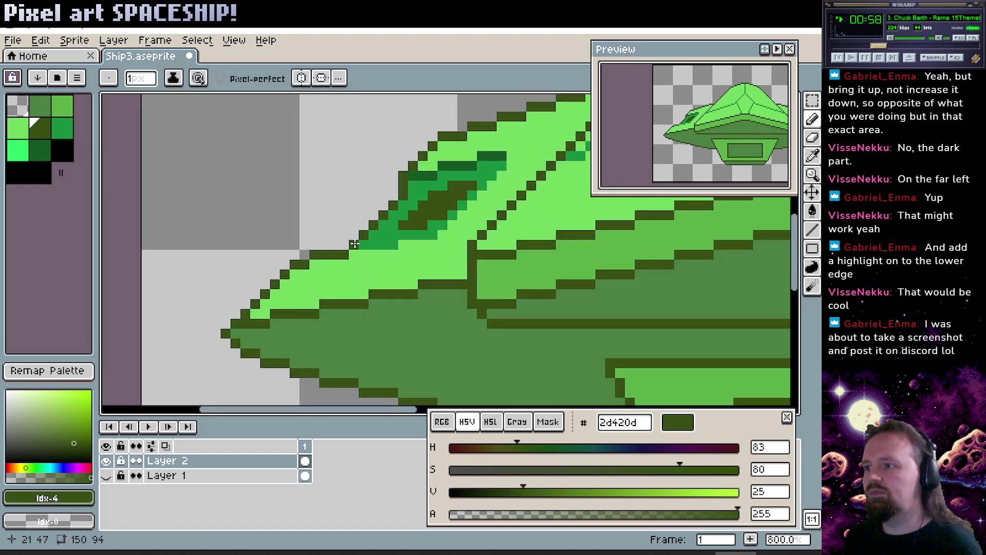
# Change the black palette entry at index 8 to bright cyan 00d2ff.
pyautogui.moveTo(354, 245); pyautogui.dragTo(330, 325)
pyautogui.click(62, 106)
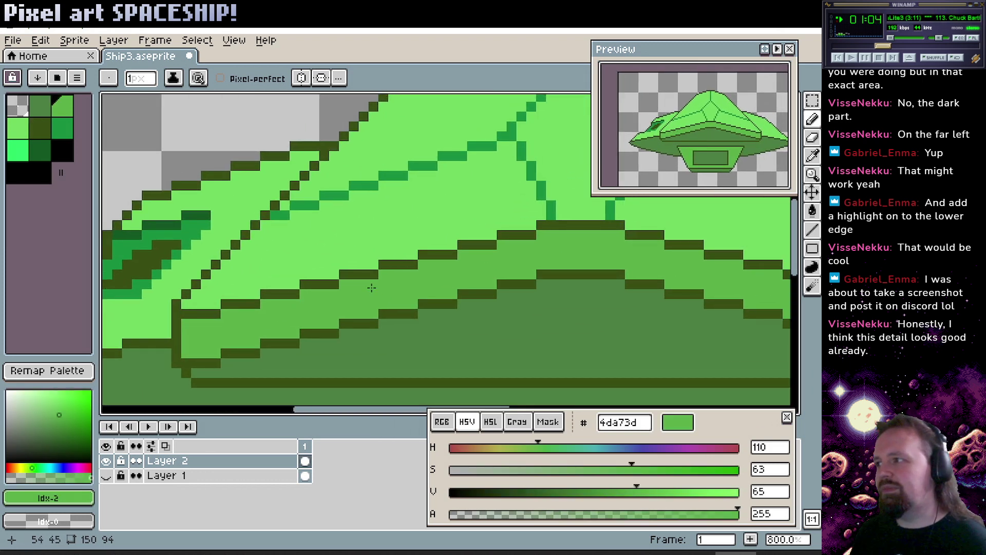
pyautogui.click(64, 154)
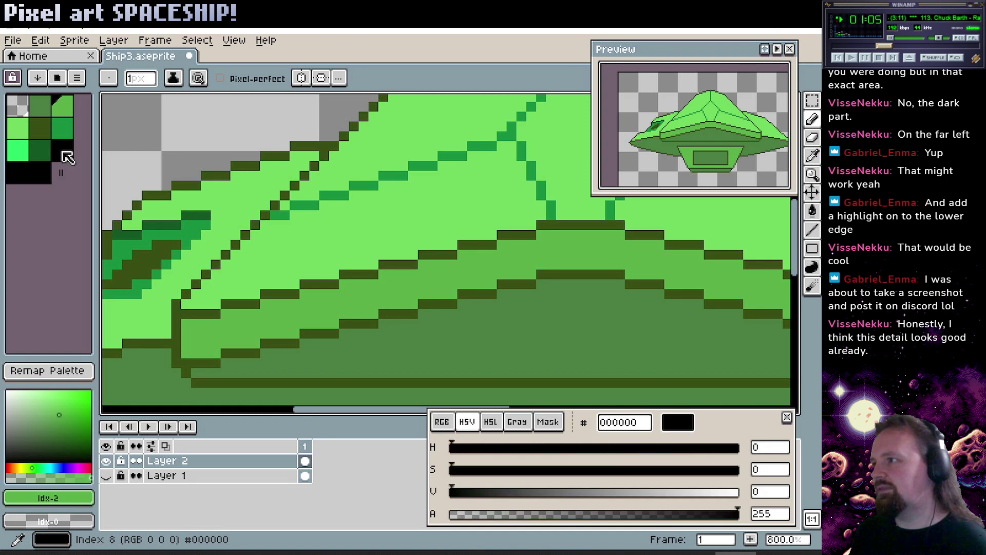
pyautogui.click(51, 467)
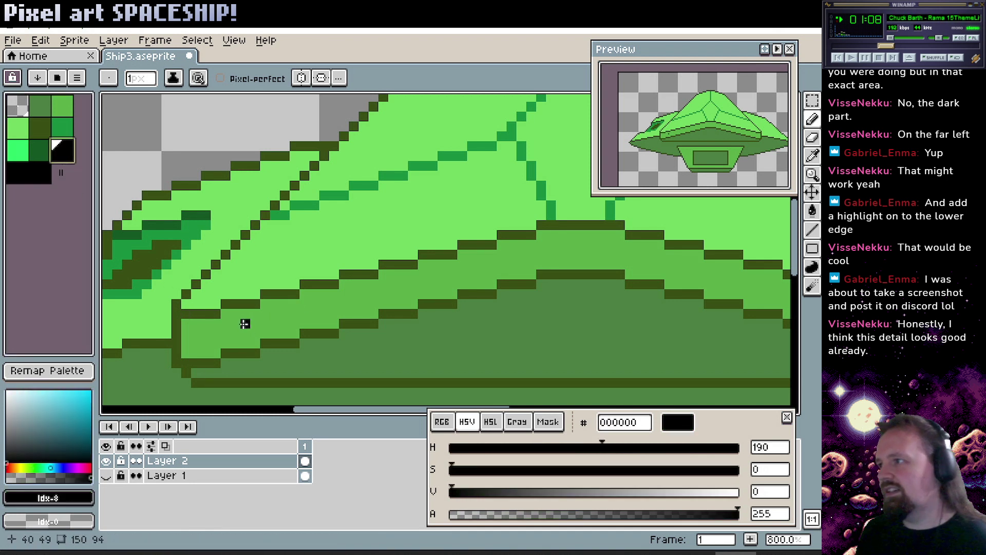
pyautogui.click(88, 393)
# Try a cyan light about 2 by 2 pixels inside the left end of the mid-green hull band.
pyautogui.click(284, 323)
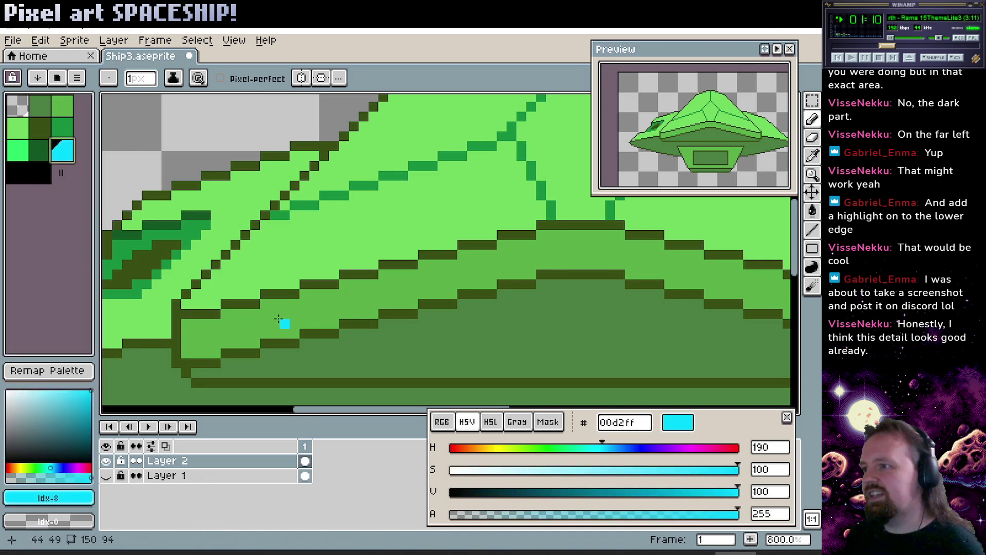
pyautogui.hscroll(2, 330, 312)
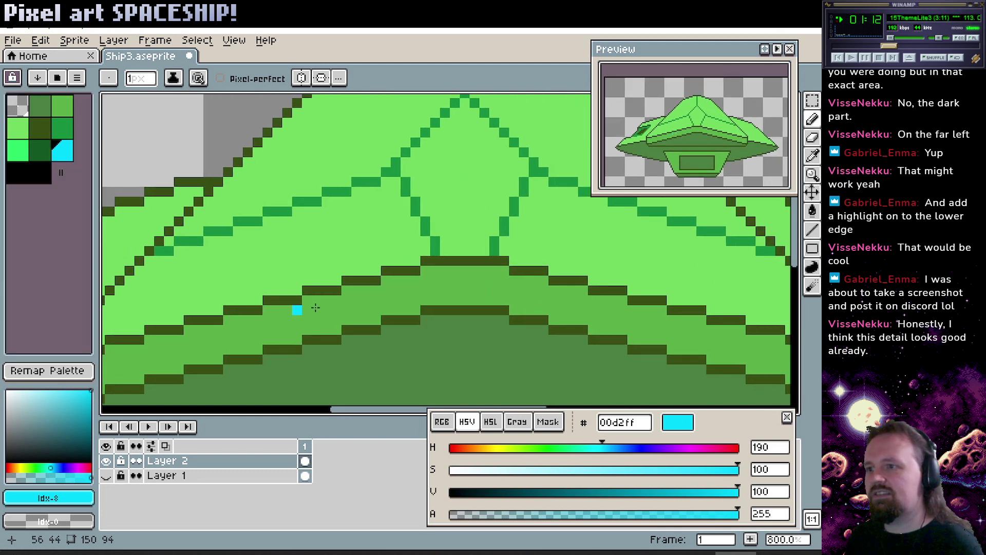
pyautogui.hscroll(-3, 308, 316)
pyautogui.scroll(-1, 298, 308)
pyautogui.click(281, 291)
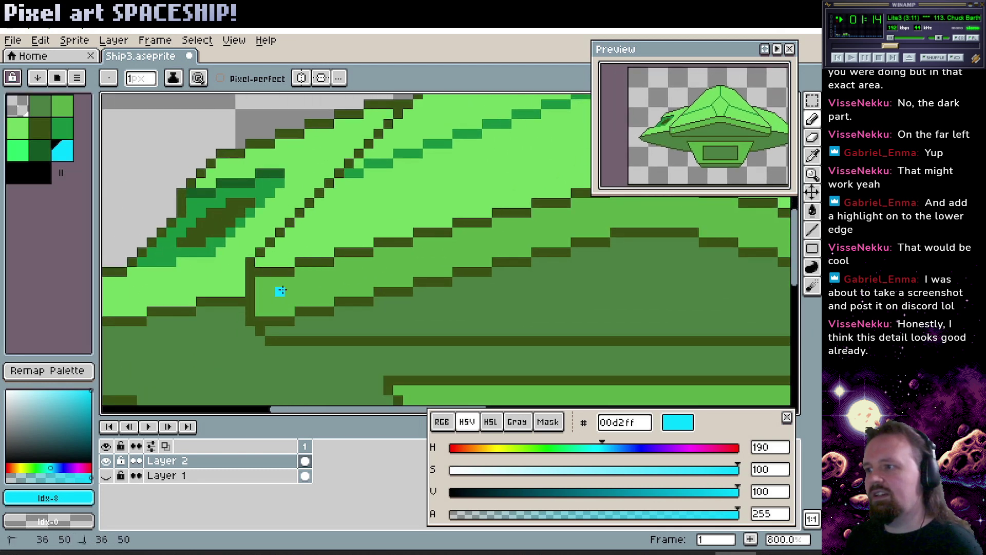
pyautogui.click(280, 302)
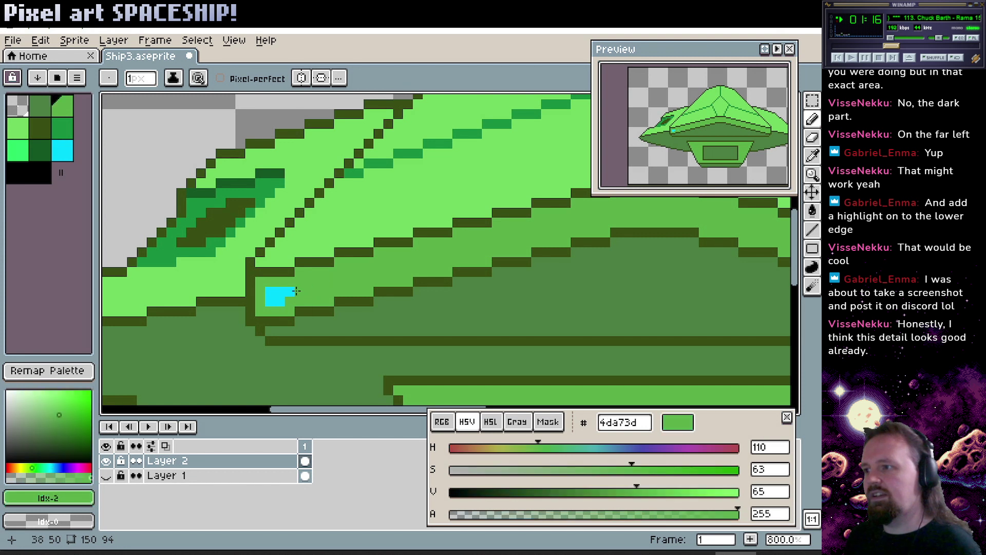
pyautogui.keyDown('alt'); pyautogui.click(299, 297); pyautogui.keyUp('alt')
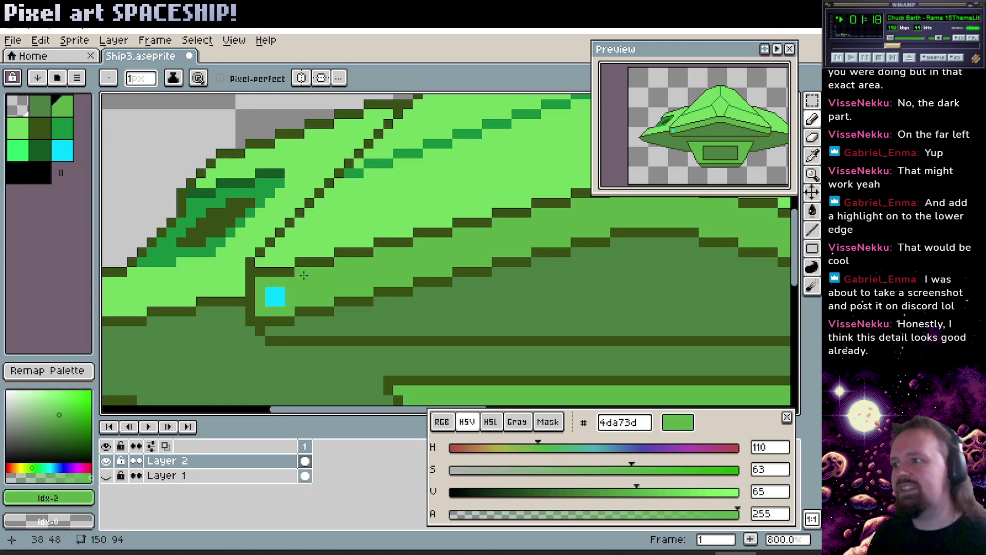
pyautogui.keyDown('alt'); pyautogui.click(280, 288); pyautogui.keyUp('alt')
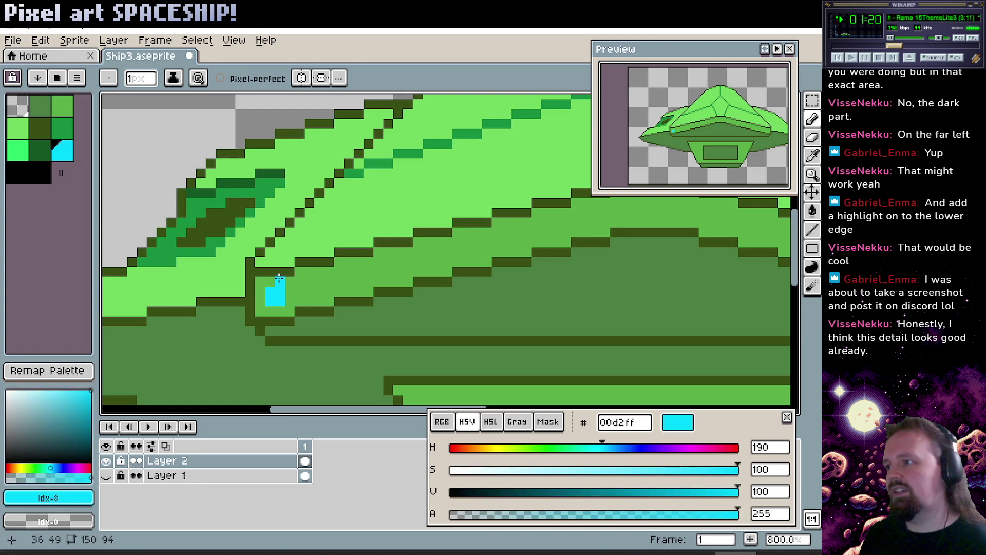
# Paint over the cyan pixels in the mid-green band with green 4da73d.
pyautogui.click(42, 129)
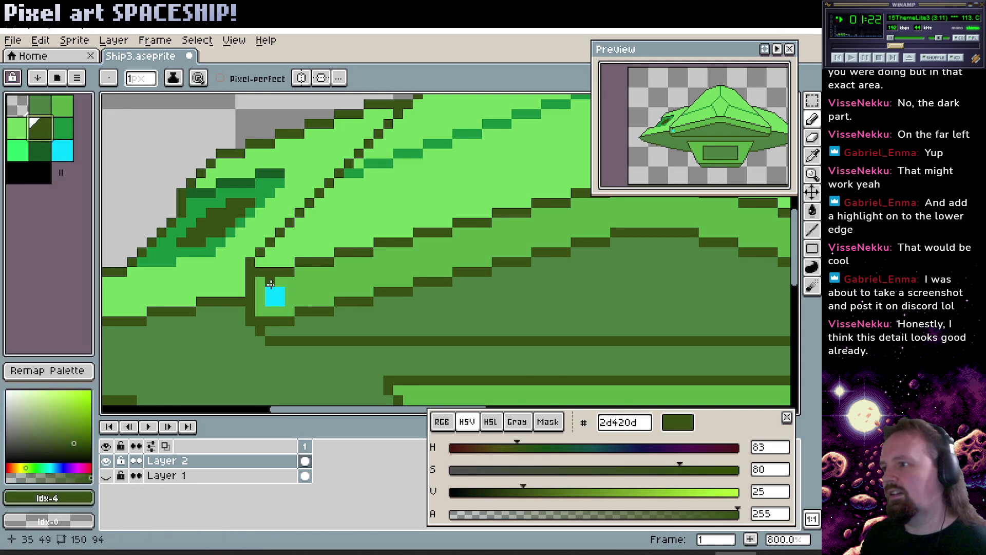
pyautogui.keyDown('alt'); pyautogui.click(301, 285); pyautogui.keyUp('alt')
pyautogui.moveTo(270, 292); pyautogui.dragTo(280, 302)
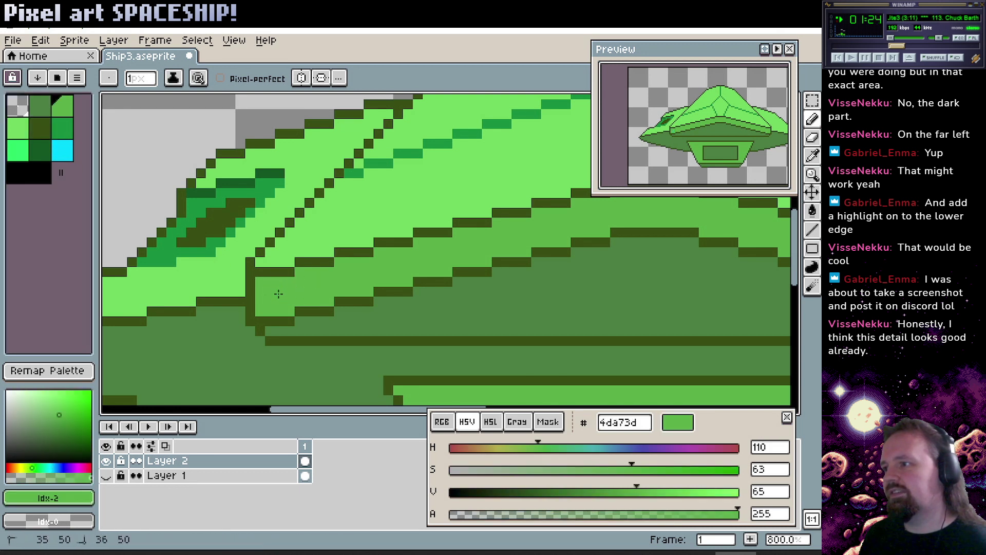
# Paint a small block of cyan 00d2ff pixels on the dark green lower hull near the ship's left tip.
pyautogui.scroll(-2, 385, 280)
pyautogui.hscroll(3, 386, 280)
pyautogui.scroll(-2, 413, 249)
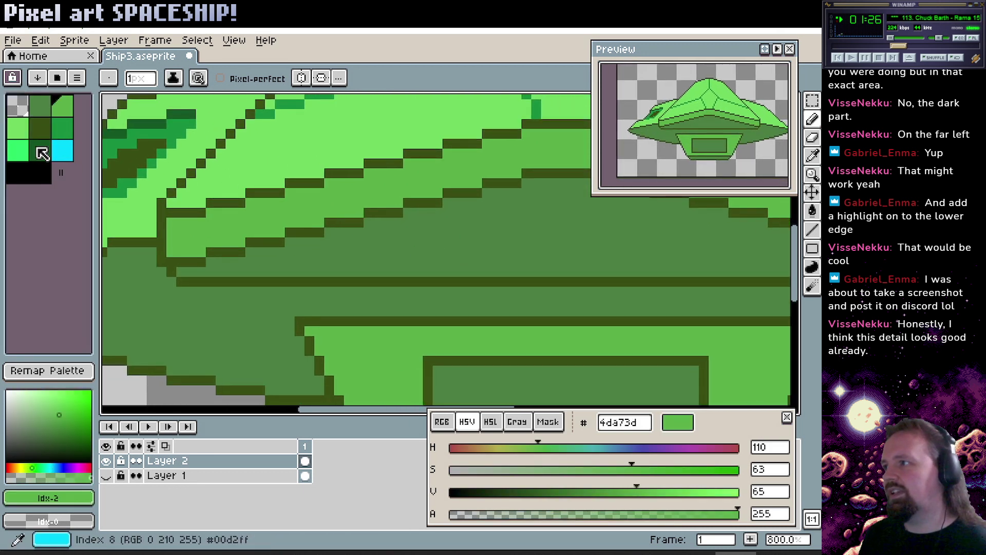
pyautogui.click(63, 150)
pyautogui.scroll(-2, 380, 234)
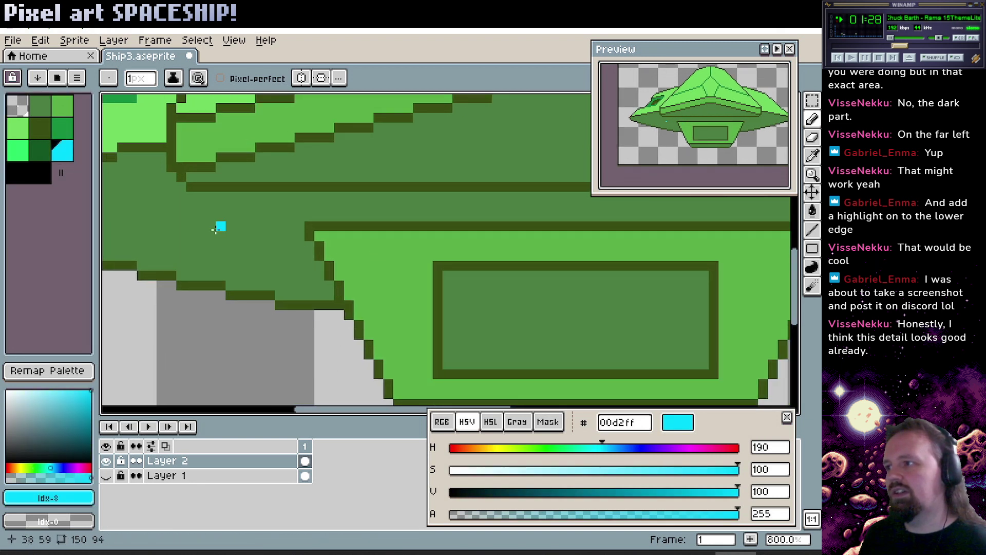
pyautogui.hscroll(-5, 247, 226)
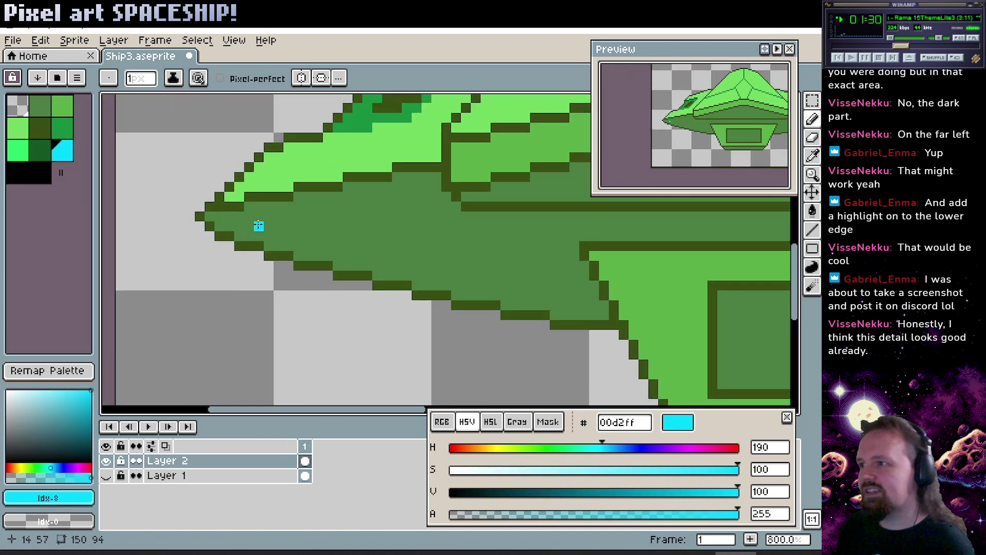
pyautogui.click(258, 226)
pyautogui.moveTo(262, 215)
pyautogui.mouseDown()
pyautogui.moveTo(278, 216)
pyautogui.moveTo(279, 226)
pyautogui.mouseUp()
# Slant the cyan light by covering its corner pixels with green 3f7236 and extending its rows rightward in cyan.
pyautogui.keyDown('alt'); pyautogui.click(279, 208); pyautogui.keyUp('alt')
pyautogui.click(278, 216)
pyautogui.click(259, 226)
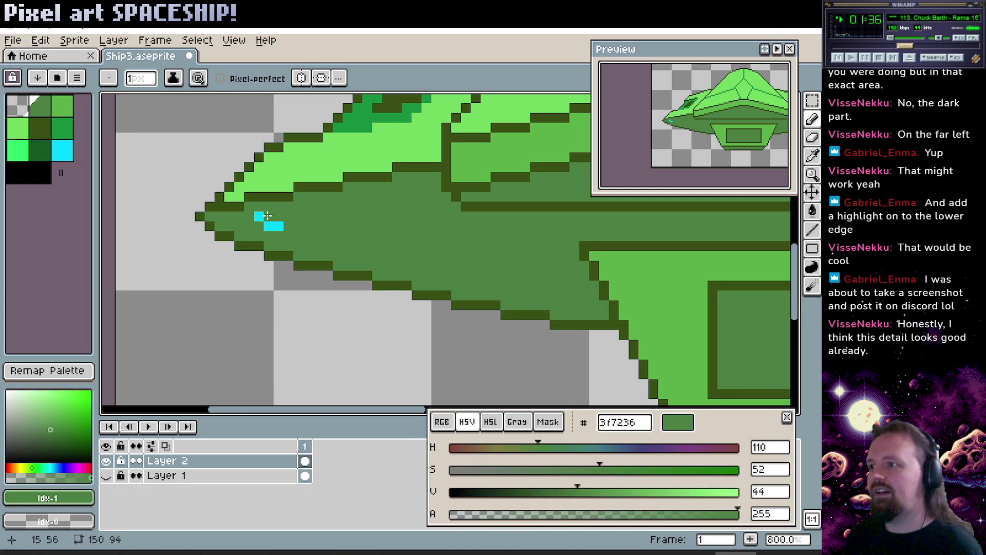
pyautogui.keyDown('alt'); pyautogui.click(268, 215); pyautogui.keyUp('alt')
pyautogui.click(277, 215)
pyautogui.click(298, 226)
pyautogui.click(287, 226)
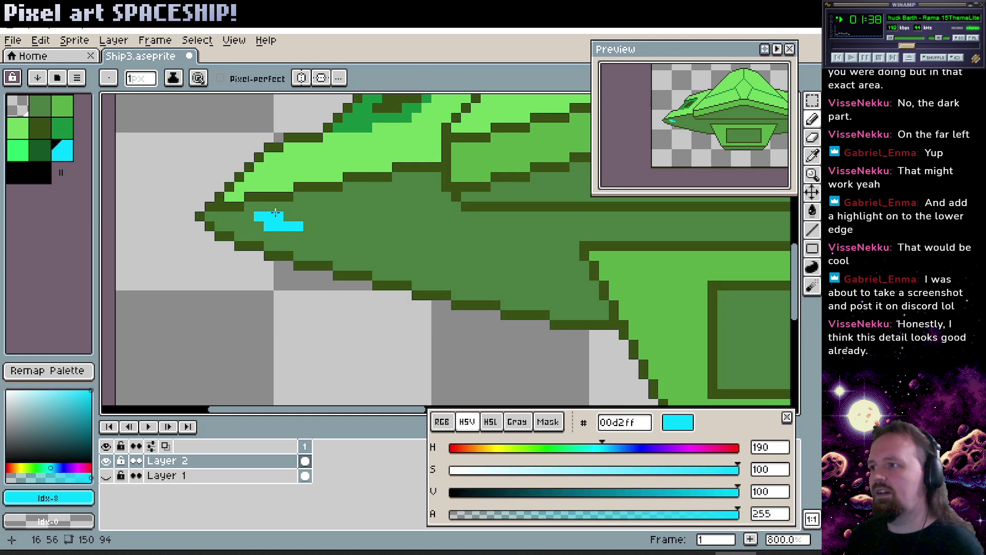
# Trim the cyan light to two offset two-pixel rows using hull green 3f7236, and undo the stray pixel outside the hull.
pyautogui.keyDown('alt'); pyautogui.click(257, 226); pyautogui.keyUp('alt')
pyautogui.click(259, 215)
pyautogui.click(270, 227)
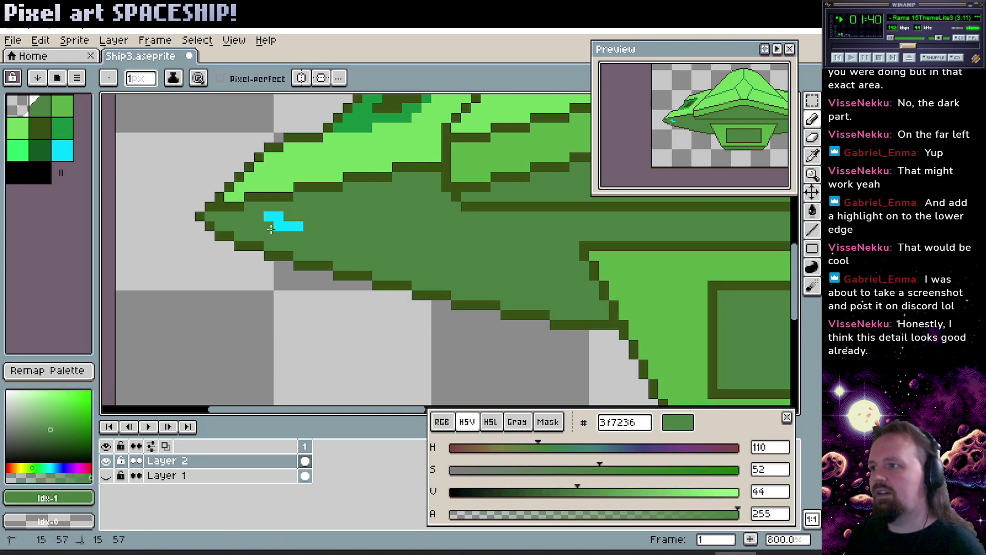
pyautogui.keyDown('alt'); pyautogui.click(288, 225); pyautogui.keyUp('alt')
pyautogui.keyDown('alt'); pyautogui.click(308, 226); pyautogui.keyUp('alt')
pyautogui.click(298, 226)
pyautogui.click(150, 206)
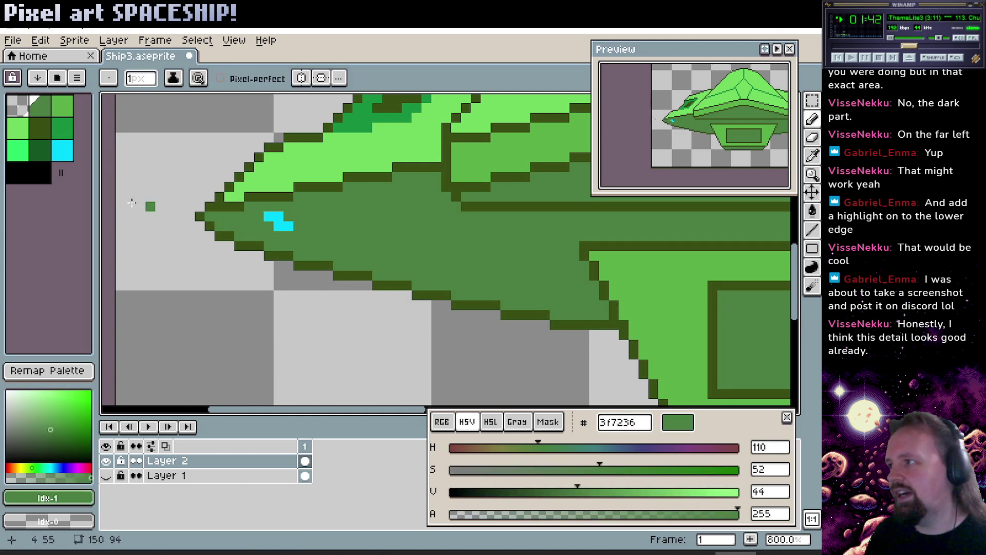
pyautogui.hotkey('ctrl', 'z')
# Frame the cyan light with a slanted one-pixel rim of green 4da73d, replacing the trial pixels of 118433.
pyautogui.click(62, 128)
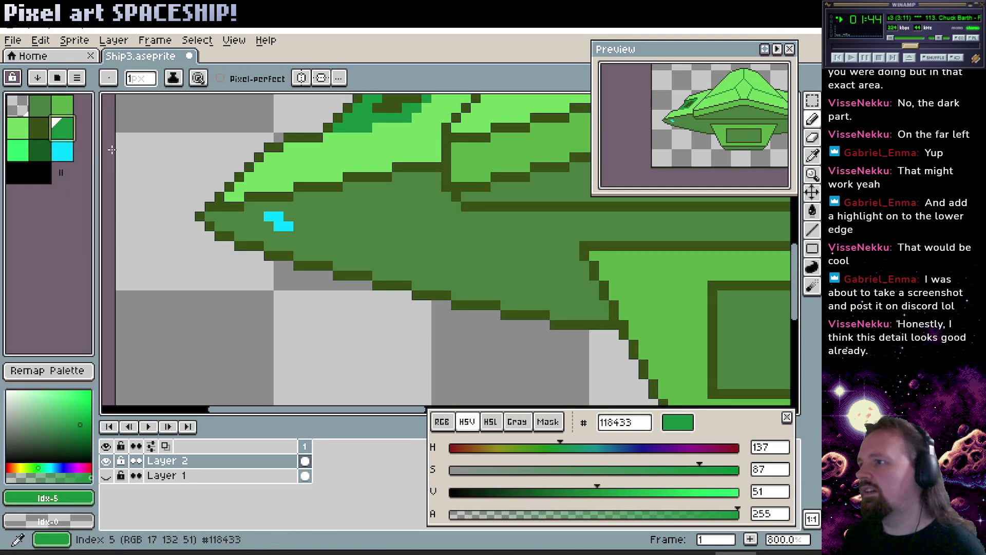
pyautogui.click(273, 206)
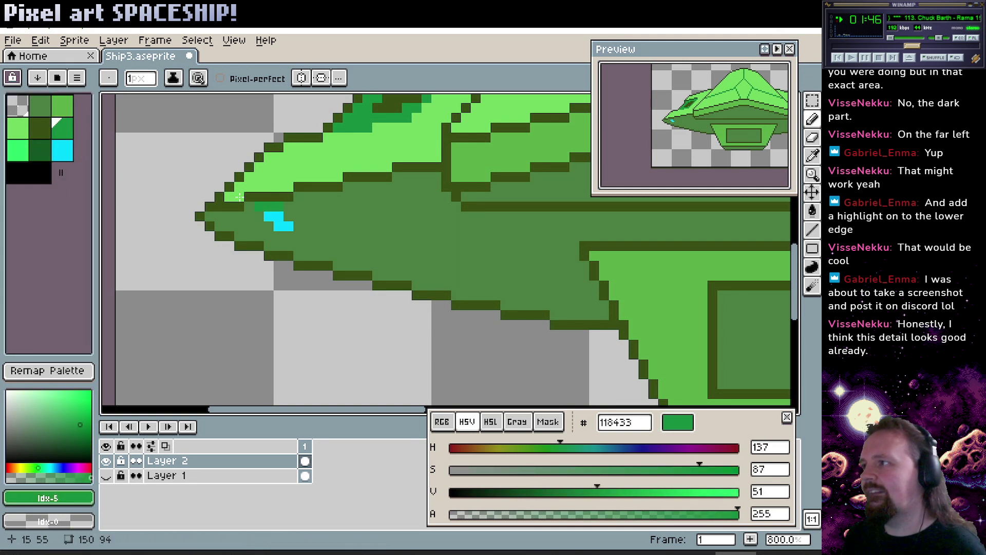
pyautogui.click(62, 105)
pyautogui.moveTo(259, 206)
pyautogui.mouseDown()
pyautogui.moveTo(290, 214)
pyautogui.moveTo(302, 235)
pyautogui.mouseUp()
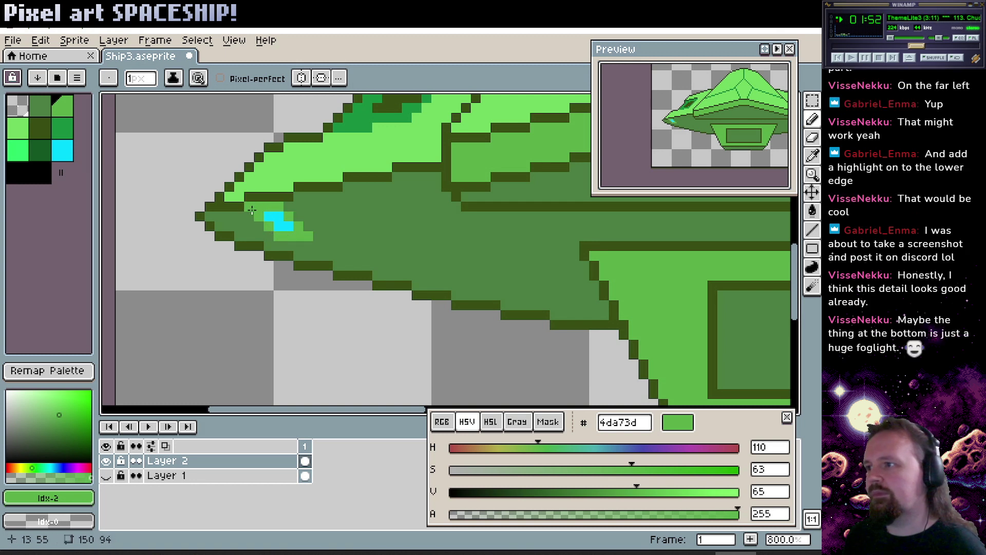
pyautogui.moveTo(466, 233); pyautogui.dragTo(423, 240)
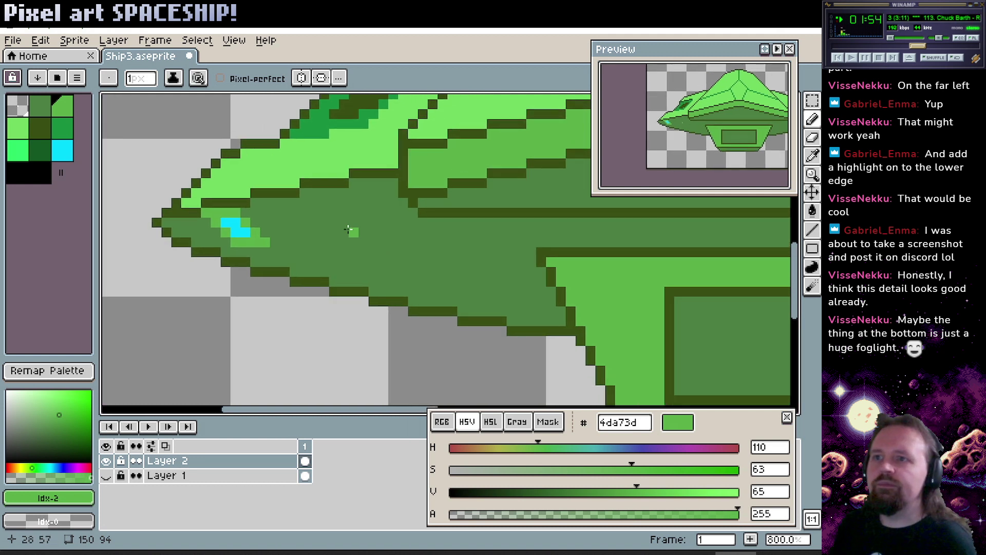
pyautogui.moveTo(313, 229); pyautogui.dragTo(347, 232)
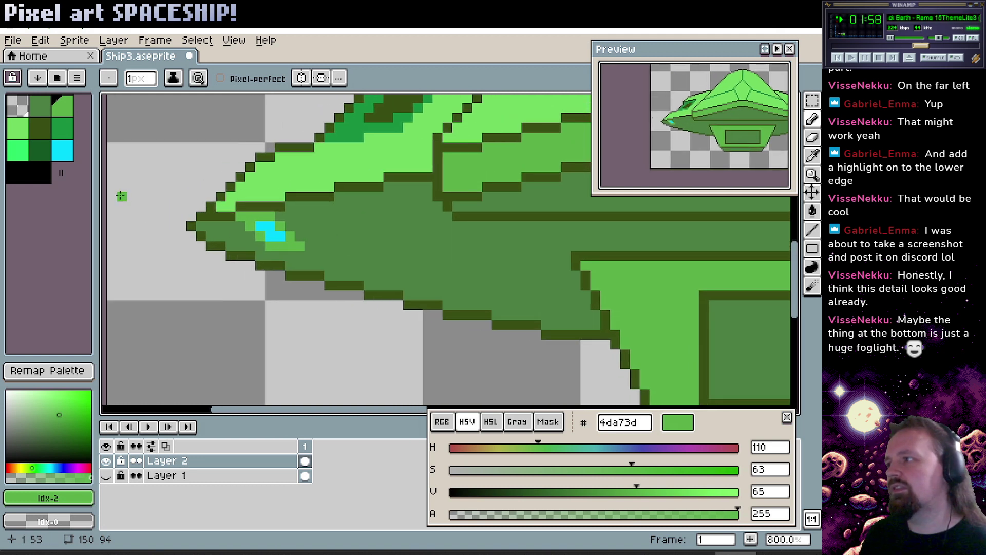
# Fill the rim segments around the cyan light with the black palette entry at index 9.
pyautogui.click(18, 172)
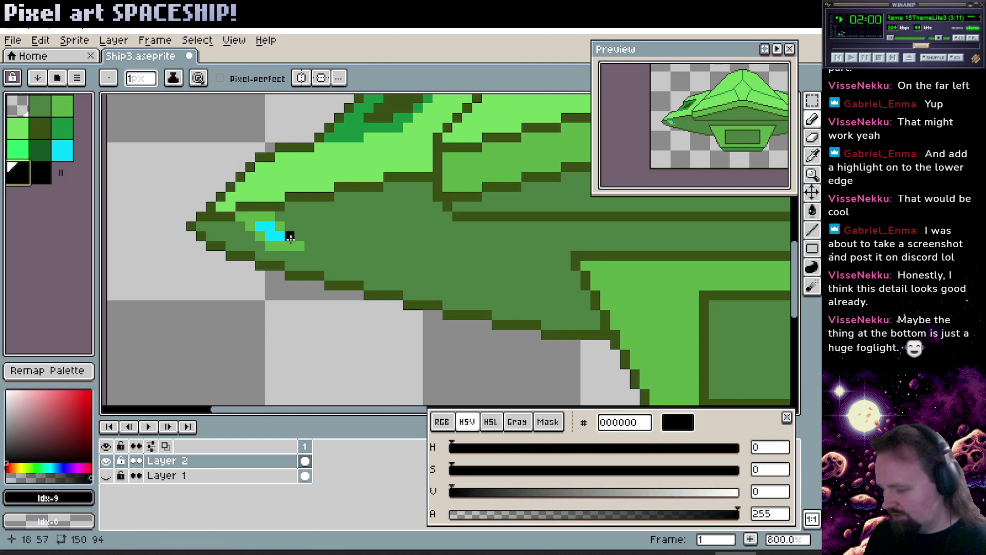
pyautogui.press('g')
pyautogui.click(286, 245)
pyautogui.click(280, 227)
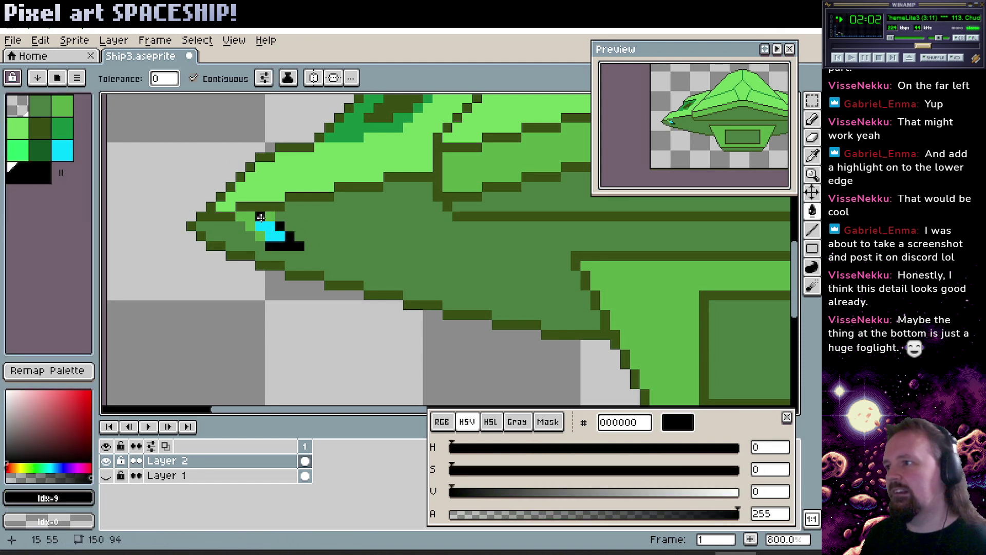
pyautogui.click(255, 217)
pyautogui.click(250, 235)
# Change the rim's palette entry at index 9 to dark green 244625.
pyautogui.moveTo(414, 230); pyautogui.dragTo(431, 244)
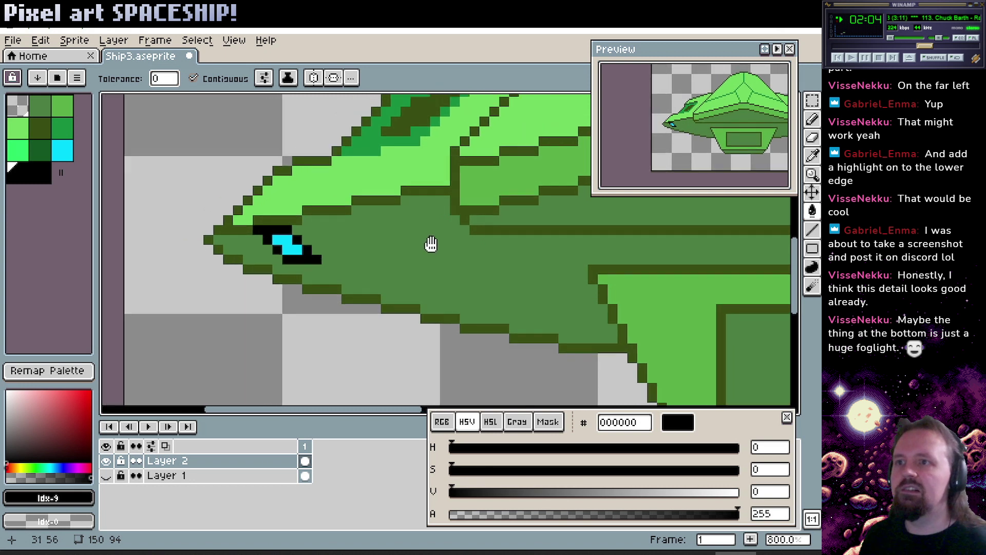
pyautogui.click(41, 466)
pyautogui.moveTo(57, 426)
pyautogui.mouseDown()
pyautogui.moveTo(81, 443)
pyautogui.moveTo(47, 442)
pyautogui.mouseUp()
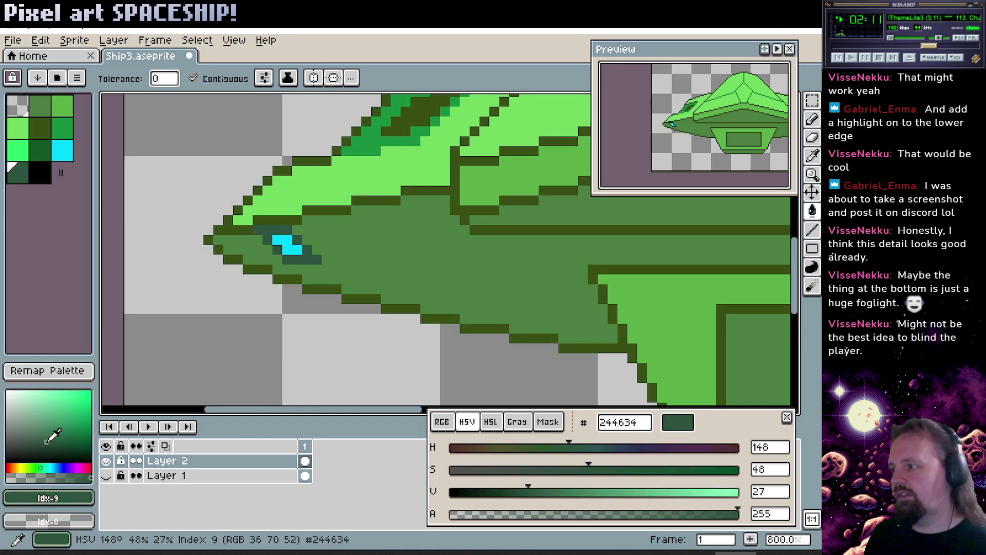
pyautogui.click(35, 468)
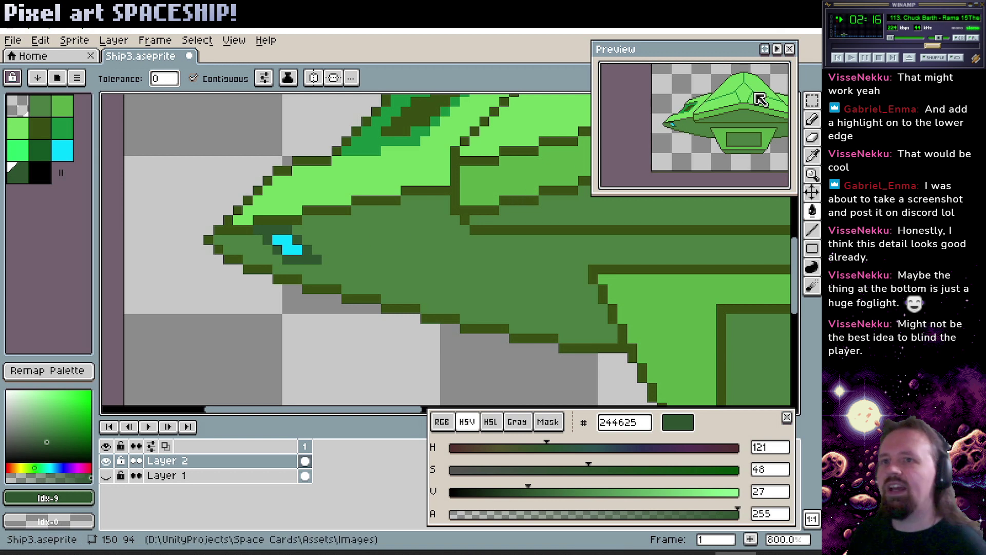
# Select the 7 by 4 pixel area of the light with its rim and move it two pixels right and one down.
pyautogui.click(812, 101)
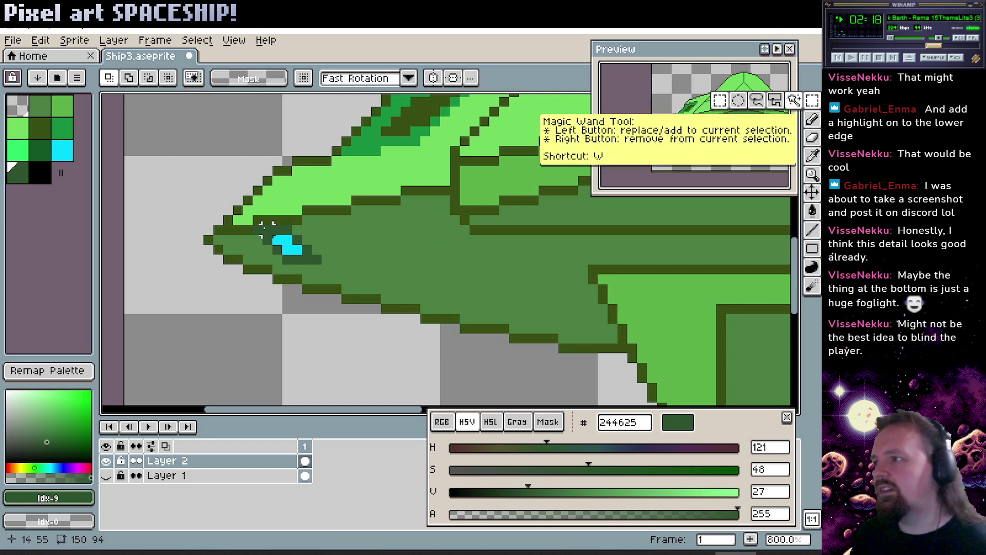
pyautogui.moveTo(258, 231); pyautogui.dragTo(316, 260)
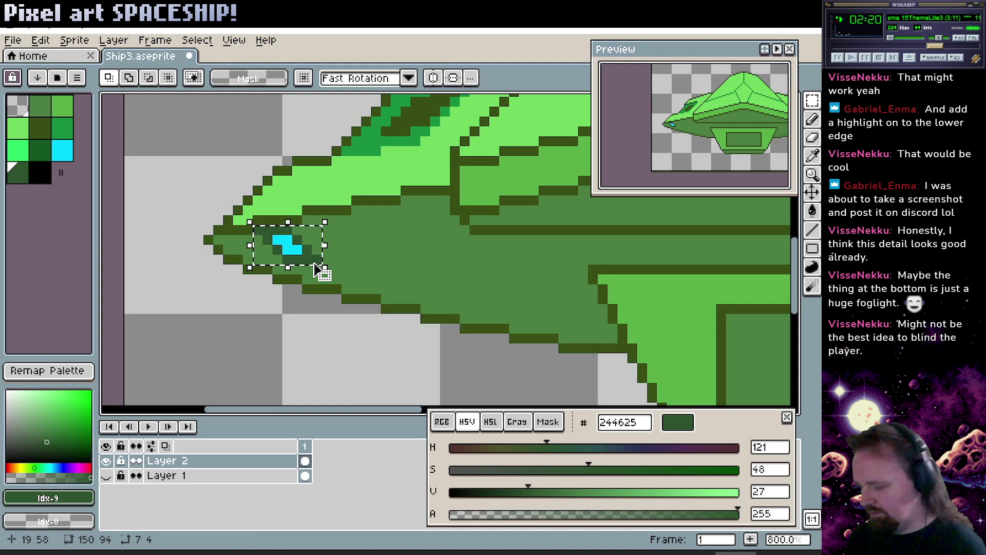
pyautogui.press('Delete')
pyautogui.hotkey('ctrl', 'v')
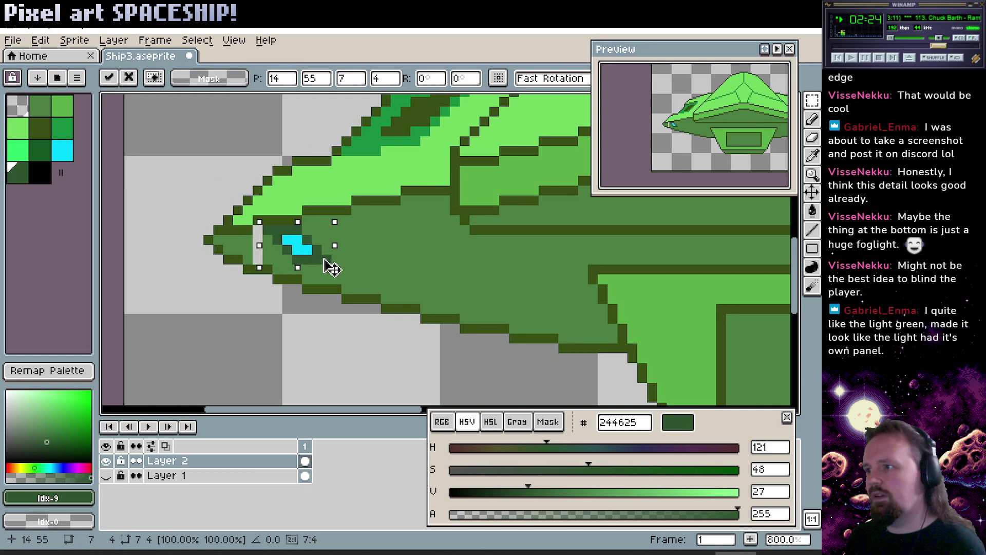
pyautogui.press('Right')
pyautogui.press('Down')
pyautogui.click(346, 249)
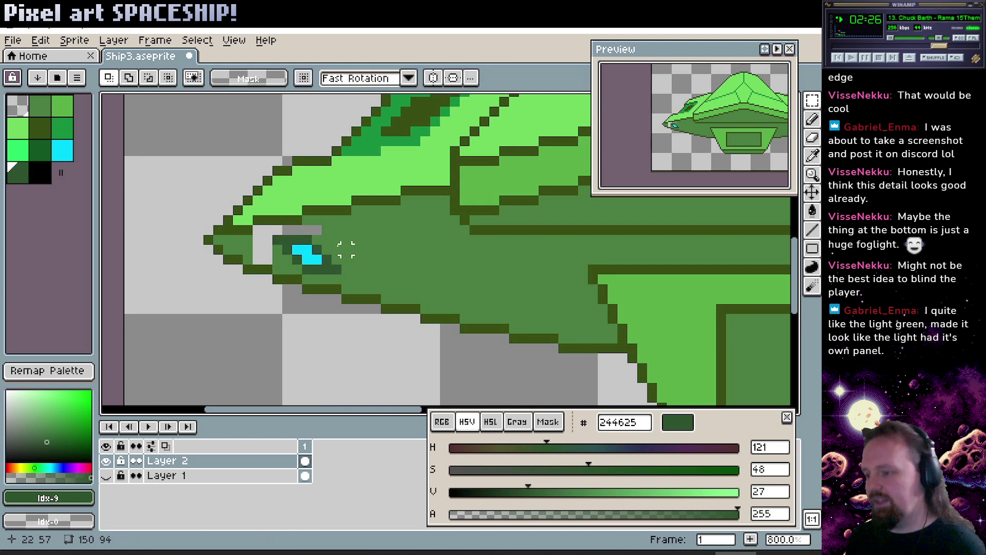
# Fill the transparent gap left beside the moved light with hull green 3f7236.
pyautogui.press('g')
pyautogui.keyDown('alt'); pyautogui.click(353, 222); pyautogui.keyUp('alt')
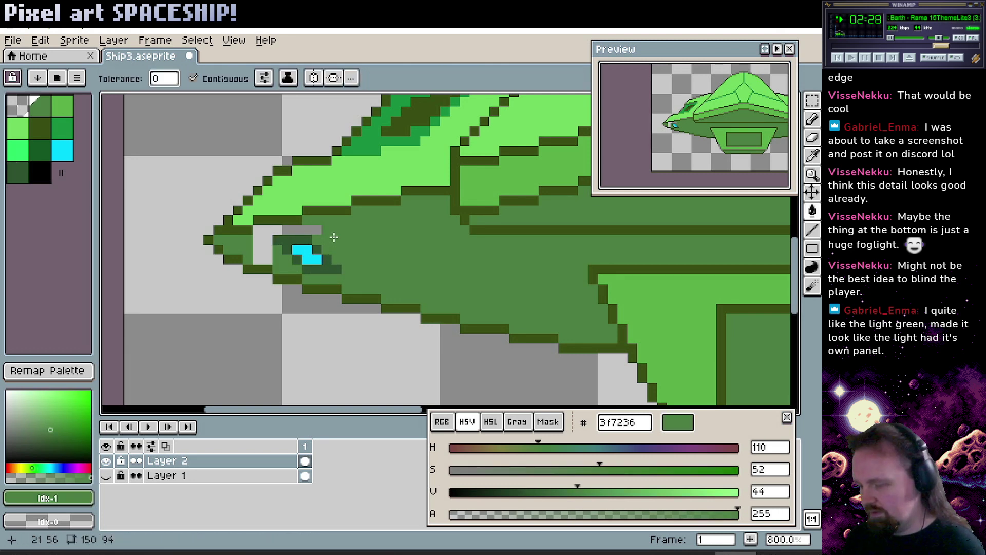
pyautogui.click(272, 234)
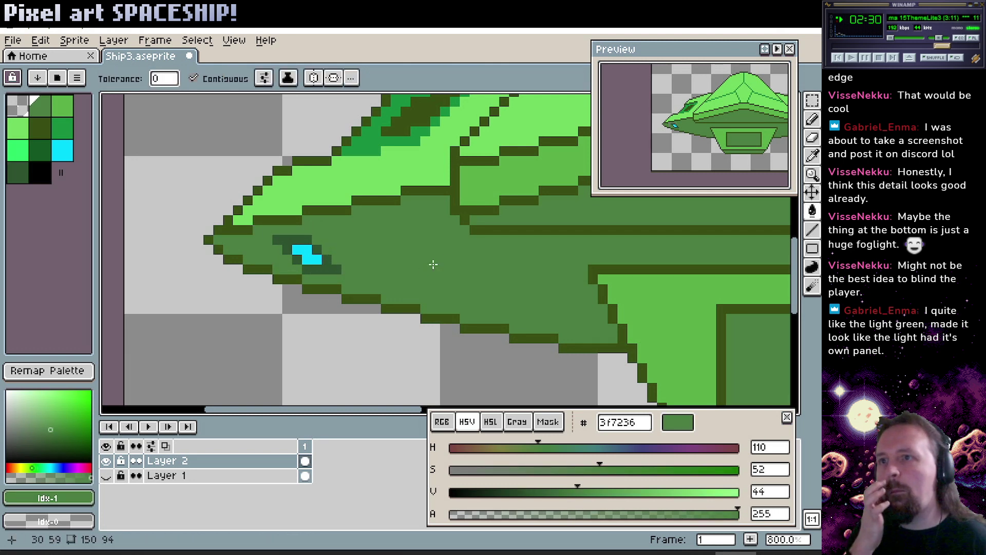
pyautogui.moveTo(433, 263); pyautogui.dragTo(334, 277)
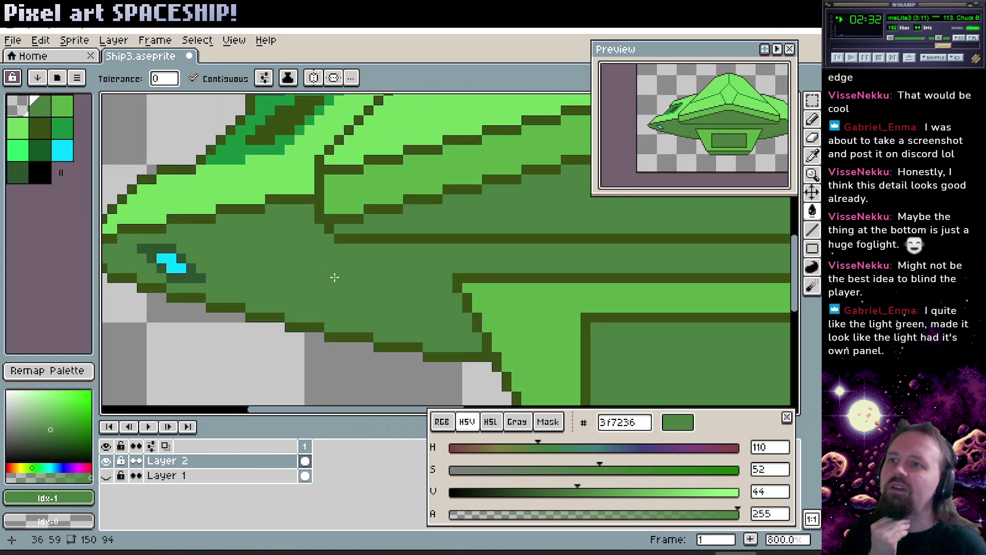
# Fill the rim segments around the cyan light with the lighter hull green 4da73d from palette index 2.
pyautogui.moveTo(207, 246); pyautogui.dragTo(262, 245)
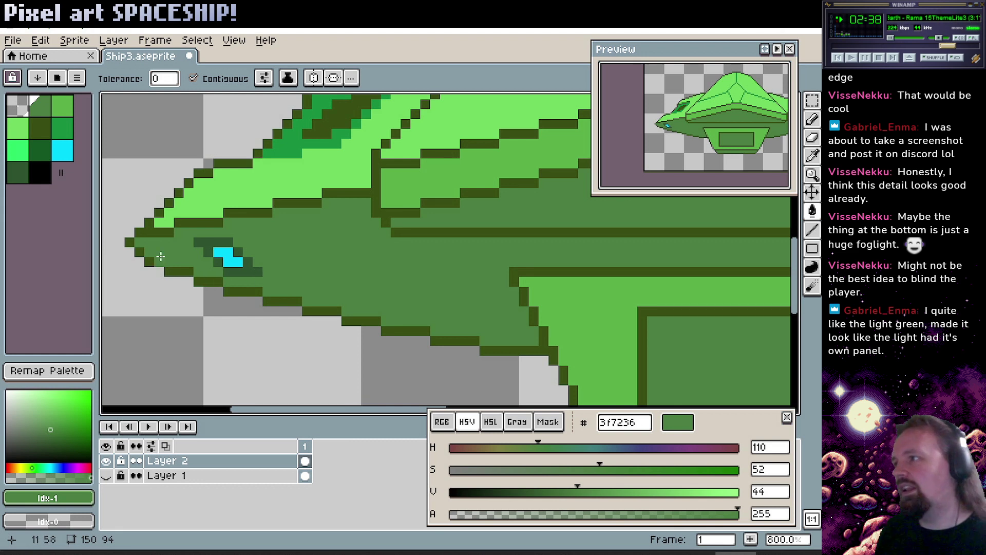
pyautogui.click(41, 152)
pyautogui.click(71, 108)
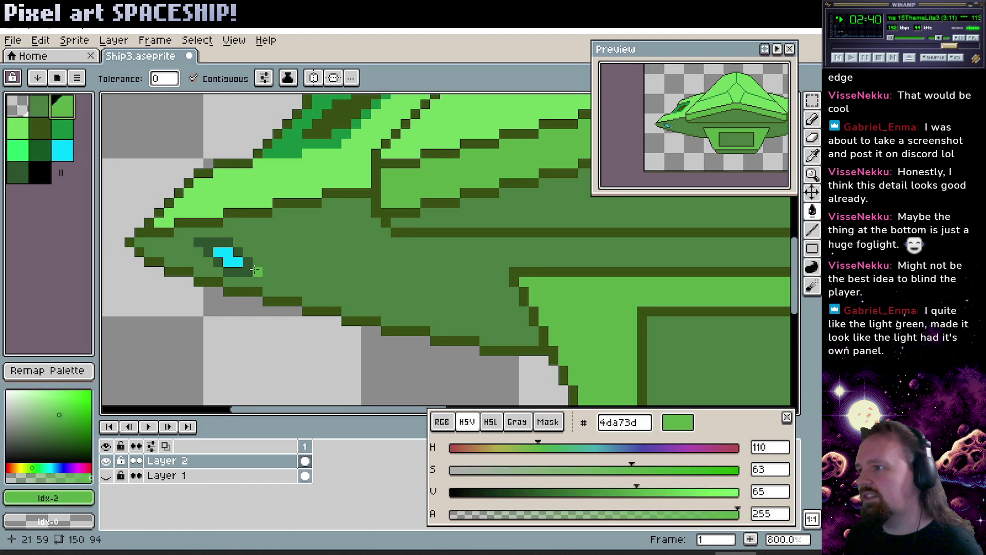
pyautogui.click(251, 269)
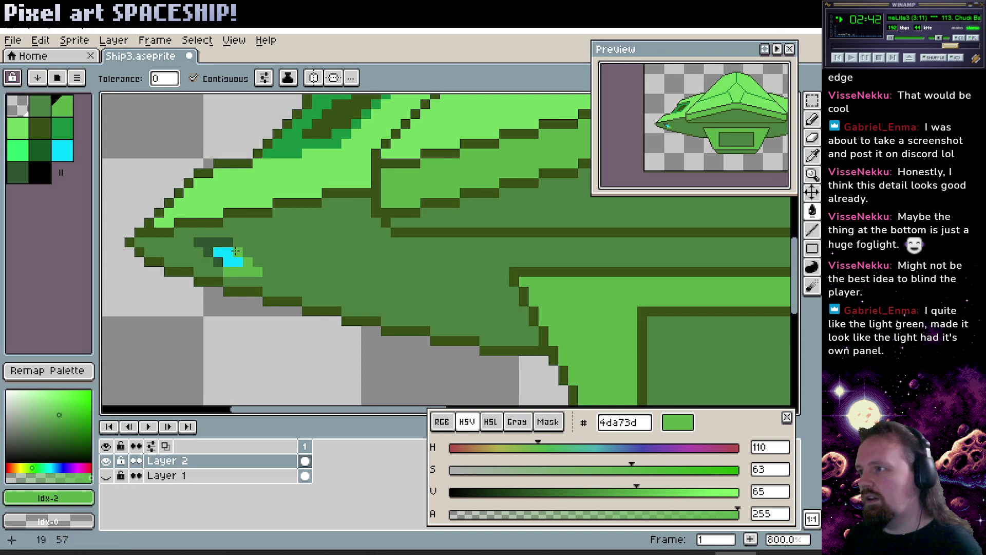
pyautogui.click(225, 242)
pyautogui.click(215, 259)
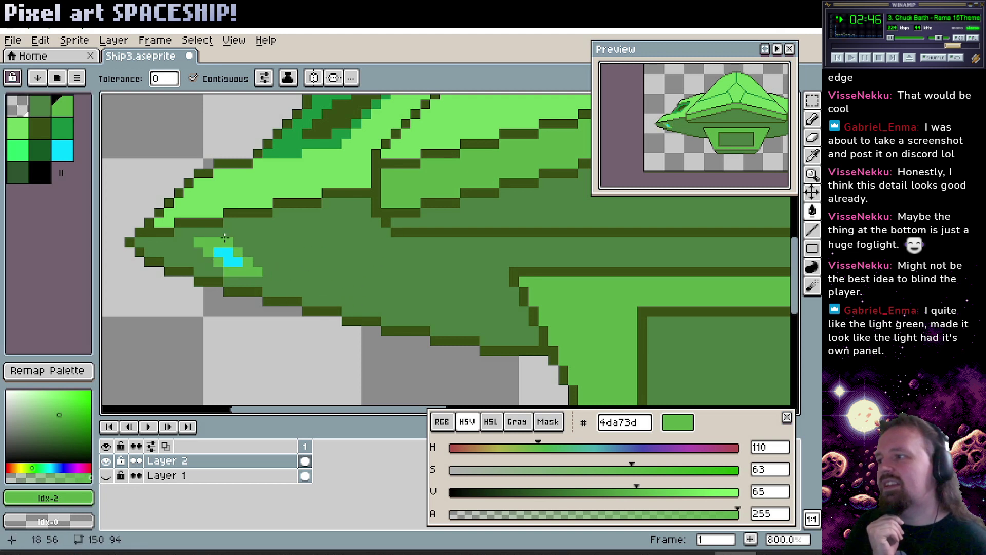
# Try filling the hull side around the light with dark green 0e4b1b, and undo that fill.
pyautogui.click(65, 134)
pyautogui.click(49, 159)
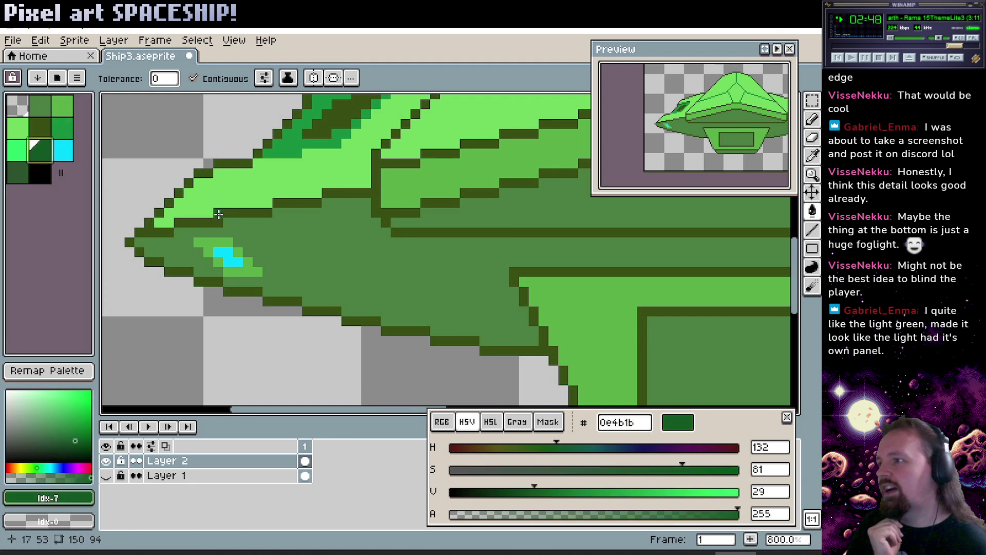
pyautogui.click(240, 244)
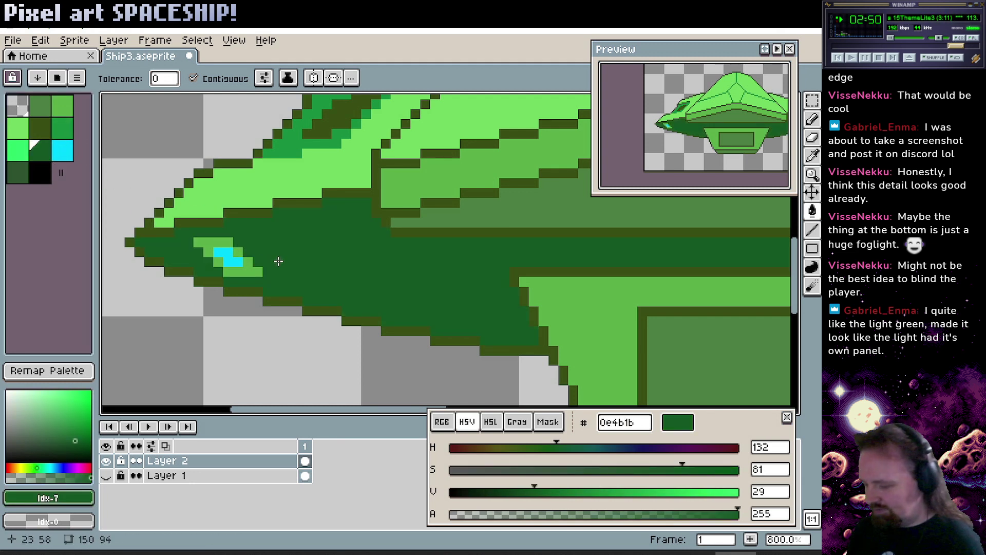
pyautogui.hotkey('ctrl', 'z')
# Draw a one-pixel outline in dark green 0e4b1b around the light's rim with the Pencil tool.
pyautogui.press('b')
pyautogui.moveTo(238, 242)
pyautogui.mouseDown()
pyautogui.moveTo(272, 283)
pyautogui.moveTo(209, 271)
pyautogui.mouseUp()
pyautogui.keyDown('alt'); pyautogui.click(202, 267); pyautogui.keyUp('alt')
pyautogui.keyDown('alt'); pyautogui.click(218, 272); pyautogui.keyUp('alt')
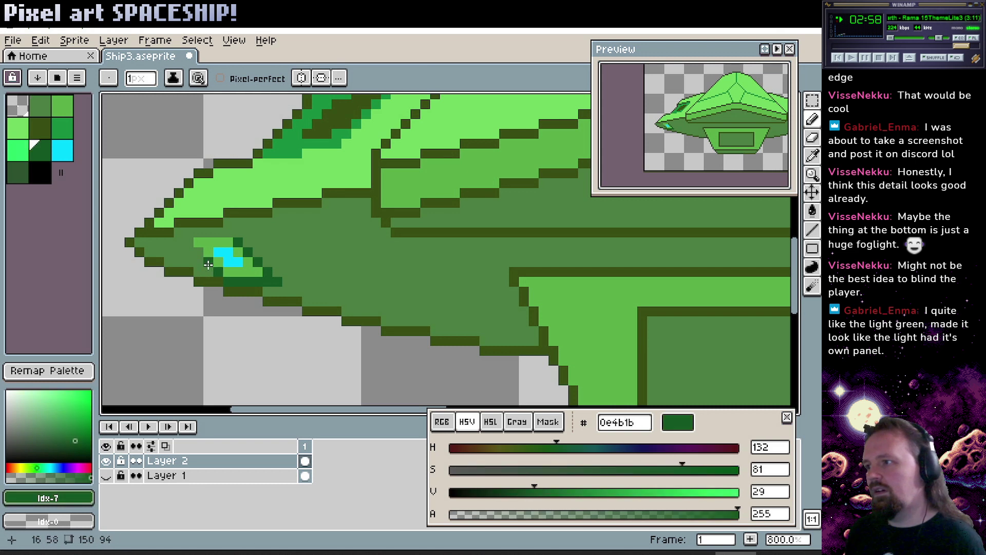
pyautogui.click(208, 262)
pyautogui.moveTo(192, 235); pyautogui.dragTo(230, 232)
pyautogui.keyDown('alt'); pyautogui.click(291, 266); pyautogui.keyUp('alt')
pyautogui.click(278, 281)
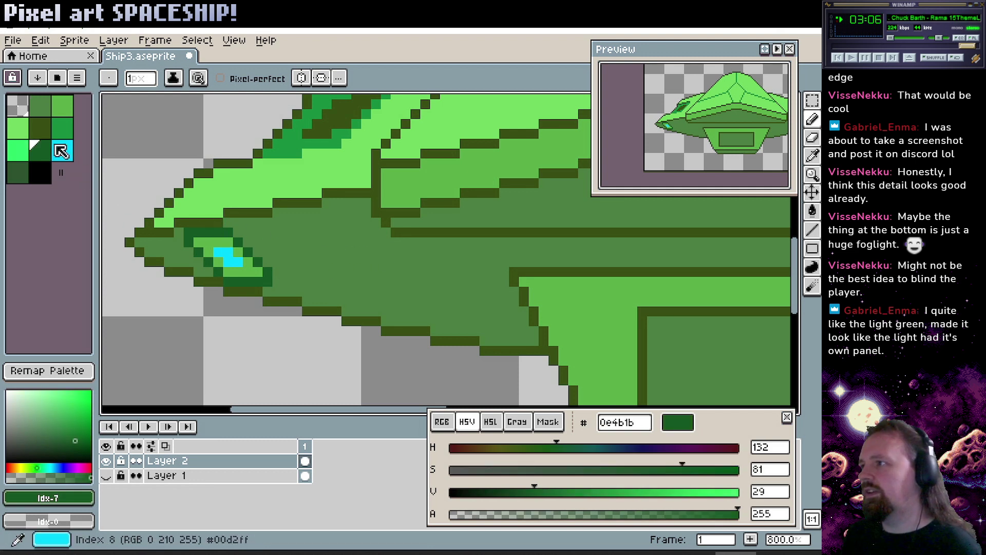
# Try green 118433 on part of the rim's outer outline, and refill the outline with dark green 244625.
pyautogui.click(62, 129)
pyautogui.press('g')
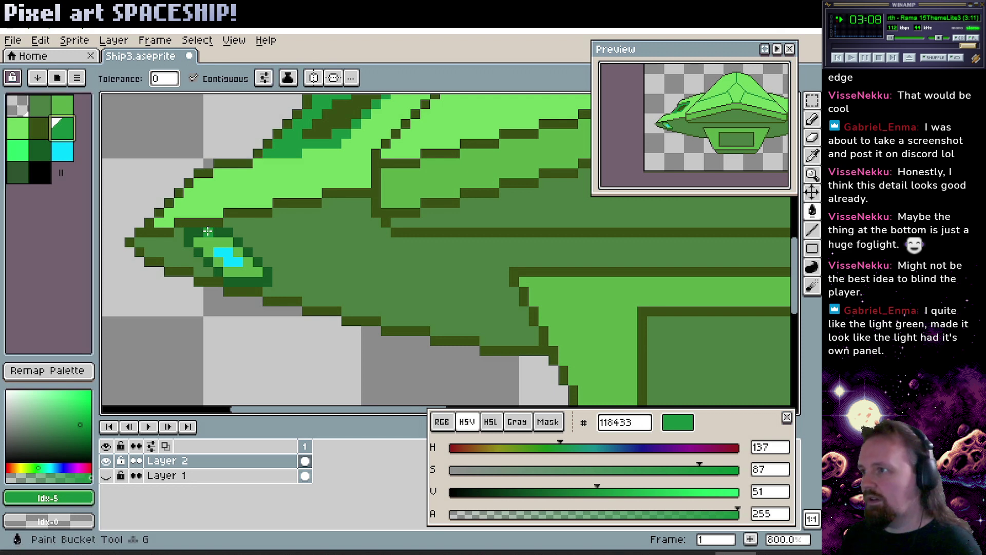
pyautogui.click(198, 233)
pyautogui.click(20, 174)
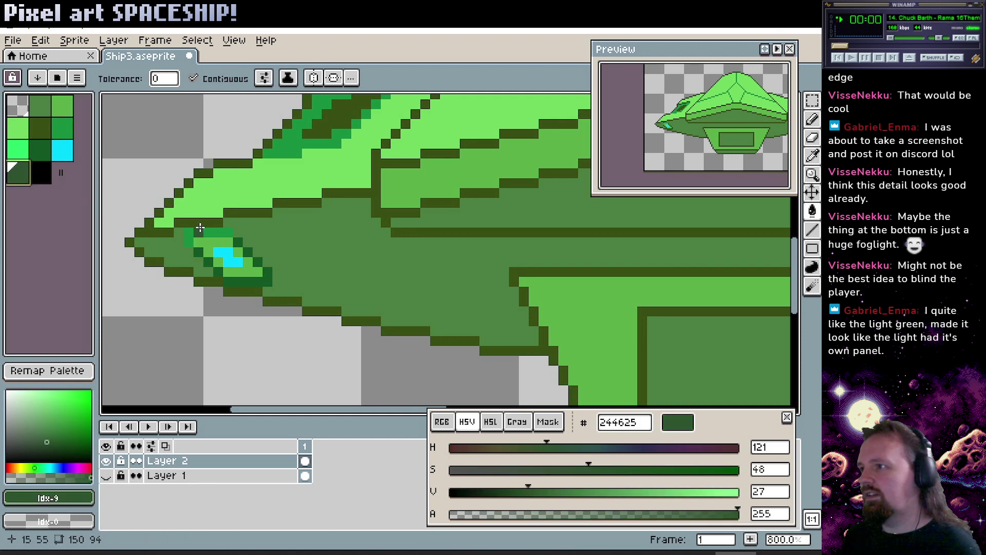
pyautogui.click(221, 232)
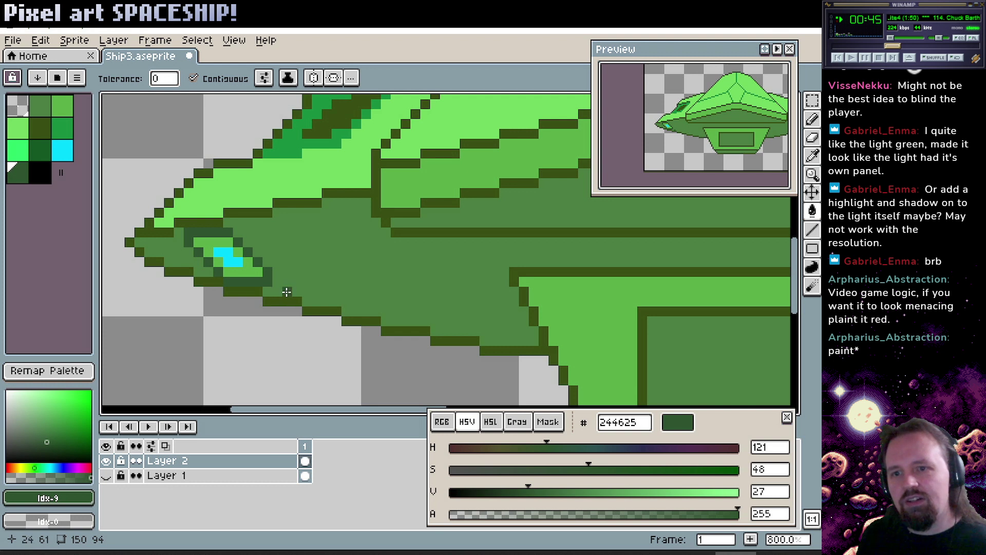
# Fill all the dark outline segments around the rim with hull green 3f7236 to remove the outline.
pyautogui.keyDown('alt'); pyautogui.click(285, 265); pyautogui.keyUp('alt')
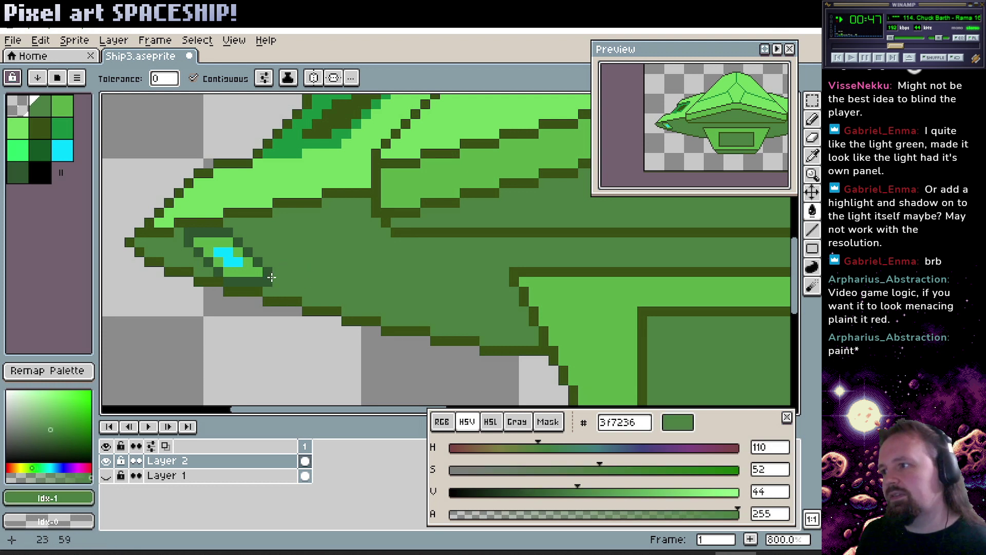
pyautogui.click(267, 280)
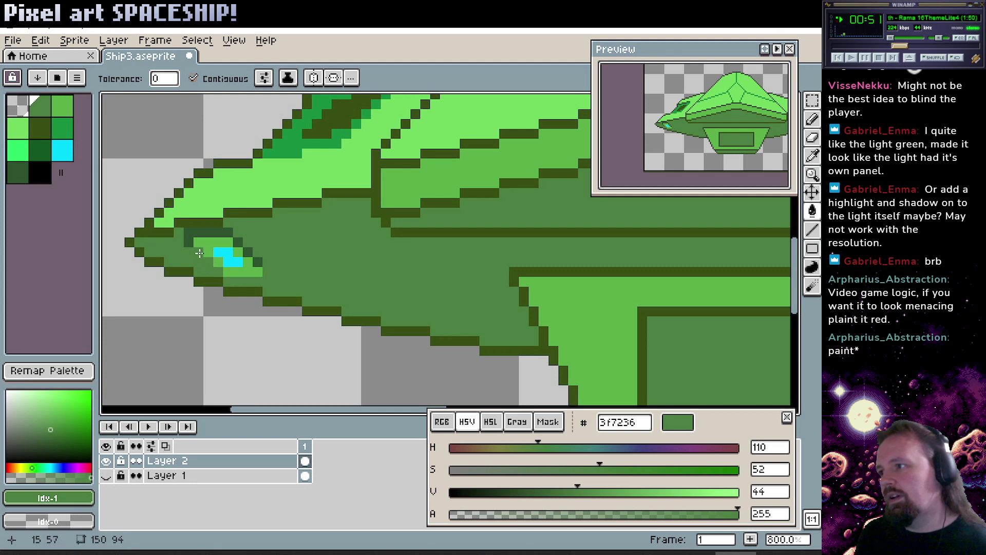
pyautogui.click(189, 236)
pyautogui.click(238, 241)
pyautogui.click(247, 252)
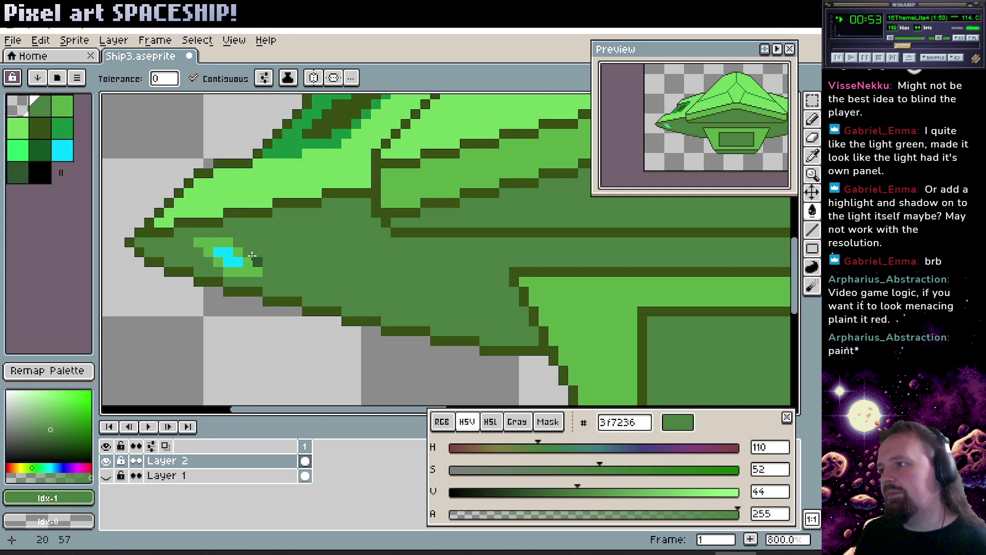
pyautogui.click(257, 261)
# Recolor the lower-right rim segments of the cyan light to dark green 0e4b1b.
pyautogui.keyDown('alt'); pyautogui.click(257, 273); pyautogui.keyUp('alt')
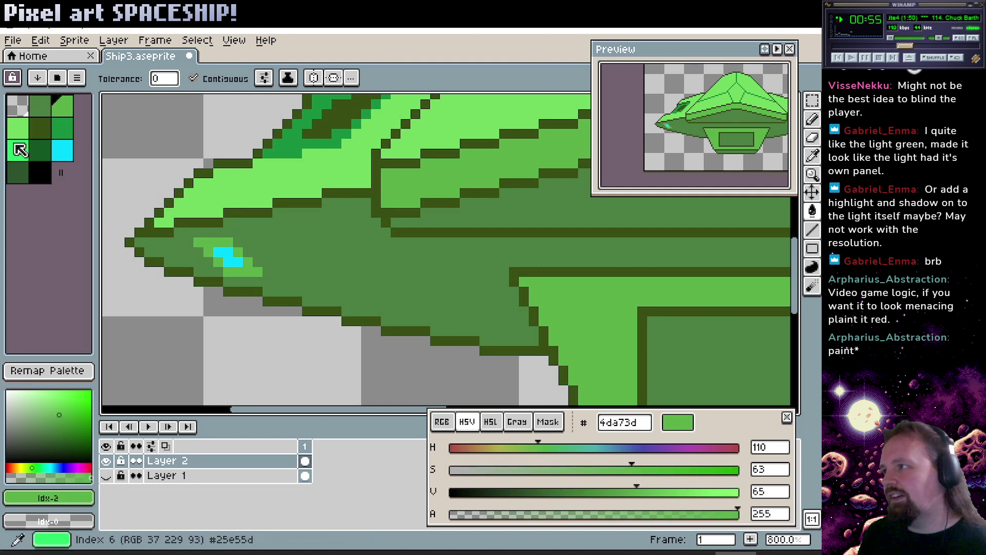
pyautogui.click(38, 153)
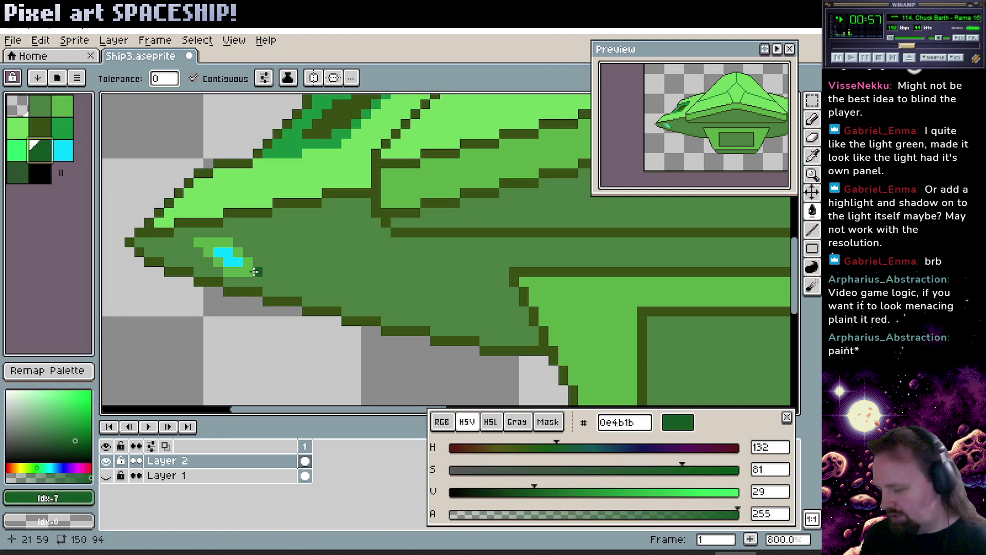
pyautogui.click(248, 265)
pyautogui.click(238, 257)
pyautogui.press('b')
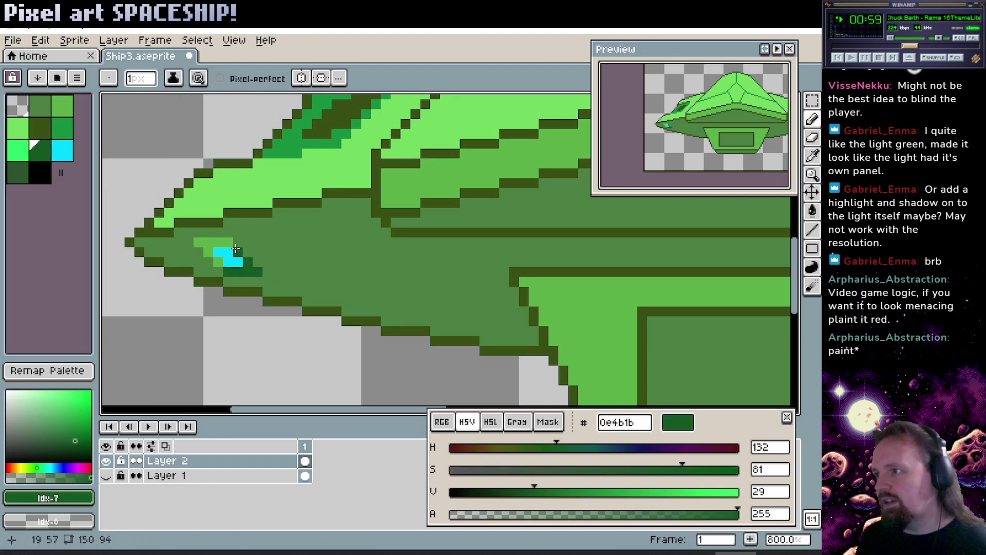
pyautogui.hotkey('ctrl', 'z')
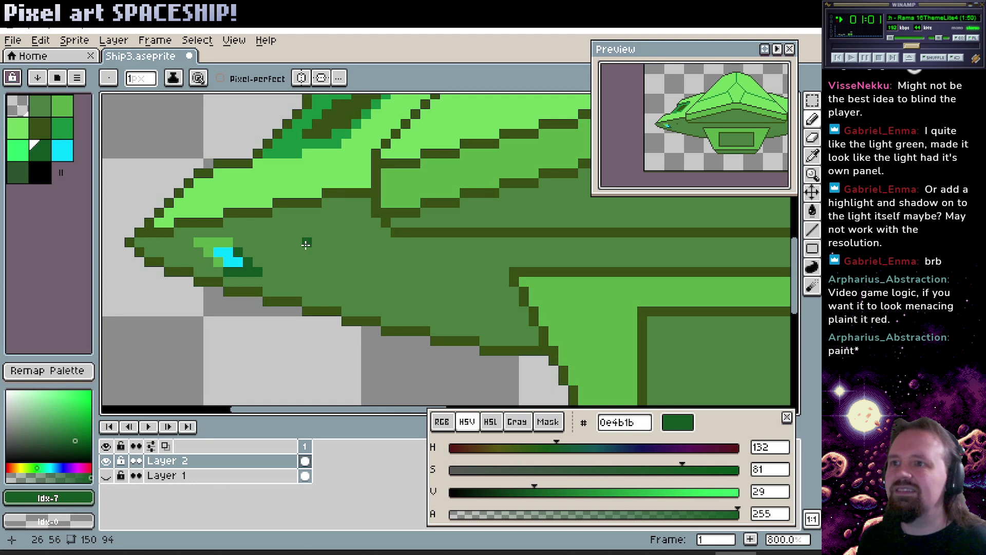
# Try redrawing the lower-right rim pixels in medium green 118433, and undo the strokes.
pyautogui.click(62, 128)
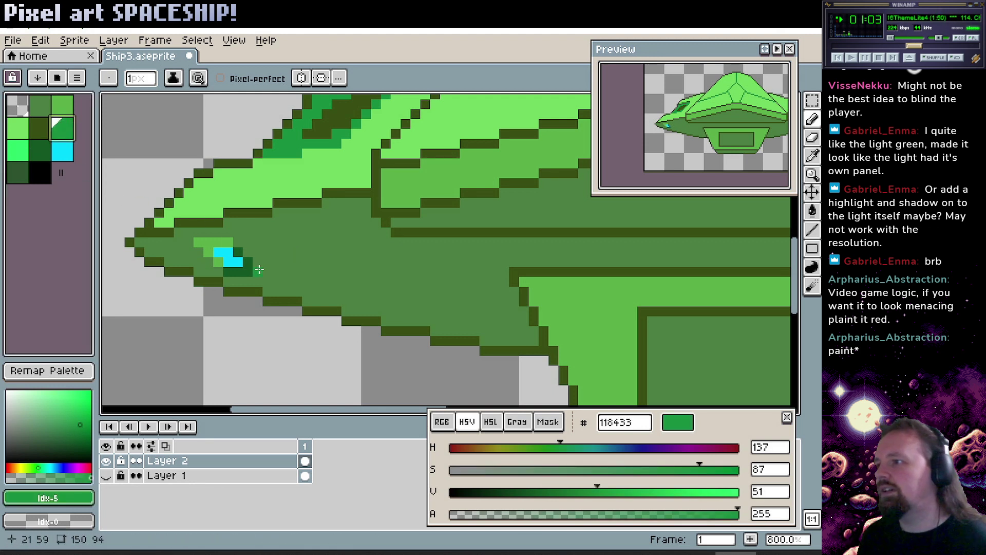
pyautogui.click(247, 262)
pyautogui.moveTo(257, 271); pyautogui.dragTo(229, 271)
pyautogui.keyDown('alt'); pyautogui.click(251, 236); pyautogui.keyUp('alt')
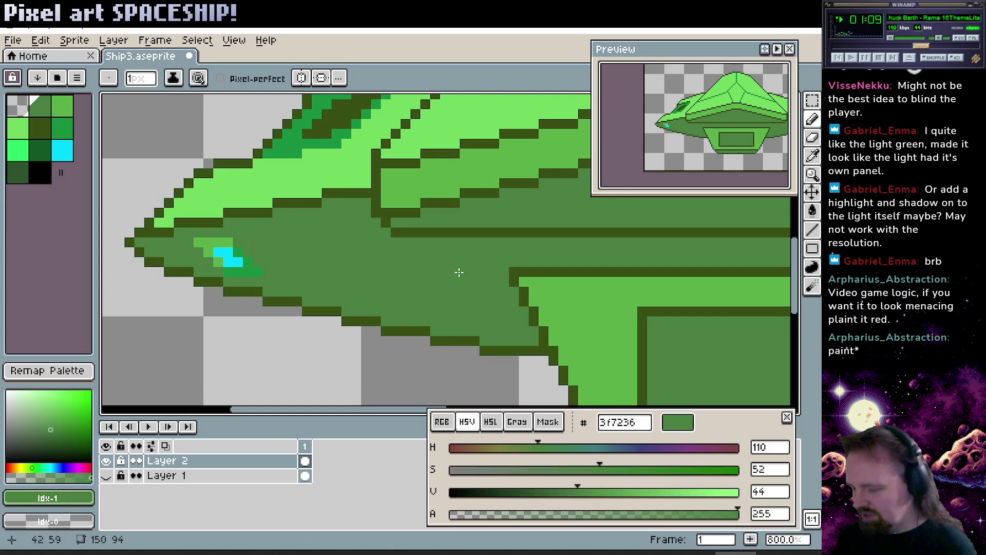
pyautogui.hotkey('ctrl', 'z')
pyautogui.hotkey('ctrl', 'z')
pyautogui.hotkey('ctrl', 'z')
pyautogui.hotkey('ctrl', 'z')
pyautogui.hotkey('ctrl', 'z')
pyautogui.hotkey('ctrl', 'z')
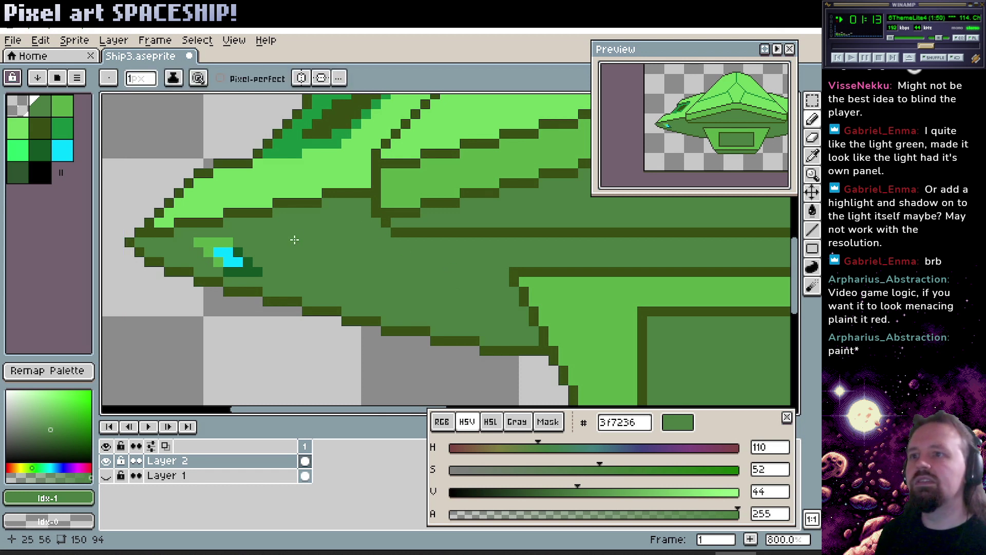
# Try redrawing the whole rim around the light in dark green 244625, and undo the strokes.
pyautogui.keyDown('alt'); pyautogui.click(242, 257); pyautogui.keyUp('alt')
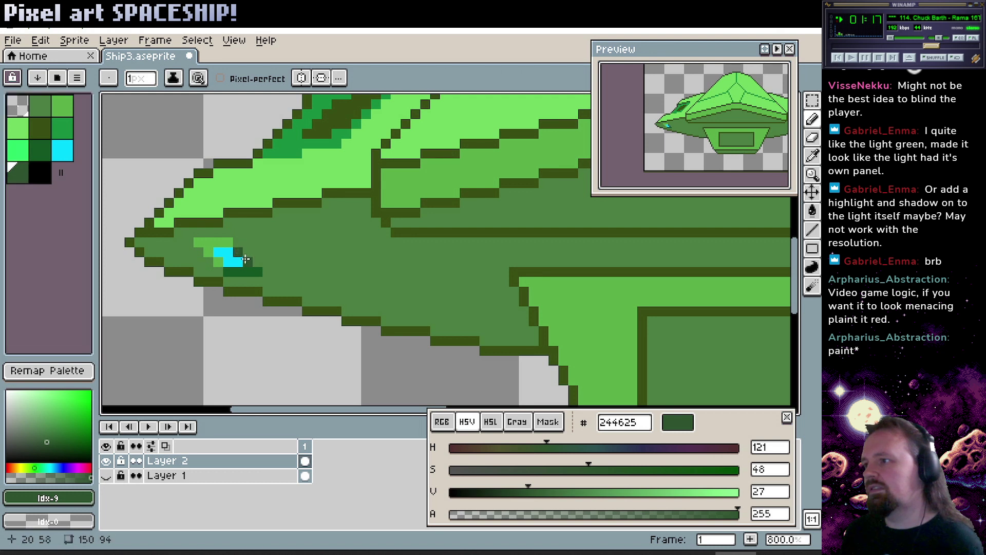
pyautogui.moveTo(247, 262); pyautogui.dragTo(248, 268)
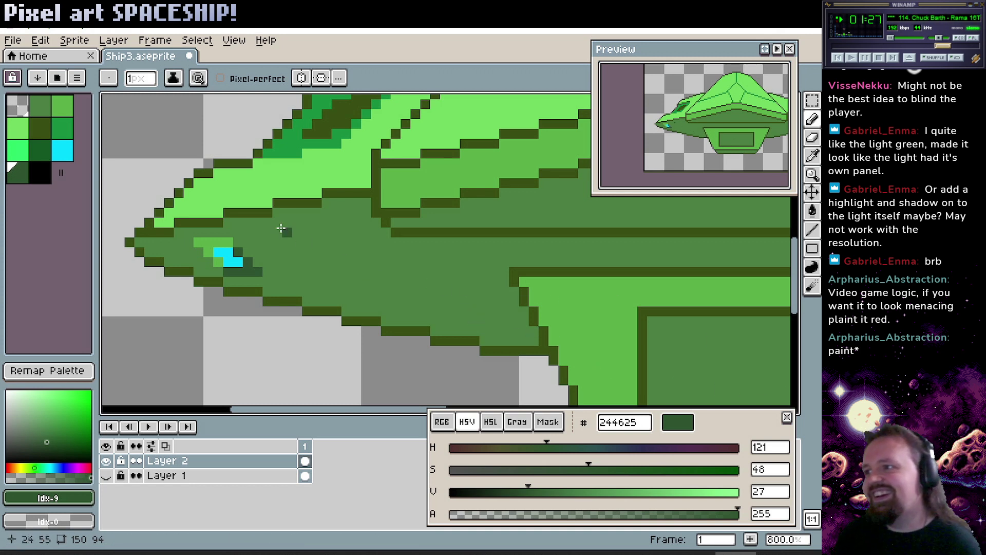
pyautogui.moveTo(265, 252)
pyautogui.mouseDown()
pyautogui.moveTo(201, 241)
pyautogui.moveTo(219, 263)
pyautogui.mouseUp()
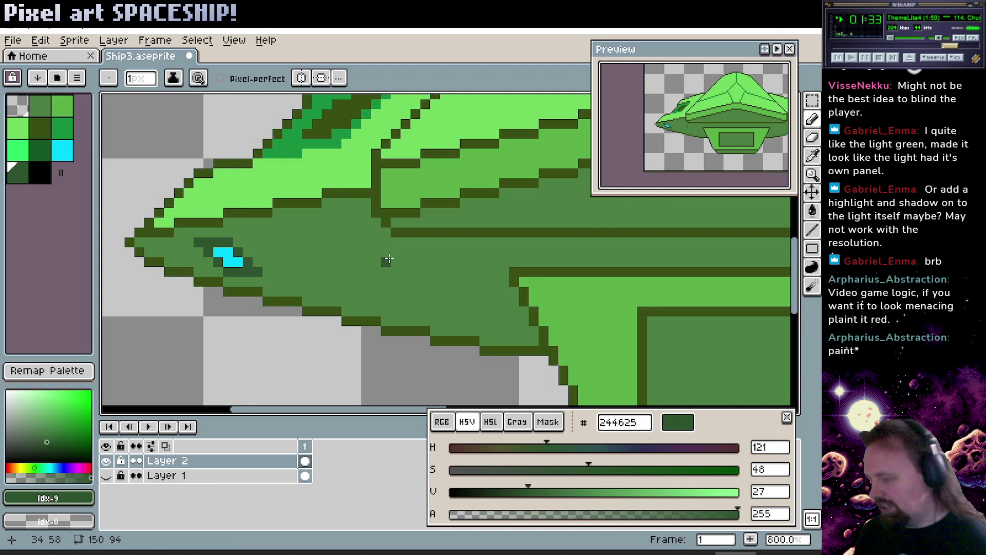
pyautogui.hotkey('ctrl', 'z')
pyautogui.hotkey('ctrl', 'z')
# Repaint the lower-right rim pixels of the cyan light with light green 4da73d.
pyautogui.keyDown('alt'); pyautogui.click(226, 243); pyautogui.keyUp('alt')
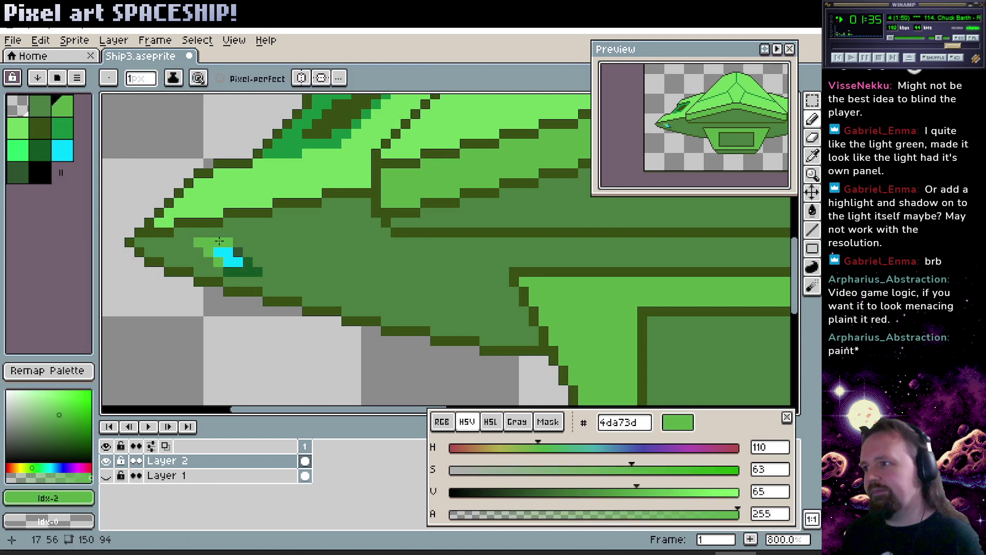
pyautogui.click(247, 255)
pyautogui.click(247, 266)
pyautogui.click(251, 271)
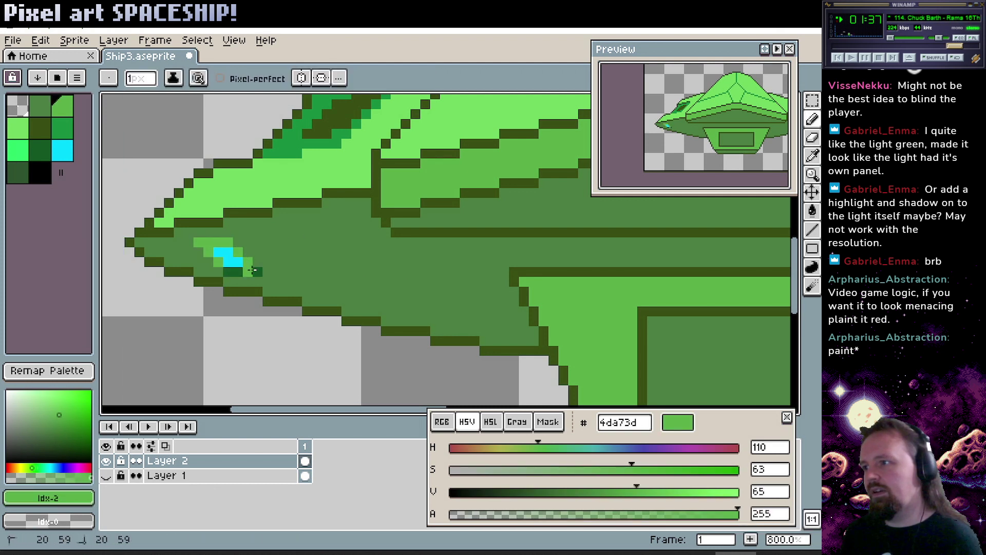
pyautogui.moveTo(231, 271); pyautogui.dragTo(257, 271)
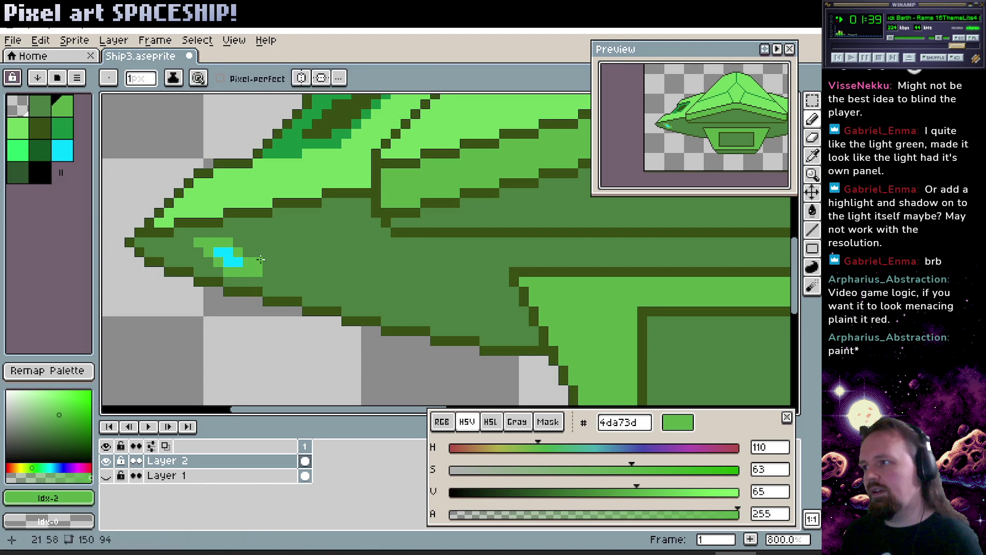
# Draw a one-pixel shadow line in dark green 244625 along the upper and right edges of the light's rim.
pyautogui.click(18, 174)
pyautogui.click(238, 242)
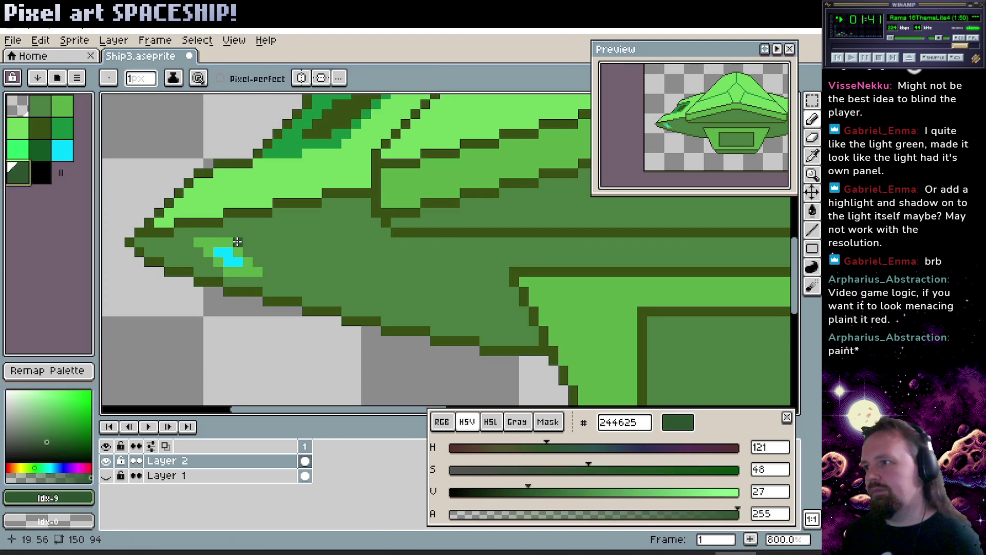
pyautogui.moveTo(249, 250); pyautogui.dragTo(268, 271)
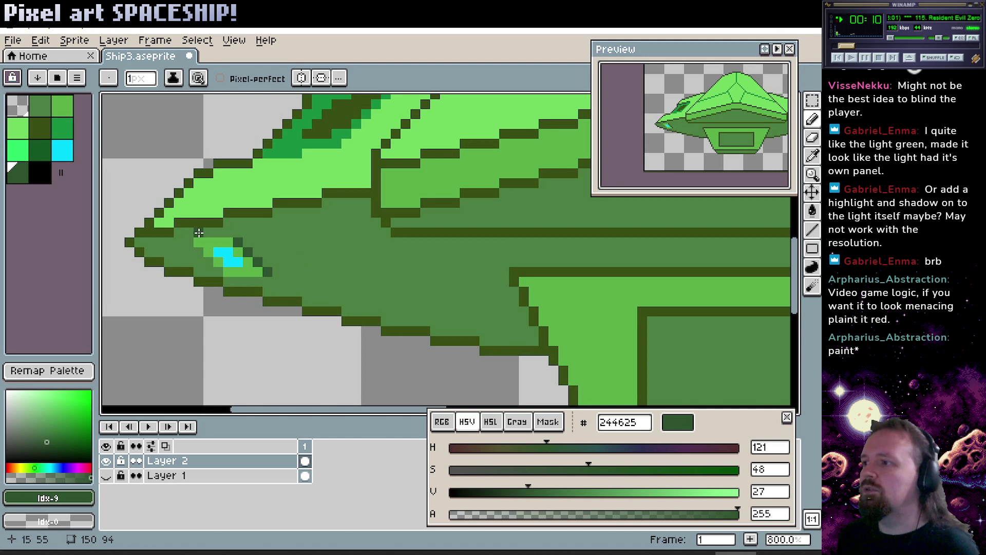
pyautogui.moveTo(197, 232); pyautogui.dragTo(226, 233)
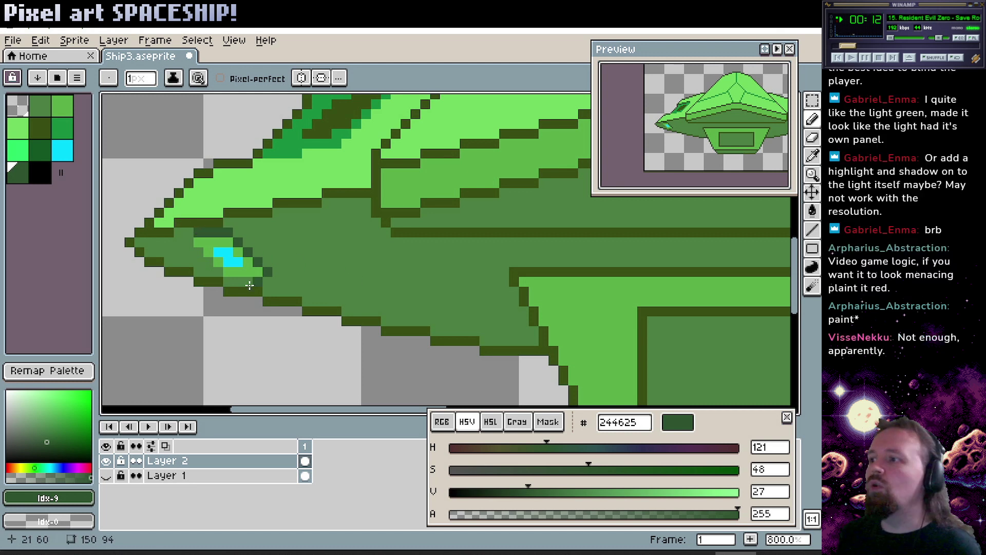
pyautogui.click(218, 251)
pyautogui.hotkey('ctrl', 'z')
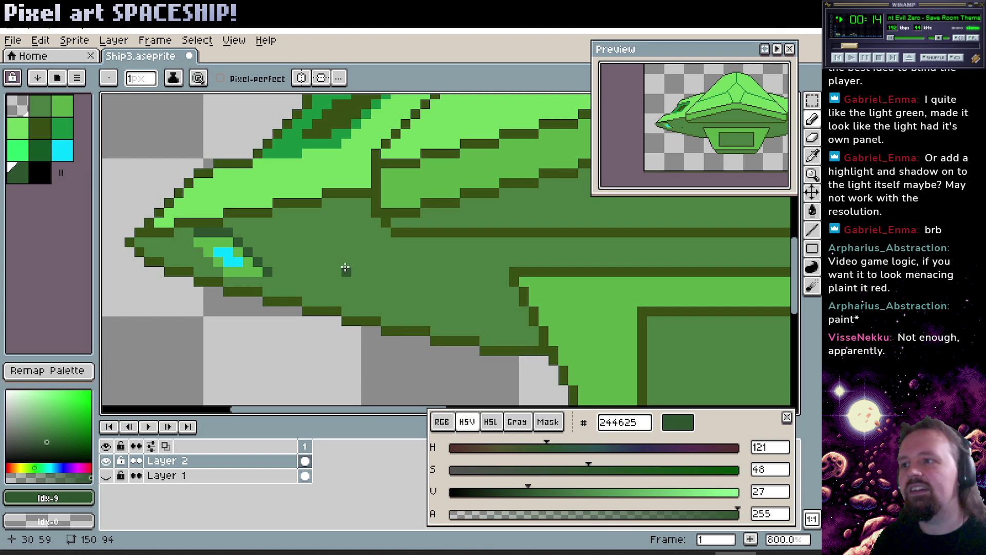
# Select the upper part of the cyan light with its rim and shadow, and move it one pixel right and down.
pyautogui.scroll(-3, 346, 271)
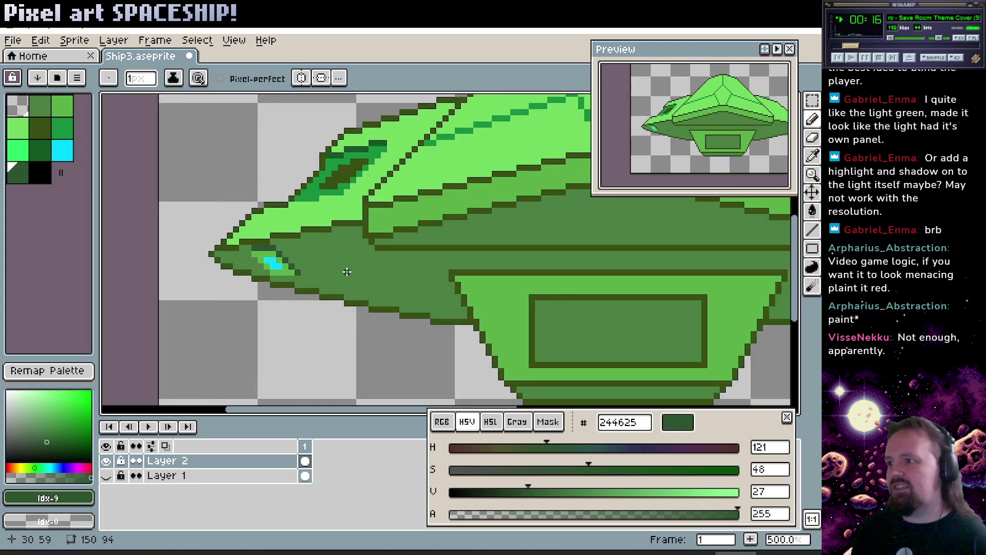
pyautogui.hscroll(-1, 360, 274)
pyautogui.scroll(2, 359, 267)
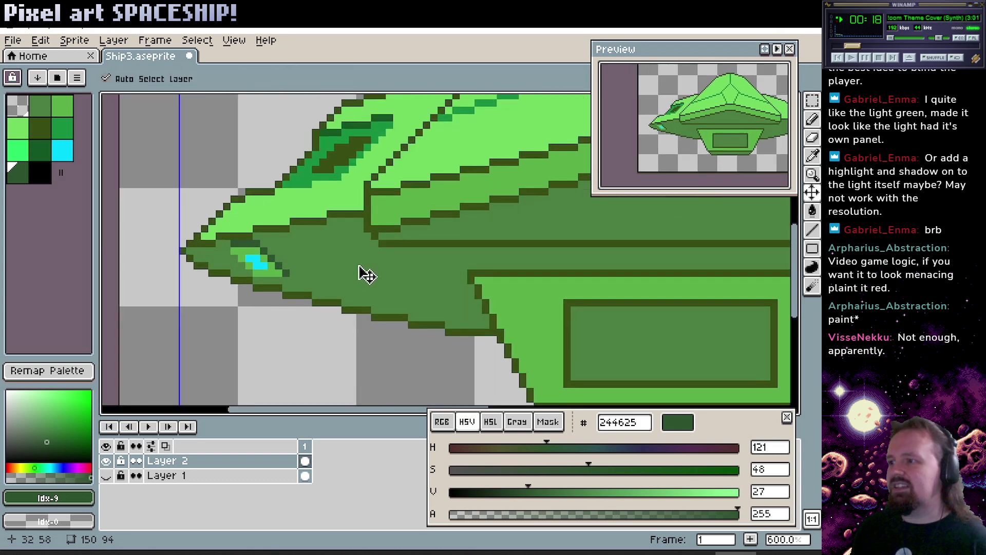
pyautogui.scroll(2, 326, 265)
pyautogui.scroll(-2, 312, 268)
pyautogui.scroll(1, 308, 268)
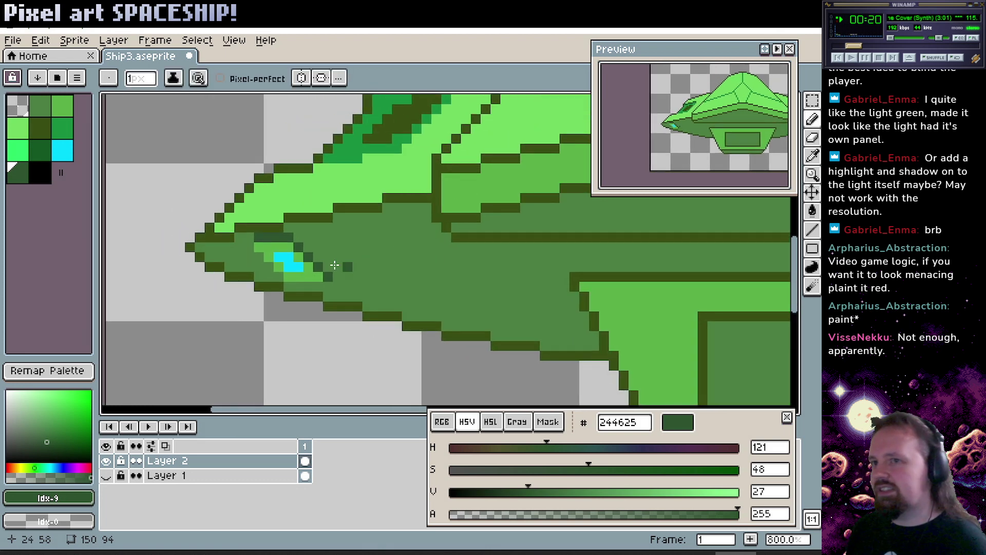
pyautogui.click(812, 100)
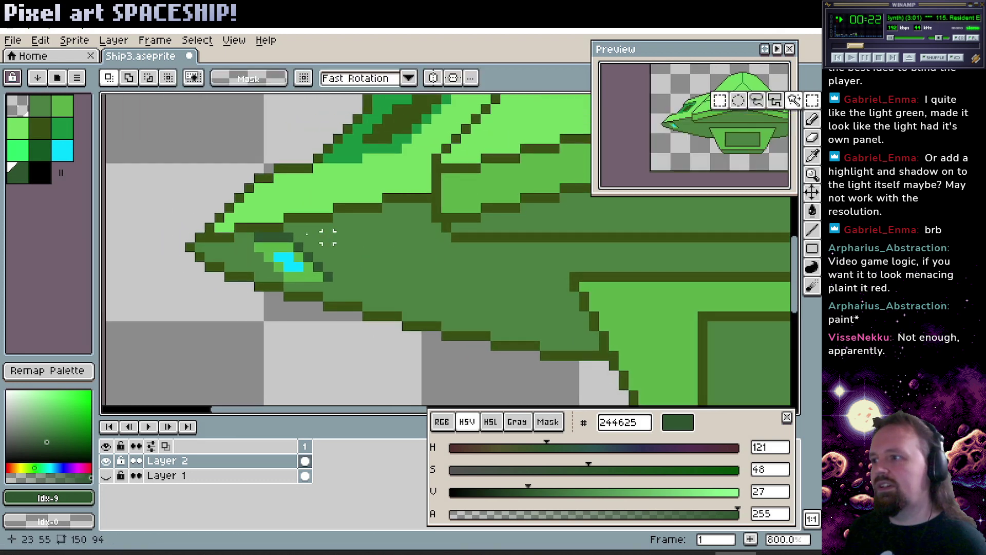
pyautogui.moveTo(239, 237); pyautogui.dragTo(308, 262)
pyautogui.click(375, 257)
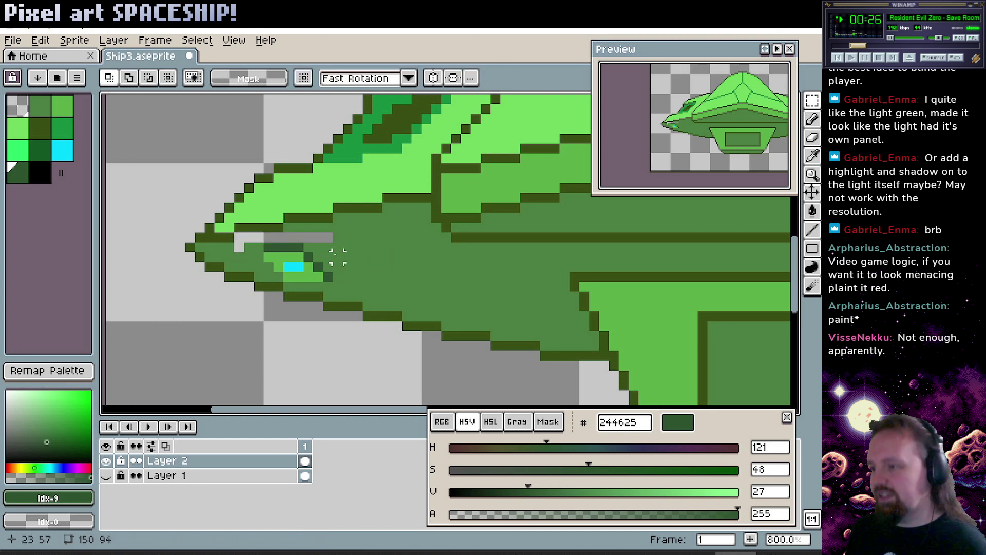
# Fill the transparent gap left above and beside the moved light with the hull green 3f7236.
pyautogui.press('g')
pyautogui.keyDown('alt'); pyautogui.click(367, 257); pyautogui.keyUp('alt')
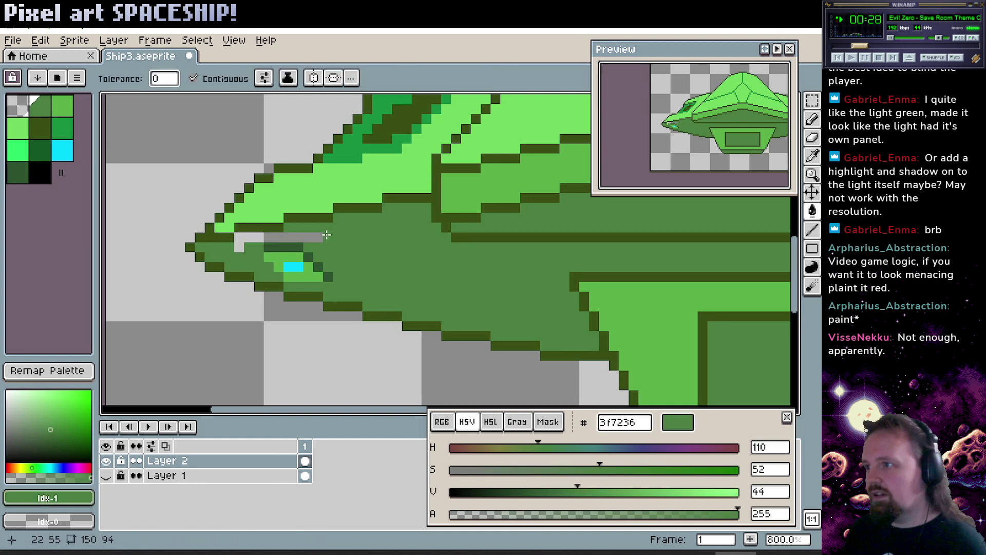
pyautogui.click(323, 236)
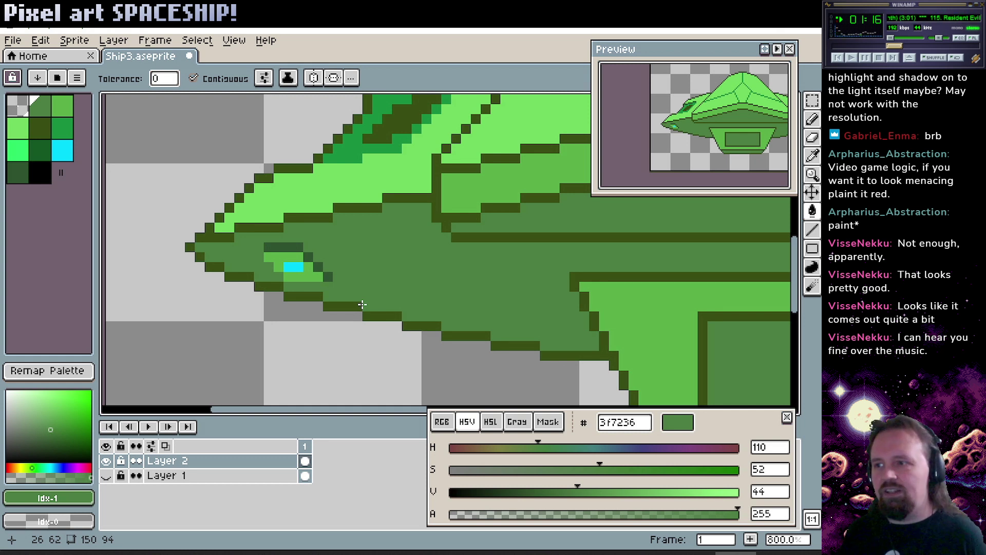
pyautogui.moveTo(415, 269); pyautogui.dragTo(336, 265)
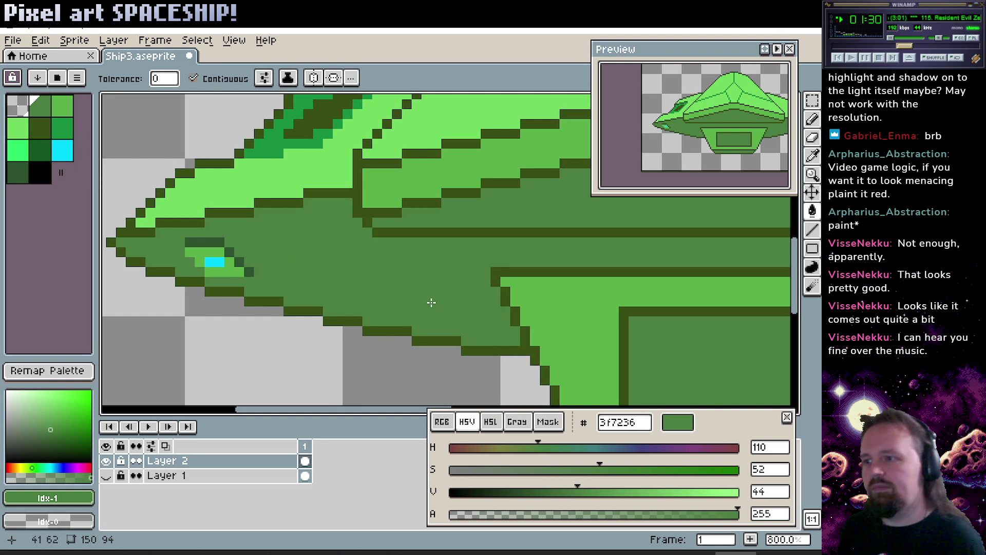
pyautogui.moveTo(429, 303); pyautogui.dragTo(370, 297)
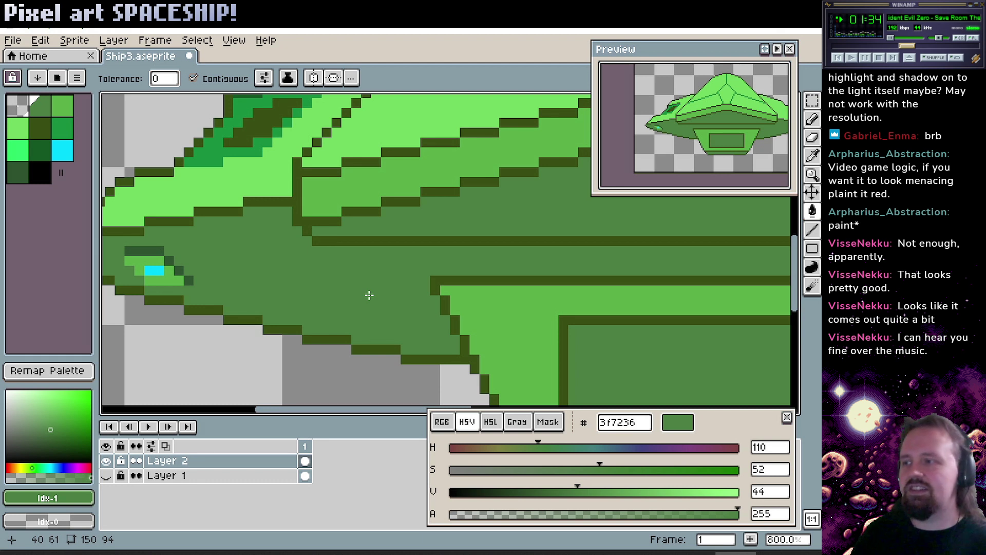
pyautogui.moveTo(288, 270); pyautogui.dragTo(297, 293)
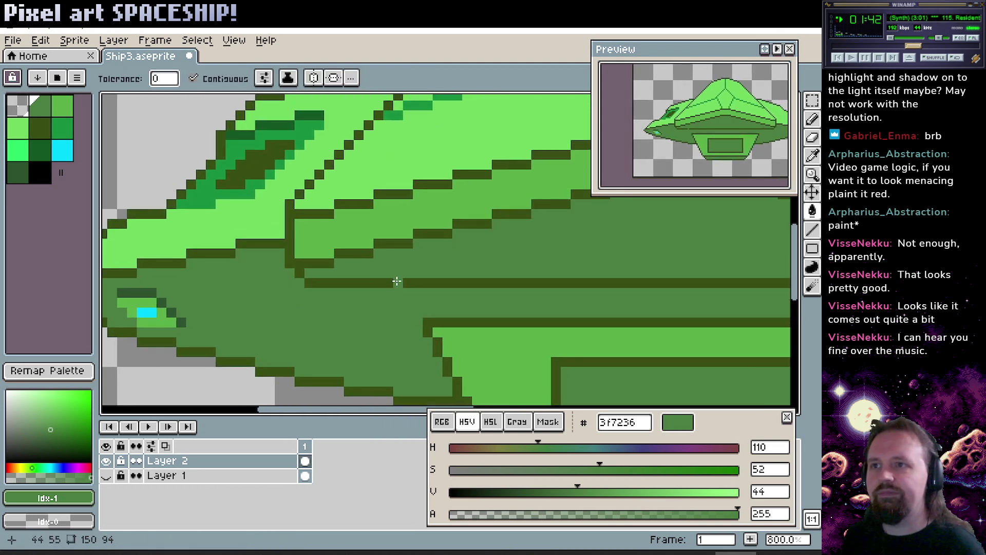
pyautogui.moveTo(396, 282); pyautogui.dragTo(348, 211)
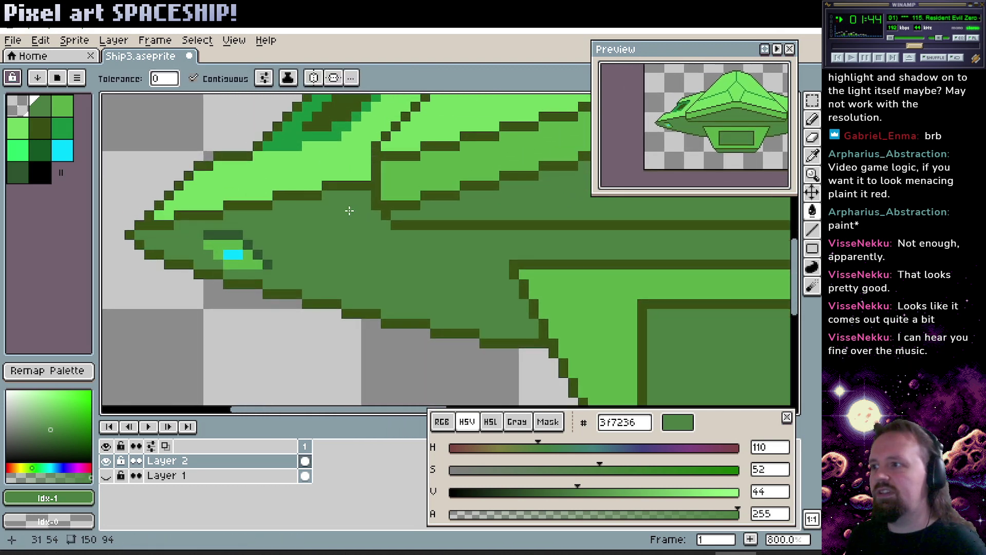
pyautogui.keyDown('alt'); pyautogui.click(259, 250); pyautogui.keyUp('alt')
pyautogui.moveTo(333, 244); pyautogui.dragTo(295, 258)
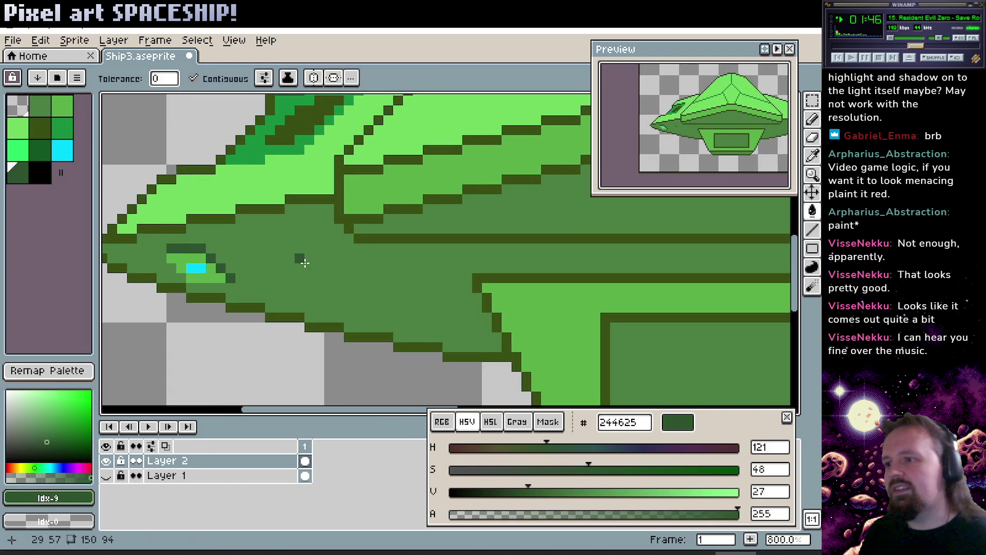
pyautogui.moveTo(399, 289); pyautogui.dragTo(290, 253)
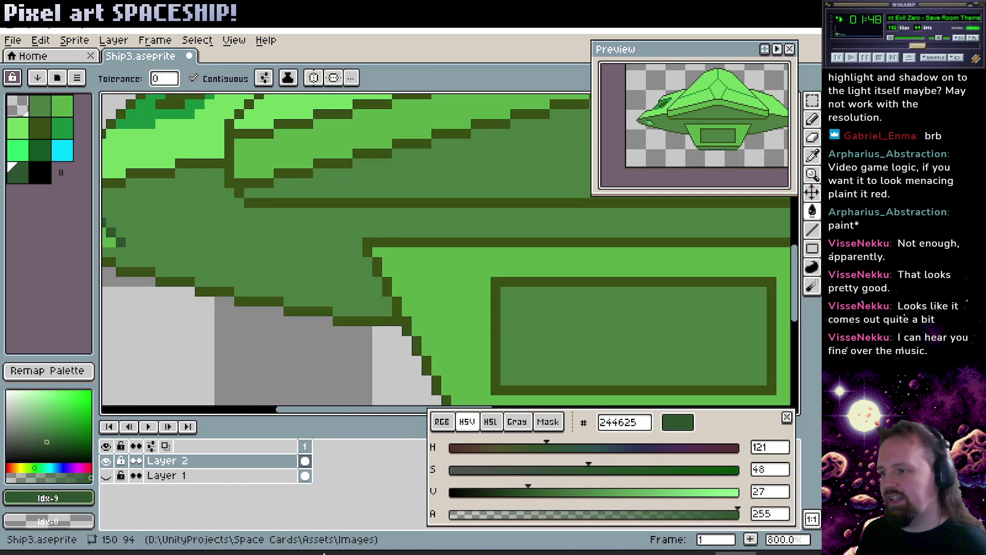
# Switch to the browser, examine the hull panel lines and vents in the Federation Cruiser reference image, and return to Aseprite.
pyautogui.click(300, 554)
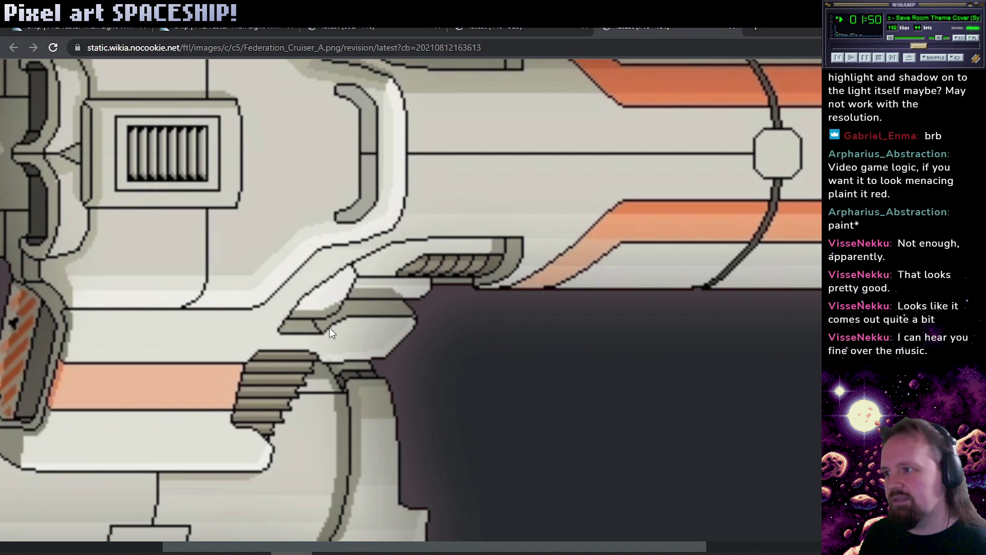
pyautogui.hscroll(-5, 287, 307)
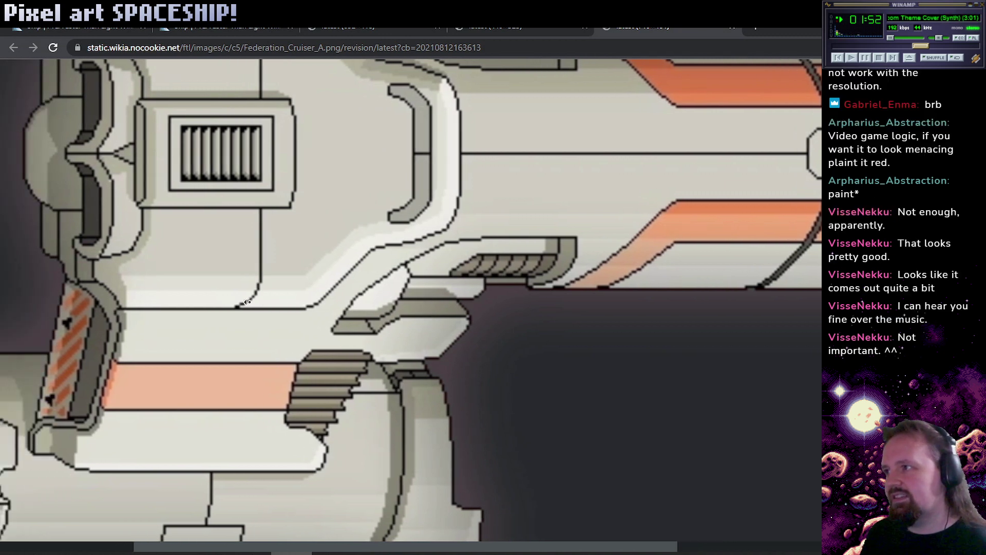
pyautogui.hscroll(5, 266, 393)
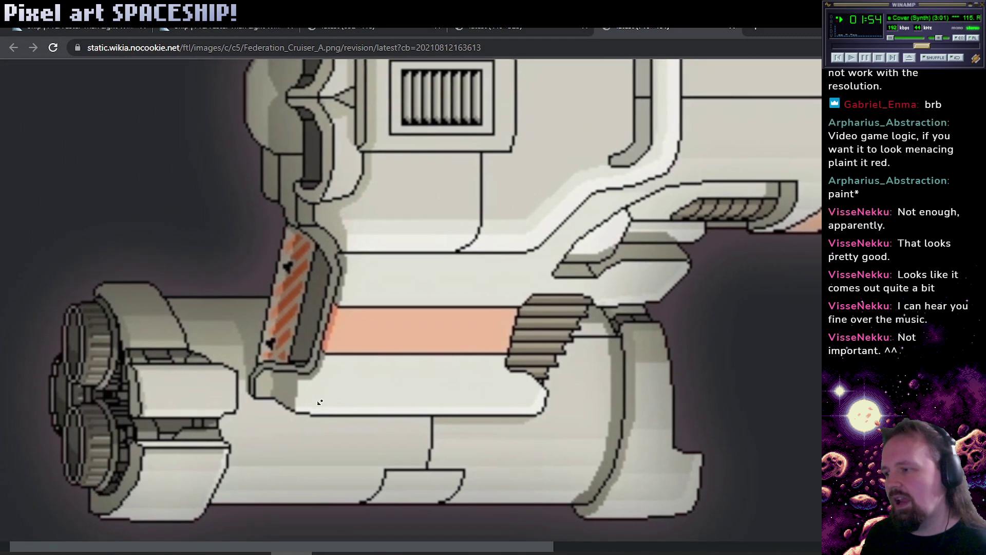
pyautogui.hscroll(6, 566, 245)
pyautogui.scroll(2, 566, 244)
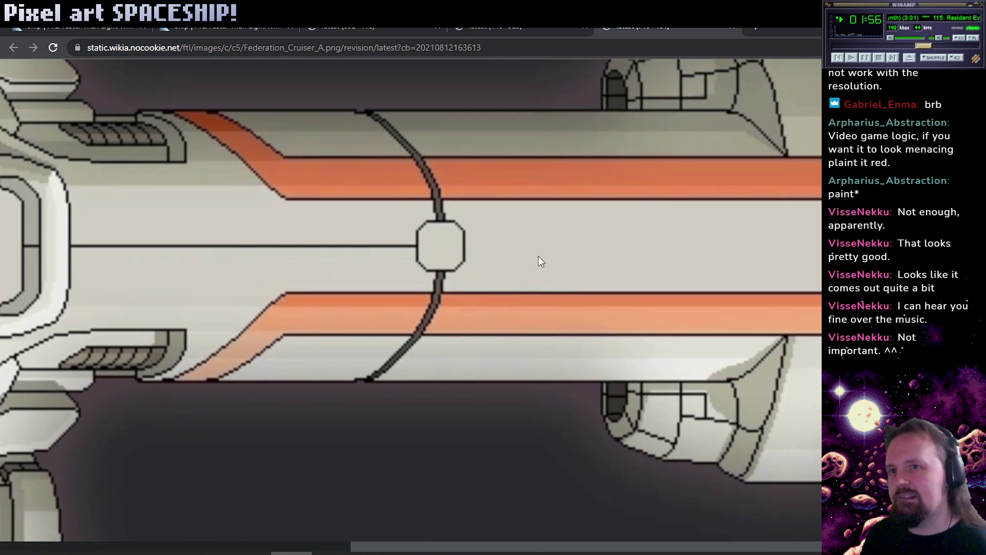
pyautogui.hscroll(3, 517, 273)
pyautogui.scroll(2, 518, 273)
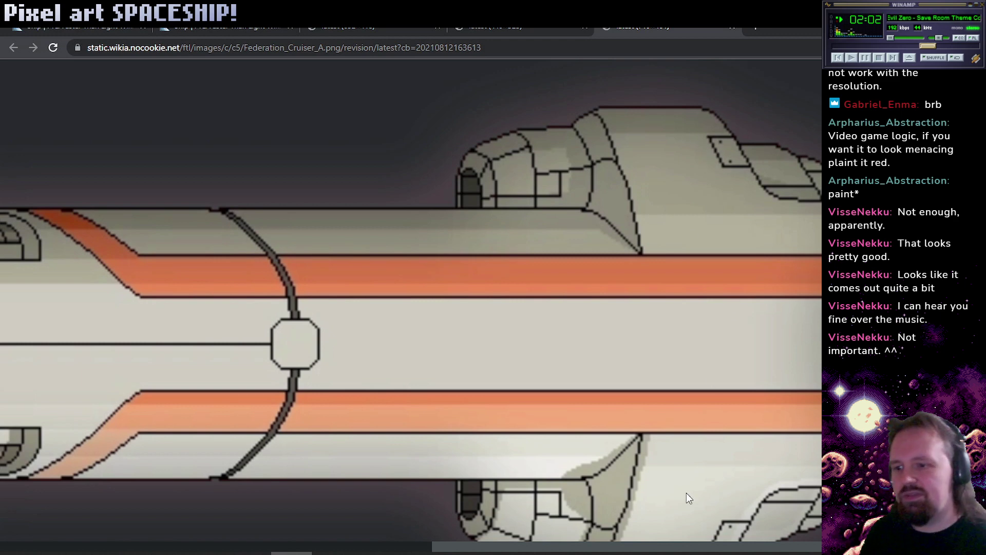
pyautogui.hotkey('alt', 'Tab')
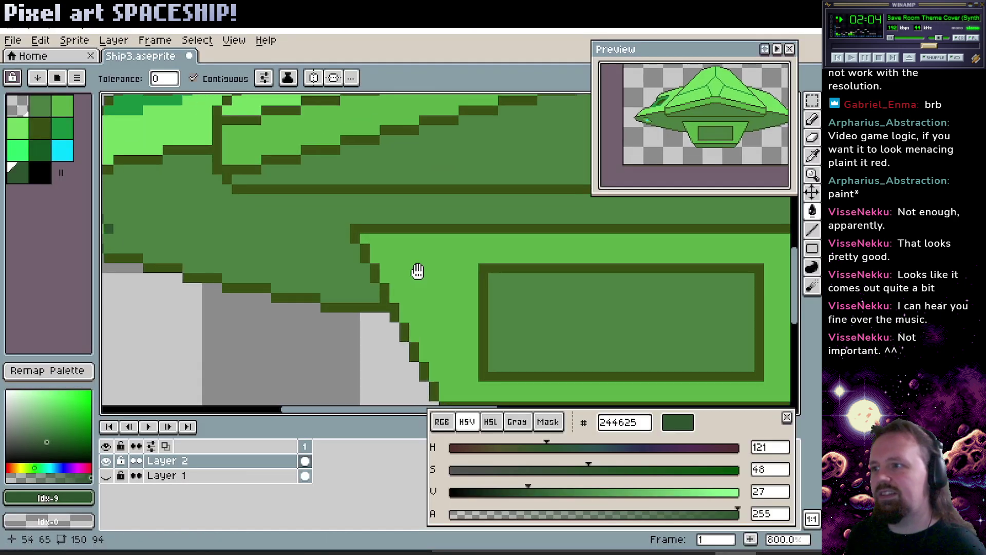
# Draw a diagonal one-pixel panel line in dark green 244625 from the lower hull's upper outline down behind the light.
pyautogui.moveTo(417, 271); pyautogui.dragTo(614, 319)
pyautogui.hscroll(5, 399, 278)
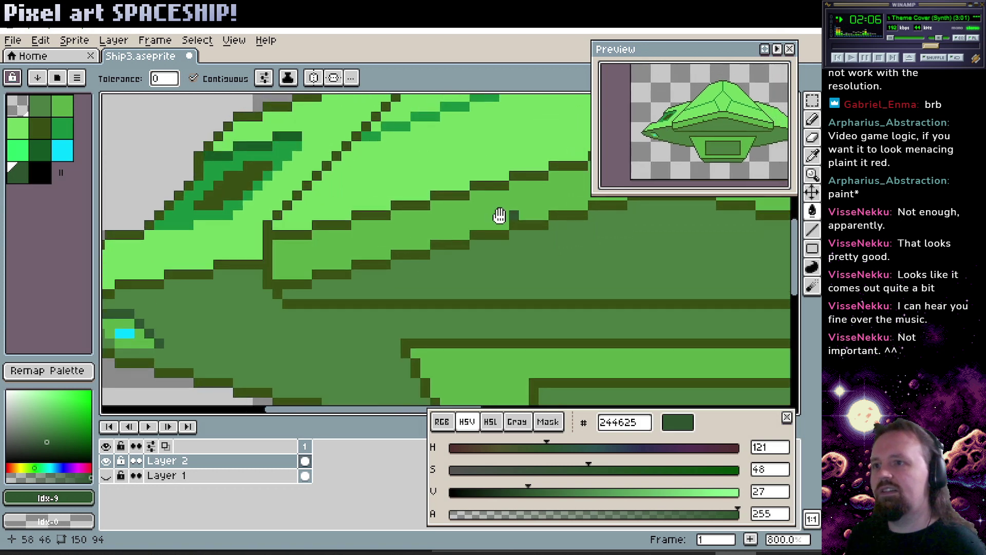
pyautogui.keyDown('alt'); pyautogui.click(435, 181); pyautogui.keyUp('alt')
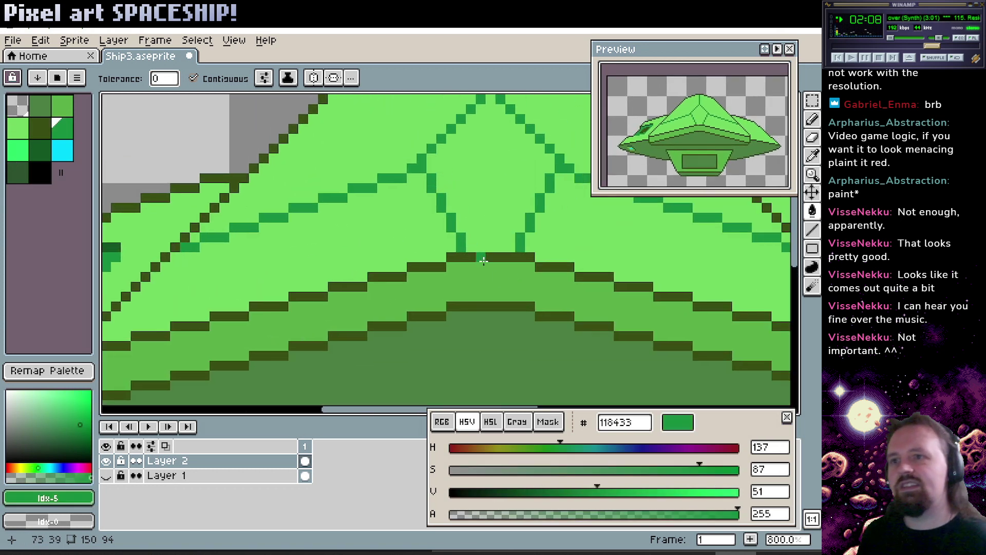
pyautogui.scroll(-5, 341, 276)
pyautogui.hscroll(-3, 383, 268)
pyautogui.hscroll(-2, 384, 267)
pyautogui.scroll(-1, 308, 215)
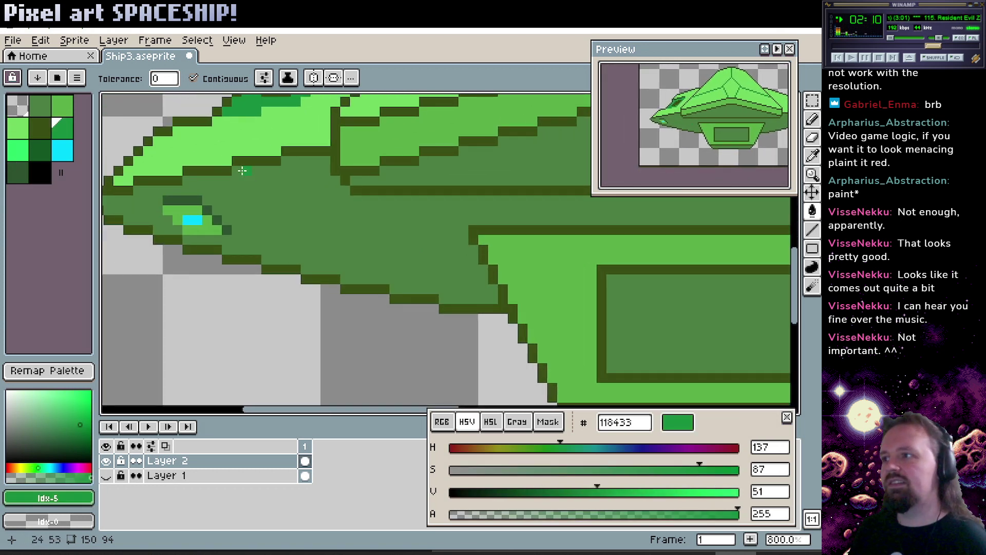
pyautogui.keyDown('alt'); pyautogui.click(294, 213); pyautogui.keyUp('alt')
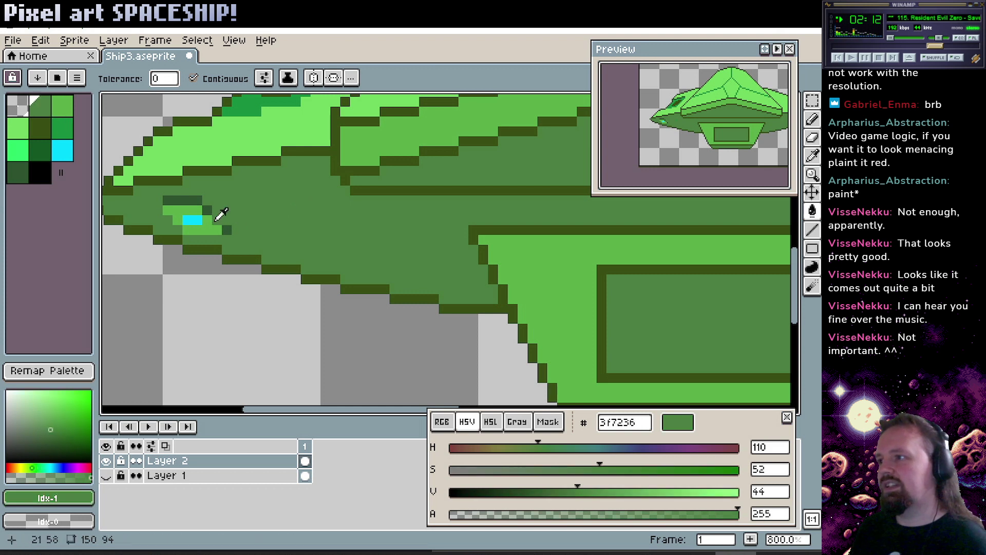
pyautogui.keyDown('alt'); pyautogui.click(252, 170); pyautogui.keyUp('alt')
pyautogui.press('l')
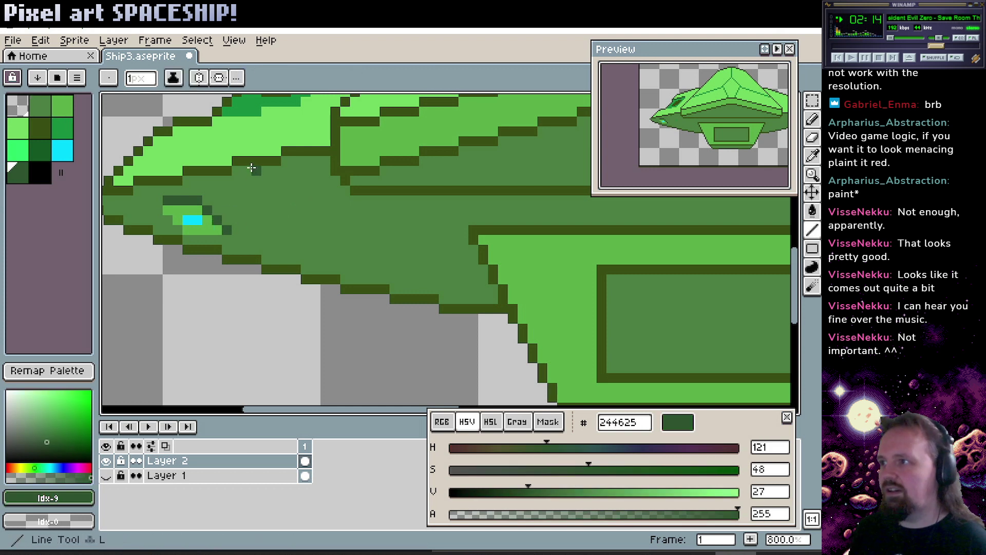
pyautogui.moveTo(255, 170)
pyautogui.mouseDown()
pyautogui.moveTo(284, 223)
pyautogui.moveTo(322, 259)
pyautogui.moveTo(309, 223)
pyautogui.mouseUp()
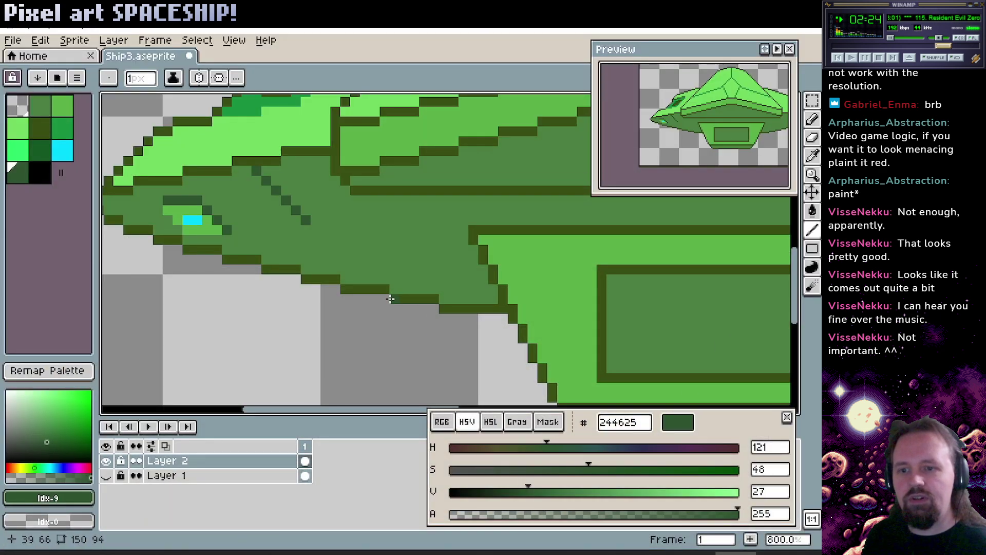
# Continue the panel line in 244625 horizontally across the lower hull and slope it down to the central panel's left edge.
pyautogui.scroll(1, 286, 287)
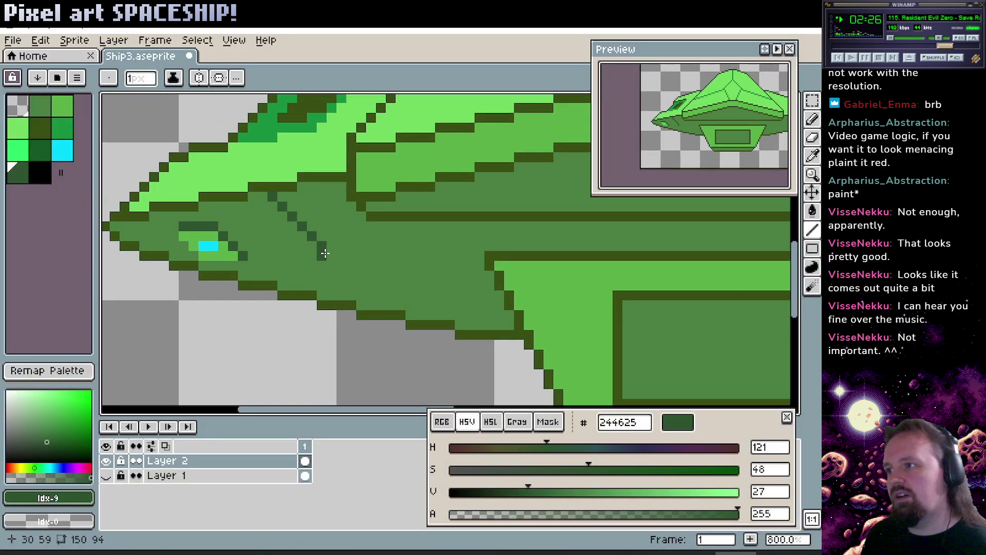
pyautogui.moveTo(330, 245)
pyautogui.mouseDown()
pyautogui.moveTo(392, 245)
pyautogui.moveTo(441, 311)
pyautogui.moveTo(468, 323)
pyautogui.moveTo(476, 323)
pyautogui.moveTo(459, 285)
pyautogui.moveTo(491, 285)
pyautogui.mouseUp()
pyautogui.hscroll(3, 503, 309)
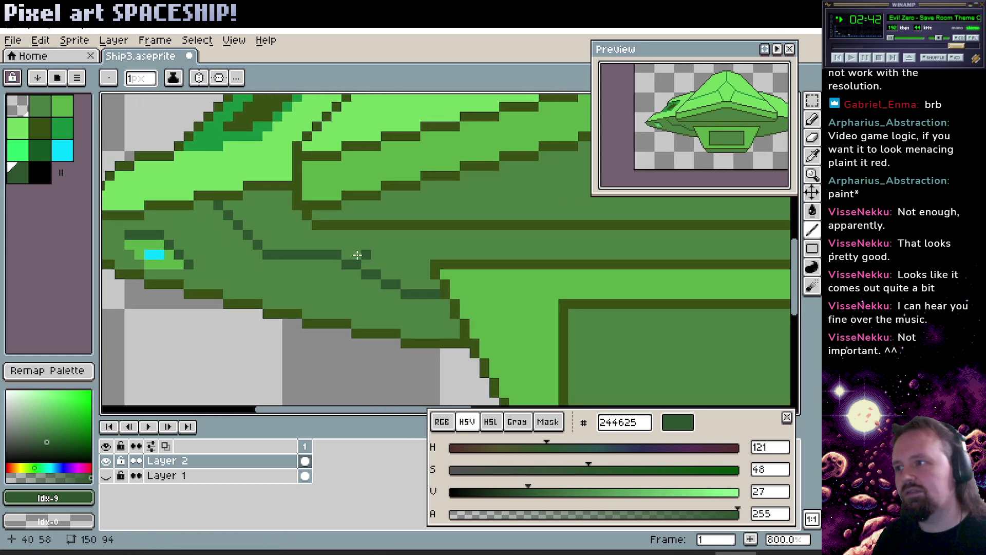
# Draw a short diagonal 244625 line connecting the panel line's bend to the left end of the hull's horizontal outline.
pyautogui.moveTo(335, 247); pyautogui.dragTo(324, 237)
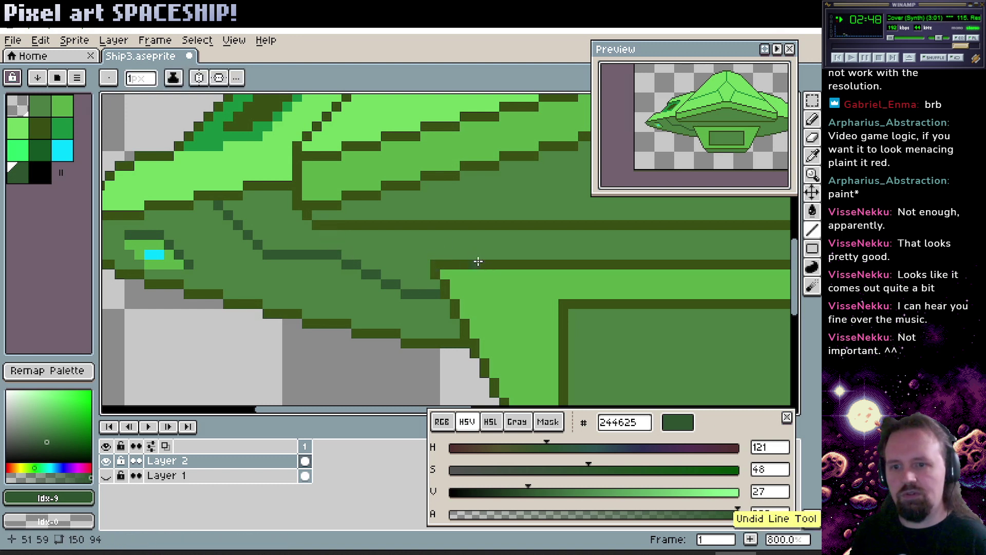
pyautogui.scroll(1, 482, 261)
pyautogui.hscroll(-2, 483, 261)
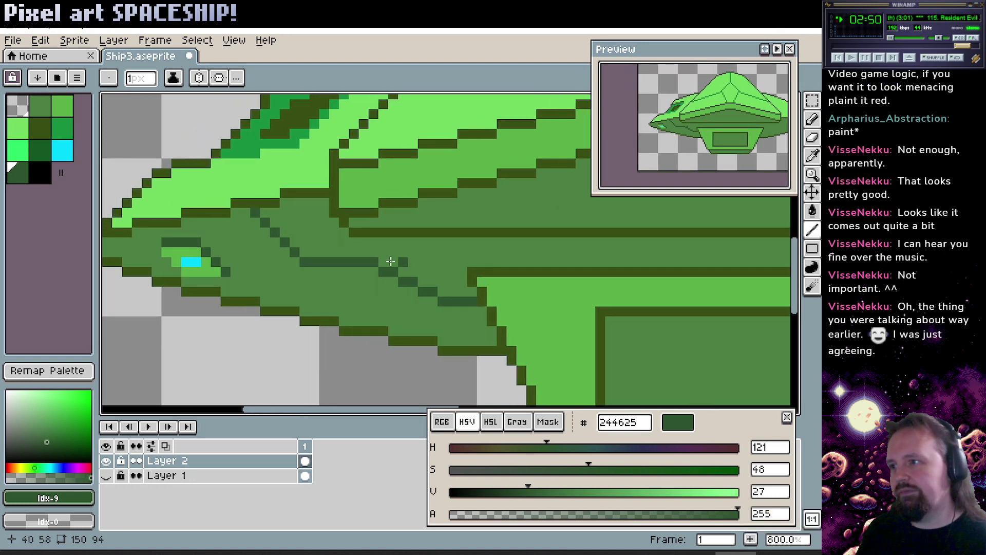
pyautogui.moveTo(363, 251); pyautogui.dragTo(354, 240)
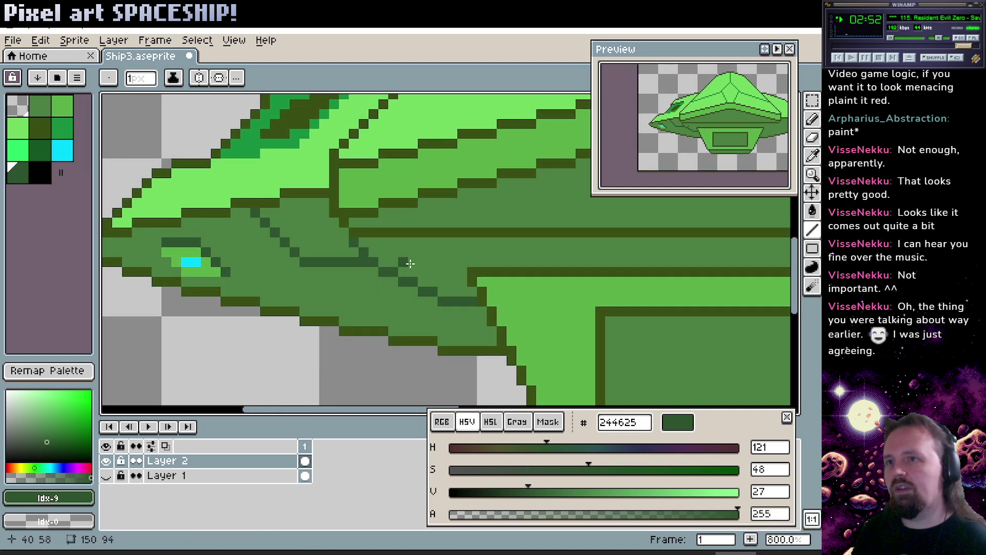
pyautogui.scroll(1, 462, 257)
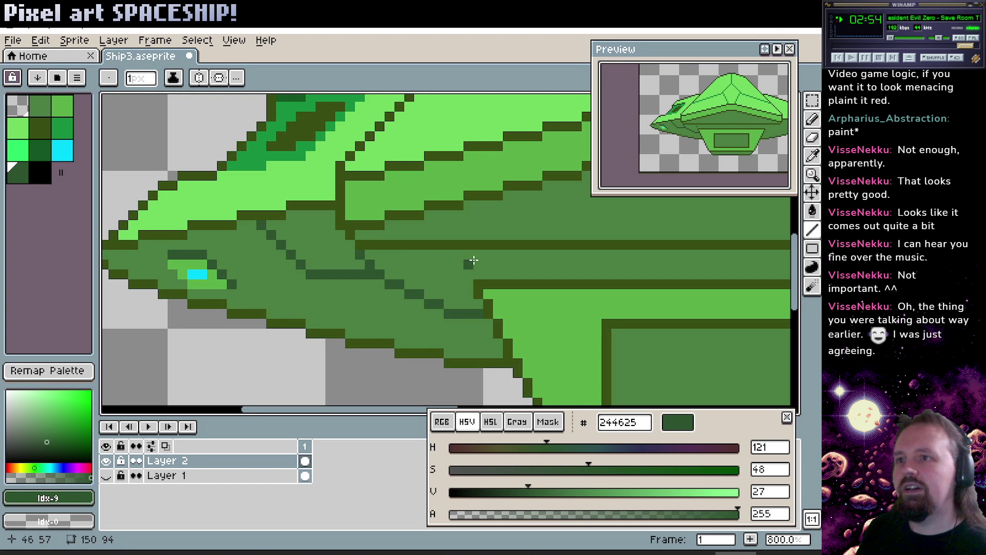
# Try placing single dark green 244625 pixels as details around the new panel lines, and undo them.
pyautogui.moveTo(311, 285)
pyautogui.mouseDown()
pyautogui.moveTo(307, 302)
pyautogui.moveTo(287, 315)
pyautogui.moveTo(308, 280)
pyautogui.mouseUp()
pyautogui.keyDown('alt'); pyautogui.click(308, 280); pyautogui.keyUp('alt')
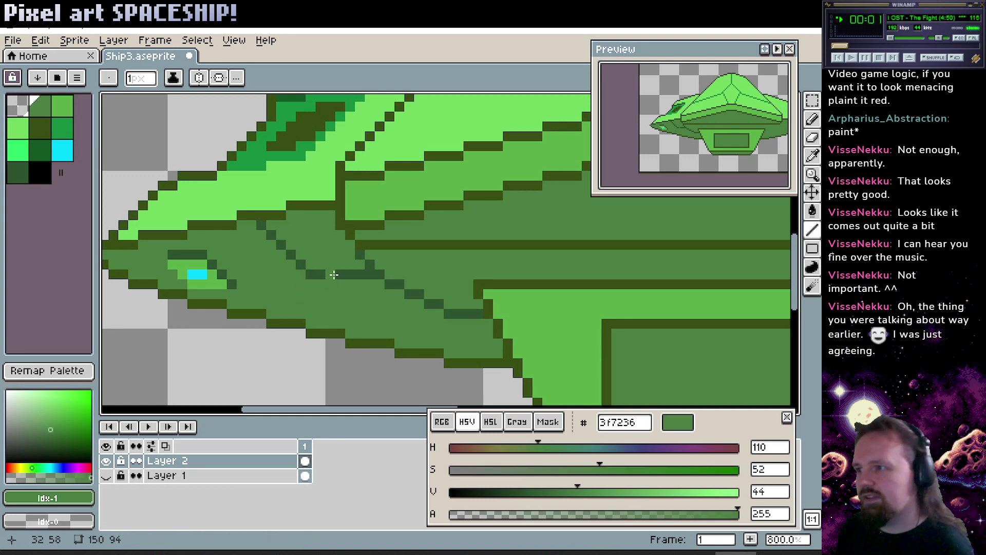
pyautogui.keyDown('alt'); pyautogui.click(275, 240); pyautogui.keyUp('alt')
pyautogui.click(320, 254)
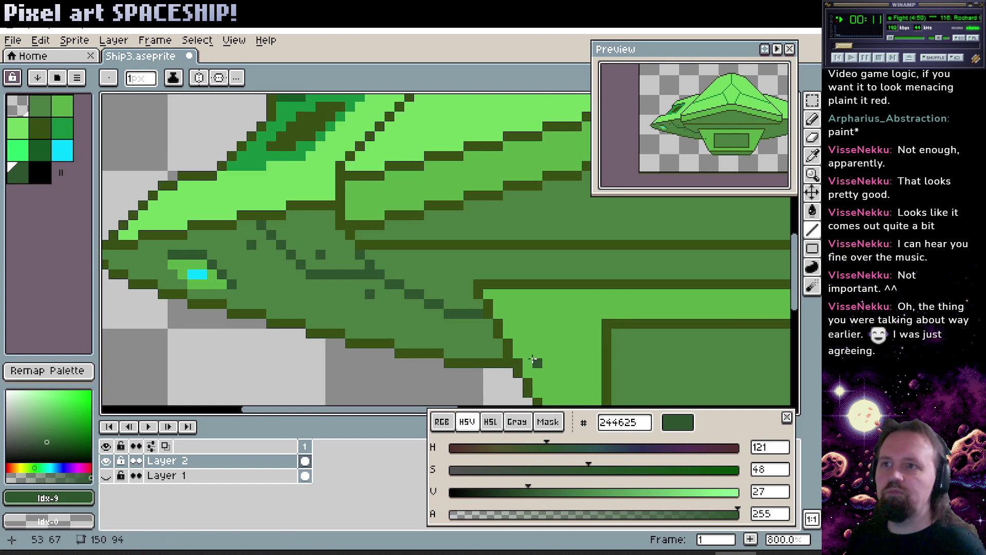
pyautogui.press('ctrl')
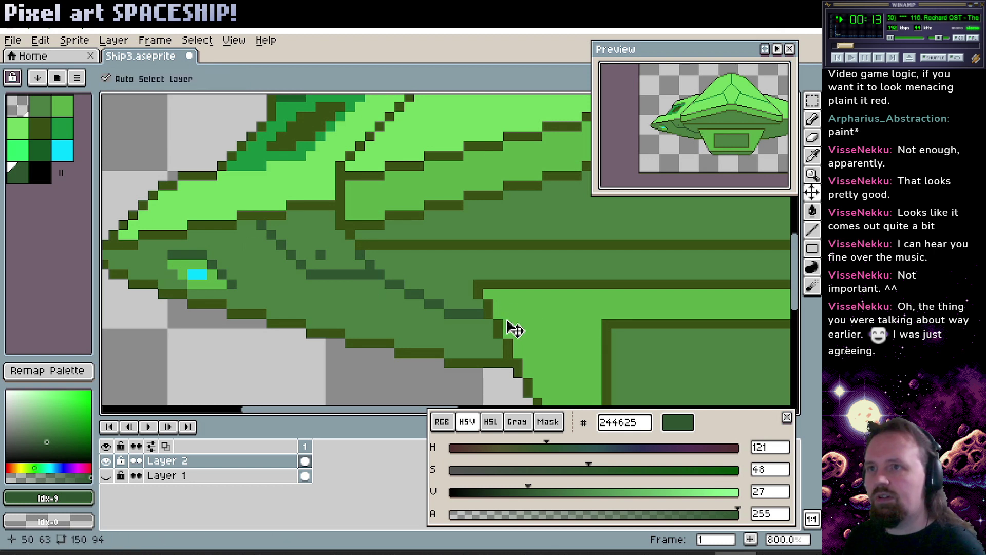
pyautogui.moveTo(386, 291); pyautogui.dragTo(313, 316)
pyautogui.moveTo(414, 267); pyautogui.dragTo(374, 313)
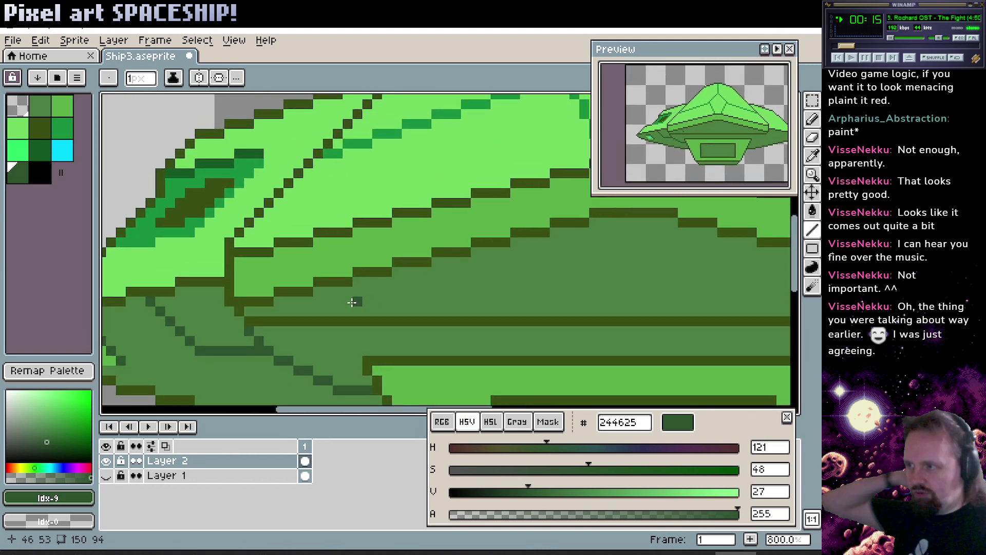
# Erase the short diagonal connector above the panel line's bend by painting over it in hull green 3f7236.
pyautogui.moveTo(276, 285); pyautogui.dragTo(383, 282)
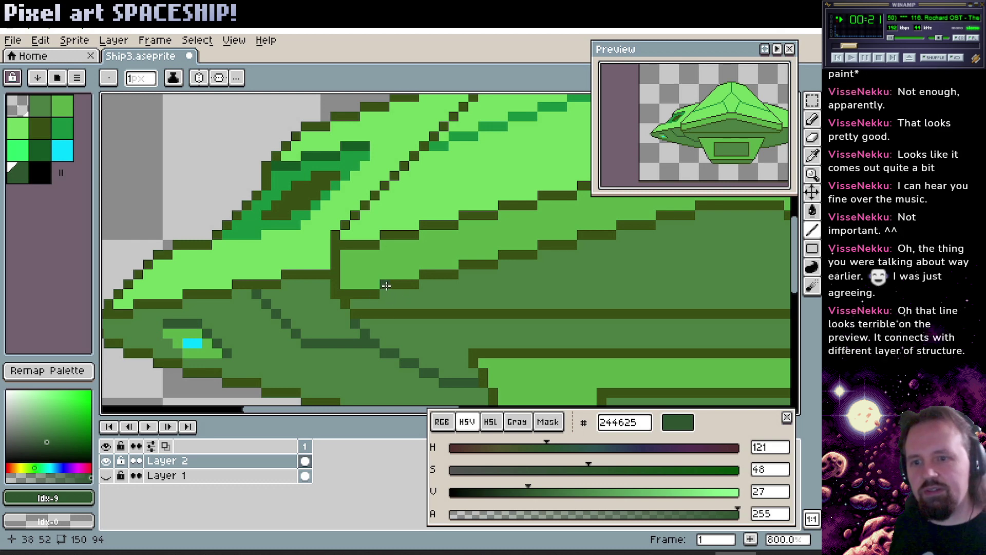
pyautogui.moveTo(444, 282); pyautogui.dragTo(408, 258)
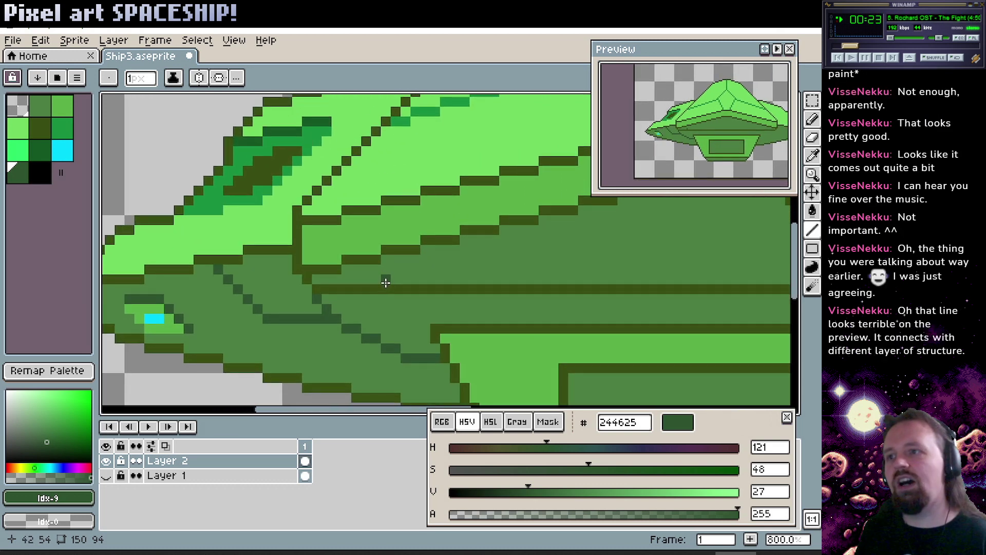
pyautogui.keyDown('alt'); pyautogui.click(338, 307); pyautogui.keyUp('alt')
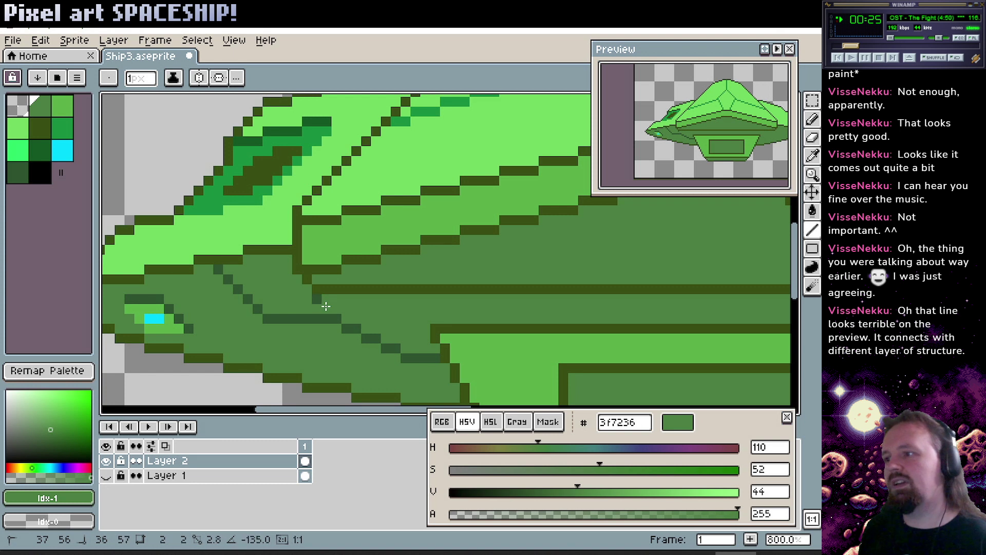
pyautogui.click(321, 297)
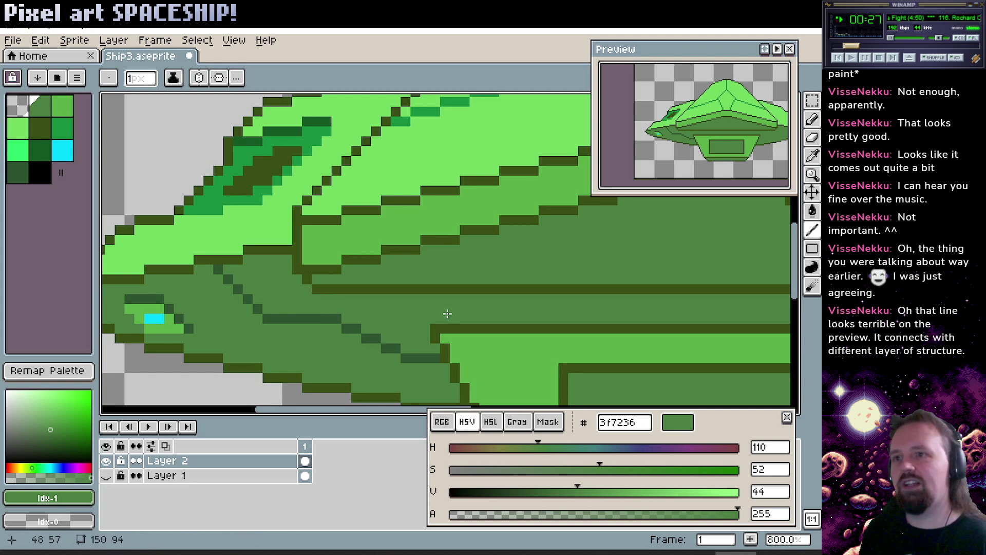
# Try shading the lower hull's panel line with a parallel black line directly beneath it, recoloured to dark green 133517 through its palette entry.
pyautogui.moveTo(449, 328); pyautogui.dragTo(421, 321)
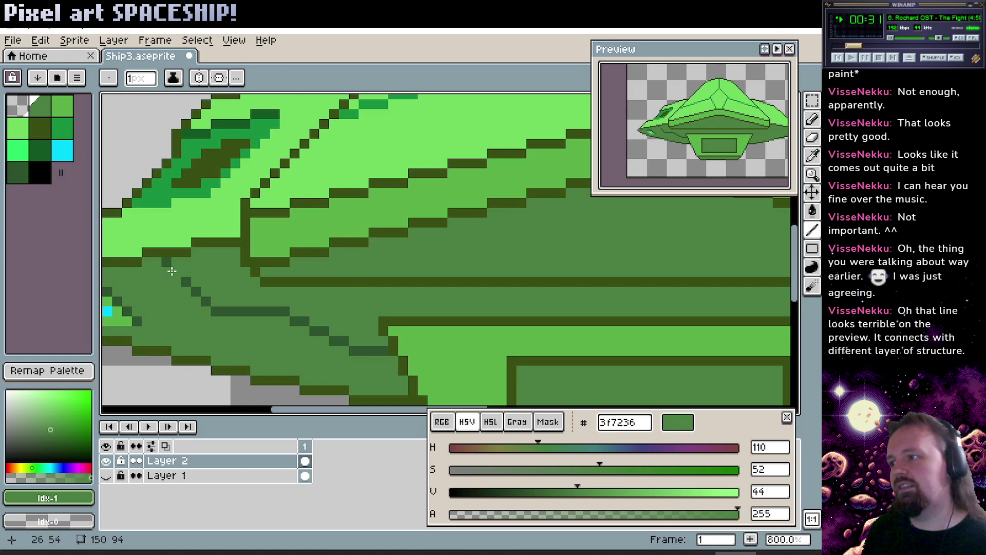
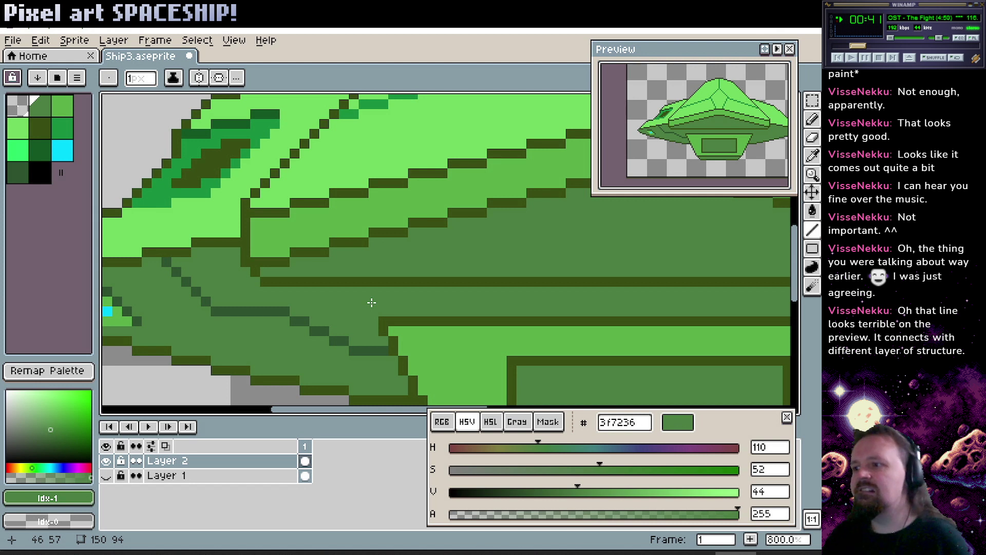
pyautogui.keyDown('alt'); pyautogui.click(174, 305); pyautogui.keyUp('alt')
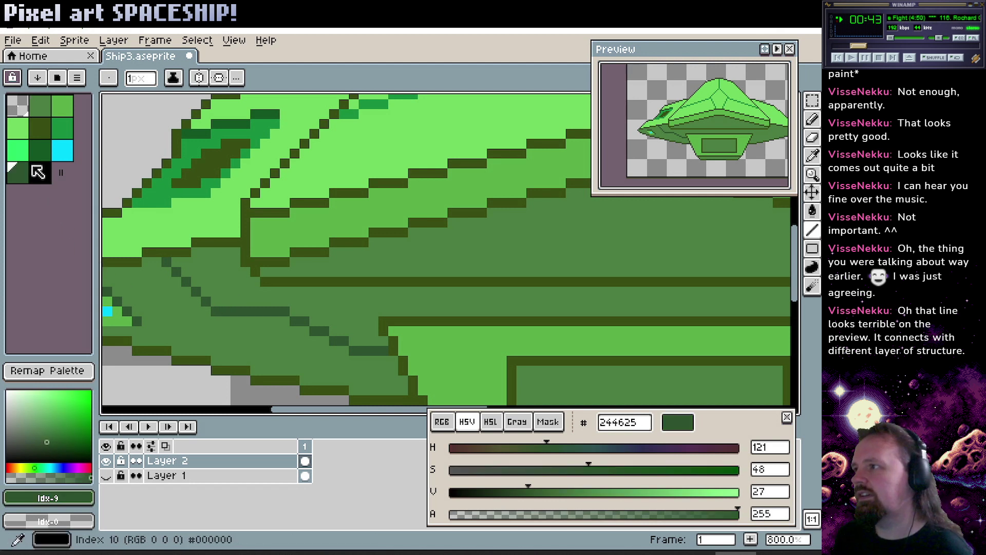
pyautogui.click(44, 155)
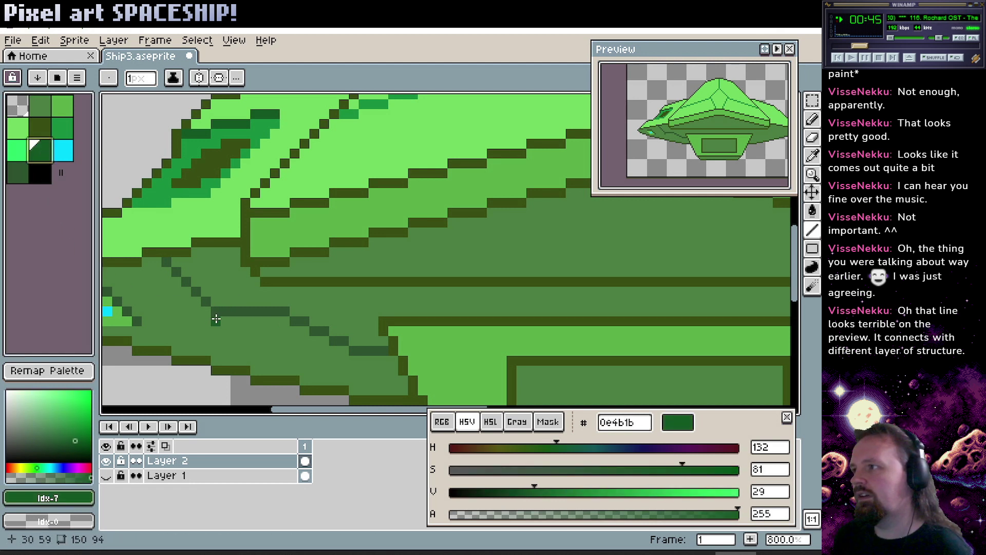
pyautogui.click(47, 182)
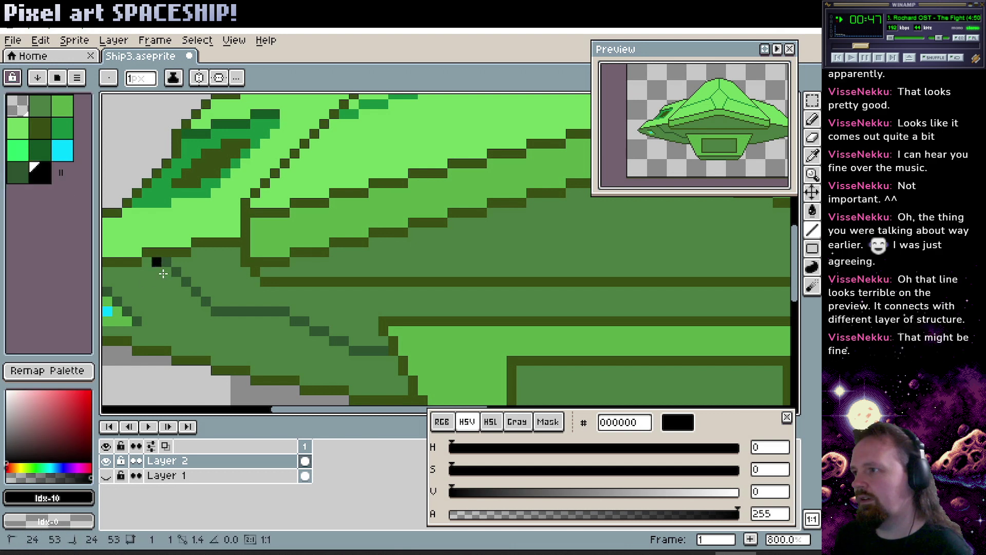
pyautogui.moveTo(157, 261)
pyautogui.mouseDown()
pyautogui.moveTo(206, 320)
pyautogui.moveTo(280, 322)
pyautogui.moveTo(352, 361)
pyautogui.moveTo(390, 360)
pyautogui.mouseUp()
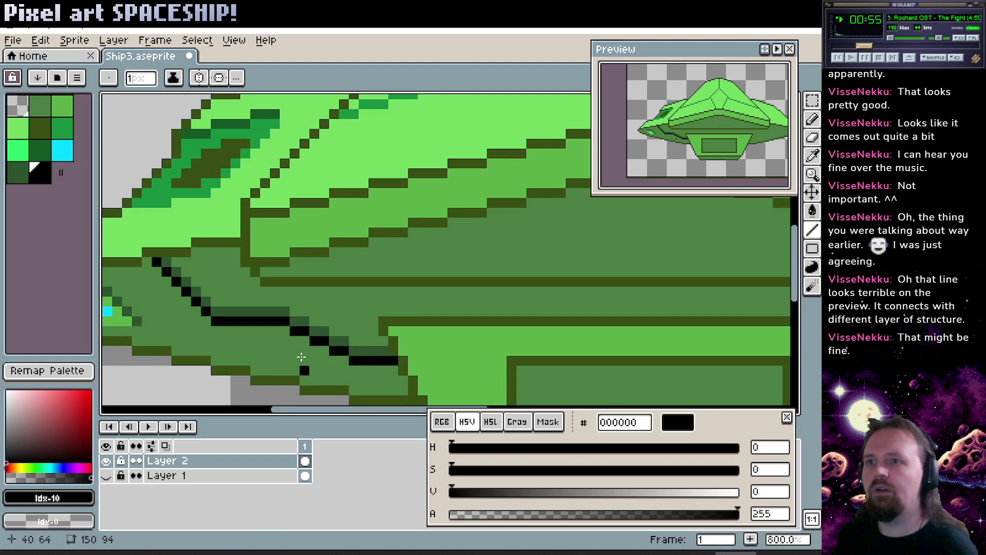
pyautogui.click(35, 467)
pyautogui.moveTo(49, 432)
pyautogui.mouseDown()
pyautogui.moveTo(67, 418)
pyautogui.moveTo(65, 442)
pyautogui.mouseUp()
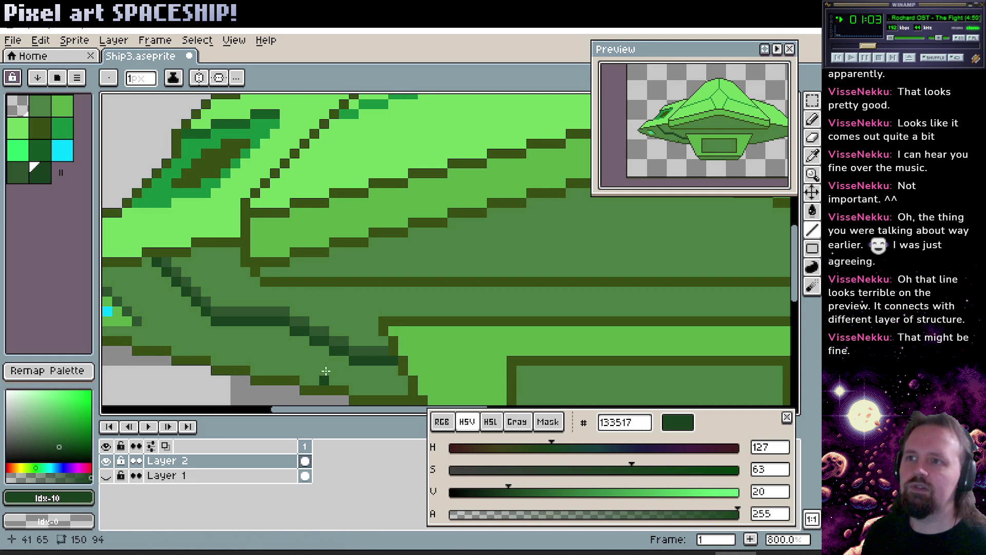
# Undo the palette colour change and the parallel shading line, and save Ship3.aseprite.
pyautogui.hotkey('ctrl', 'z')
pyautogui.hotkey('ctrl', 'z')
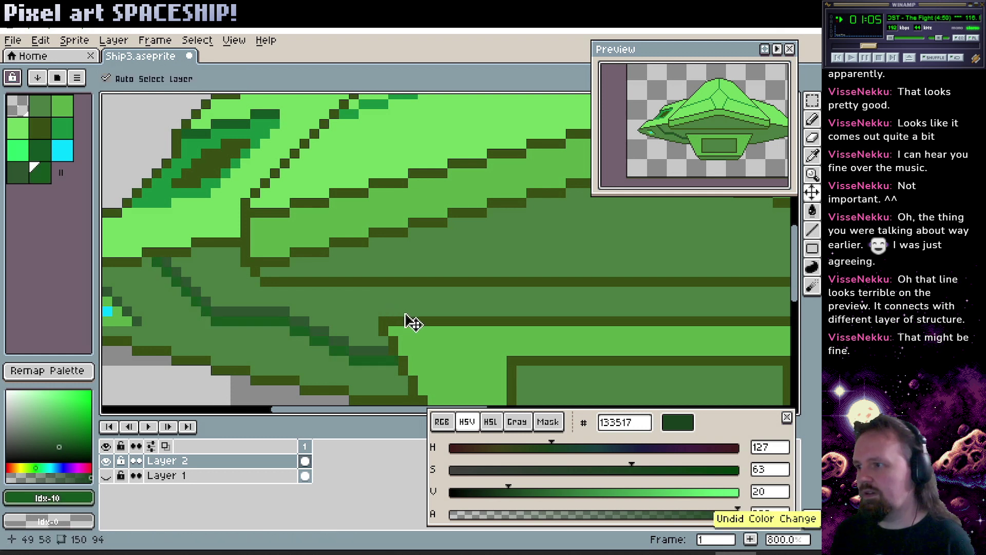
pyautogui.hotkey('ctrl', 'y')
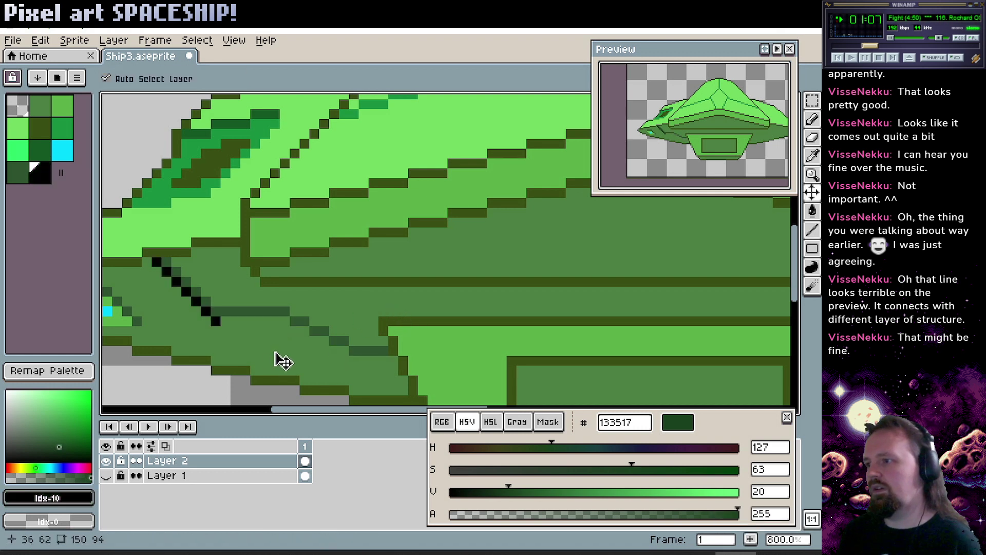
pyautogui.hotkey('ctrl', 's')
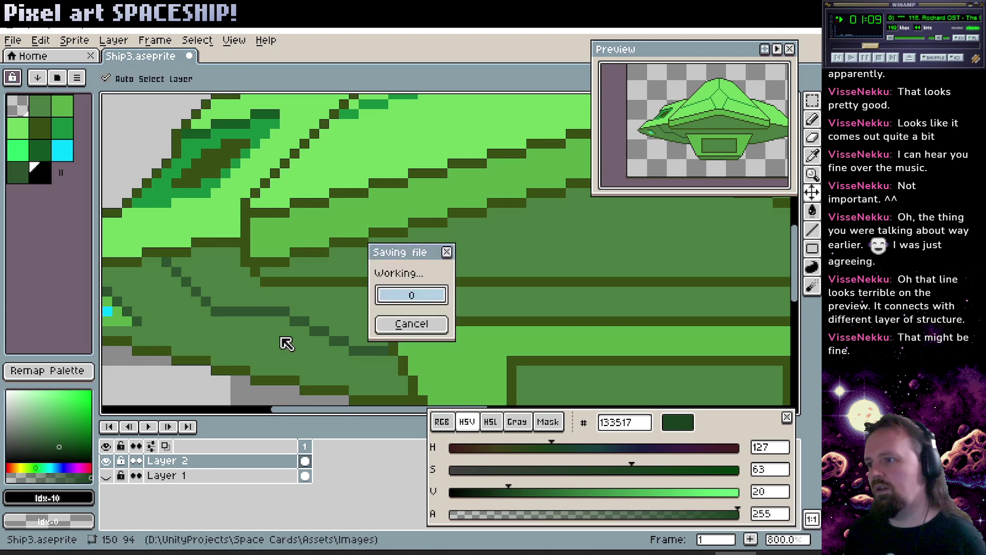
# Draw a steep one-pixel 244625 line across the left half of the under-nose area, from its upper outline to the horizontal outline.
pyautogui.moveTo(452, 266); pyautogui.dragTo(377, 221)
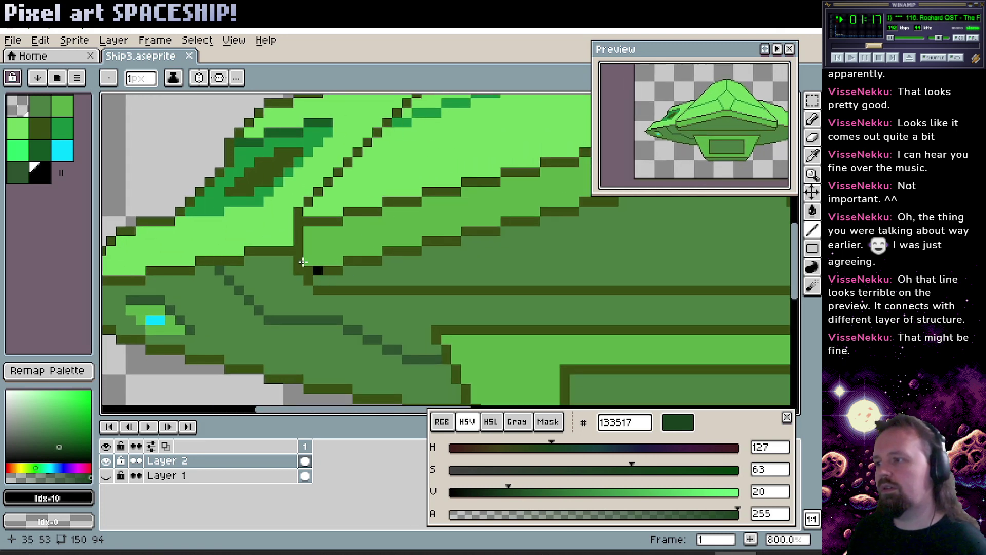
pyautogui.moveTo(316, 268); pyautogui.dragTo(346, 255)
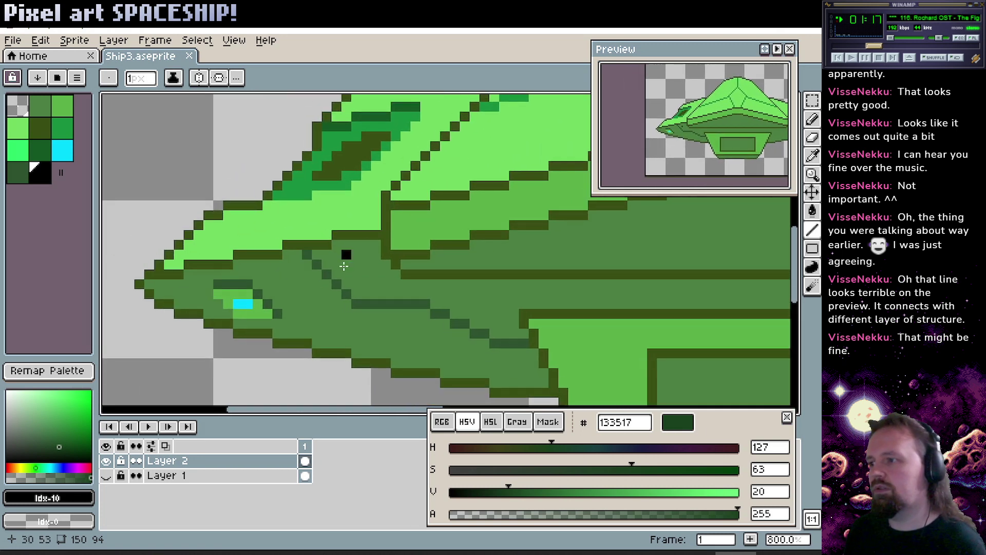
pyautogui.keyDown('alt'); pyautogui.click(378, 302); pyautogui.keyUp('alt')
pyautogui.moveTo(528, 301); pyautogui.dragTo(353, 273)
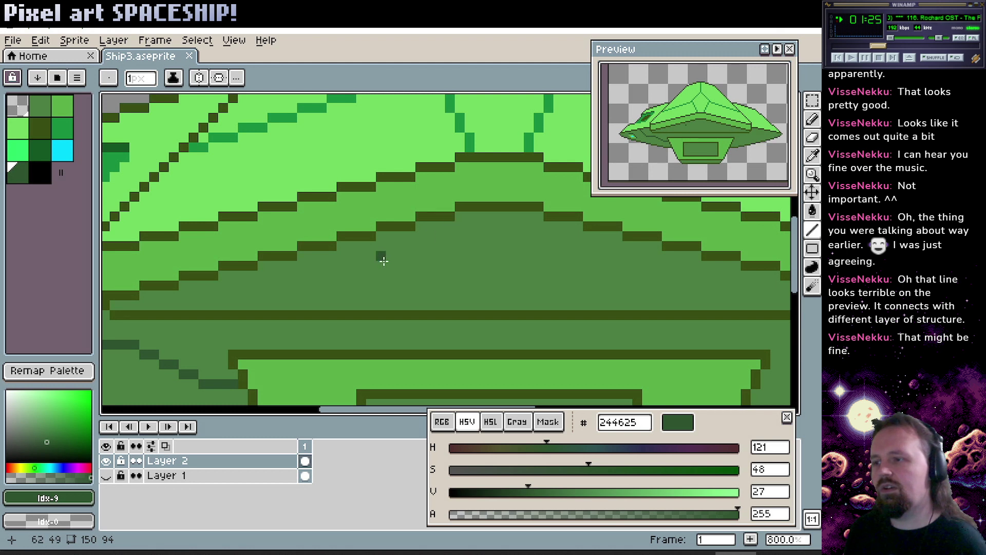
pyautogui.moveTo(384, 261); pyautogui.dragTo(439, 280)
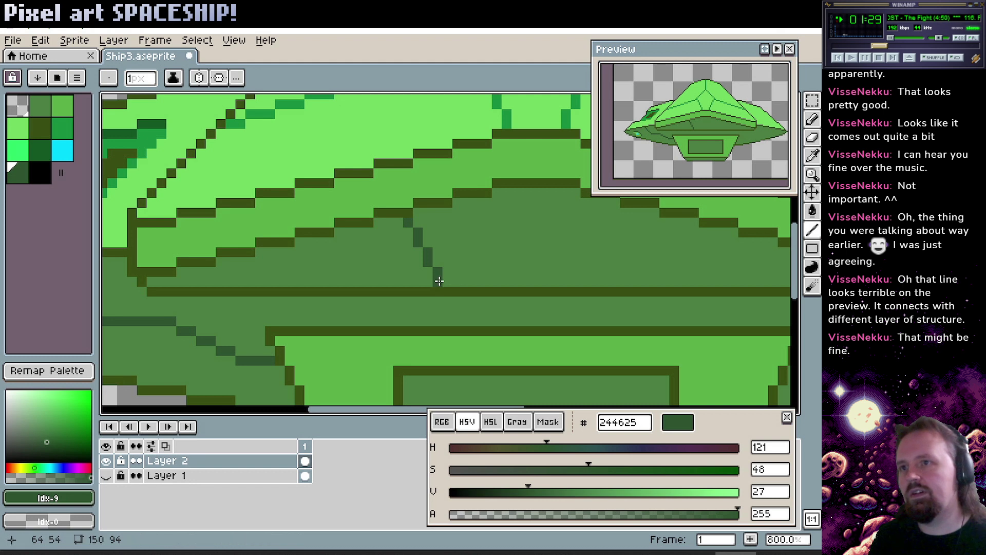
pyautogui.scroll(2, 562, 264)
pyautogui.hscroll(2, 496, 260)
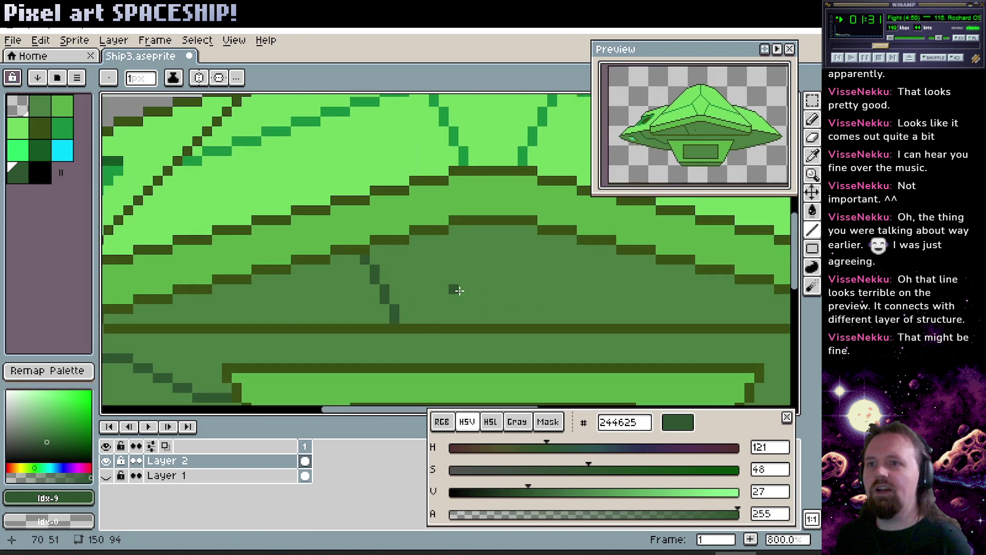
# Try a mirrored steep 244625 line on the right half of the under-nose area, and undo both lines.
pyautogui.hscroll(3, 496, 259)
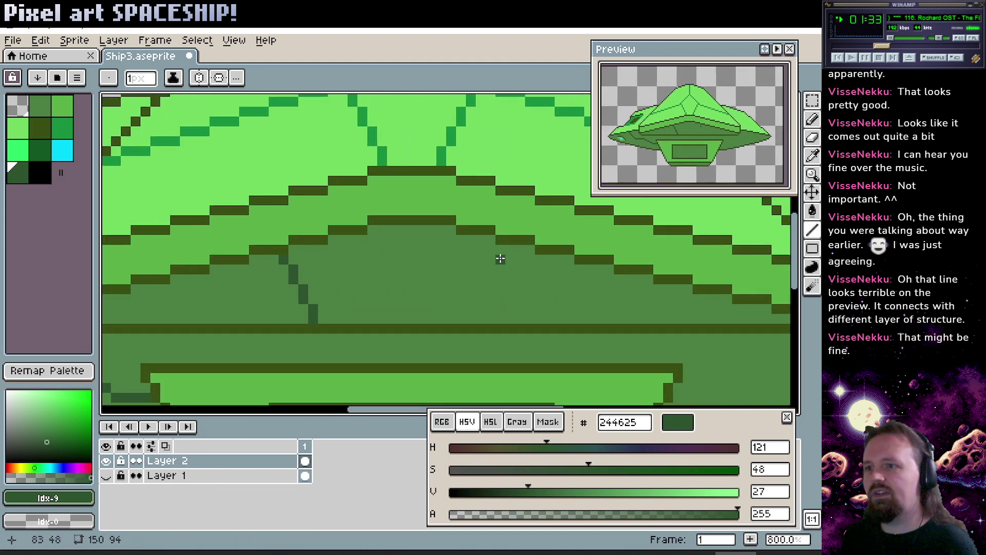
pyautogui.moveTo(540, 260); pyautogui.dragTo(511, 317)
pyautogui.scroll(-1, 468, 255)
pyautogui.hscroll(-4, 505, 267)
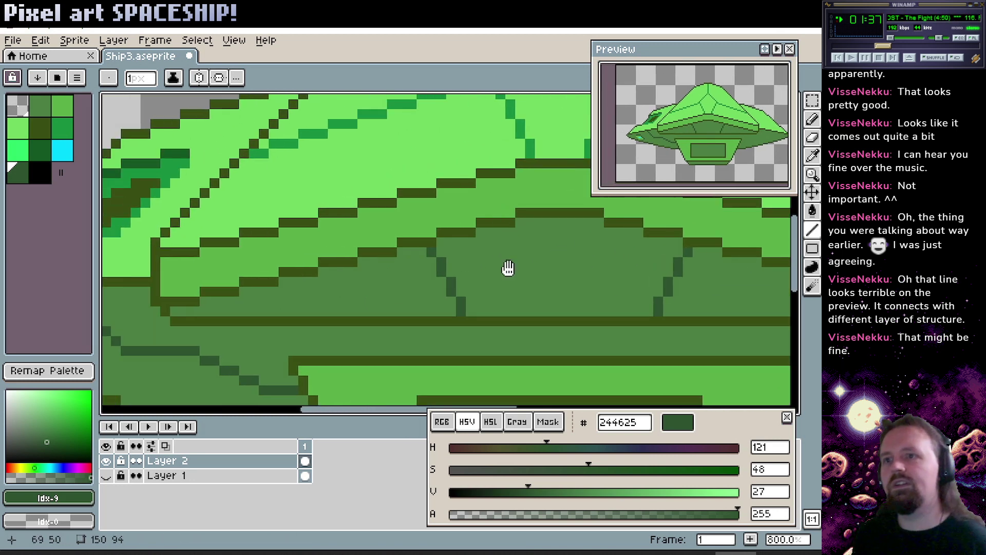
pyautogui.hotkey('ctrl', 'z')
pyautogui.hotkey('ctrl', 'z')
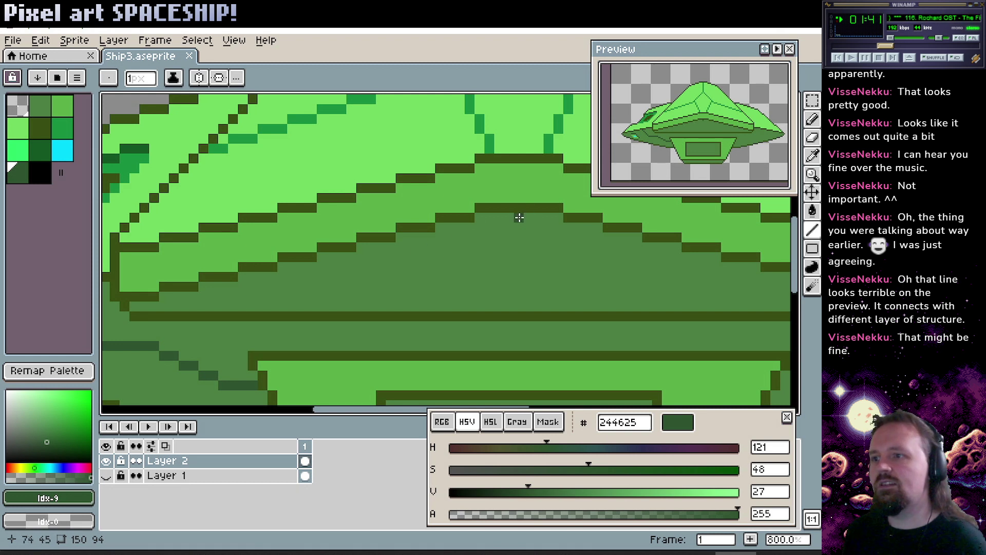
# Try a vertical 244625 centre line about 6 pixels long down from the under-nose area's apex, and undo it.
pyautogui.moveTo(519, 218); pyautogui.dragTo(522, 275)
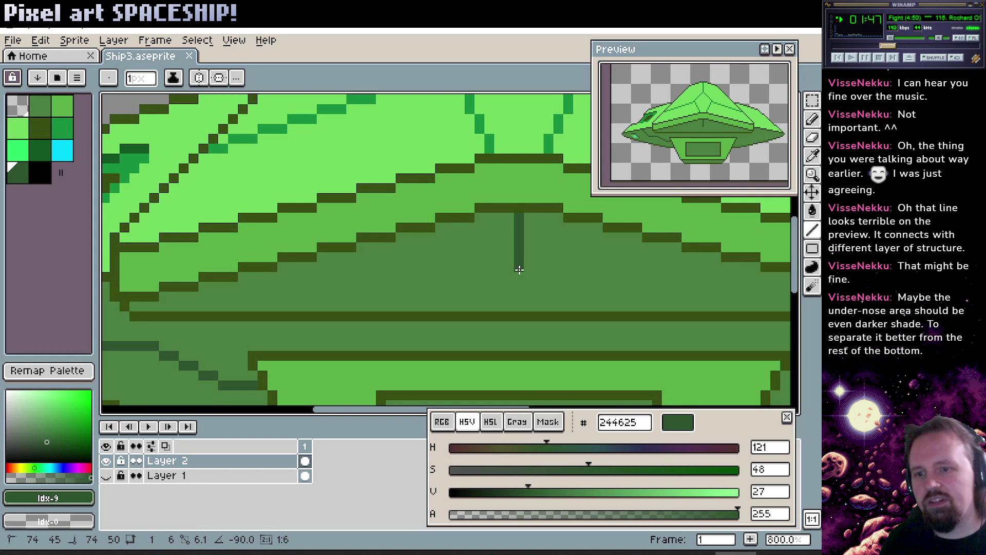
pyautogui.moveTo(518, 269); pyautogui.dragTo(521, 278)
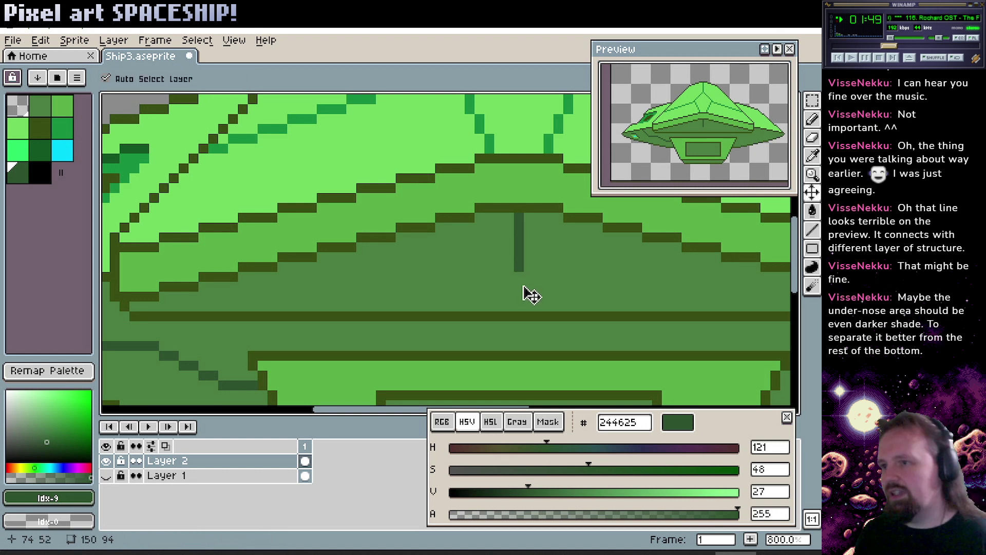
pyautogui.hotkey('ctrl', 'z')
# Fill the under-nose area, the central panel's inner rectangle and the strip along its bottom edge with dark green 244625.
pyautogui.press('z')
pyautogui.scroll(-2, 511, 257)
pyautogui.scroll(-1, 470, 253)
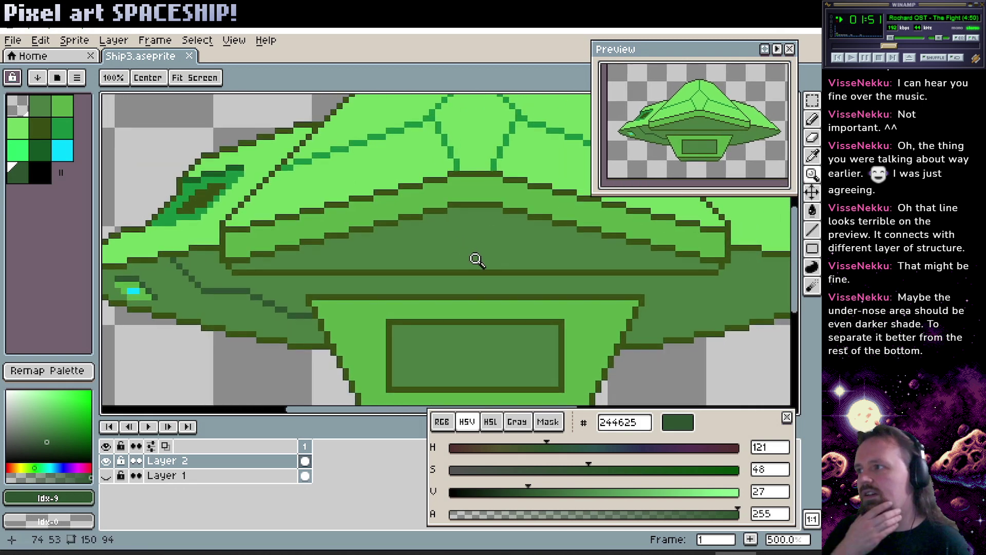
pyautogui.scroll(-1, 442, 249)
pyautogui.scroll(1, 452, 248)
pyautogui.press('g')
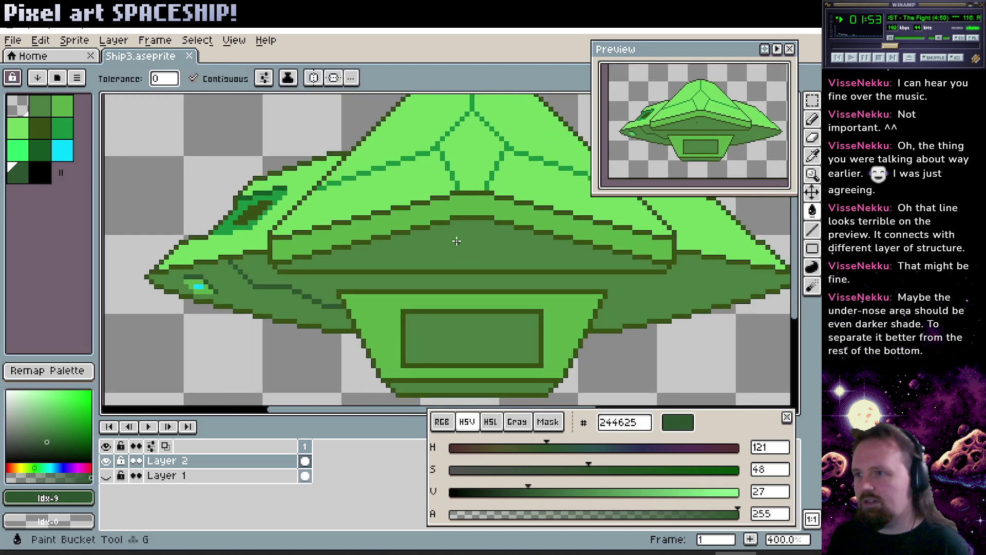
pyautogui.click(465, 249)
pyautogui.moveTo(503, 253); pyautogui.dragTo(546, 262)
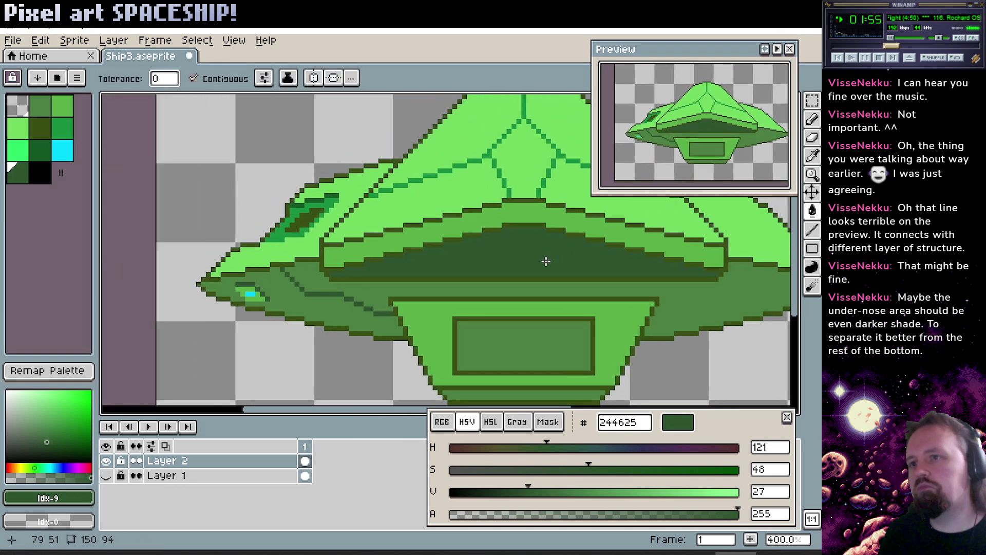
pyautogui.moveTo(522, 345); pyautogui.dragTo(587, 293)
pyautogui.click(510, 295)
pyautogui.click(510, 340)
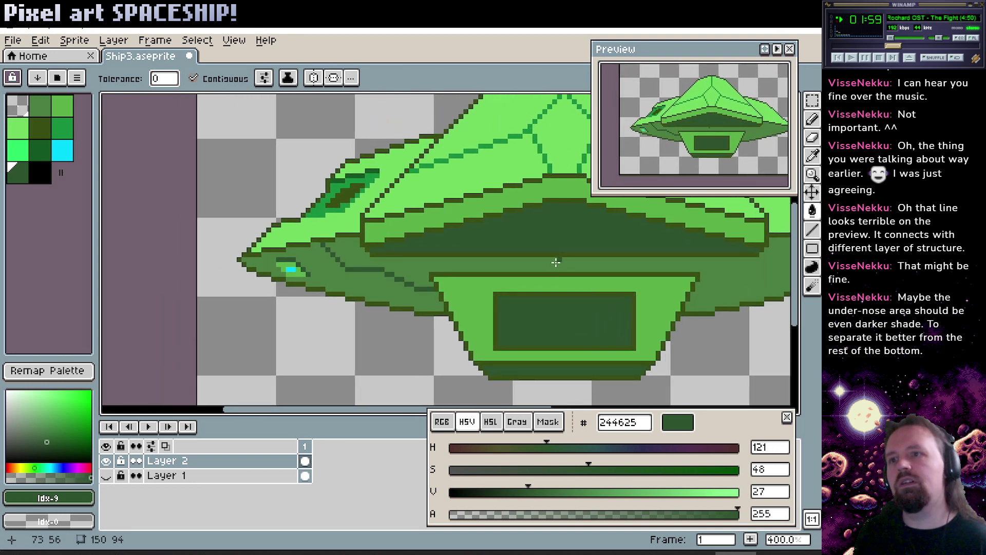
# Undo the three dark green fills on the under-nose area and central panel.
pyautogui.moveTo(556, 262); pyautogui.dragTo(518, 247)
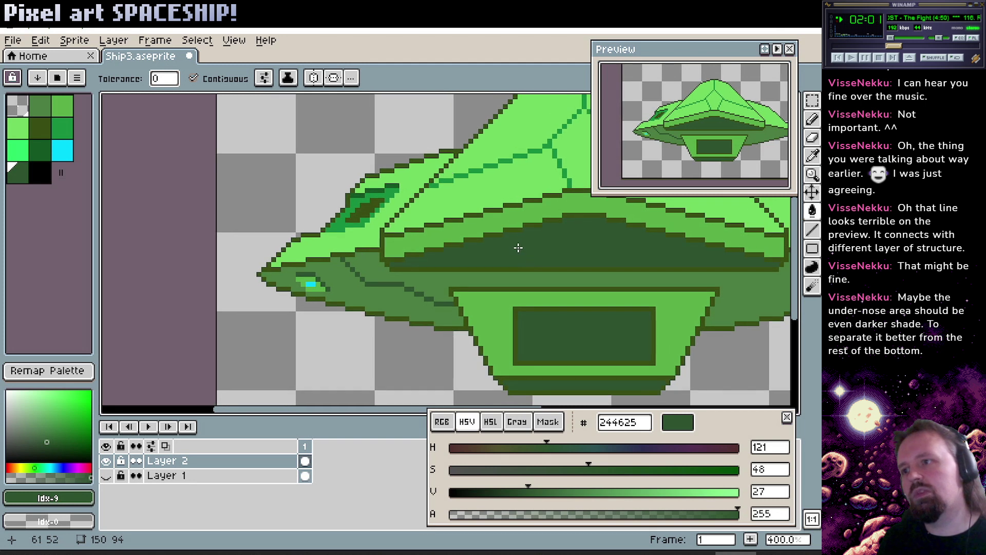
pyautogui.keyDown('alt'); pyautogui.click(538, 260); pyautogui.keyUp('alt')
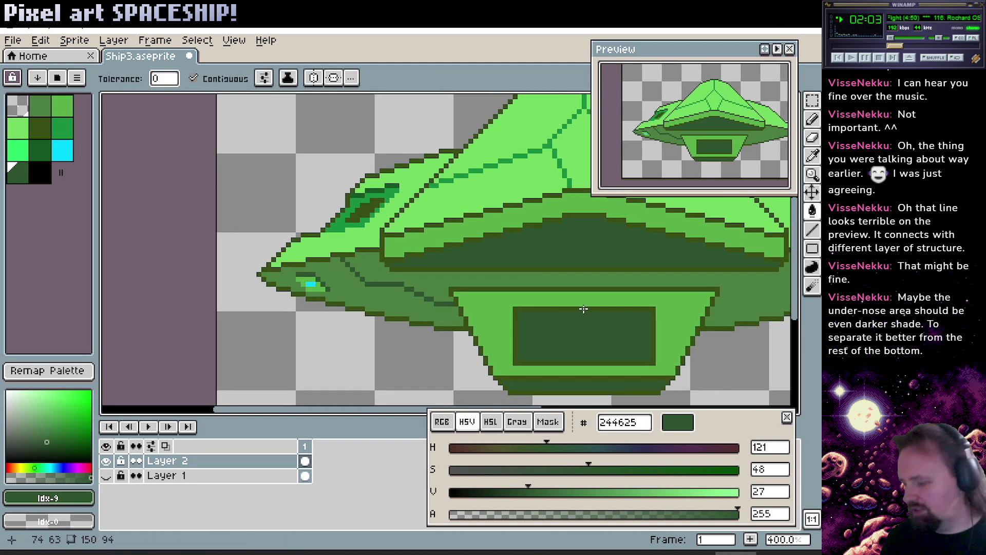
pyautogui.hotkey('ctrl', 'z')
pyautogui.hotkey('ctrl', 'z')
pyautogui.hotkey('ctrl', 'z')
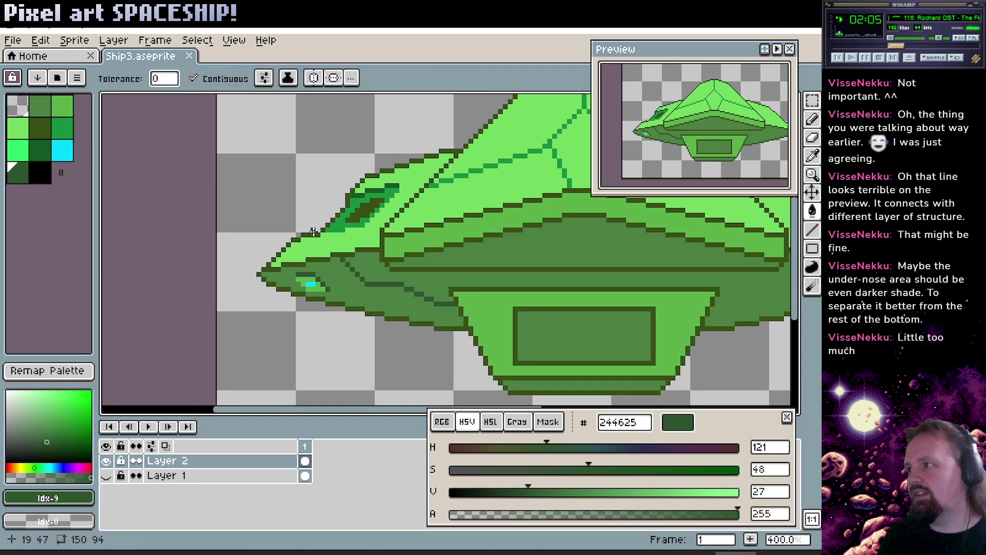
# Fill the under-nose area, the central panel's inner rectangle and its bottom strip using the black palette entry.
pyautogui.click(49, 173)
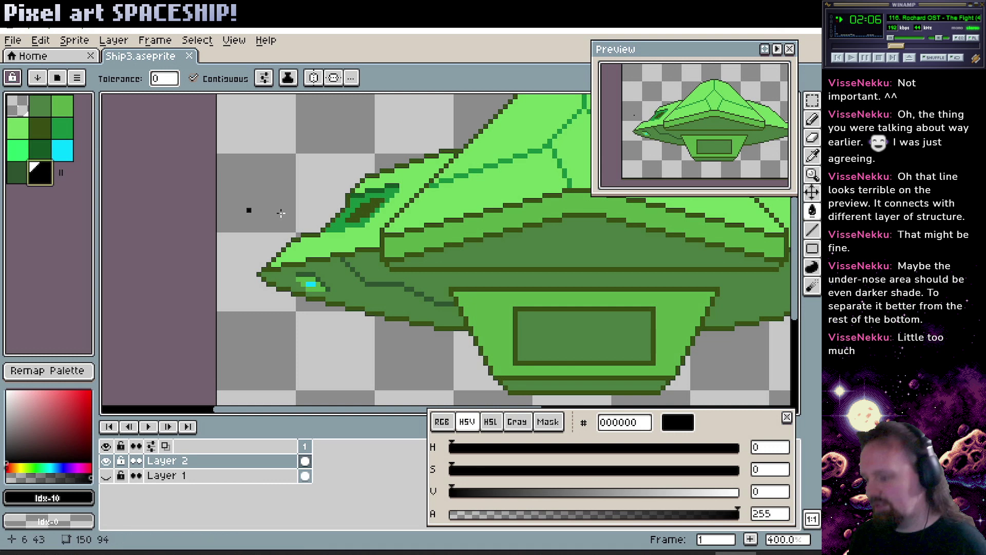
pyautogui.click(565, 247)
pyautogui.click(564, 355)
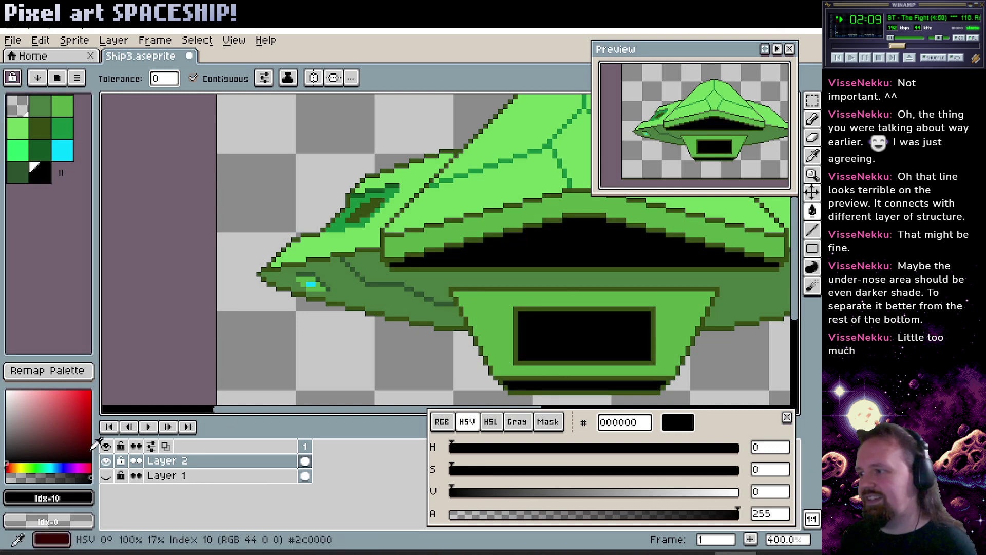
# Recolour the black palette entry used for the new fills to muted green 3c6e4b.
pyautogui.click(38, 467)
pyautogui.click(52, 420)
pyautogui.moveTo(52, 421); pyautogui.dragTo(72, 424)
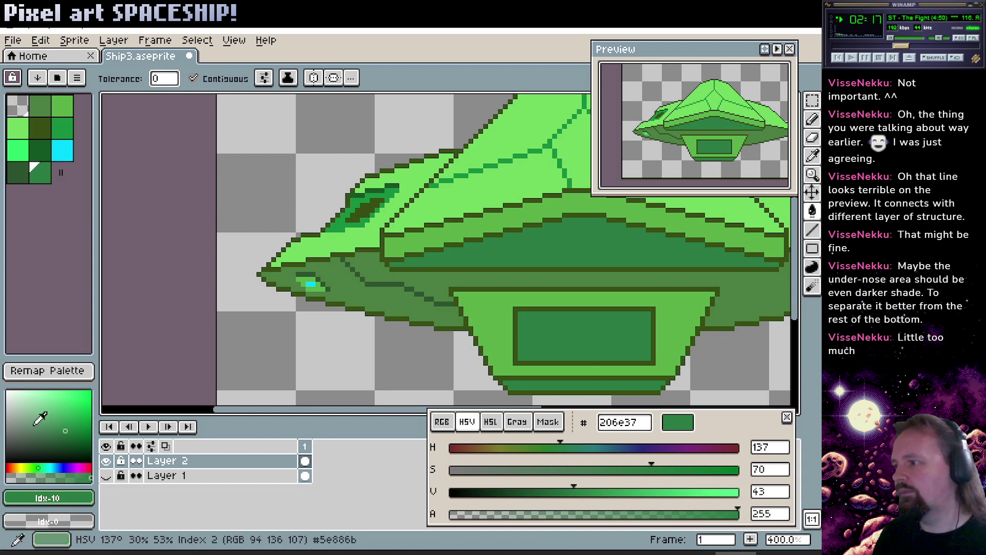
pyautogui.click(52, 431)
pyautogui.moveTo(51, 430); pyautogui.dragTo(45, 429)
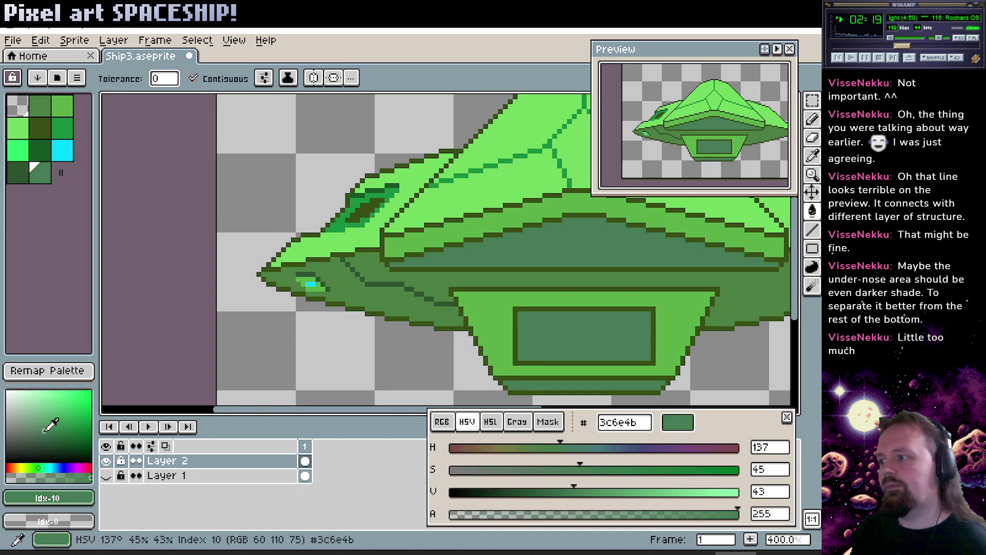
# Try muted blue 3c3d6e on the new fills' palette entry, and undo both the recolouring and the under-nose and central panel fills.
pyautogui.click(60, 467)
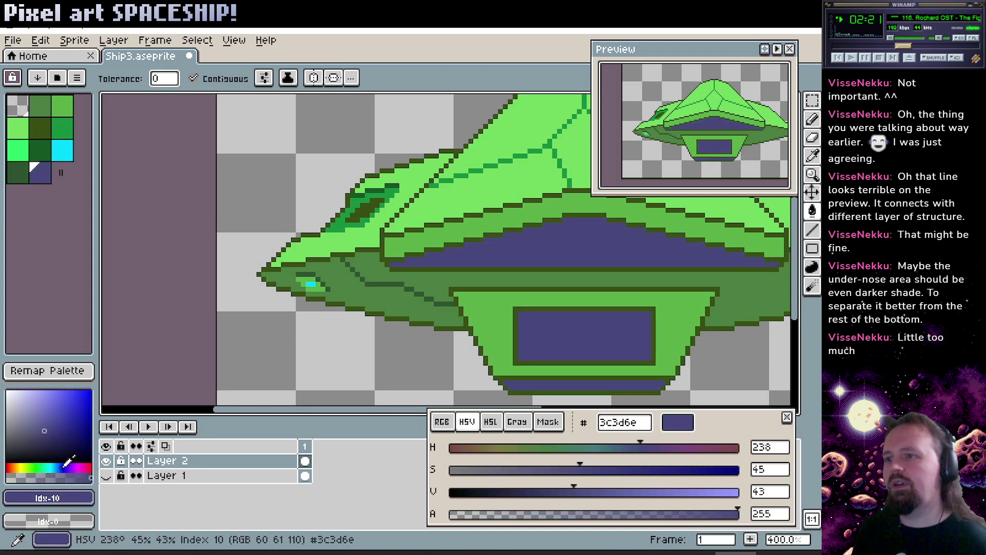
pyautogui.moveTo(535, 305); pyautogui.dragTo(488, 284)
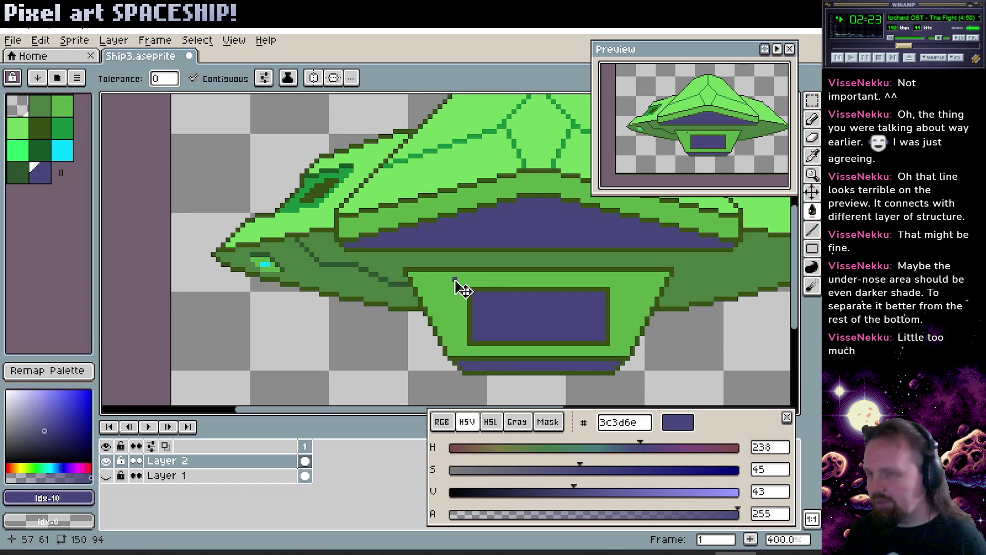
pyautogui.hotkey('ctrl', 'z')
pyautogui.hotkey('ctrl', 'z')
pyautogui.hotkey('ctrl', 'z')
pyautogui.hotkey('ctrl', 'z')
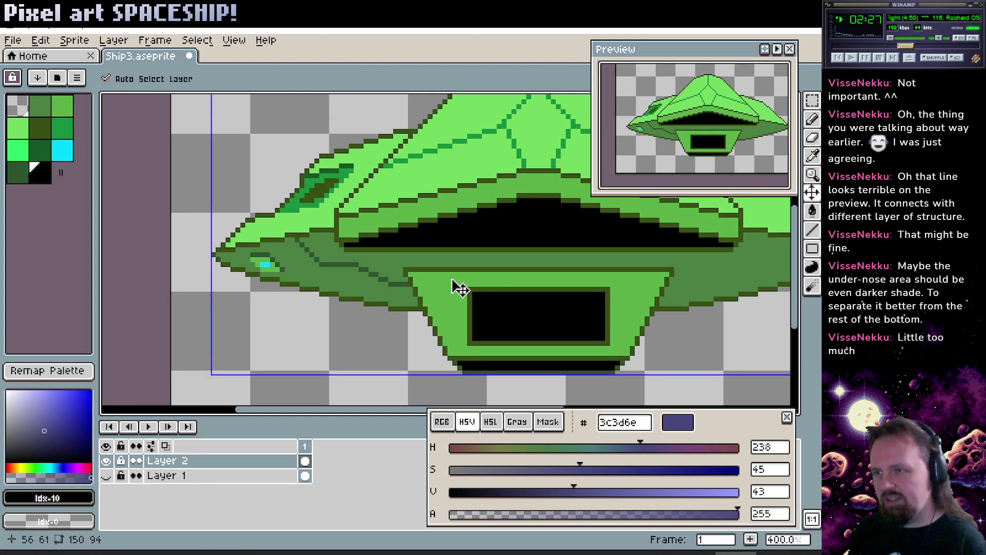
pyautogui.hotkey('ctrl', 'y')
pyautogui.hotkey('ctrl', 'z')
pyautogui.hotkey('ctrl', 'y')
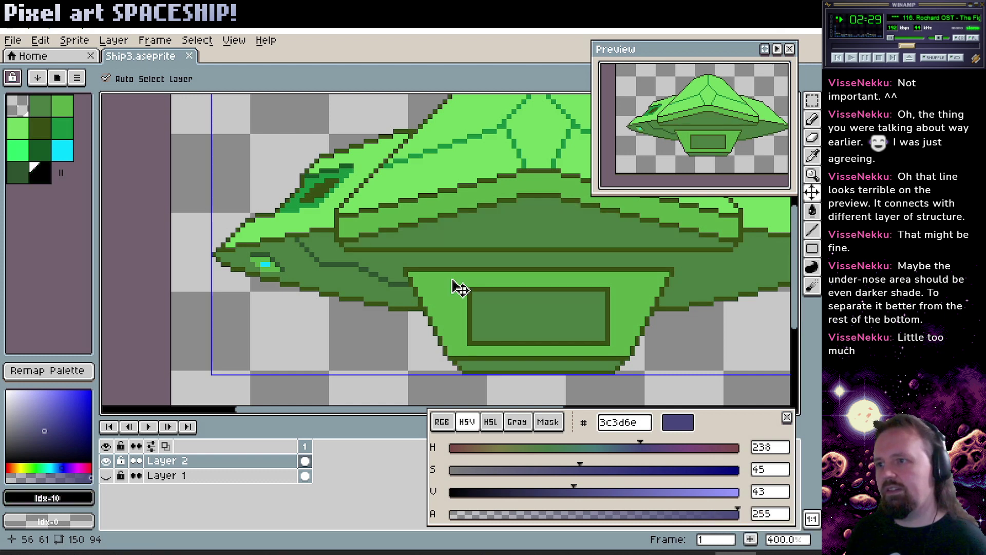
# Recolour the black palette entry to blue 415eca and fill the ship's lower hull with it.
pyautogui.press('g')
pyautogui.moveTo(335, 251); pyautogui.dragTo(355, 254)
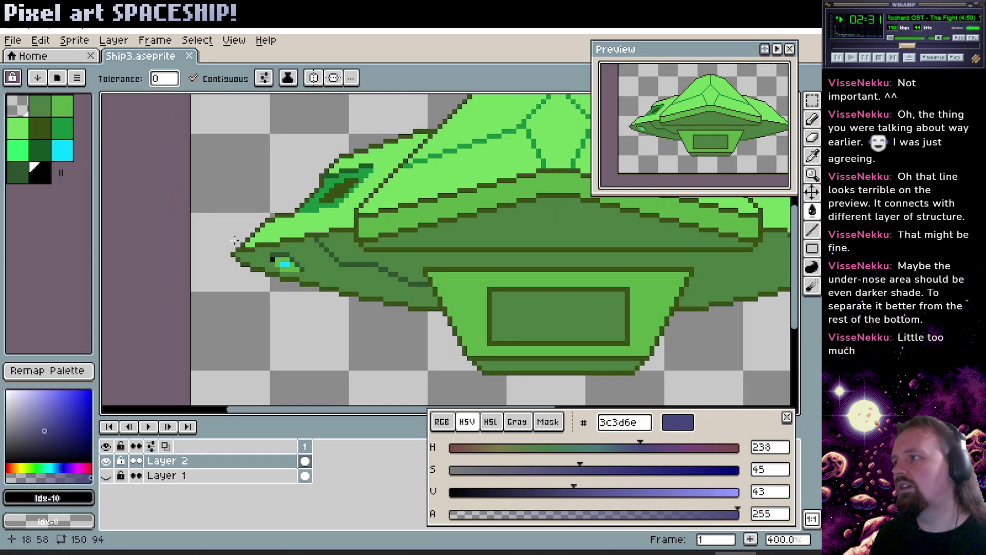
pyautogui.click(40, 172)
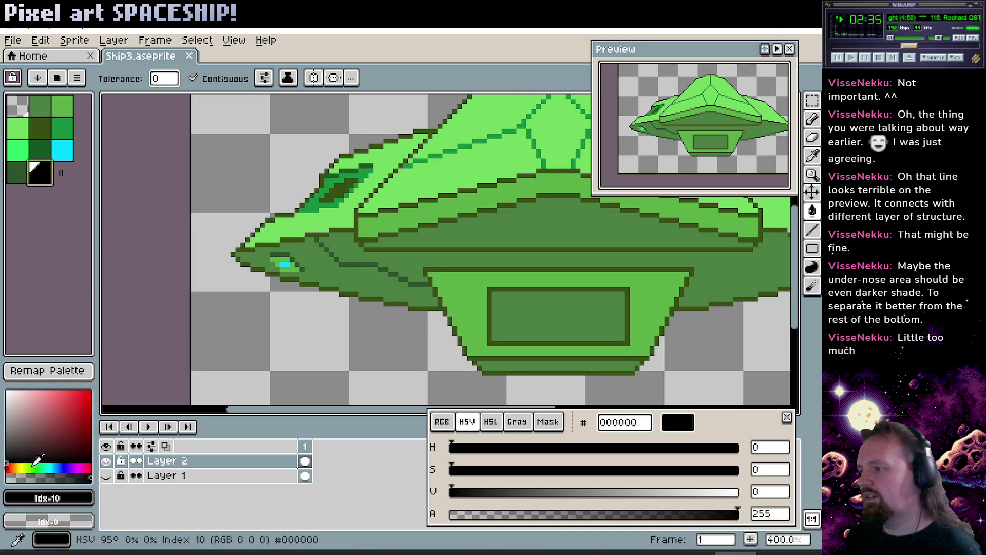
pyautogui.click(60, 467)
pyautogui.click(69, 397)
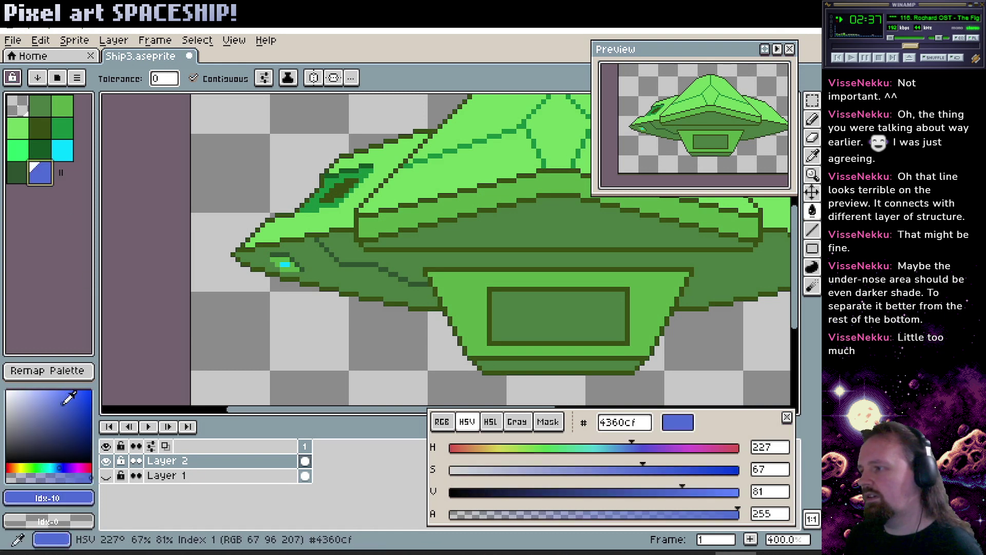
pyautogui.click(243, 338)
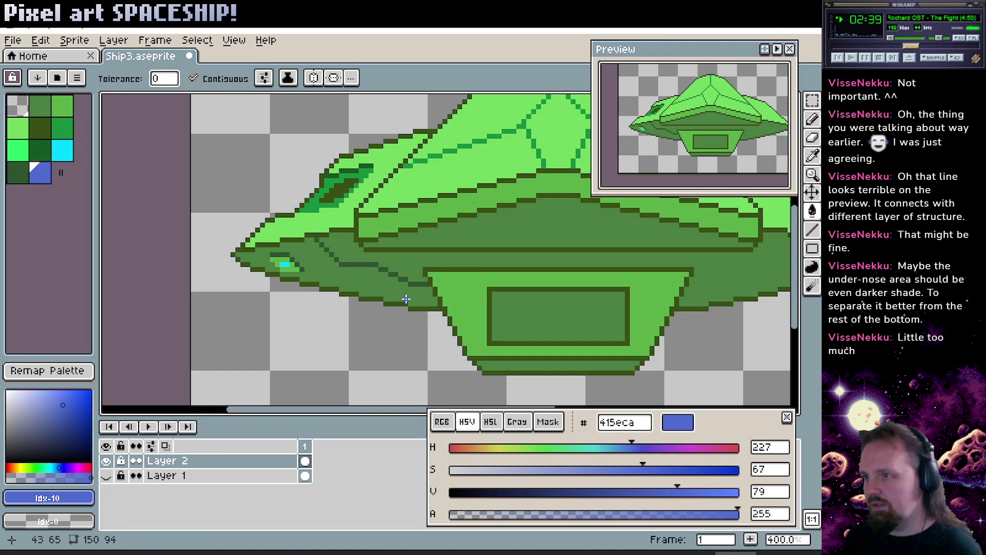
pyautogui.click(411, 274)
pyautogui.moveTo(370, 275)
pyautogui.mouseDown()
pyautogui.moveTo(226, 281)
pyautogui.moveTo(334, 300)
pyautogui.mouseUp()
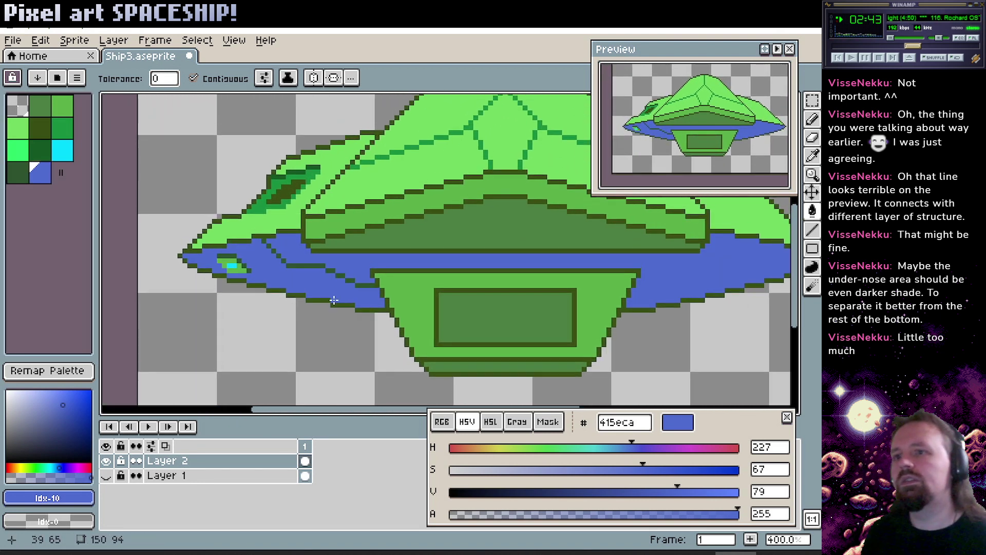
# Shift the lower hull's palette entry from blue to a muted teal, 357b6f.
pyautogui.moveTo(42, 439); pyautogui.dragTo(64, 426)
pyautogui.click(44, 467)
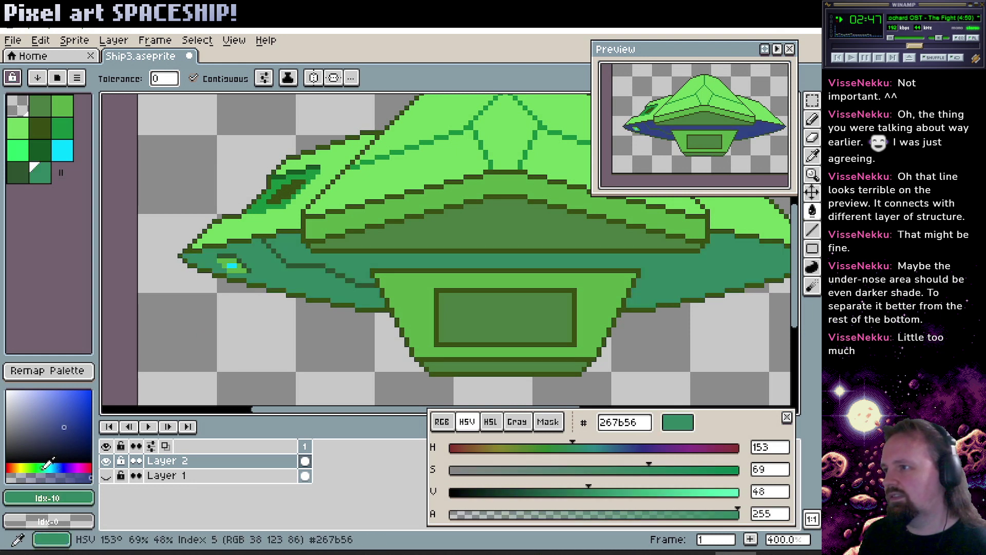
pyautogui.click(48, 467)
pyautogui.click(45, 467)
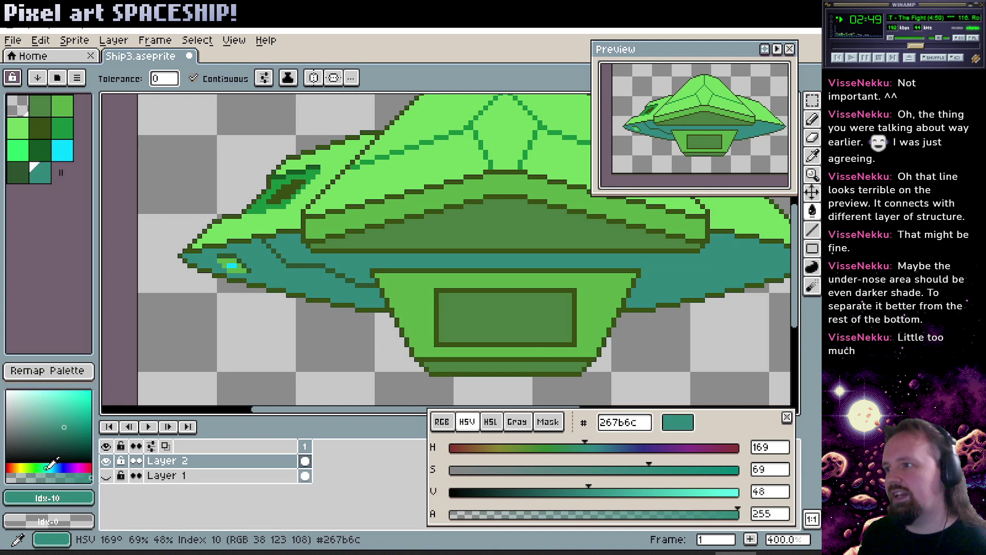
pyautogui.click(62, 427)
pyautogui.moveTo(66, 420); pyautogui.dragTo(59, 421)
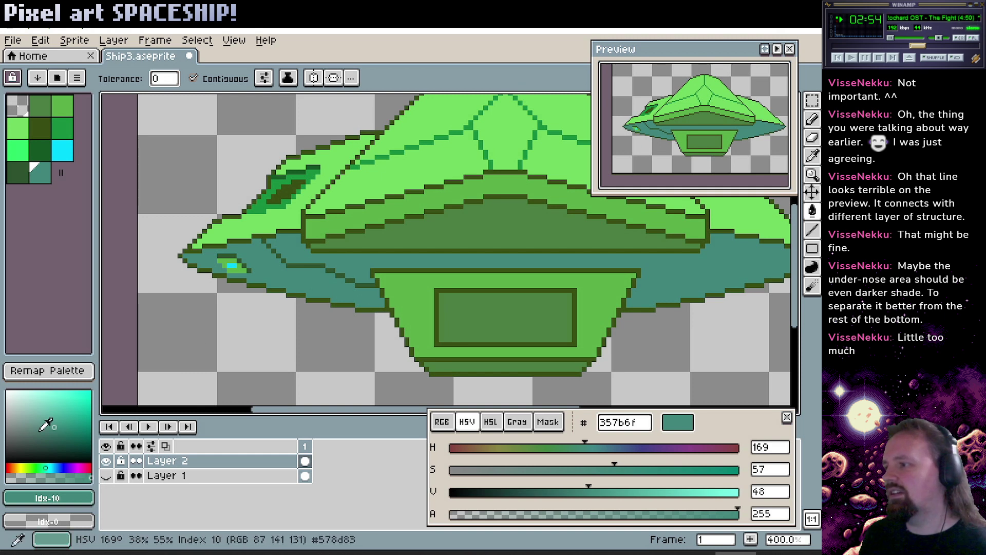
# Try dark teal, olive, dark red, green and black on the lower hull's palette entry, ending on green 336135.
pyautogui.click(61, 436)
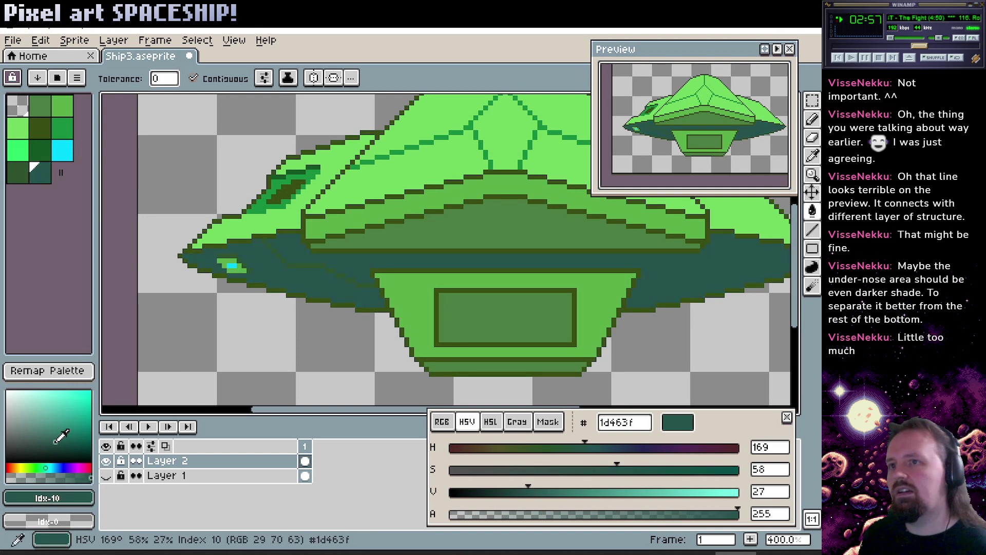
pyautogui.moveTo(61, 436); pyautogui.dragTo(22, 466)
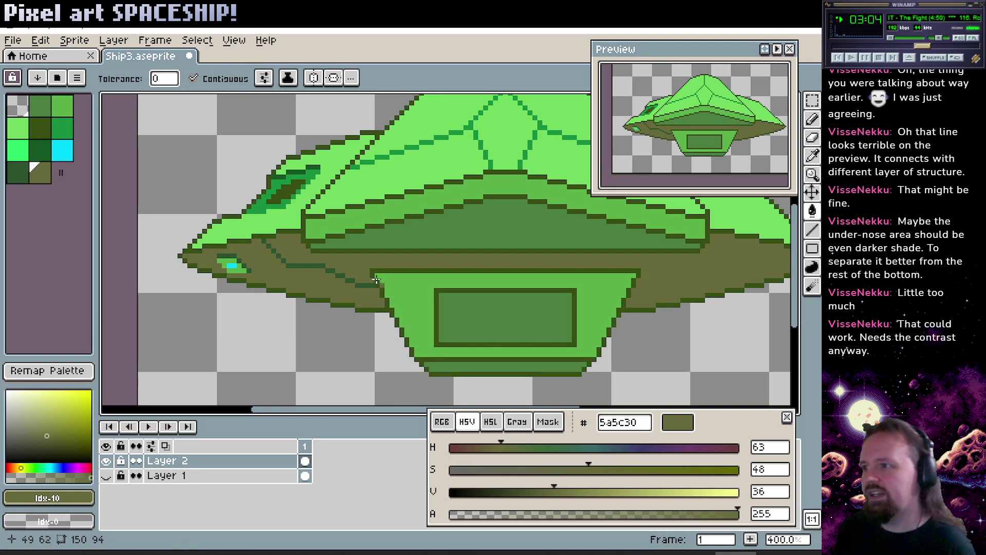
pyautogui.hscroll(-2, 367, 315)
pyautogui.moveTo(21, 466); pyautogui.dragTo(7, 467)
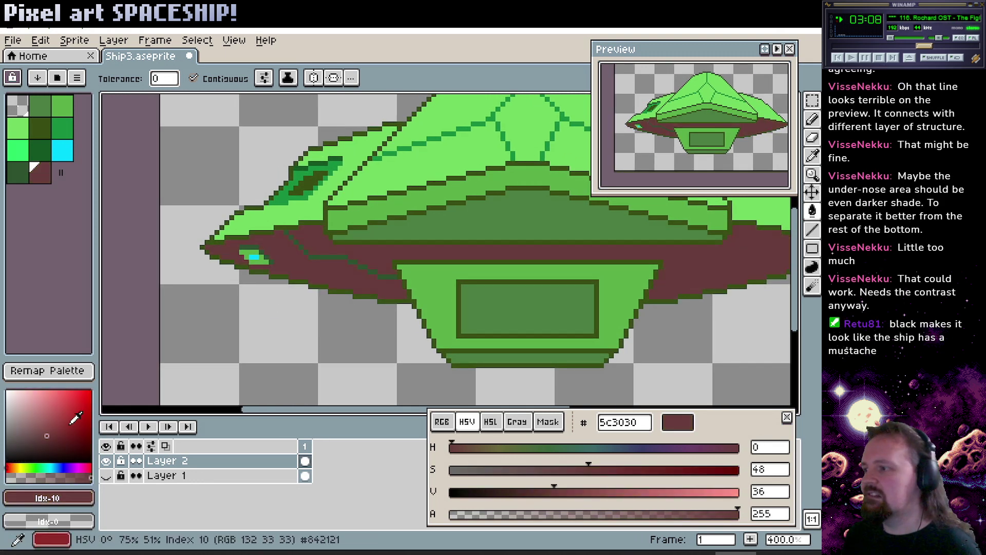
pyautogui.click(35, 467)
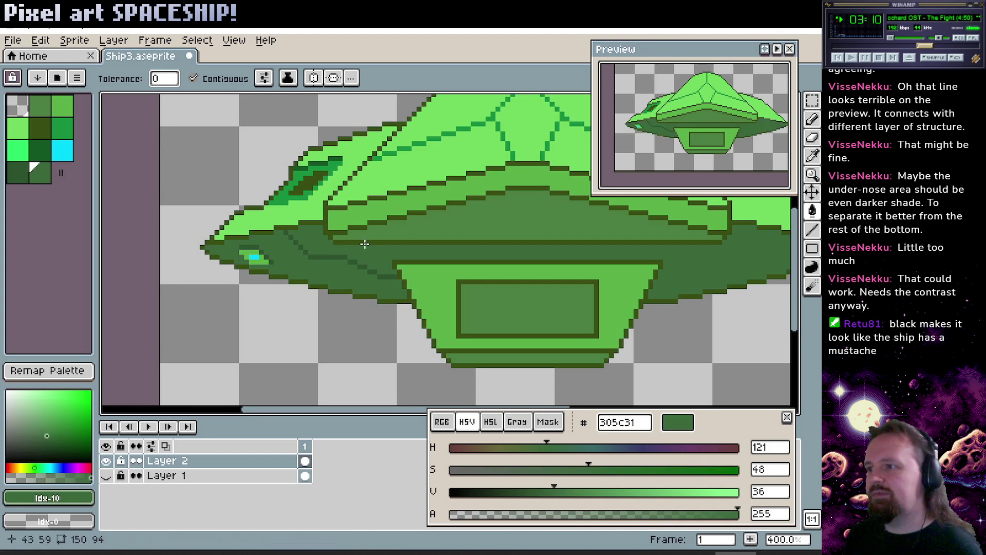
pyautogui.hscroll(-2, 339, 298)
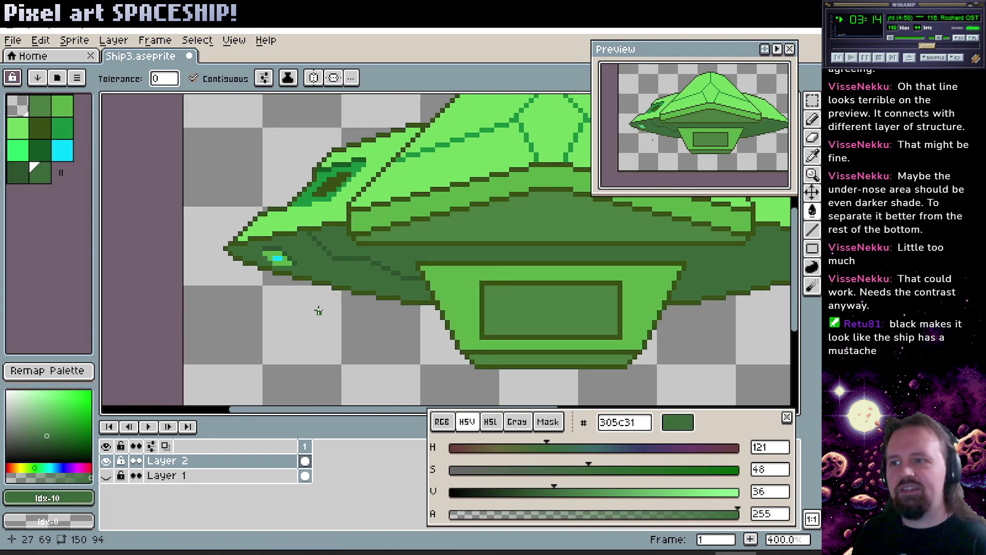
pyautogui.moveTo(47, 436); pyautogui.dragTo(7, 459)
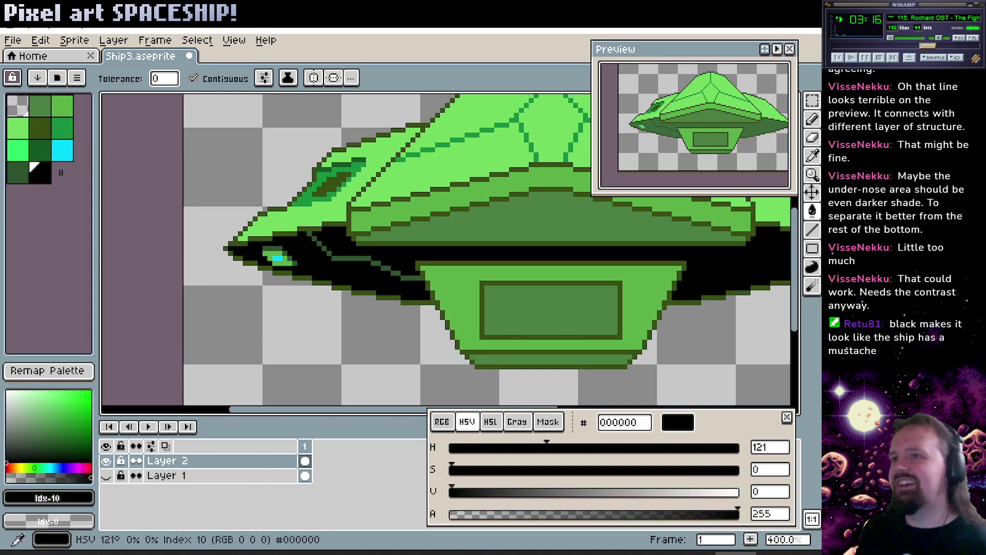
pyautogui.moveTo(56, 438); pyautogui.dragTo(52, 431)
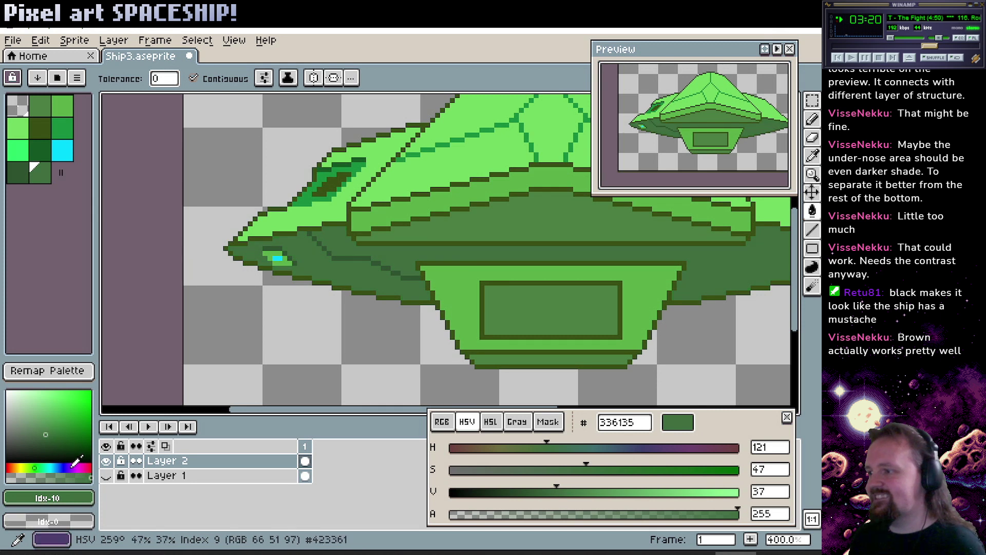
# Recolour the lower hull's palette entry to brown 614e39.
pyautogui.click(87, 465)
pyautogui.moveTo(87, 465); pyautogui.dragTo(46, 431)
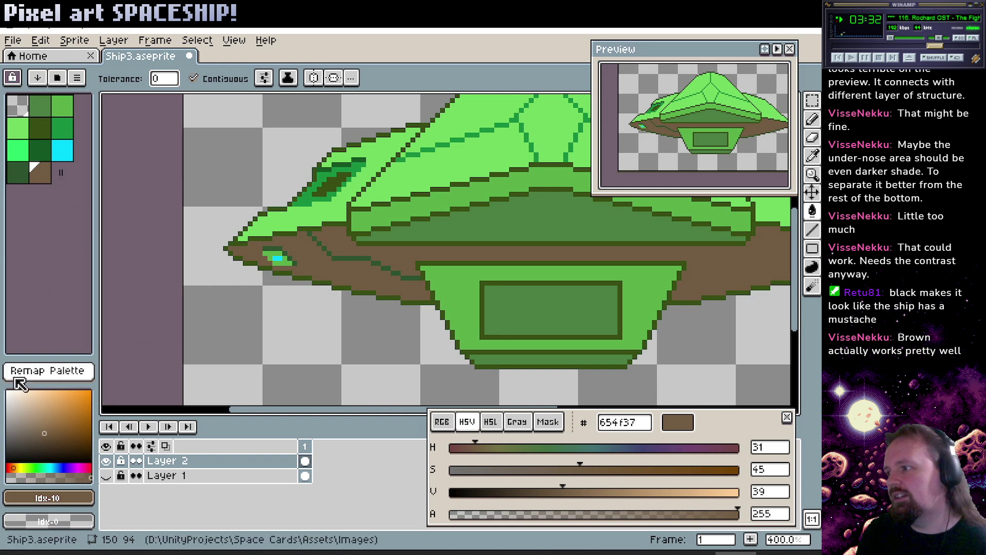
pyautogui.click(40, 434)
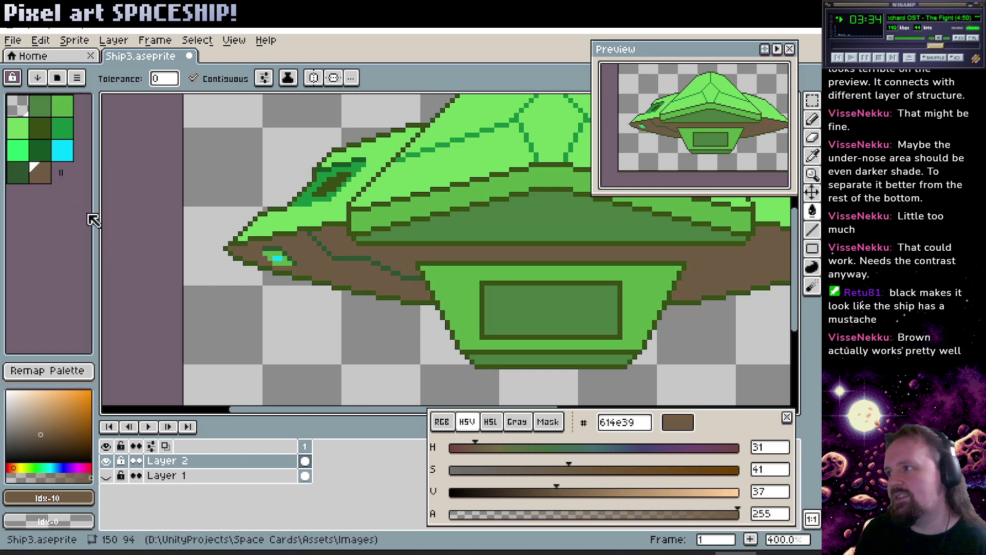
# Add one more entry to the palette and set it to dark brown 3e352b.
pyautogui.moveTo(61, 172); pyautogui.dragTo(78, 186)
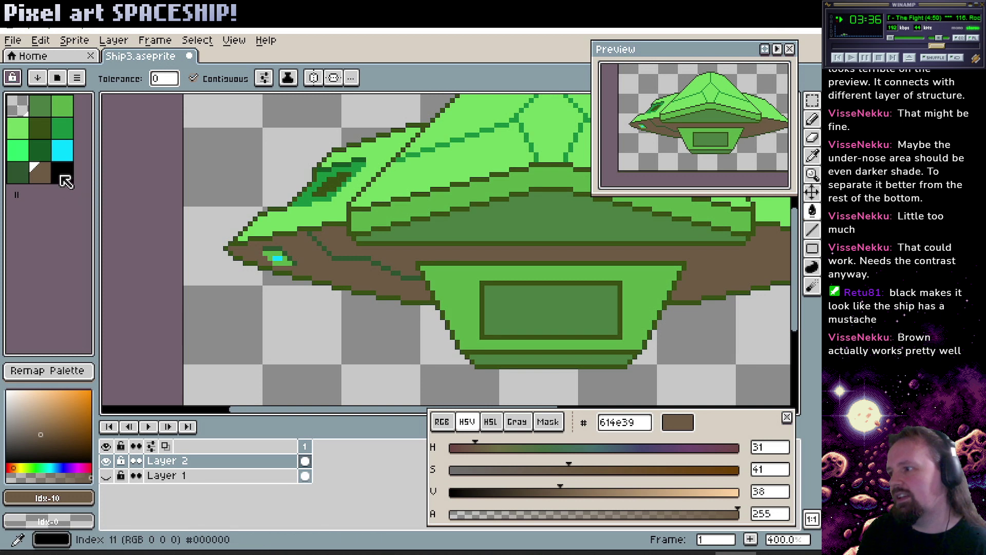
pyautogui.click(62, 174)
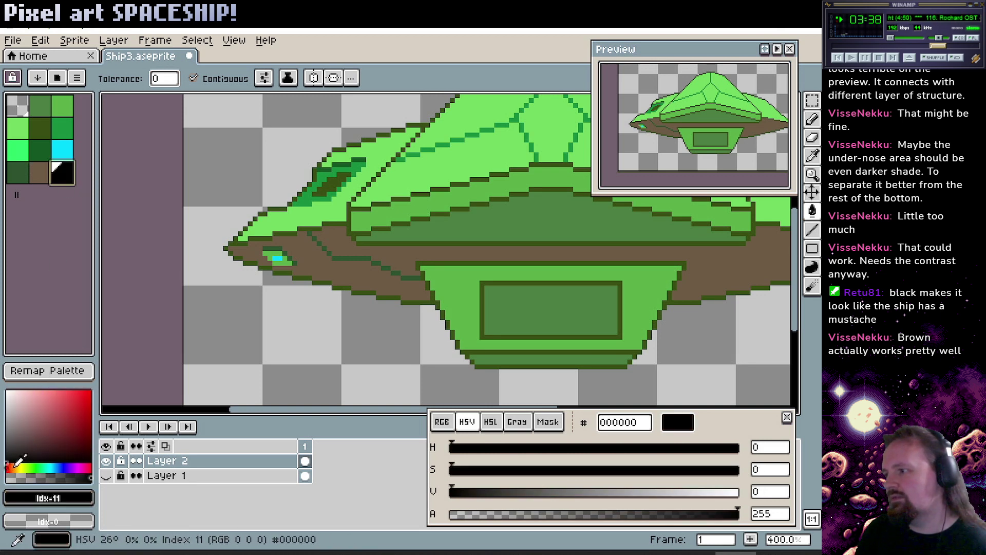
pyautogui.click(14, 468)
pyautogui.click(41, 434)
pyautogui.click(31, 444)
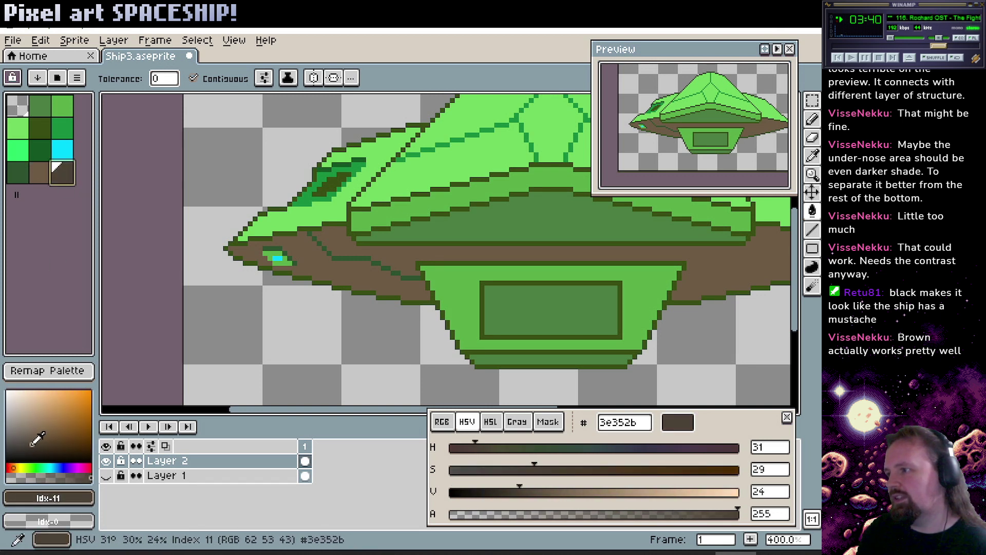
# Recolour the outline between the left wing's light green top and brown underside with dark brown 3e352b.
pyautogui.hscroll(1, 404, 296)
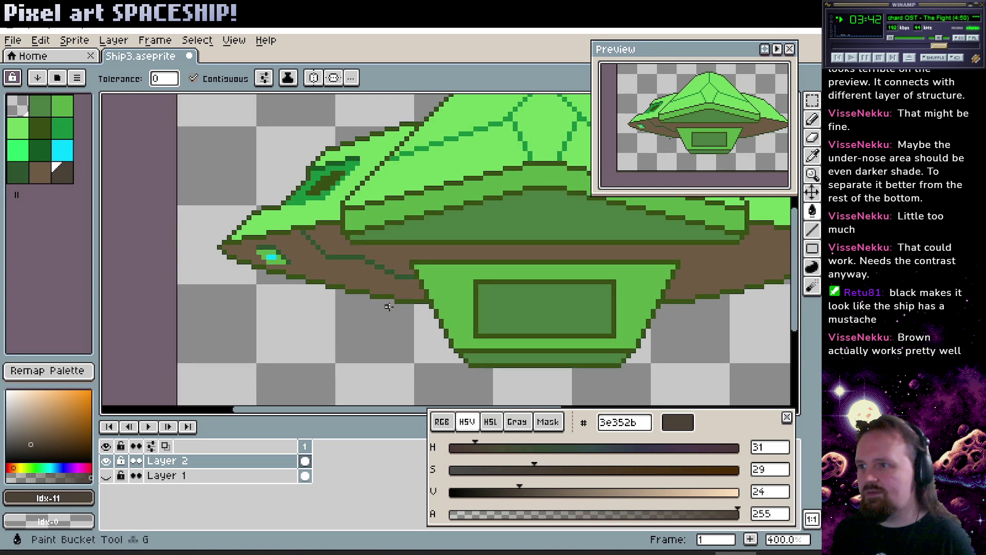
pyautogui.press('z')
pyautogui.click(324, 225)
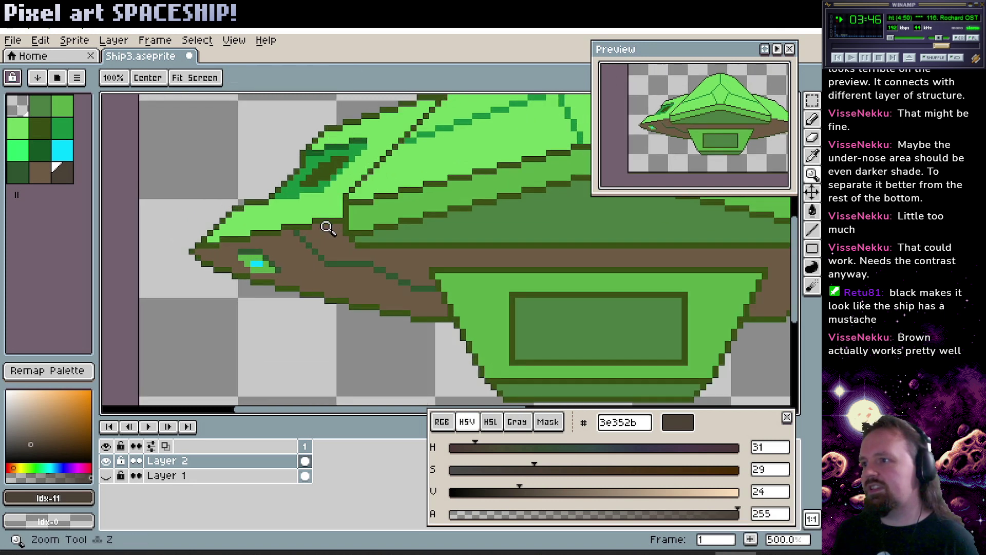
pyautogui.click(324, 226)
pyautogui.click(435, 209)
pyautogui.moveTo(406, 209); pyautogui.dragTo(415, 243)
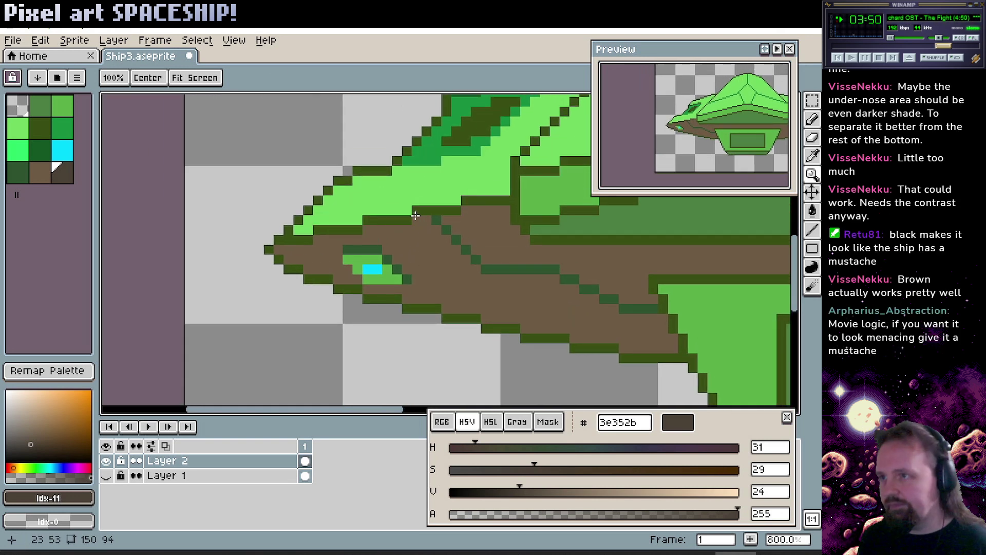
pyautogui.press('b')
pyautogui.moveTo(485, 203)
pyautogui.mouseDown()
pyautogui.moveTo(509, 198)
pyautogui.moveTo(415, 211)
pyautogui.mouseUp()
pyautogui.press('g')
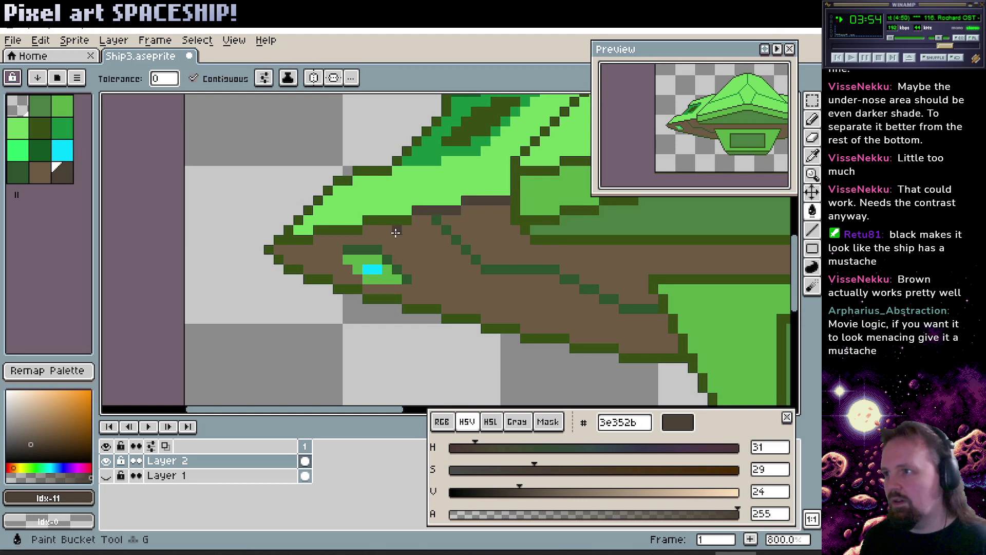
pyautogui.click(384, 220)
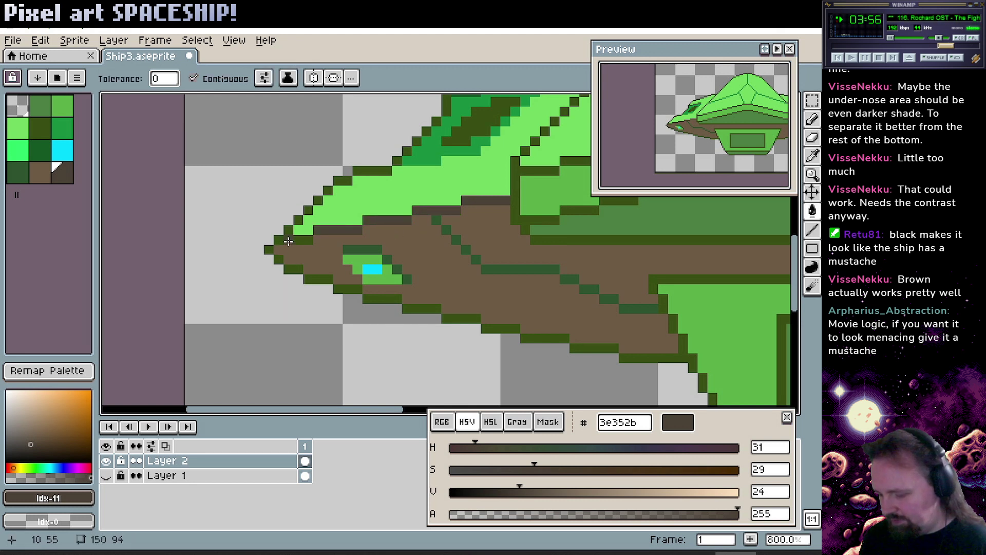
pyautogui.press('b')
pyautogui.moveTo(308, 237); pyautogui.dragTo(281, 242)
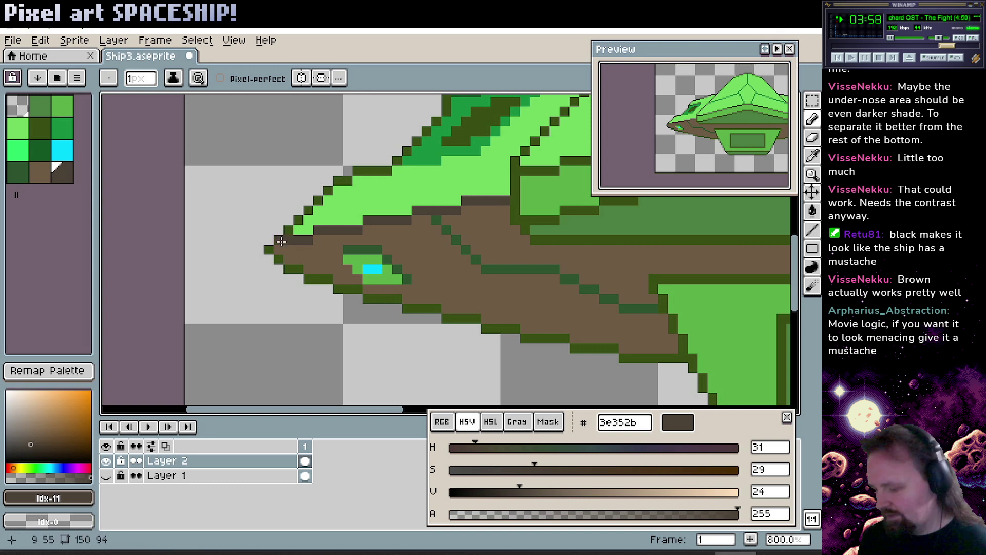
# Fill the left wing's tip and lower outline with dark brown 3e352b, up to the edge of the central panel.
pyautogui.press('g')
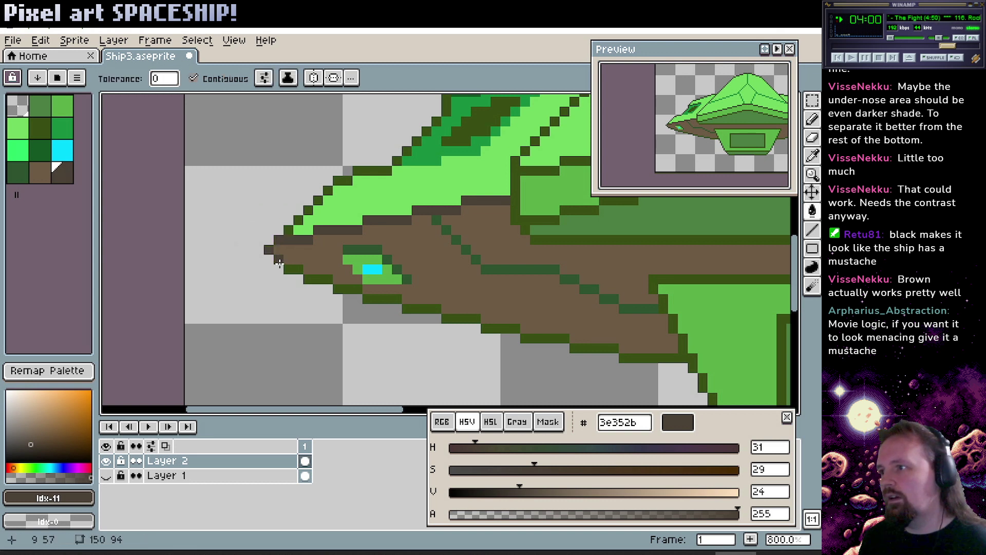
pyautogui.click(427, 307)
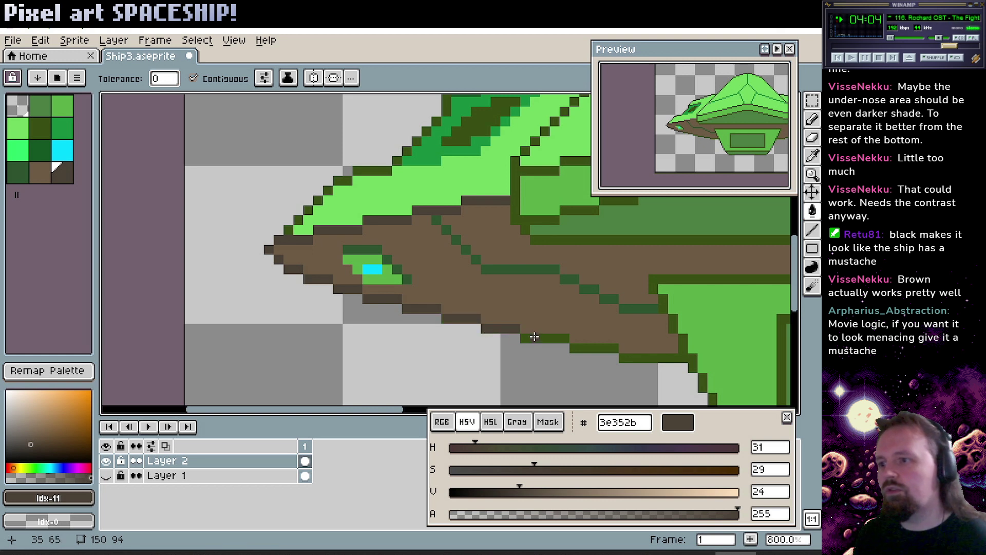
pyautogui.click(534, 336)
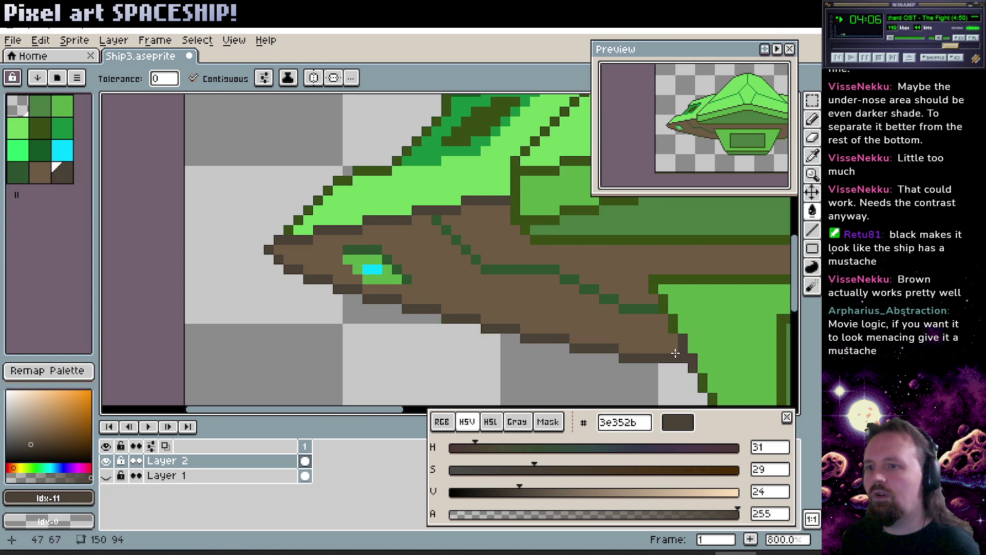
pyautogui.moveTo(675, 353); pyautogui.dragTo(394, 233)
pyautogui.click(325, 272)
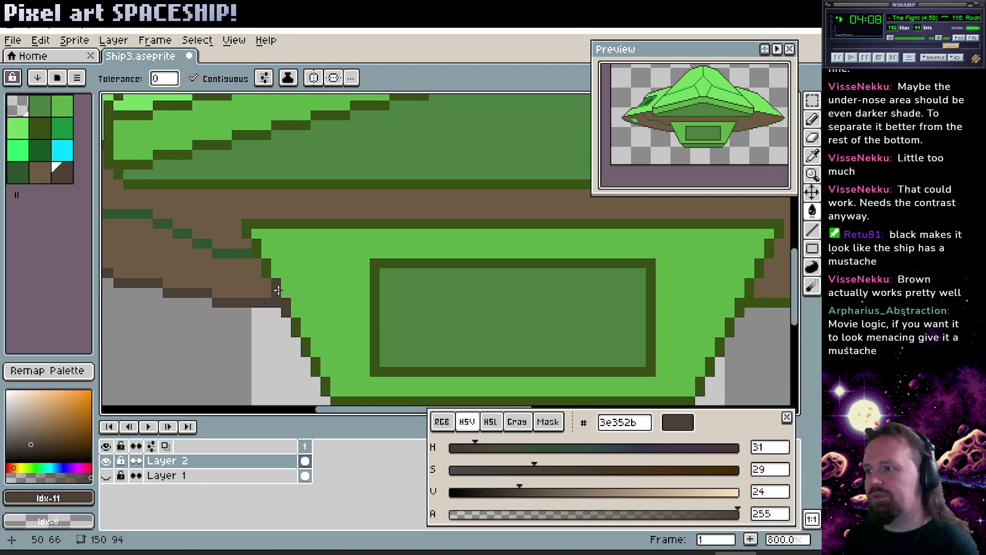
pyautogui.moveTo(264, 292); pyautogui.dragTo(377, 288)
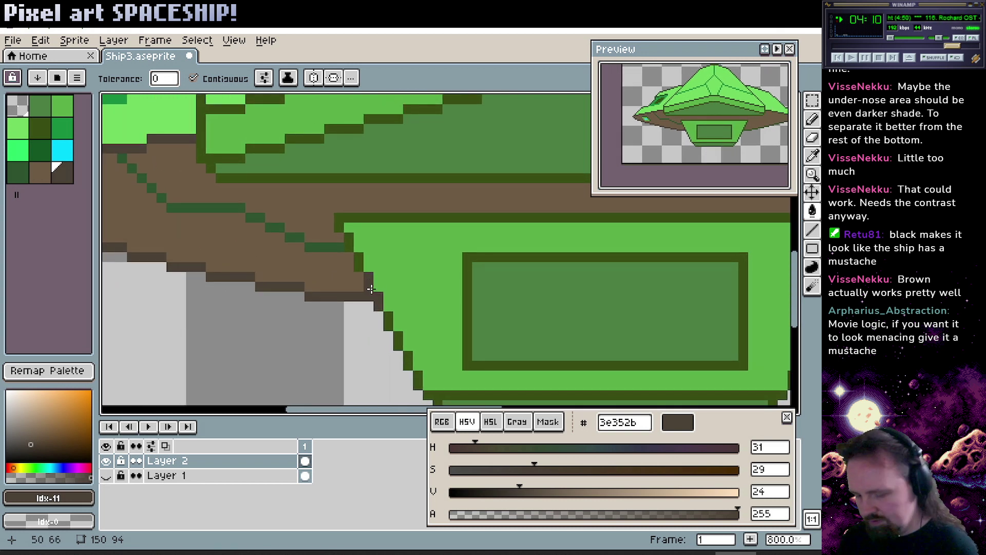
# Repaint the pixels on the central panel's left edge beside the brown underside with dark green 2d420d.
pyautogui.keyDown('alt'); pyautogui.click(363, 254); pyautogui.keyUp('alt')
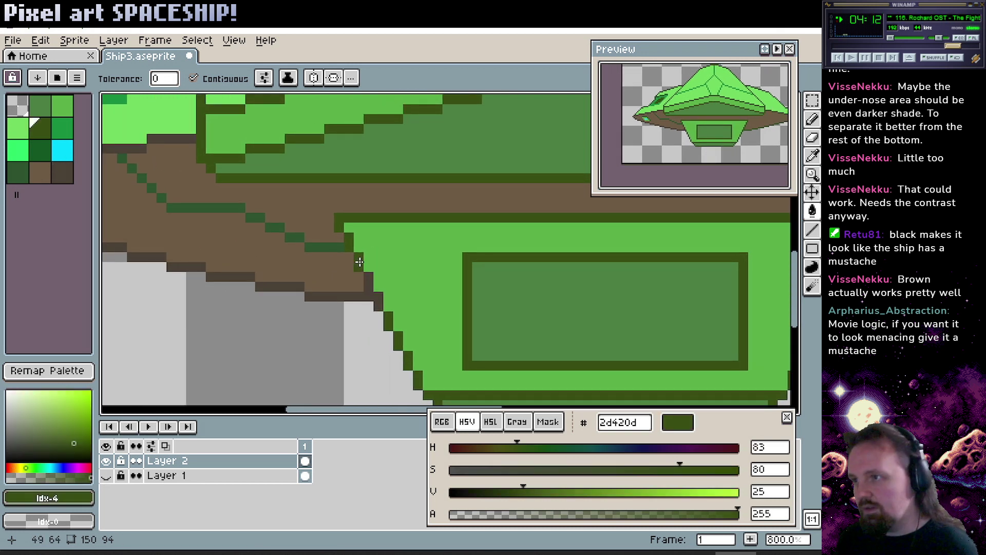
pyautogui.press('b')
pyautogui.moveTo(362, 264); pyautogui.dragTo(368, 279)
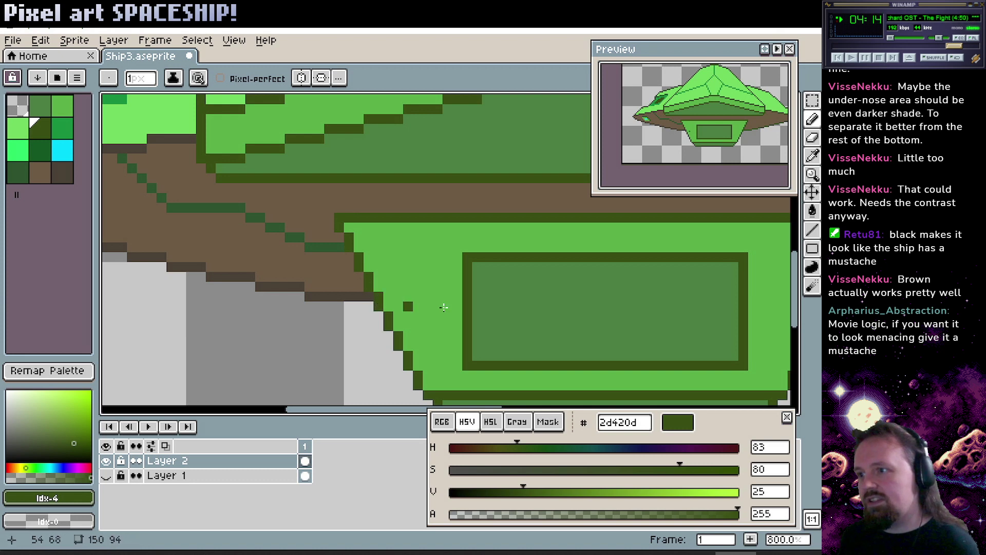
pyautogui.click(487, 237)
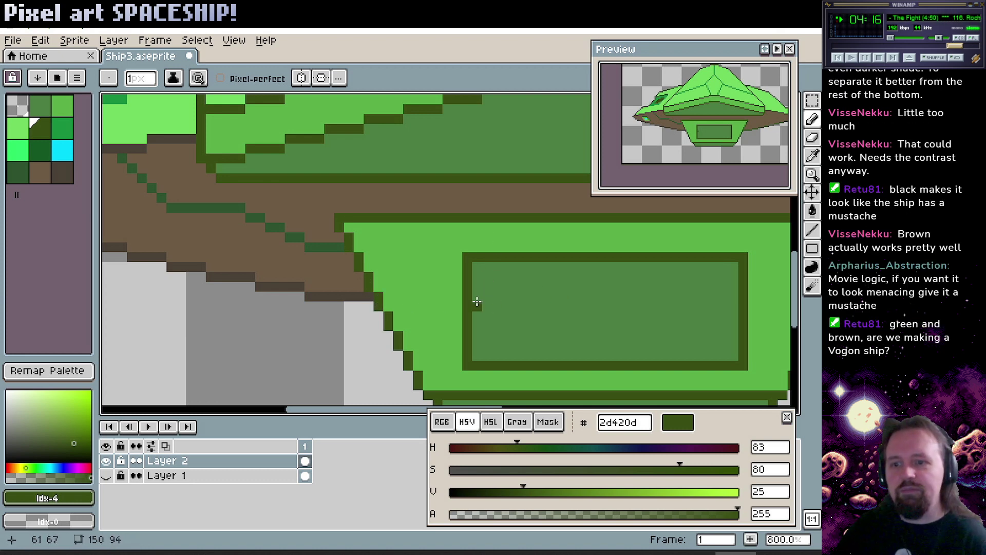
# Add a new palette entry and set it to very dark brown 231e18.
pyautogui.hscroll(-3, 378, 238)
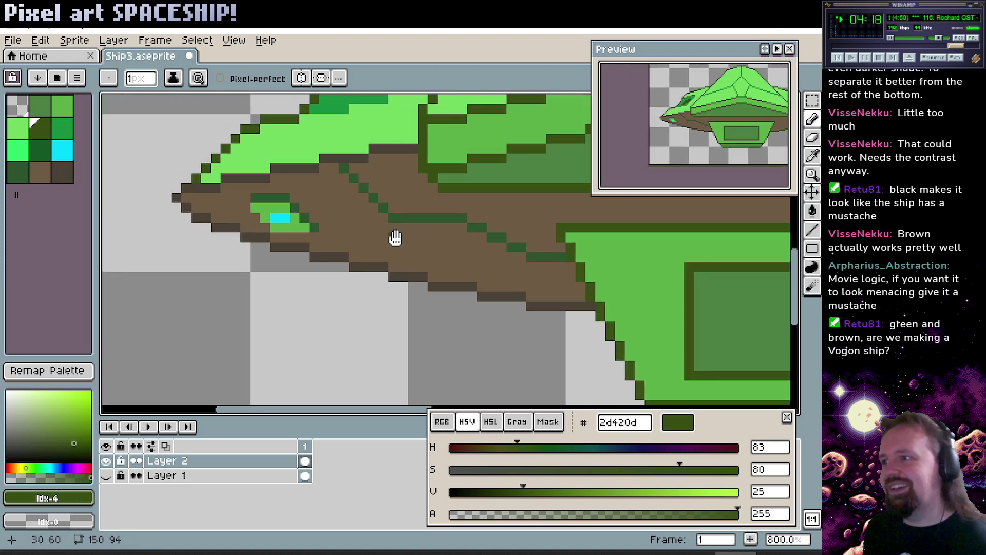
pyautogui.keyDown('alt'); pyautogui.click(457, 285); pyautogui.keyUp('alt')
pyautogui.keyDown('alt'); pyautogui.click(475, 299); pyautogui.keyUp('alt')
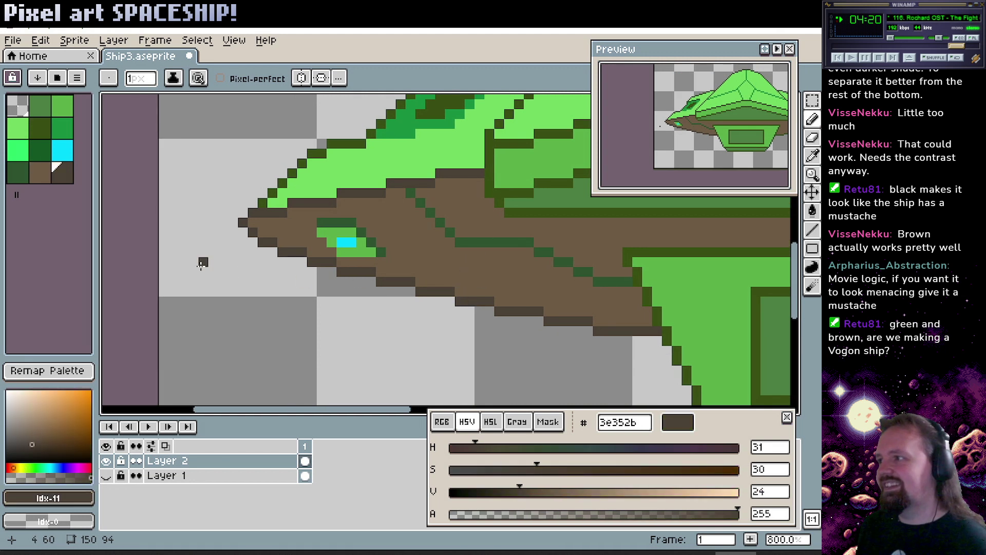
pyautogui.moveTo(16, 196); pyautogui.dragTo(31, 197)
pyautogui.click(20, 196)
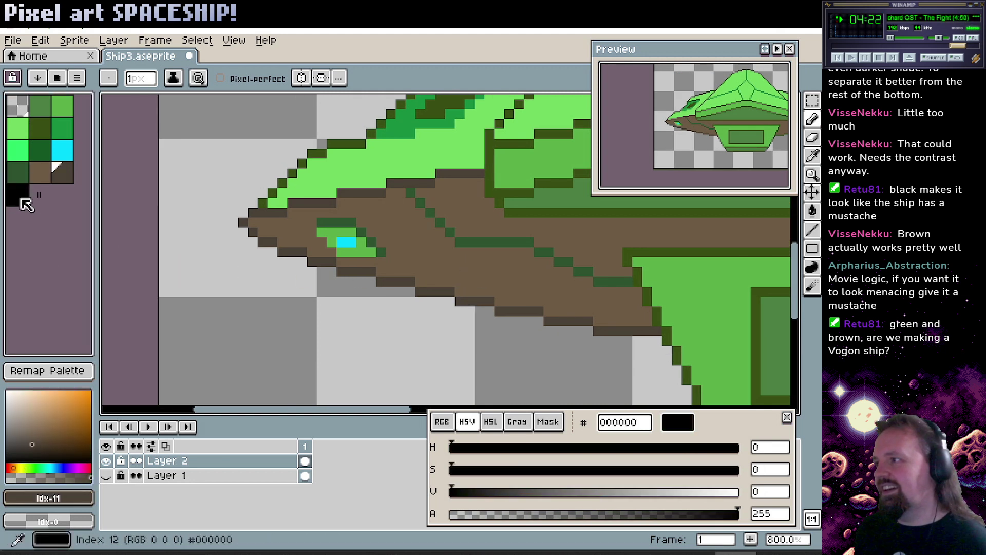
pyautogui.click(13, 467)
pyautogui.moveTo(73, 419); pyautogui.dragTo(39, 446)
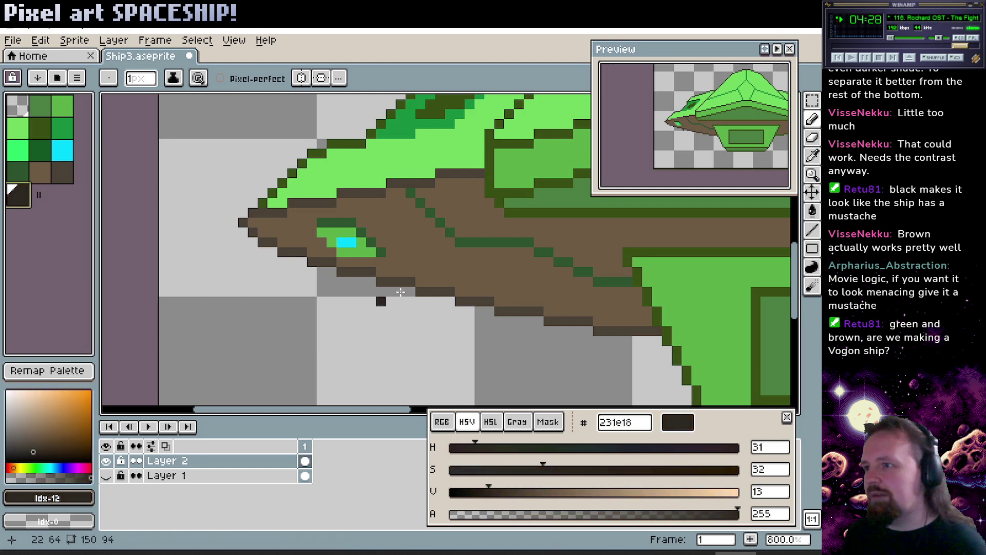
# Recolour the stepped dark green panel line across the left wing's brown underside with very dark brown 231e18.
pyautogui.scroll(1, 406, 288)
pyautogui.click(430, 285)
pyautogui.press('g')
pyautogui.click(488, 256)
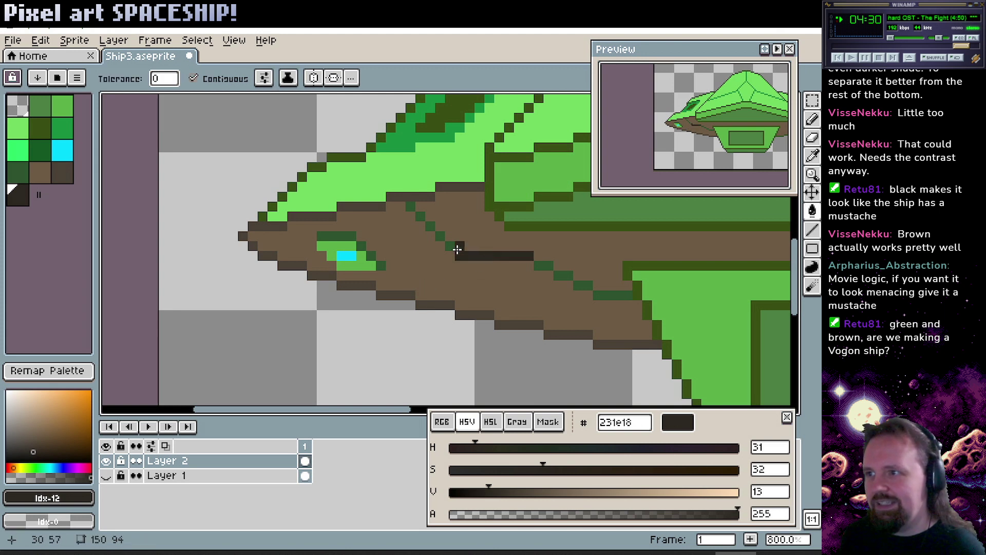
pyautogui.press('l')
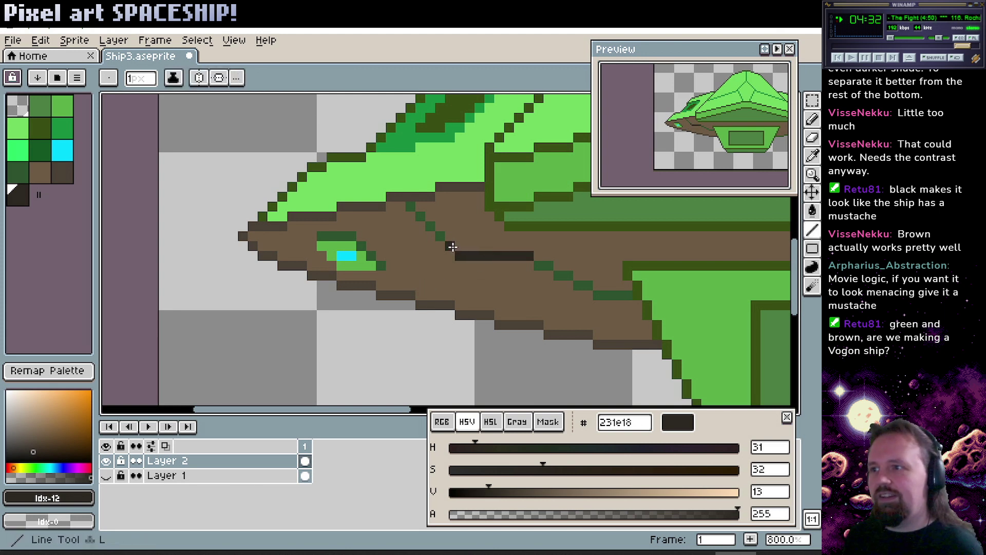
pyautogui.moveTo(452, 246); pyautogui.dragTo(409, 206)
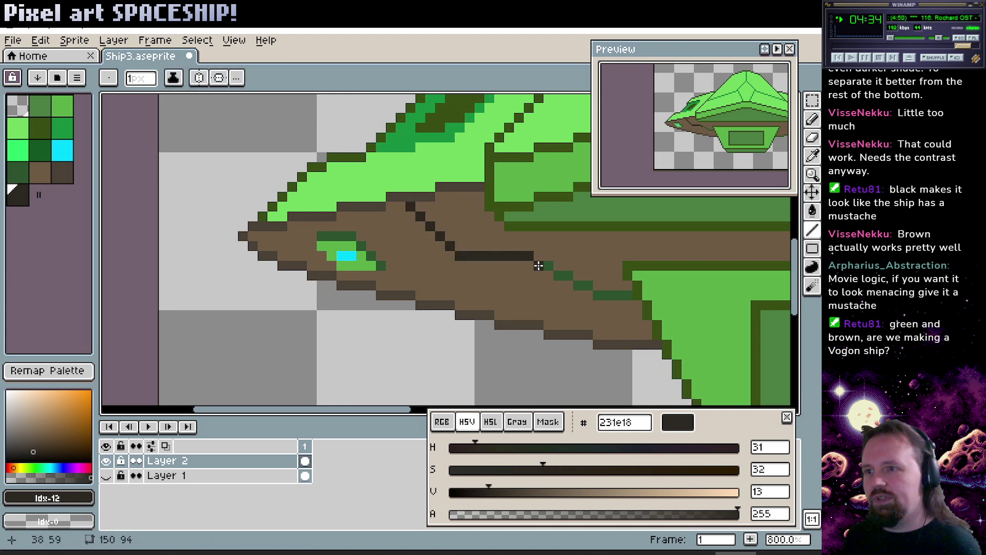
pyautogui.moveTo(537, 266); pyautogui.dragTo(627, 295)
# Recolour the dark green upper outline of the left wing's cyan light with very dark brown 231e18.
pyautogui.moveTo(396, 254); pyautogui.dragTo(355, 273)
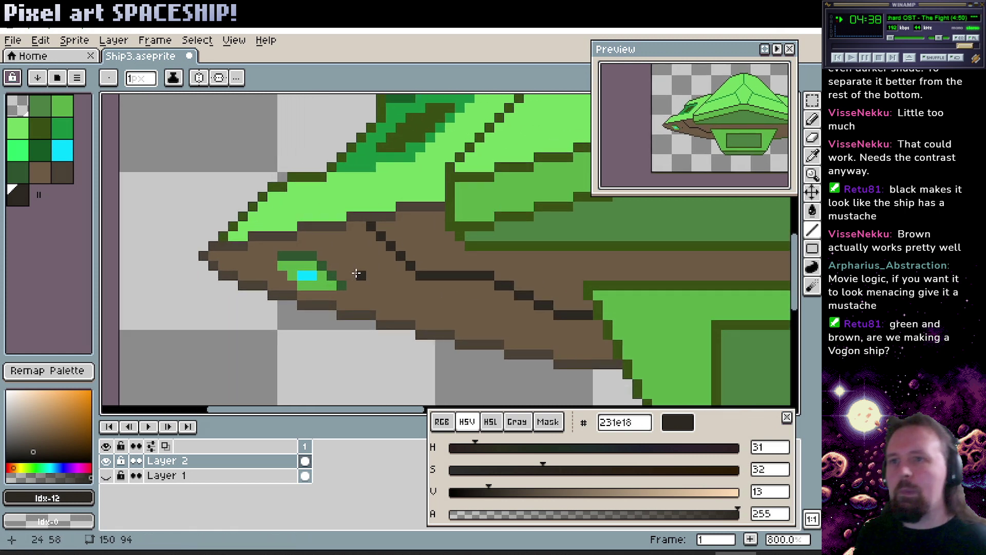
pyautogui.hscroll(2, 334, 267)
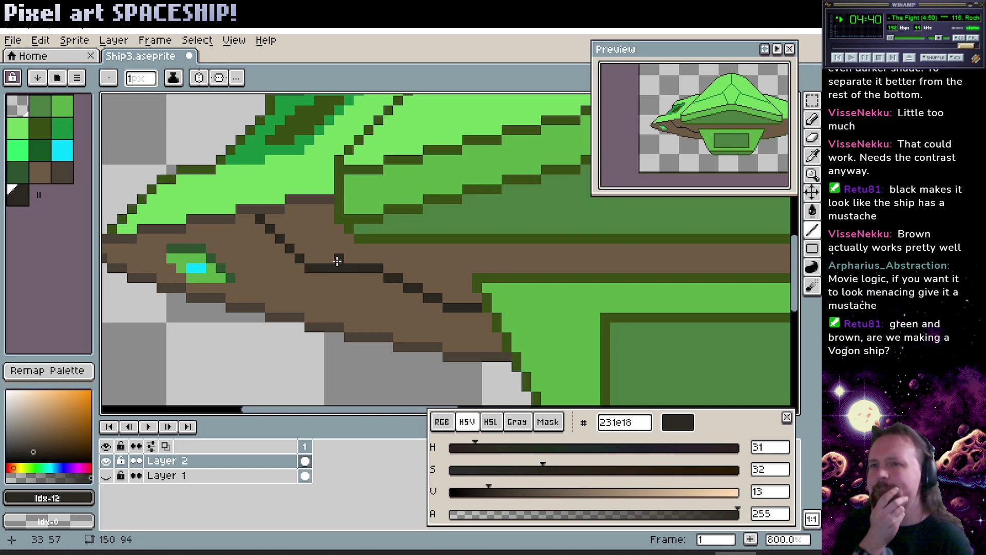
pyautogui.hscroll(-1, 337, 261)
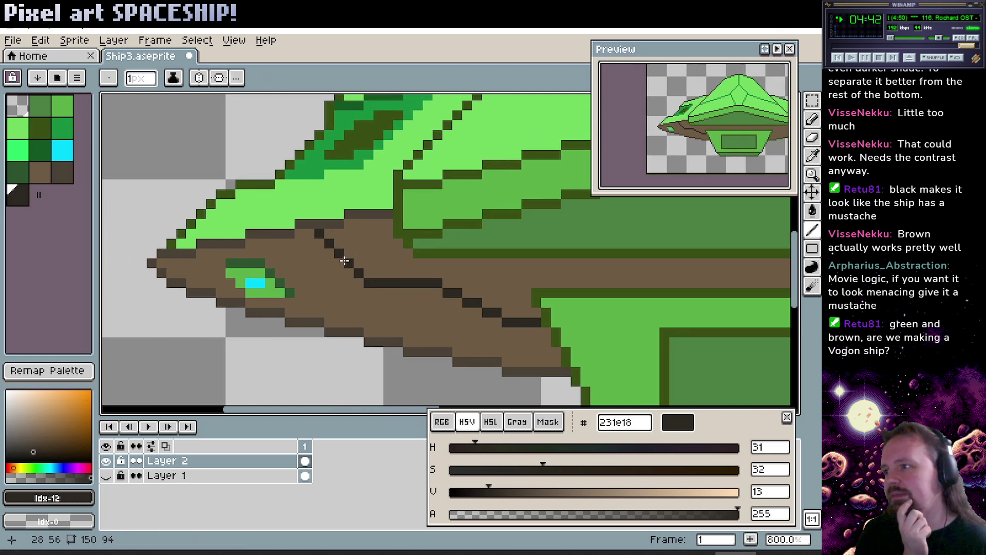
pyautogui.moveTo(229, 262)
pyautogui.mouseDown()
pyautogui.moveTo(262, 263)
pyautogui.moveTo(280, 283)
pyautogui.mouseUp()
pyautogui.click(292, 297)
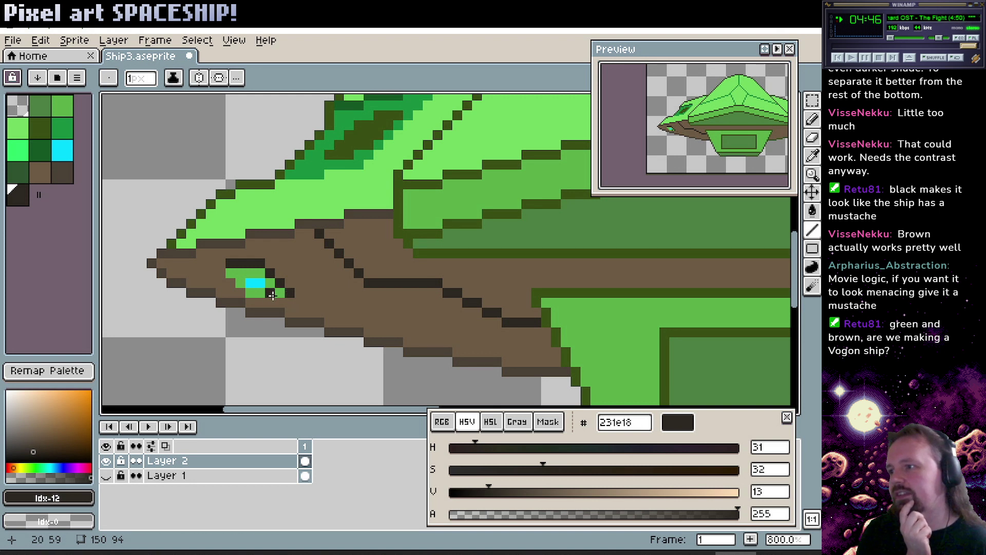
# Add one more palette entry, select it as the drawing colour and set it to black.
pyautogui.keyDown('alt'); pyautogui.click(272, 294); pyautogui.keyUp('alt')
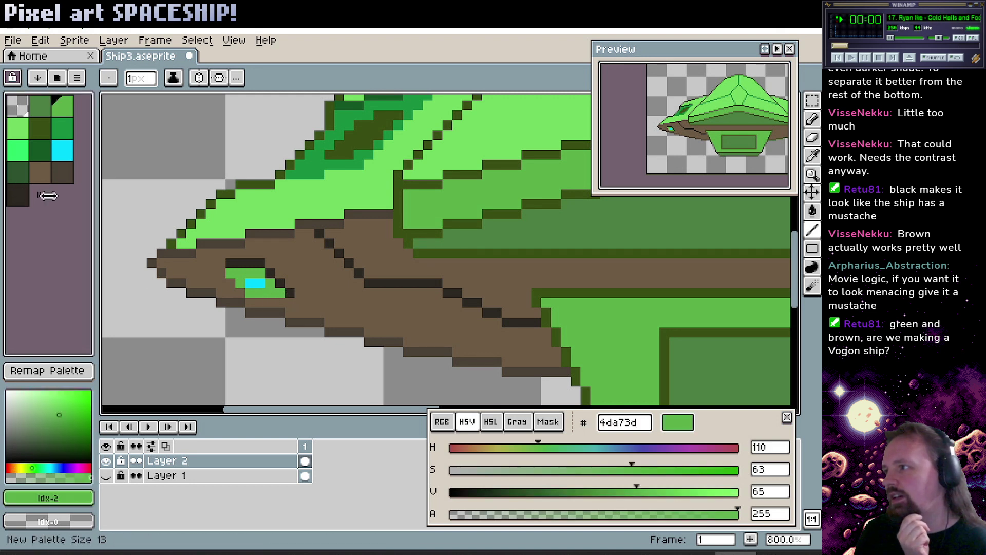
pyautogui.moveTo(48, 195); pyautogui.dragTo(44, 202)
pyautogui.click(40, 194)
pyautogui.keyDown('alt'); pyautogui.click(311, 304); pyautogui.keyUp('alt')
pyautogui.click(221, 361)
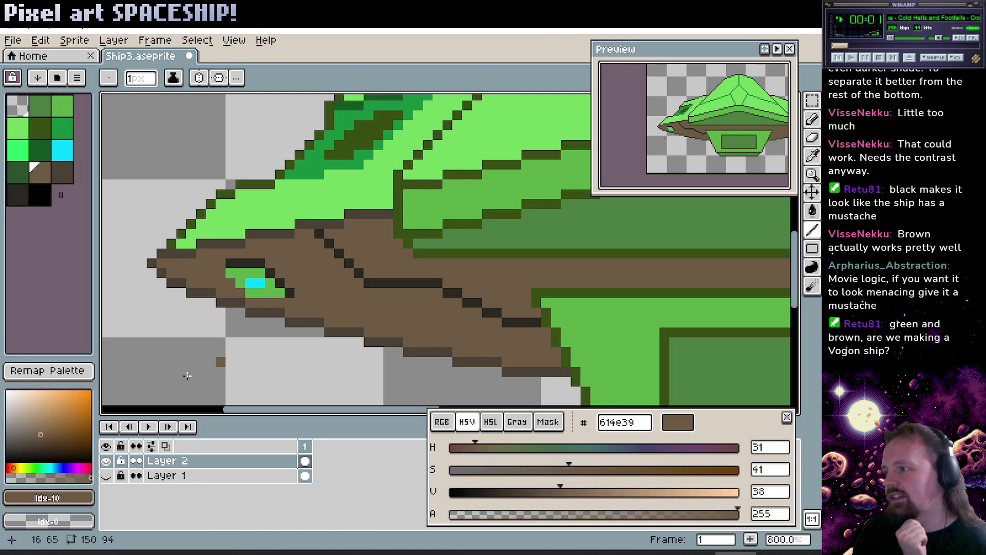
pyautogui.hotkey('ctrl', 'z')
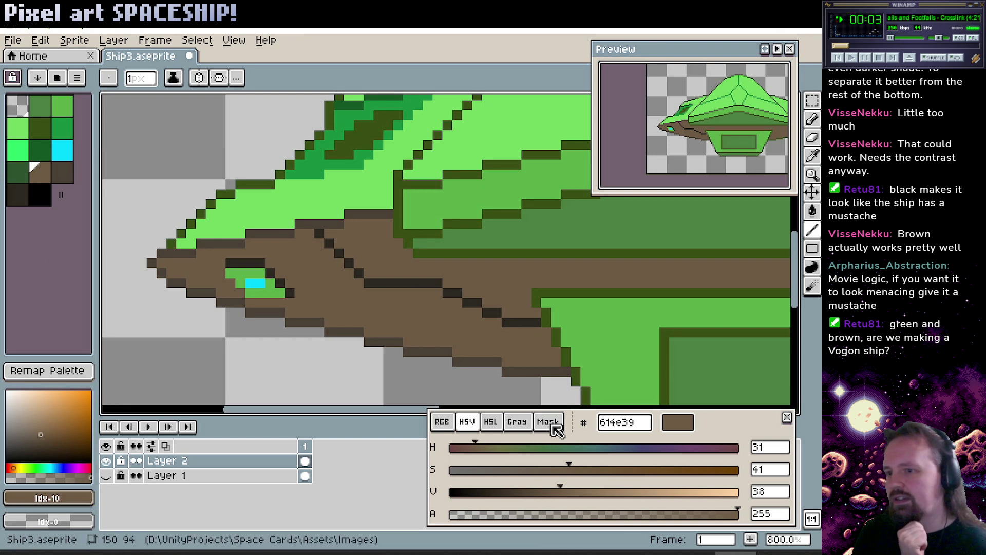
pyautogui.click(627, 430)
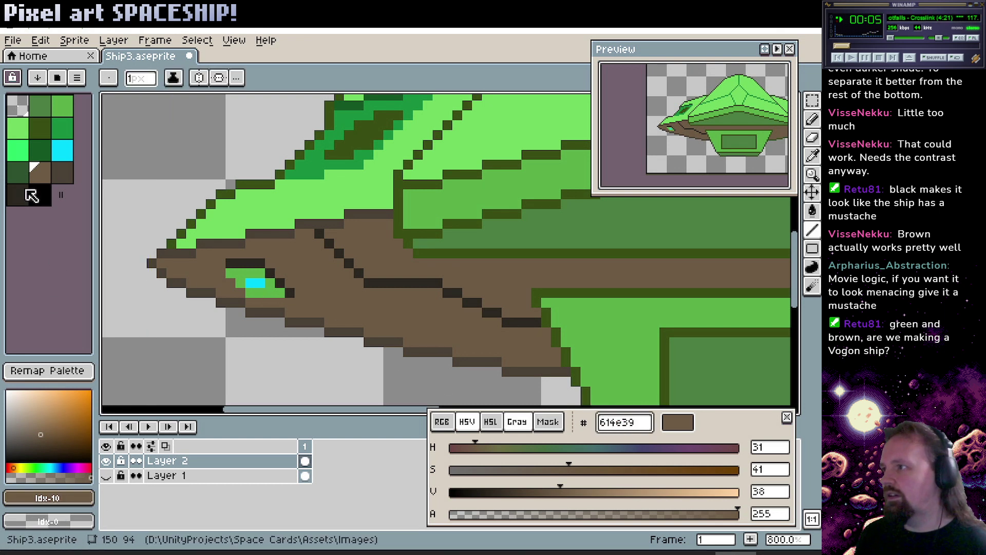
pyautogui.click(32, 196)
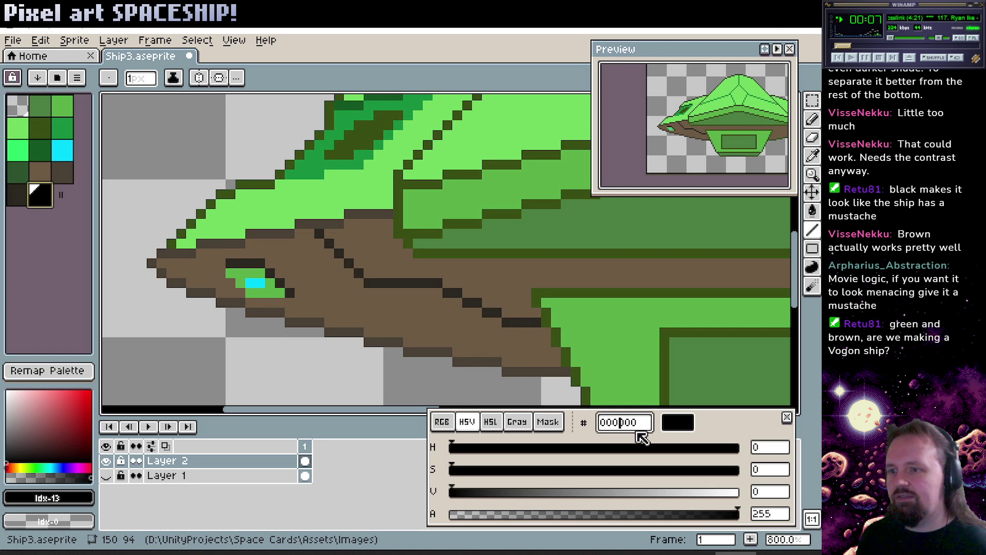
pyautogui.moveTo(637, 432); pyautogui.dragTo(563, 420)
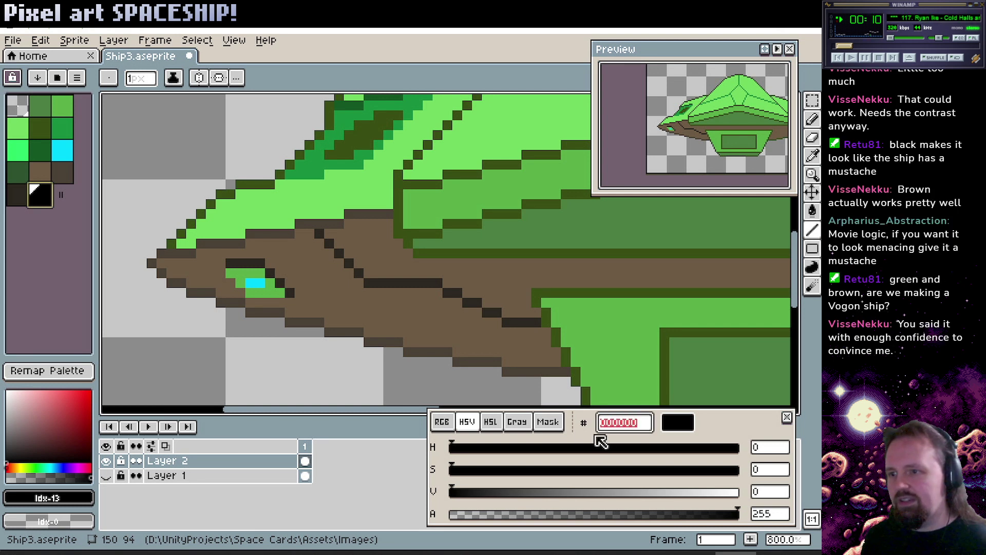
pyautogui.click(16, 466)
pyautogui.click(24, 435)
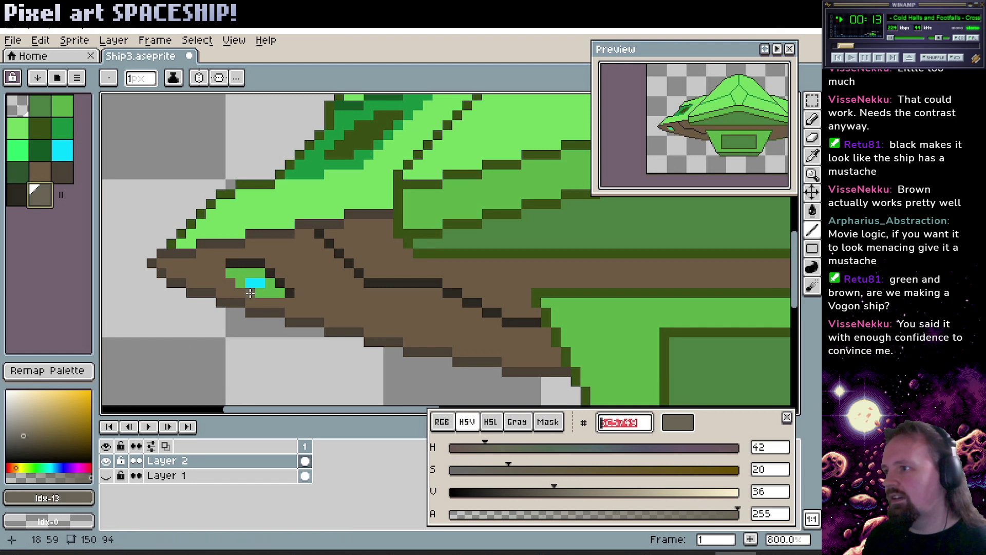
pyautogui.write('0')
# Replace the green area around the left wing's cyan light with the new black palette entry.
pyautogui.click(262, 295)
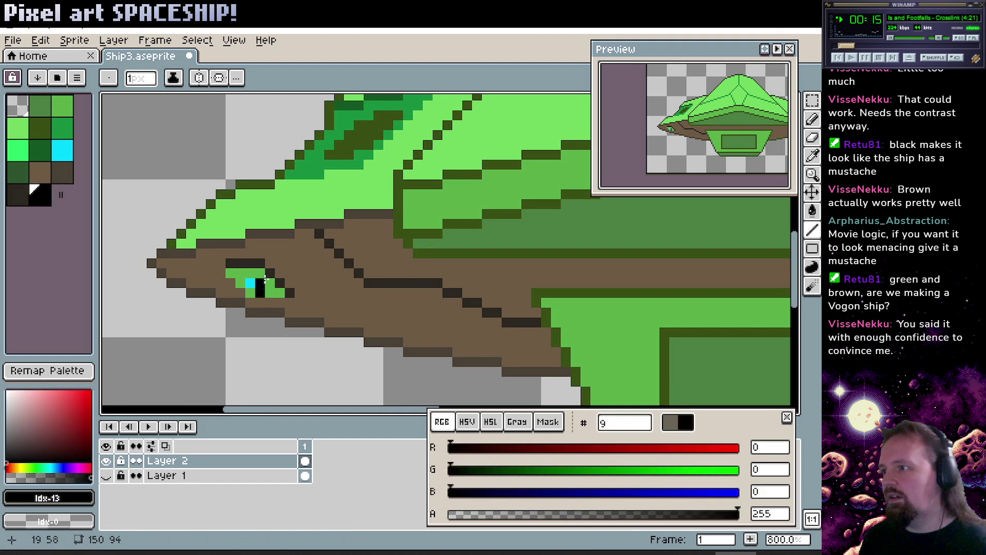
pyautogui.click(270, 292)
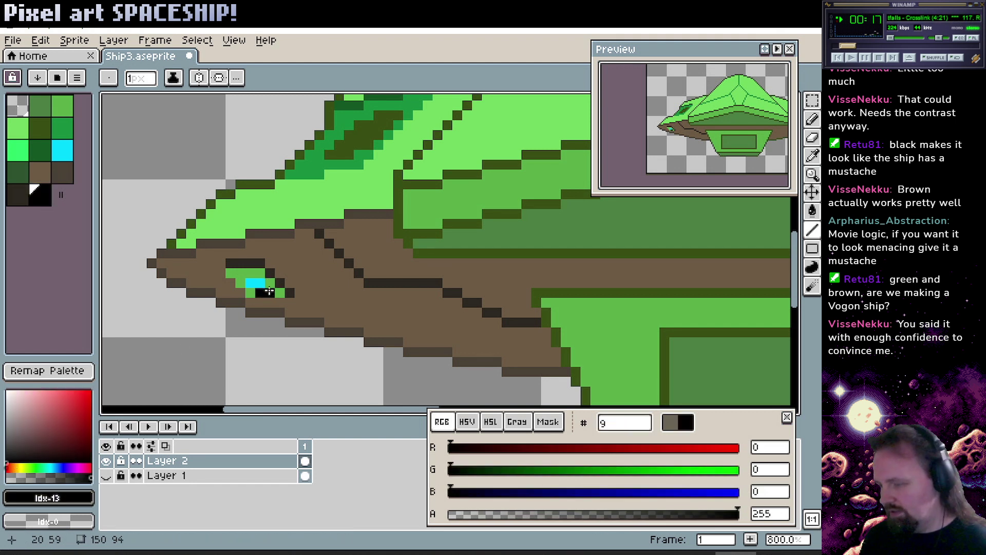
pyautogui.press('g')
pyautogui.click(273, 287)
pyautogui.click(248, 291)
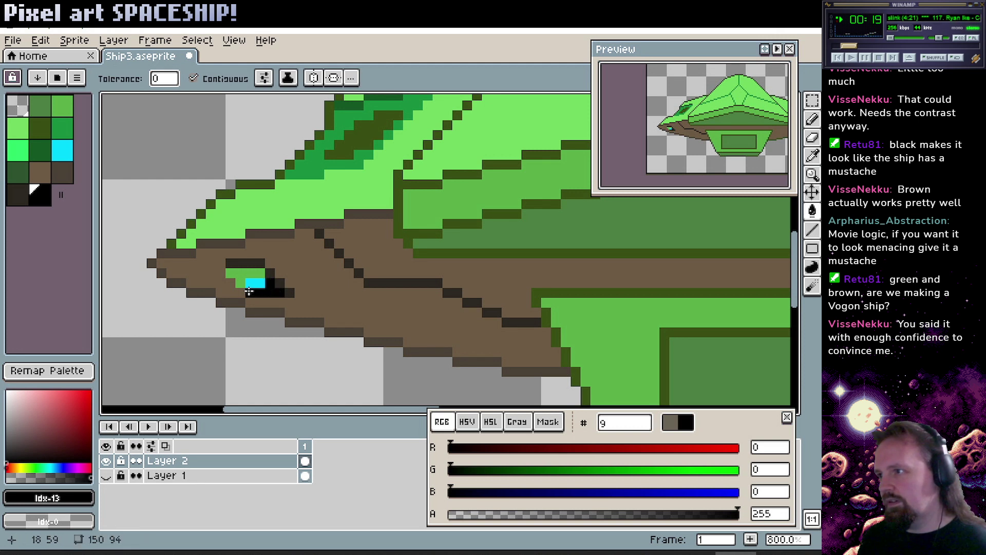
pyautogui.click(241, 280)
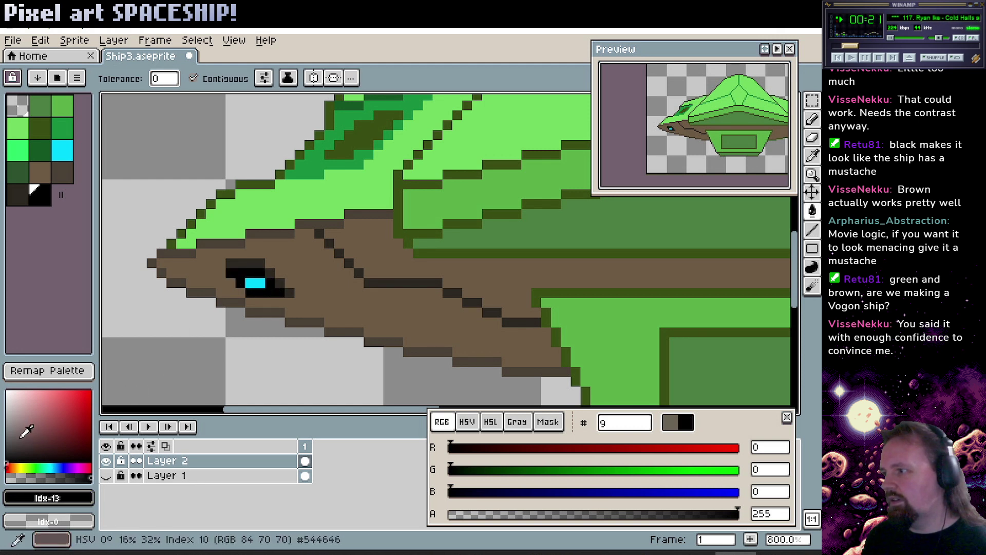
# Recolour the palette entry used around the cyan light to greyish tan 80755c.
pyautogui.click(20, 438)
pyautogui.click(16, 467)
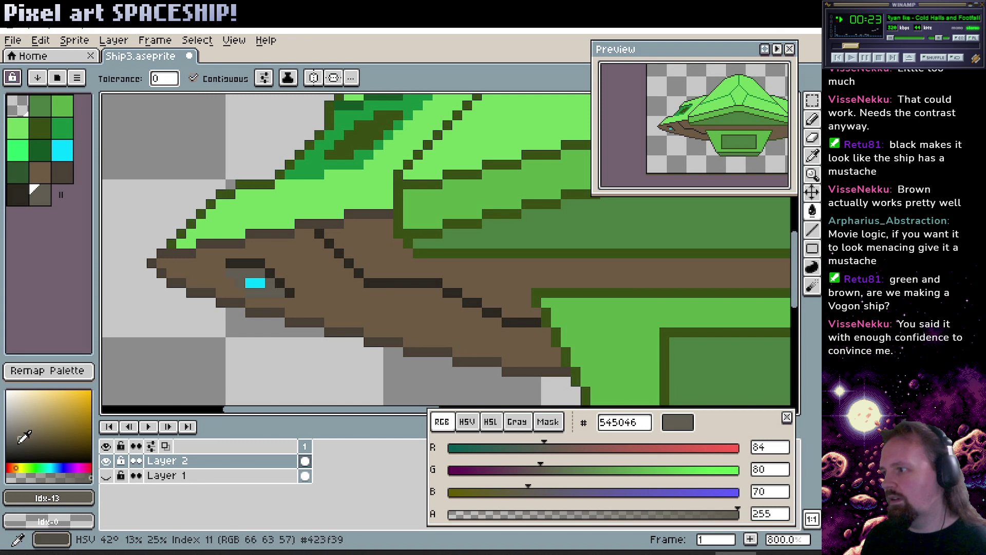
pyautogui.click(30, 419)
pyautogui.click(36, 415)
pyautogui.click(30, 426)
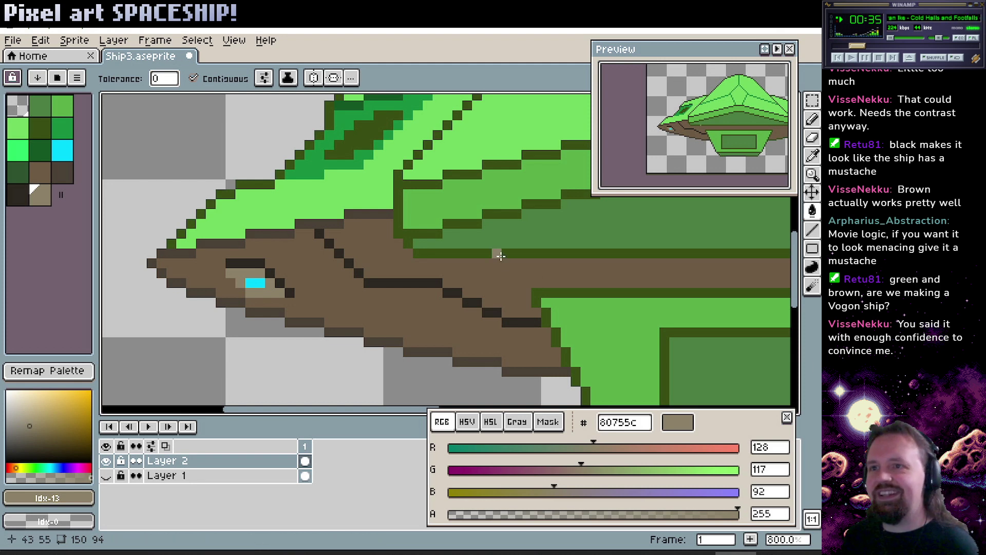
# Pick the hull's brown 614e39 as the drawing colour and review the recoloured underside across the whole ship.
pyautogui.moveTo(472, 238); pyautogui.dragTo(416, 243)
pyautogui.keyDown('alt'); pyautogui.click(260, 277); pyautogui.keyUp('alt')
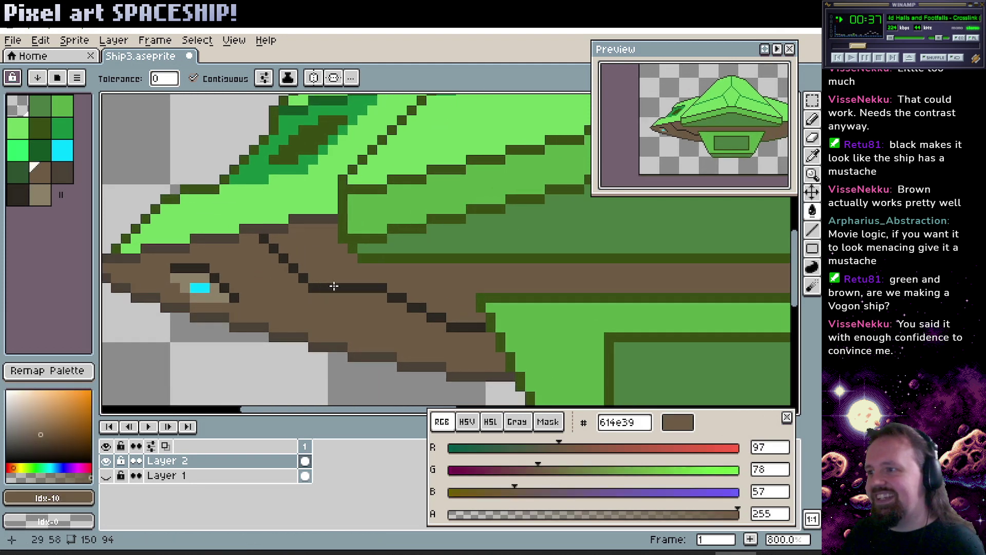
pyautogui.moveTo(418, 289); pyautogui.dragTo(325, 264)
pyautogui.moveTo(457, 259); pyautogui.dragTo(176, 253)
pyautogui.hscroll(-3, 409, 257)
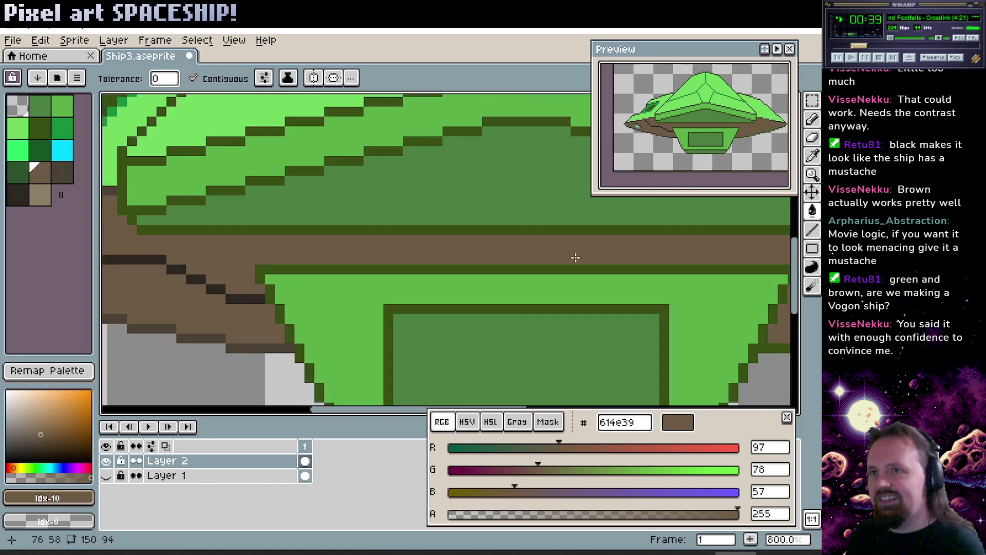
pyautogui.press('z')
pyautogui.scroll(-2, 449, 228)
pyautogui.scroll(-3, 448, 227)
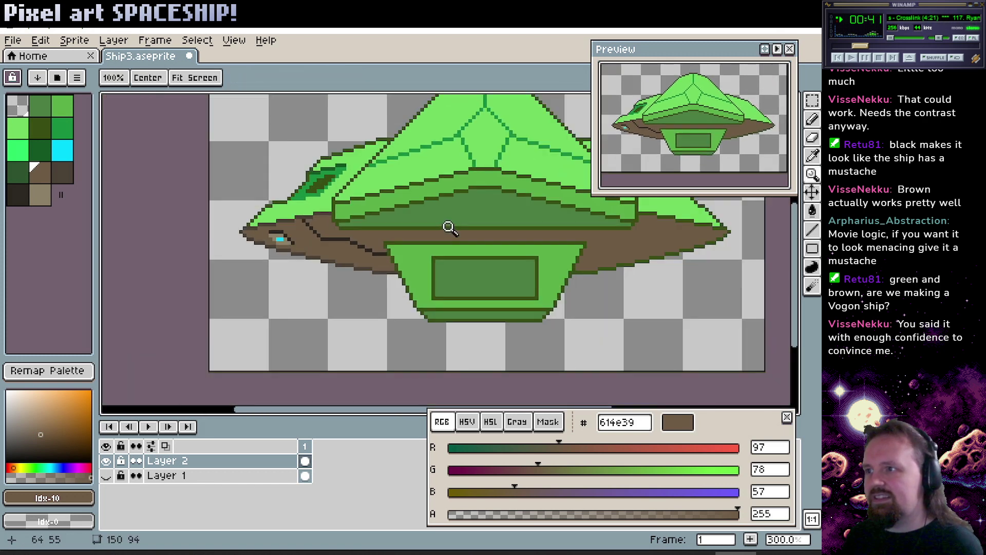
# Mirror a copy of the ship's left half, selected at 71 by 82 pixels, horizontally onto the right half at position 74, 6.
pyautogui.hotkey('shift', 'q')
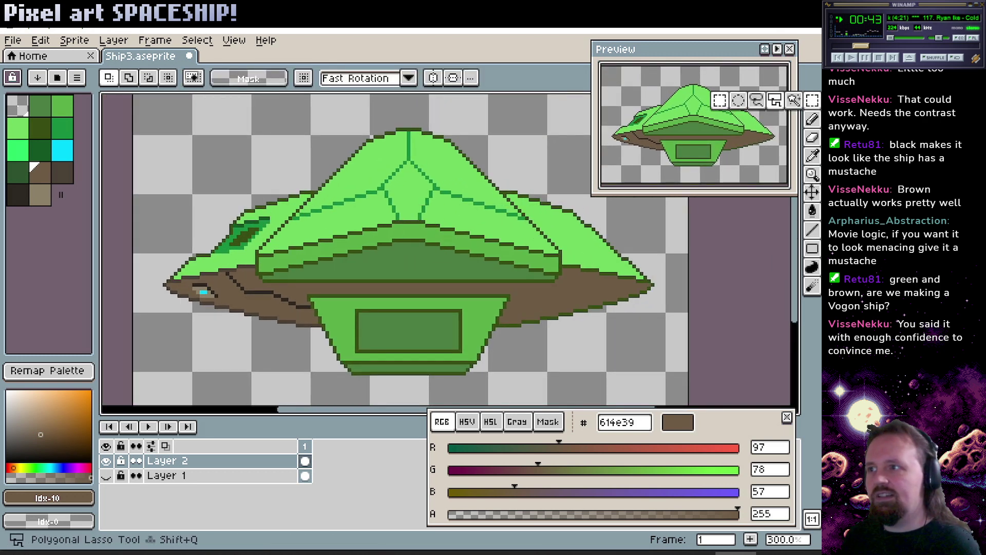
pyautogui.moveTo(149, 99); pyautogui.dragTo(413, 402)
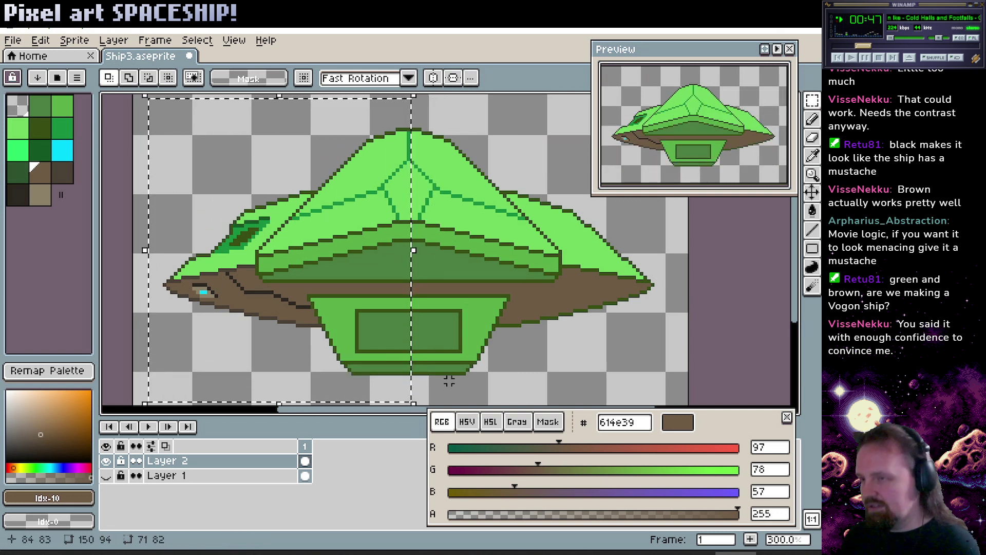
pyautogui.click(407, 353)
pyautogui.click(40, 40)
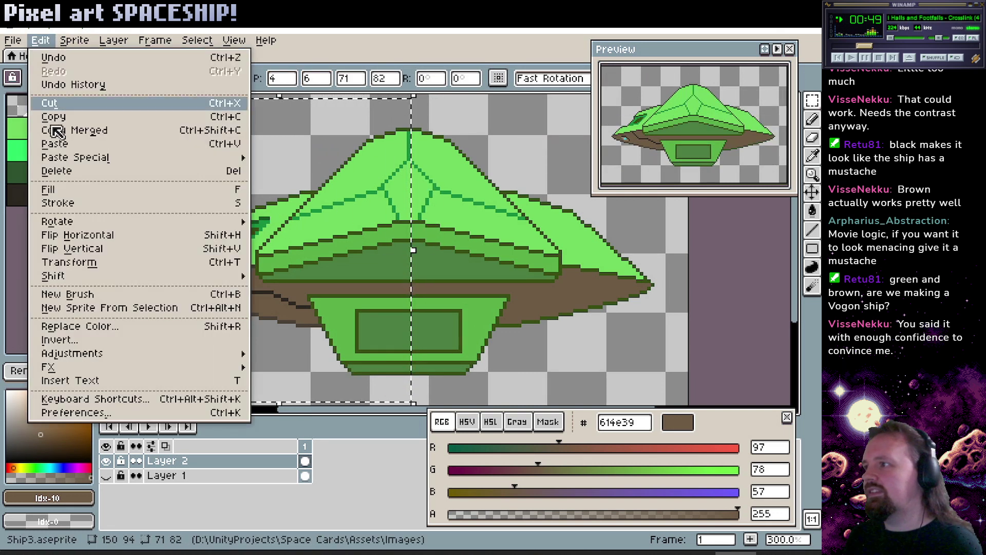
pyautogui.click(95, 235)
pyautogui.moveTo(268, 264); pyautogui.dragTo(529, 263)
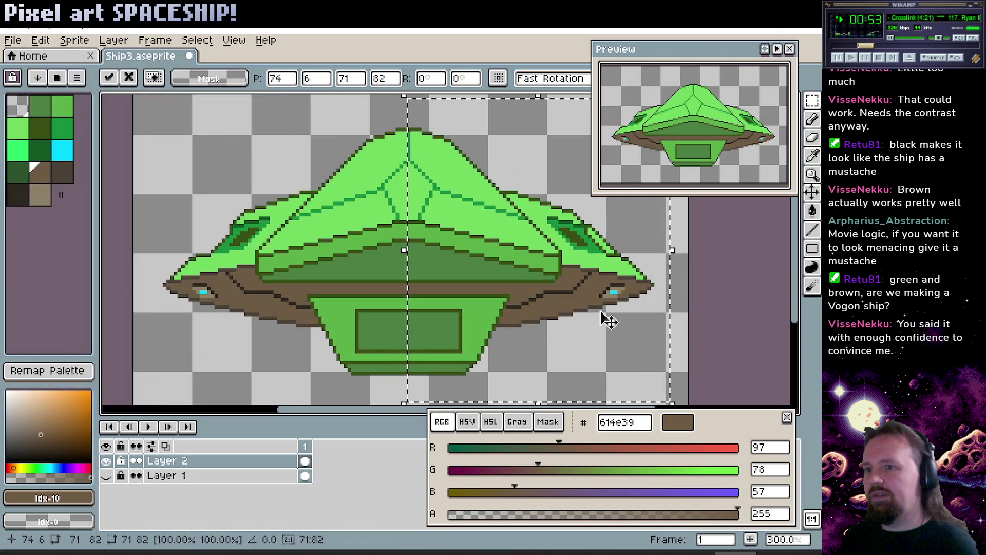
pyautogui.click(683, 325)
pyautogui.press('z')
pyautogui.scroll(-1, 397, 253)
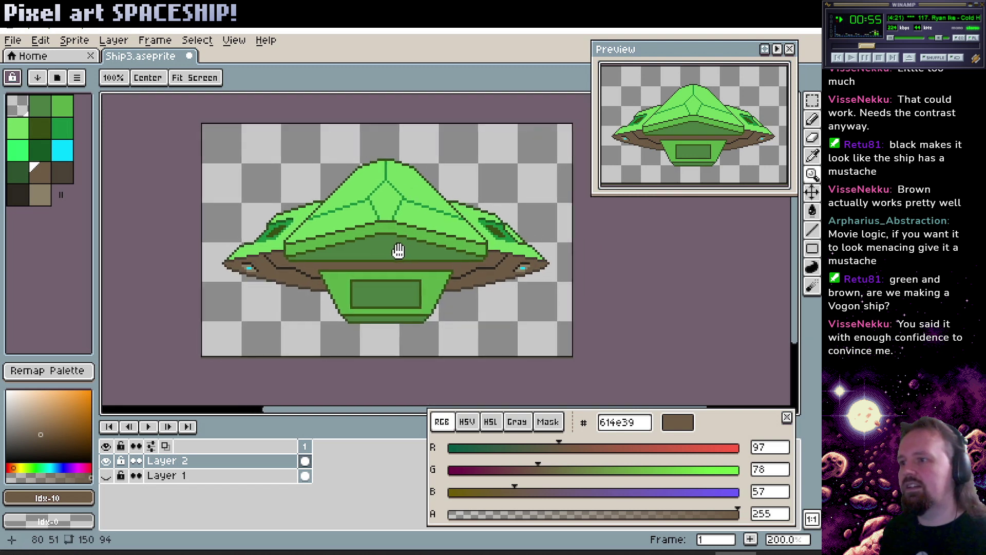
# Recolour the underside's brown palette entry to olive green 546139 and its outline entry to dark green 383e2b.
pyautogui.scroll(1, 403, 246)
pyautogui.moveTo(403, 246)
pyautogui.mouseDown()
pyautogui.moveTo(388, 247)
pyautogui.moveTo(392, 261)
pyautogui.mouseUp()
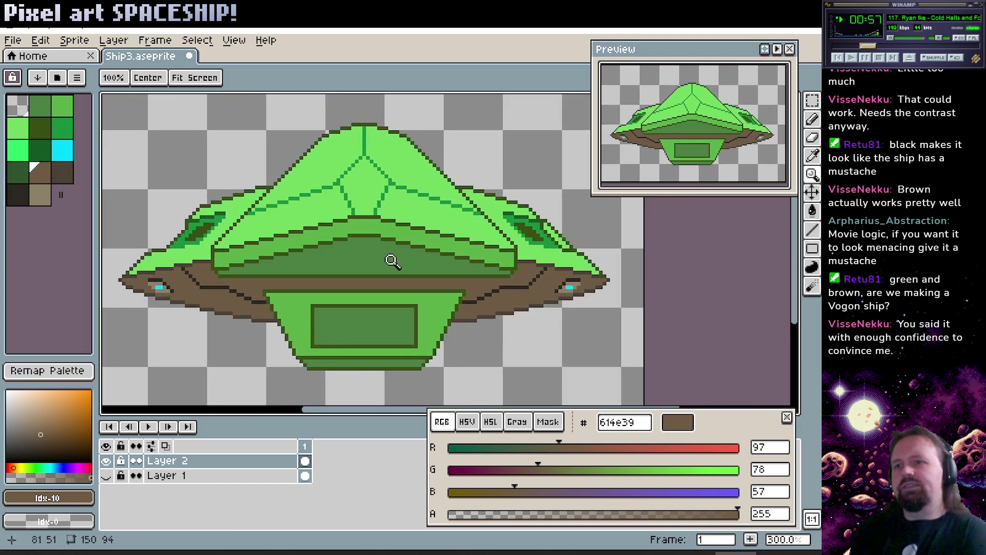
pyautogui.click(40, 173)
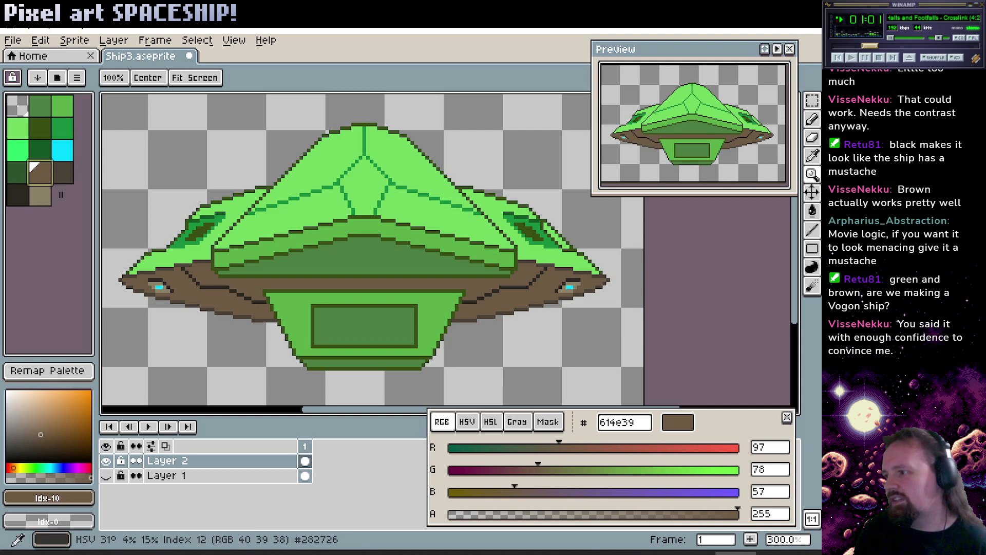
pyautogui.click(17, 467)
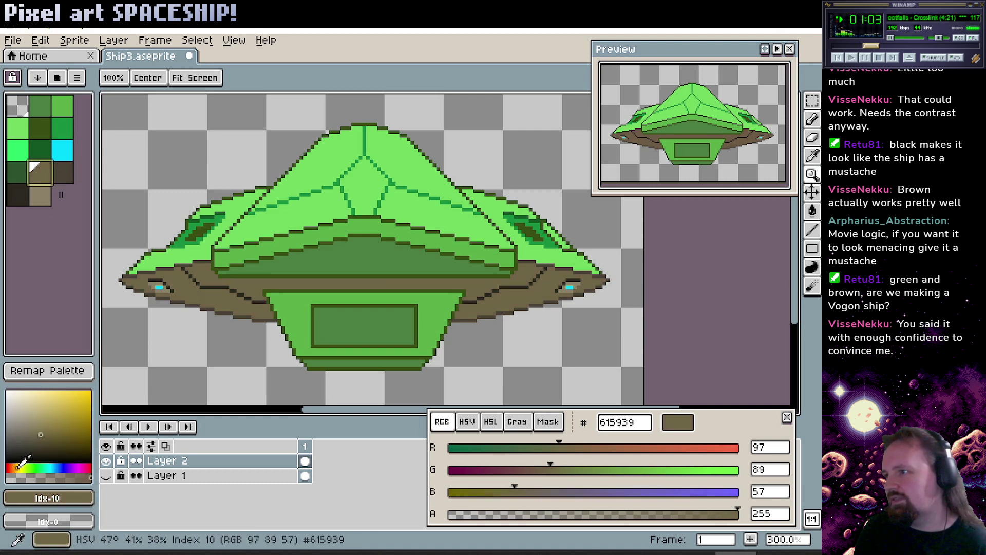
pyautogui.moveTo(17, 466); pyautogui.dragTo(25, 468)
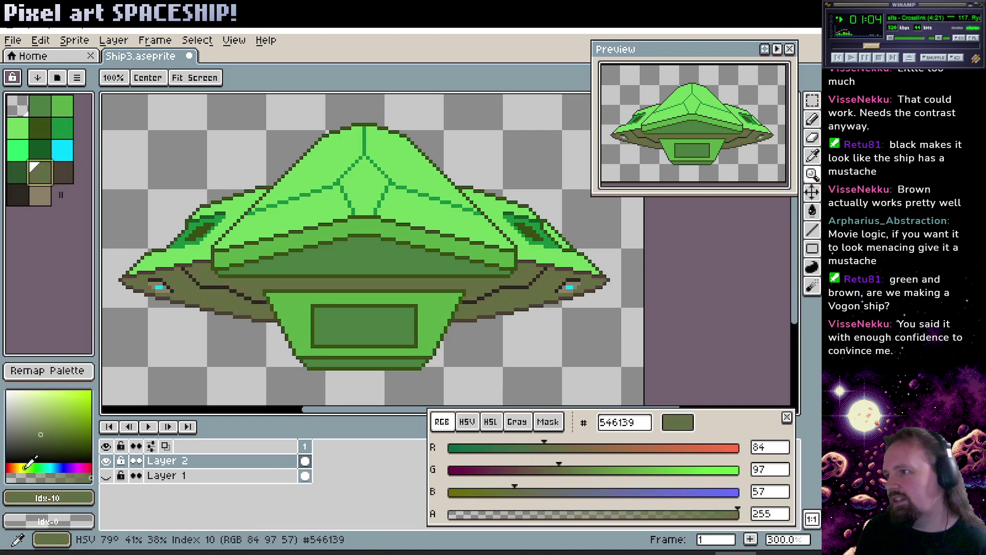
pyautogui.click(64, 173)
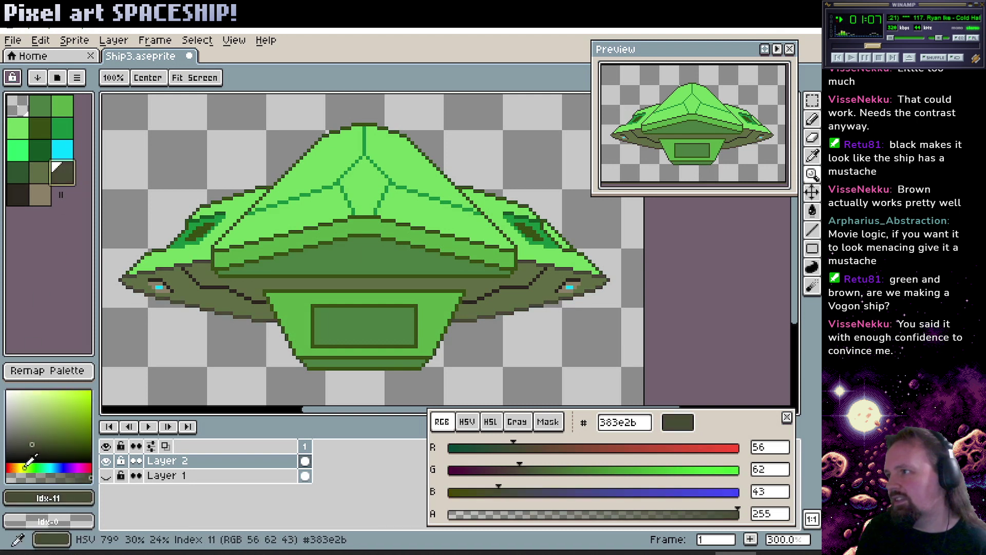
# Recolour the underside's panel-line palette entry to 303924 and the entry around the cyan lights to 71805c.
pyautogui.click(18, 195)
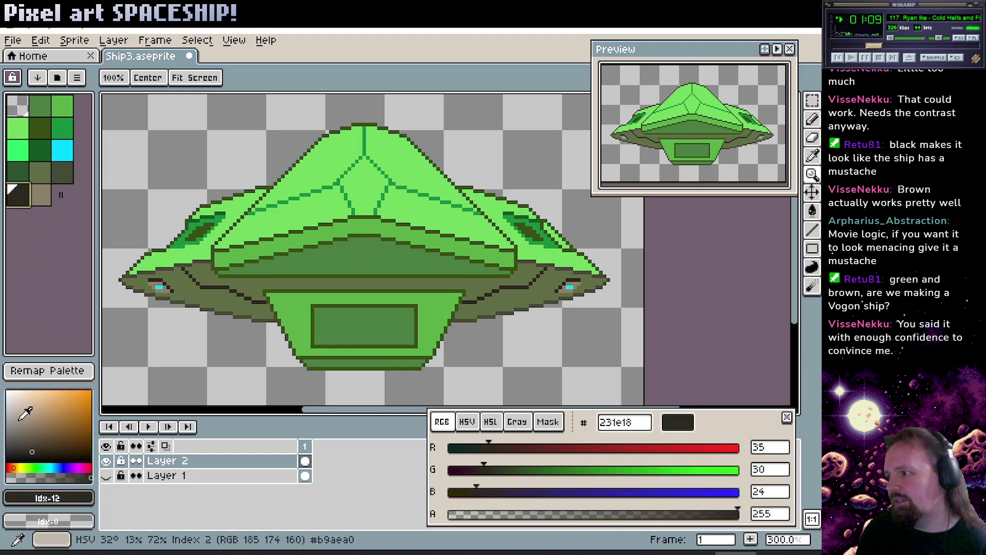
pyautogui.click(26, 468)
pyautogui.click(40, 195)
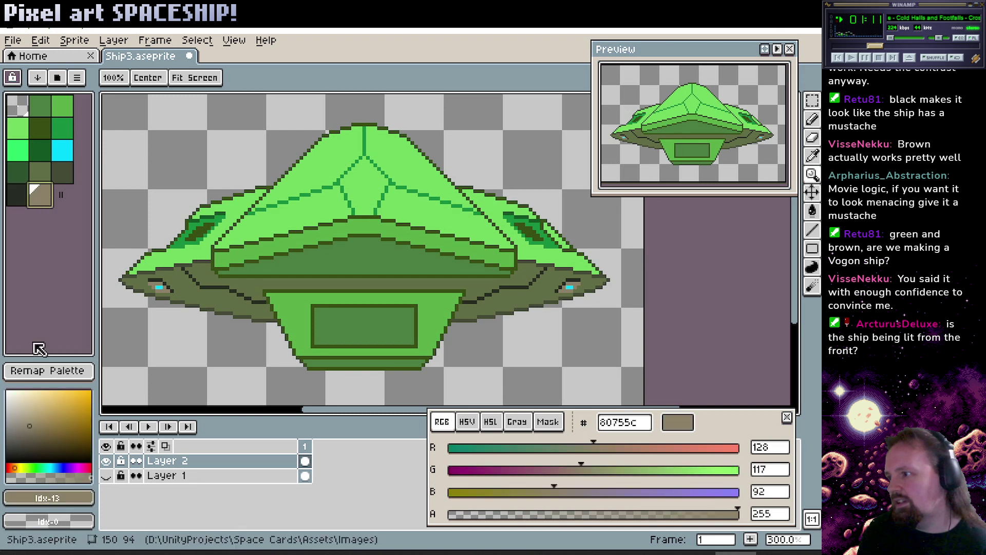
pyautogui.click(29, 466)
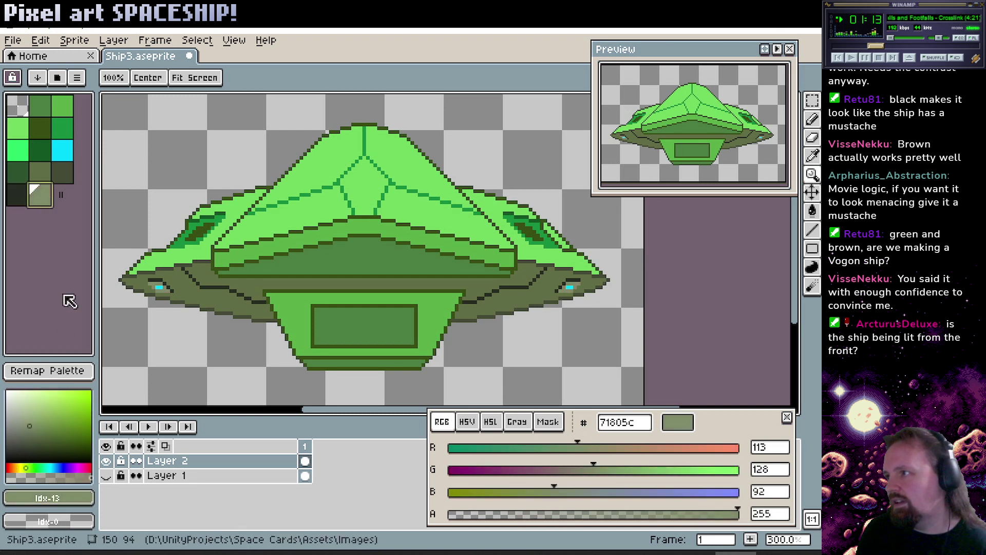
pyautogui.click(23, 195)
pyautogui.click(37, 444)
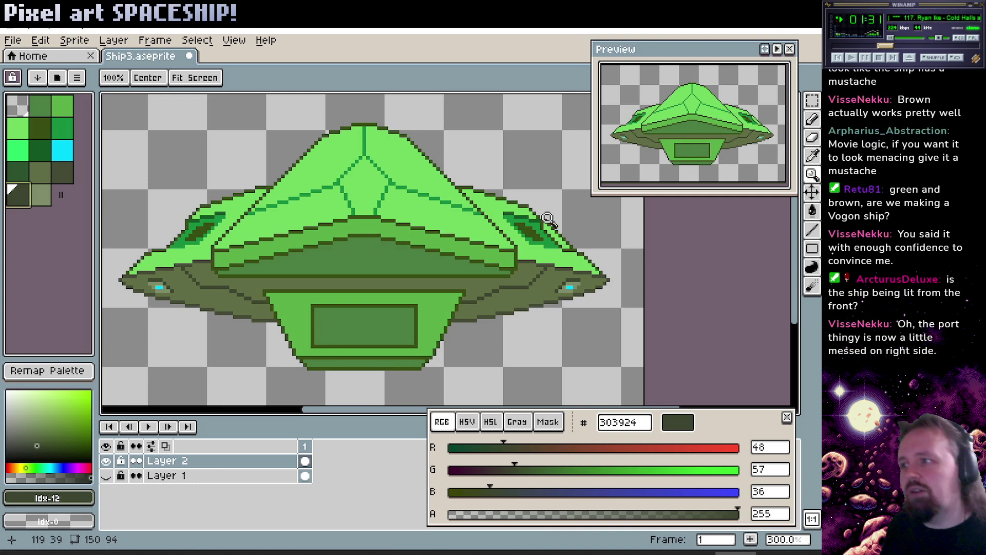
# Erase the surplus green strip and outer outline beside the right wing's port, comparing it with the left wing.
pyautogui.scroll(4, 609, 217)
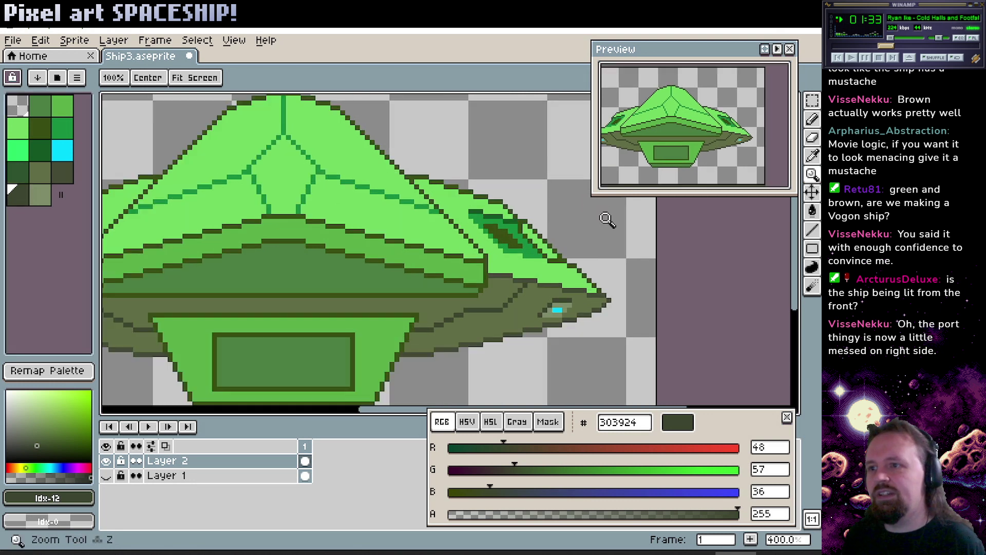
pyautogui.moveTo(452, 302); pyautogui.dragTo(432, 296)
pyautogui.press('b')
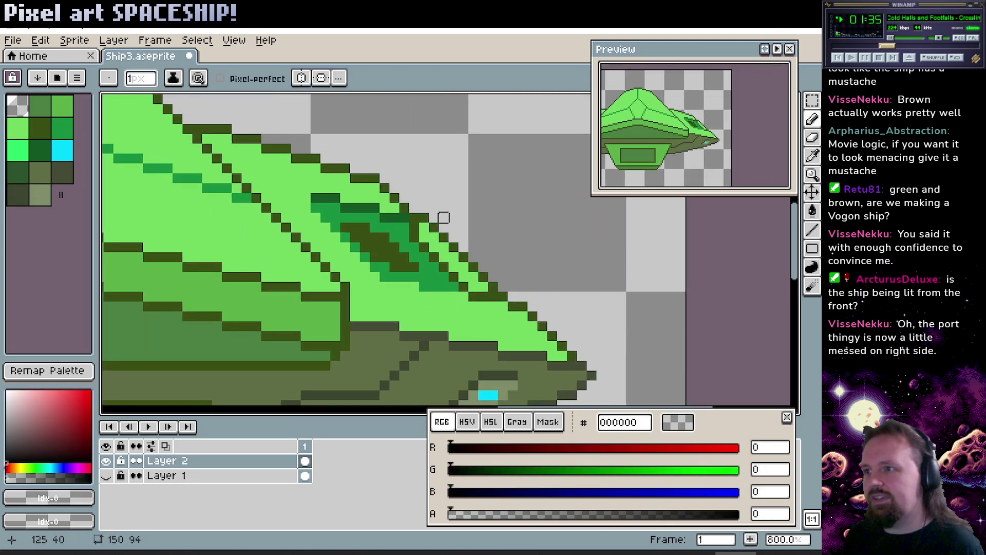
pyautogui.keyDown('alt'); pyautogui.click(439, 220); pyautogui.keyUp('alt')
pyautogui.moveTo(434, 207)
pyautogui.mouseDown()
pyautogui.moveTo(492, 287)
pyautogui.moveTo(473, 287)
pyautogui.moveTo(424, 237)
pyautogui.moveTo(443, 236)
pyautogui.moveTo(444, 227)
pyautogui.moveTo(414, 227)
pyautogui.moveTo(414, 217)
pyautogui.moveTo(413, 236)
pyautogui.moveTo(464, 287)
pyautogui.mouseUp()
pyautogui.moveTo(402, 228); pyautogui.dragTo(622, 234)
pyautogui.moveTo(255, 236); pyautogui.dragTo(637, 244)
pyautogui.moveTo(252, 235); pyautogui.dragTo(420, 241)
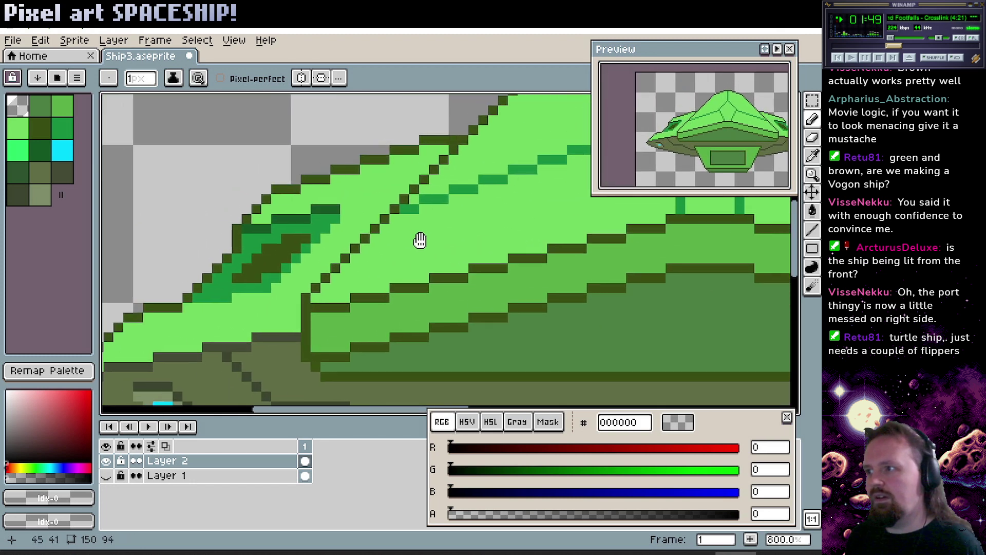
pyautogui.moveTo(546, 254); pyautogui.dragTo(359, 249)
pyautogui.moveTo(771, 254); pyautogui.dragTo(396, 260)
# Restore the dark outline along the outer edge of the right wing's port and save the sprite.
pyautogui.press('v')
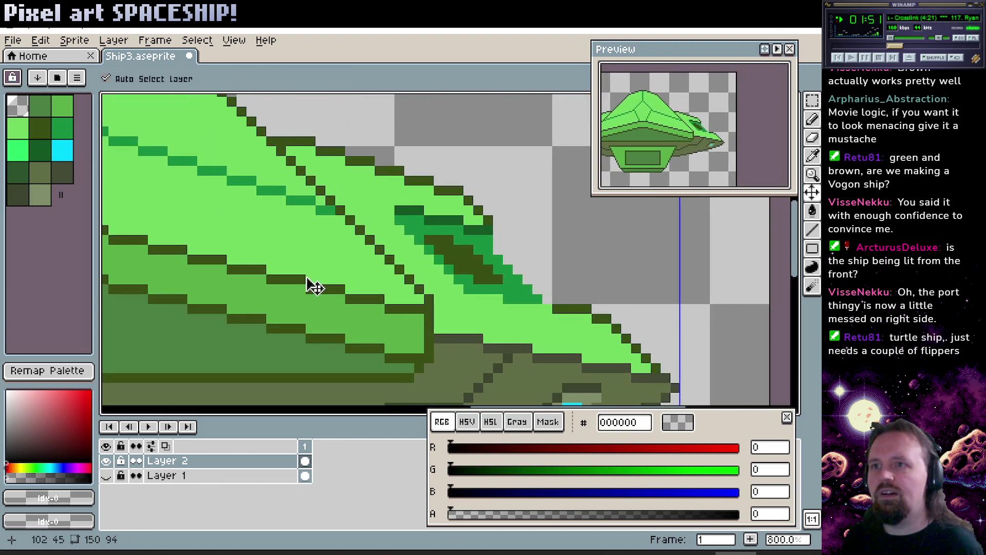
pyautogui.press('z')
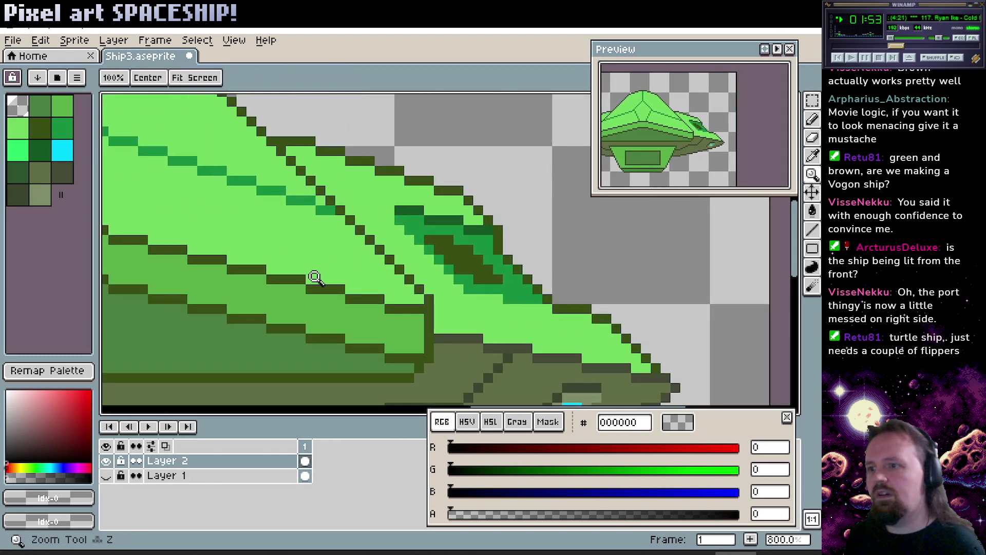
pyautogui.scroll(-5, 314, 277)
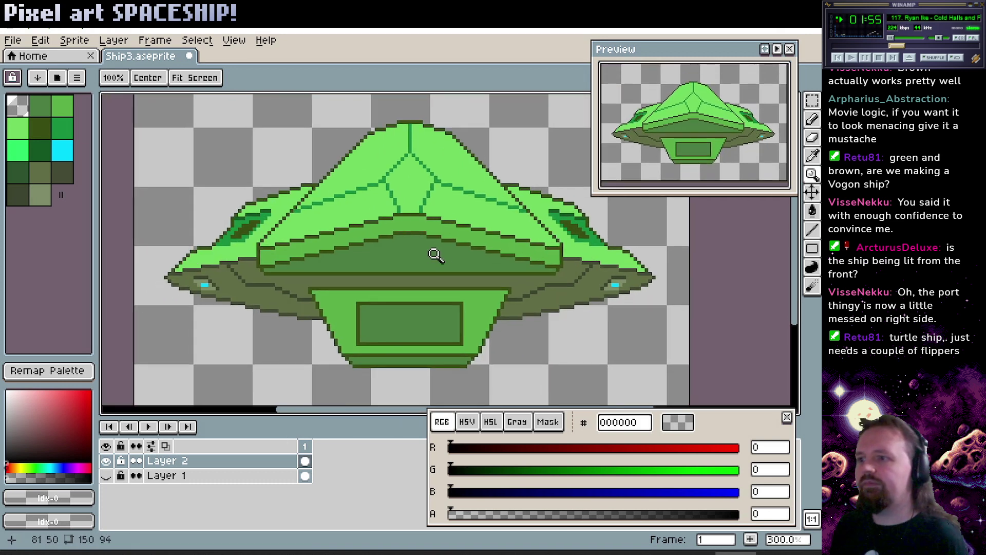
pyautogui.press('v')
pyautogui.hotkey('ctrl', 's')
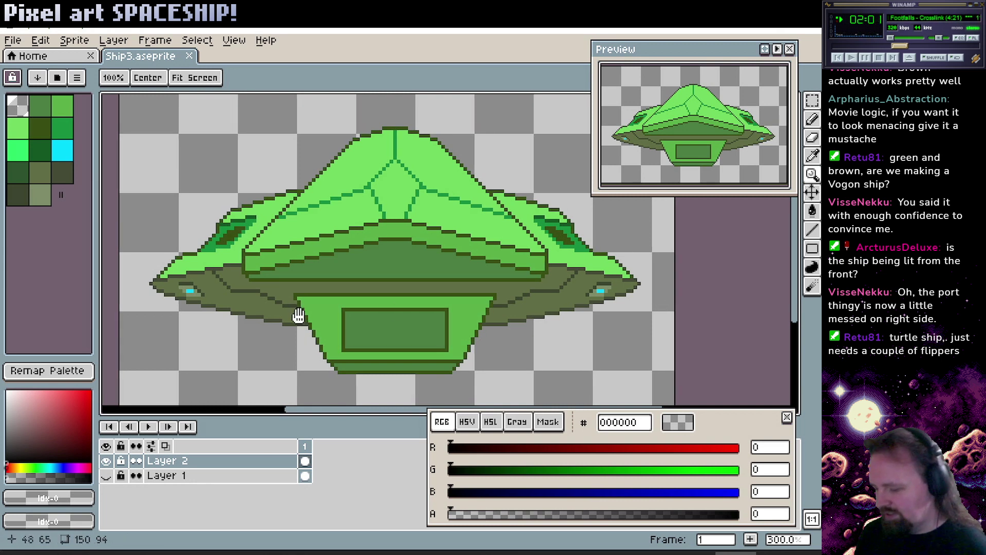
# Pick the underside's olive colour and recolour its palette entry to reddish brown 613939.
pyautogui.press('b')
pyautogui.keyDown('alt'); pyautogui.click(271, 310); pyautogui.keyUp('alt')
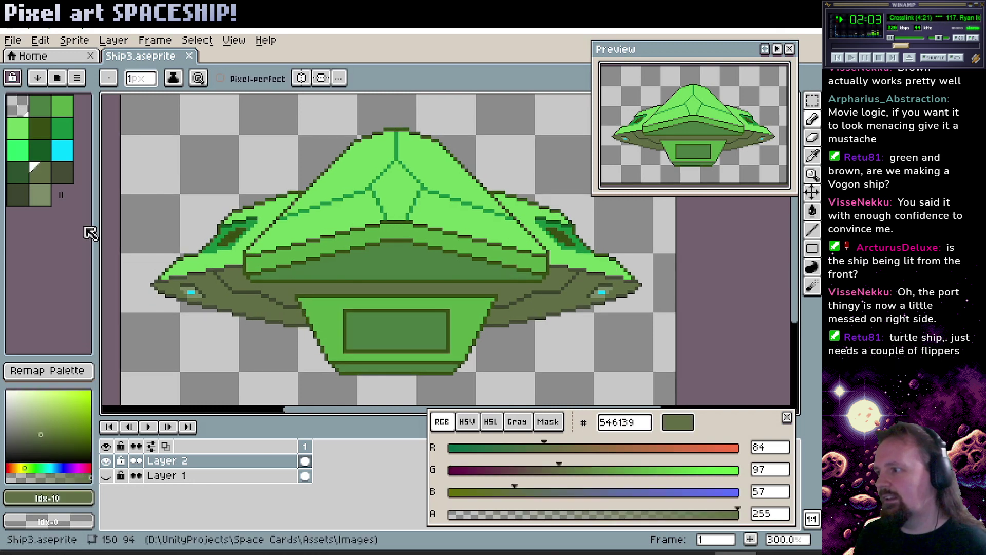
pyautogui.click(54, 466)
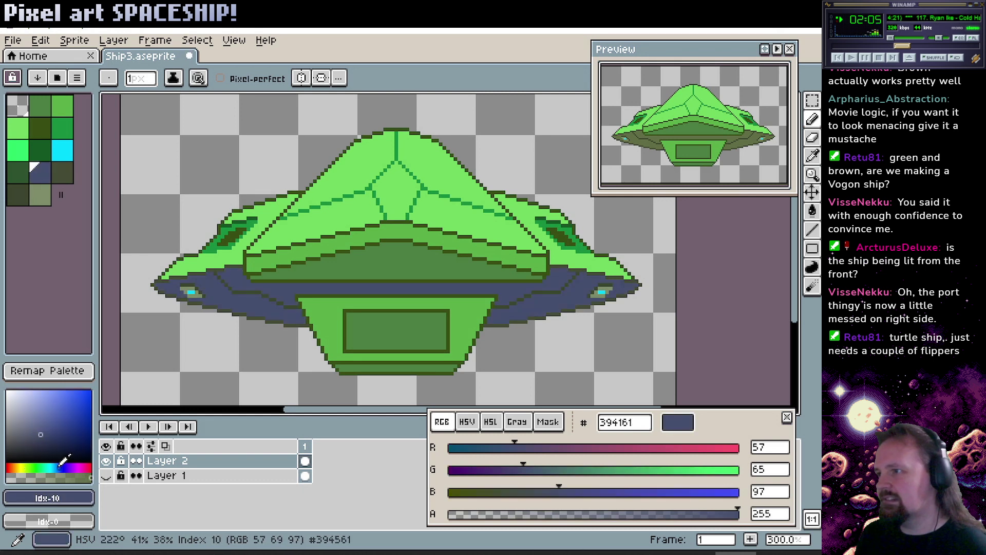
pyautogui.moveTo(55, 466); pyautogui.dragTo(91, 466)
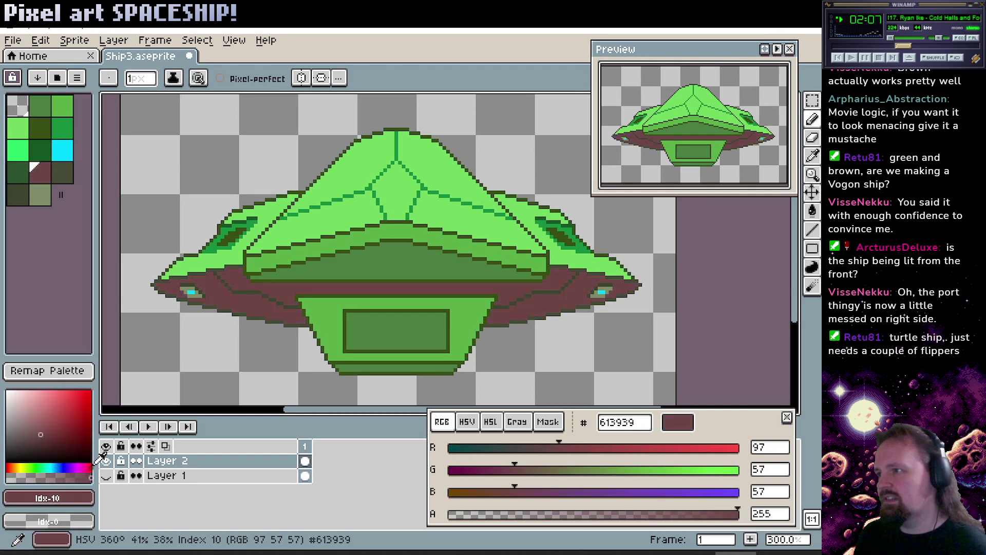
# Recolour the underside's outline palette entry to dark reddish brown 462e2e.
pyautogui.click(62, 172)
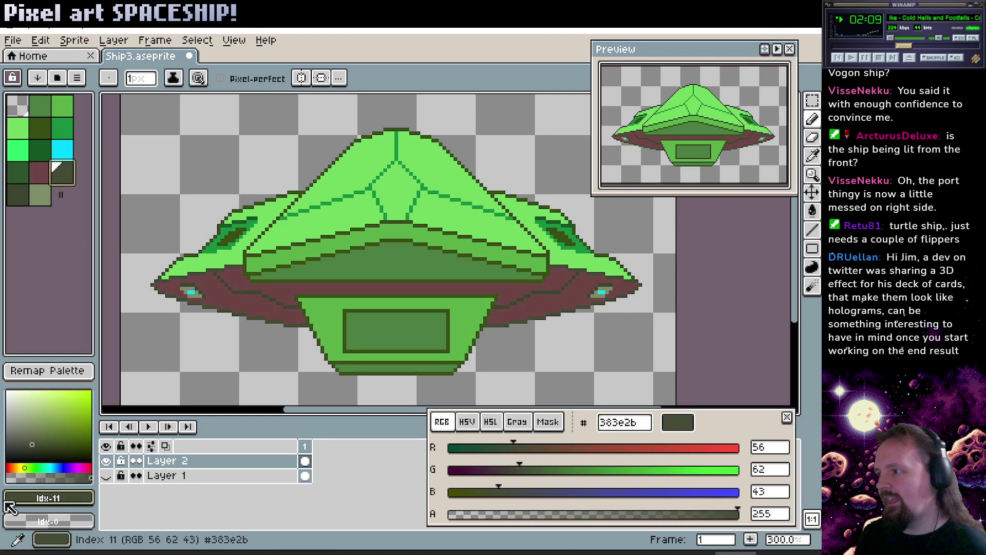
pyautogui.click(8, 466)
pyautogui.moveTo(43, 461); pyautogui.dragTo(117, 477)
pyautogui.click(88, 476)
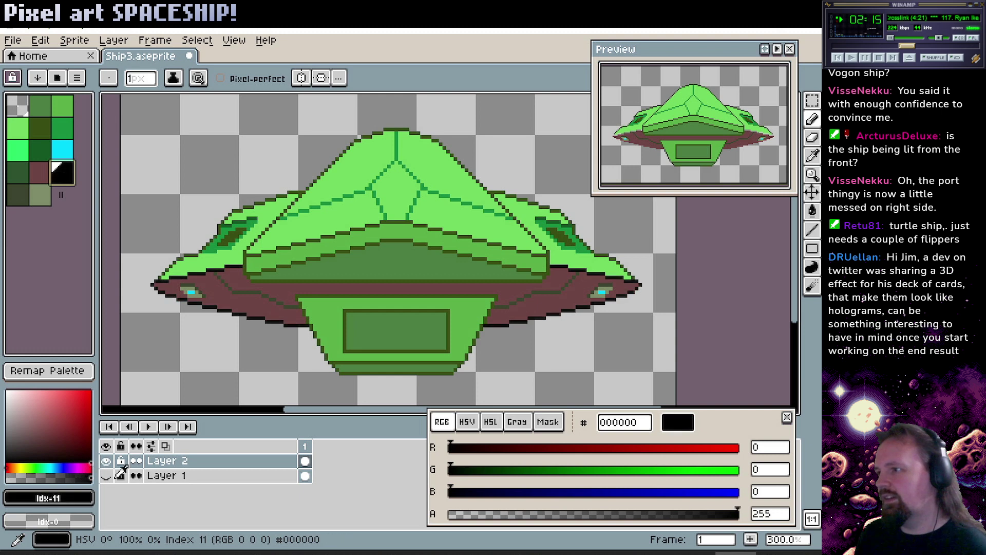
pyautogui.moveTo(10, 455)
pyautogui.mouseDown()
pyautogui.moveTo(19, 431)
pyautogui.moveTo(35, 442)
pyautogui.mouseUp()
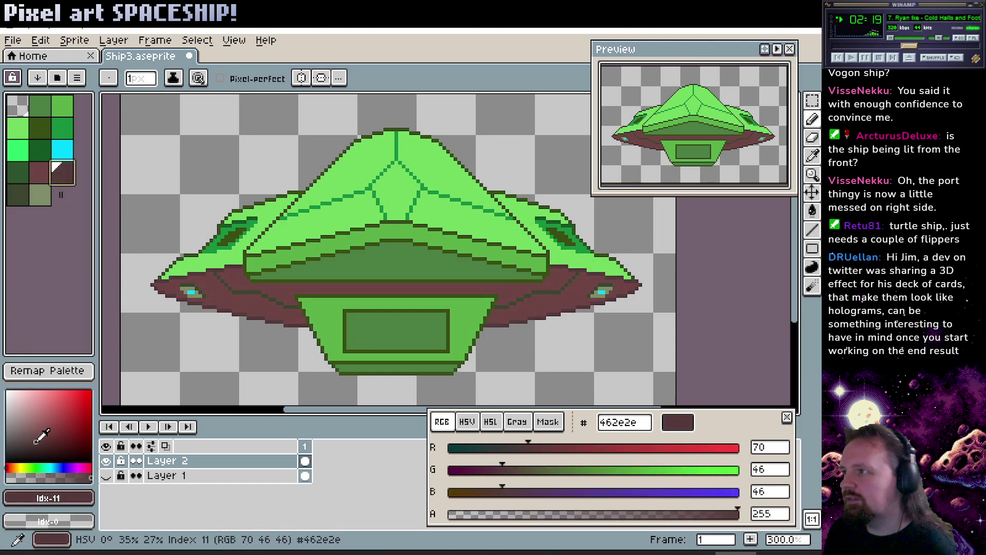
# Shift the underside's panel-line palette entry to a dark red hue and the entry around the cyan lights to 805c5c.
pyautogui.click(19, 196)
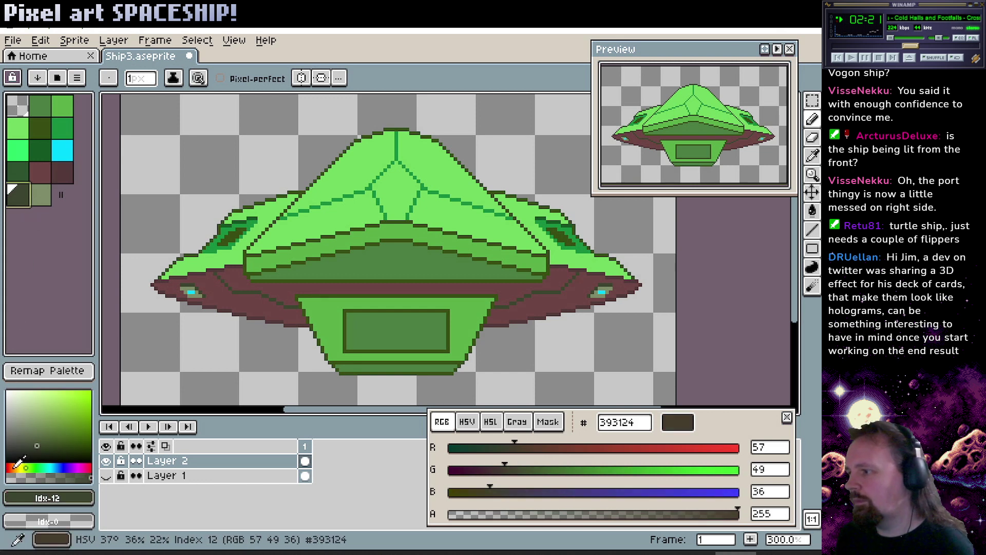
pyautogui.click(40, 195)
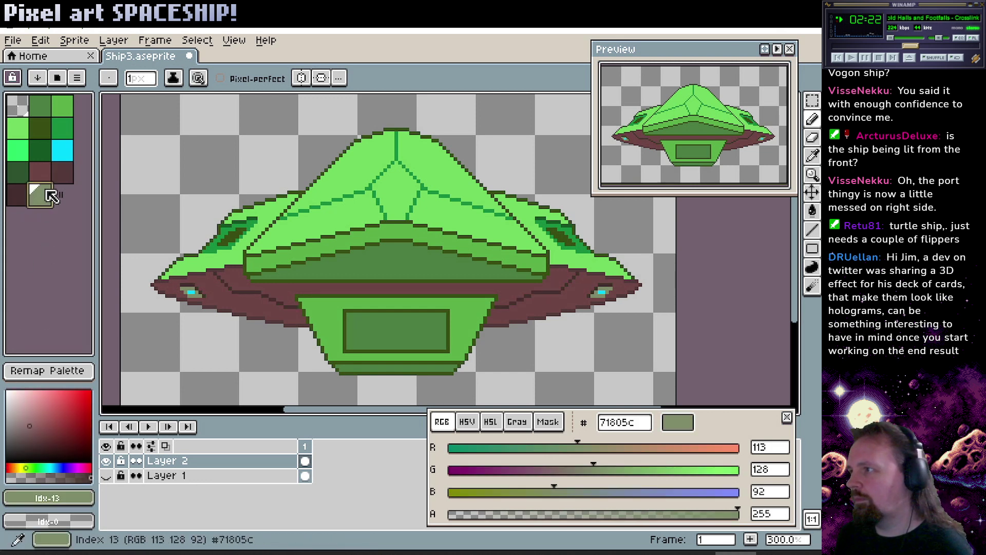
pyautogui.click(23, 466)
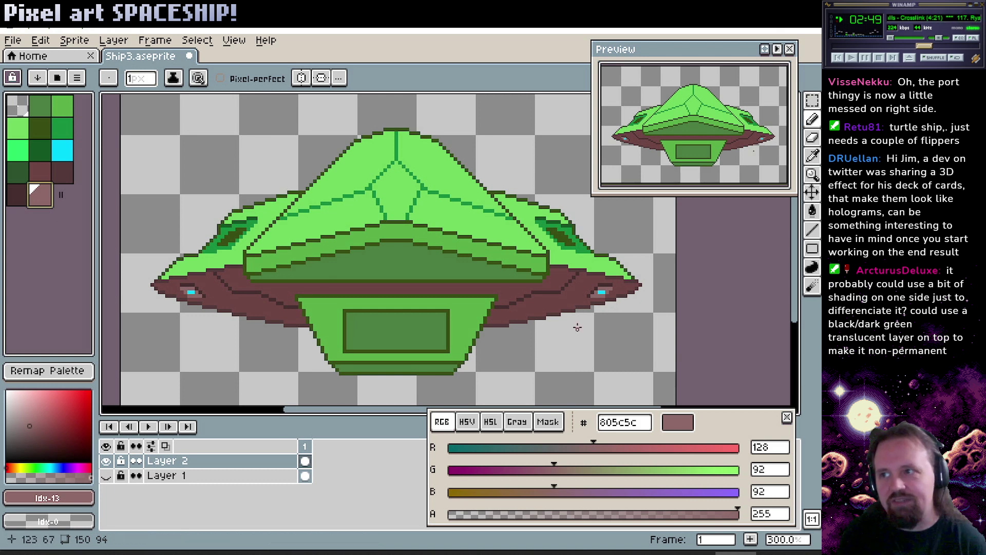
# Fill the dome's upper and lower right panels and the right wing with the mid green 4da73d.
pyautogui.keyDown('alt'); pyautogui.click(437, 210); pyautogui.keyUp('alt')
pyautogui.keyDown('alt'); pyautogui.click(406, 232); pyautogui.keyUp('alt')
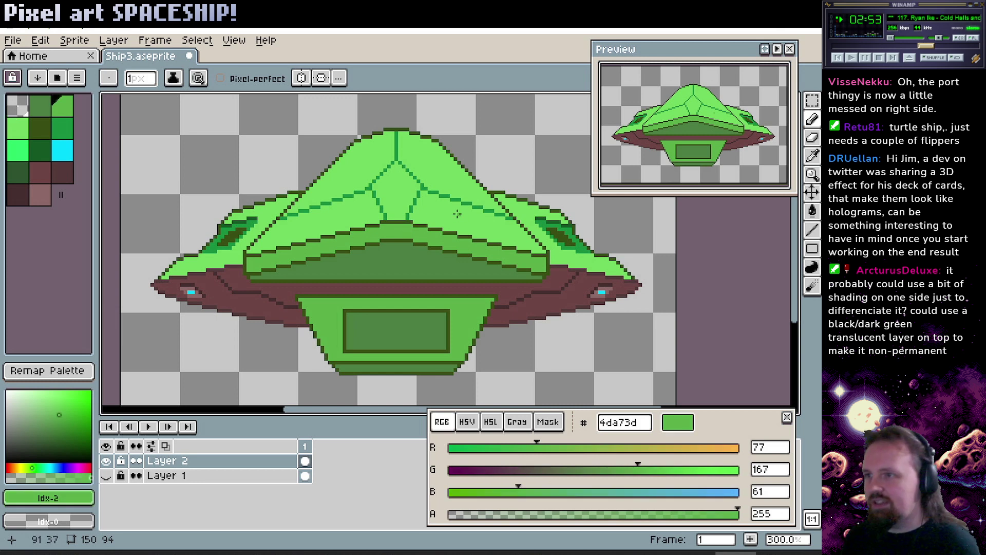
pyautogui.press('g')
pyautogui.click(457, 213)
pyautogui.click(441, 165)
pyautogui.click(561, 250)
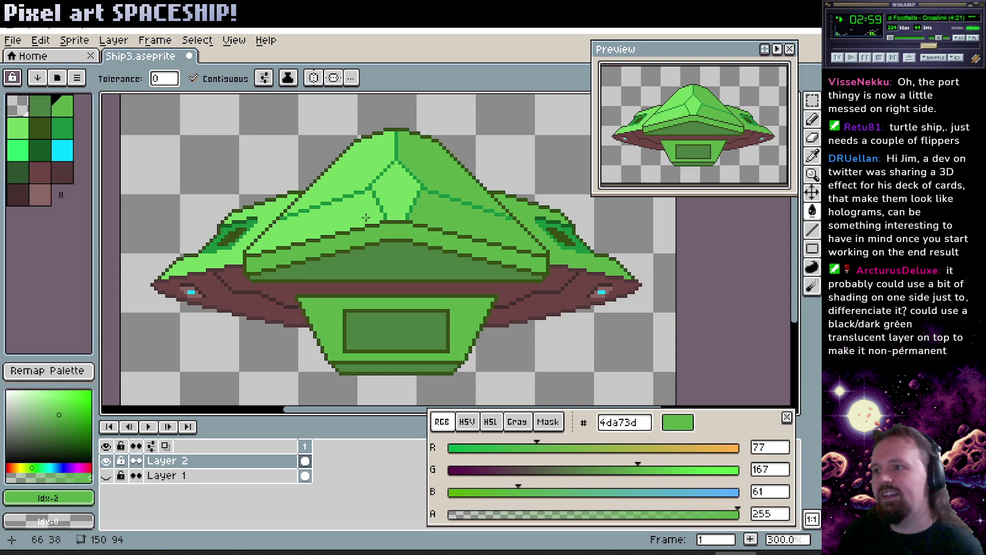
# Divide the hull's front band at its centre with dark green 3f7236 and fill its right half with that colour.
pyautogui.keyDown('alt'); pyautogui.click(392, 264); pyautogui.keyUp('alt')
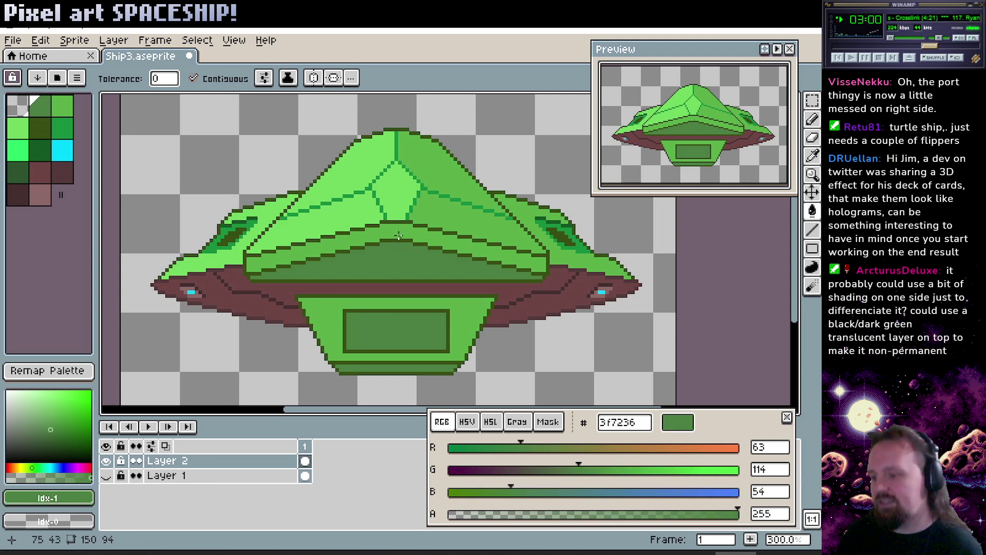
pyautogui.press('b')
pyautogui.click(399, 227)
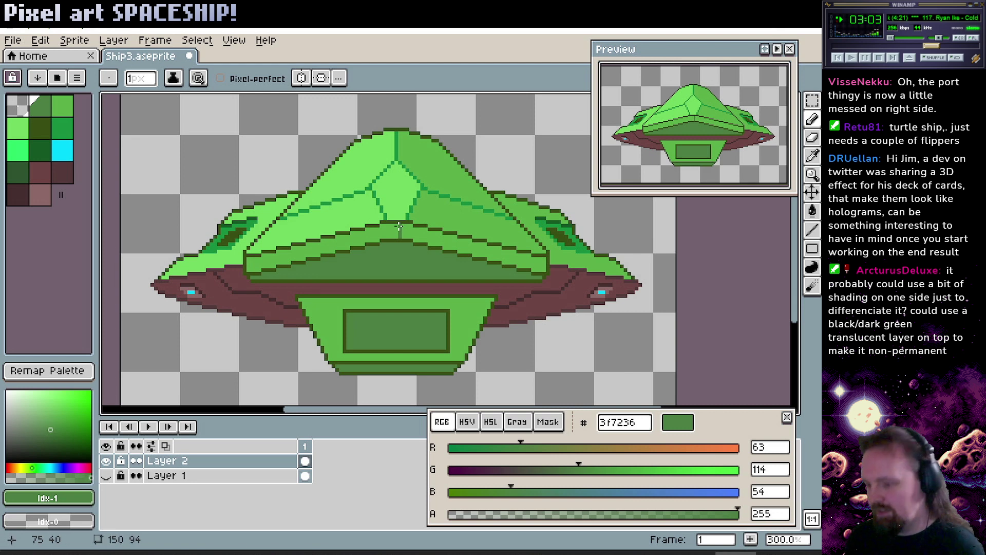
pyautogui.press('g')
pyautogui.click(420, 233)
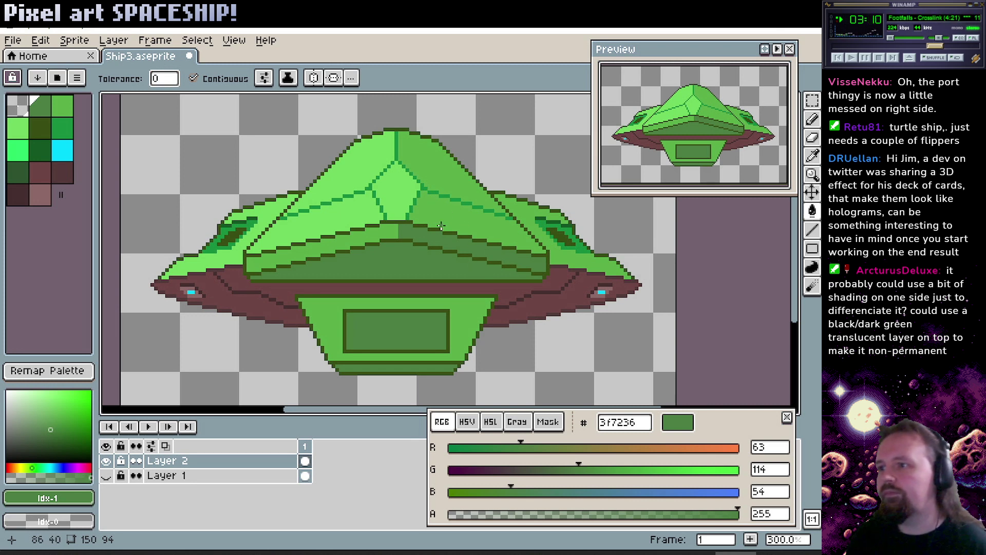
# Recolour the panel line running across the dome's right side with the dark green 3f7236.
pyautogui.press('x')
pyautogui.press('z')
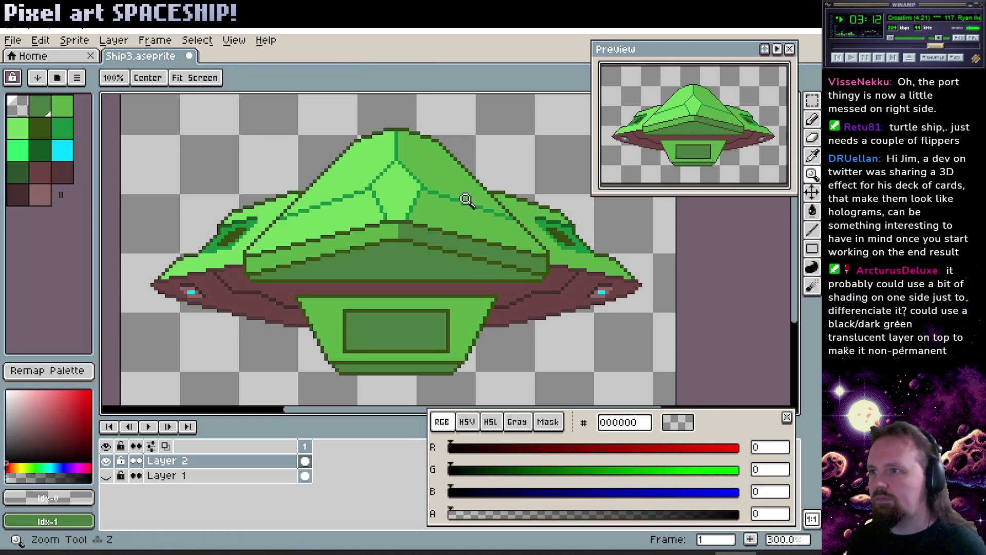
pyautogui.click(462, 203)
pyautogui.click(401, 231)
pyautogui.click(398, 230)
pyautogui.press('l')
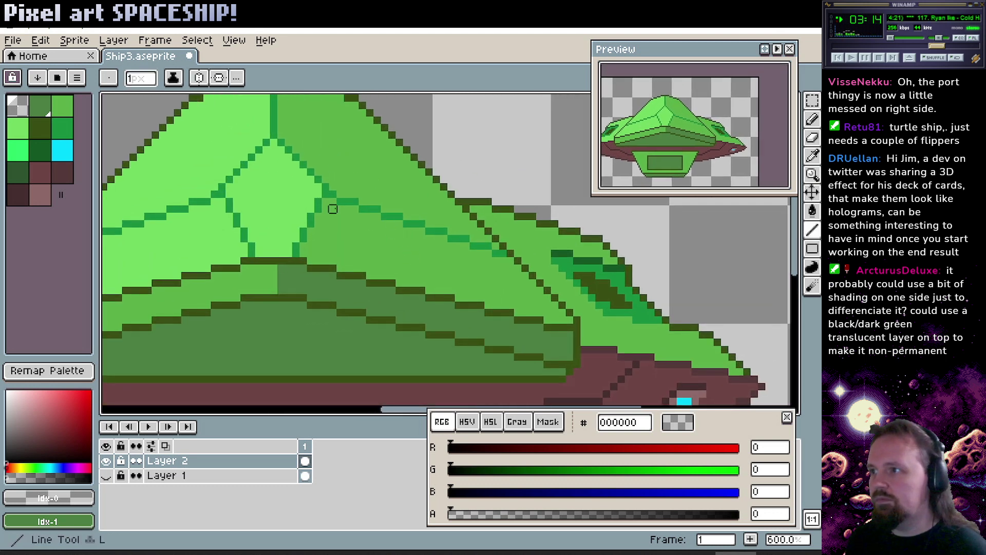
pyautogui.keyDown('alt'); pyautogui.click(346, 280); pyautogui.keyUp('alt')
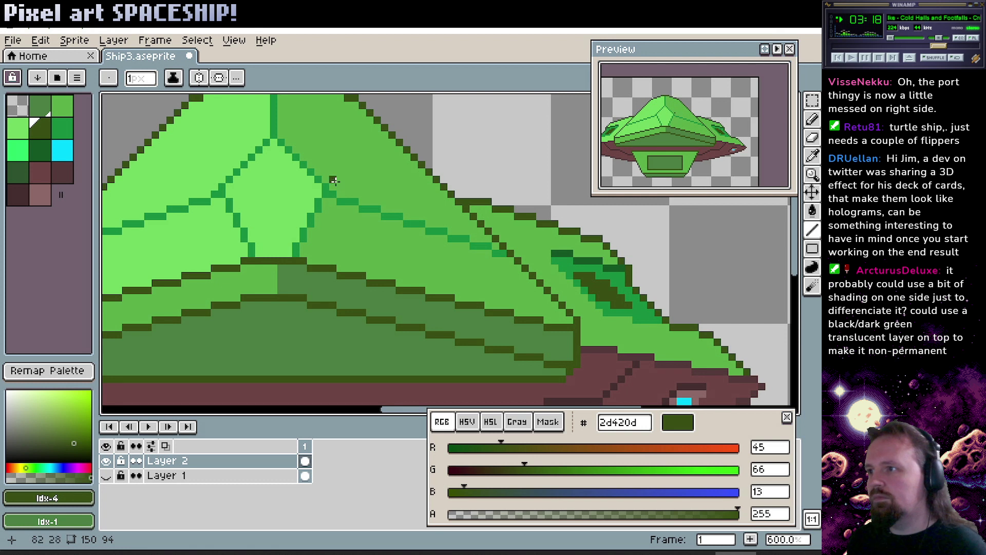
pyautogui.keyDown('alt'); pyautogui.click(330, 249); pyautogui.keyUp('alt')
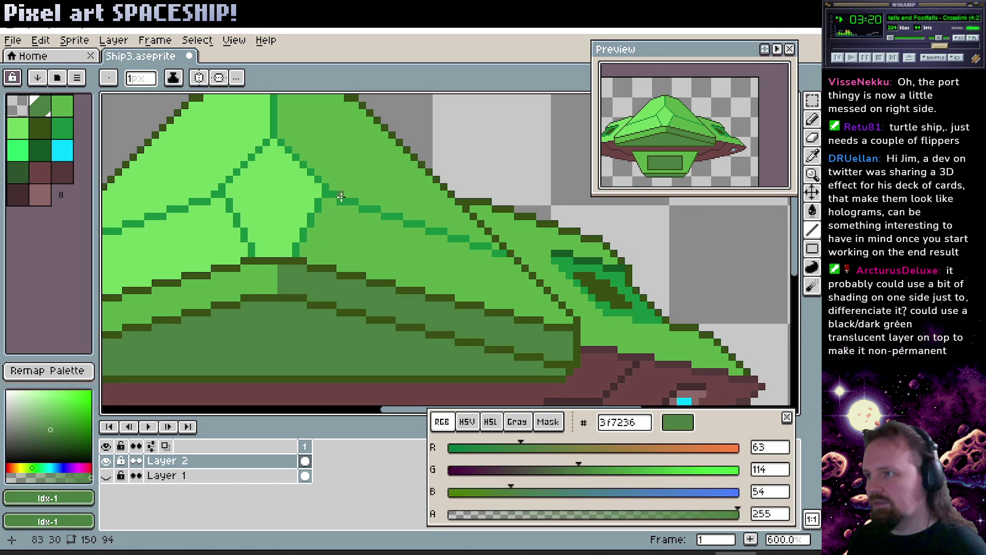
pyautogui.press('g')
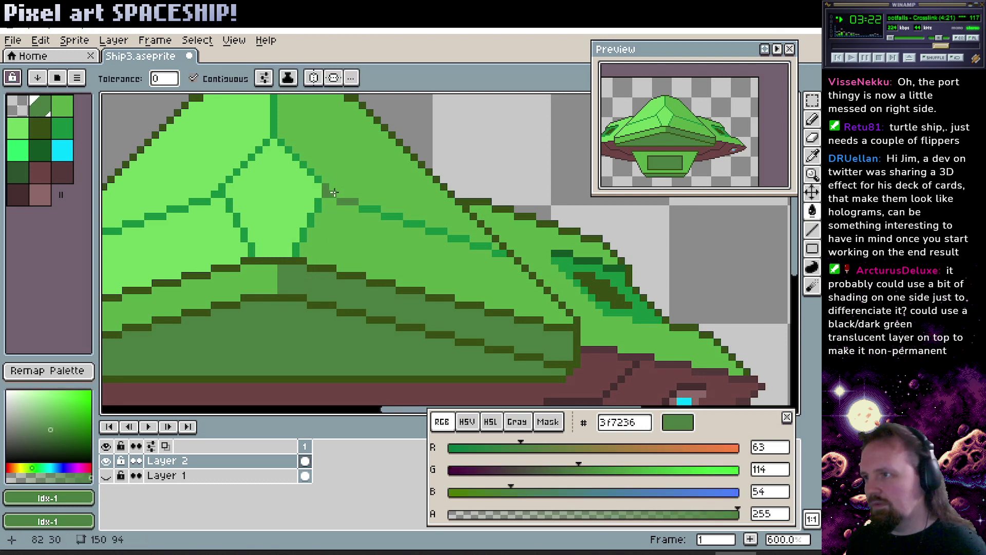
pyautogui.click(378, 209)
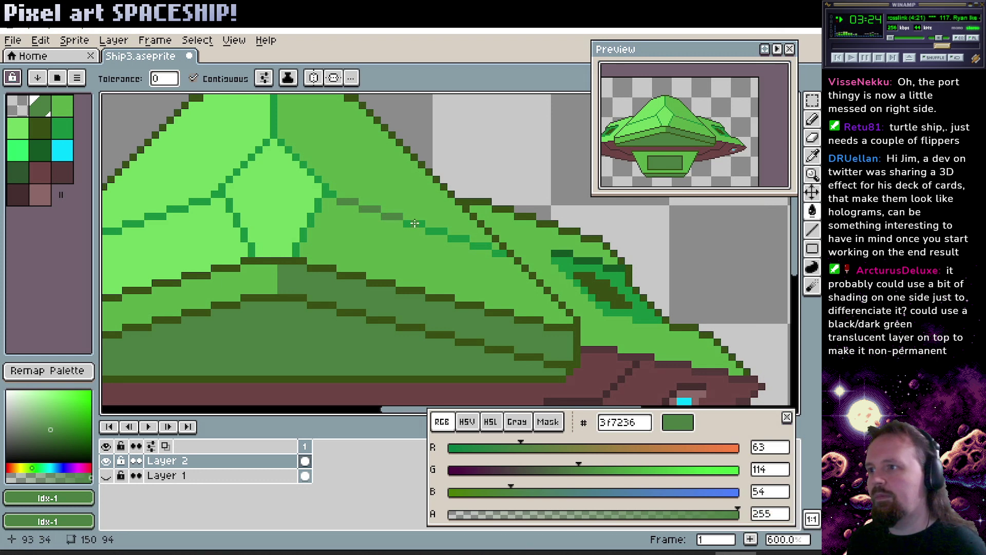
pyautogui.click(414, 224)
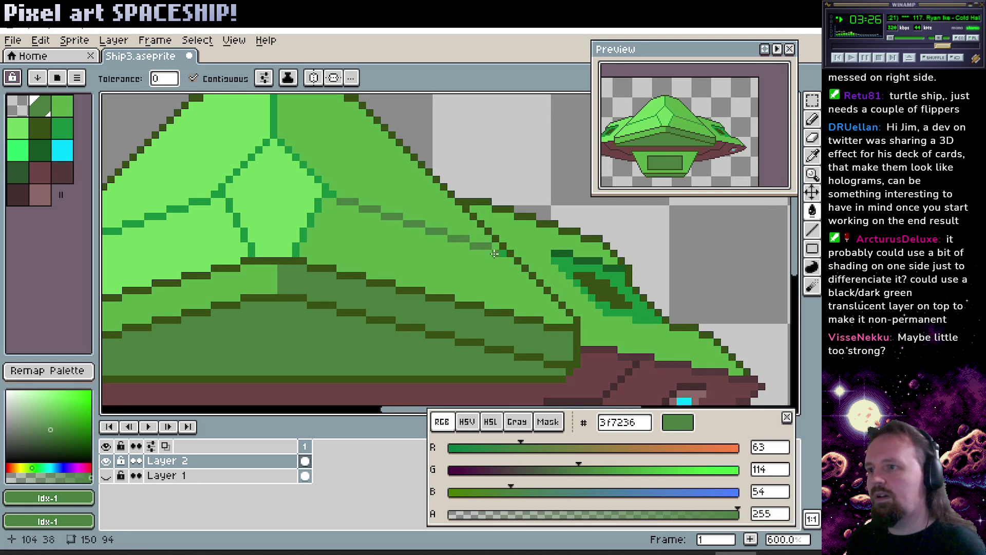
pyautogui.moveTo(280, 204); pyautogui.dragTo(369, 216)
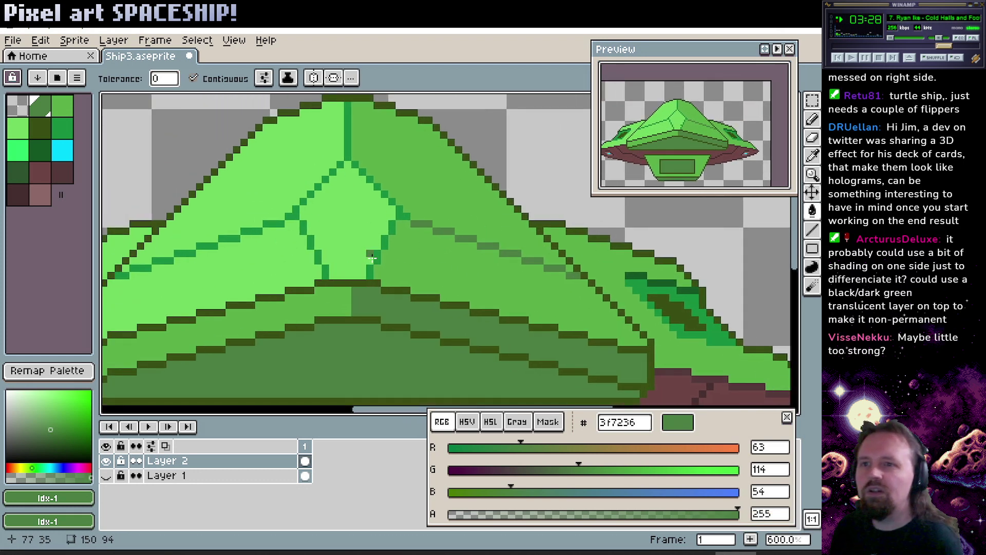
pyautogui.moveTo(510, 279); pyautogui.dragTo(479, 266)
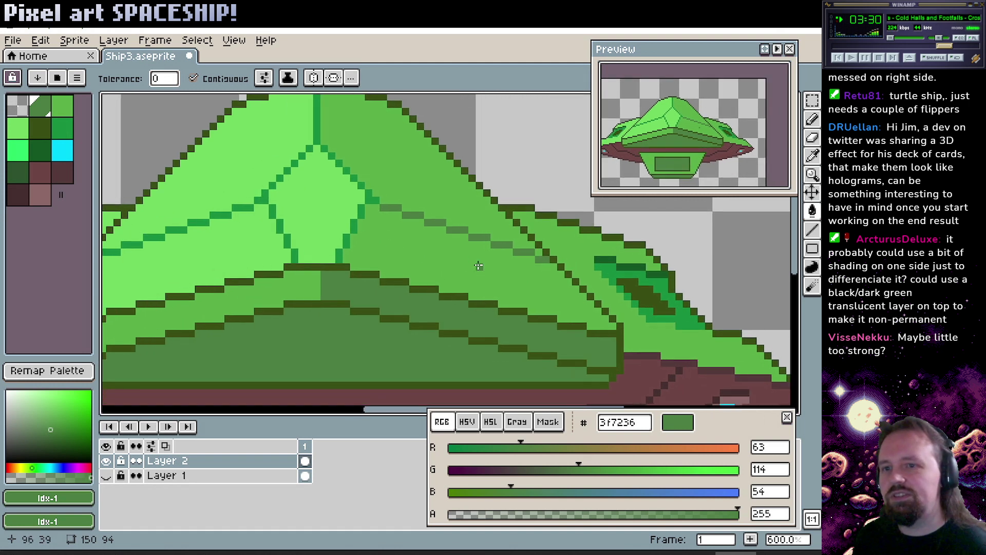
# Try filling the right half of the hull's front band with green 118433, and refill it with 3f7236.
pyautogui.press('z')
pyautogui.scroll(-3, 462, 262)
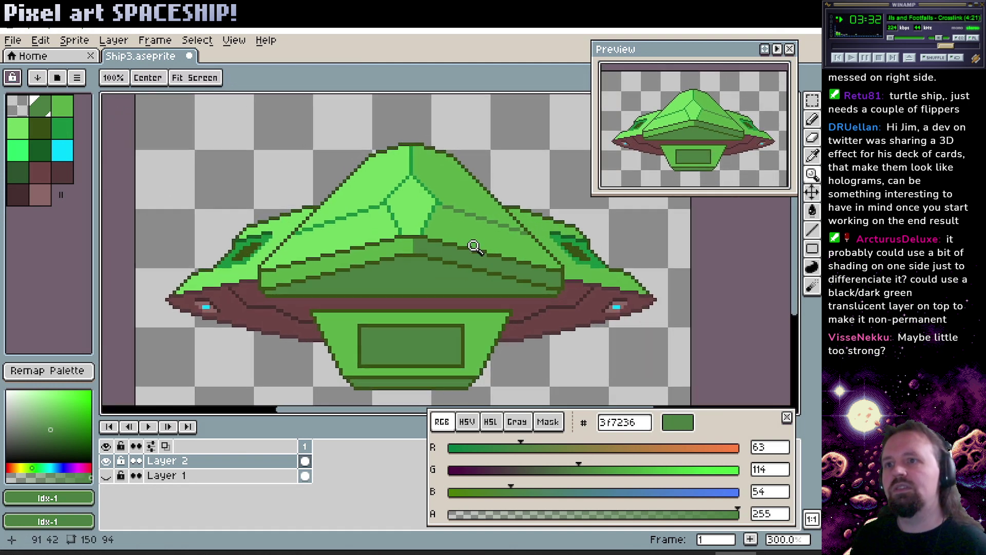
pyautogui.press('b')
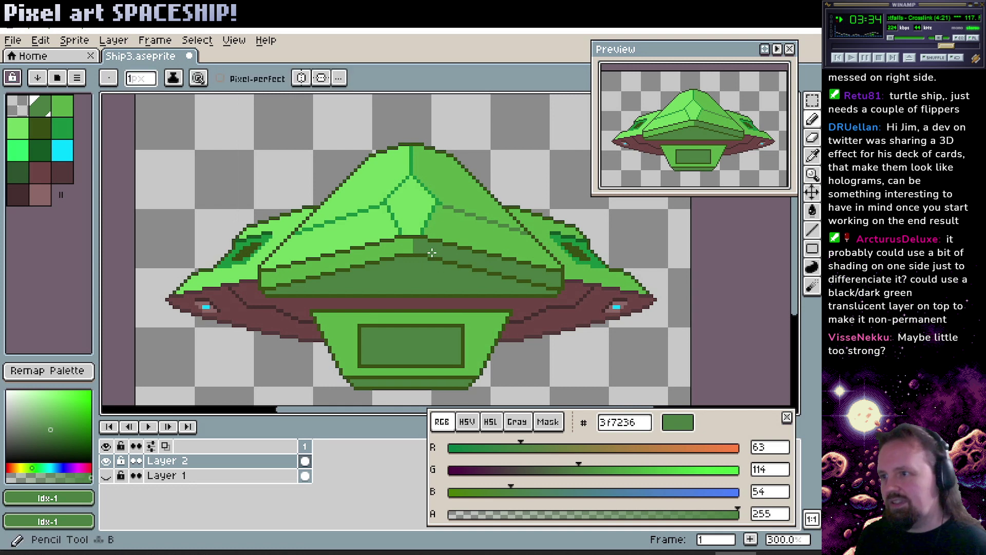
pyautogui.press(']')
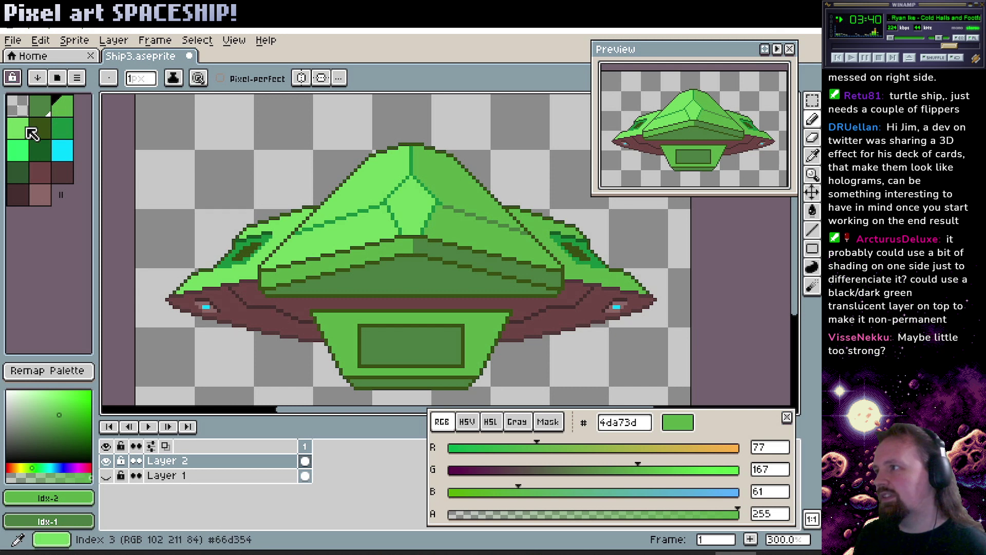
pyautogui.click(62, 128)
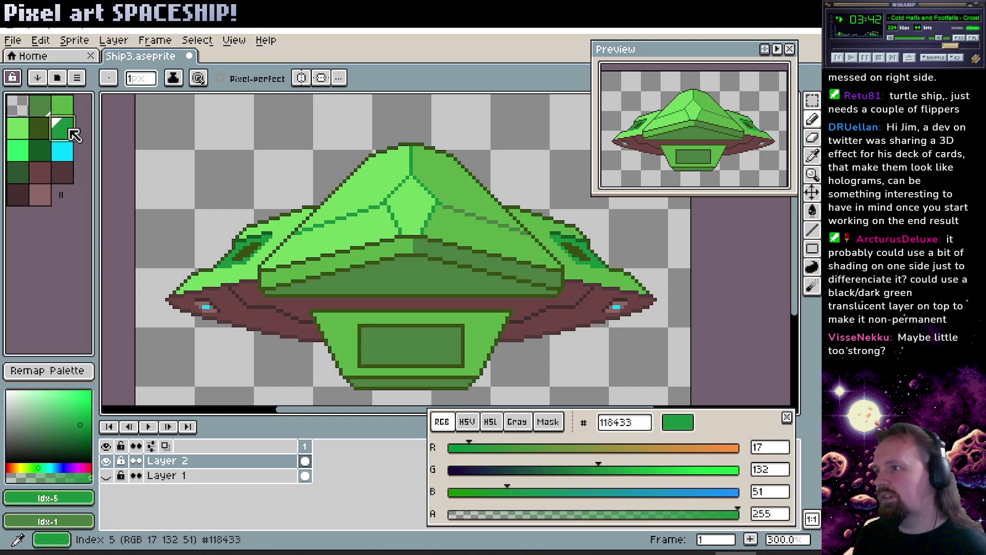
pyautogui.press('g')
pyautogui.click(472, 254)
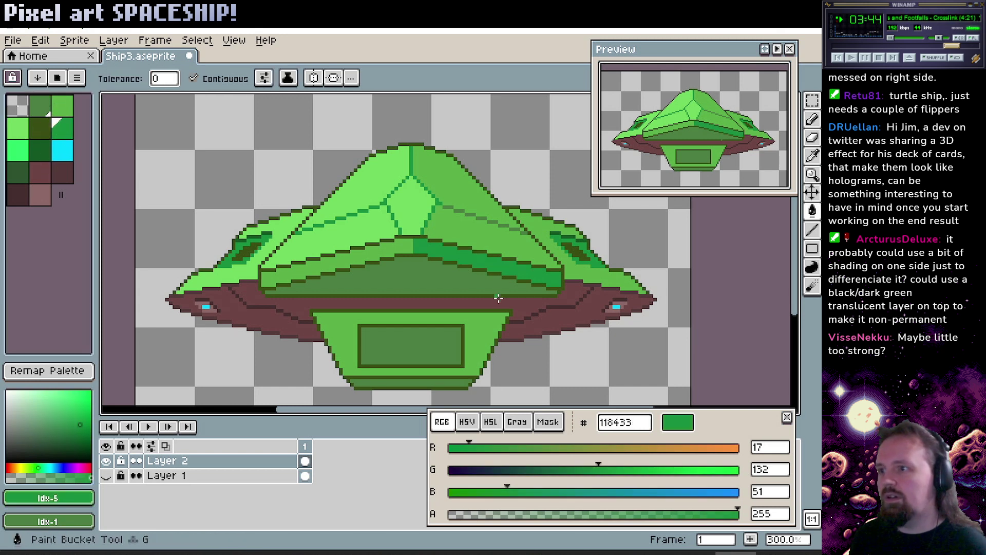
pyautogui.moveTo(453, 288); pyautogui.dragTo(470, 259)
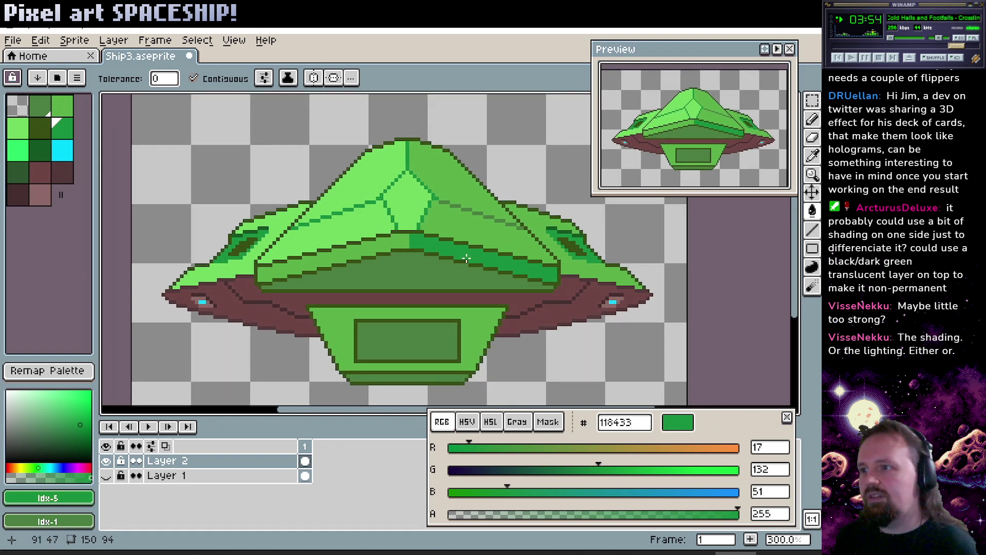
pyautogui.keyDown('alt'); pyautogui.click(435, 251); pyautogui.keyUp('alt')
pyautogui.click(447, 244)
# Fill the right half of the hull's front band and the lower section's inset rectangle, including its outline, with mid green 4da73d.
pyautogui.moveTo(485, 279); pyautogui.dragTo(523, 275)
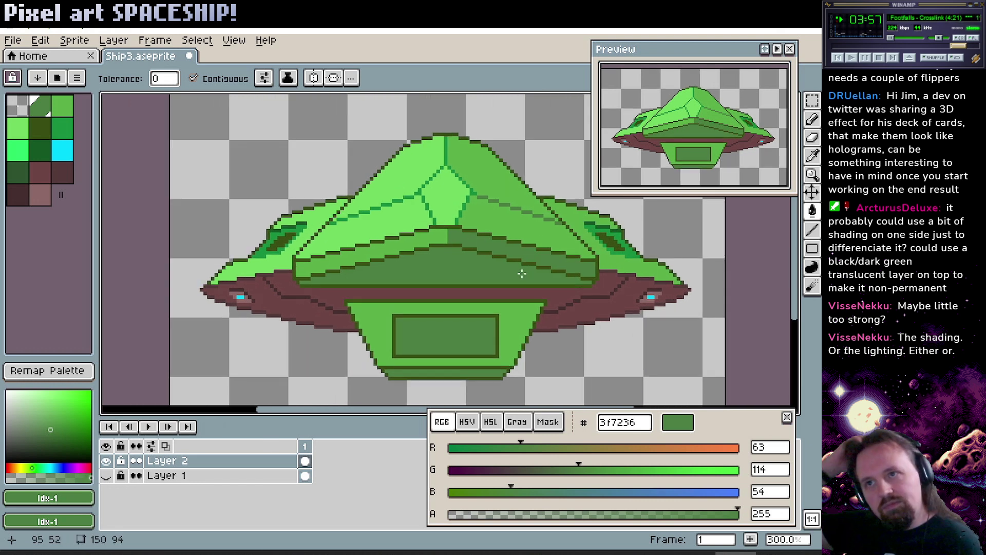
pyautogui.click(509, 241)
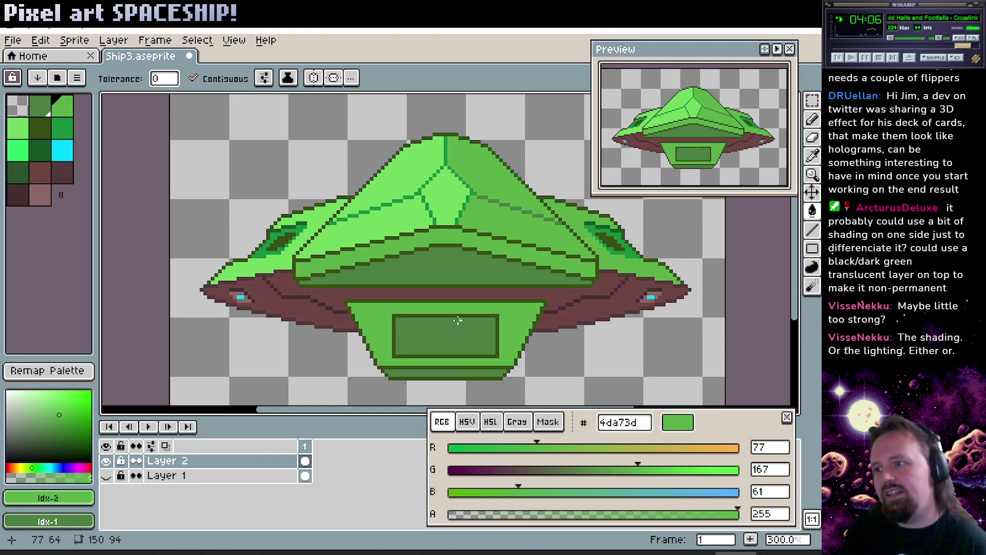
pyautogui.click(393, 328)
pyautogui.click(468, 335)
pyautogui.moveTo(468, 334); pyautogui.dragTo(454, 312)
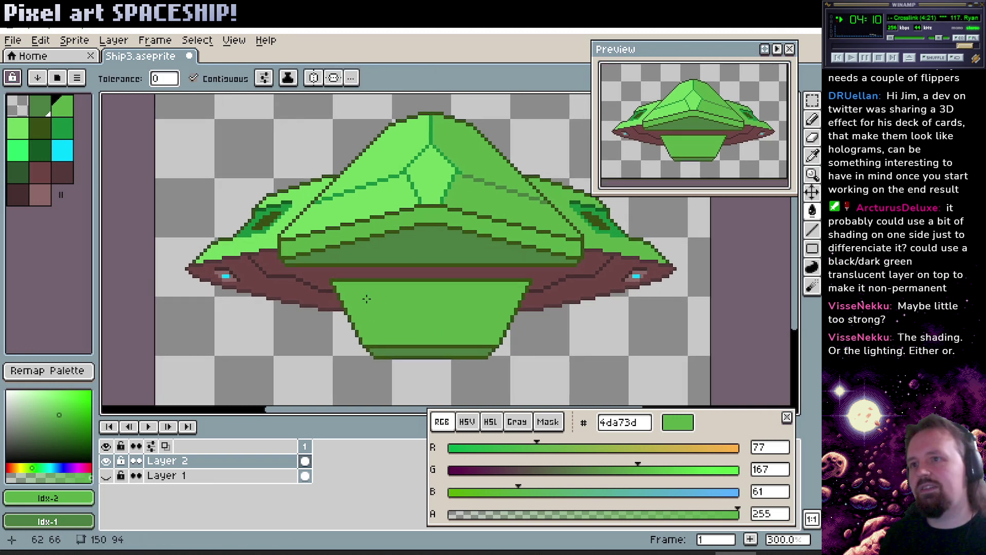
pyautogui.press('z')
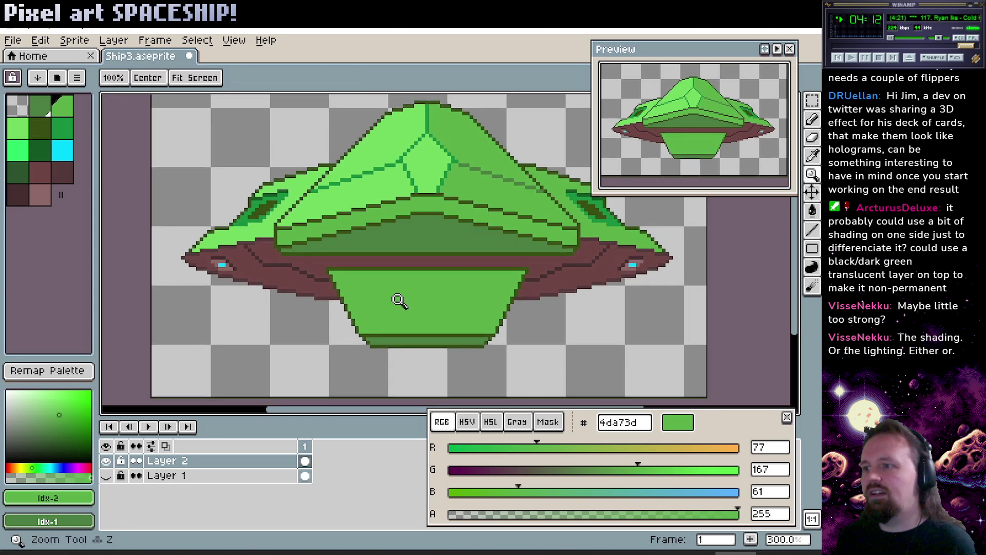
pyautogui.scroll(2, 399, 301)
pyautogui.scroll(-1, 401, 303)
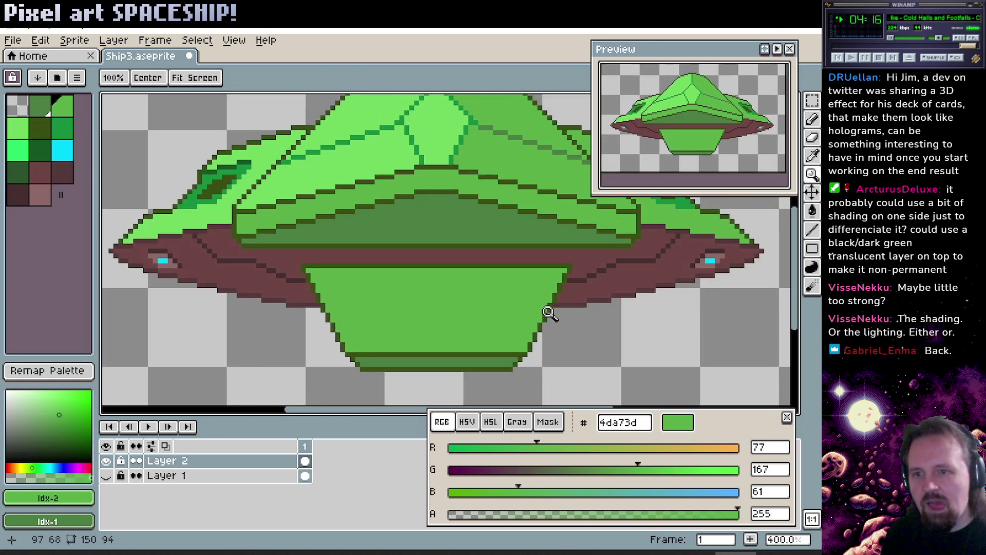
pyautogui.scroll(1, 414, 294)
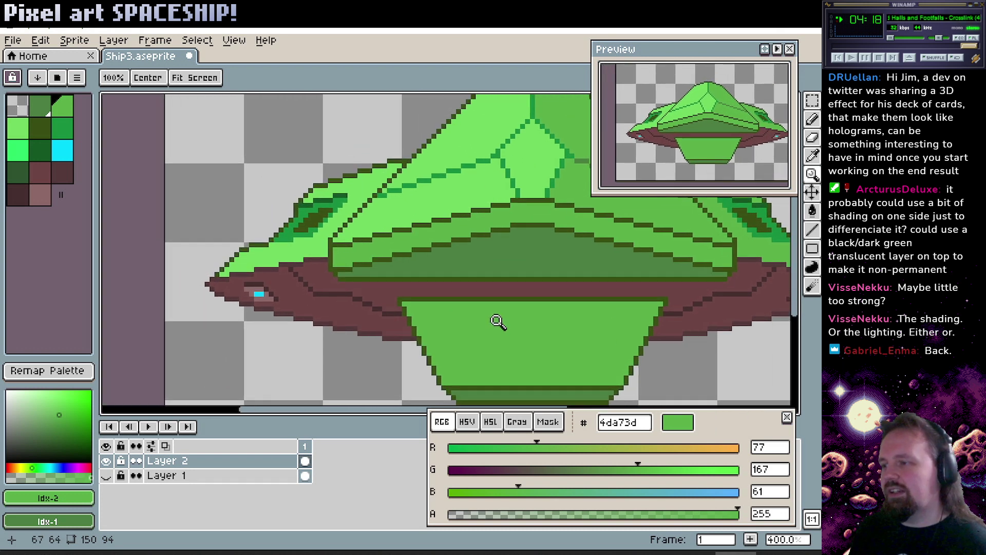
pyautogui.scroll(-1, 411, 315)
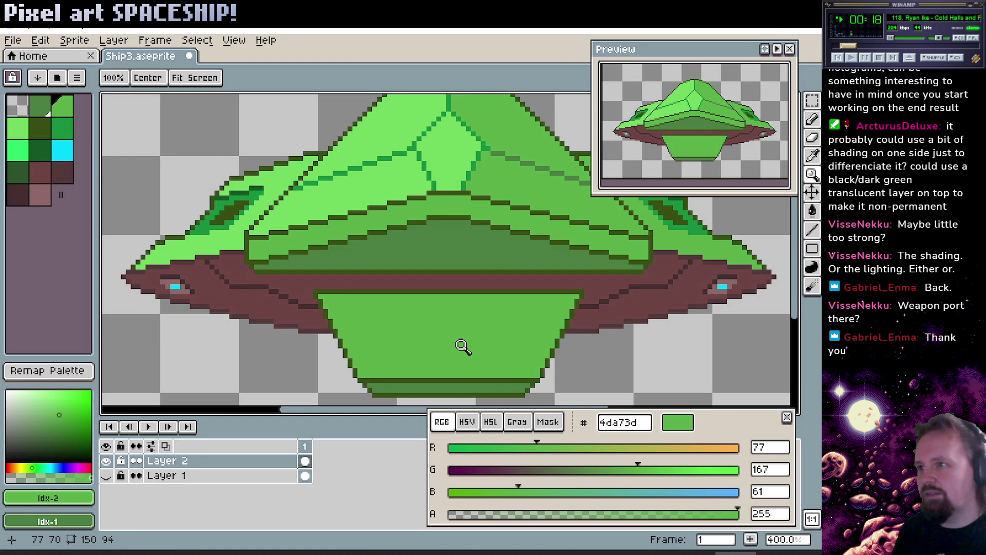
pyautogui.scroll(-1, 343, 271)
pyautogui.scroll(1, 315, 301)
# Try filling the dome's pentagonal centre panel with the green 118433 sampled from the wing port, and undo the fill.
pyautogui.press('b')
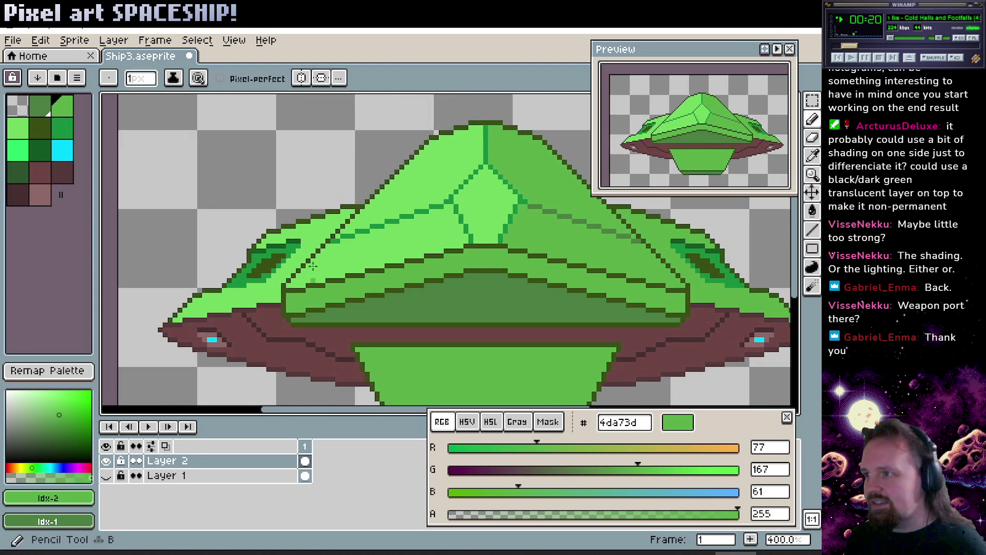
pyautogui.keyDown('alt'); pyautogui.click(294, 248); pyautogui.keyUp('alt')
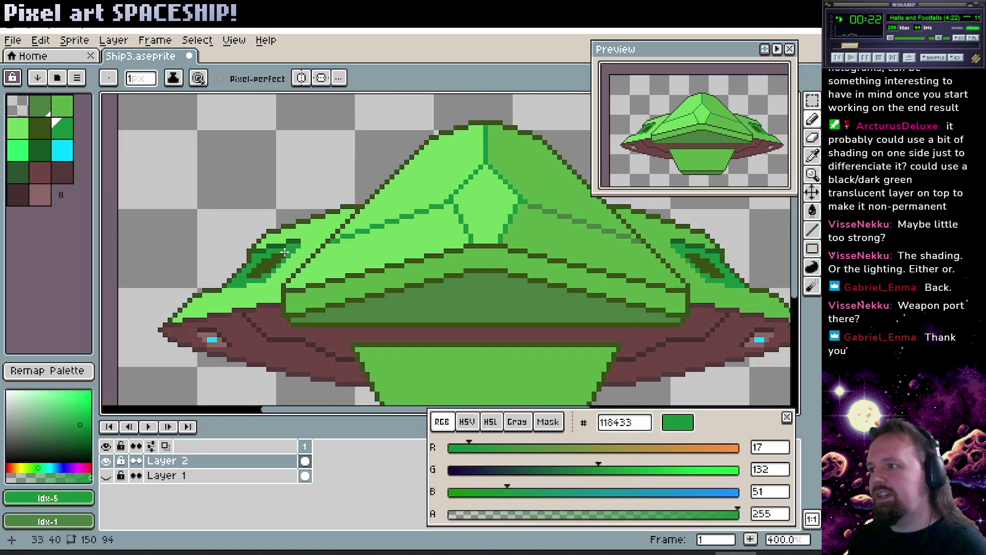
pyautogui.press('g')
pyautogui.click(486, 204)
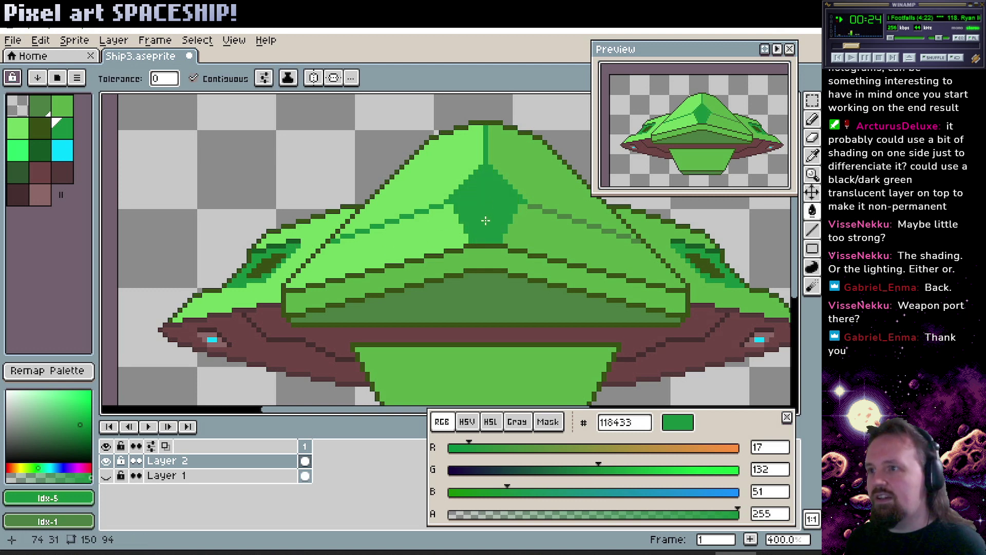
pyautogui.hotkey('ctrl', 'z')
# Try the darker wing-port green 0e4b1b as the fill of the dome's centre panel, and undo it.
pyautogui.keyDown('alt'); pyautogui.click(262, 257); pyautogui.keyUp('alt')
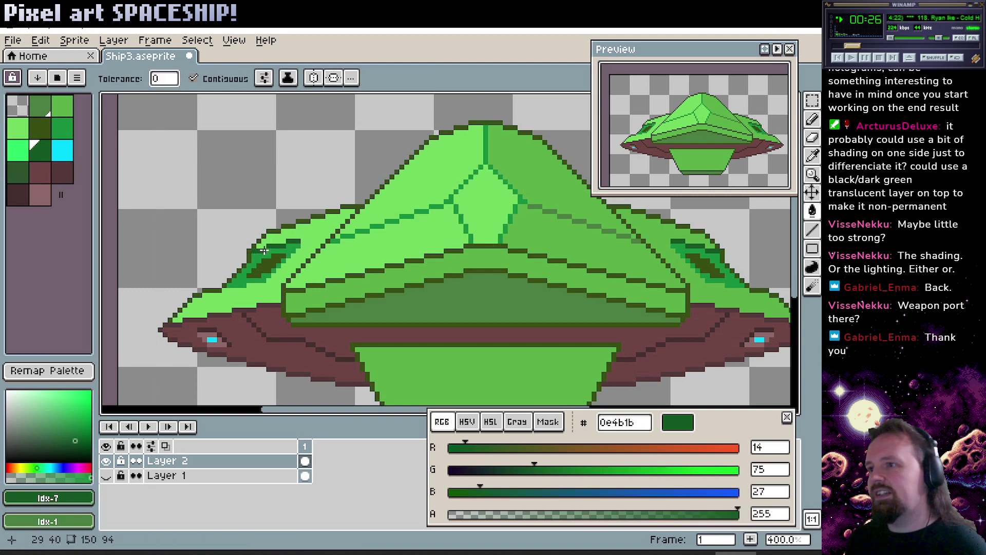
pyautogui.click(481, 211)
pyautogui.moveTo(495, 201); pyautogui.dragTo(470, 220)
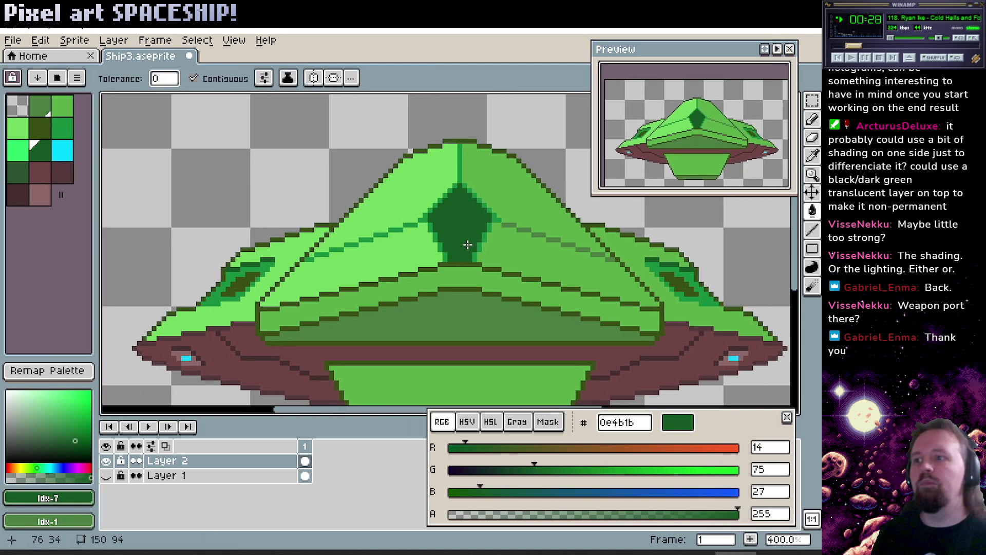
pyautogui.hotkey('ctrl', 'z')
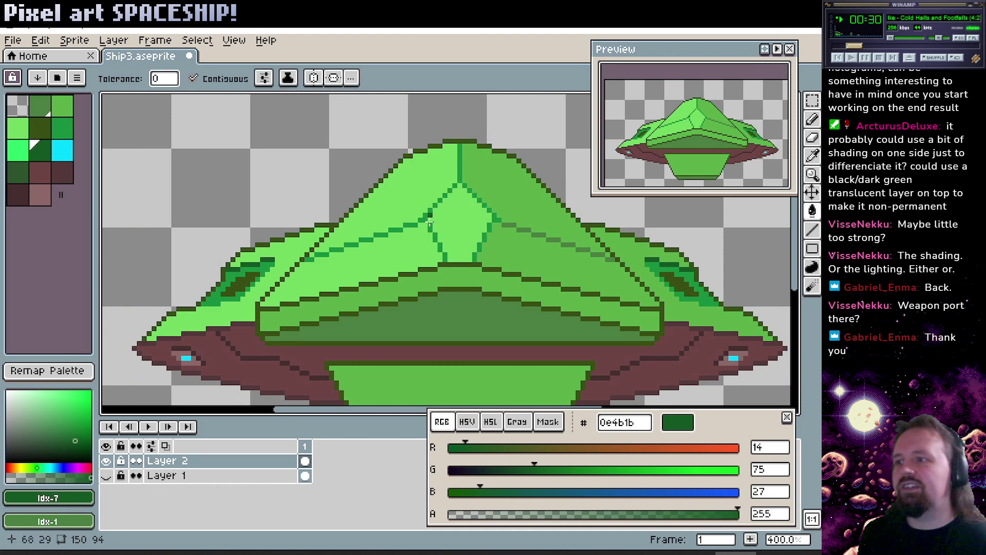
# Recolour the underside's main palette entry to slate blue 394f61 and its panel-line entry to dark blue-grey 243239.
pyautogui.moveTo(460, 274); pyautogui.dragTo(456, 286)
pyautogui.moveTo(496, 329); pyautogui.dragTo(407, 265)
pyautogui.moveTo(363, 313); pyautogui.dragTo(407, 308)
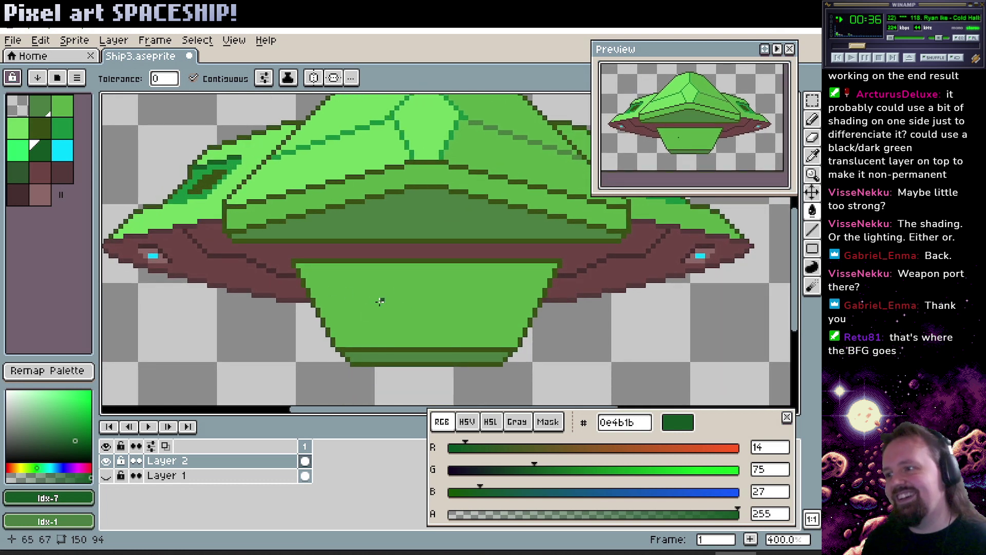
pyautogui.moveTo(396, 294); pyautogui.dragTo(434, 309)
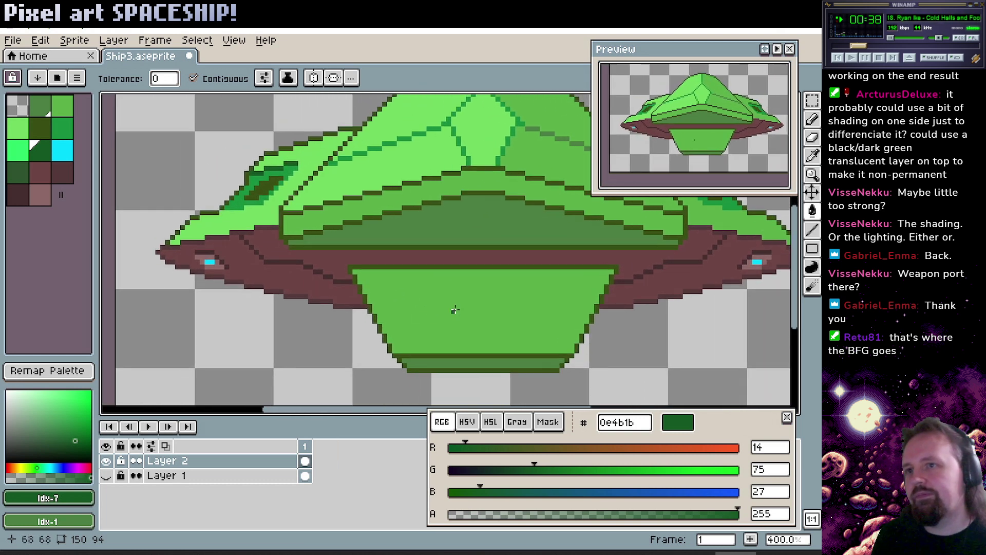
pyautogui.keyDown('alt'); pyautogui.click(341, 286); pyautogui.keyUp('alt')
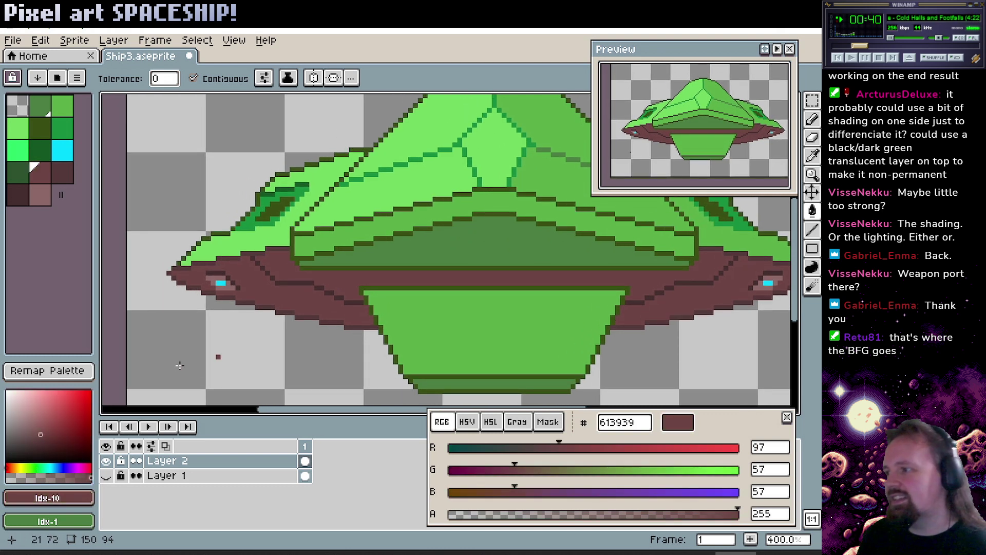
pyautogui.moveTo(23, 468); pyautogui.dragTo(27, 466)
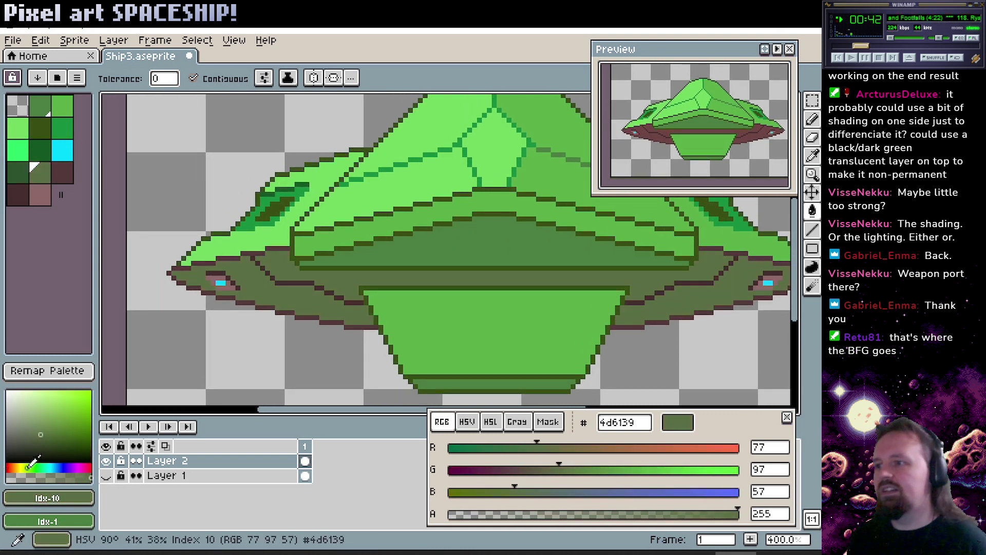
pyautogui.click(55, 466)
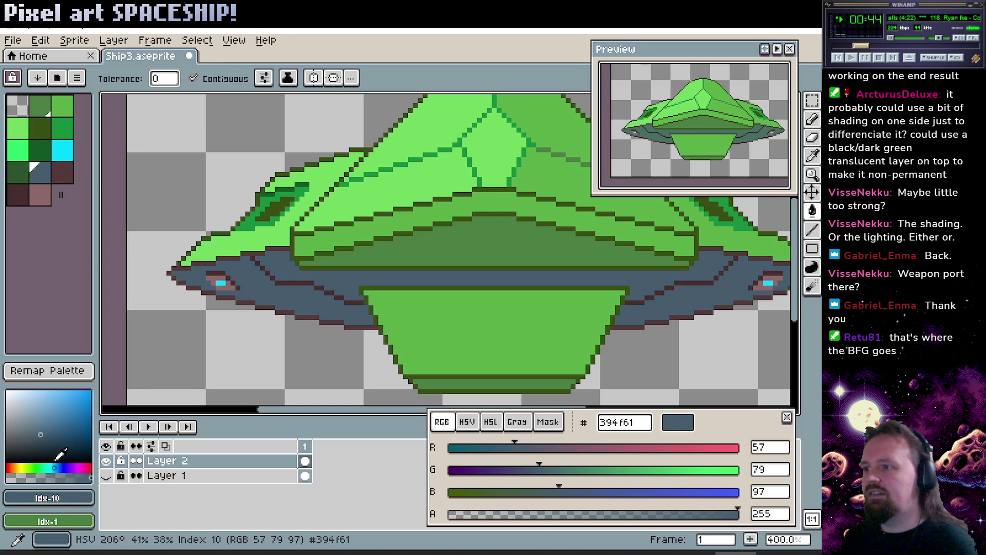
pyautogui.keyDown('alt'); pyautogui.click(296, 285); pyautogui.keyUp('alt')
pyautogui.click(53, 467)
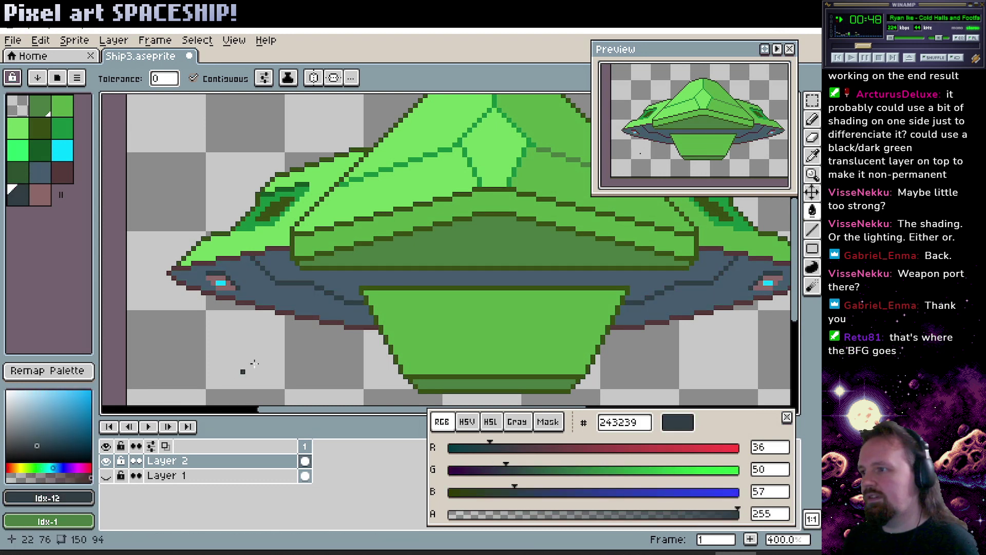
# Recolour the underside's reddish outline palette entry to dark blue-grey 2e3546 and the pinkish light-surround entry to grey-blue 5c6a80.
pyautogui.keyDown('alt'); pyautogui.click(291, 310); pyautogui.keyUp('alt')
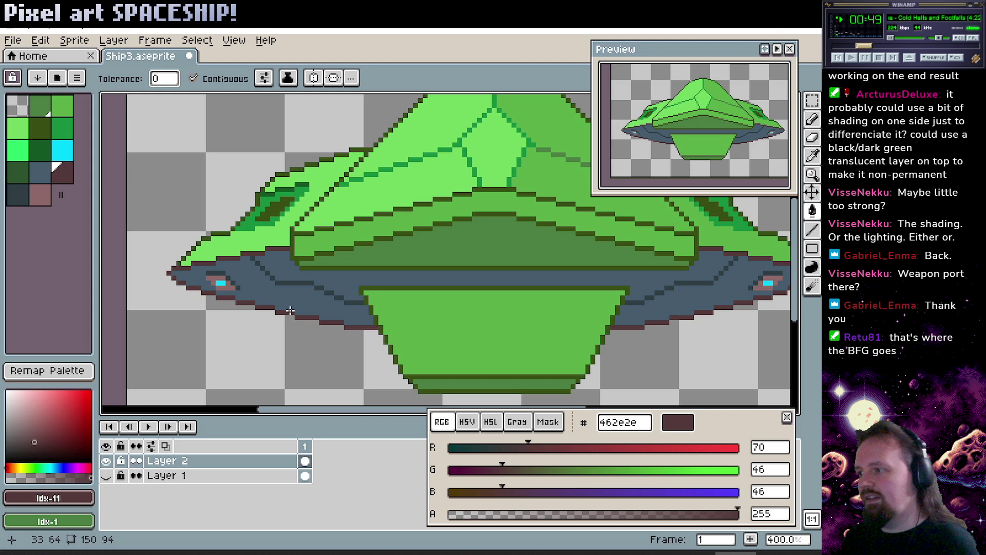
pyautogui.click(58, 466)
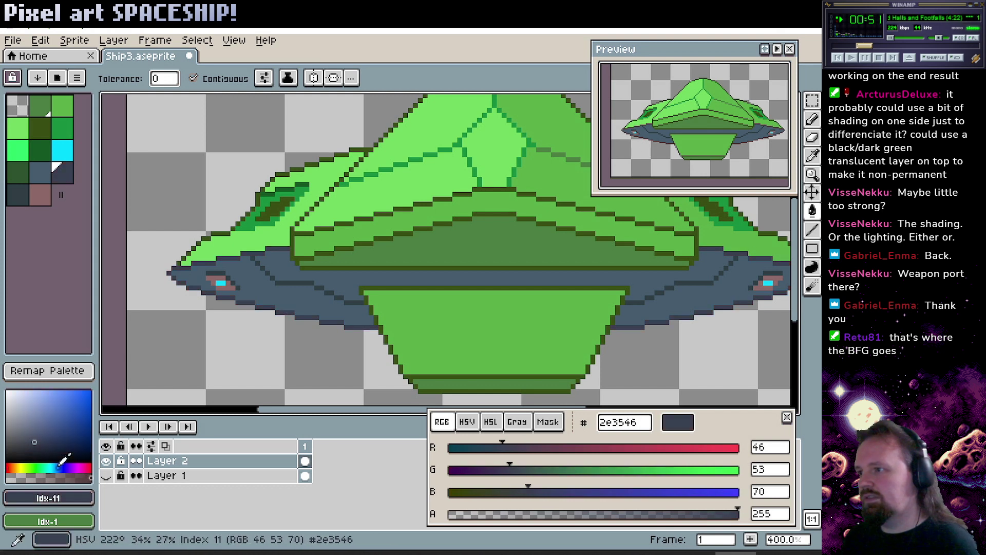
pyautogui.keyDown('alt'); pyautogui.click(225, 285); pyautogui.keyUp('alt')
pyautogui.click(57, 467)
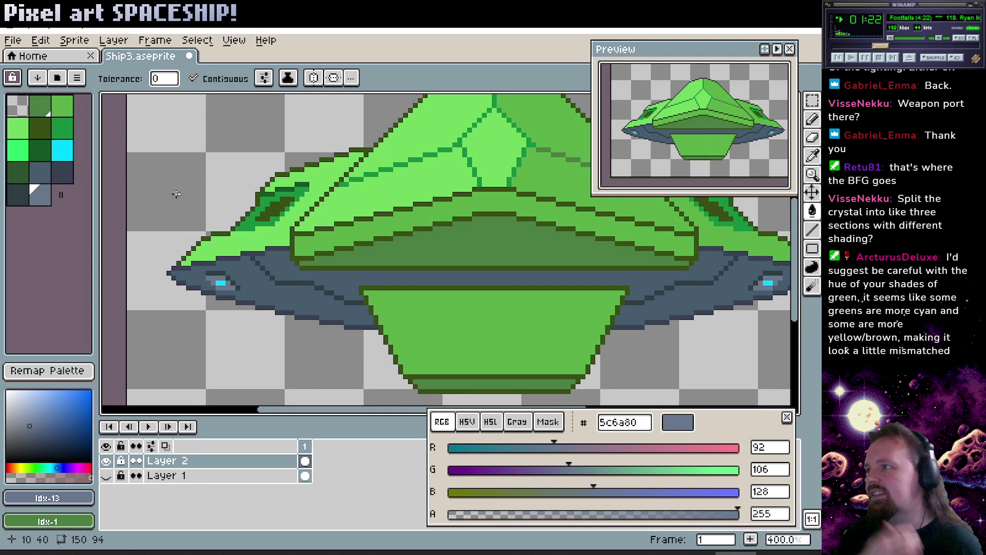
# Shift the wing port's green palette entry to 11841f and the hull's olive outline entry to dark green 15420d.
pyautogui.click(61, 105)
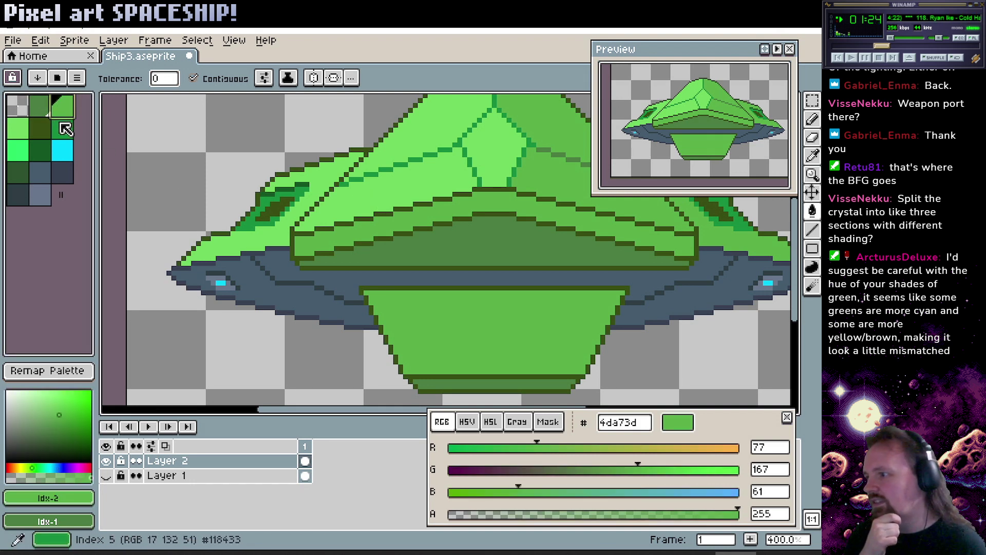
pyautogui.click(64, 129)
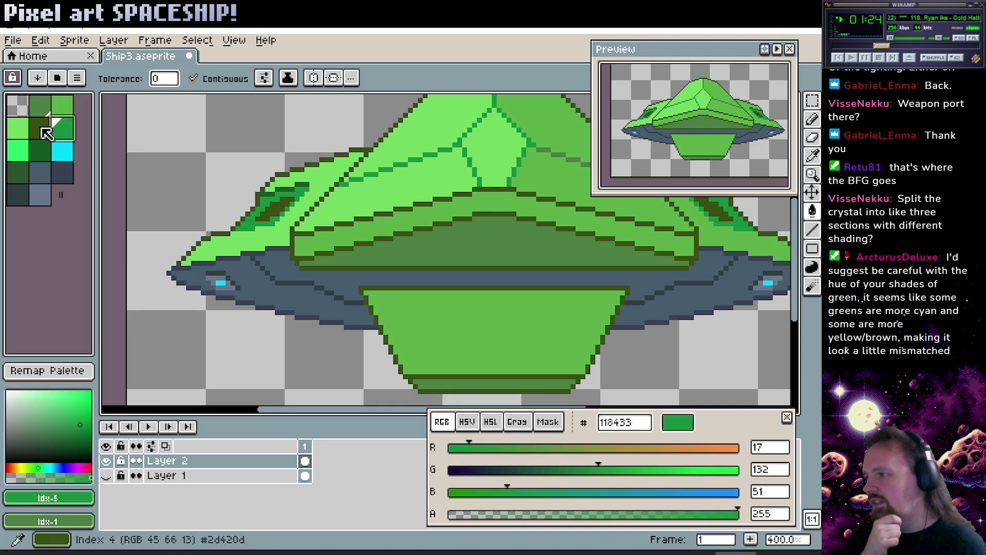
pyautogui.click(37, 466)
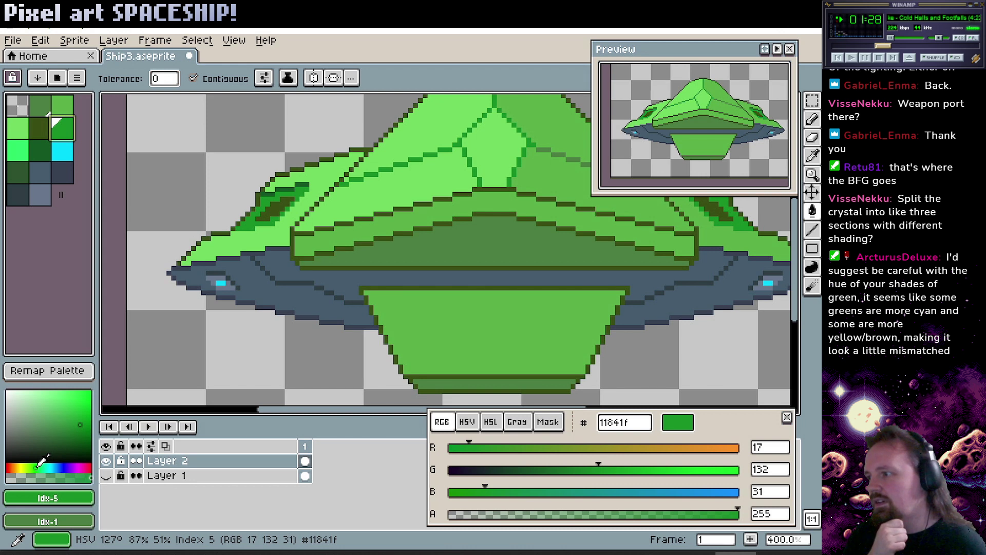
pyautogui.click(44, 135)
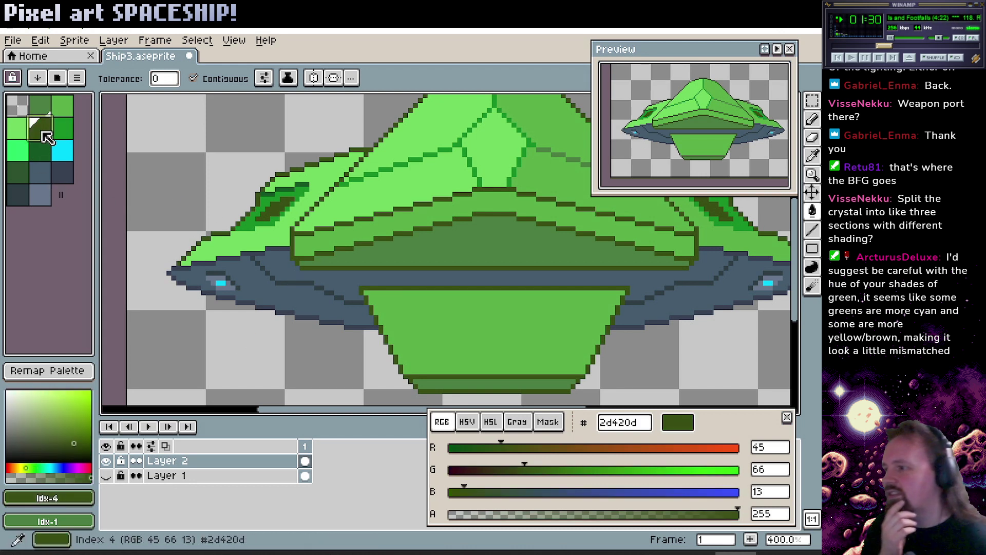
pyautogui.click(33, 466)
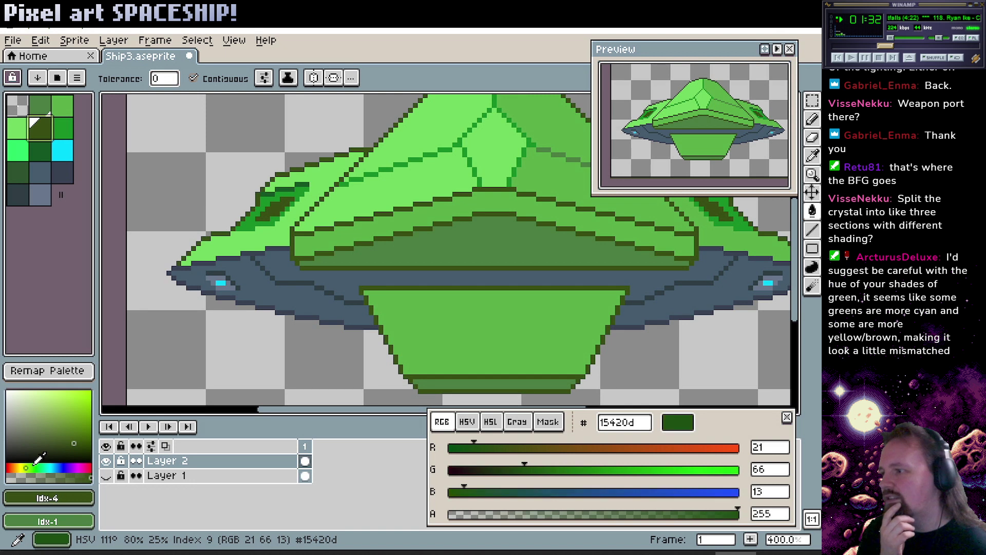
# Shift the hues of the three remaining cyan-tinted green palette entries to bright green 25e52b, dark green 174b0e and muted green 244625.
pyautogui.click(32, 131)
pyautogui.click(22, 152)
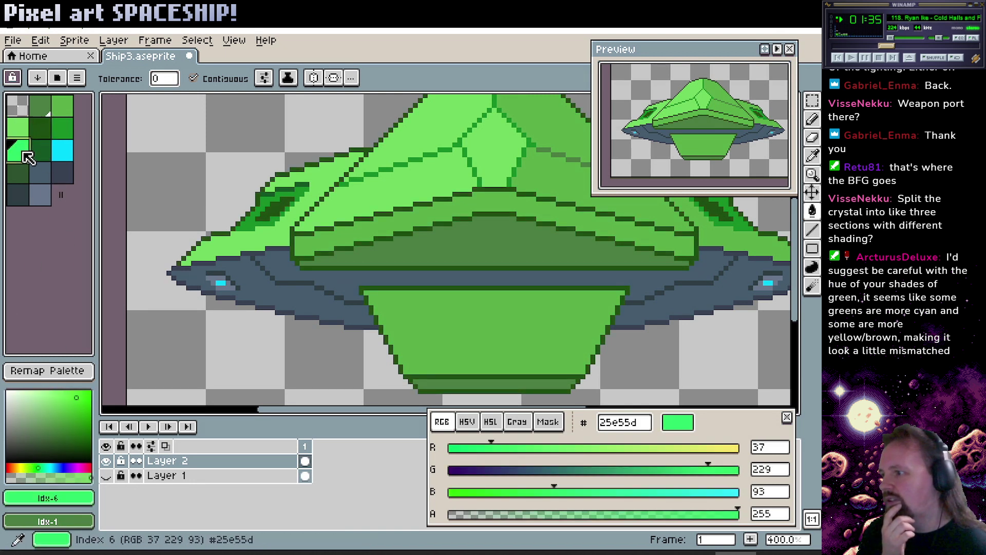
pyautogui.click(35, 466)
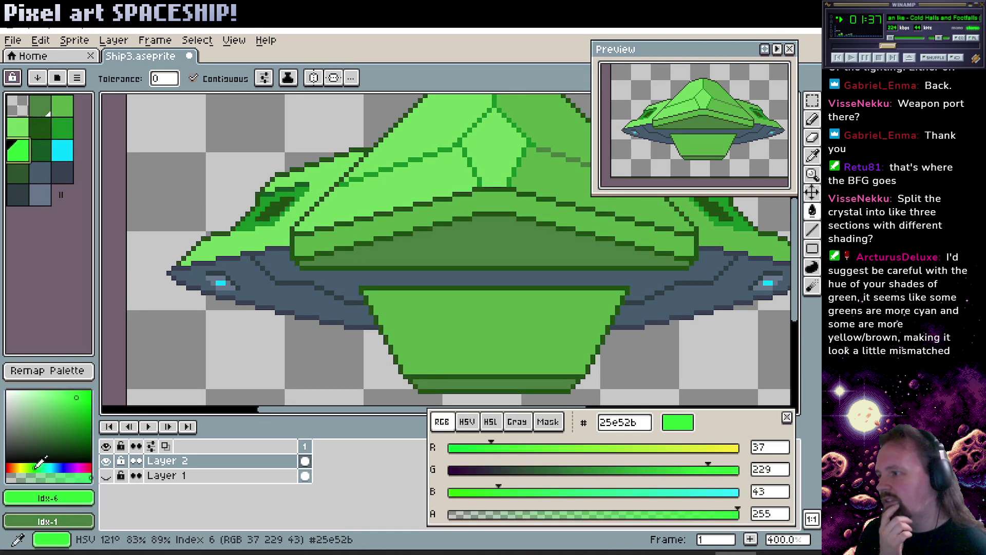
pyautogui.click(49, 152)
pyautogui.click(32, 467)
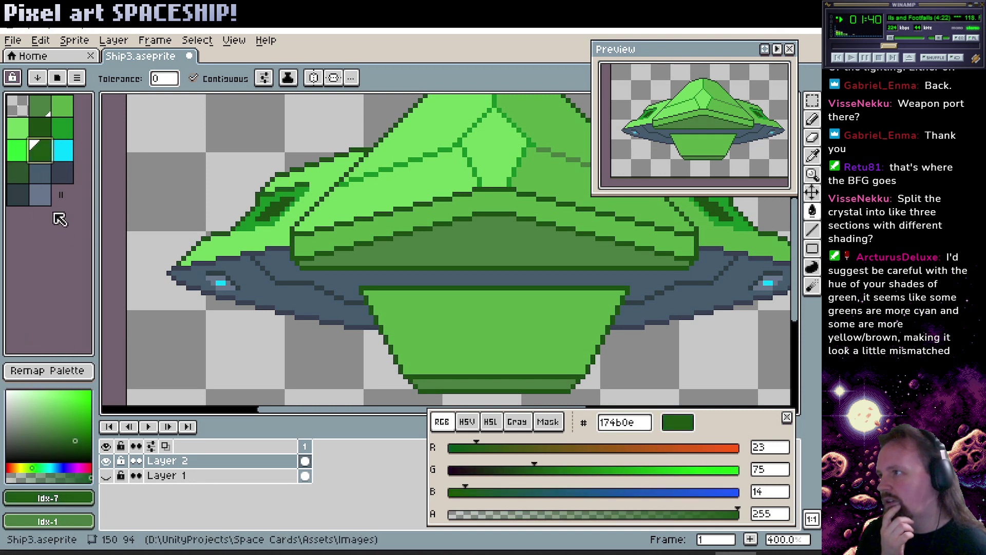
pyautogui.click(18, 172)
pyautogui.click(36, 467)
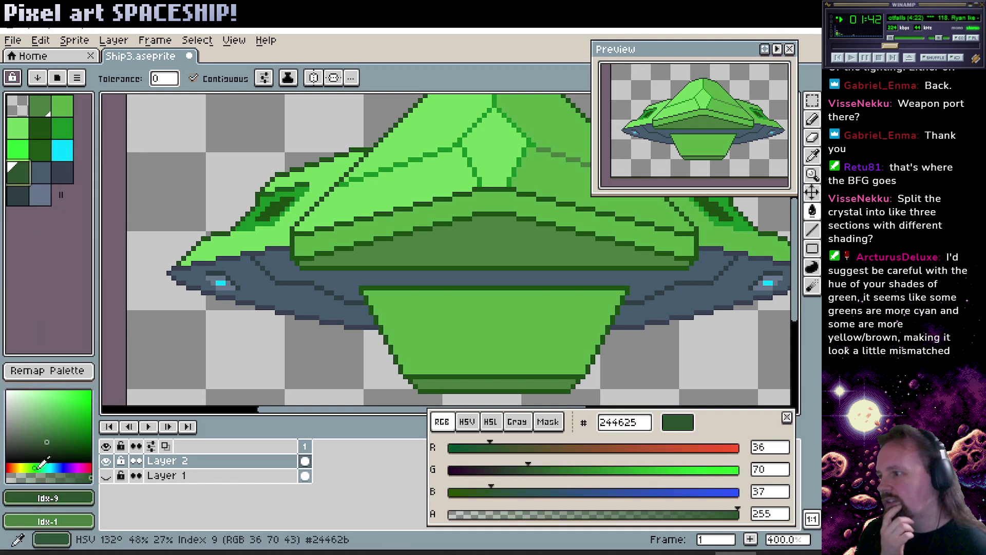
# Compare the new palette with the earlier reddish and olive colours by undoing the recolouring and restoring it.
pyautogui.moveTo(405, 275); pyautogui.dragTo(341, 319)
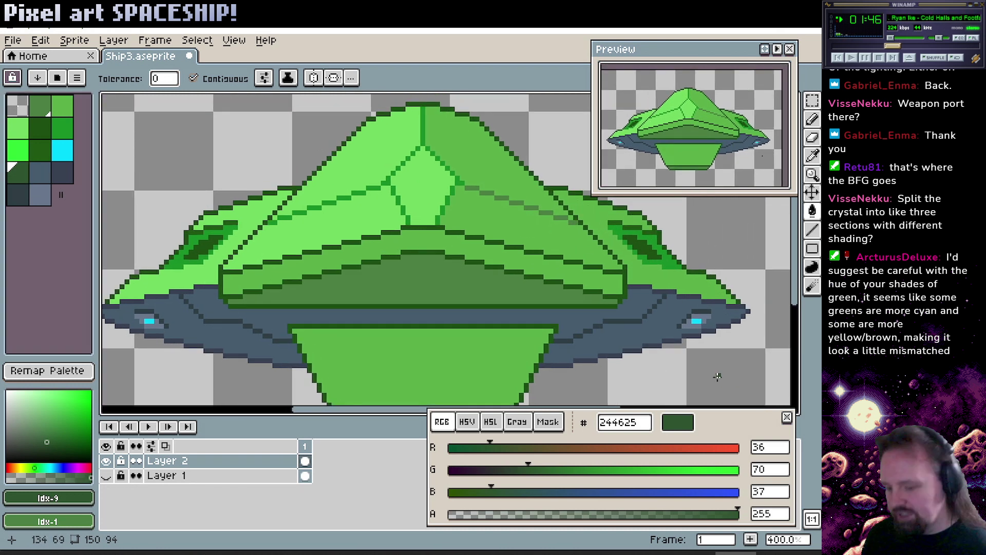
pyautogui.press('v')
pyautogui.hotkey('ctrl', 'z')
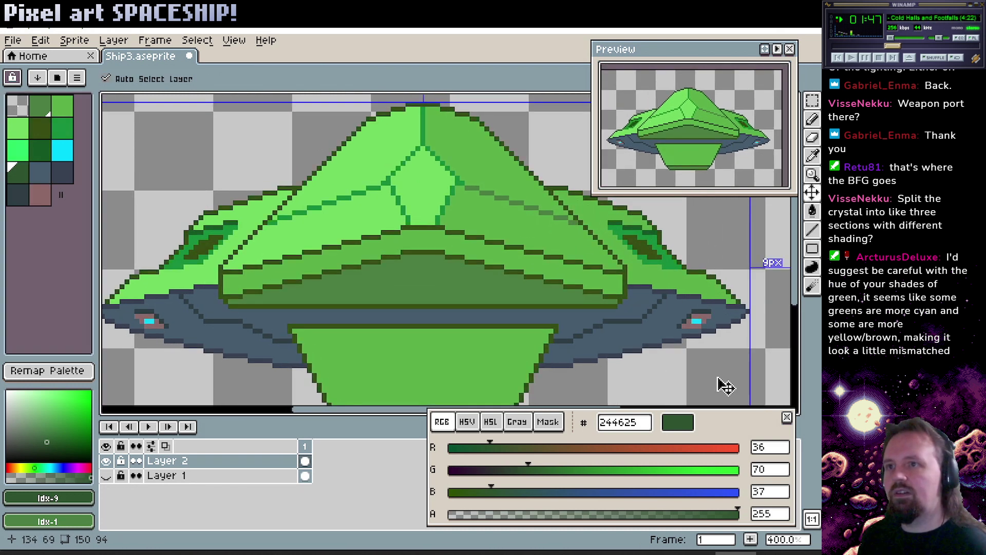
pyautogui.hotkey('ctrl', 'z')
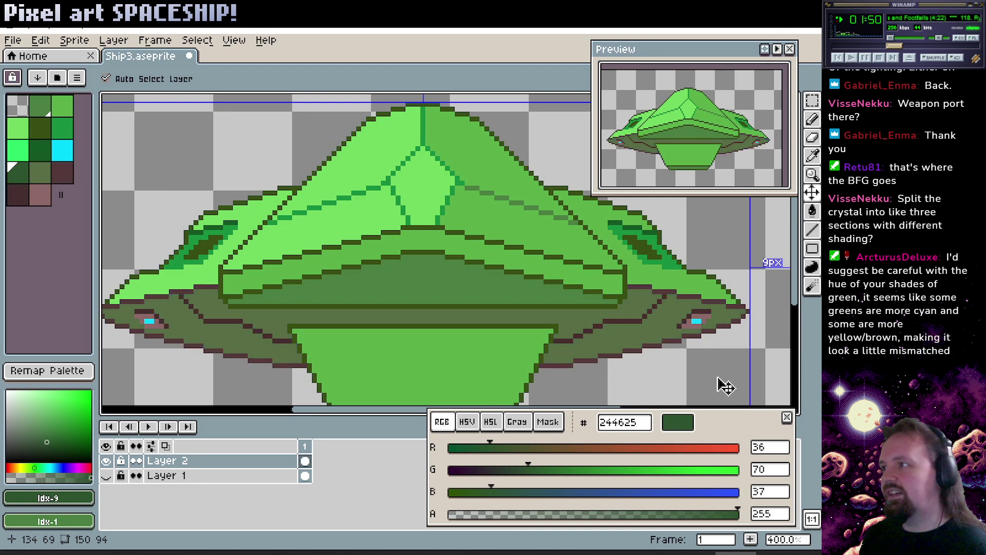
pyautogui.hotkey('ctrl', 'z')
pyautogui.hotkey('ctrl', 'z')
pyautogui.hotkey('ctrl', 'z')
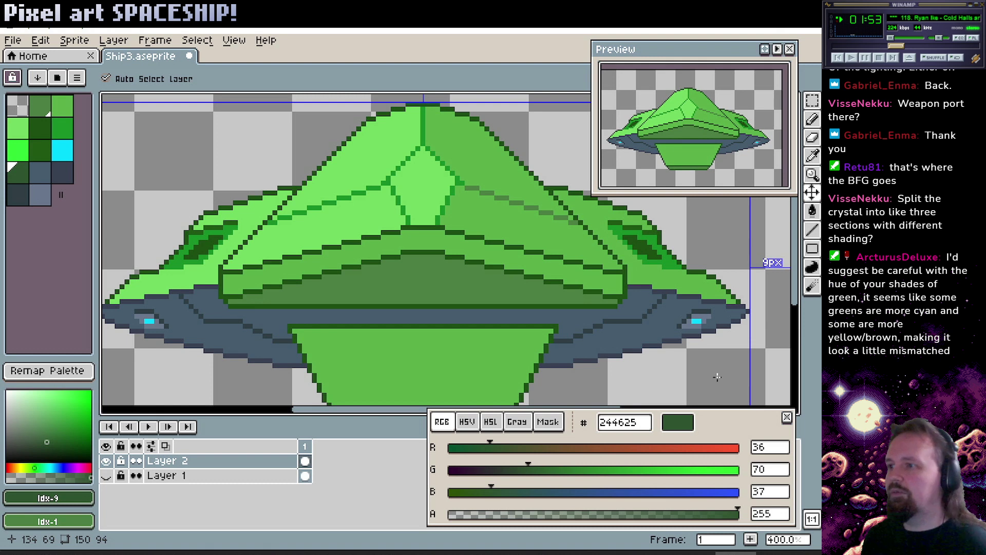
# Clear the main panel and the bottom strip of the ship's lower box with transparent fills, keeping the dark green outline.
pyautogui.press('g')
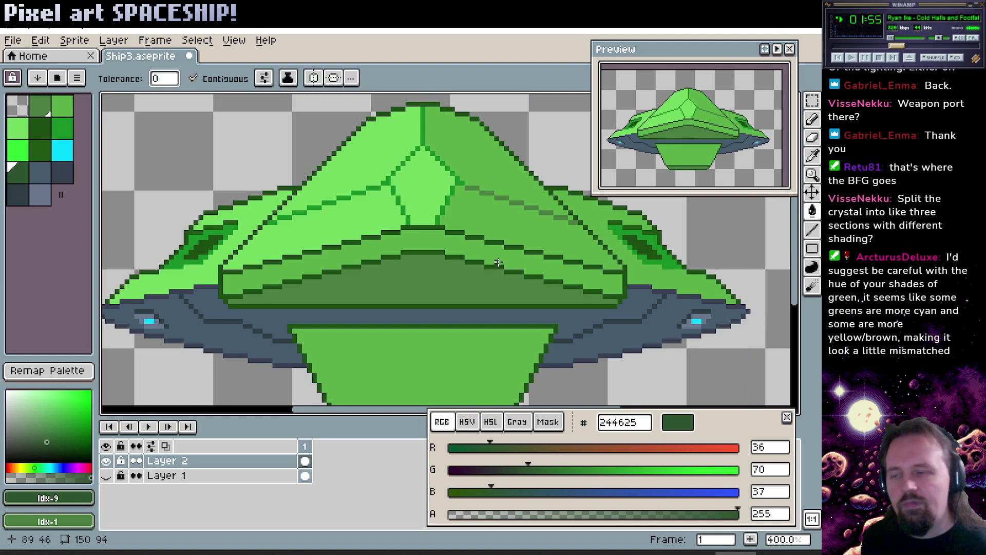
pyautogui.moveTo(455, 241); pyautogui.dragTo(436, 275)
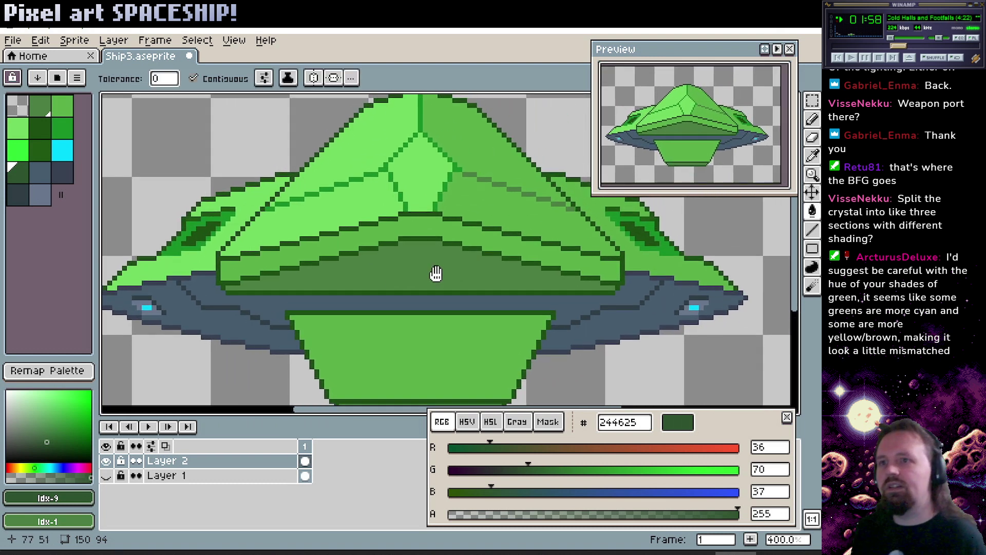
pyautogui.moveTo(385, 331); pyautogui.dragTo(422, 285)
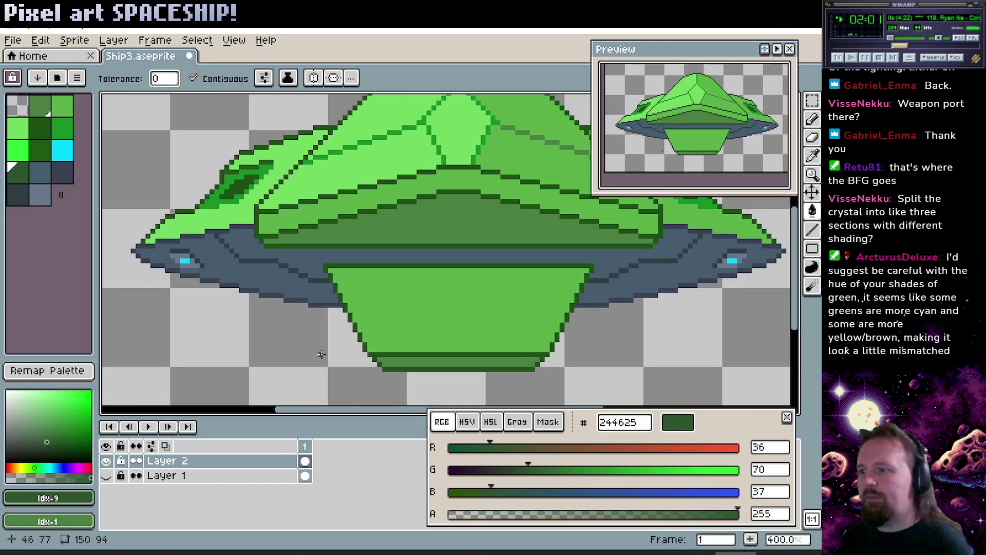
pyautogui.keyDown('alt'); pyautogui.click(354, 339); pyautogui.keyUp('alt')
pyautogui.click(389, 319)
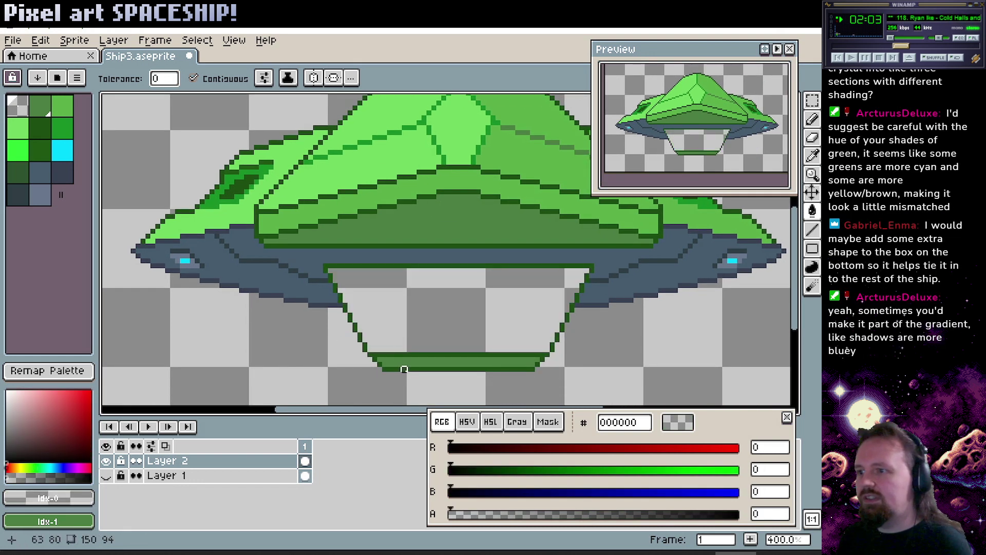
pyautogui.click(414, 364)
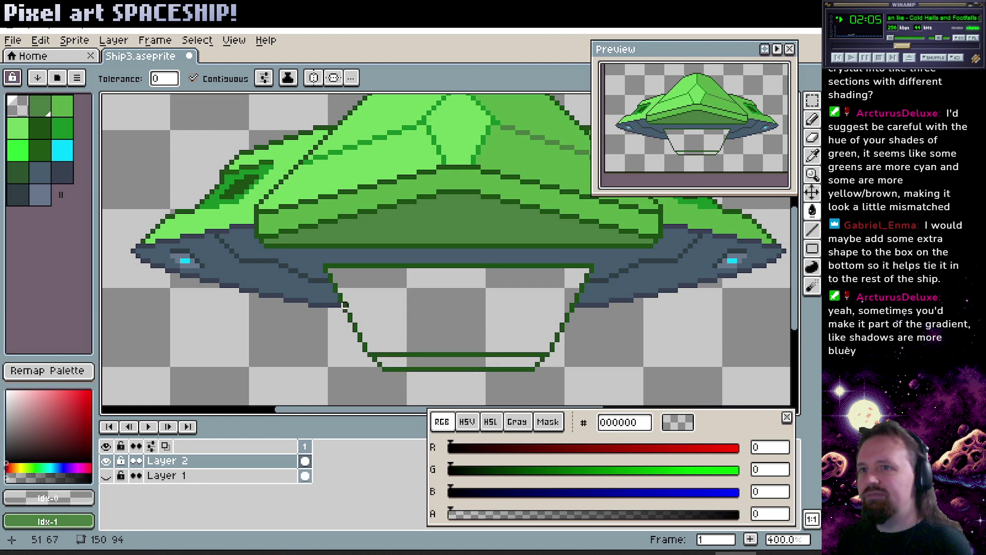
pyautogui.moveTo(408, 295); pyautogui.dragTo(396, 298)
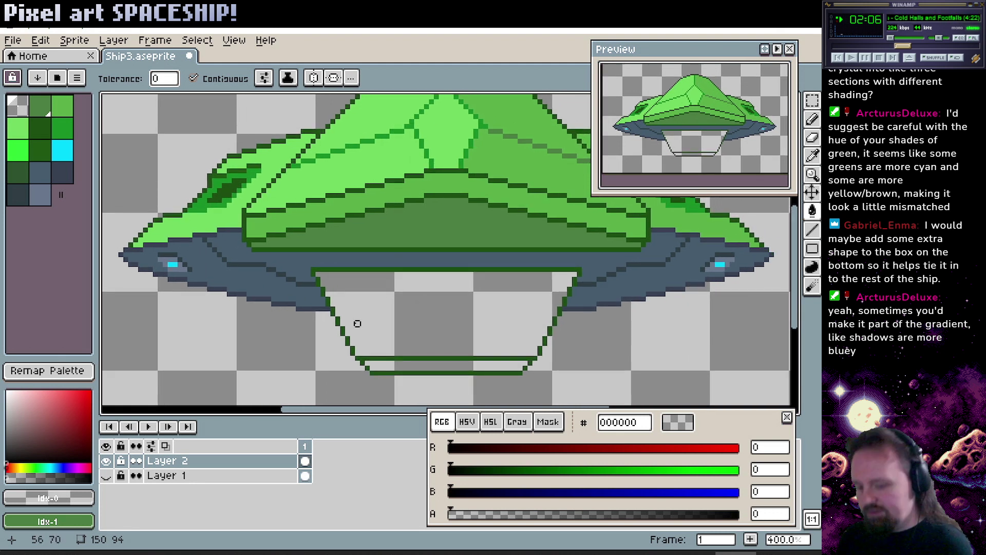
# Draw the hull's lower edge straight across the box in 2e3546 and fill the box area above it with 394f61.
pyautogui.keyDown('alt'); pyautogui.click(318, 308); pyautogui.keyUp('alt')
pyautogui.press('l')
pyautogui.moveTo(329, 308); pyautogui.dragTo(564, 308)
pyautogui.press('g')
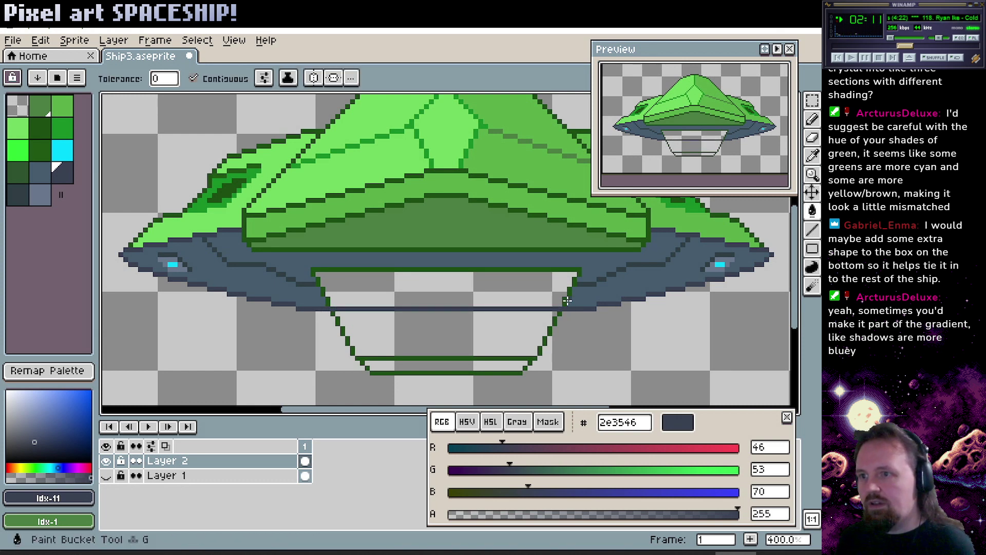
pyautogui.keyDown('alt'); pyautogui.click(577, 300); pyautogui.keyUp('alt')
pyautogui.click(520, 288)
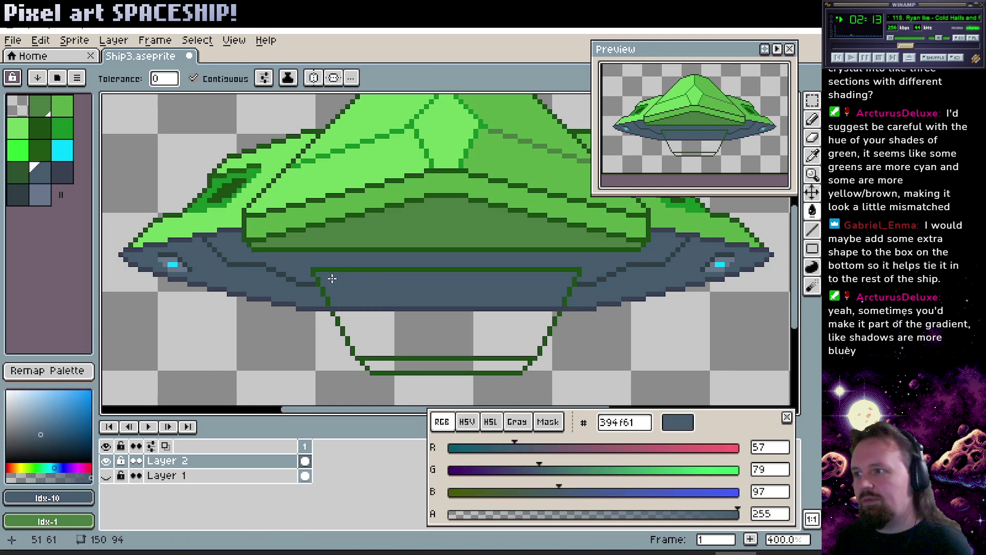
# Recolour the green box outline segments inside the grey-blue hull with the hull colour 394f61.
pyautogui.keyDown('alt'); pyautogui.click(311, 280); pyautogui.keyUp('alt')
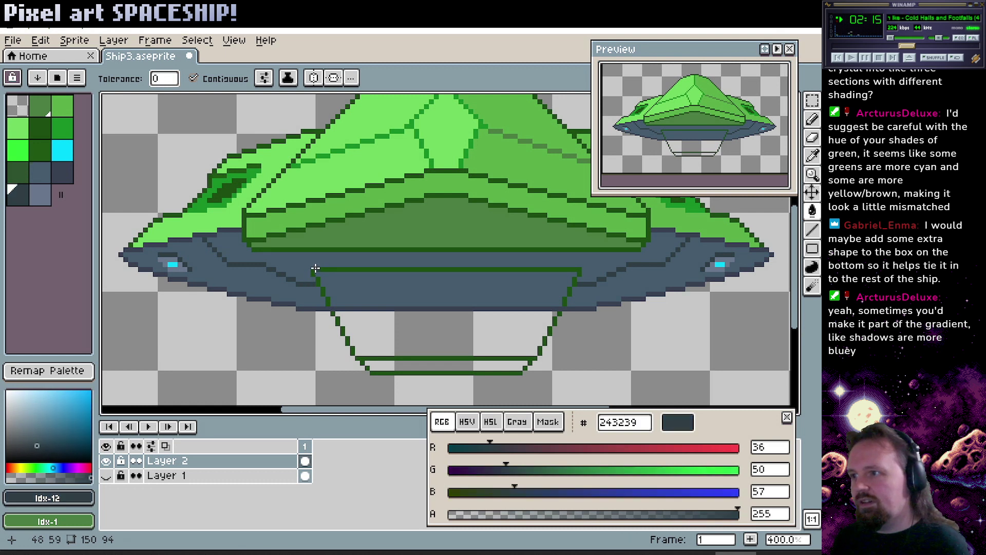
pyautogui.keyDown('alt'); pyautogui.click(358, 263); pyautogui.keyUp('alt')
pyautogui.click(359, 269)
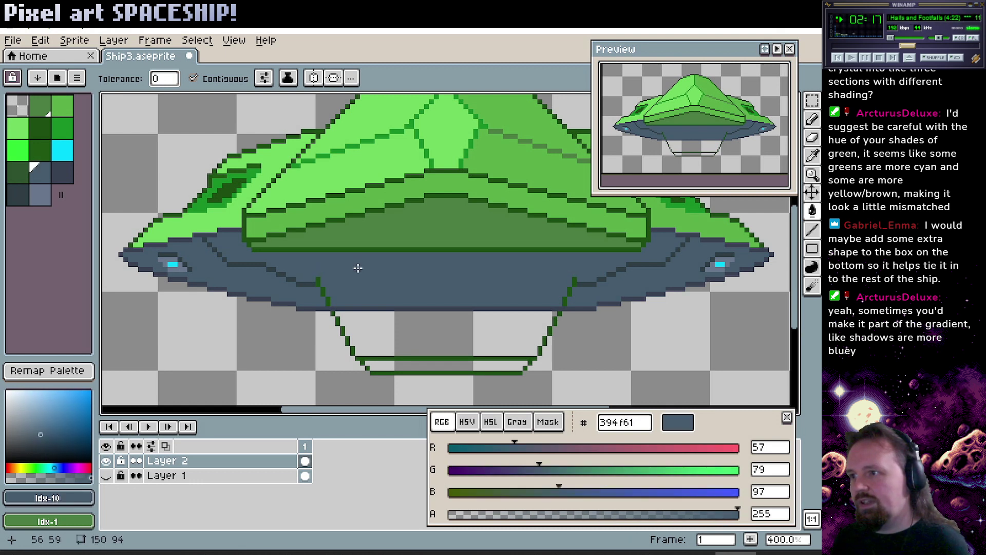
pyautogui.click(328, 297)
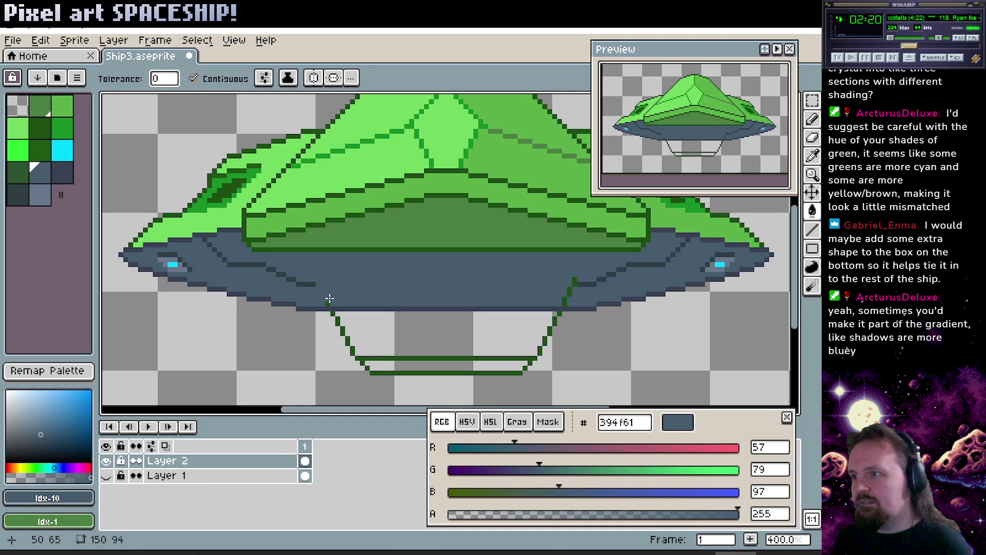
pyautogui.click(565, 297)
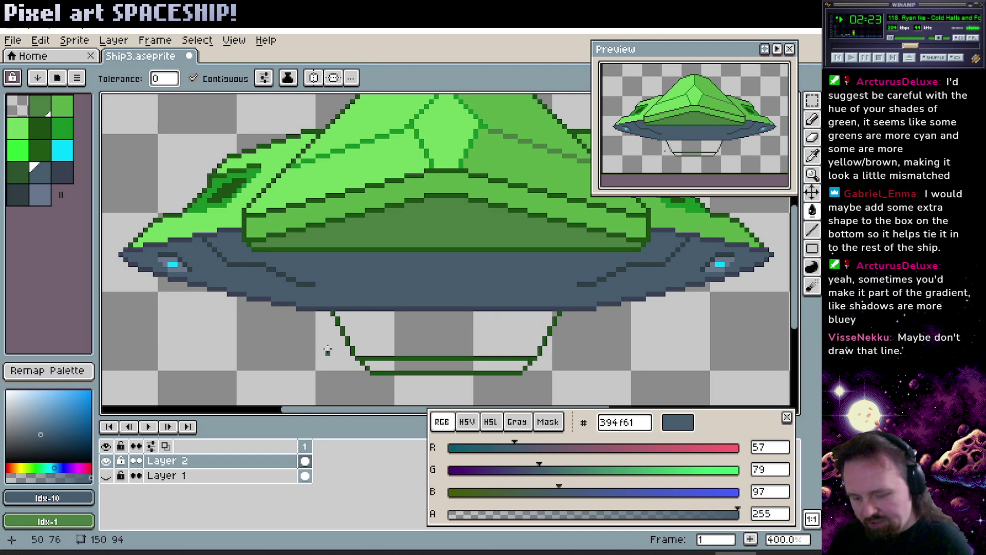
# Select the remaining green box outline below the hull and delete it.
pyautogui.press('m')
pyautogui.moveTo(303, 393)
pyautogui.mouseDown()
pyautogui.moveTo(544, 344)
pyautogui.moveTo(606, 302)
pyautogui.mouseUp()
pyautogui.moveTo(612, 384); pyautogui.dragTo(303, 315)
pyautogui.press('Delete')
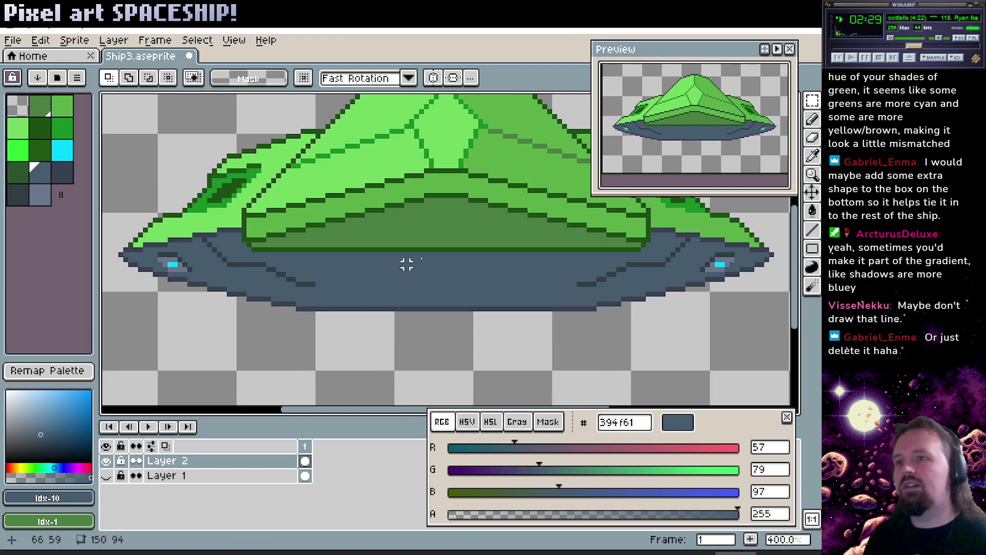
# Save the changes to Ship3.aseprite.
pyautogui.press('z')
pyautogui.rightClick(432, 235)
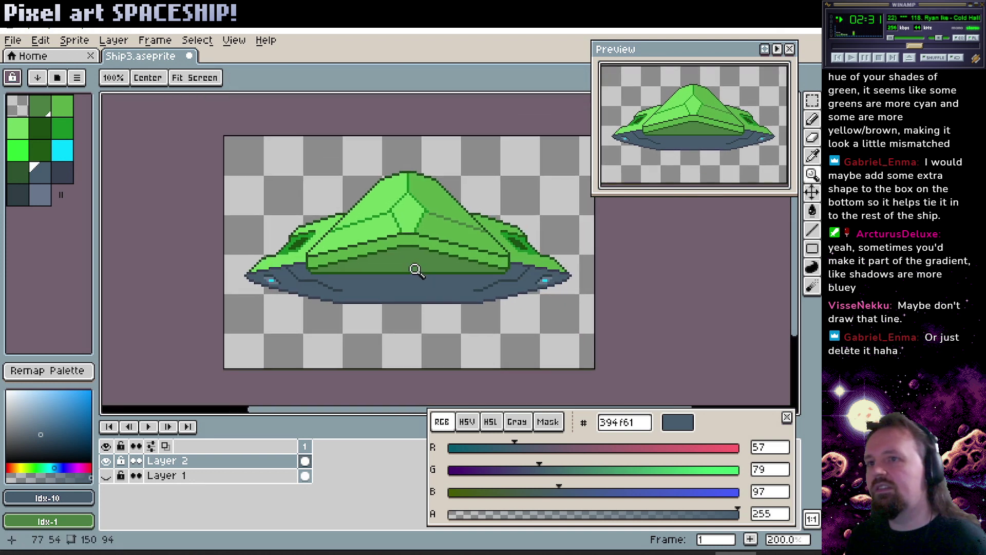
pyautogui.rightClick(403, 258)
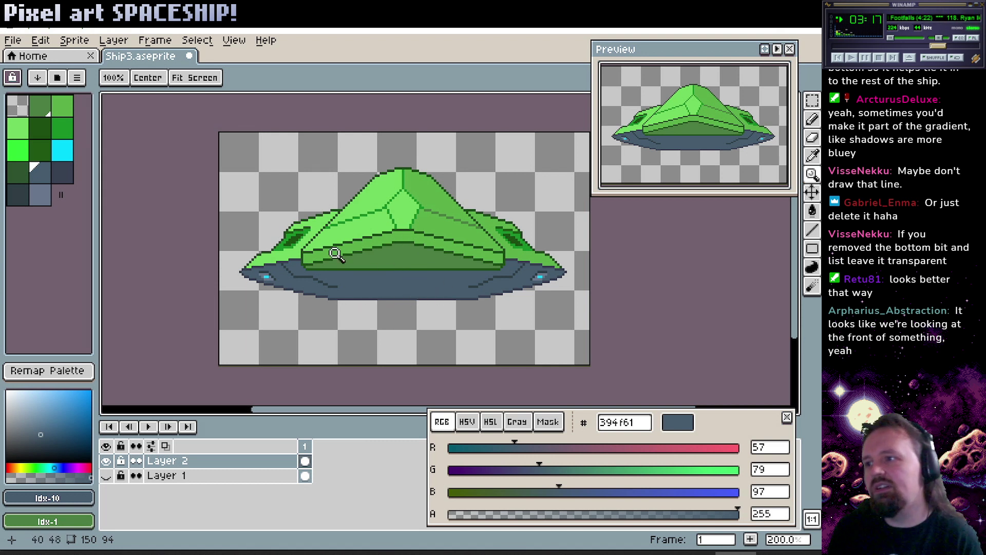
pyautogui.moveTo(401, 291); pyautogui.dragTo(401, 307)
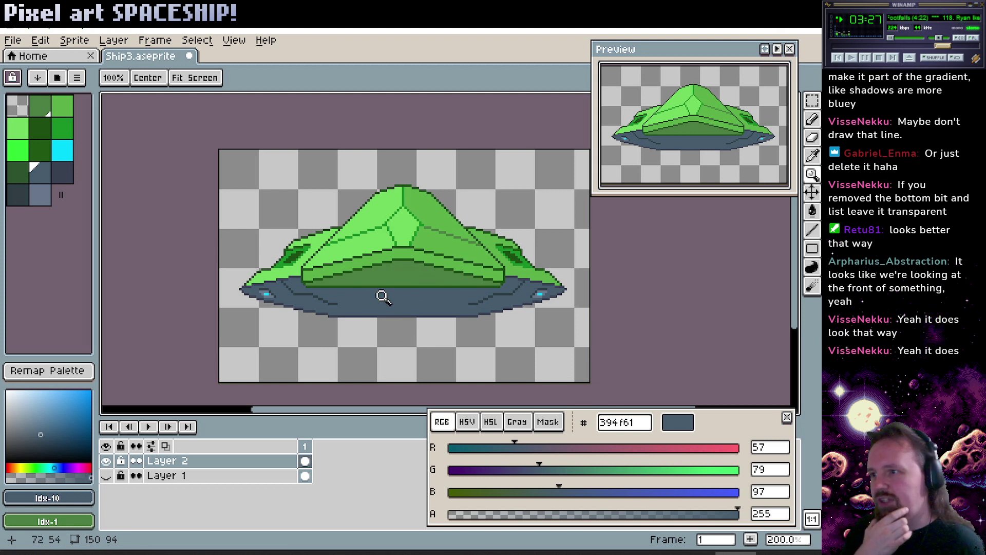
pyautogui.scroll(1, 412, 307)
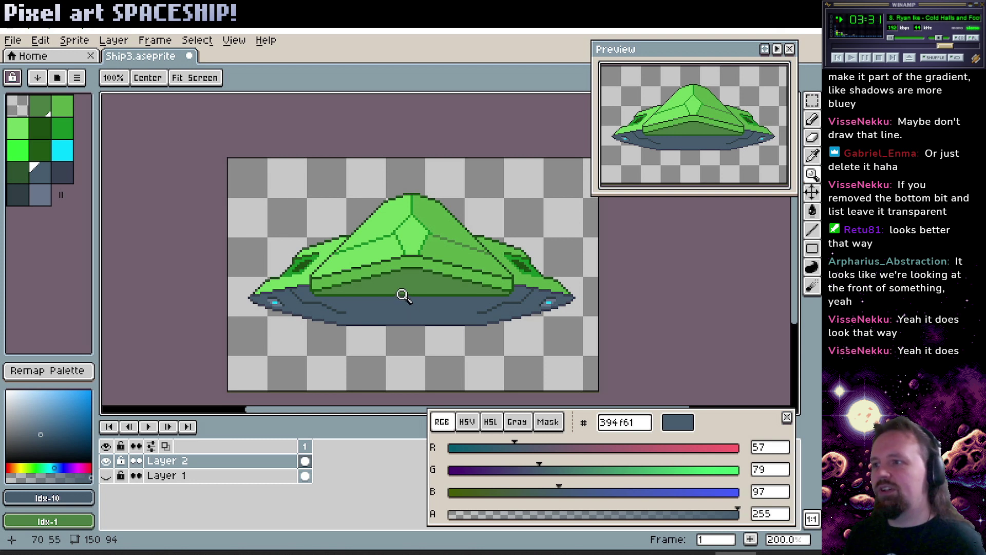
pyautogui.scroll(-1, 403, 282)
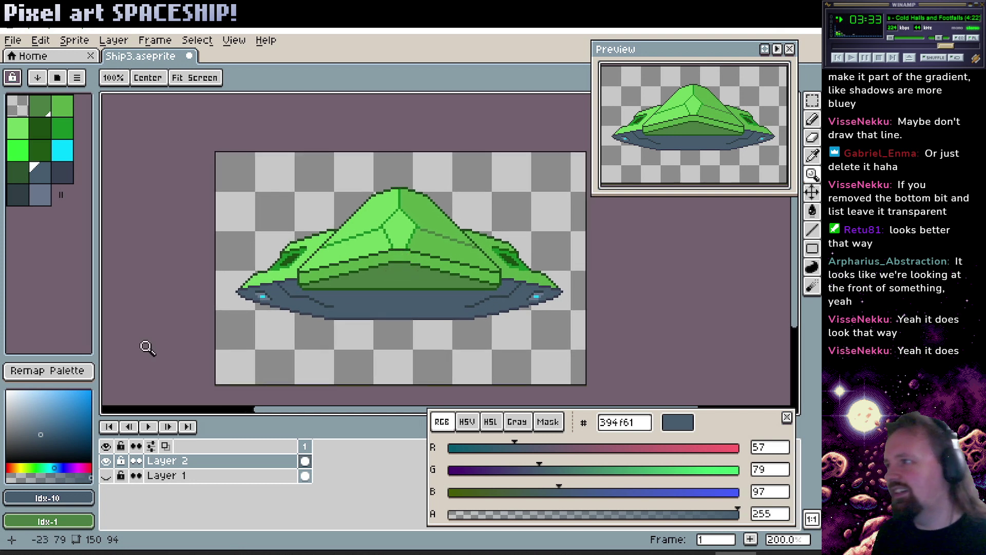
pyautogui.hscroll(3, 370, 294)
pyautogui.hotkey('ctrl', 's')
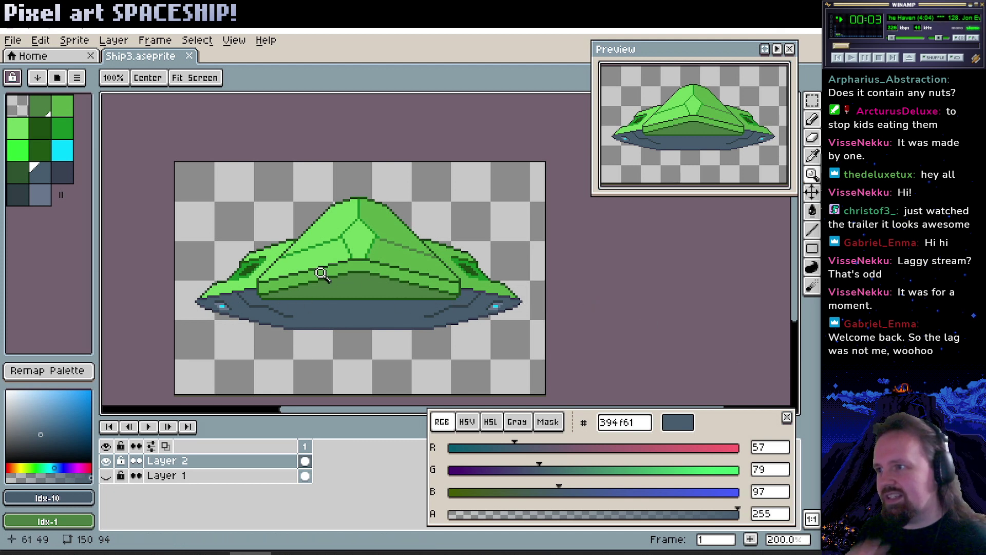
# Examine the ship's upper panel lines, side wings and grey-blue underside at different magnifications.
pyautogui.moveTo(331, 299); pyautogui.dragTo(353, 322)
pyautogui.press('b')
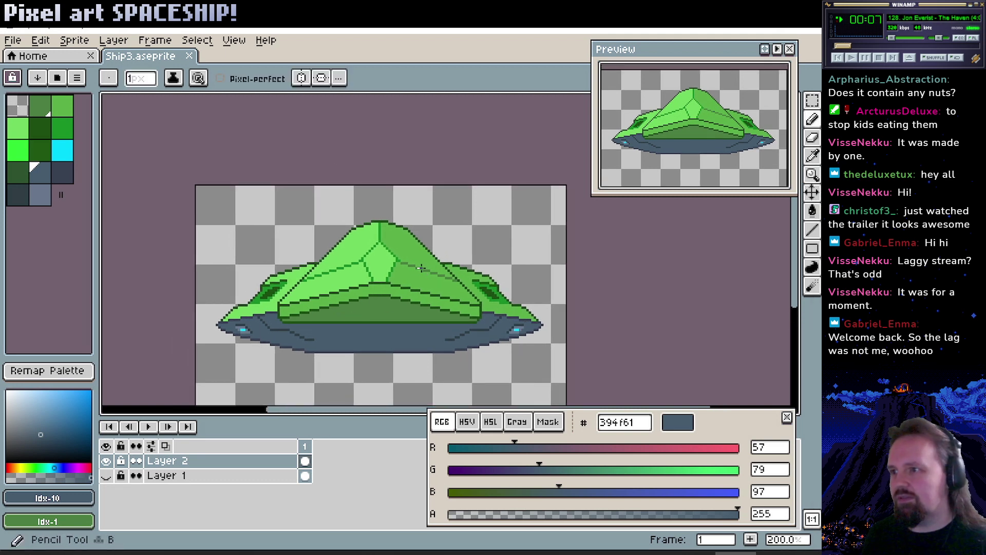
pyautogui.press('z')
pyautogui.click(418, 269)
pyautogui.click(414, 268)
pyautogui.click(428, 274)
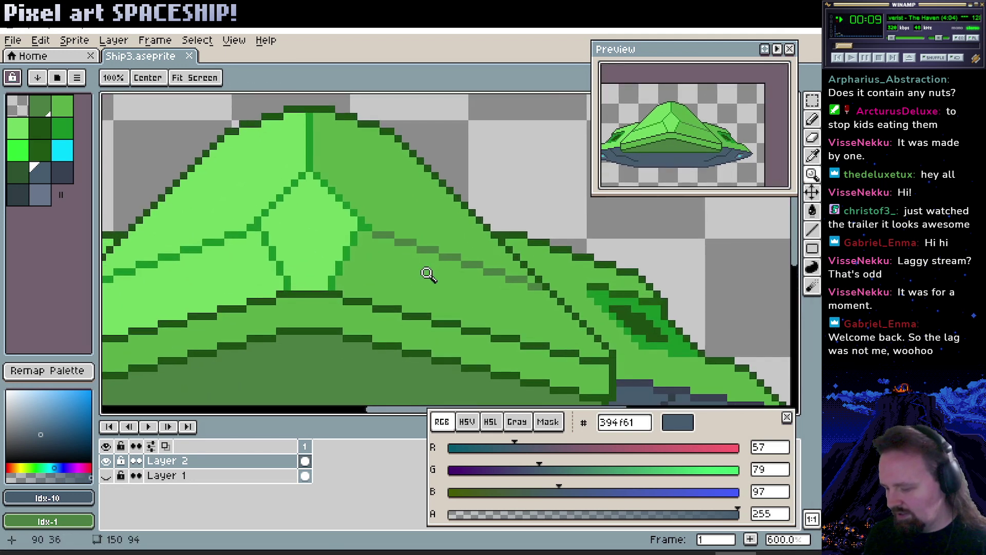
pyautogui.press('b')
pyautogui.keyDown('alt'); pyautogui.click(375, 275); pyautogui.keyUp('alt')
pyautogui.press('z')
pyautogui.scroll(-3, 373, 278)
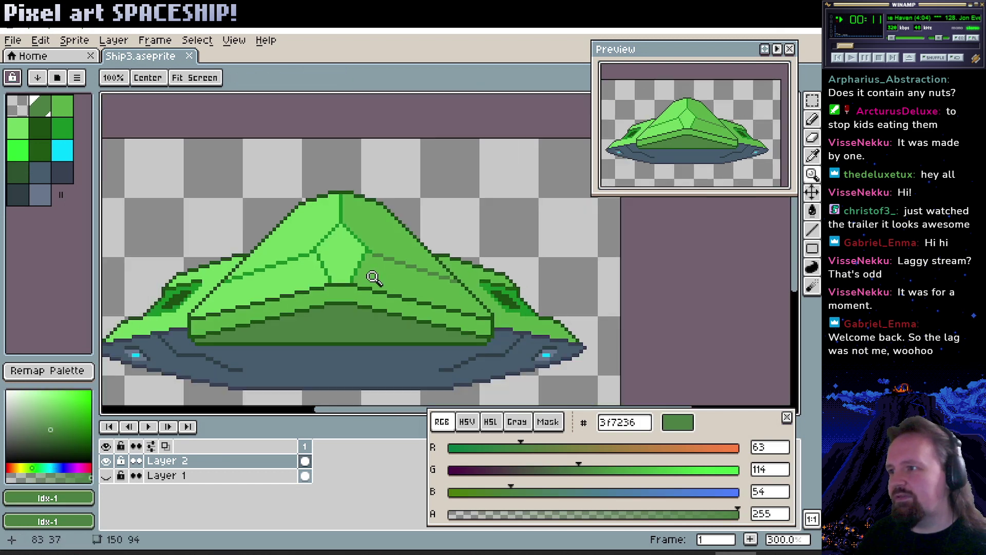
pyautogui.scroll(-1, 374, 277)
pyautogui.scroll(1, 398, 281)
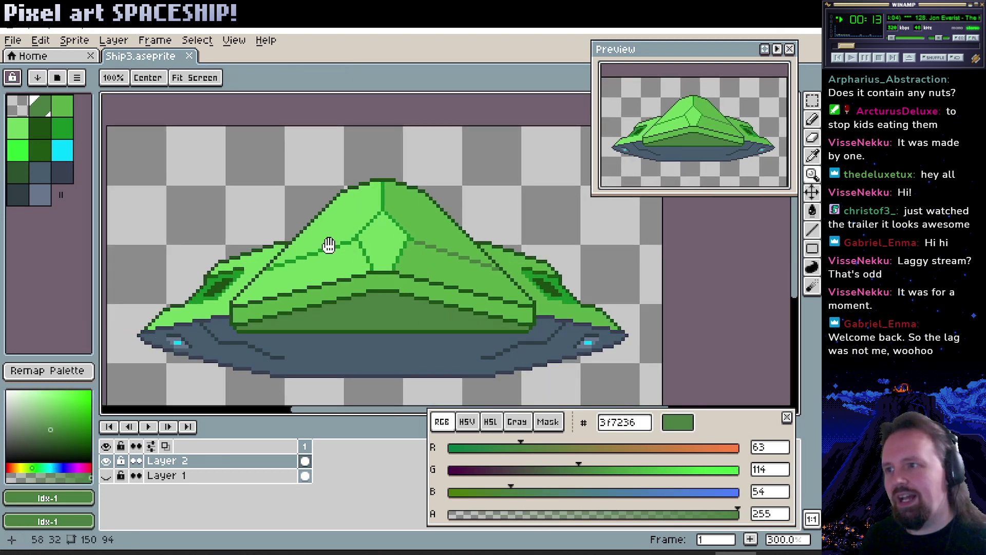
pyautogui.moveTo(327, 245); pyautogui.dragTo(403, 240)
pyautogui.moveTo(381, 275); pyautogui.dragTo(344, 261)
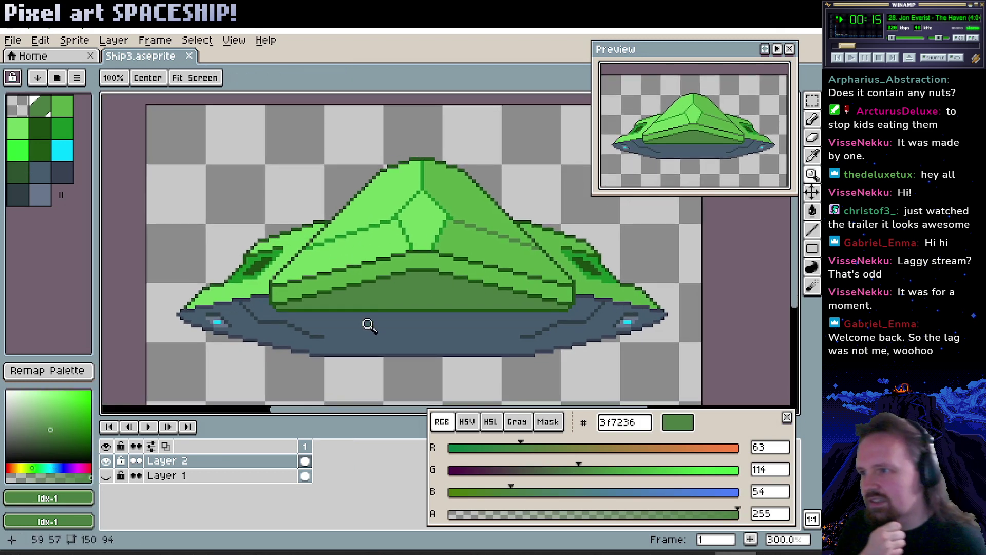
pyautogui.moveTo(393, 326); pyautogui.dragTo(332, 318)
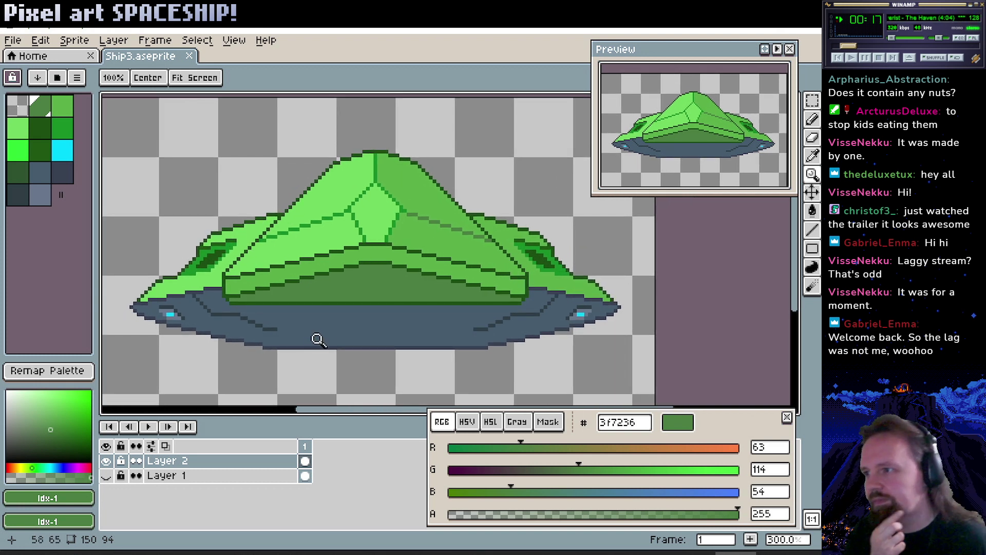
pyautogui.moveTo(353, 281); pyautogui.dragTo(410, 275)
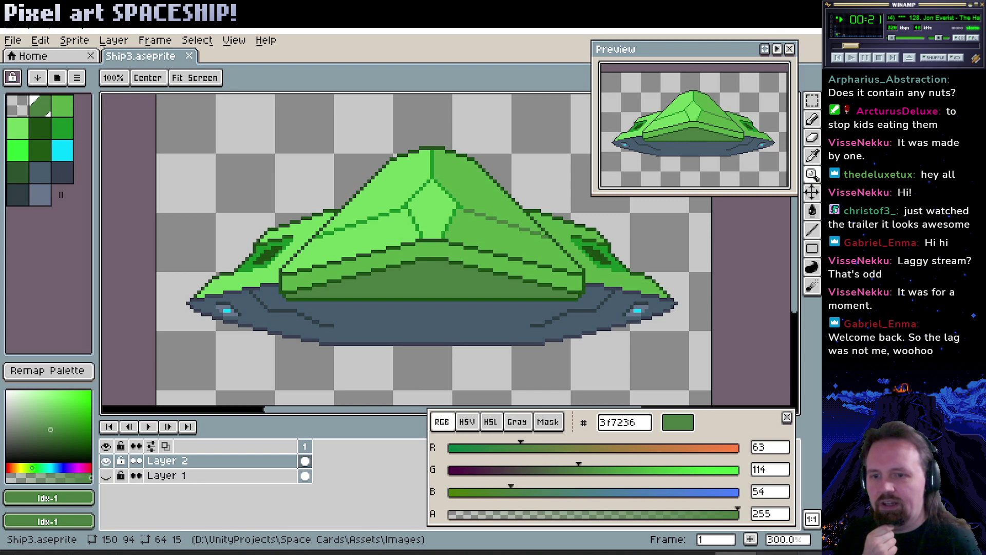
# Switch to Blender to view the 3D spaceship model for reference, and return to the sprite in Aseprite.
pyautogui.hotkey('alt', 'Tab')
pyautogui.moveTo(519, 311); pyautogui.dragTo(460, 283)
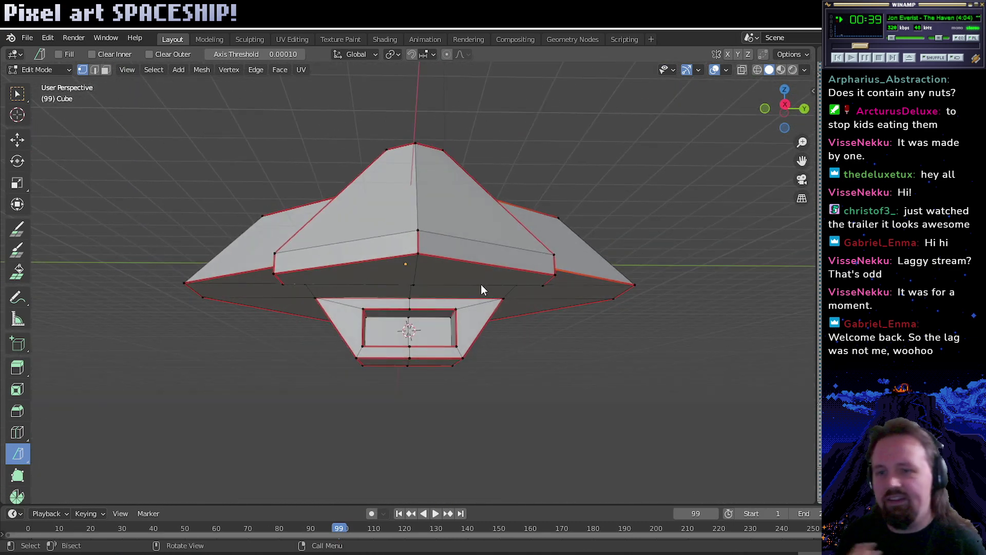
pyautogui.hotkey('alt', 'Tab')
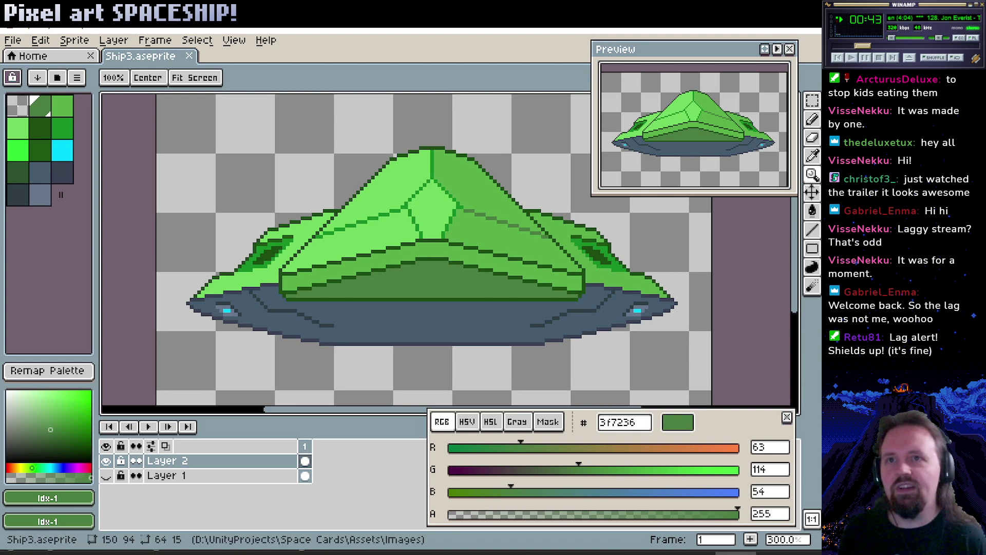
pyautogui.hotkey('alt', 'Tab')
pyautogui.hotkey('alt', 'Tab')
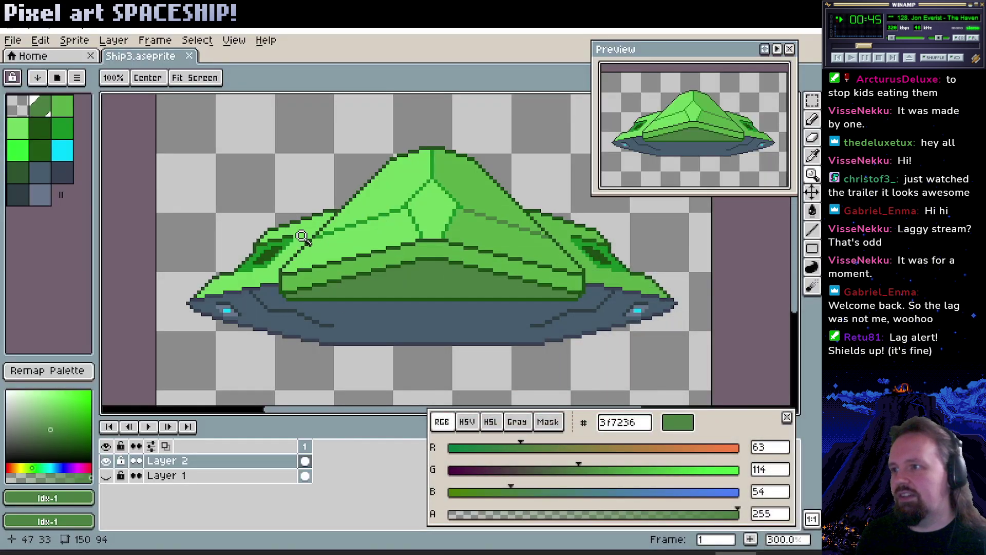
# Compare the rough silhouette on Layer 1 with the artwork on Layer 2, and restore Layer 2 as the only visible layer.
pyautogui.click(106, 460)
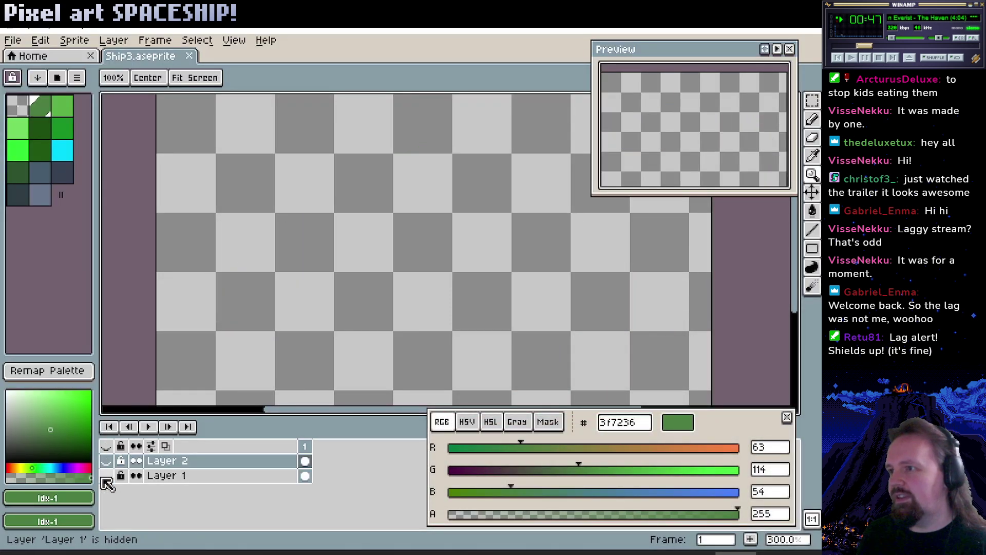
pyautogui.click(105, 477)
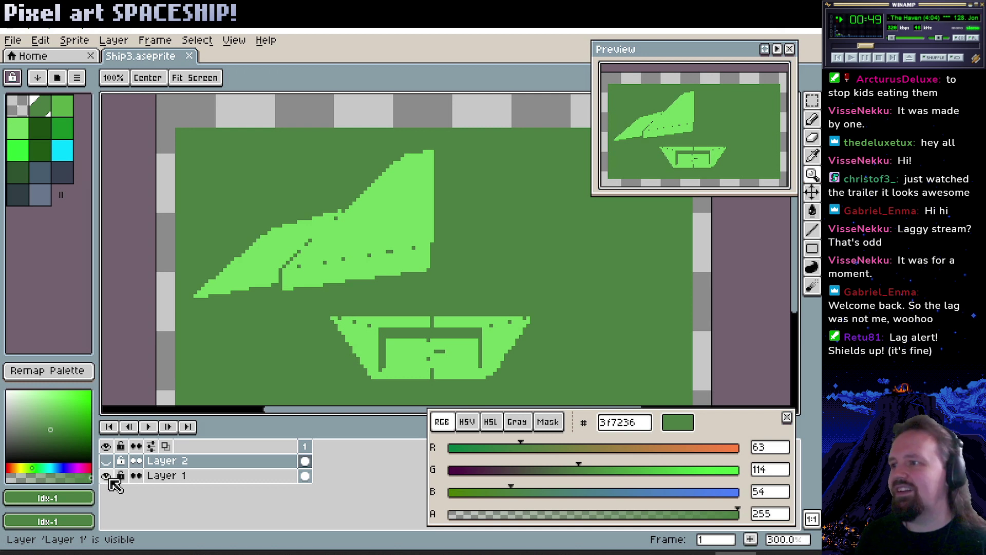
pyautogui.click(107, 476)
pyautogui.click(106, 460)
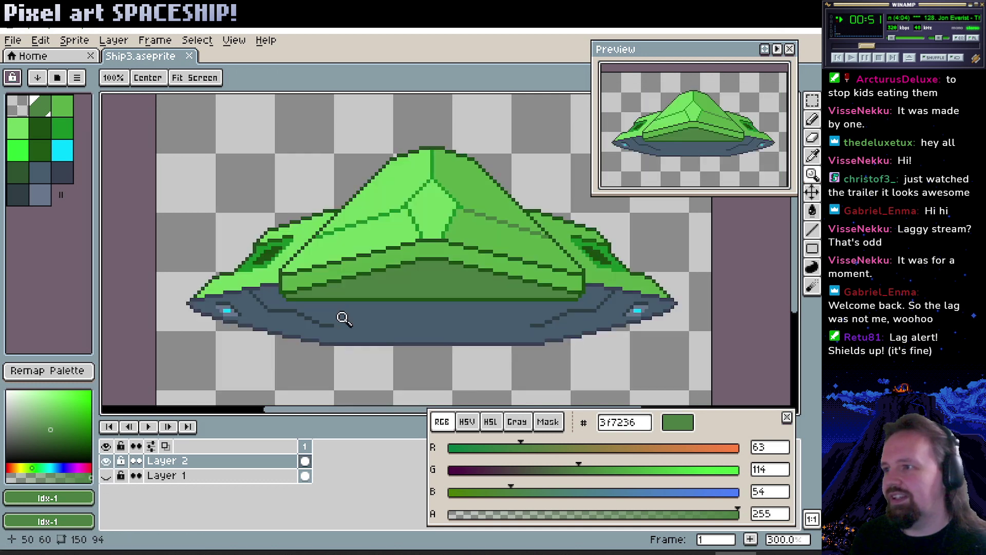
pyautogui.moveTo(397, 259); pyautogui.dragTo(393, 255)
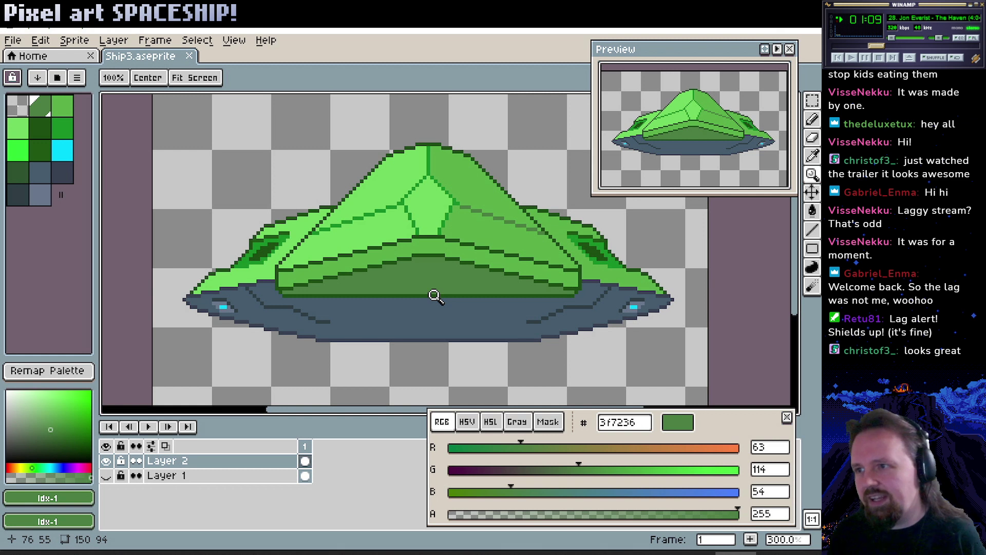
pyautogui.press('b')
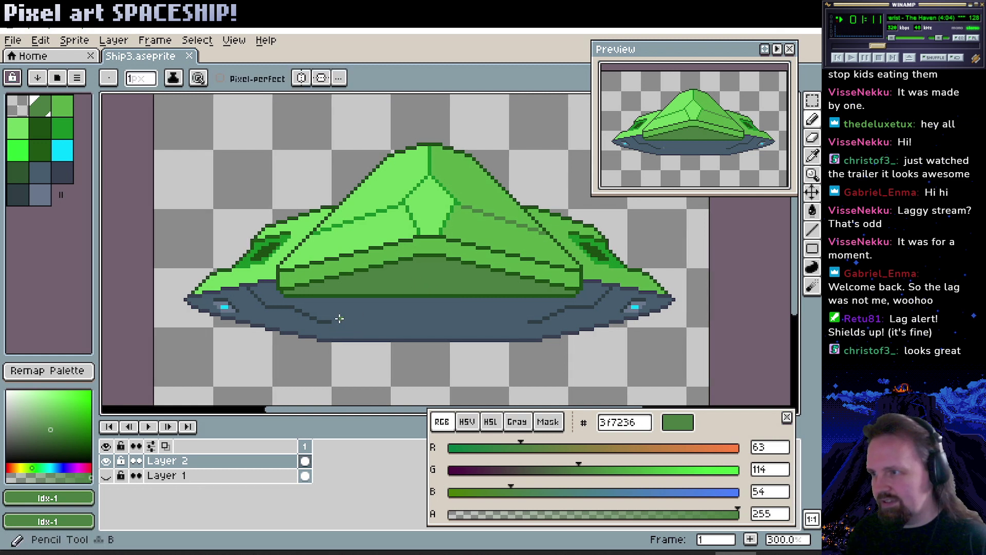
pyautogui.keyDown('alt'); pyautogui.click(326, 322); pyautogui.keyUp('alt')
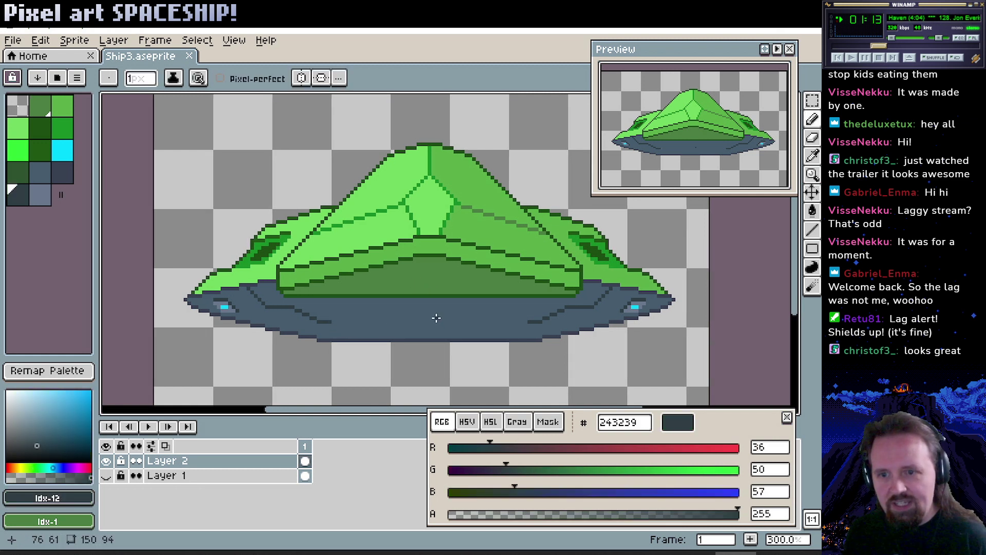
pyautogui.hscroll(-3, 436, 318)
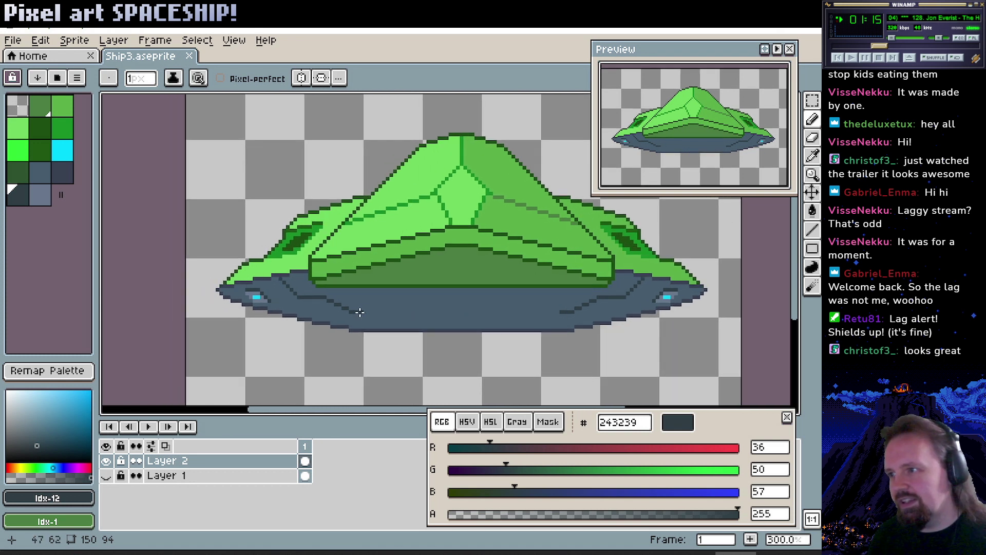
pyautogui.press('l')
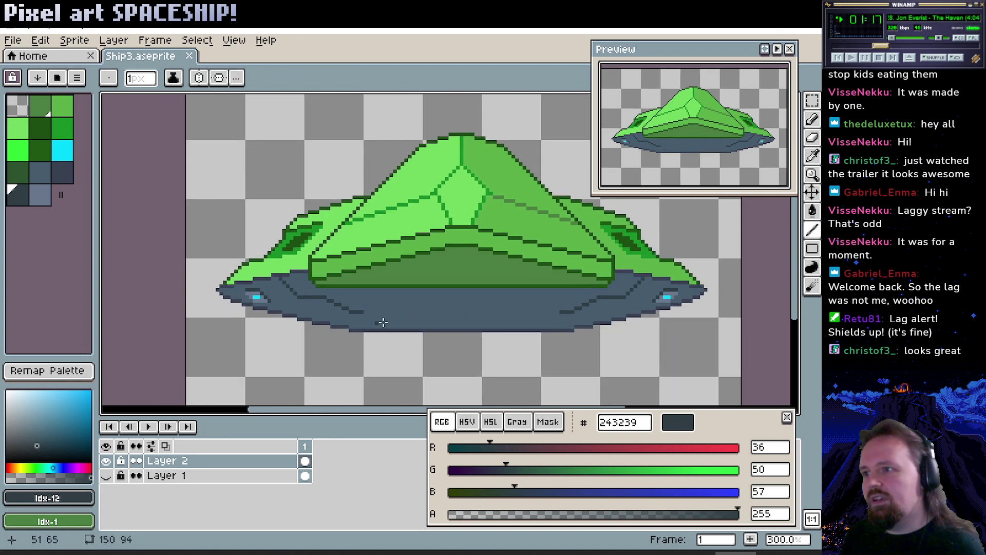
pyautogui.scroll(2, 406, 271)
pyautogui.hscroll(2, 425, 289)
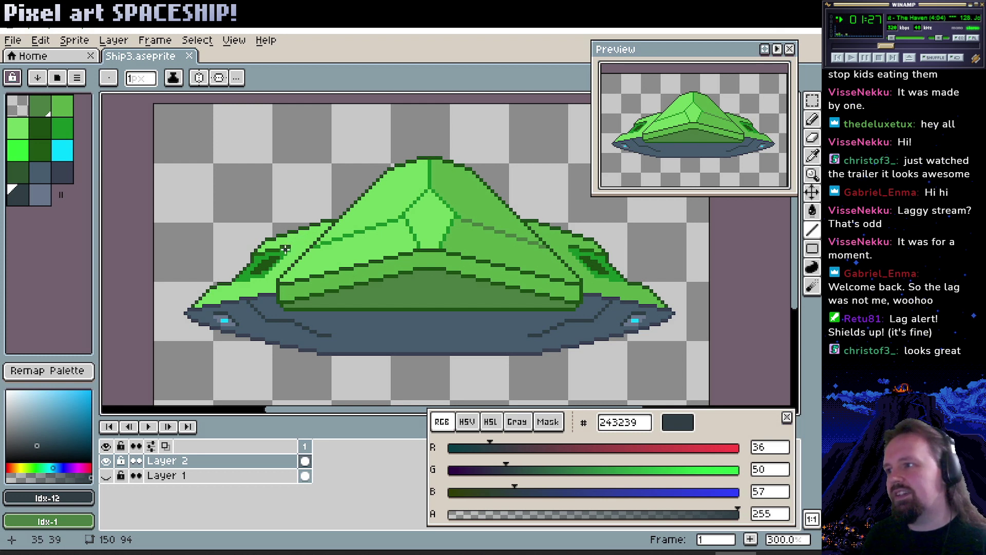
# Sample green 11841f from the hull's panel line and draw a small stepped mark on the upper part of the left wing.
pyautogui.keyDown('alt'); pyautogui.click(304, 241); pyautogui.keyUp('alt')
pyautogui.press('z')
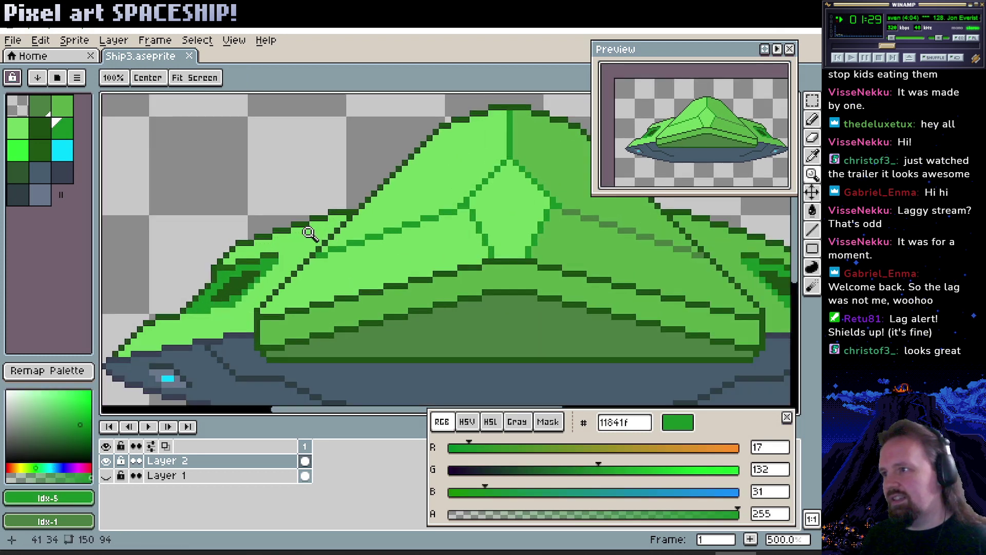
pyautogui.click(314, 234)
pyautogui.click(301, 241)
pyautogui.press('b')
pyautogui.click(273, 271)
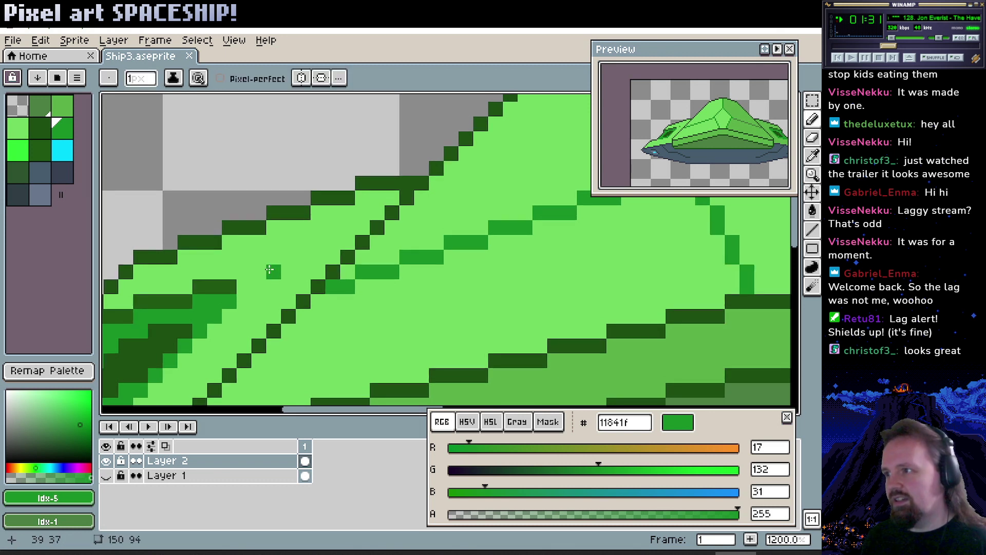
pyautogui.click(289, 271)
pyautogui.moveTo(288, 242); pyautogui.dragTo(298, 249)
pyautogui.click(289, 257)
pyautogui.click(317, 241)
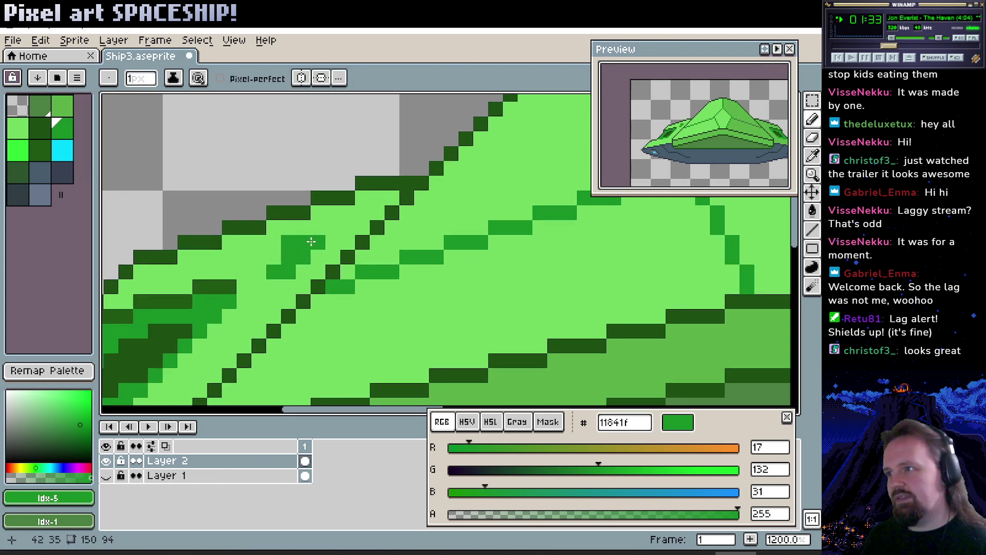
pyautogui.click(275, 257)
pyautogui.click(259, 273)
pyautogui.keyDown('alt'); pyautogui.click(244, 288); pyautogui.keyUp('alt')
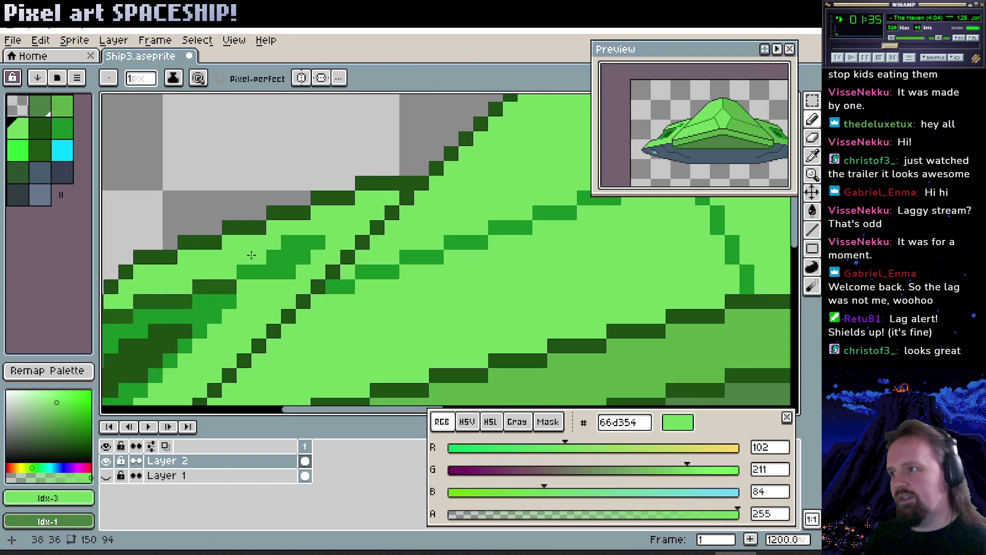
pyautogui.click(244, 273)
# Draw a stepped green 11841f panel line along the lower part of the left wing, just above the grey-blue underside.
pyautogui.moveTo(358, 314); pyautogui.dragTo(458, 254)
pyautogui.moveTo(282, 348)
pyautogui.mouseDown()
pyautogui.moveTo(351, 297)
pyautogui.moveTo(364, 308)
pyautogui.moveTo(382, 306)
pyautogui.moveTo(156, 354)
pyautogui.mouseUp()
pyautogui.keyDown('alt'); pyautogui.click(359, 268); pyautogui.keyUp('alt')
pyautogui.keyDown('alt'); pyautogui.click(253, 331); pyautogui.keyUp('alt')
pyautogui.click(257, 338)
pyautogui.keyDown('alt'); pyautogui.click(268, 322); pyautogui.keyUp('alt')
pyautogui.click(395, 294)
pyautogui.hotkey('ctrl', 'z')
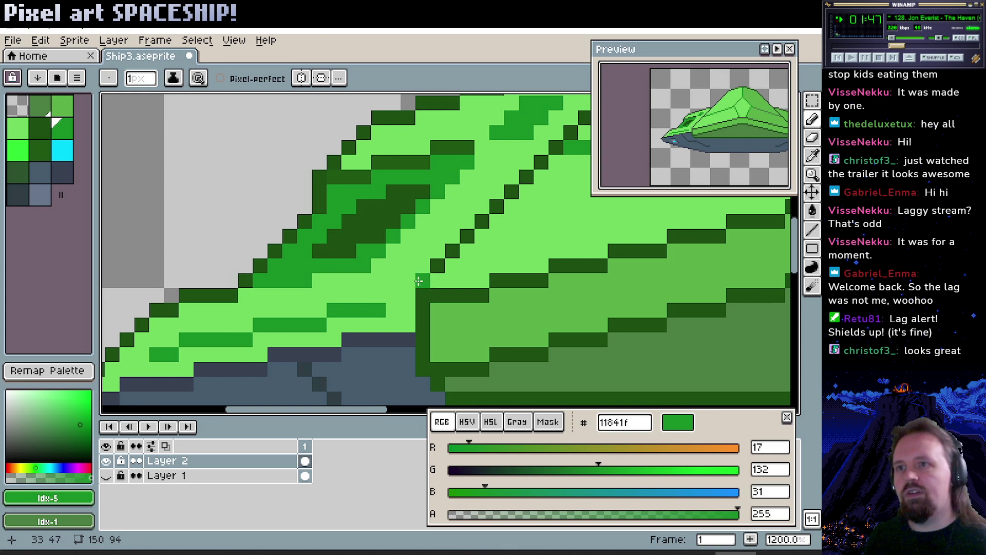
pyautogui.click(171, 338)
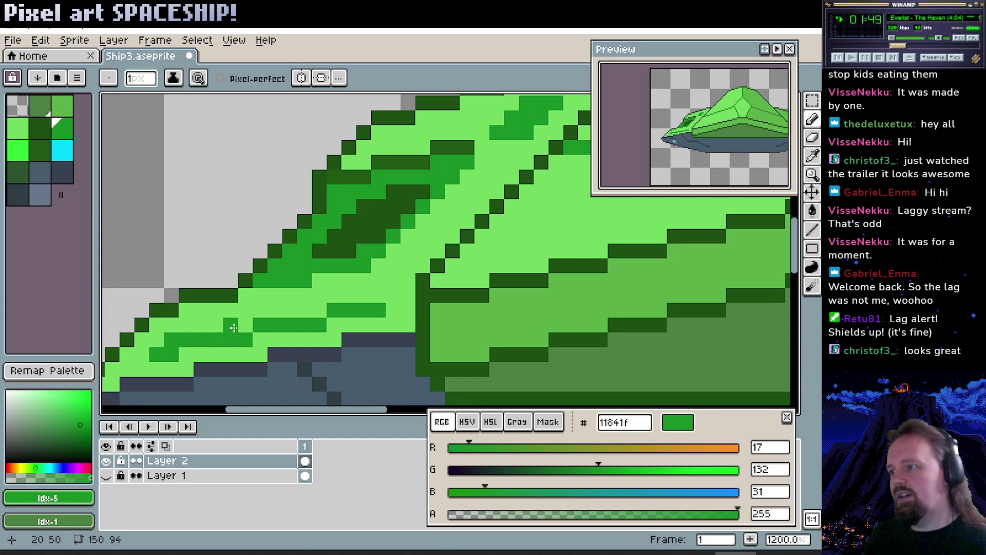
pyautogui.click(240, 326)
pyautogui.hotkey('ctrl', 'z')
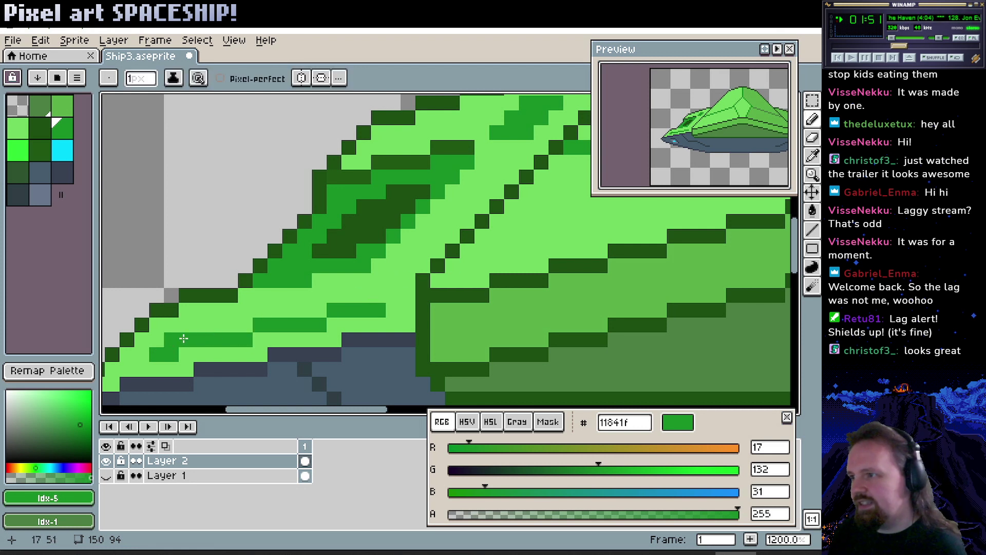
# Thin the mark on the upper left wing to a narrow diagonal by painting over its edges with light green 66d354.
pyautogui.scroll(3, 420, 243)
pyautogui.hscroll(3, 420, 243)
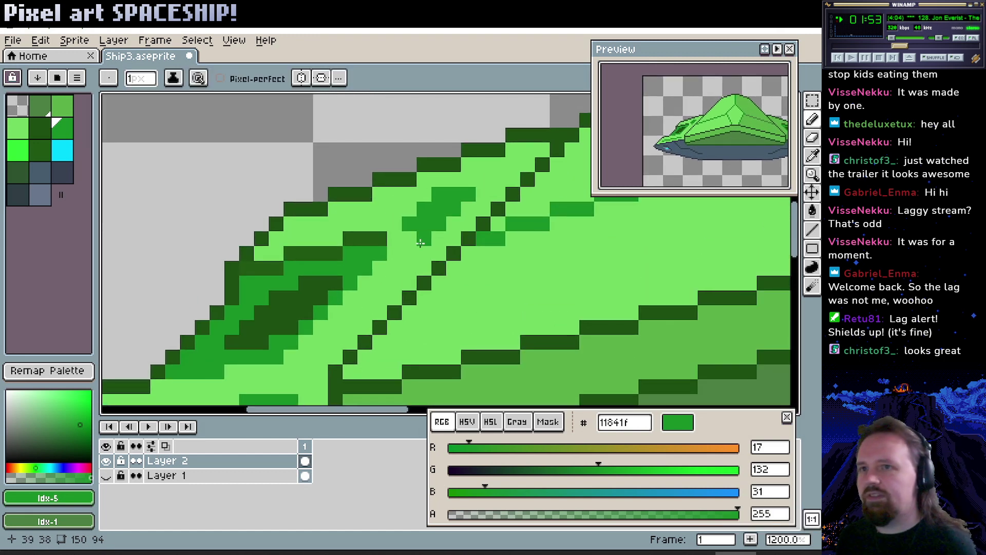
pyautogui.scroll(-2, 426, 264)
pyautogui.hscroll(-3, 425, 264)
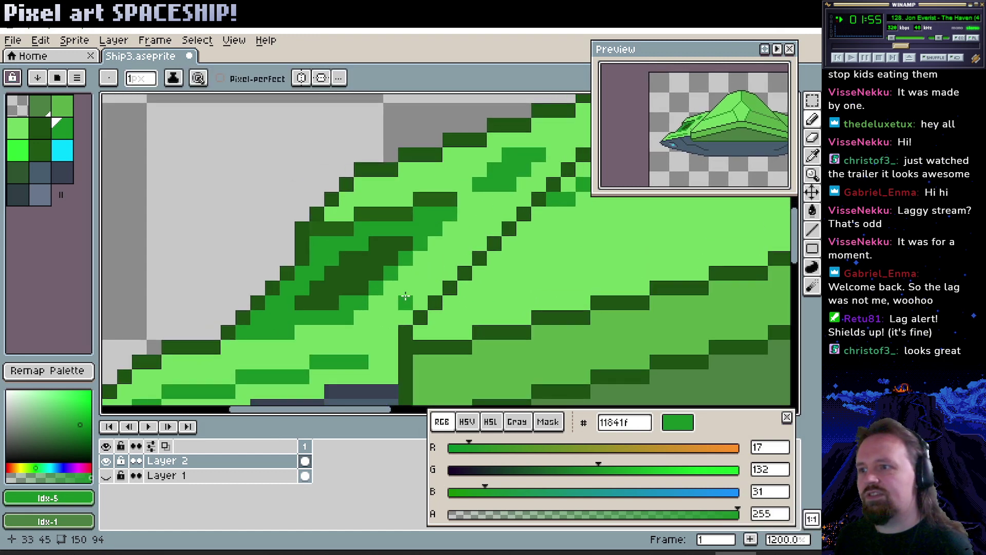
pyautogui.keyDown('alt'); pyautogui.click(501, 150); pyautogui.keyUp('alt')
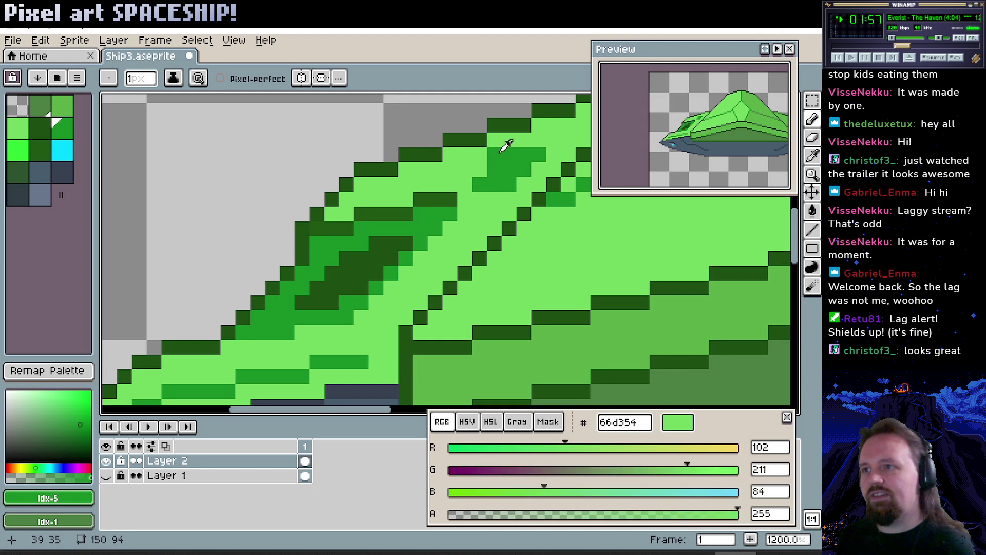
pyautogui.click(509, 155)
pyautogui.click(480, 184)
pyautogui.click(509, 169)
pyautogui.scroll(4, 375, 286)
pyautogui.hscroll(4, 376, 286)
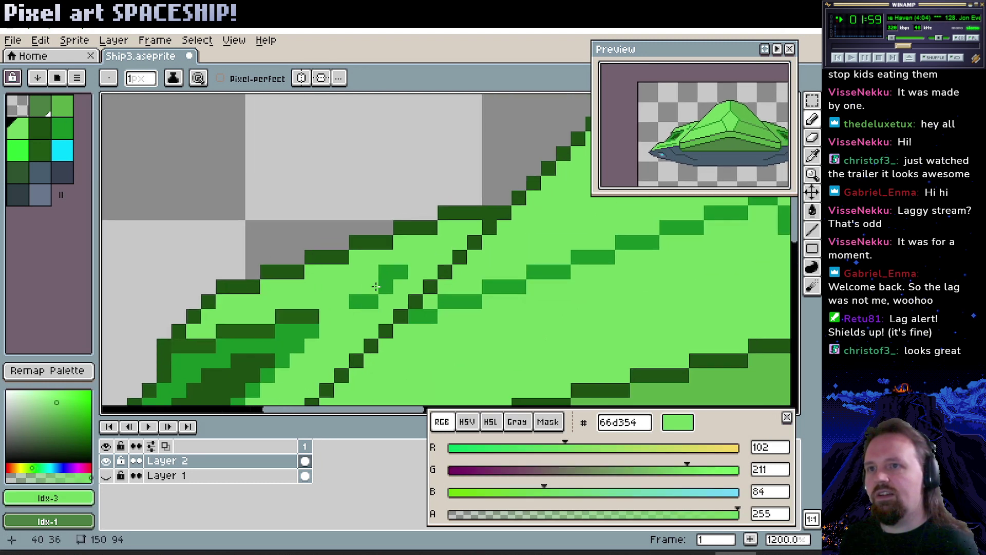
pyautogui.click(356, 302)
pyautogui.click(386, 272)
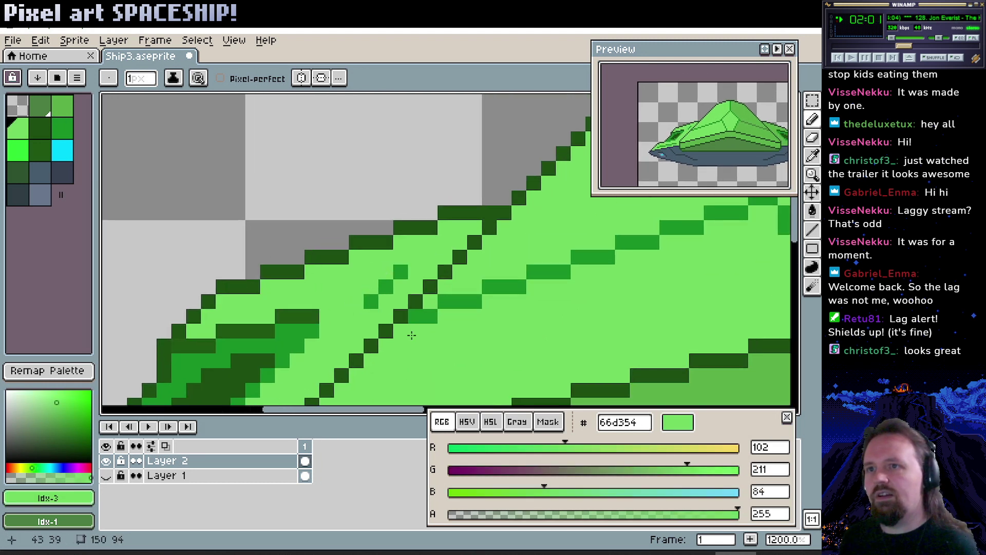
# Extend the diagonal mark on the upper left wing into an open U-shaped outline in green 11841f.
pyautogui.scroll(-2, 411, 334)
pyautogui.hscroll(-2, 411, 334)
pyautogui.press(']')
pyautogui.press(']')
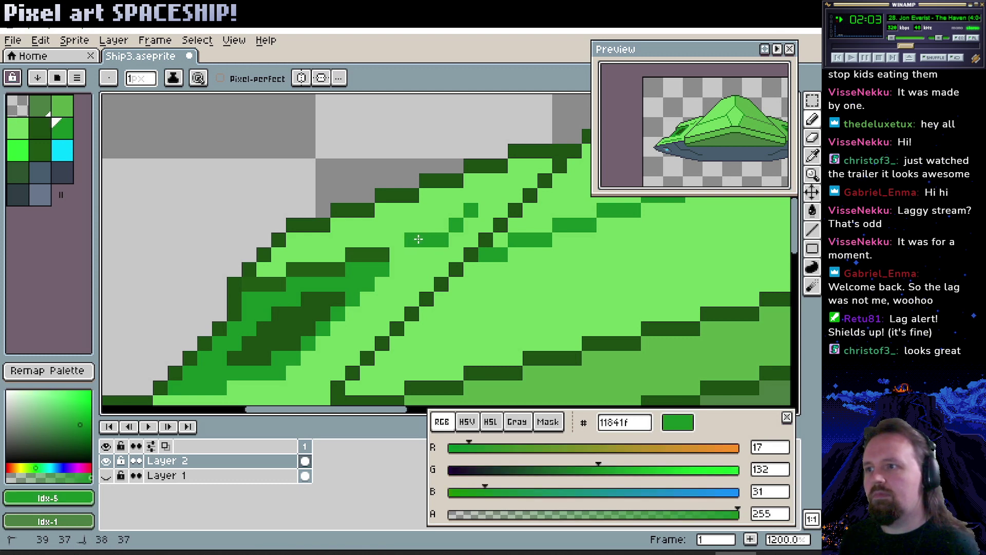
pyautogui.moveTo(399, 347)
pyautogui.mouseDown()
pyautogui.moveTo(451, 286)
pyautogui.moveTo(412, 278)
pyautogui.moveTo(404, 254)
pyautogui.mouseUp()
pyautogui.click(456, 254)
pyautogui.scroll(3, 447, 260)
pyautogui.hscroll(5, 447, 259)
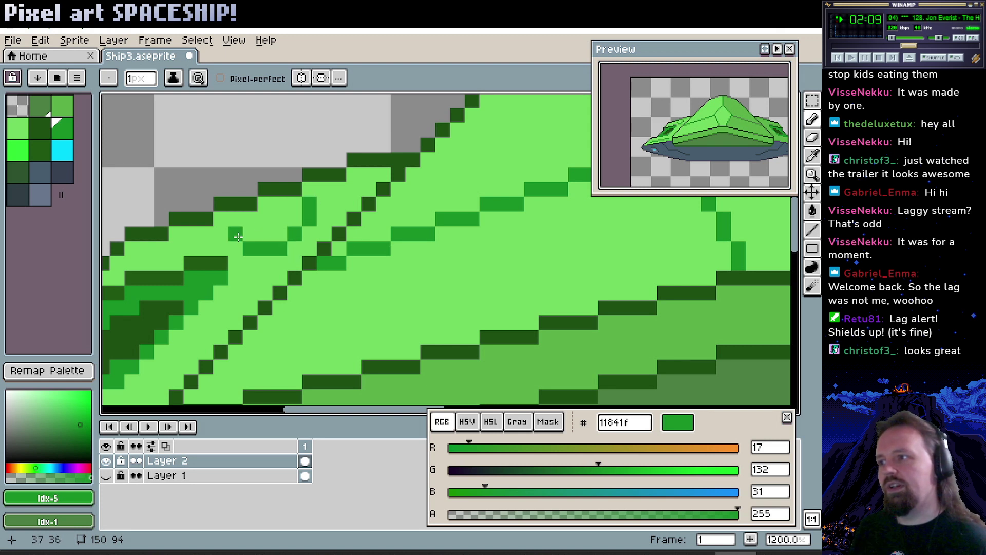
pyautogui.click(235, 219)
pyautogui.click(413, 322)
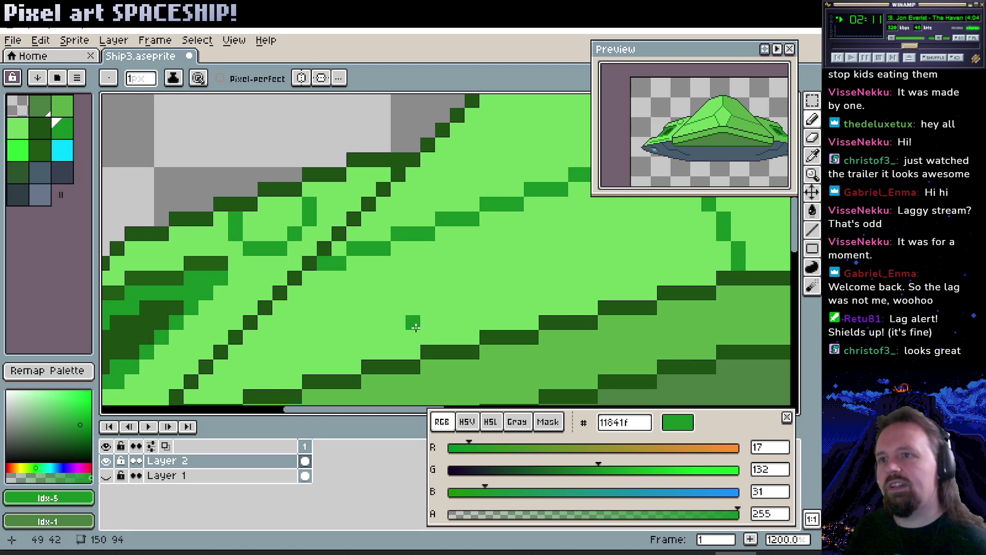
pyautogui.moveTo(415, 327); pyautogui.dragTo(527, 322)
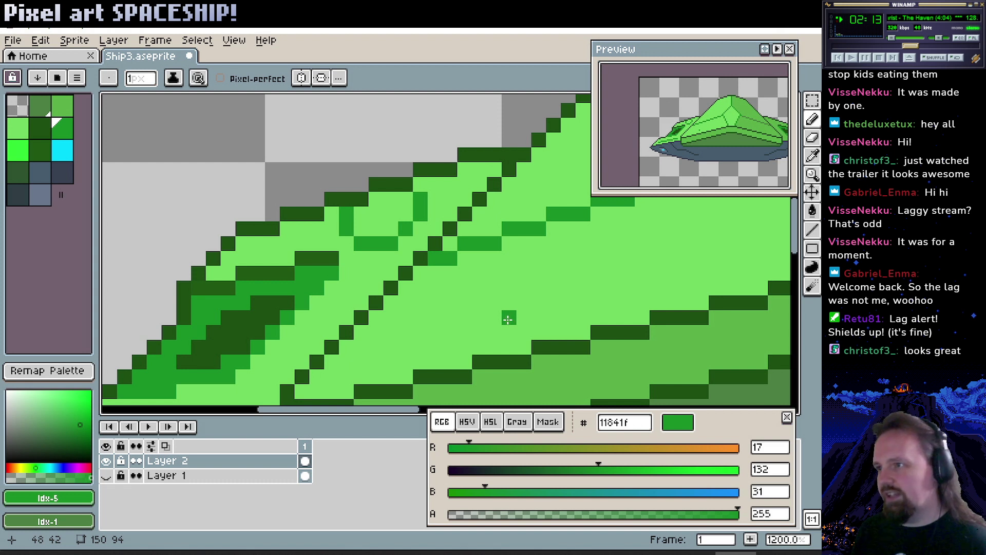
# Reshape the U-shaped outline, flaring its outer end and straightening its inner side up to the wing's top edge.
pyautogui.hotkey('ctrl', 'z')
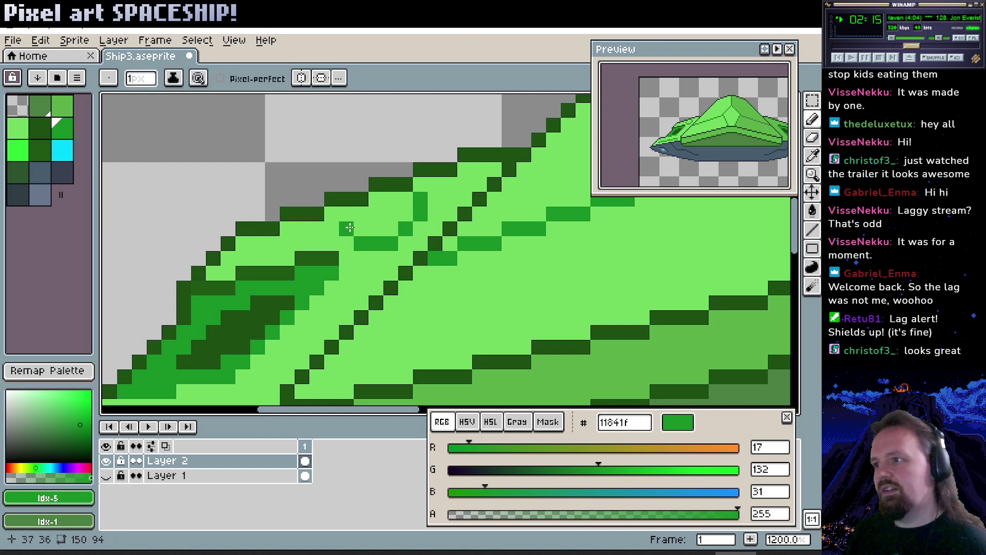
pyautogui.keyDown('alt'); pyautogui.click(404, 198); pyautogui.keyUp('alt')
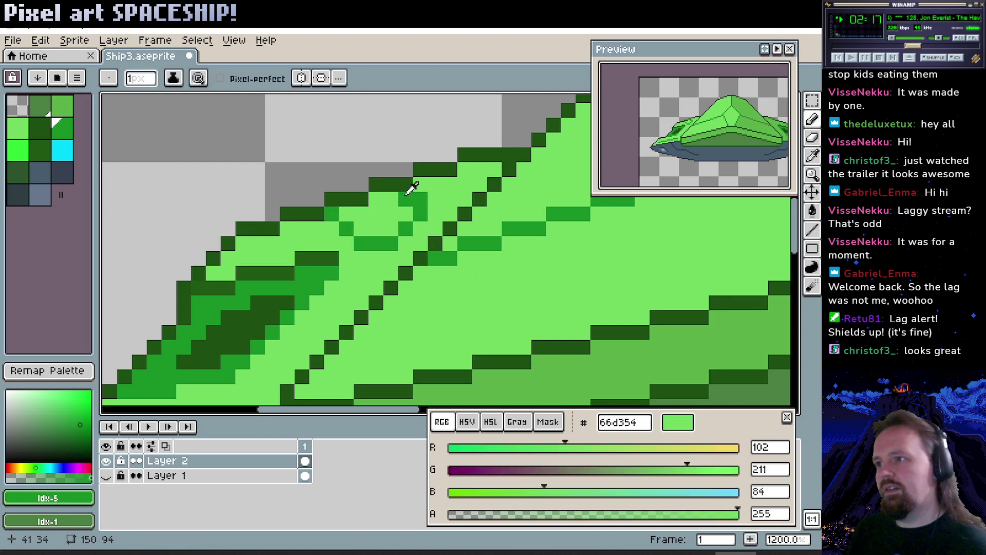
pyautogui.click(423, 195)
pyautogui.keyDown('alt'); pyautogui.click(420, 213); pyautogui.keyUp('alt')
pyautogui.click(400, 209)
pyautogui.click(405, 200)
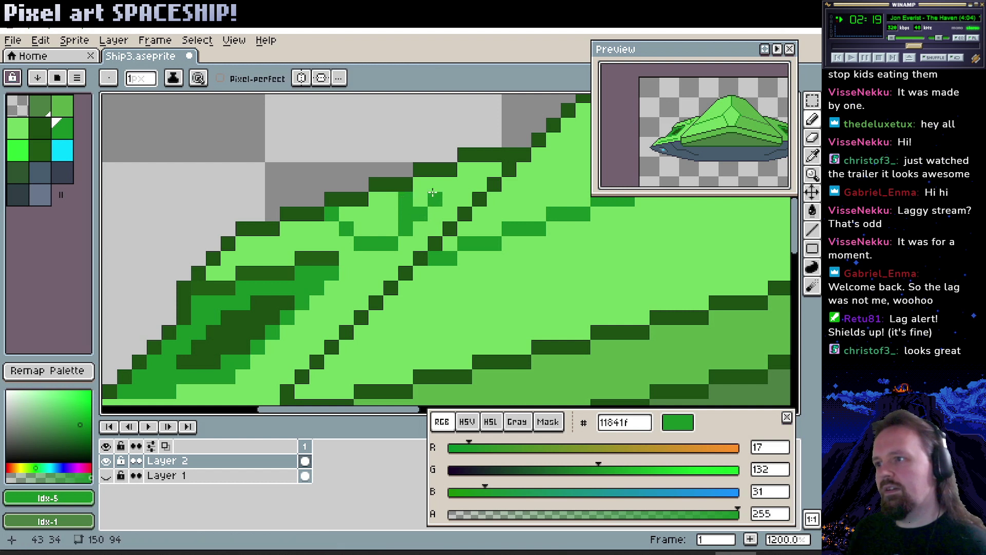
pyautogui.keyDown('alt'); pyautogui.click(435, 198); pyautogui.keyUp('alt')
pyautogui.click(420, 213)
pyautogui.moveTo(454, 256); pyautogui.dragTo(525, 230)
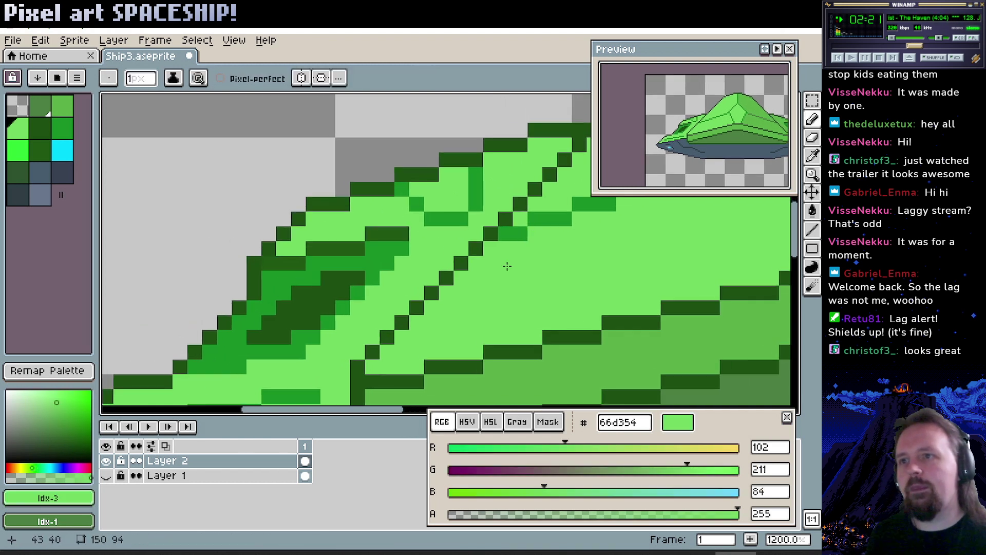
# Paint over the whole U-shaped outline on the upper left wing with light green 66d354.
pyautogui.keyDown('alt'); pyautogui.click(475, 189); pyautogui.keyUp('alt')
pyautogui.keyDown('alt'); pyautogui.click(497, 187); pyautogui.keyUp('alt')
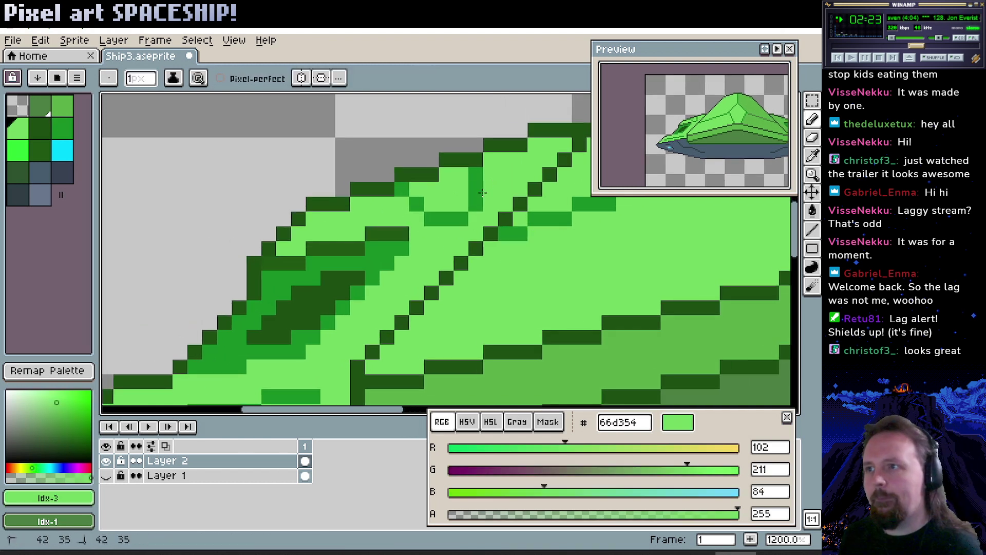
pyautogui.moveTo(476, 197); pyautogui.dragTo(478, 180)
pyautogui.click(417, 204)
pyautogui.moveTo(432, 219); pyautogui.dragTo(457, 216)
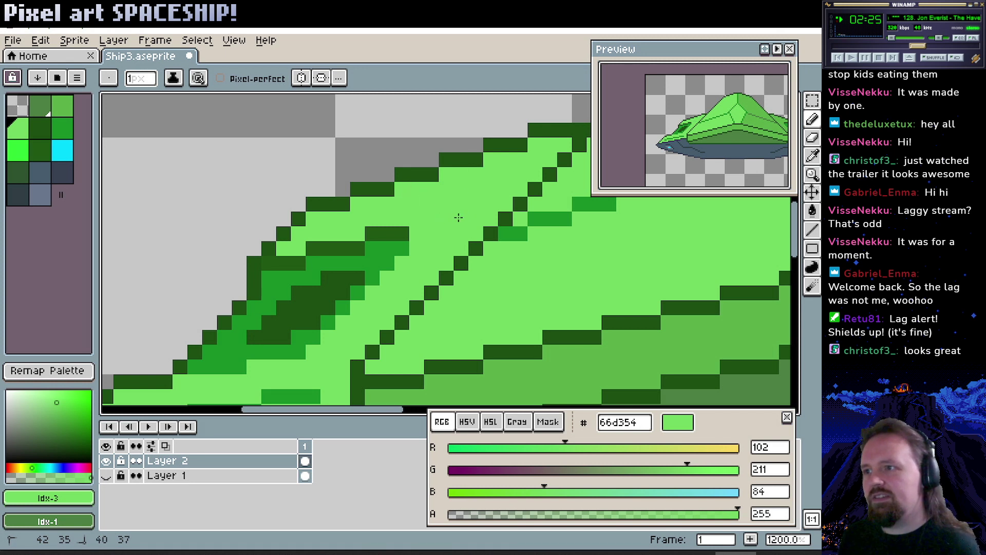
# Close both ends of the left wing's lower panel line with green 11841f pixels reaching down to the grey-blue underside.
pyautogui.moveTo(352, 368); pyautogui.dragTo(529, 257)
pyautogui.keyDown('alt'); pyautogui.click(490, 287); pyautogui.keyUp('alt')
pyautogui.click(490, 287)
pyautogui.click(505, 300)
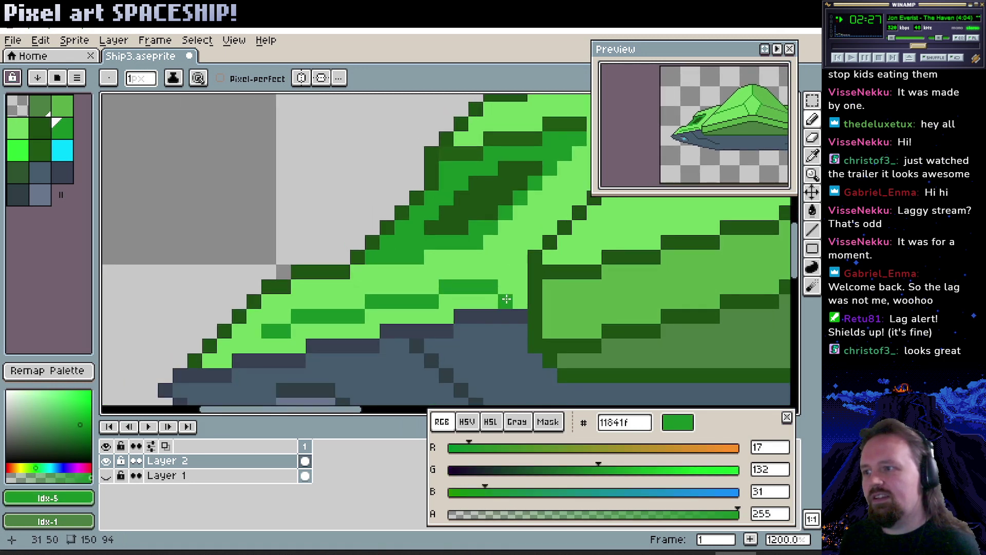
pyautogui.click(254, 346)
pyautogui.click(565, 196)
pyautogui.moveTo(579, 168); pyautogui.dragTo(562, 189)
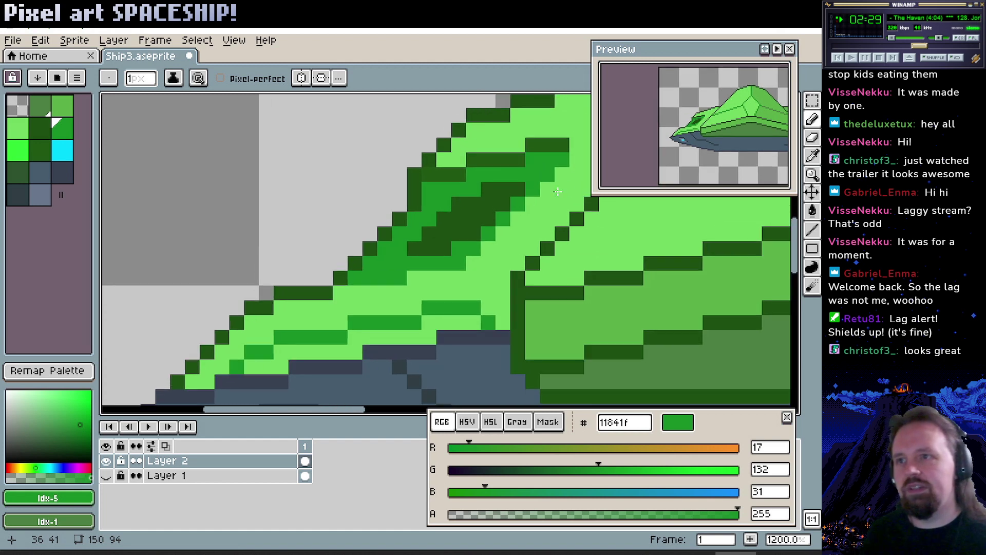
# Try filling the strip between the left wing's lower panel line and the underside with green 11841f, and undo the fill.
pyautogui.press('z')
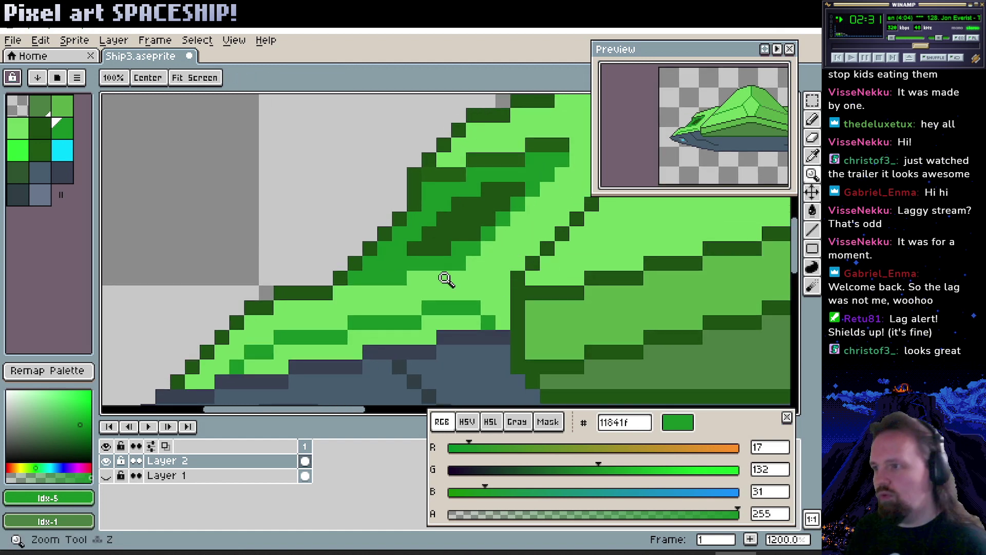
pyautogui.moveTo(444, 279); pyautogui.dragTo(435, 276)
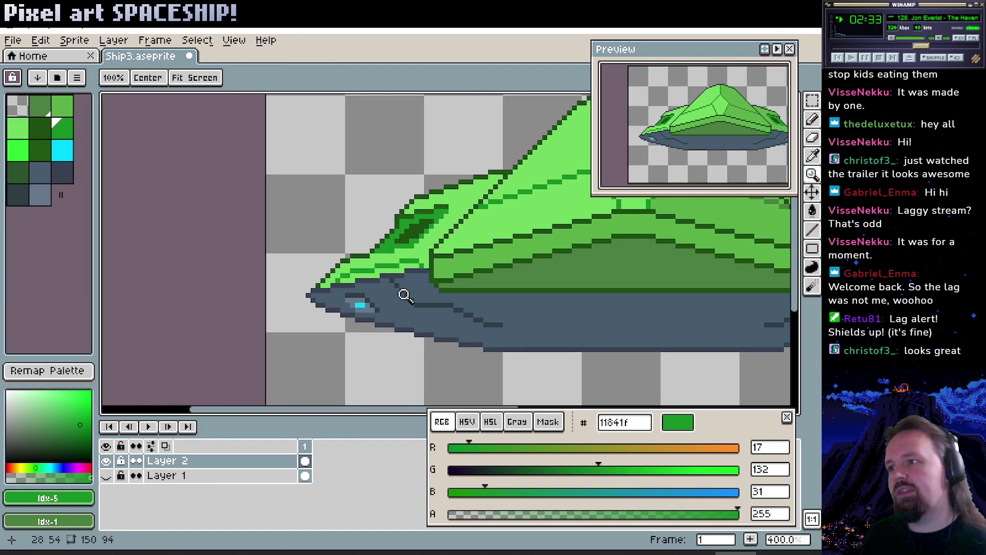
pyautogui.press('b')
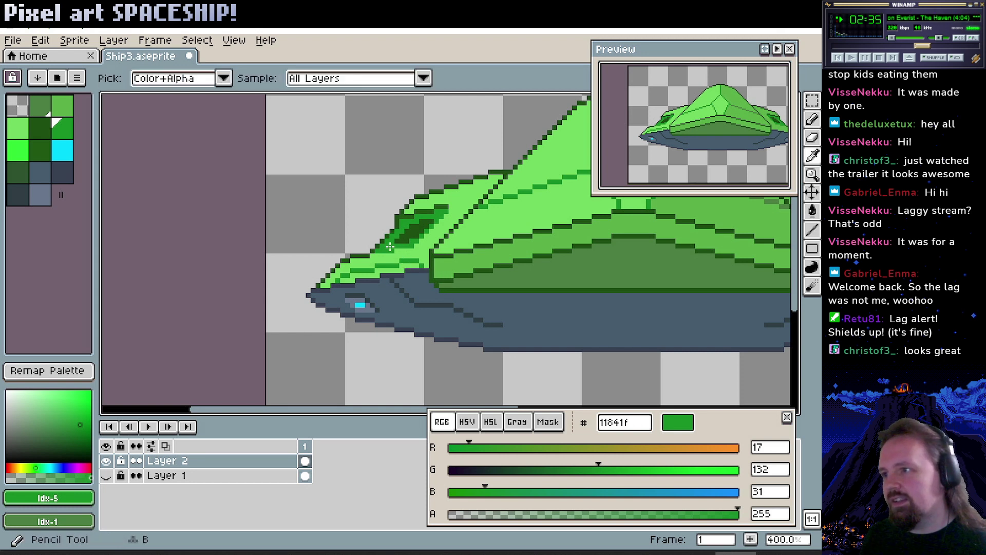
pyautogui.press('g')
pyautogui.click(376, 274)
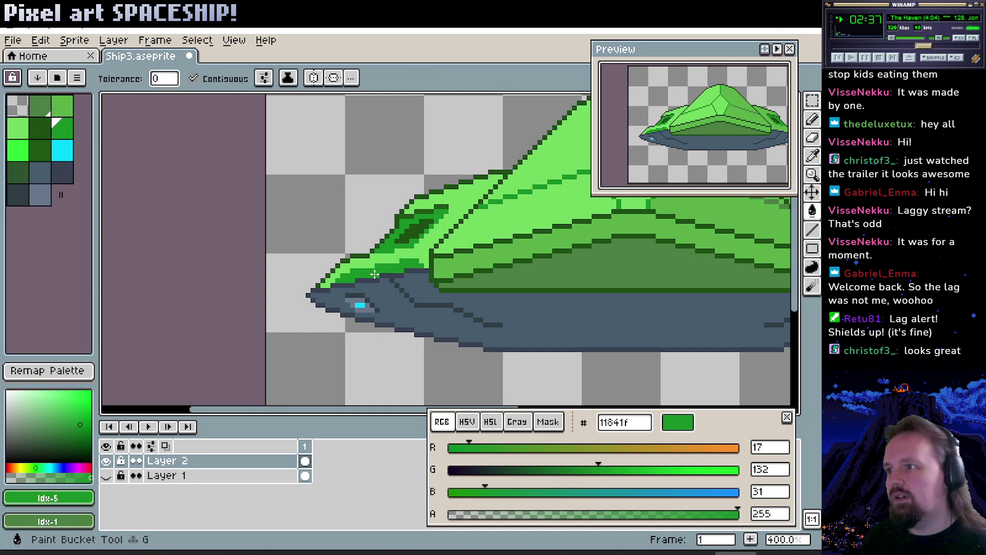
pyautogui.scroll(1, 490, 334)
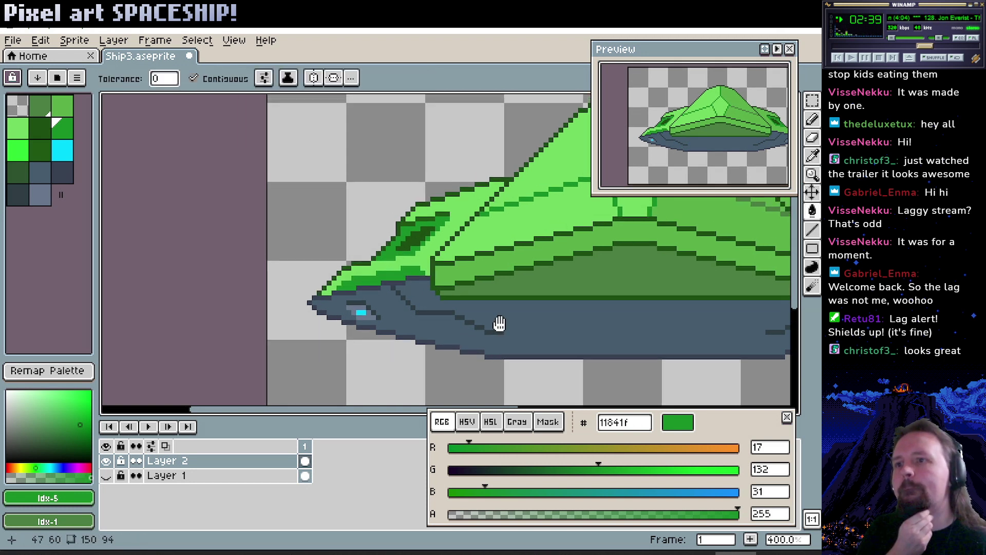
pyautogui.scroll(1, 473, 319)
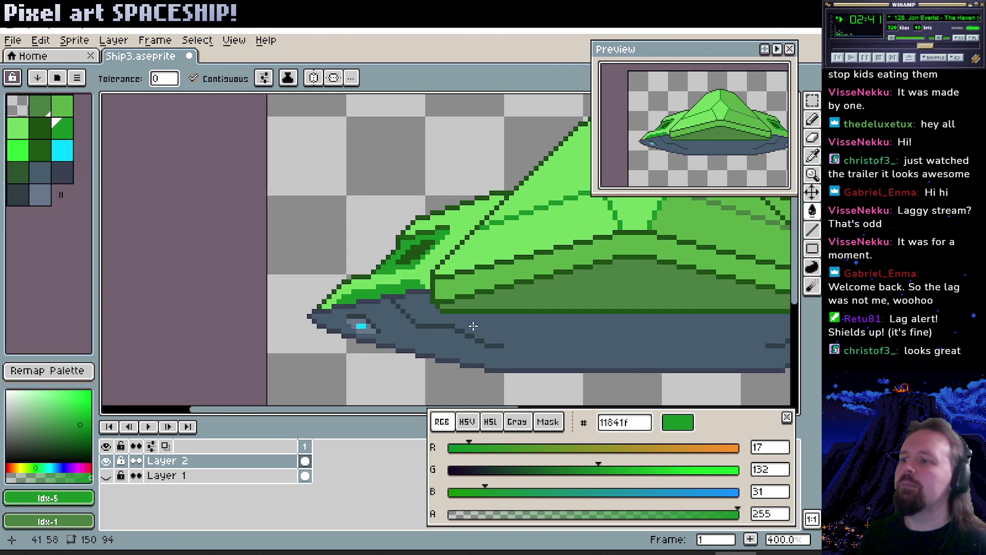
pyautogui.hotkey('ctrl', 'z')
# Try a fill on the left wing's lower strip in the dark green 15420d sampled from the intake, and undo it.
pyautogui.moveTo(471, 291); pyautogui.dragTo(377, 295)
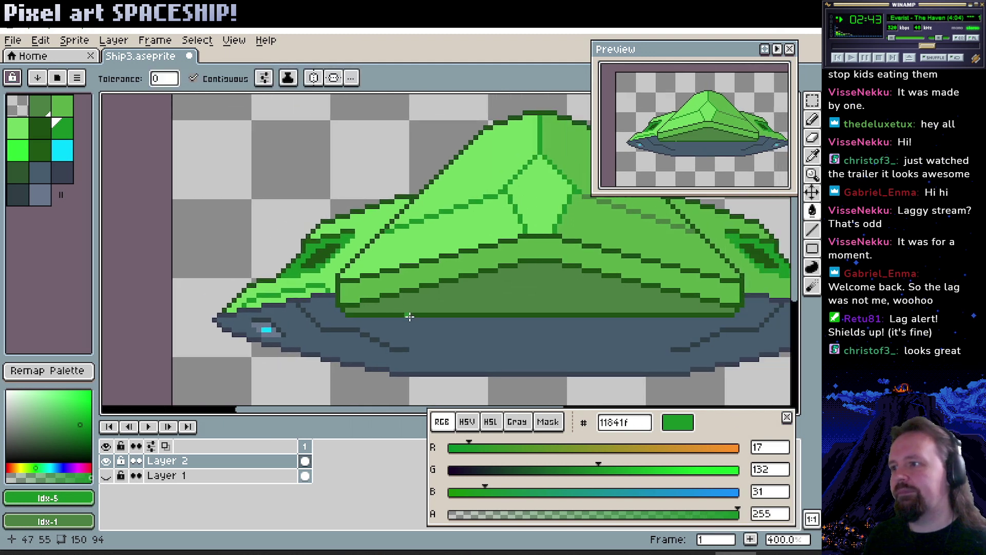
pyautogui.keyDown('alt'); pyautogui.click(325, 251); pyautogui.keyUp('alt')
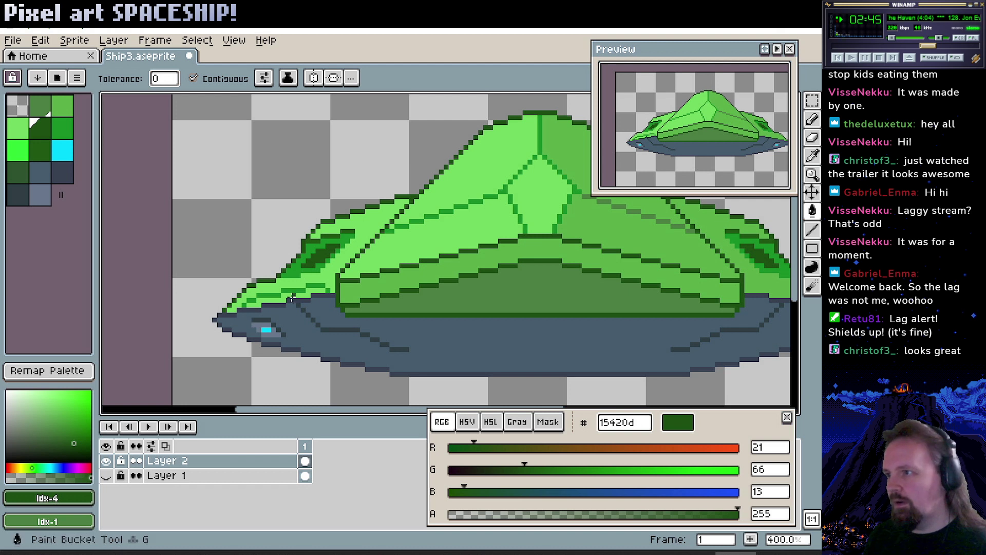
pyautogui.moveTo(354, 339); pyautogui.dragTo(415, 328)
pyautogui.click(475, 313)
pyautogui.hotkey('ctrl', 'z')
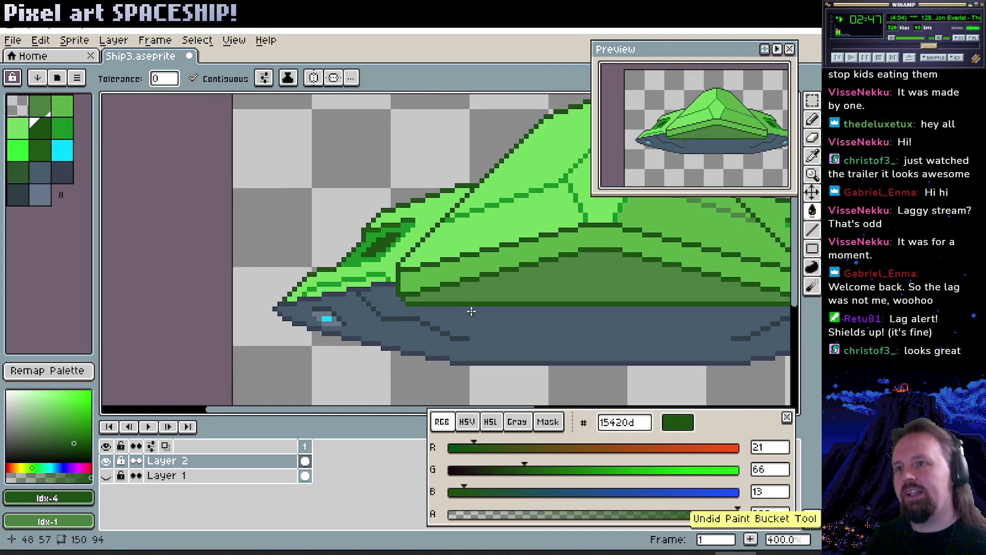
# Try filling the left wing's lower strip with grey-blue 394f61 sampled from the underside, and undo the fill.
pyautogui.moveTo(382, 273); pyautogui.dragTo(406, 274)
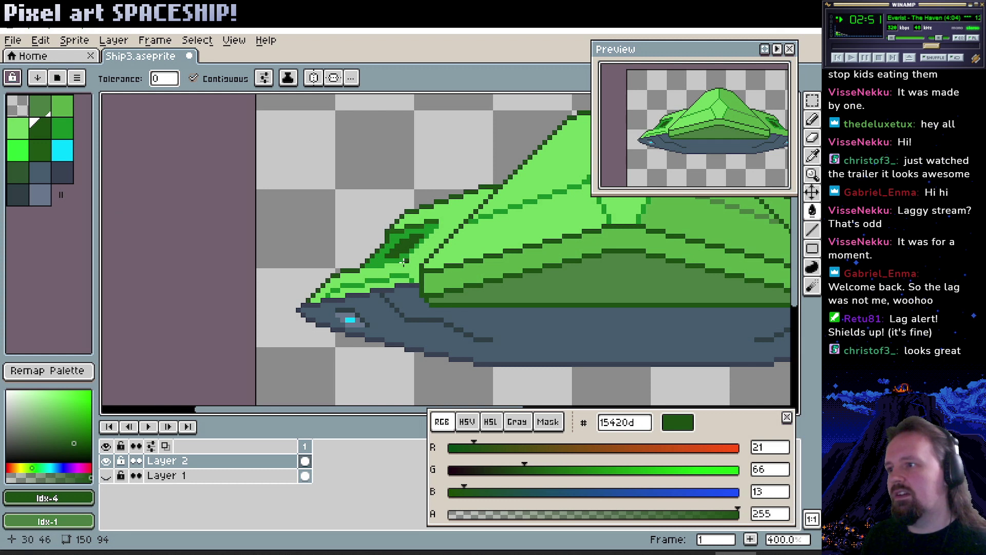
pyautogui.moveTo(404, 262); pyautogui.dragTo(489, 241)
pyautogui.keyDown('alt'); pyautogui.click(477, 294); pyautogui.keyUp('alt')
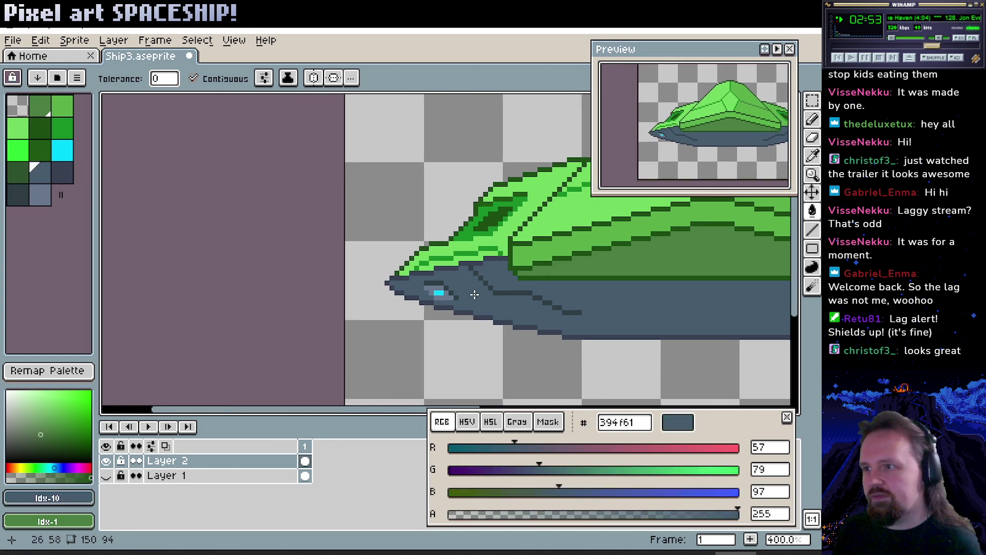
pyautogui.click(453, 263)
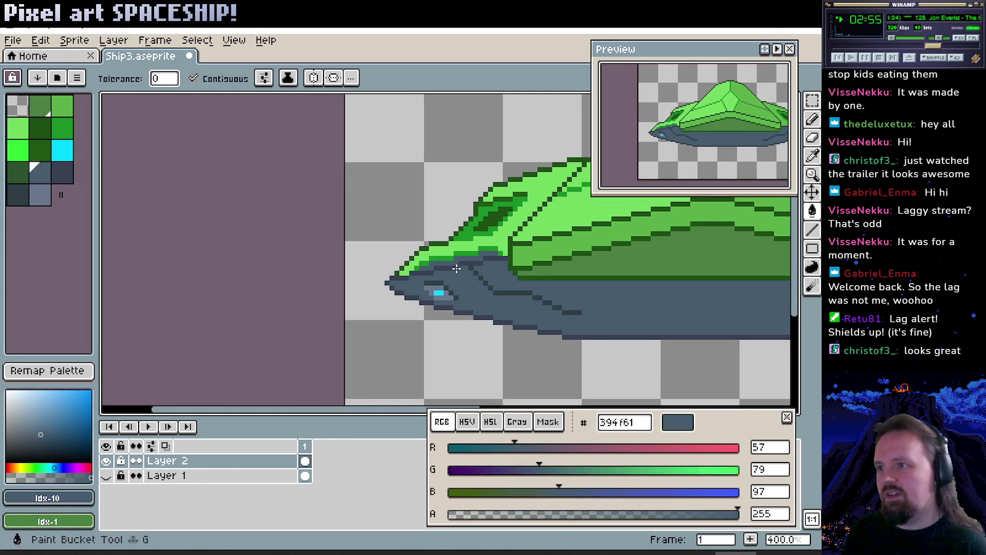
pyautogui.moveTo(556, 304); pyautogui.dragTo(524, 320)
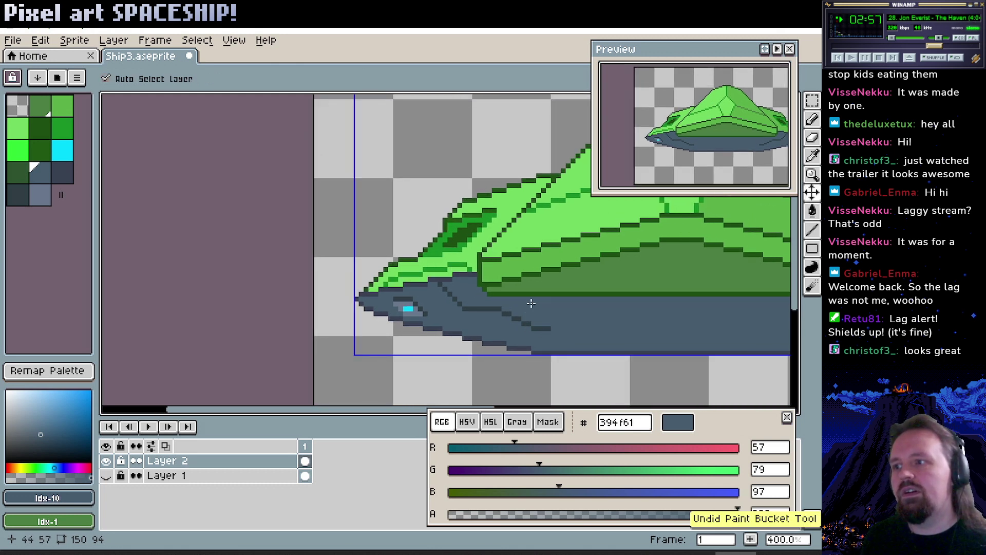
# Fill the strip between the left wing's lower panel line and the underside with cyan 00d2ff from the palette.
pyautogui.press('z')
pyautogui.click(441, 275)
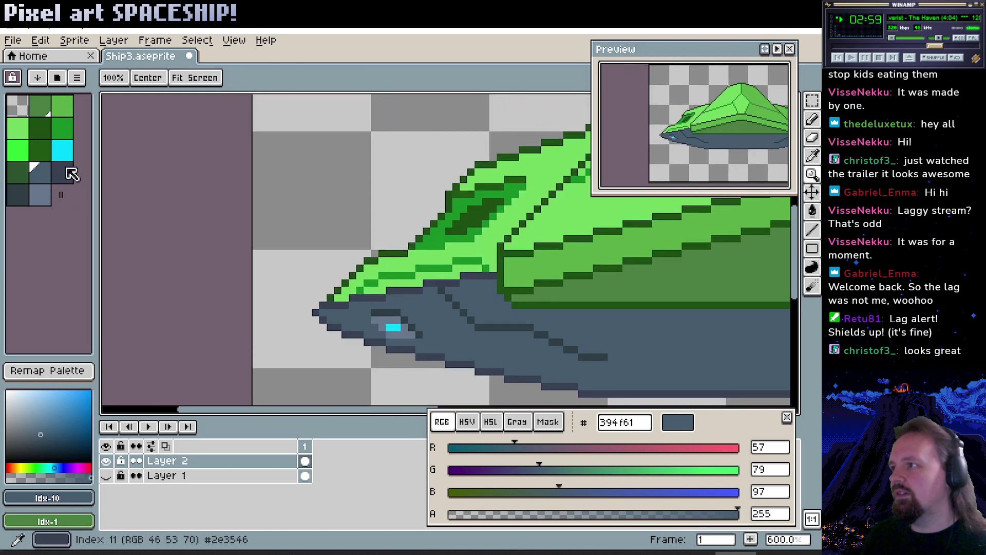
pyautogui.click(65, 151)
pyautogui.press('g')
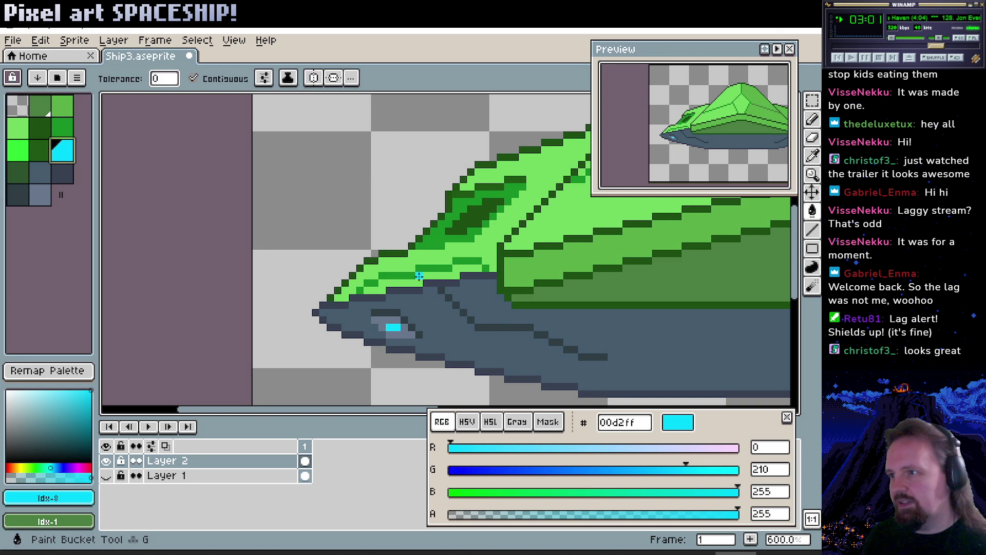
pyautogui.click(420, 278)
pyautogui.press('z')
pyautogui.rightClick(539, 308)
pyautogui.hscroll(3, 583, 297)
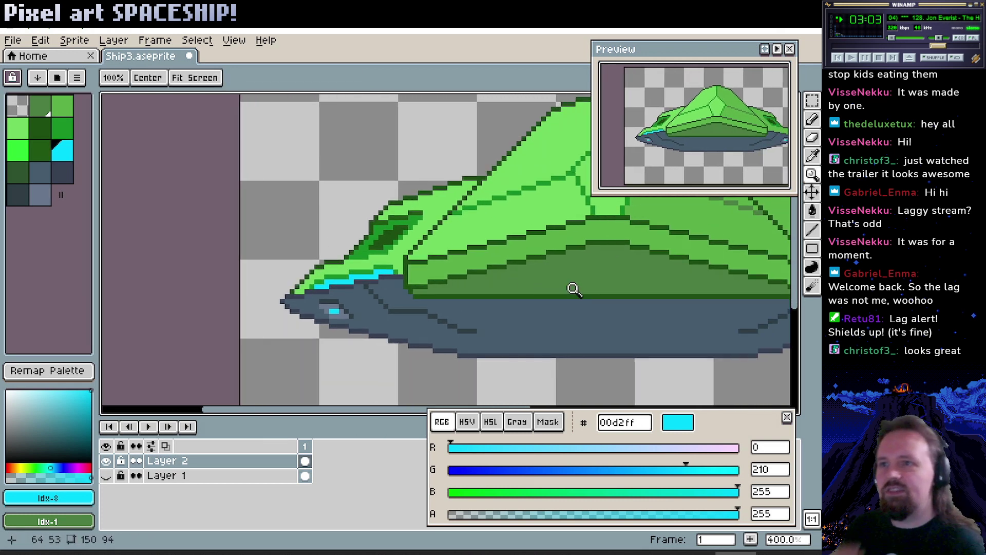
# Try changing the cyan palette colour to white ffffff, and restore it to 00d2ff.
pyautogui.hscroll(-1, 452, 301)
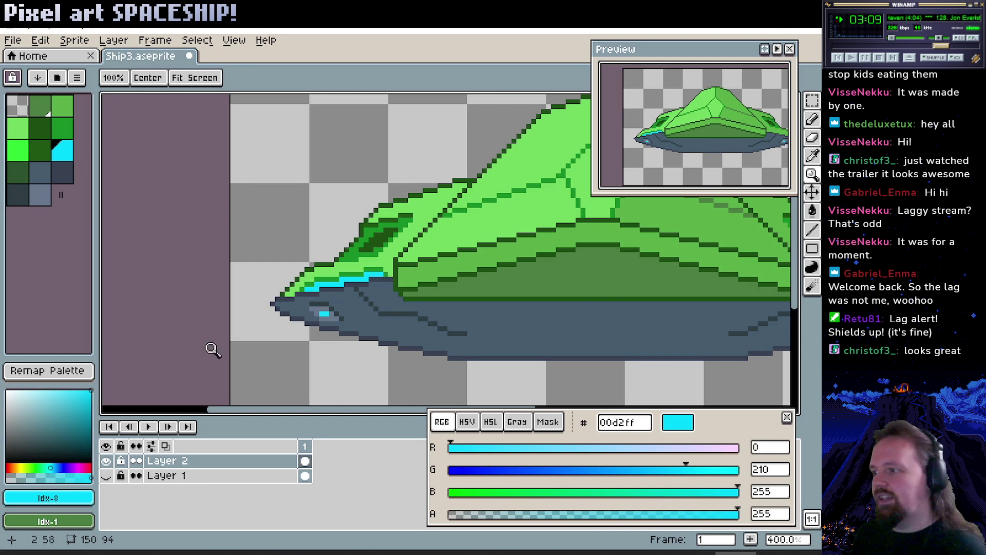
pyautogui.moveTo(61, 411); pyautogui.dragTo(7, 391)
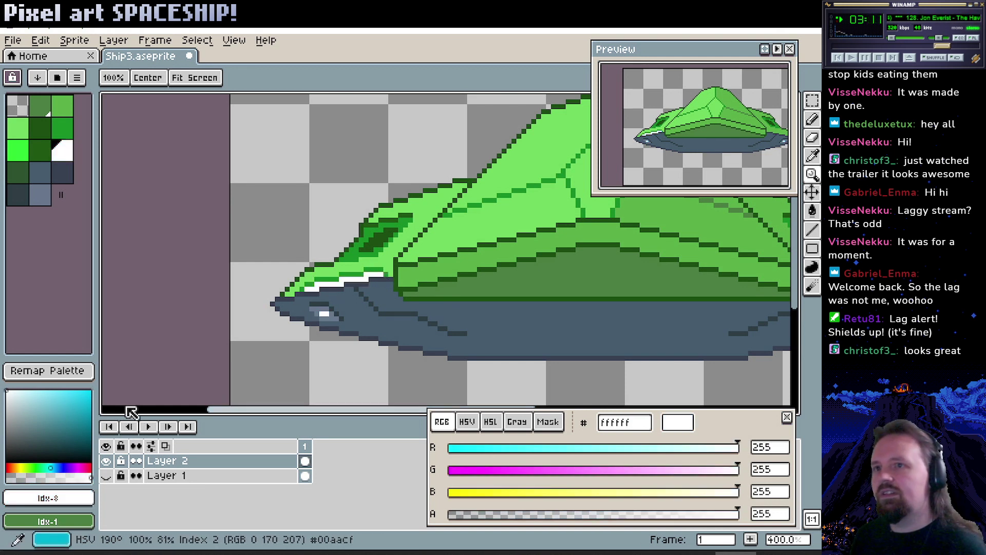
pyautogui.moveTo(92, 402); pyautogui.dragTo(128, 346)
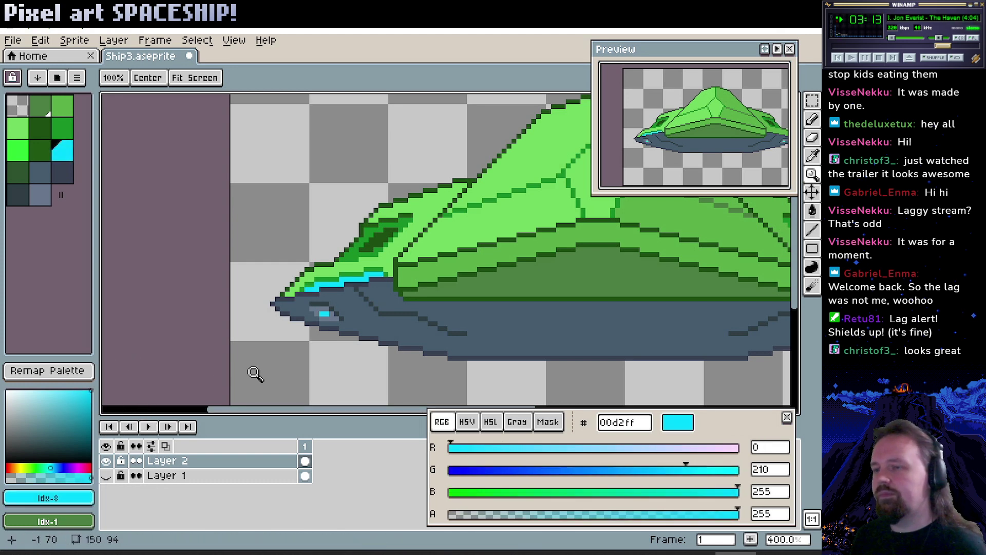
pyautogui.scroll(-1, 432, 305)
pyautogui.scroll(1, 374, 319)
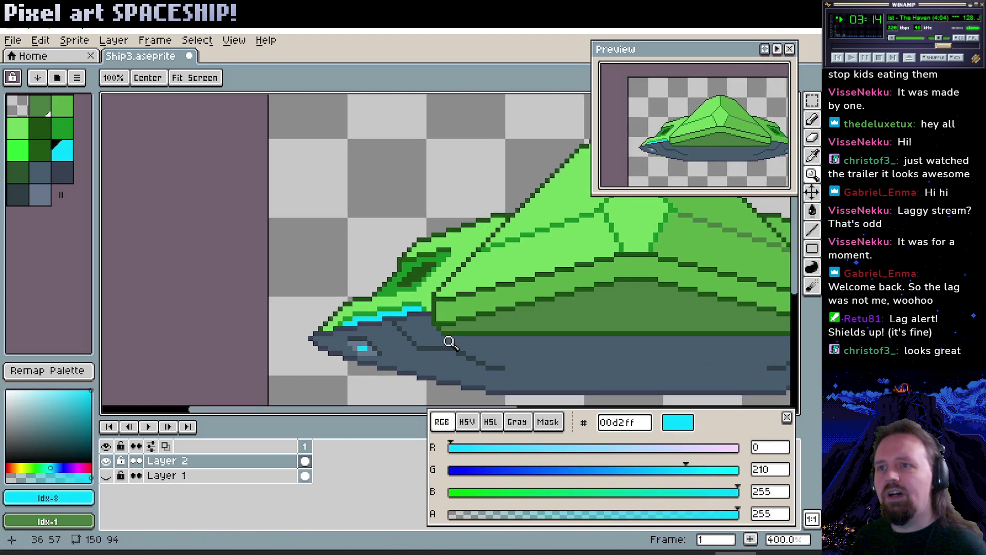
pyautogui.scroll(-2, 359, 302)
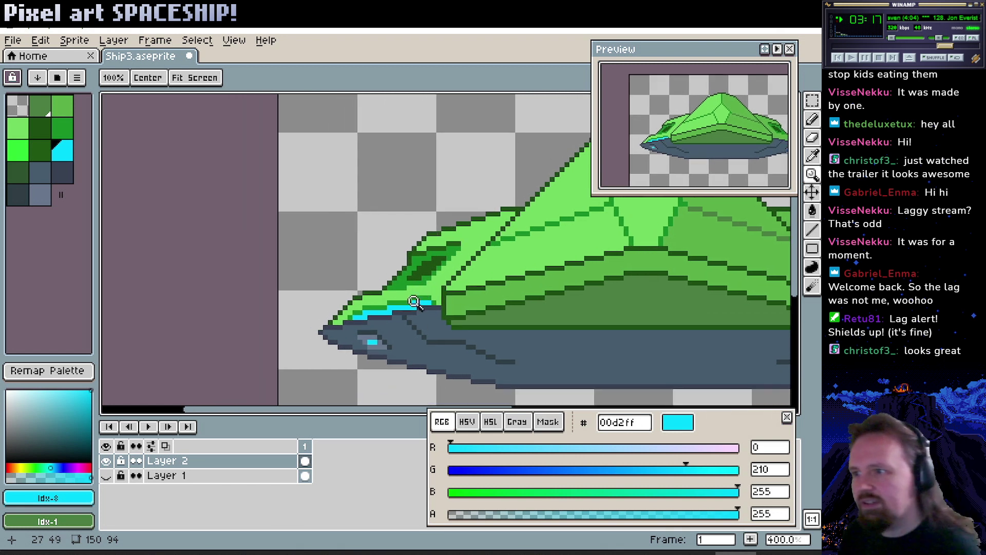
# Try steep 243239 lines from the inner ends of both underside panel lines up to the hull edge, and undo them.
pyautogui.press('b')
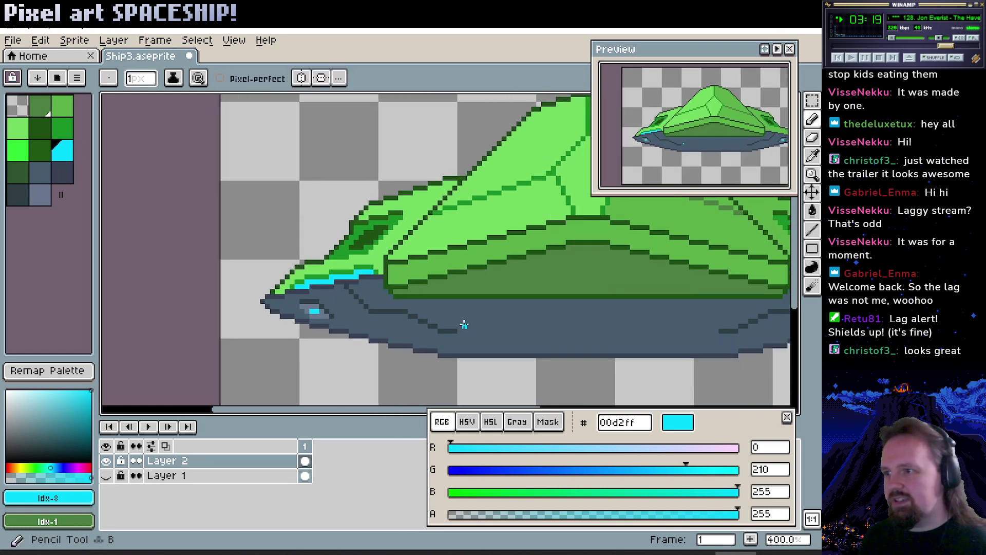
pyautogui.keyDown('alt'); pyautogui.click(466, 328); pyautogui.keyUp('alt')
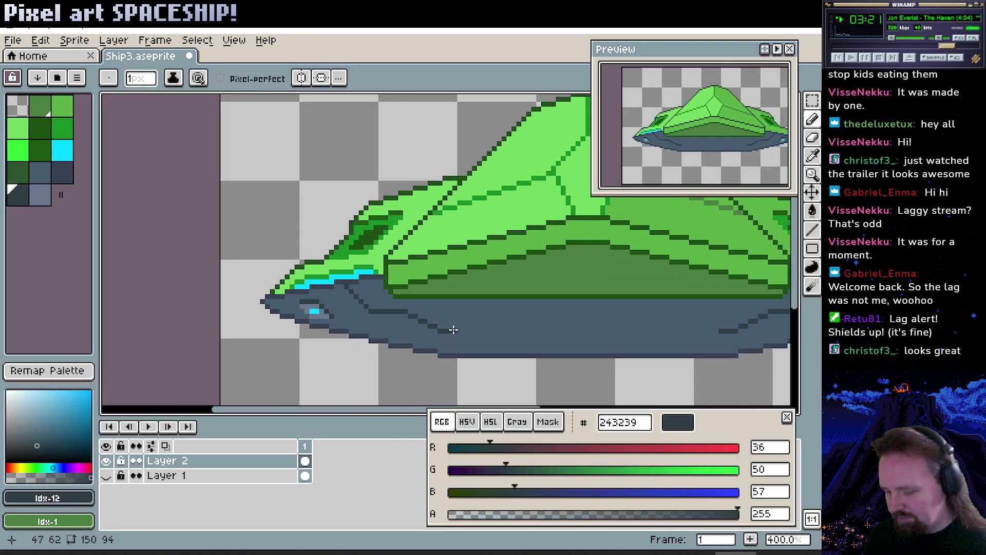
pyautogui.press('l')
pyautogui.moveTo(454, 330)
pyautogui.mouseDown()
pyautogui.moveTo(468, 305)
pyautogui.moveTo(485, 302)
pyautogui.mouseUp()
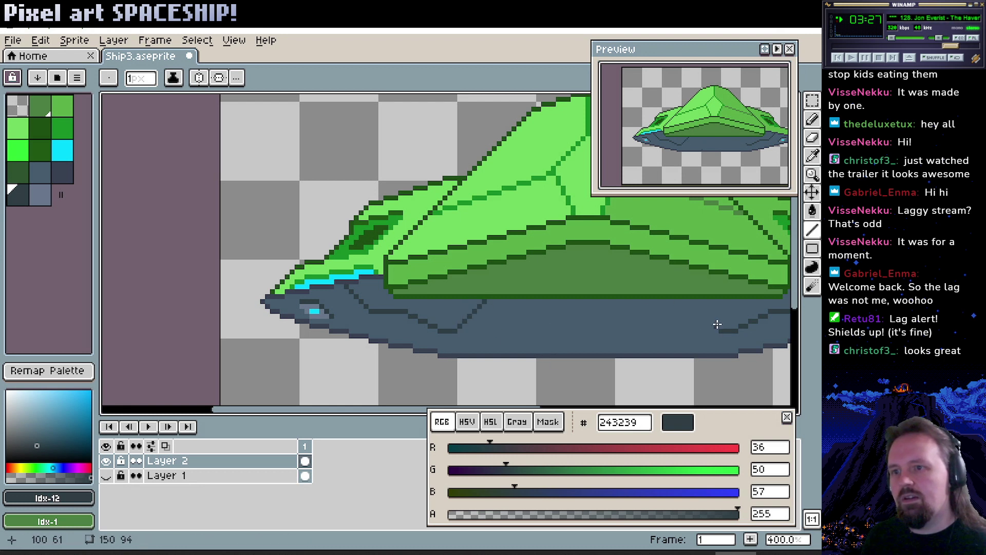
pyautogui.moveTo(717, 324); pyautogui.dragTo(692, 296)
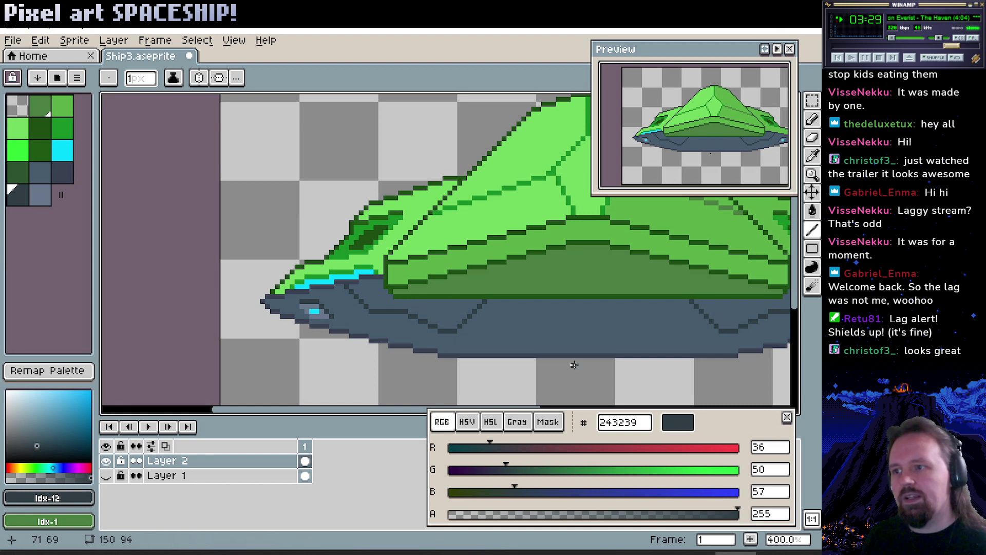
pyautogui.moveTo(574, 365); pyautogui.dragTo(448, 370)
pyautogui.moveTo(477, 320); pyautogui.dragTo(458, 338)
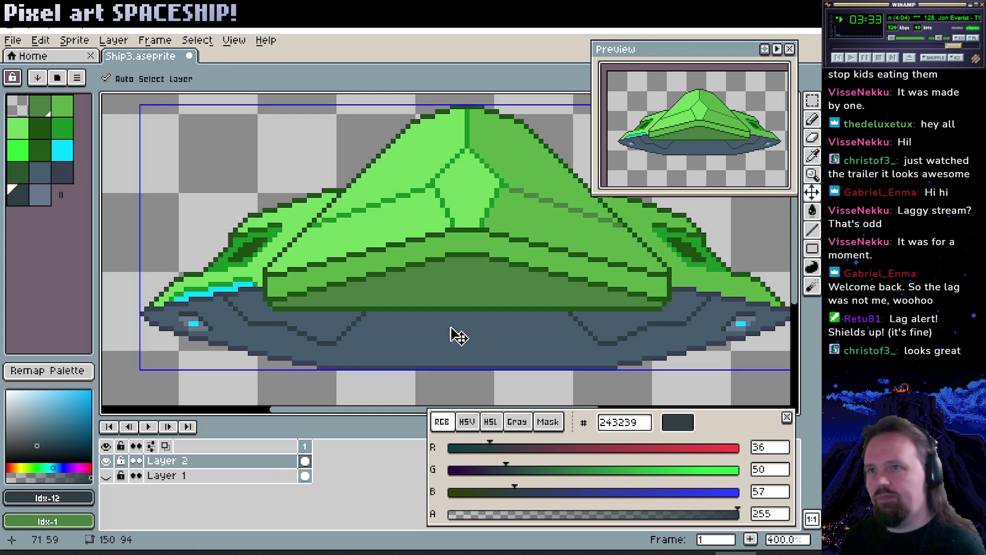
pyautogui.hotkey('ctrl', 'z')
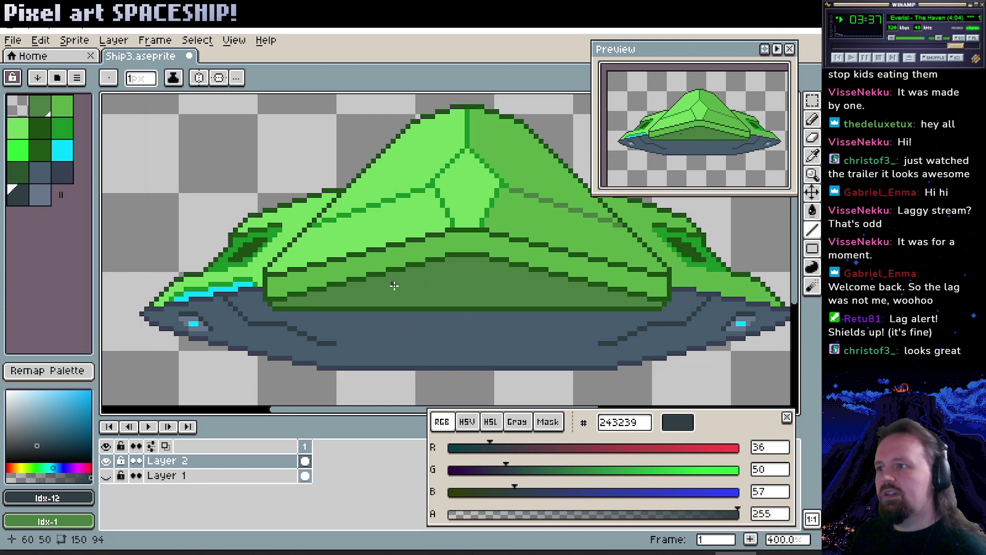
# Try long shallow 243239 lines from both underside panel lines up towards the middle of the hull edge, and undo them.
pyautogui.keyDown('alt'); pyautogui.click(414, 267); pyautogui.keyUp('alt')
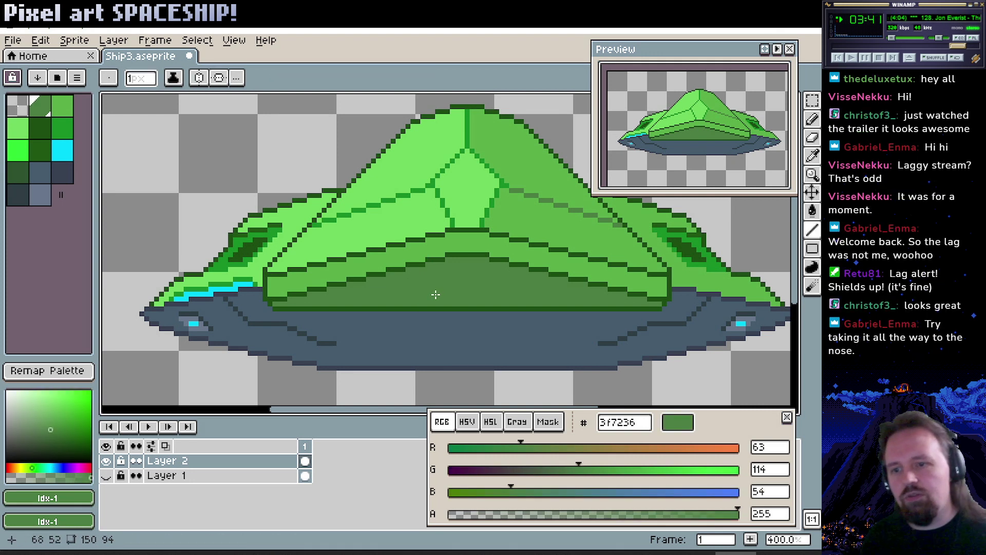
pyautogui.keyDown('alt'); pyautogui.click(338, 343); pyautogui.keyUp('alt')
pyautogui.moveTo(340, 339); pyautogui.dragTo(442, 312)
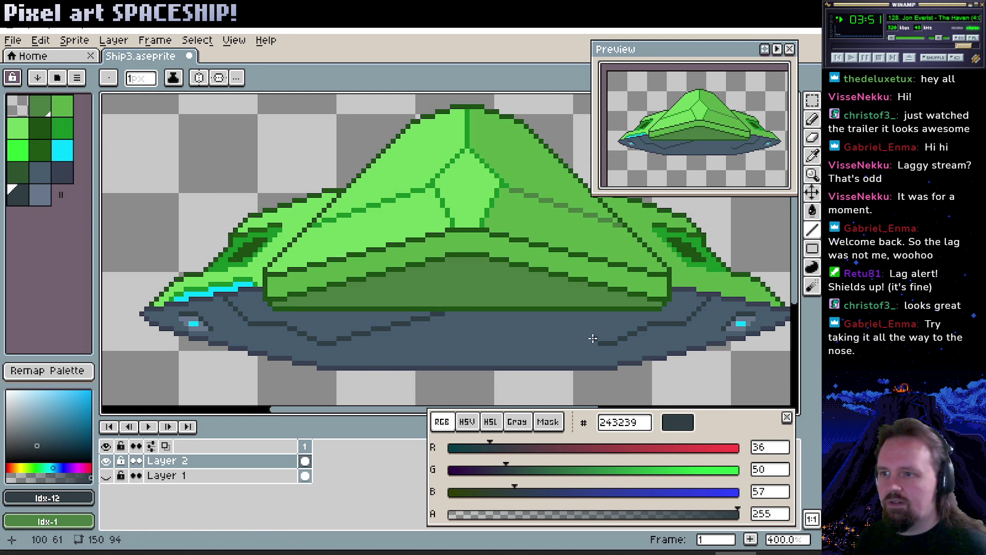
pyautogui.moveTo(594, 337); pyautogui.dragTo(484, 311)
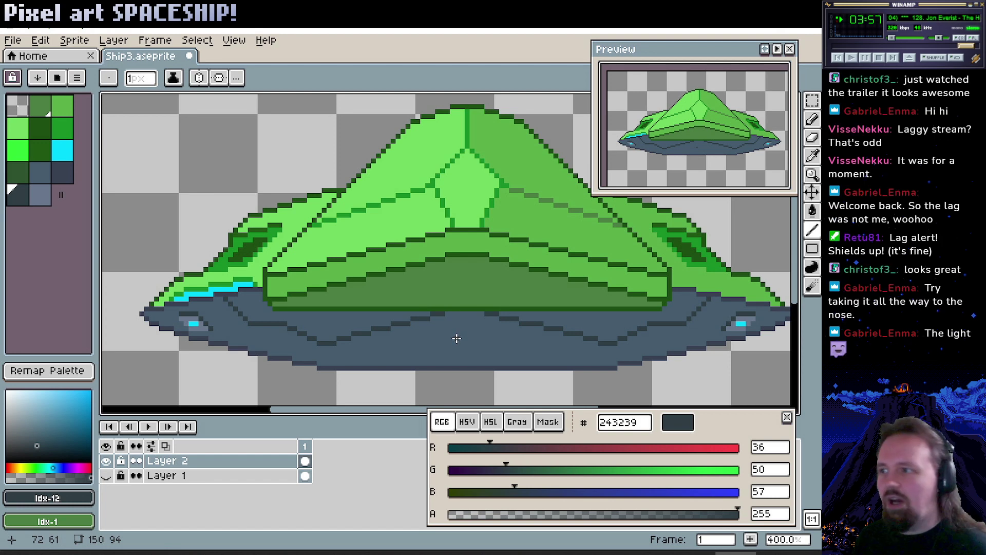
pyautogui.hotkey('ctrl', 'z')
pyautogui.hotkey('ctrl', 'z')
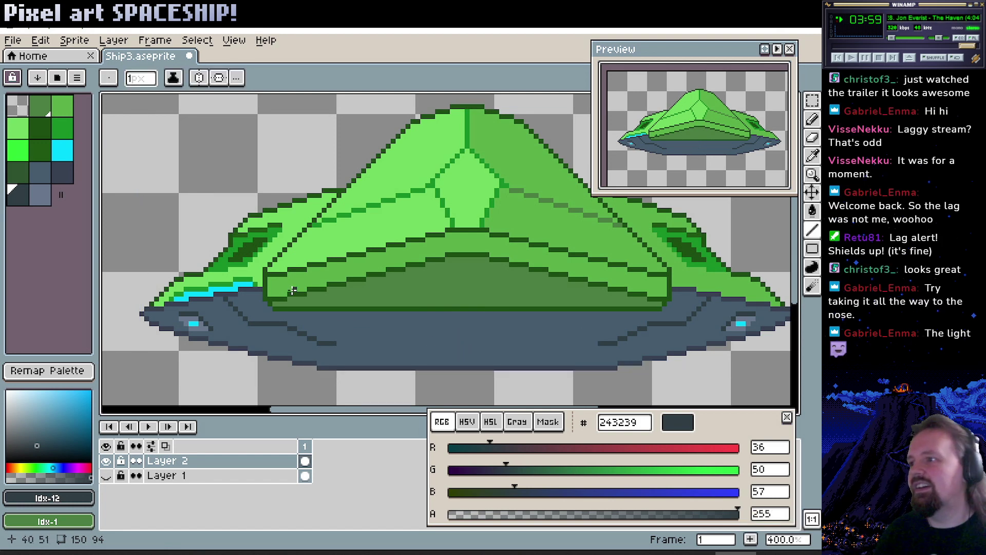
# Extend the left wing's cyan 00d2ff strip and the green 11841f line above it to the central hull's dark outline.
pyautogui.scroll(5, 261, 284)
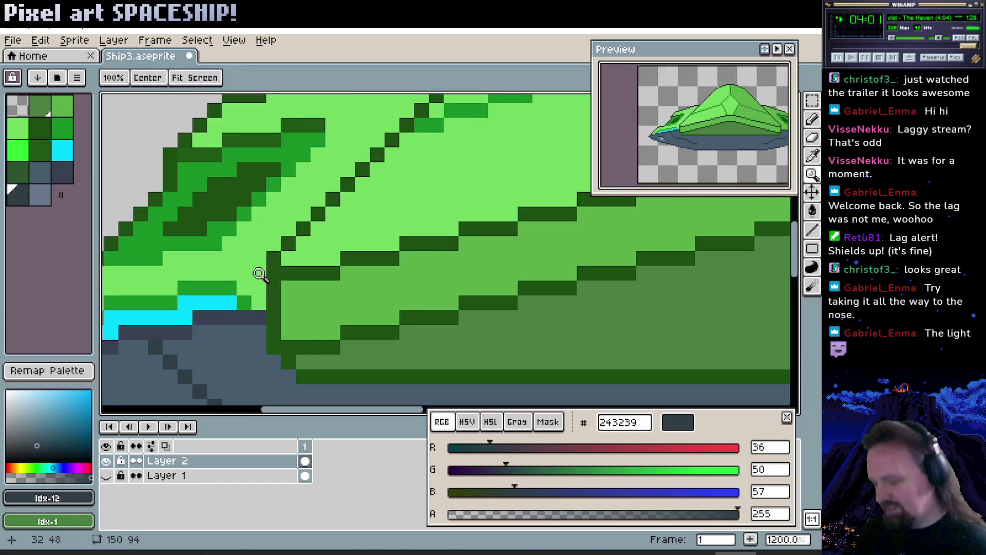
pyautogui.keyDown('alt'); pyautogui.click(267, 285); pyautogui.keyUp('alt')
pyautogui.moveTo(267, 285); pyautogui.dragTo(294, 286)
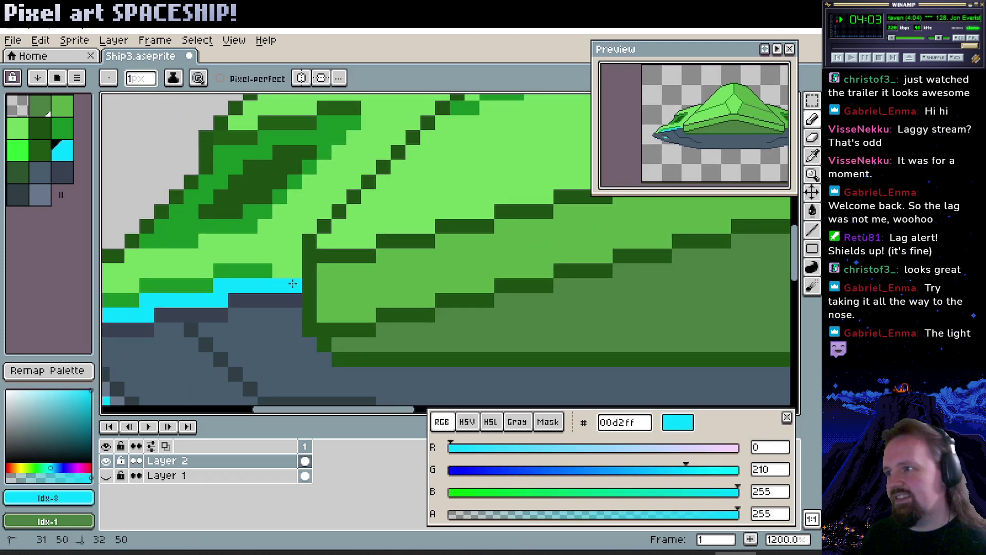
pyautogui.keyDown('alt'); pyautogui.click(273, 264); pyautogui.keyUp('alt')
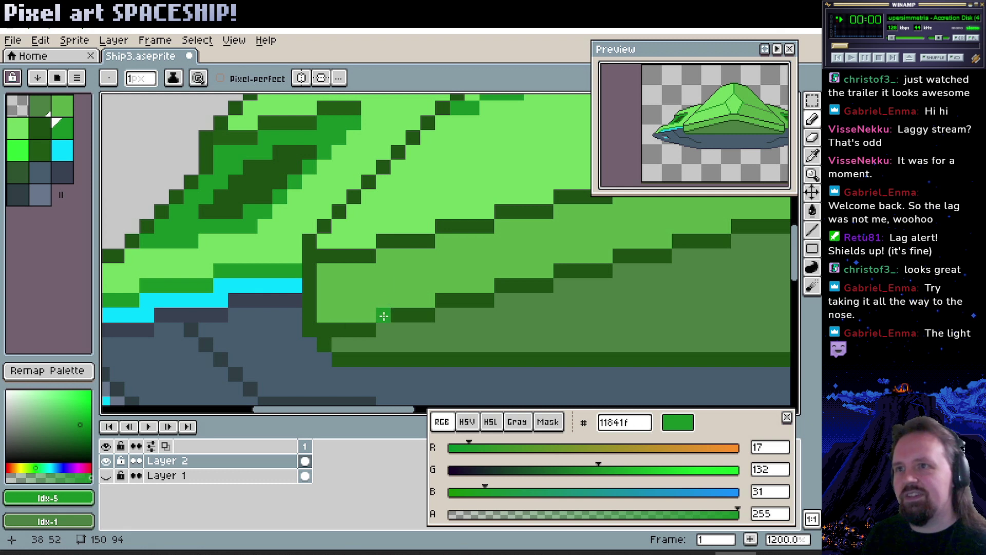
pyautogui.click(443, 301)
pyautogui.moveTo(442, 301); pyautogui.dragTo(476, 291)
pyautogui.scroll(-4, 471, 294)
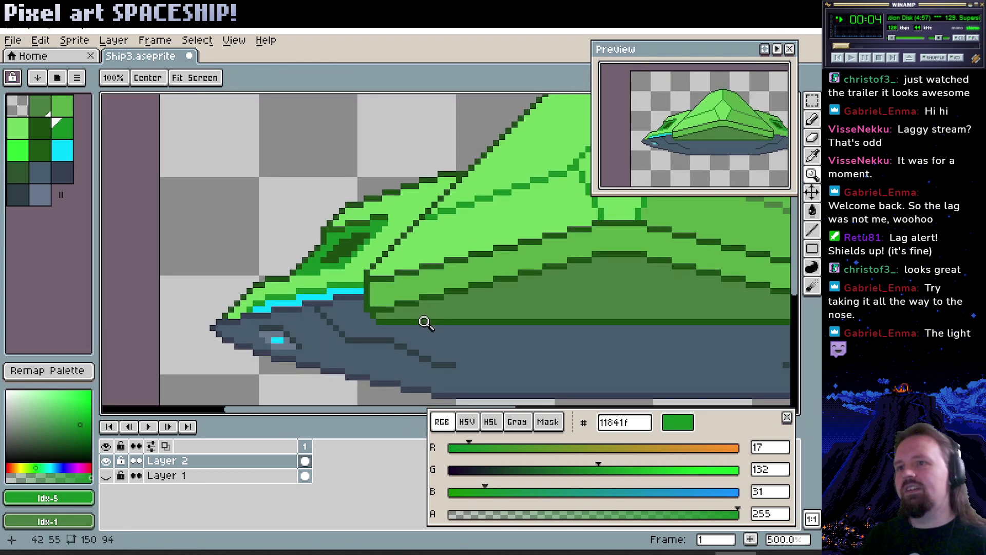
# Examine the whole ship to judge the cyan strip on the left wing against the rest of the hull.
pyautogui.scroll(-2, 419, 314)
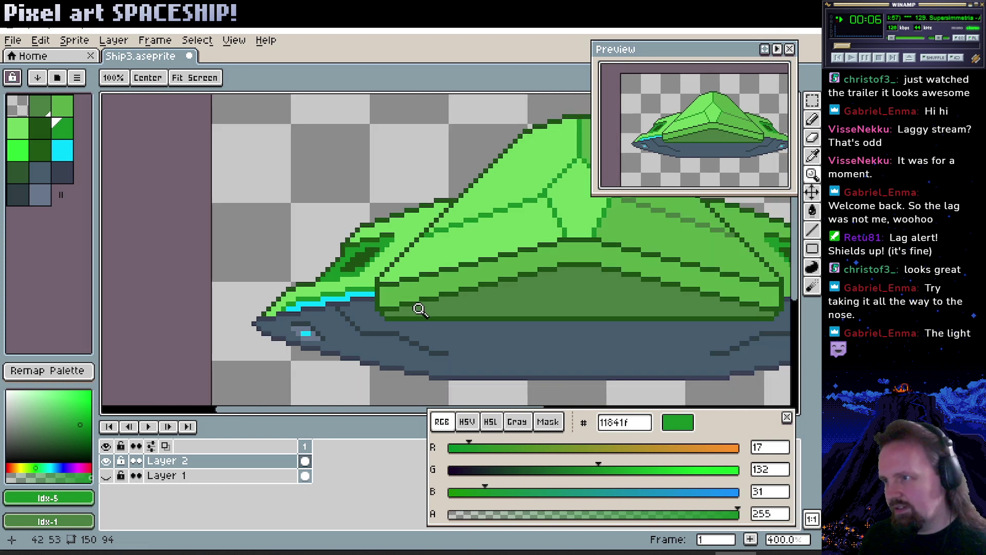
pyautogui.press('v')
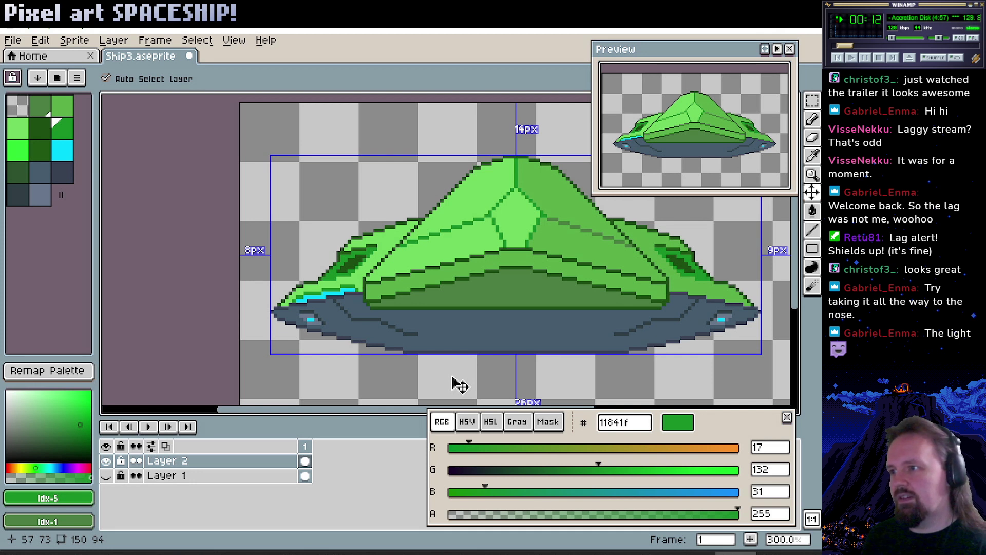
pyautogui.press('z')
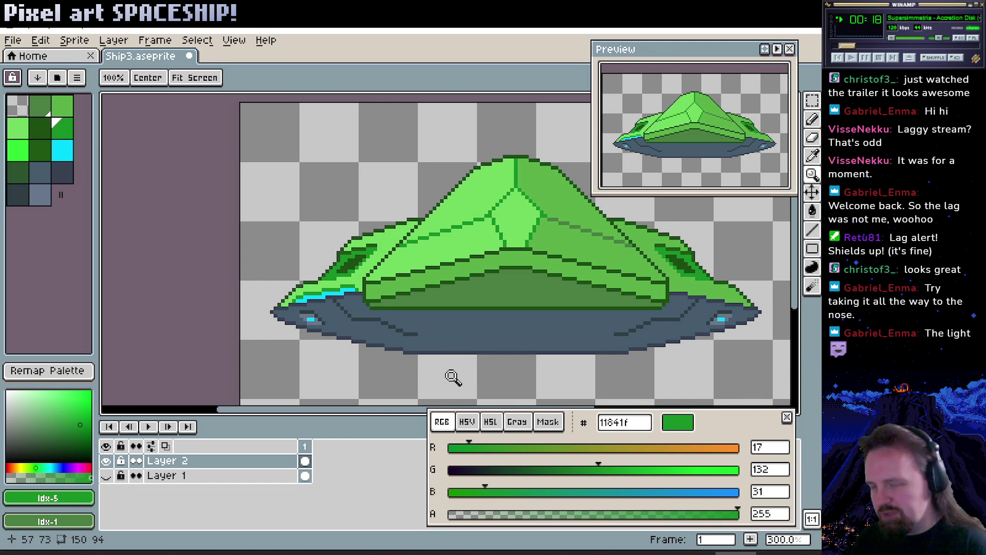
pyautogui.press('v')
pyautogui.press('z')
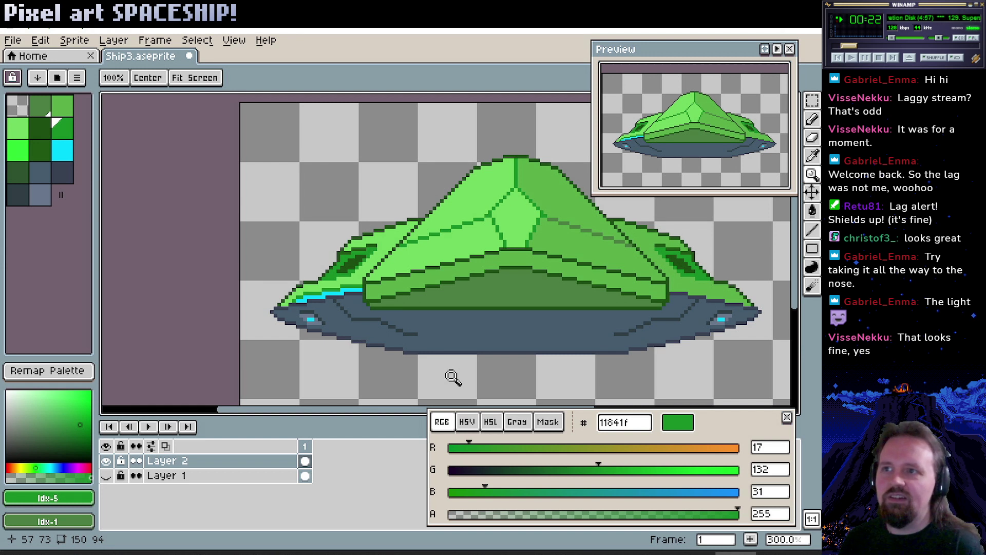
pyautogui.moveTo(388, 262); pyautogui.dragTo(429, 292)
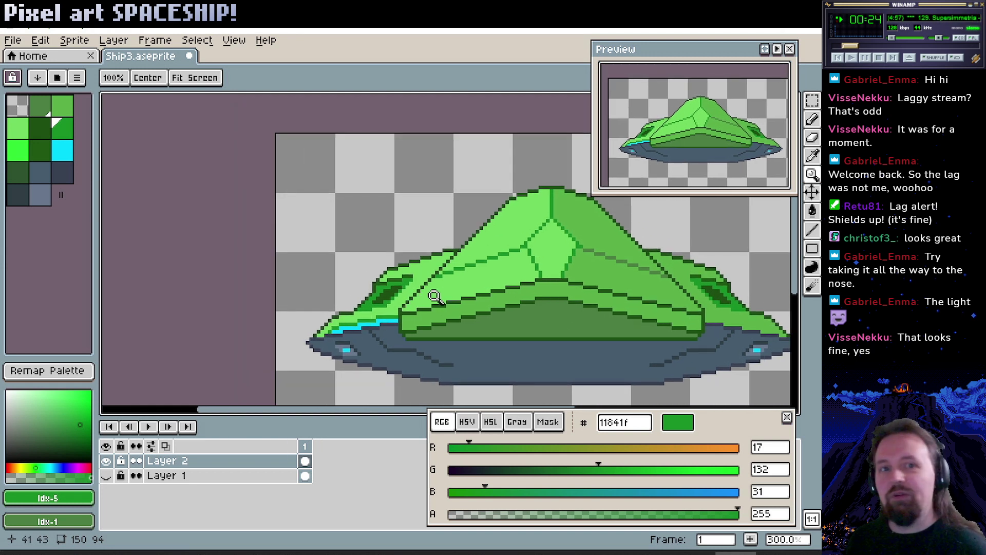
pyautogui.moveTo(513, 308); pyautogui.dragTo(418, 301)
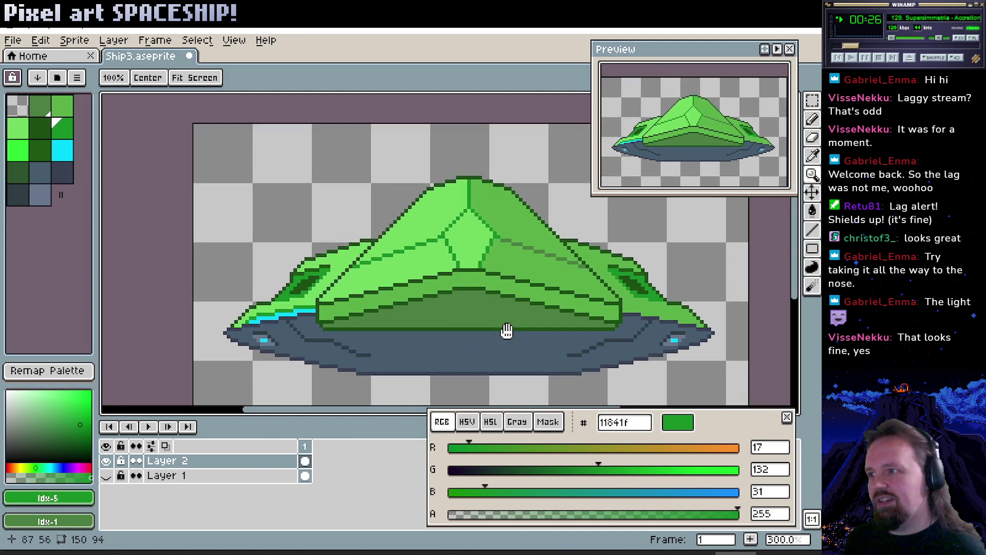
pyautogui.moveTo(491, 335); pyautogui.dragTo(444, 324)
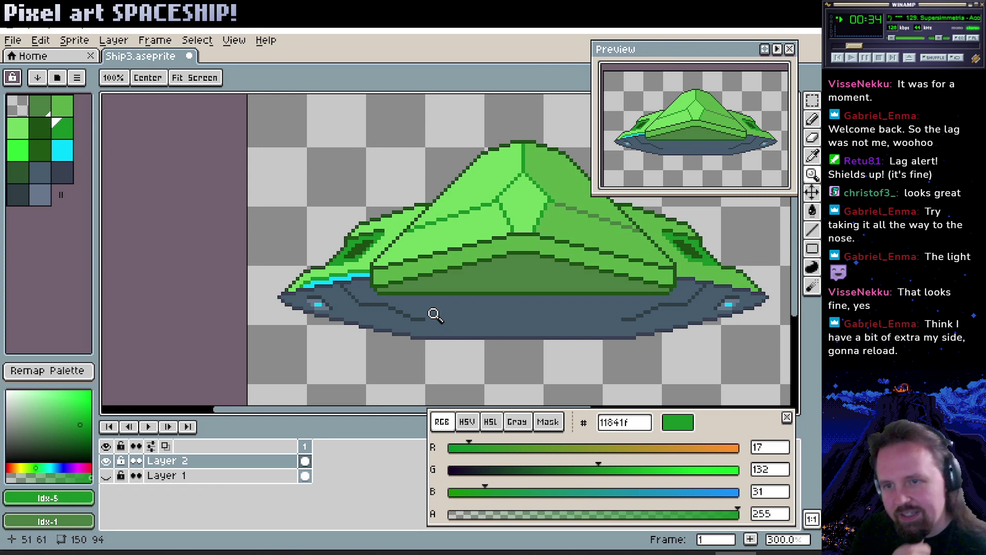
pyautogui.moveTo(420, 324); pyautogui.dragTo(421, 331)
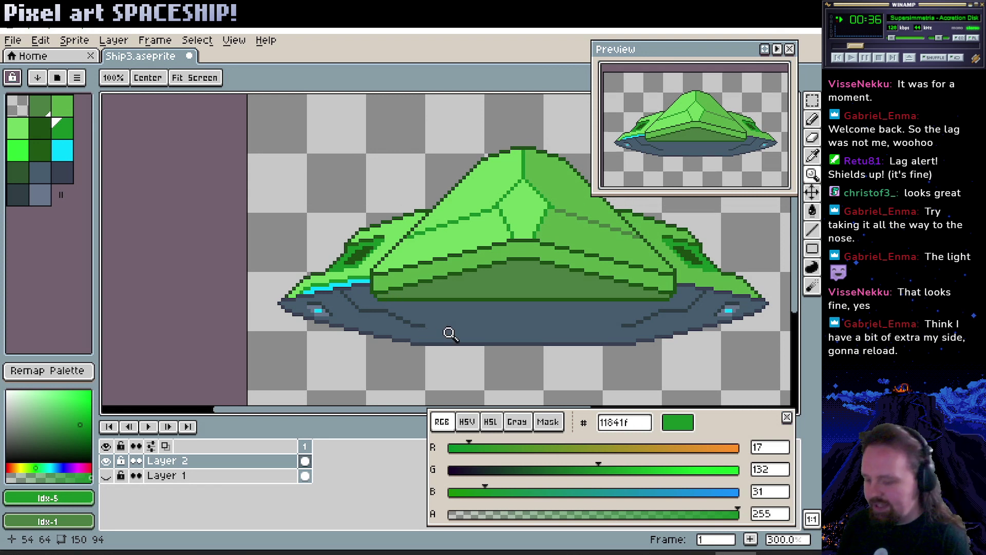
# Draw a steep straight 243239 line from the inner end of the left underside panel line up to the hull edge.
pyautogui.press('b')
pyautogui.keyDown('alt'); pyautogui.click(425, 325); pyautogui.keyUp('alt')
pyautogui.keyDown('alt'); pyautogui.click(426, 325); pyautogui.keyUp('alt')
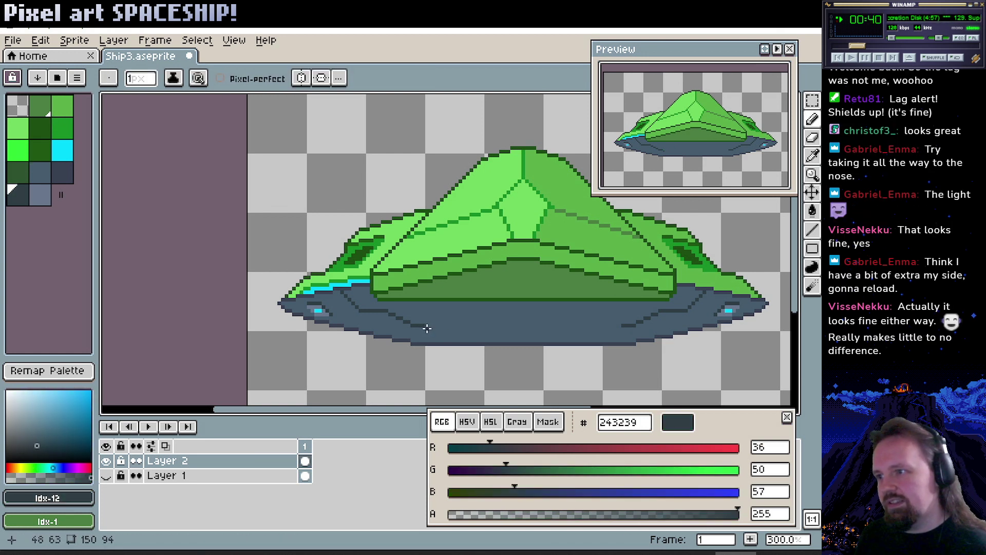
pyautogui.moveTo(424, 321)
pyautogui.mouseDown()
pyautogui.moveTo(400, 289)
pyautogui.moveTo(406, 311)
pyautogui.mouseUp()
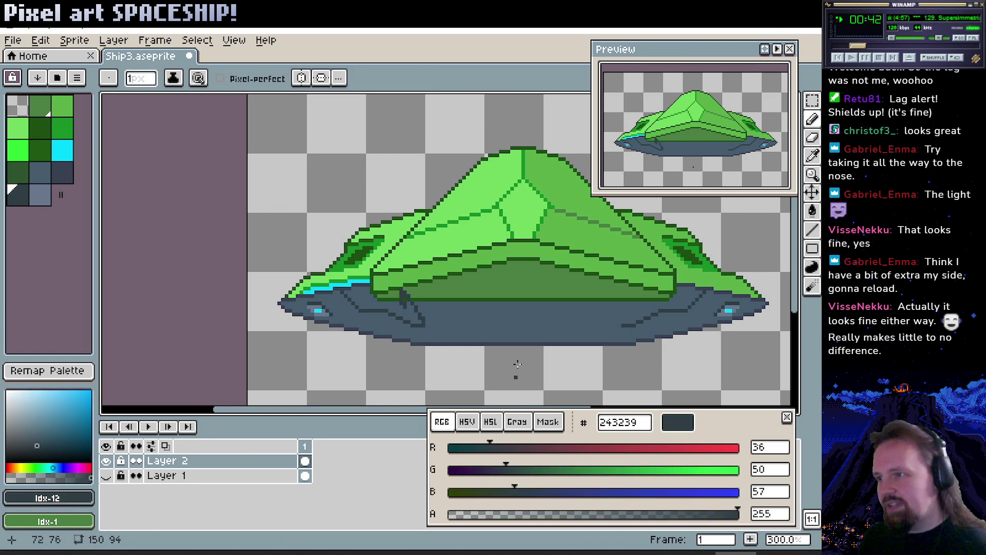
pyautogui.press('z')
pyautogui.scroll(3, 404, 324)
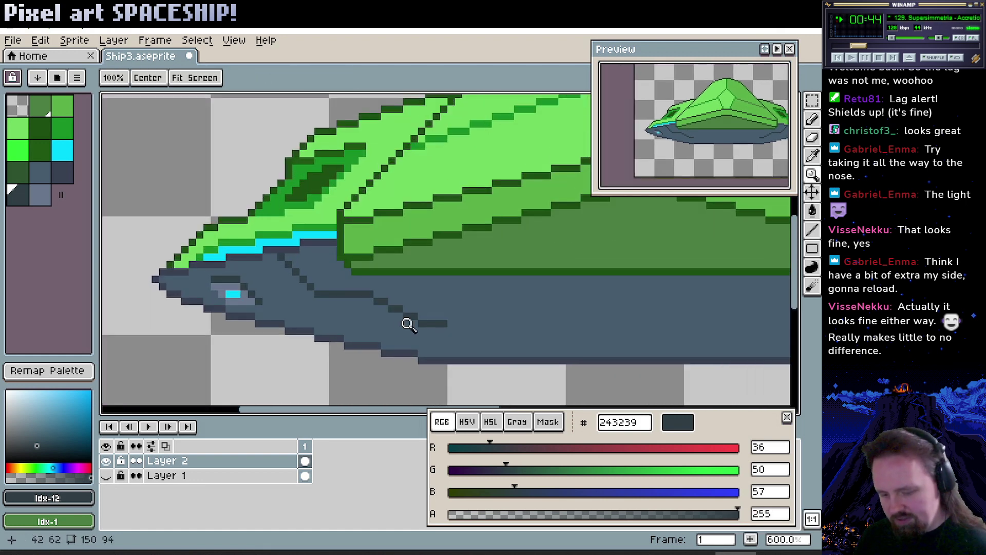
pyautogui.press('l')
pyautogui.moveTo(445, 322); pyautogui.dragTo(419, 277)
# Shorten the left wing's cyan strip and the 11841f line above it, filling the gap before the central hull's outline with 66d354.
pyautogui.moveTo(541, 336); pyautogui.dragTo(486, 310)
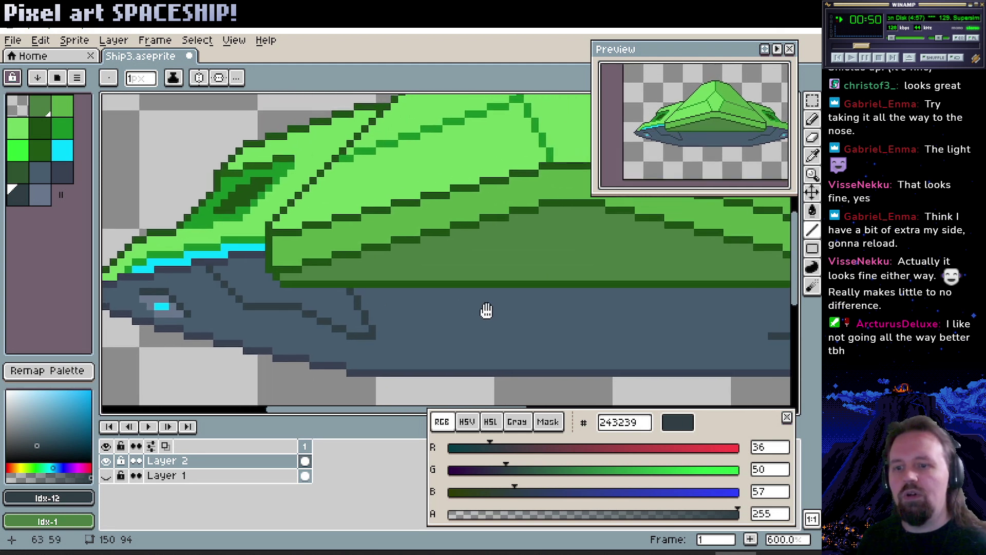
pyautogui.moveTo(411, 307); pyautogui.dragTo(559, 335)
pyautogui.keyDown('alt'); pyautogui.click(405, 273); pyautogui.keyUp('alt')
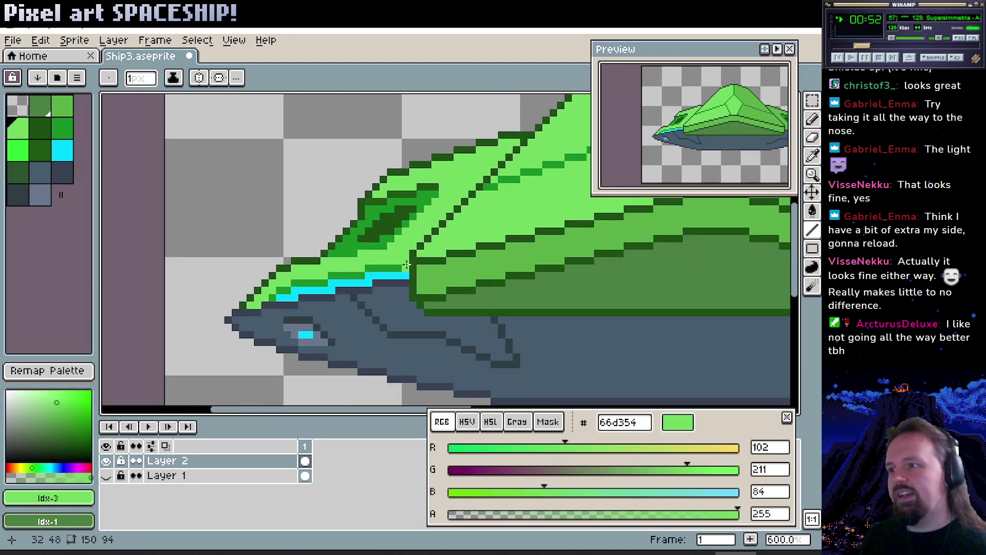
pyautogui.keyDown('alt'); pyautogui.click(397, 267); pyautogui.keyUp('alt')
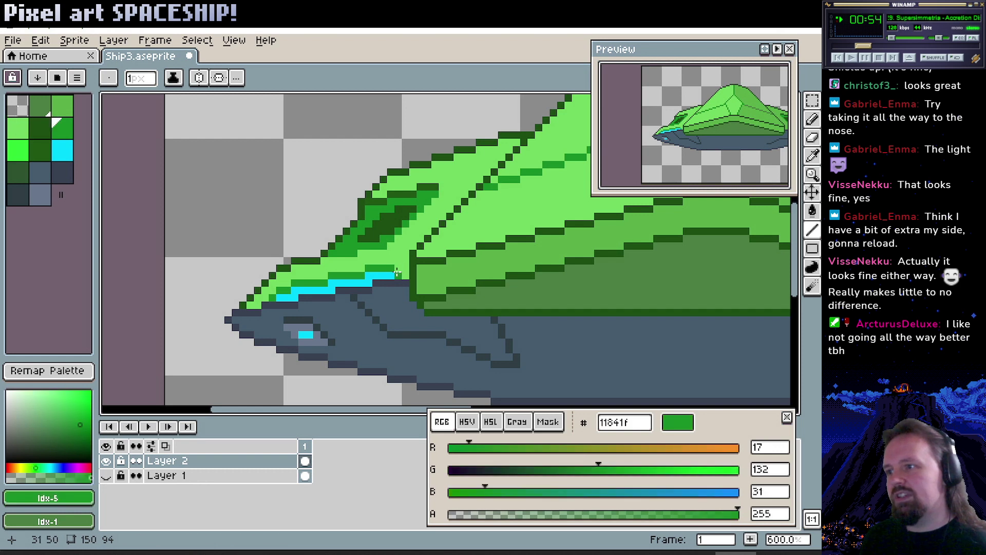
# Draw the mirrored steep 243239 line from the inner end of the right underside panel line up to the hull edge.
pyautogui.hscroll(6, 542, 355)
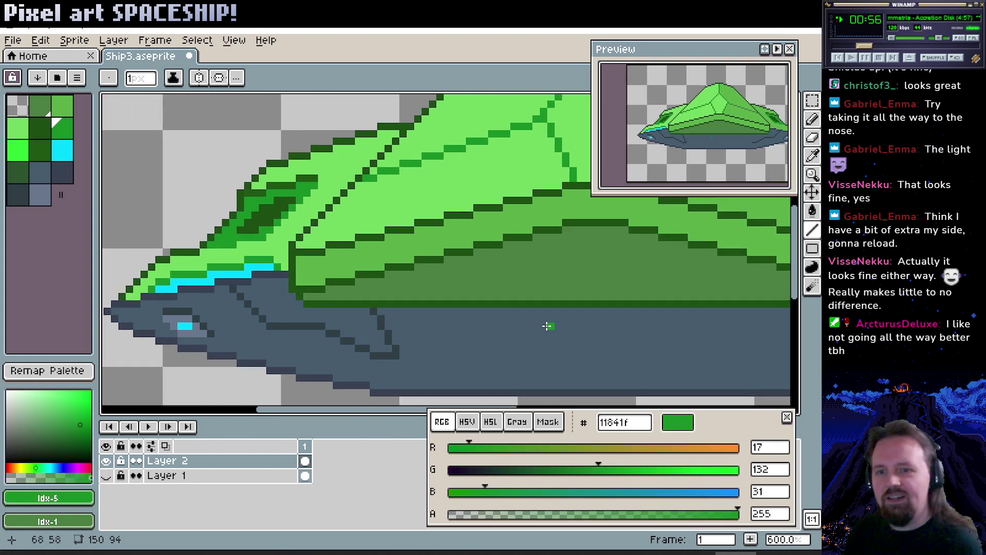
pyautogui.hscroll(2, 452, 314)
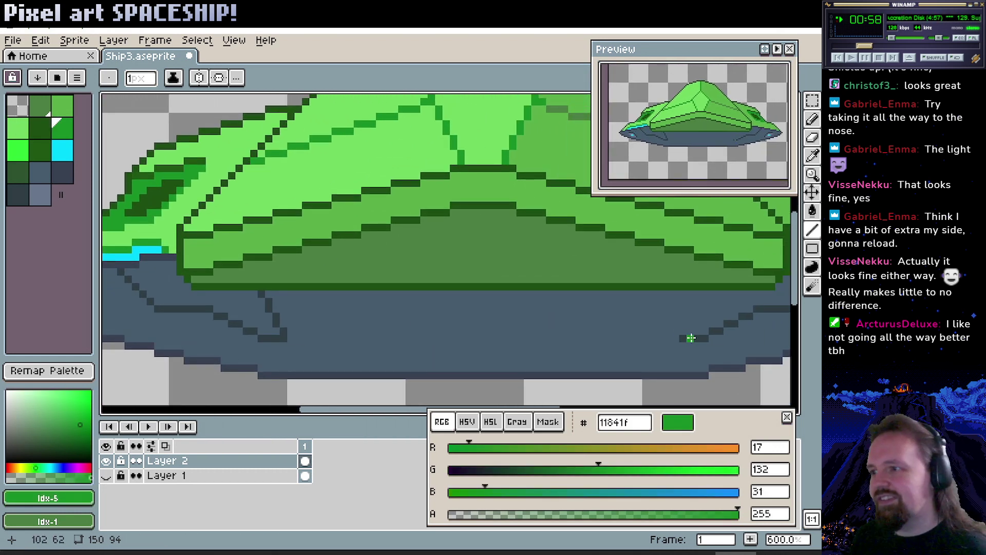
pyautogui.keyDown('alt'); pyautogui.click(697, 337); pyautogui.keyUp('alt')
pyautogui.moveTo(686, 338); pyautogui.dragTo(700, 293)
# Outline a wide trapezoid panel in 243239 in the middle of the underside, with its longer edge just below the green hull.
pyautogui.moveTo(555, 336); pyautogui.dragTo(517, 333)
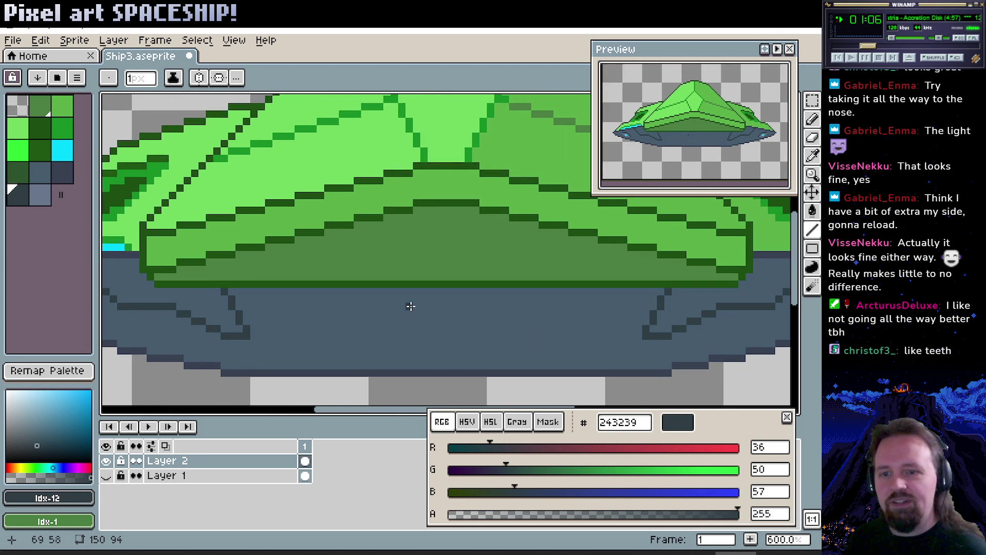
pyautogui.moveTo(398, 306); pyautogui.dragTo(482, 317)
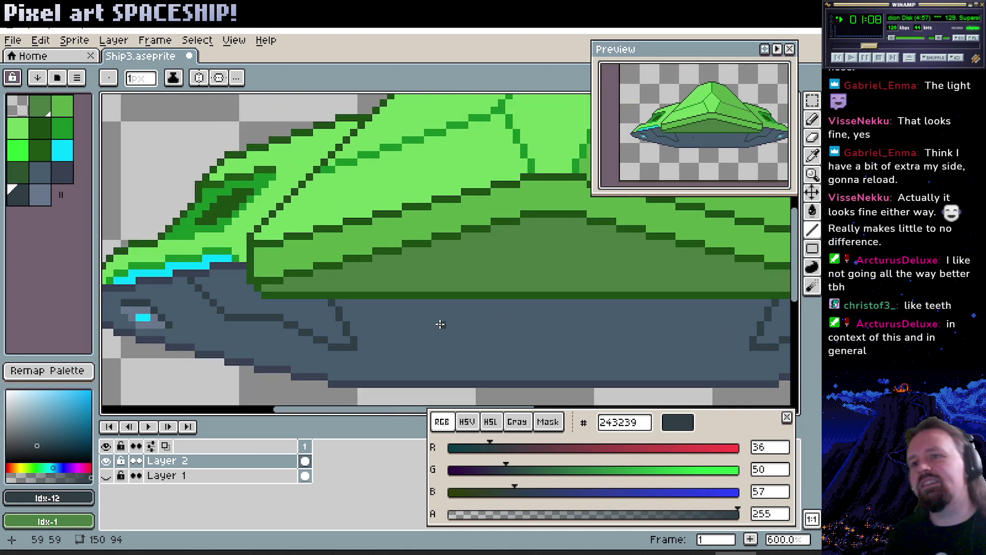
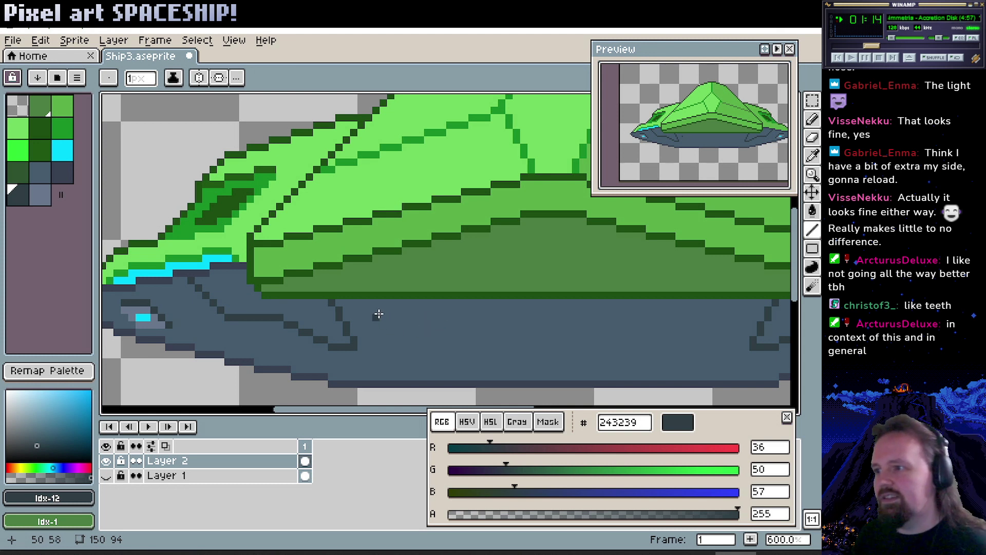
pyautogui.moveTo(378, 314); pyautogui.dragTo(400, 366)
pyautogui.moveTo(368, 322)
pyautogui.mouseDown()
pyautogui.moveTo(306, 287)
pyautogui.moveTo(676, 276)
pyautogui.mouseUp()
pyautogui.moveTo(340, 334); pyautogui.dragTo(649, 333)
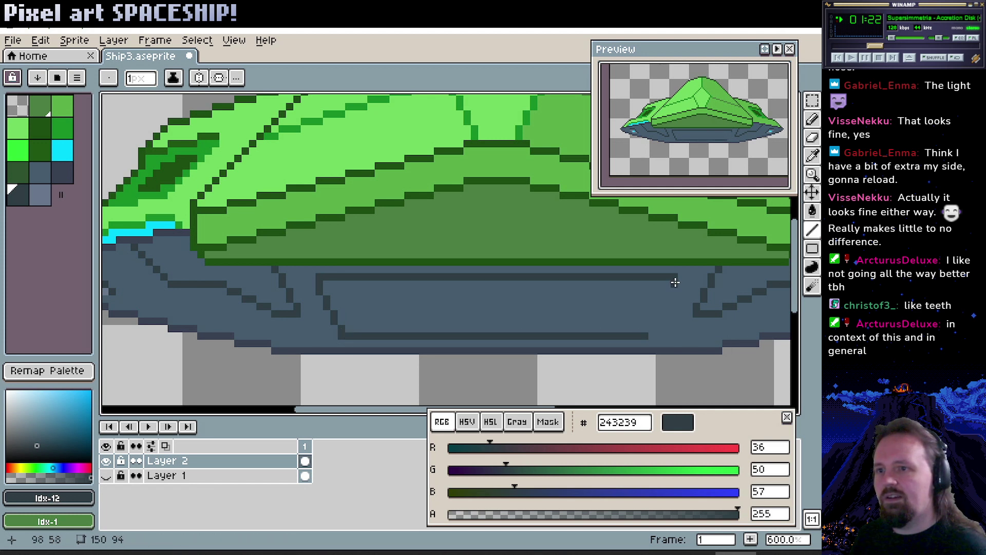
pyautogui.moveTo(675, 281); pyautogui.dragTo(655, 333)
pyautogui.hscroll(2, 568, 332)
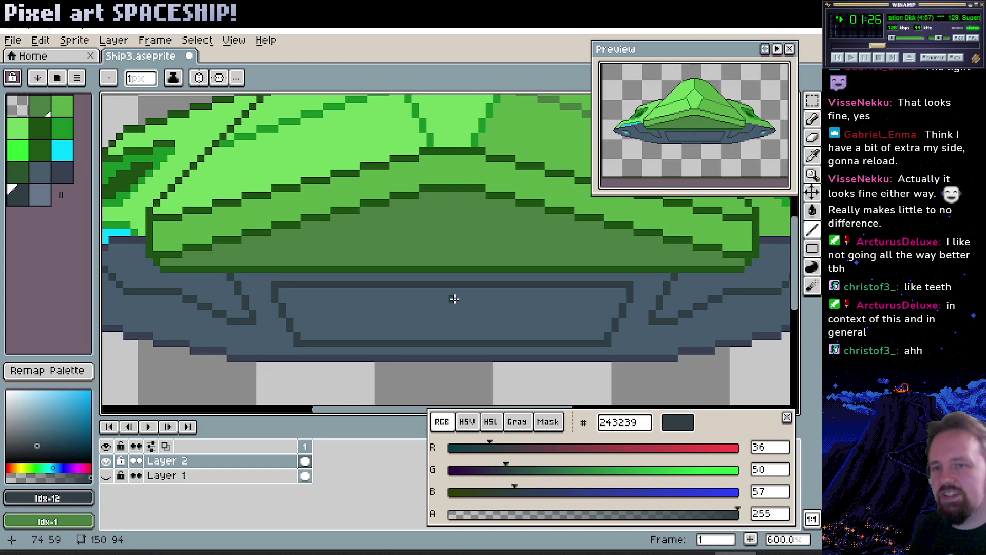
# Place a single 243239 rivet pixel inside each of the four corners of the central underside panel.
pyautogui.scroll(1, 444, 303)
pyautogui.hscroll(-2, 452, 309)
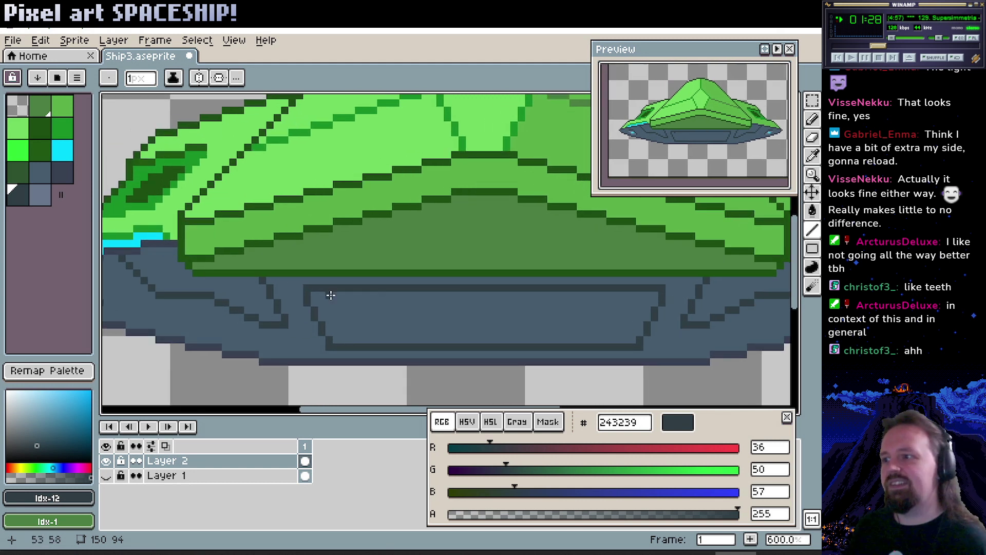
pyautogui.click(344, 332)
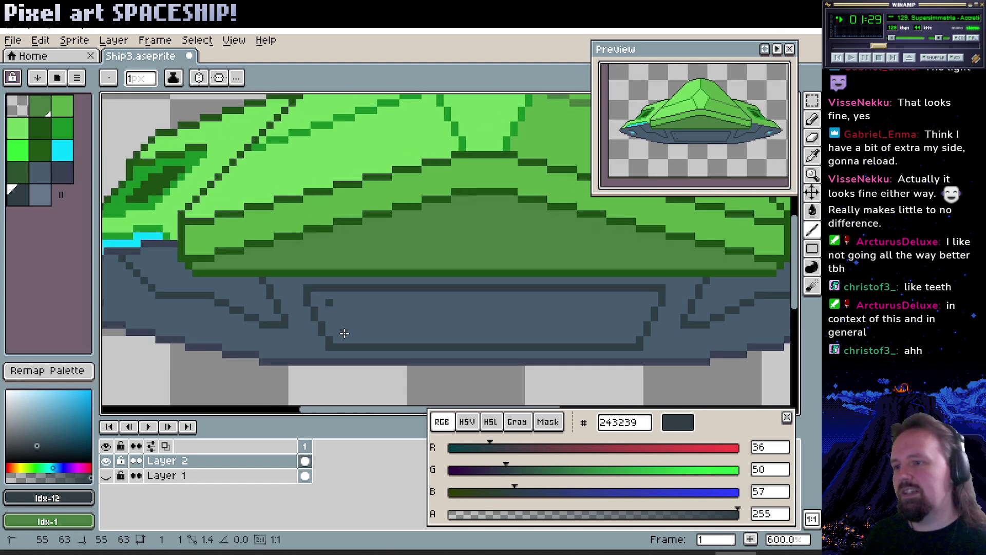
pyautogui.click(624, 333)
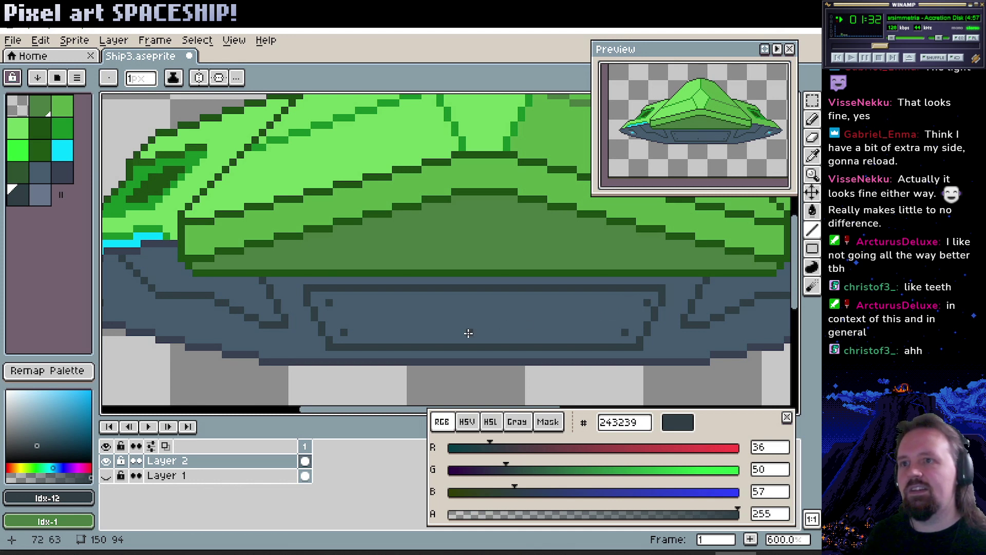
pyautogui.press('shift')
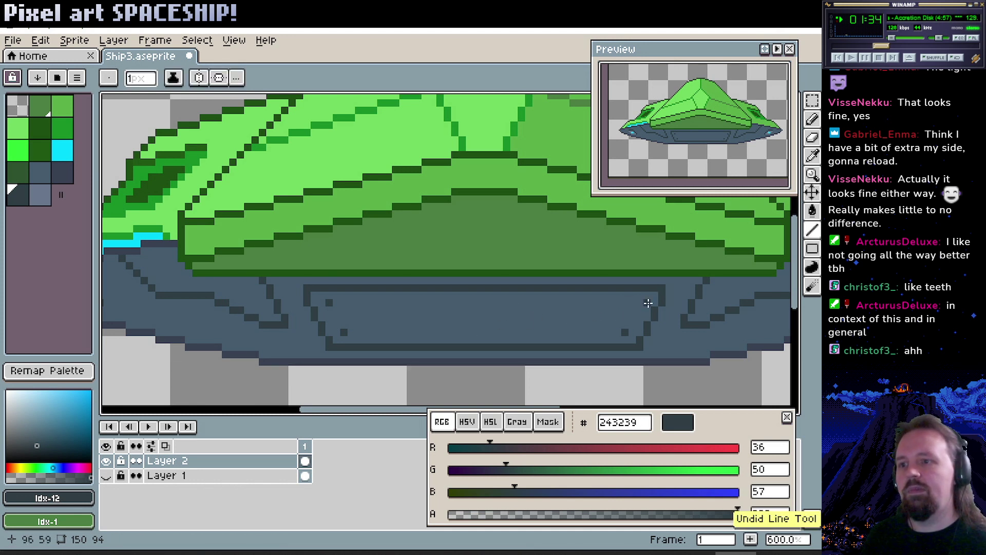
pyautogui.click(639, 302)
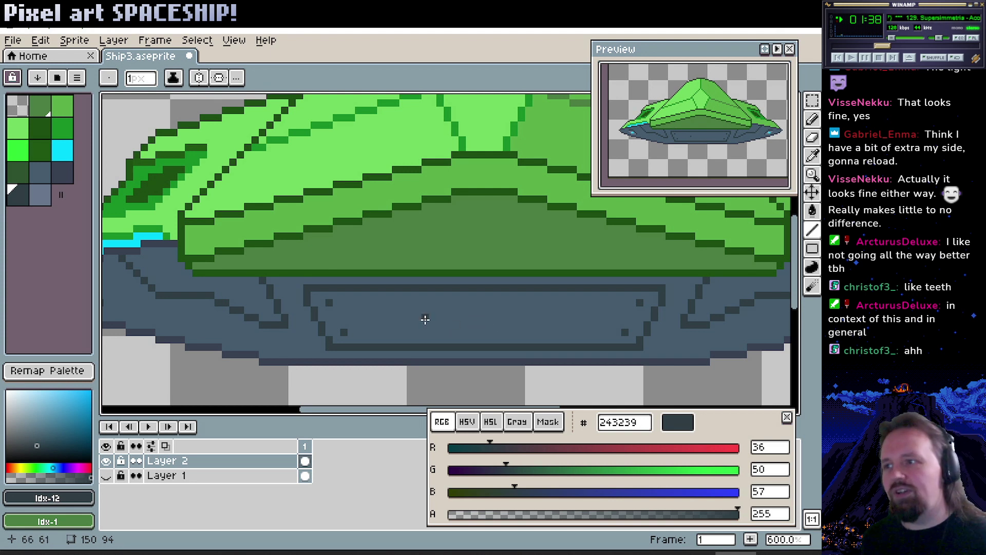
# Add matching 243239 rivet pixels near the corners of the left and right underside side panels.
pyautogui.hscroll(2, 406, 337)
pyautogui.hscroll(-4, 461, 311)
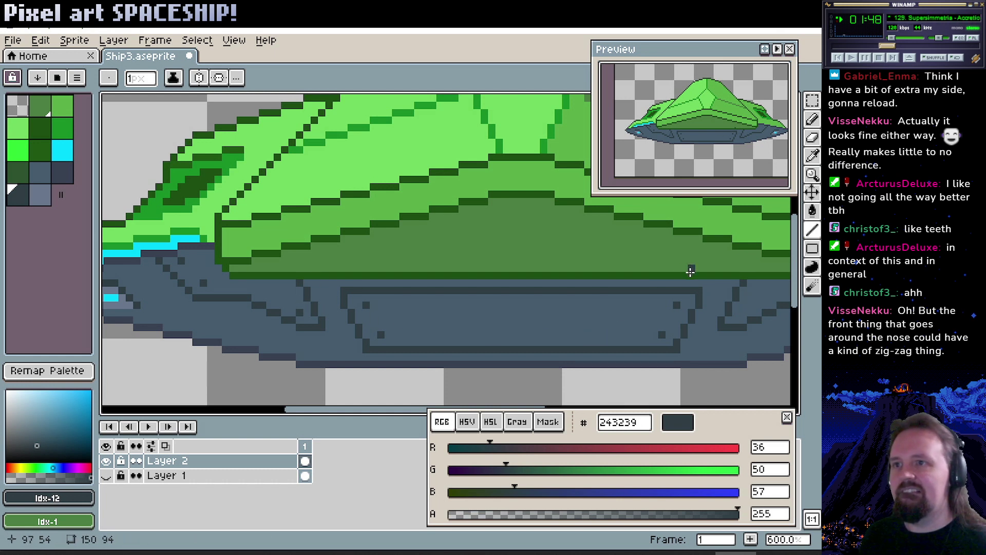
pyautogui.hscroll(3, 673, 308)
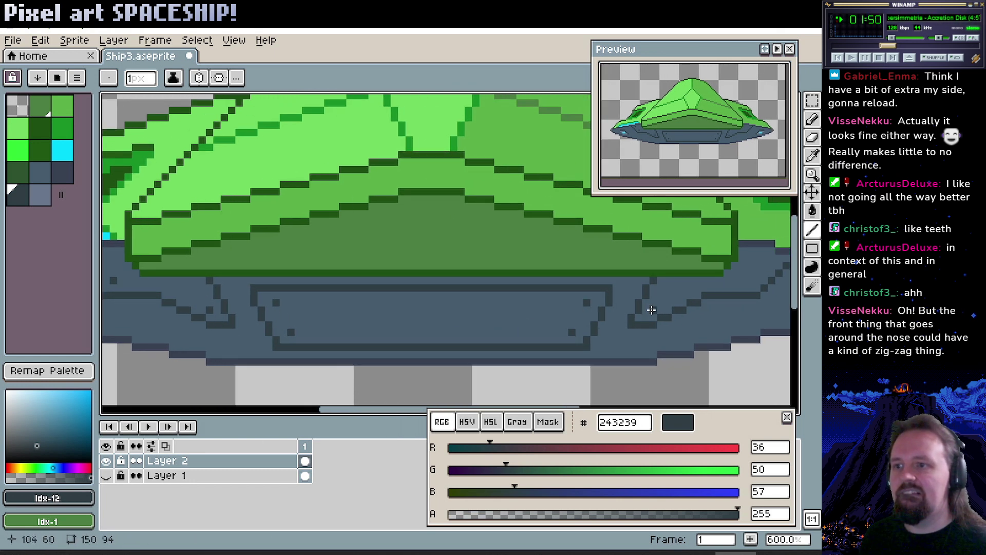
pyautogui.click(749, 280)
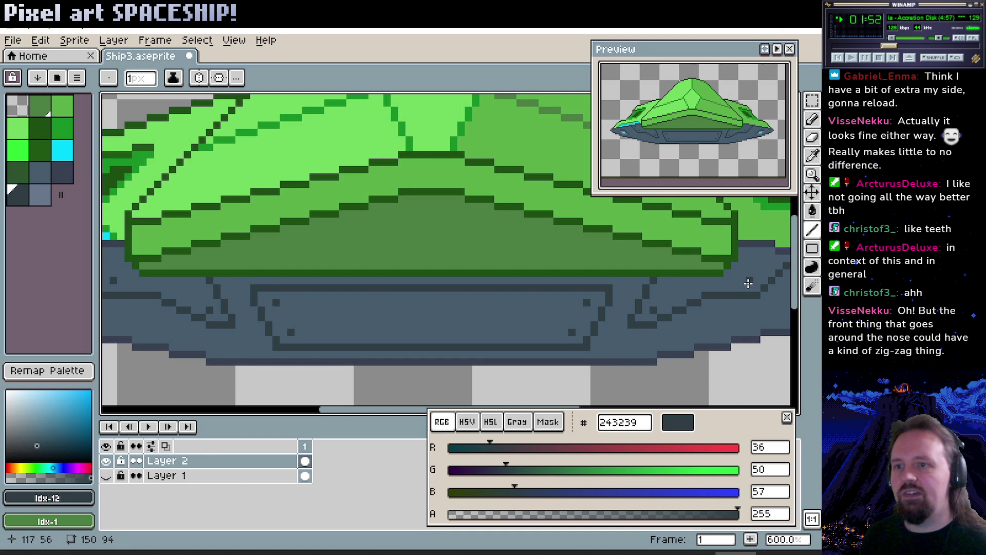
# Examine the central panel and the rivets across the underside to judge how they fit the ship.
pyautogui.scroll(-2, 575, 308)
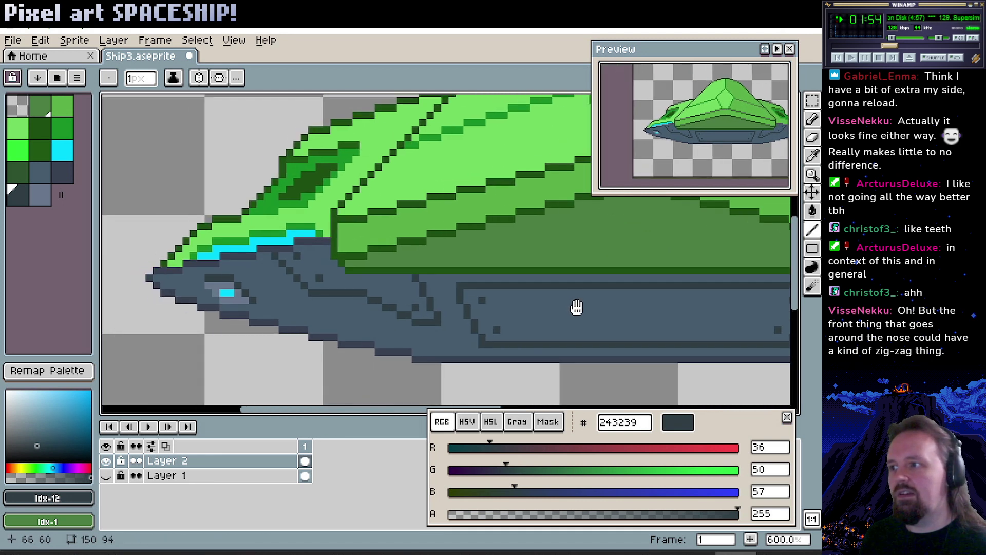
pyautogui.scroll(2, 473, 297)
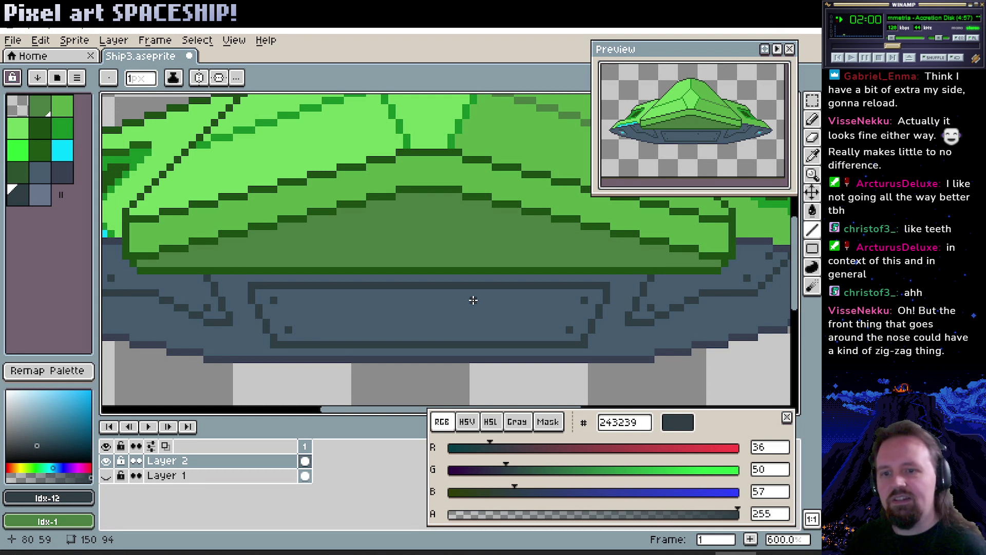
pyautogui.moveTo(361, 225); pyautogui.dragTo(430, 267)
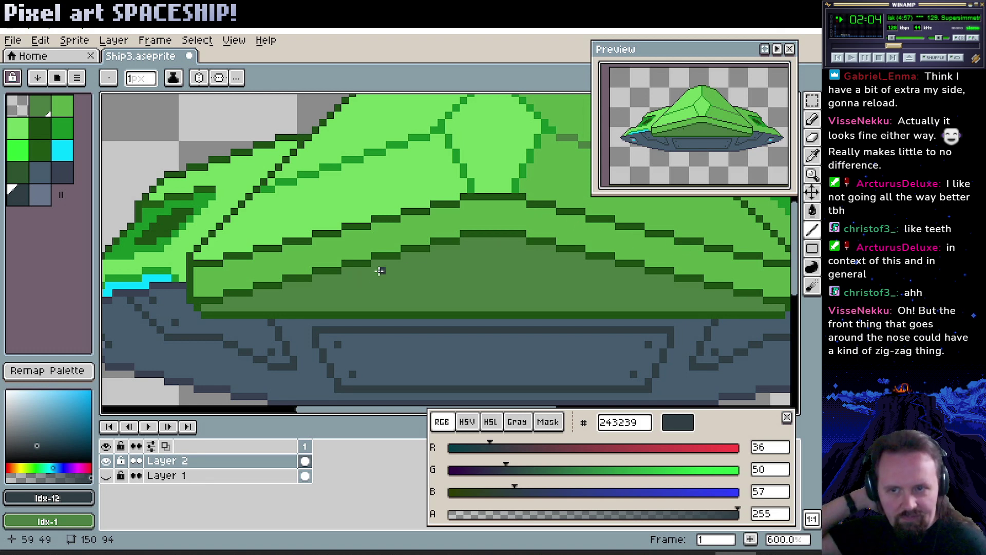
pyautogui.moveTo(476, 281)
pyautogui.mouseDown()
pyautogui.moveTo(461, 249)
pyautogui.moveTo(479, 298)
pyautogui.mouseUp()
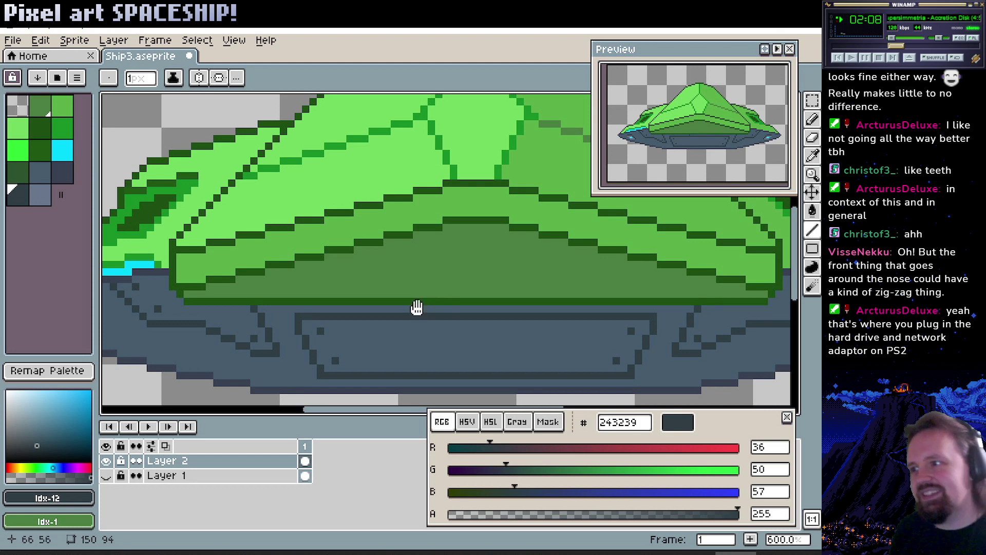
pyautogui.moveTo(416, 307); pyautogui.dragTo(442, 282)
pyautogui.moveTo(377, 321); pyautogui.dragTo(424, 300)
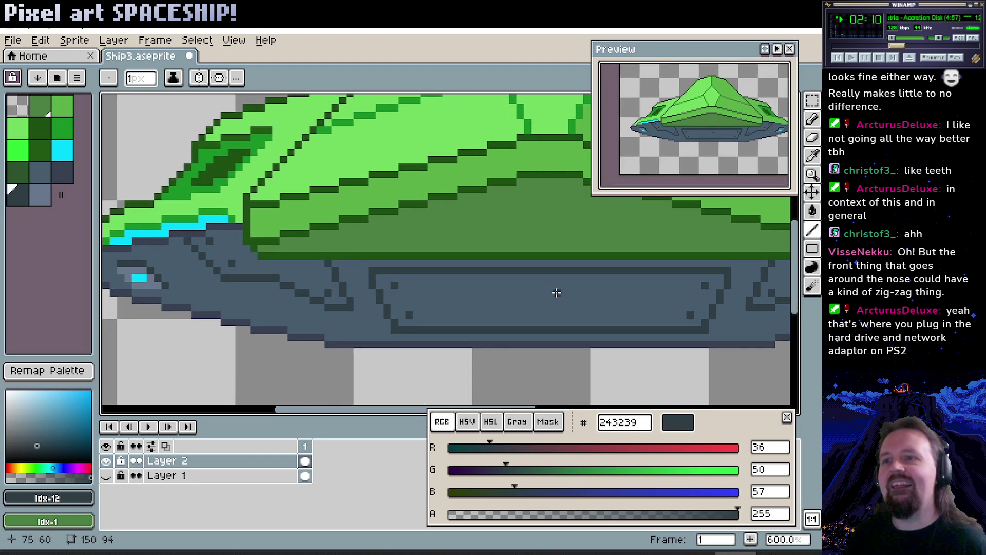
pyautogui.moveTo(556, 292); pyautogui.dragTo(510, 311)
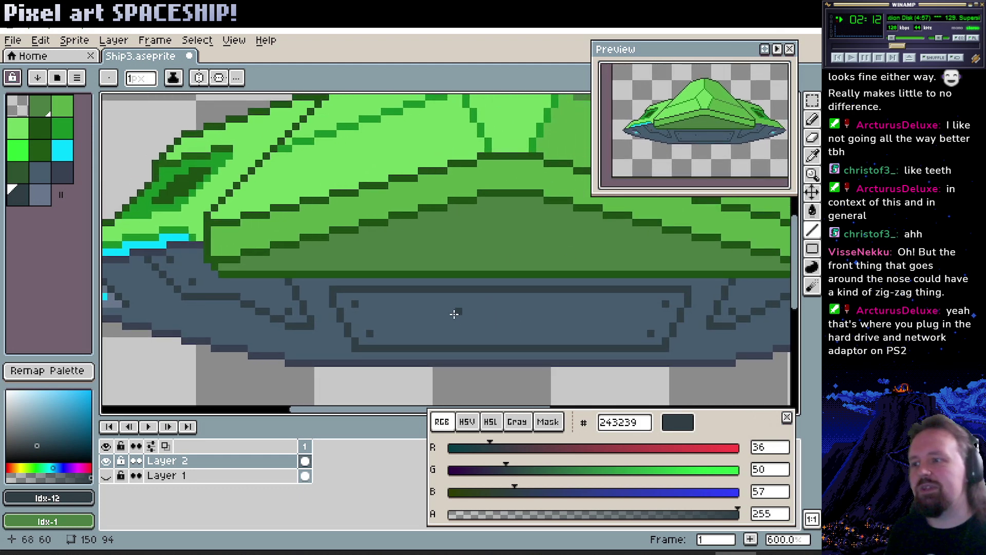
# Paint over the central panel's slanted left edge and its two left rivets with the underside colour 394f61.
pyautogui.keyDown('alt'); pyautogui.click(331, 337); pyautogui.keyUp('alt')
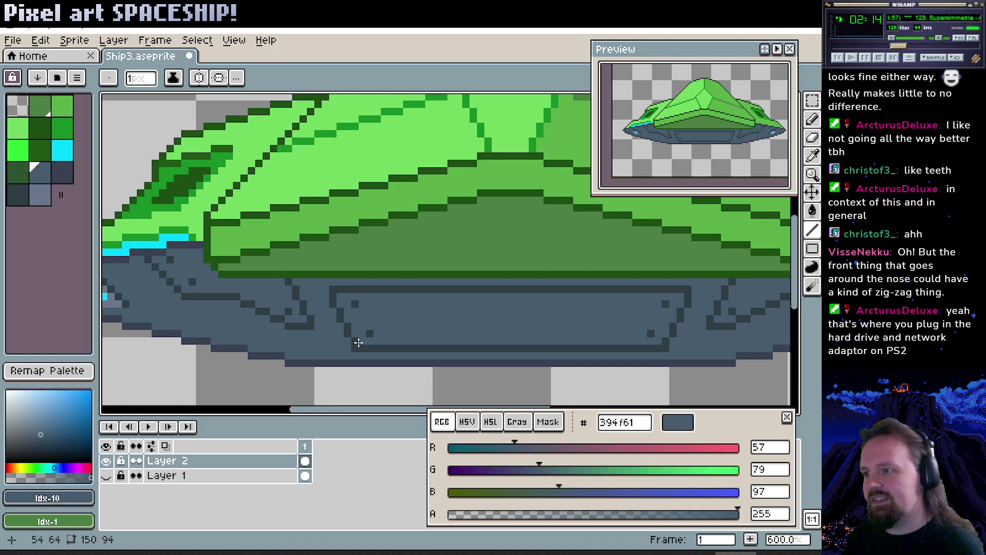
pyautogui.moveTo(354, 337); pyautogui.dragTo(330, 292)
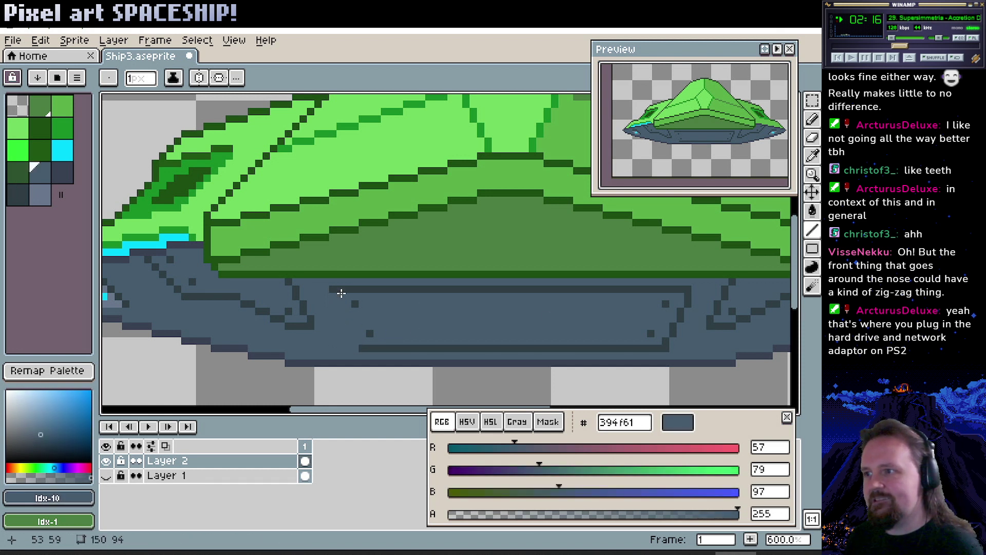
pyautogui.click(368, 334)
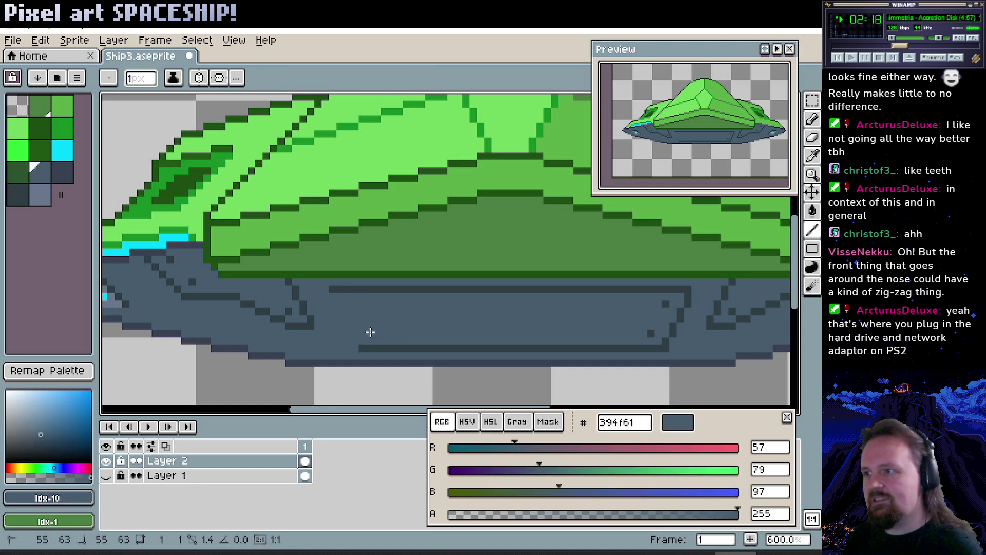
# Try a more slanted 243239 left edge on the central panel with a shorter lower edge, and undo it.
pyautogui.keyDown('alt'); pyautogui.click(333, 291); pyautogui.keyUp('alt')
pyautogui.moveTo(333, 292); pyautogui.dragTo(389, 347)
pyautogui.keyDown('alt'); pyautogui.click(337, 333); pyautogui.keyUp('alt')
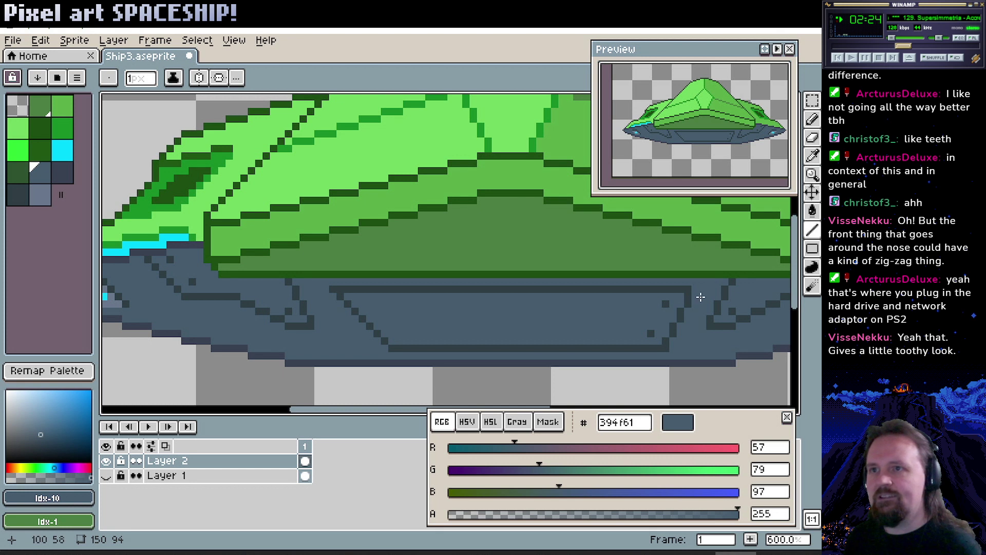
pyautogui.hotkey('ctrl', 'z')
pyautogui.hotkey('ctrl', 'z')
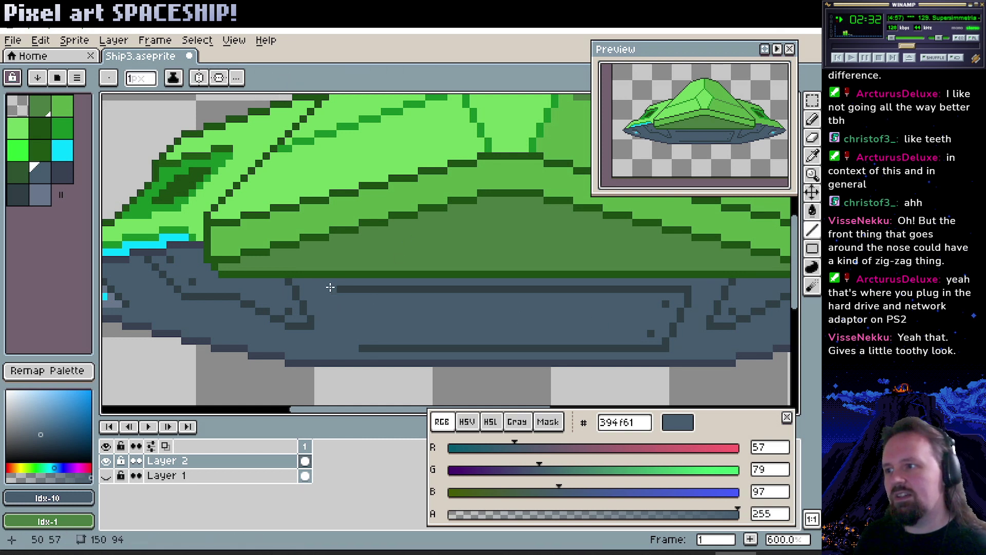
# Paint over the upper, right and lower edges of the central underside panel with 394f61.
pyautogui.moveTo(333, 289); pyautogui.dragTo(686, 293)
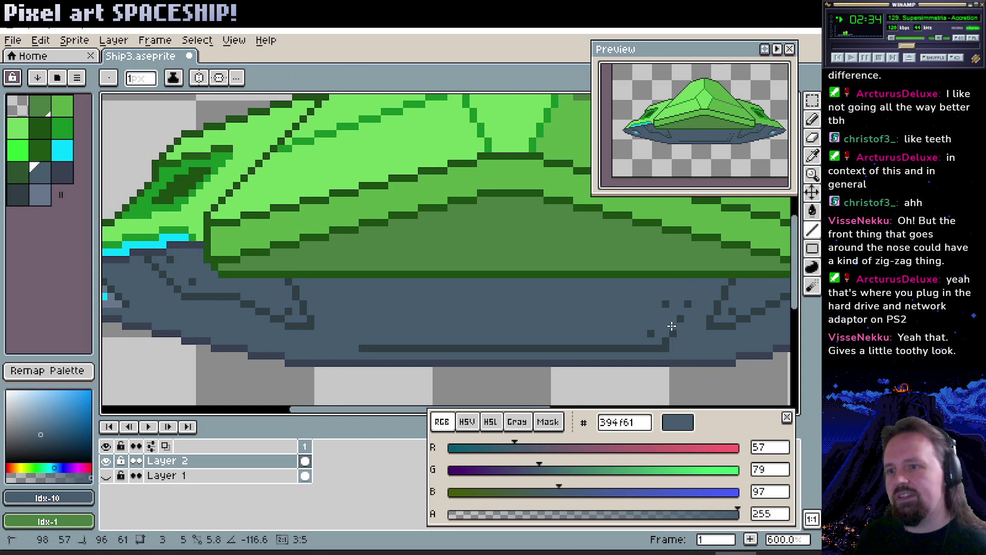
pyautogui.moveTo(665, 348); pyautogui.dragTo(690, 299)
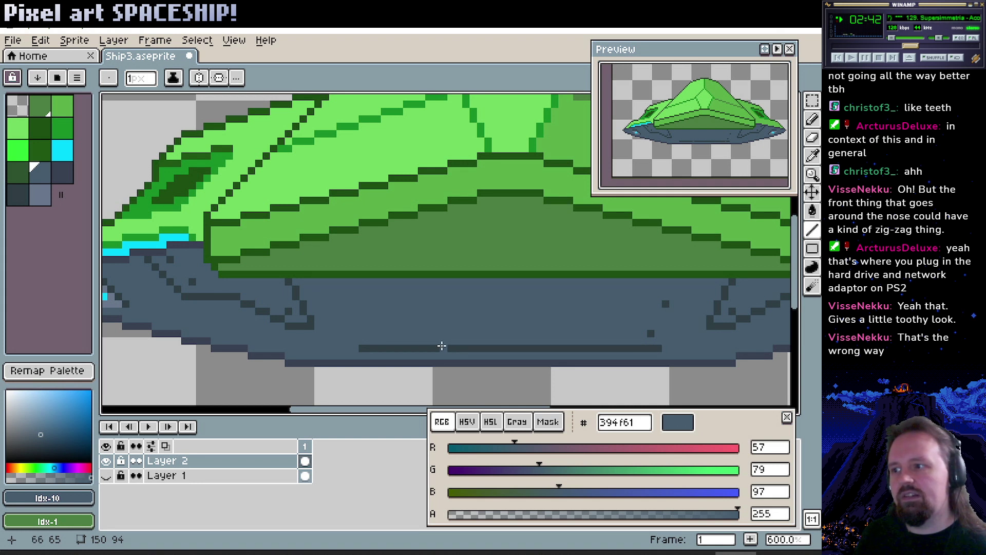
pyautogui.moveTo(359, 345); pyautogui.dragTo(662, 347)
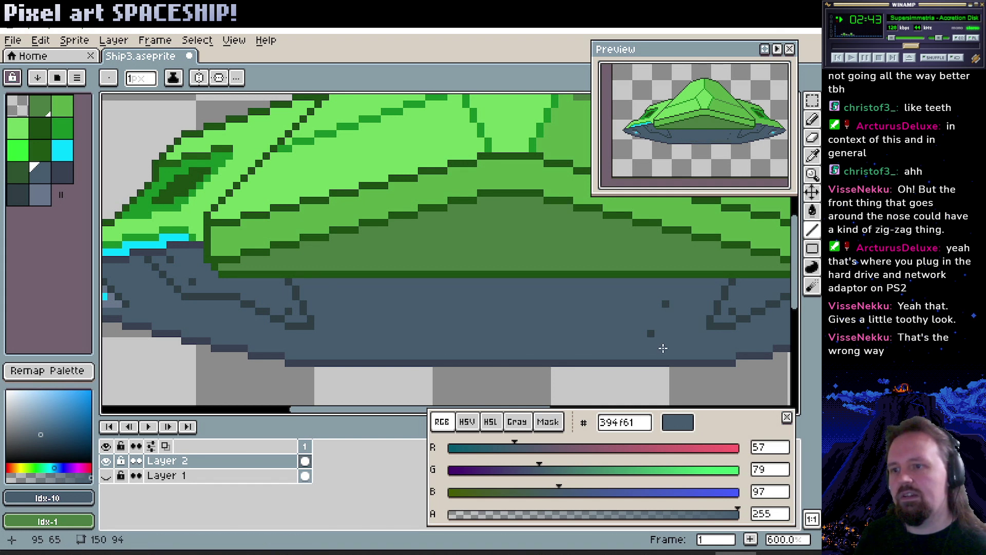
# Paint over the remaining rivets near the former central panel's right side with 394f61.
pyautogui.click(667, 304)
pyautogui.press('i')
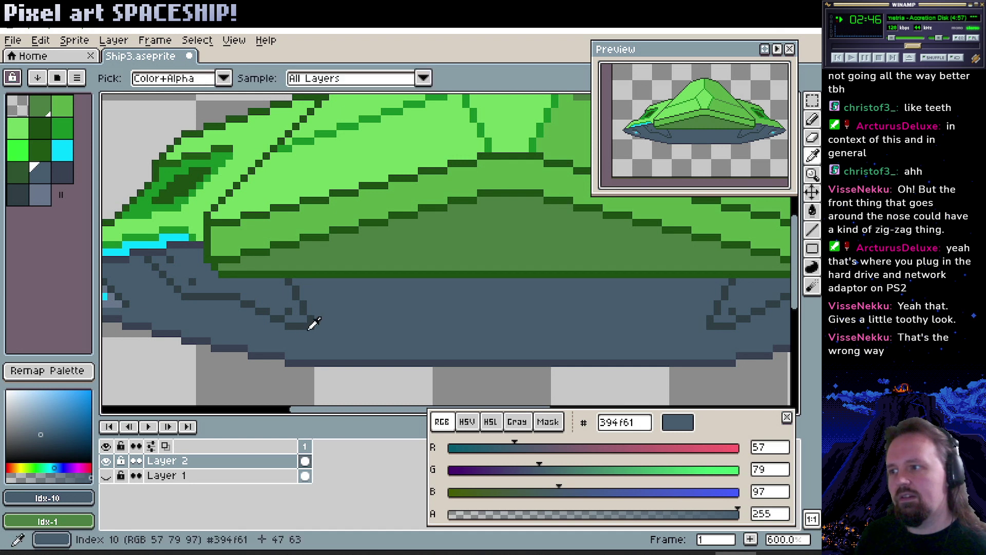
# Try a 243239 trapezoid panel on the central underside, wider at its lower edge than its upper edge, and undo it.
pyautogui.keyDown('alt'); pyautogui.click(308, 329); pyautogui.keyUp('alt')
pyautogui.click(317, 319)
pyautogui.moveTo(333, 340)
pyautogui.mouseDown()
pyautogui.moveTo(373, 287)
pyautogui.moveTo(363, 286)
pyautogui.moveTo(673, 287)
pyautogui.moveTo(694, 341)
pyautogui.moveTo(331, 340)
pyautogui.mouseUp()
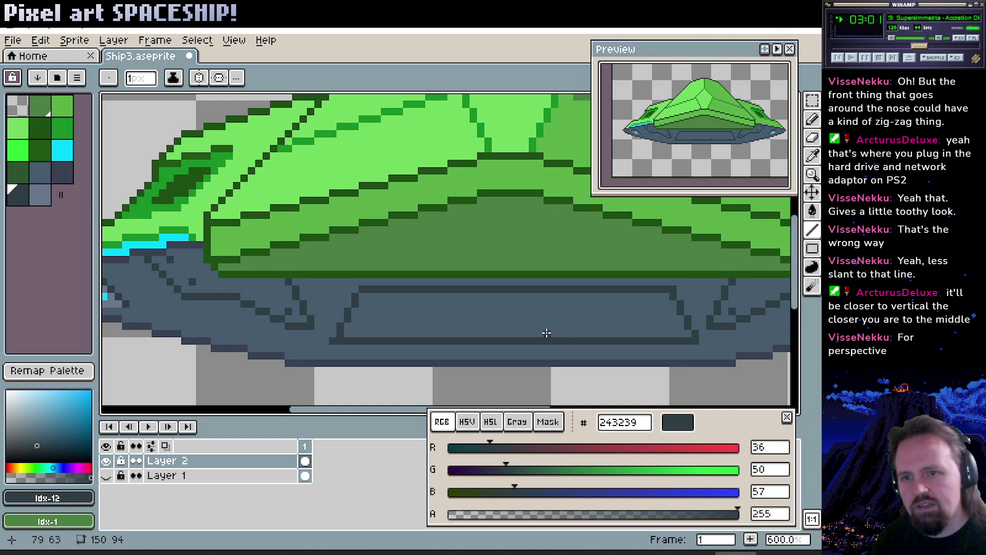
pyautogui.moveTo(489, 319); pyautogui.dragTo(450, 330)
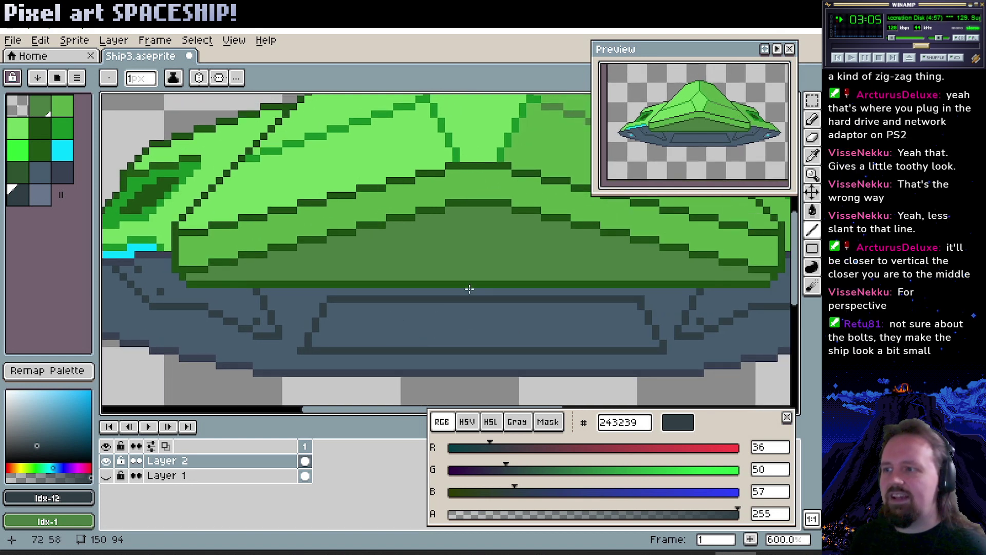
pyautogui.press('ctrl')
pyautogui.hotkey('ctrl', 'z')
pyautogui.hotkey('ctrl', 'z')
pyautogui.hotkey('ctrl', 'z')
pyautogui.hotkey('ctrl', 'z')
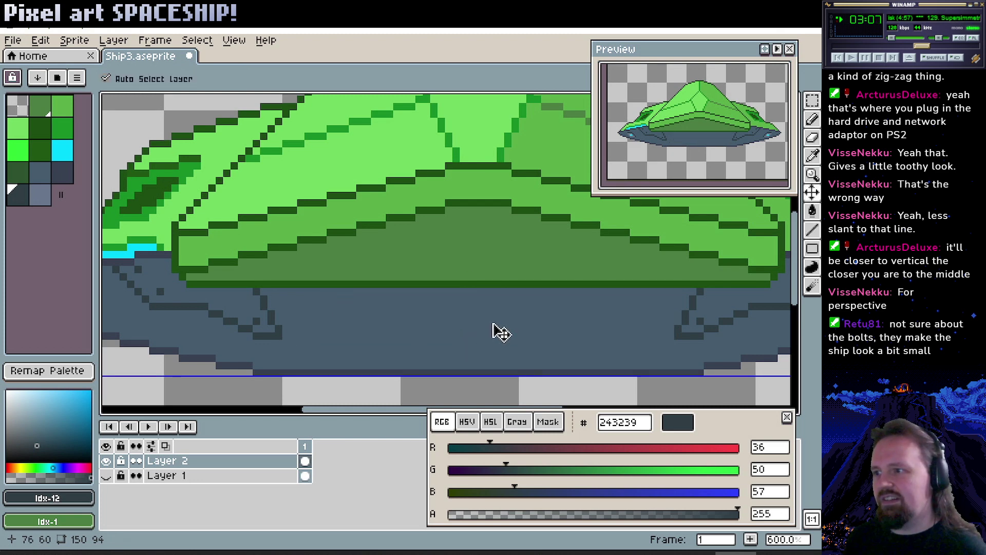
# Switch to Blender, examine the spaceship model's underside from the front and from below, and return to the sprite in Aseprite.
pyautogui.hotkey('alt', 'Tab')
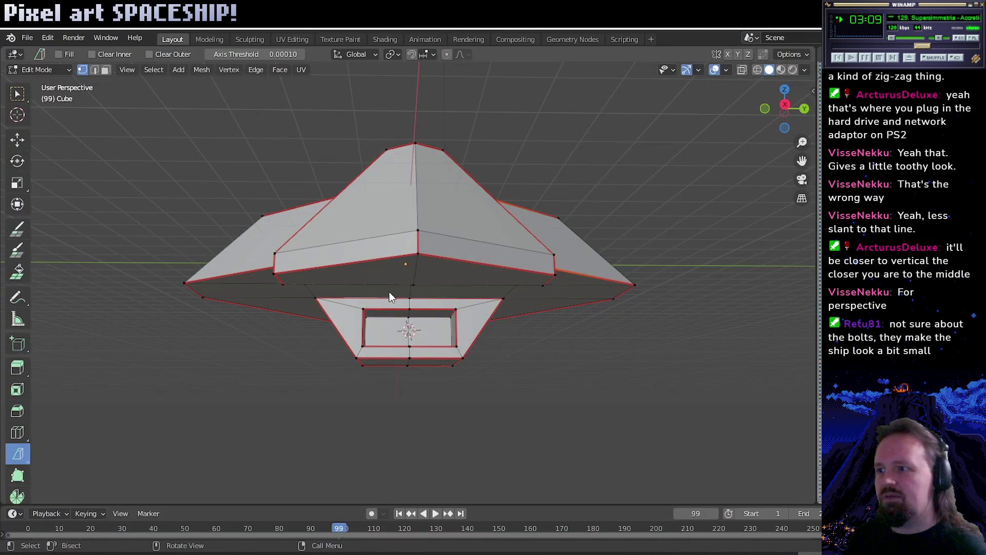
pyautogui.scroll(3, 444, 321)
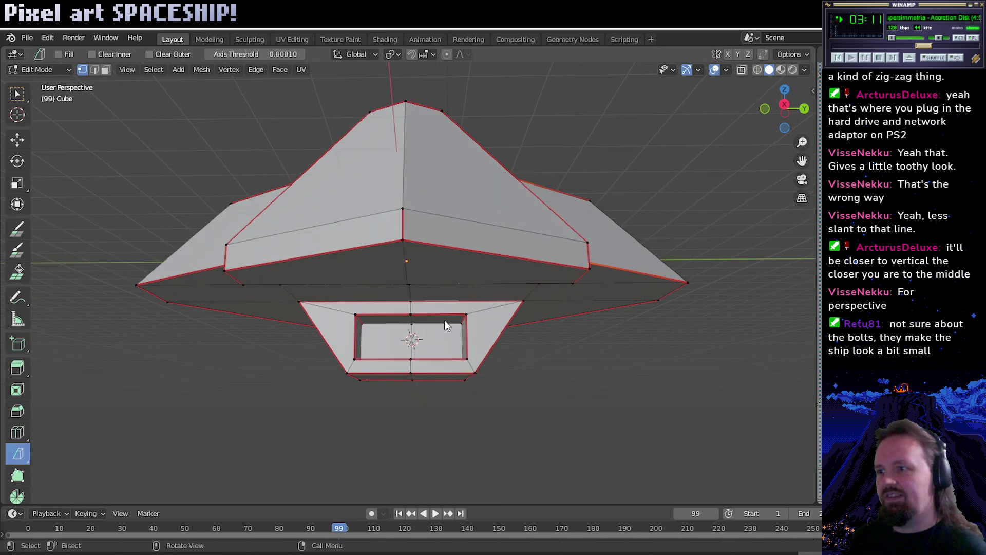
pyautogui.moveTo(489, 329); pyautogui.dragTo(240, 214)
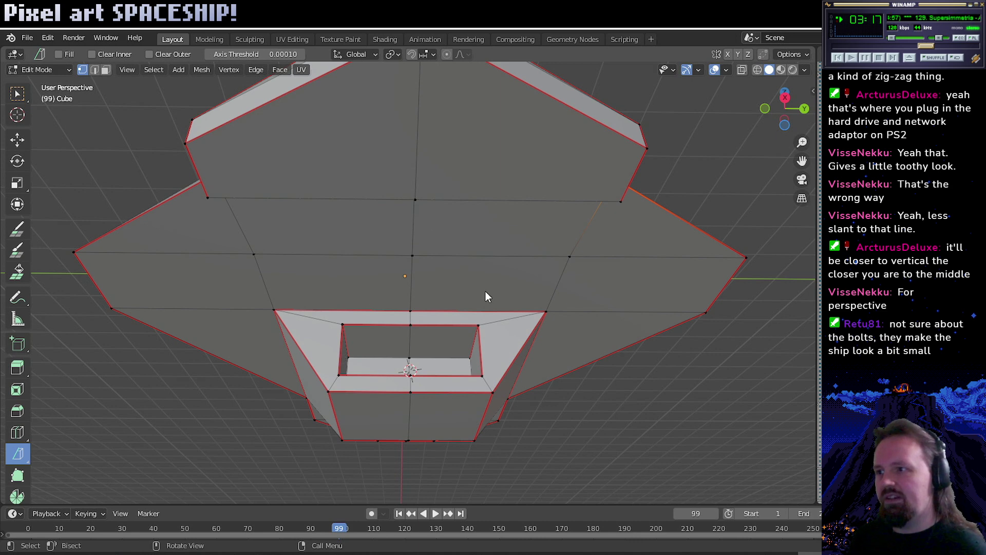
pyautogui.moveTo(487, 297); pyautogui.dragTo(701, 502)
pyautogui.hotkey('alt', 'Tab')
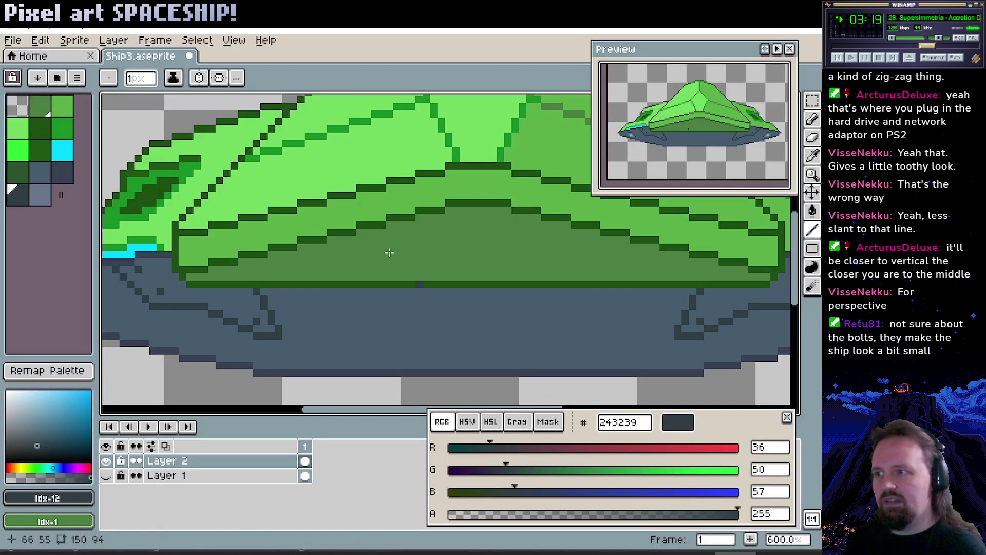
pyautogui.hscroll(2, 380, 254)
pyautogui.click(309, 317)
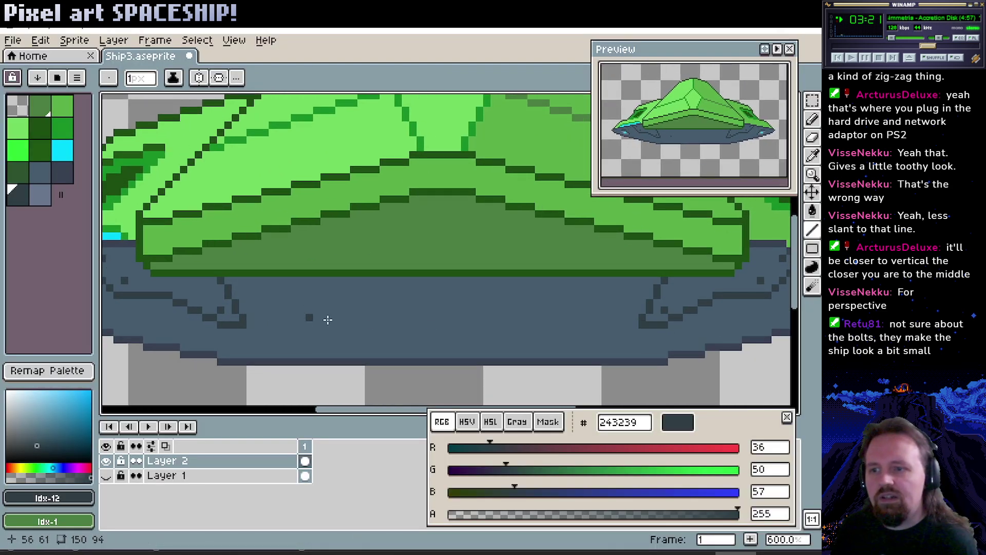
pyautogui.hotkey('ctrl', 'z')
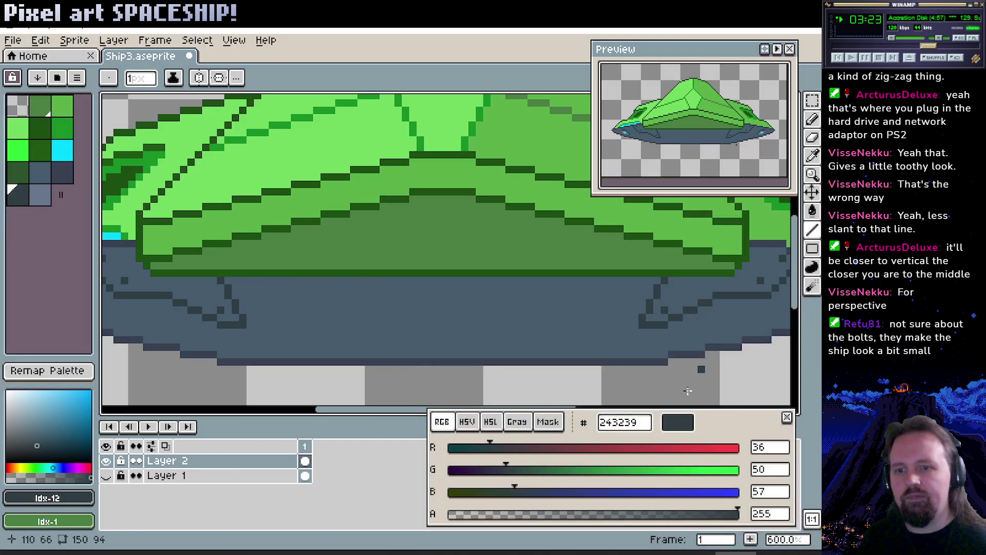
# Paint over the rivets in the left and right underside panels with the underside colour 394f61.
pyautogui.hscroll(-3, 235, 307)
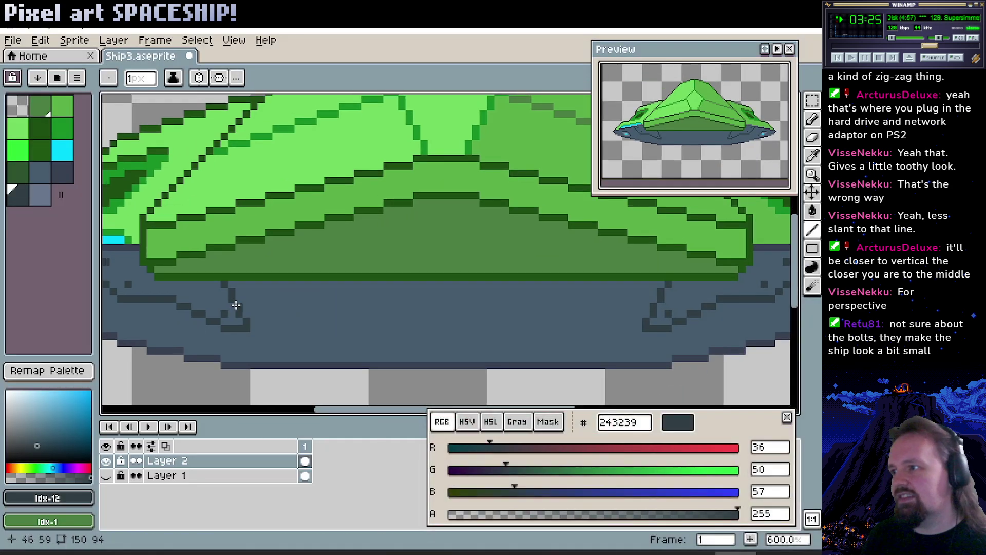
pyautogui.keyDown('alt'); pyautogui.click(208, 299); pyautogui.keyUp('alt')
pyautogui.scroll(1, 204, 295)
pyautogui.keyDown('alt'); pyautogui.click(199, 293); pyautogui.keyUp('alt')
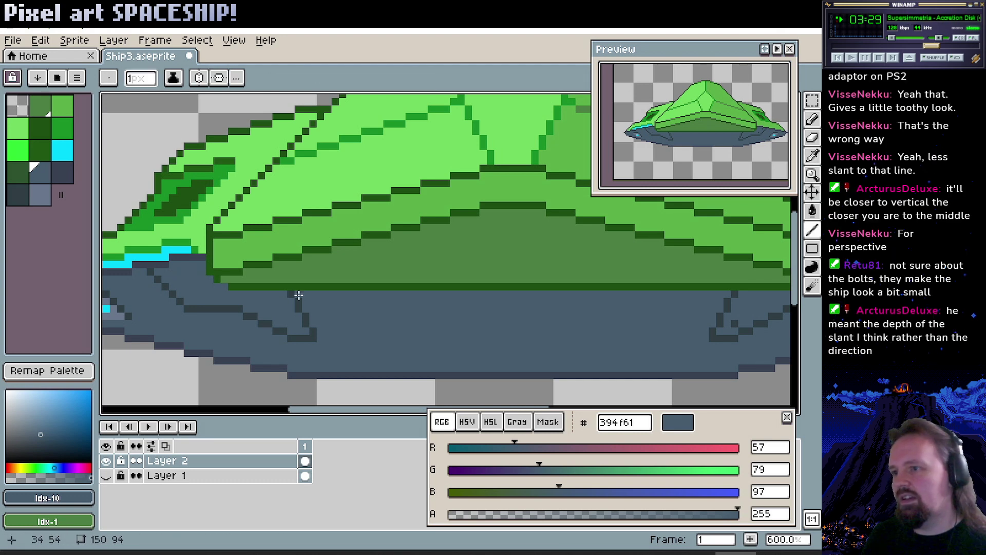
pyautogui.hscroll(3, 482, 301)
pyautogui.click(613, 300)
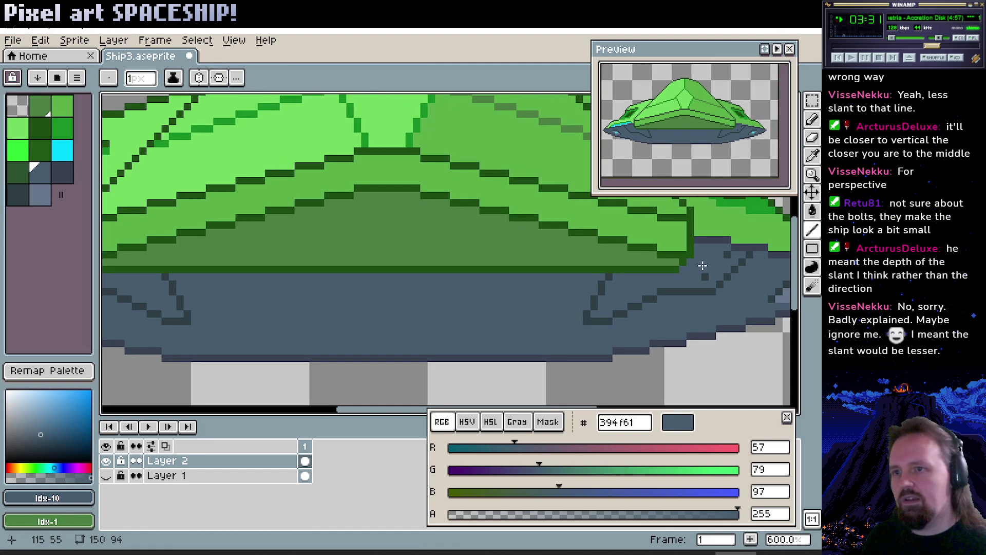
pyautogui.hscroll(-3, 511, 299)
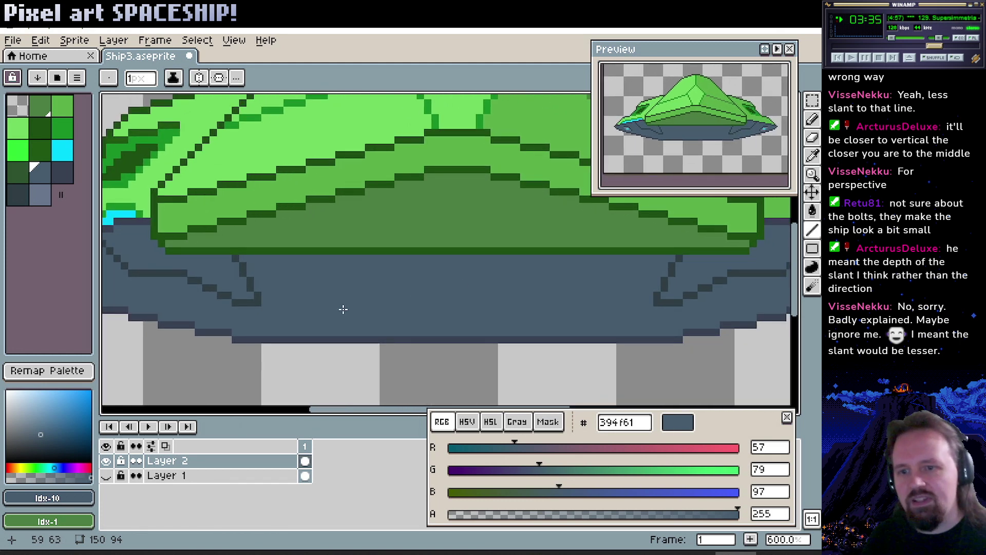
# Draw a central underside panel outline in 243239 with steep sides narrowing towards a shorter lower edge.
pyautogui.keyDown('alt'); pyautogui.click(251, 286); pyautogui.keyUp('alt')
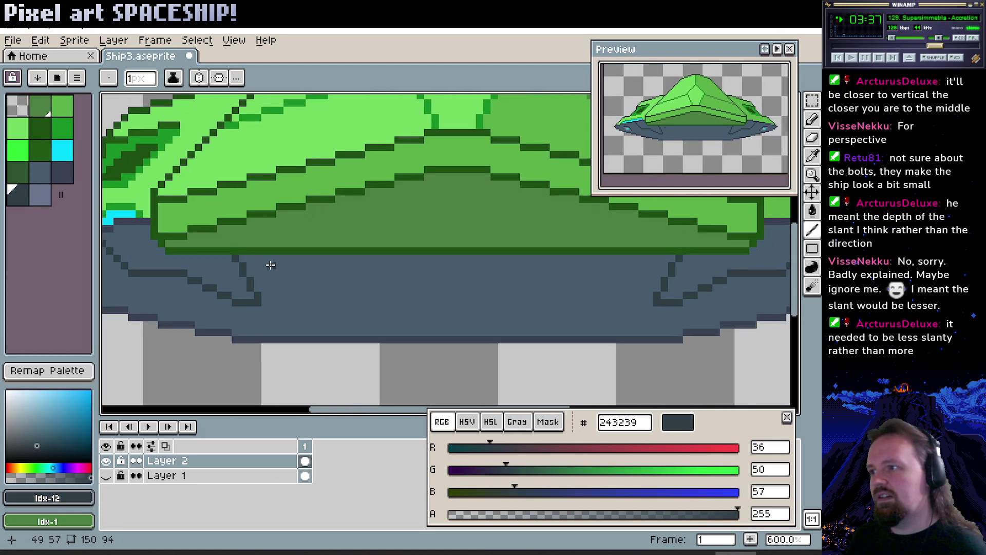
pyautogui.moveTo(270, 265); pyautogui.dragTo(287, 321)
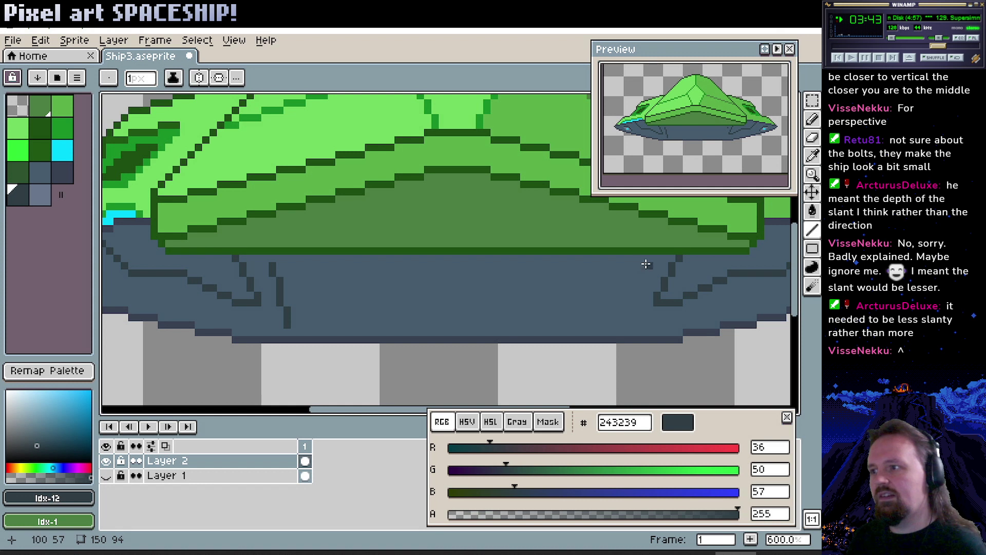
pyautogui.moveTo(646, 264)
pyautogui.mouseDown()
pyautogui.moveTo(628, 325)
pyautogui.moveTo(286, 323)
pyautogui.mouseUp()
pyautogui.moveTo(285, 323)
pyautogui.mouseDown()
pyautogui.moveTo(270, 269)
pyautogui.moveTo(639, 263)
pyautogui.mouseUp()
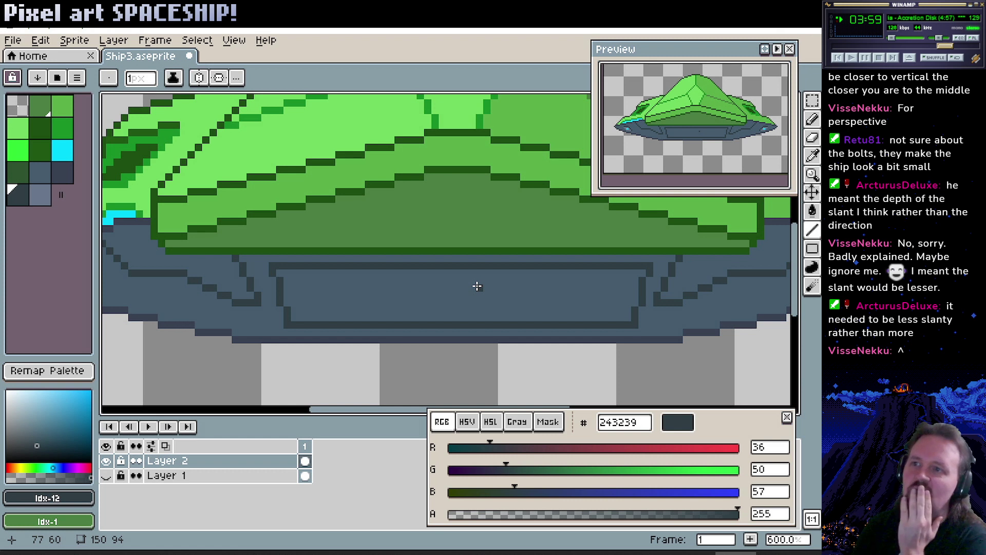
# Touch up the central panel's slanted sides in 243239 and clear its outer lower corner pixels with 394f61.
pyautogui.keyDown('alt'); pyautogui.click(302, 300); pyautogui.keyUp('alt')
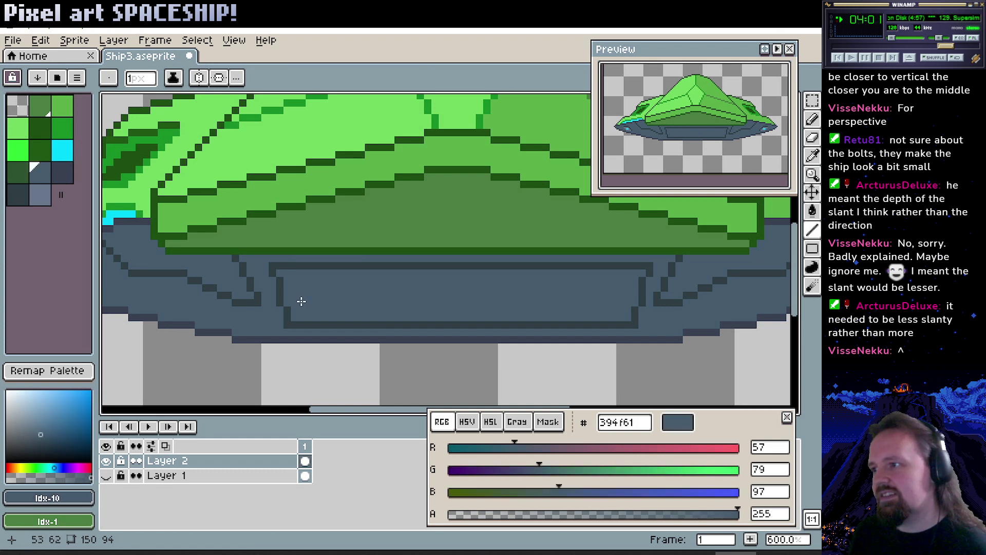
pyautogui.keyDown('alt'); pyautogui.click(285, 309); pyautogui.keyUp('alt')
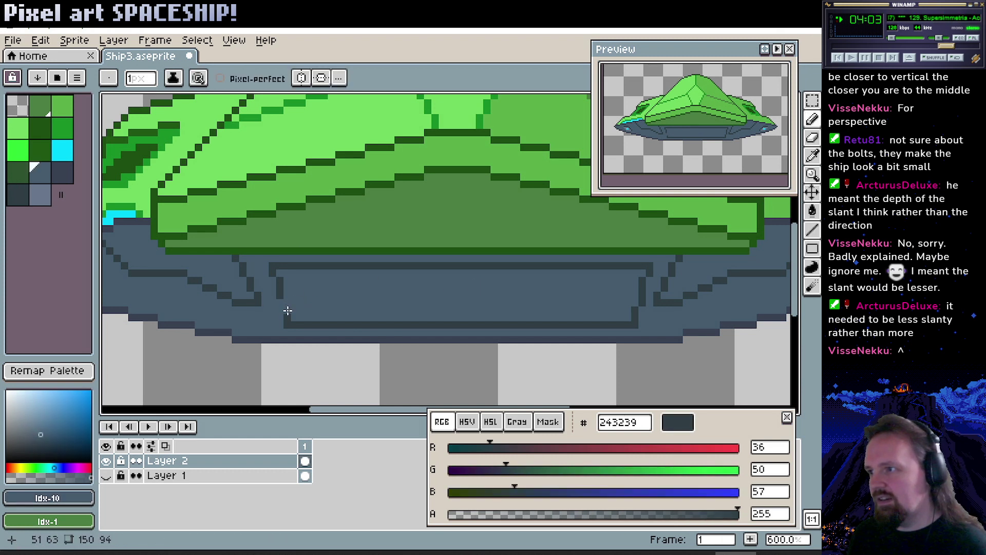
pyautogui.keyDown('alt'); pyautogui.click(274, 323); pyautogui.keyUp('alt')
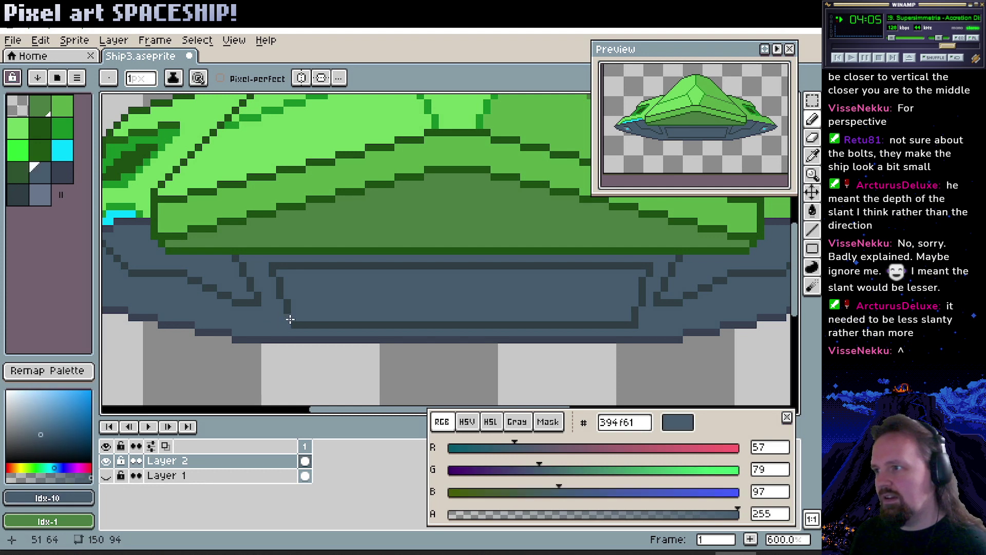
pyautogui.keyDown('alt'); pyautogui.click(633, 306); pyautogui.keyUp('alt')
pyautogui.click(645, 315)
pyautogui.keyDown('alt'); pyautogui.click(654, 326); pyautogui.keyUp('alt')
pyautogui.click(636, 326)
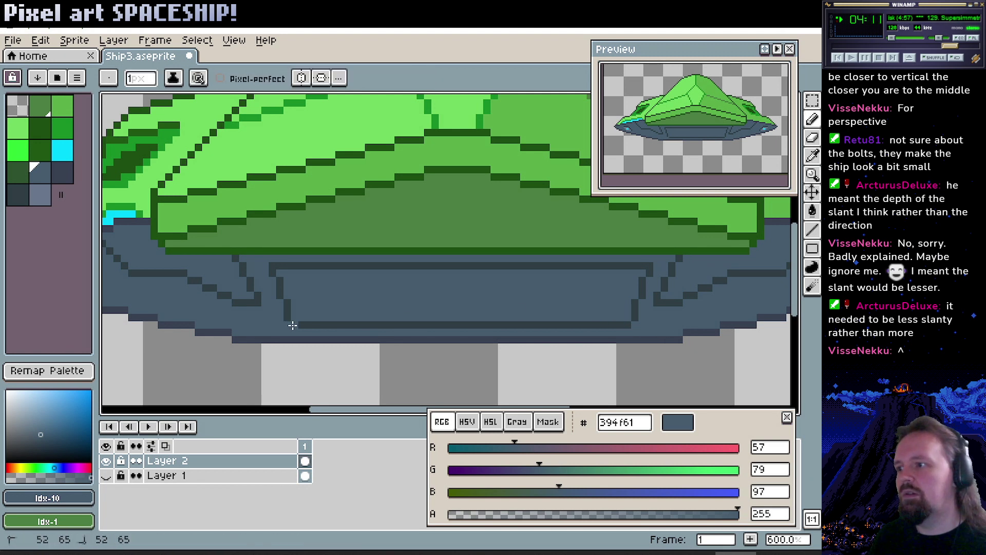
# Redraw the central panel's lower edge one pixel higher in 243239 and clear its outer corner pixels with 394f61.
pyautogui.moveTo(288, 325); pyautogui.dragTo(619, 327)
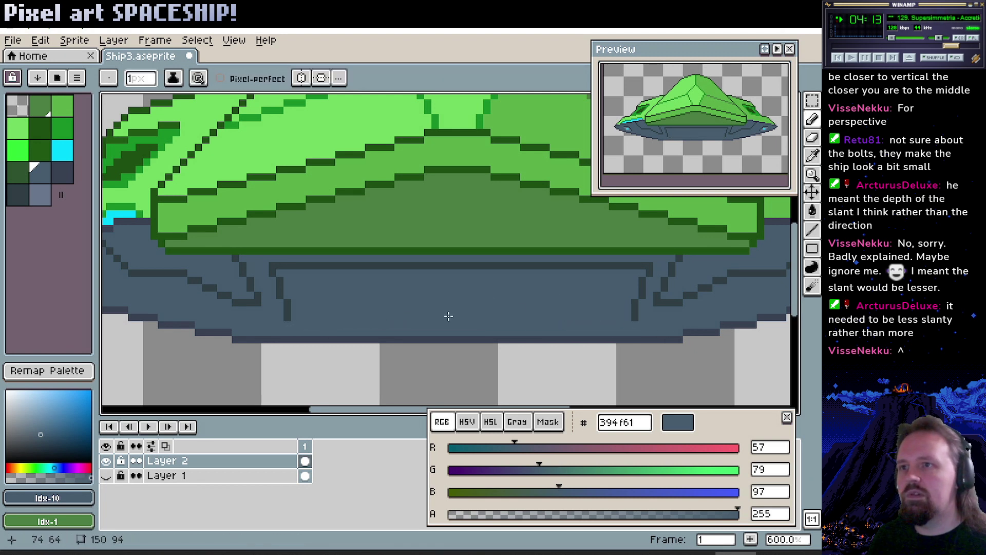
pyautogui.keyDown('alt'); pyautogui.click(290, 311); pyautogui.keyUp('alt')
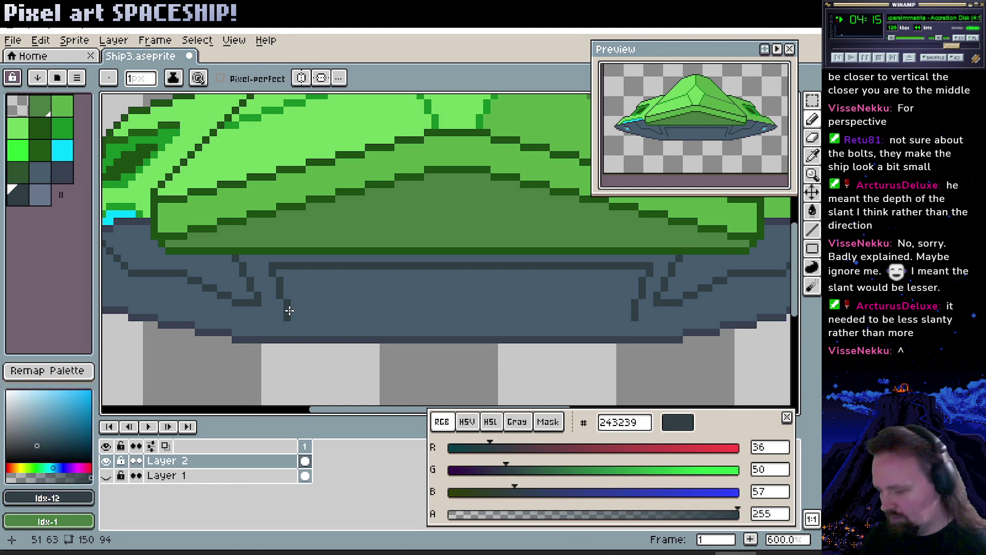
pyautogui.press('l')
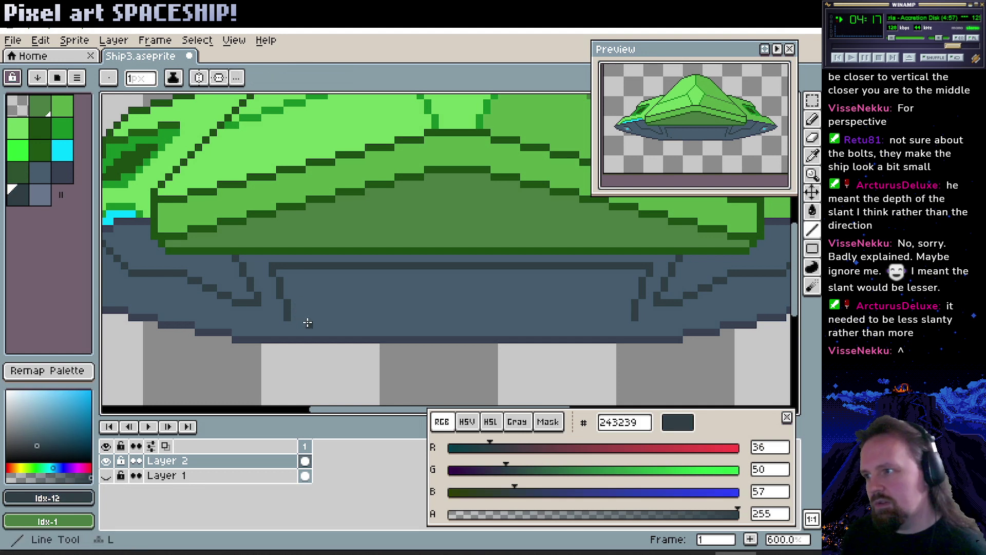
pyautogui.moveTo(295, 315); pyautogui.dragTo(638, 317)
pyautogui.keyDown('alt'); pyautogui.click(667, 314); pyautogui.keyUp('alt')
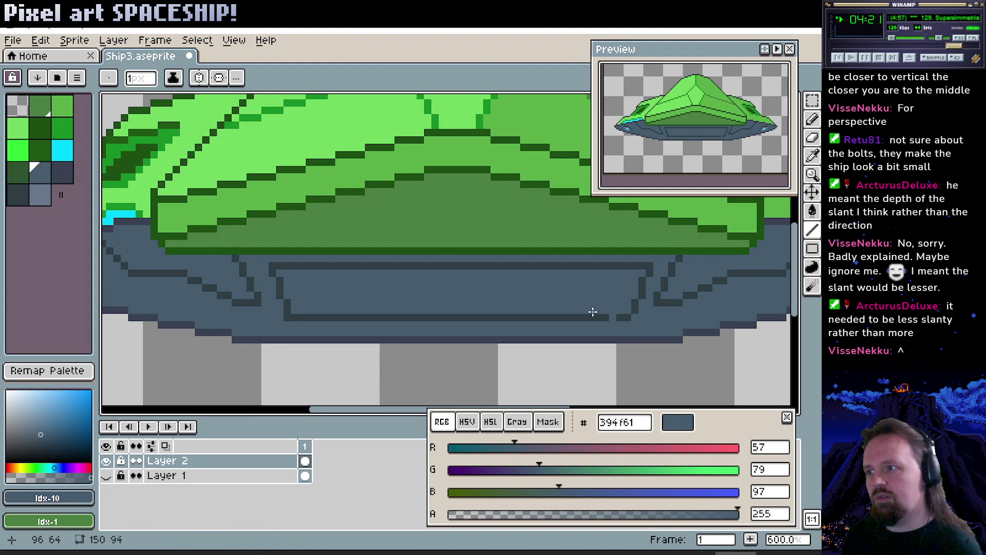
pyautogui.click(287, 317)
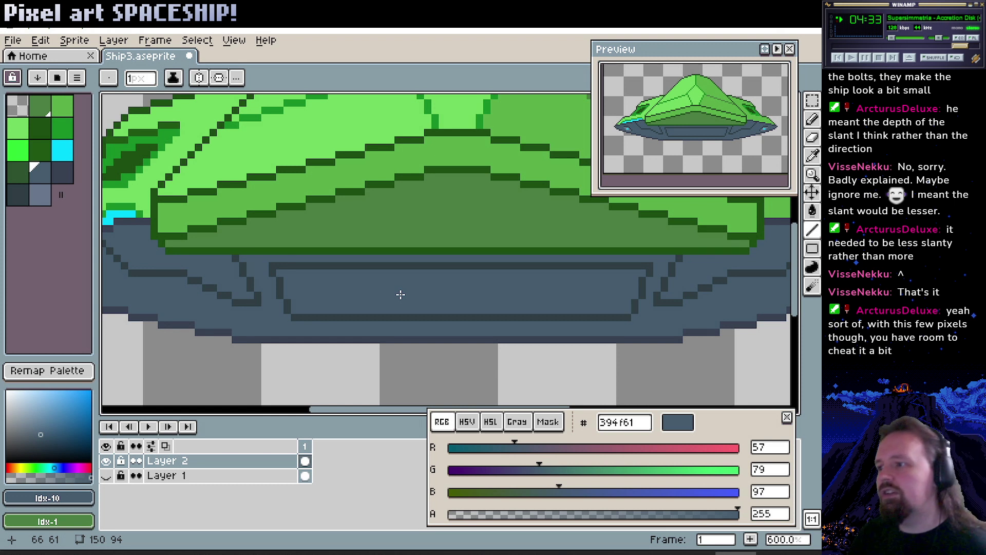
# Outline a hull extension below the ship's lower edge in 2e3546, with two inward-slanting sides and a flat bottom.
pyautogui.scroll(-2, 304, 306)
pyautogui.hscroll(-2, 303, 306)
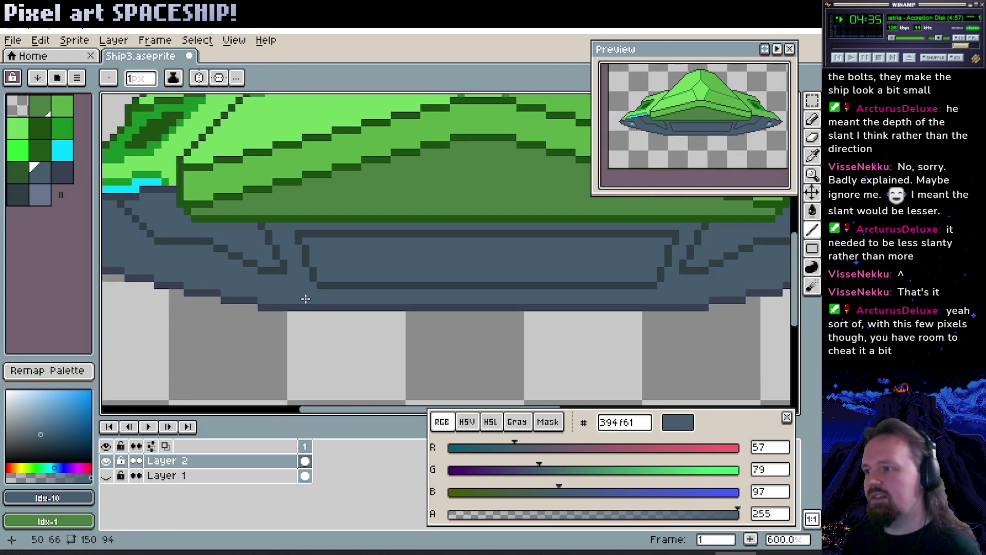
pyautogui.keyDown('alt'); pyautogui.click(305, 308); pyautogui.keyUp('alt')
pyautogui.moveTo(305, 307); pyautogui.dragTo(386, 352)
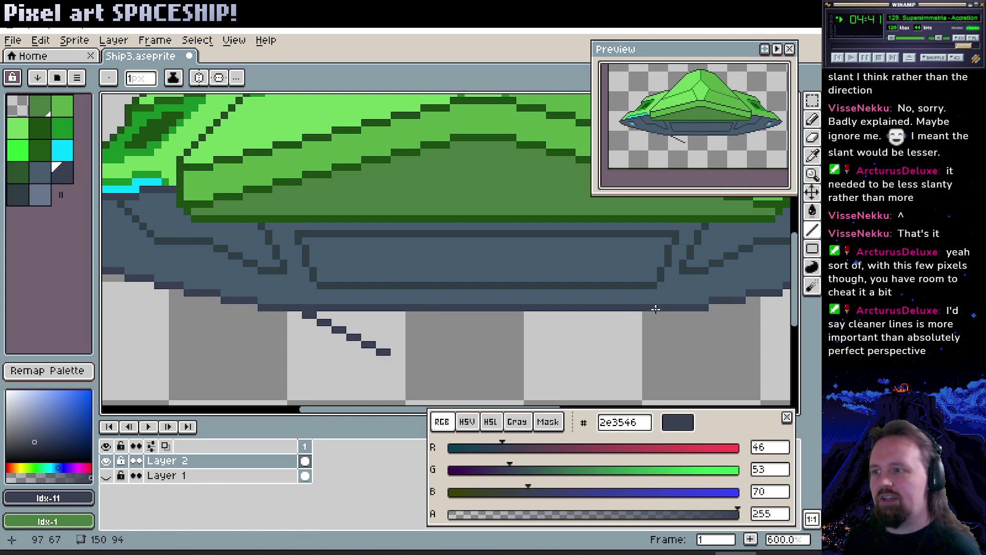
pyautogui.moveTo(643, 315); pyautogui.dragTo(557, 359)
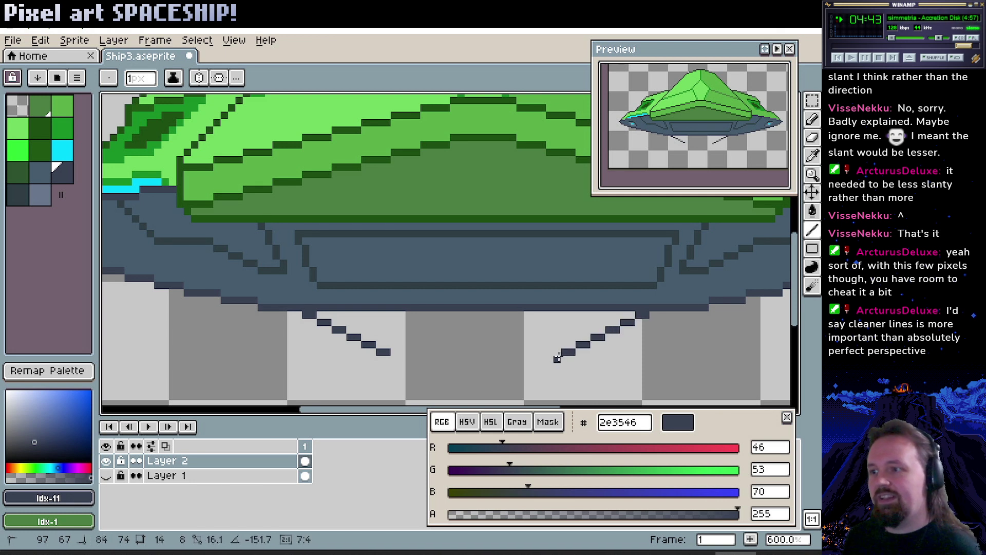
pyautogui.keyDown('shift'); pyautogui.click(565, 351); pyautogui.keyUp('shift')
pyautogui.press('shift')
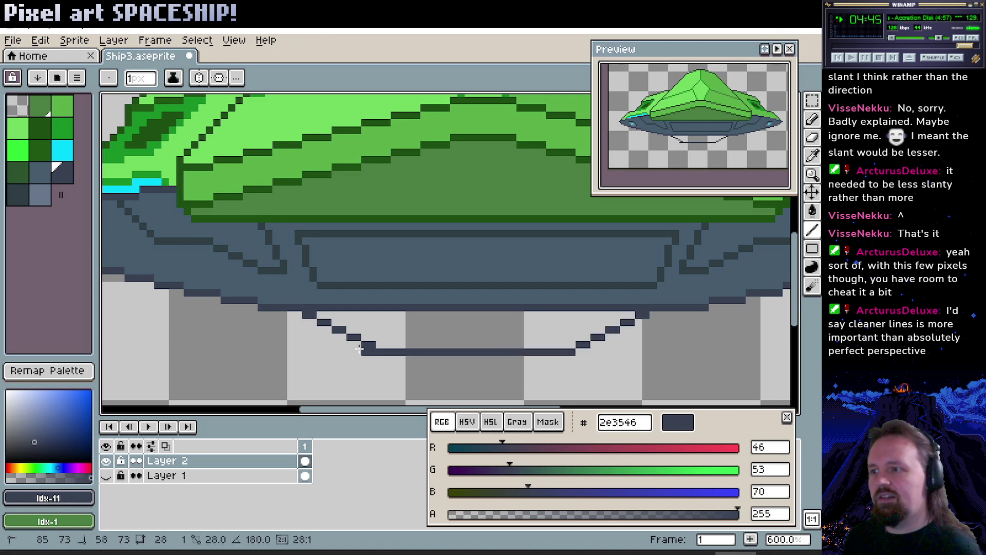
pyautogui.click(383, 352)
# Fill the hull extension with 394f61 and paint over the dark line separating it from the underside.
pyautogui.keyDown('alt'); pyautogui.click(405, 292); pyautogui.keyUp('alt')
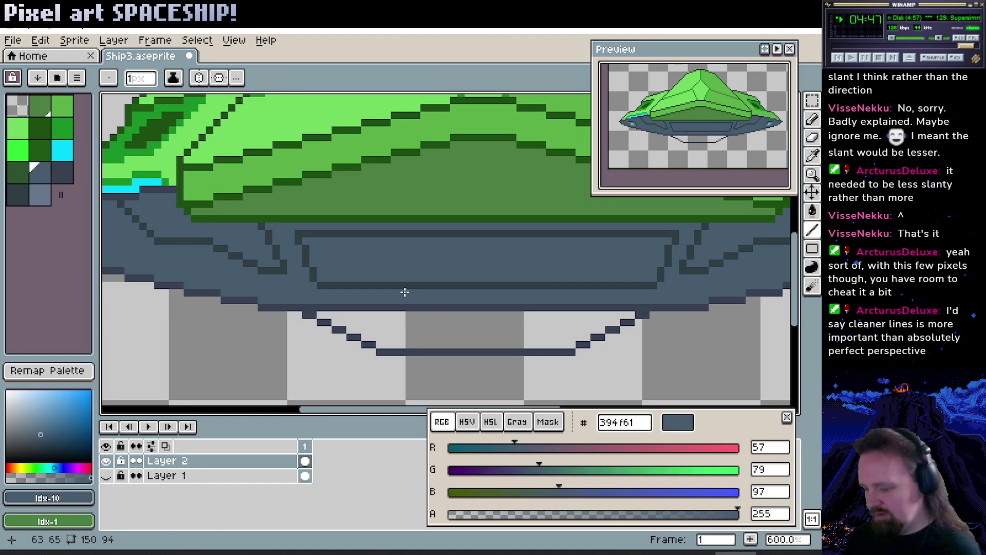
pyautogui.press('g')
pyautogui.click(408, 331)
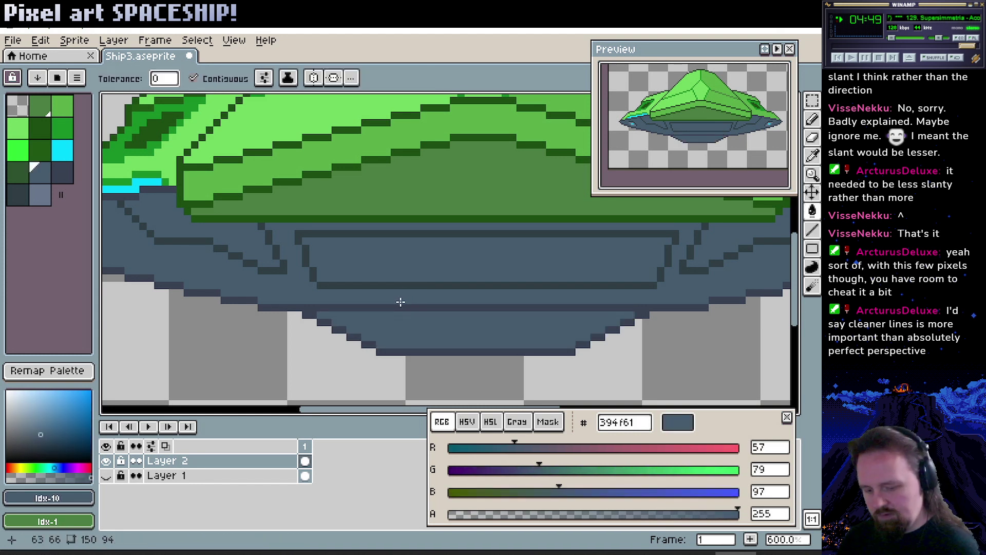
pyautogui.press('l')
pyautogui.moveTo(304, 309); pyautogui.dragTo(646, 307)
pyautogui.moveTo(523, 328); pyautogui.dragTo(533, 346)
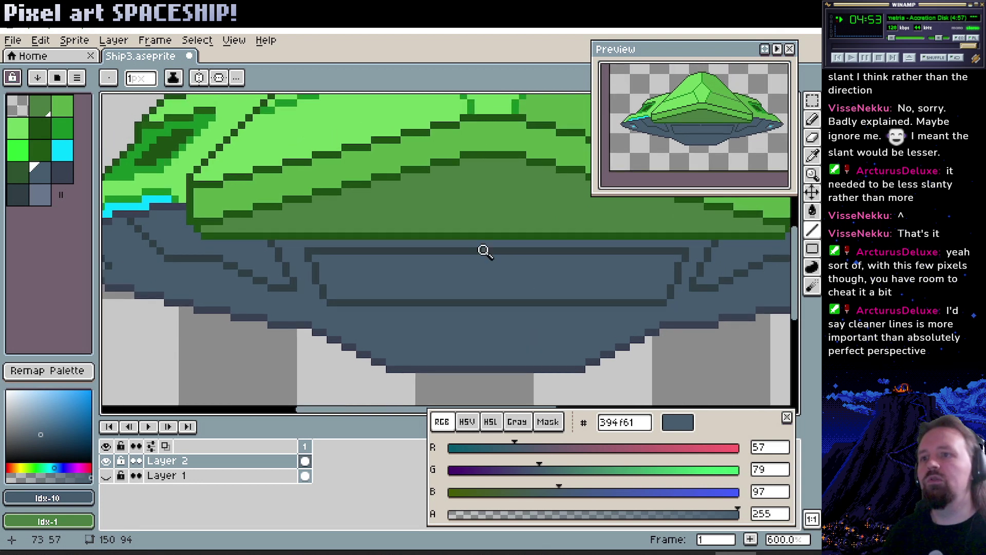
pyautogui.scroll(-2, 484, 251)
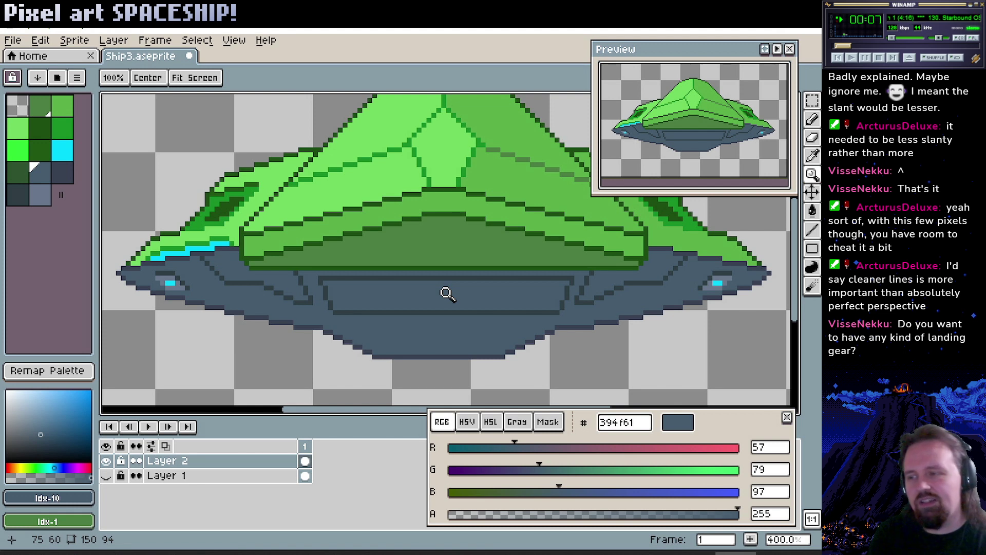
pyautogui.press('b')
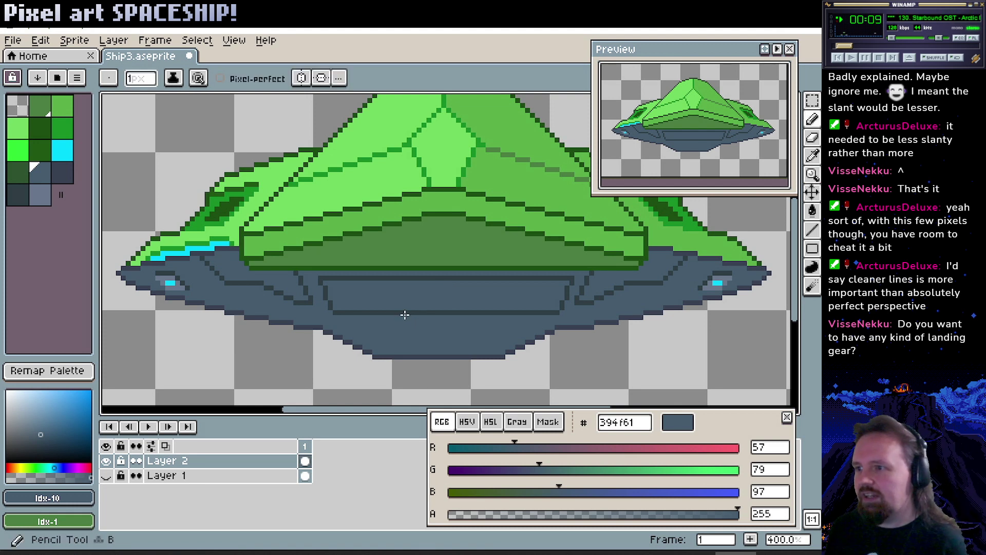
# Outline a narrow panel on the lower hull extension in 243239, with a straight upper edge, inward-slanting sides and a flat lower edge.
pyautogui.keyDown('alt'); pyautogui.click(383, 320); pyautogui.keyUp('alt')
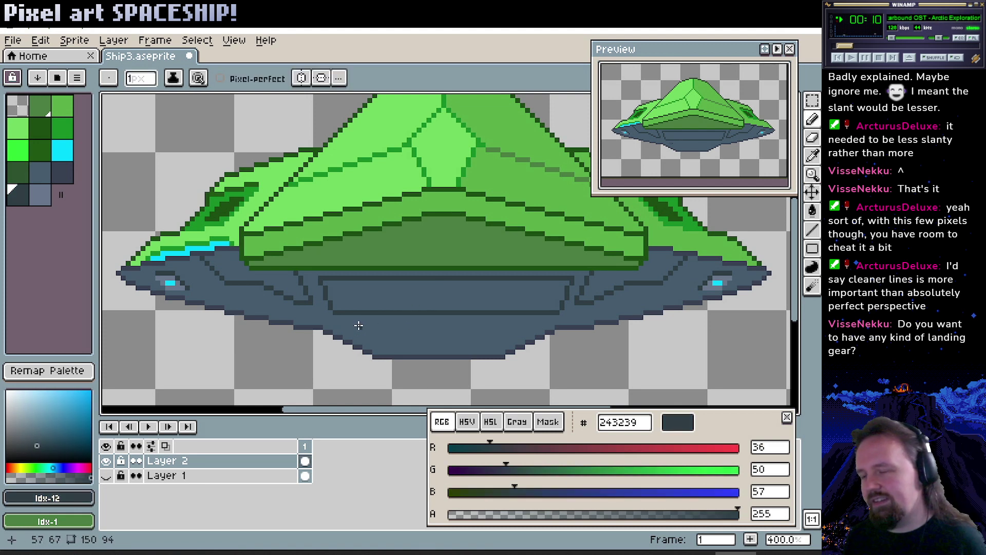
pyautogui.moveTo(359, 325)
pyautogui.mouseDown()
pyautogui.moveTo(521, 326)
pyautogui.moveTo(484, 347)
pyautogui.mouseUp()
pyautogui.press('v')
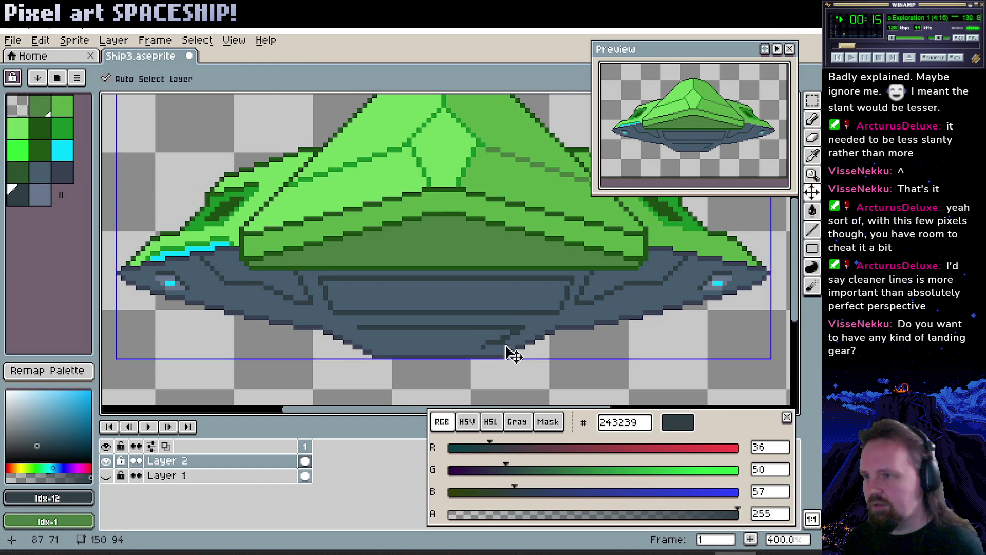
pyautogui.hotkey('ctrl', 'z')
pyautogui.press('l')
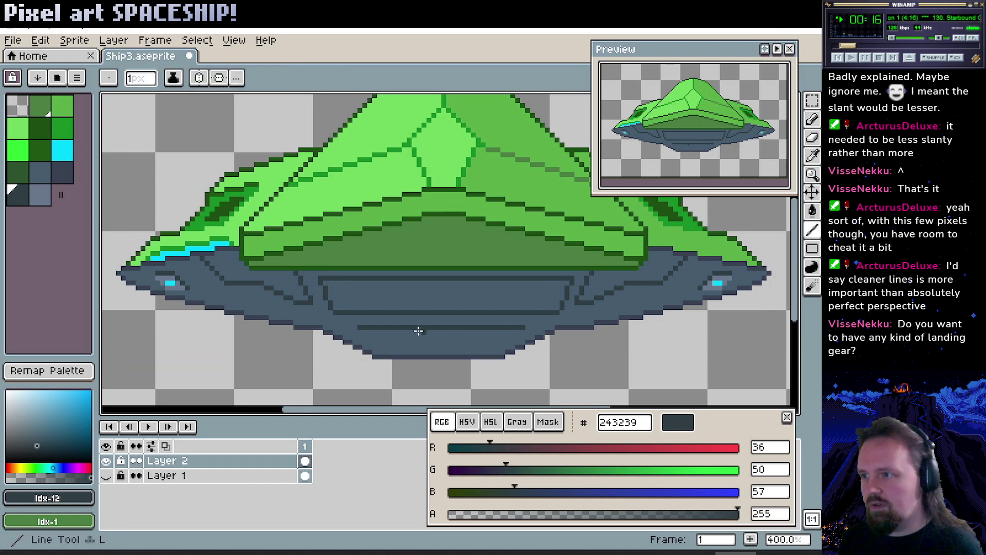
pyautogui.moveTo(361, 327); pyautogui.dragTo(388, 343)
pyautogui.moveTo(521, 327); pyautogui.dragTo(386, 338)
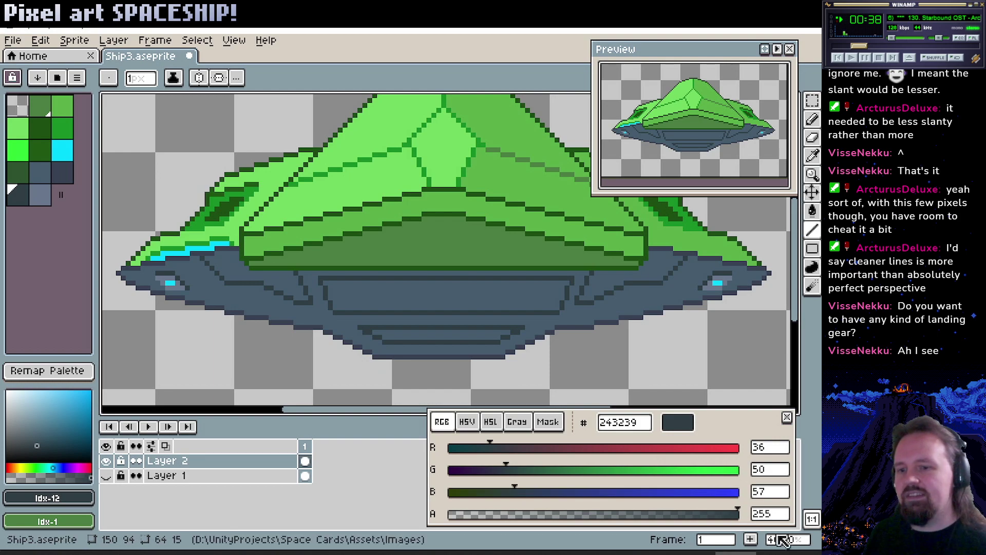
# Switch to Blender and put the ship mesh in Edit Mode with the Move tool, viewed from below.
pyautogui.hotkey('alt', 'Tab')
pyautogui.moveTo(392, 290); pyautogui.dragTo(406, 337)
pyautogui.scroll(-5, 406, 336)
pyautogui.moveTo(489, 342); pyautogui.dragTo(486, 374)
pyautogui.press('Tab')
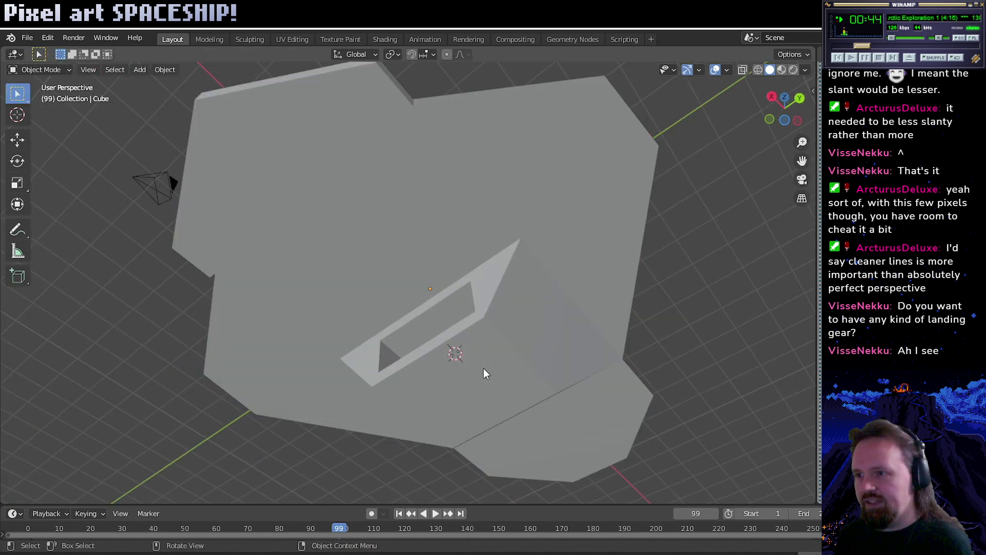
pyautogui.press('Tab')
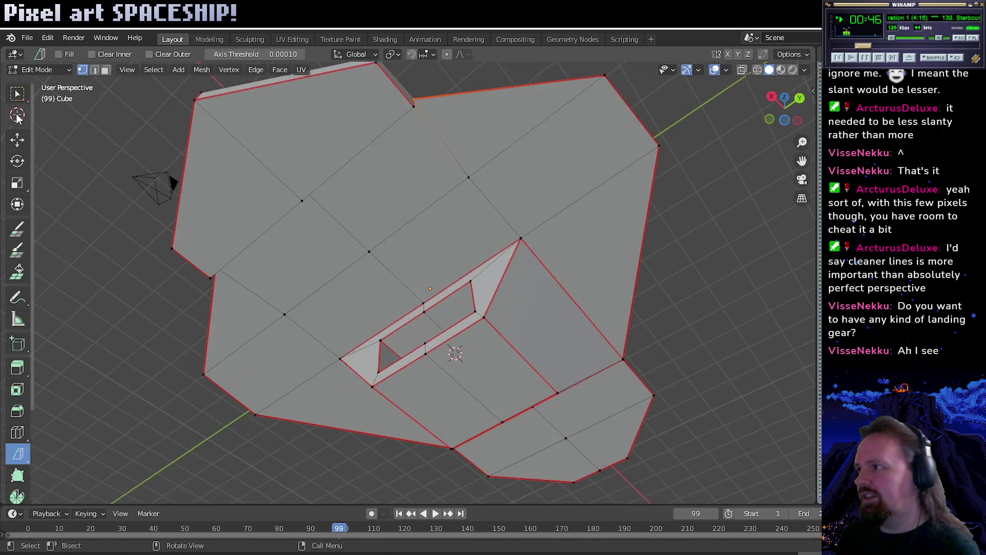
pyautogui.click(24, 146)
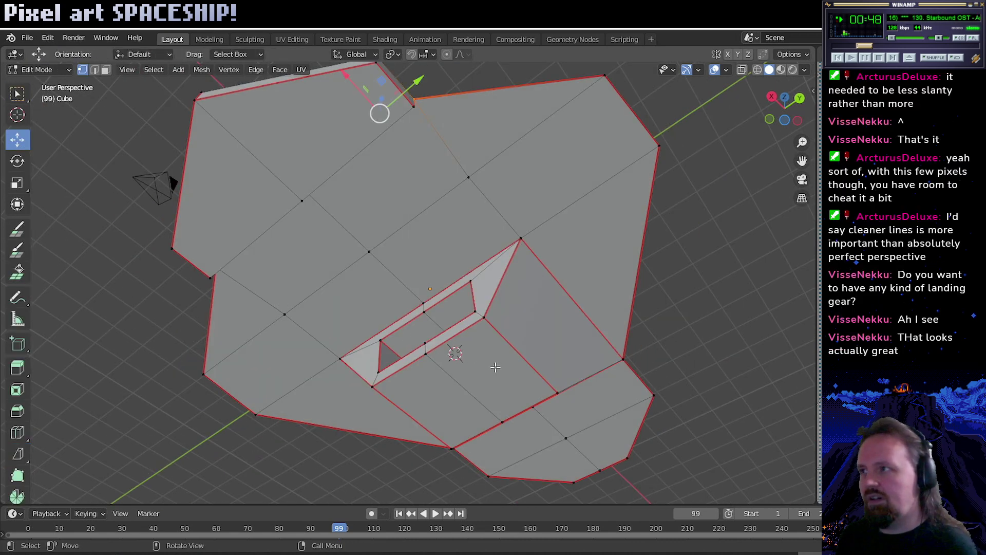
# Select the faces of the hollow box protruding beneath the ship, including its sides, rim and recess, and delete them.
pyautogui.click(106, 69)
pyautogui.click(489, 360)
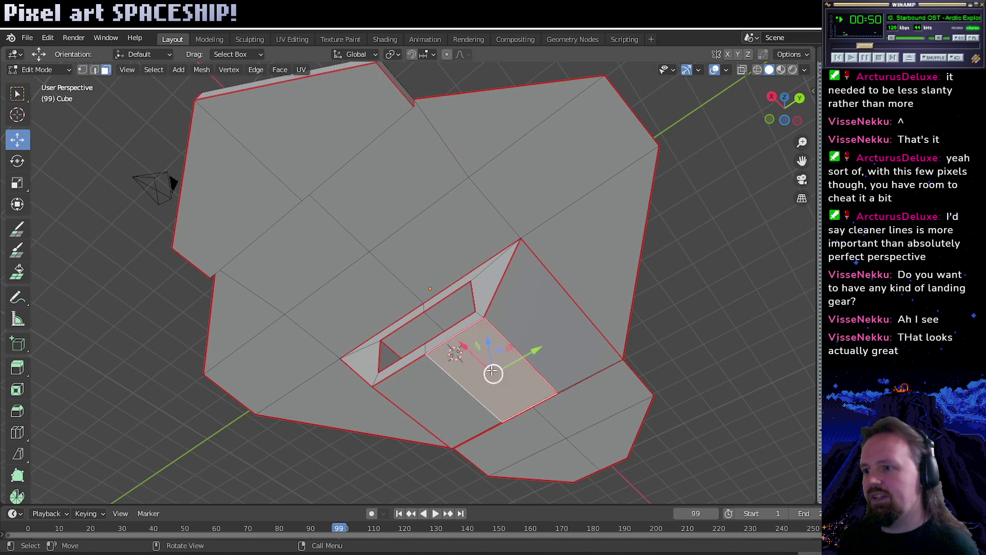
pyautogui.keyDown('shift'); pyautogui.click(568, 324); pyautogui.keyUp('shift')
pyautogui.moveTo(490, 296); pyautogui.dragTo(458, 352)
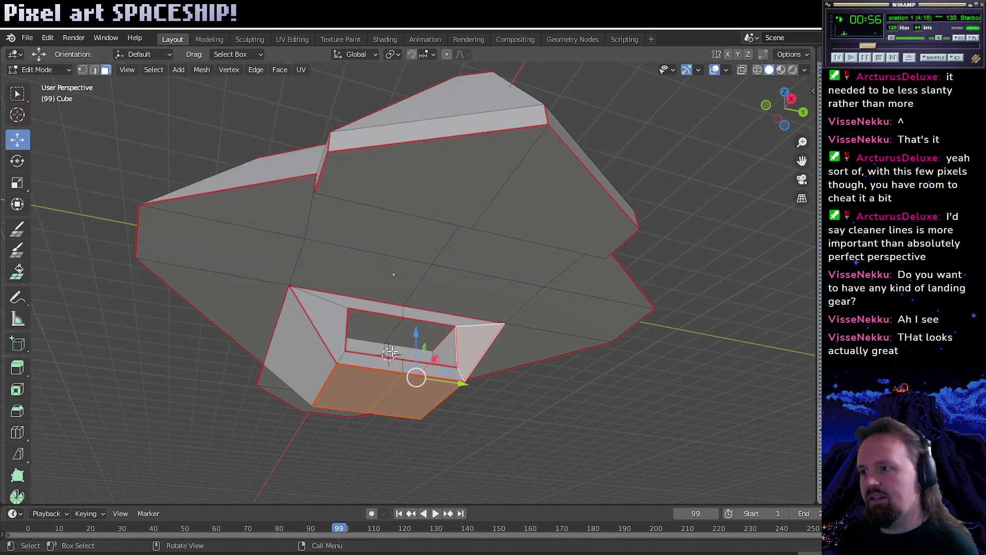
pyautogui.keyDown('shift'); pyautogui.click(318, 316); pyautogui.keyUp('shift')
pyautogui.keyDown('shift'); pyautogui.click(429, 308); pyautogui.keyUp('shift')
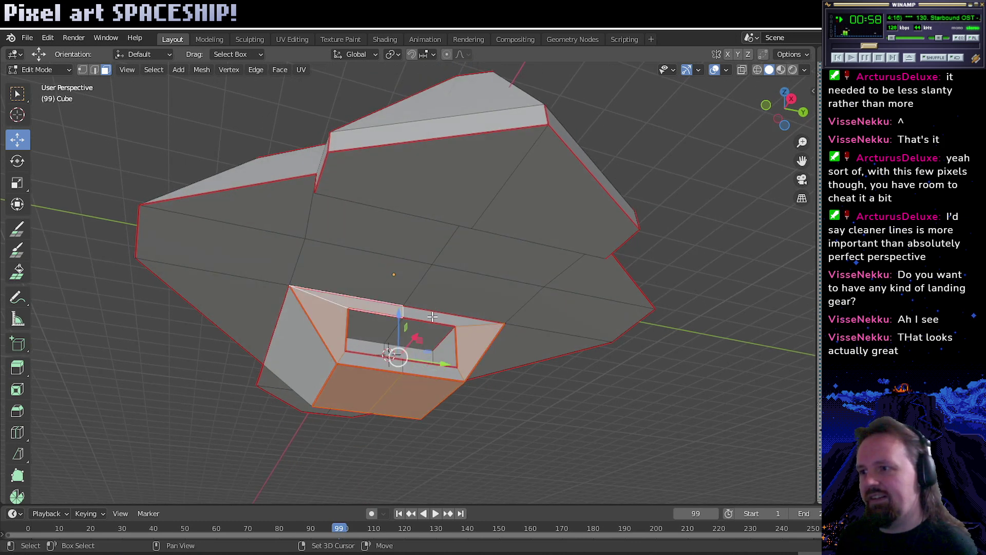
pyautogui.keyDown('shift'); pyautogui.click(410, 324); pyautogui.keyUp('shift')
pyautogui.keyDown('shift'); pyautogui.click(373, 345); pyautogui.keyUp('shift')
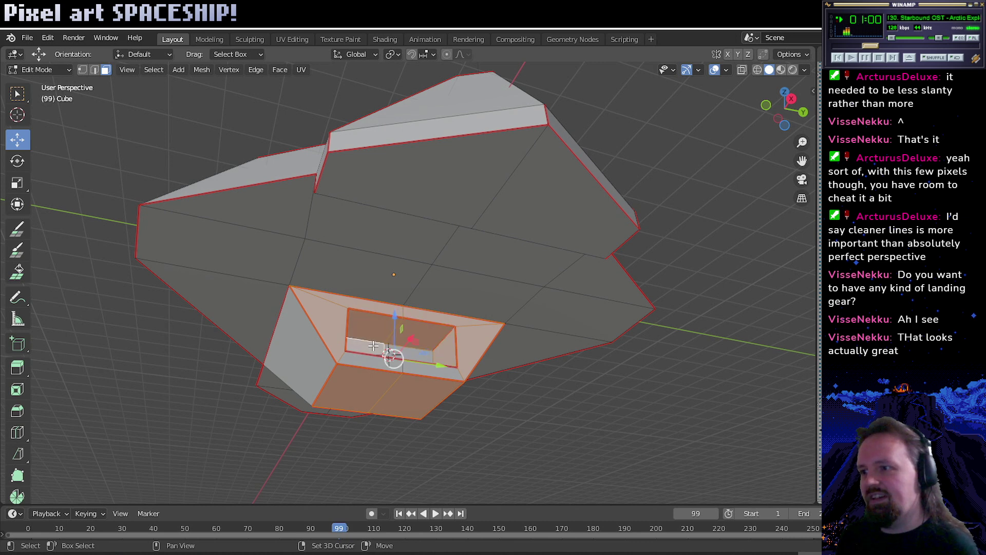
pyautogui.moveTo(413, 353); pyautogui.dragTo(347, 285)
pyautogui.keyDown('shift'); pyautogui.click(347, 285); pyautogui.keyUp('shift')
pyautogui.keyDown('shift'); pyautogui.click(284, 283); pyautogui.keyUp('shift')
pyautogui.moveTo(284, 283); pyautogui.dragTo(467, 306)
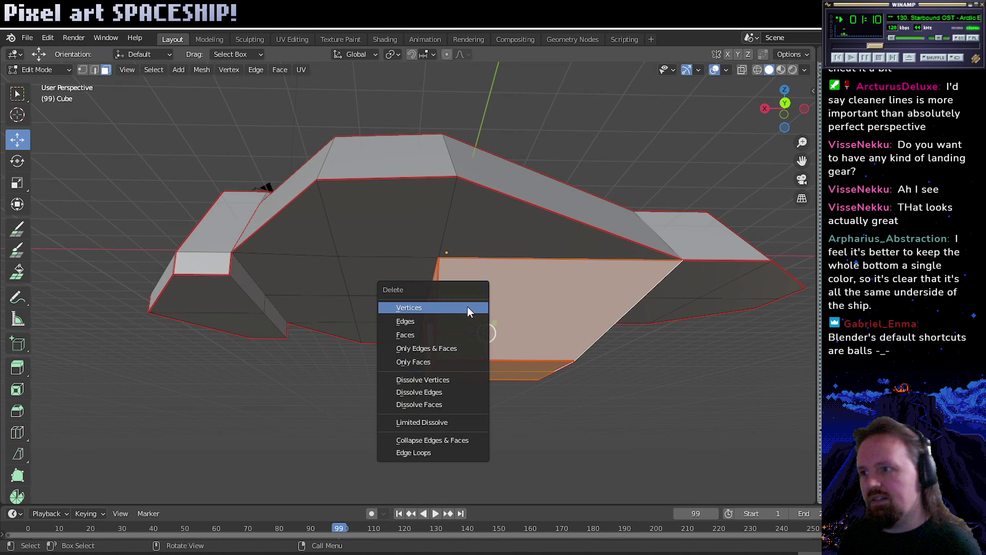
pyautogui.click(424, 332)
# Delete a leftover face of the protruding box on the ship's underside.
pyautogui.moveTo(425, 331); pyautogui.dragTo(491, 328)
pyautogui.click(402, 373)
pyautogui.press('x')
pyautogui.click(396, 377)
# Select the four edges bordering the opening in the ship's underside and fill them with one flat face.
pyautogui.click(96, 70)
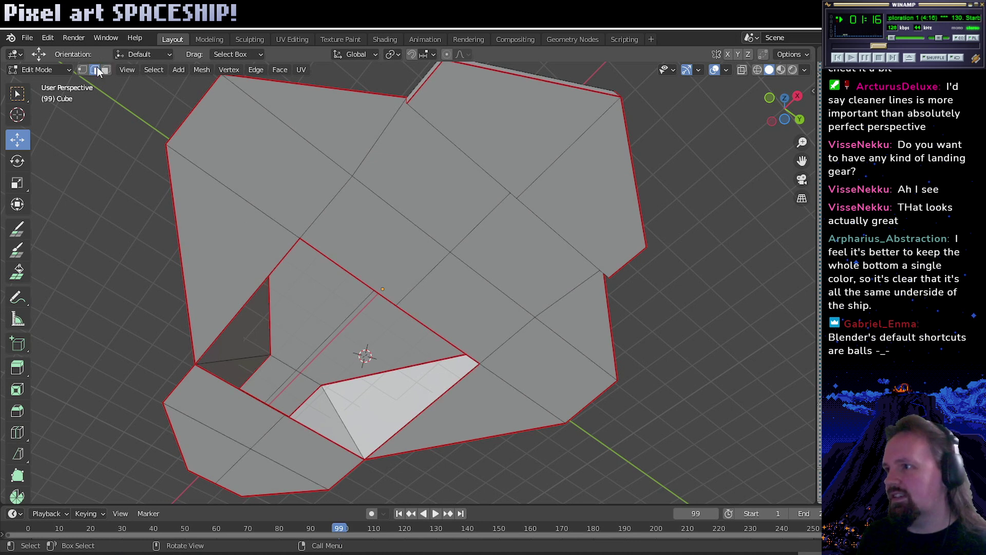
pyautogui.click(347, 276)
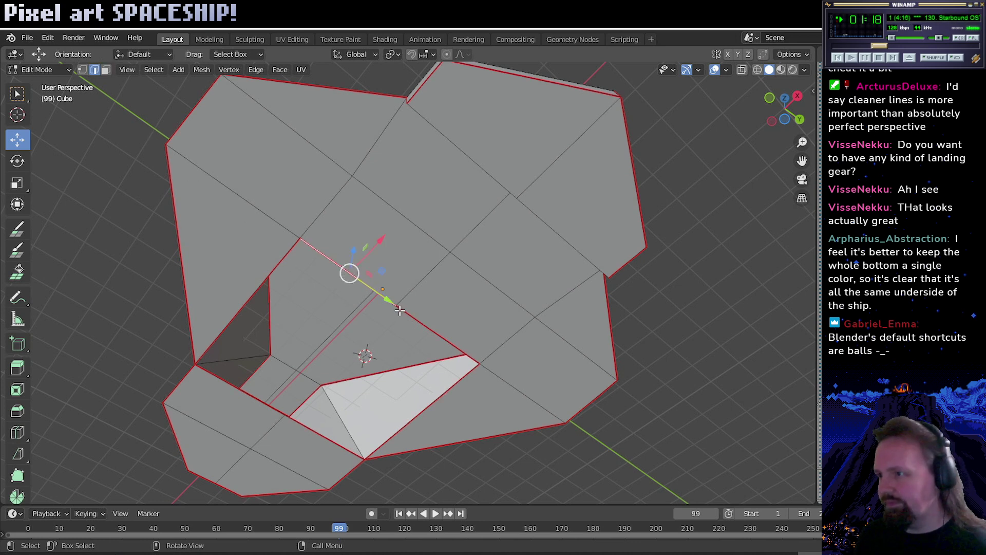
pyautogui.moveTo(399, 310); pyautogui.dragTo(411, 344)
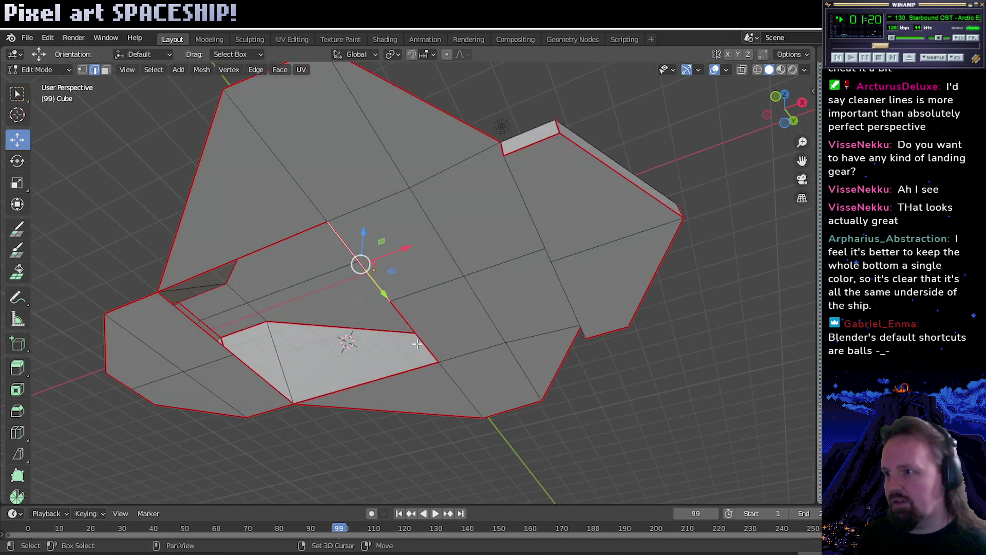
pyautogui.keyDown('shift'); pyautogui.click(415, 333); pyautogui.keyUp('shift')
pyautogui.keyDown('shift'); pyautogui.click(413, 371); pyautogui.keyUp('shift')
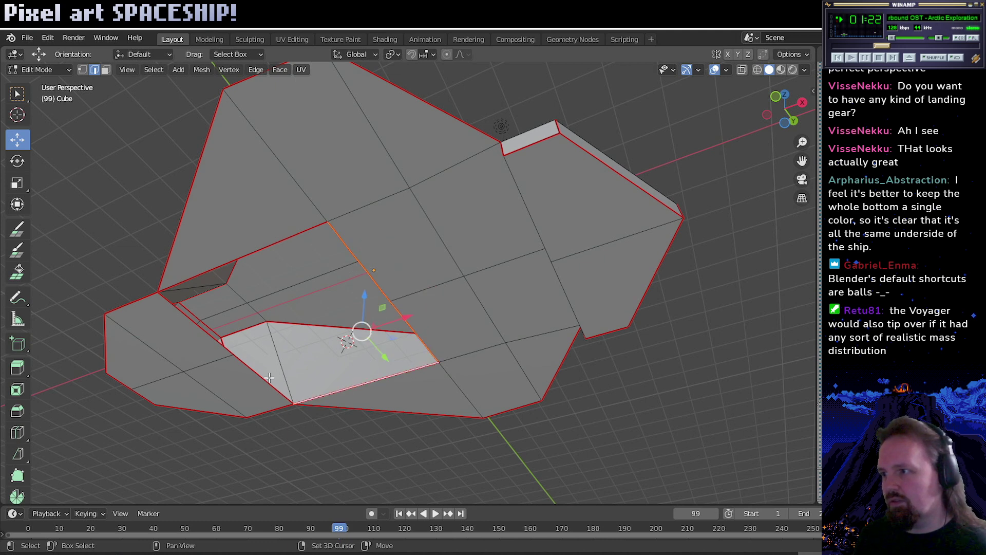
pyautogui.keyDown('shift'); pyautogui.click(269, 377); pyautogui.keyUp('shift')
pyautogui.keyDown('shift'); pyautogui.click(203, 274); pyautogui.keyUp('shift')
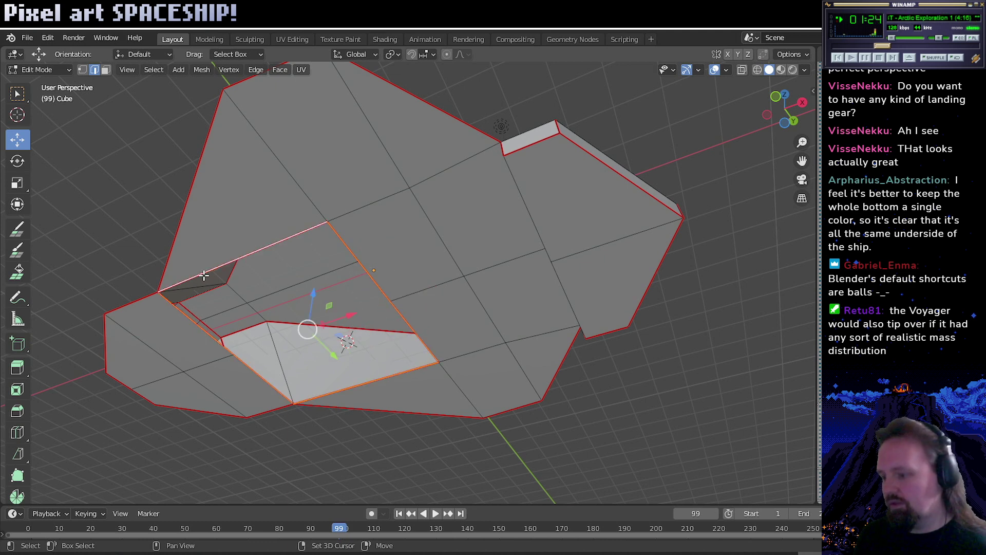
pyautogui.press('f')
pyautogui.moveTo(367, 268); pyautogui.dragTo(304, 280)
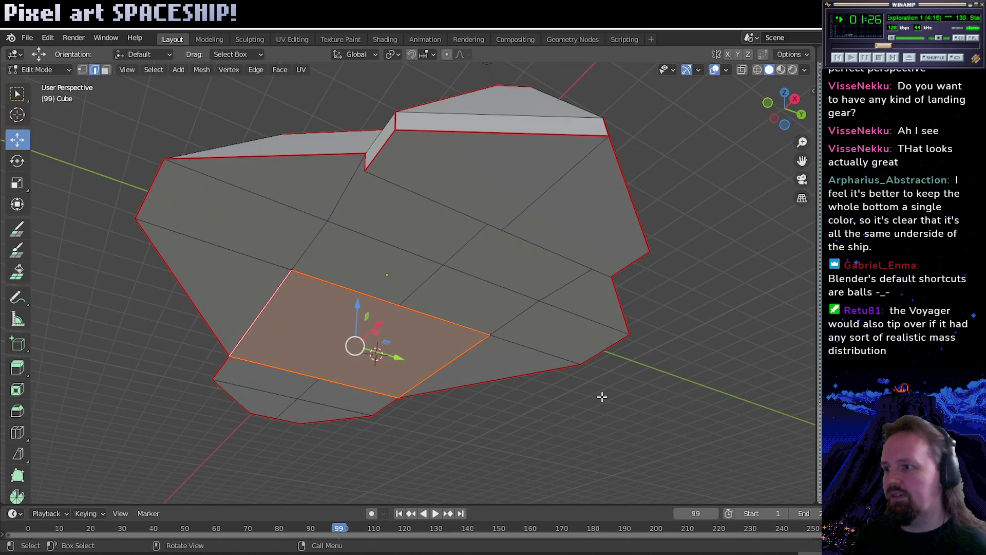
pyautogui.click(498, 380)
pyautogui.moveTo(416, 304); pyautogui.dragTo(417, 359)
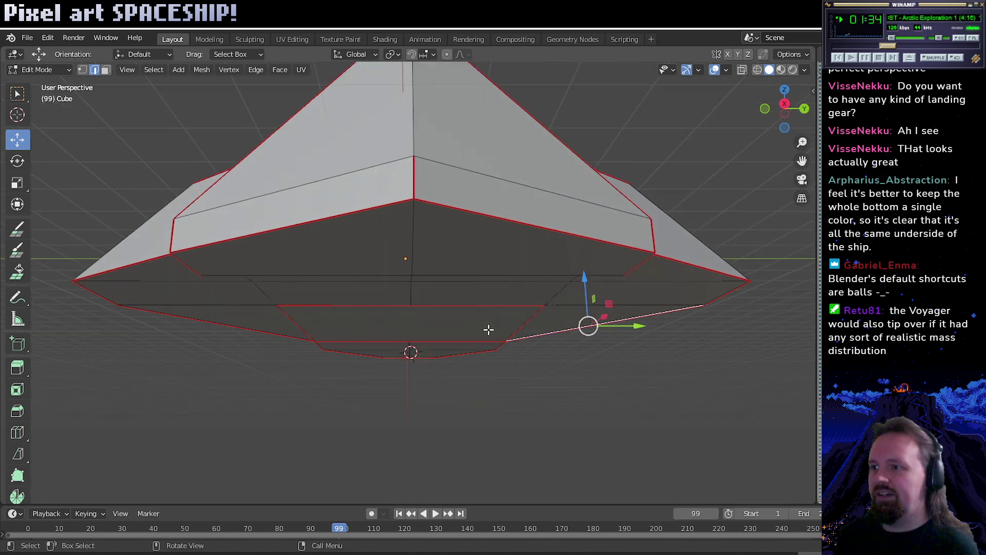
pyautogui.scroll(-2, 488, 334)
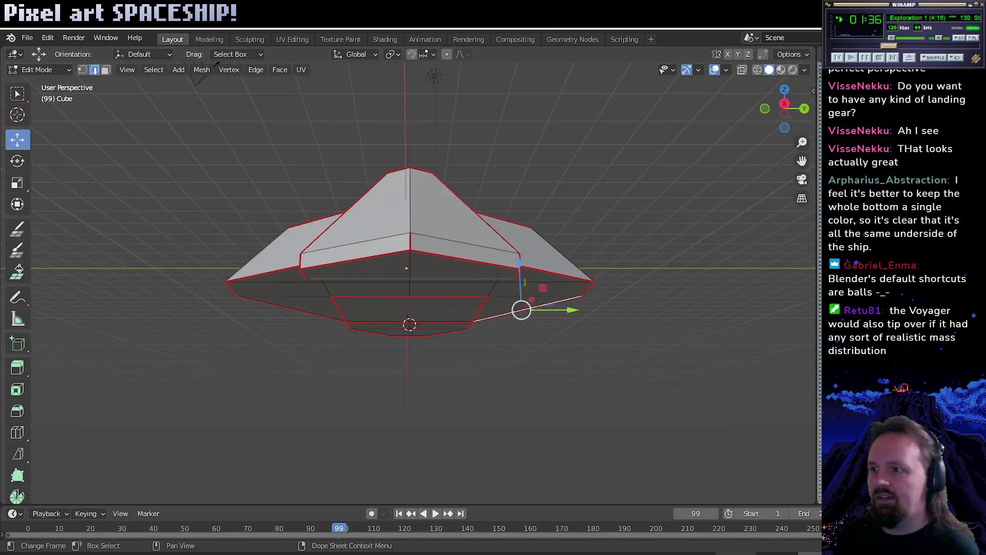
# Switch to Aseprite, try filling the dark green area under the ship's front rim with 394f61, and undo the fill.
pyautogui.hotkey('alt', 'Tab')
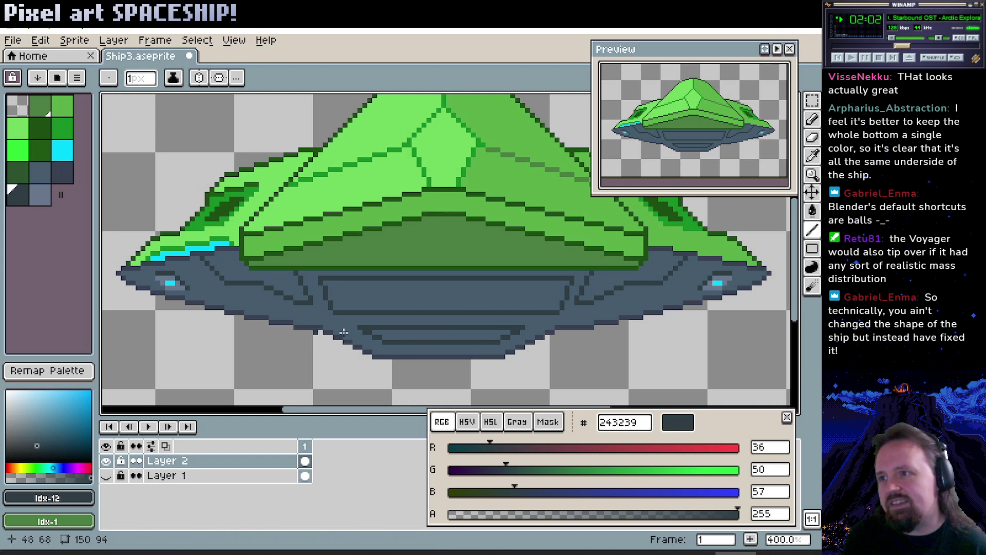
pyautogui.keyDown('alt'); pyautogui.click(439, 293); pyautogui.keyUp('alt')
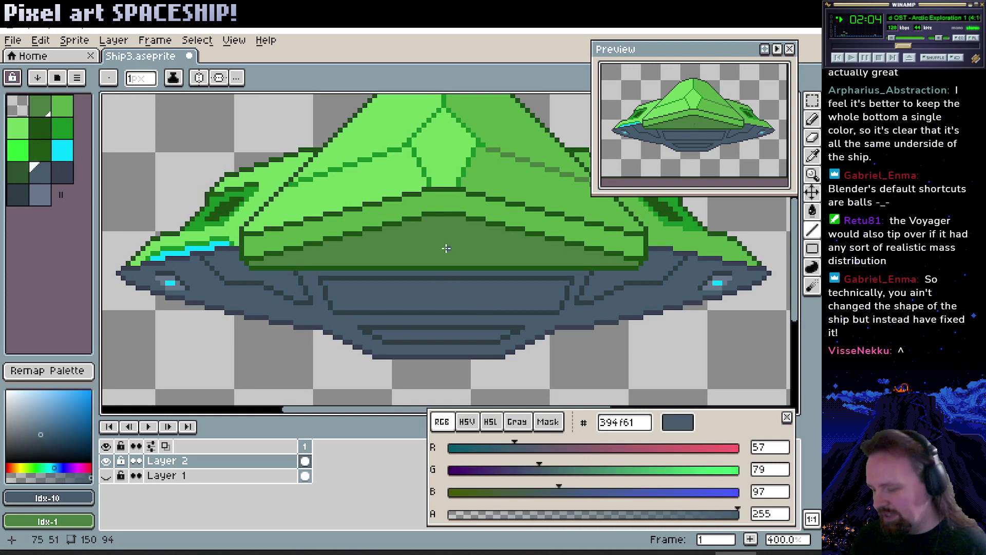
pyautogui.press('g')
pyautogui.click(445, 241)
pyautogui.hotkey('ctrl', 'z')
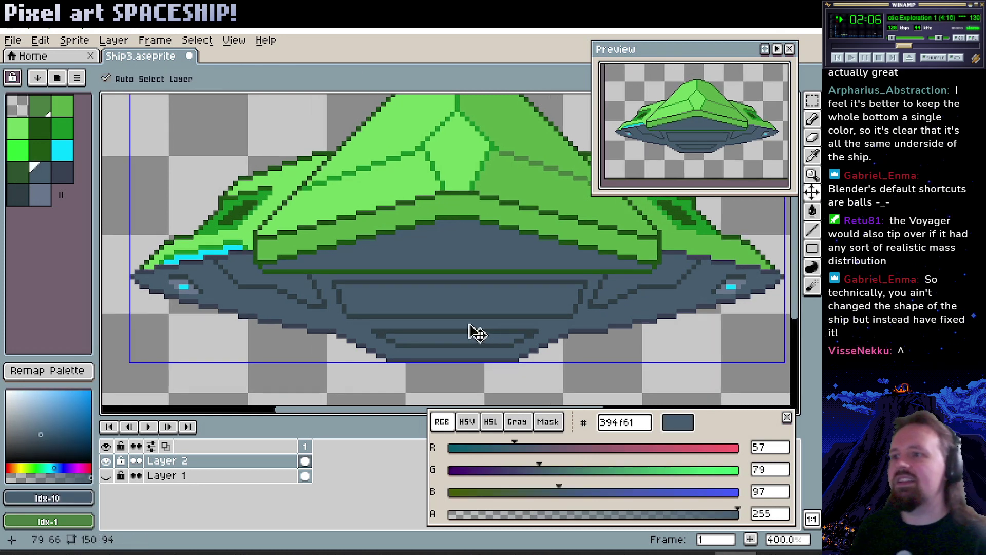
pyautogui.hotkey('ctrl', 'z')
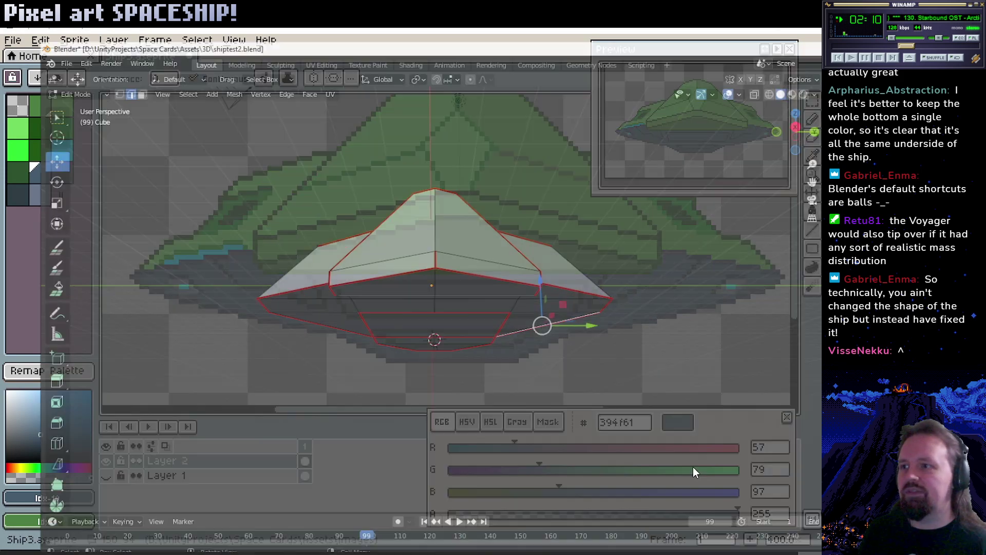
# Switch to Blender and examine the ship model's underside and profile from the side.
pyautogui.hotkey('alt', 'Tab')
pyautogui.moveTo(503, 317); pyautogui.dragTo(363, 314)
pyautogui.moveTo(281, 263); pyautogui.dragTo(291, 307)
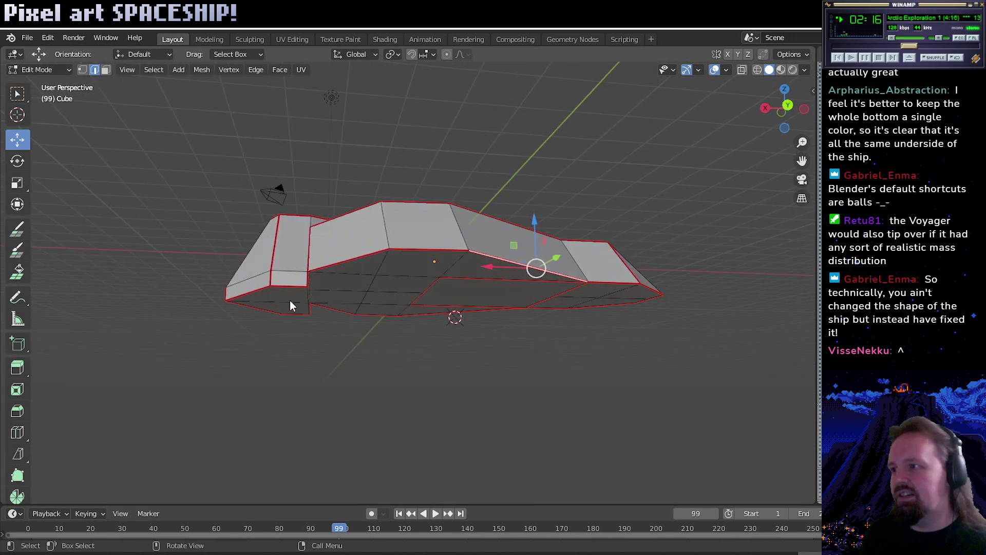
pyautogui.moveTo(279, 264); pyautogui.dragTo(312, 278)
# Return to Aseprite and save the Ship3.aseprite file.
pyautogui.hotkey('alt', 'Tab')
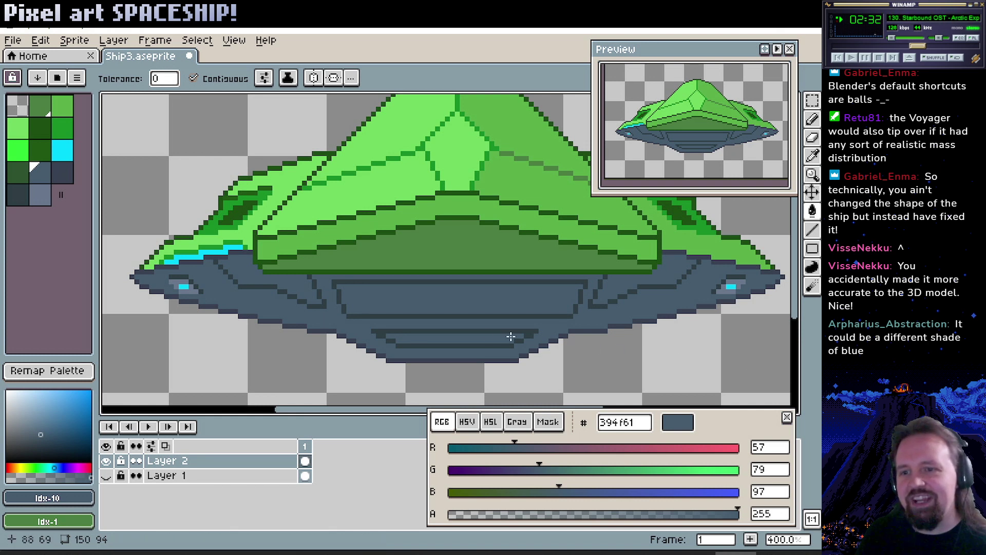
pyautogui.moveTo(454, 328); pyautogui.dragTo(452, 326)
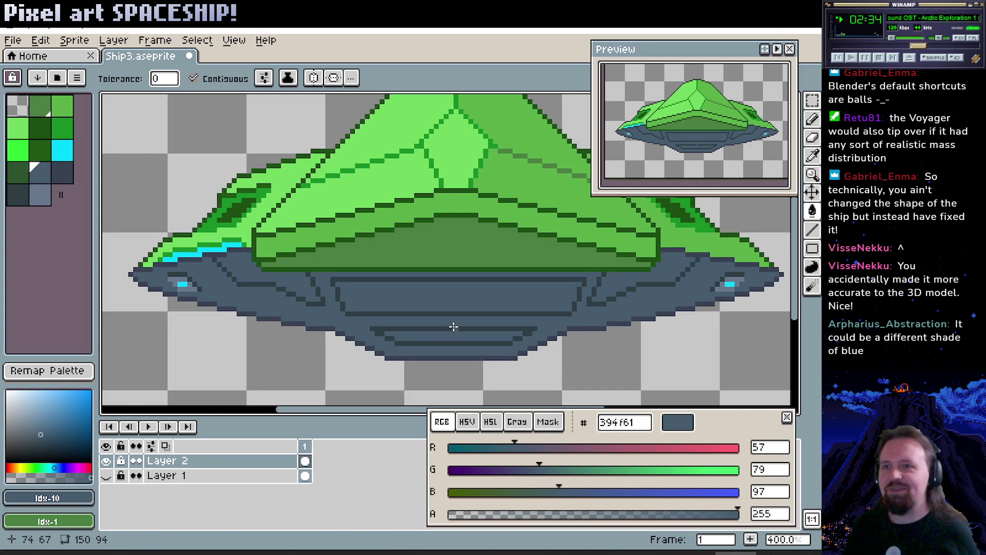
pyautogui.moveTo(491, 293); pyautogui.dragTo(437, 324)
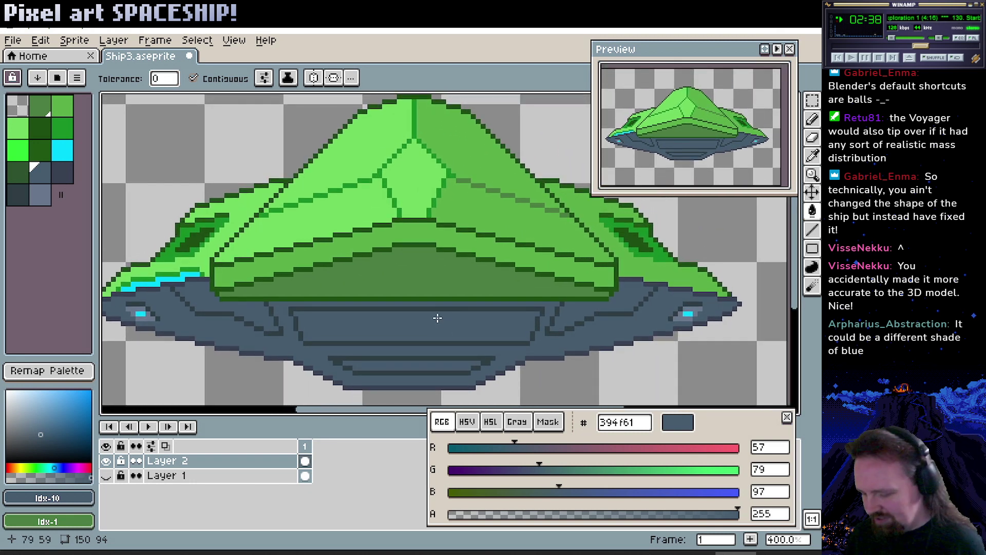
pyautogui.scroll(-2, 437, 317)
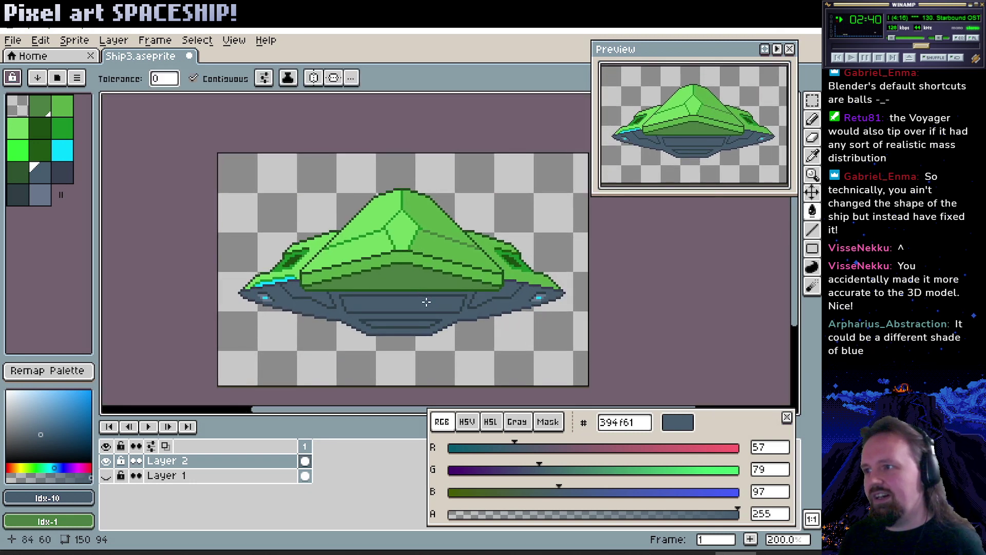
pyautogui.scroll(1, 434, 311)
pyautogui.hotkey('ctrl', 's')
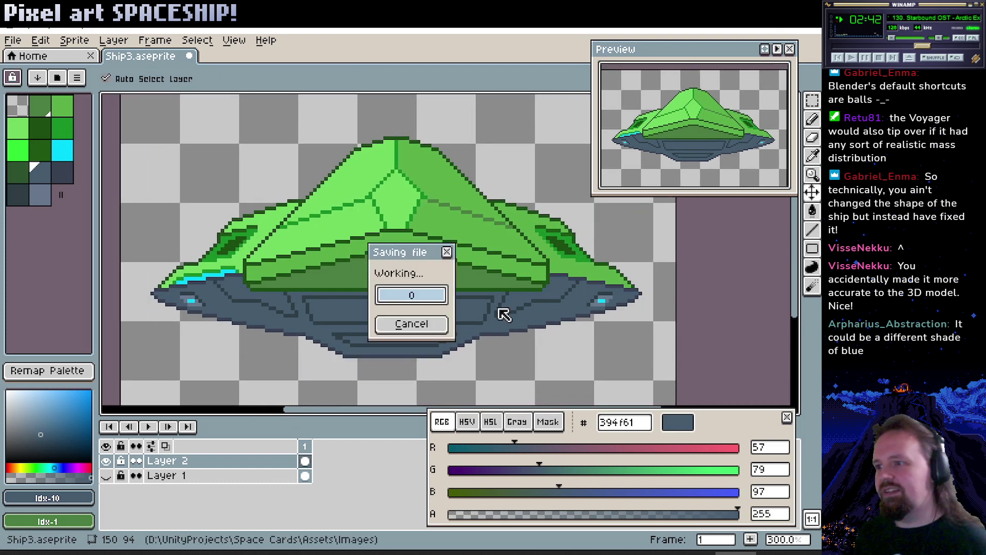
# Select the 75 x 94 left half of the sprite, flip a copy horizontally and place it over the right half.
pyautogui.moveTo(536, 318); pyautogui.dragTo(527, 315)
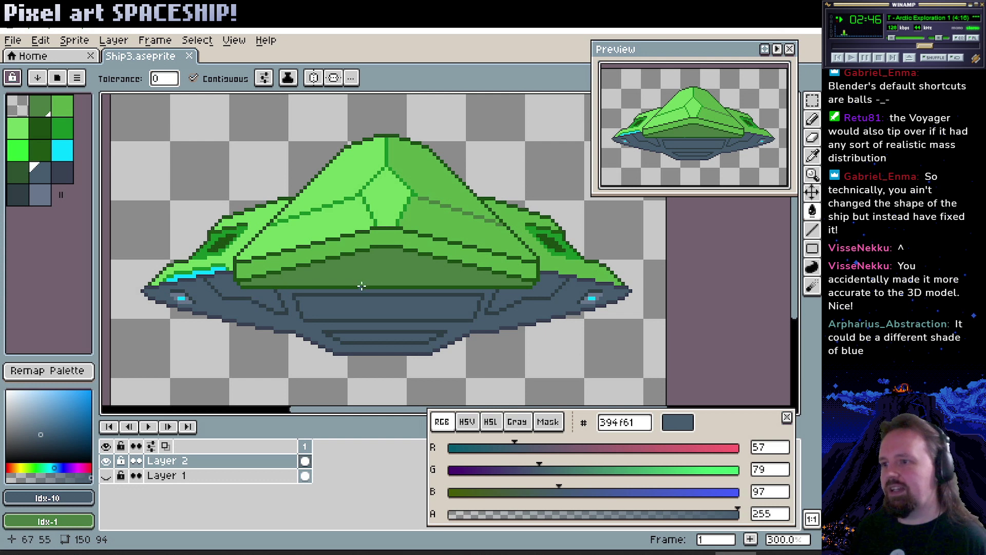
pyautogui.scroll(-2, 286, 282)
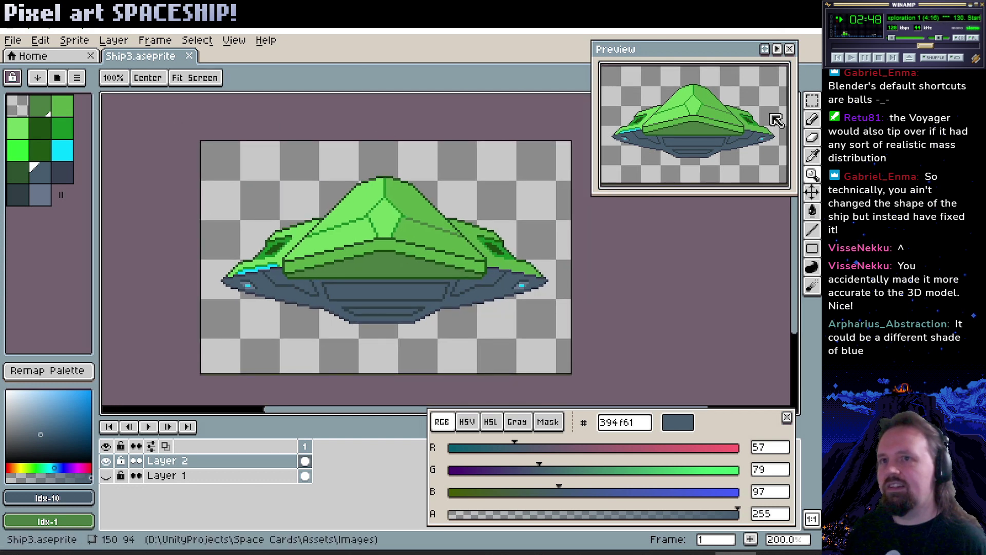
pyautogui.click(812, 114)
pyautogui.click(384, 141)
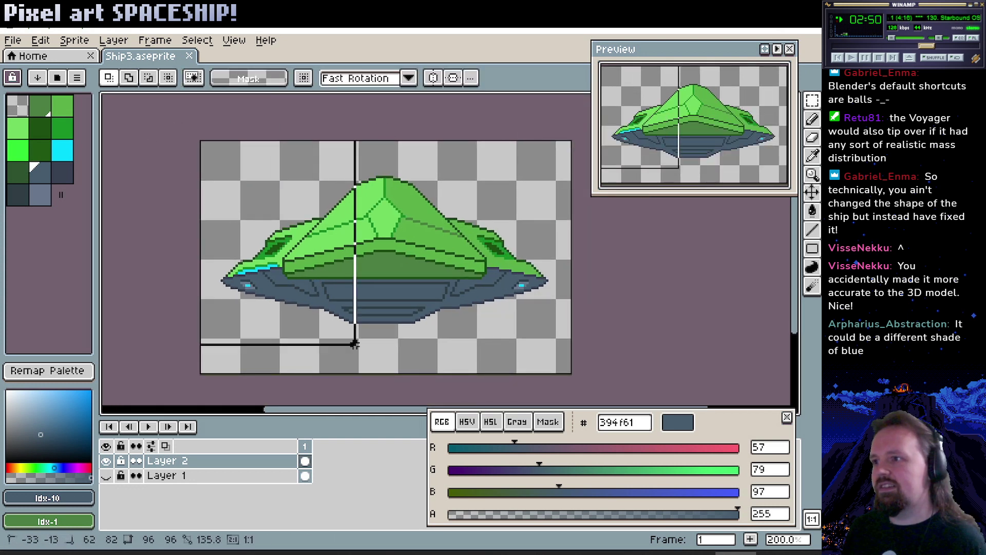
pyautogui.doubleClick(384, 379)
pyautogui.hotkey('ctrl', 't')
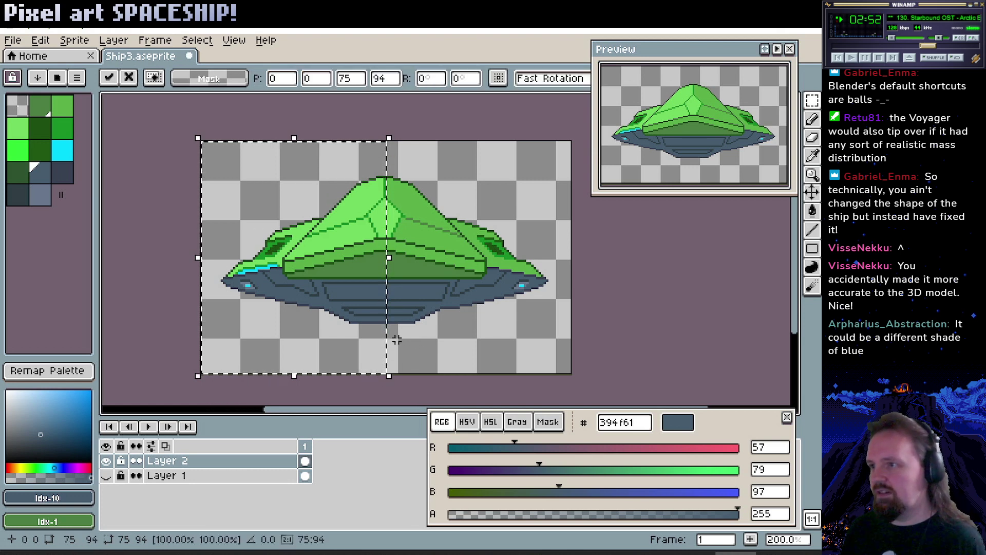
pyautogui.click(41, 40)
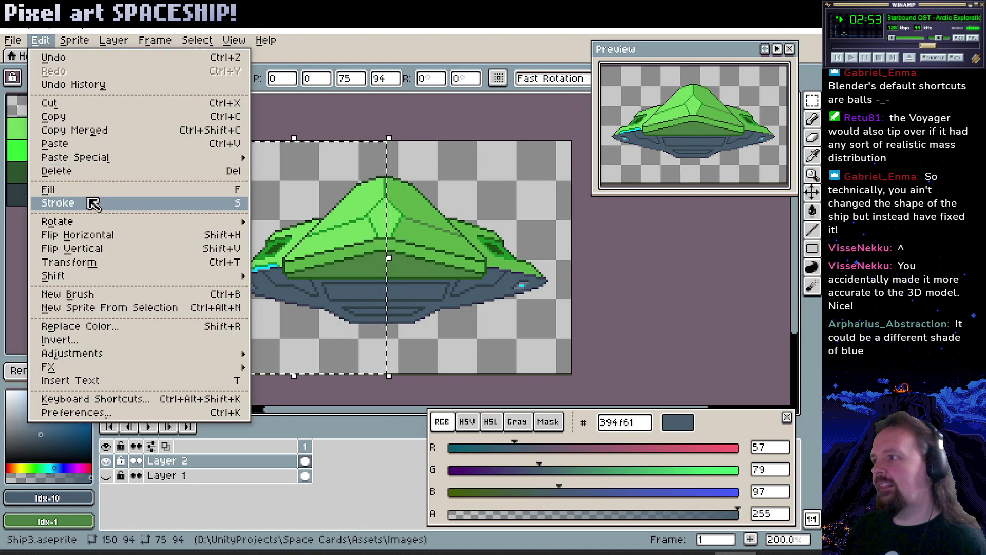
pyautogui.click(87, 234)
pyautogui.moveTo(307, 272); pyautogui.dragTo(488, 273)
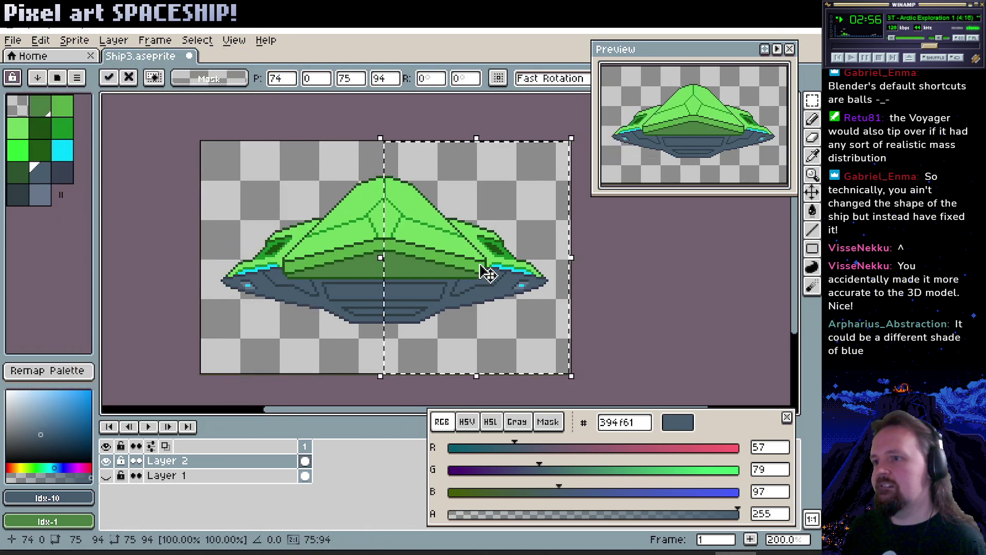
pyautogui.press('Return')
pyautogui.hotkey('ctrl', 'd')
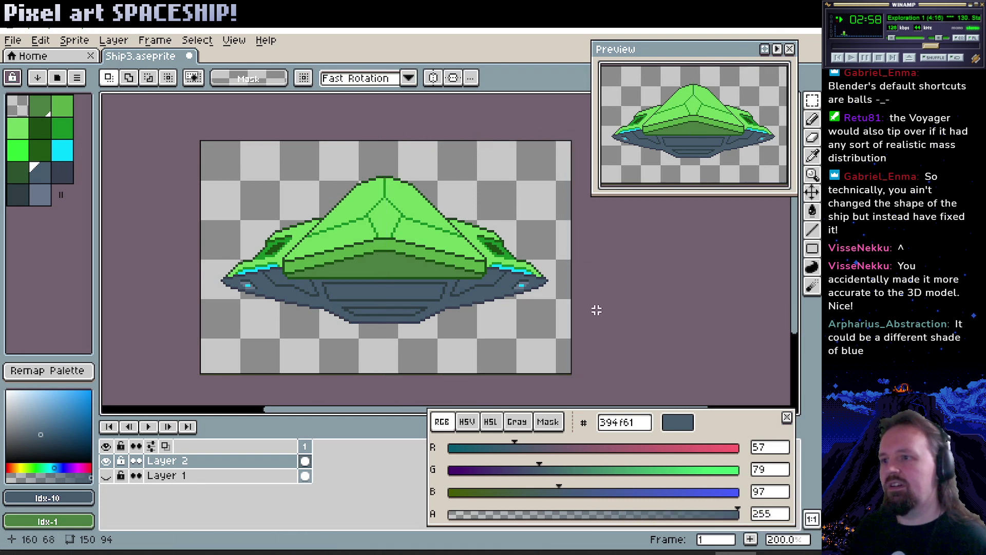
# Save the mirrored ship in Ship3.aseprite.
pyautogui.press('z')
pyautogui.click(329, 263)
pyautogui.rightClick(393, 269)
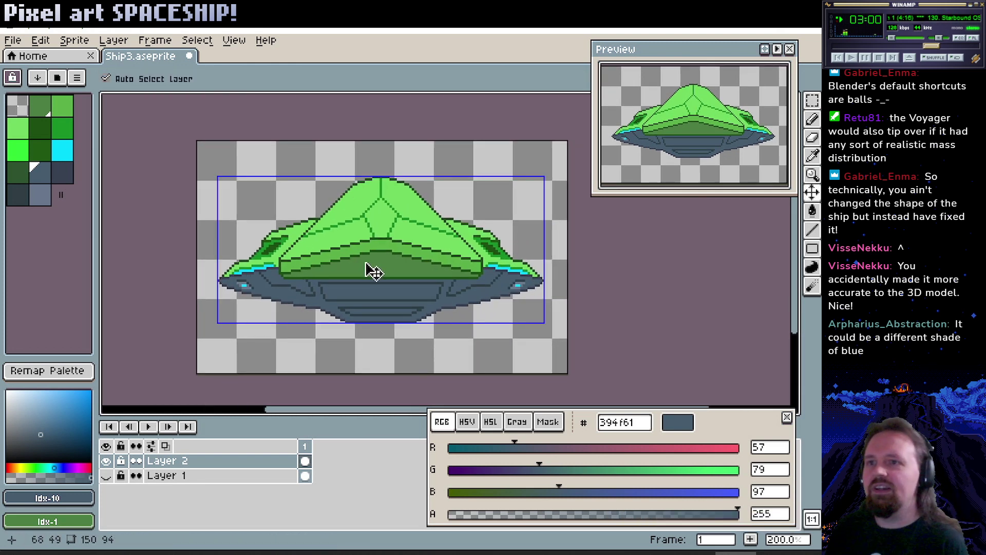
pyautogui.hotkey('ctrl', 's')
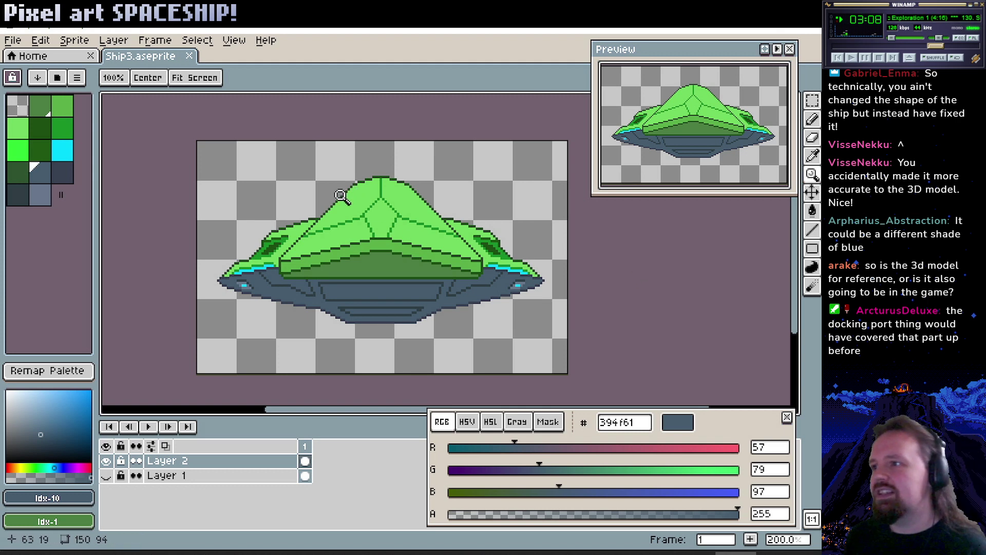
# Inspect the mirrored ship, switch to Blender, and examine the 3D model from the front and from above for comparison.
pyautogui.scroll(3, 370, 219)
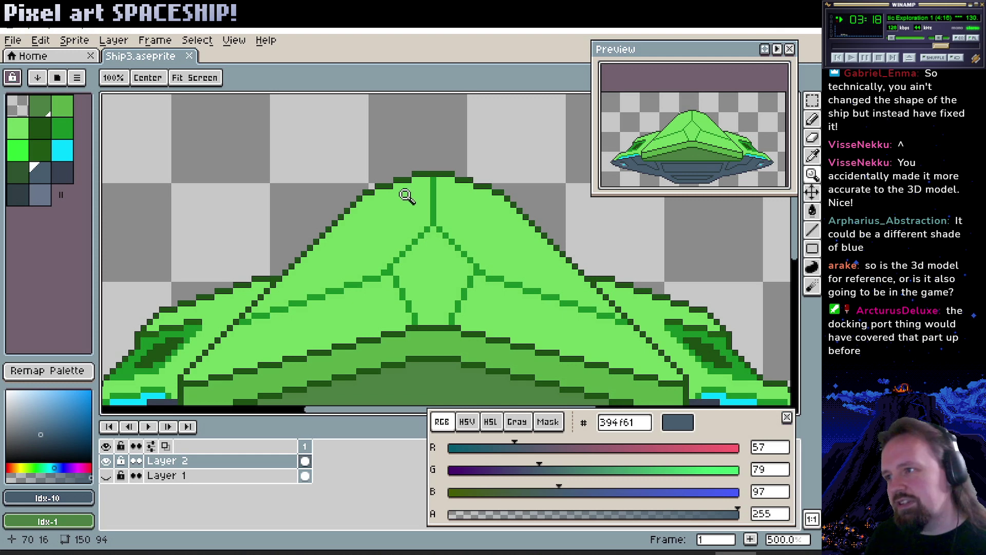
pyautogui.scroll(-1, 413, 198)
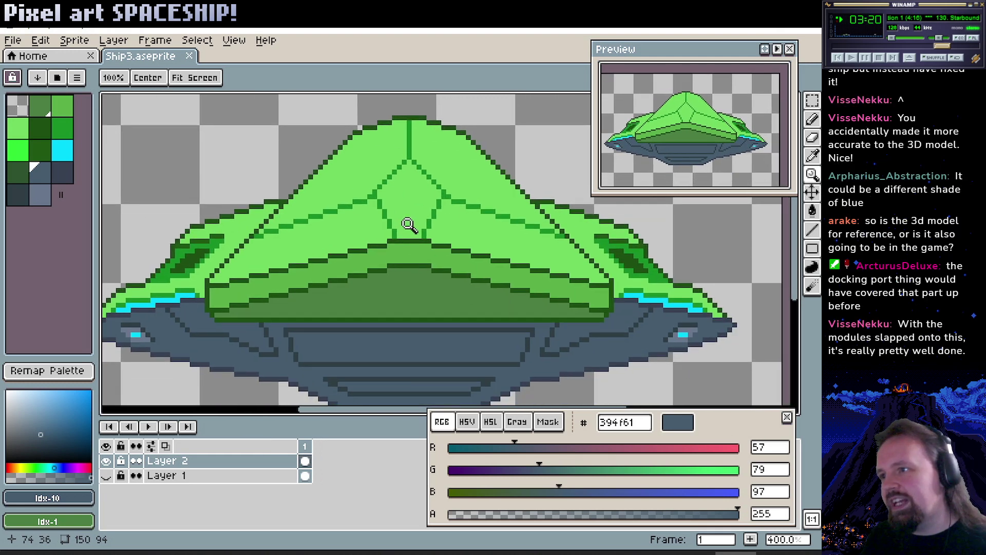
pyautogui.scroll(-1, 431, 267)
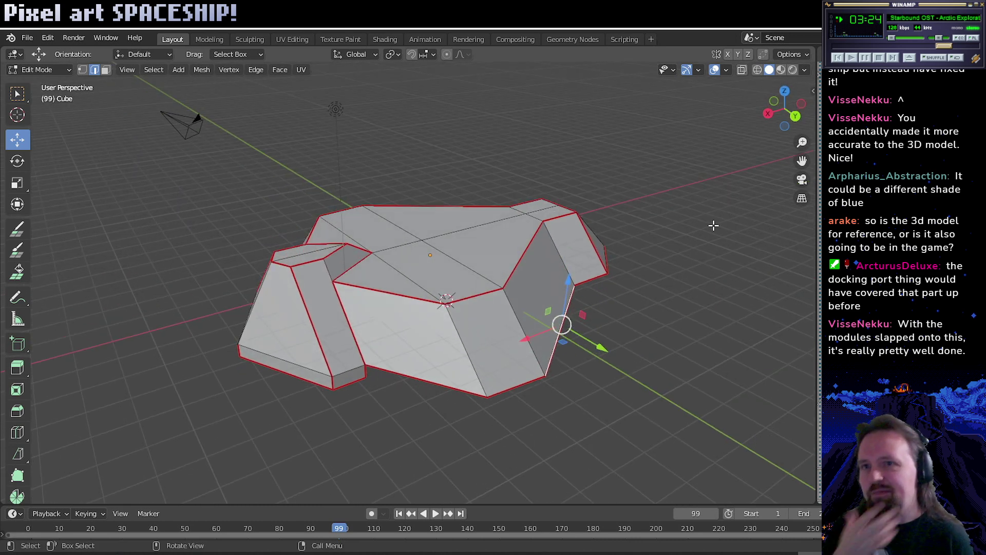
pyautogui.click(781, 69)
pyautogui.moveTo(610, 243)
pyautogui.mouseDown()
pyautogui.moveTo(570, 252)
pyautogui.moveTo(565, 277)
pyautogui.mouseUp()
pyautogui.click(770, 70)
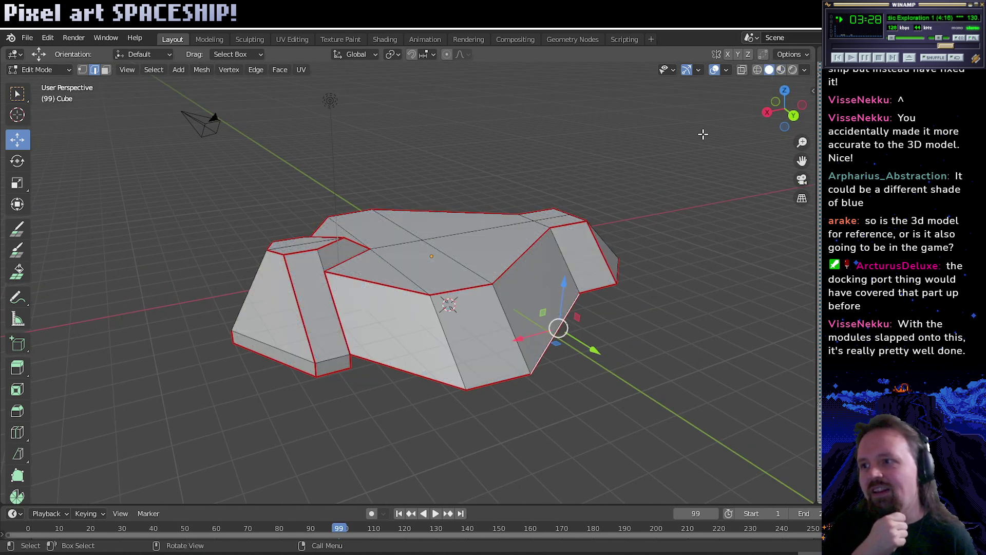
pyautogui.moveTo(462, 274); pyautogui.dragTo(442, 280)
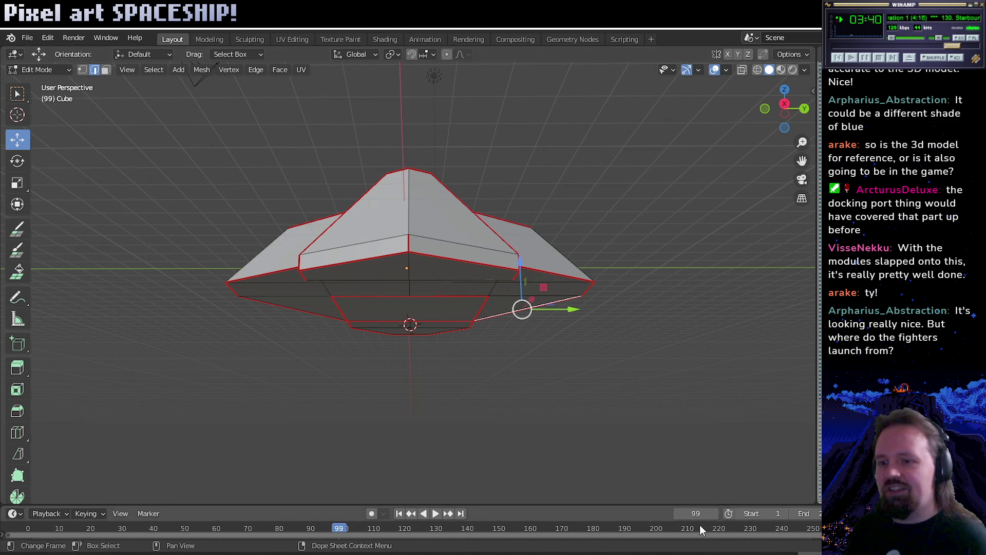
pyautogui.hotkey('alt', 'Tab')
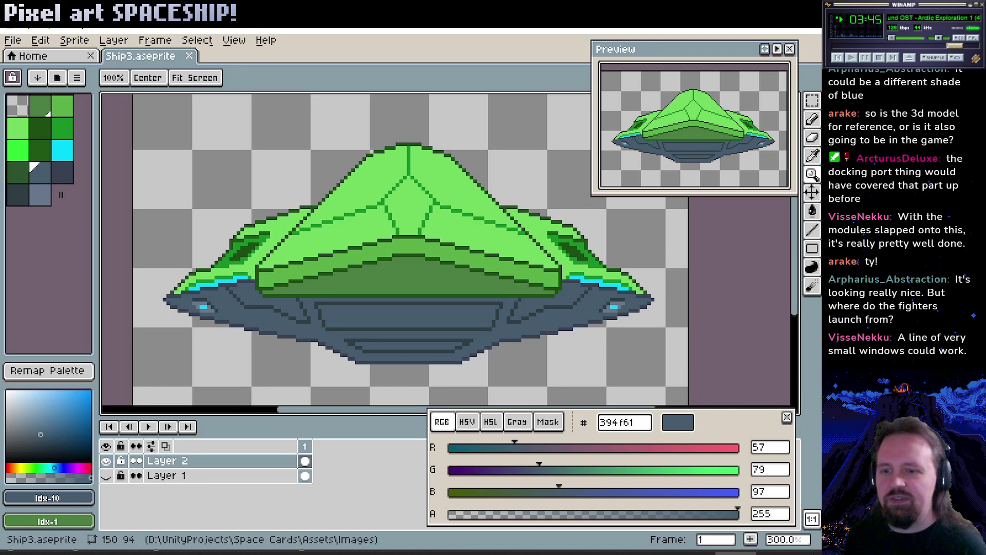
pyautogui.hotkey('alt', 'Tab')
pyautogui.moveTo(554, 378); pyautogui.dragTo(501, 411)
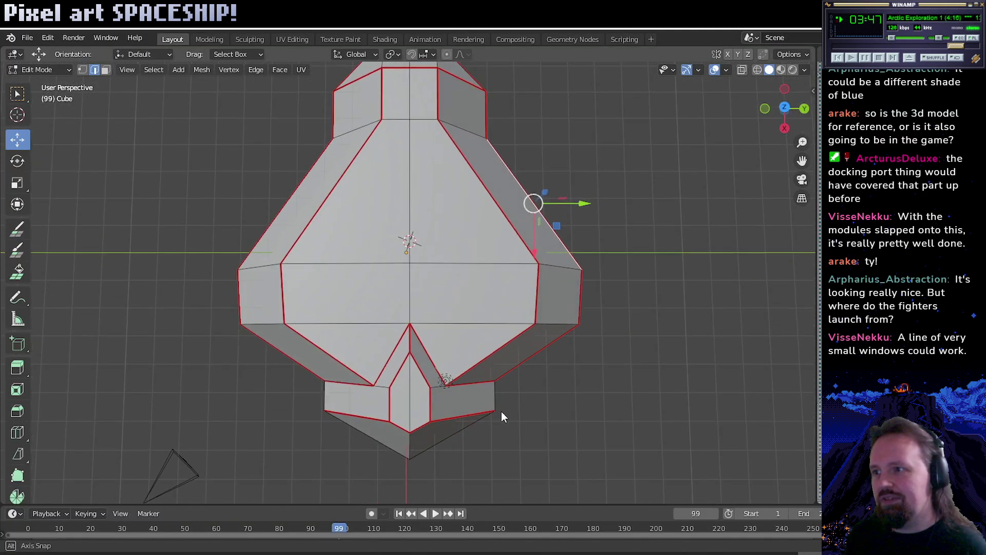
pyautogui.moveTo(496, 322); pyautogui.dragTo(416, 290)
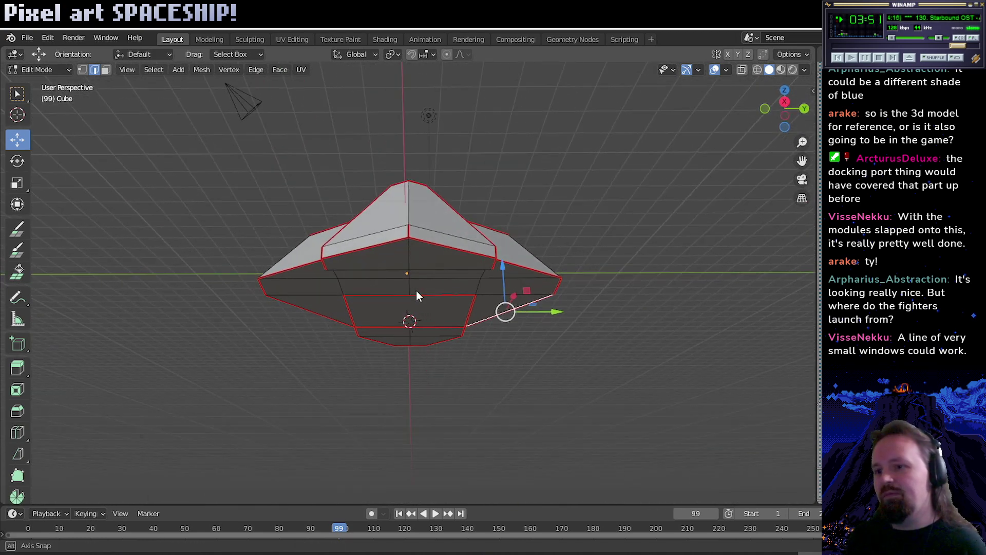
# Return to Aseprite and extend the palette with a new black swatch, picked as the pencil colour.
pyautogui.hotkey('alt', 'Tab')
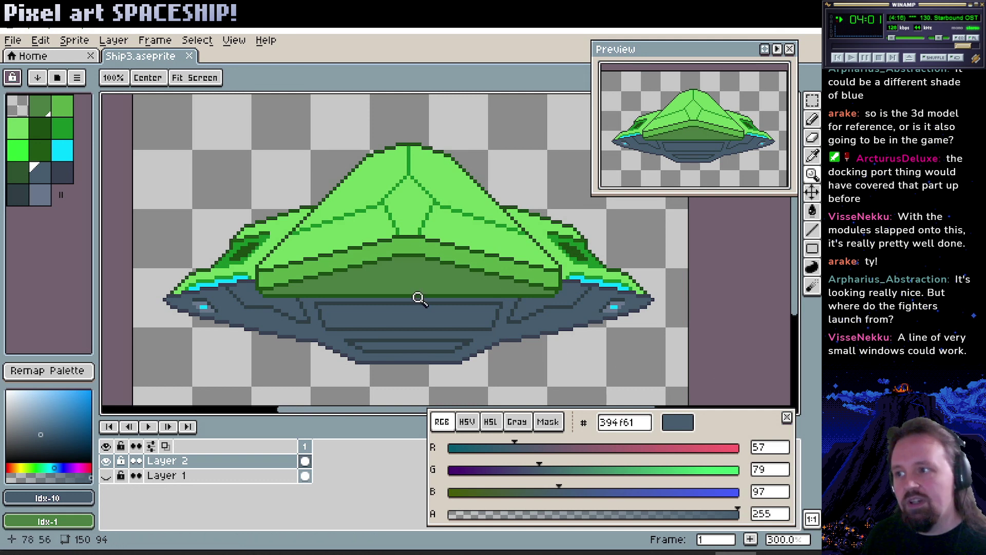
pyautogui.press('b')
pyautogui.keyDown('alt'); pyautogui.click(396, 303); pyautogui.keyUp('alt')
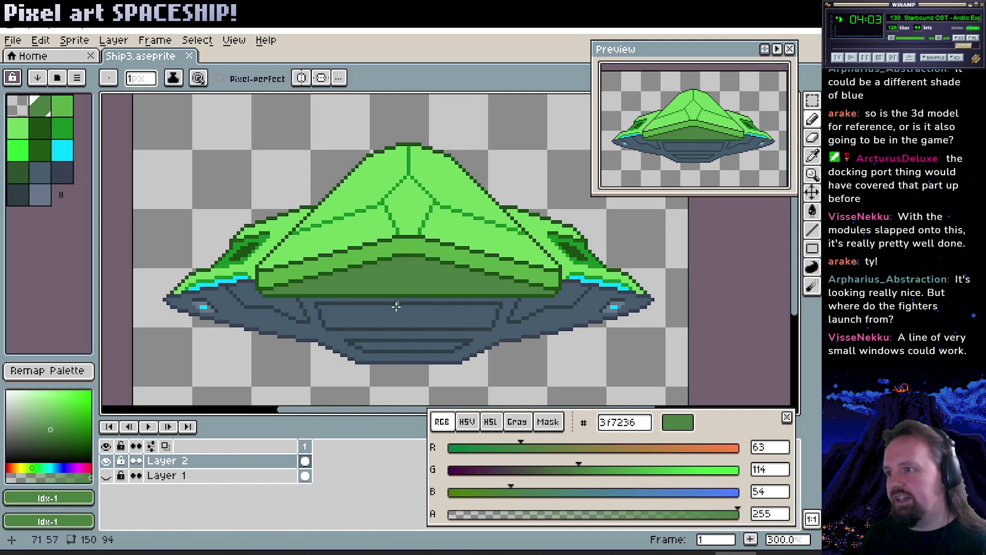
pyautogui.keyDown('alt'); pyautogui.click(379, 310); pyautogui.keyUp('alt')
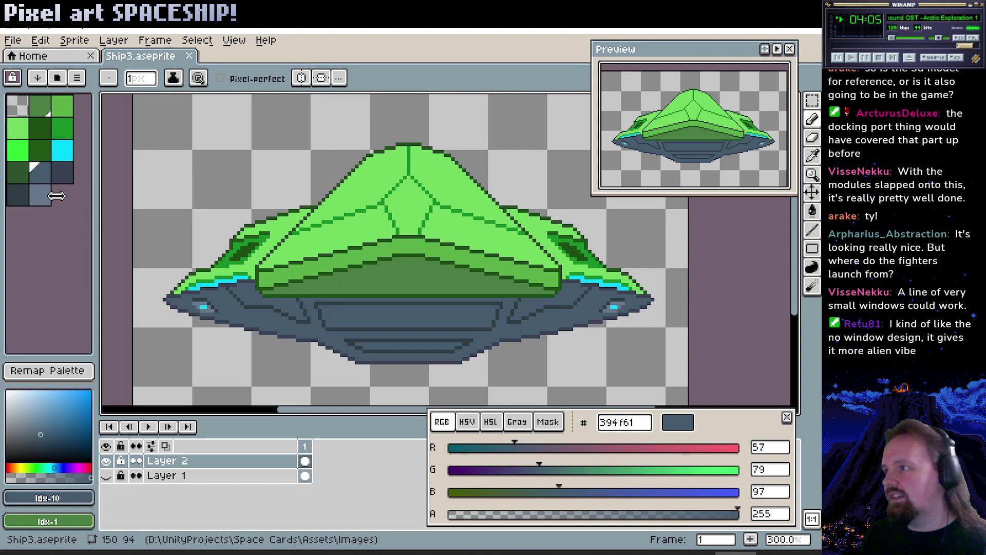
pyautogui.moveTo(61, 195); pyautogui.dragTo(74, 218)
pyautogui.click(62, 194)
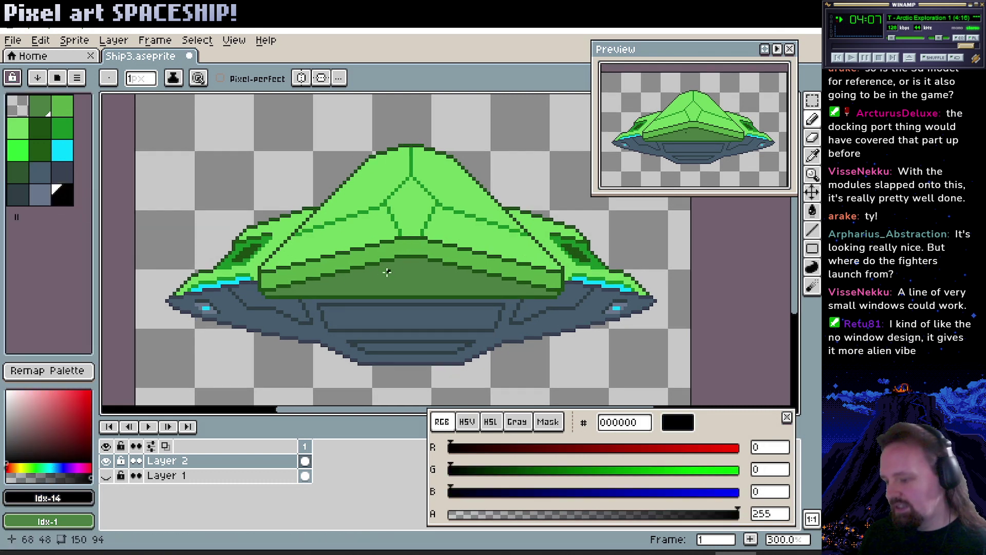
# Try filling the dark green area under the front rim with the new swatch and recolouring it to dark blue 2d3258.
pyautogui.press('g')
pyautogui.click(397, 290)
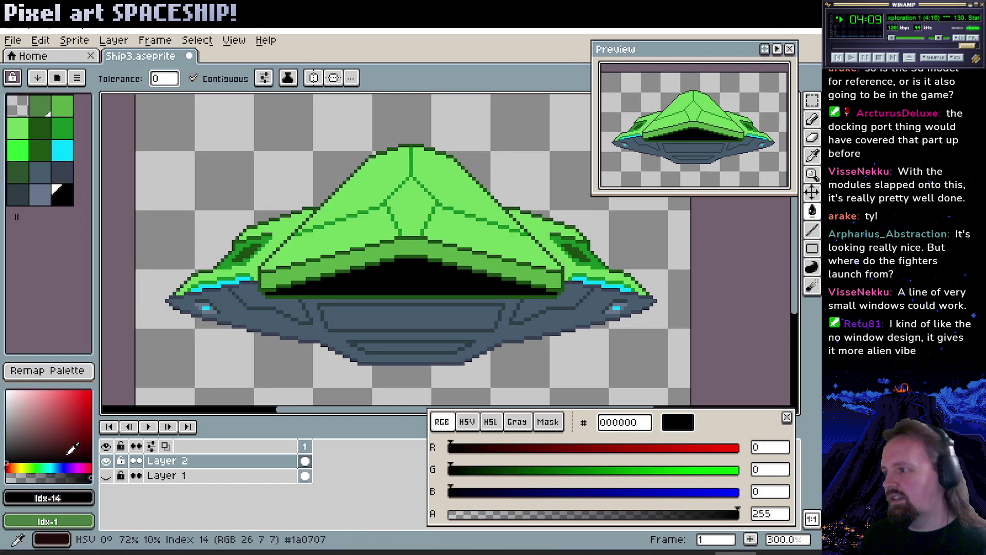
pyautogui.click(63, 468)
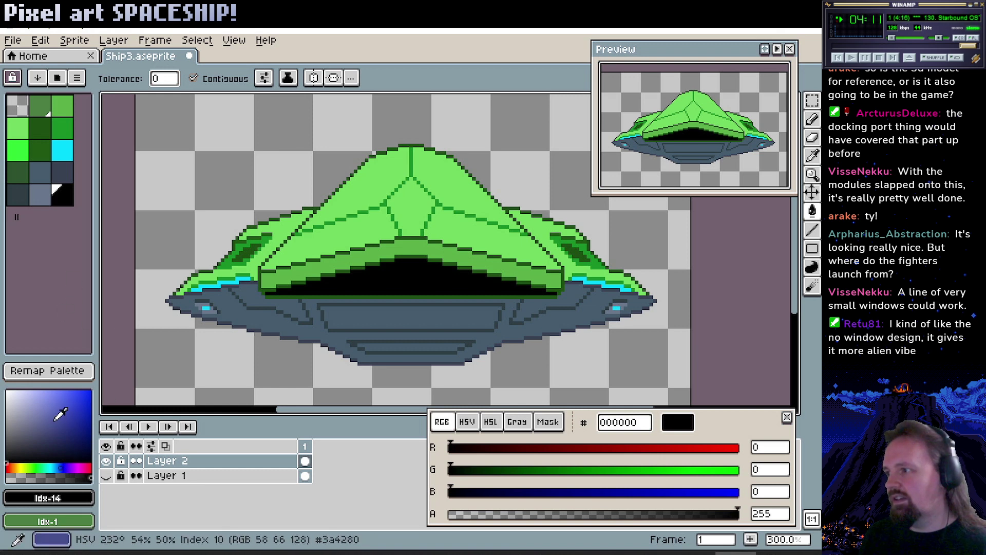
pyautogui.click(71, 397)
pyautogui.moveTo(72, 392); pyautogui.dragTo(51, 434)
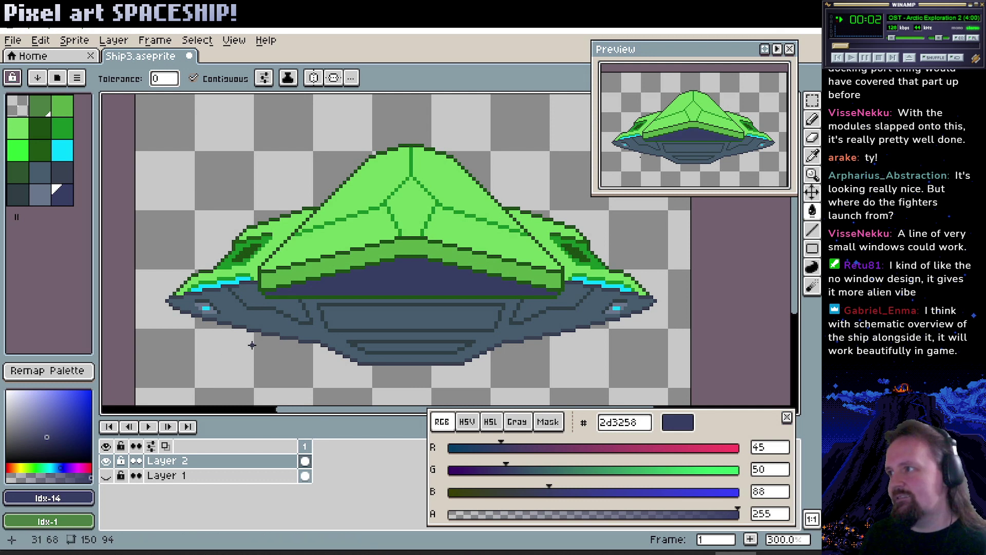
# Try the blue shades 292b3e and 373c61 for the area under the front rim, and undo the recolouring and the fill.
pyautogui.click(24, 200)
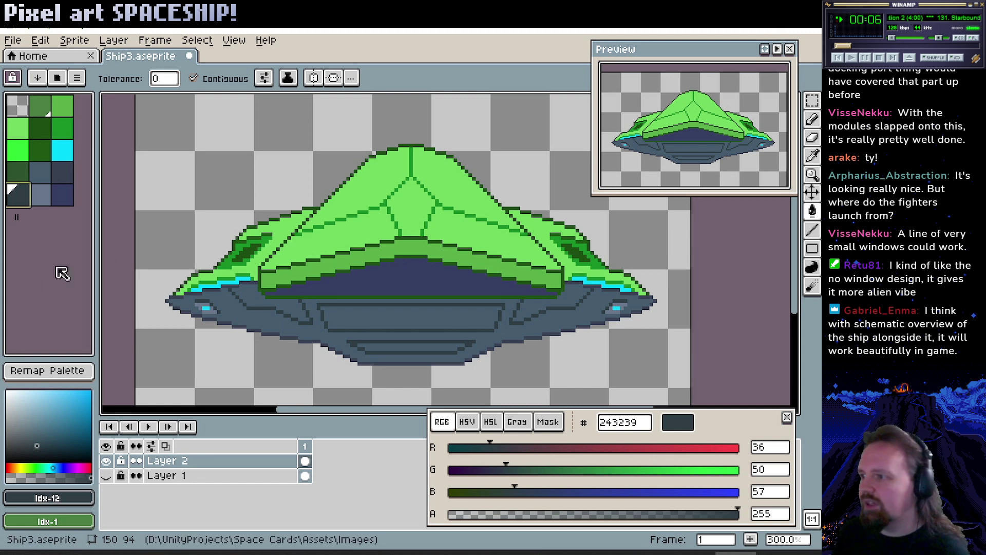
pyautogui.click(63, 200)
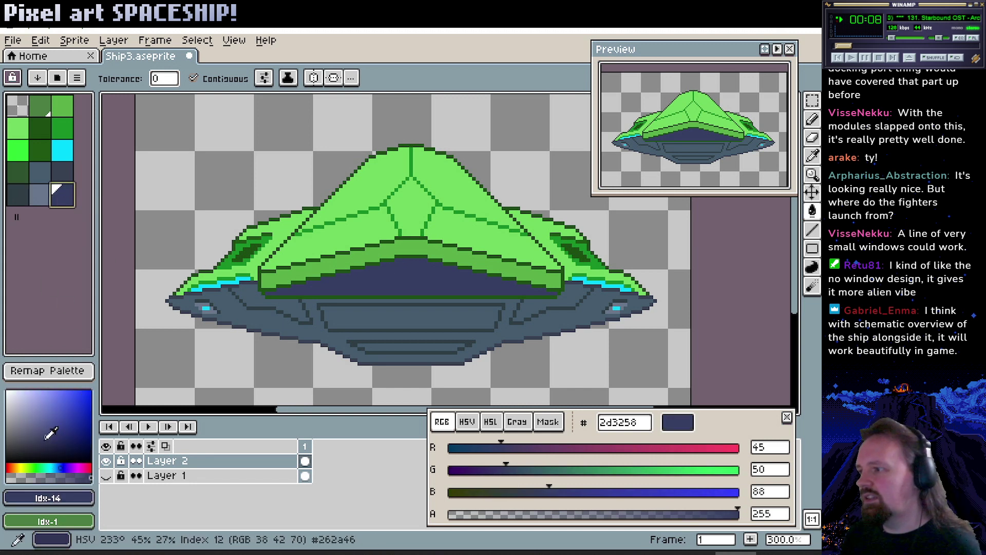
pyautogui.click(43, 431)
pyautogui.click(35, 444)
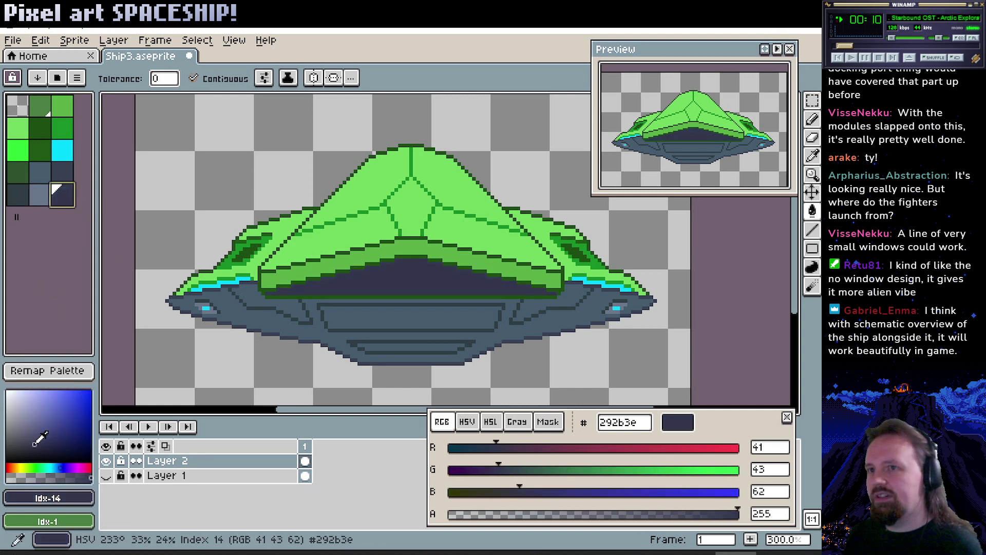
pyautogui.click(43, 435)
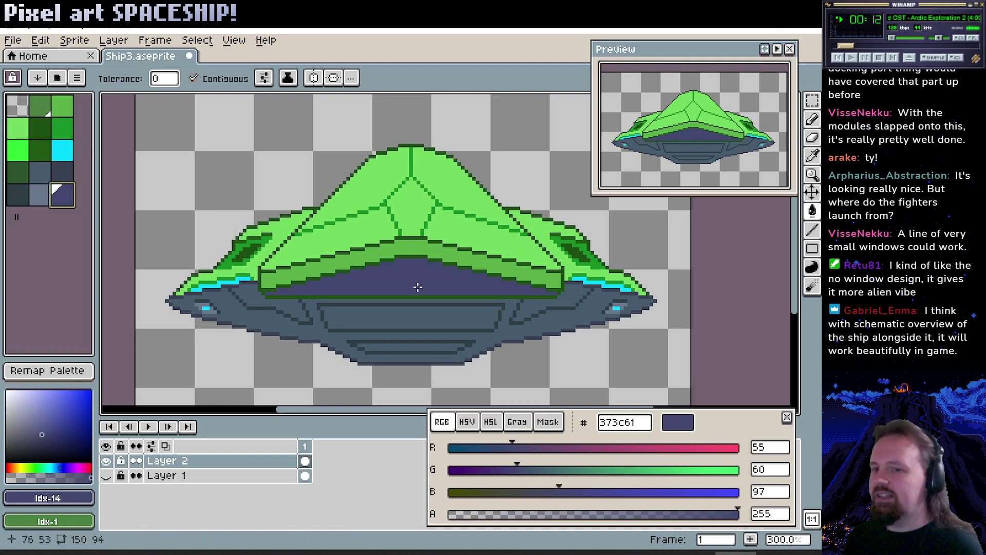
pyautogui.press('v')
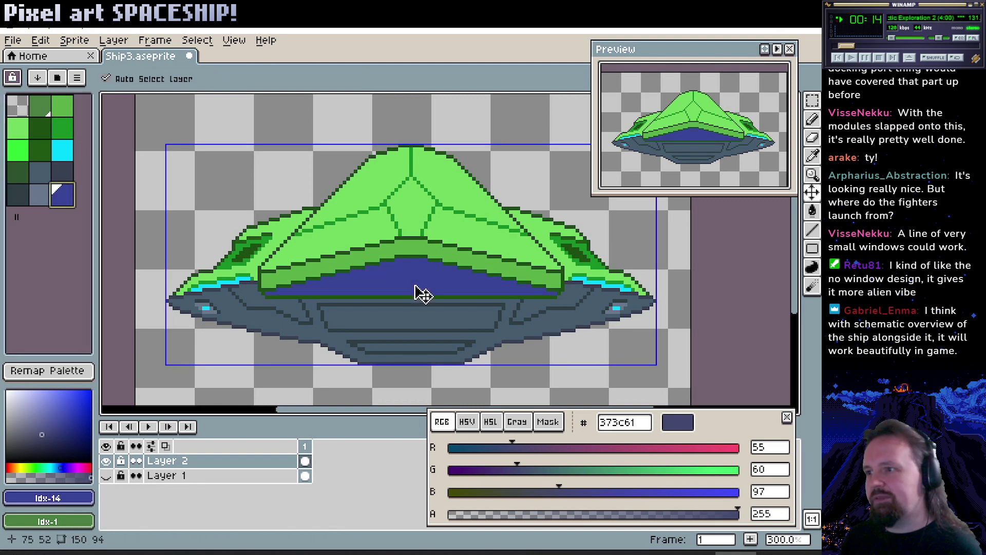
pyautogui.hotkey('ctrl', 'z')
pyautogui.hotkey('ctrl', 'z')
pyautogui.press('g')
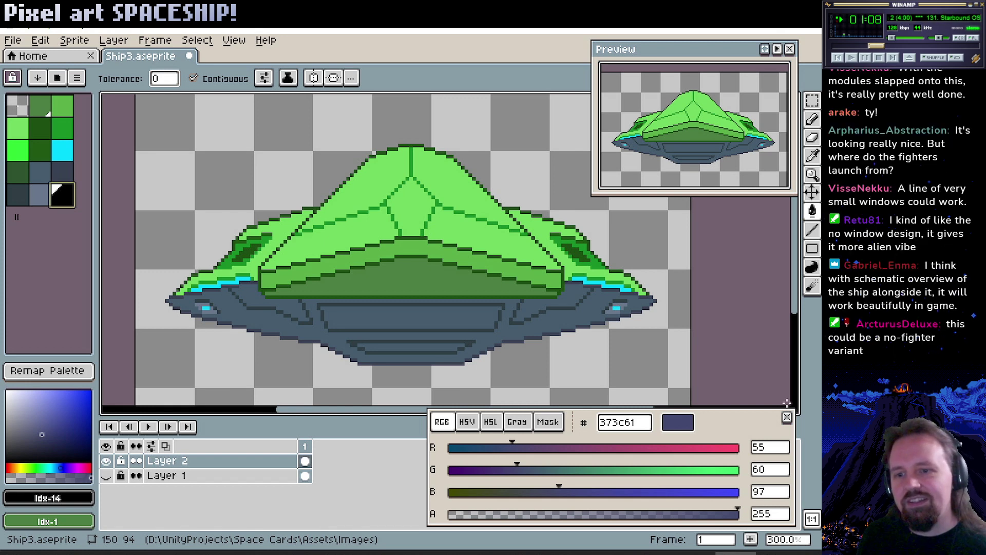
# Sample the light green and panel-line green of the upper hull, and pick the black swatch as the pencil colour.
pyautogui.moveTo(344, 216); pyautogui.dragTo(362, 235)
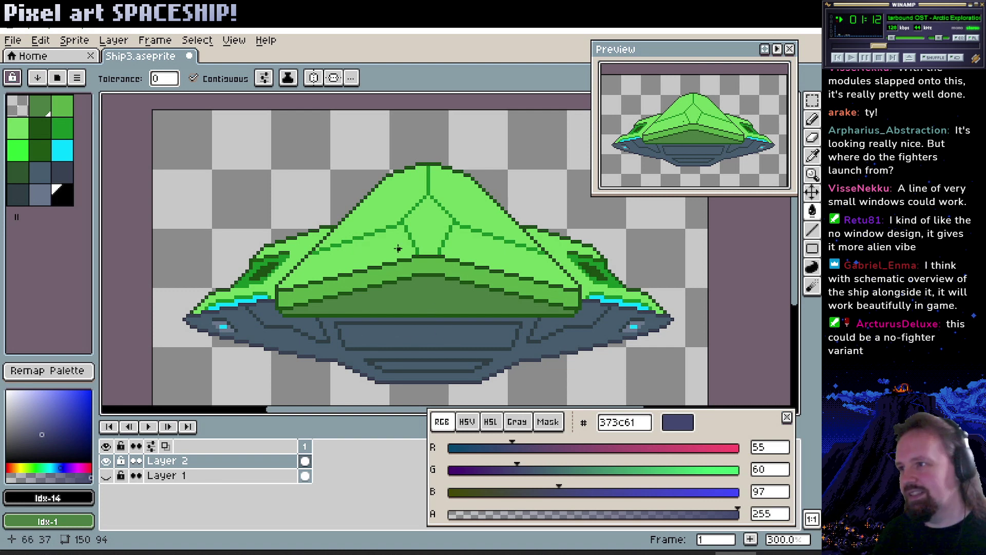
pyautogui.moveTo(398, 249); pyautogui.dragTo(410, 259)
pyautogui.press('z')
pyautogui.scroll(3, 418, 214)
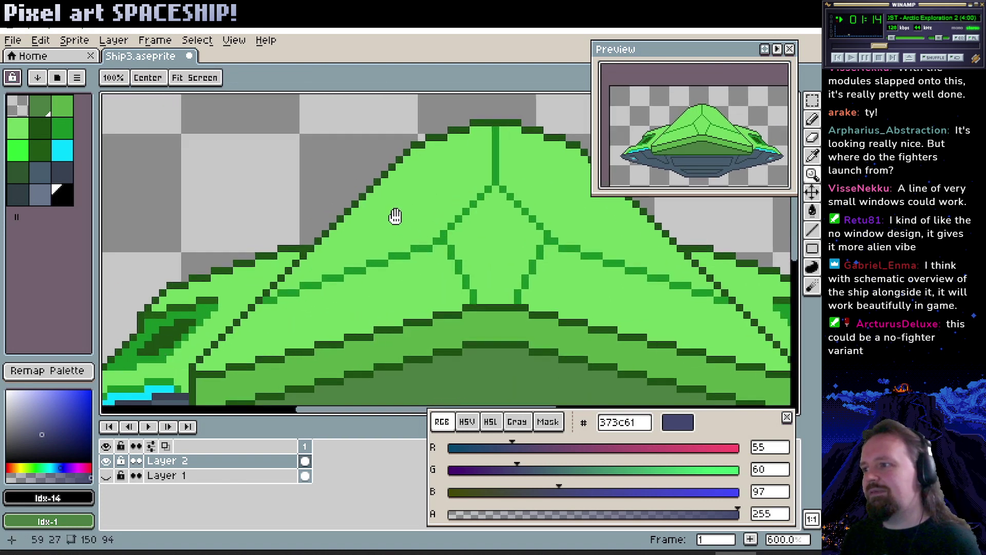
pyautogui.press('b')
pyautogui.keyDown('alt'); pyautogui.click(387, 219); pyautogui.keyUp('alt')
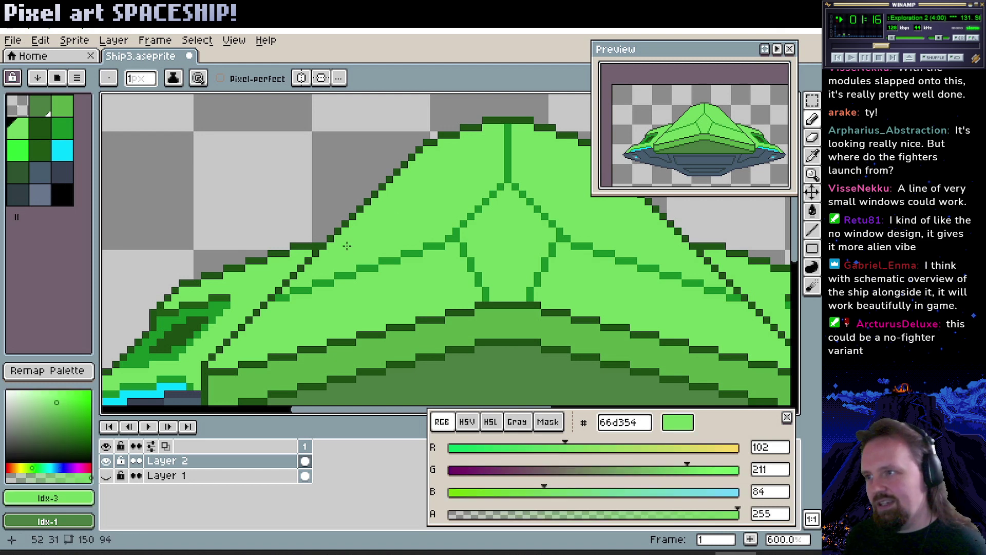
pyautogui.keyDown('alt'); pyautogui.click(375, 267); pyautogui.keyUp('alt')
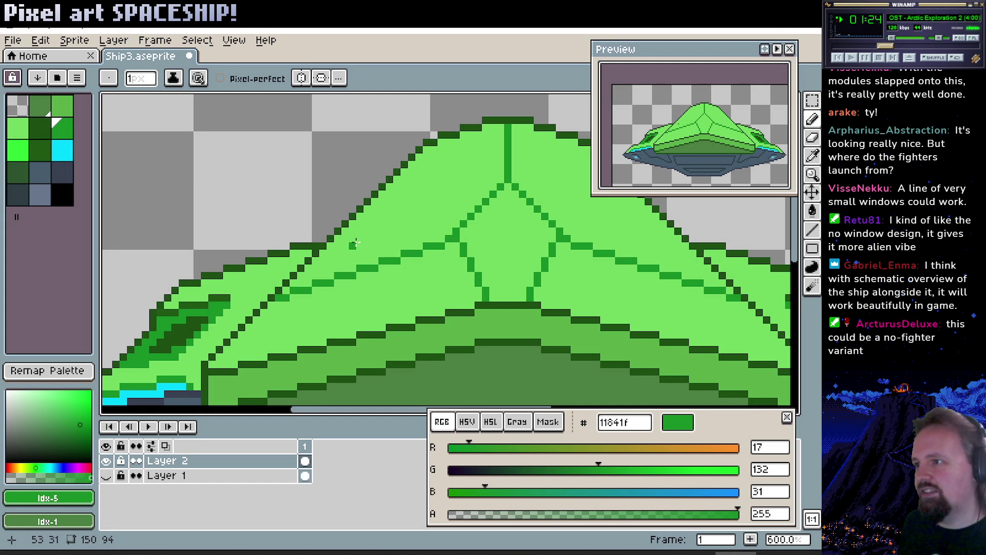
pyautogui.moveTo(382, 230)
pyautogui.mouseDown()
pyautogui.moveTo(429, 181)
pyautogui.moveTo(414, 220)
pyautogui.moveTo(365, 240)
pyautogui.mouseUp()
pyautogui.keyDown('alt'); pyautogui.click(197, 347); pyautogui.keyUp('alt')
pyautogui.click(62, 194)
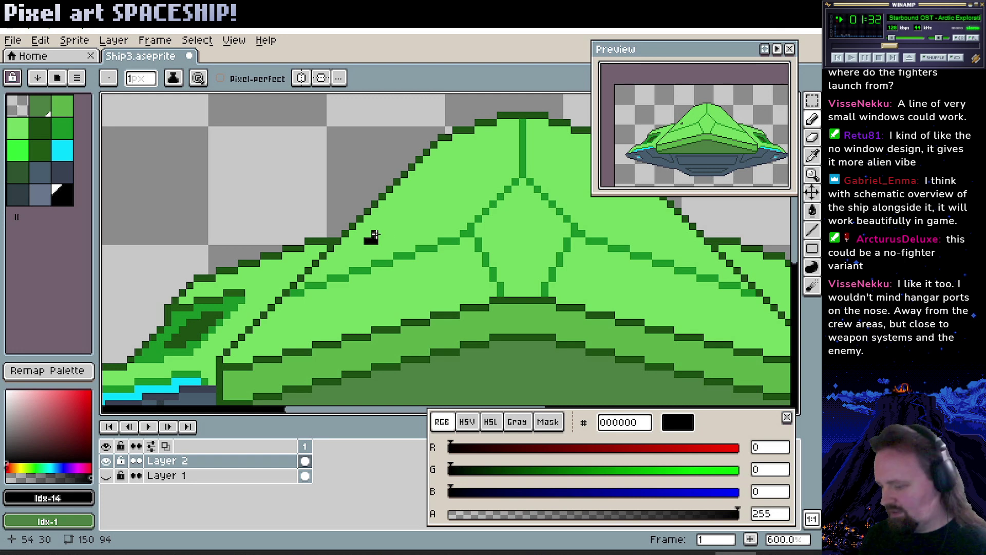
# Try drawing small slanted black window marks on the light green hull's left side above the front rim, and undo them down to one pixel.
pyautogui.press('z')
pyautogui.click(390, 280)
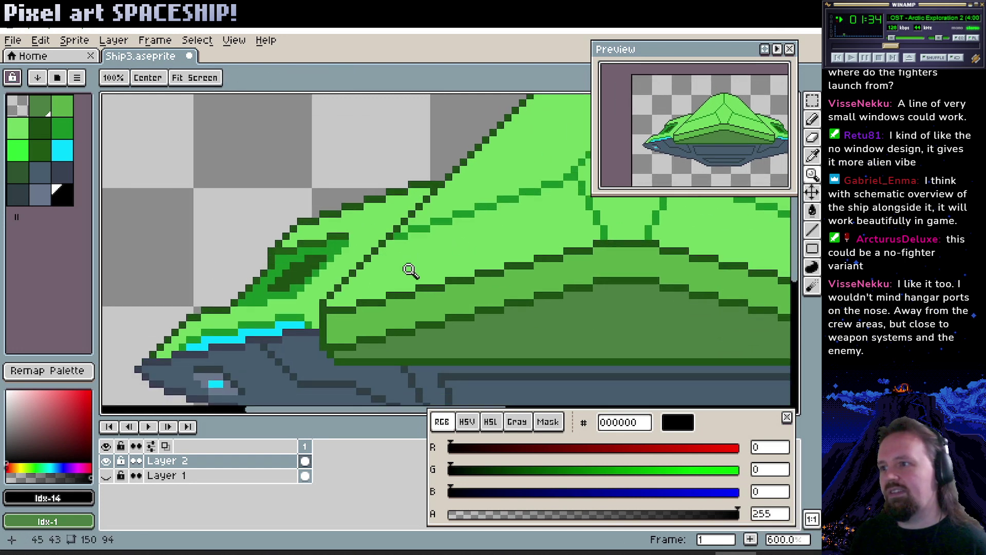
pyautogui.scroll(-1, 411, 271)
pyautogui.press('b')
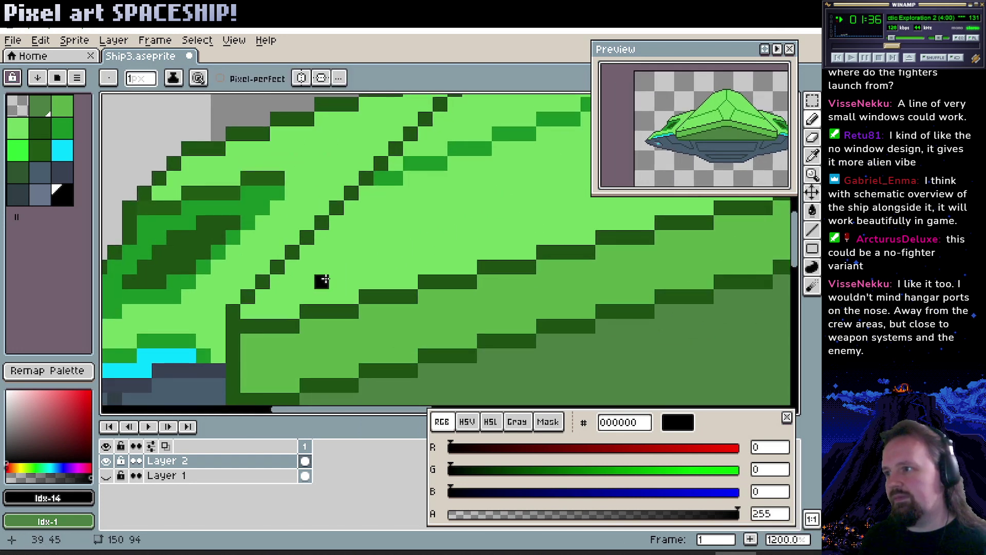
pyautogui.click(325, 277)
pyautogui.click(326, 267)
pyautogui.moveTo(335, 267)
pyautogui.mouseDown()
pyautogui.moveTo(366, 266)
pyautogui.moveTo(381, 237)
pyautogui.mouseUp()
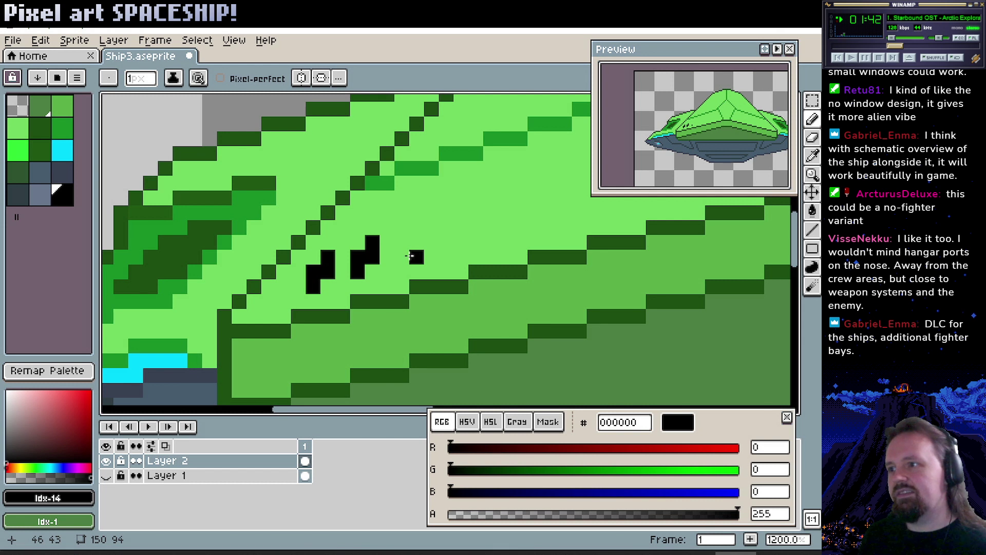
pyautogui.hotkey('ctrl', 'z')
pyautogui.hotkey('ctrl', 'z')
pyautogui.hotkey('ctrl', 'z')
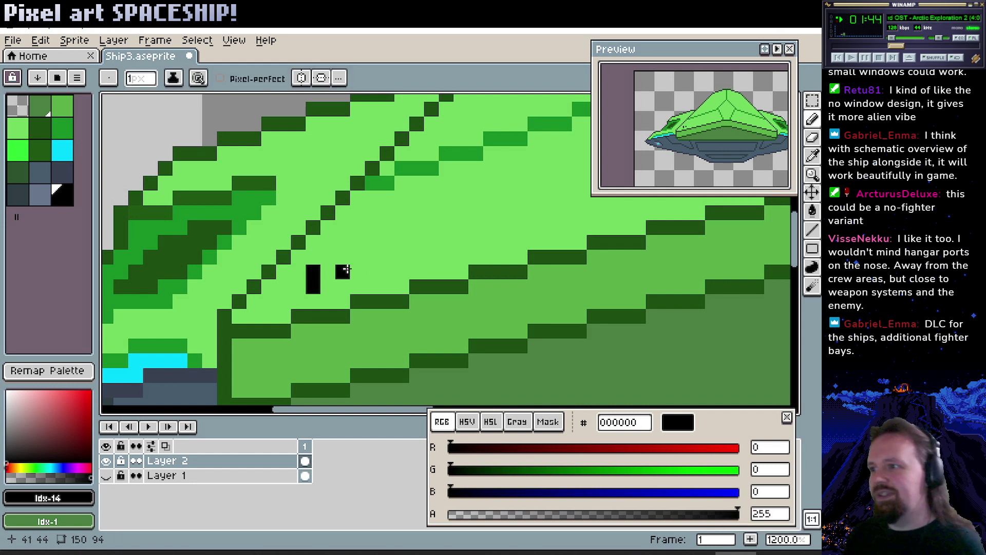
pyautogui.hotkey('ctrl', 'z')
# Try a row of diagonal two-pixel black window marks above the left part of the front rim.
pyautogui.click(328, 272)
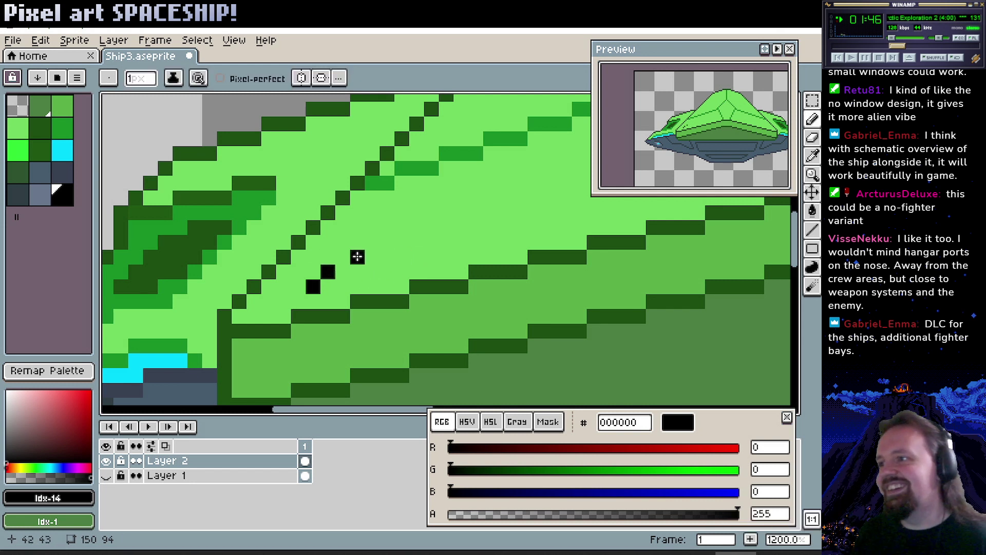
pyautogui.click(357, 272)
pyautogui.click(371, 257)
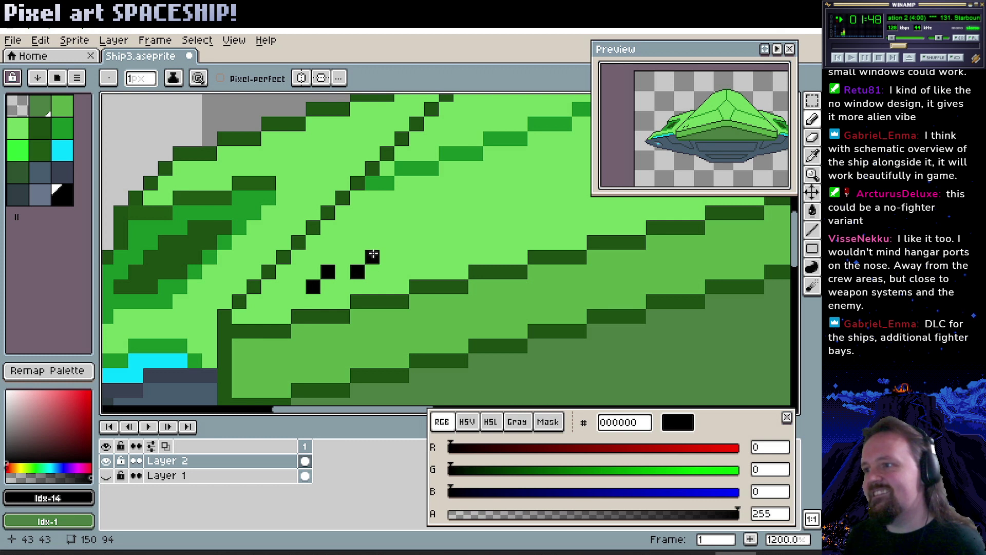
pyautogui.click(416, 258)
pyautogui.click(430, 241)
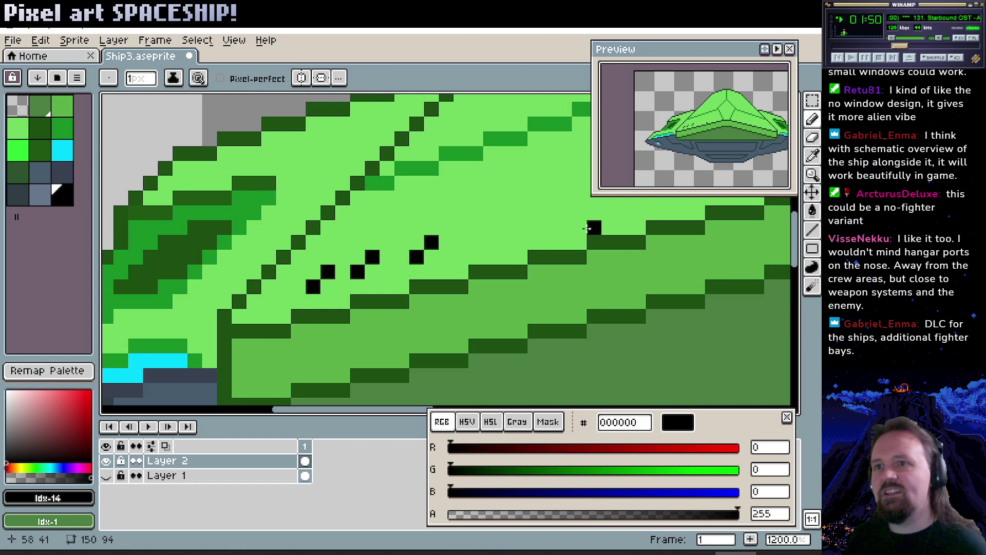
# Extend the diagonal black marks into 2x2 pixel square windows, and add one extra pixel beside the outermost square.
pyautogui.click(417, 243)
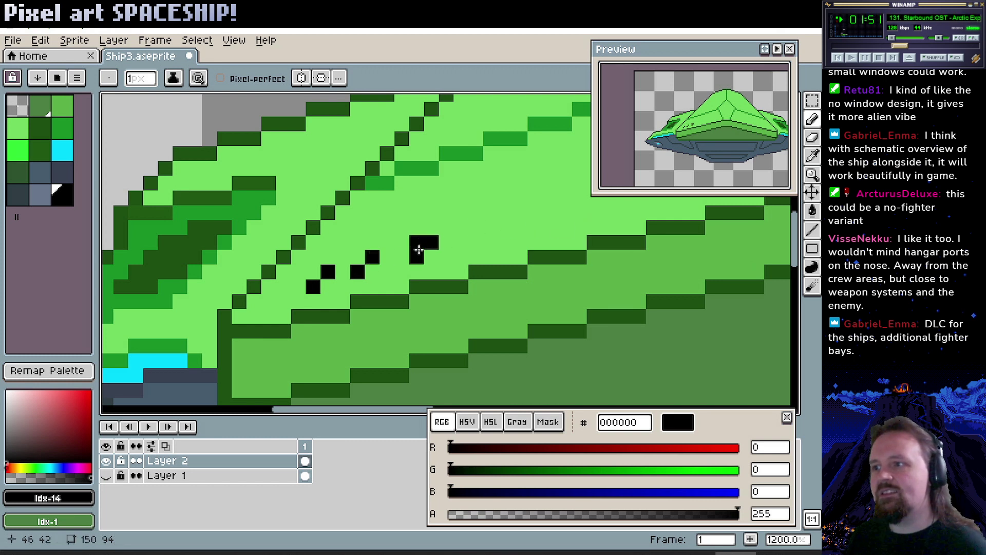
pyautogui.click(358, 257)
pyautogui.click(314, 273)
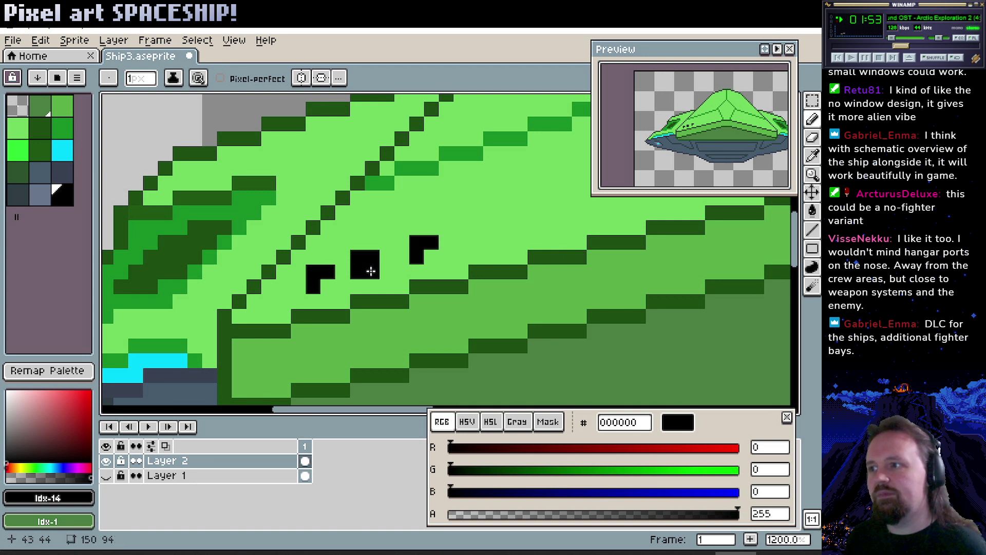
pyautogui.click(327, 286)
pyautogui.click(431, 257)
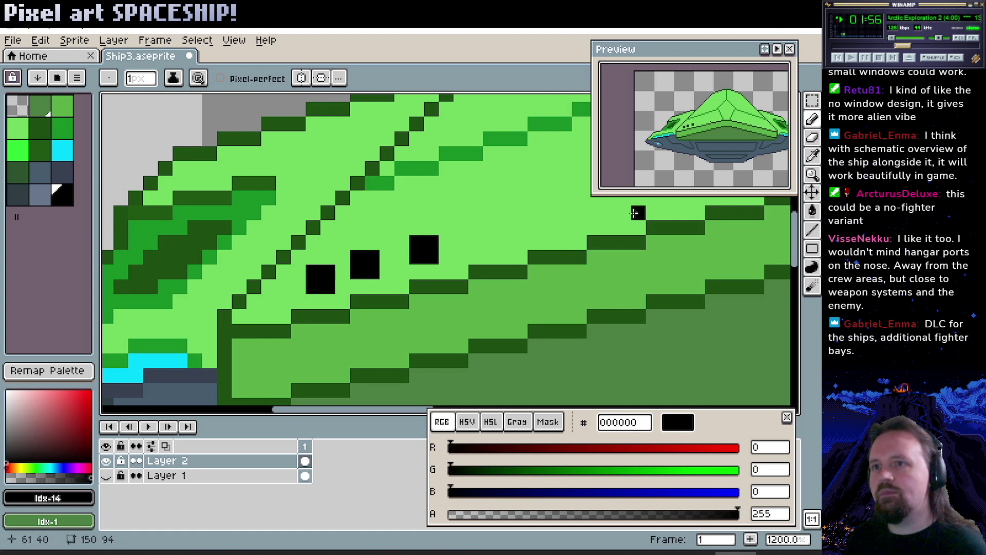
pyautogui.click(299, 287)
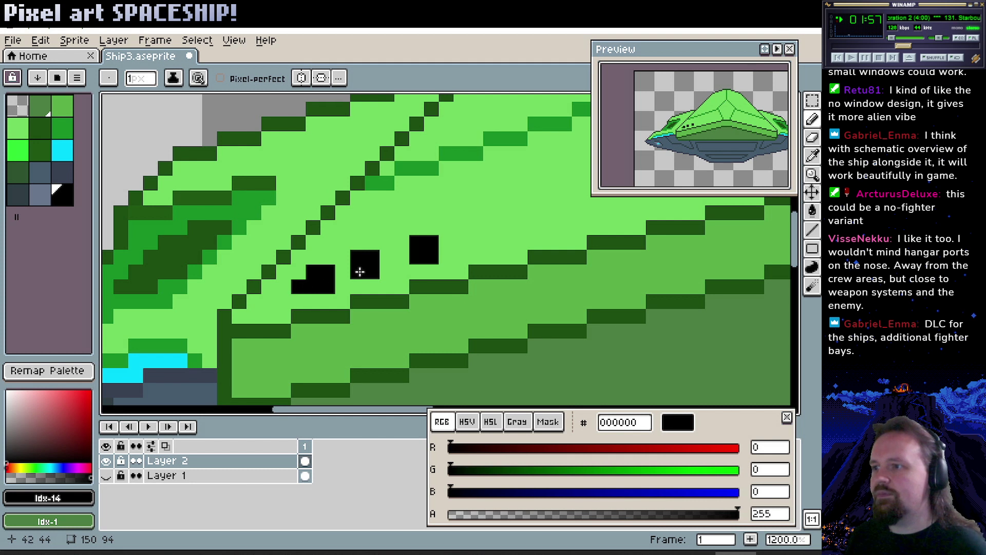
# Undo the square windows and diagonal marks until only the first black pixel remains.
pyautogui.hotkey('ctrl', 'z')
pyautogui.hotkey('ctrl', 'z')
pyautogui.hotkey('ctrl', 'z')
pyautogui.hotkey('ctrl', 'z')
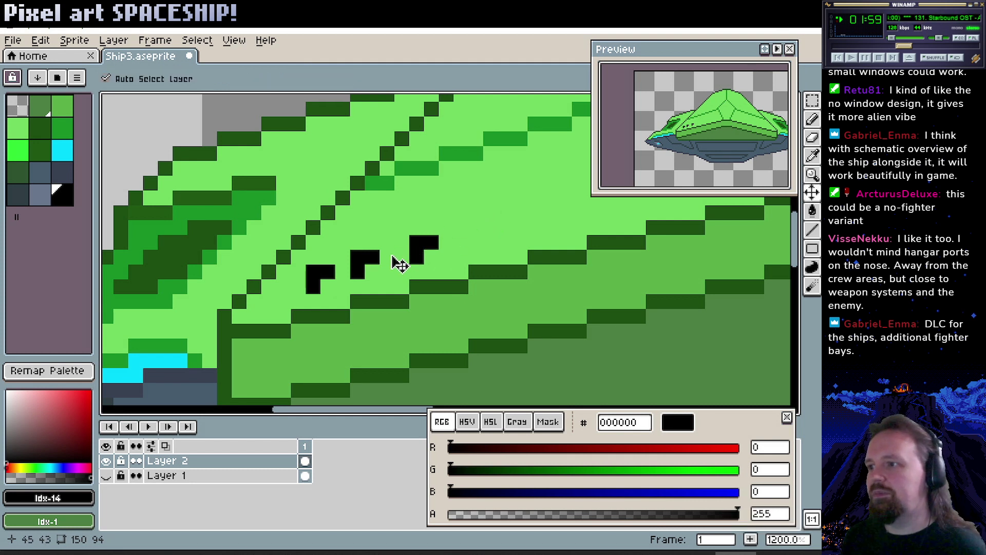
pyautogui.hotkey('ctrl', 'z')
pyautogui.hotkey('ctrl', 'z')
pyautogui.hotkey('ctrl', 'z')
pyautogui.hotkey('ctrl', 'z')
pyautogui.hotkey('ctrl', 'z')
pyautogui.hotkey('ctrl', 'z')
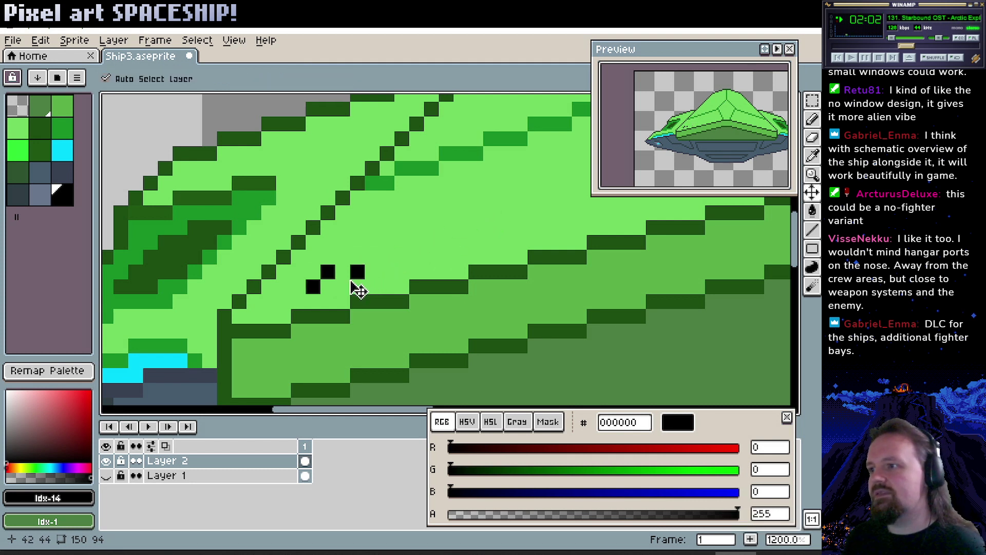
pyautogui.hotkey('ctrl', 'z')
pyautogui.hotkey('ctrl', 'z')
# Dot a rising row of spaced single black pixels as windows above the left part of the front rim.
pyautogui.click(342, 274)
pyautogui.click(372, 259)
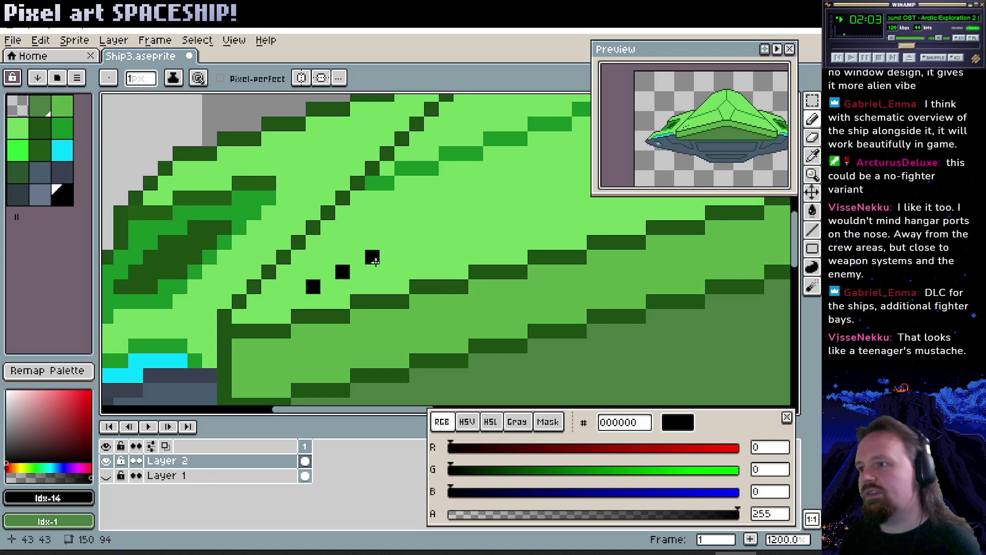
pyautogui.click(372, 272)
pyautogui.click(402, 257)
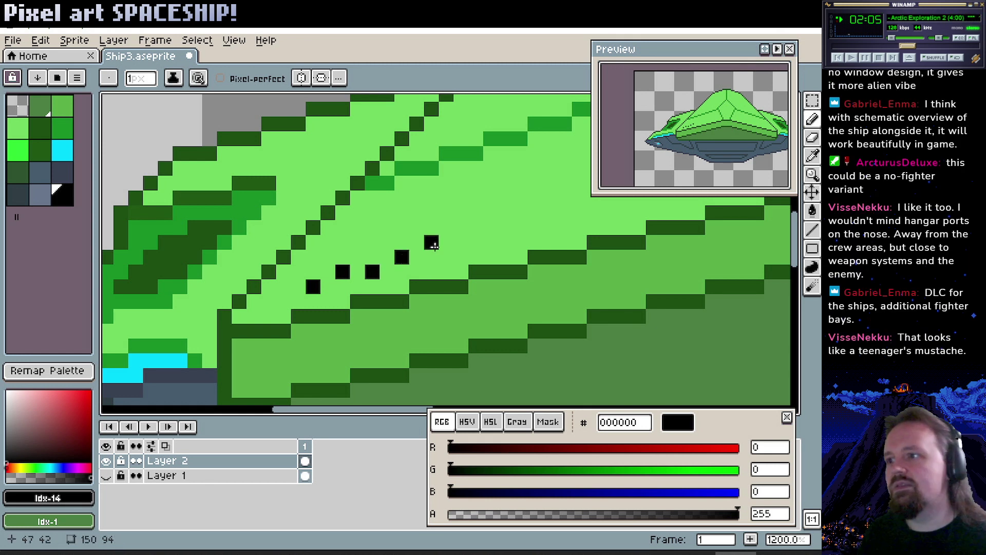
pyautogui.click(431, 242)
pyautogui.click(476, 242)
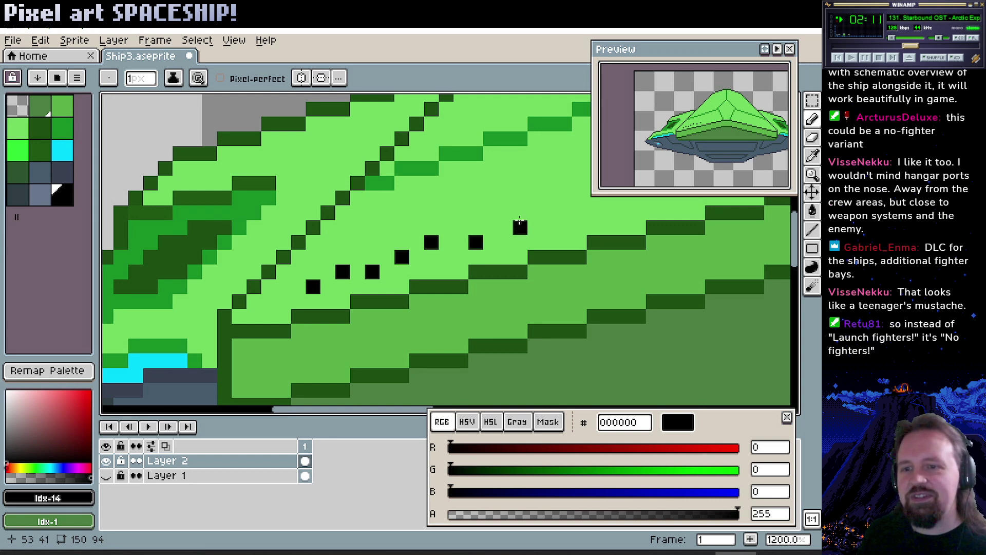
# Continue the row of single black window pixels towards the hull's centre, painting out the misplaced pixel to even the spacing.
pyautogui.hscroll(3, 520, 223)
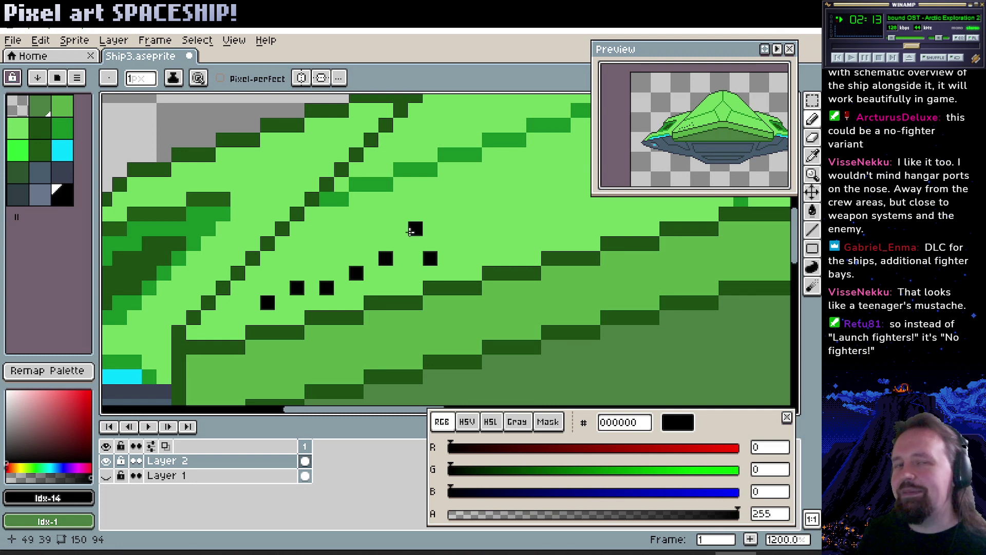
pyautogui.click(415, 258)
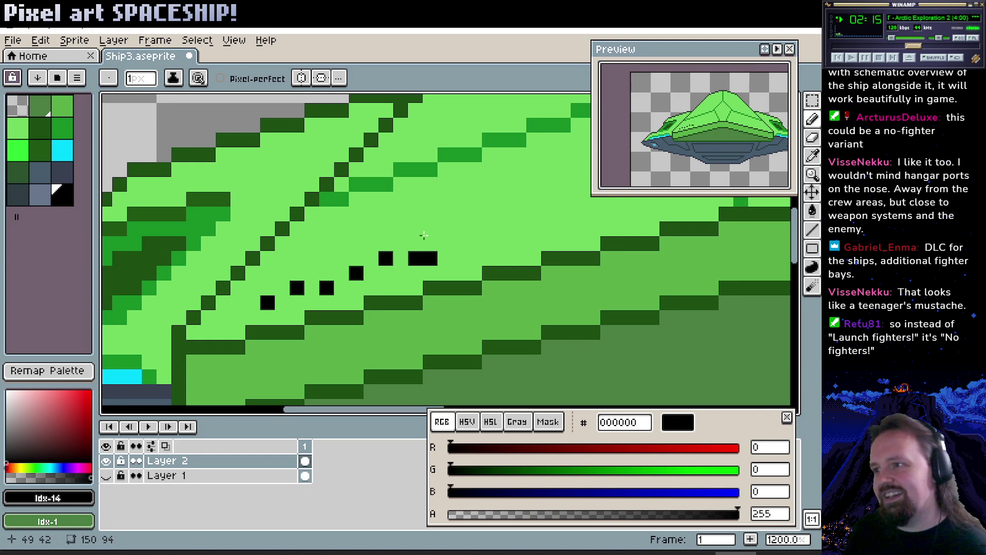
pyautogui.keyDown('alt'); pyautogui.click(425, 236); pyautogui.keyUp('alt')
pyautogui.keyDown('alt'); pyautogui.click(419, 258); pyautogui.keyUp('alt')
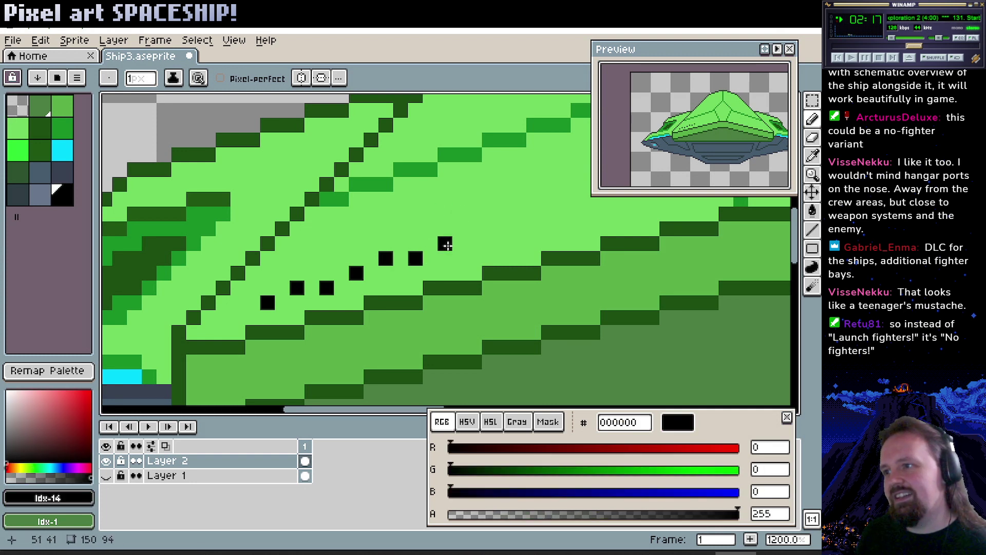
pyautogui.click(445, 243)
pyautogui.click(479, 239)
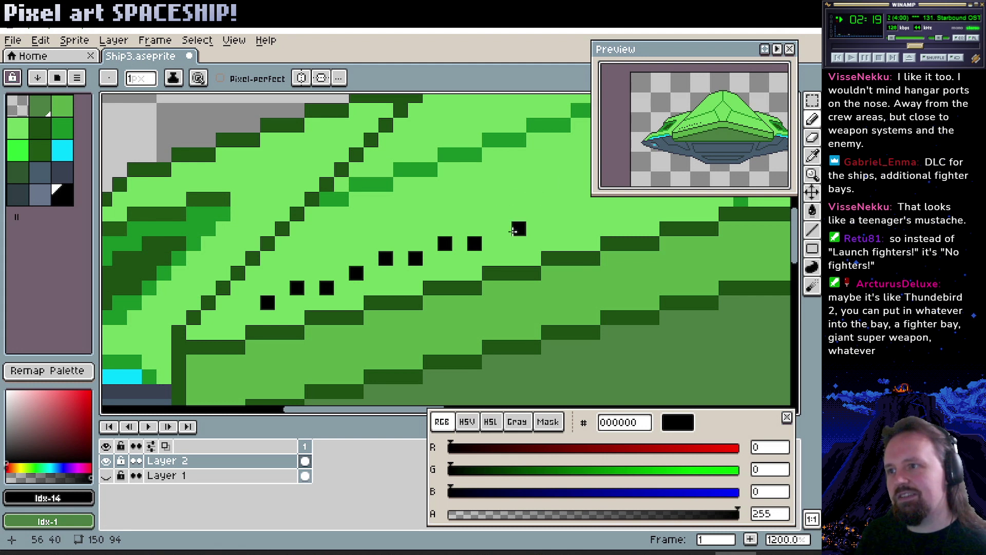
pyautogui.moveTo(516, 229); pyautogui.dragTo(508, 228)
# Sample the light hull green 66d354 and paint over every black window pixel.
pyautogui.keyDown('alt'); pyautogui.click(519, 228); pyautogui.keyUp('alt')
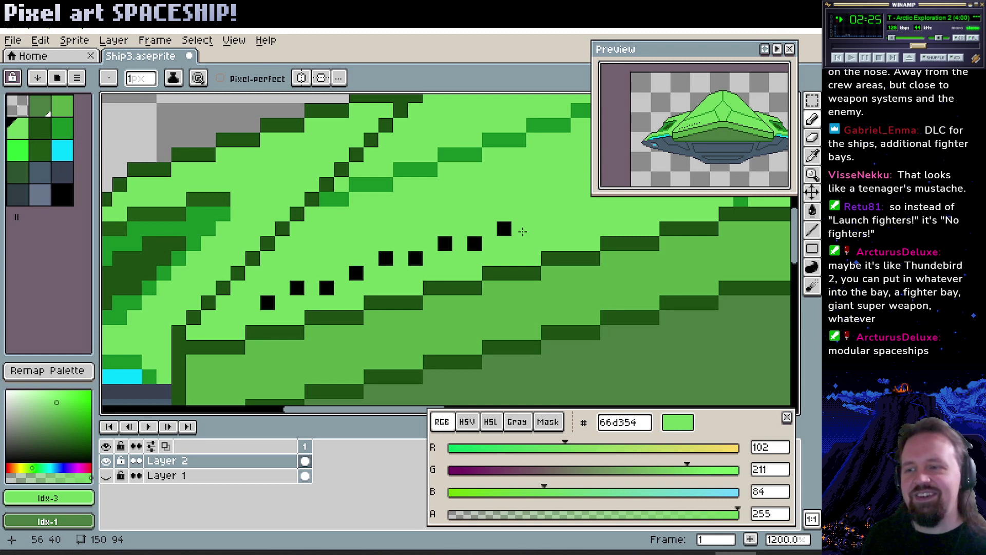
pyautogui.click(415, 259)
pyautogui.click(357, 273)
pyautogui.click(297, 287)
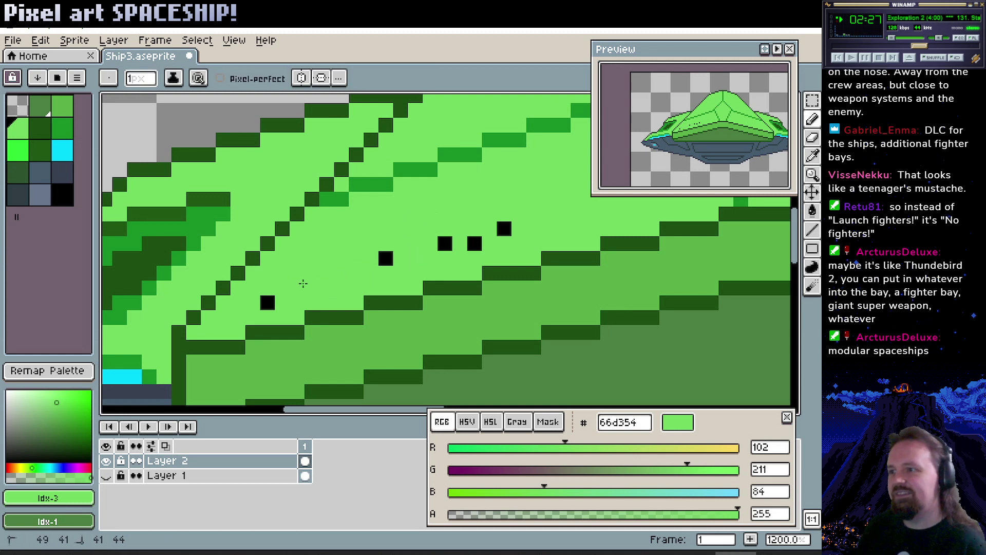
pyautogui.click(267, 302)
pyautogui.click(327, 288)
pyautogui.click(444, 244)
pyautogui.click(474, 244)
pyautogui.click(505, 229)
pyautogui.click(385, 260)
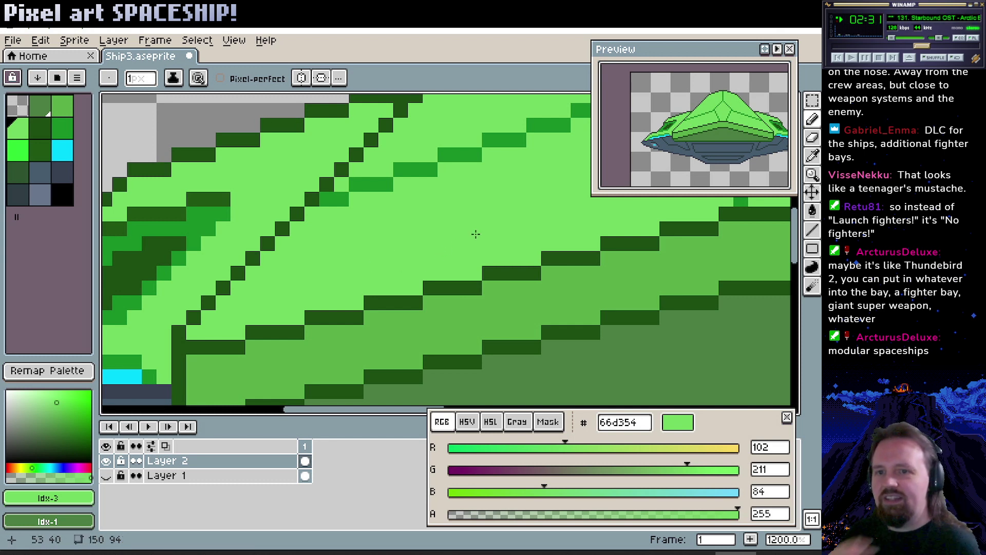
# Sample the panel-line green 11841f near the hull's centre, and replace it with the front rim green 4da73d as the pencil colour.
pyautogui.moveTo(490, 231); pyautogui.dragTo(453, 253)
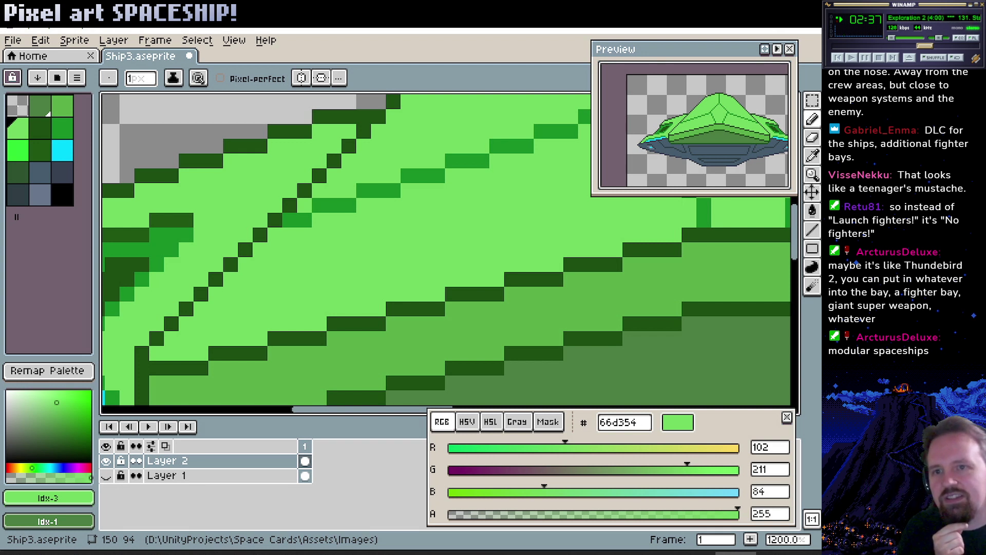
pyautogui.moveTo(598, 293); pyautogui.dragTo(356, 291)
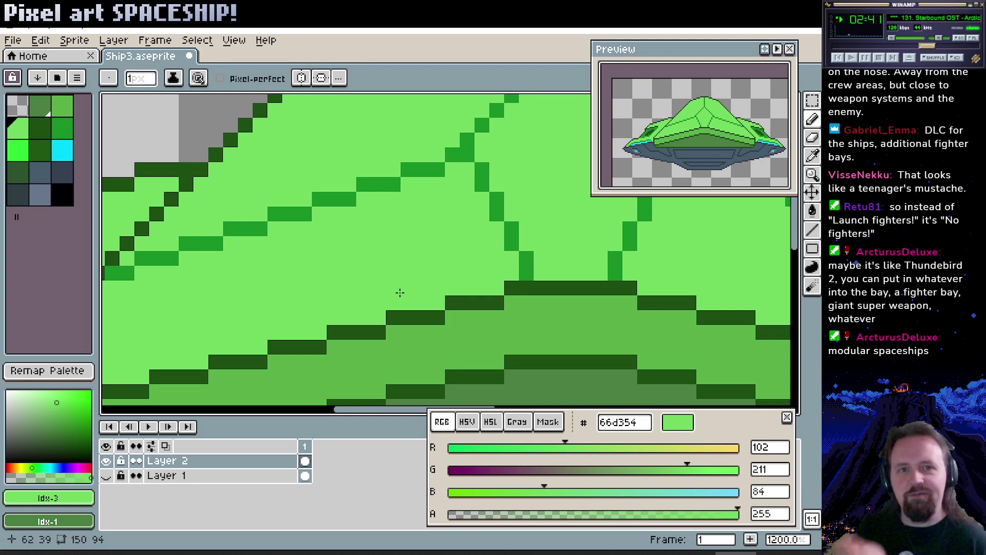
pyautogui.moveTo(402, 294); pyautogui.dragTo(467, 264)
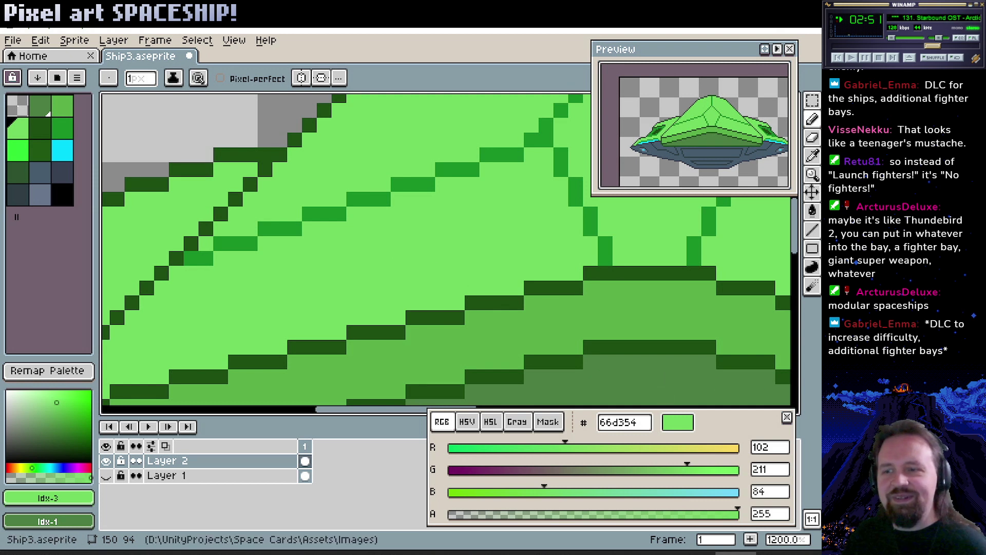
pyautogui.moveTo(470, 268); pyautogui.dragTo(345, 214)
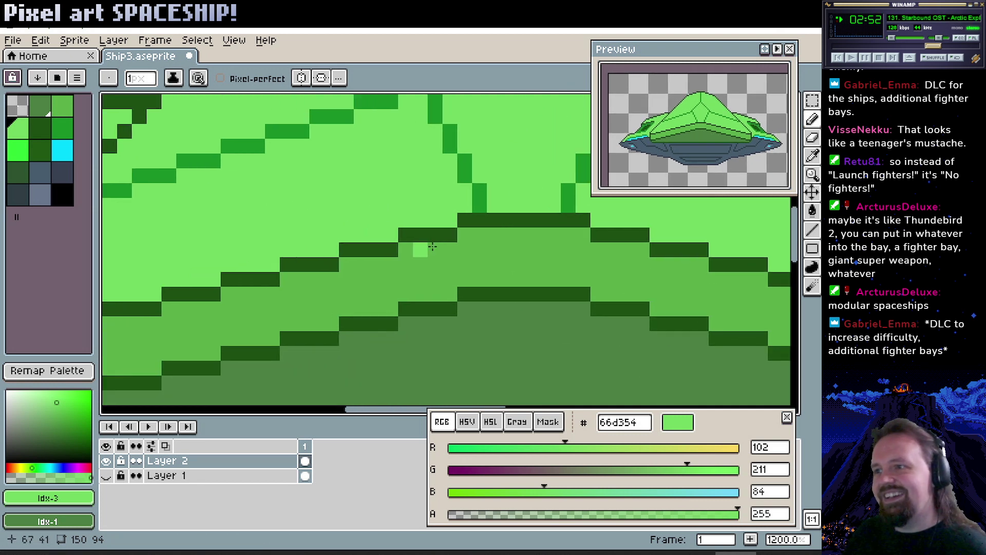
pyautogui.keyDown('alt'); pyautogui.click(482, 198); pyautogui.keyUp('alt')
pyautogui.moveTo(577, 267); pyautogui.dragTo(544, 287)
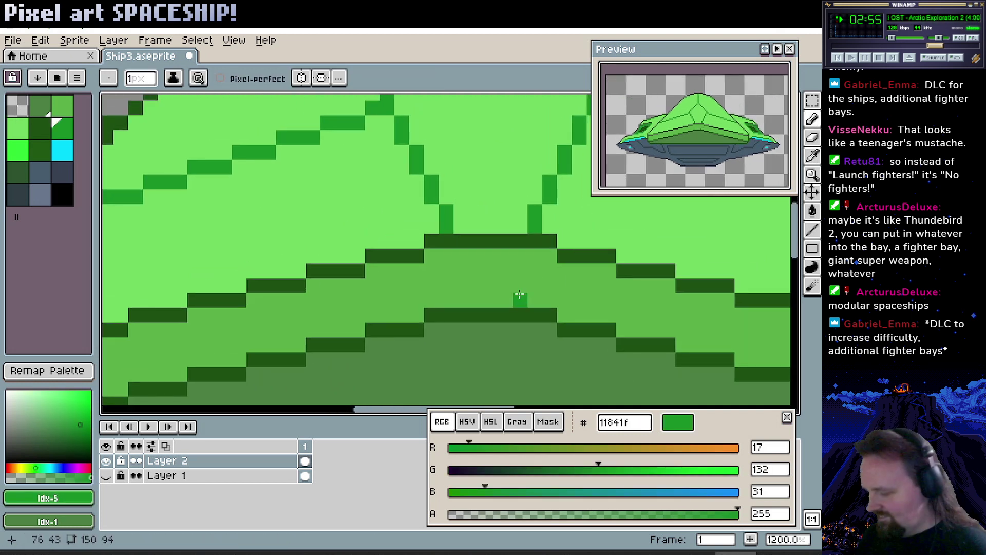
pyautogui.press('z')
pyautogui.scroll(-4, 503, 322)
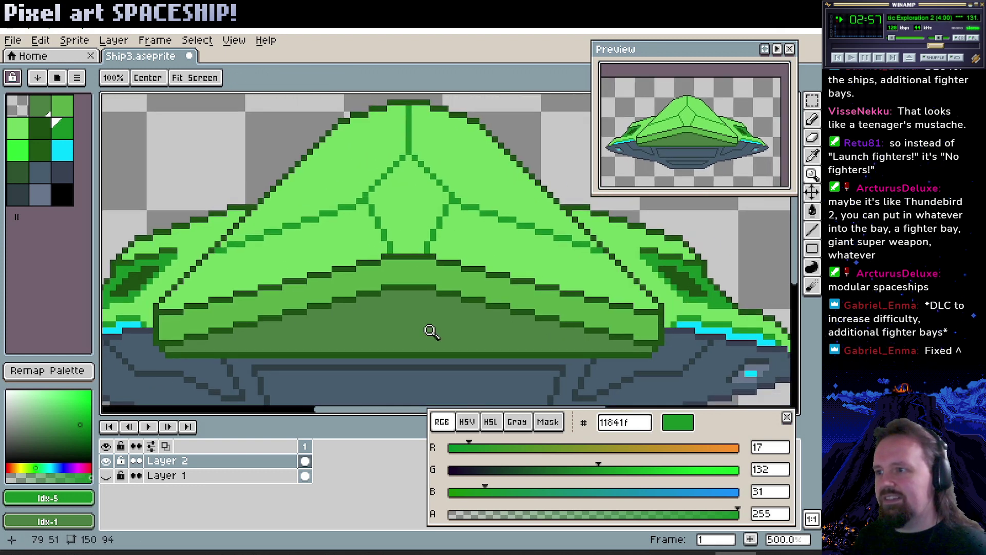
pyautogui.press('b')
pyautogui.keyDown('alt'); pyautogui.click(424, 303); pyautogui.keyUp('alt')
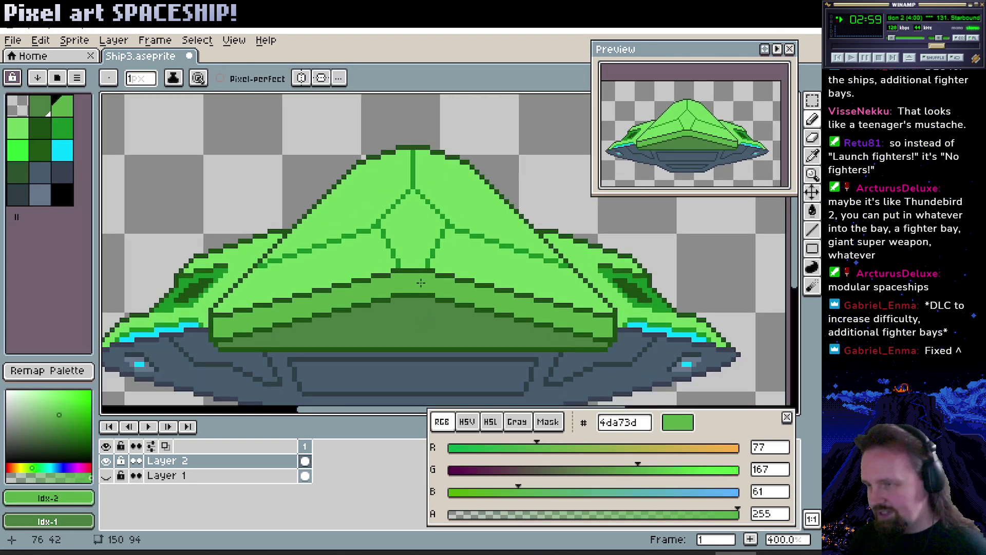
# Try filling the light hull panels on the ship's right half with 4da73d, and undo the fills.
pyautogui.press('g')
pyautogui.click(466, 261)
pyautogui.click(485, 210)
pyautogui.click(570, 259)
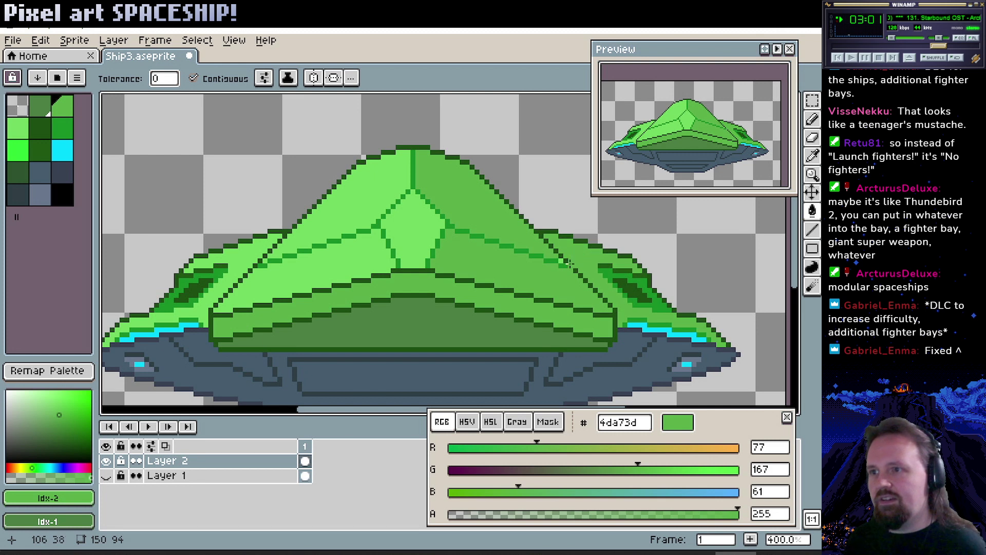
pyautogui.scroll(-1, 516, 245)
pyautogui.press('z')
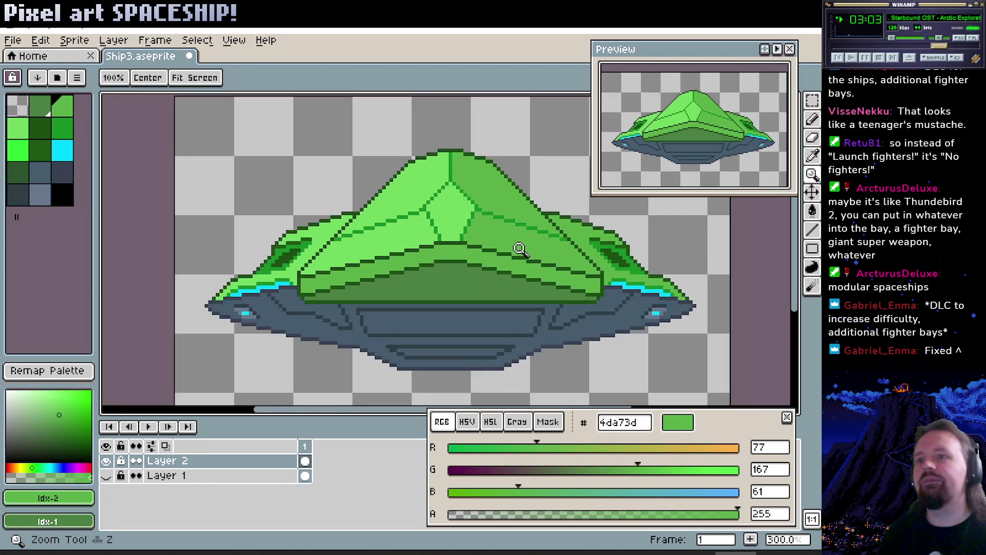
pyautogui.press('v')
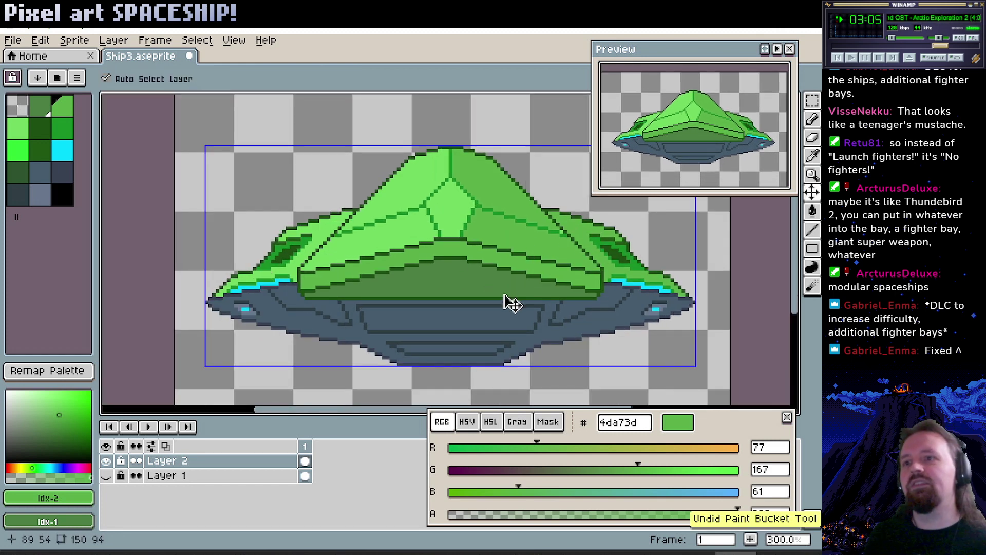
pyautogui.hotkey('ctrl', 'z')
pyautogui.press('z')
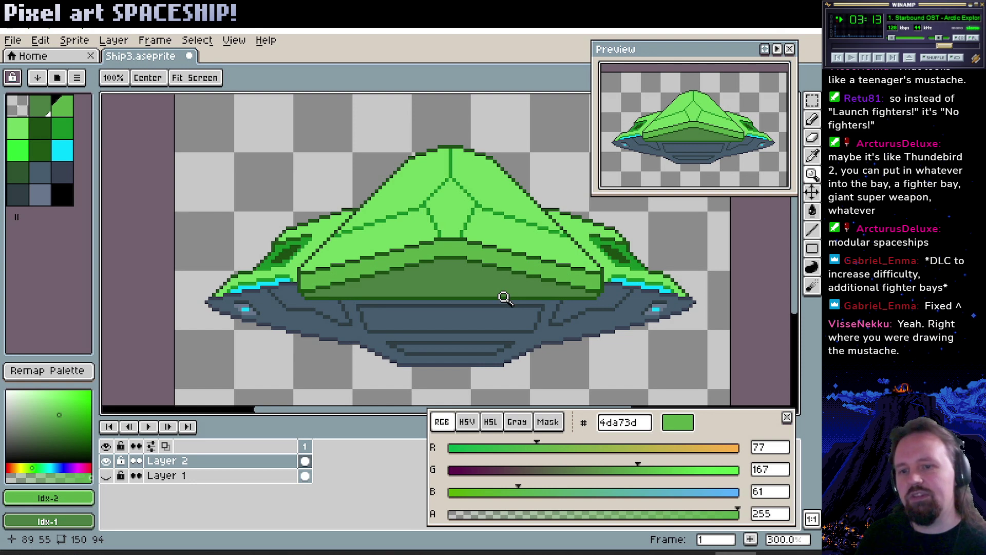
# Pencil a slanted patch of 4da73d on the large hull panel left of centre, above the front rim.
pyautogui.press('z')
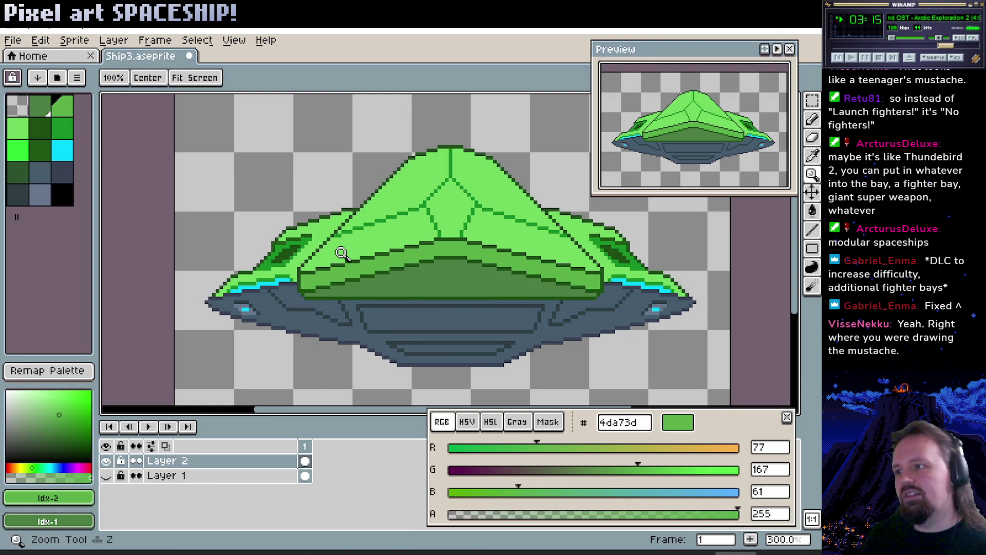
pyautogui.click(341, 254)
pyautogui.click(315, 255)
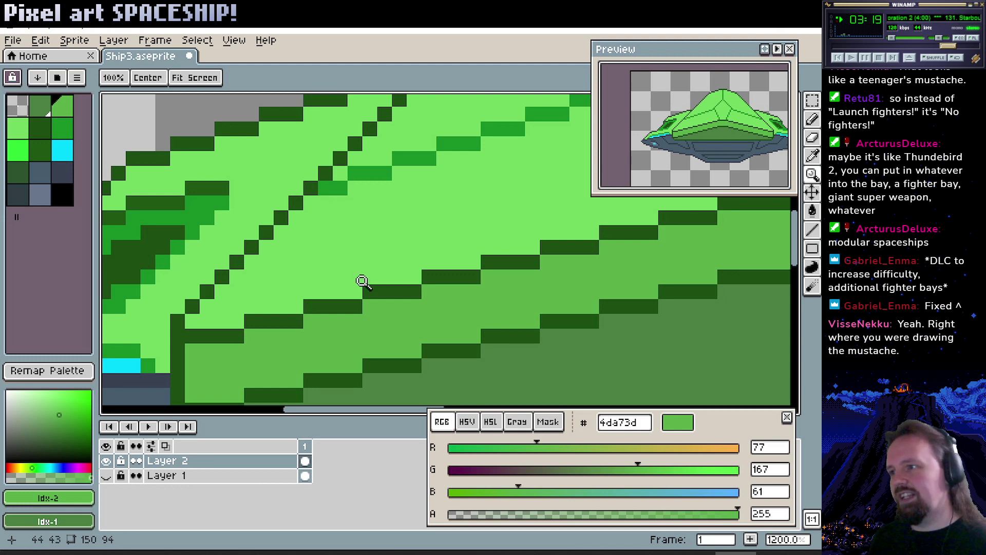
pyautogui.rightClick(414, 274)
pyautogui.rightClick(414, 274)
pyautogui.rightClick(413, 273)
pyautogui.rightClick(411, 273)
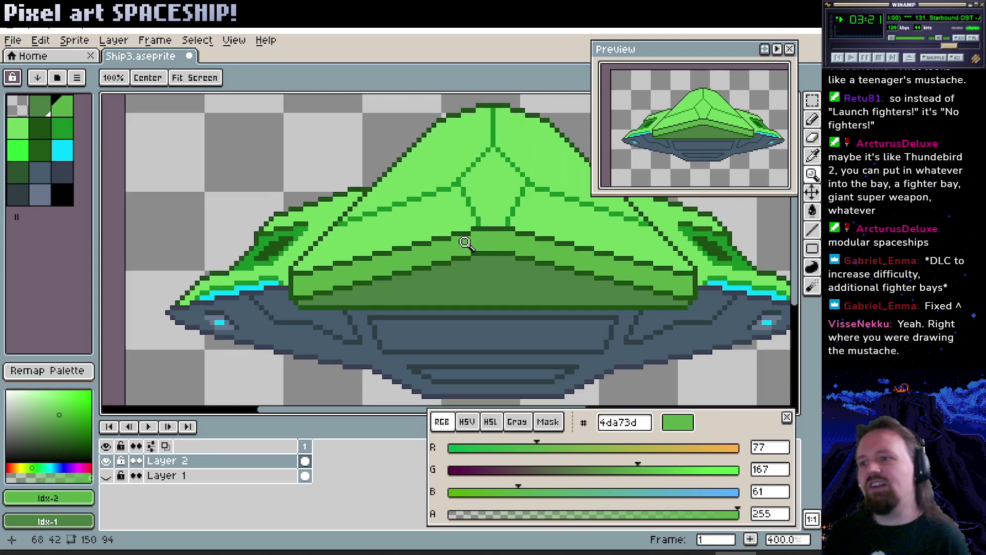
pyautogui.click(360, 244)
pyautogui.click(359, 242)
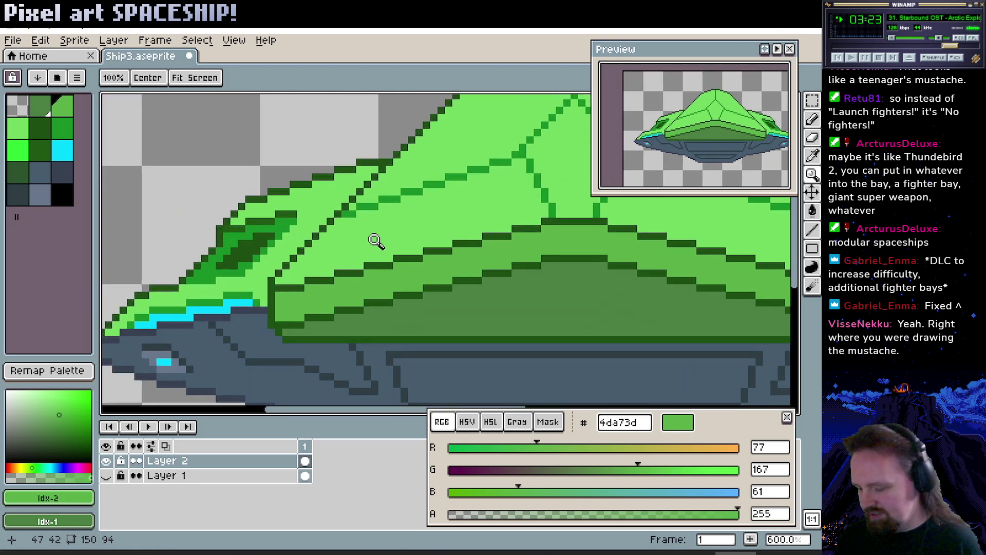
pyautogui.press('b')
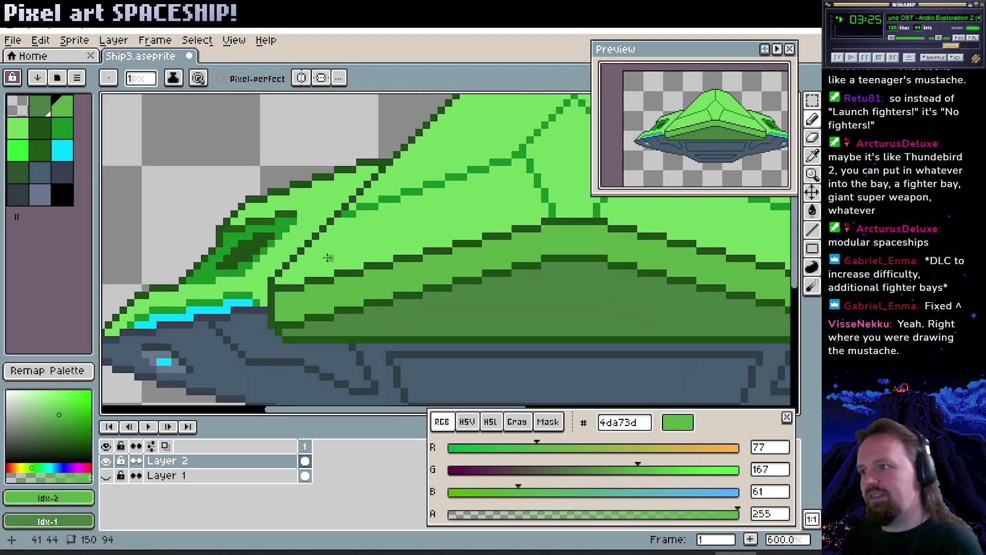
pyautogui.moveTo(327, 256)
pyautogui.mouseDown()
pyautogui.moveTo(374, 249)
pyautogui.moveTo(333, 250)
pyautogui.moveTo(344, 242)
pyautogui.moveTo(372, 243)
pyautogui.moveTo(326, 259)
pyautogui.moveTo(361, 234)
pyautogui.mouseUp()
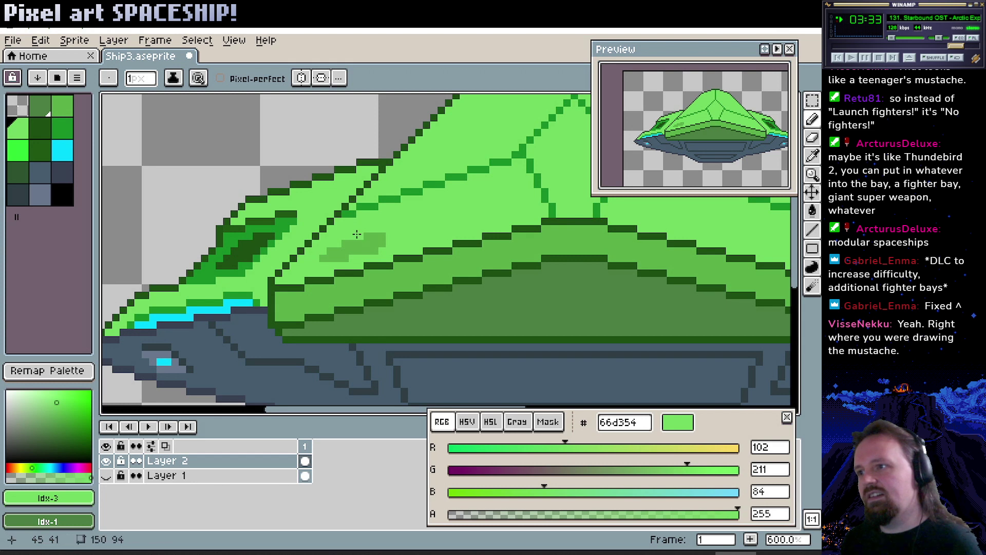
# Resample 4da73d and extend the slanted patch up and to the right, one pixel row at a time.
pyautogui.keyDown('alt'); pyautogui.click(389, 238); pyautogui.keyUp('alt')
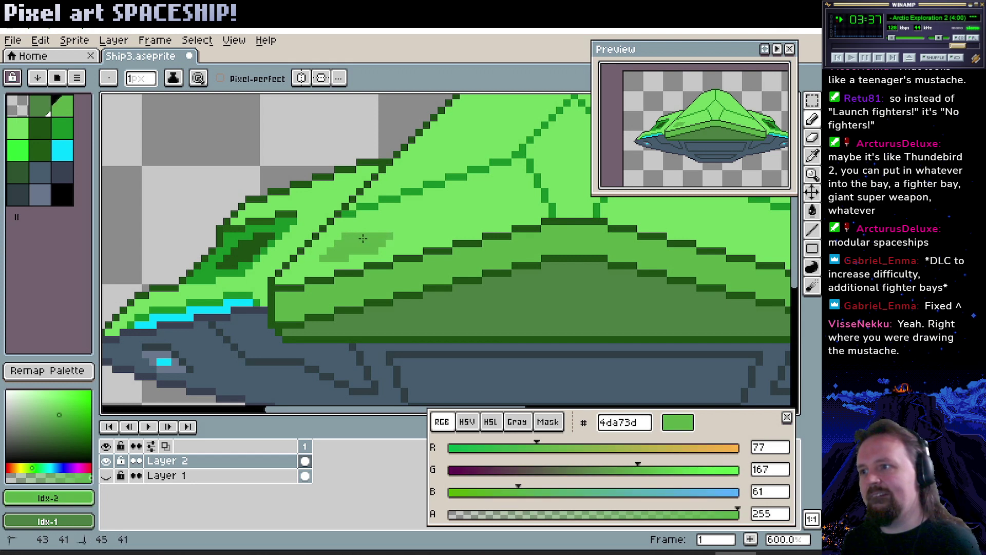
pyautogui.click(367, 233)
pyautogui.moveTo(368, 233); pyautogui.dragTo(399, 228)
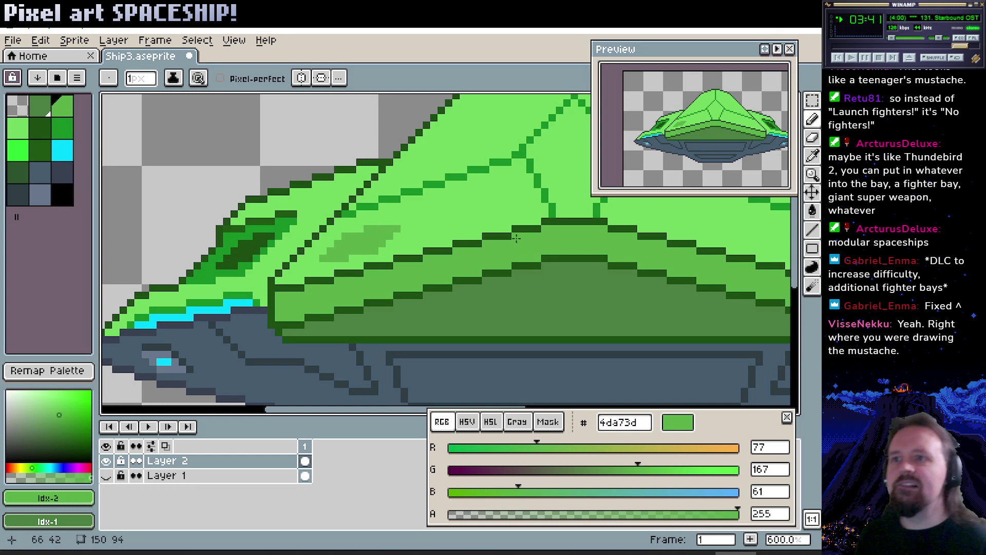
pyautogui.moveTo(517, 239); pyautogui.dragTo(496, 255)
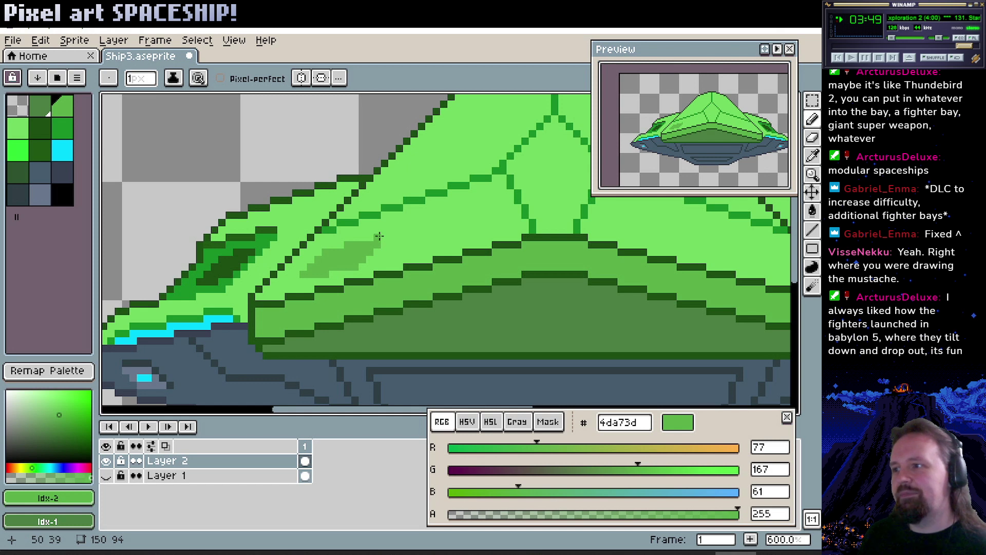
pyautogui.moveTo(348, 242); pyautogui.dragTo(383, 237)
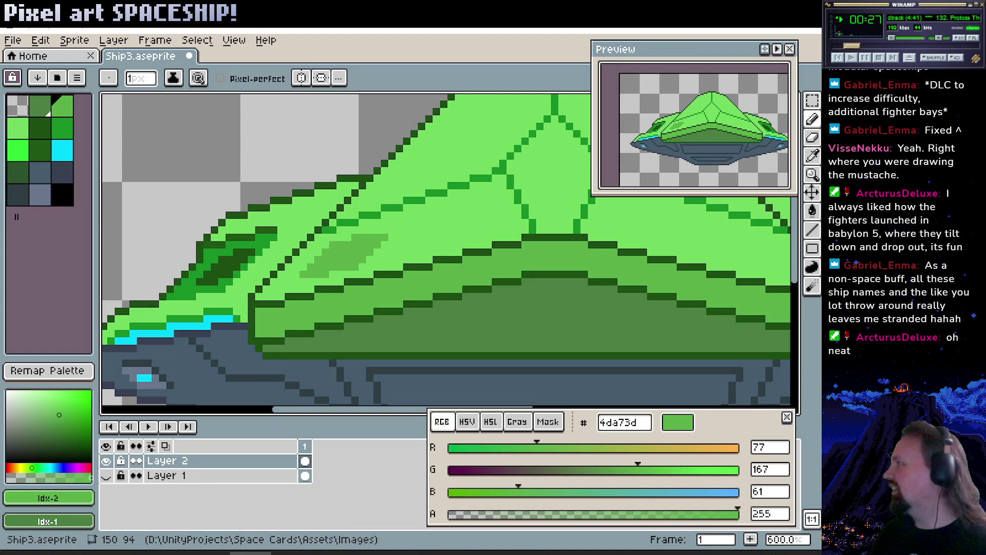
# Switch to the browser, bring up images of the omega class destroyer, and view the Babylon 5 YouTube picture at full size.
pyautogui.hotkey('alt', 'Tab')
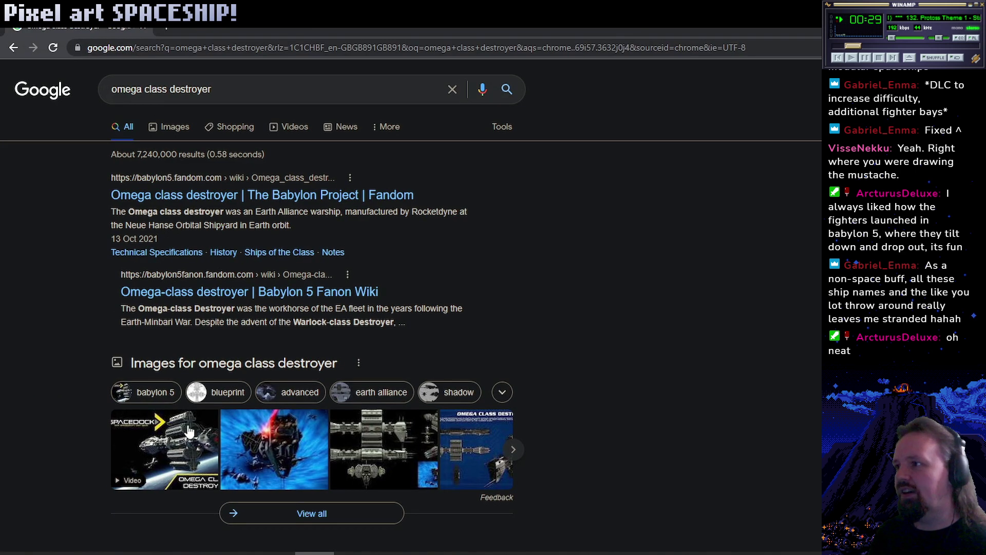
pyautogui.click(173, 126)
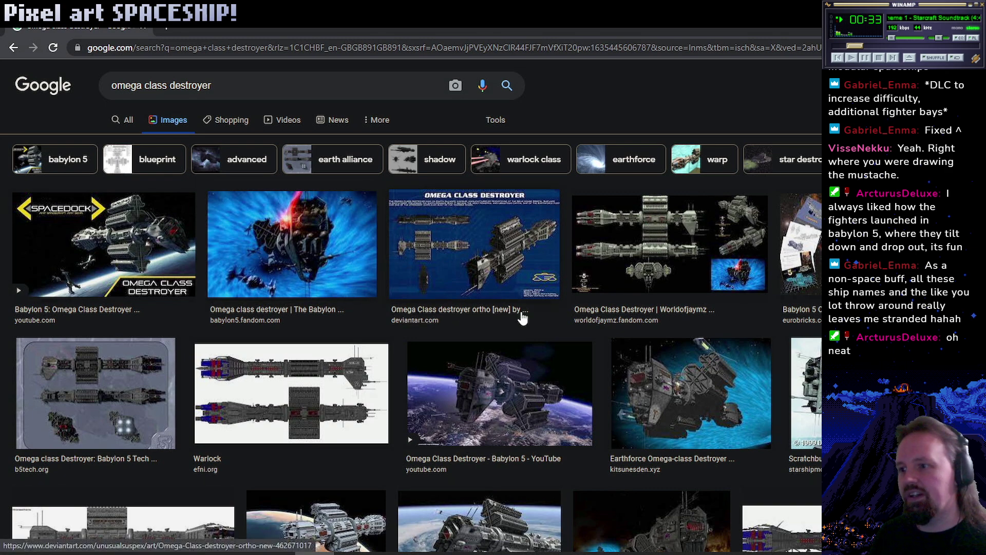
pyautogui.click(489, 382)
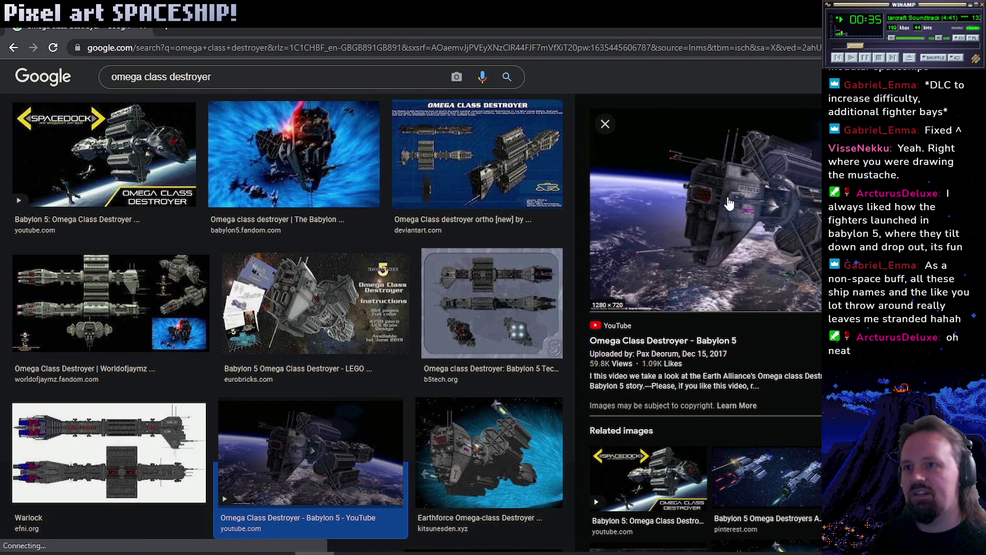
pyautogui.rightClick(806, 205)
pyautogui.click(784, 329)
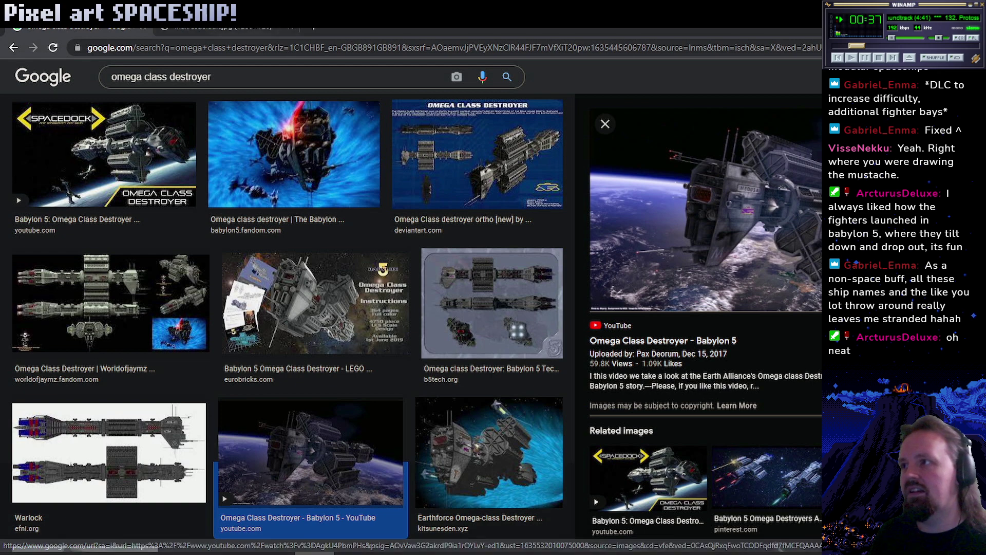
pyautogui.hotkey('ctrl', 'Tab')
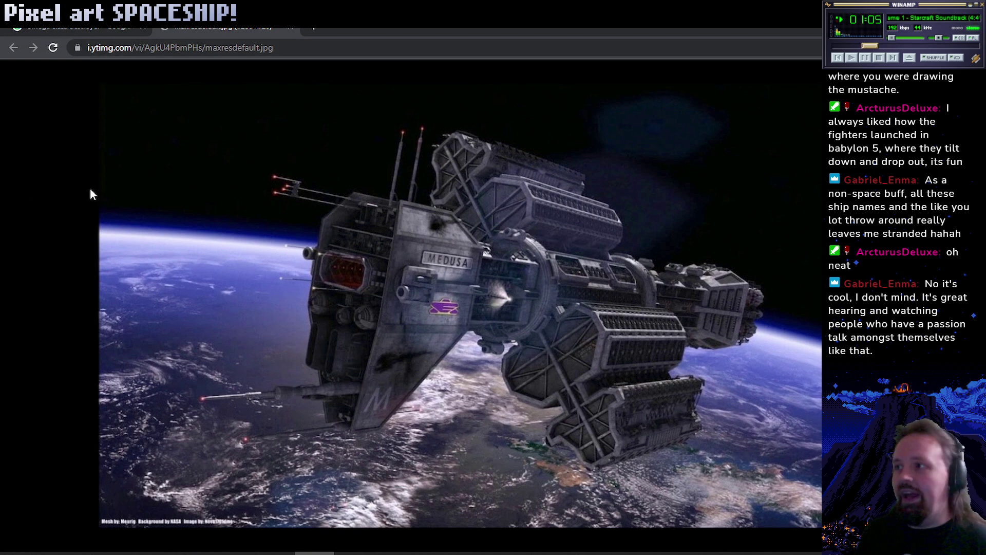
# Preview Ori warship pictures in the ori ships image results, and examine the SGCommand one enlarged in its own tab.
pyautogui.click(237, 553)
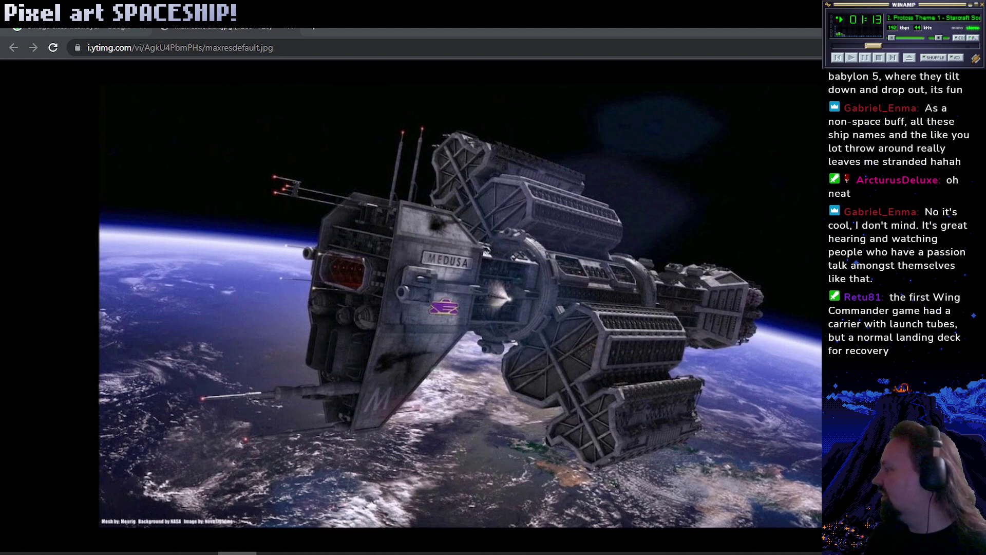
pyautogui.click(236, 553)
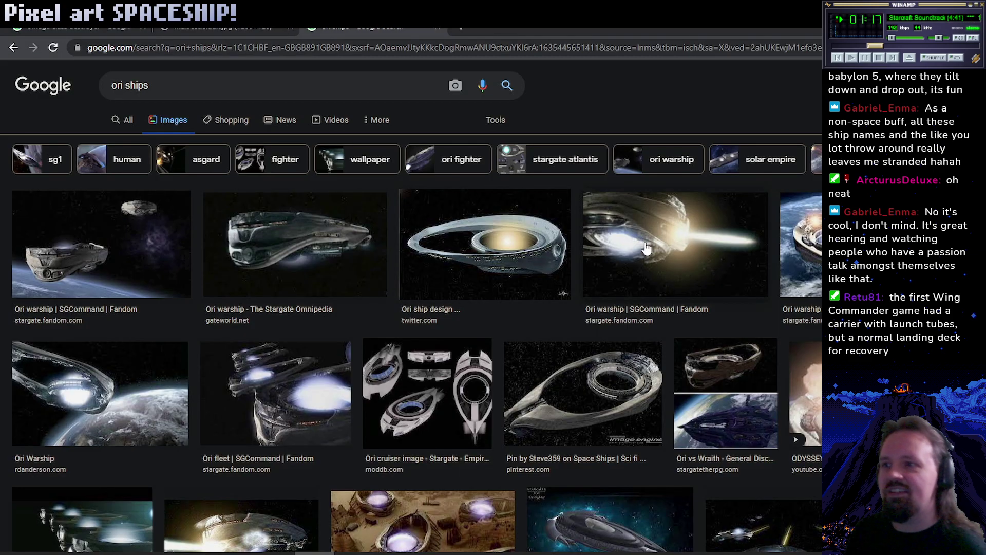
pyautogui.click(288, 251)
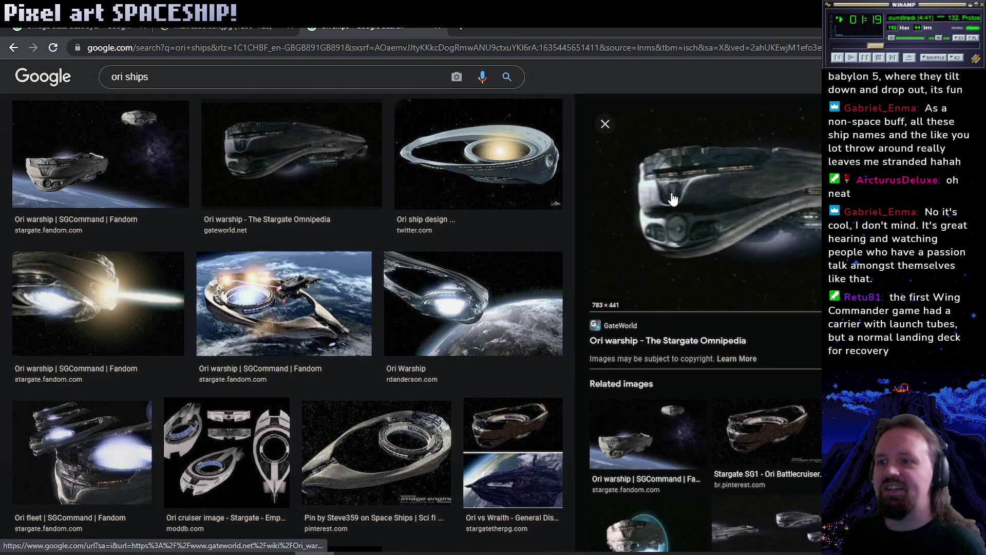
pyautogui.click(72, 159)
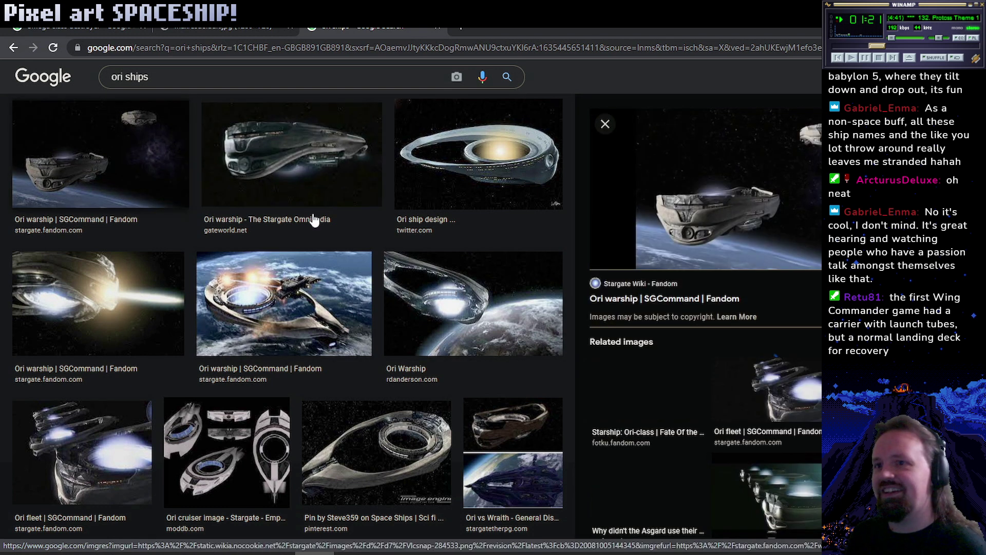
pyautogui.rightClick(707, 186)
pyautogui.click(762, 314)
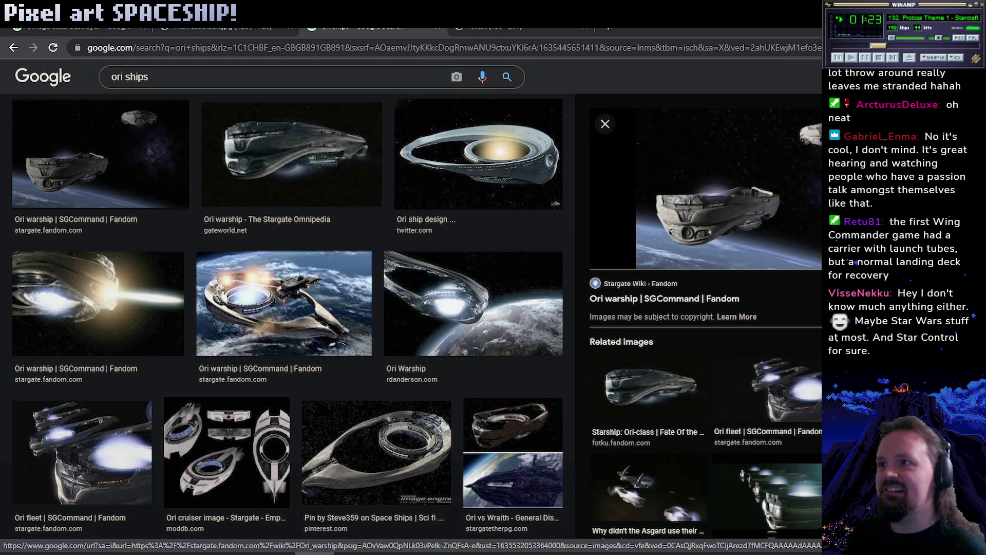
pyautogui.hotkey('ctrl', 'Tab')
pyautogui.scroll(-3, 410, 366)
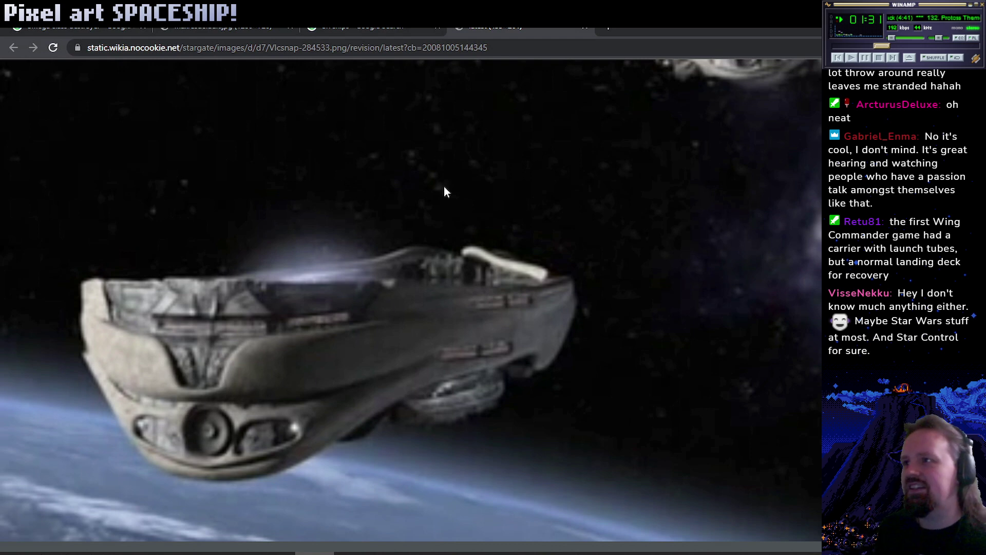
# Compare further ori ships image results, ending with the ring-shaped design from Twitter, and move the shrunken browser window off the drawing.
pyautogui.hotkey('ctrl', 'shift', 'Tab')
pyautogui.click(392, 457)
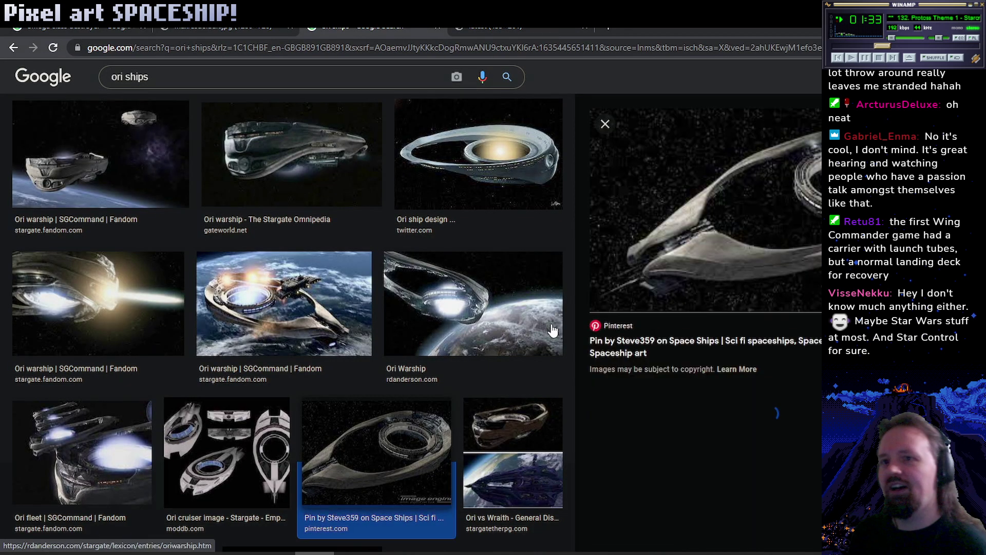
pyautogui.click(489, 161)
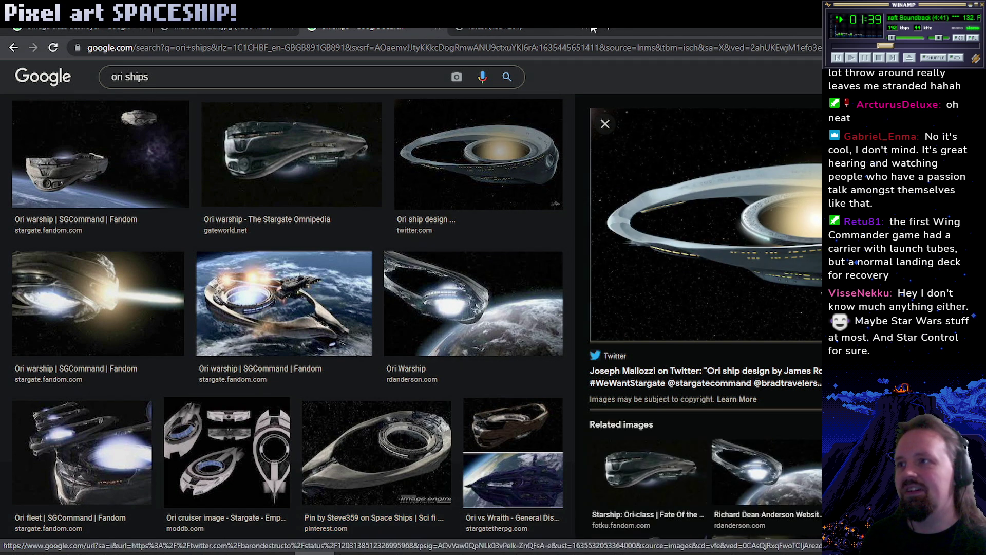
pyautogui.click(281, 291)
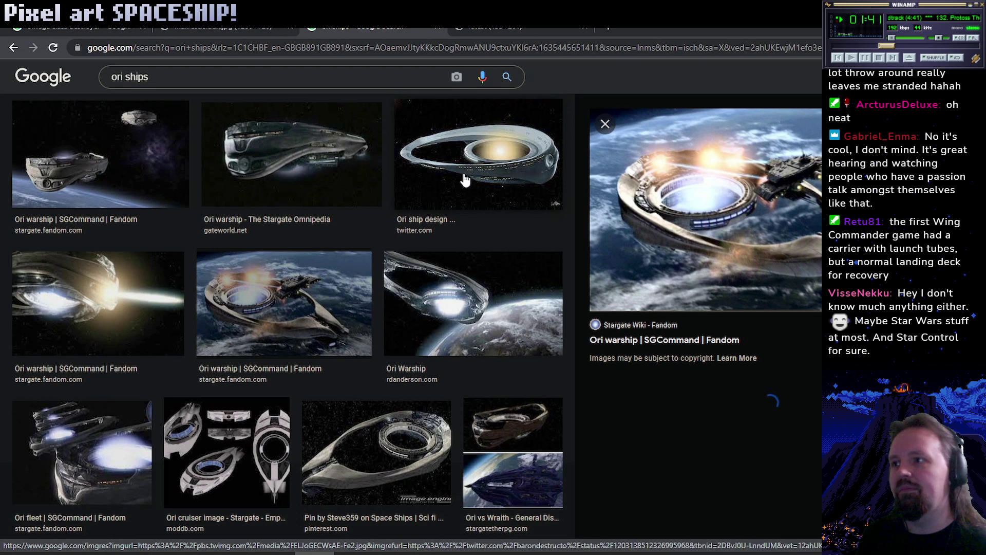
pyautogui.click(467, 180)
pyautogui.press('super+Down')
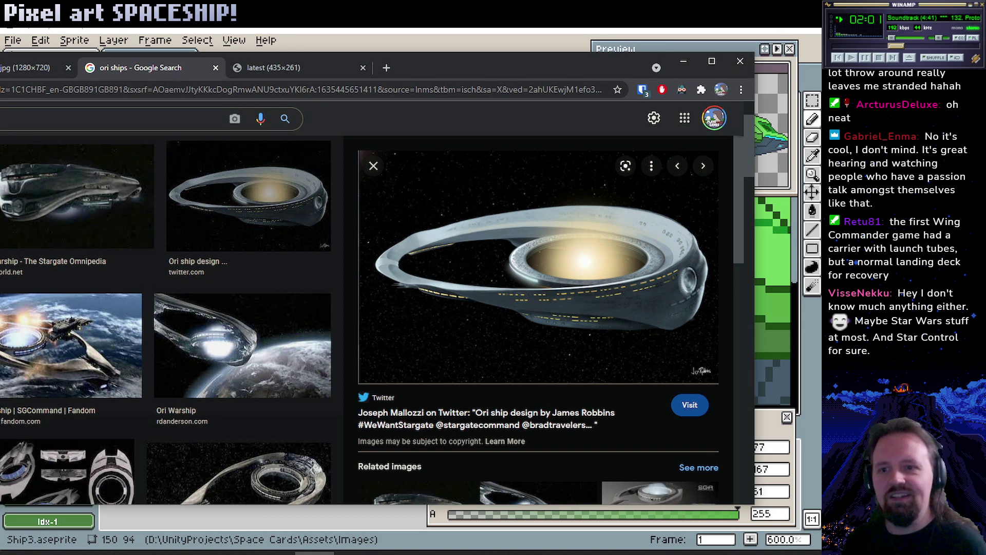
pyautogui.moveTo(545, 72); pyautogui.dragTo(0, 216)
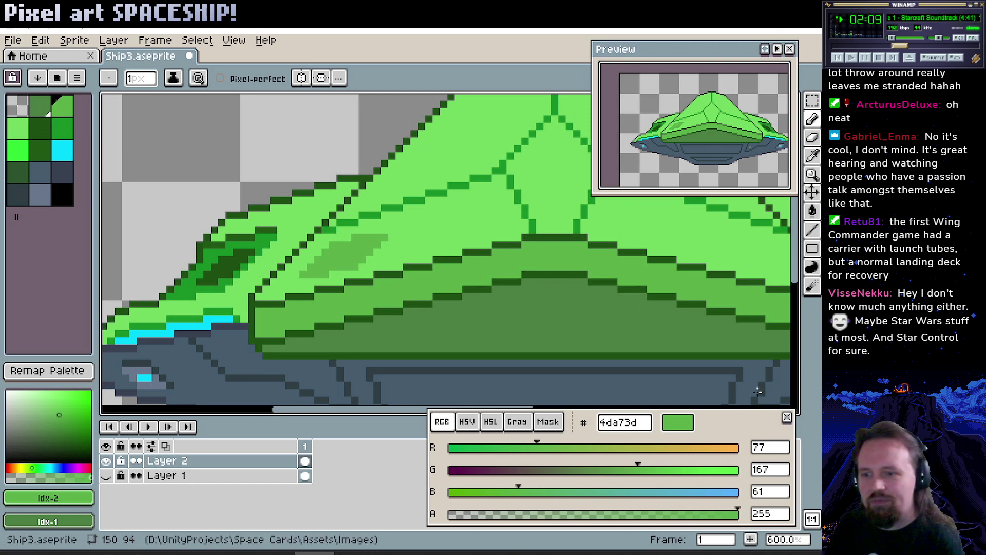
pyautogui.hscroll(8, 550, 324)
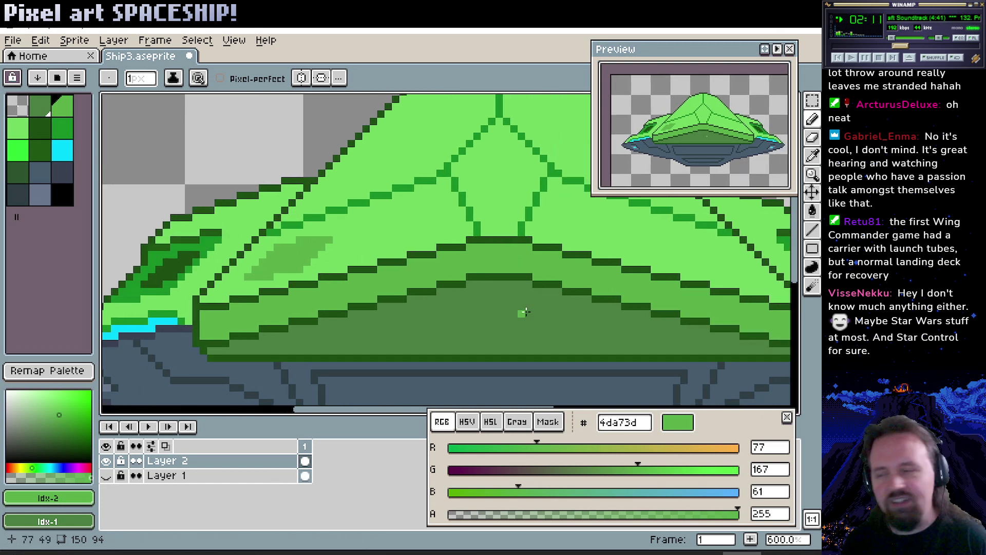
pyautogui.hscroll(3, 457, 315)
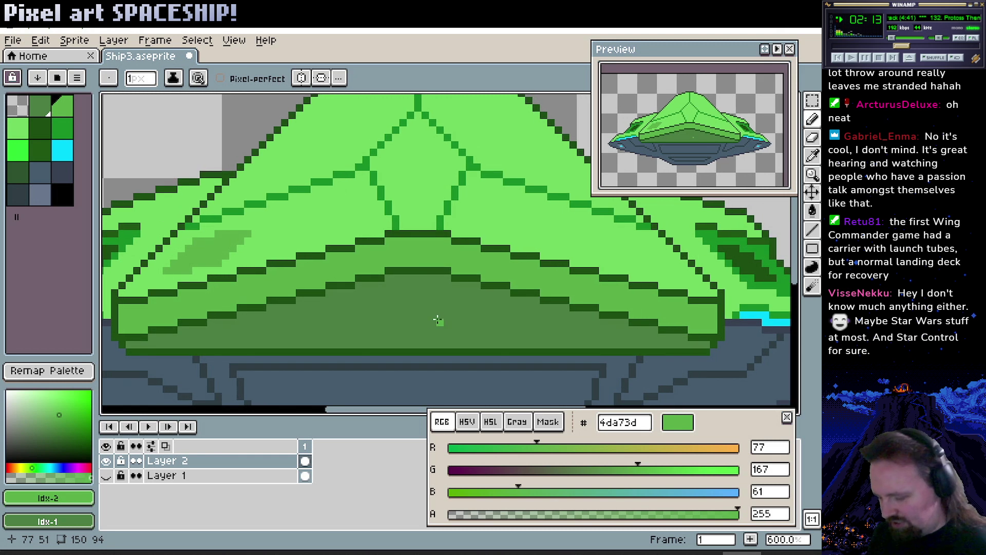
pyautogui.scroll(-3, 437, 316)
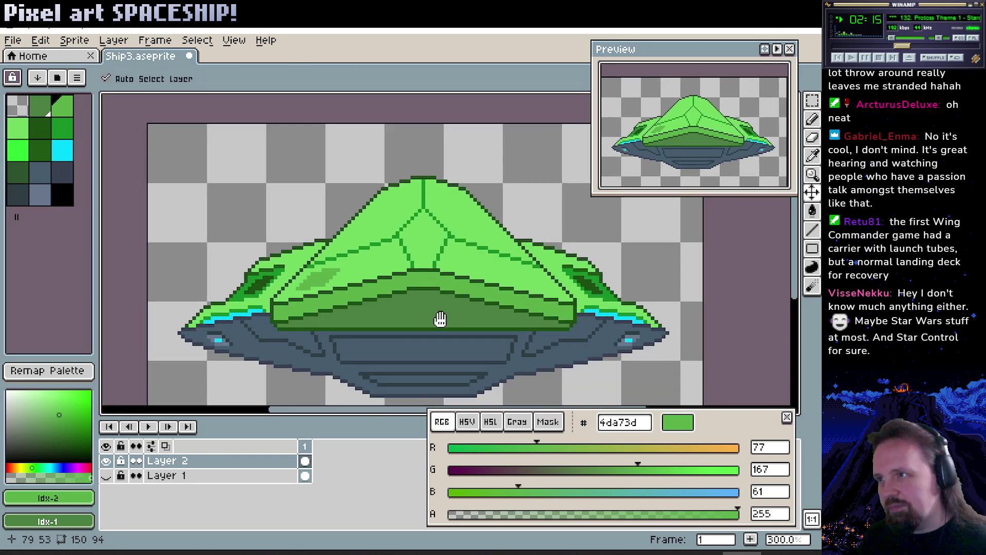
pyautogui.scroll(-1, 434, 296)
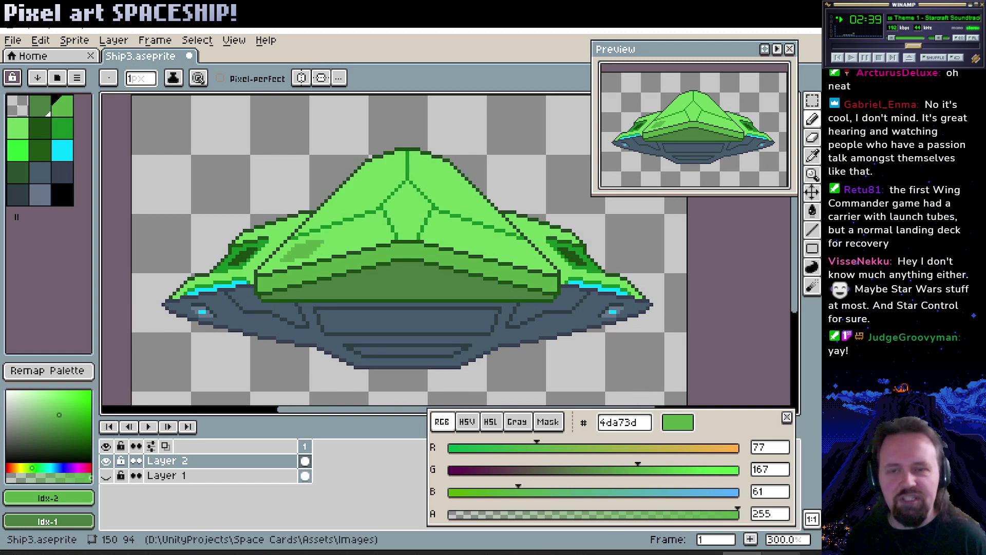
# Switch to the Scrivener Q+A document and bring back the lines "- Fully playable small part of the game" and "- What would that be for Space Cards?".
pyautogui.moveTo(779, 554)
pyautogui.moveTo(703, 553)
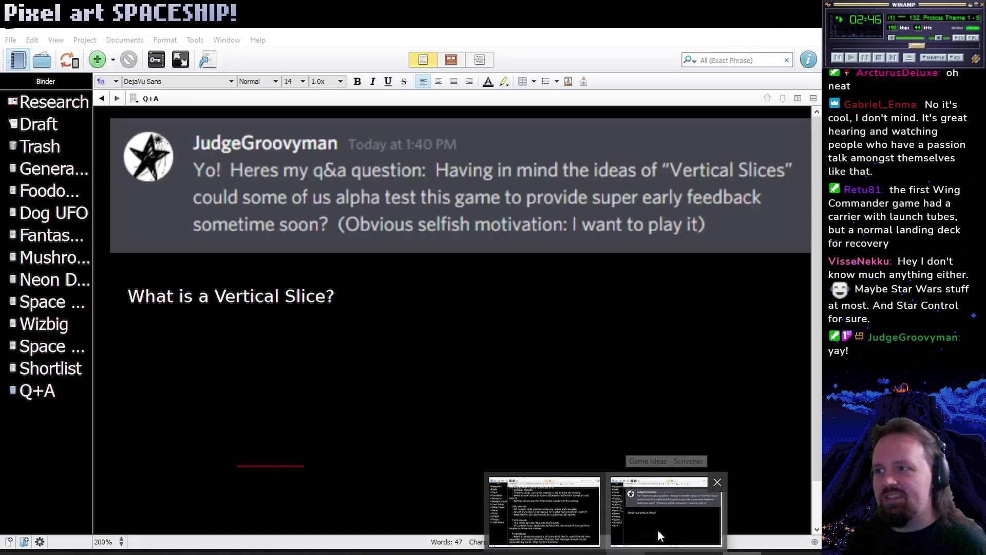
pyautogui.click(657, 529)
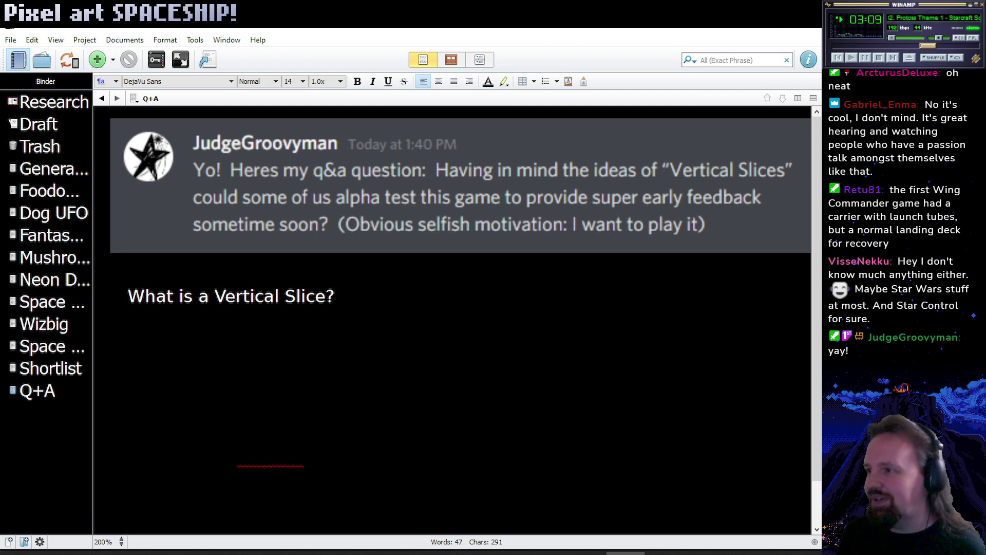
pyautogui.write('- Fully playable small part of the game')
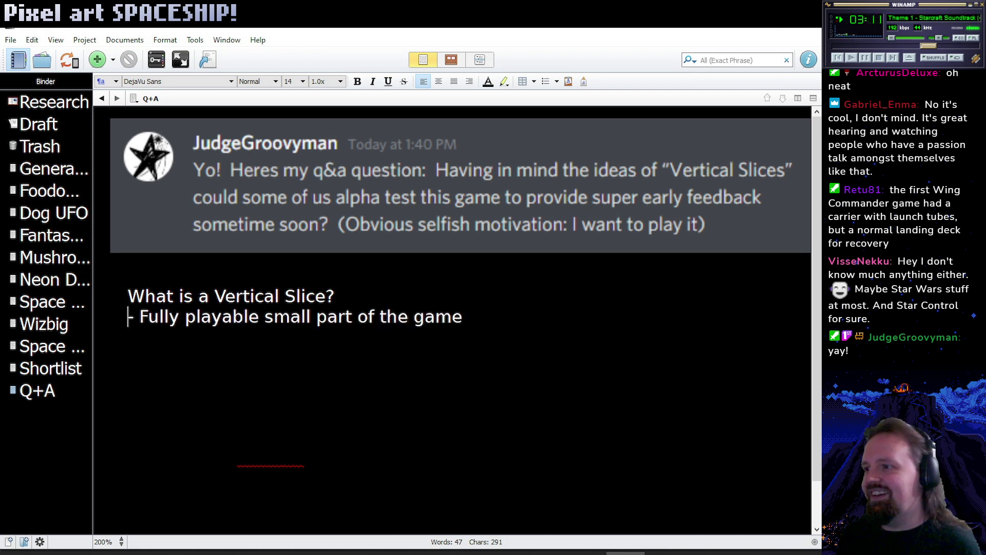
pyautogui.hotkey('ctrl', 'z')
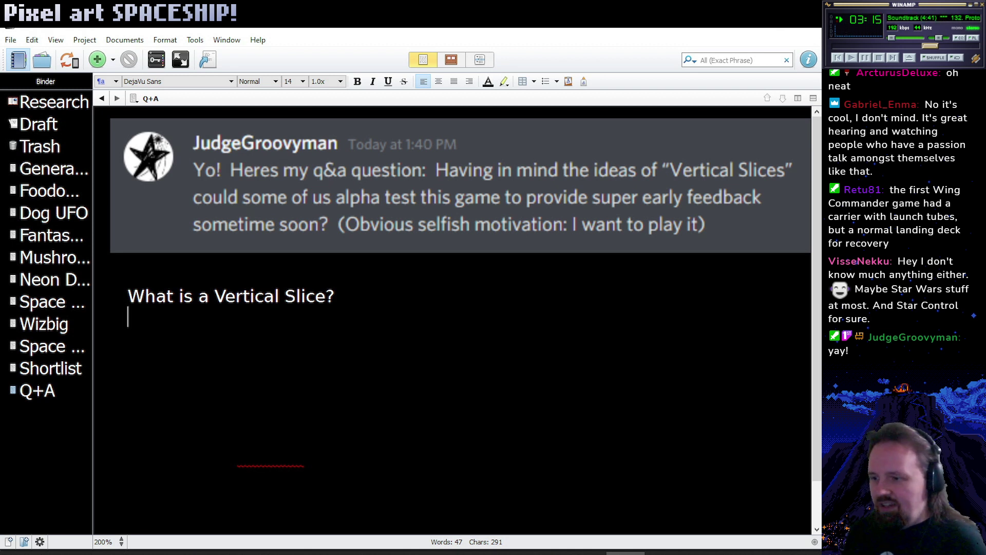
pyautogui.write('- Fully playable small part of the game')
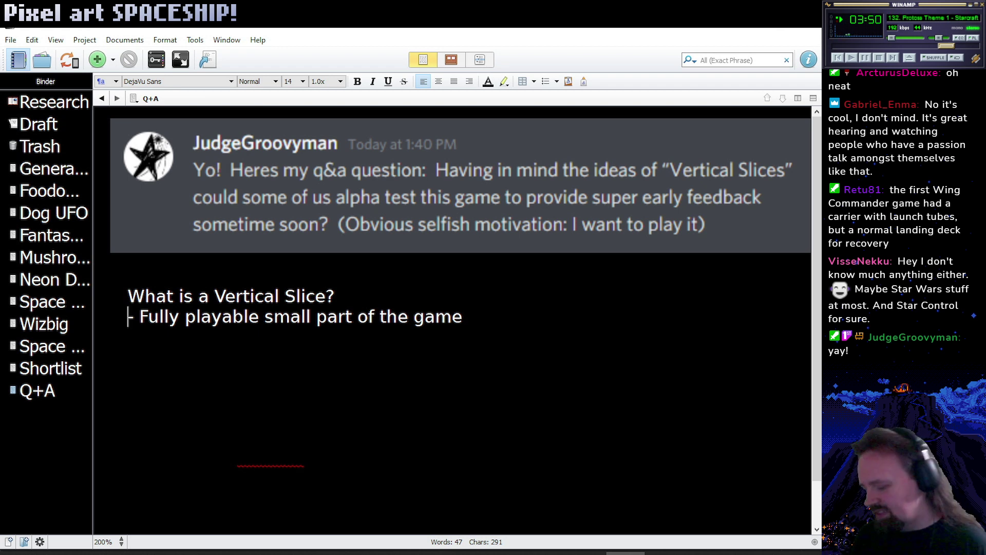
pyautogui.hotkey('ctrl', 'z')
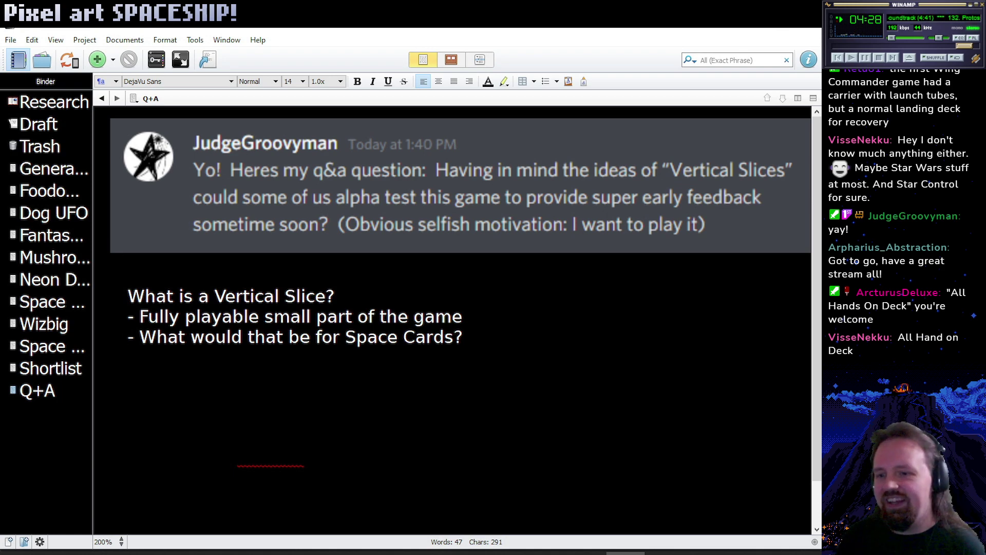
# Switch to the game's Ideas notes and add the line "- Name: All Hands on Deck!" below the one about rat like aliens.
pyautogui.hotkey('alt', 'Tab')
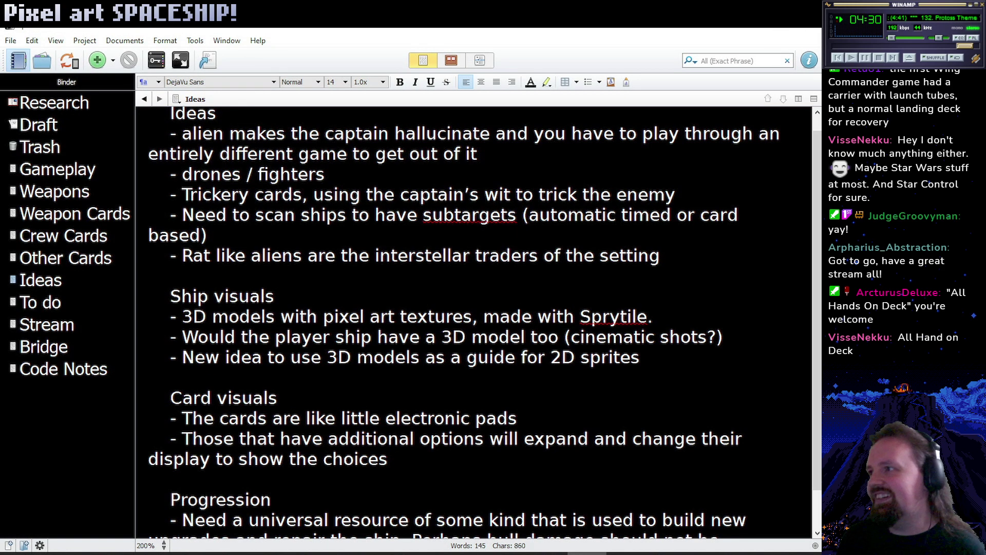
pyautogui.click(67, 285)
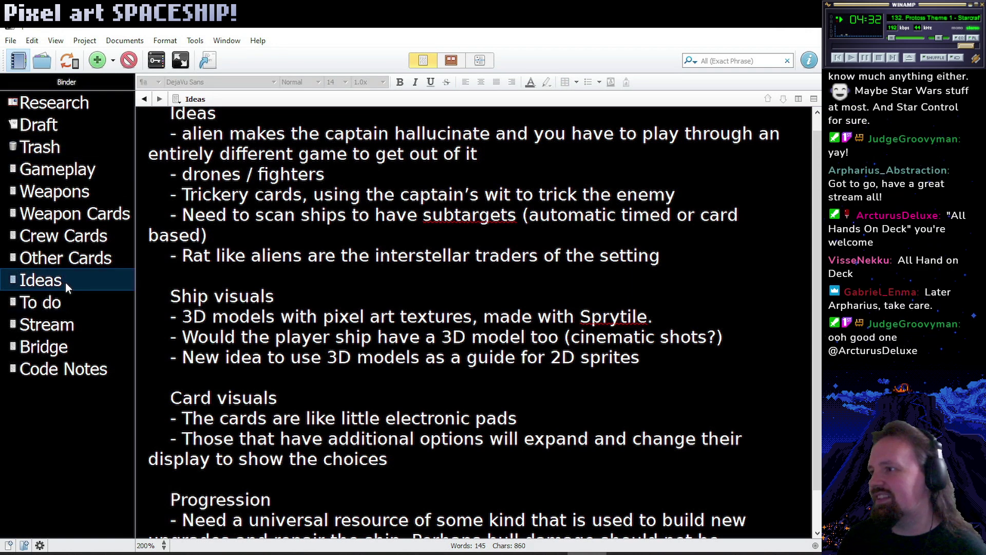
pyautogui.click(660, 255)
pyautogui.press('Return')
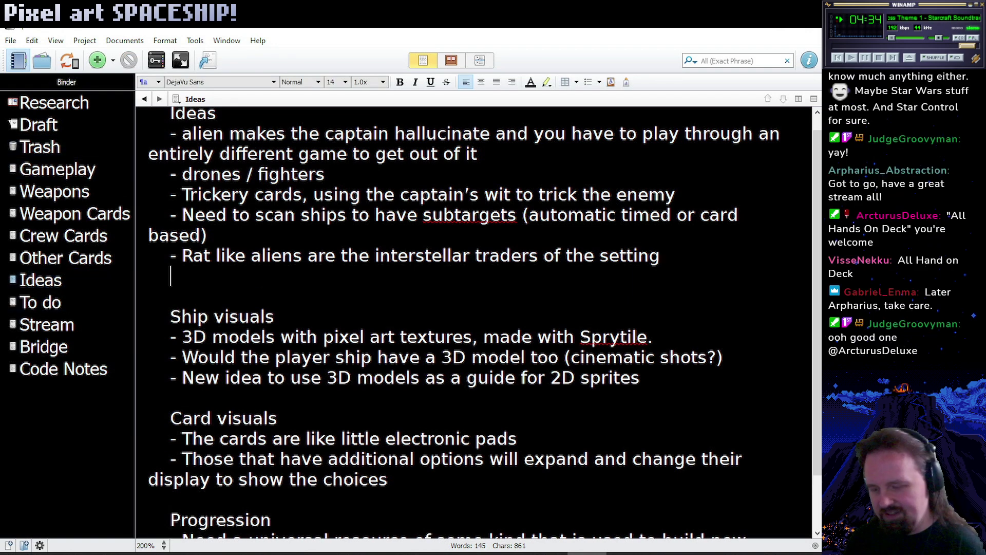
pyautogui.write('- Name: All HA')
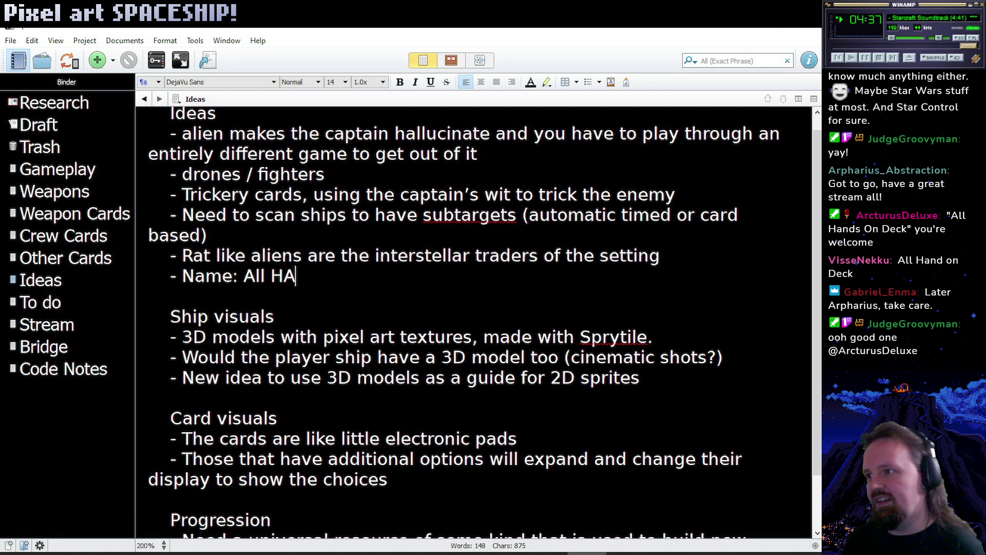
pyautogui.press('BackSpace')
pyautogui.write('ands on Deck!')
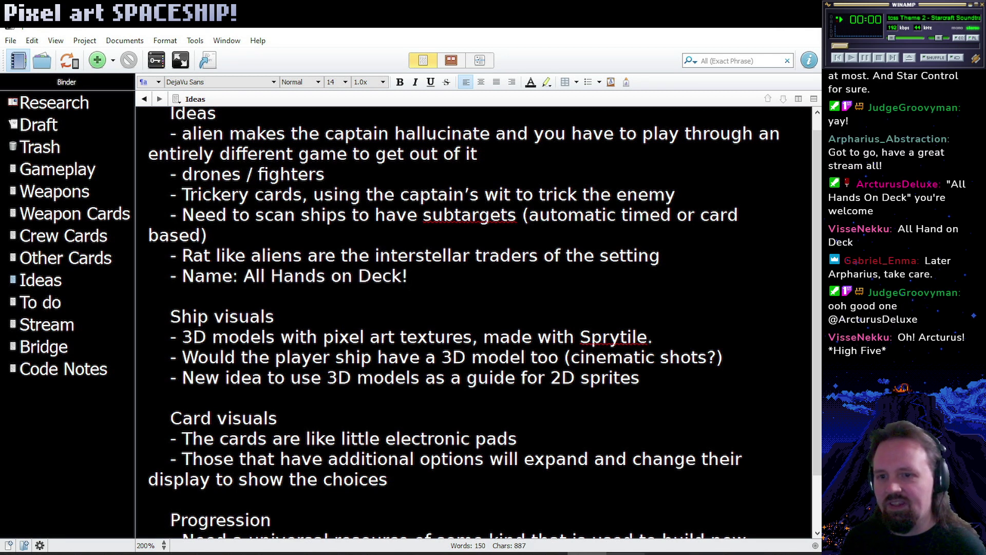
# Return to the Q+A document and bring back its remaining lines one by one, from the design point through the Early access section on Patreon tiers.
pyautogui.hotkey('alt', 'Tab')
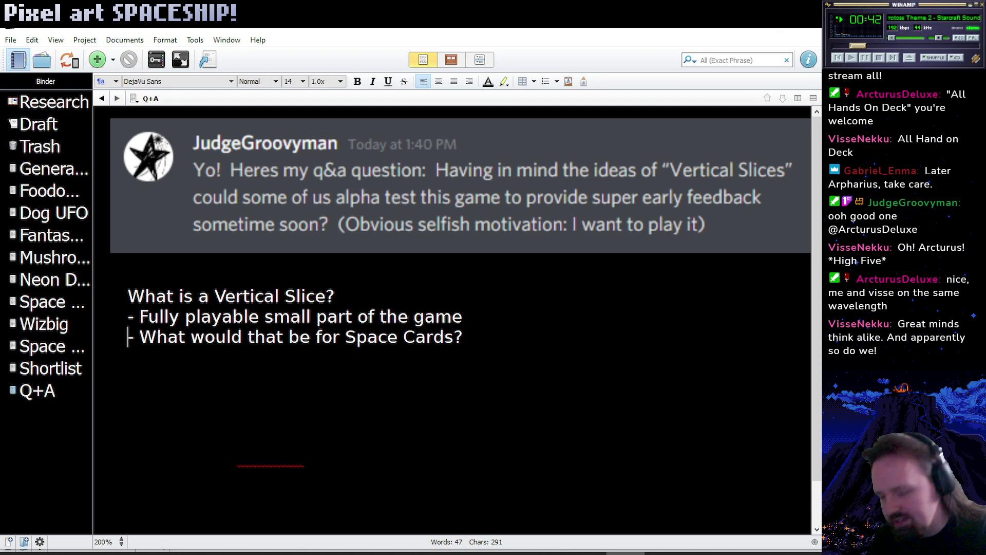
pyautogui.hotkey('ctrl', 'z')
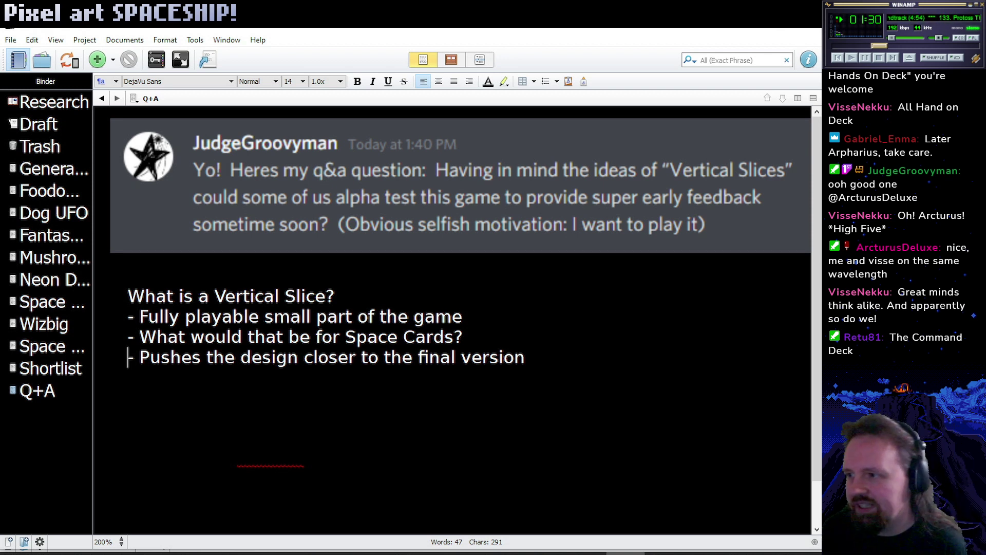
pyautogui.hotkey('ctrl', 'z')
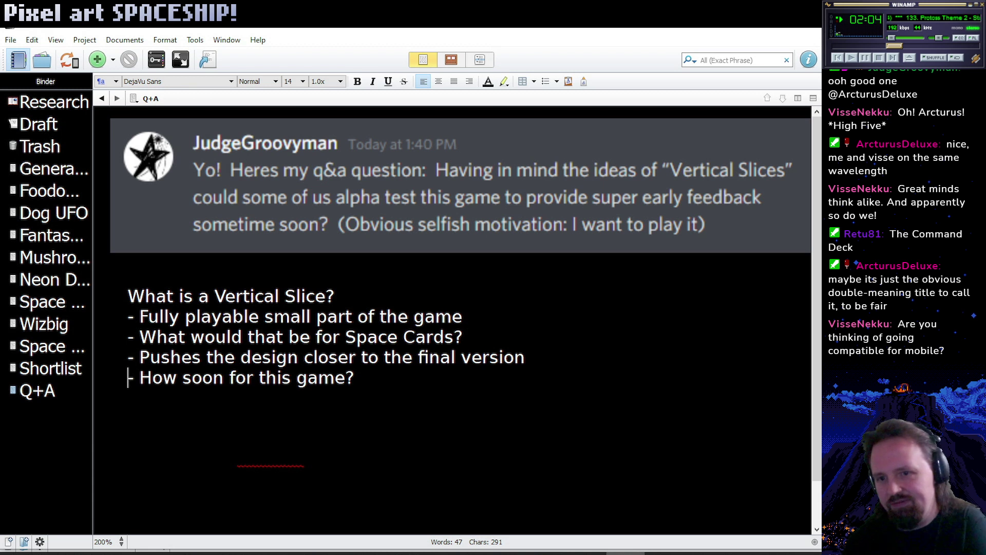
pyautogui.hotkey('ctrl', 'z')
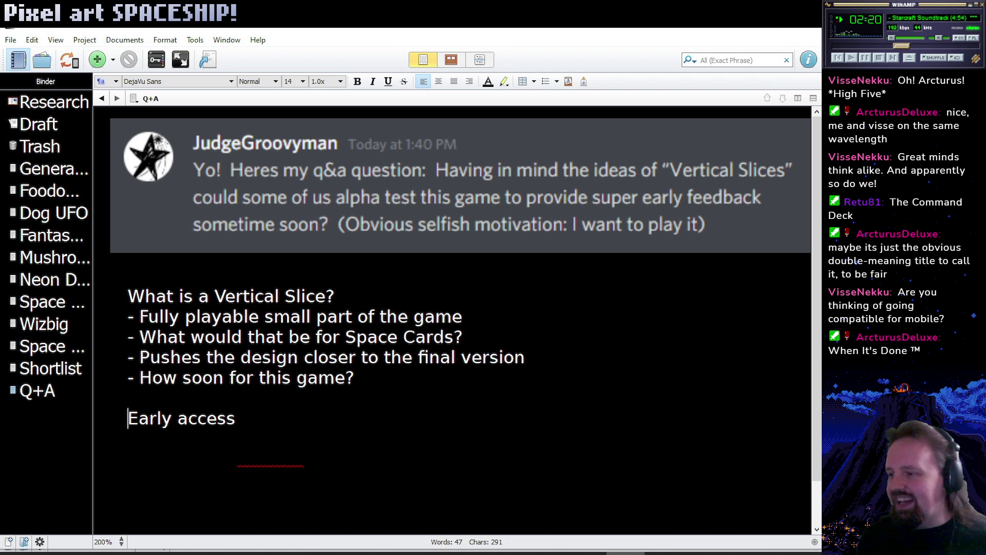
pyautogui.hotkey('ctrl', 'z')
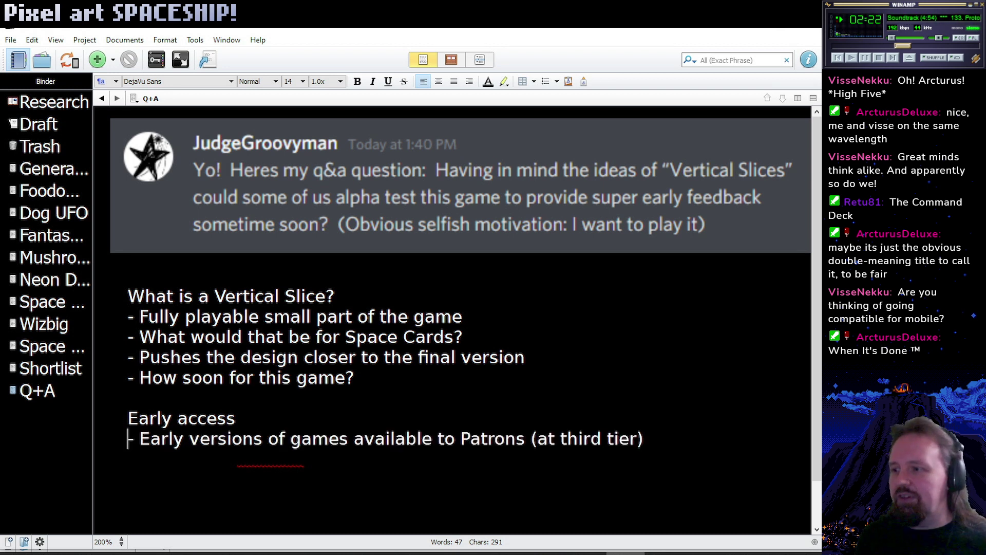
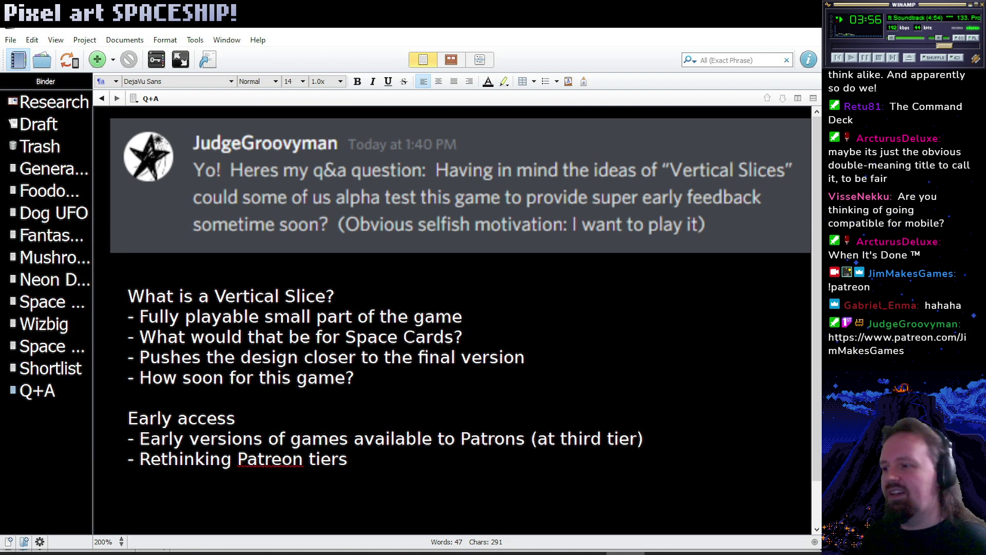
pyautogui.moveTo(643, 438); pyautogui.dragTo(233, 438)
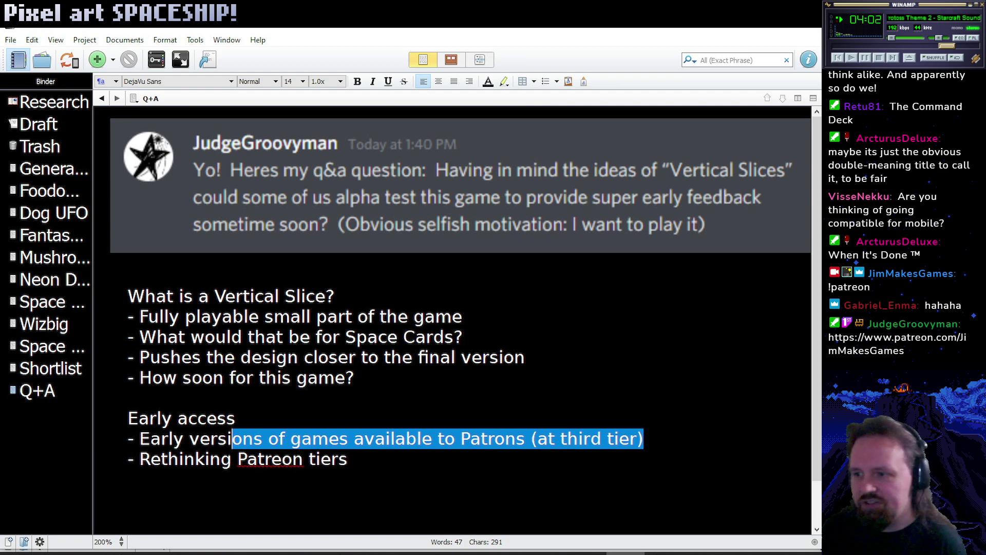
pyautogui.click(129, 478)
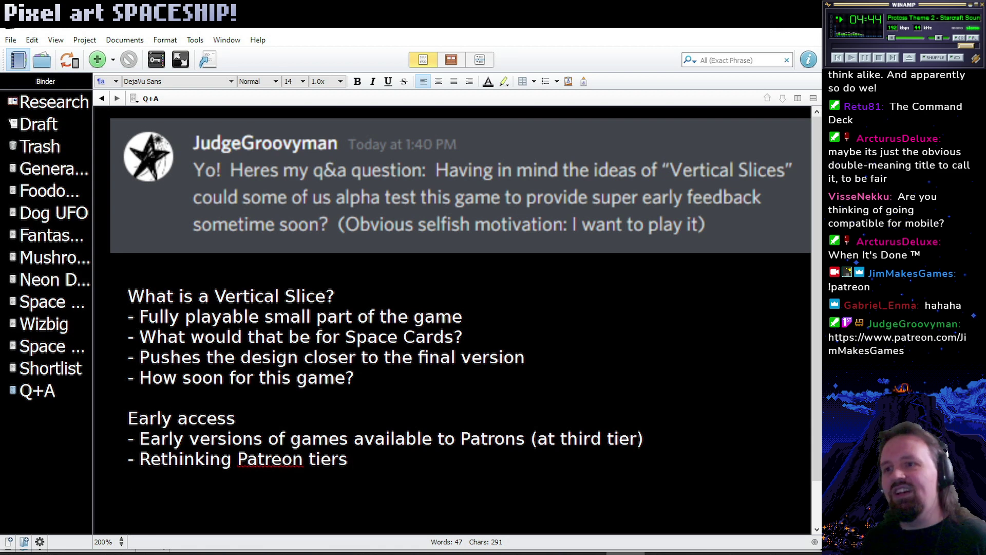
pyautogui.press('BackSpace')
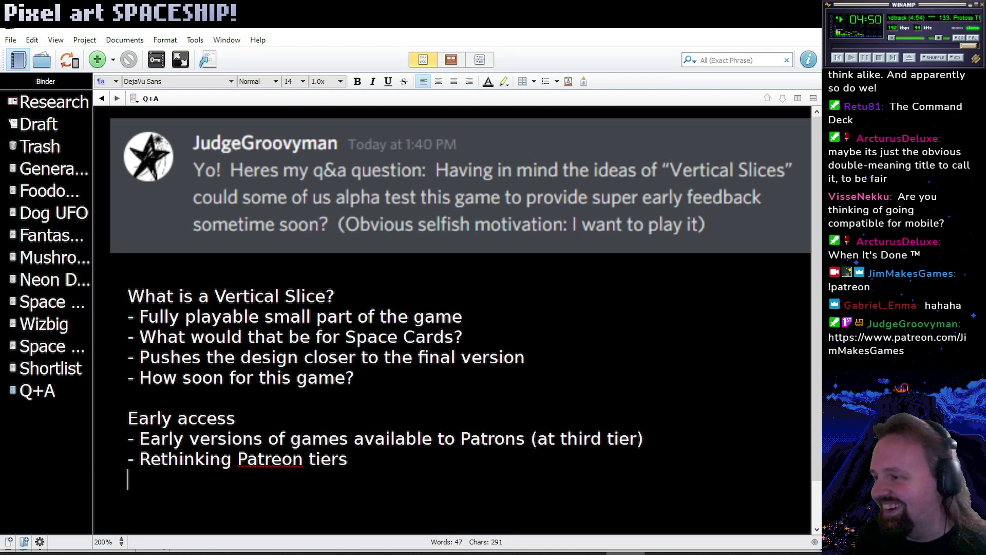
pyautogui.press('Return')
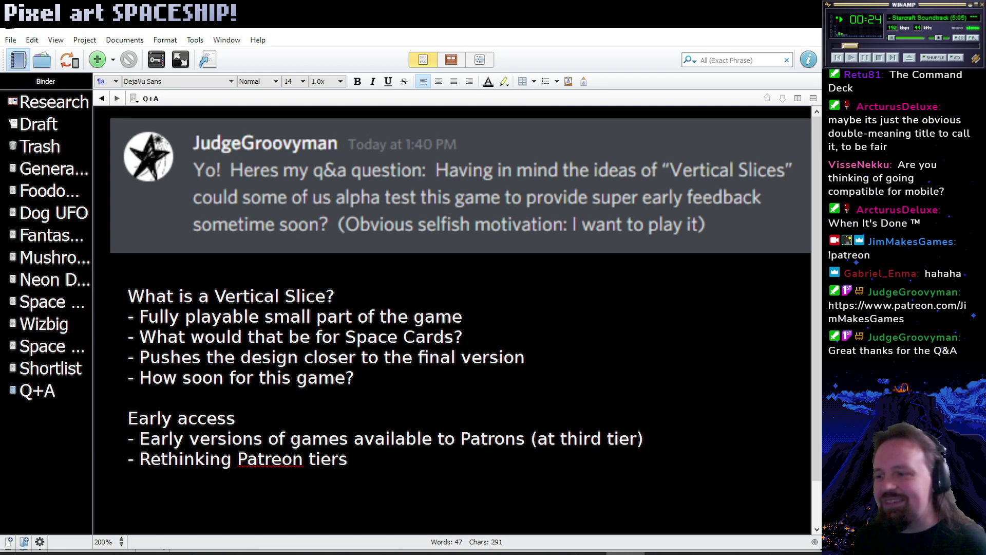
pyautogui.click(334, 297)
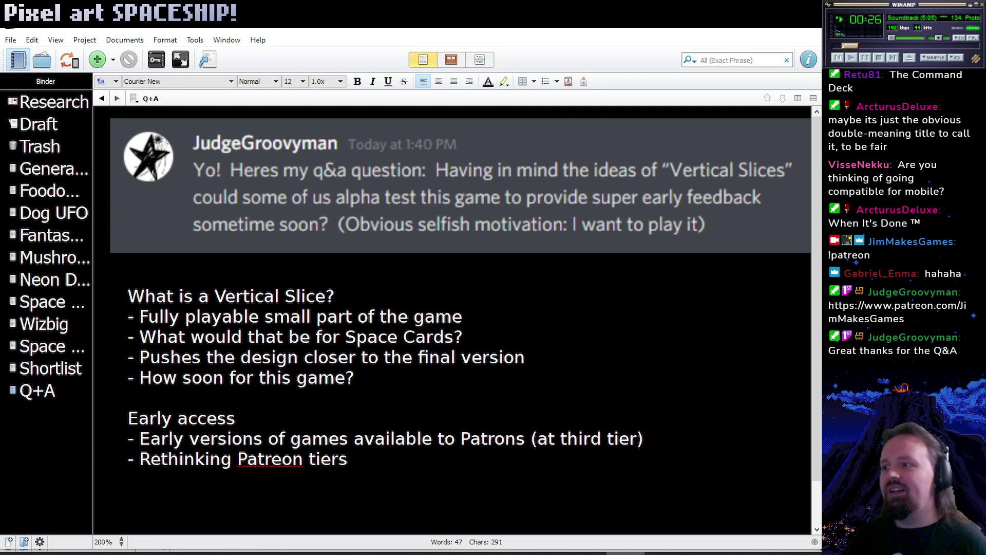
pyautogui.click(129, 277)
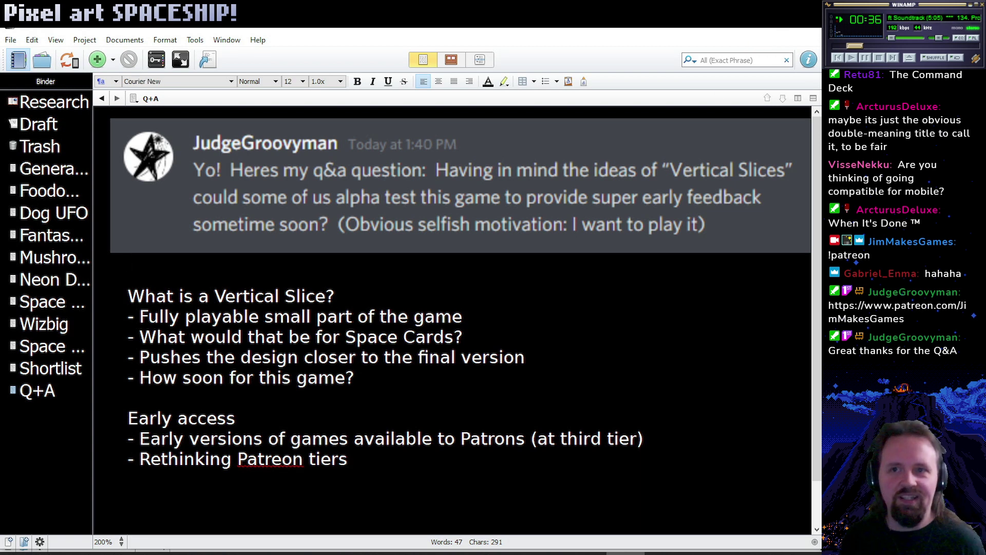
# Minimize both Scrivener windows, return to the spaceship drawing in Aseprite, and zoom out to 200% to view the whole sprite.
pyautogui.click(763, 27)
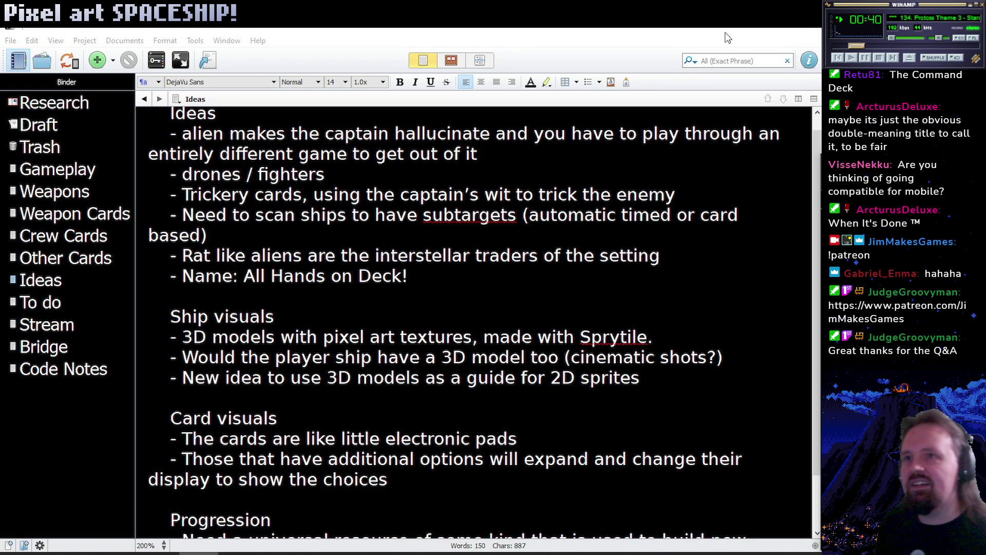
pyautogui.click(755, 29)
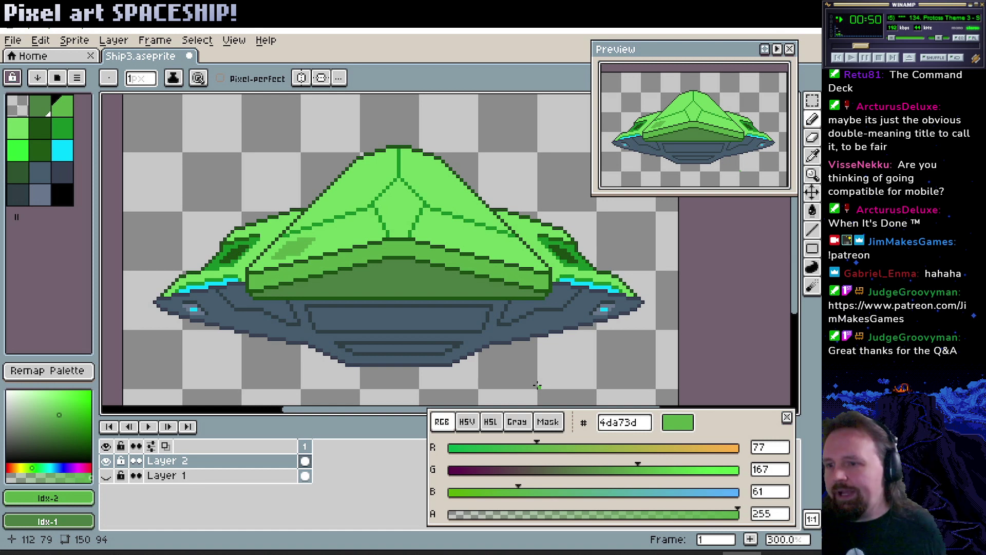
pyautogui.hscroll(1, 489, 354)
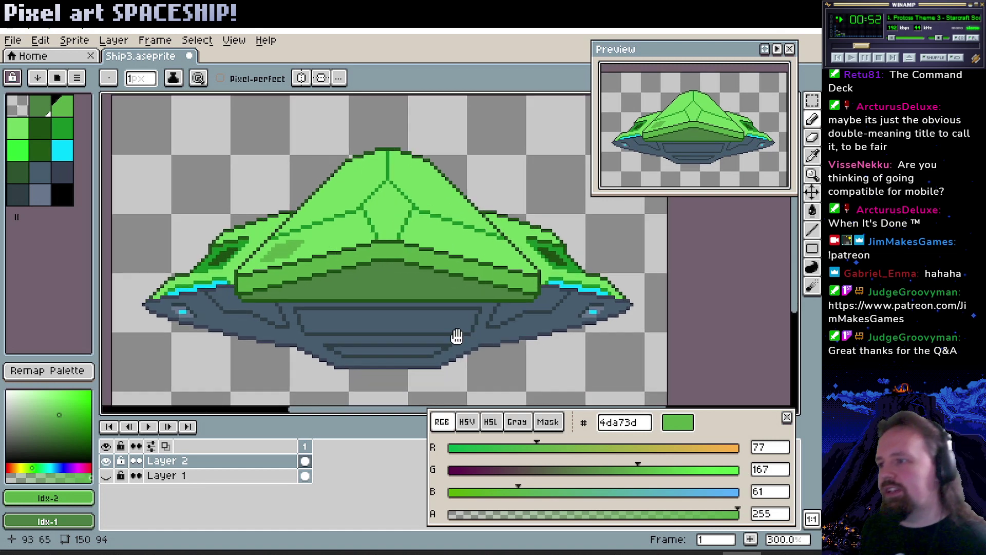
pyautogui.press('z')
pyautogui.scroll(-2, 388, 317)
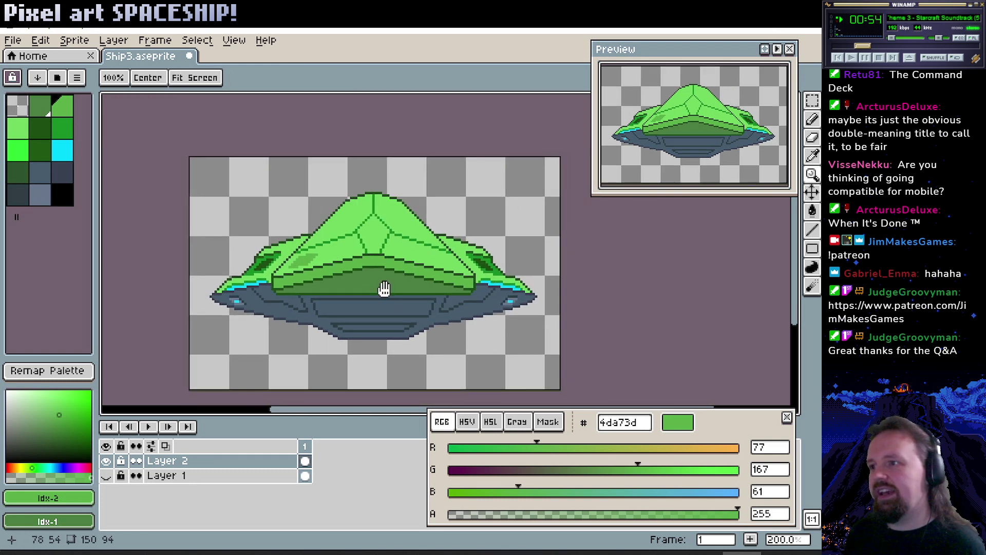
# Save the finished spaceship sprite to its existing Ship3.aseprite file.
pyautogui.press('v')
pyautogui.press('z')
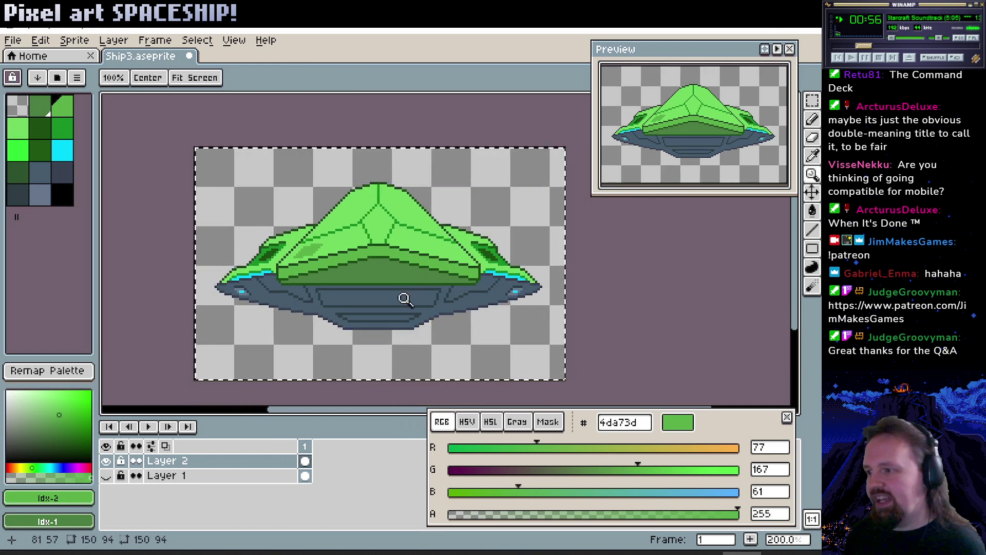
pyautogui.click(13, 40)
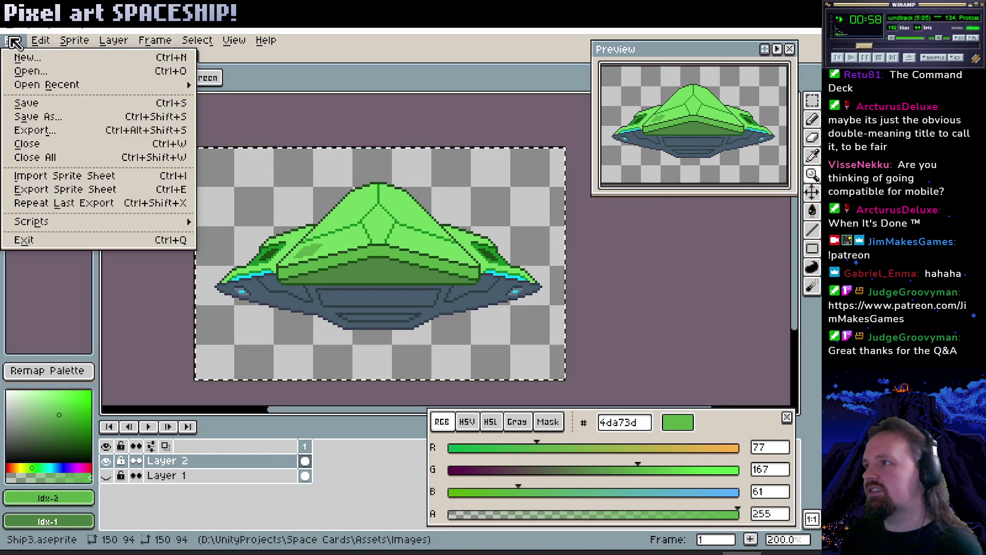
pyautogui.click(12, 42)
pyautogui.hotkey('ctrl', 's')
# Export the sprite's visible layers as Ship3.png at 100% size, overwriting the existing image.
pyautogui.click(13, 40)
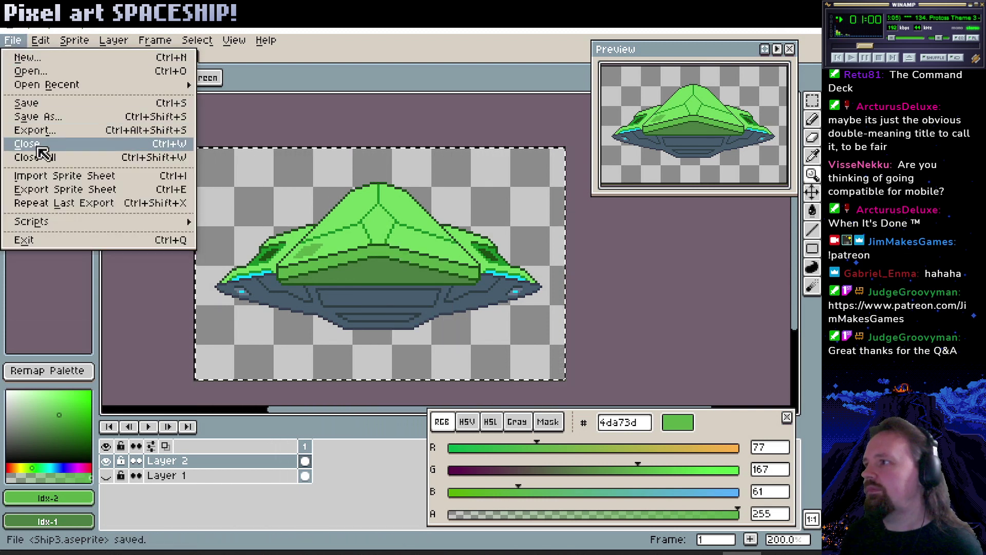
pyautogui.click(64, 137)
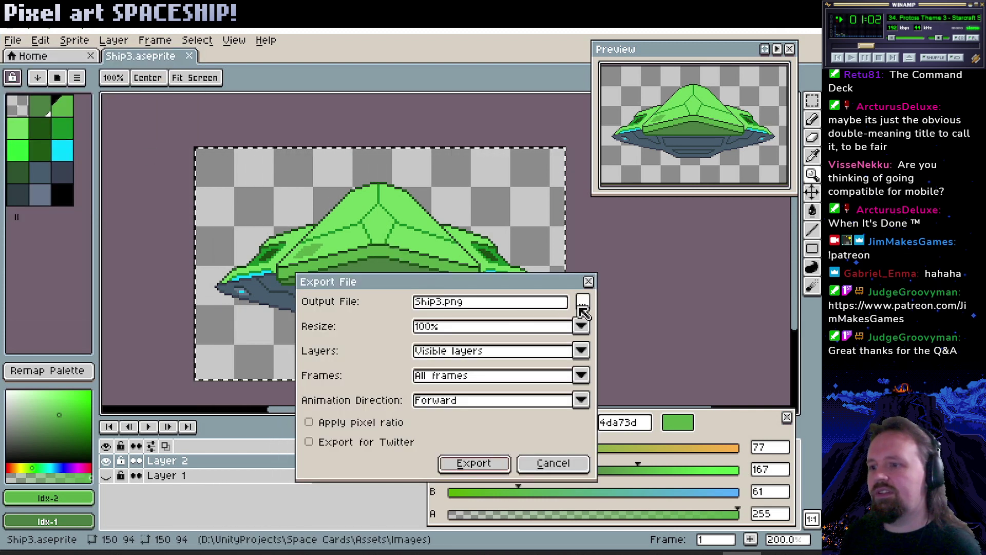
pyautogui.click(482, 462)
pyautogui.click(373, 344)
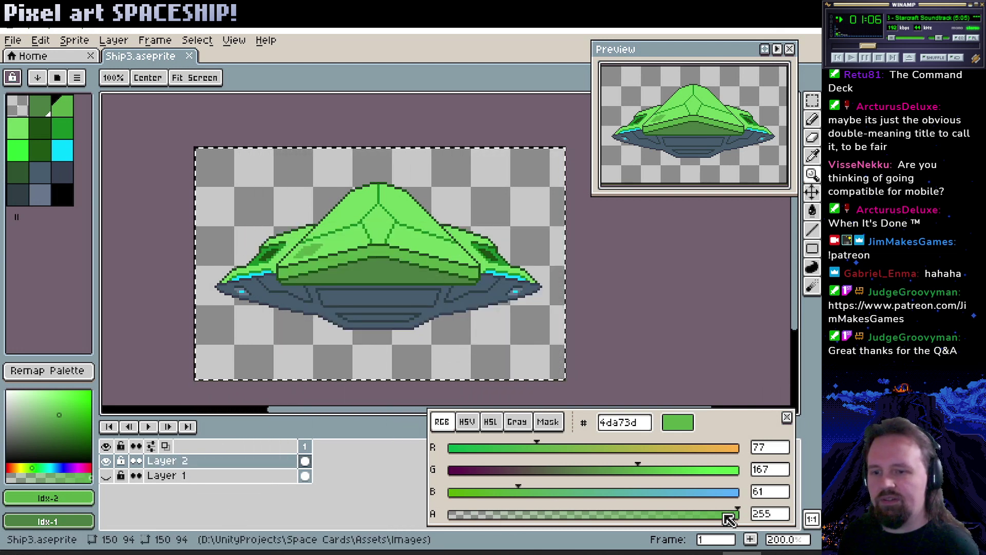
# Switch to the Unity editor and stop the running game.
pyautogui.hotkey('alt', 'Tab')
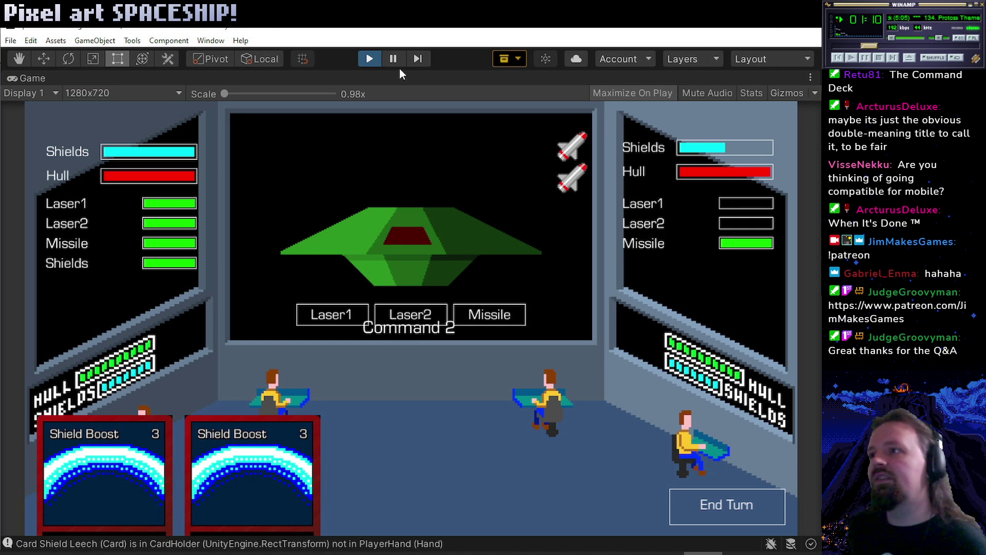
pyautogui.click(370, 59)
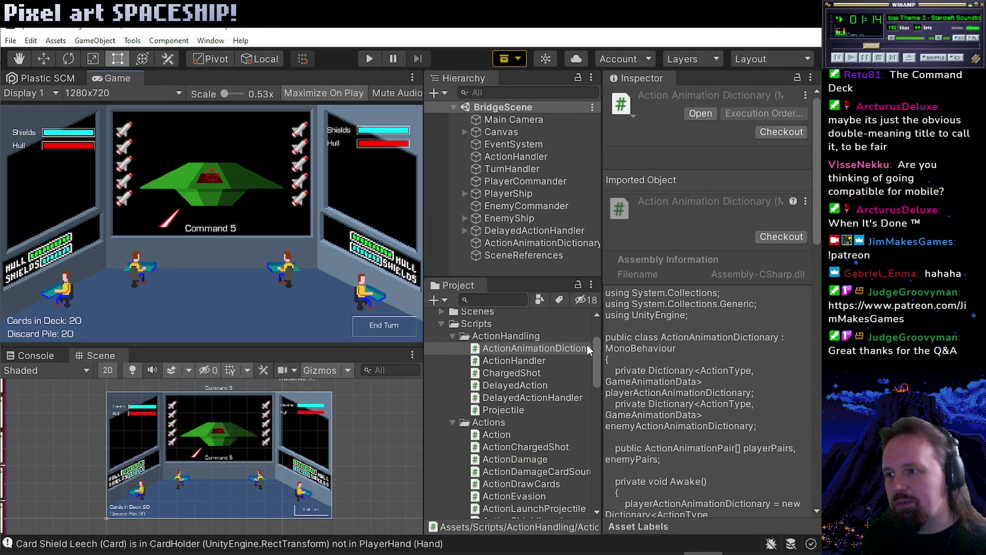
# Collapse the Scripts folder and select the Ship3.png texture in Assets/Images.
pyautogui.click(456, 327)
pyautogui.click(441, 324)
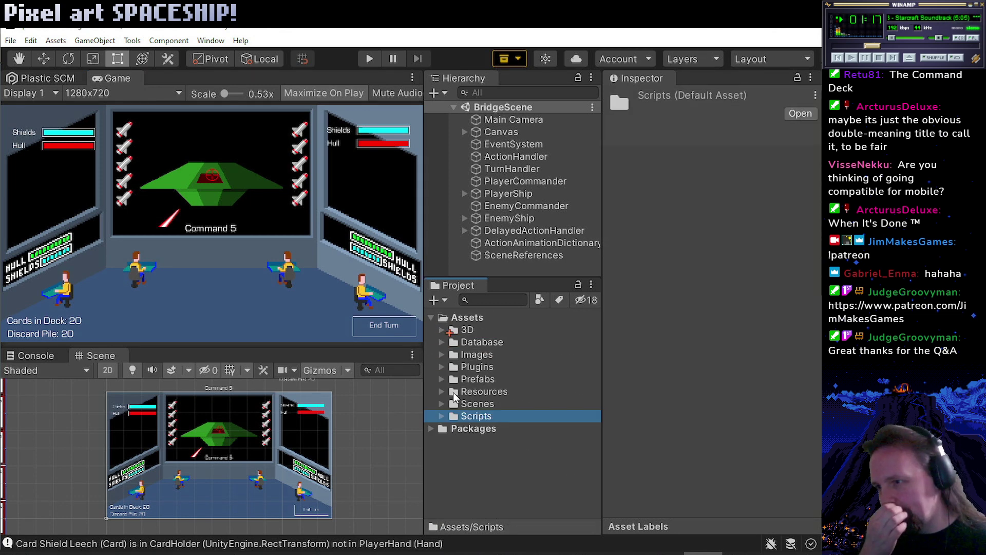
pyautogui.click(442, 355)
pyautogui.scroll(-3, 506, 391)
pyautogui.scroll(-3, 519, 421)
pyautogui.scroll(-15, 517, 417)
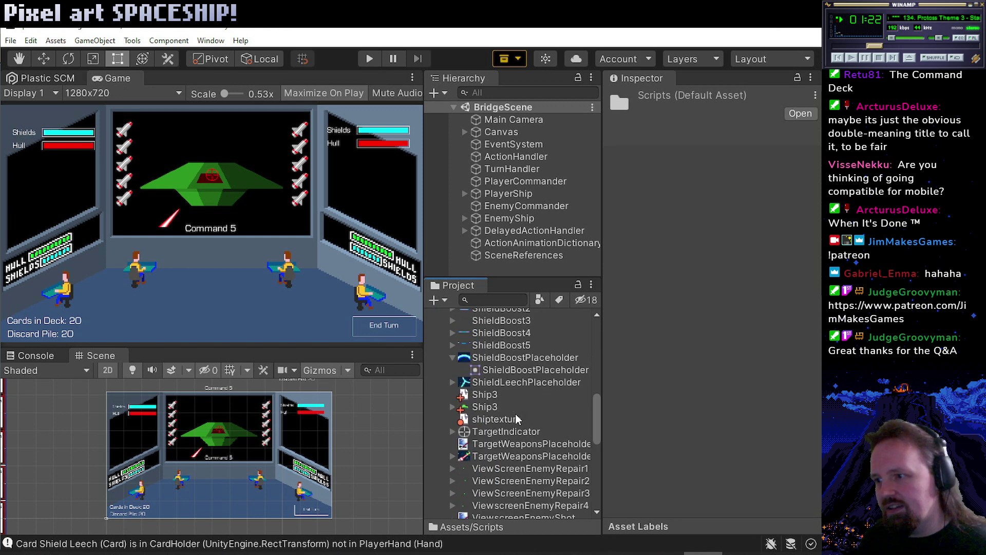
pyautogui.scroll(3, 516, 414)
pyautogui.click(500, 360)
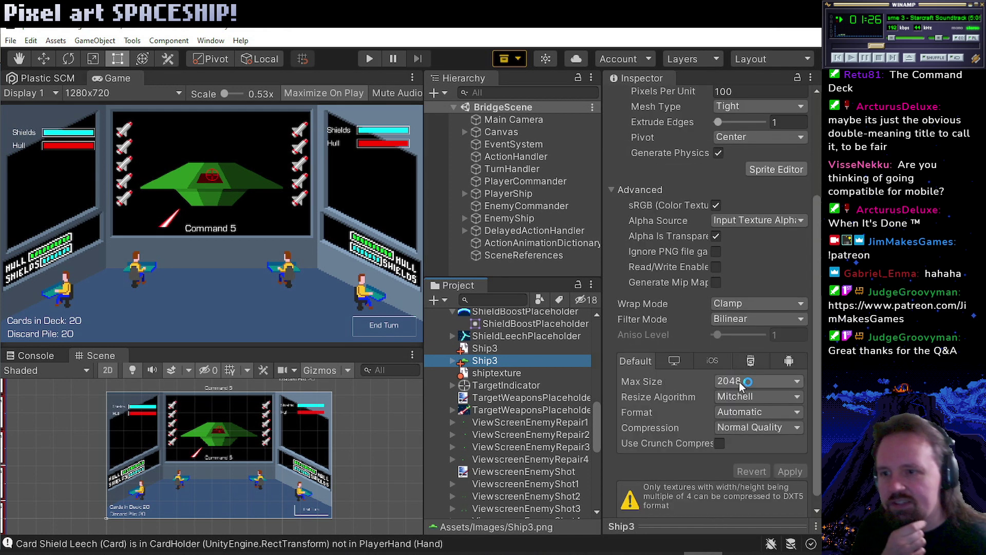
# Set Ship3's import settings to max size 256, compression None and filter mode Point (no filter), and apply them.
pyautogui.scroll(-3, 727, 365)
pyautogui.click(749, 387)
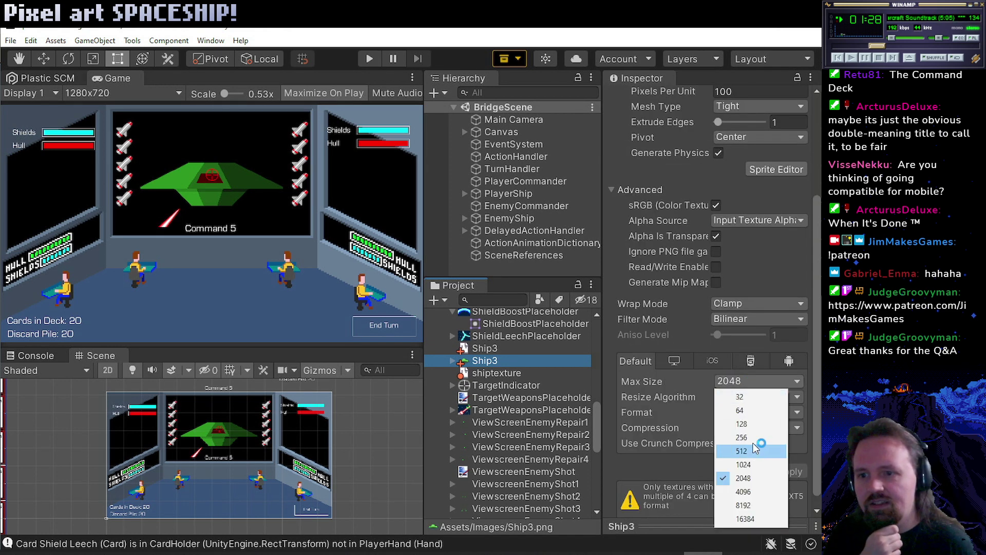
pyautogui.click(751, 450)
pyautogui.click(750, 381)
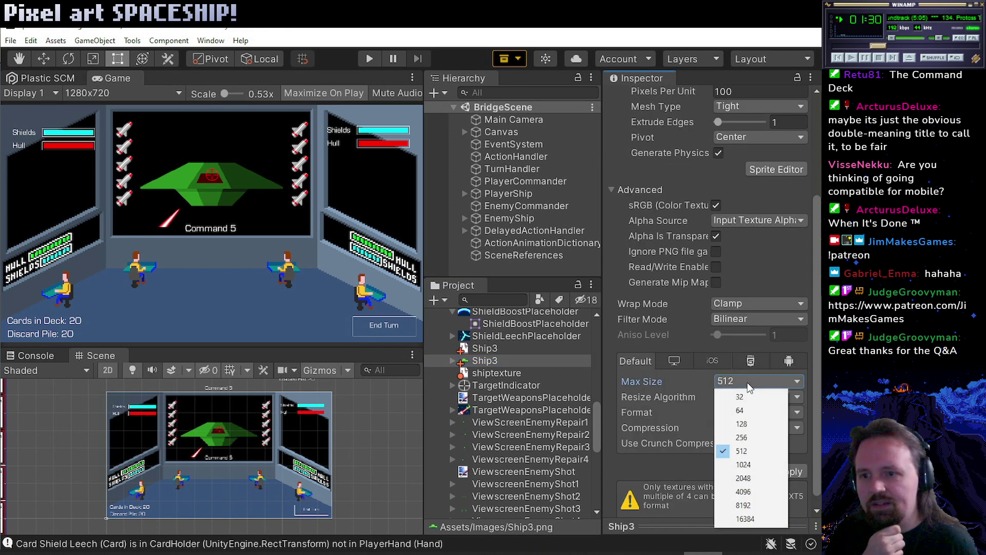
pyautogui.click(748, 436)
pyautogui.click(750, 427)
pyautogui.click(748, 442)
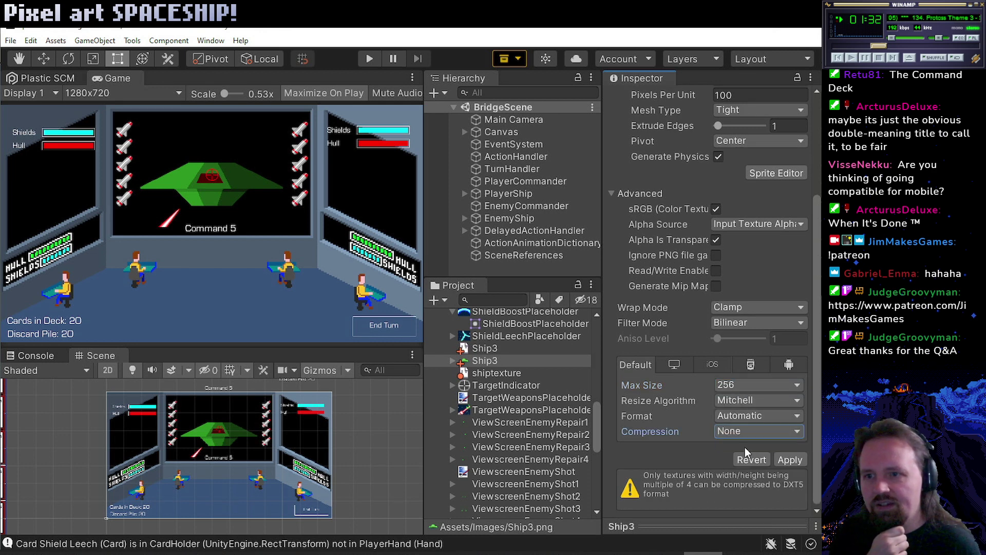
pyautogui.click(748, 322)
pyautogui.click(750, 338)
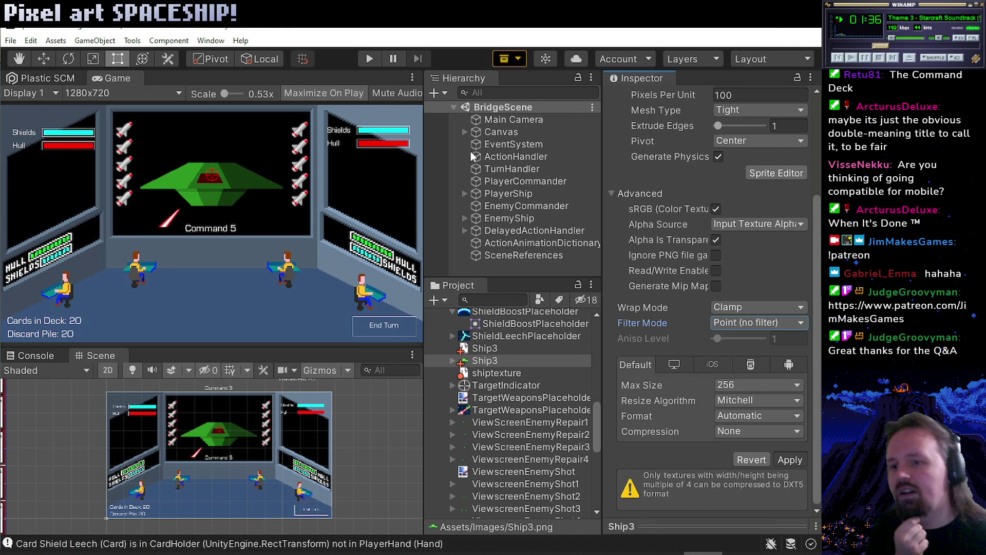
# Replace the source image of the EnemyShip object under Canvas > Bridge with the Ship3 sprite.
pyautogui.click(464, 132)
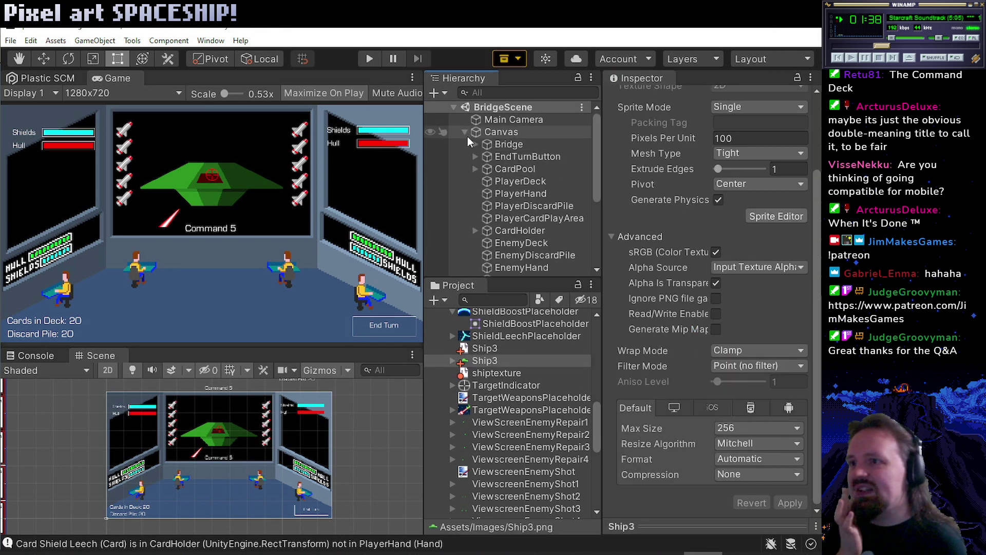
pyautogui.click(474, 145)
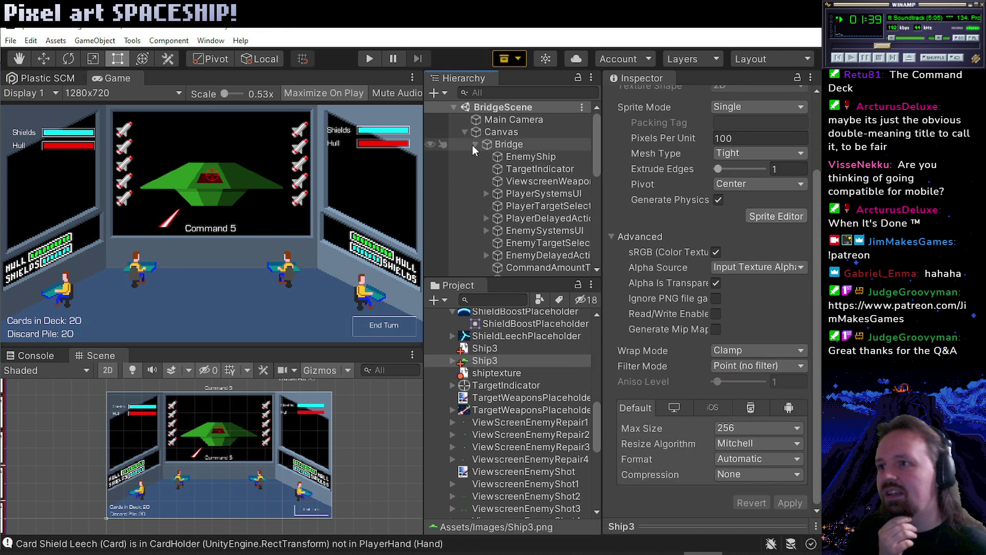
pyautogui.click(521, 160)
pyautogui.click(800, 299)
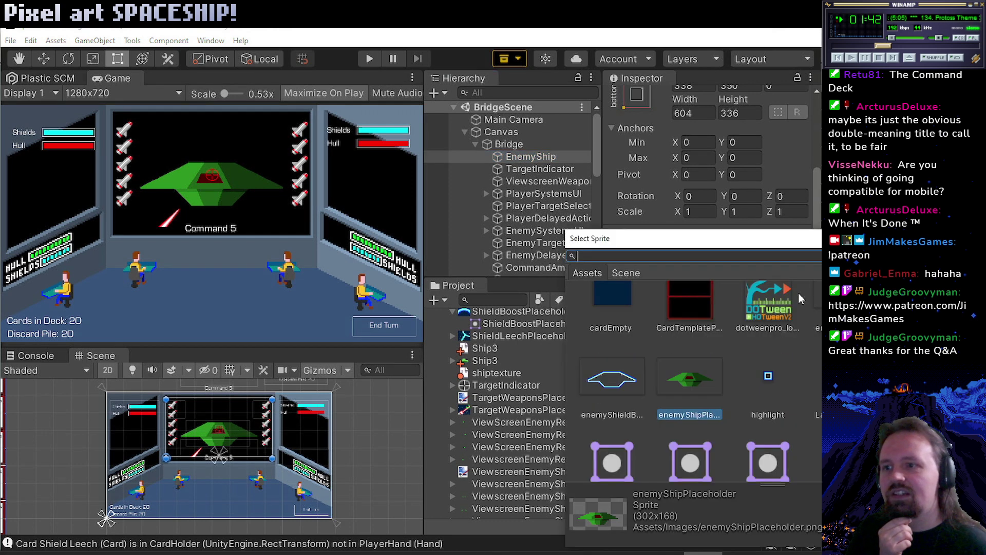
pyautogui.scroll(-6, 697, 375)
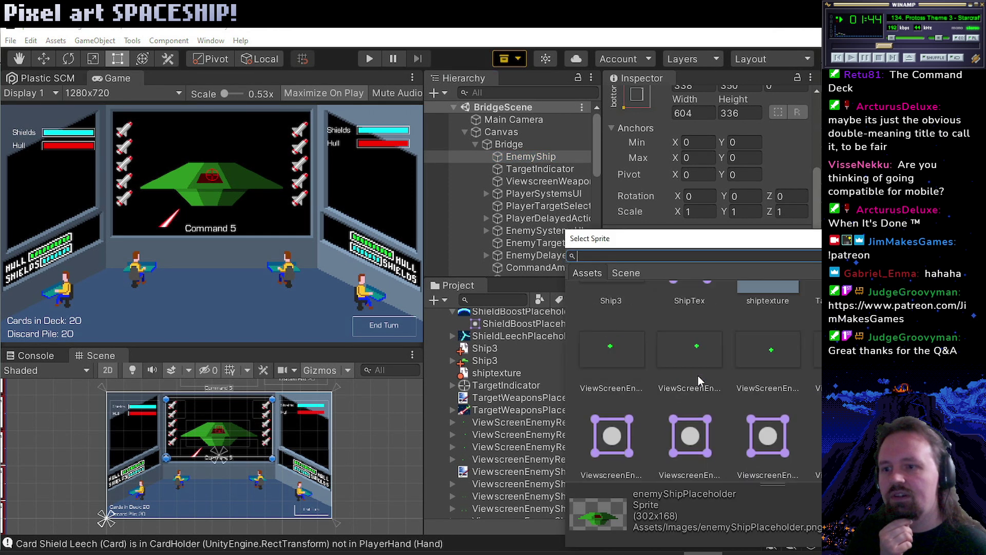
pyautogui.doubleClick(617, 309)
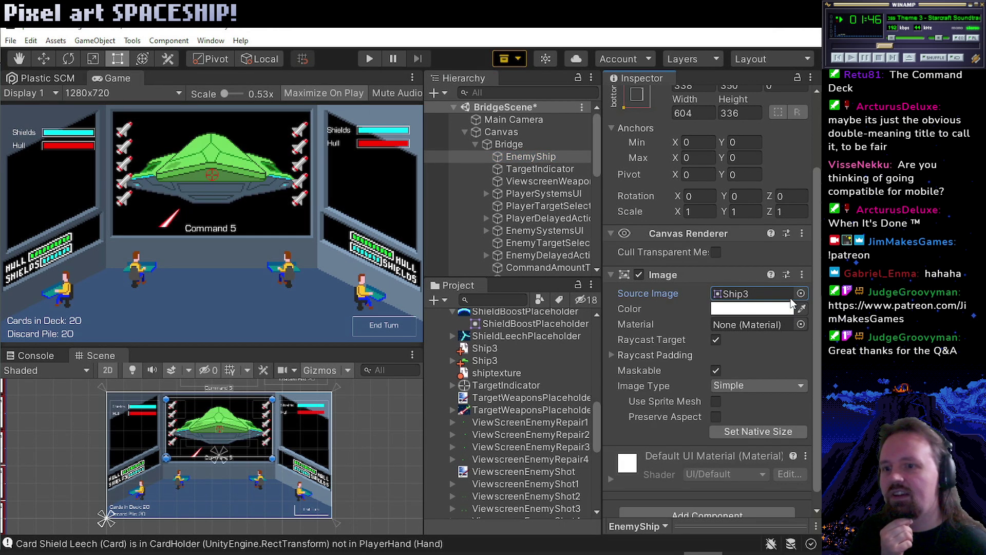
# Reset EnemyShip to its sprite's native size and scale it to 3 in X and Y.
pyautogui.click(771, 431)
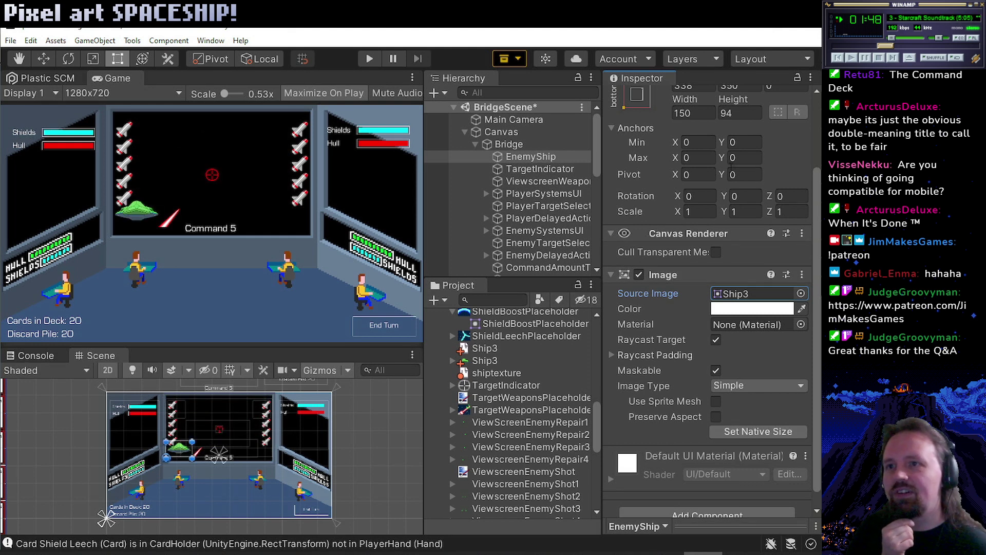
pyautogui.scroll(3, 739, 159)
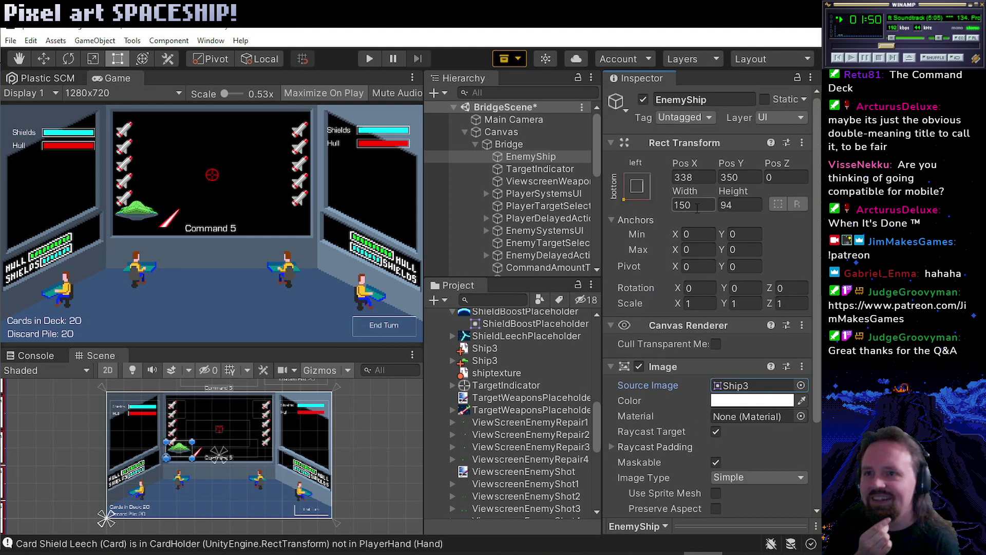
pyautogui.click(710, 304)
pyautogui.write('3')
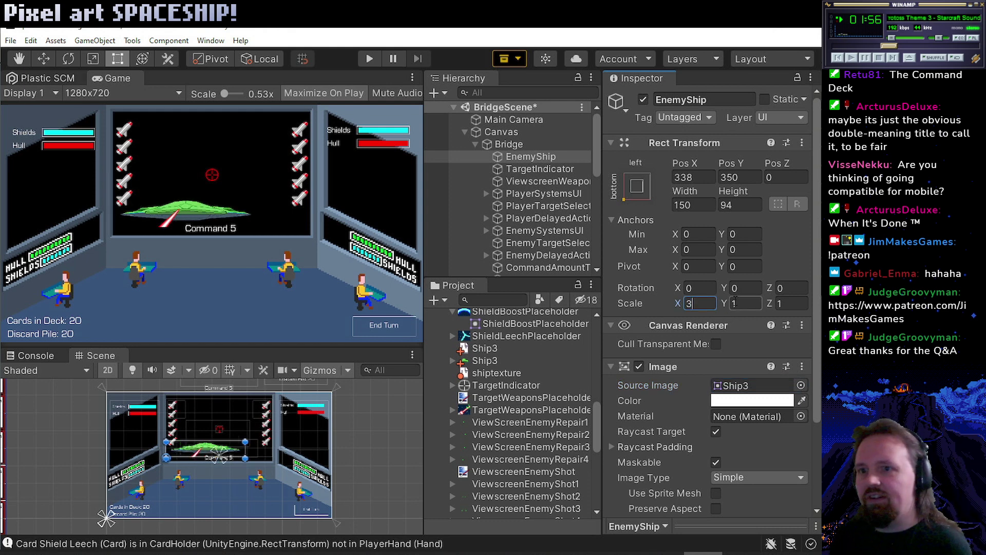
pyautogui.click(735, 303)
pyautogui.write('3')
pyautogui.click(791, 304)
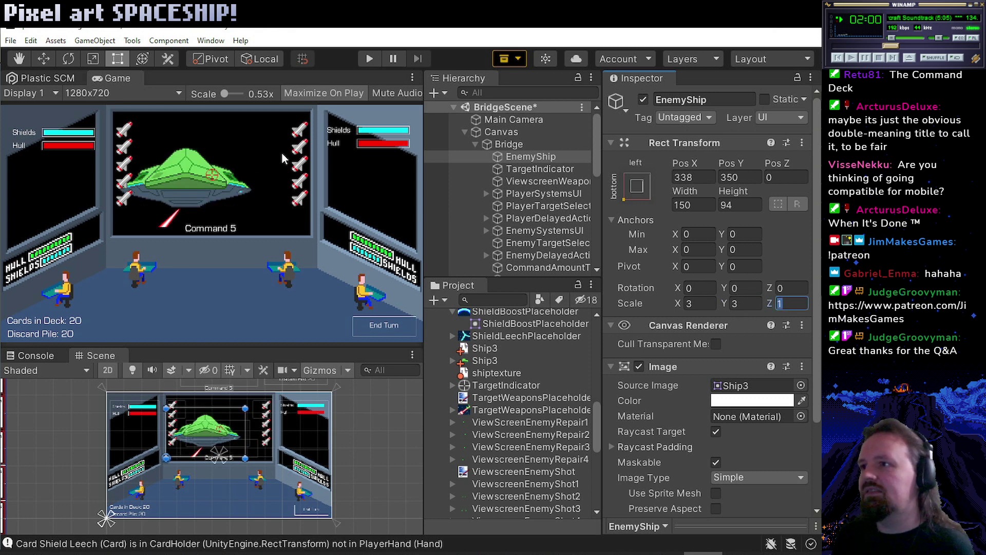
# Center EnemyShip in the bridge viewscreen by setting Pos X to 420 and Pos Y to 360.
pyautogui.moveTo(680, 163); pyautogui.dragTo(529, 226)
pyautogui.click(741, 160)
pyautogui.moveTo(741, 160); pyautogui.dragTo(771, 163)
pyautogui.click(702, 175)
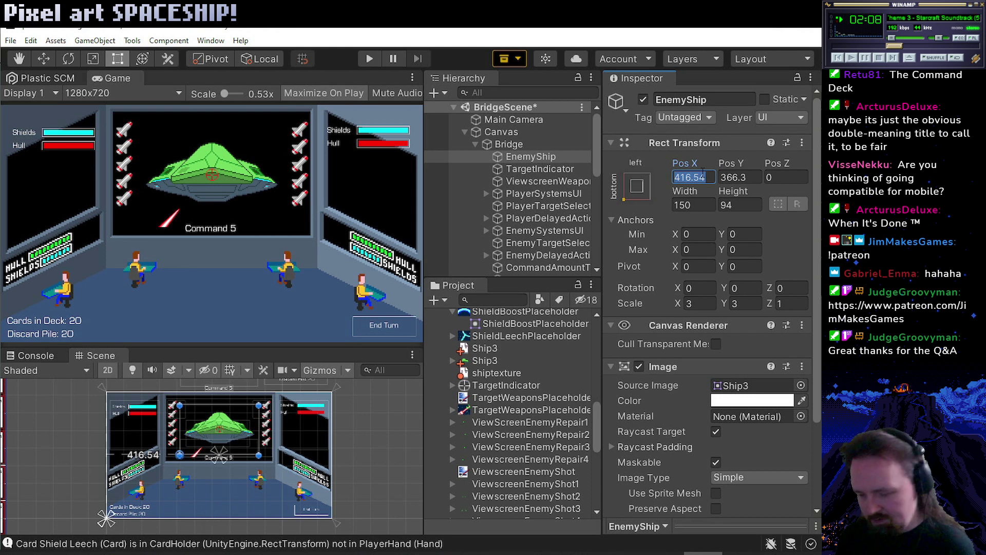
pyautogui.write('420')
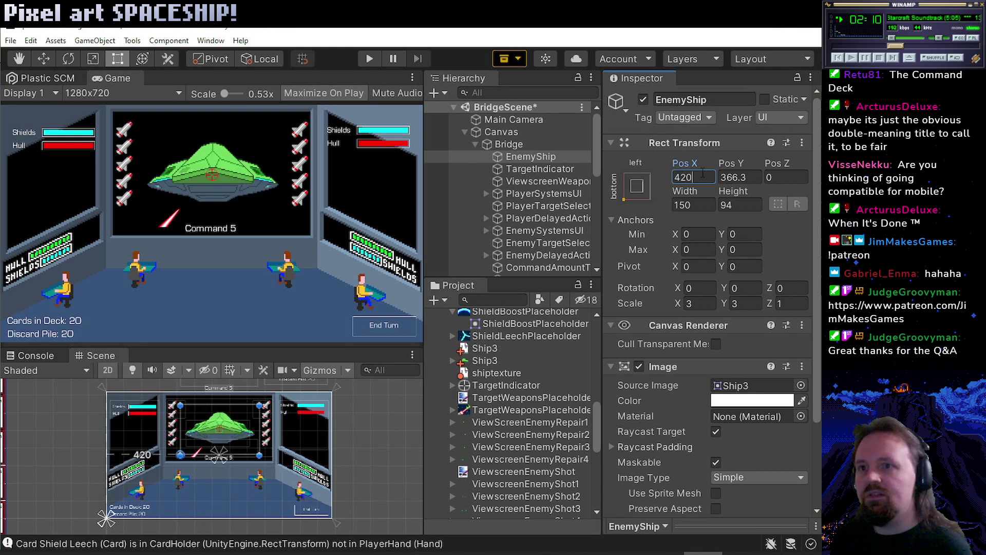
pyautogui.click(748, 179)
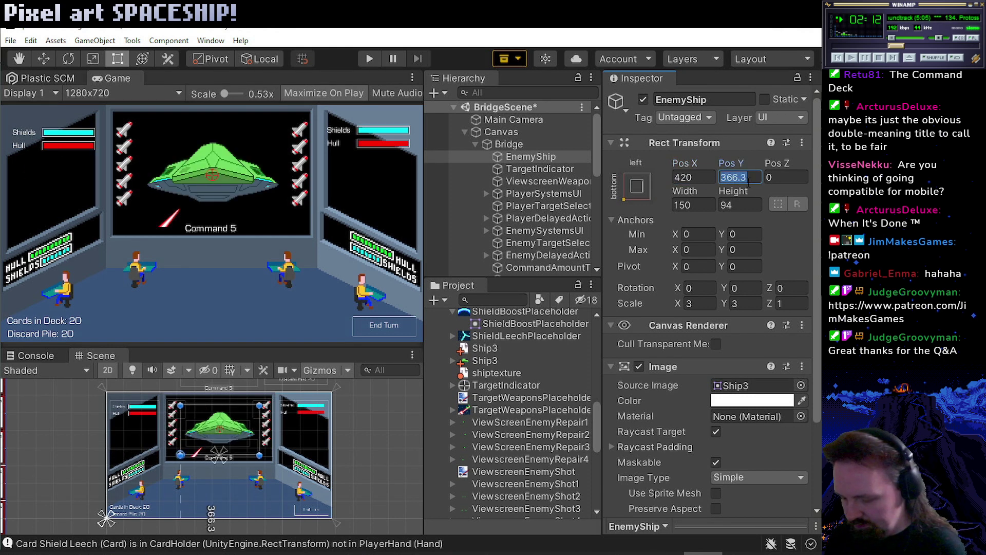
pyautogui.write('260')
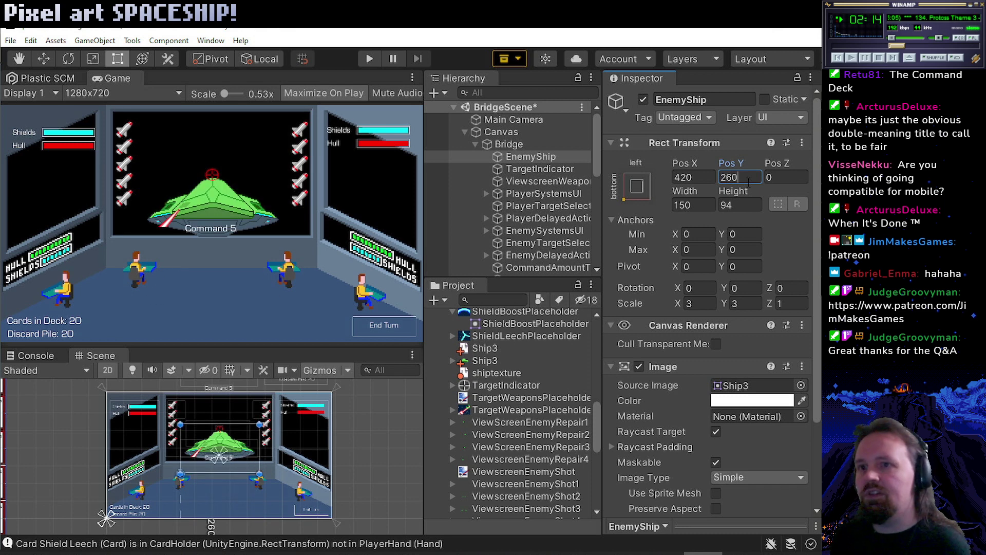
pyautogui.click(725, 177)
pyautogui.press('BackSpace')
pyautogui.write('3')
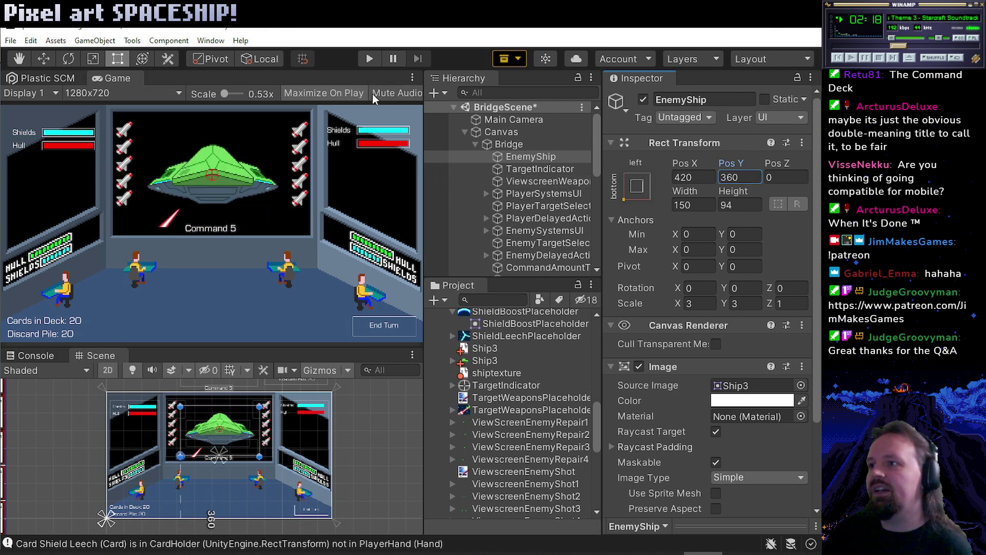
# Run the game to test the new ship, playing the Fire Lasers and Charged Shot cards and ending the turn.
pyautogui.click(370, 59)
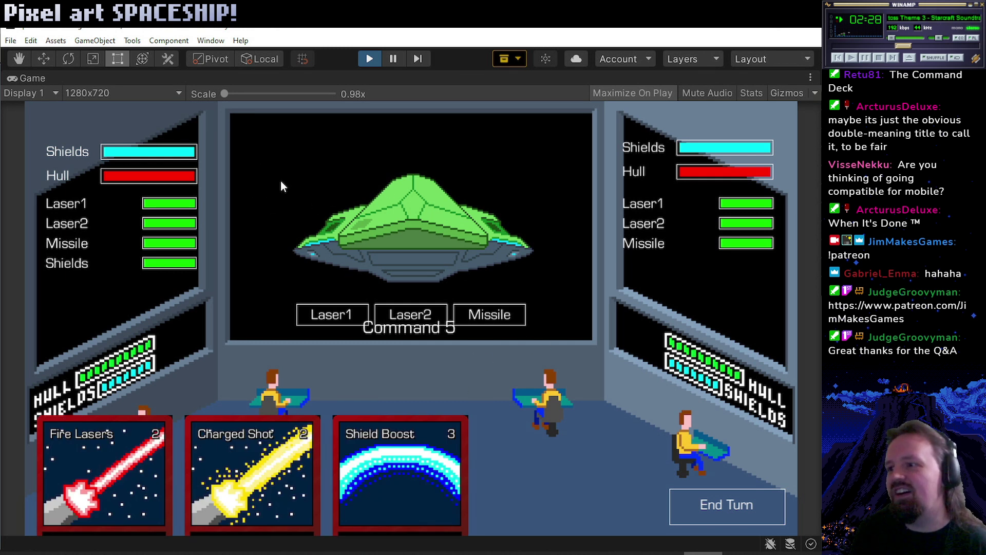
pyautogui.moveTo(124, 505); pyautogui.dragTo(200, 355)
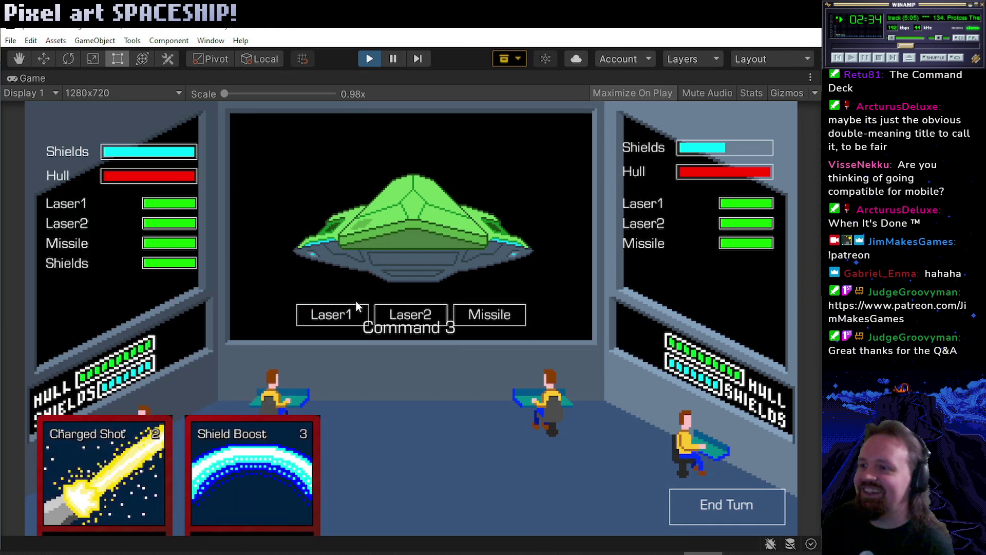
pyautogui.moveTo(103, 462); pyautogui.dragTo(228, 218)
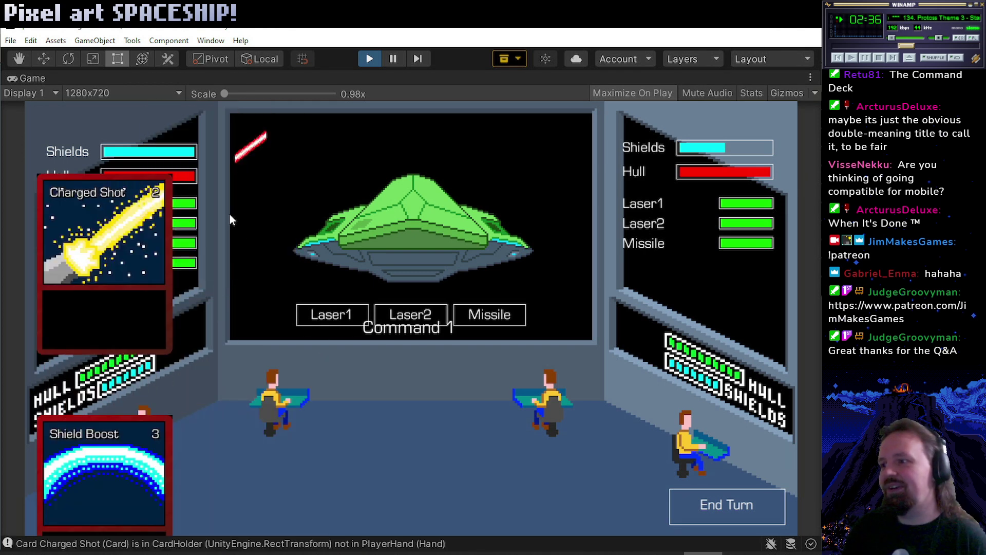
pyautogui.click(737, 507)
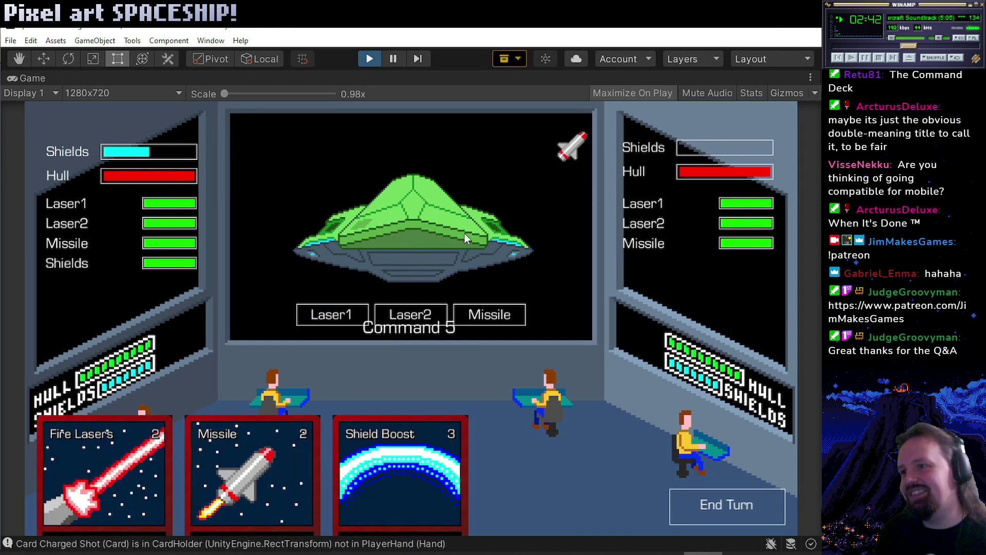
# Play the Shield Boost and Missile cards in the second turn and end the turn.
pyautogui.moveTo(398, 465); pyautogui.dragTo(360, 328)
pyautogui.moveTo(214, 483)
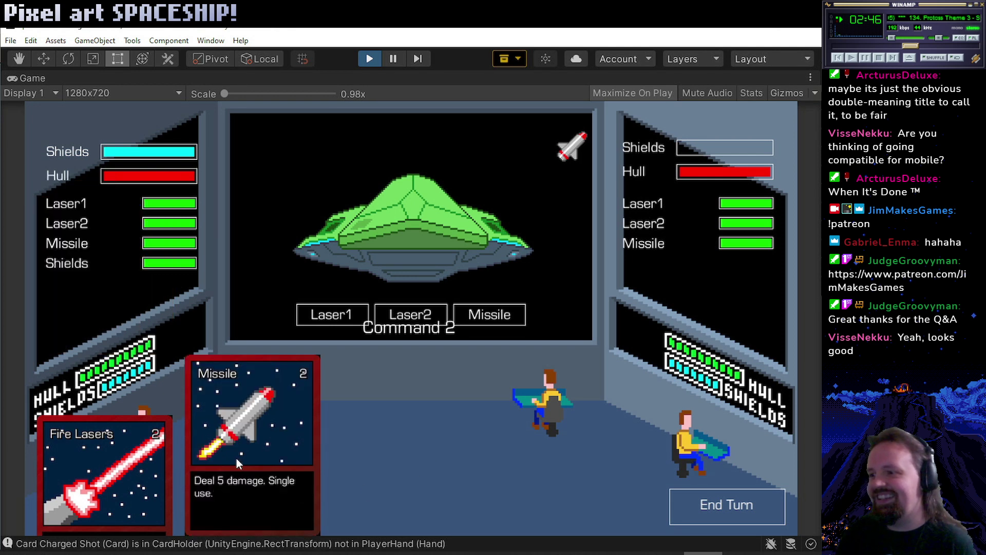
pyautogui.moveTo(254, 454); pyautogui.dragTo(259, 291)
pyautogui.click(689, 510)
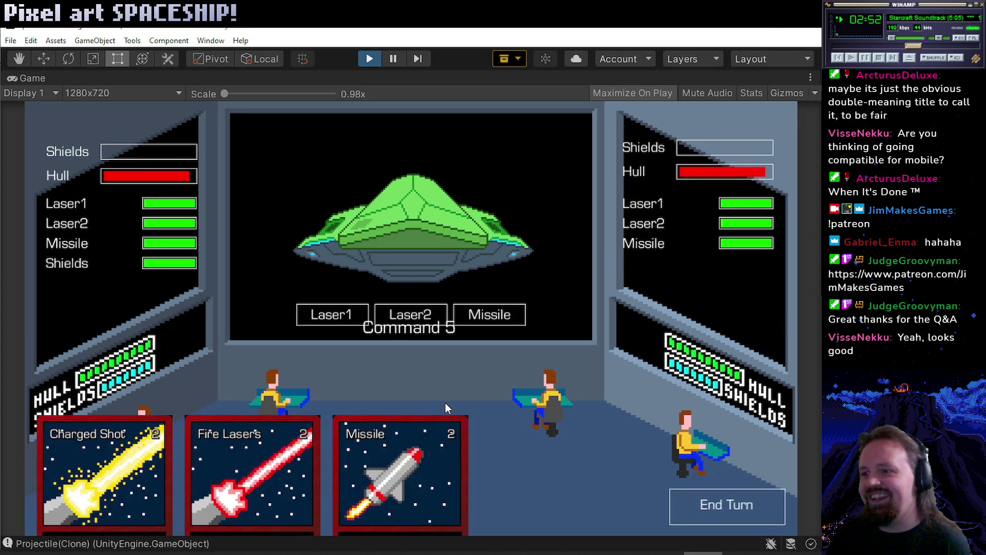
# Play the Fire Lasers card in the third turn, end the turn and stop the game.
pyautogui.moveTo(315, 465); pyautogui.dragTo(329, 277)
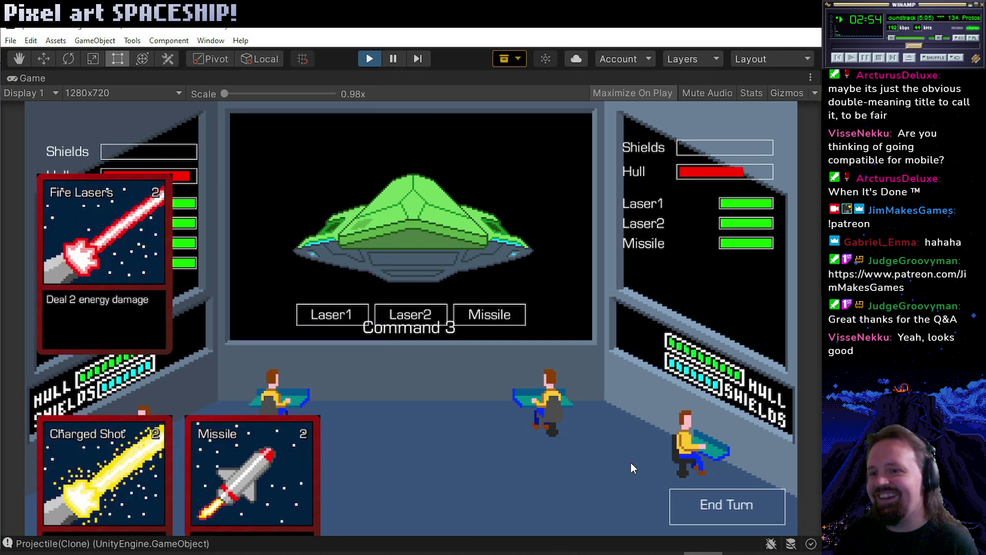
pyautogui.click(729, 495)
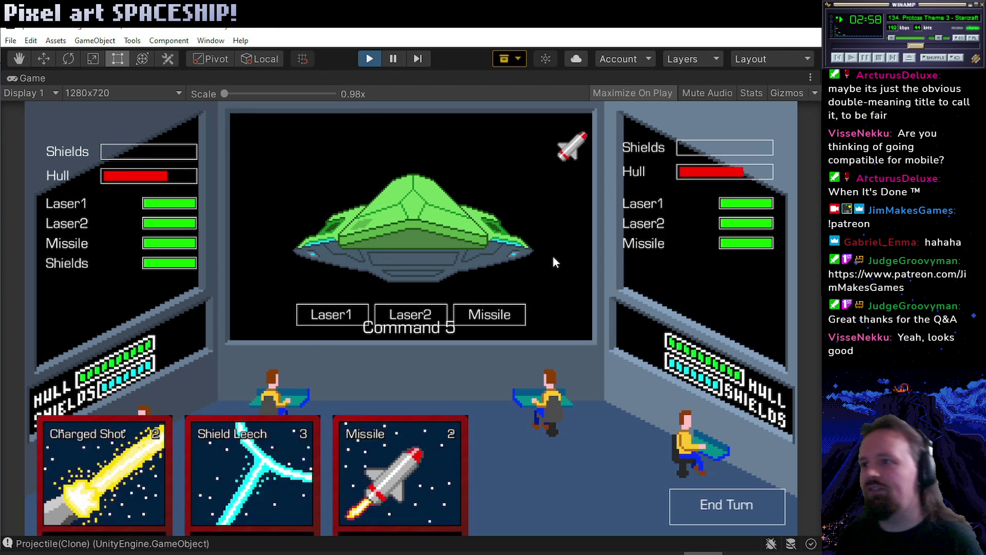
pyautogui.click(368, 58)
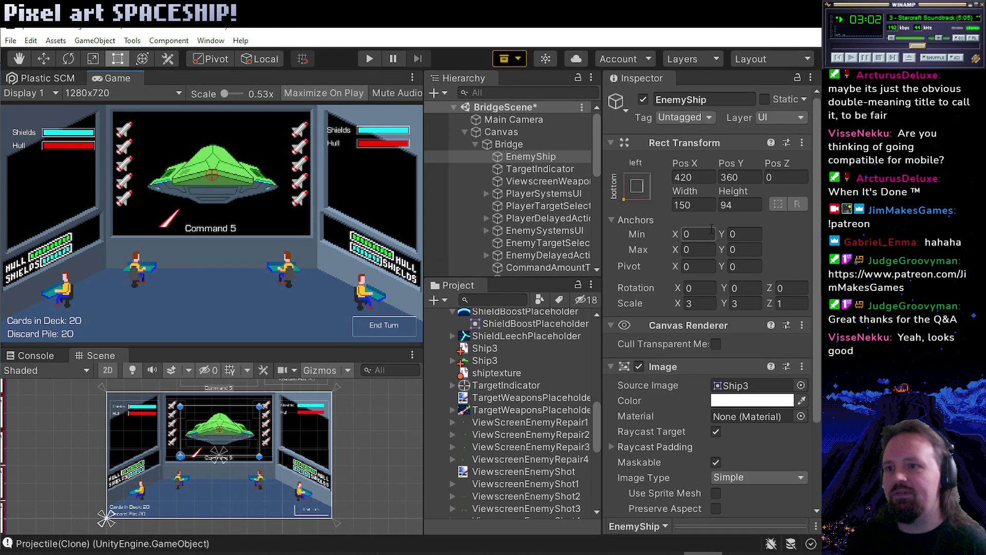
# Enlarge EnemyShip by setting its scale to 4 in X and Y.
pyautogui.click(706, 303)
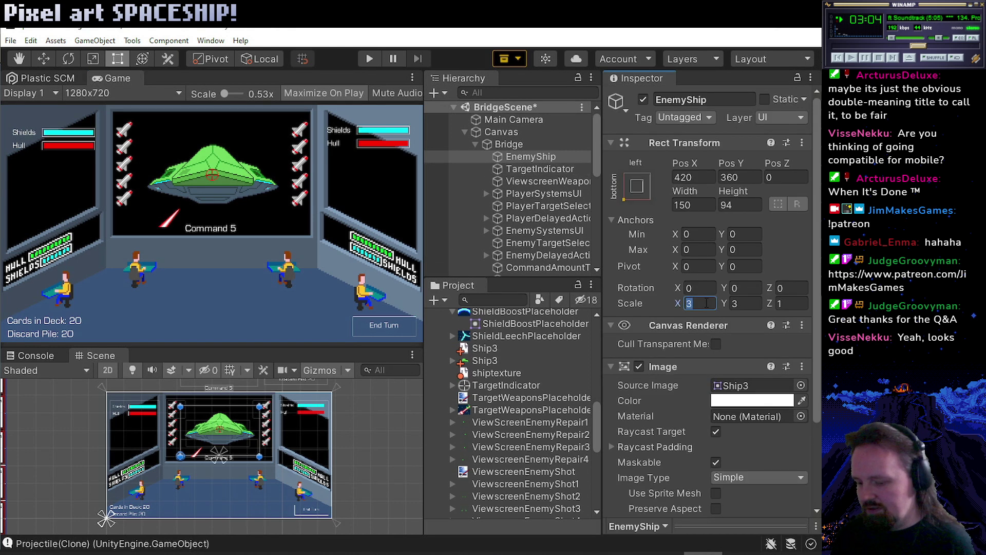
pyautogui.write('4')
pyautogui.click(744, 303)
pyautogui.write('4')
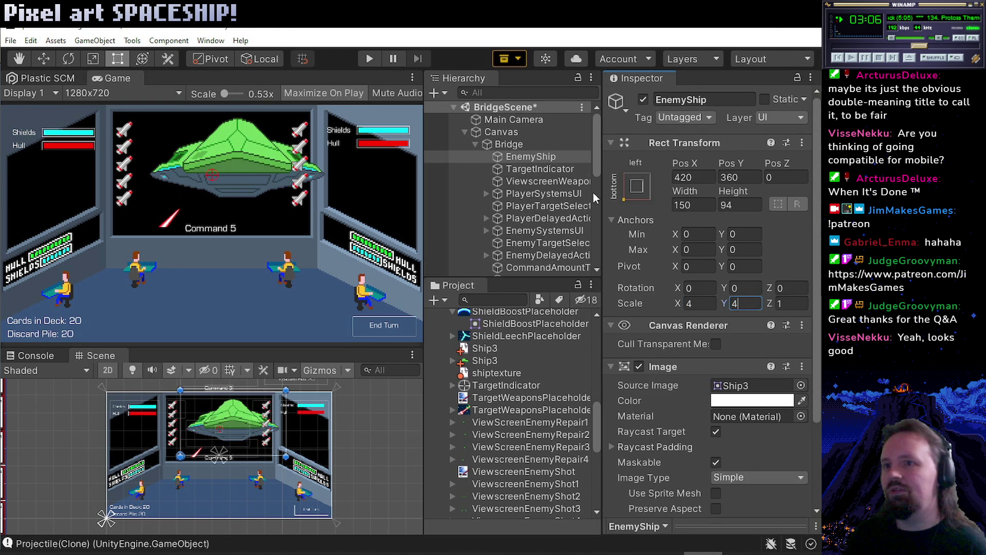
# Recenter the enlarged EnemyShip in the viewscreen by setting Pos X to 350 and Pos Y to 310.
pyautogui.moveTo(685, 163); pyautogui.dragTo(650, 163)
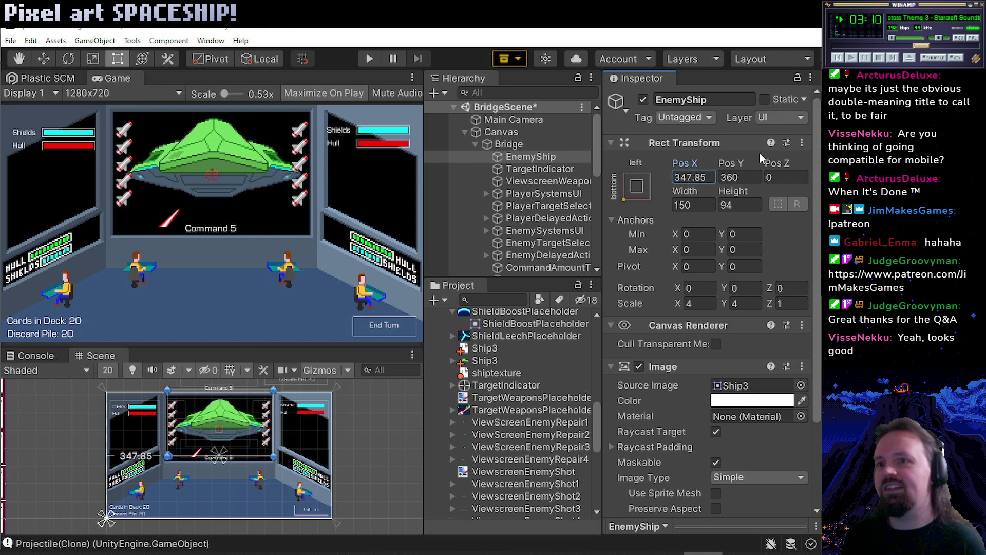
pyautogui.click(689, 177)
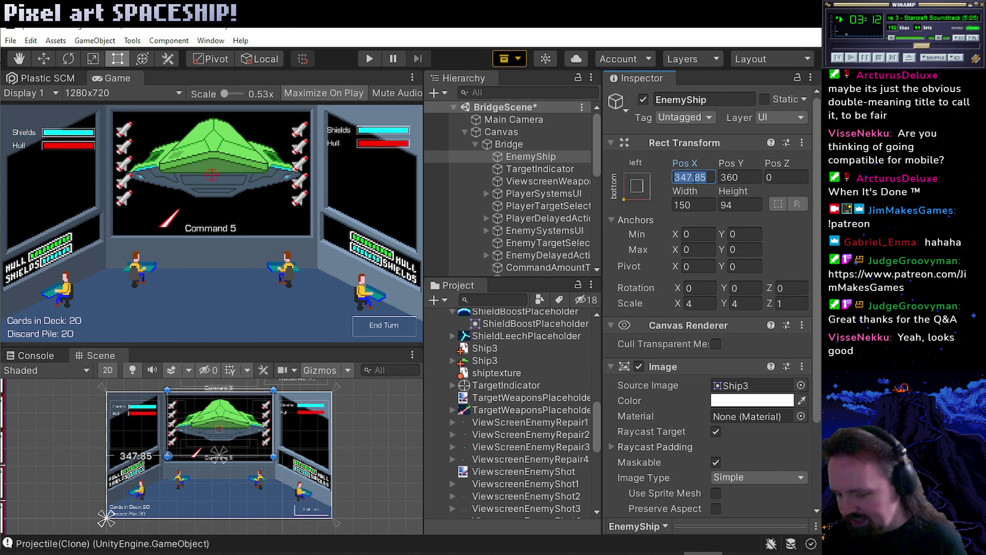
pyautogui.write('350')
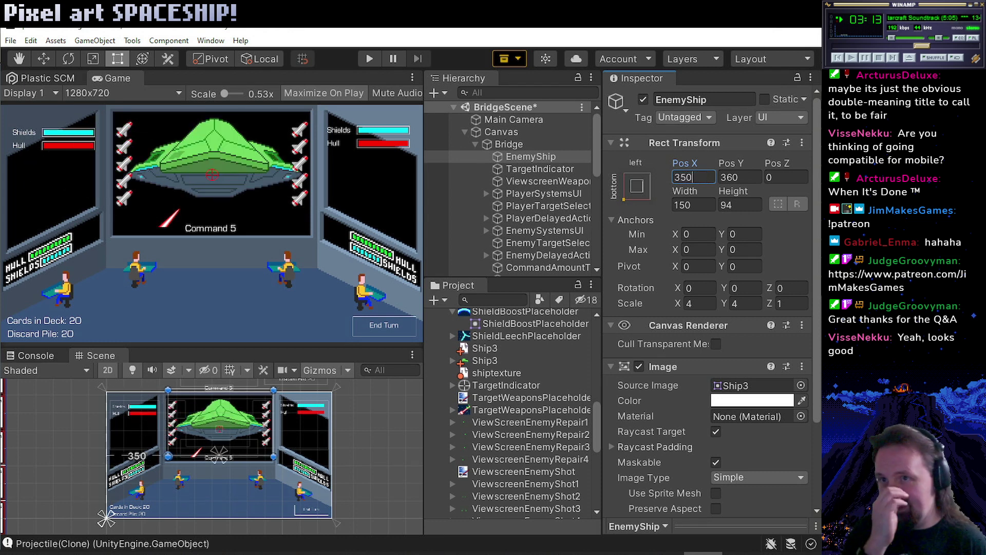
pyautogui.click(745, 177)
pyautogui.write('310')
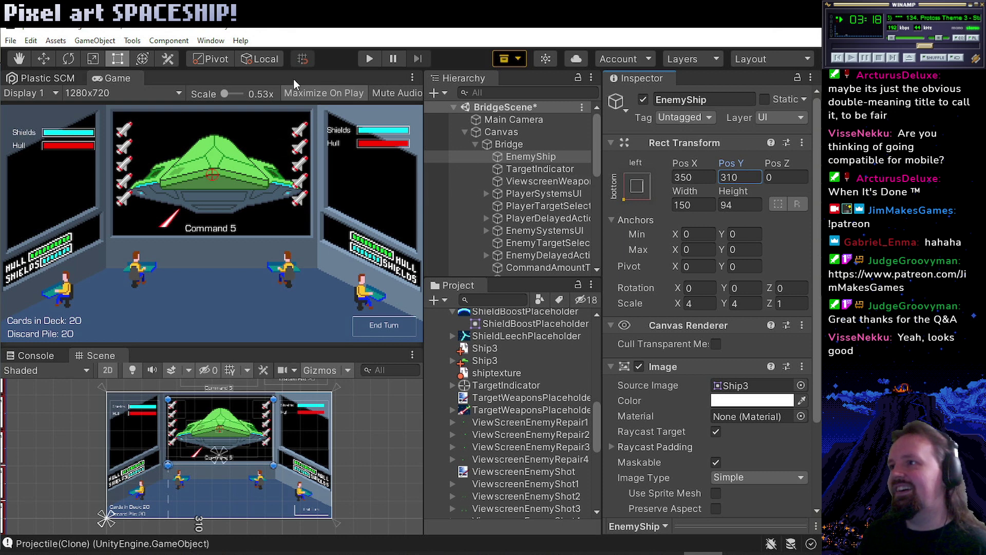
# Run the game and examine the enemy ship's pixels at 2.8x game view scale, then return to the full maximized view.
pyautogui.click(367, 60)
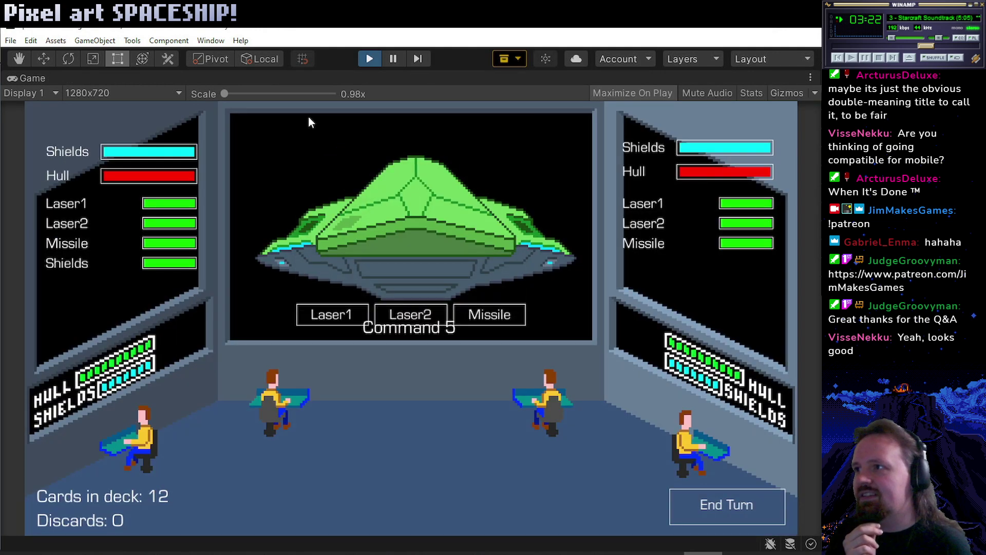
pyautogui.moveTo(224, 94); pyautogui.dragTo(286, 95)
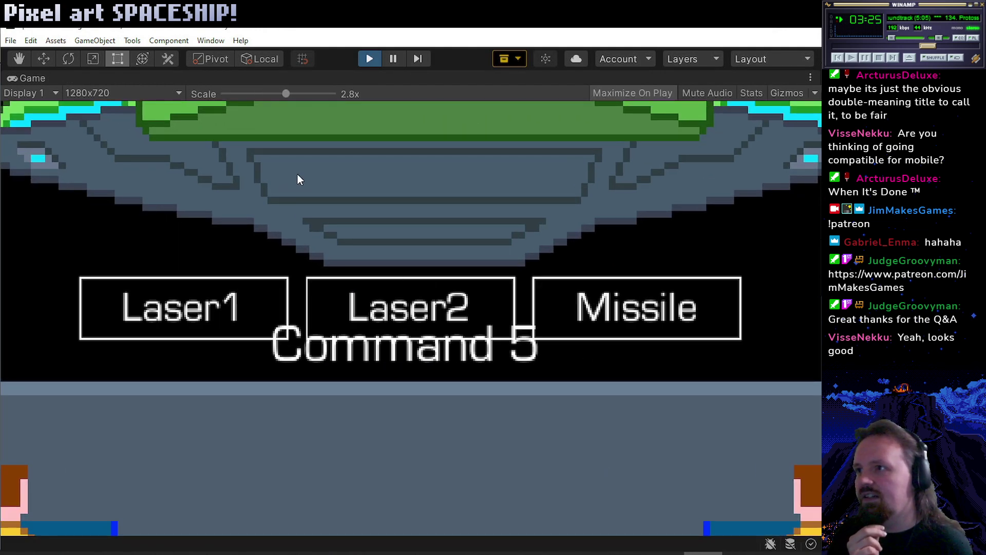
pyautogui.doubleClick(382, 81)
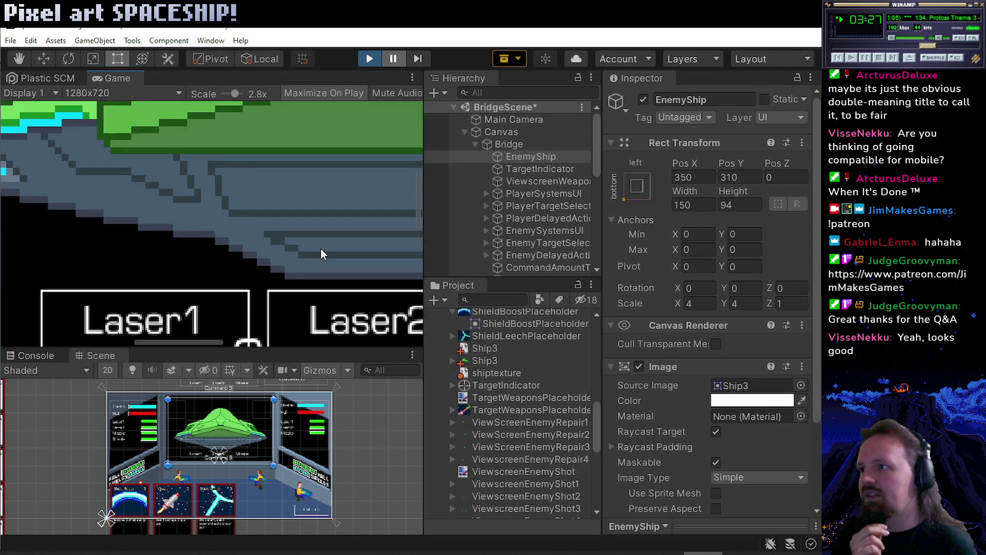
pyautogui.moveTo(272, 250); pyautogui.dragTo(322, 252)
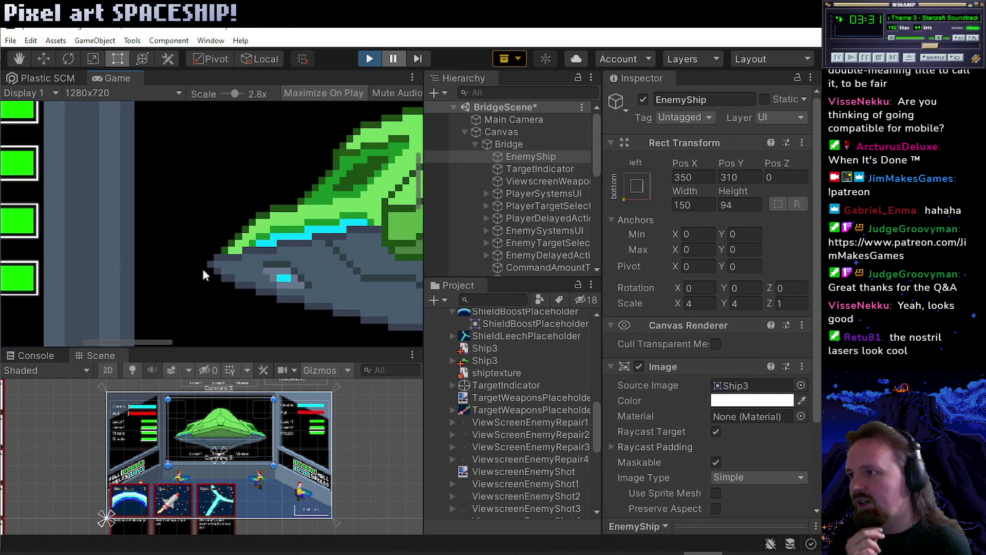
pyautogui.moveTo(314, 208); pyautogui.dragTo(258, 129)
pyautogui.scroll(-6, 285, 175)
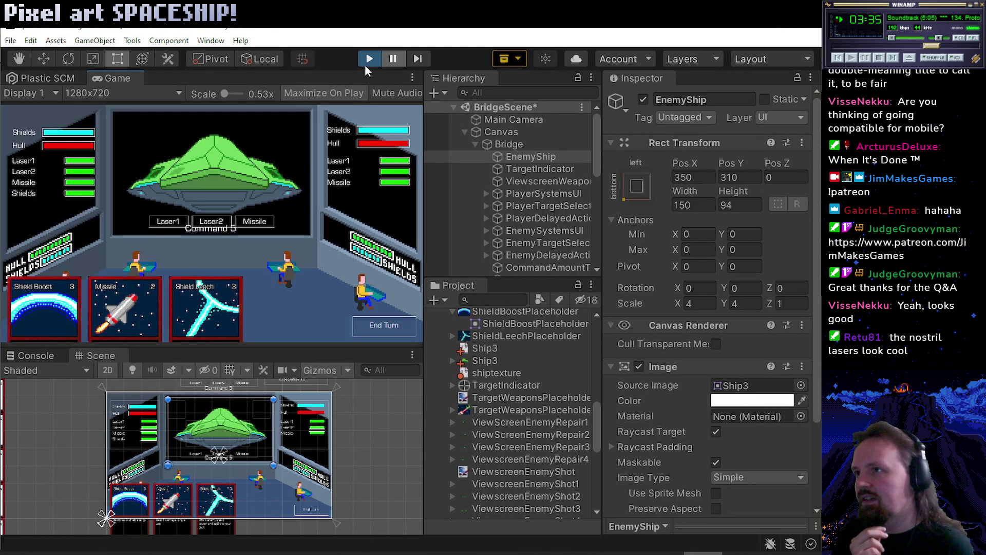
pyautogui.click(322, 93)
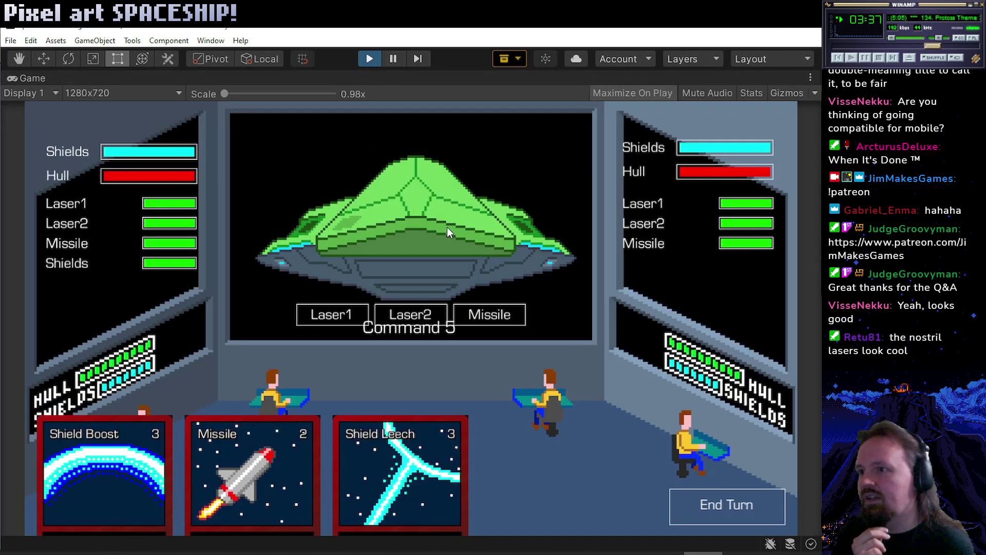
# Play the Missile and Shield Leech cards against the enemy ship and end the turn.
pyautogui.moveTo(251, 467); pyautogui.dragTo(288, 226)
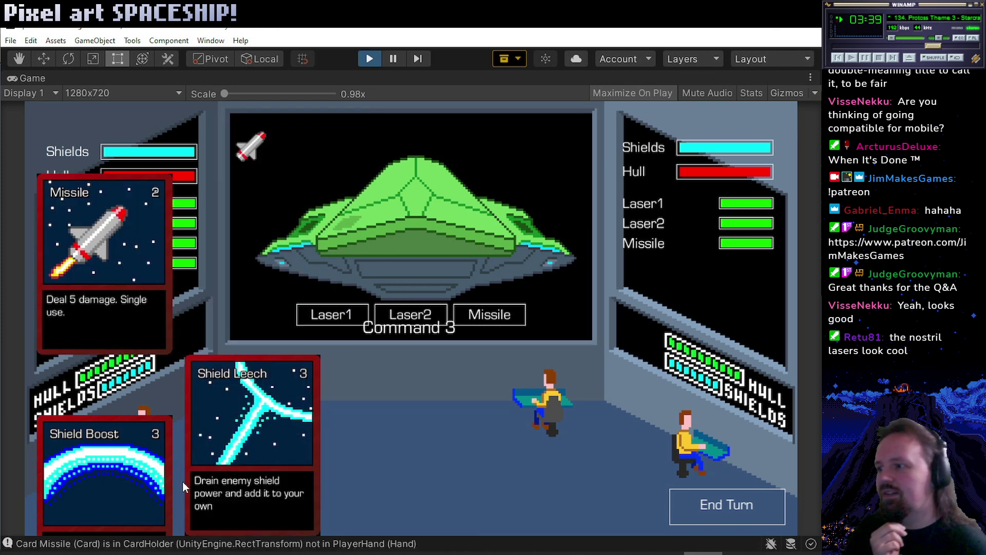
pyautogui.moveTo(244, 459); pyautogui.dragTo(327, 276)
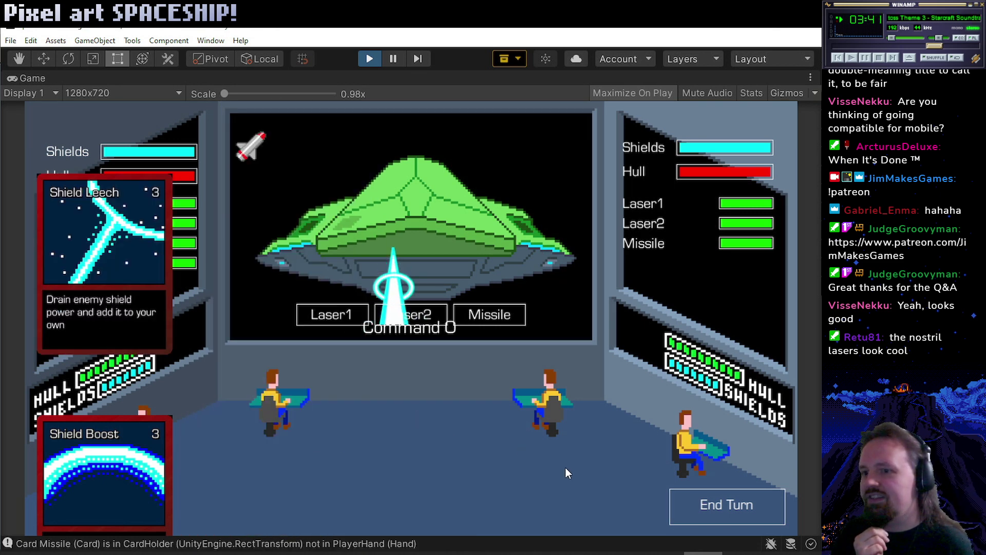
pyautogui.click(741, 504)
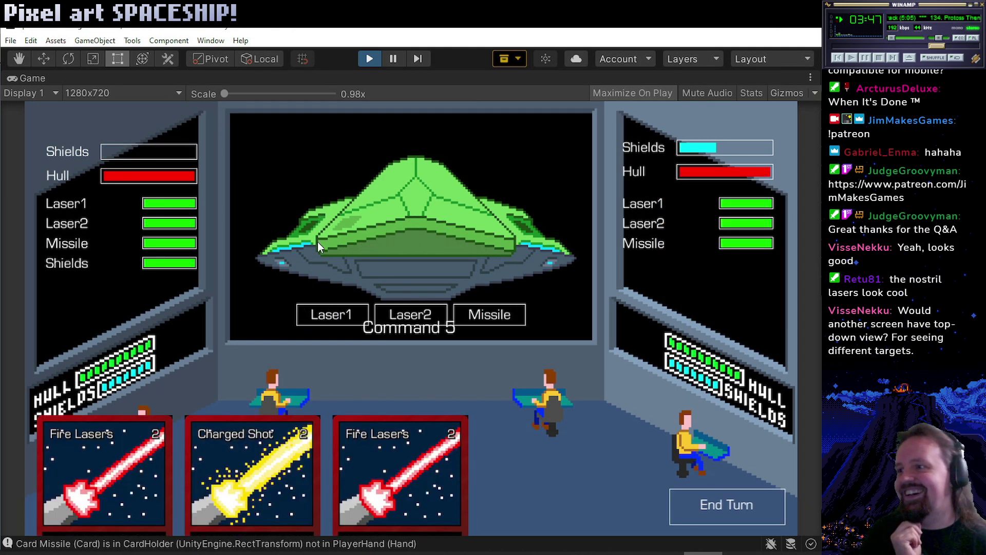
# Play one Fire Lasers card, end the turn, and keep ending turns without playing cards to watch the enemy's attacks.
pyautogui.moveTo(401, 467); pyautogui.dragTo(336, 261)
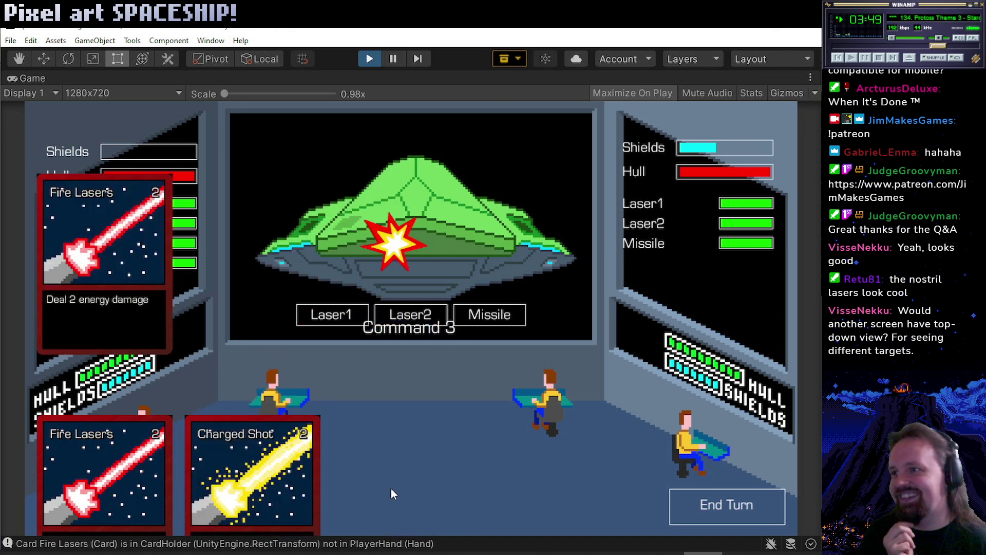
pyautogui.click(731, 510)
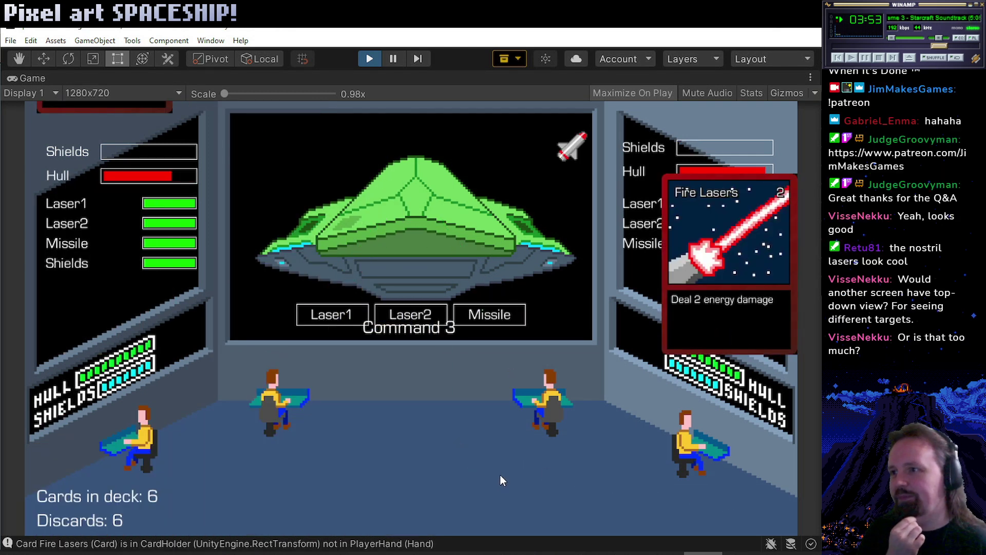
pyautogui.click(675, 510)
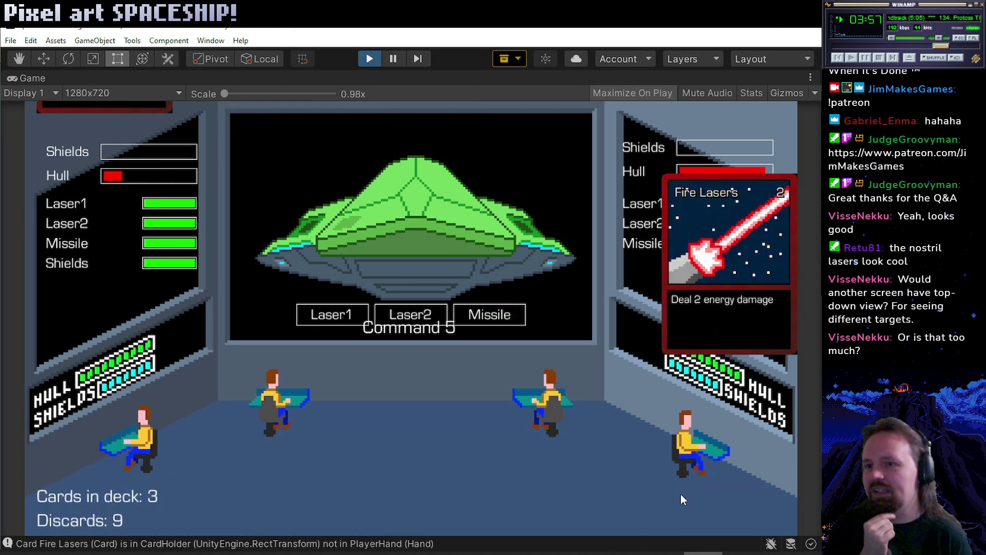
pyautogui.click(739, 508)
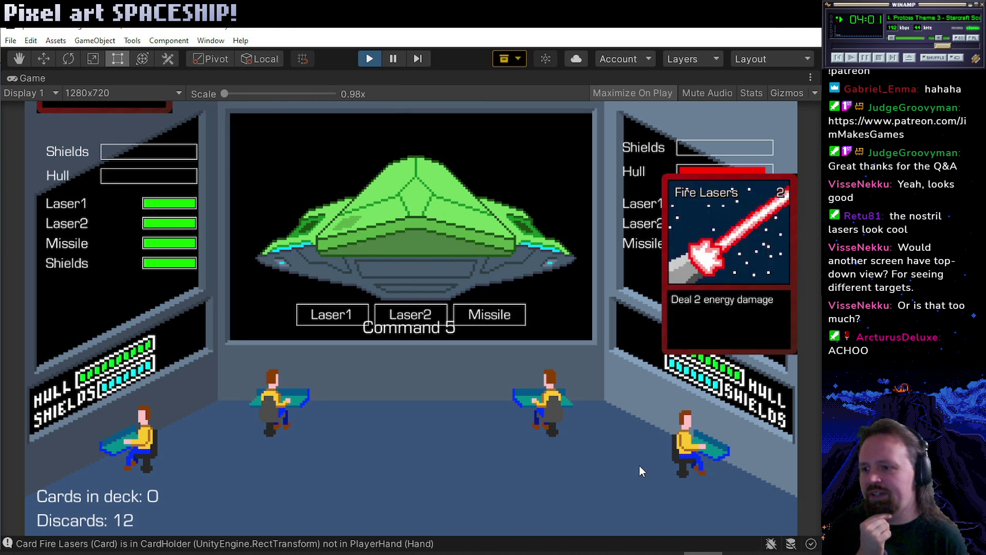
pyautogui.click(729, 507)
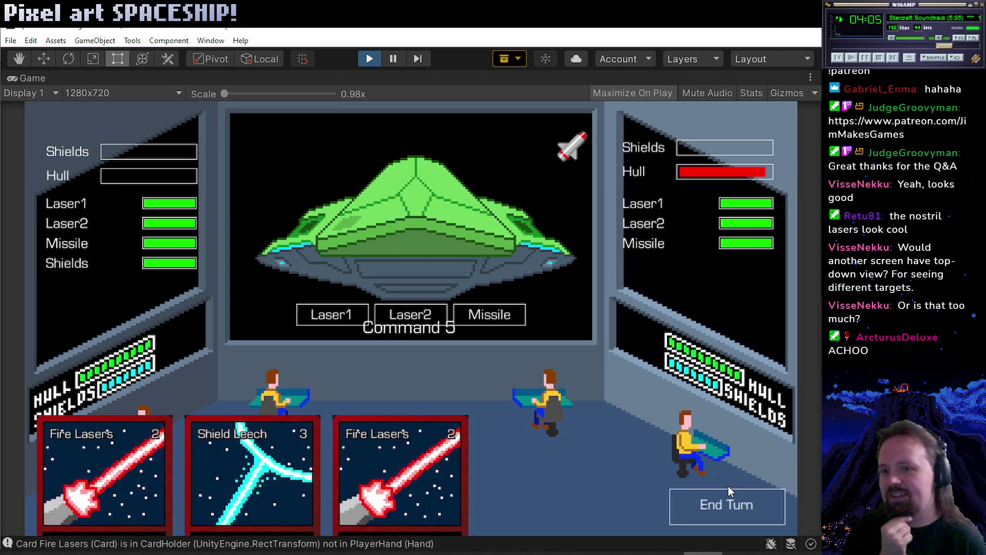
pyautogui.click(725, 500)
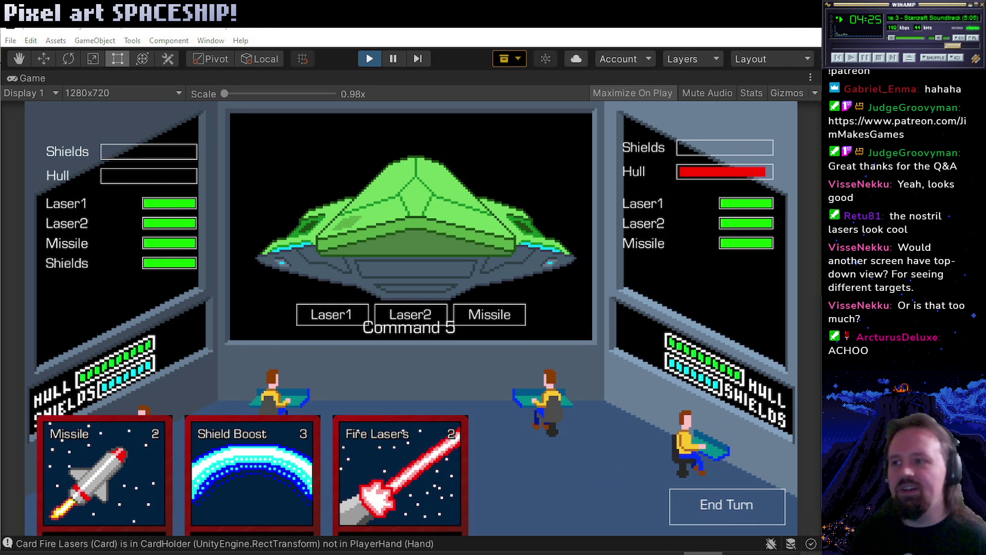
# Switch to Blender and orbit the low-poly spaceship model to look at it from above.
pyautogui.hotkey('alt', 'Tab')
pyautogui.moveTo(448, 351); pyautogui.dragTo(436, 300)
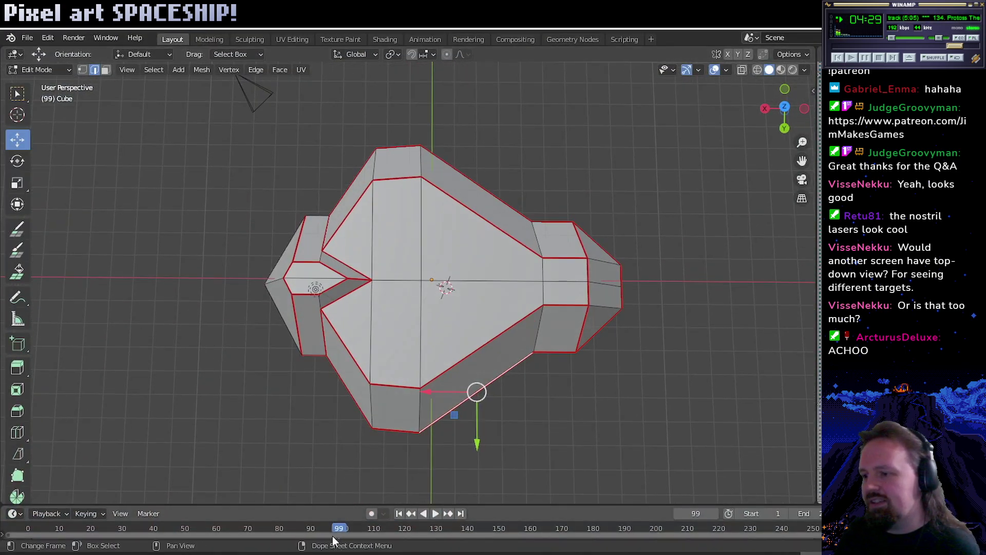
pyautogui.moveTo(45, 553)
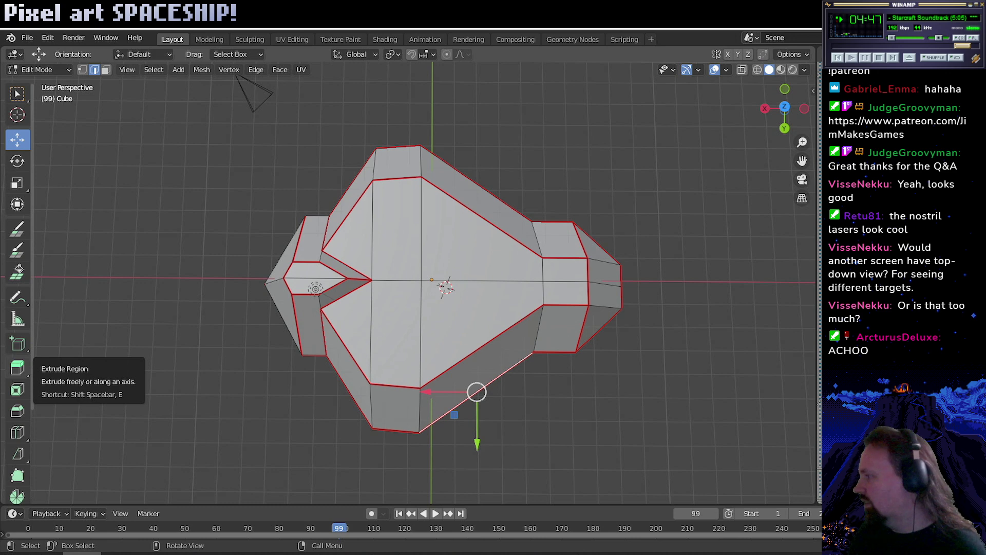
# Switch to the bridge mockup in paint.net, zoom in to 200% on the central ship schematic and hide the layer list.
pyautogui.hotkey('alt', 'Tab')
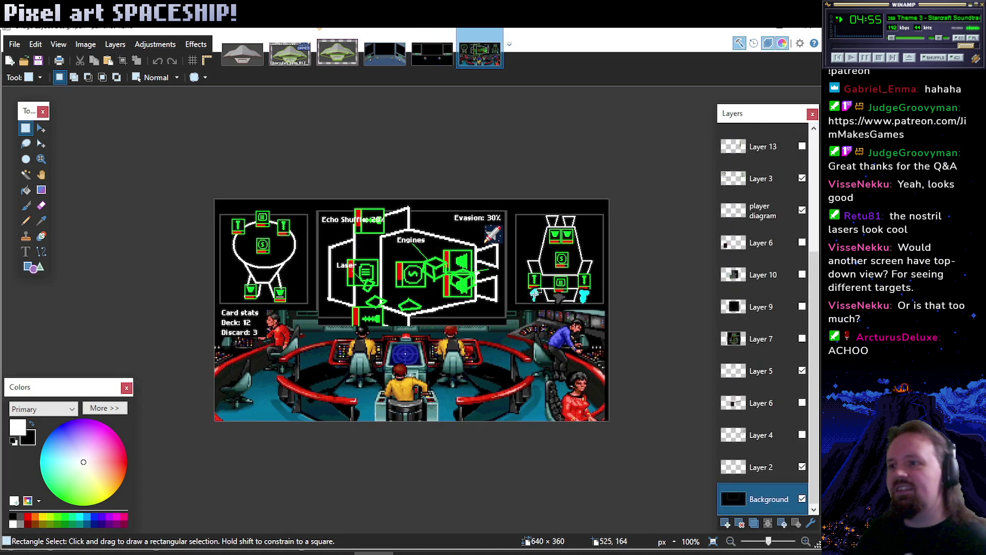
pyautogui.press('z')
pyautogui.click(435, 258)
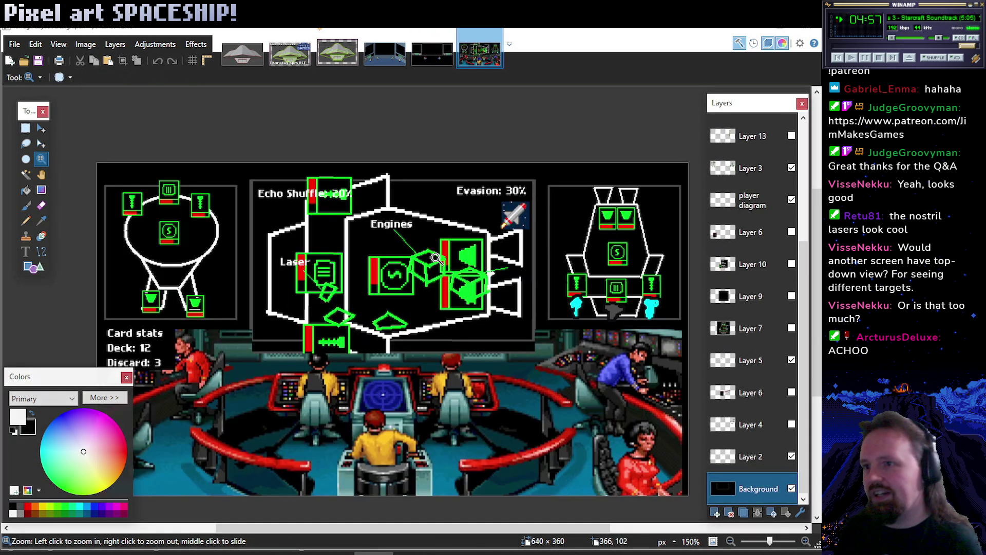
pyautogui.click(436, 258)
pyautogui.click(459, 259)
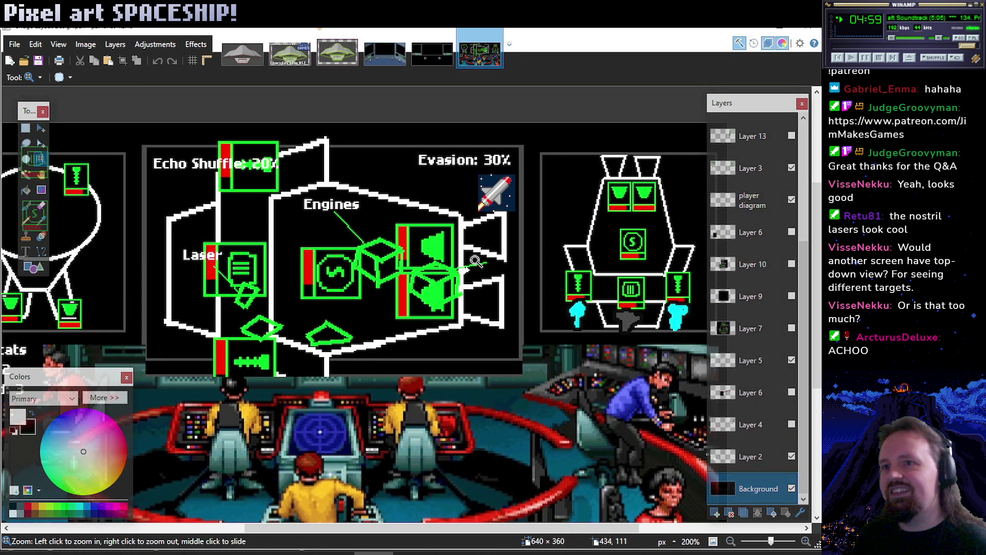
pyautogui.click(802, 103)
# Center the mockup's viewscreen and step back and forth through its edit history to compare the ship schematic versions.
pyautogui.moveTo(490, 243); pyautogui.dragTo(560, 222)
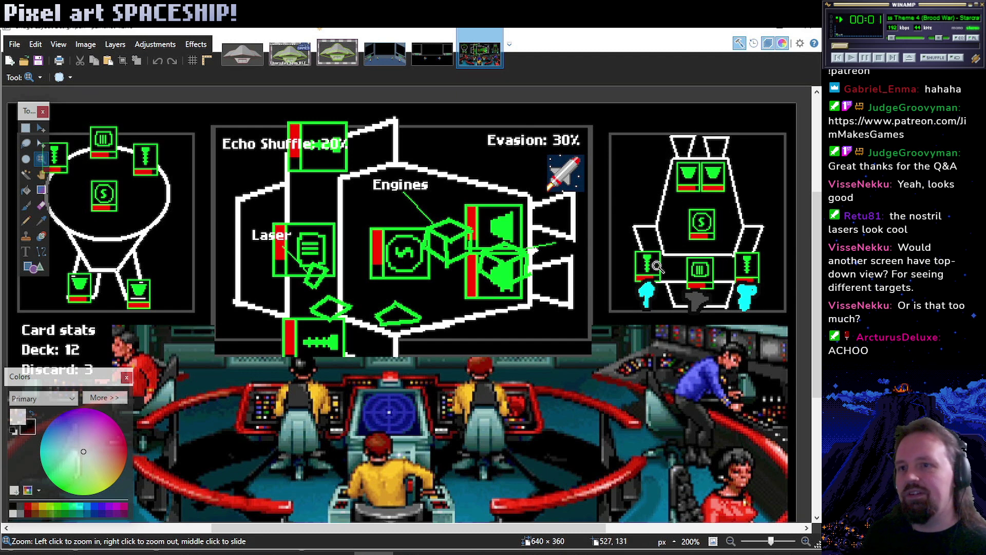
pyautogui.hotkey('ctrl', 'z')
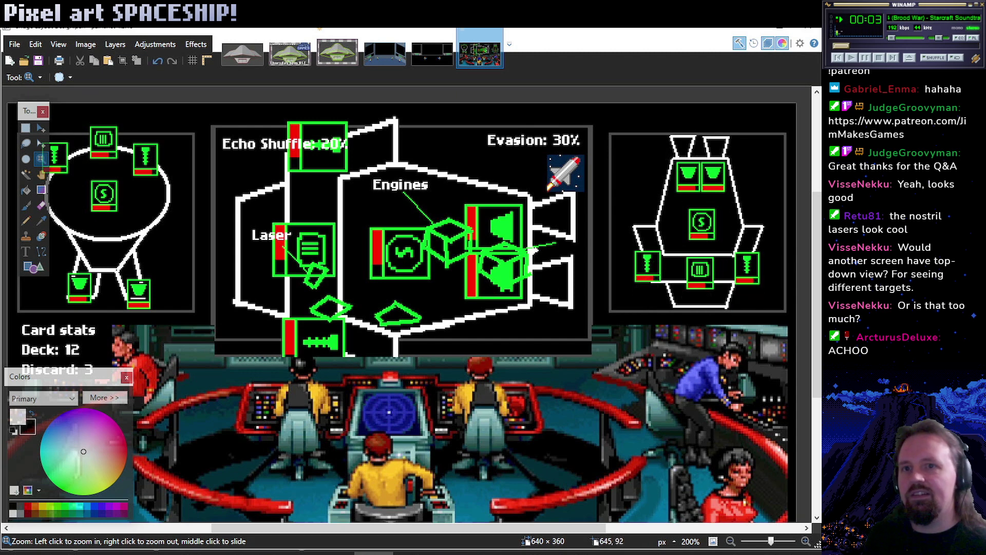
pyautogui.hotkey('ctrl', 'y')
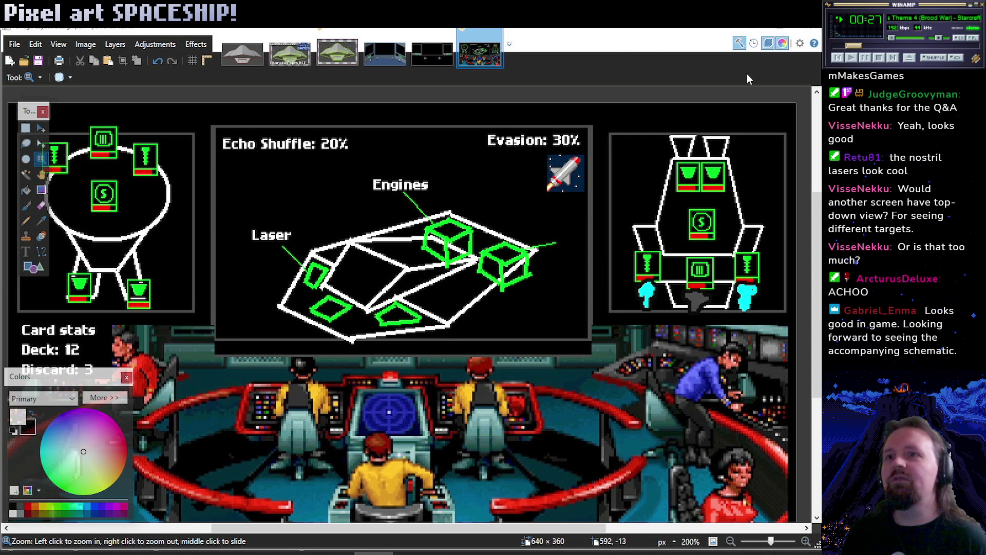
# Switch back to the running game in Unity to examine the enemy ship and the Fire Lasers card.
pyautogui.click(759, 32)
pyautogui.hotkey('alt', 'Tab')
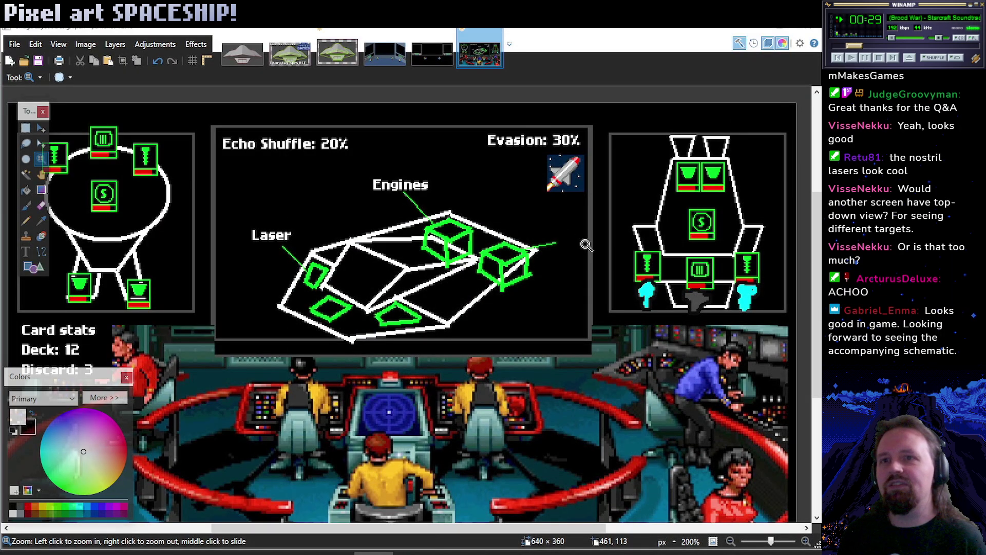
pyautogui.click(747, 32)
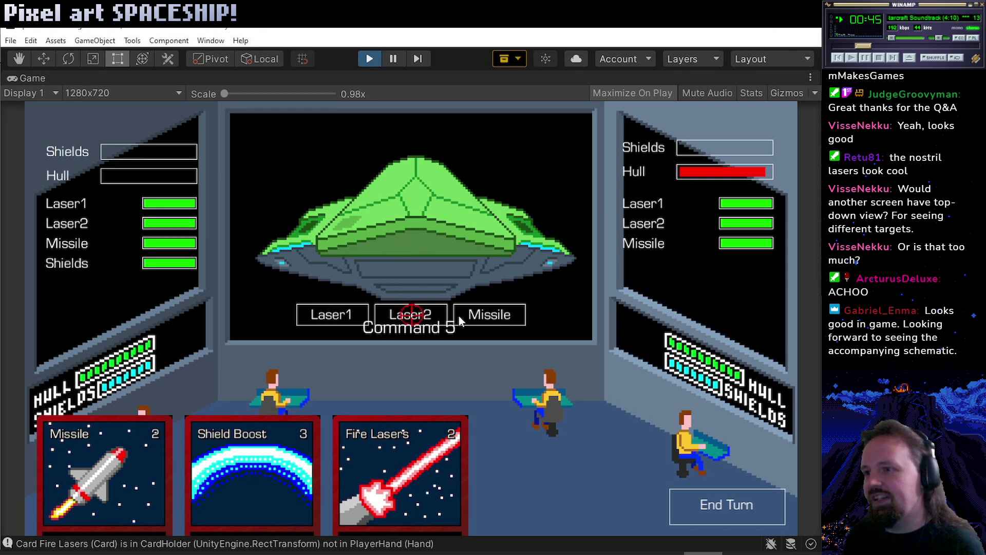
pyautogui.moveTo(392, 443)
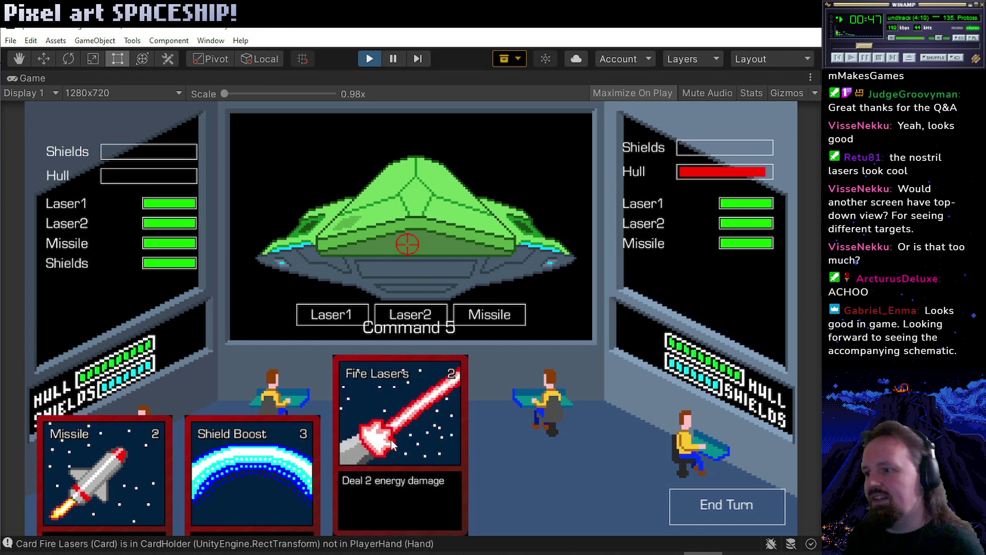
# Play the Fire Lasers card on the enemy ship and end the turn.
pyautogui.moveTo(392, 443); pyautogui.dragTo(369, 264)
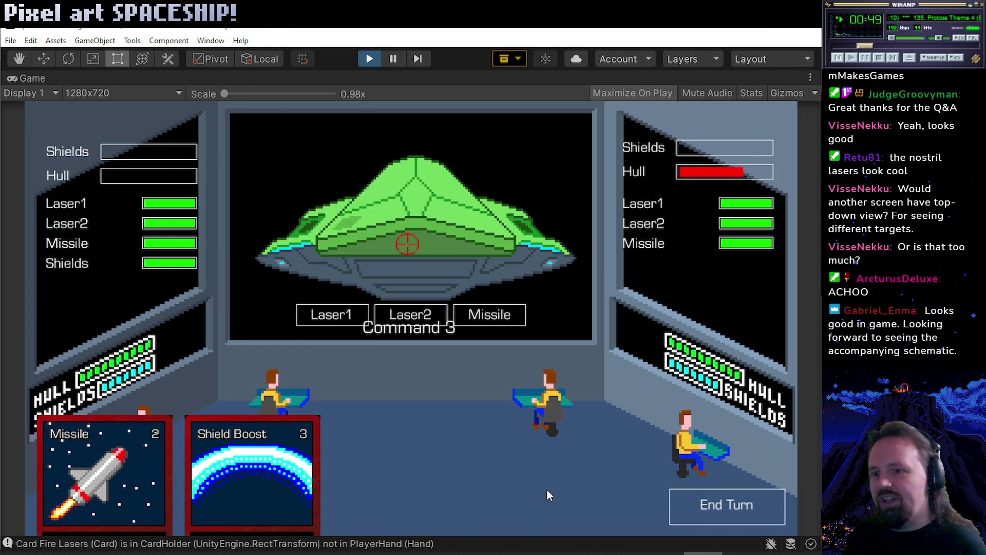
pyautogui.click(721, 511)
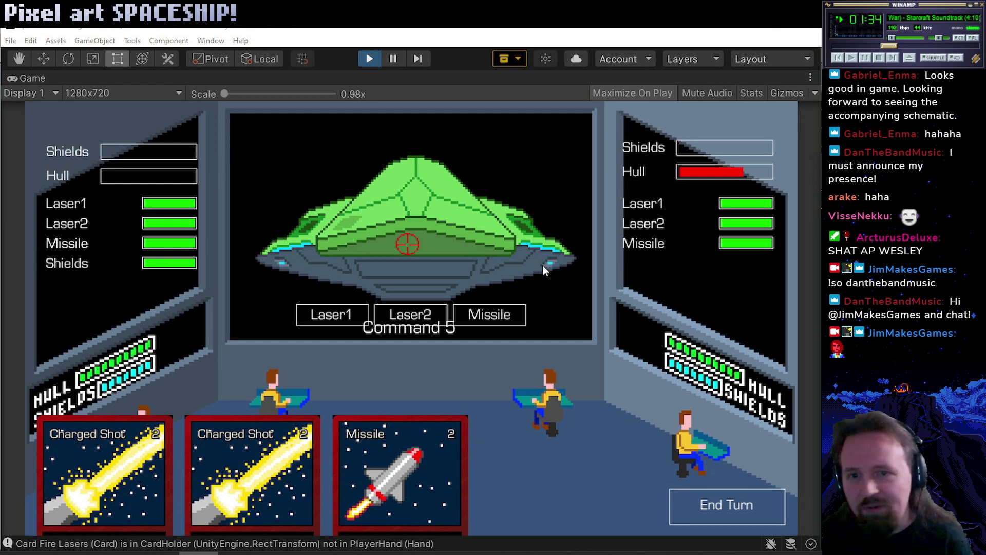
# Restart play mode, play the Fire Lasers and Shield Leech cards on the enemy ship, and end the turn.
pyautogui.click(379, 58)
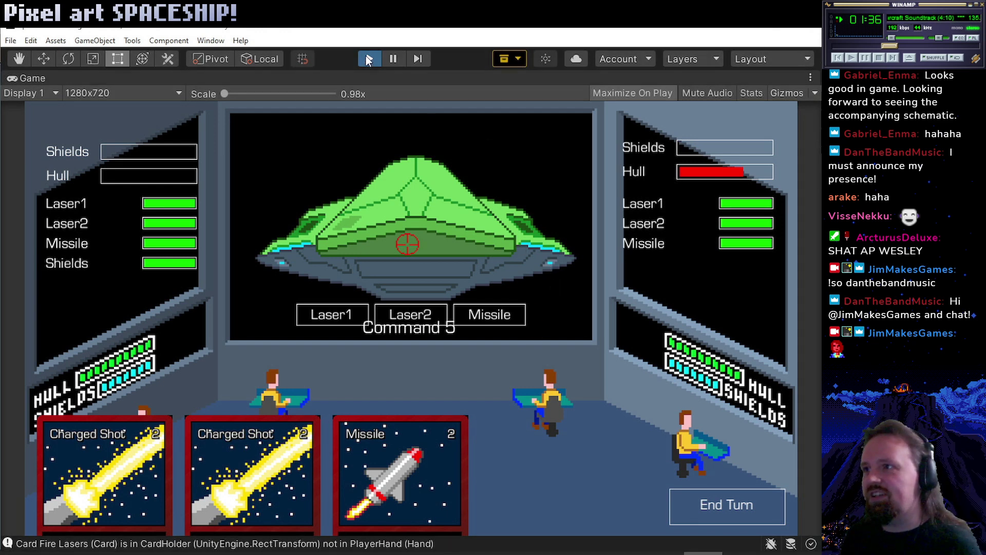
pyautogui.click(371, 58)
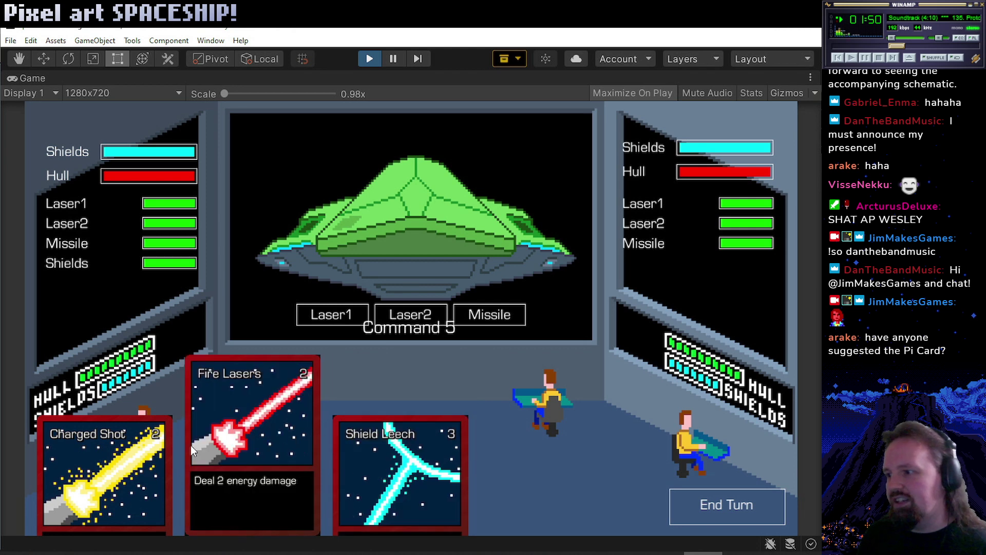
pyautogui.moveTo(237, 451); pyautogui.dragTo(309, 246)
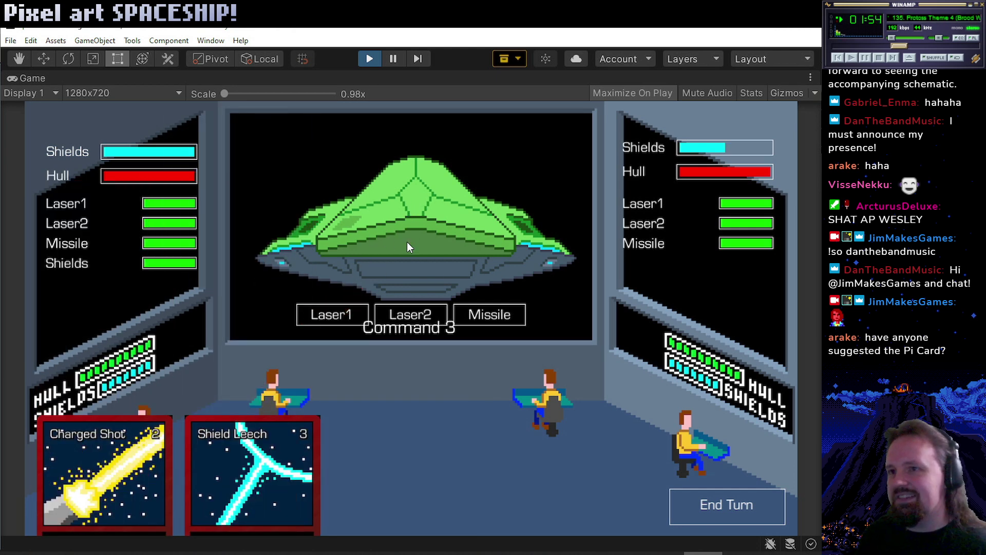
pyautogui.moveTo(266, 439); pyautogui.dragTo(277, 257)
pyautogui.moveTo(170, 449); pyautogui.dragTo(237, 339)
pyautogui.click(690, 496)
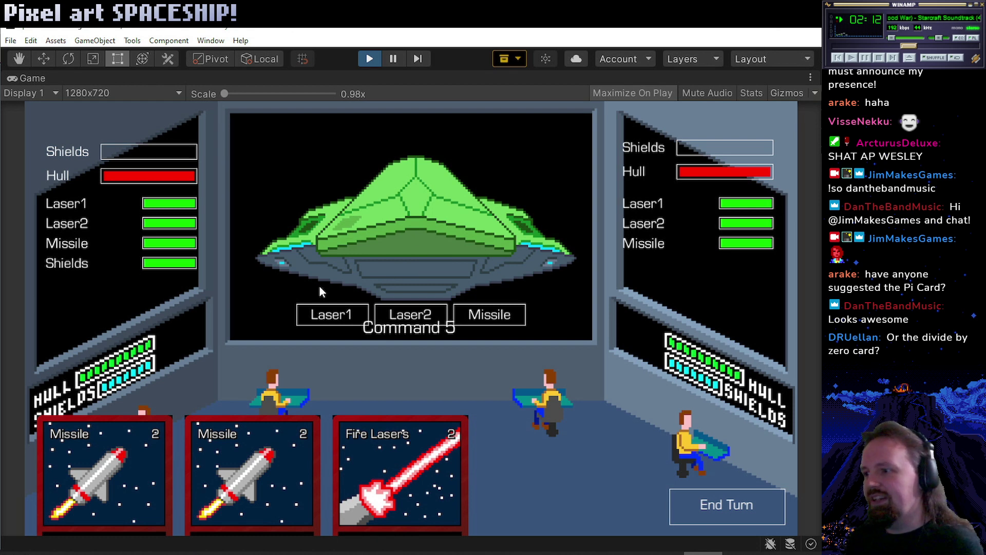
# Launch both Missile cards at the enemy ship and end the turn.
pyautogui.moveTo(267, 435); pyautogui.dragTo(256, 309)
pyautogui.moveTo(111, 467); pyautogui.dragTo(274, 270)
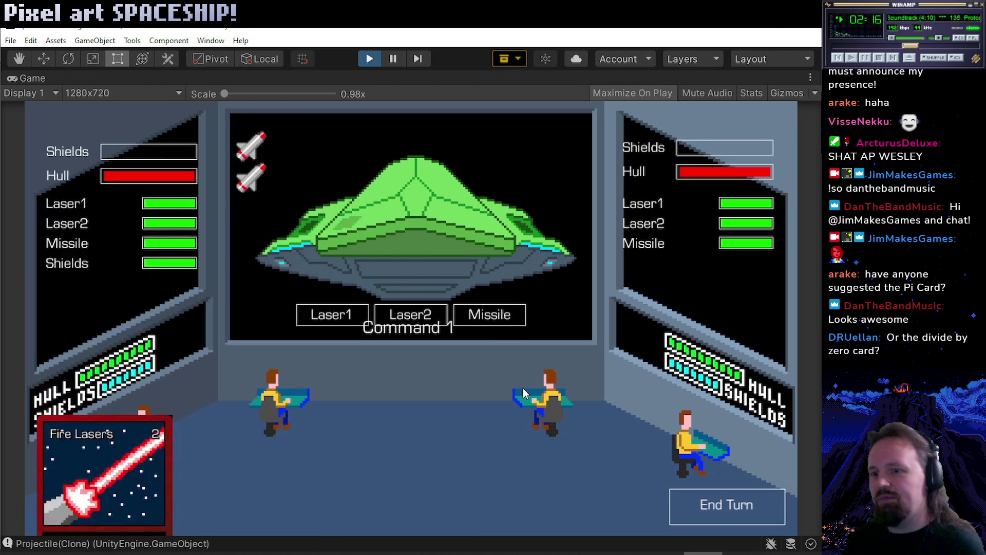
pyautogui.click(694, 502)
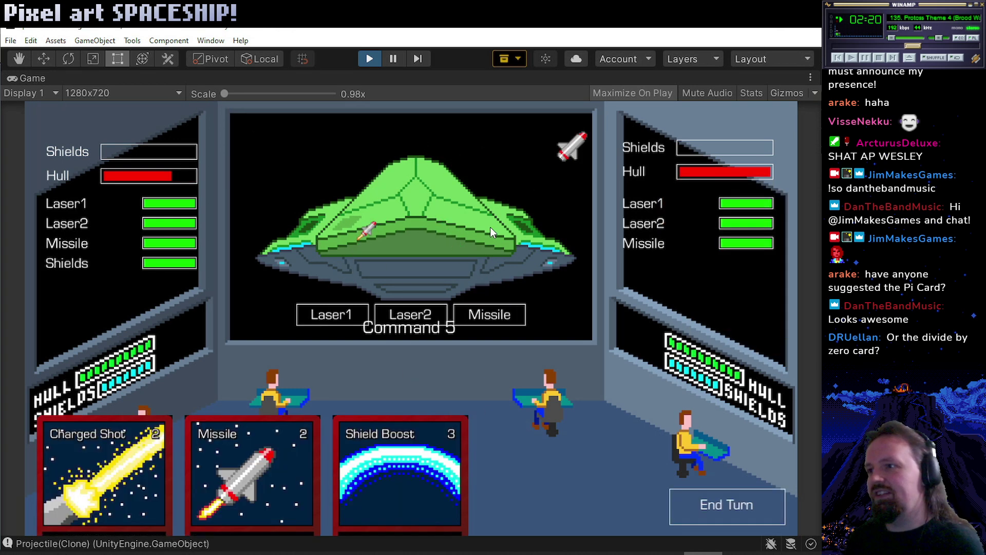
# Play the Shield Boost card, target the enemy ship's Missile system and end the turn.
pyautogui.moveTo(400, 452); pyautogui.dragTo(362, 223)
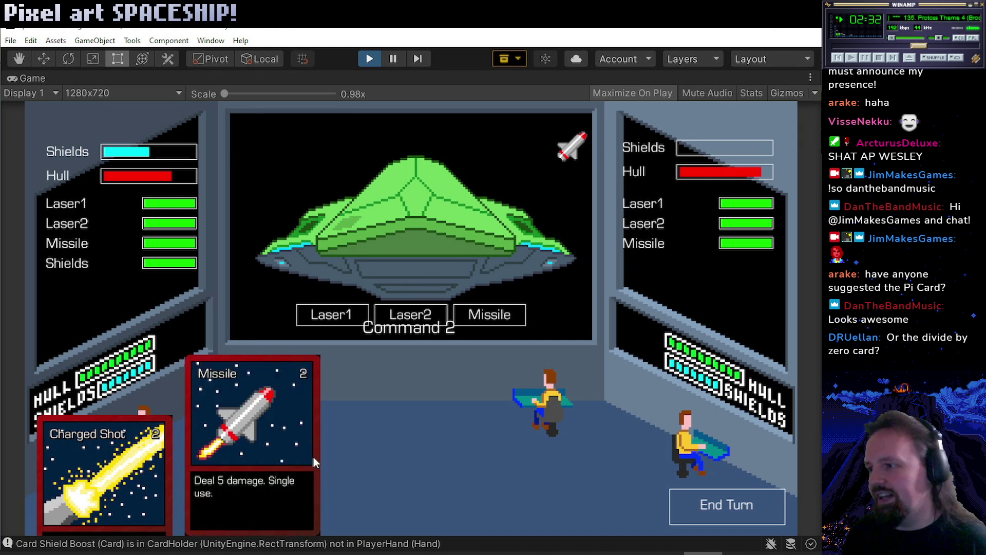
pyautogui.click(477, 313)
pyautogui.click(747, 500)
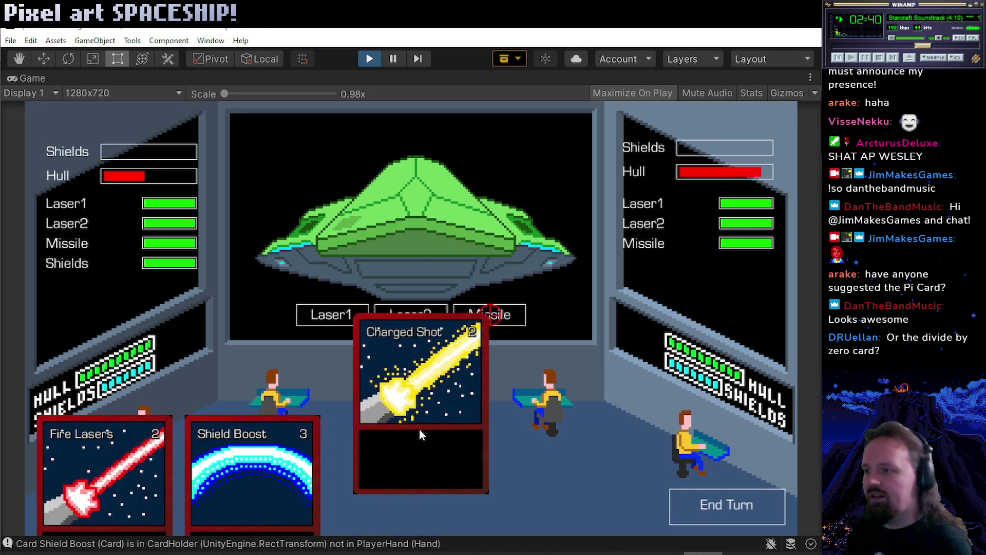
# Play the Charged Shot card at the targeted Missile system and end the turn.
pyautogui.click(423, 442)
pyautogui.click(172, 409)
pyautogui.click(724, 495)
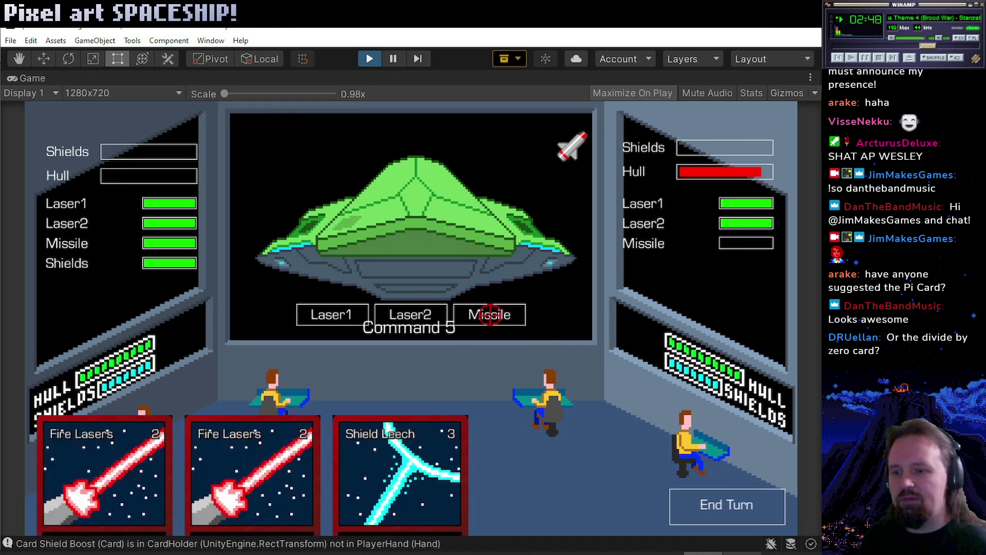
# Switch to Ship3.aseprite in Aseprite and clear the selection around the whole canvas.
pyautogui.hotkey('alt', 'Tab')
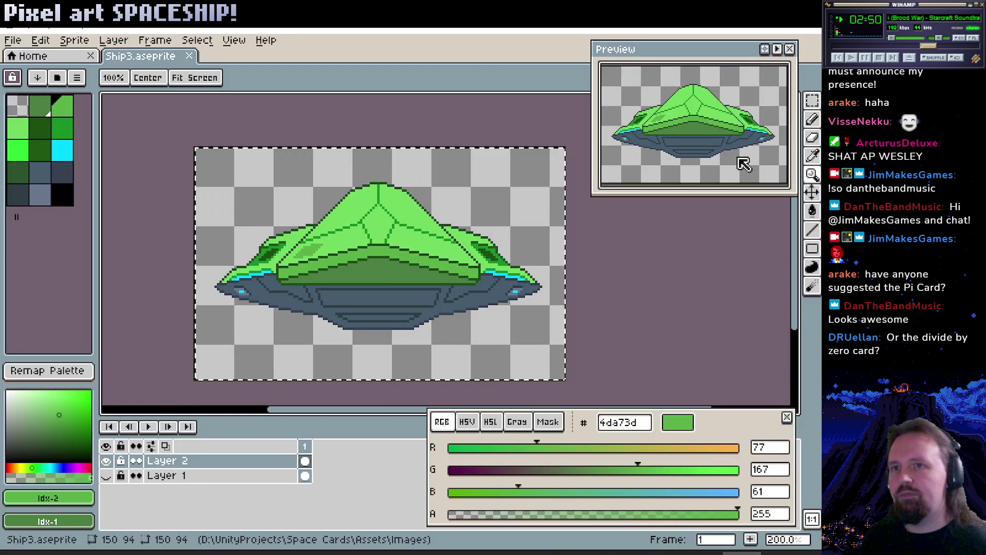
pyautogui.click(812, 101)
pyautogui.click(689, 284)
pyautogui.hscroll(-1, 512, 286)
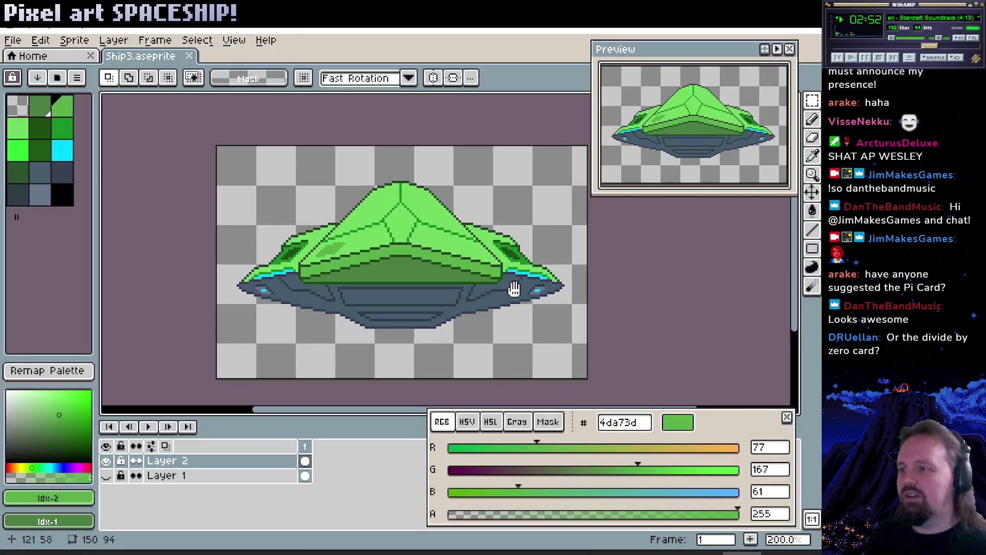
# Examine the spaceship sprite's green hull and grey underside at up to 400% zoom.
pyautogui.press('z')
pyautogui.click(368, 286)
pyautogui.scroll(1, 387, 264)
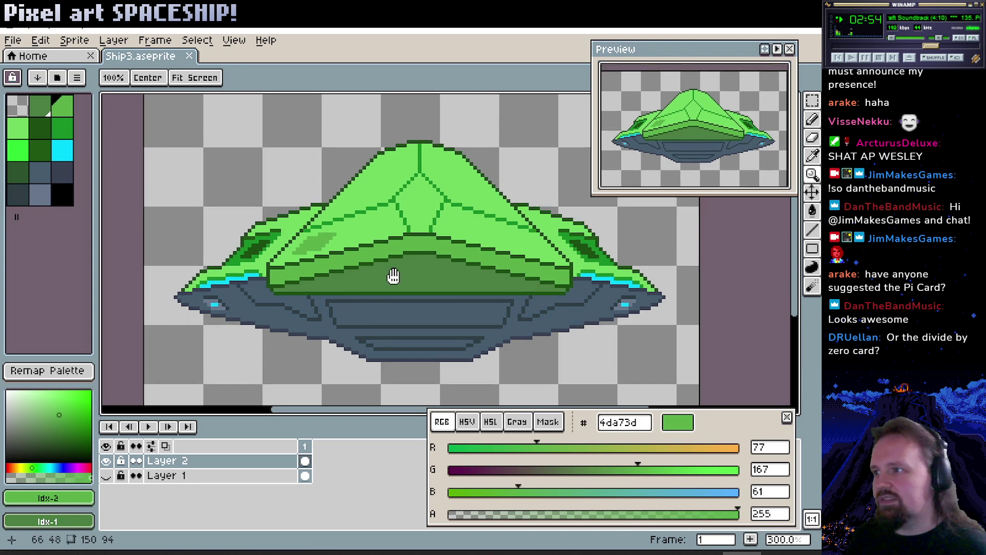
pyautogui.hscroll(1, 388, 241)
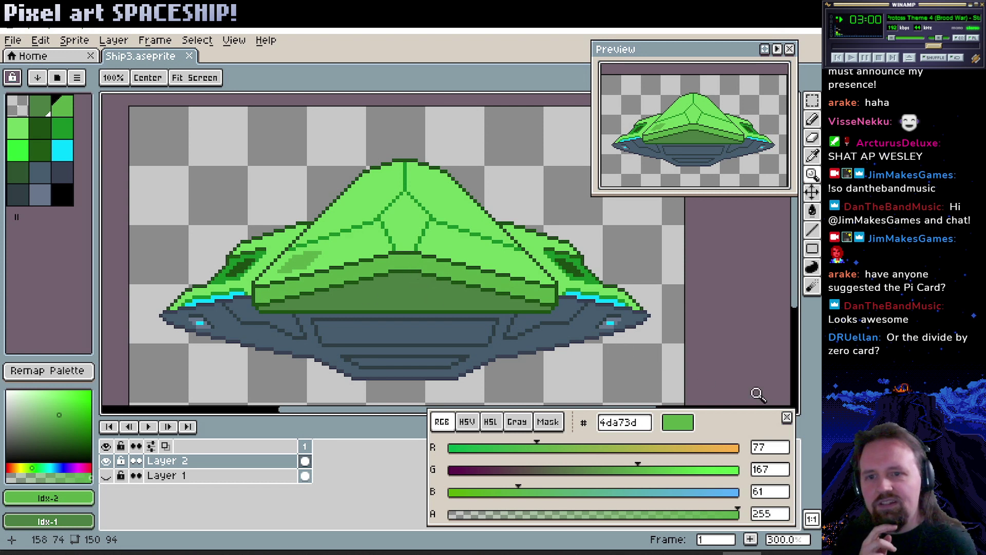
pyautogui.scroll(-1, 396, 282)
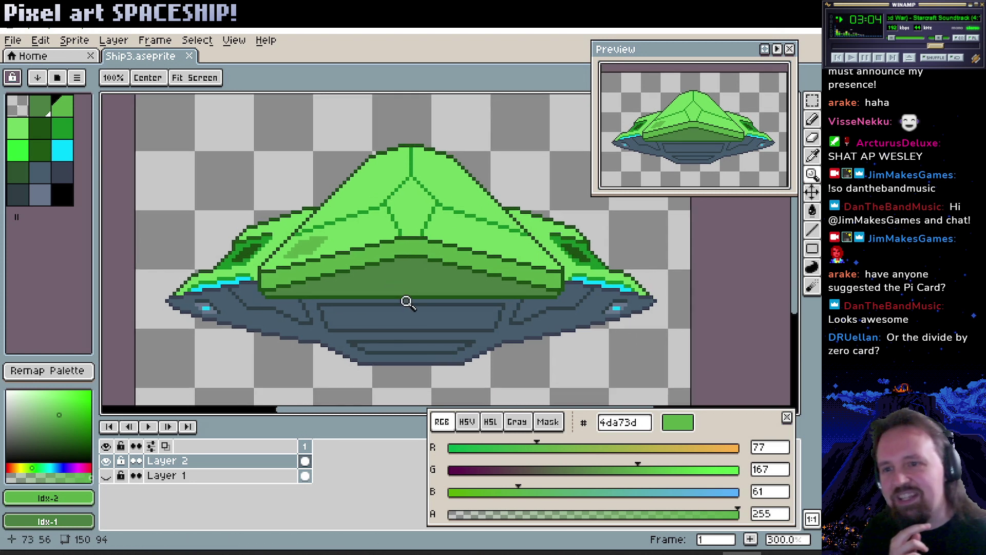
pyautogui.click(382, 320)
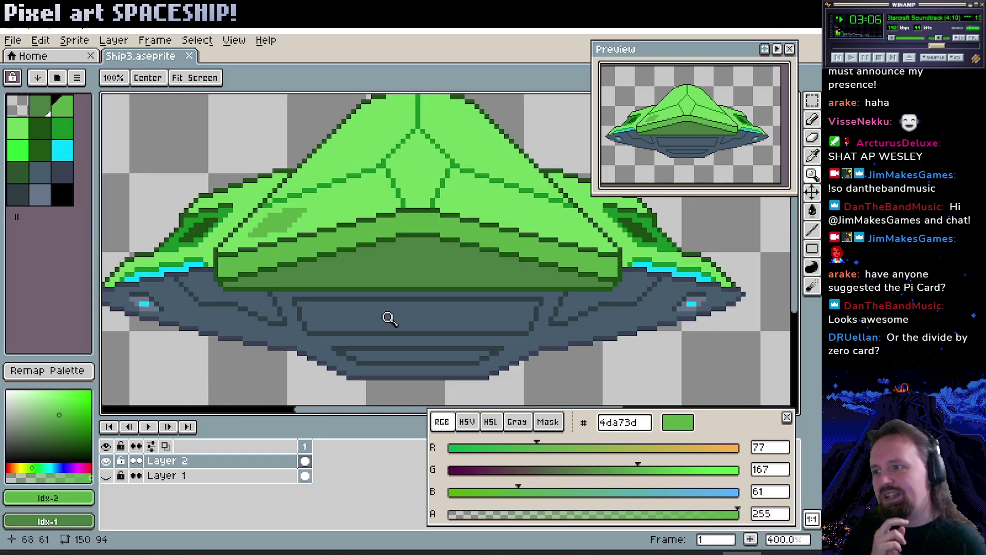
pyautogui.press('b')
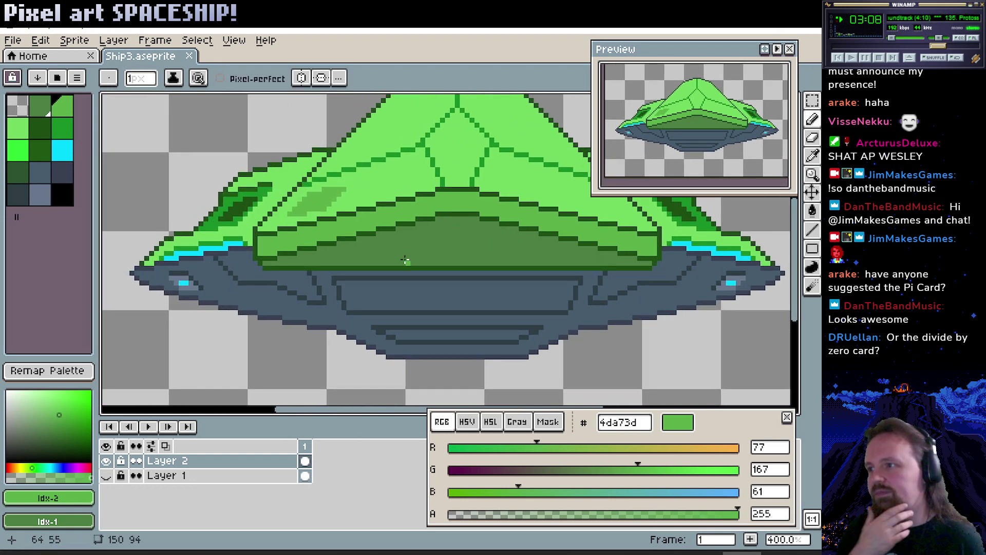
pyautogui.hscroll(-3, 410, 271)
pyautogui.scroll(3, 411, 259)
pyautogui.hscroll(3, 411, 259)
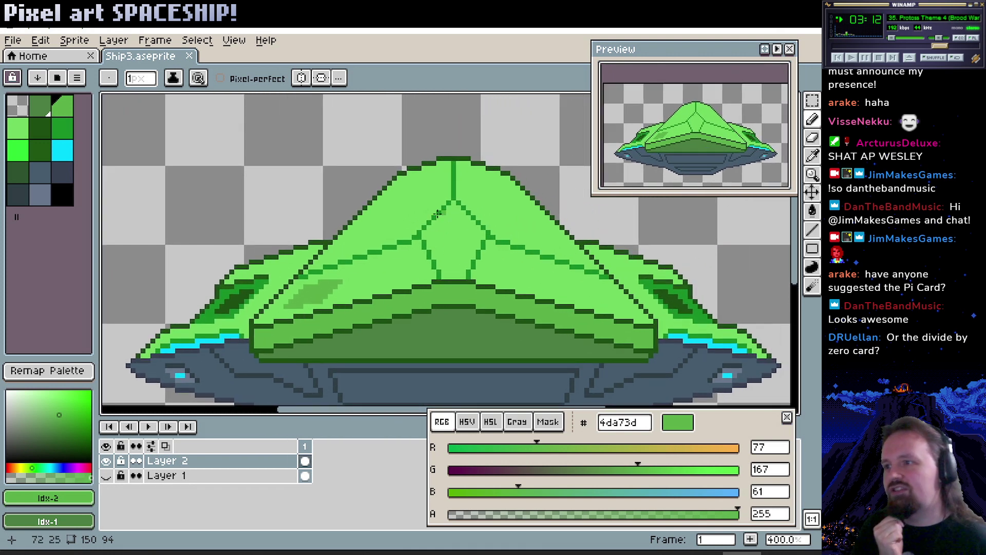
pyautogui.hscroll(2, 343, 273)
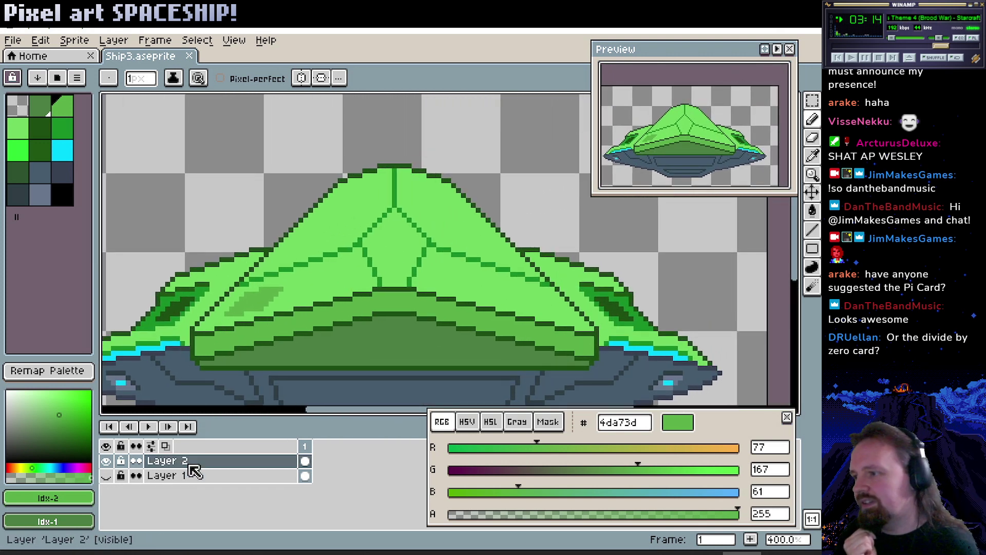
# Add a new layer above Layer 2.
pyautogui.rightClick(191, 461)
pyautogui.moveTo(224, 459)
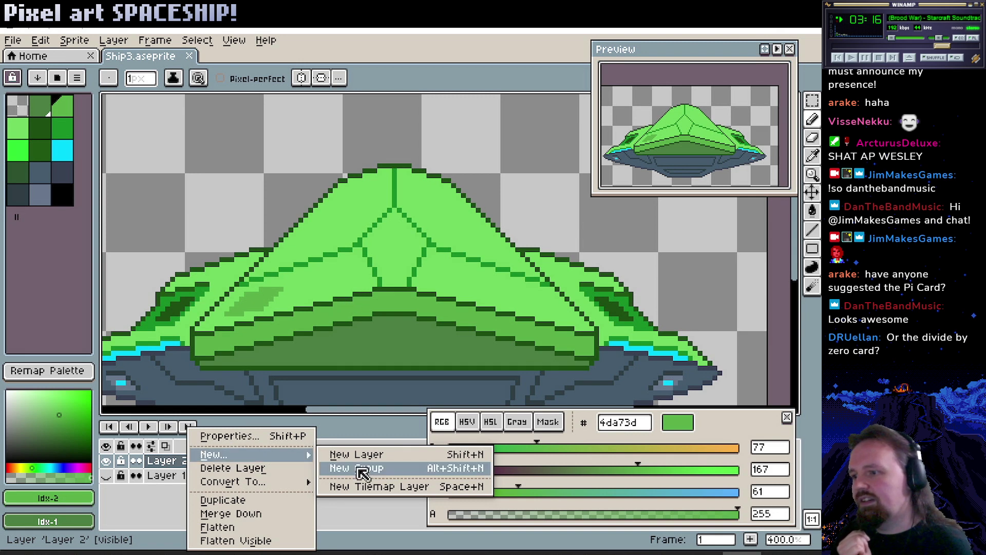
pyautogui.click(358, 455)
# Trace the left inner edge of the hull's central five-sided panel in cyan 00d2ff with the 1 px Pencil.
pyautogui.click(62, 150)
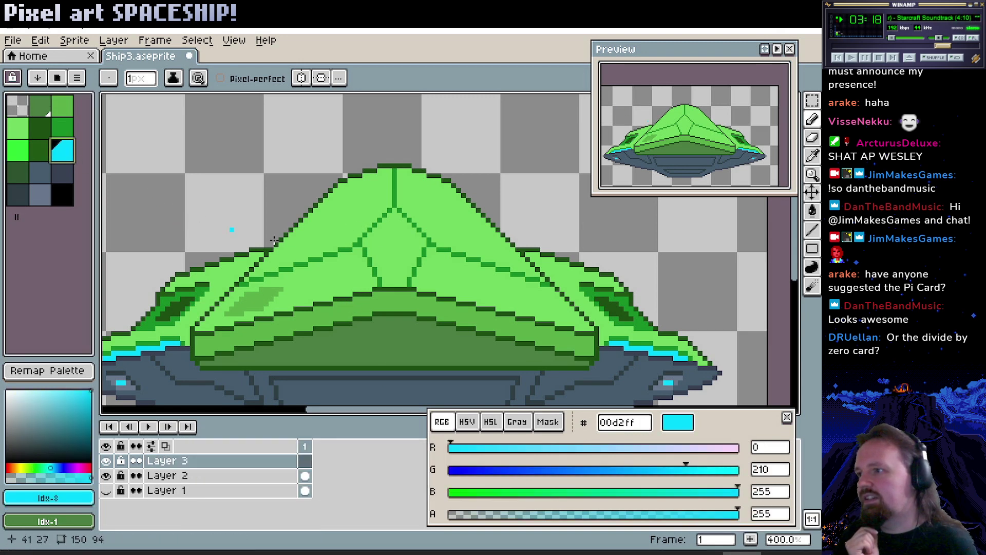
pyautogui.moveTo(391, 265); pyautogui.dragTo(393, 266)
pyautogui.press('z')
pyautogui.scroll(3, 390, 272)
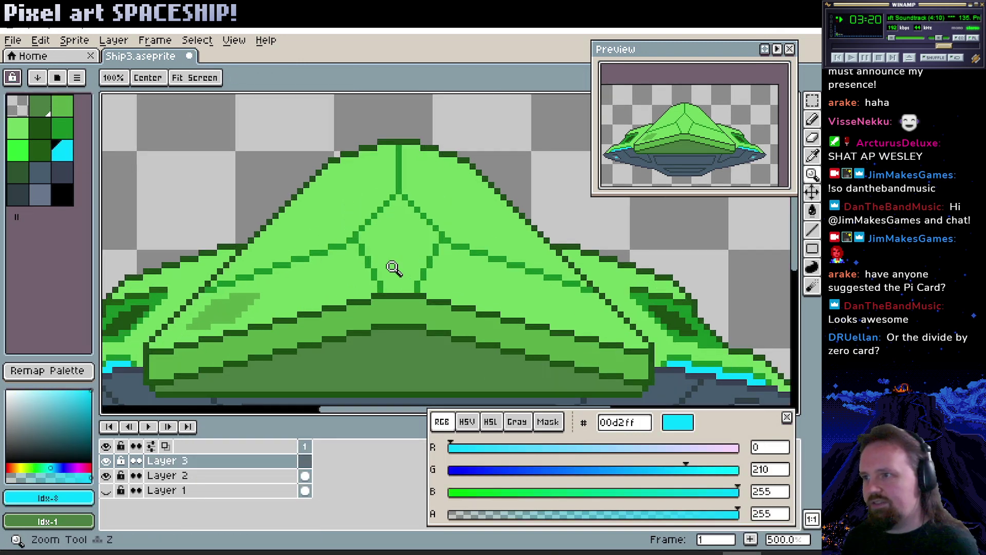
pyautogui.press('b')
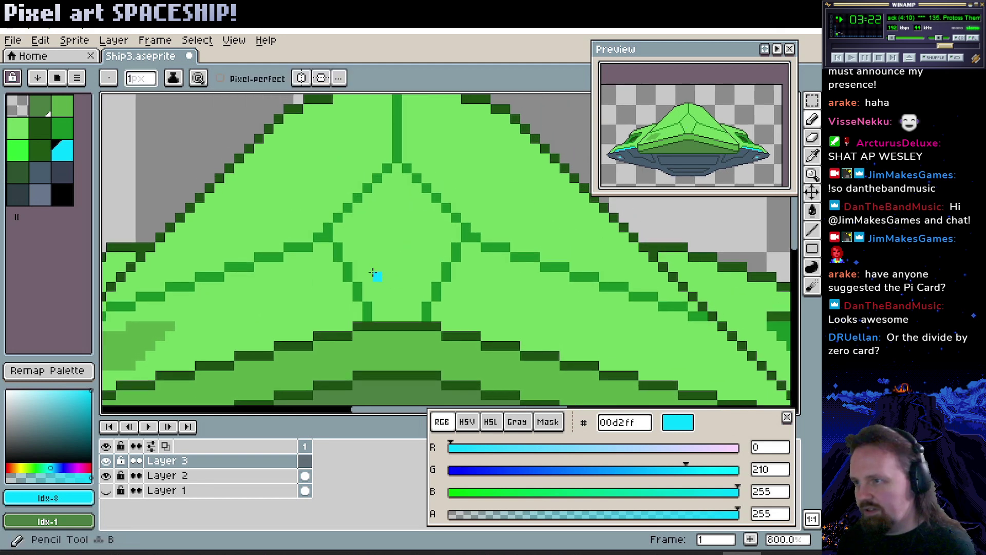
pyautogui.moveTo(379, 312)
pyautogui.mouseDown()
pyautogui.moveTo(340, 230)
pyautogui.moveTo(357, 208)
pyautogui.mouseUp()
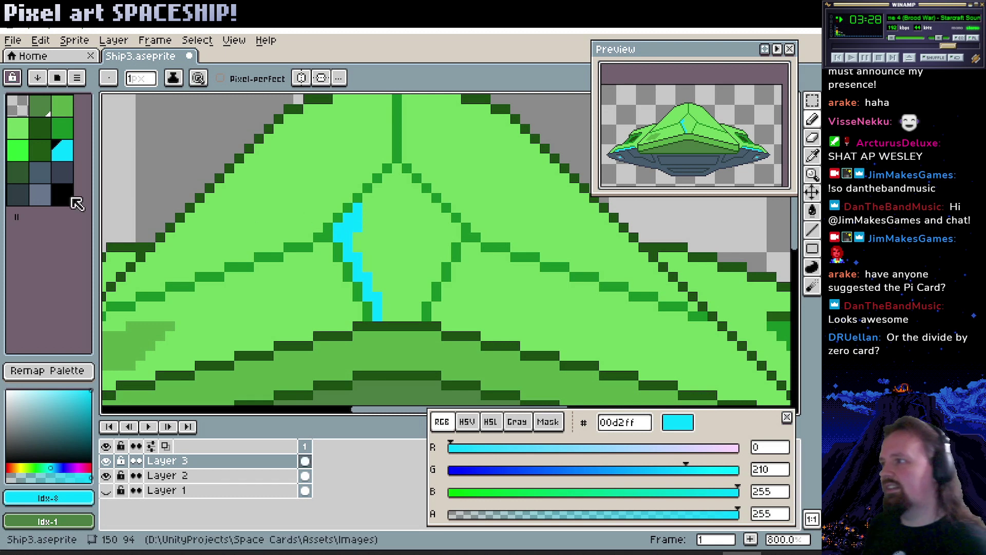
# Recolor the cyan stroke black (000000) with the Paint Bucket.
pyautogui.click(62, 197)
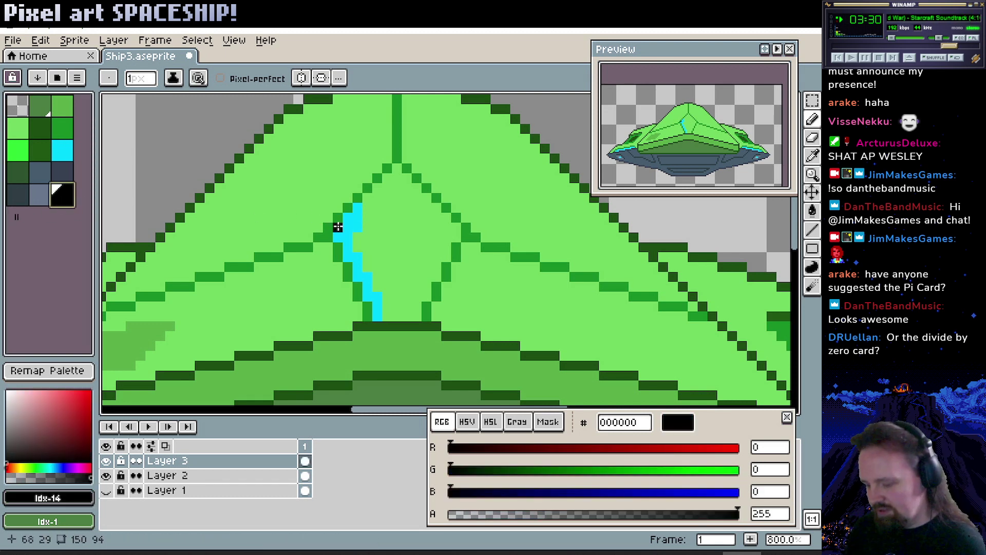
pyautogui.press('g')
pyautogui.click(354, 218)
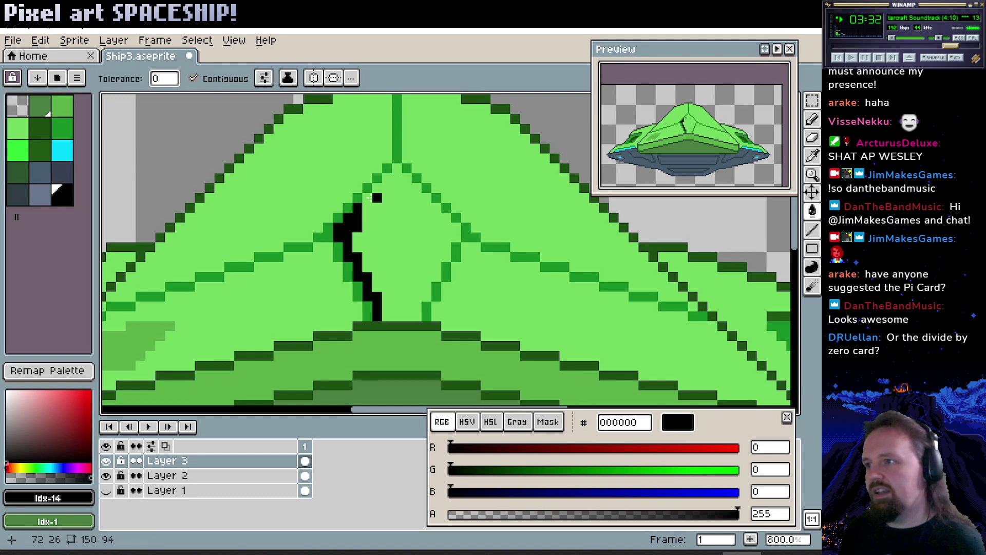
# Complete the black outline around the inside of the central hull panel and fill the panel black.
pyautogui.press('b')
pyautogui.moveTo(377, 191); pyautogui.dragTo(392, 177)
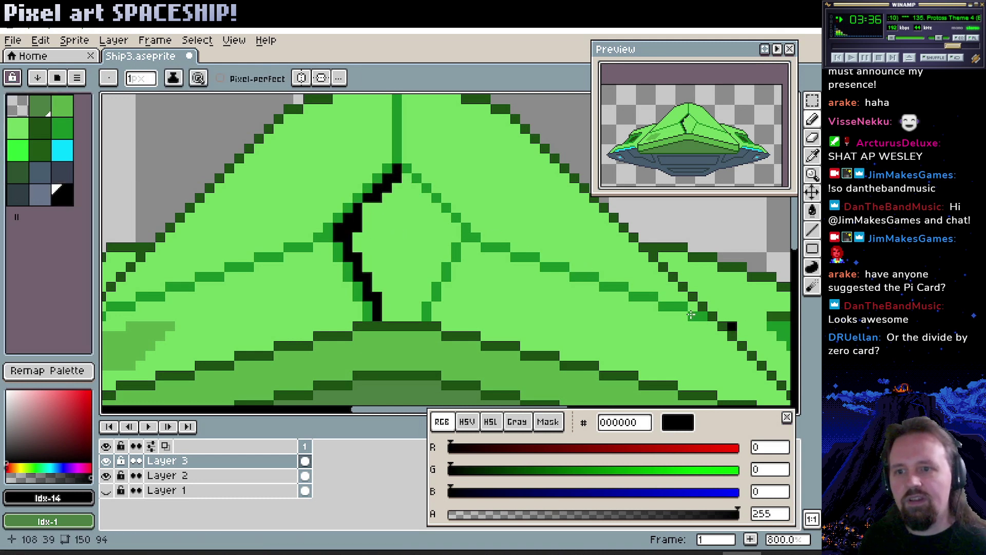
pyautogui.moveTo(406, 179); pyautogui.dragTo(407, 188)
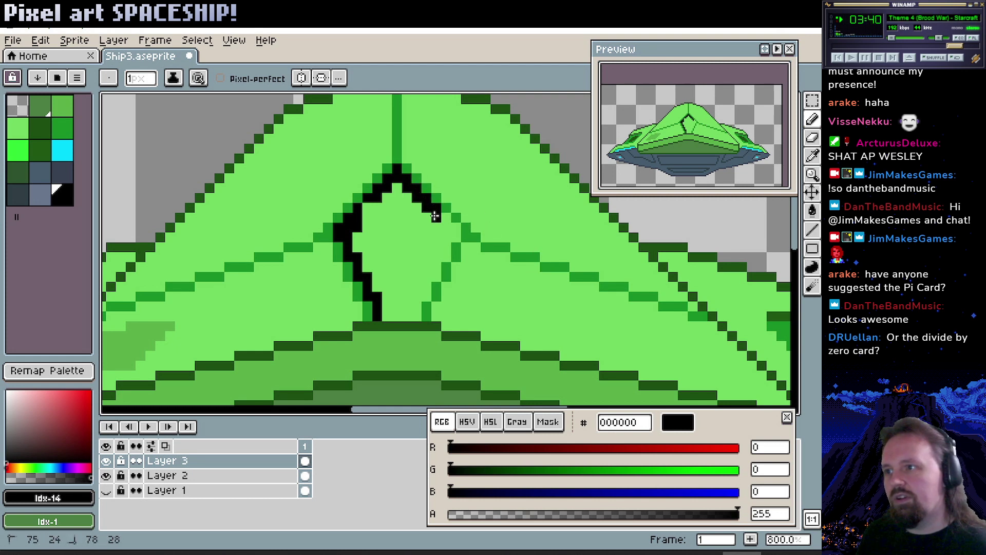
pyautogui.moveTo(448, 226)
pyautogui.mouseDown()
pyautogui.moveTo(455, 235)
pyautogui.moveTo(426, 285)
pyautogui.moveTo(427, 315)
pyautogui.moveTo(386, 313)
pyautogui.mouseUp()
pyautogui.press('g')
pyautogui.click(398, 234)
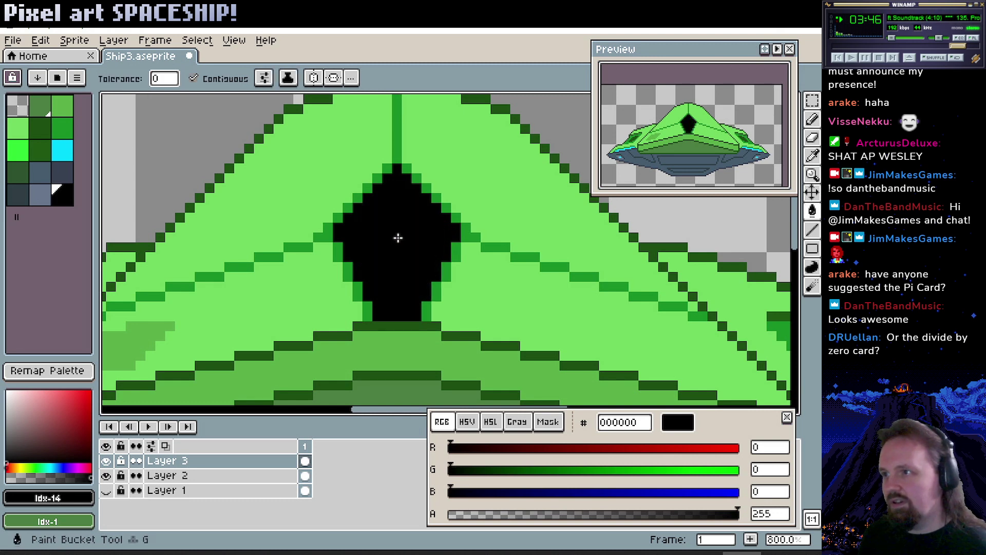
# Change the black palette entry to red ff2929 to recolor the central hull panel.
pyautogui.moveTo(414, 247); pyautogui.dragTo(431, 251)
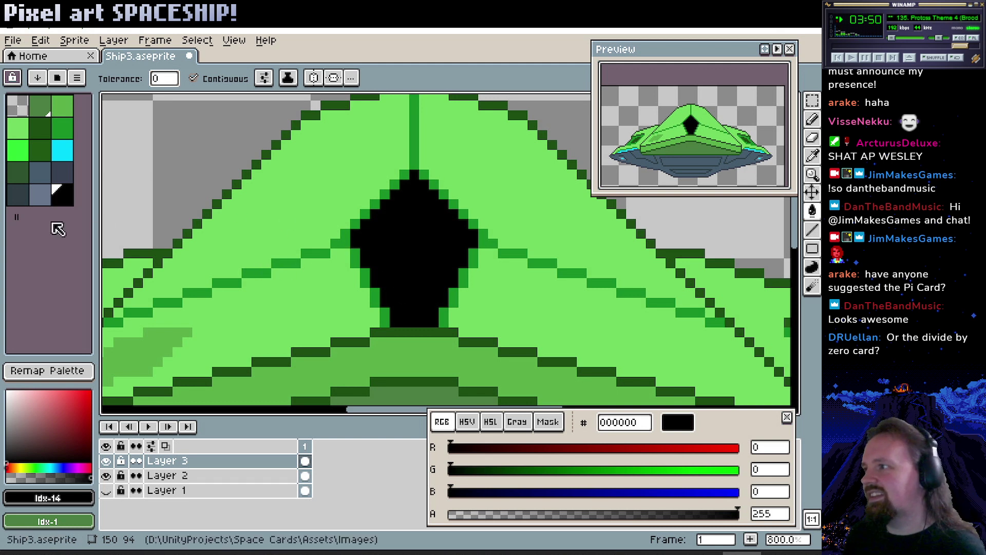
pyautogui.click(91, 392)
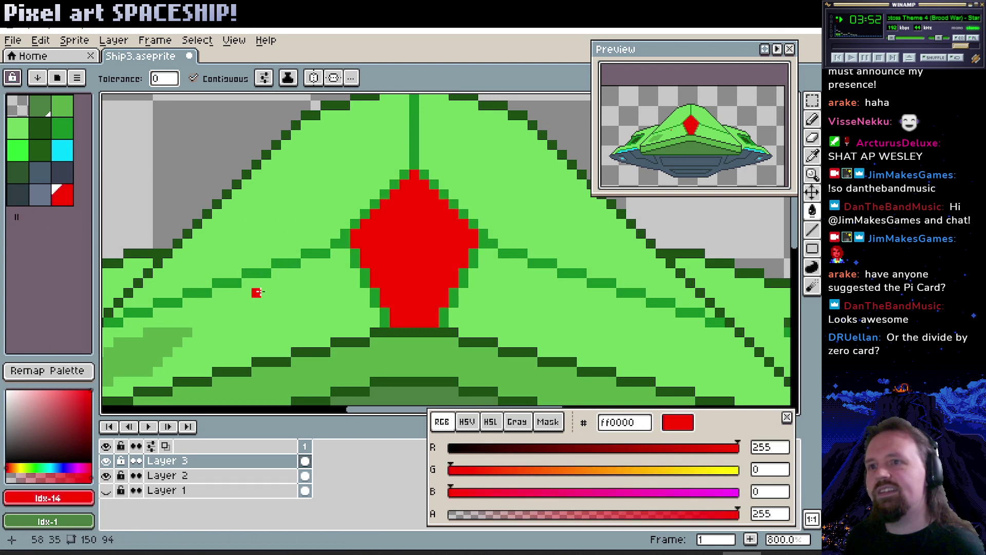
pyautogui.click(64, 391)
pyautogui.moveTo(77, 390)
pyautogui.mouseDown()
pyautogui.moveTo(65, 399)
pyautogui.moveTo(76, 391)
pyautogui.mouseUp()
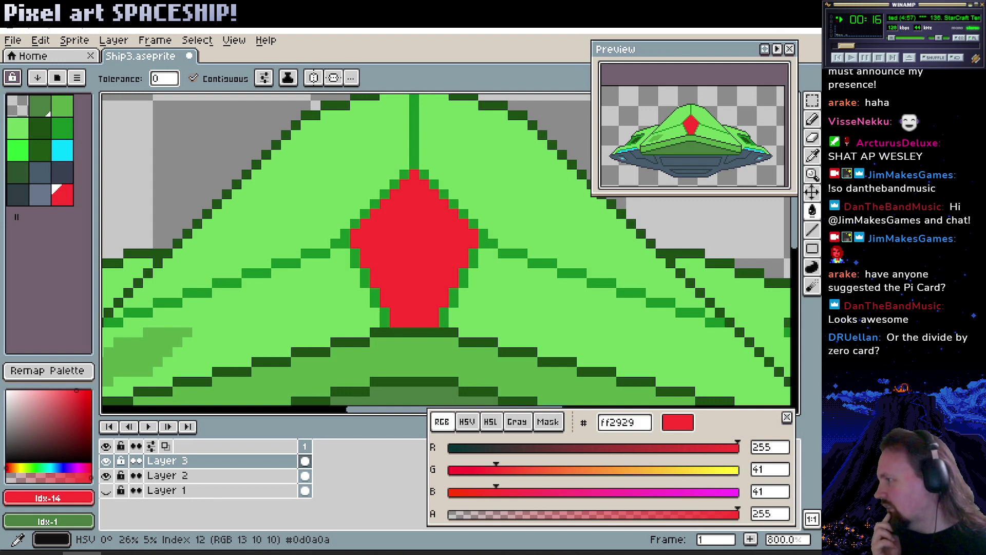
# Switch to the red gem pendant image in paint.net and zoom in to 1400% to study its facets.
pyautogui.hotkey('alt', 'Tab')
pyautogui.click(419, 307)
pyautogui.click(390, 303)
pyautogui.click(390, 303)
pyautogui.click(387, 298)
pyautogui.click(384, 292)
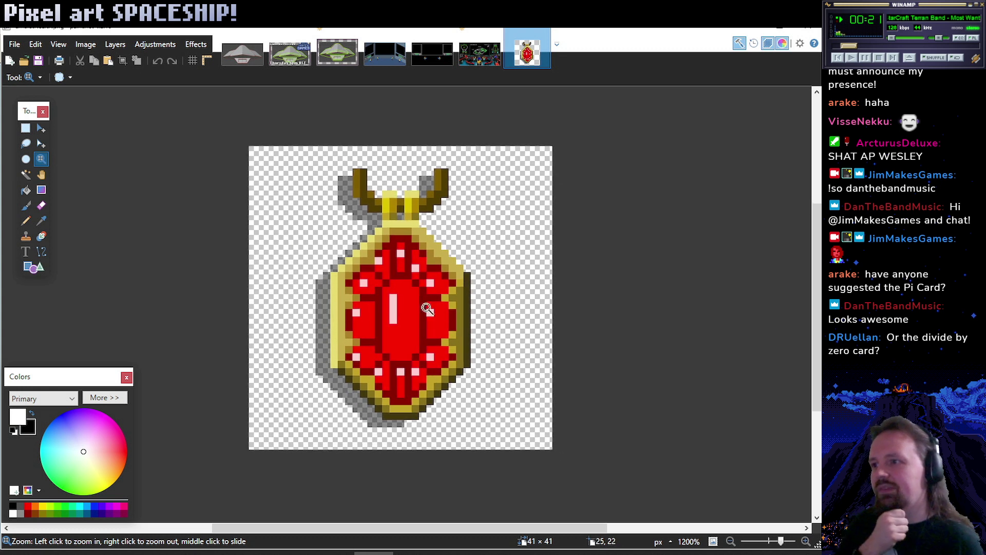
pyautogui.click(378, 282)
pyautogui.press('s')
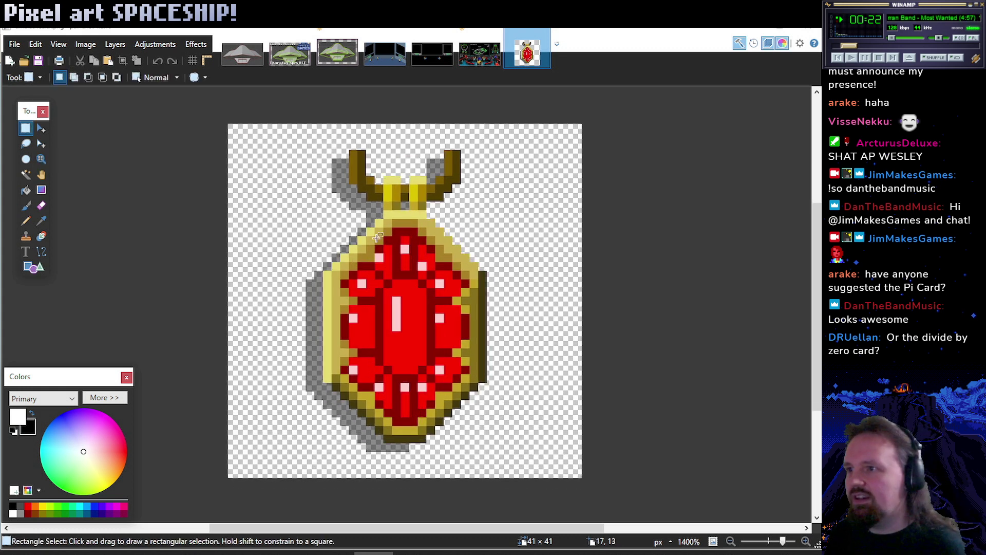
# Copy the pendant's 15 × 23 pixel gem area into a new layer of Ship3.aseprite and place it to the left of the red hull panel.
pyautogui.moveTo(347, 230); pyautogui.dragTo(463, 415)
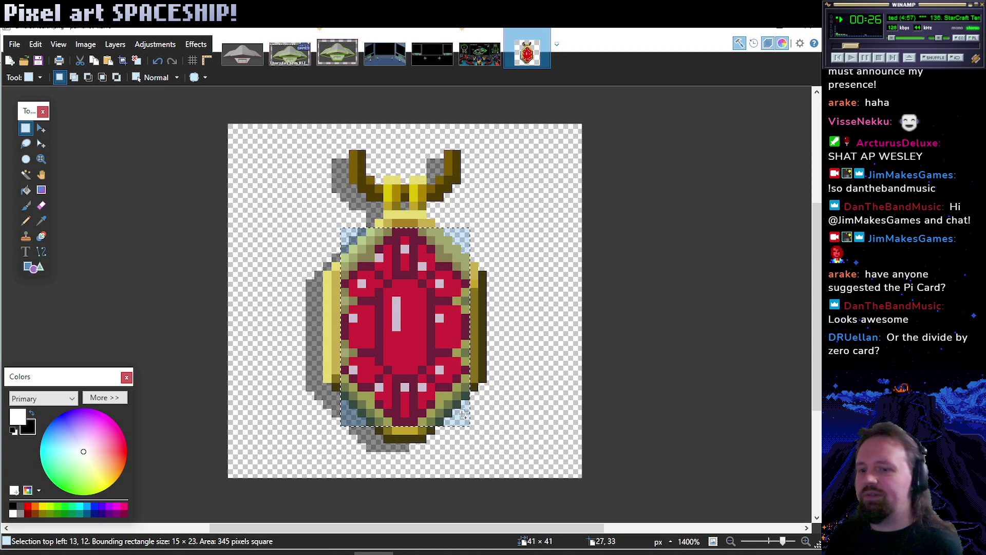
pyautogui.click(742, 553)
pyautogui.rightClick(185, 470)
pyautogui.moveTo(228, 454)
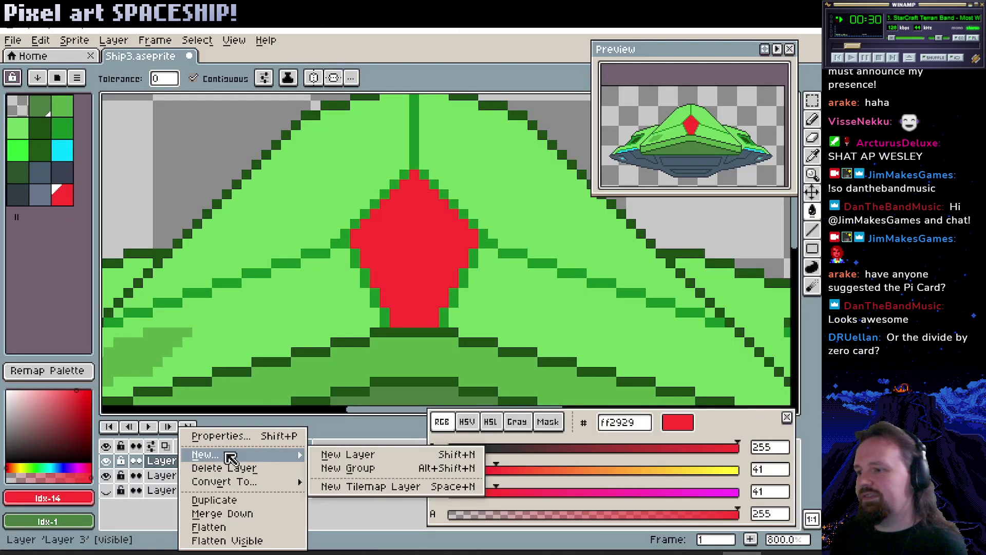
pyautogui.click(349, 454)
pyautogui.hotkey('ctrl', 'v')
pyautogui.moveTo(449, 264); pyautogui.dragTo(275, 275)
pyautogui.click(394, 312)
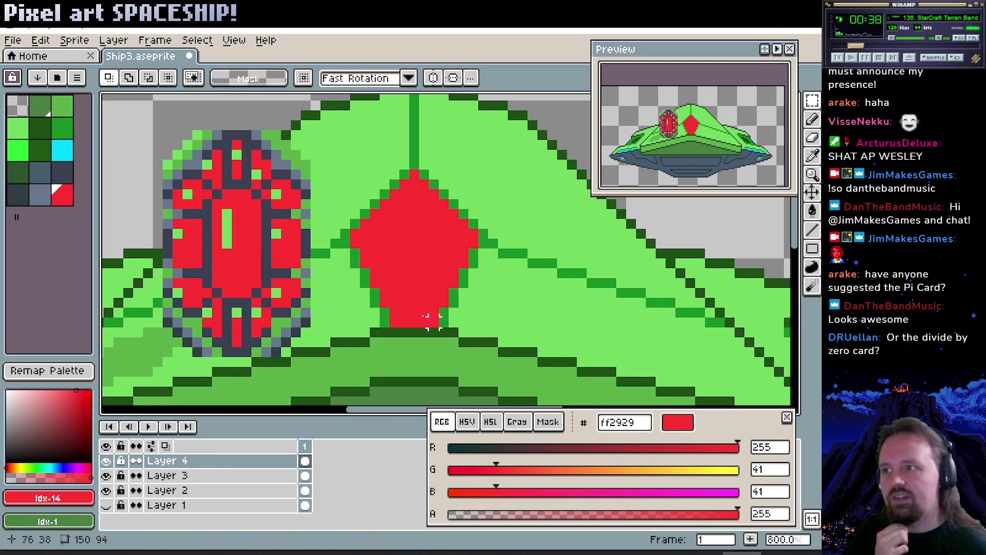
# Add a dark red palette entry, 7b0000, for the Pencil.
pyautogui.hscroll(-2, 387, 312)
pyautogui.press('b')
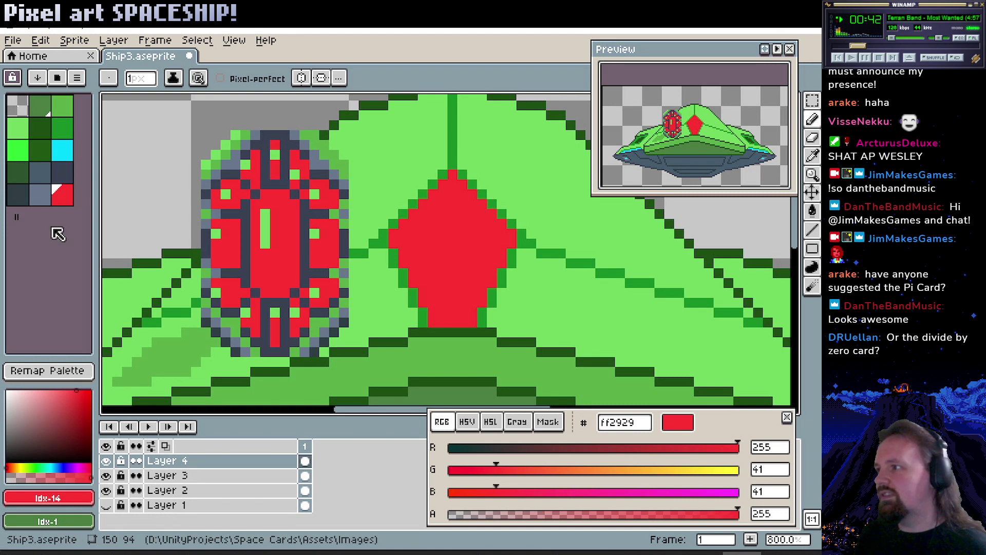
pyautogui.moveTo(17, 217); pyautogui.dragTo(34, 238)
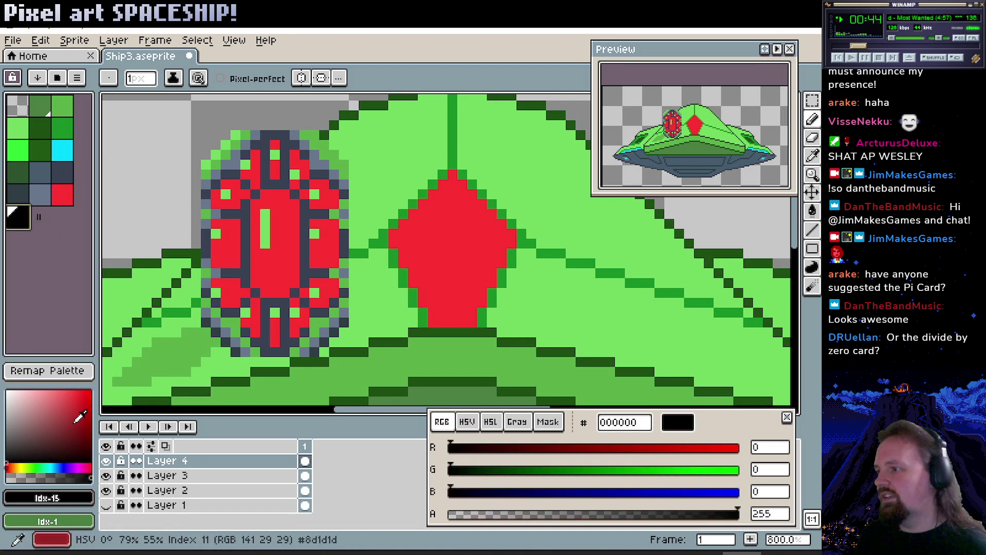
pyautogui.click(588, 447)
# Draw a narrow dark red facet outline in the centre of the red hull panel, modelled on the reference gem.
pyautogui.moveTo(433, 255); pyautogui.dragTo(435, 262)
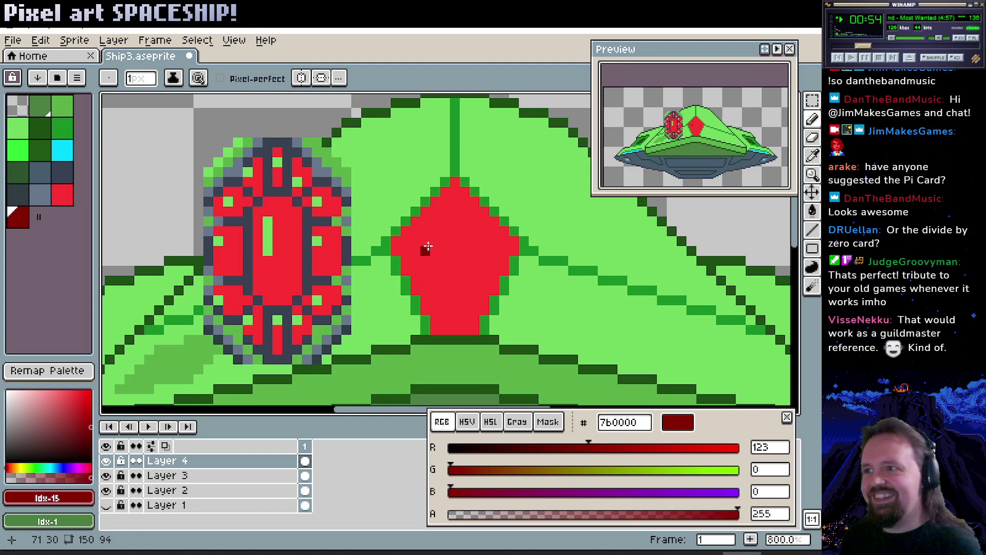
pyautogui.click(436, 239)
pyautogui.click(432, 249)
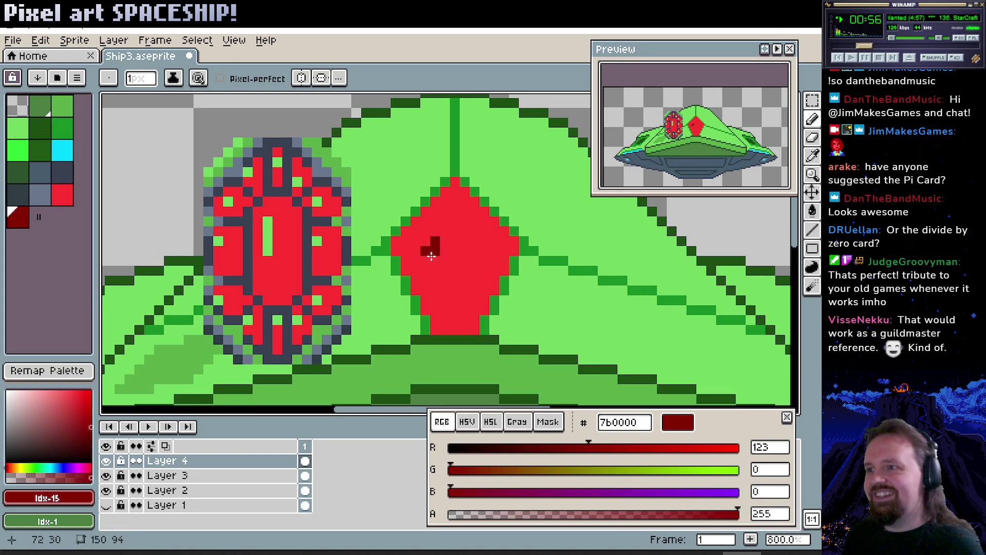
pyautogui.keyDown('alt'); pyautogui.click(427, 243); pyautogui.keyUp('alt')
pyautogui.click(429, 248)
pyautogui.keyDown('alt'); pyautogui.click(434, 248); pyautogui.keyUp('alt')
pyautogui.moveTo(435, 258)
pyautogui.mouseDown()
pyautogui.moveTo(454, 293)
pyautogui.moveTo(470, 283)
pyautogui.moveTo(473, 240)
pyautogui.mouseUp()
pyautogui.click(464, 277)
pyautogui.click(443, 230)
pyautogui.click(466, 233)
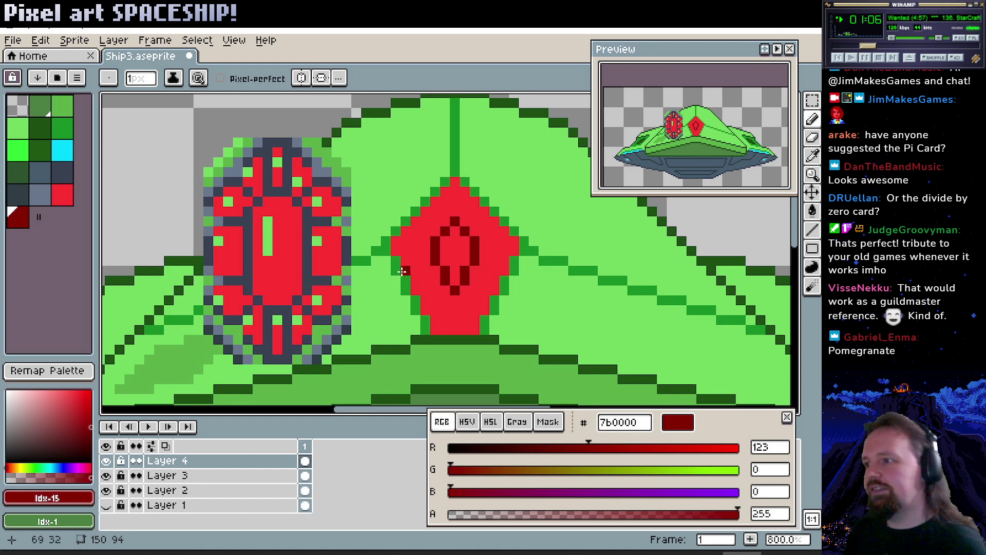
# Outline the red panel in dark red and draw dividing lines from the central facet to split it into smaller facets.
pyautogui.moveTo(454, 298); pyautogui.dragTo(454, 334)
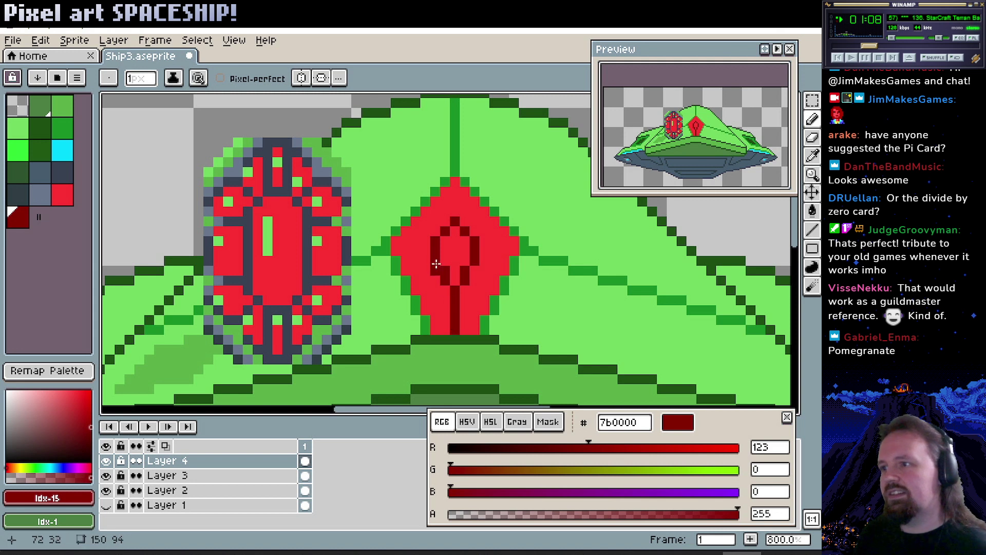
pyautogui.click(415, 221)
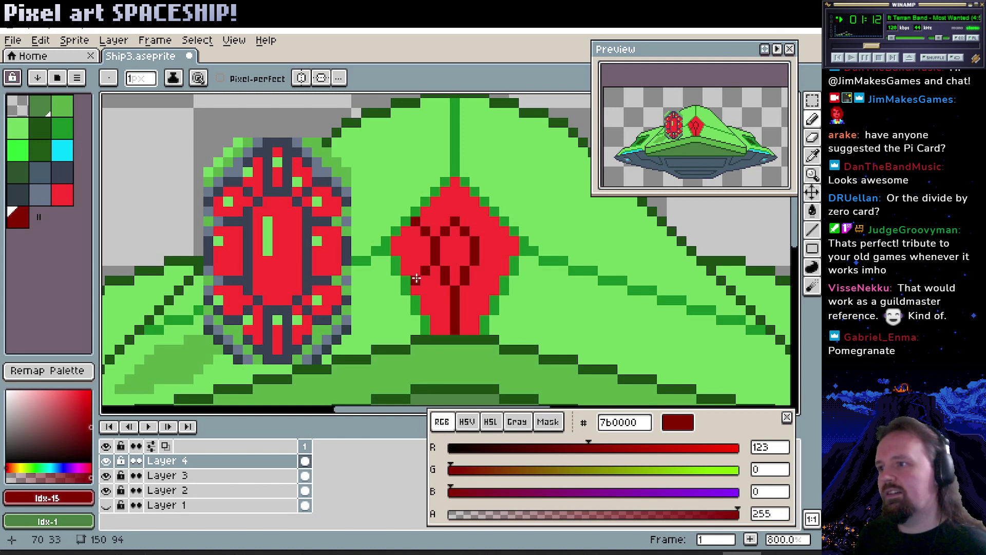
pyautogui.click(395, 246)
pyautogui.moveTo(404, 261); pyautogui.dragTo(402, 269)
pyautogui.click(415, 298)
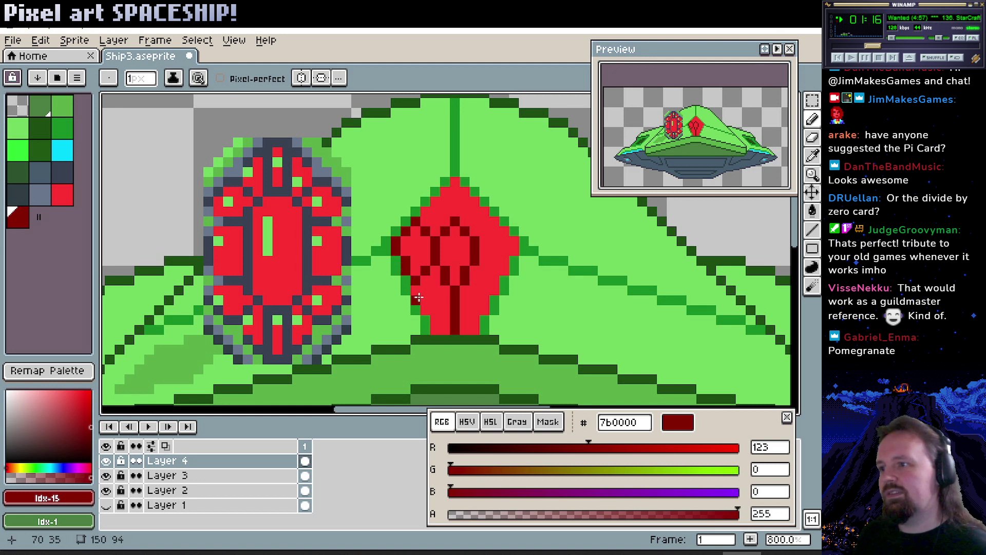
pyautogui.moveTo(421, 306)
pyautogui.mouseDown()
pyautogui.moveTo(448, 334)
pyautogui.moveTo(475, 329)
pyautogui.moveTo(504, 271)
pyautogui.moveTo(507, 232)
pyautogui.mouseUp()
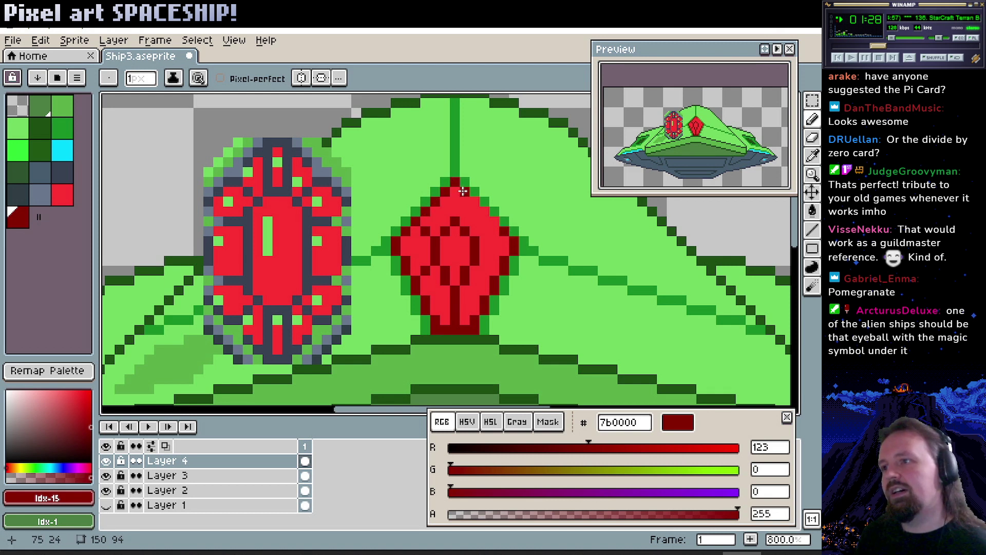
pyautogui.moveTo(464, 191)
pyautogui.mouseDown()
pyautogui.moveTo(491, 225)
pyautogui.moveTo(449, 218)
pyautogui.moveTo(455, 201)
pyautogui.moveTo(484, 227)
pyautogui.mouseUp()
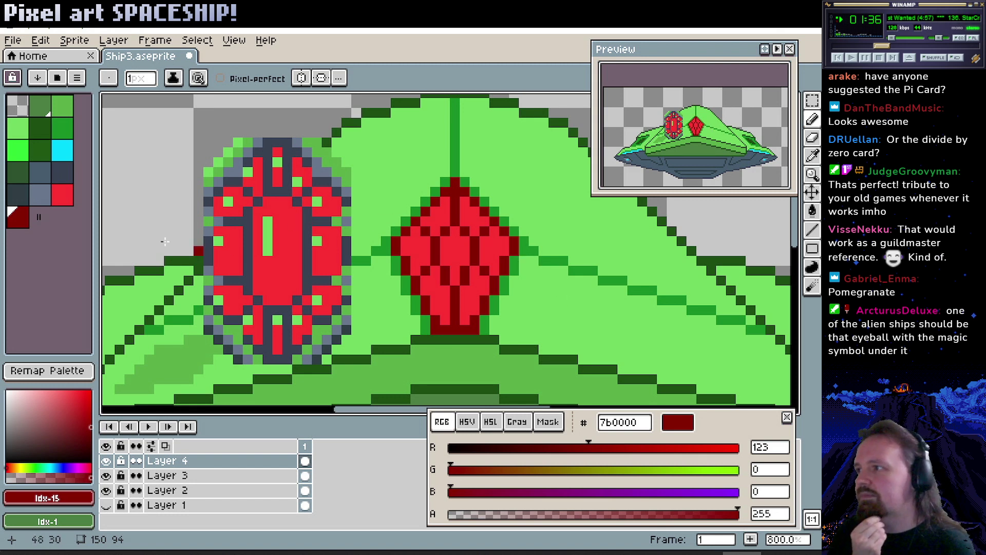
# Add a white palette entry, ffffff, as the drawing colour.
pyautogui.moveTo(39, 217); pyautogui.dragTo(58, 217)
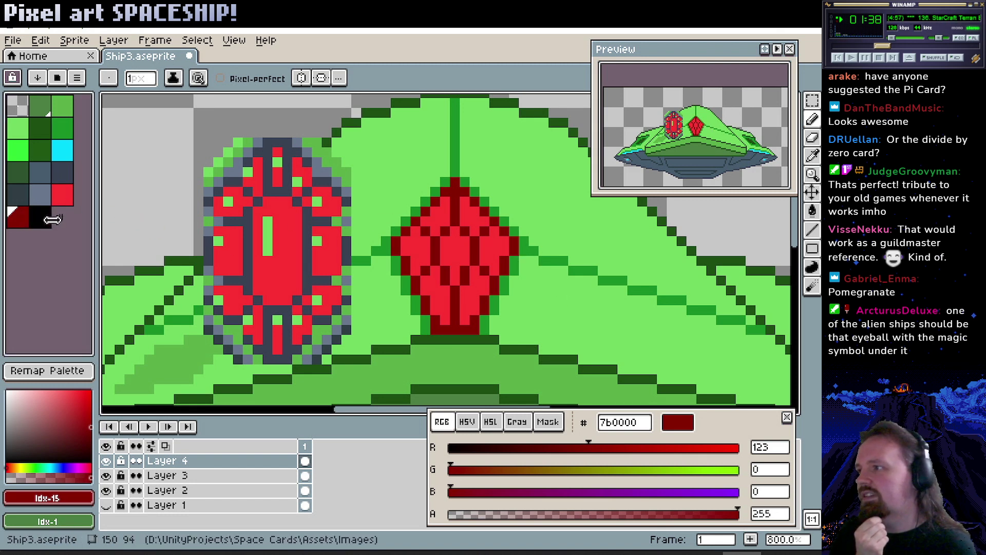
pyautogui.click(41, 218)
pyautogui.moveTo(38, 394); pyautogui.dragTo(5, 389)
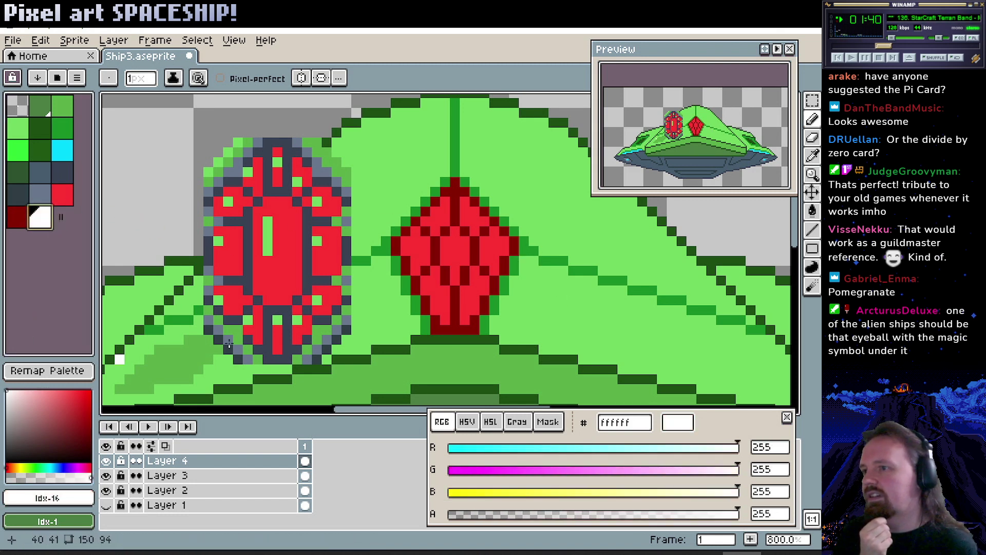
# Place single-pixel white highlights on the central, side, upper and lower facets of the gem panel.
pyautogui.click(453, 242)
pyautogui.click(435, 221)
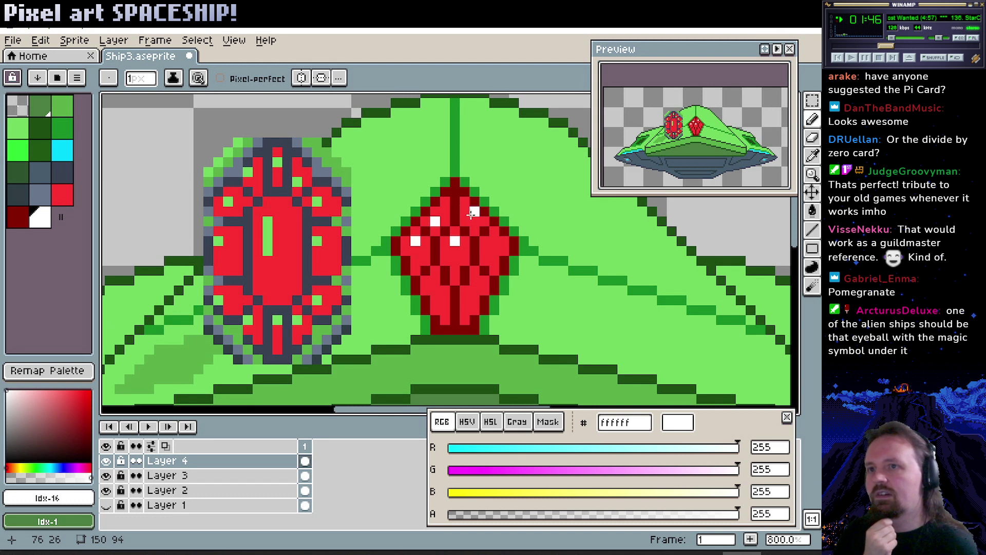
pyautogui.click(464, 221)
pyautogui.keyDown('alt'); pyautogui.click(477, 226); pyautogui.keyUp('alt')
pyautogui.click(464, 221)
pyautogui.keyDown('alt'); pyautogui.click(455, 240); pyautogui.keyUp('alt')
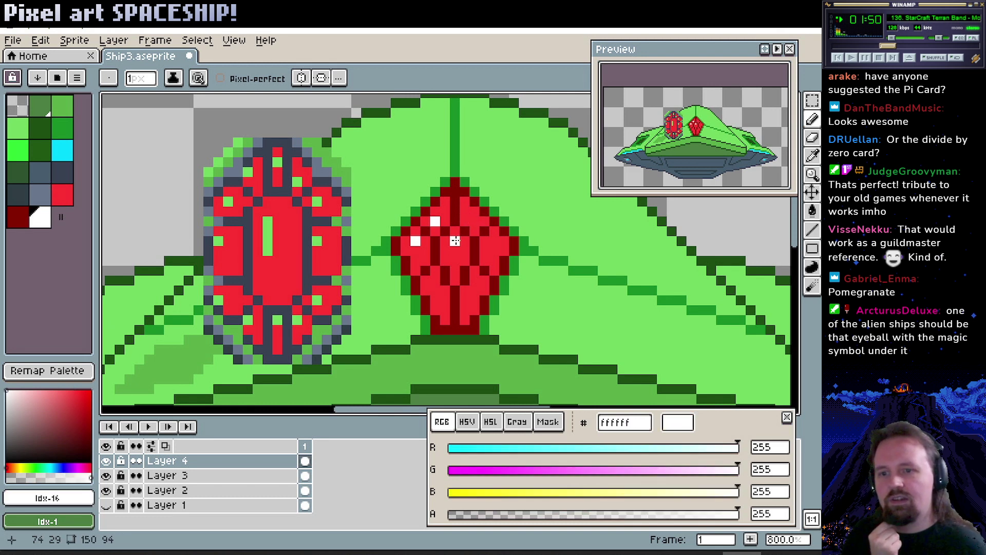
pyautogui.click(464, 211)
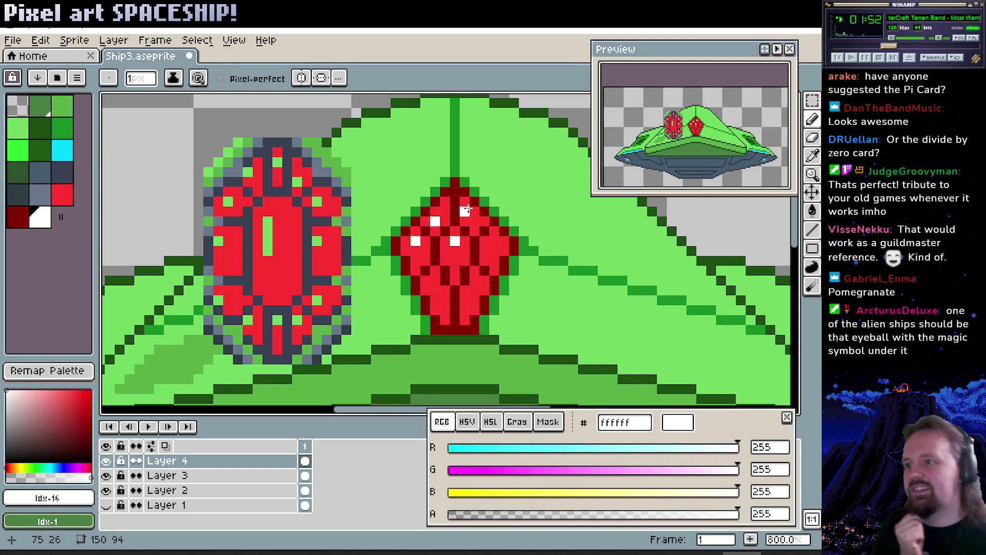
pyautogui.click(435, 280)
pyautogui.click(494, 241)
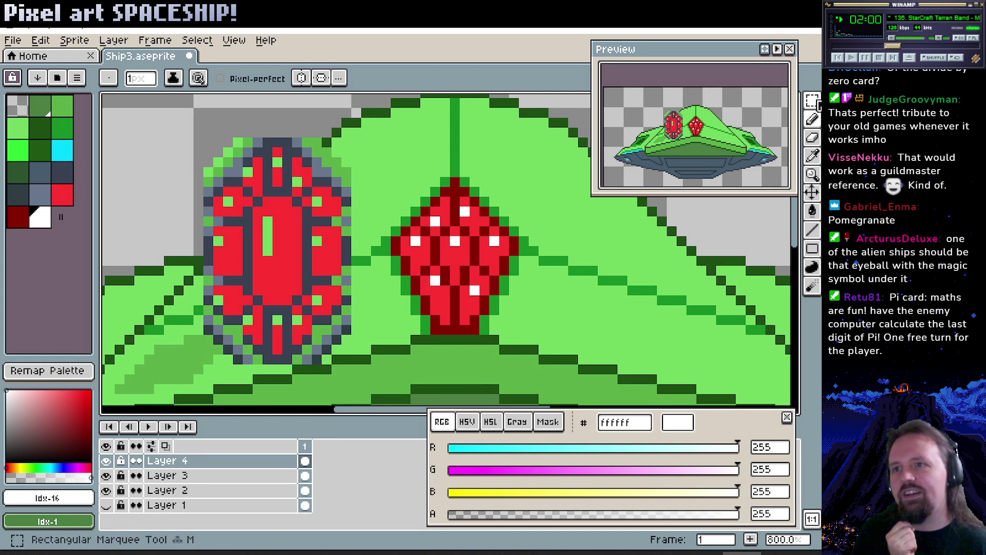
# Delete the pasted reference gem beside the hull panel.
pyautogui.click(812, 100)
pyautogui.moveTo(171, 114); pyautogui.dragTo(369, 384)
pyautogui.press('Delete')
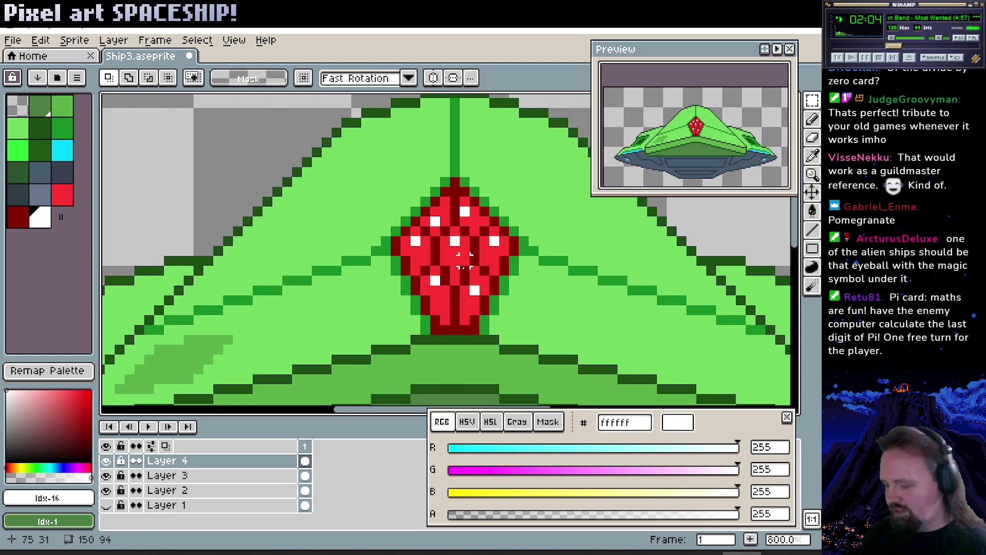
# Change the white palette entry to pink ff8b8b to soften the gem's highlights.
pyautogui.press('h')
pyautogui.scroll(-4, 465, 257)
pyautogui.scroll(2, 440, 285)
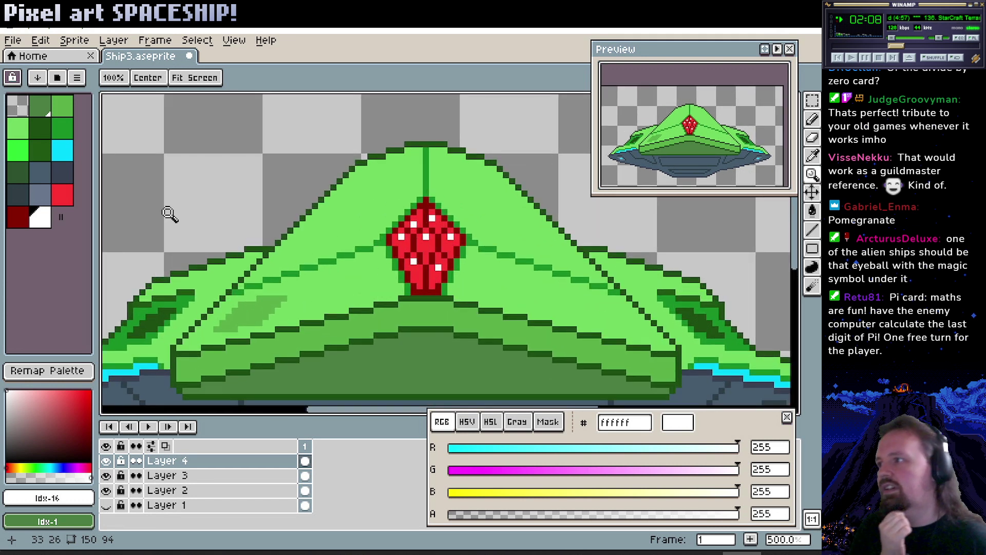
pyautogui.moveTo(43, 402); pyautogui.dragTo(45, 389)
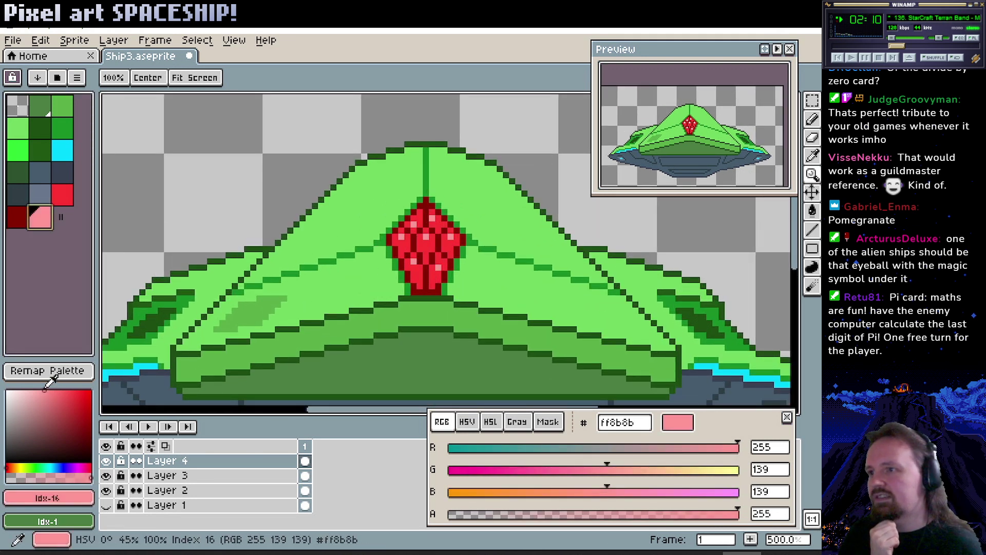
# Change the gem's red palette entry to f24040 and its dark red facet line entry to a30202.
pyautogui.click(63, 195)
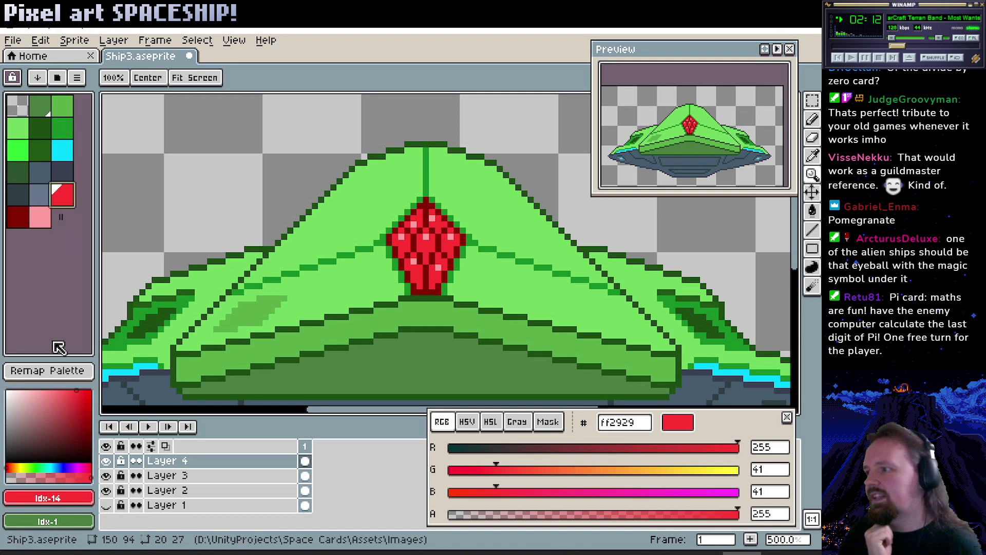
pyautogui.moveTo(76, 392)
pyautogui.mouseDown()
pyautogui.moveTo(75, 401)
pyautogui.moveTo(75, 389)
pyautogui.mouseUp()
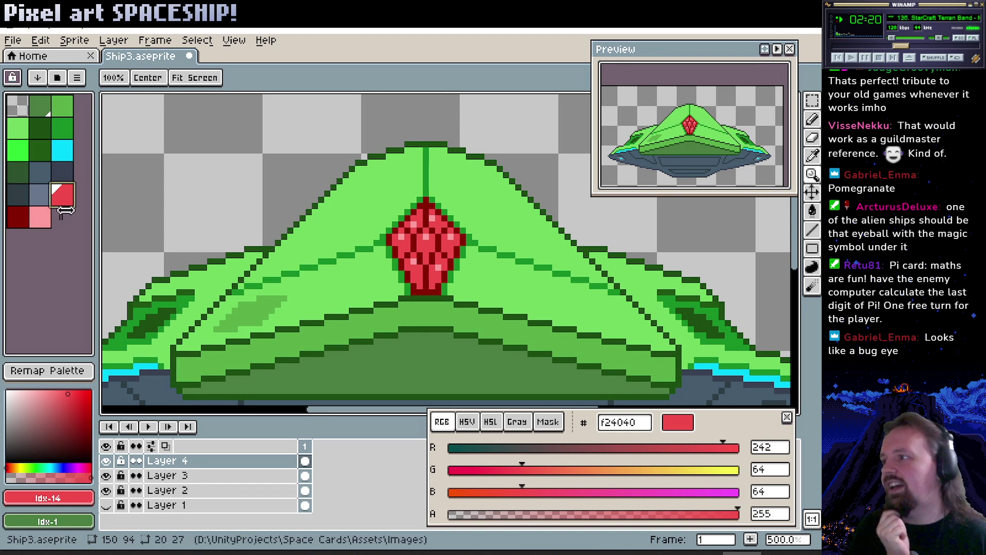
pyautogui.click(28, 226)
pyautogui.click(90, 417)
pyautogui.moveTo(91, 414); pyautogui.dragTo(92, 411)
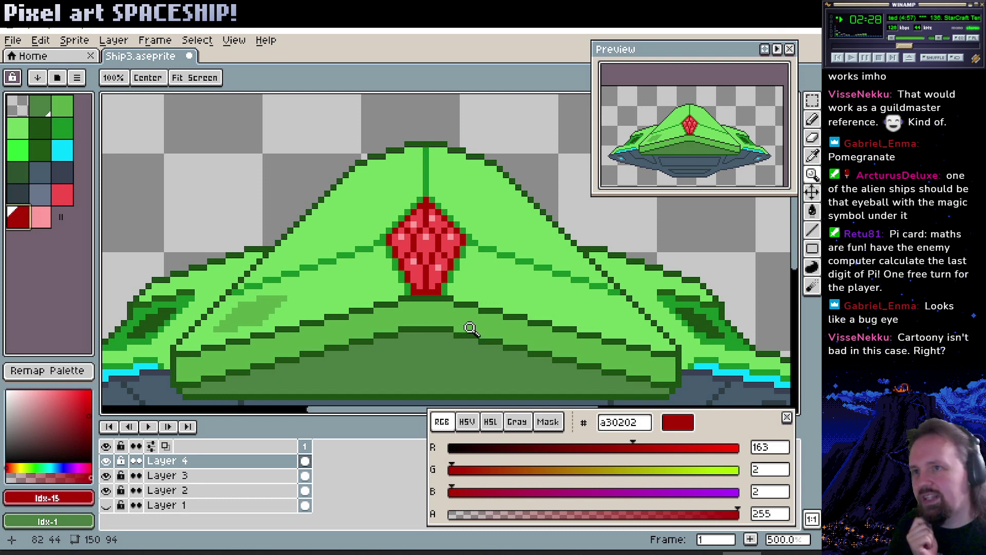
pyautogui.moveTo(469, 325); pyautogui.dragTo(453, 296)
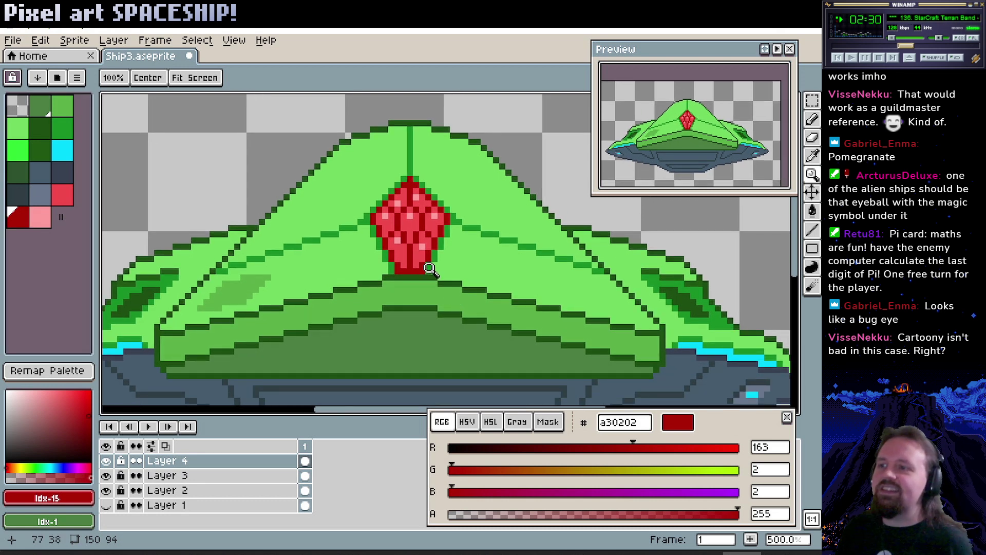
pyautogui.scroll(-1, 429, 268)
pyautogui.scroll(-1, 433, 275)
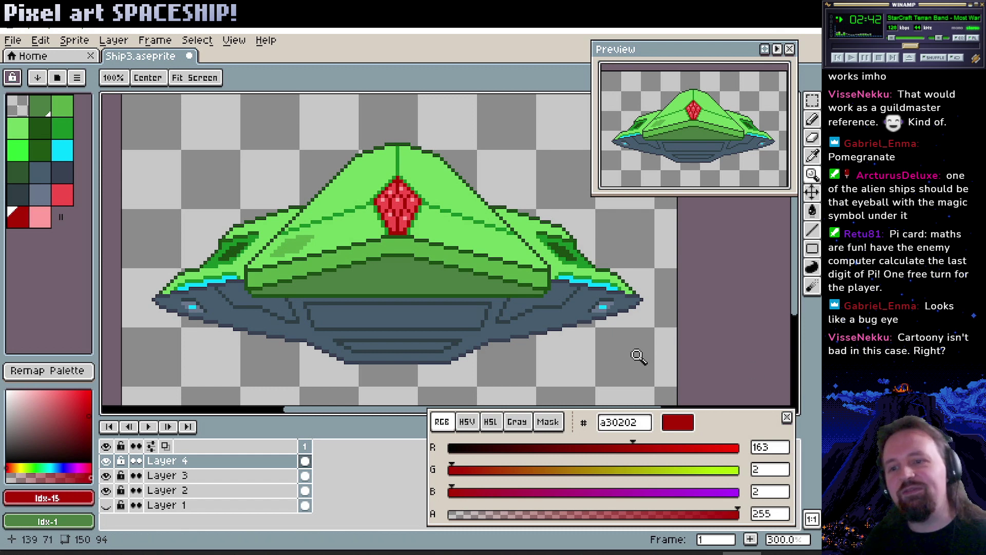
pyautogui.moveTo(483, 261); pyautogui.dragTo(492, 262)
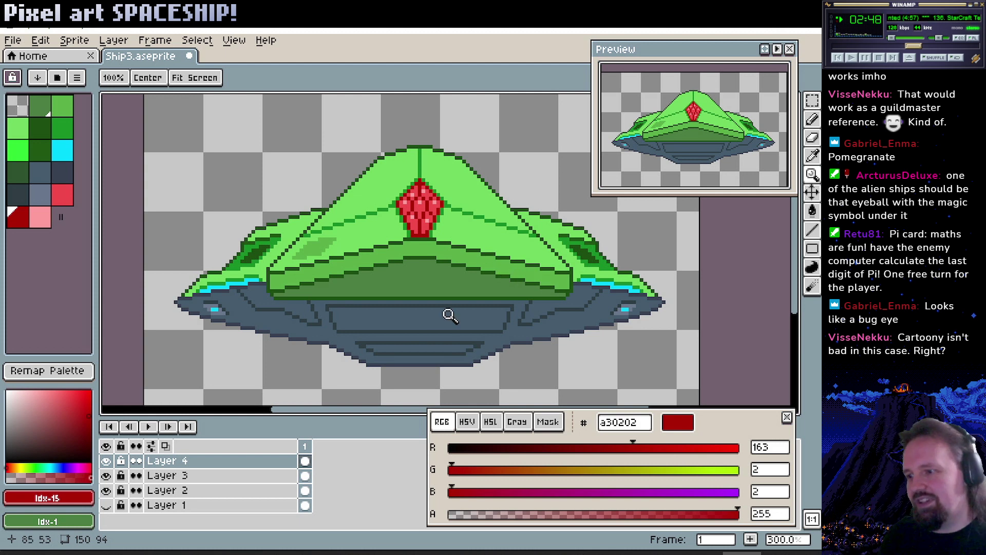
# Switch to the Scrivener design notes and examine the Science Officer card ideas in the Crew Cards document.
pyautogui.hotkey('alt', 'Tab')
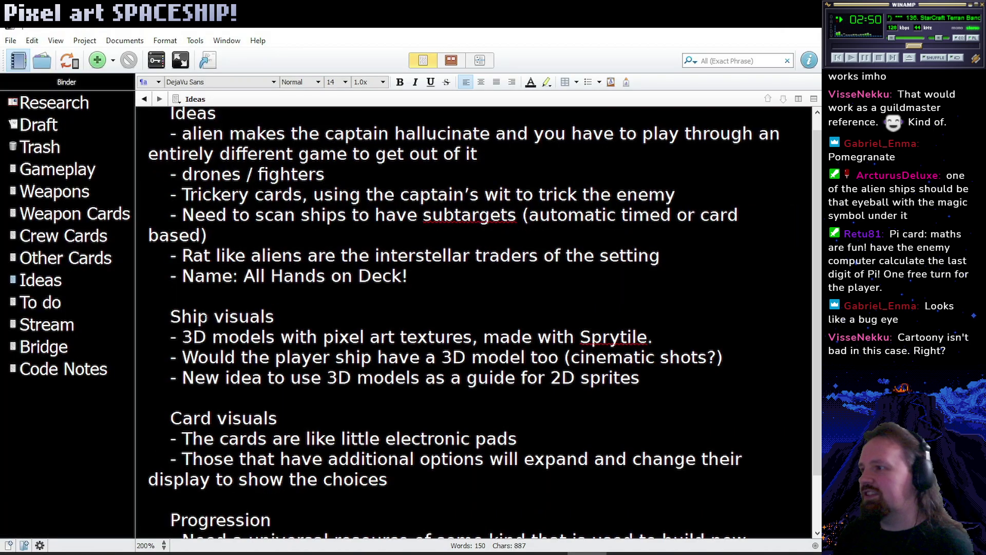
pyautogui.click(64, 258)
pyautogui.click(67, 235)
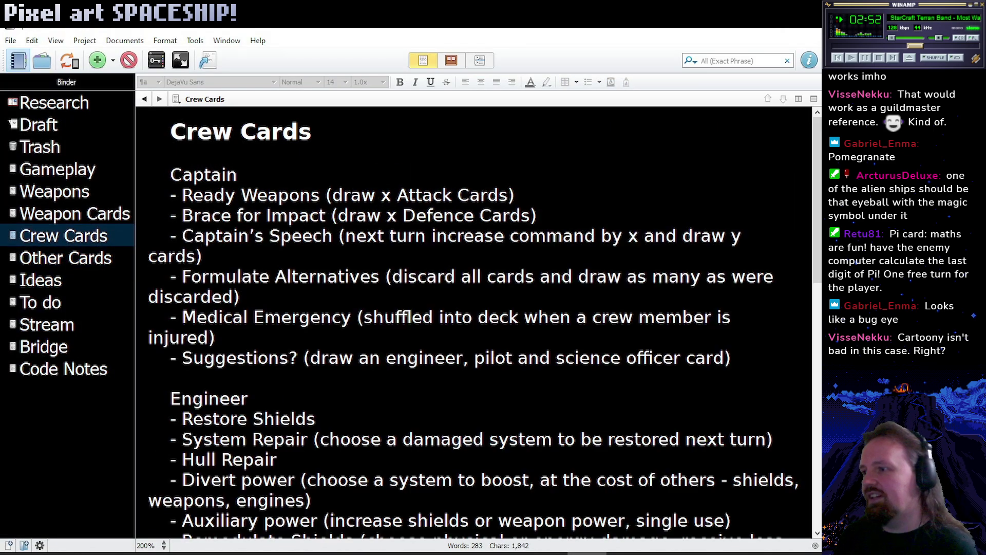
pyautogui.scroll(-10, 473, 318)
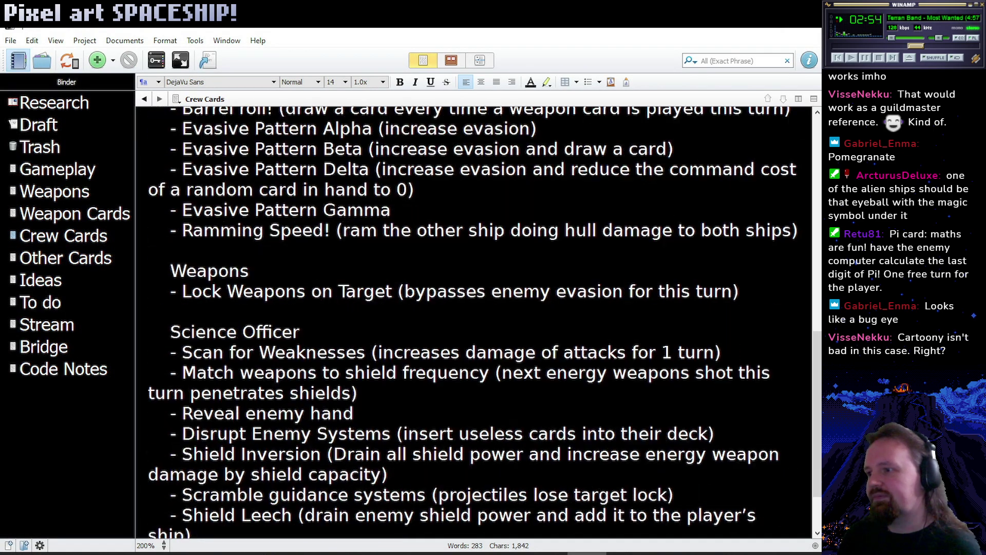
pyautogui.scroll(-1, 473, 319)
pyautogui.moveTo(183, 371); pyautogui.dragTo(378, 373)
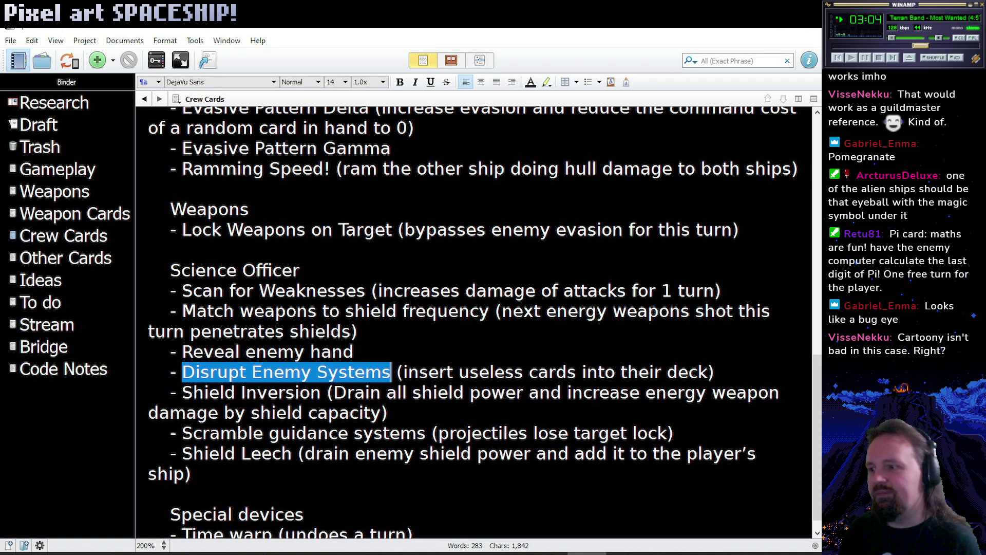
pyautogui.moveTo(183, 291); pyautogui.dragTo(366, 291)
pyautogui.click(222, 333)
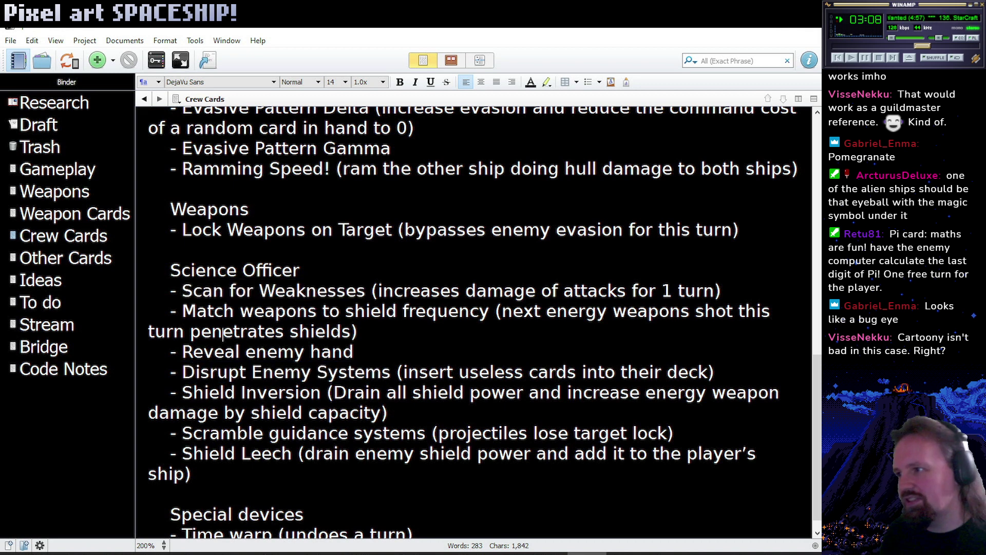
pyautogui.moveTo(183, 311); pyautogui.dragTo(456, 311)
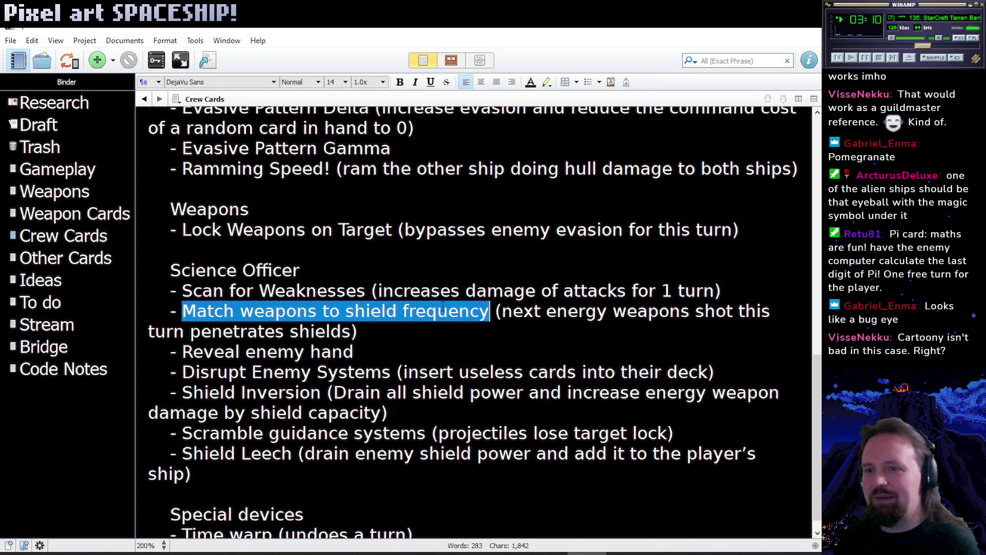
pyautogui.click(443, 306)
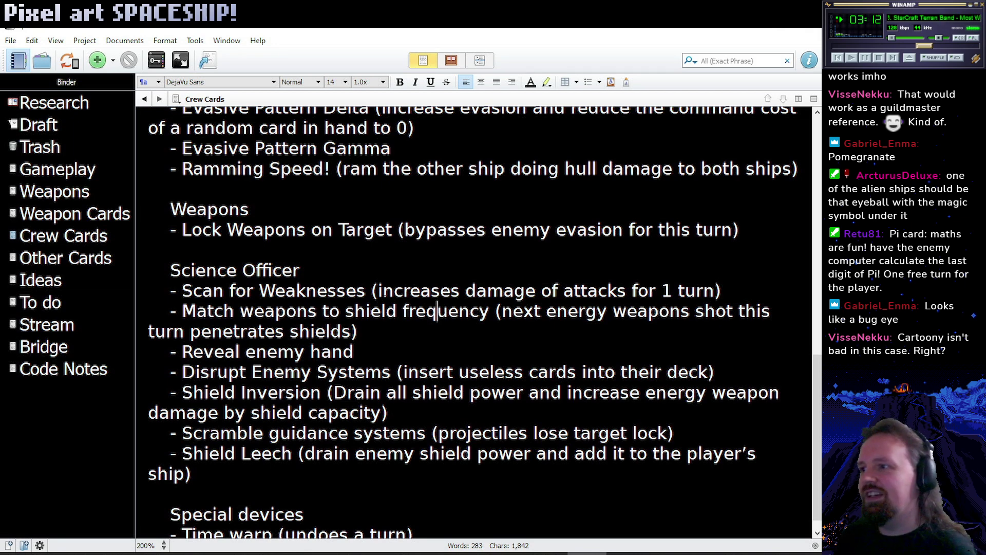
# Examine the Pilot and Engineer card ideas in the Crew Cards document and return to the Aseprite ship sprite.
pyautogui.scroll(4, 472, 319)
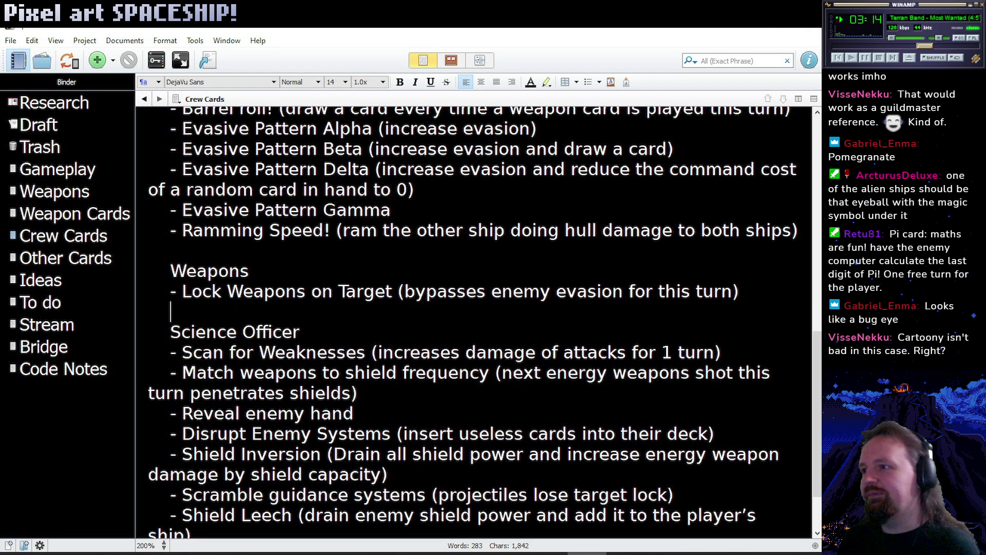
pyautogui.scroll(2, 473, 319)
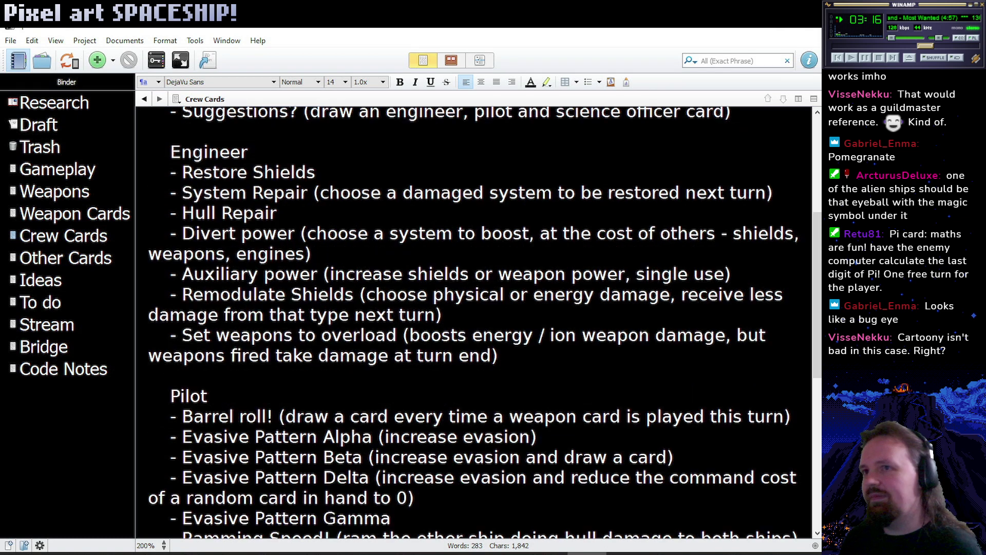
pyautogui.hotkey('alt', 'Tab')
# Touch up the gem's dark red facet lines with the Pencil and paint the lower-right pink highlight over in red f24040.
pyautogui.click(426, 297)
pyautogui.click(434, 288)
pyautogui.click(444, 276)
pyautogui.click(400, 227)
pyautogui.click(400, 227)
pyautogui.press('b')
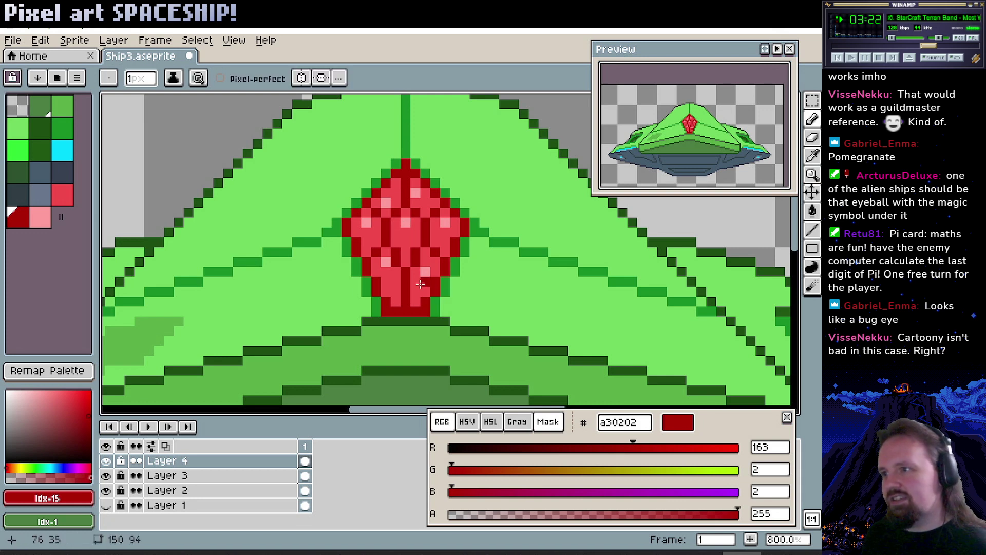
pyautogui.keyDown('alt'); pyautogui.click(426, 271); pyautogui.keyUp('alt')
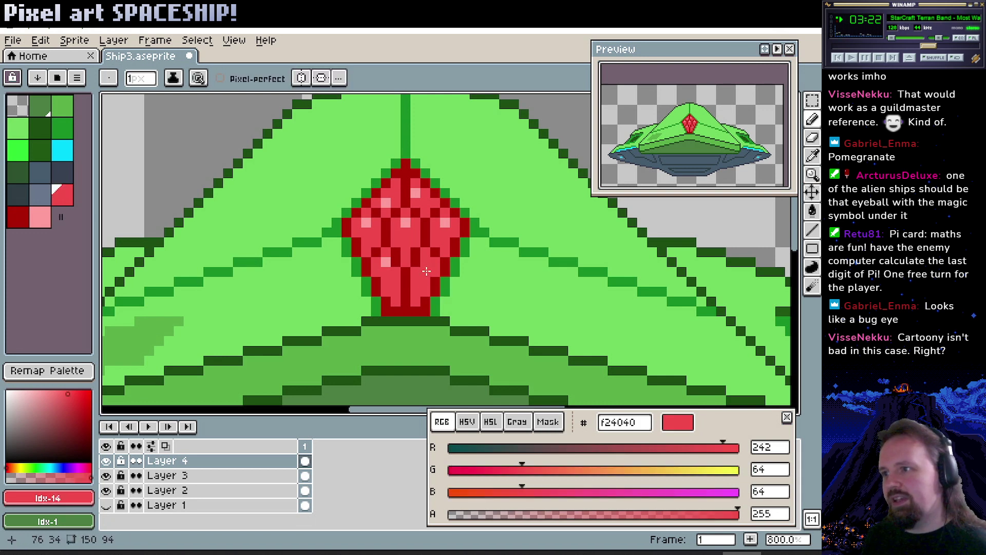
pyautogui.keyDown('alt'); pyautogui.click(396, 248); pyautogui.keyUp('alt')
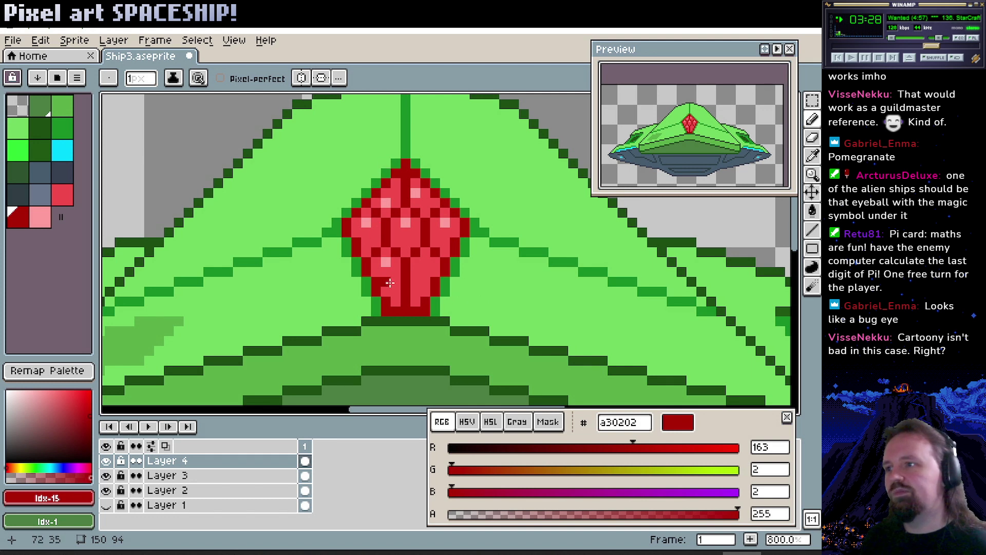
# Paint over the outer facet lines and extra pink highlights in red, keeping only the gem's central ring, its highlight and the lower line.
pyautogui.keyDown('alt'); pyautogui.click(393, 269); pyautogui.keyUp('alt')
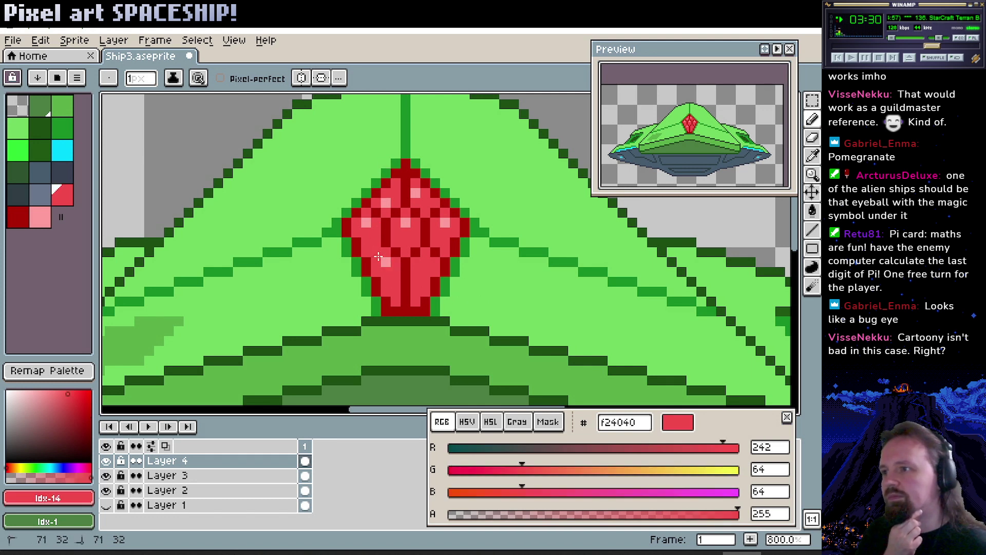
pyautogui.click(385, 203)
pyautogui.click(414, 194)
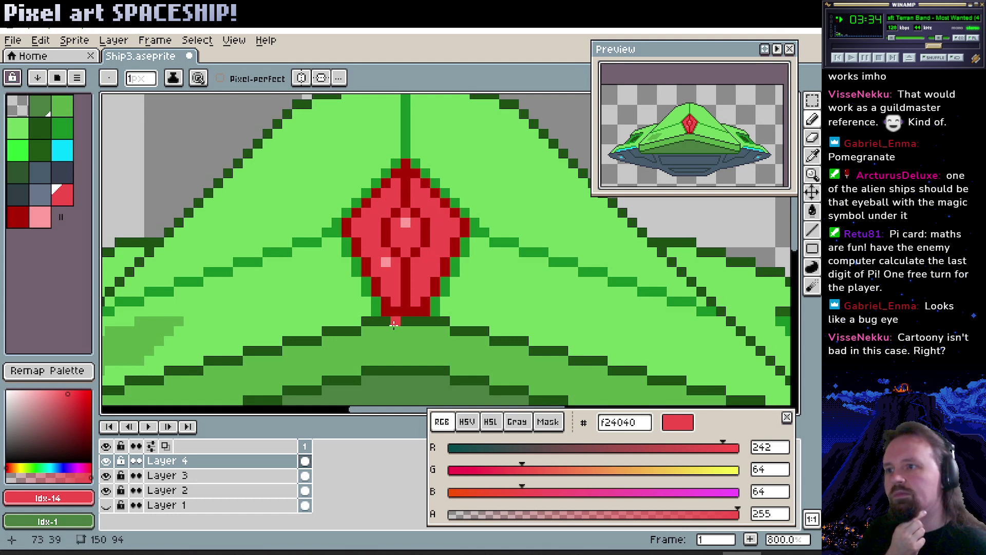
pyautogui.click(385, 262)
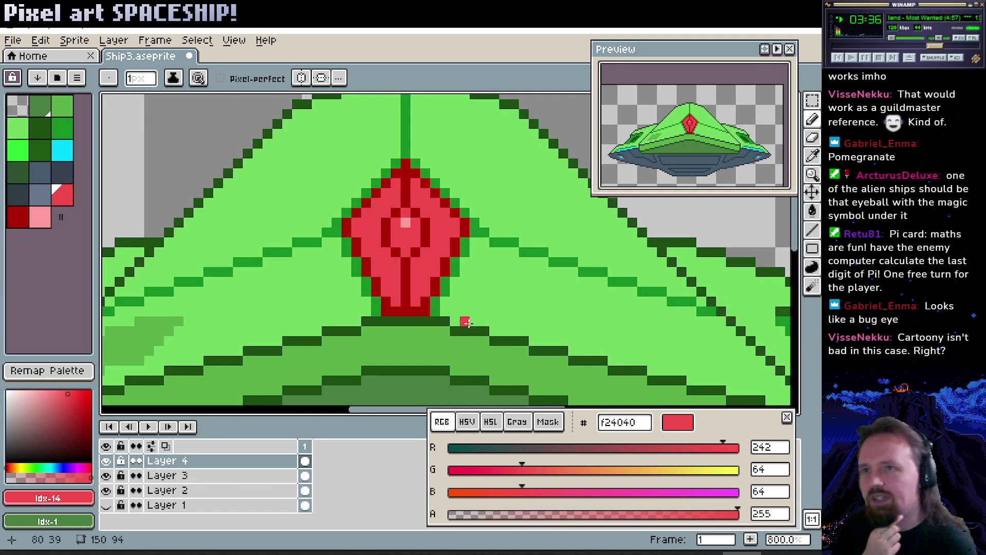
# Try split facet lines above and below the gem's central ring, settling on single dark red vertical lines joining it to both ends.
pyautogui.keyDown('alt'); pyautogui.click(406, 222); pyautogui.keyUp('alt')
pyautogui.keyDown('alt'); pyautogui.click(396, 211); pyautogui.keyUp('alt')
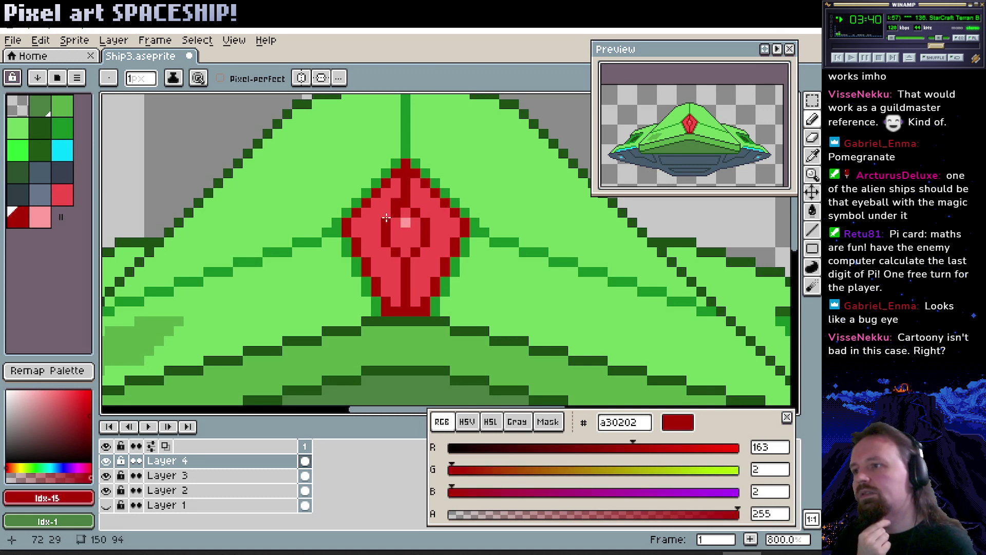
pyautogui.keyDown('alt'); pyautogui.click(405, 206); pyautogui.keyUp('alt')
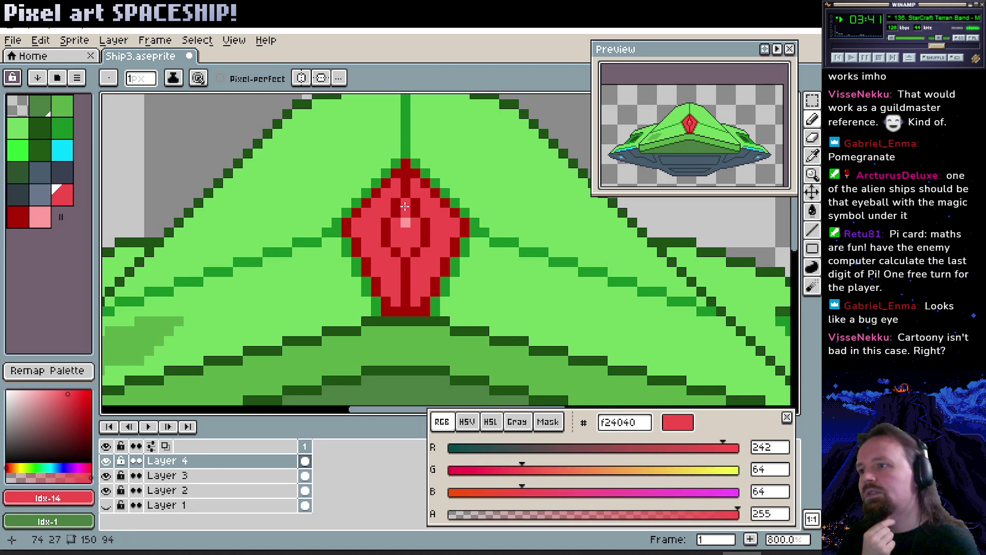
pyautogui.keyDown('alt'); pyautogui.click(399, 254); pyautogui.keyUp('alt')
pyautogui.keyDown('alt'); pyautogui.click(397, 264); pyautogui.keyUp('alt')
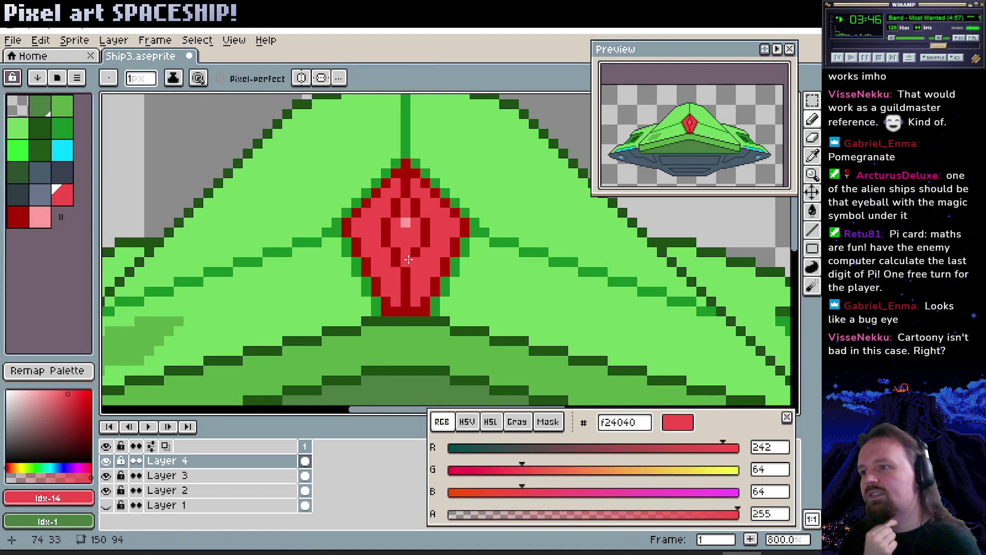
pyautogui.keyDown('alt'); pyautogui.click(405, 260); pyautogui.keyUp('alt')
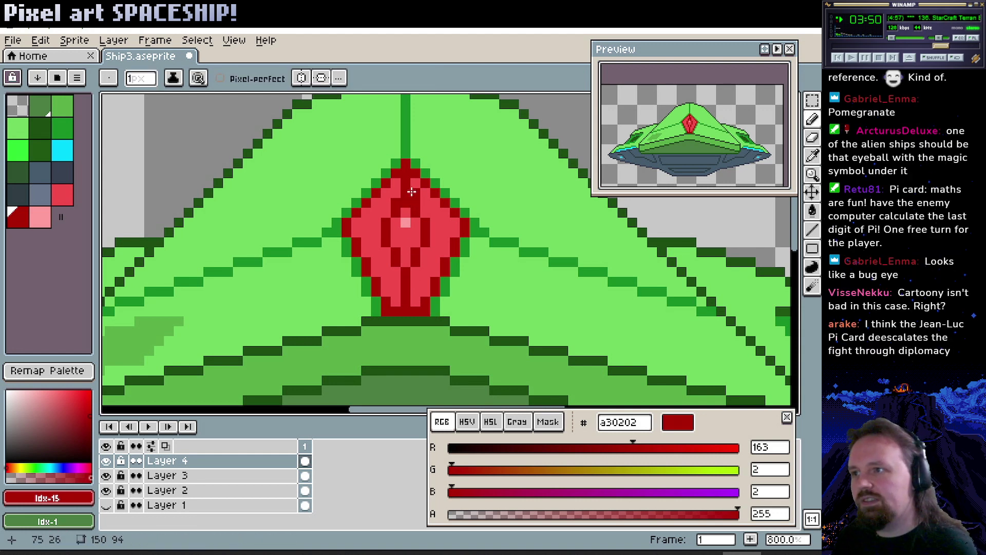
pyautogui.keyDown('alt'); pyautogui.click(417, 200); pyautogui.keyUp('alt')
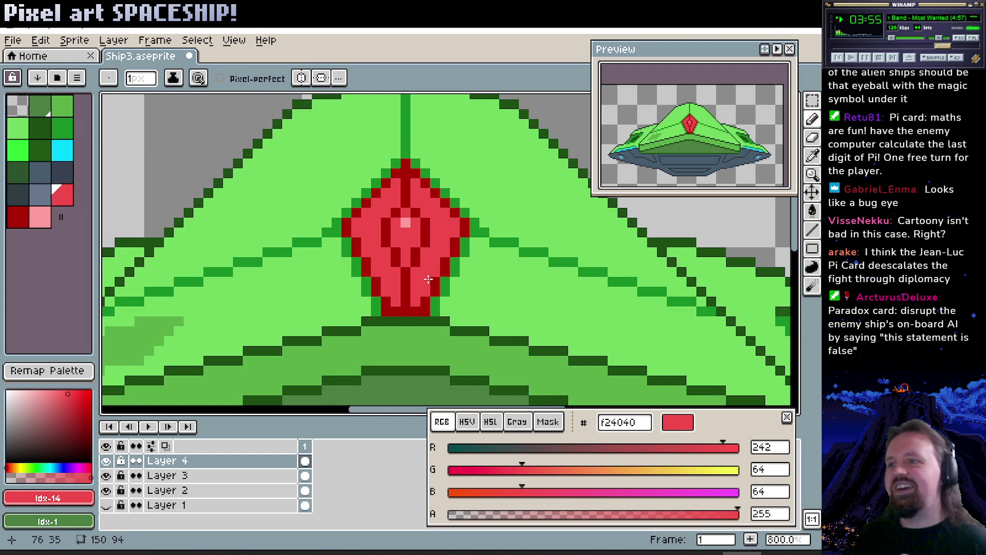
pyautogui.keyDown('alt'); pyautogui.click(399, 255); pyautogui.keyUp('alt')
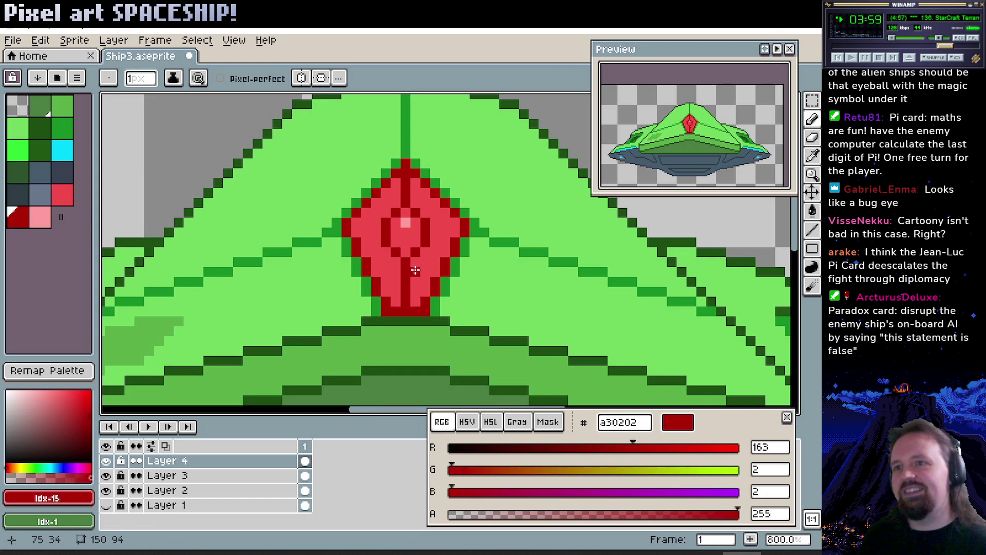
# Draw dark red side facet lines between the central ring and the gem's side corners, reshaping them with red pixels.
pyautogui.click(367, 229)
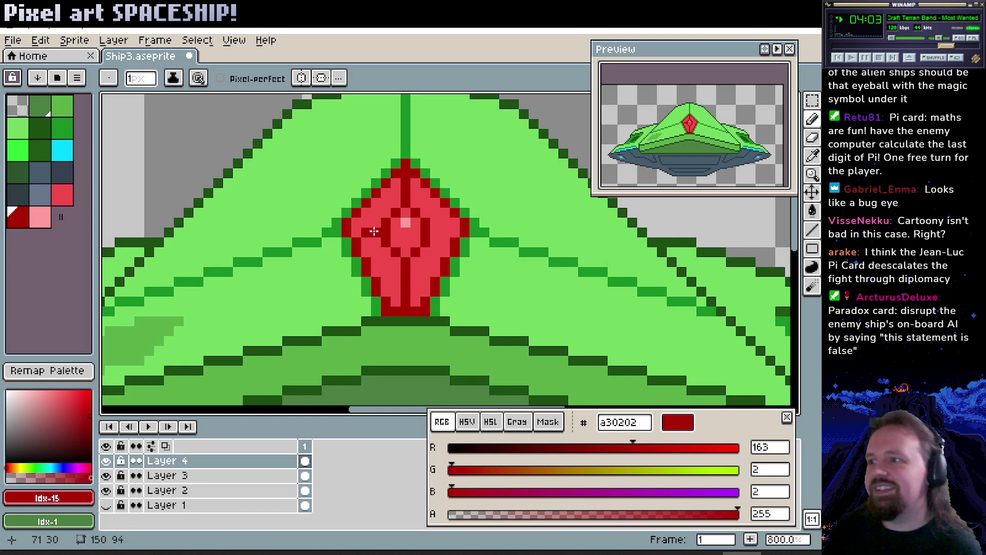
pyautogui.click(446, 231)
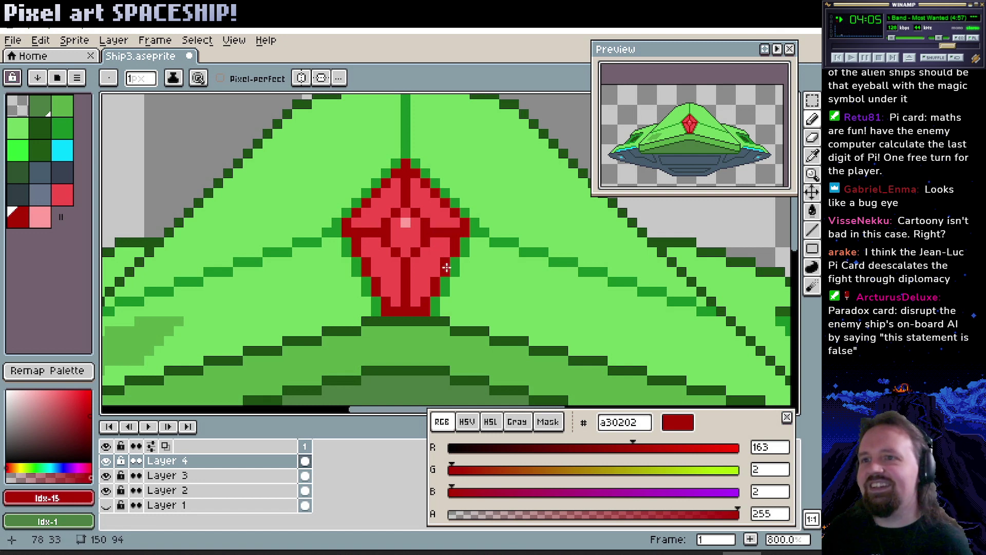
pyautogui.keyDown('alt'); pyautogui.click(375, 251); pyautogui.keyUp('alt')
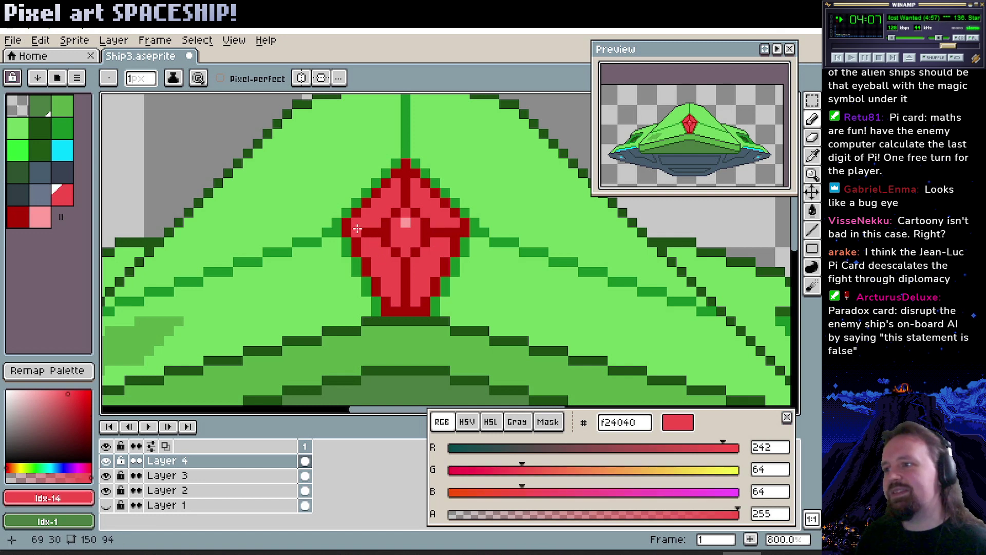
pyautogui.keyDown('alt'); pyautogui.click(366, 226); pyautogui.keyUp('alt')
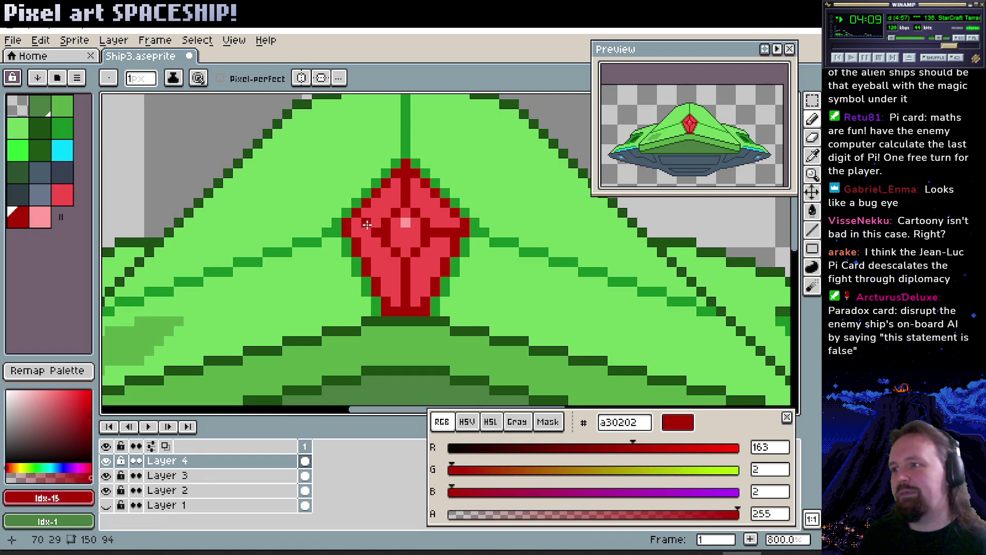
pyautogui.keyDown('alt'); pyautogui.click(447, 224); pyautogui.keyUp('alt')
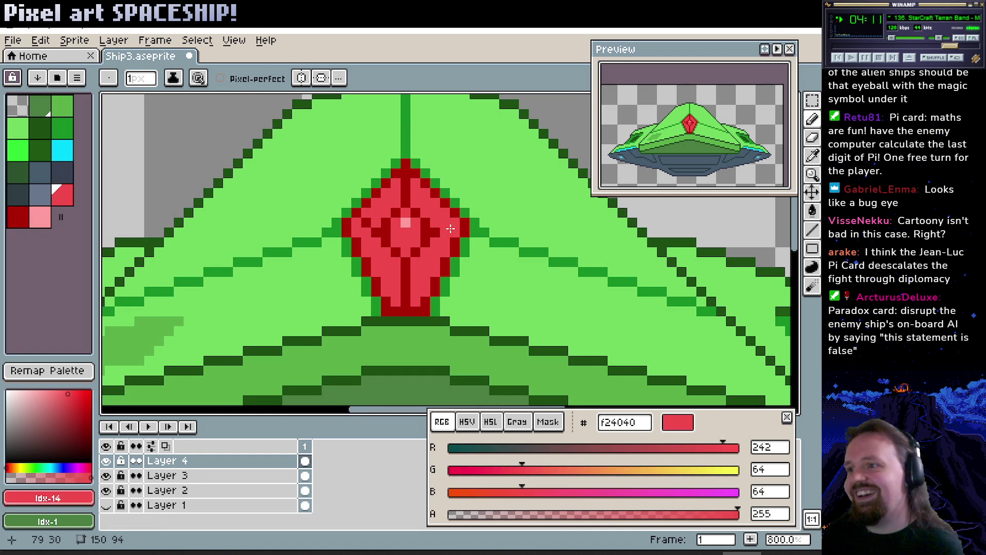
pyautogui.keyDown('alt'); pyautogui.click(437, 231); pyautogui.keyUp('alt')
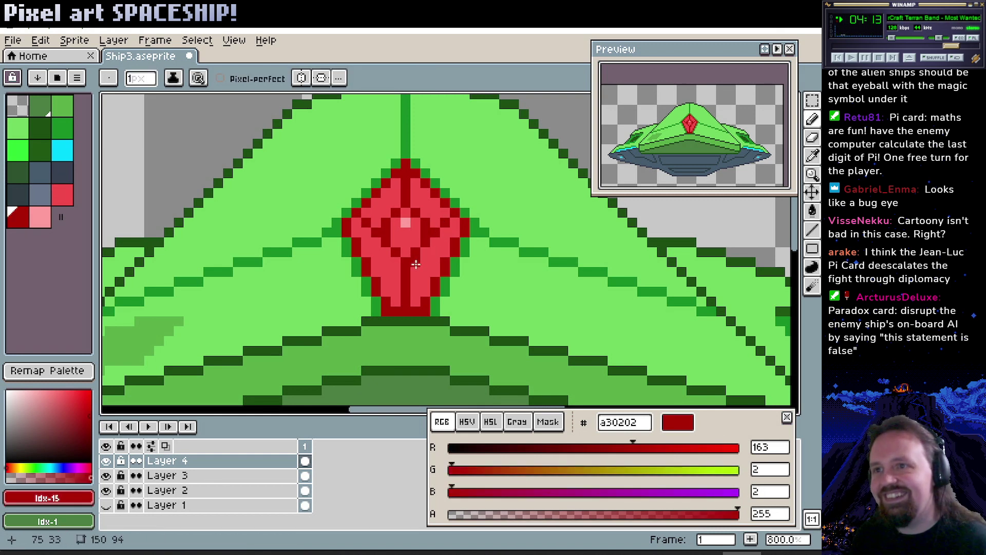
pyautogui.keyDown('alt'); pyautogui.click(442, 229); pyautogui.keyUp('alt')
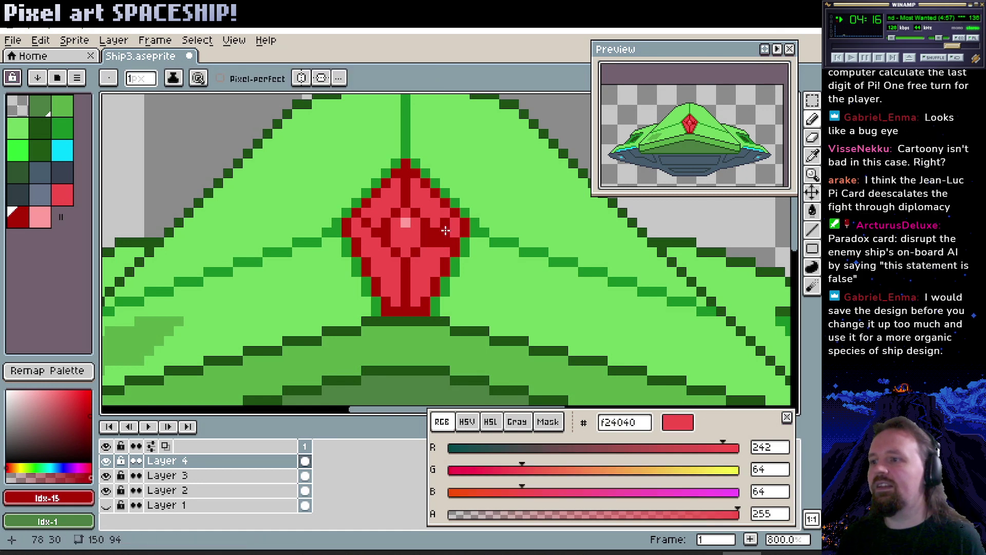
pyautogui.keyDown('alt'); pyautogui.click(380, 231); pyautogui.keyUp('alt')
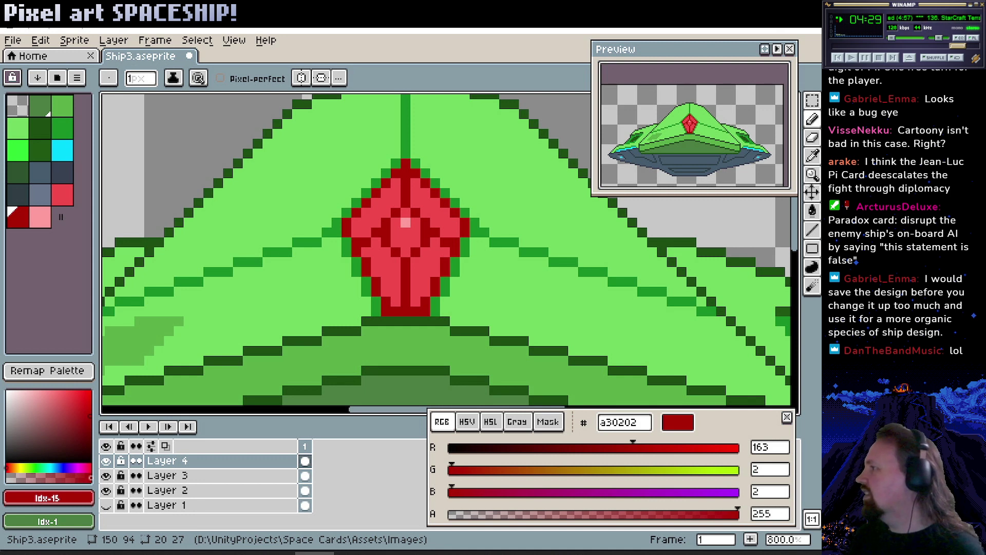
# Switch to the Chrome search for pixel art gemstones and open the Reddit gemstones image for reference.
pyautogui.hotkey('alt', 'Tab')
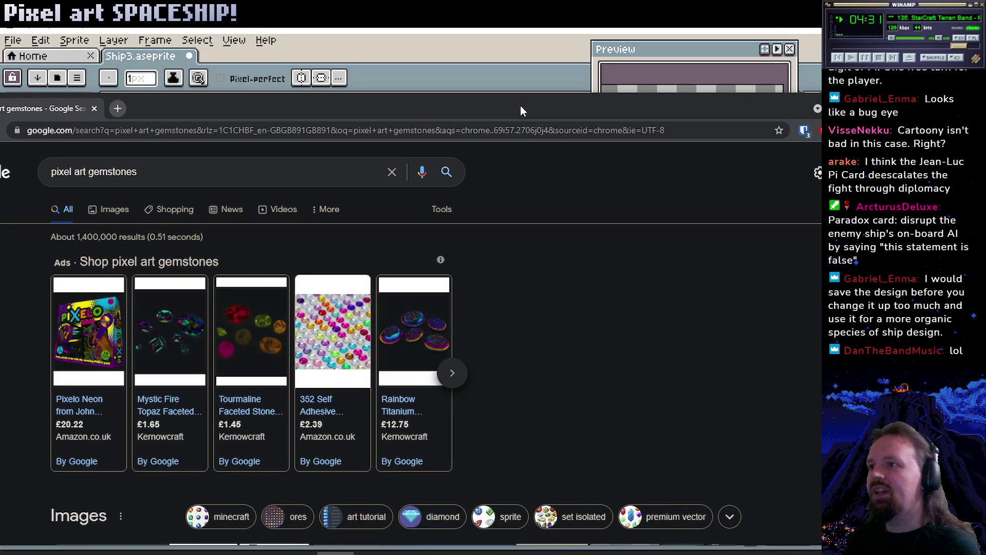
pyautogui.scroll(-6, 149, 288)
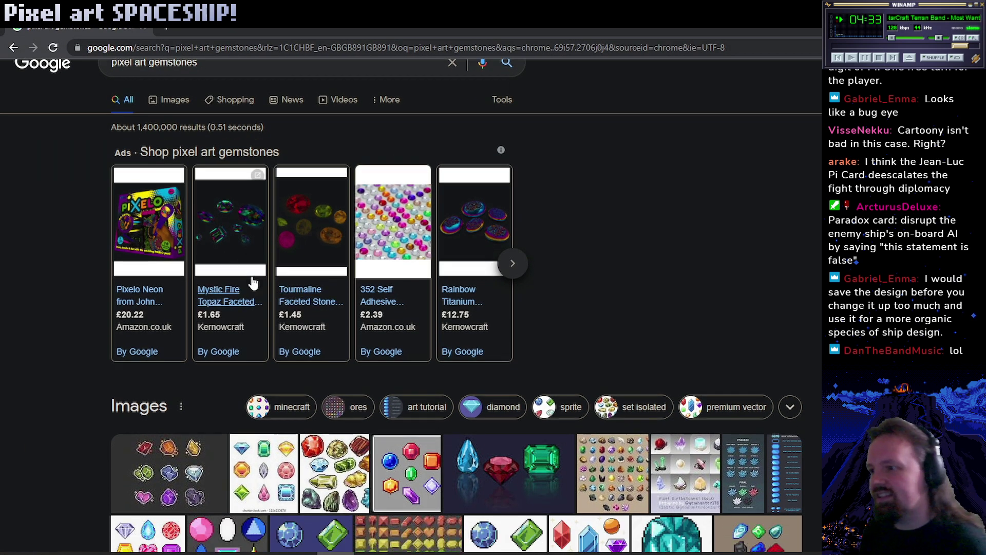
pyautogui.scroll(2, 147, 292)
pyautogui.click(148, 292)
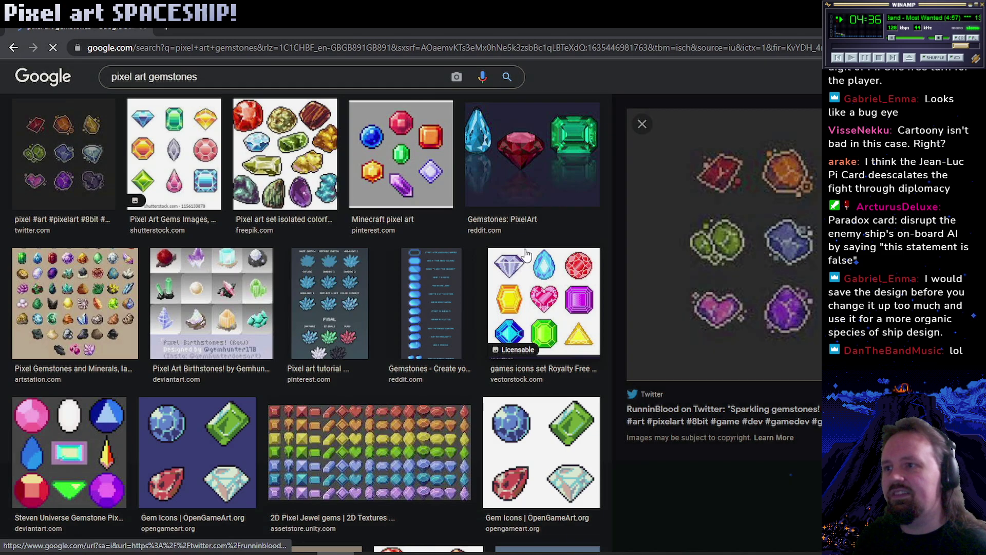
pyautogui.click(550, 149)
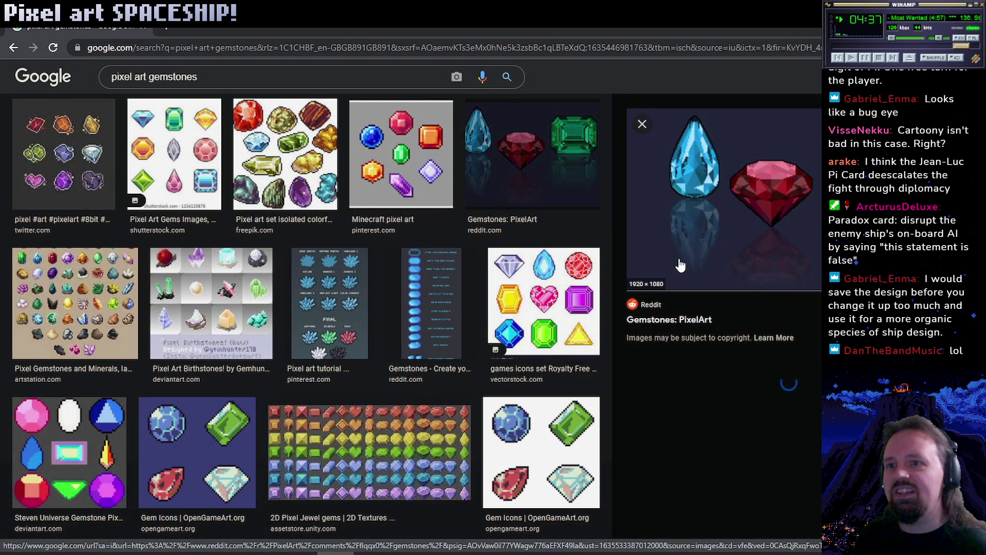
# Shrink and reposition the browser window over the sprite, and compare the VectorStock pixel gems with the Reddit gemstones image.
pyautogui.doubleClick(714, 31)
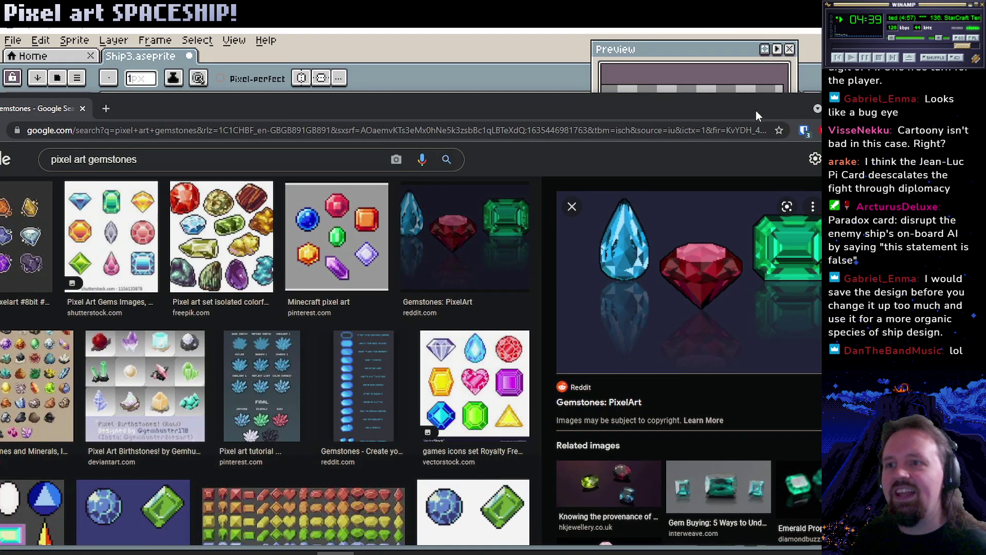
pyautogui.moveTo(756, 110); pyautogui.dragTo(572, 75)
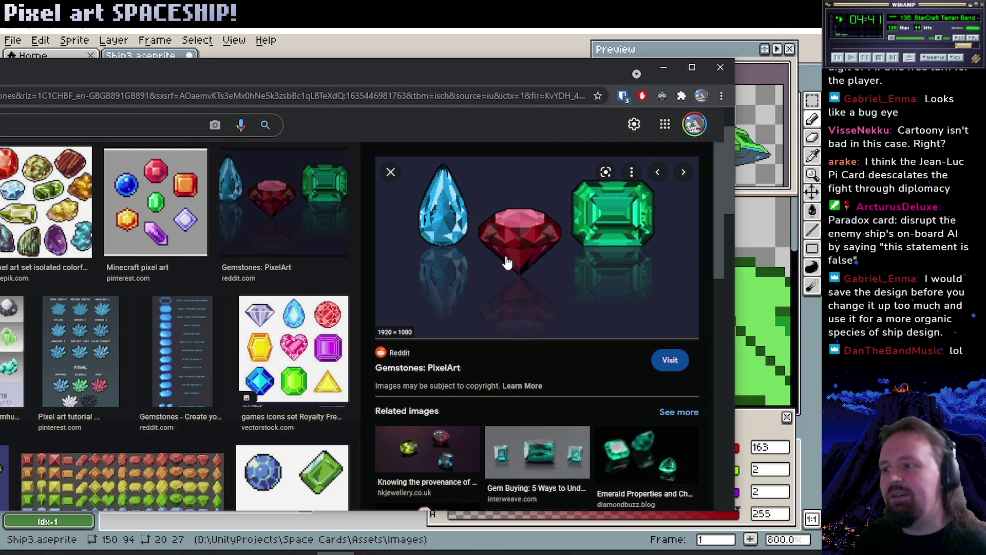
pyautogui.click(295, 334)
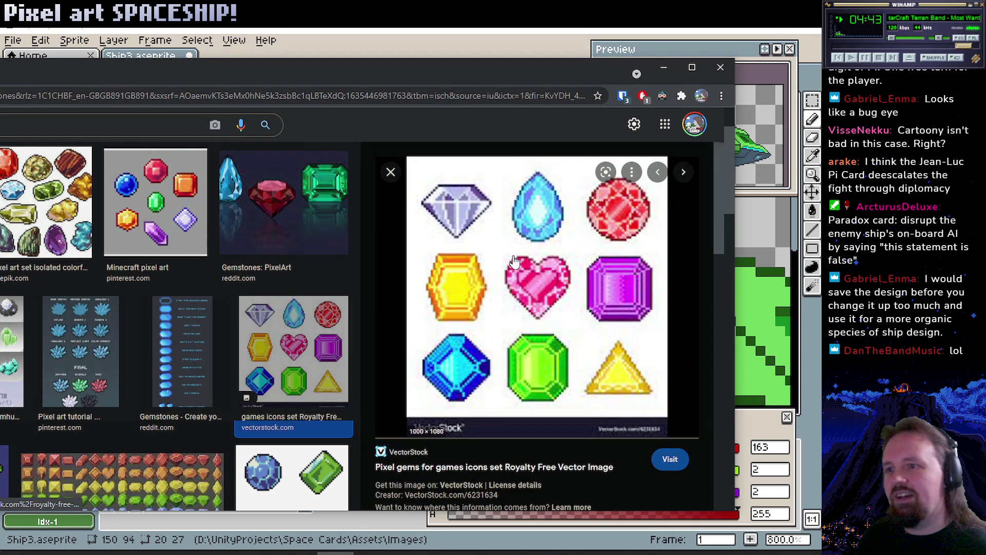
pyautogui.moveTo(534, 287); pyautogui.dragTo(496, 186)
pyautogui.hotkey('alt', 'Left')
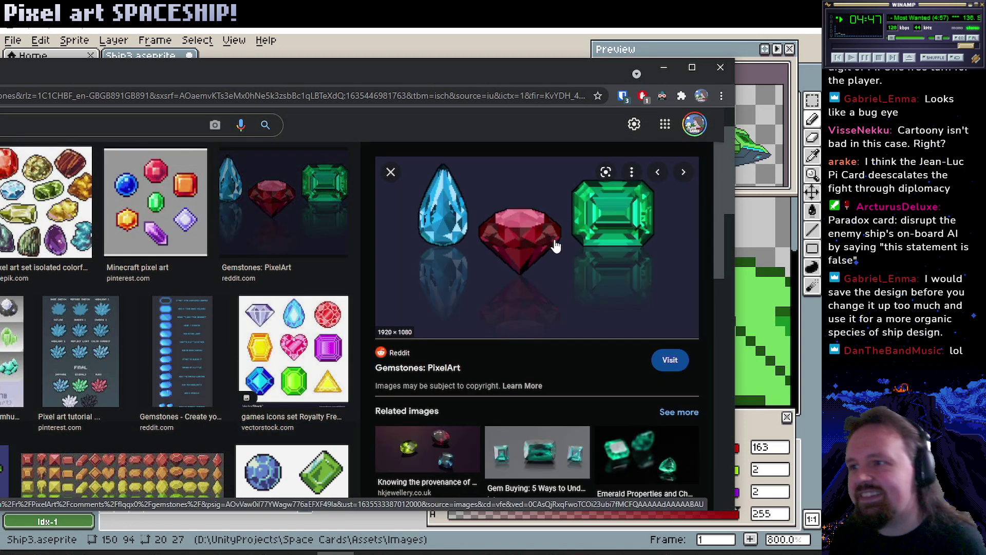
# Search images for "pixel art gemstones kyrandia" and view the Legend of Kyrandia Red Magestone and marble altar screenshots.
pyautogui.scroll(3, 220, 268)
pyautogui.moveTo(161, 78); pyautogui.dragTo(327, 79)
pyautogui.doubleClick(188, 133)
pyautogui.click(188, 133)
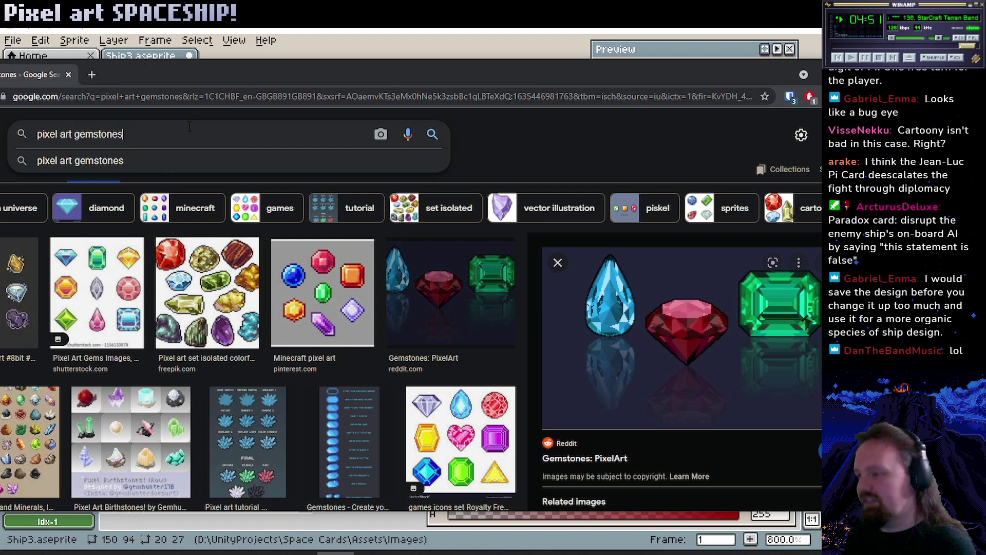
pyautogui.write('ky')
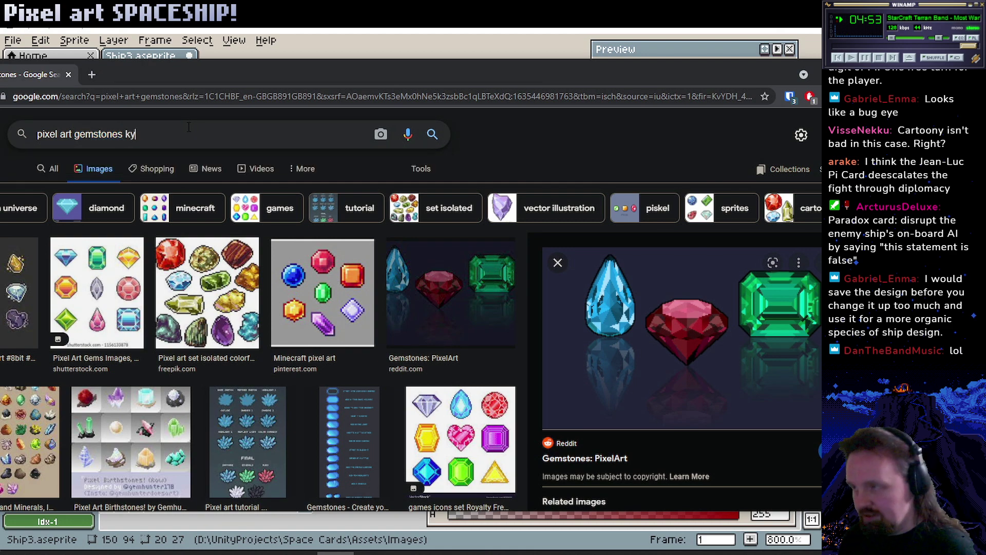
pyautogui.write('randia')
pyautogui.press('Return')
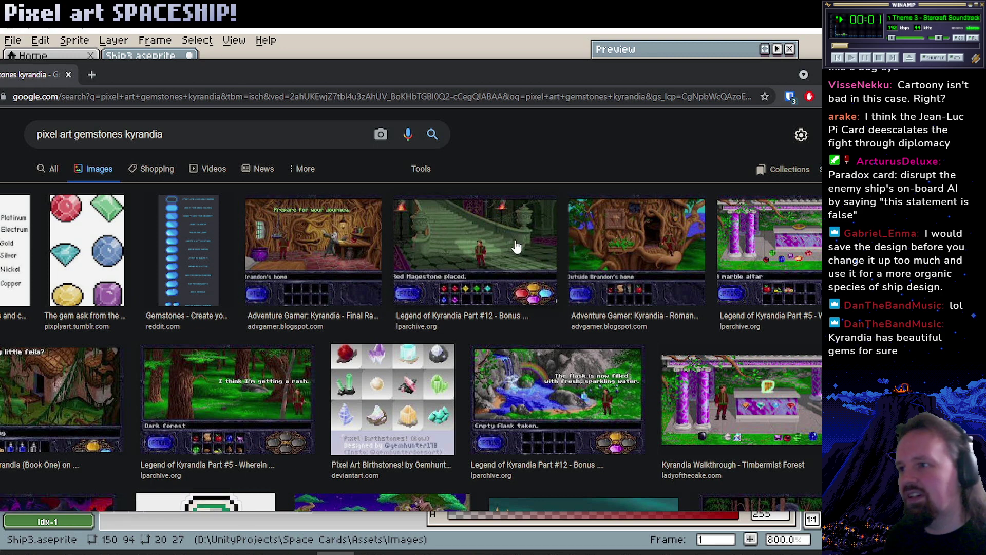
pyautogui.click(496, 250)
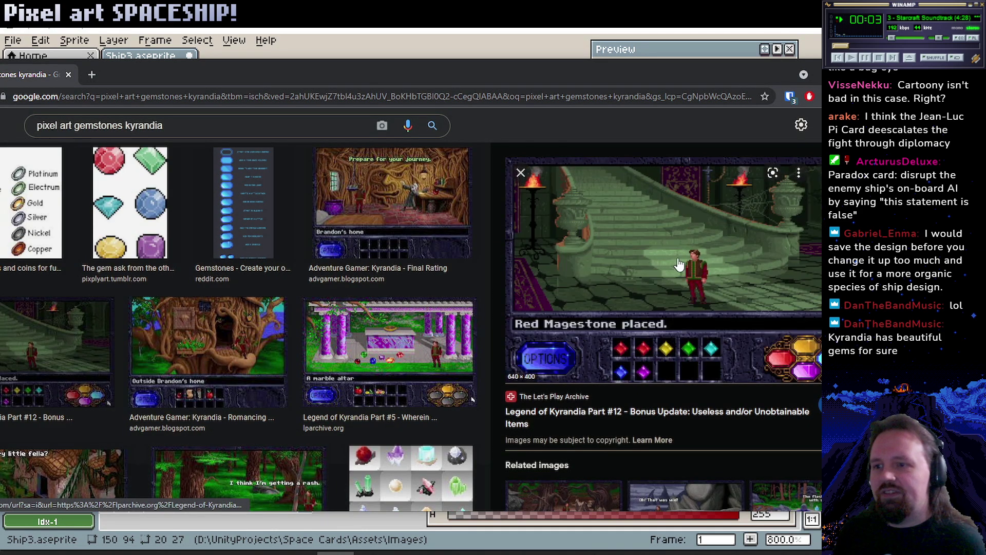
pyautogui.click(362, 343)
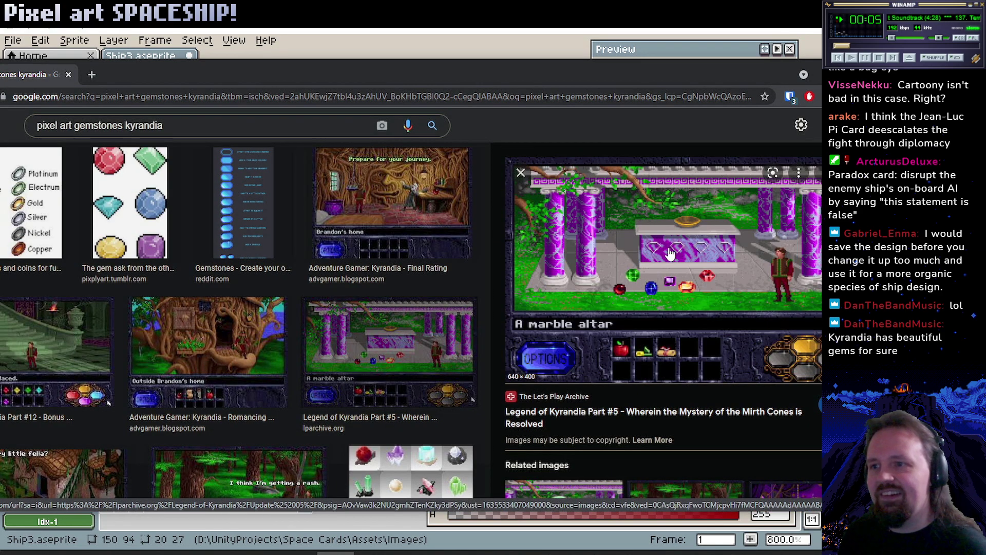
# Bring the marble altar image fully into view and open it at full size in its own tab.
pyautogui.moveTo(662, 74); pyautogui.dragTo(498, 62)
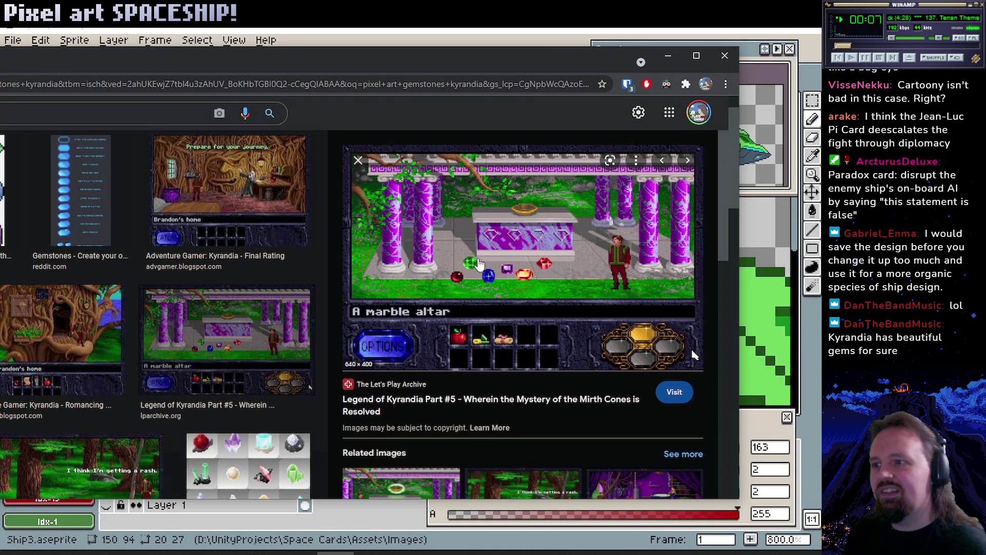
pyautogui.rightClick(474, 276)
pyautogui.click(529, 396)
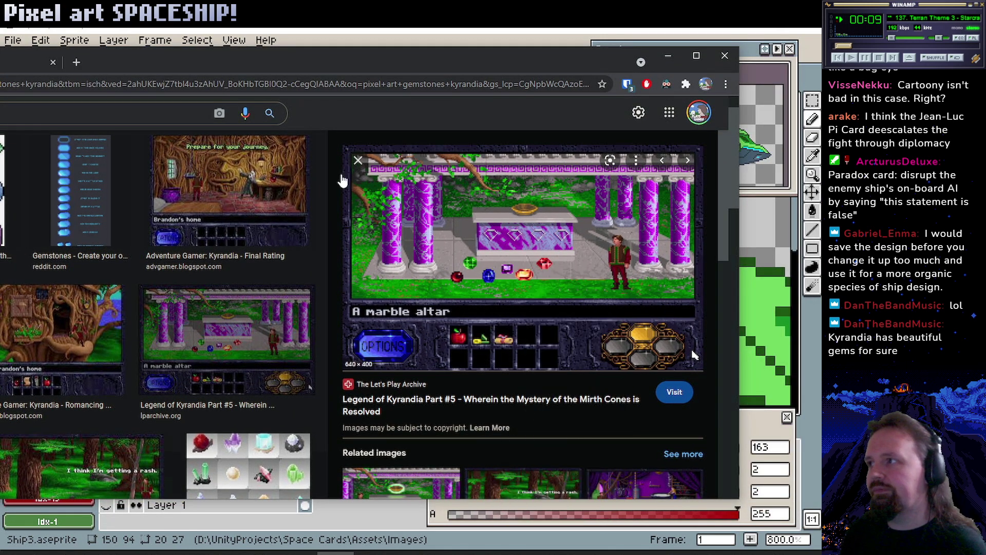
pyautogui.click(36, 62)
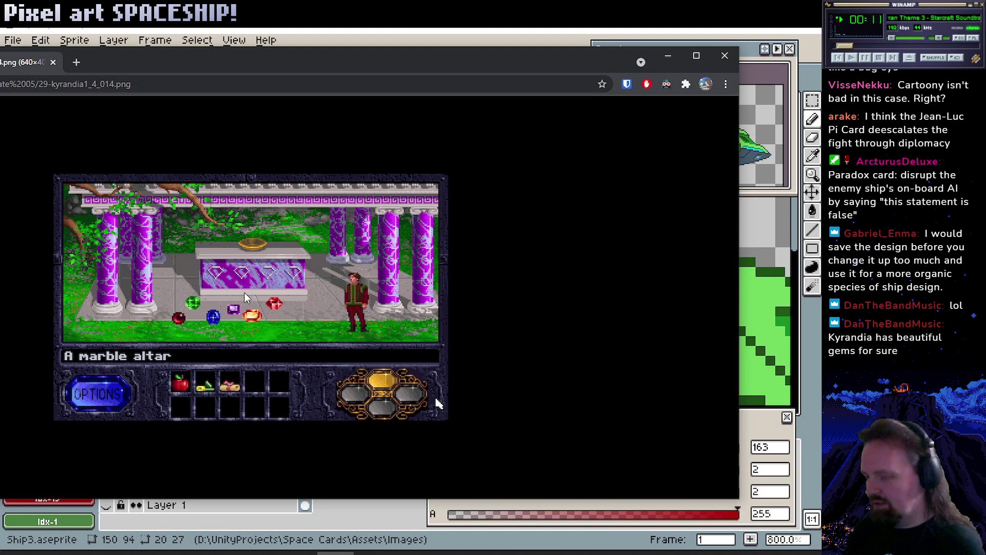
# Examine the marble altar scene's gemstones up close for facet and highlight shading, and close the browser window.
pyautogui.keyDown('ctrl'); pyautogui.scroll(8, 245, 292); pyautogui.keyUp('ctrl')
pyautogui.middleClick(220, 336)
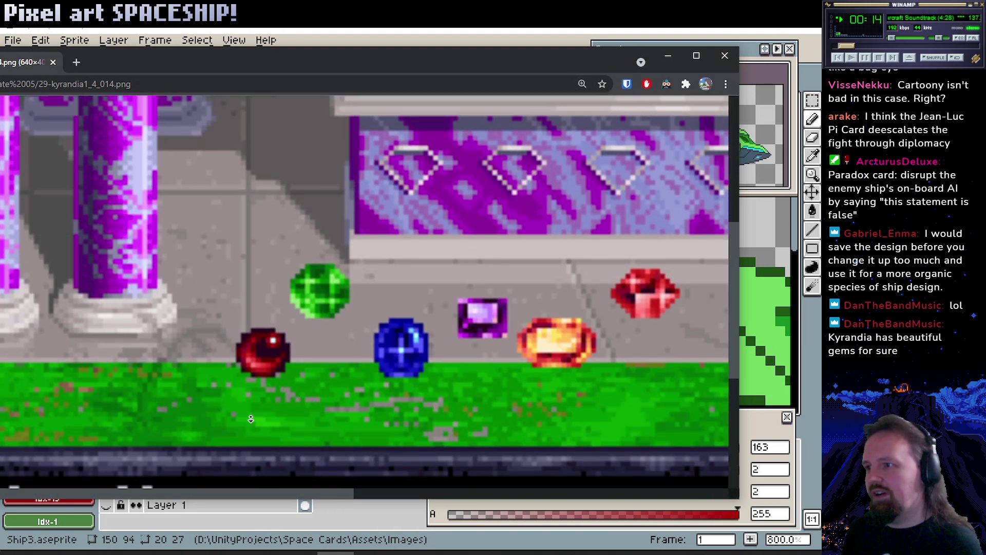
pyautogui.click(327, 369)
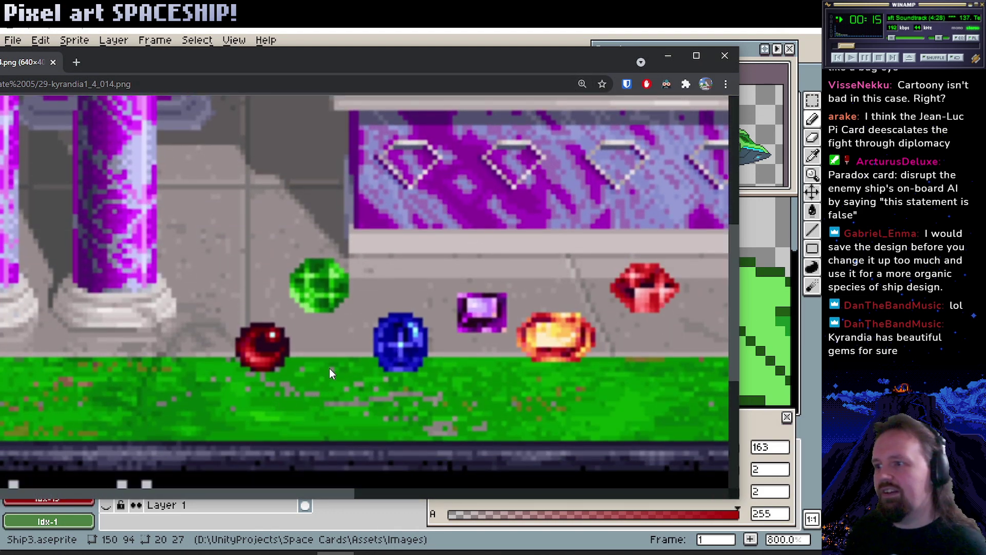
pyautogui.click(424, 373)
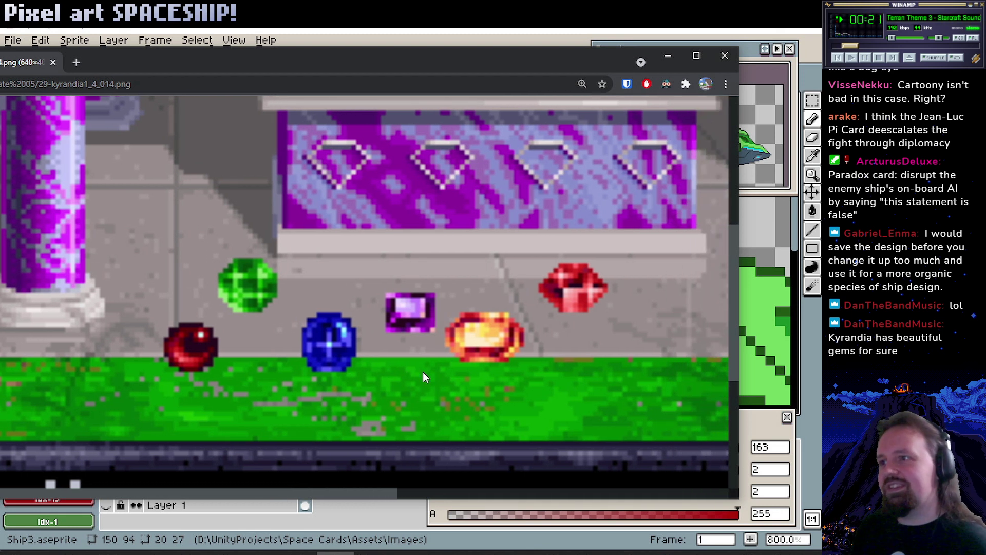
pyautogui.middleClick(390, 327)
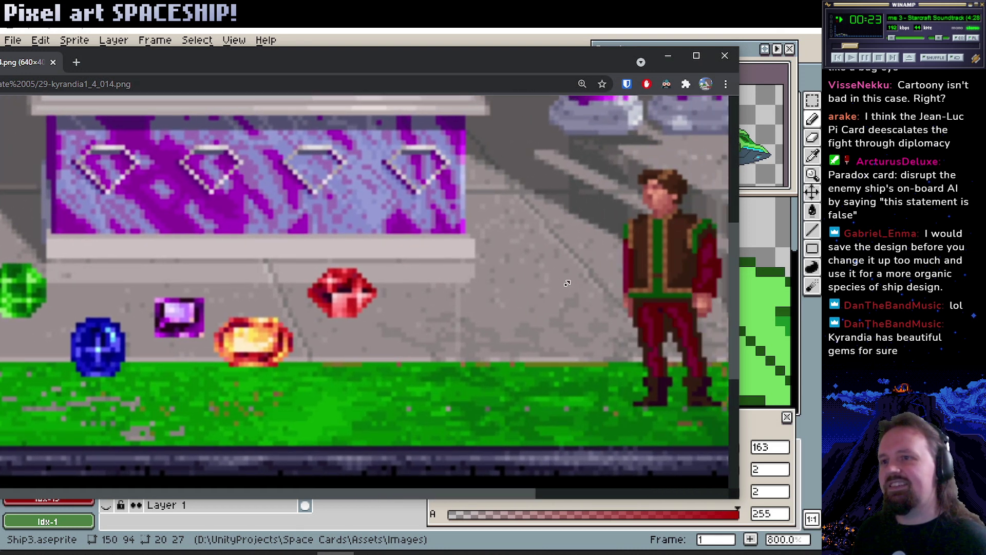
pyautogui.click(547, 299)
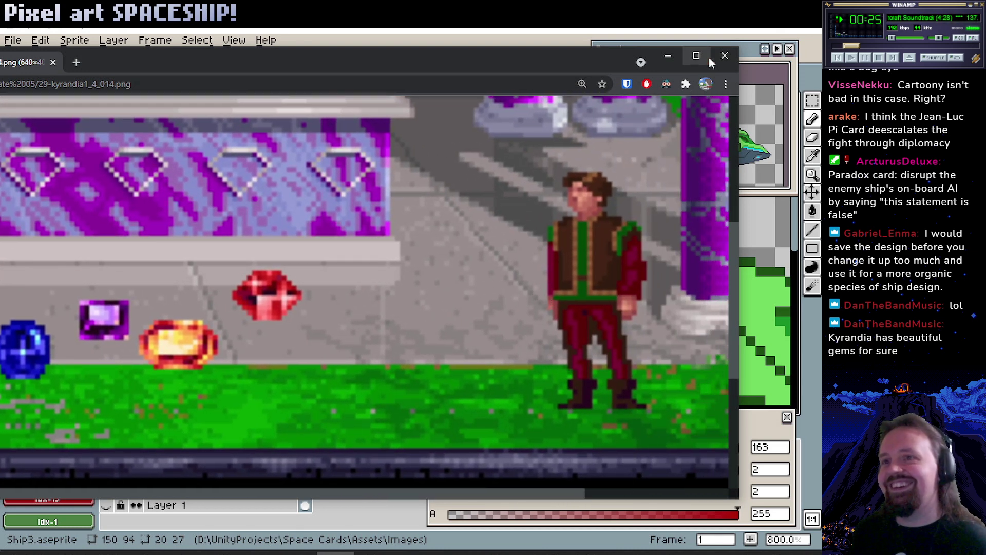
pyautogui.click(724, 56)
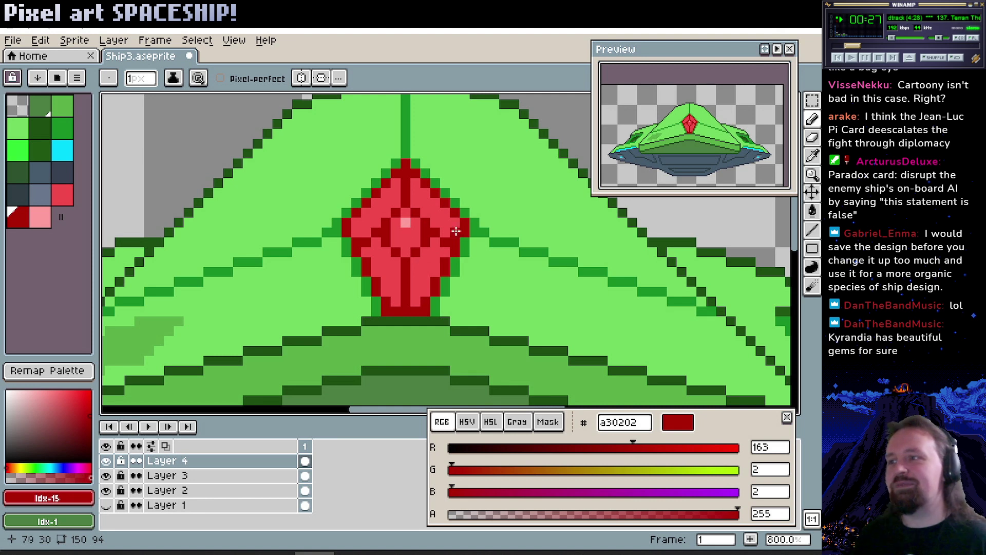
# Add single light pink (ff9292) highlight pixels to the gem's two upper facets and two lower side facets.
pyautogui.keyDown('alt'); pyautogui.click(430, 214); pyautogui.keyUp('alt')
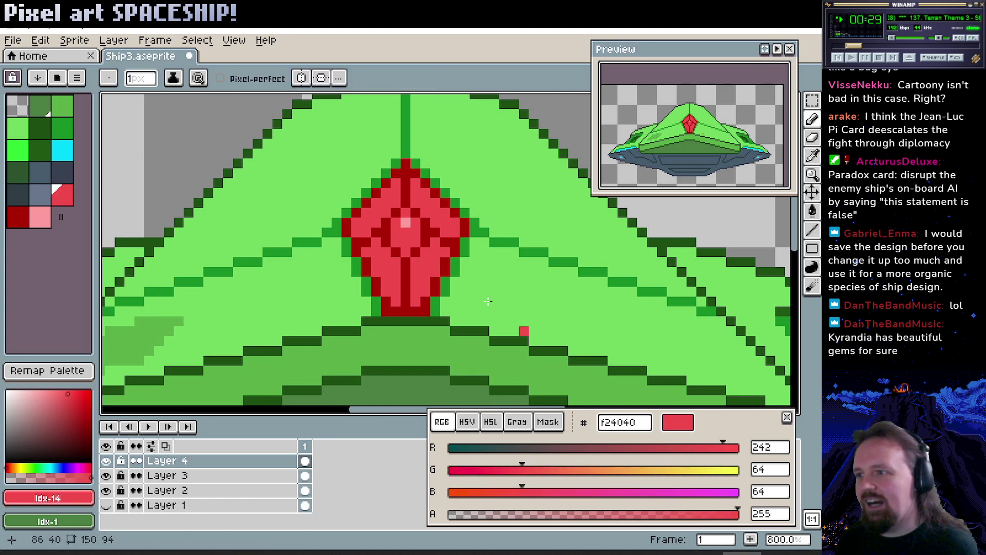
pyautogui.press('0')
pyautogui.press('0')
pyautogui.click(403, 225)
pyautogui.click(386, 202)
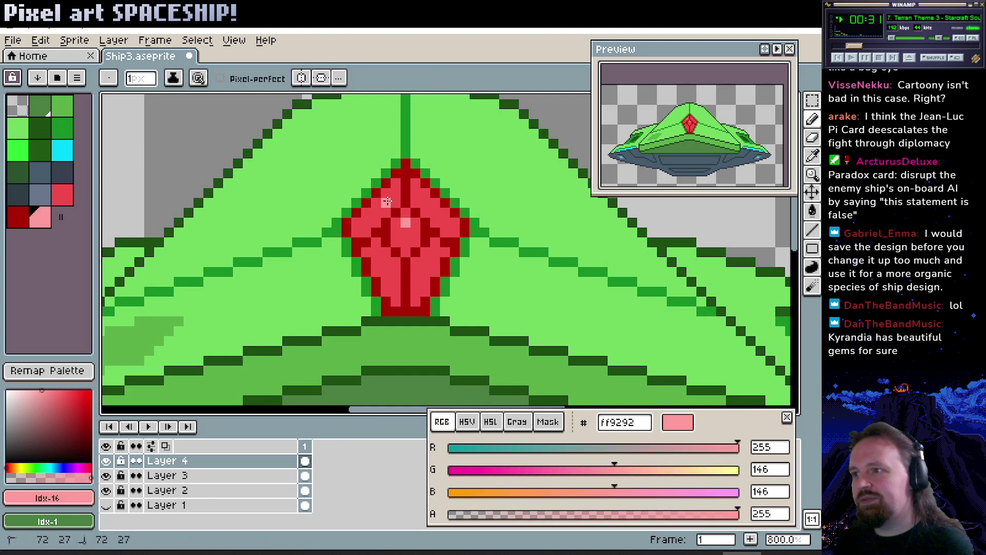
pyautogui.click(423, 201)
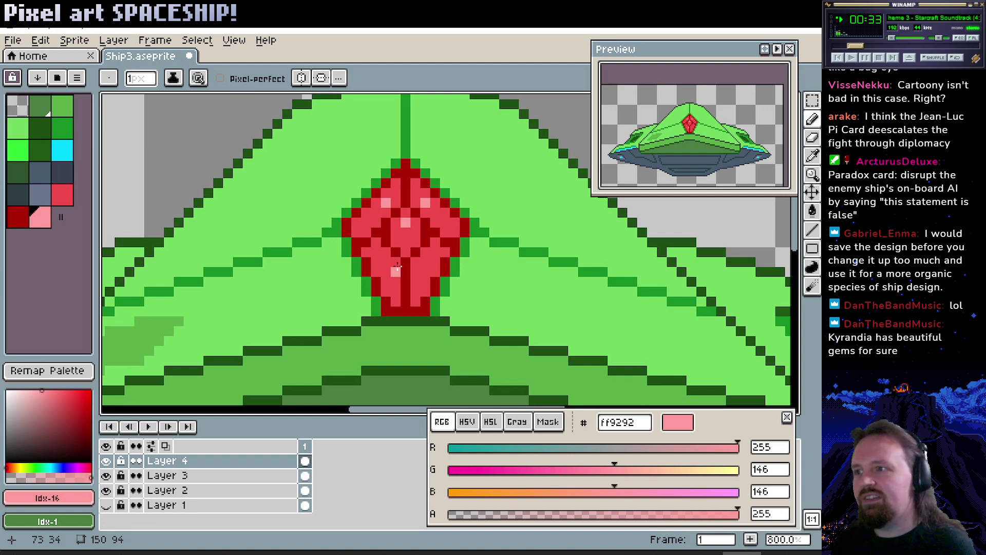
pyautogui.click(378, 255)
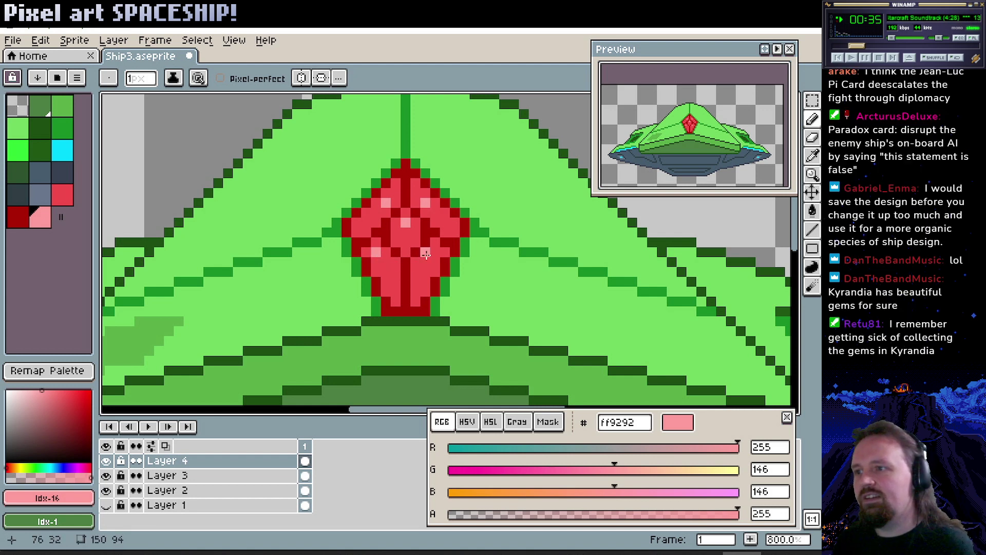
pyautogui.moveTo(403, 268); pyautogui.dragTo(440, 237)
pyautogui.press('z')
pyautogui.scroll(-3, 428, 278)
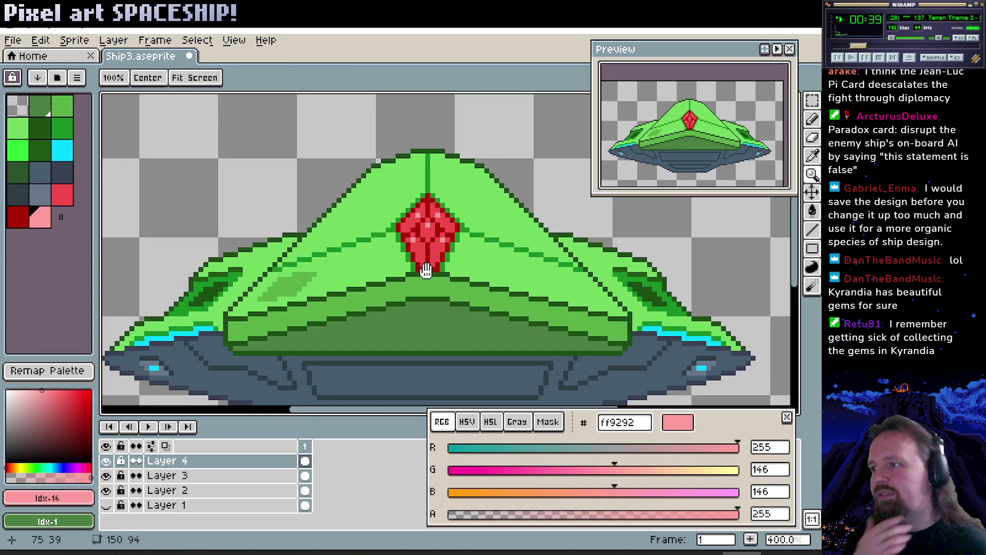
# Extend the darker green reflection patch on the hull left of the gem, using greens 4da73d and 66d354.
pyautogui.press('b')
pyautogui.keyDown('alt'); pyautogui.click(284, 259); pyautogui.keyUp('alt')
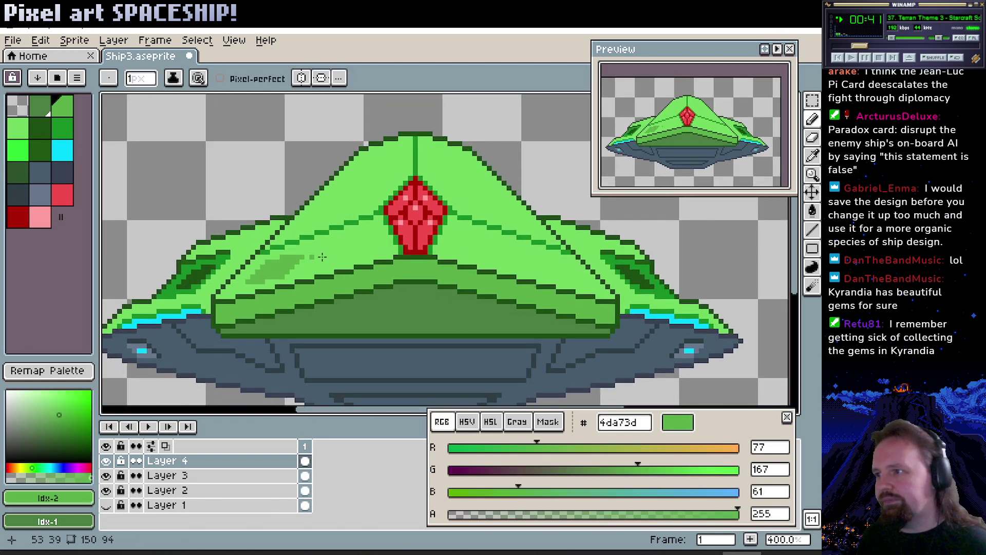
pyautogui.press('z')
pyautogui.scroll(2, 321, 257)
pyautogui.moveTo(346, 249)
pyautogui.mouseDown()
pyautogui.moveTo(377, 249)
pyautogui.moveTo(350, 255)
pyautogui.moveTo(371, 249)
pyautogui.moveTo(356, 239)
pyautogui.moveTo(376, 240)
pyautogui.moveTo(364, 255)
pyautogui.moveTo(367, 235)
pyautogui.moveTo(389, 234)
pyautogui.moveTo(372, 226)
pyautogui.moveTo(394, 225)
pyautogui.moveTo(433, 259)
pyautogui.moveTo(369, 219)
pyautogui.moveTo(342, 251)
pyautogui.moveTo(373, 239)
pyautogui.moveTo(364, 252)
pyautogui.moveTo(397, 221)
pyautogui.mouseUp()
pyautogui.press('b')
pyautogui.keyDown('alt'); pyautogui.click(361, 247); pyautogui.keyUp('alt')
pyautogui.keyDown('alt'); pyautogui.click(353, 251); pyautogui.keyUp('alt')
pyautogui.keyDown('alt'); pyautogui.click(370, 218); pyautogui.keyUp('alt')
pyautogui.moveTo(330, 277); pyautogui.dragTo(382, 244)
pyautogui.keyDown('alt'); pyautogui.click(359, 217); pyautogui.keyUp('alt')
pyautogui.moveTo(371, 198); pyautogui.dragTo(386, 207)
pyautogui.keyDown('alt'); pyautogui.click(400, 204); pyautogui.keyUp('alt')
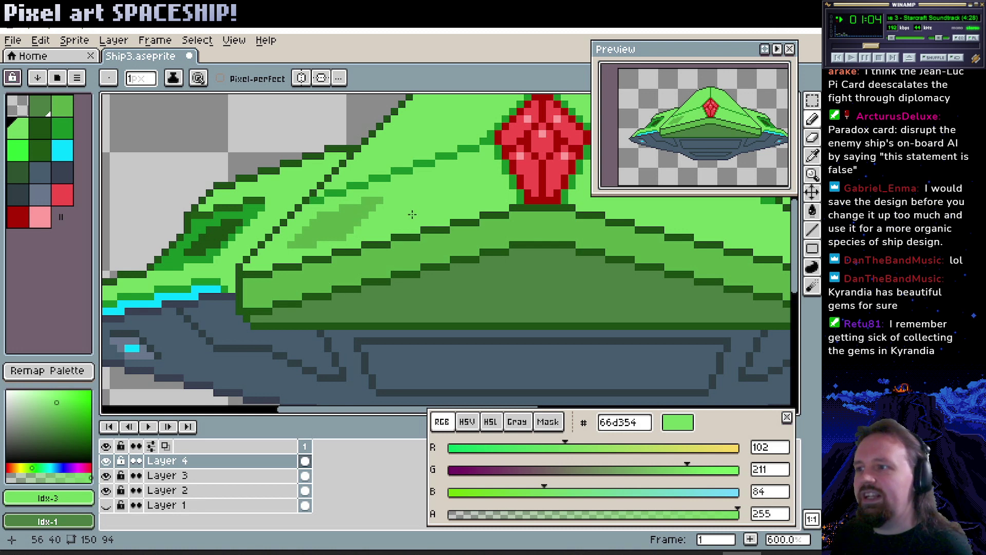
pyautogui.moveTo(384, 217); pyautogui.dragTo(388, 229)
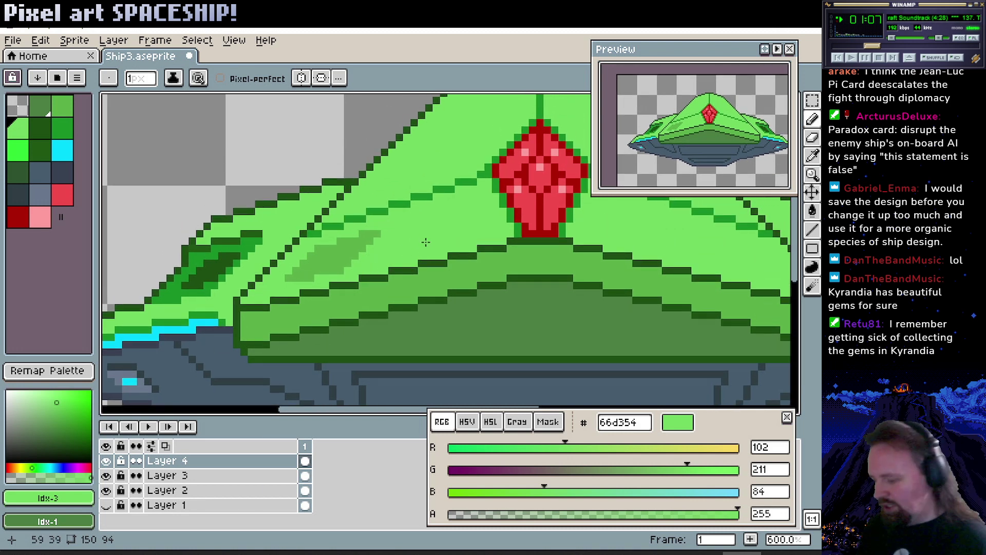
pyautogui.press('z')
pyautogui.scroll(-3, 501, 208)
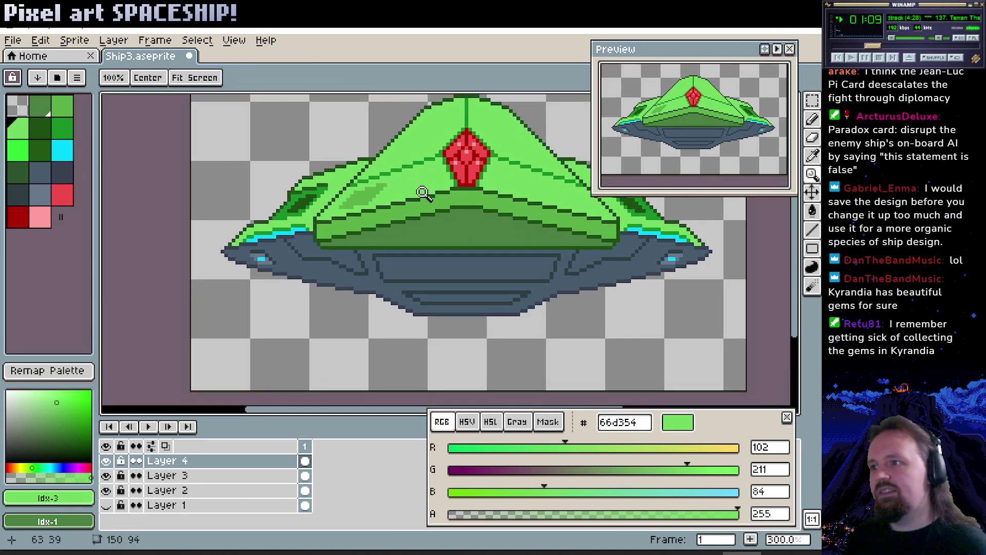
pyautogui.moveTo(383, 215); pyautogui.dragTo(412, 233)
pyautogui.moveTo(511, 244); pyautogui.dragTo(436, 264)
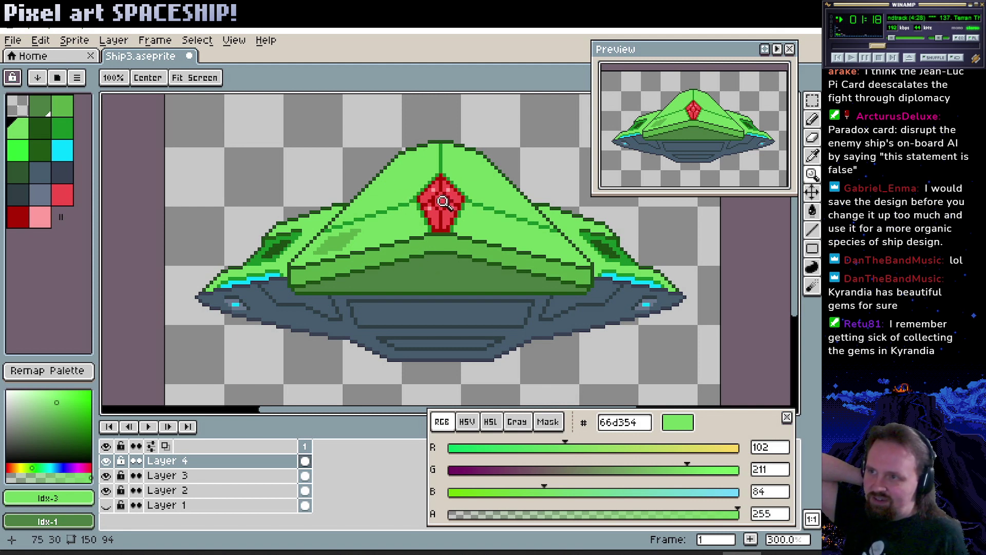
pyautogui.moveTo(431, 248); pyautogui.dragTo(413, 229)
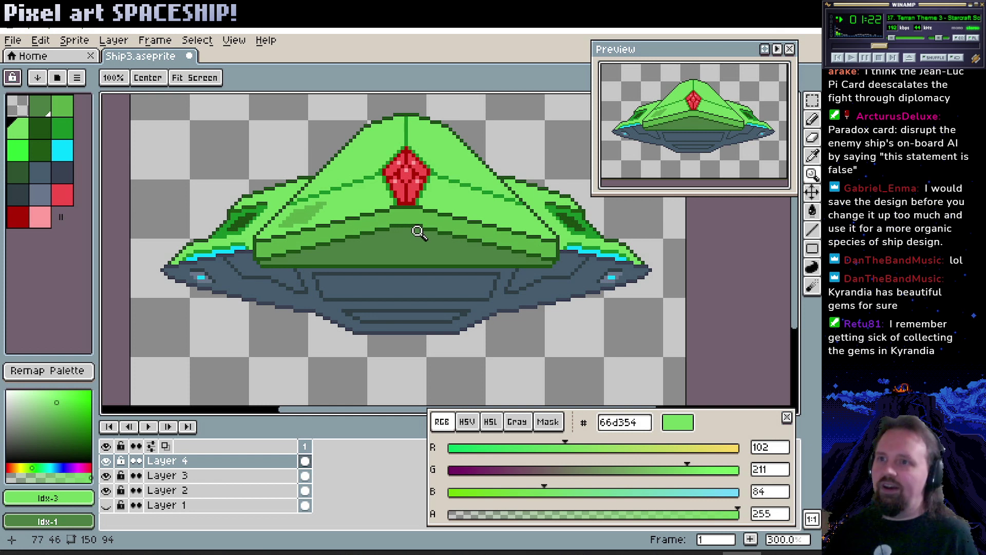
pyautogui.moveTo(386, 205); pyautogui.dragTo(396, 210)
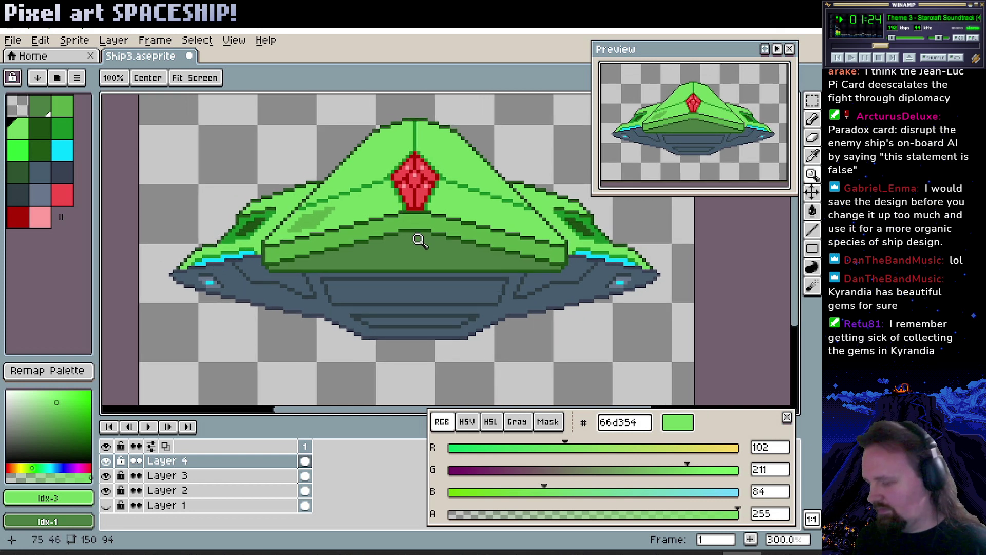
# Try to shorten the gem's base by one pixel row with dark red a30202, clearing the row beneath with hull green 66d354.
pyautogui.scroll(5, 421, 236)
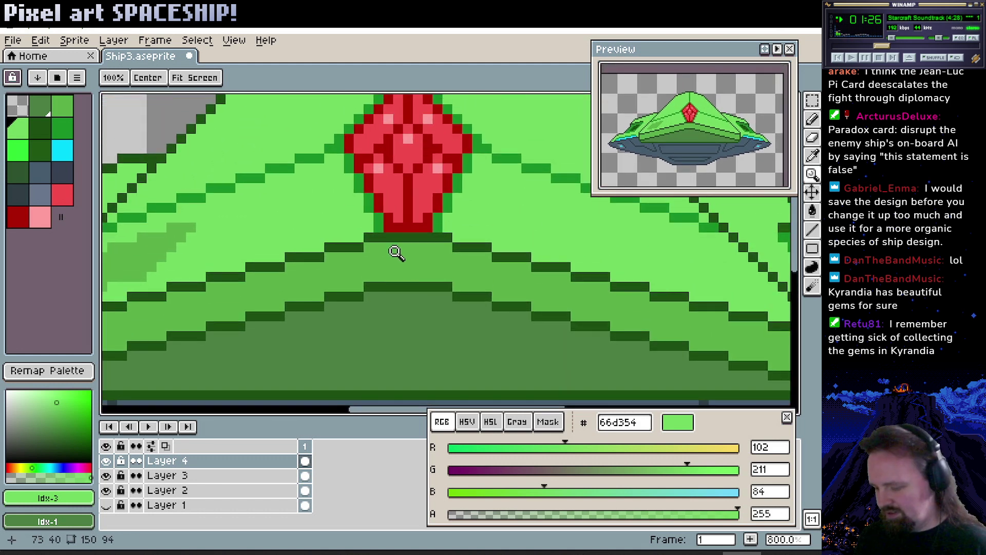
pyautogui.press('b')
pyautogui.keyDown('alt'); pyautogui.click(378, 227); pyautogui.keyUp('alt')
pyautogui.moveTo(384, 227); pyautogui.dragTo(432, 227)
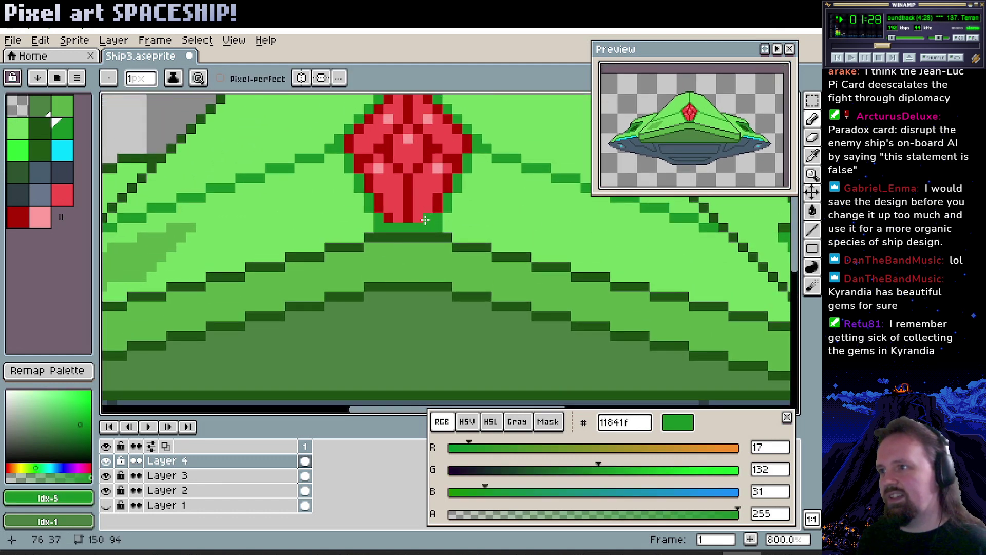
pyautogui.keyDown('alt'); pyautogui.click(427, 215); pyautogui.keyUp('alt')
pyautogui.scroll(3, 494, 275)
pyautogui.hscroll(-3, 494, 274)
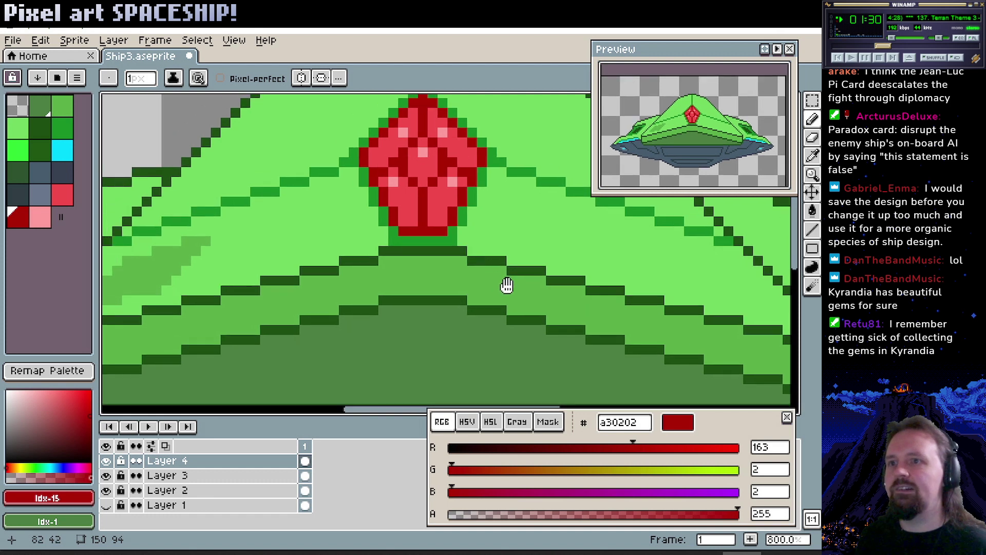
pyautogui.keyDown('alt'); pyautogui.click(399, 256); pyautogui.keyUp('alt')
pyautogui.moveTo(426, 265); pyautogui.dragTo(498, 265)
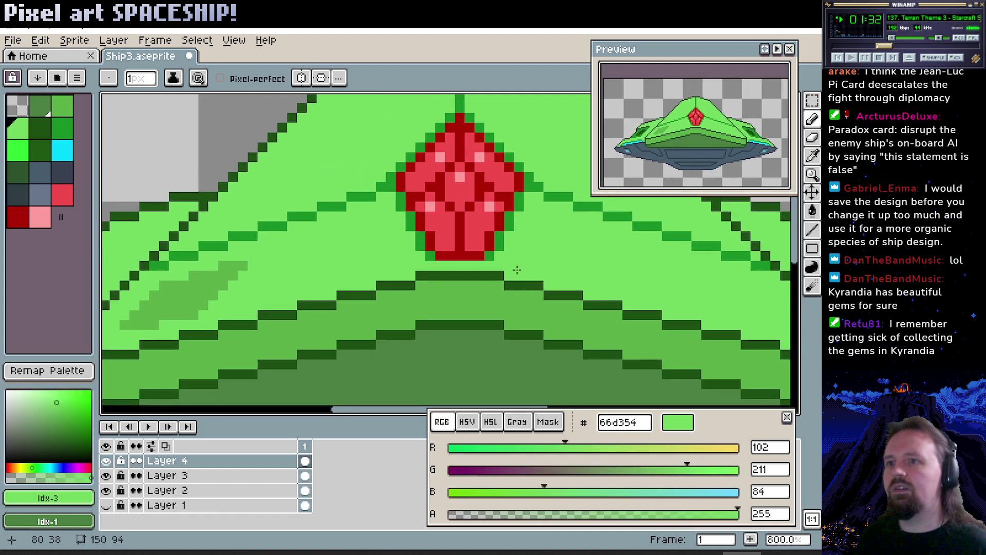
# Try to shorten the gem by another row with a green 11841f outline, linking its base to the hull edge with a short centre line.
pyautogui.keyDown('alt'); pyautogui.click(430, 254); pyautogui.keyUp('alt')
pyautogui.moveTo(440, 255)
pyautogui.mouseDown()
pyautogui.moveTo(491, 256)
pyautogui.moveTo(491, 245)
pyautogui.moveTo(442, 245)
pyautogui.mouseUp()
pyautogui.keyDown('alt'); pyautogui.click(488, 245); pyautogui.keyUp('alt')
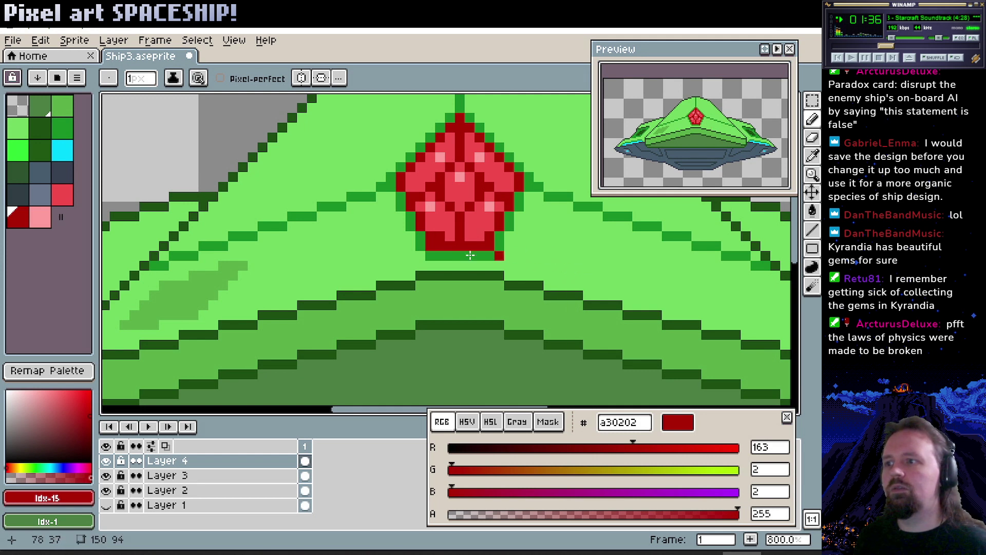
pyautogui.keyDown('alt'); pyautogui.click(438, 219); pyautogui.keyUp('alt')
pyautogui.keyDown('alt'); pyautogui.click(437, 245); pyautogui.keyUp('alt')
pyautogui.keyDown('alt'); pyautogui.click(452, 256); pyautogui.keyUp('alt')
pyautogui.press('z')
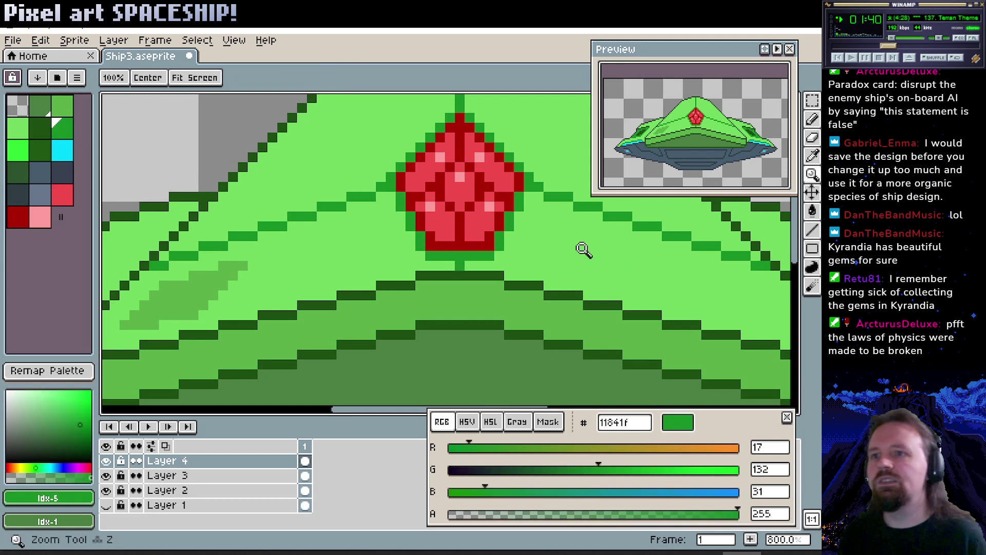
# Undo the shortening of the gem's base and save the sprite.
pyautogui.scroll(-2, 586, 249)
pyautogui.press('v')
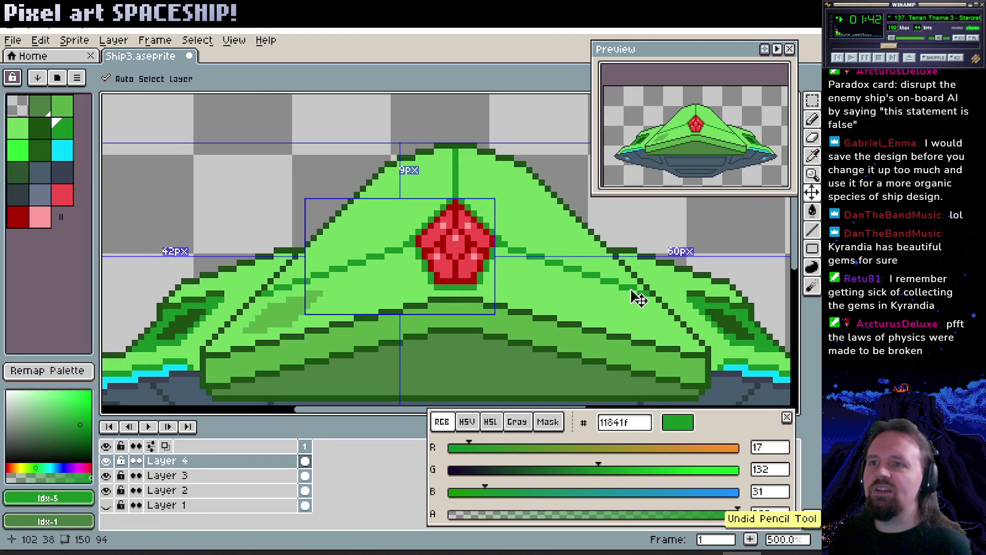
pyautogui.press('z')
pyautogui.hotkey('ctrl', 's')
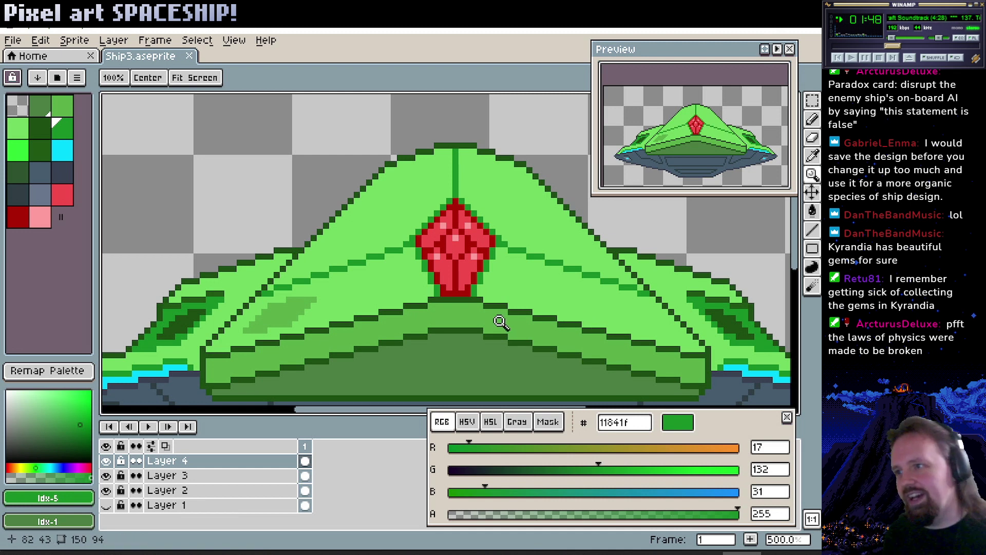
pyautogui.scroll(-3, 506, 308)
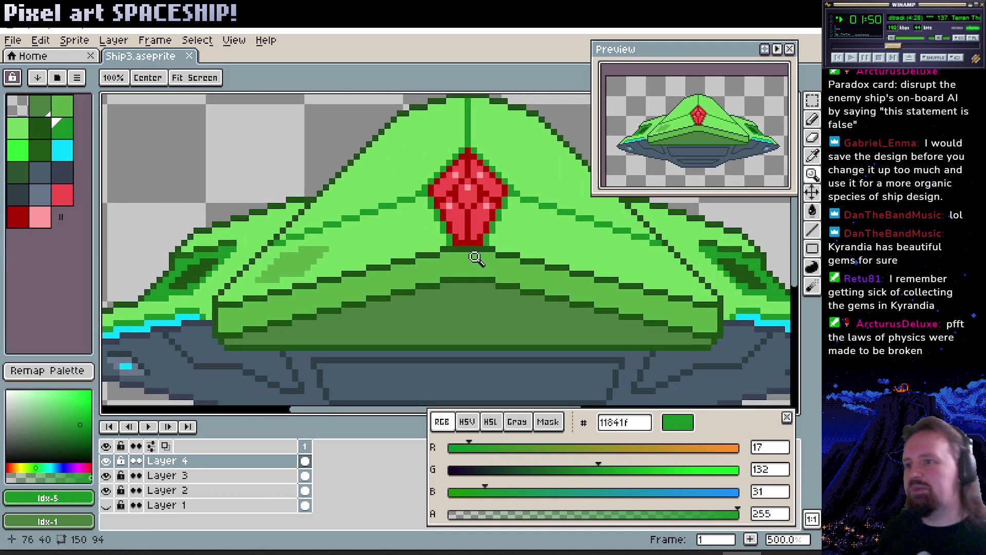
pyautogui.moveTo(518, 306); pyautogui.dragTo(432, 290)
pyautogui.moveTo(502, 280)
pyautogui.mouseDown()
pyautogui.moveTo(527, 313)
pyautogui.moveTo(555, 302)
pyautogui.mouseUp()
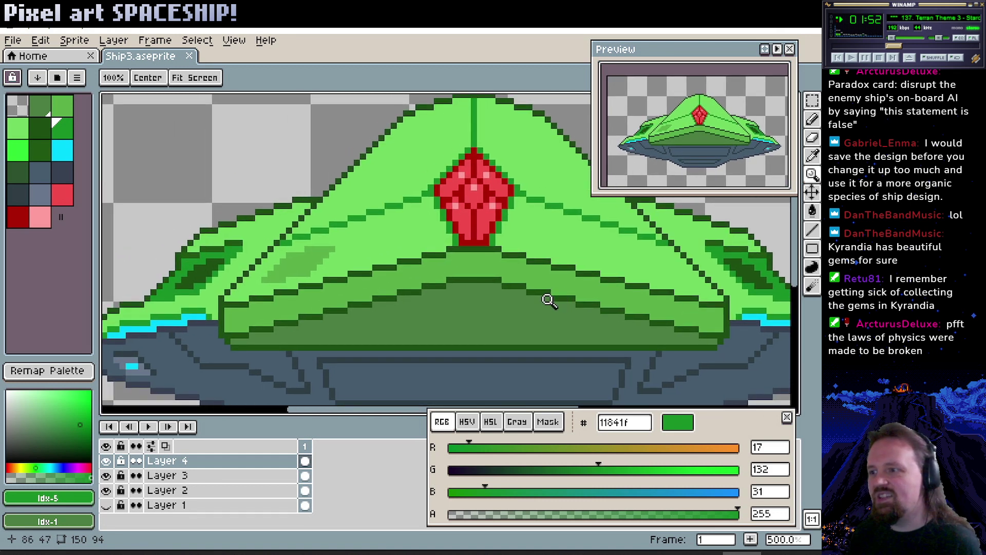
pyautogui.moveTo(443, 318); pyautogui.dragTo(503, 250)
pyautogui.moveTo(468, 285); pyautogui.dragTo(493, 228)
# Sample the cyan of the ship's side lights and change that palette colour to red ff0000.
pyautogui.press('b')
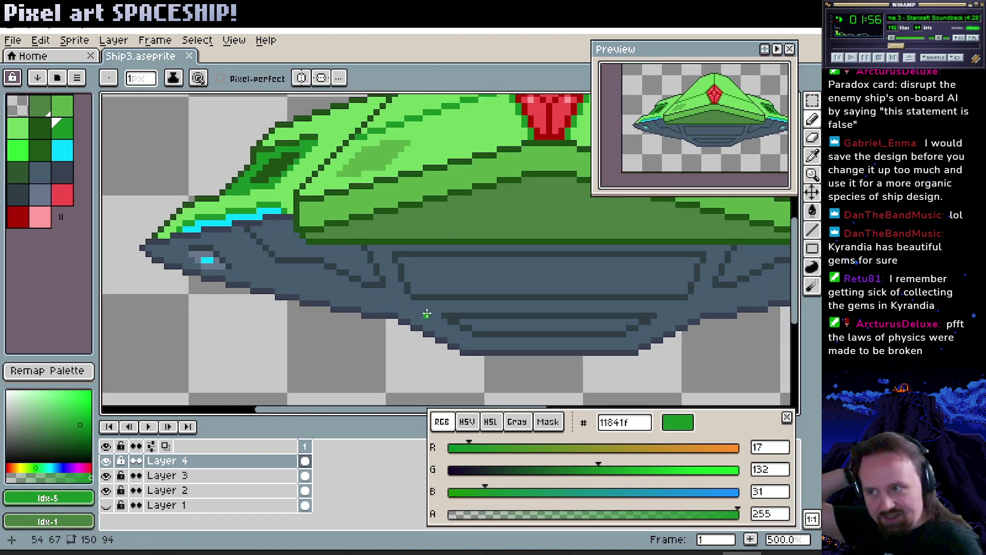
pyautogui.moveTo(387, 271)
pyautogui.mouseDown()
pyautogui.moveTo(378, 305)
pyautogui.moveTo(456, 291)
pyautogui.mouseUp()
pyautogui.scroll(-1, 503, 252)
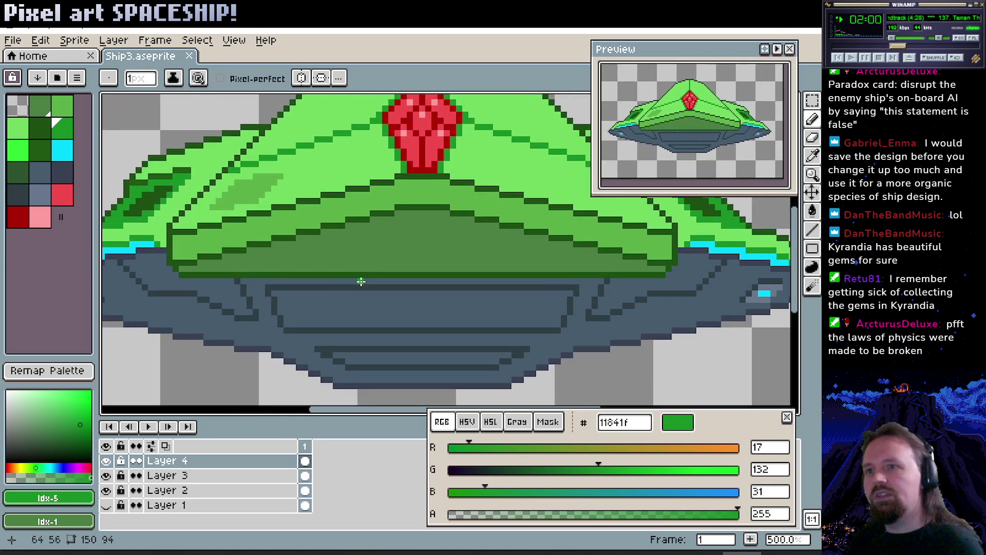
pyautogui.scroll(1, 257, 287)
pyautogui.keyDown('alt'); pyautogui.click(194, 298); pyautogui.keyUp('alt')
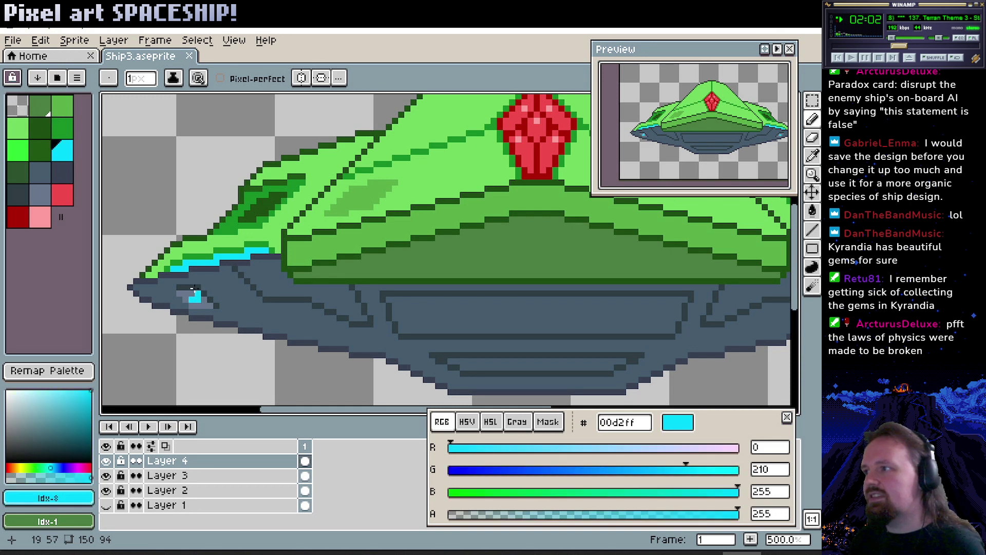
pyautogui.moveTo(38, 465); pyautogui.dragTo(8, 466)
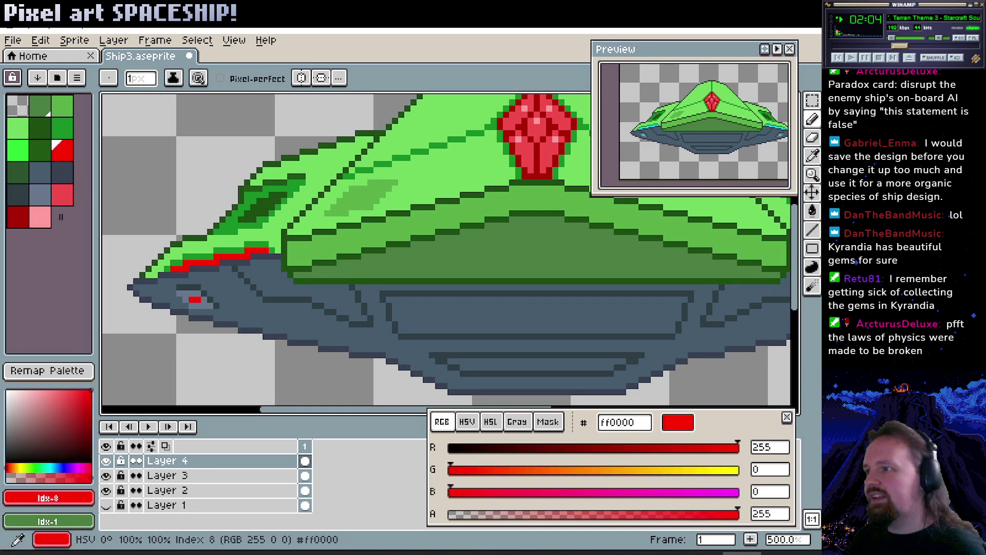
# Try violet 8000ff for the ship's side lights, then set their palette colour to cyan 00ffff.
pyautogui.click(73, 466)
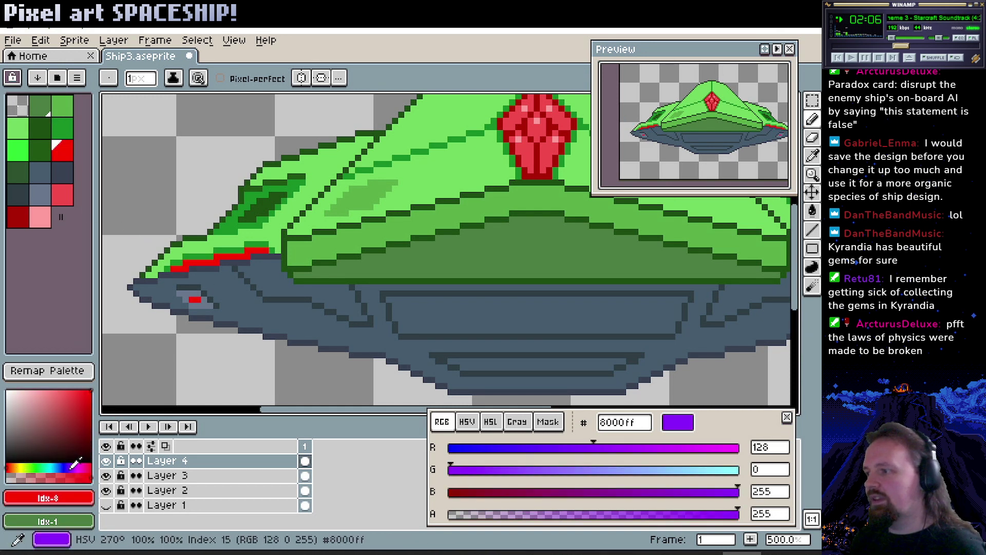
pyautogui.moveTo(73, 465)
pyautogui.mouseDown()
pyautogui.moveTo(7, 465)
pyautogui.moveTo(49, 465)
pyautogui.mouseUp()
pyautogui.moveTo(411, 259)
pyautogui.mouseDown()
pyautogui.moveTo(379, 282)
pyautogui.moveTo(283, 287)
pyautogui.mouseUp()
pyautogui.moveTo(352, 241); pyautogui.dragTo(392, 291)
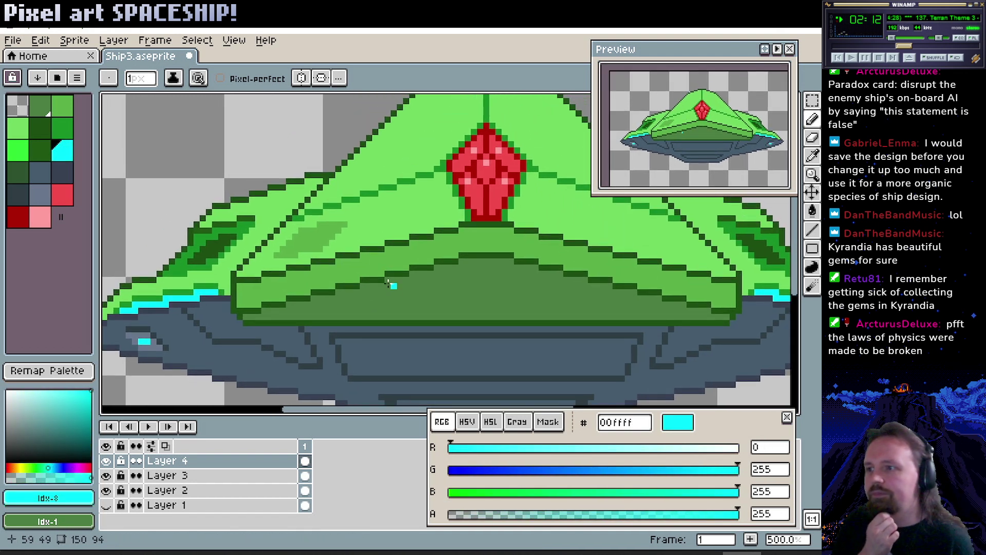
# Try painting a slanted dark green 15420d reflection on the hull's lower front face, left of centre.
pyautogui.keyDown('alt'); pyautogui.click(314, 229); pyautogui.keyUp('alt')
pyautogui.moveTo(350, 247)
pyautogui.mouseDown()
pyautogui.moveTo(441, 287)
pyautogui.moveTo(406, 258)
pyautogui.moveTo(344, 244)
pyautogui.mouseUp()
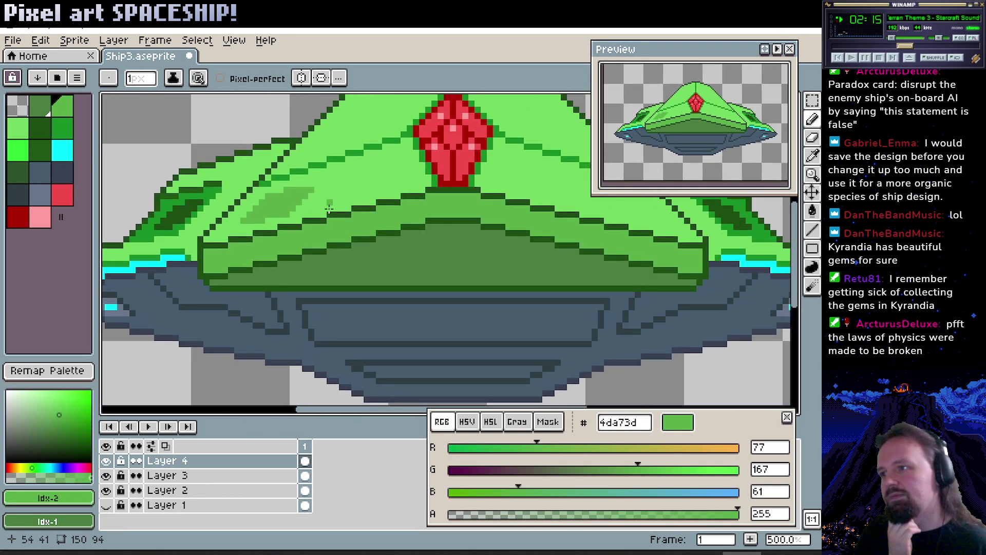
pyautogui.keyDown('alt'); pyautogui.click(339, 242); pyautogui.keyUp('alt')
pyautogui.moveTo(291, 276)
pyautogui.mouseDown()
pyautogui.moveTo(319, 277)
pyautogui.moveTo(305, 269)
pyautogui.moveTo(346, 275)
pyautogui.moveTo(323, 264)
pyautogui.moveTo(354, 270)
pyautogui.mouseUp()
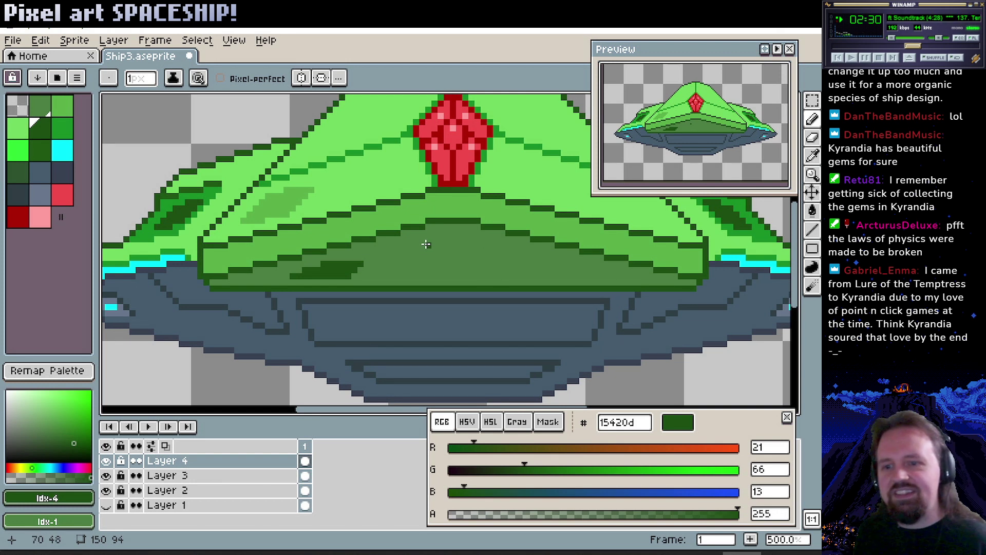
pyautogui.keyDown('alt'); pyautogui.click(369, 271); pyautogui.keyUp('alt')
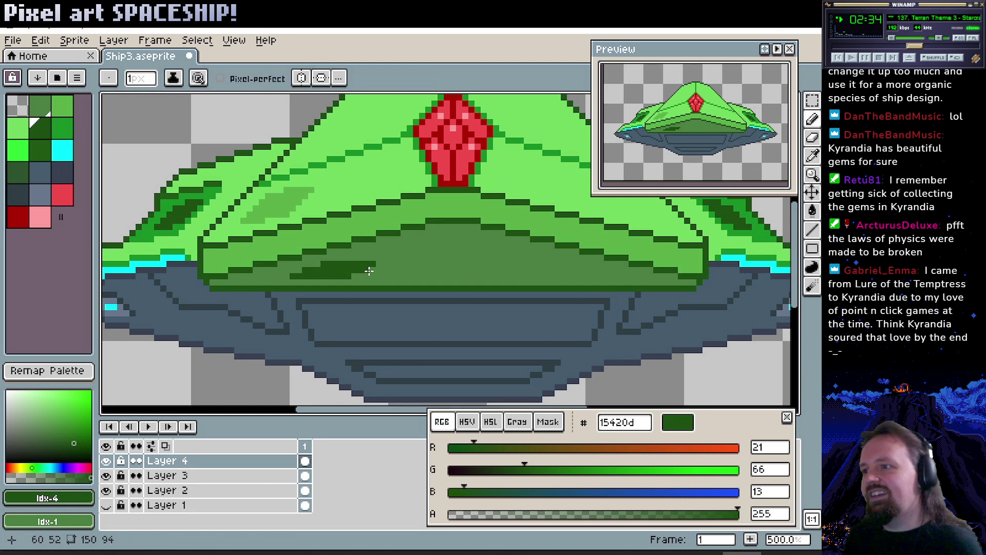
pyautogui.keyDown('alt'); pyautogui.click(377, 271); pyautogui.keyUp('alt')
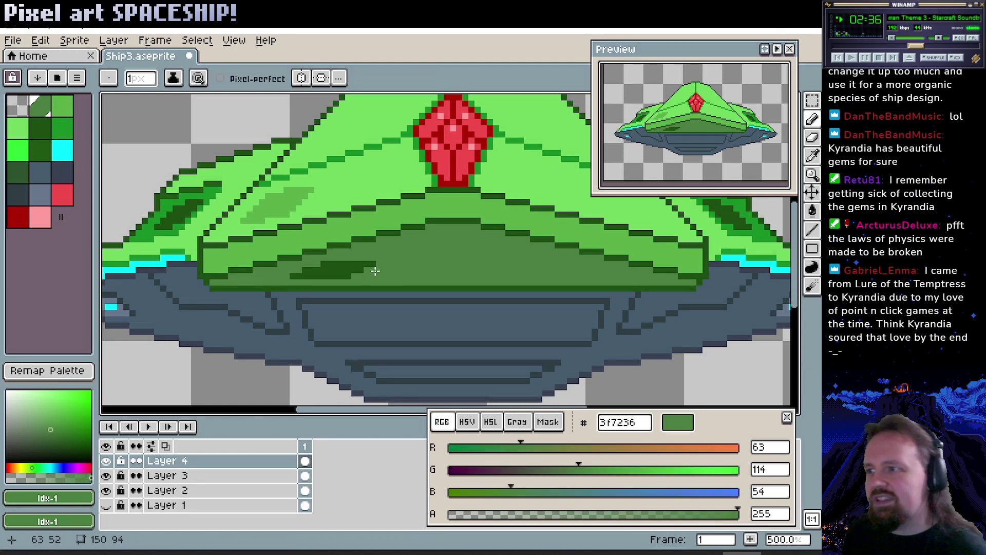
pyautogui.keyDown('alt'); pyautogui.click(350, 273); pyautogui.keyUp('alt')
pyautogui.click(322, 265)
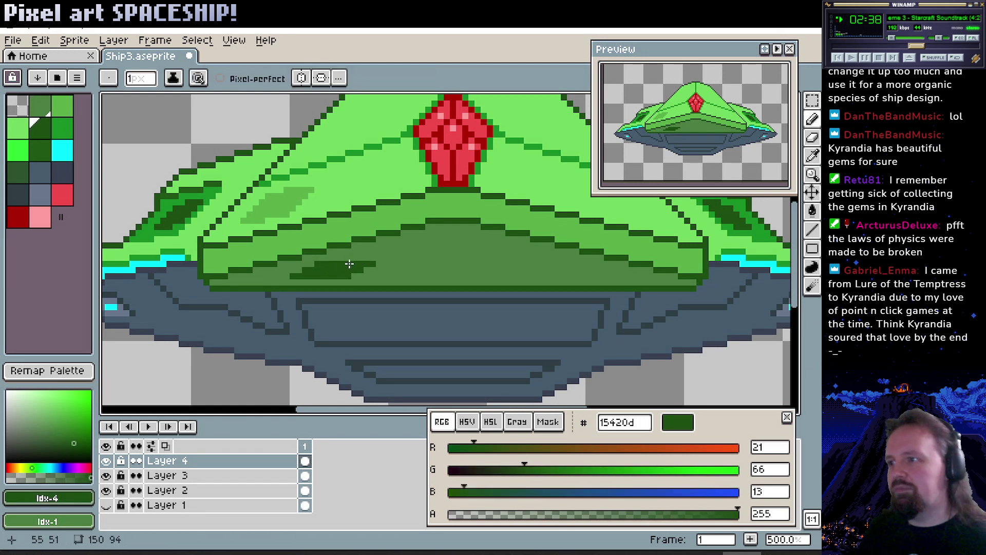
pyautogui.moveTo(396, 266)
pyautogui.mouseDown()
pyautogui.moveTo(435, 265)
pyautogui.moveTo(345, 273)
pyautogui.moveTo(388, 273)
pyautogui.mouseUp()
# Try reshaping the dark reflection's ends with greens 15420d and 3f7236, then clear it from the lower front face.
pyautogui.keyDown('alt'); pyautogui.click(418, 269); pyautogui.keyUp('alt')
pyautogui.keyDown('alt'); pyautogui.click(381, 269); pyautogui.keyUp('alt')
pyautogui.keyDown('alt'); pyautogui.click(379, 275); pyautogui.keyUp('alt')
pyautogui.click(374, 269)
pyautogui.click(404, 270)
pyautogui.keyDown('alt'); pyautogui.click(408, 261); pyautogui.keyUp('alt')
pyautogui.moveTo(410, 274)
pyautogui.mouseDown()
pyautogui.moveTo(451, 272)
pyautogui.moveTo(462, 250)
pyautogui.moveTo(433, 261)
pyautogui.mouseUp()
pyautogui.keyDown('alt'); pyautogui.click(447, 266); pyautogui.keyUp('alt')
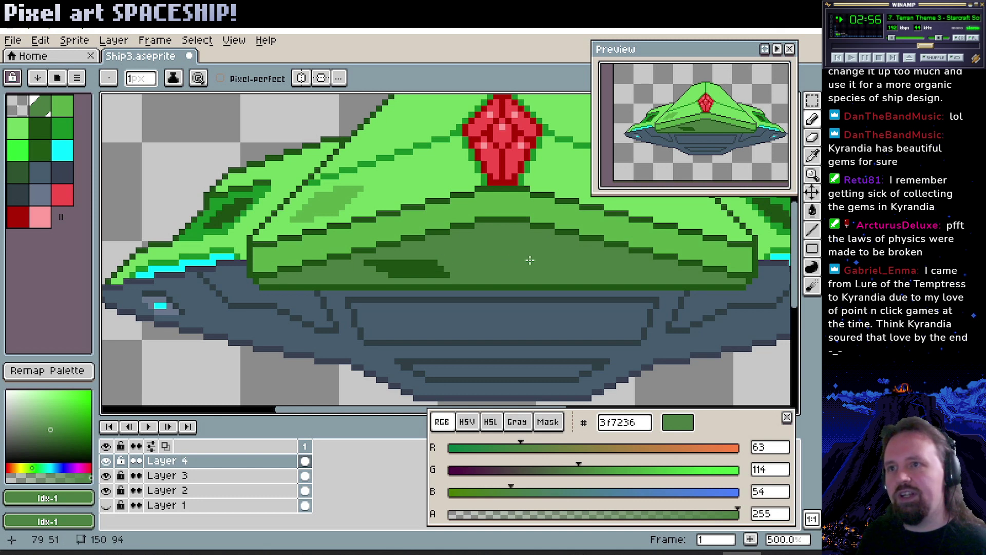
pyautogui.hscroll(-1, 520, 254)
pyautogui.moveTo(451, 267)
pyautogui.mouseDown()
pyautogui.moveTo(384, 265)
pyautogui.moveTo(458, 273)
pyautogui.moveTo(378, 275)
pyautogui.moveTo(381, 263)
pyautogui.moveTo(469, 275)
pyautogui.mouseUp()
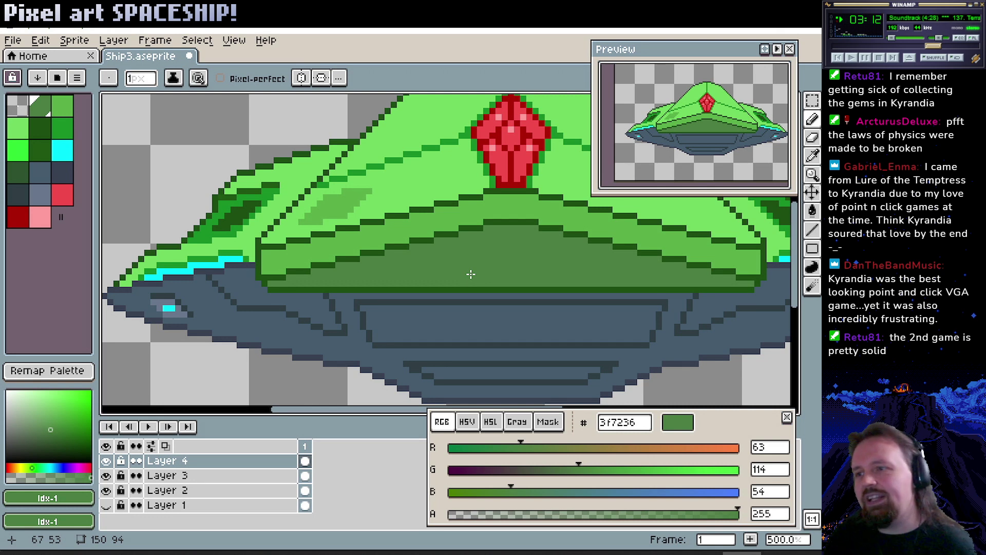
# Try painting a small slanted 4da73d reflection near the upper edge of the ship's left wing.
pyautogui.scroll(4, 467, 254)
pyautogui.hscroll(2, 411, 279)
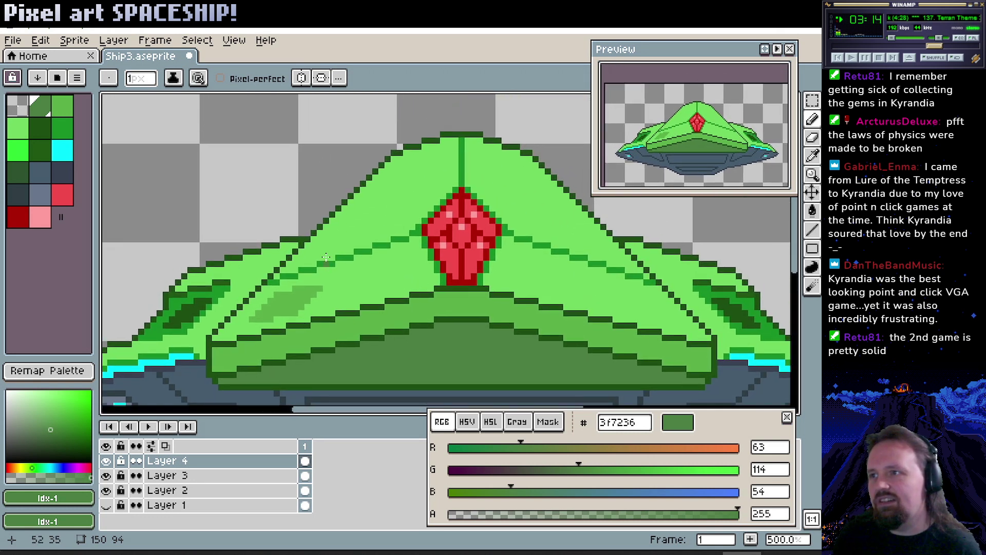
pyautogui.press(']')
pyautogui.hscroll(-2, 329, 246)
pyautogui.scroll(-3, 368, 202)
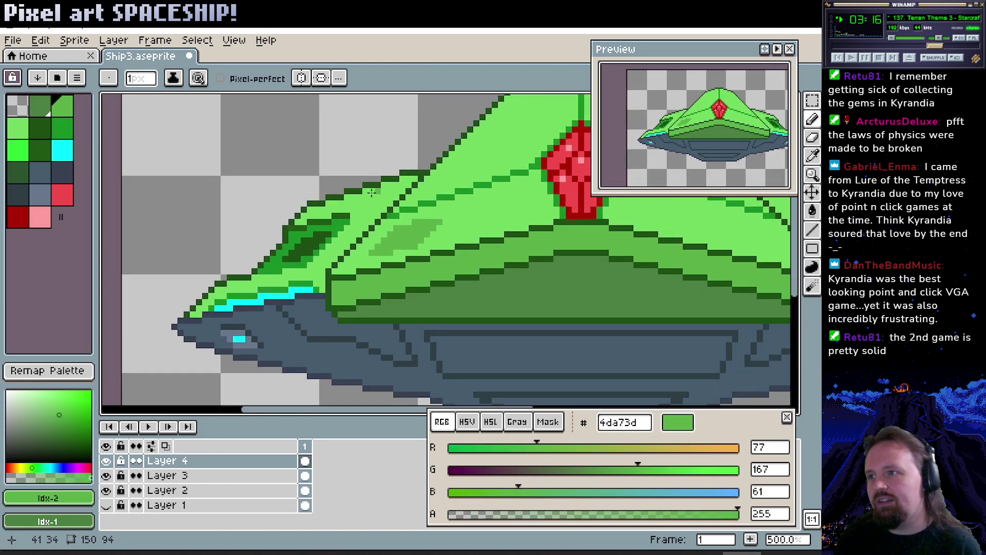
pyautogui.hscroll(-1, 368, 202)
pyautogui.moveTo(376, 199); pyautogui.dragTo(391, 198)
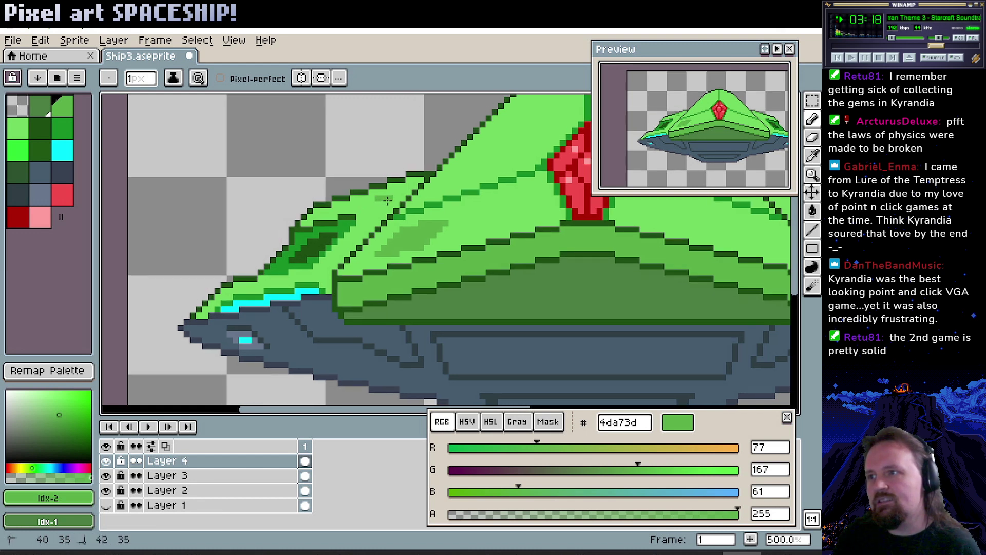
pyautogui.click(379, 206)
pyautogui.click(372, 211)
pyautogui.click(367, 214)
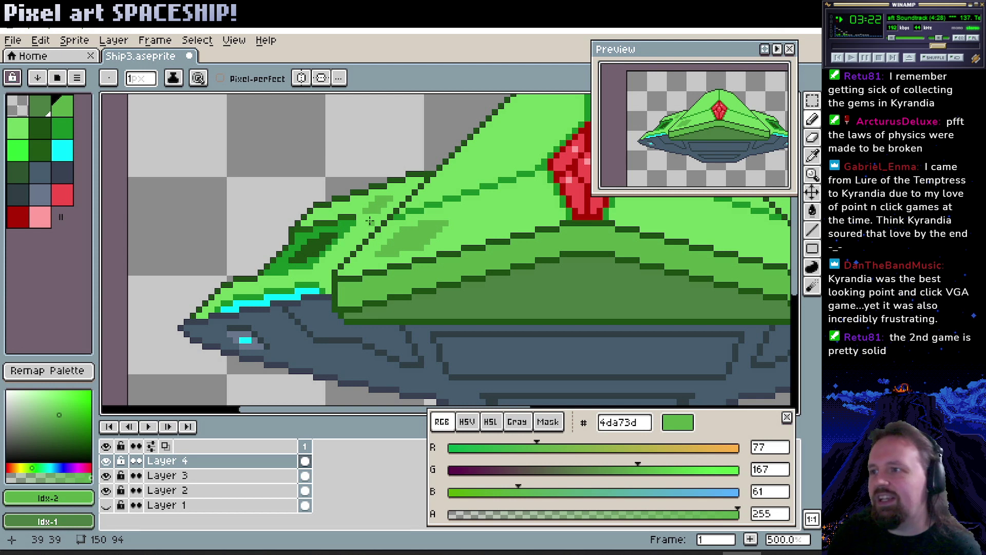
# Try extending the left wing's 4da73d reflection downward and widening it towards the central hull outline.
pyautogui.scroll(1, 368, 208)
pyautogui.click(362, 240)
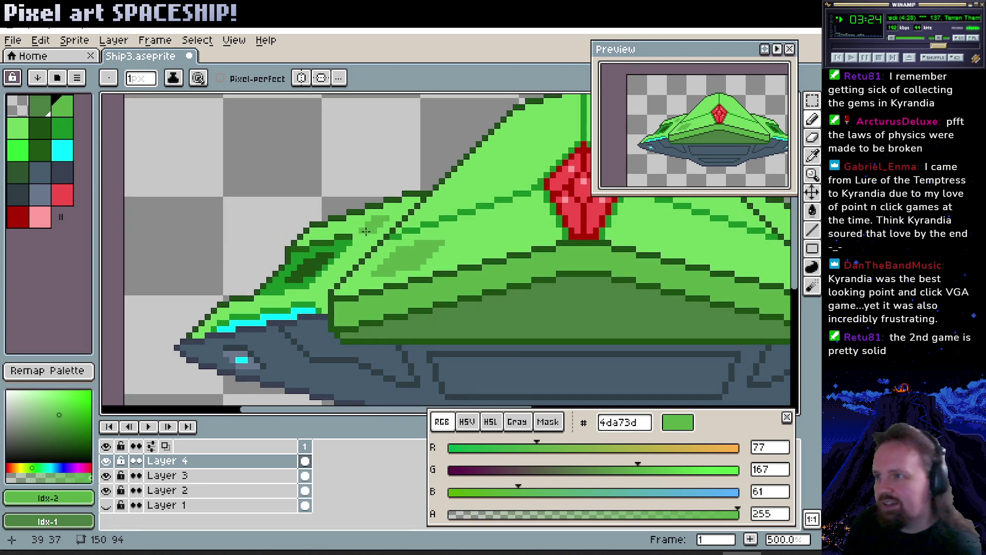
pyautogui.moveTo(363, 237); pyautogui.dragTo(366, 234)
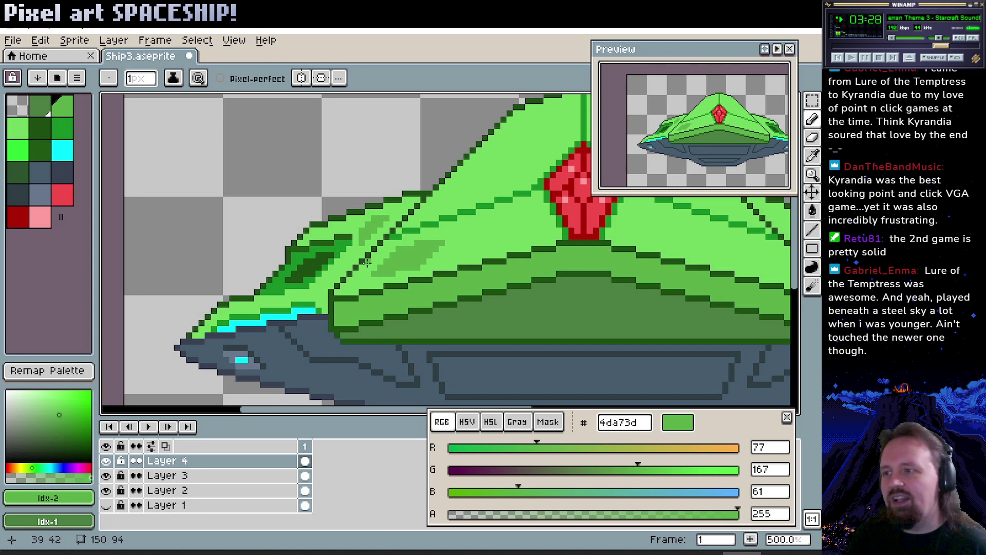
pyautogui.scroll(1, 368, 254)
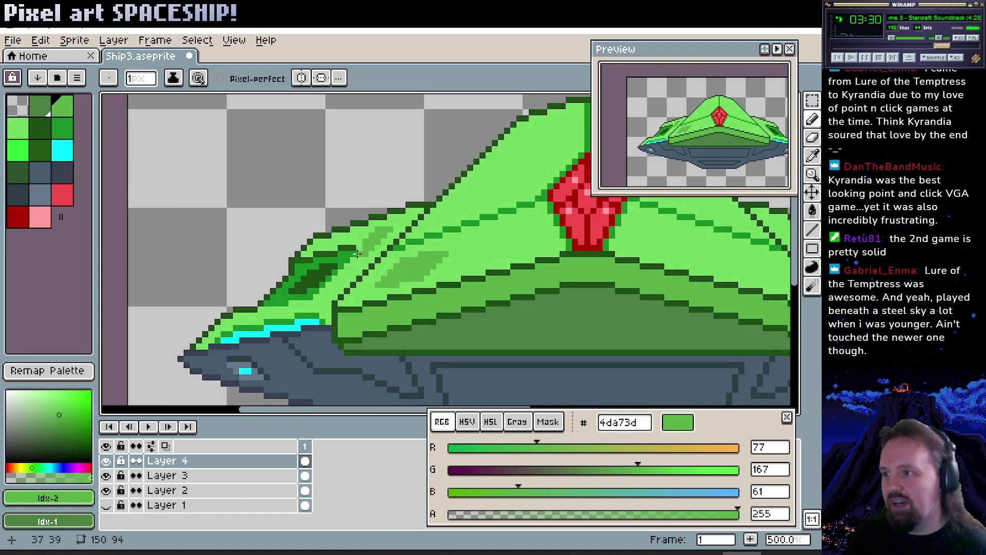
pyautogui.scroll(1, 368, 250)
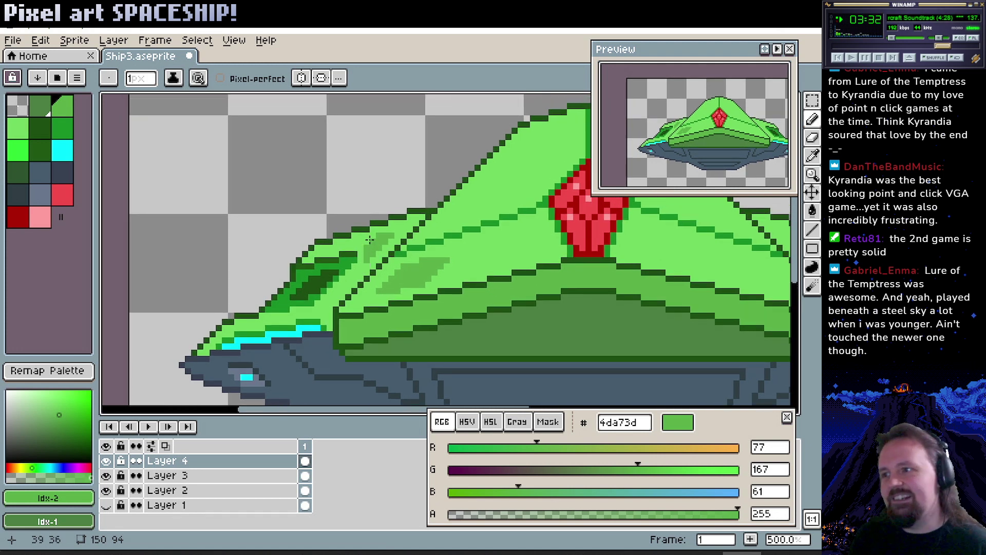
pyautogui.hscroll(1, 447, 254)
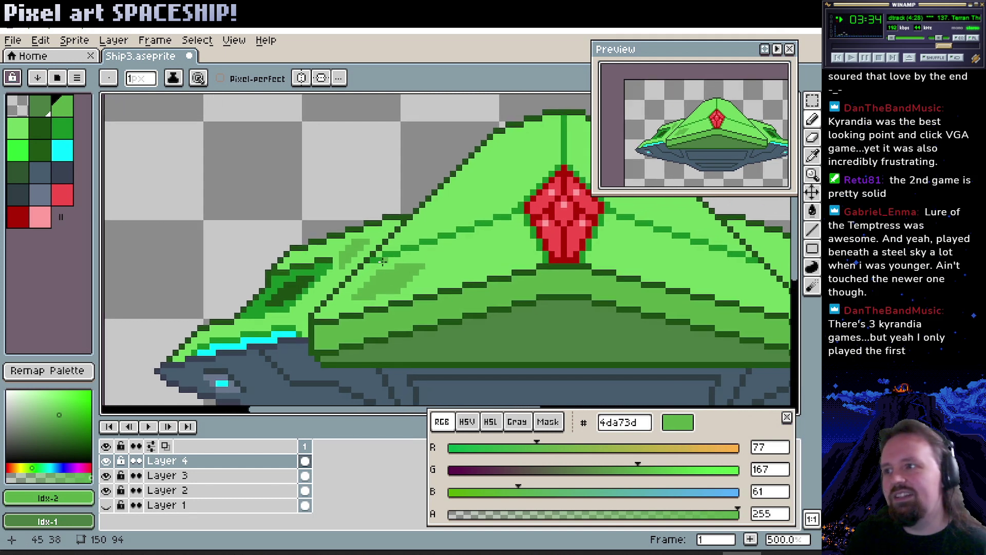
pyautogui.click(354, 260)
pyautogui.moveTo(357, 257); pyautogui.dragTo(374, 246)
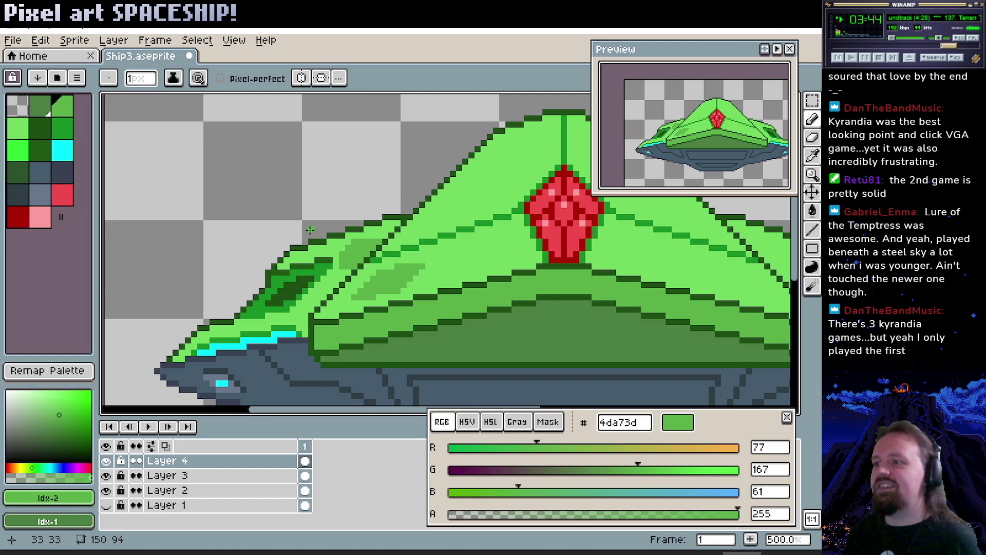
# Try trimming the wing reflection's lower-left end with hull green 66d354 and rebuilding its slanted edge with 4da73d.
pyautogui.keyDown('alt'); pyautogui.click(347, 247); pyautogui.keyUp('alt')
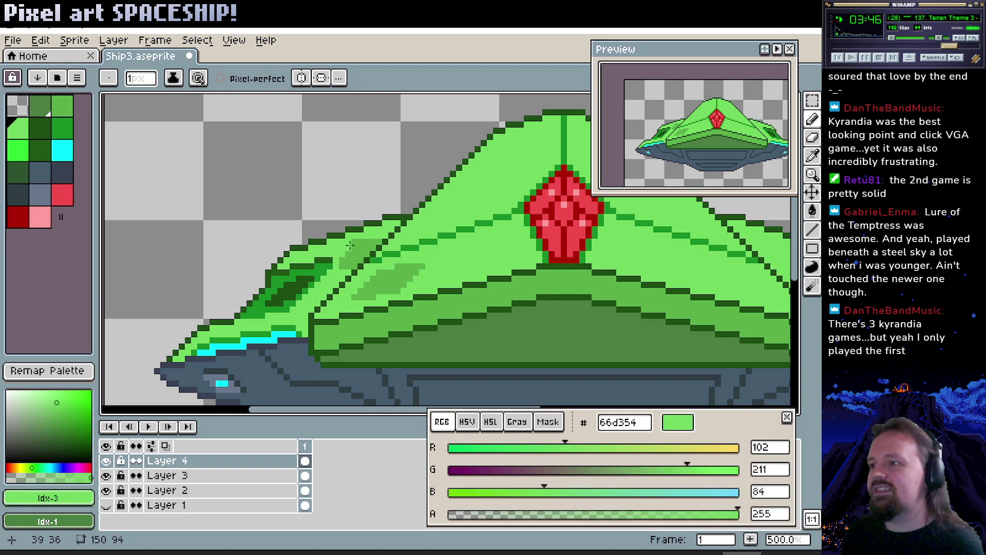
pyautogui.keyDown('alt'); pyautogui.click(354, 248); pyautogui.keyUp('alt')
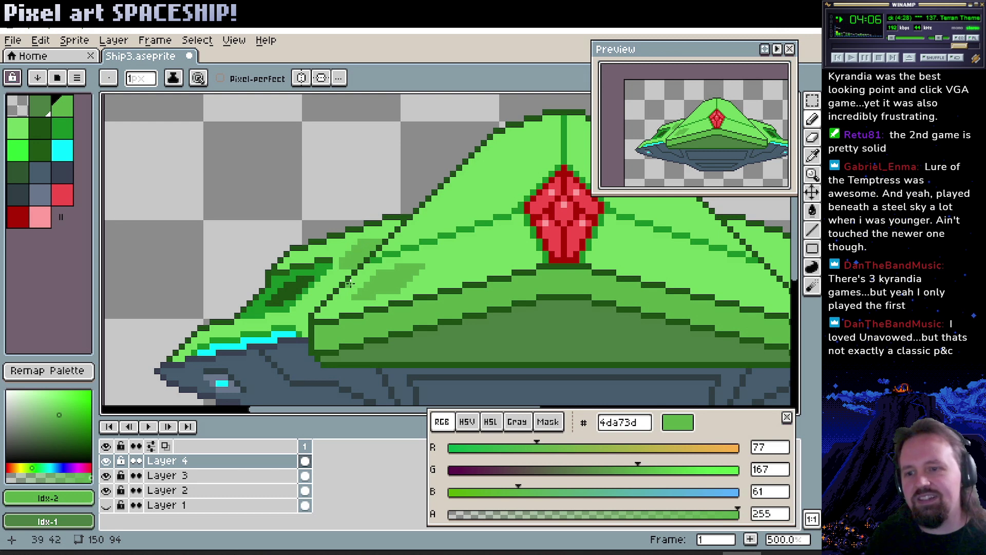
pyautogui.keyDown('alt'); pyautogui.click(340, 253); pyautogui.keyUp('alt')
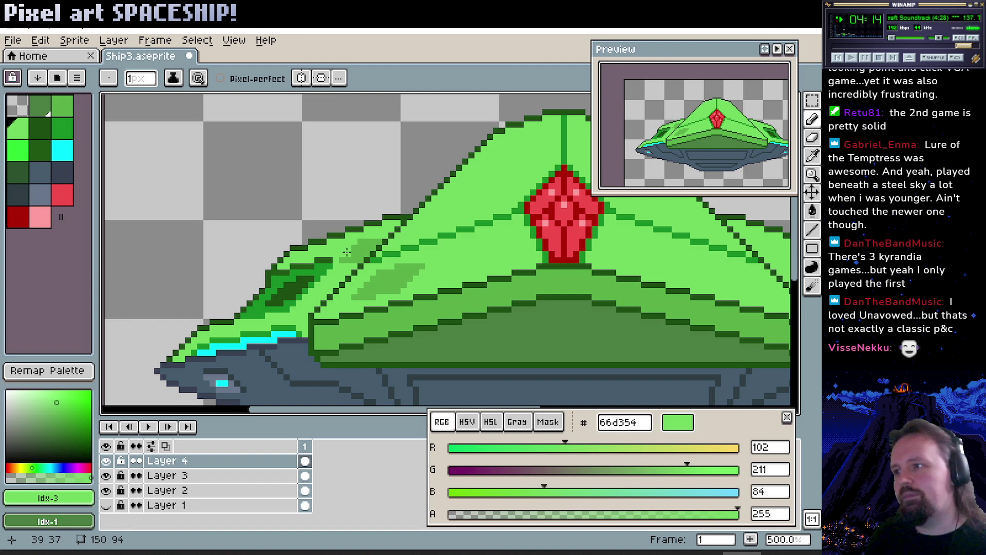
pyautogui.click(343, 257)
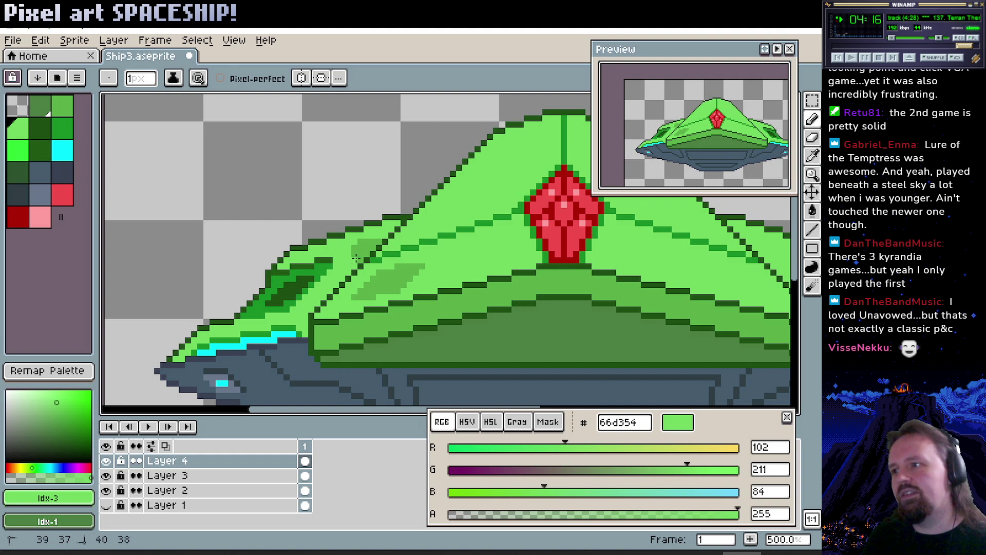
pyautogui.keyDown('alt'); pyautogui.click(356, 250); pyautogui.keyUp('alt')
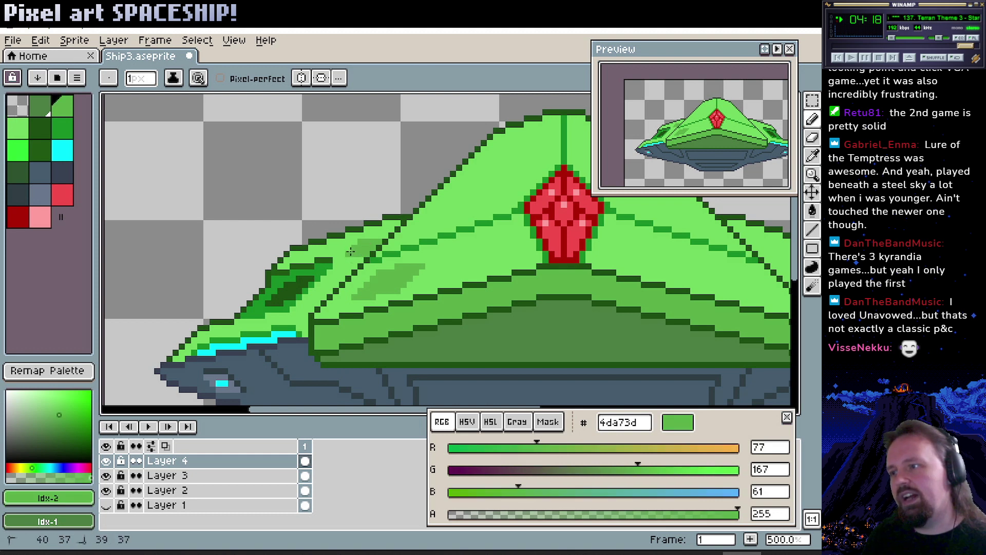
pyautogui.click(377, 236)
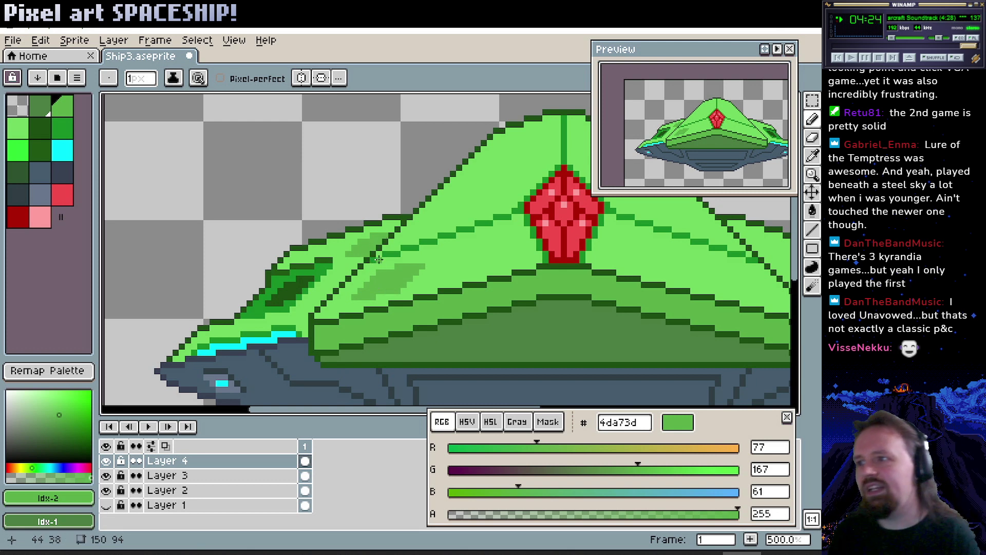
# Try refining the wing reflection's upper edge by alternating hull green 66d354 and darker green 4da73d.
pyautogui.keyDown('alt'); pyautogui.click(362, 237); pyautogui.keyUp('alt')
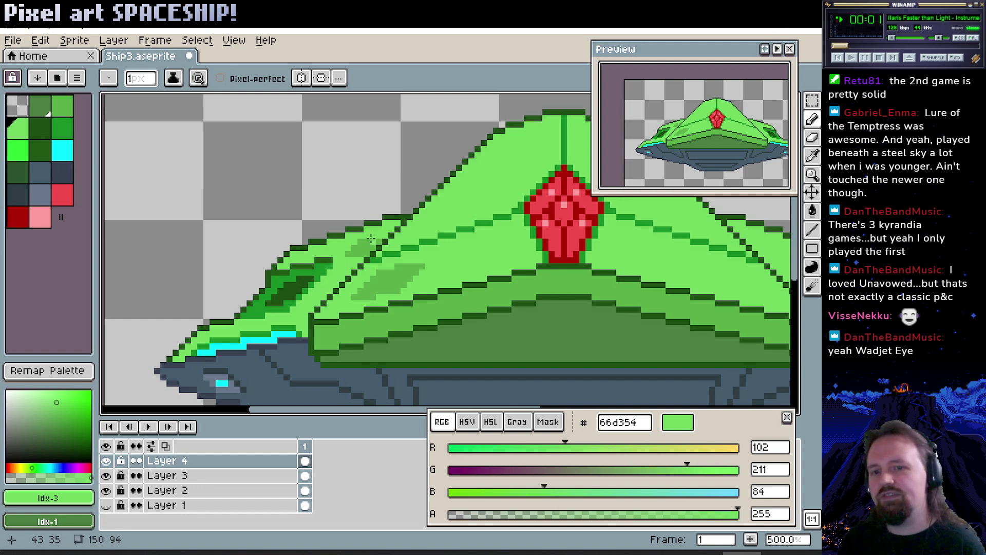
pyautogui.keyDown('alt'); pyautogui.click(370, 239); pyautogui.keyUp('alt')
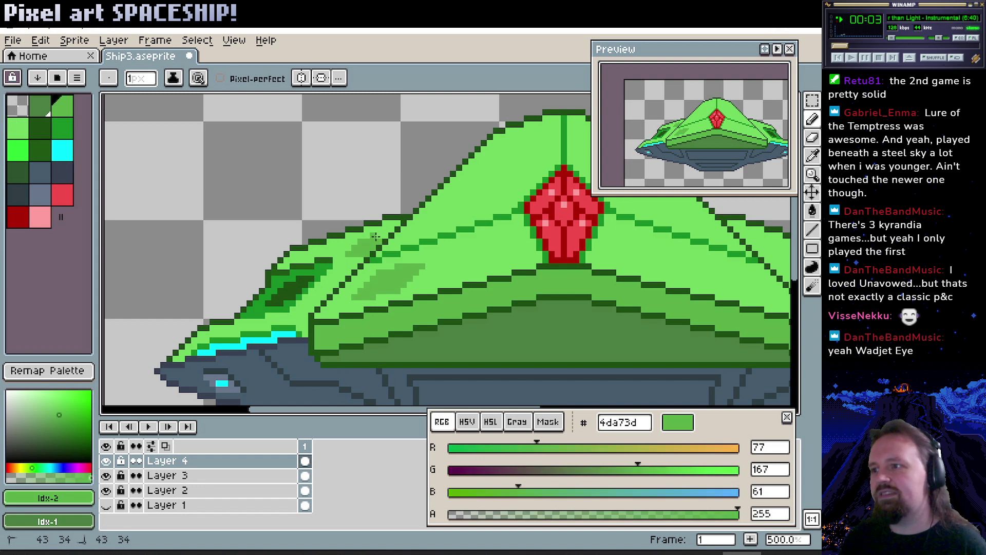
pyautogui.keyDown('alt'); pyautogui.click(379, 229); pyautogui.keyUp('alt')
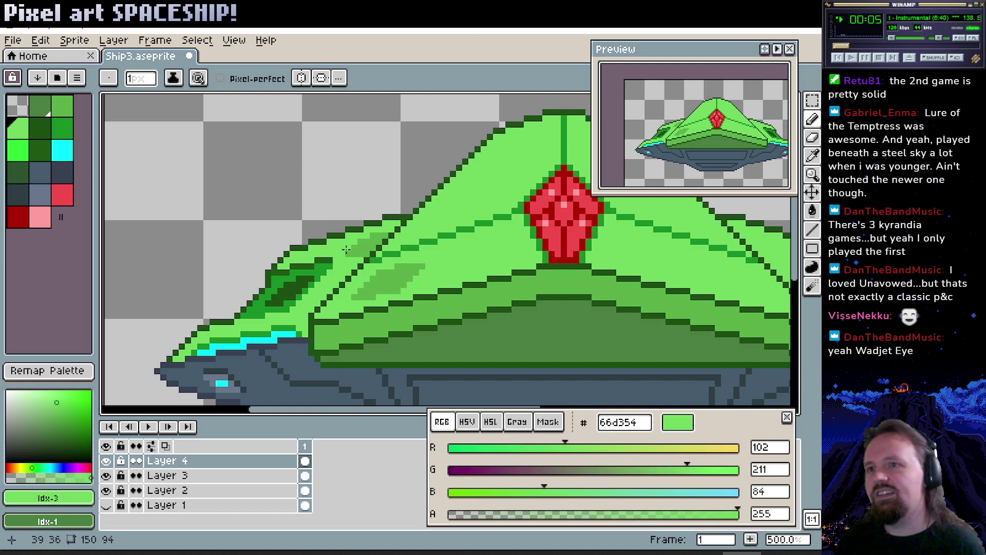
pyautogui.keyDown('alt'); pyautogui.click(353, 244); pyautogui.keyUp('alt')
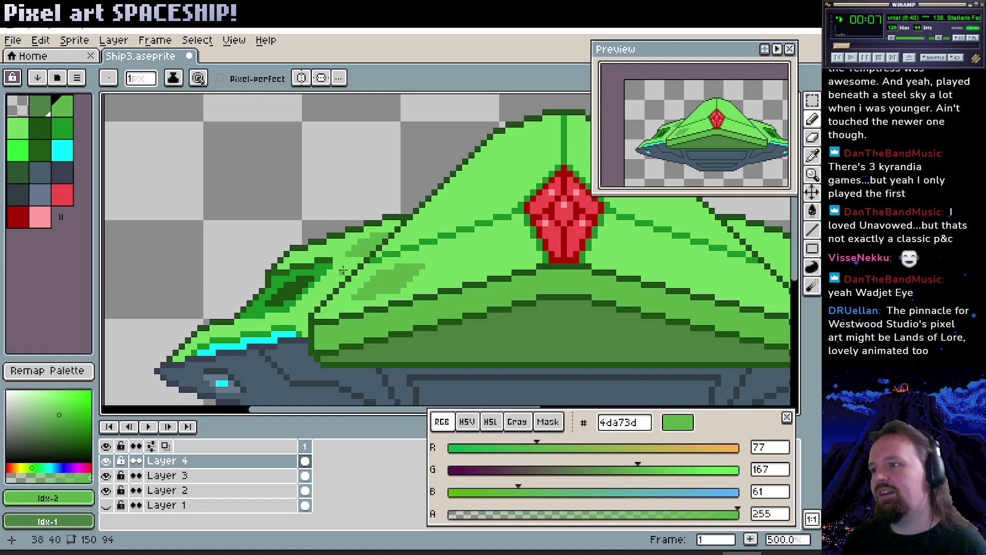
# Try adding a 4da73d streak lower on the left wing, then clear the reflections from that wing.
pyautogui.moveTo(340, 276); pyautogui.dragTo(326, 293)
pyautogui.moveTo(373, 258); pyautogui.dragTo(390, 243)
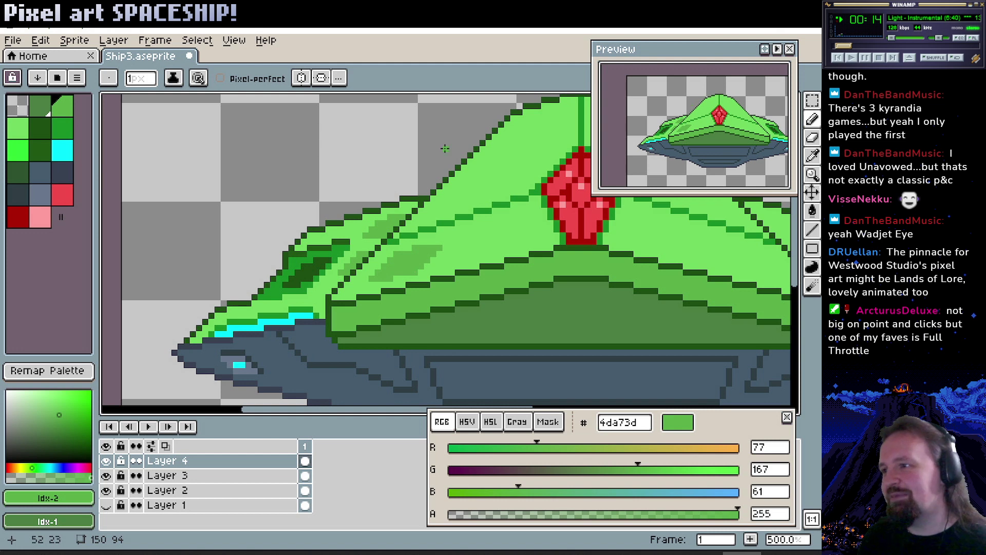
pyautogui.keyDown('alt'); pyautogui.click(363, 251); pyautogui.keyUp('alt')
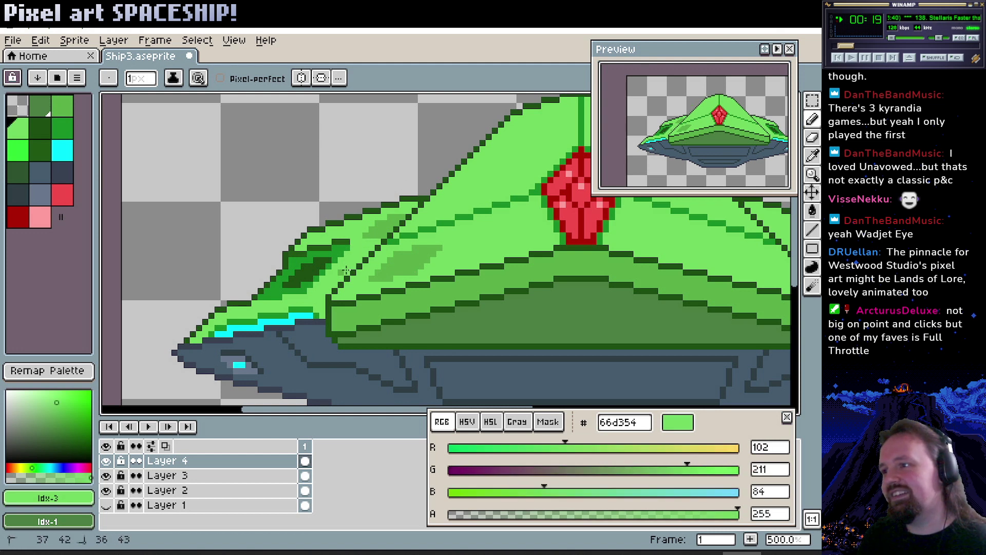
pyautogui.scroll(2, 369, 250)
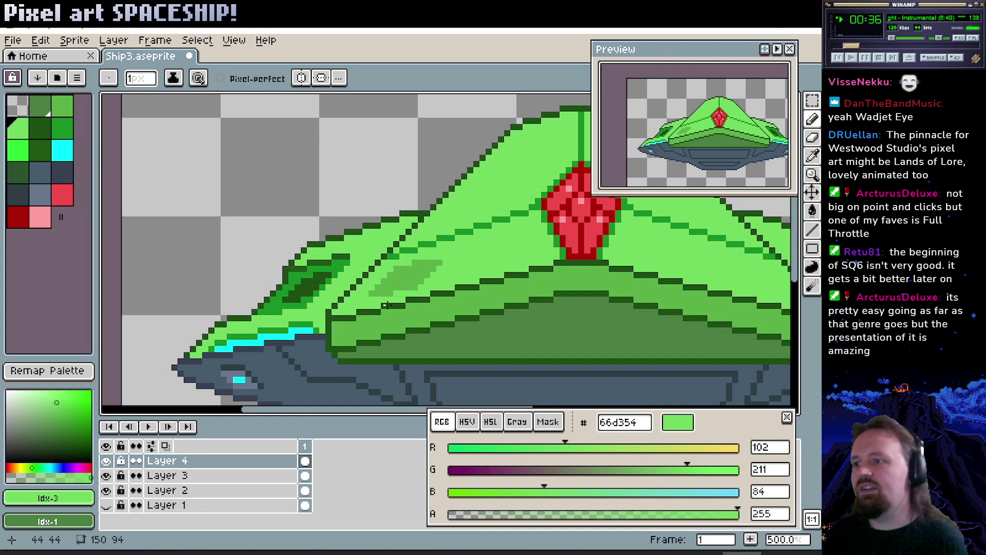
# Sample grey-blue 5c6a80 beside the left side light, try a Paint Bucket fill on the grey lower hull, and undo it.
pyautogui.hscroll(-2, 379, 301)
pyautogui.scroll(-1, 379, 302)
pyautogui.scroll(-2, 416, 257)
pyautogui.hscroll(1, 416, 256)
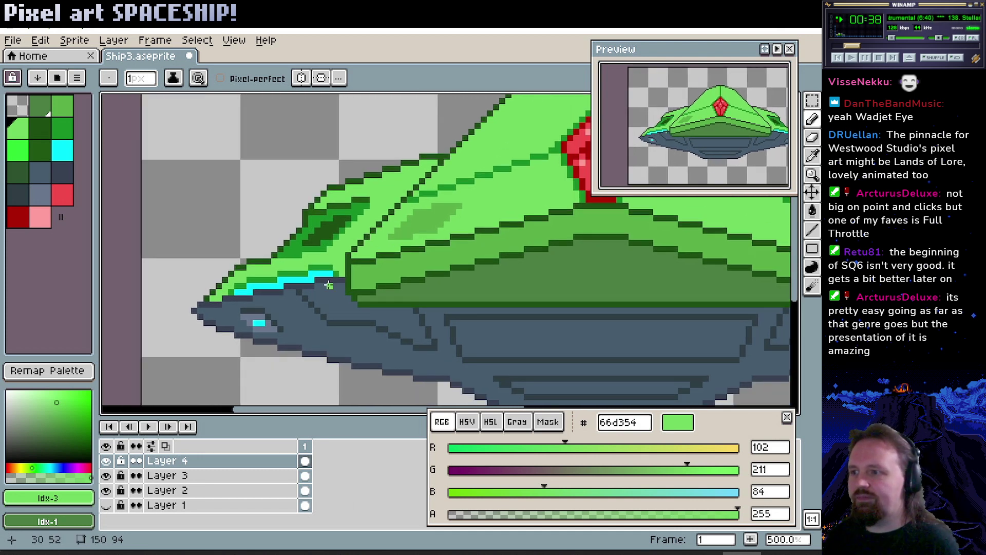
pyautogui.keyDown('alt'); pyautogui.click(273, 328); pyautogui.keyUp('alt')
pyautogui.scroll(-1, 313, 321)
pyautogui.hscroll(1, 313, 321)
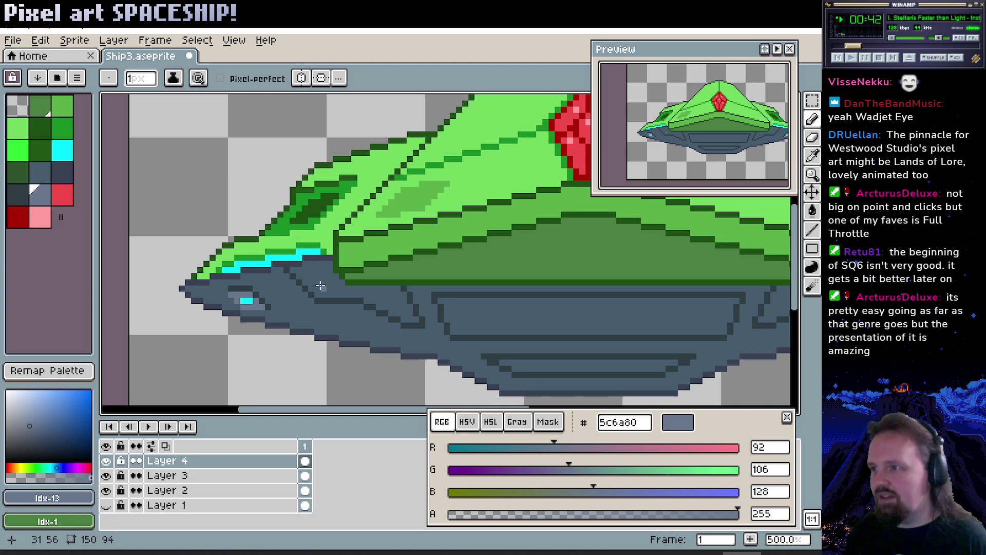
pyautogui.press('g')
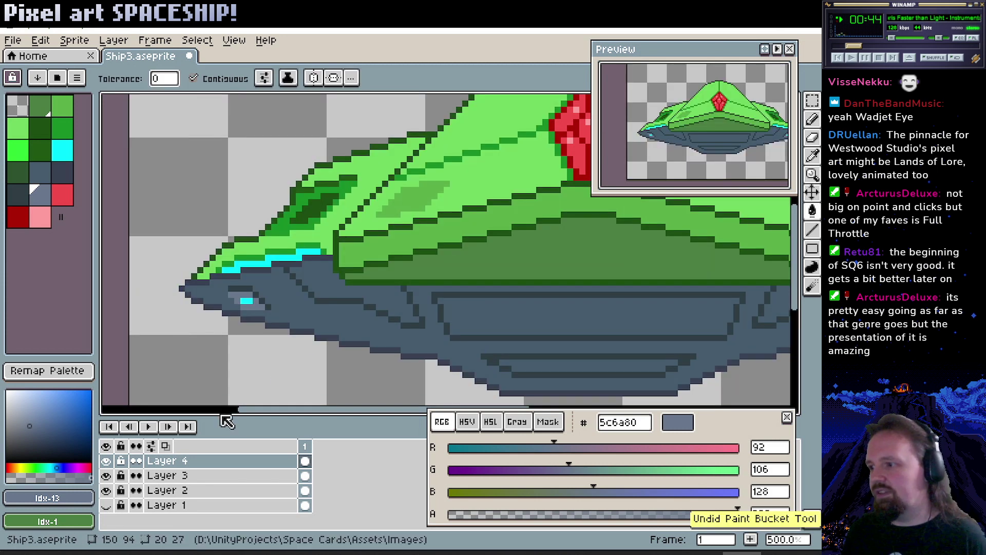
# Try filling the grey lower hull's left, centre and lower inset panels with grey-blue 5c6a80 on Layer 2.
pyautogui.click(195, 490)
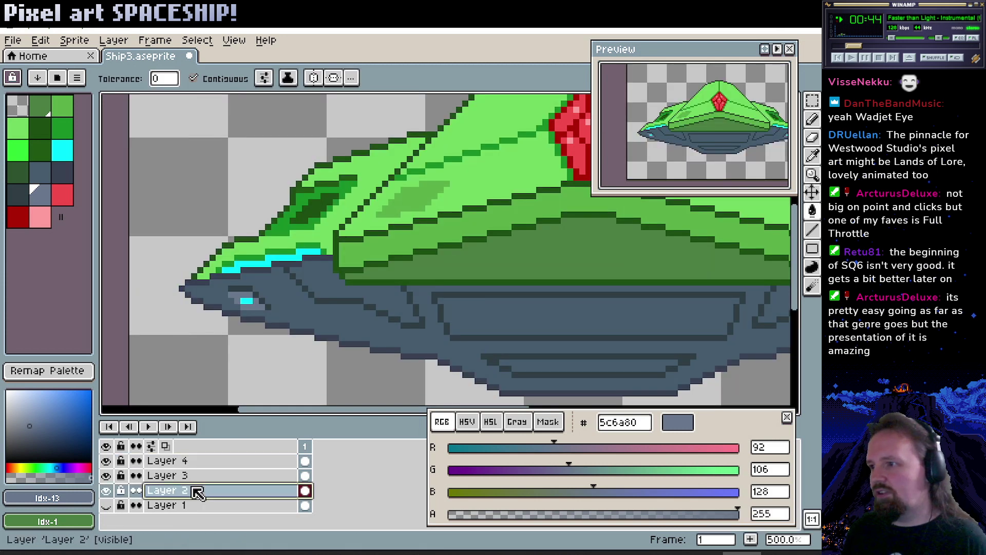
pyautogui.click(336, 283)
pyautogui.click(504, 330)
pyautogui.click(566, 363)
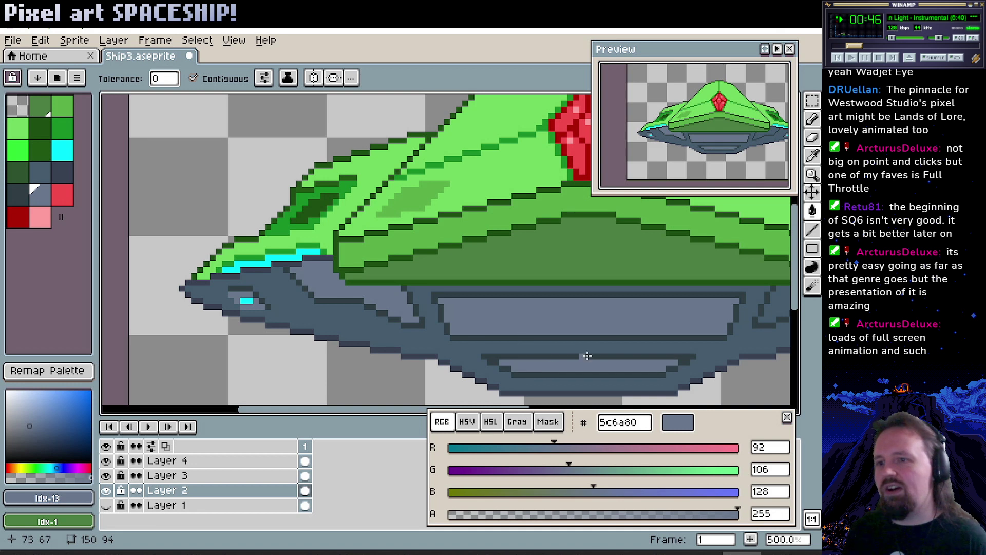
pyautogui.hscroll(3, 566, 363)
pyautogui.press('z')
pyautogui.scroll(-1, 510, 310)
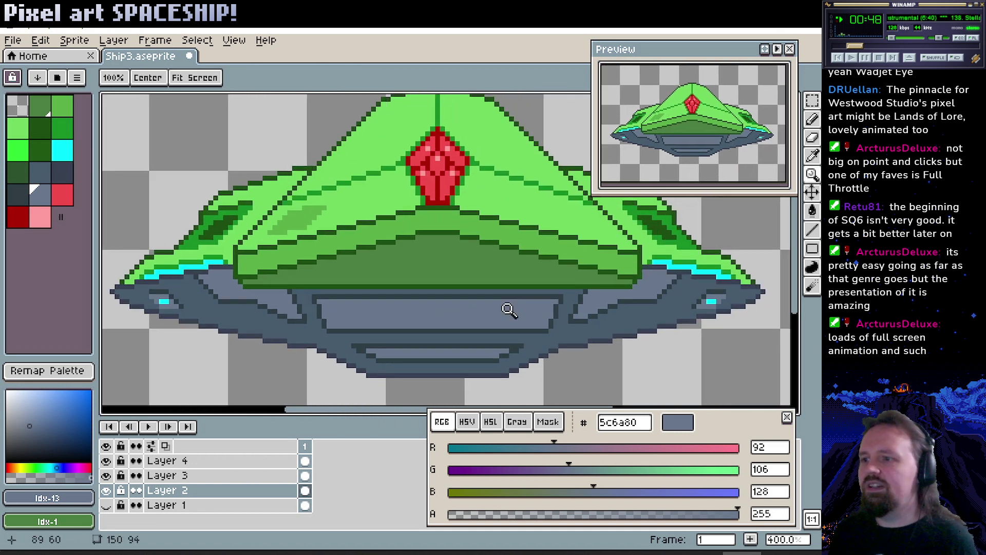
pyautogui.hscroll(-3, 392, 337)
pyautogui.hscroll(-2, 524, 300)
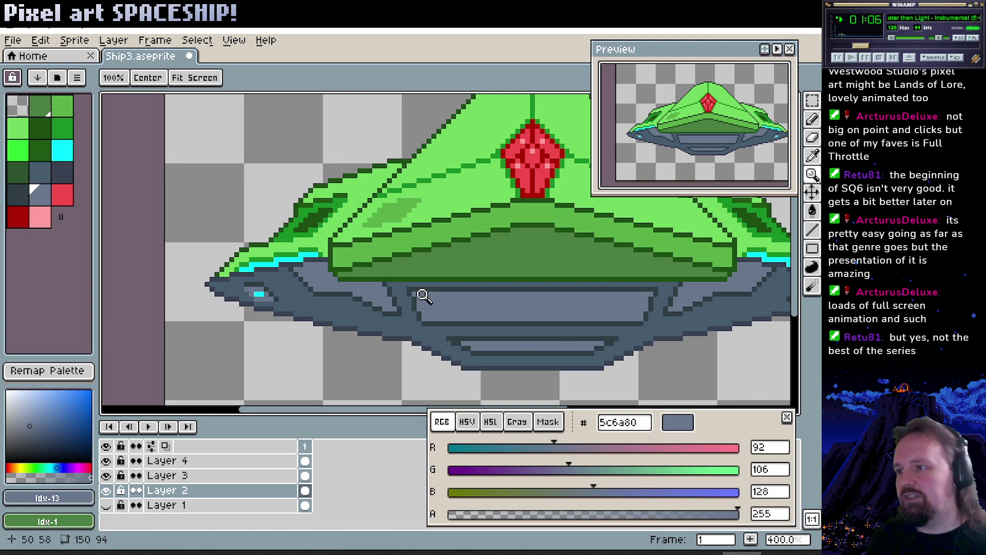
# Refill the lower hull's inset panels with the surrounding hull grey 394f61.
pyautogui.moveTo(432, 311); pyautogui.dragTo(435, 312)
pyautogui.press('b')
pyautogui.keyDown('alt'); pyautogui.click(371, 297); pyautogui.keyUp('alt')
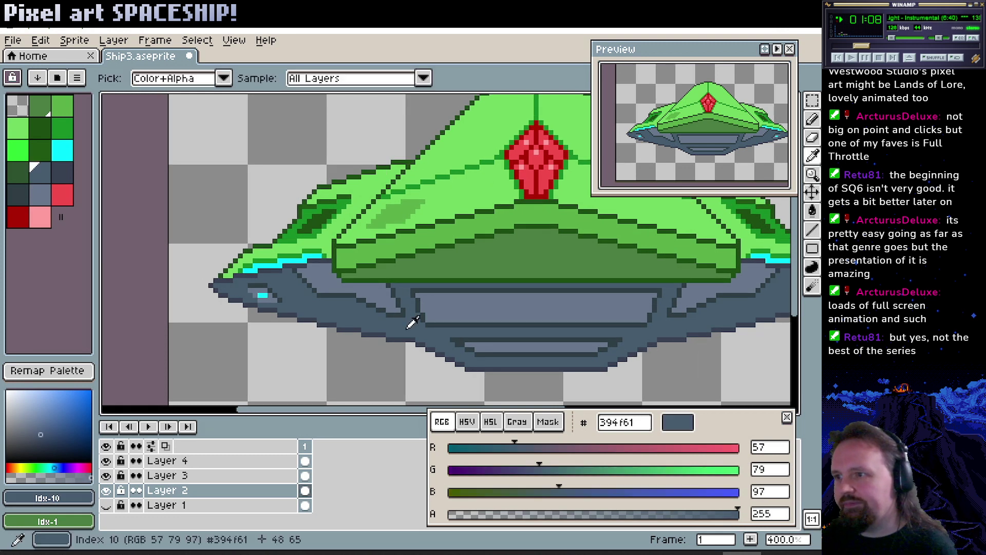
pyautogui.press('g')
pyautogui.click(370, 297)
pyautogui.click(462, 310)
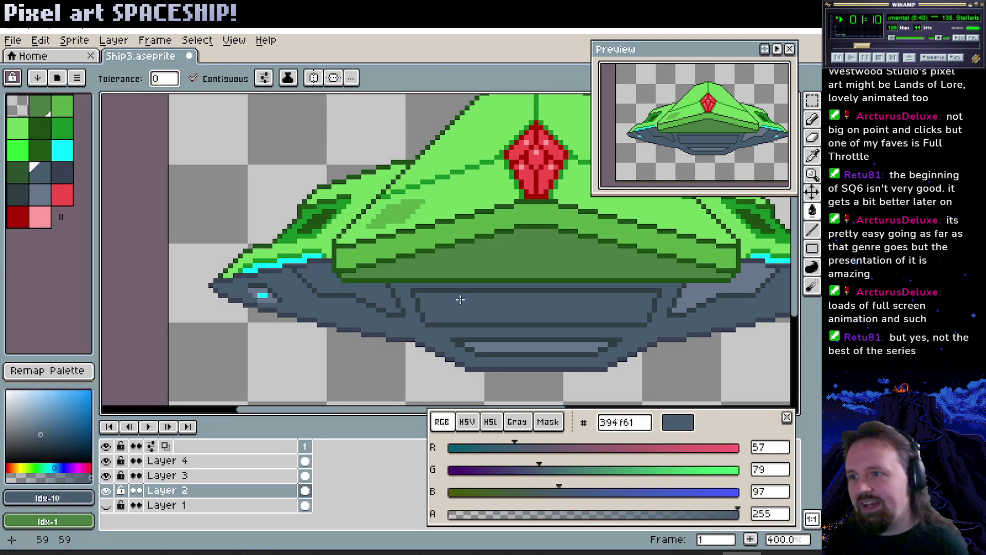
pyautogui.click(534, 352)
pyautogui.click(689, 303)
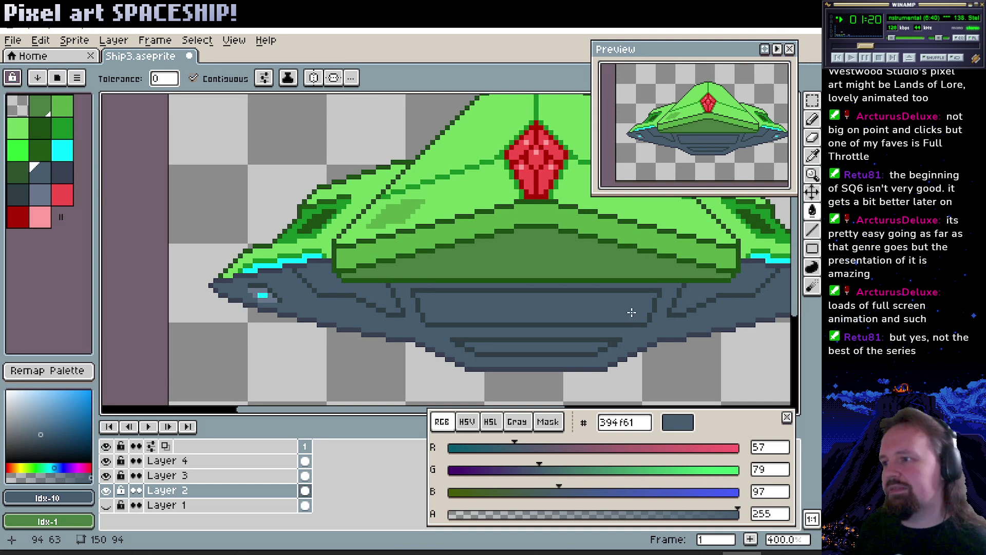
# Try filling the green hull's front band with the darker green 3f7236, then undo the fill.
pyautogui.scroll(2, 411, 308)
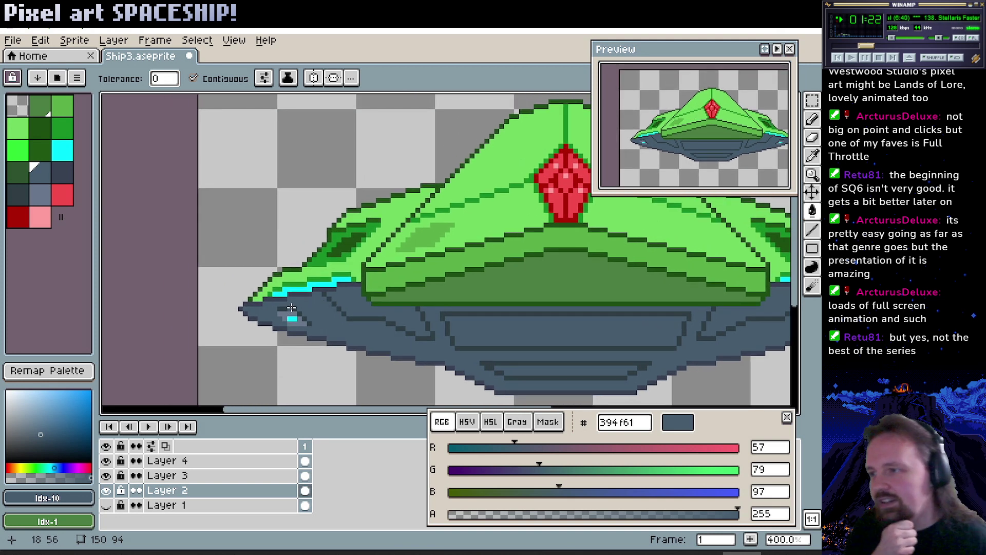
pyautogui.scroll(1, 318, 308)
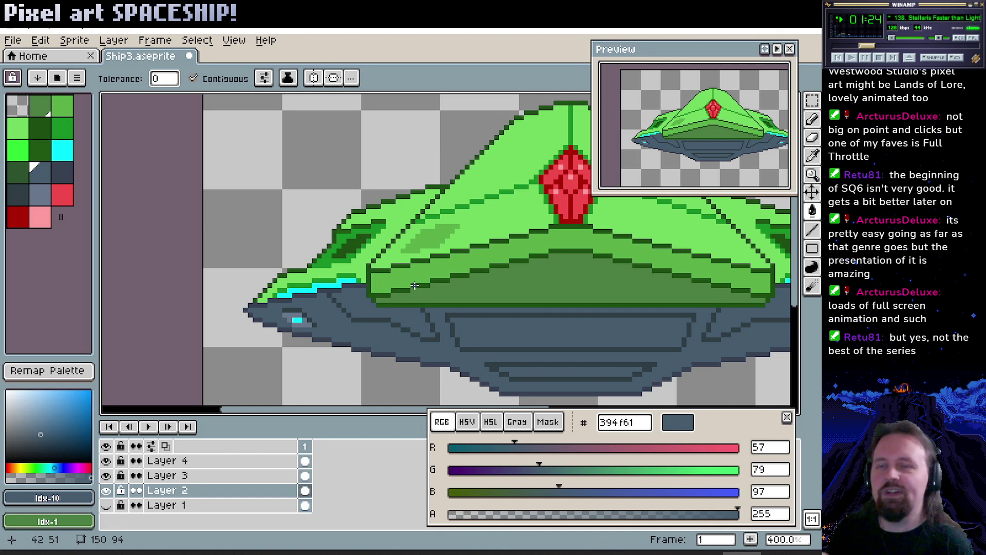
pyautogui.hscroll(2, 400, 272)
pyautogui.keyDown('alt'); pyautogui.click(376, 257); pyautogui.keyUp('alt')
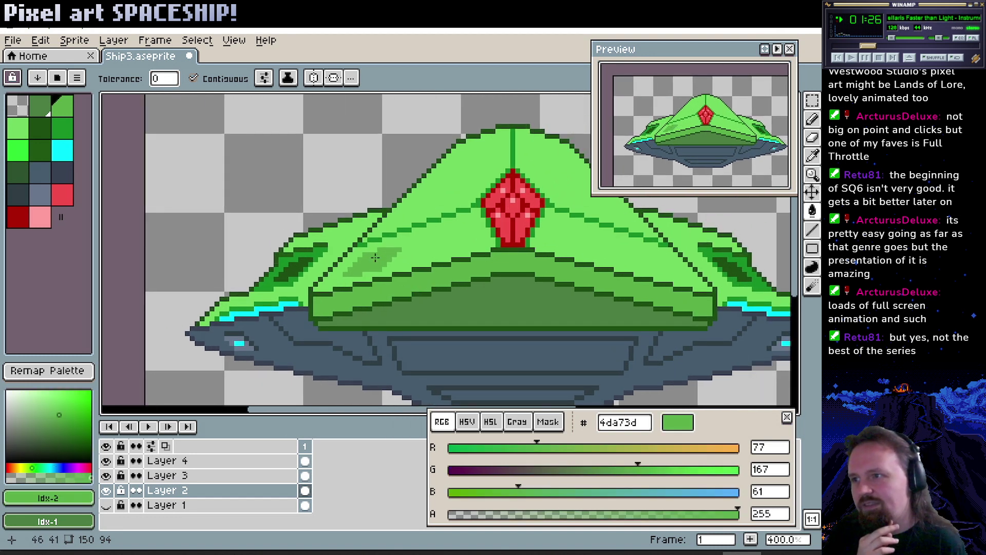
pyautogui.scroll(1, 418, 246)
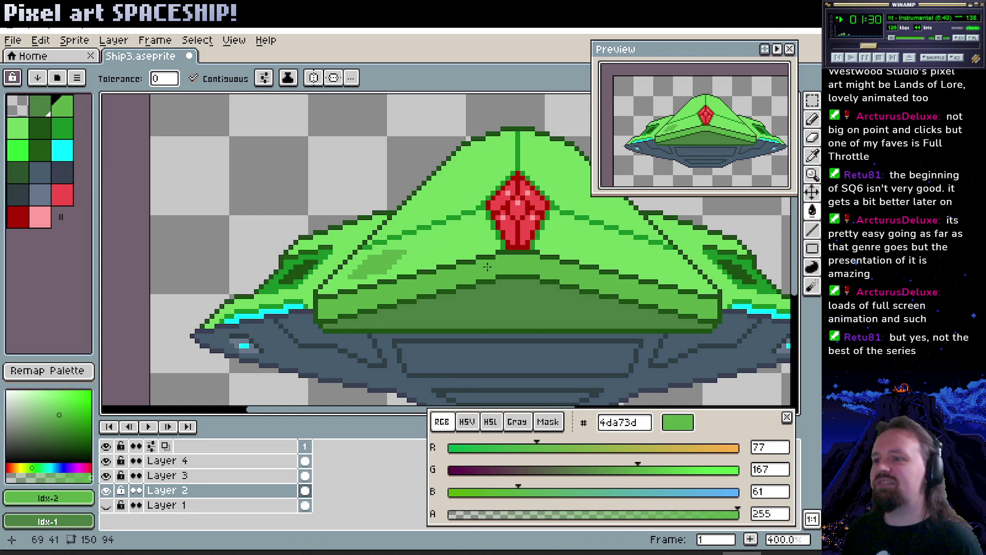
pyautogui.scroll(-2, 486, 263)
pyautogui.keyDown('alt'); pyautogui.click(482, 285); pyautogui.keyUp('alt')
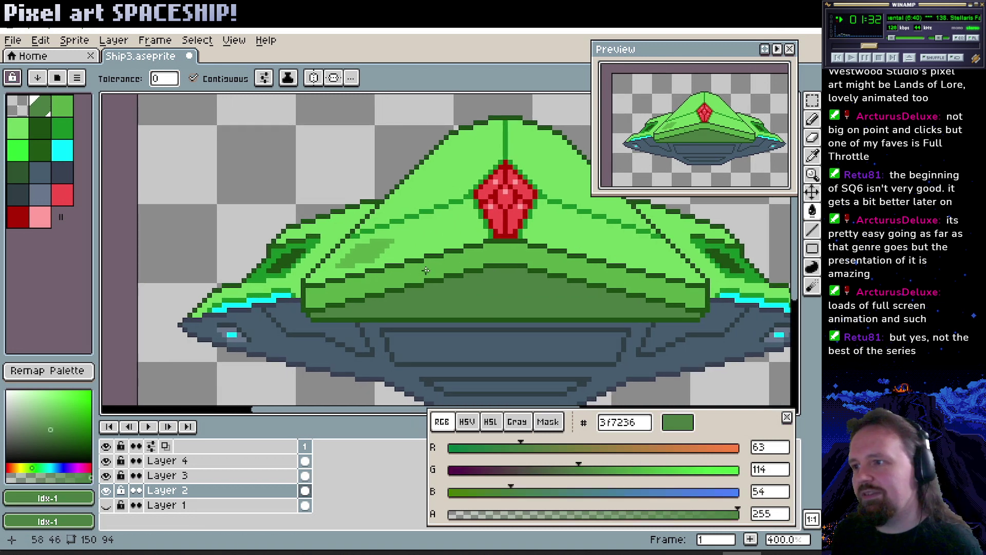
pyautogui.click(311, 298)
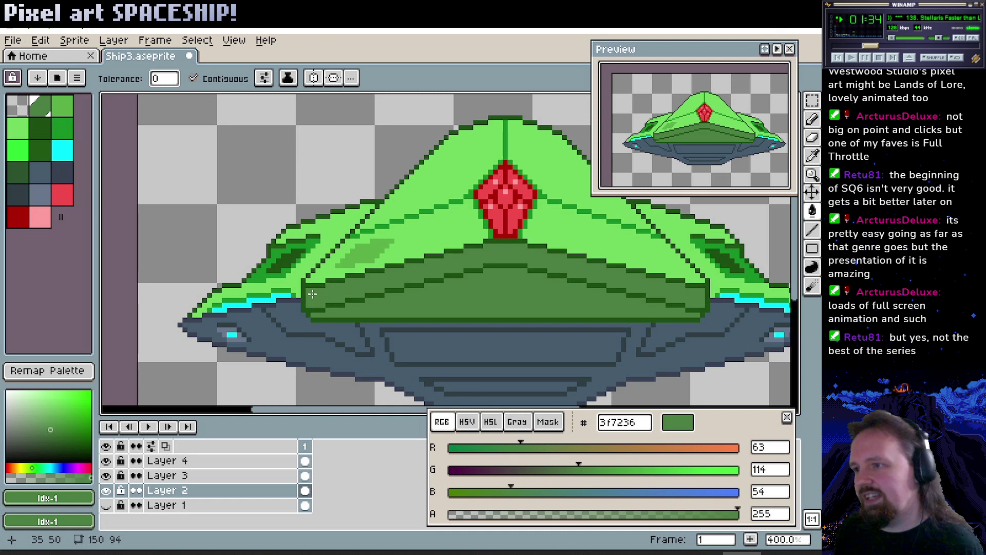
pyautogui.hotkey('ctrl', 'z')
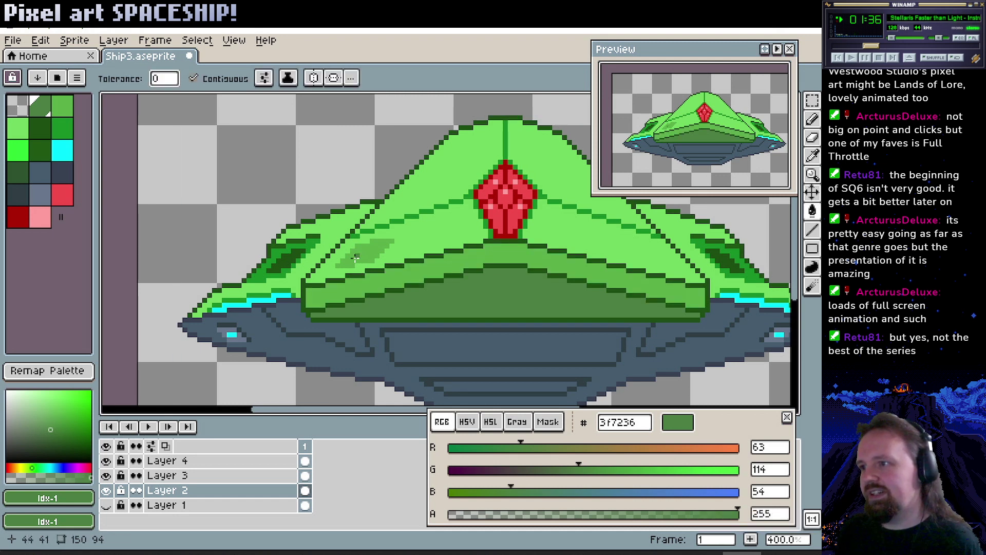
# Pencil a row of seven 3f7236 marks, each two pixels tall and spaced four pixels apart, along the front band's left half.
pyautogui.scroll(1, 356, 287)
pyautogui.press('z')
pyautogui.scroll(2, 408, 259)
pyautogui.press('b')
pyautogui.click(370, 257)
pyautogui.click(370, 248)
pyautogui.click(409, 239)
pyautogui.click(409, 248)
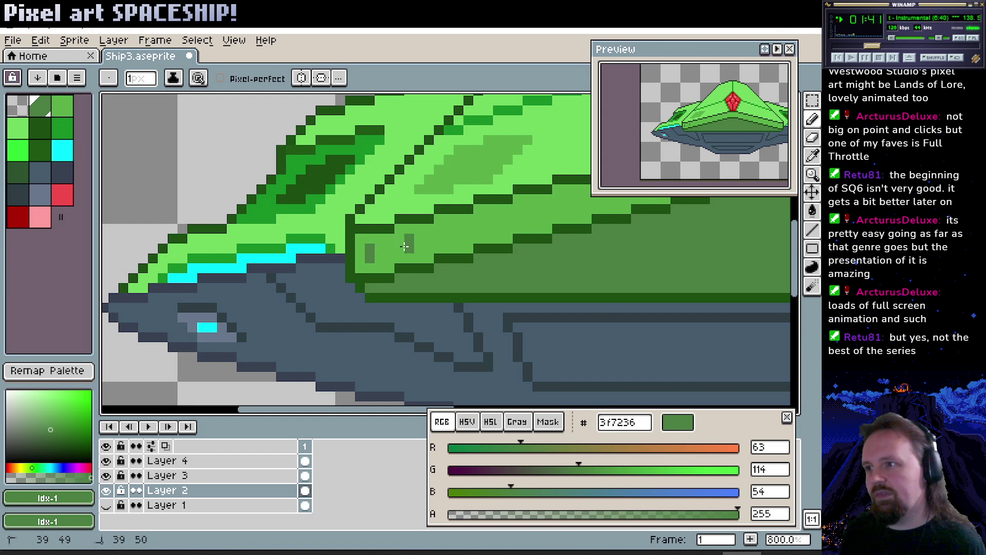
pyautogui.moveTo(447, 229); pyautogui.dragTo(399, 266)
pyautogui.click(441, 247)
pyautogui.click(441, 256)
pyautogui.click(450, 246)
pyautogui.click(480, 239)
pyautogui.click(481, 248)
pyautogui.moveTo(474, 253)
pyautogui.mouseDown()
pyautogui.moveTo(527, 252)
pyautogui.moveTo(449, 276)
pyautogui.mouseUp()
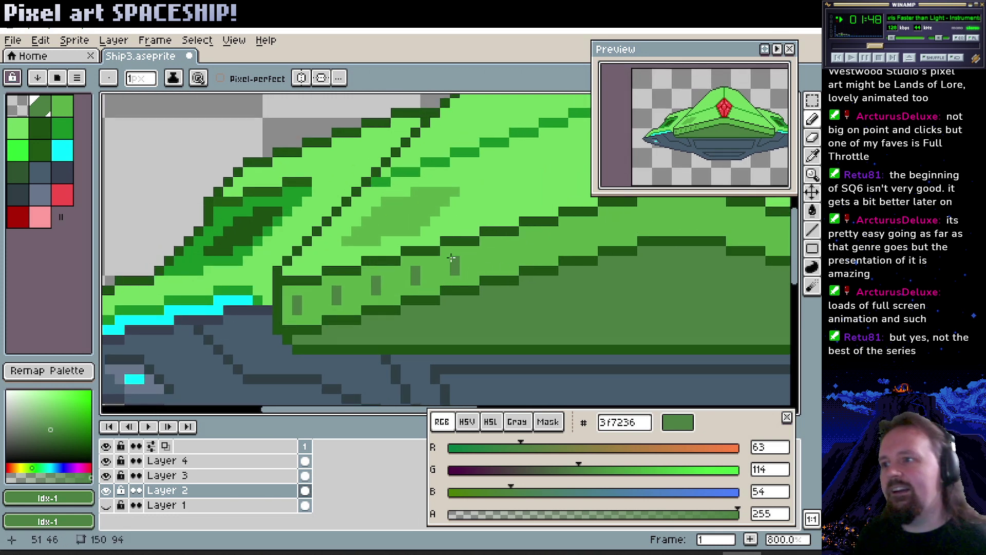
pyautogui.click(496, 249)
pyautogui.click(497, 258)
pyautogui.moveTo(499, 253); pyautogui.dragTo(474, 269)
pyautogui.click(508, 257)
pyautogui.click(507, 267)
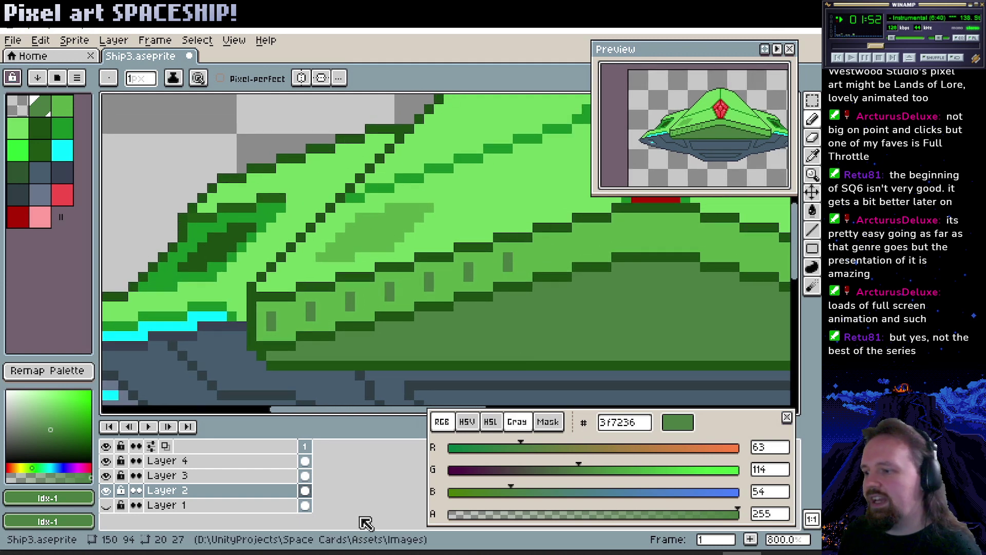
# Switch to the browser, examine the hull detailing in the Federation Cruiser and Engi Cruiser reference images, and return to Aseprite.
pyautogui.click(276, 553)
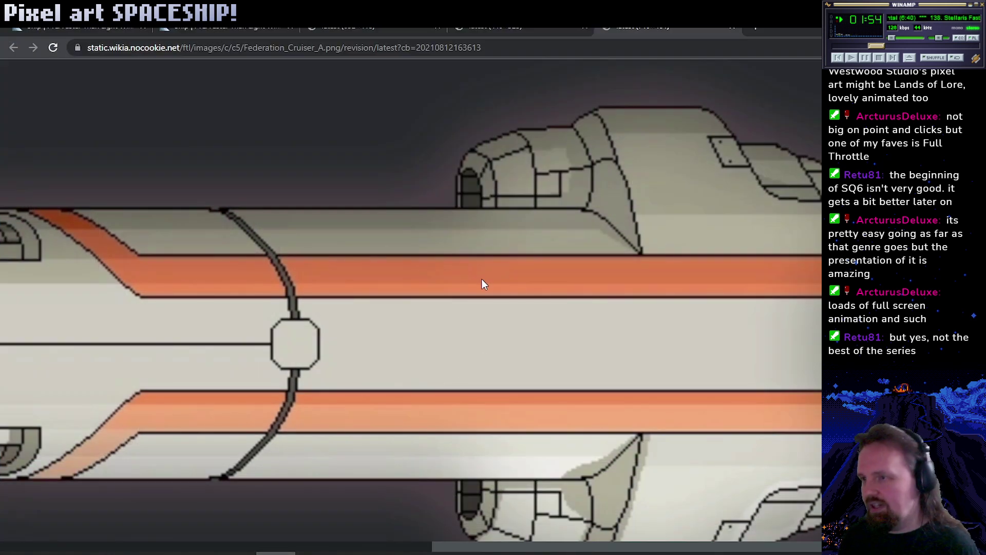
pyautogui.scroll(-3, 482, 278)
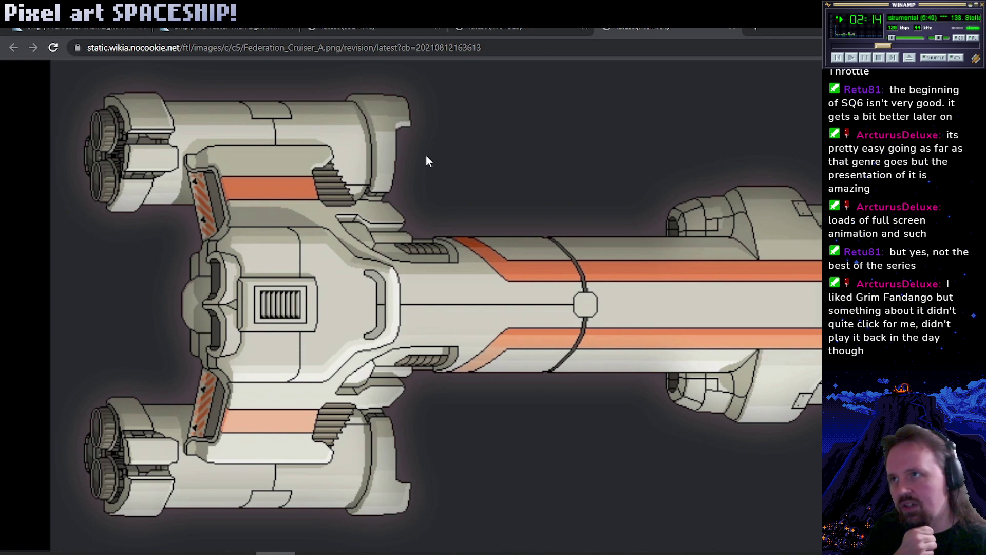
pyautogui.hotkey('ctrl', 'shift', 'Tab')
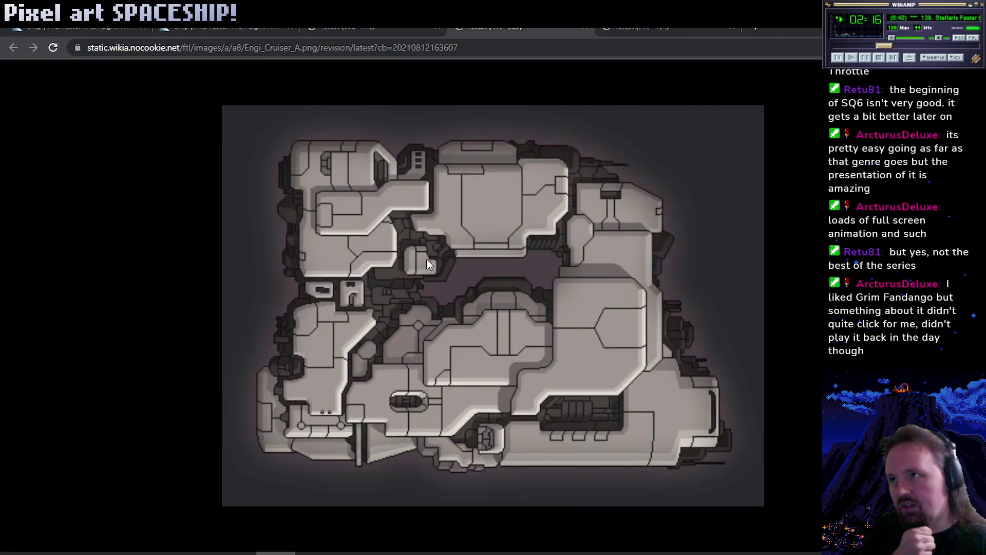
pyautogui.hotkey('ctrl', 'shift', 'Tab')
pyautogui.hotkey('alt', 'Tab')
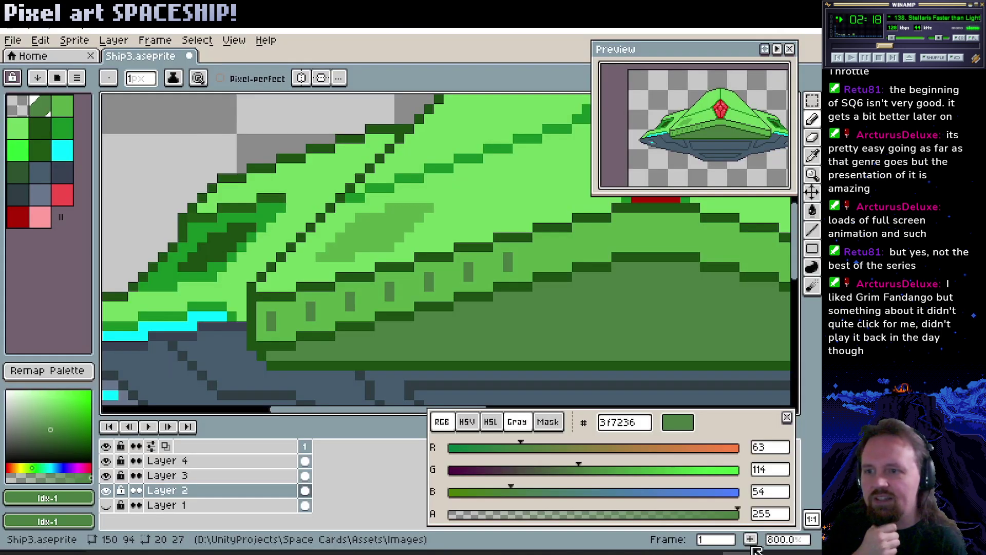
# Add one more two-pixel-tall 3f7236 mark to the front band's row, at the end nearest the red gem.
pyautogui.scroll(-5, 496, 269)
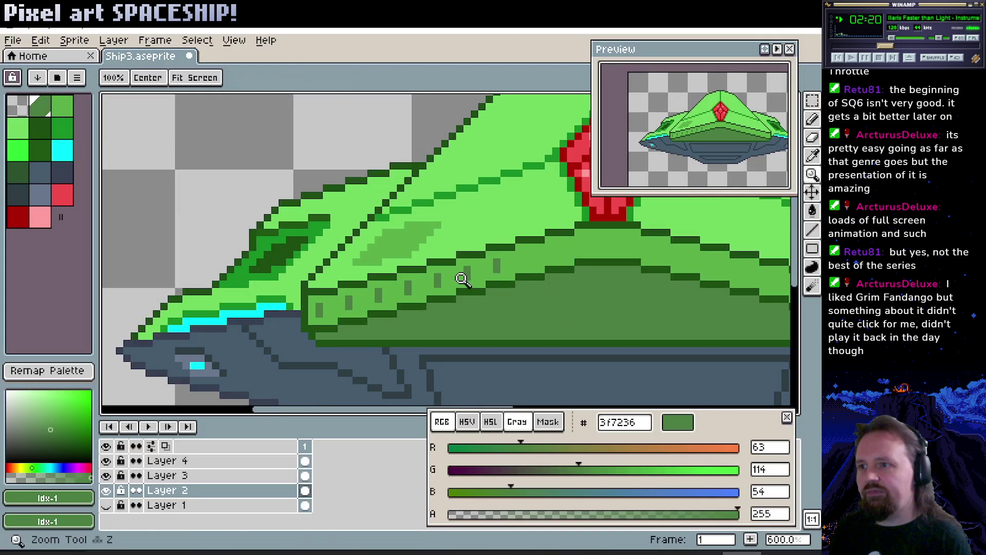
pyautogui.moveTo(457, 272); pyautogui.dragTo(438, 257)
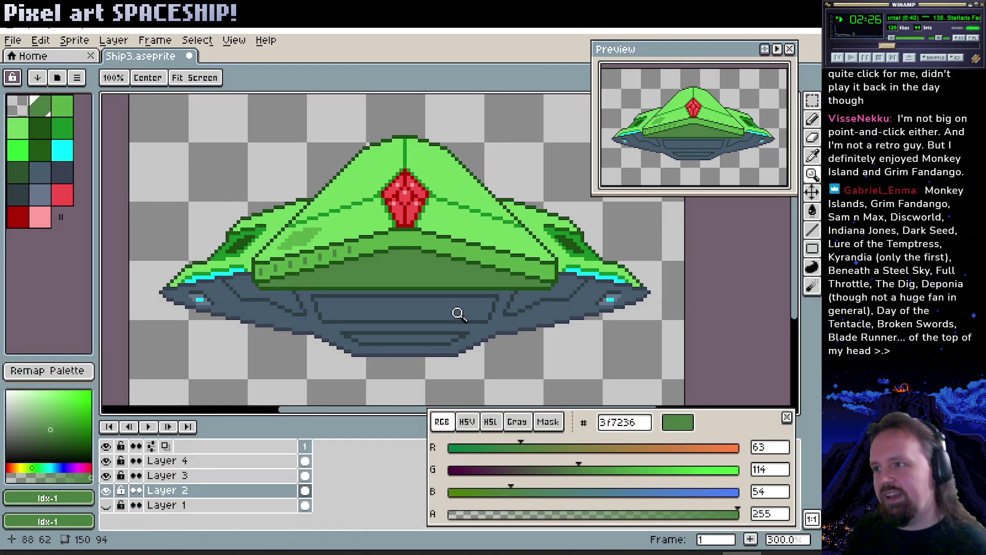
pyautogui.click(378, 245)
pyautogui.click(375, 245)
pyautogui.click(368, 247)
pyautogui.click(359, 250)
pyautogui.press('b')
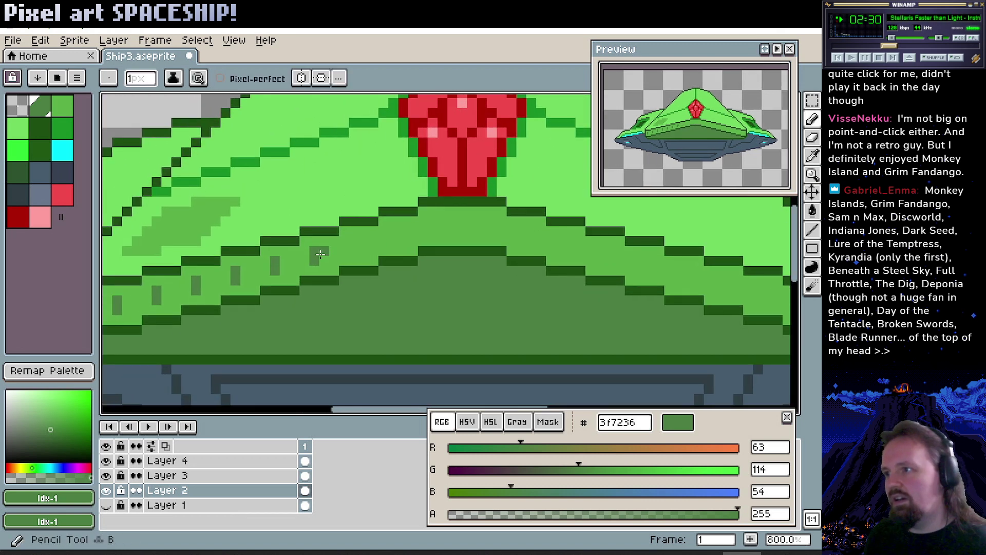
pyautogui.moveTo(352, 241); pyautogui.dragTo(354, 250)
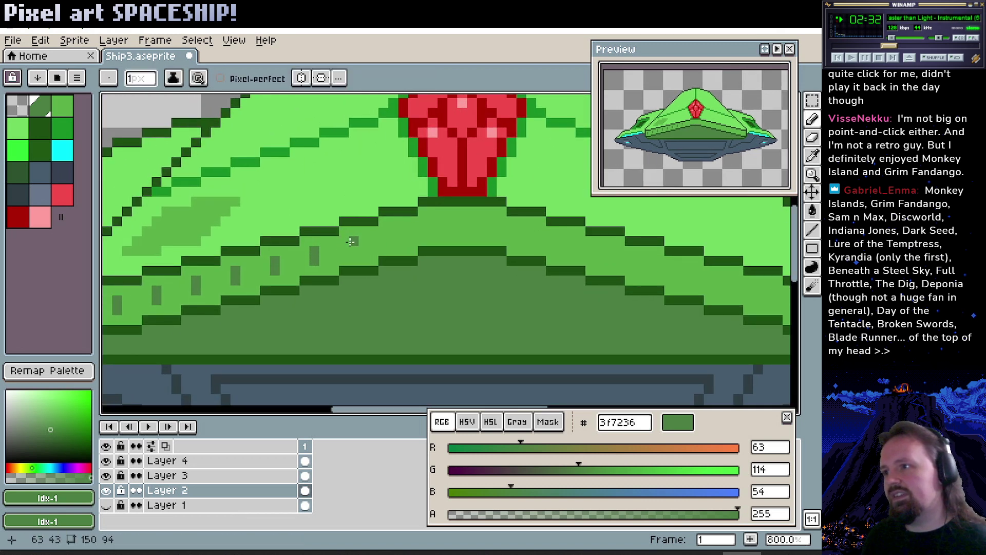
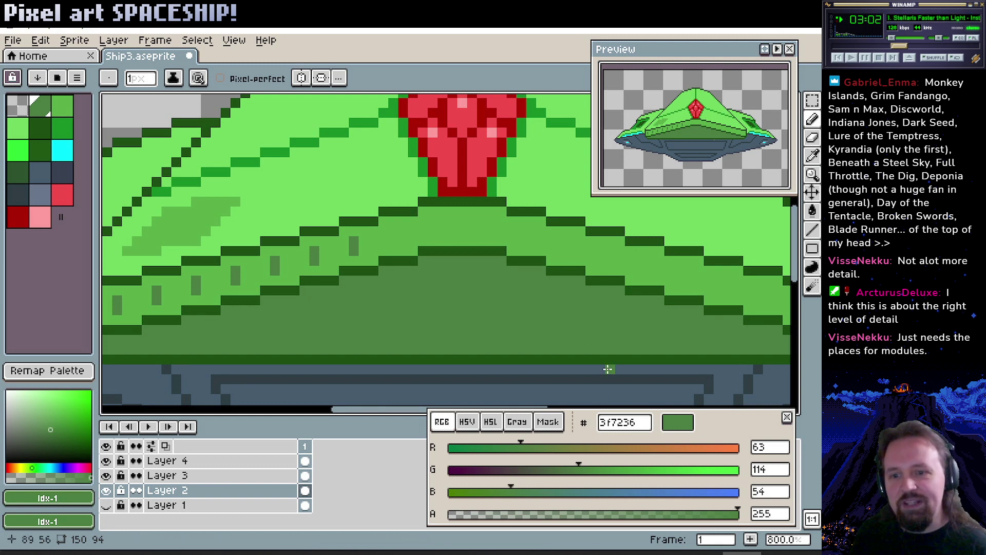
# Review the marked front band at several scales, sample its green 4da73d, and undo the whole row of pencil marks.
pyautogui.hscroll(-2, 353, 241)
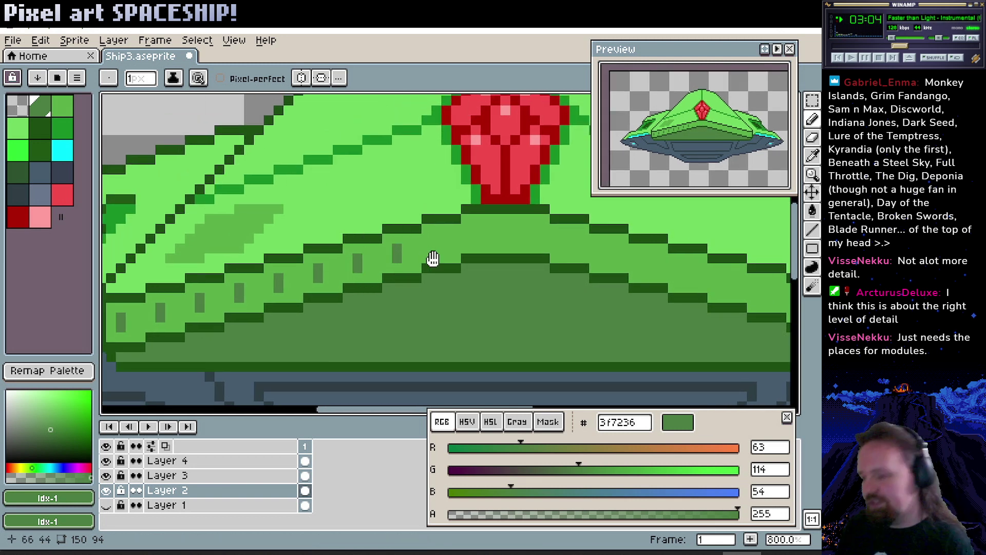
pyautogui.hscroll(-1, 425, 259)
pyautogui.press('z')
pyautogui.scroll(-4, 445, 255)
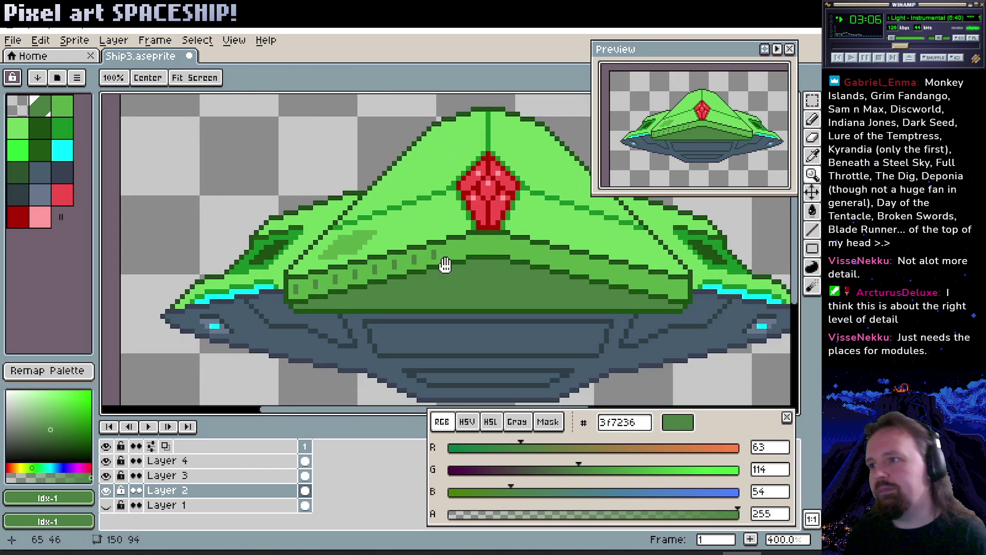
pyautogui.scroll(-3, 411, 270)
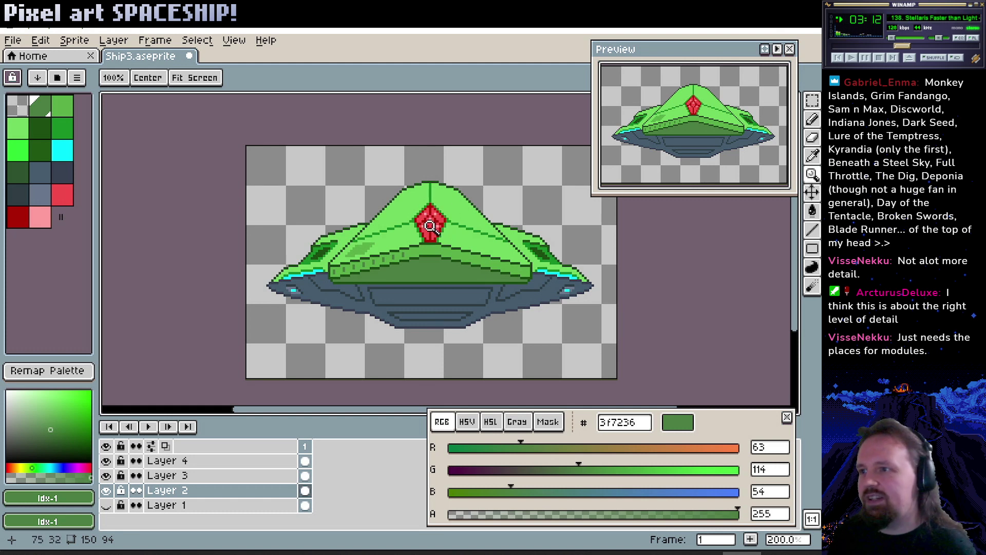
pyautogui.hscroll(-1, 403, 271)
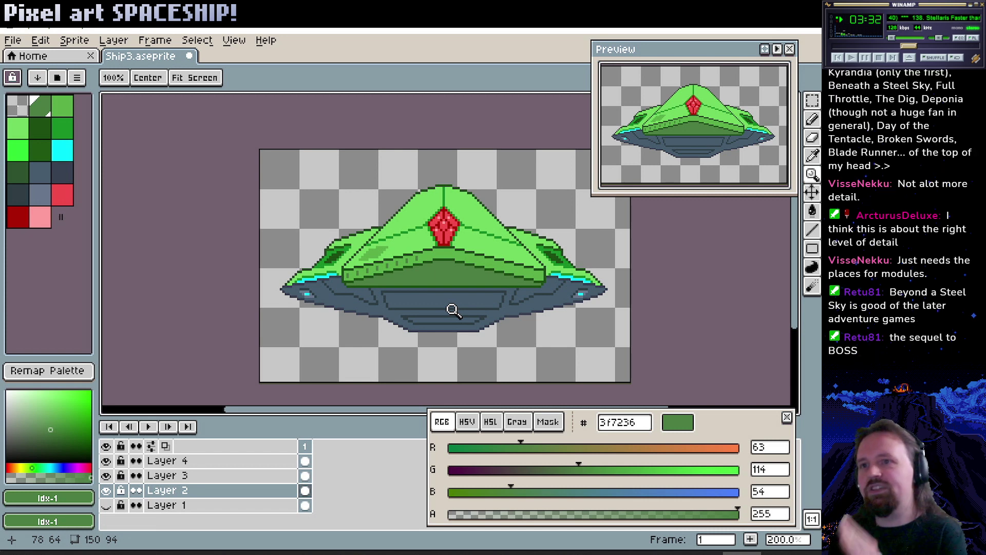
pyautogui.scroll(3, 429, 271)
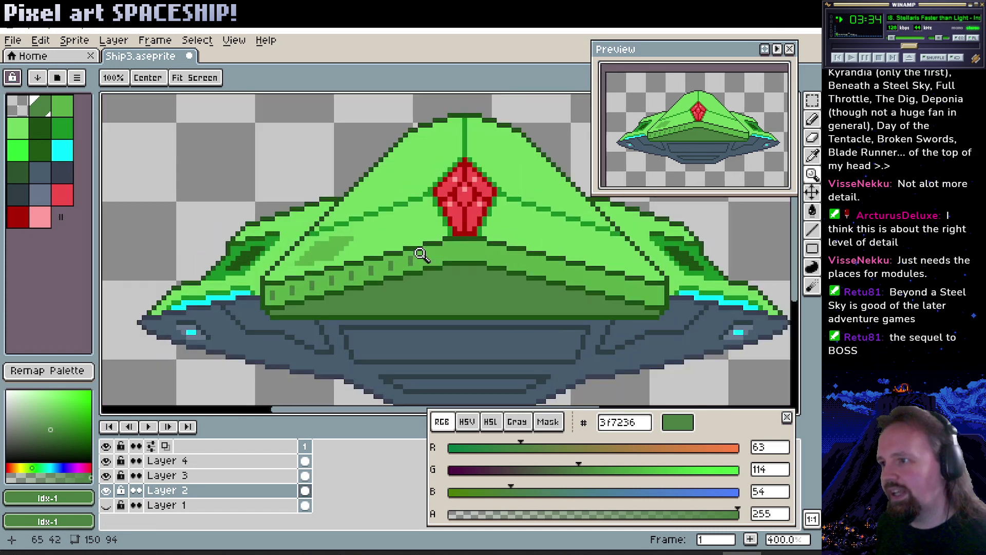
pyautogui.press('b')
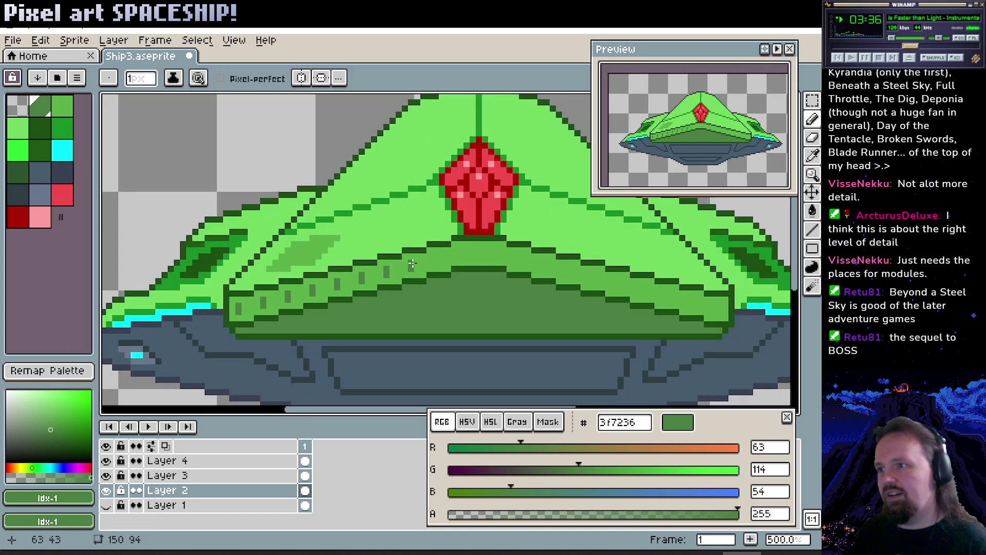
pyautogui.keyDown('alt'); pyautogui.click(424, 261); pyautogui.keyUp('alt')
pyautogui.hotkey('ctrl', 'z')
pyautogui.hotkey('ctrl', 'z')
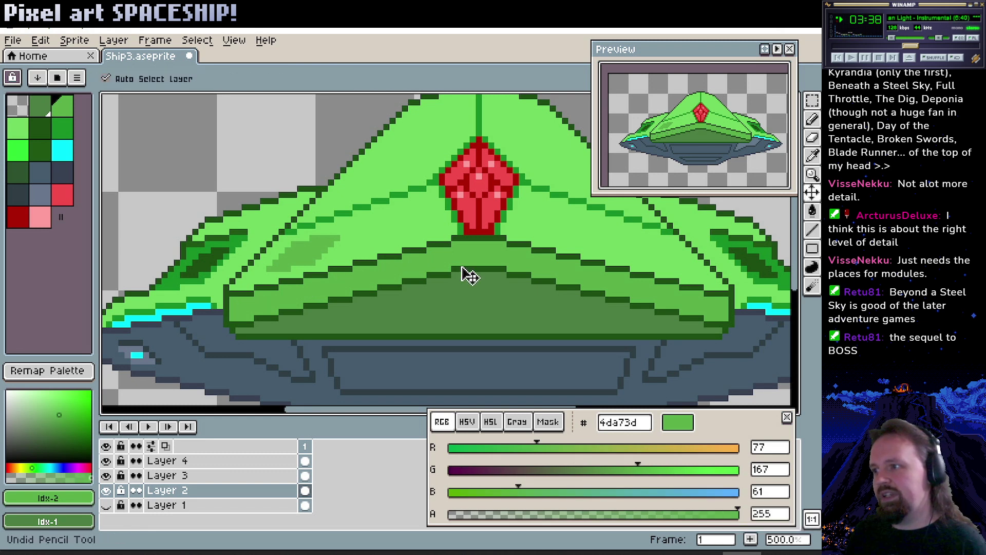
# Save Ship3.aseprite and check the whole ship at reduced scale.
pyautogui.hotkey('ctrl', 's')
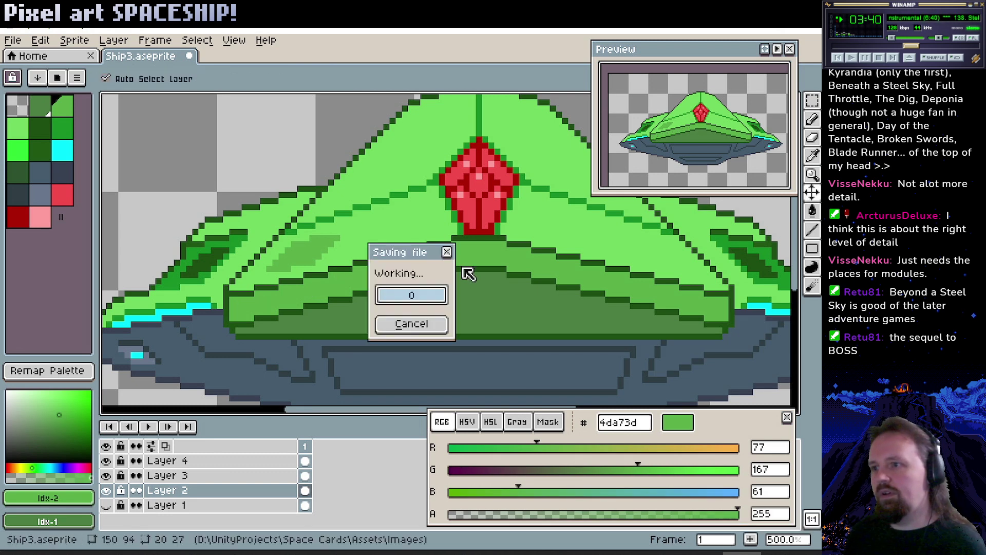
pyautogui.press('z')
pyautogui.scroll(-1, 464, 272)
pyautogui.scroll(-3, 457, 307)
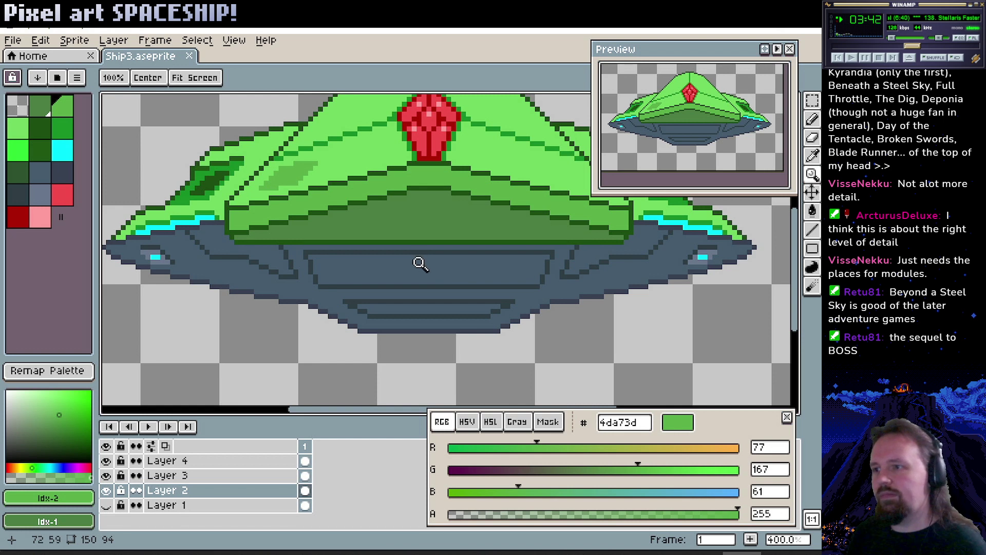
# Extend the palette with additional black entries after the last pink and make the first new entry the foreground colour.
pyautogui.scroll(1, 420, 281)
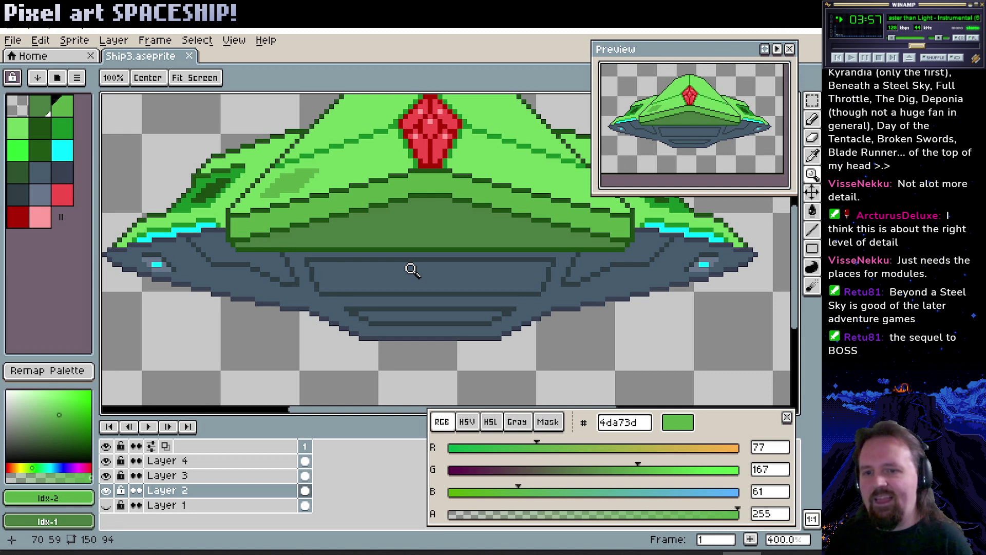
pyautogui.scroll(2, 370, 272)
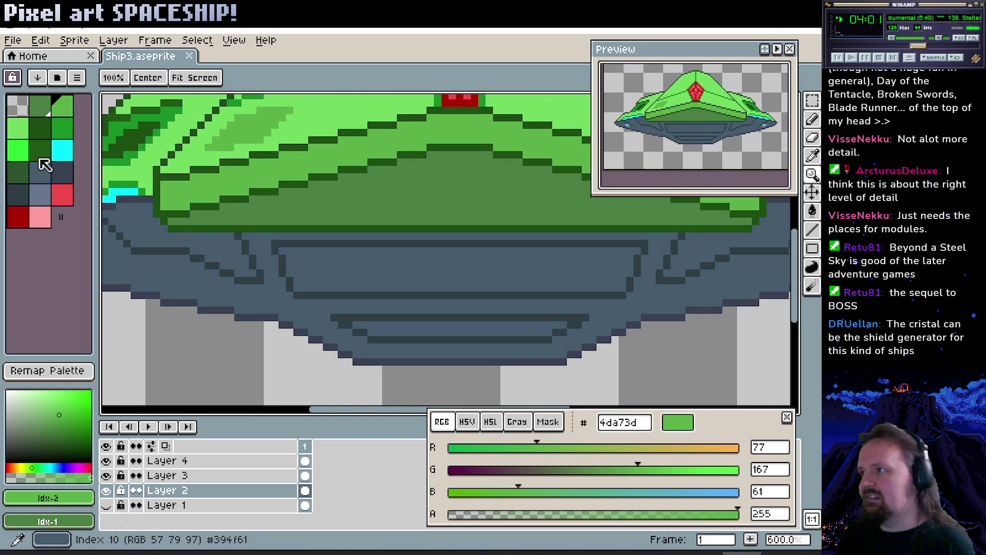
pyautogui.moveTo(363, 279); pyautogui.dragTo(353, 275)
pyautogui.moveTo(71, 235); pyautogui.dragTo(18, 282)
pyautogui.click(40, 217)
pyautogui.click(62, 216)
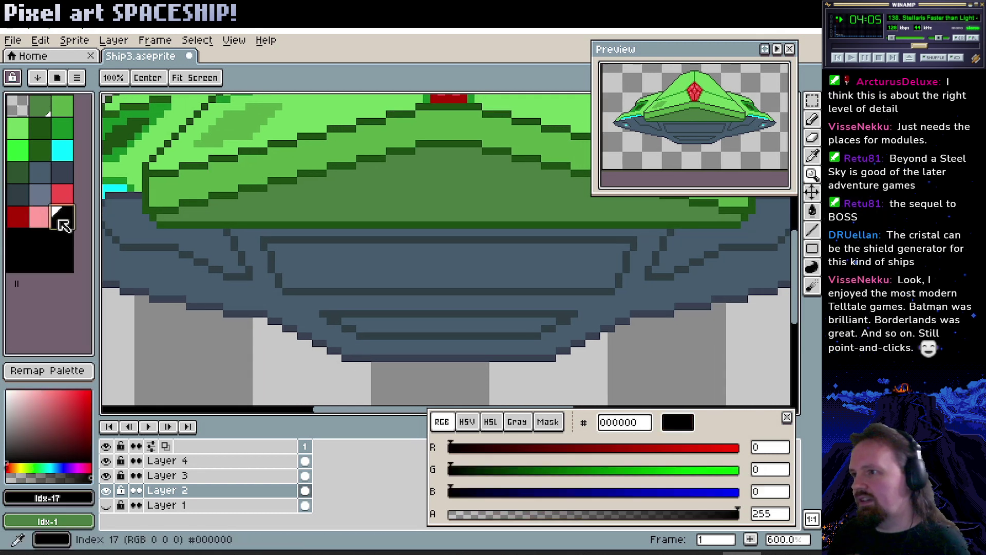
# Fill the large central panel of the grey lower hull with the new palette entry and recolour that entry to 6275a3.
pyautogui.moveTo(287, 281); pyautogui.dragTo(290, 285)
pyautogui.press('g')
pyautogui.click(313, 276)
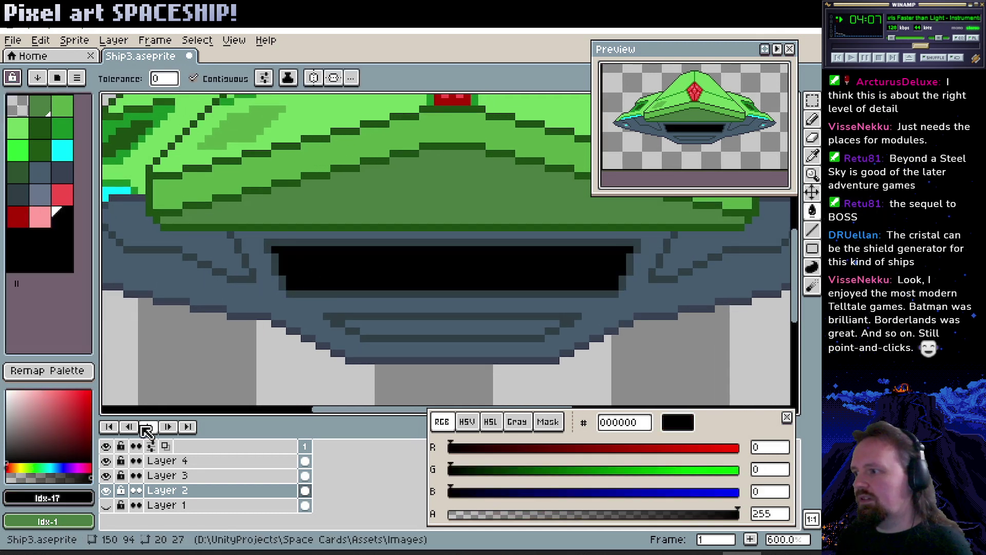
pyautogui.click(36, 467)
pyautogui.click(41, 416)
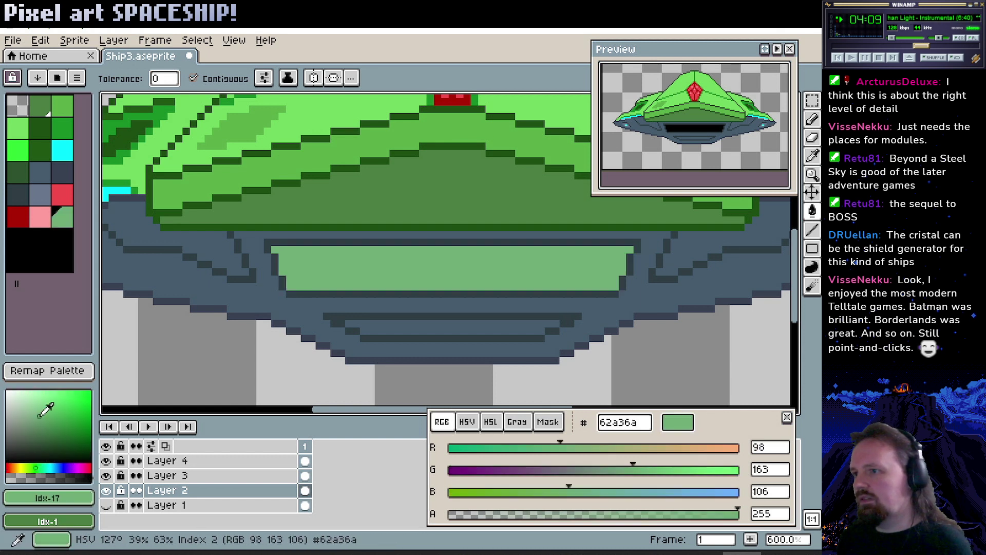
pyautogui.click(58, 468)
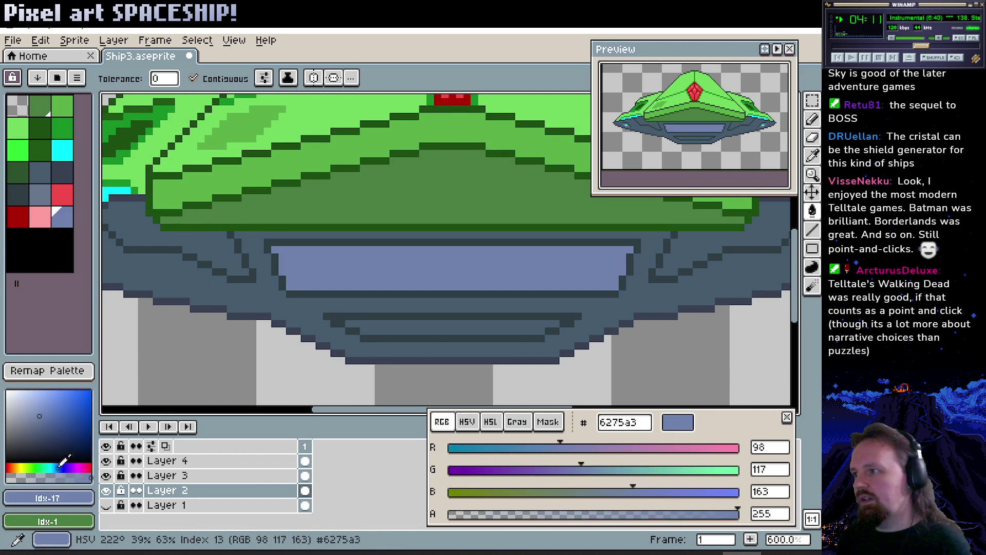
# Recolour the next unused black palette entry to the darker blue 3f5b9e.
pyautogui.moveTo(89, 354); pyautogui.dragTo(20, 238)
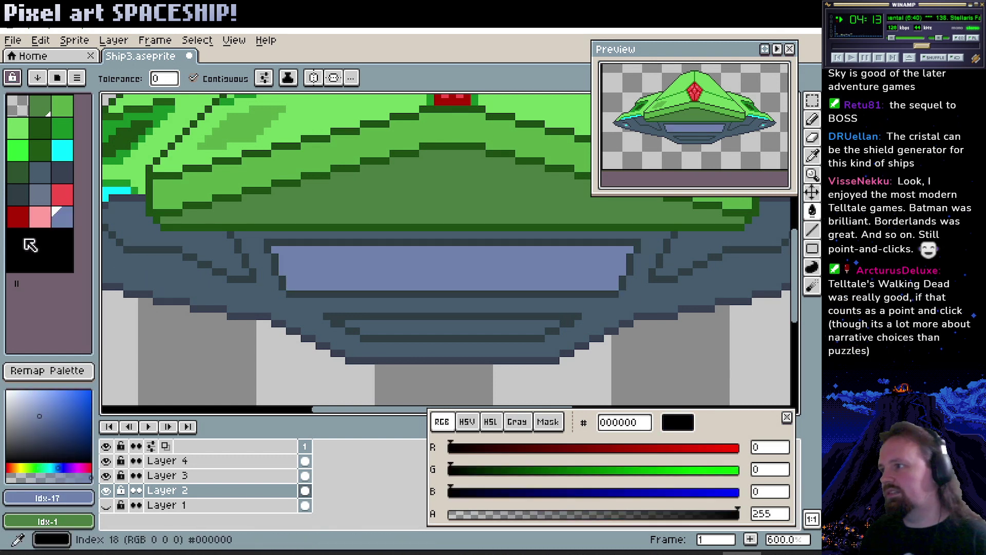
pyautogui.click(58, 467)
pyautogui.click(57, 417)
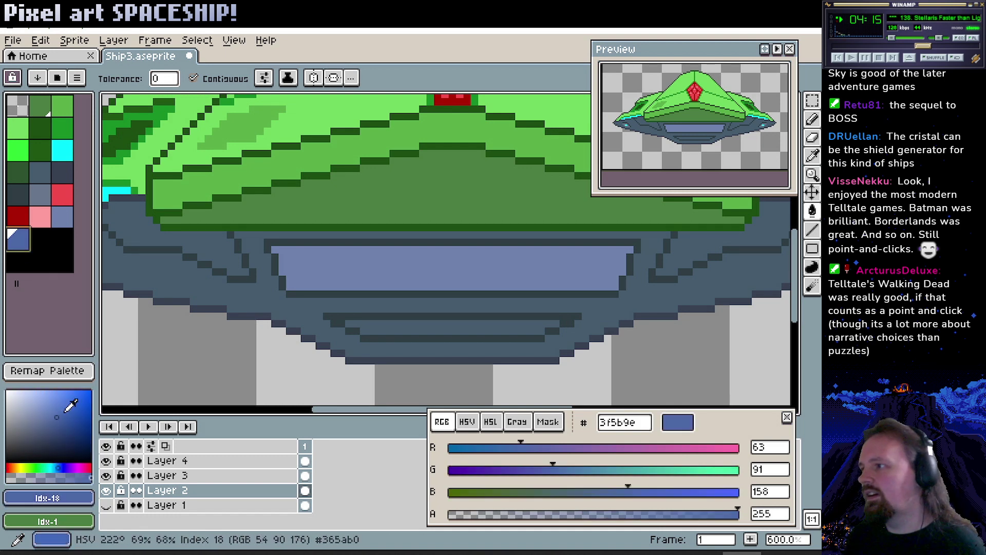
# Draw evenly spaced horizontal 3f5b9e lines across the full width of the blue central hull panel.
pyautogui.scroll(1, 352, 264)
pyautogui.press('b')
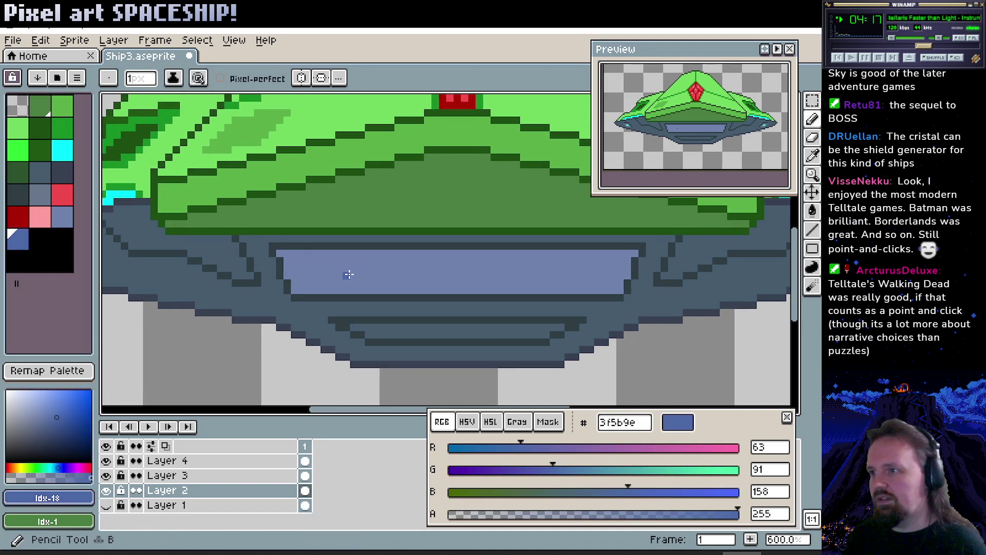
pyautogui.press('z')
pyautogui.click(389, 275)
pyautogui.press('l')
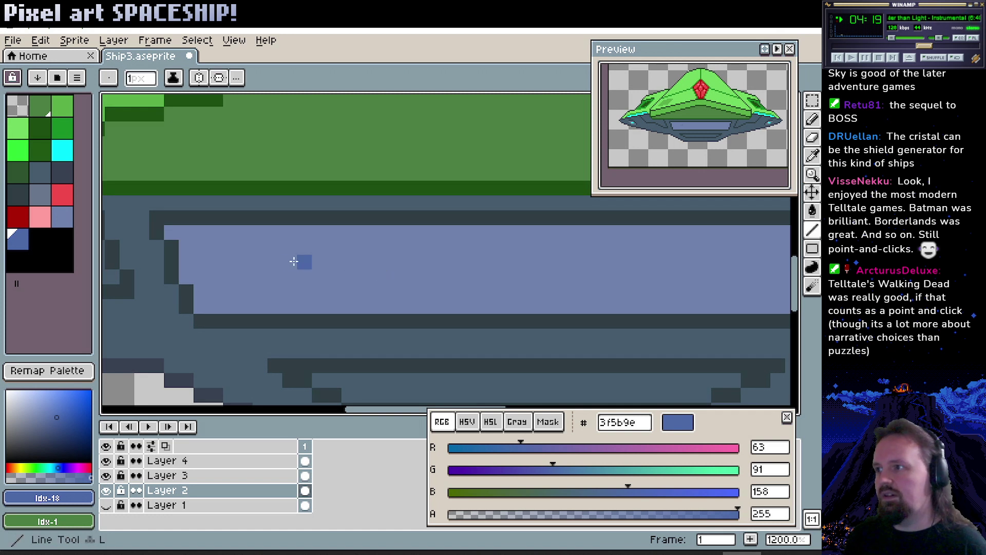
pyautogui.scroll(1, 323, 257)
pyautogui.press('z')
pyautogui.scroll(-2, 360, 265)
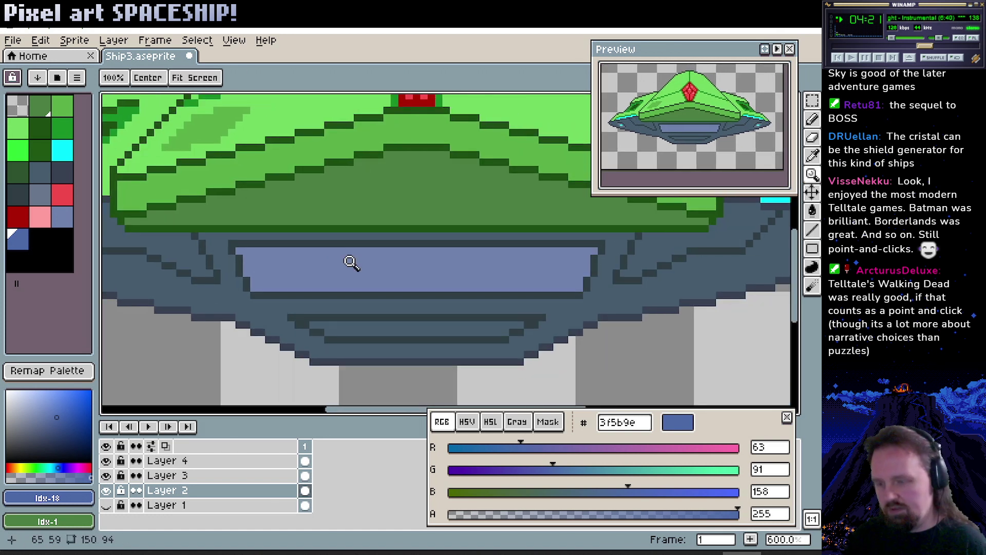
pyautogui.press('l')
pyautogui.moveTo(247, 257)
pyautogui.mouseDown()
pyautogui.moveTo(584, 258)
pyautogui.moveTo(246, 271)
pyautogui.moveTo(325, 288)
pyautogui.moveTo(583, 288)
pyautogui.mouseUp()
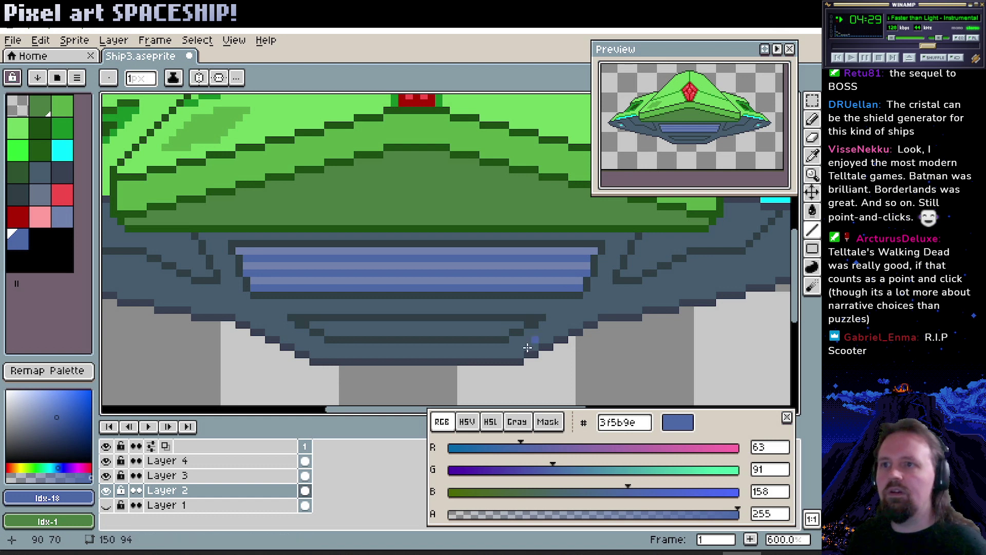
# Review the striped central panel against the rest of the ship and undo all of its horizontal lines.
pyautogui.moveTo(430, 328); pyautogui.dragTo(460, 347)
pyautogui.moveTo(424, 312)
pyautogui.mouseDown()
pyautogui.moveTo(428, 329)
pyautogui.moveTo(419, 314)
pyautogui.mouseUp()
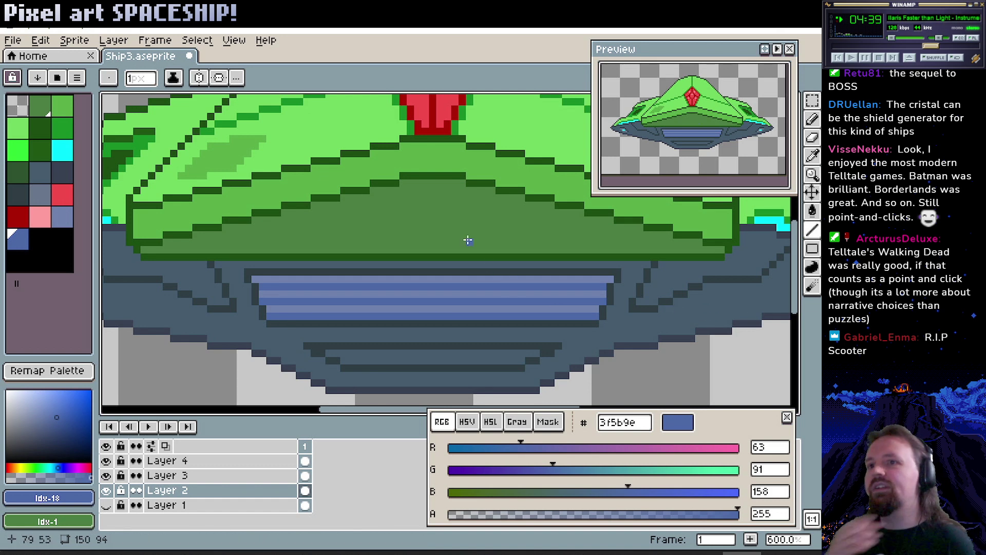
pyautogui.moveTo(468, 241); pyautogui.dragTo(484, 271)
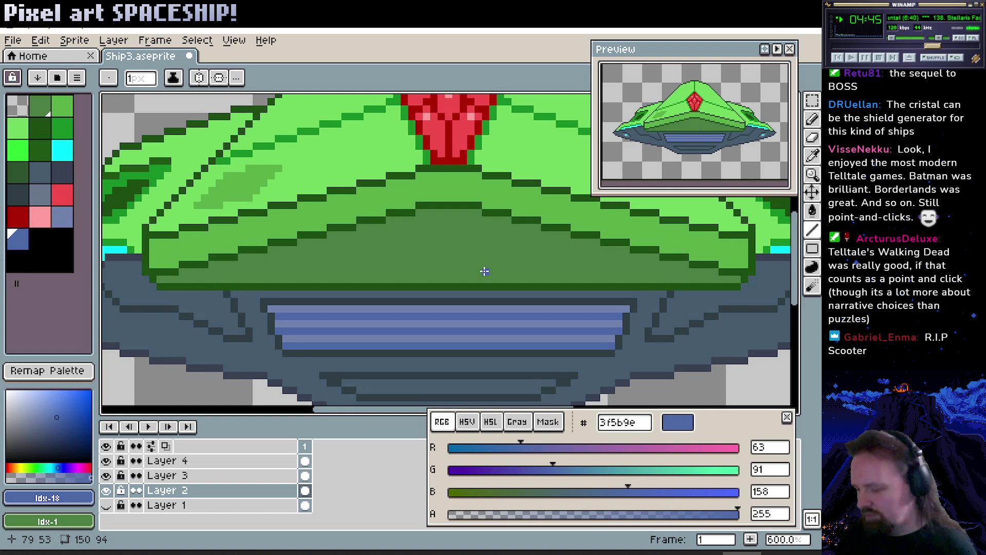
pyautogui.hotkey('ctrl', 'z')
pyautogui.hotkey('ctrl', 'z')
pyautogui.hotkey('ctrl', 'z')
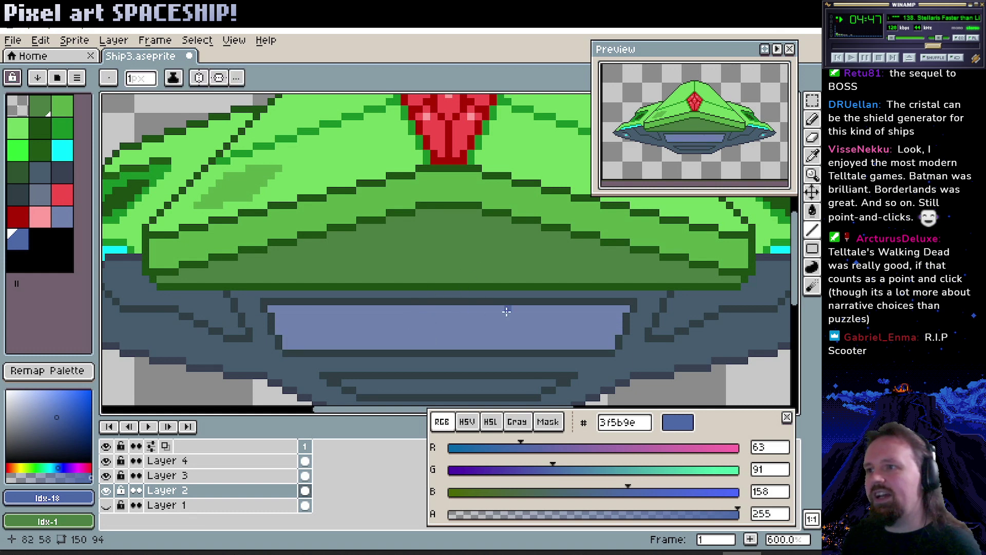
# Draw a vertical 3f5b9e line at the central panel's middle and a row of slanted lines across its left part.
pyautogui.moveTo(422, 326); pyautogui.dragTo(390, 333)
pyautogui.moveTo(469, 312); pyautogui.dragTo(464, 349)
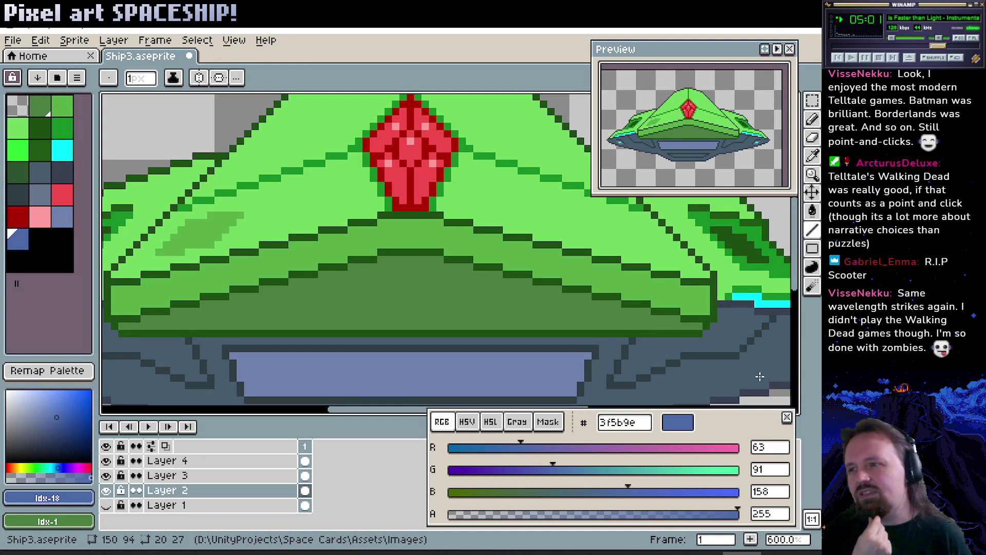
pyautogui.moveTo(381, 353)
pyautogui.mouseDown()
pyautogui.moveTo(386, 294)
pyautogui.moveTo(410, 334)
pyautogui.mouseUp()
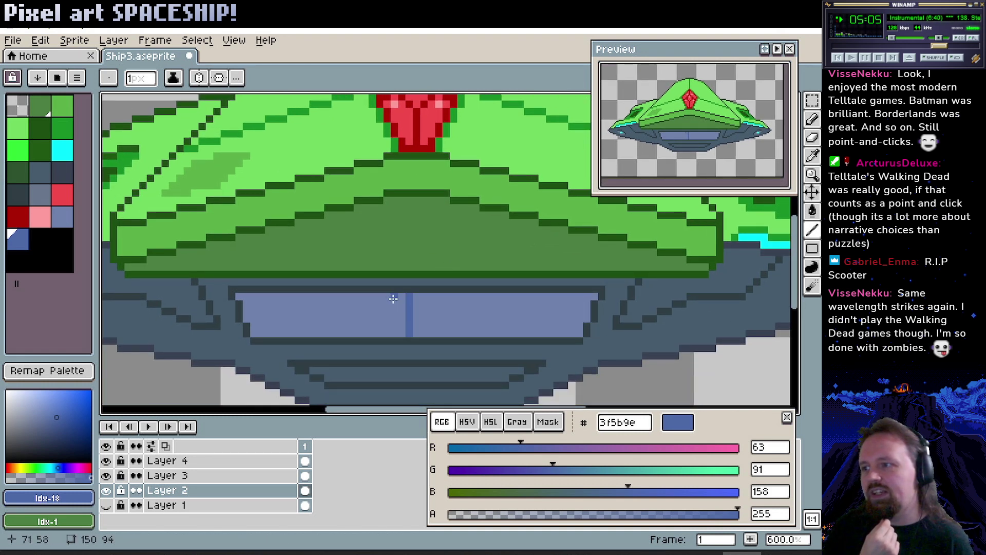
pyautogui.moveTo(255, 298); pyautogui.dragTo(267, 330)
pyautogui.moveTo(263, 294)
pyautogui.mouseDown()
pyautogui.moveTo(295, 329)
pyautogui.moveTo(285, 333)
pyautogui.moveTo(290, 297)
pyautogui.moveTo(299, 332)
pyautogui.mouseUp()
pyautogui.moveTo(309, 297); pyautogui.dragTo(321, 334)
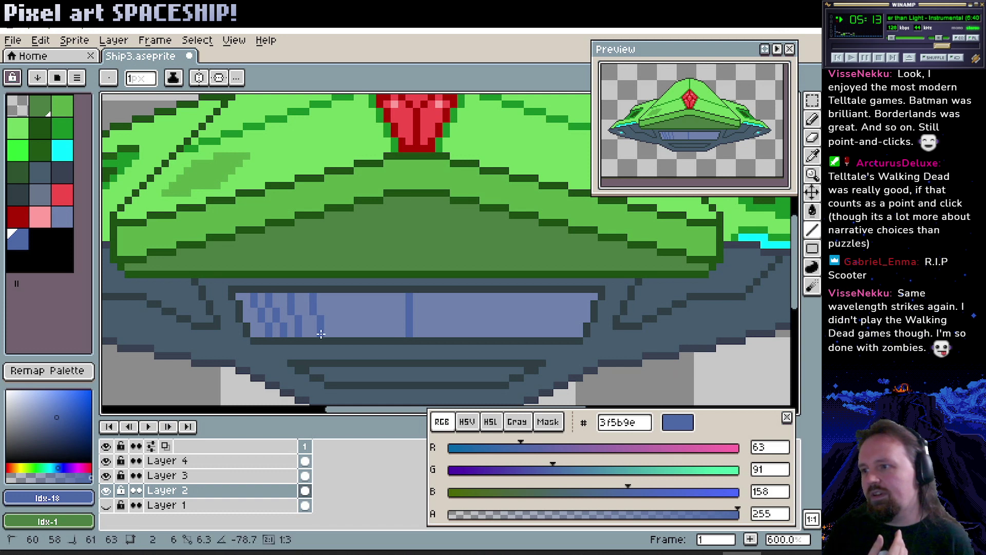
pyautogui.moveTo(331, 299); pyautogui.dragTo(343, 335)
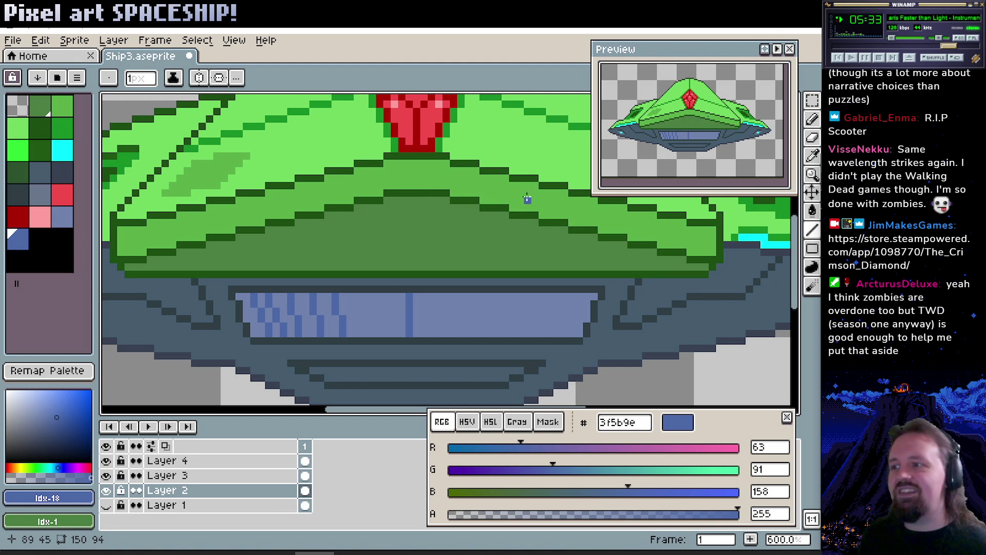
# Continue the line pattern up to the central panel's middle, sample 6275a3 beside it, and undo all the lines.
pyautogui.moveTo(358, 331); pyautogui.dragTo(370, 296)
pyautogui.moveTo(389, 329)
pyautogui.mouseDown()
pyautogui.moveTo(389, 299)
pyautogui.moveTo(404, 294)
pyautogui.moveTo(411, 337)
pyautogui.mouseUp()
pyautogui.keyDown('alt'); pyautogui.click(421, 306); pyautogui.keyUp('alt')
pyautogui.moveTo(495, 333); pyautogui.dragTo(525, 339)
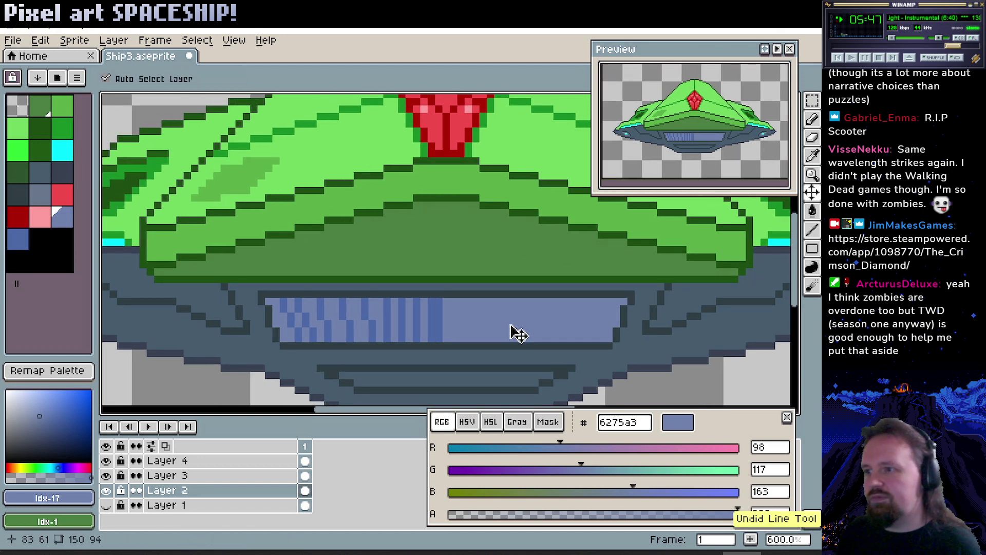
pyautogui.hotkey('ctrl', 'z')
pyautogui.hotkey('ctrl', 'y')
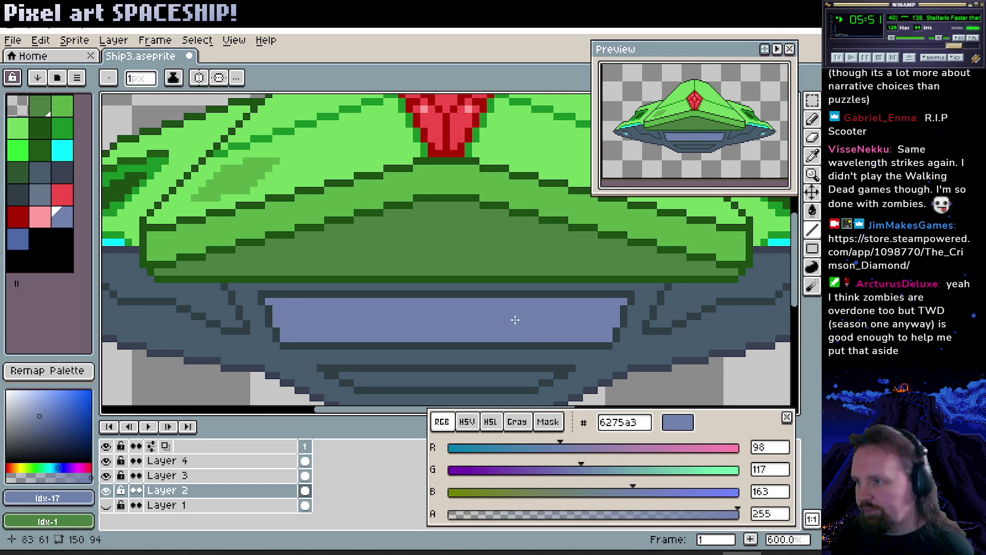
# Fill both angled side panels and the small lower panel of the grey hull with 6275a3 and check the whole ship.
pyautogui.press('g')
pyautogui.click(228, 290)
pyautogui.click(440, 379)
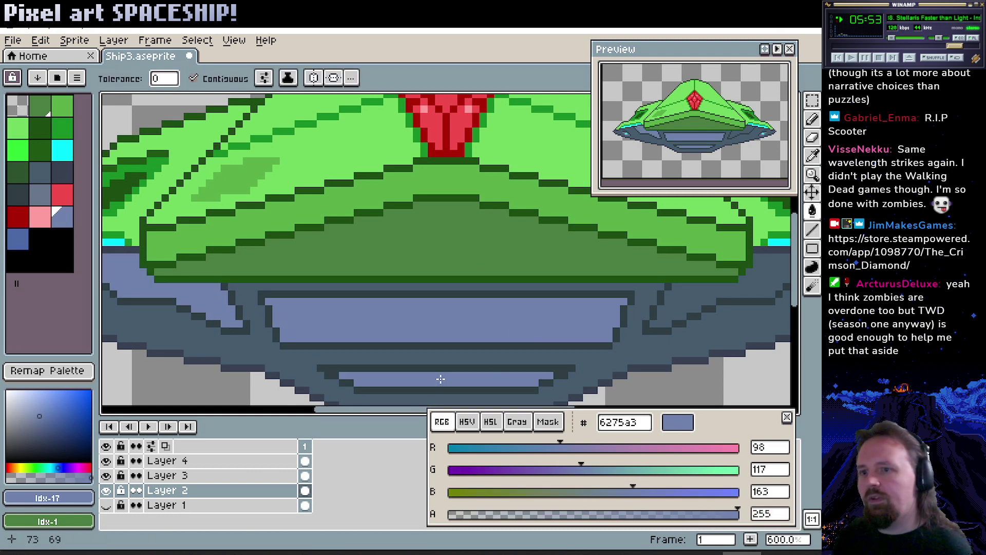
pyautogui.press('z')
pyautogui.scroll(-3, 445, 345)
pyautogui.scroll(1, 424, 325)
pyautogui.scroll(-2, 424, 325)
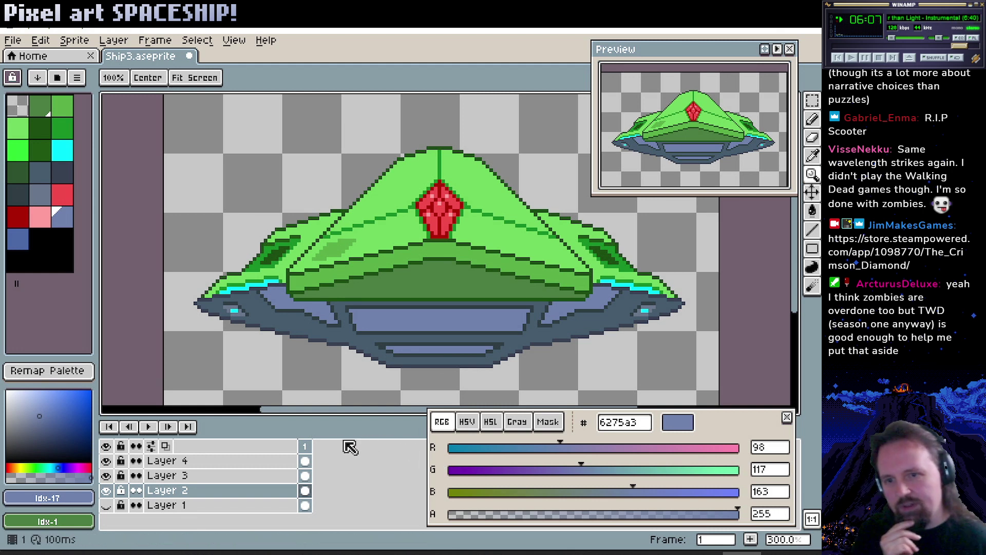
# Darken the hull panels' palette entry to 4f5f82 by lowering its HSV value to 51.
pyautogui.click(470, 422)
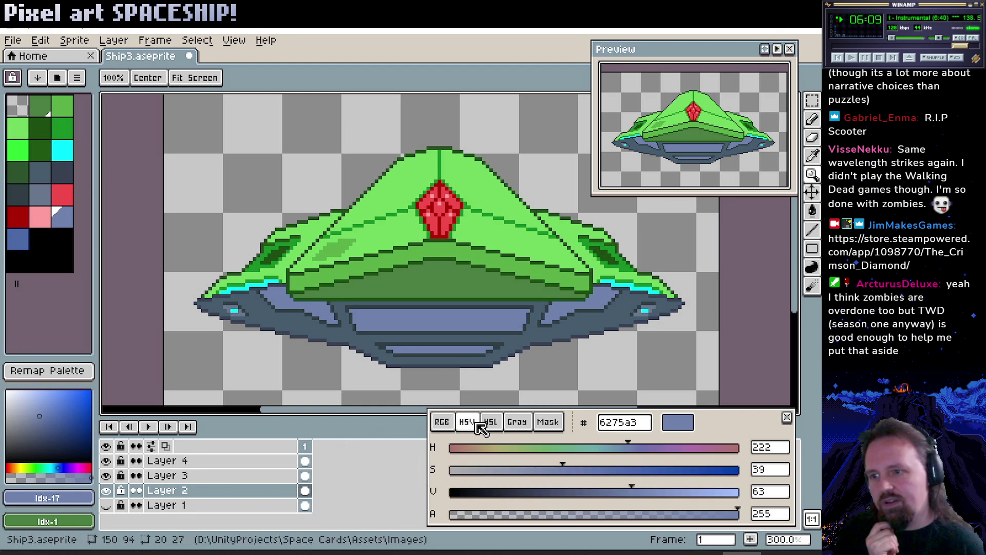
pyautogui.moveTo(632, 497); pyautogui.dragTo(605, 498)
pyautogui.moveTo(445, 276); pyautogui.dragTo(418, 270)
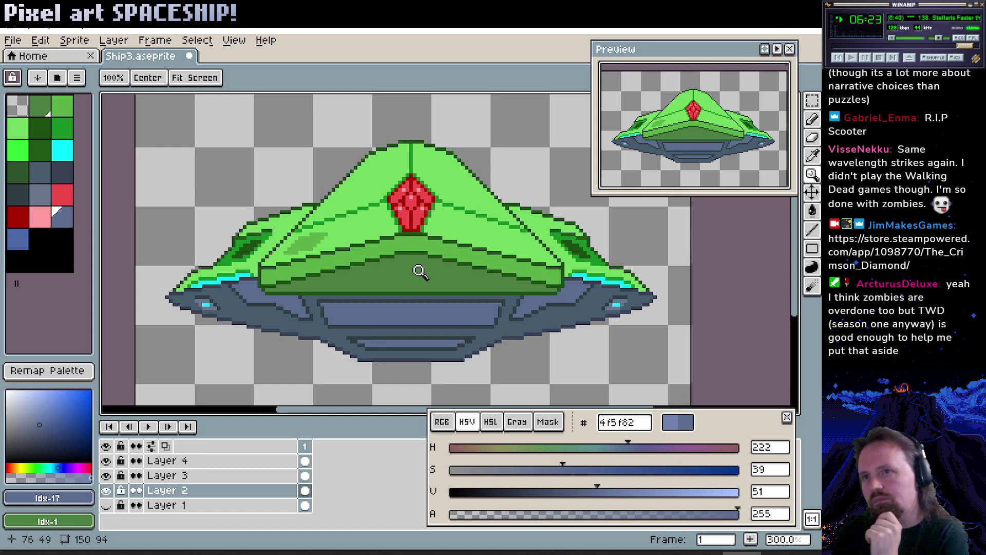
# Sample the green 4da73d from the canopy reflection and examine the darker panels up close and at reduced scale.
pyautogui.scroll(3, 349, 246)
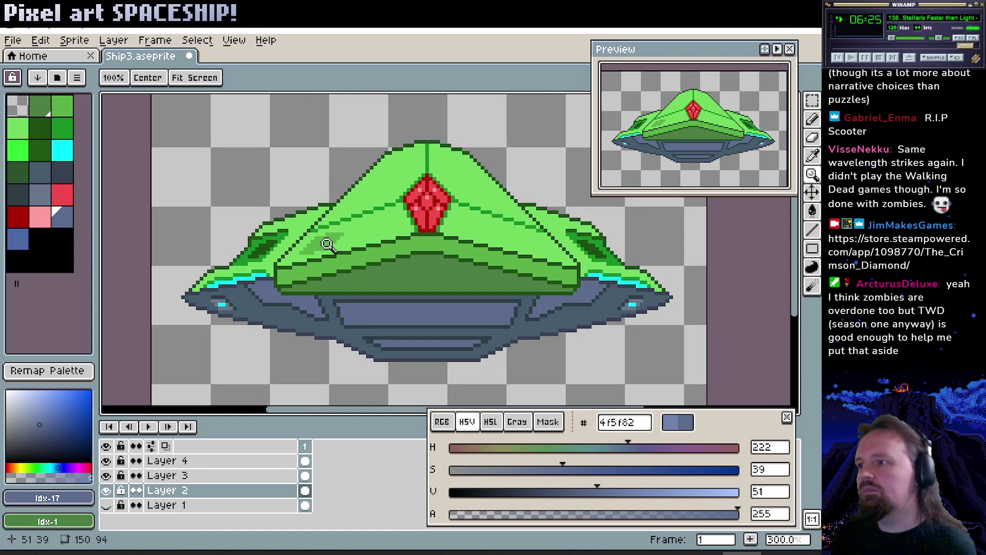
pyautogui.press('b')
pyautogui.keyDown('alt'); pyautogui.click(339, 215); pyautogui.keyUp('alt')
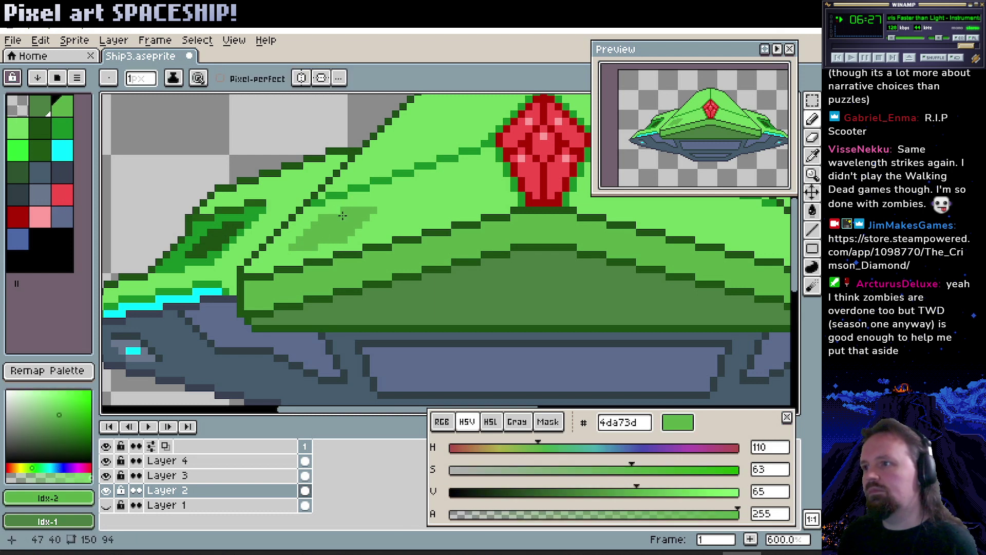
pyautogui.moveTo(339, 216); pyautogui.dragTo(328, 287)
pyautogui.hscroll(3, 411, 303)
pyautogui.scroll(-1, 410, 303)
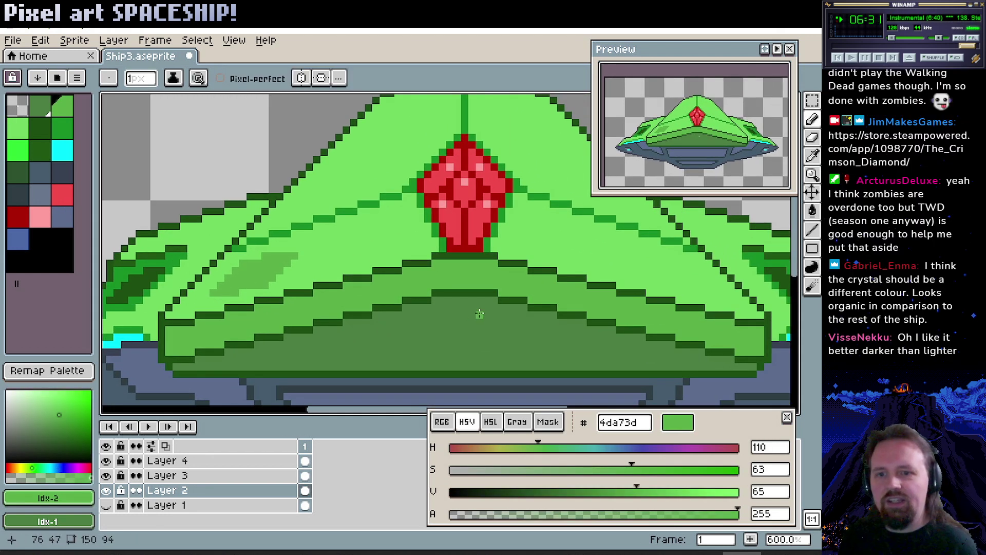
pyautogui.press('z')
pyautogui.scroll(-3, 475, 298)
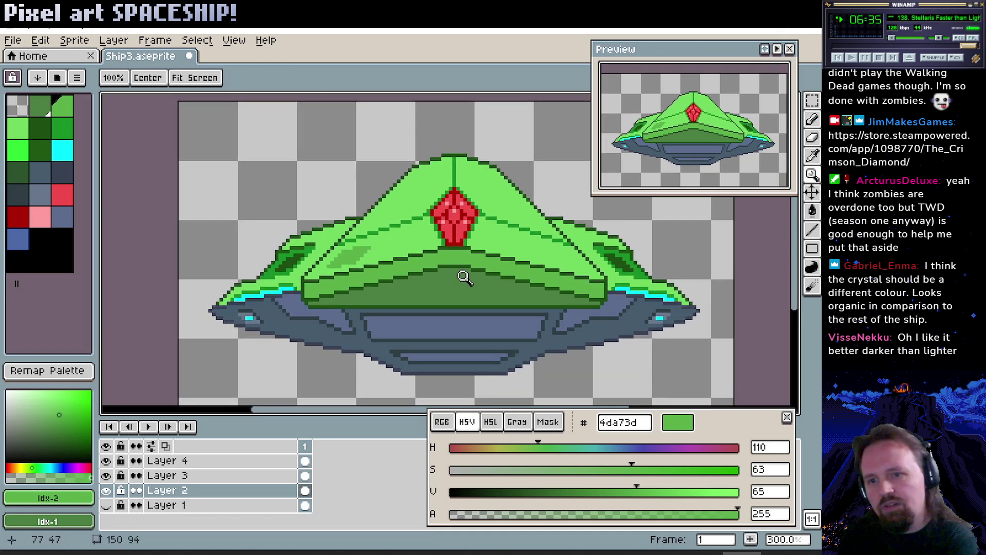
# Recolour the gem's dark red palette entry to 0278a3 and its main red entry to 4065f2.
pyautogui.click(18, 216)
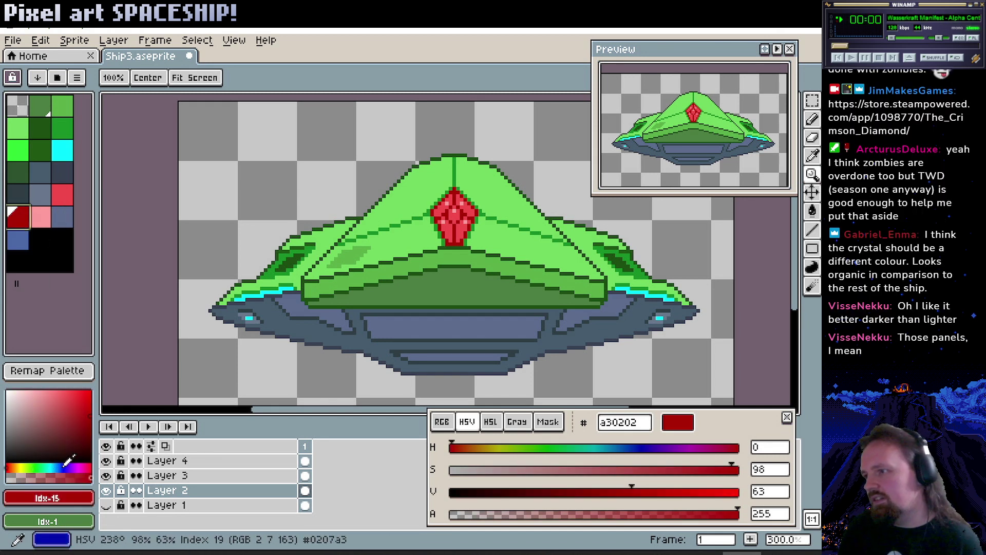
pyautogui.click(41, 468)
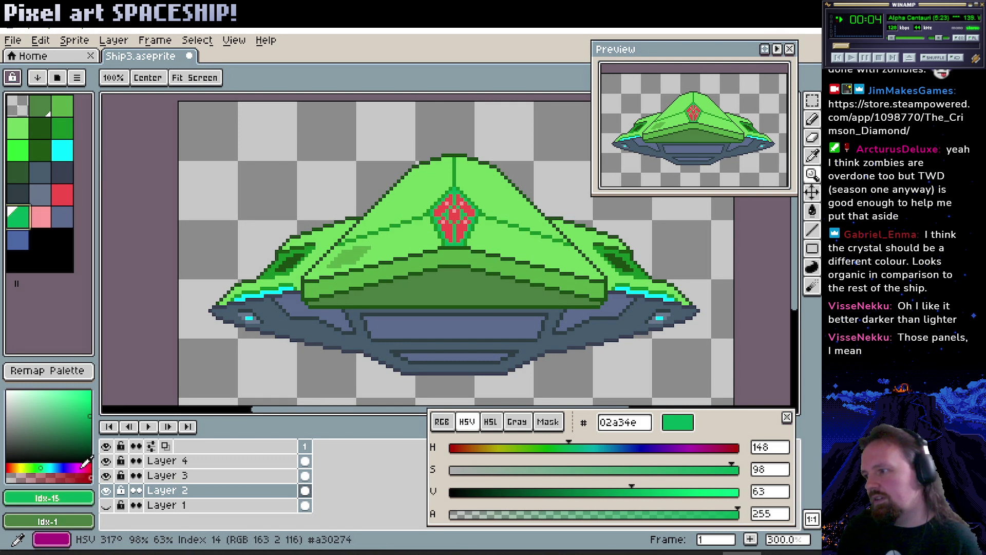
pyautogui.click(51, 468)
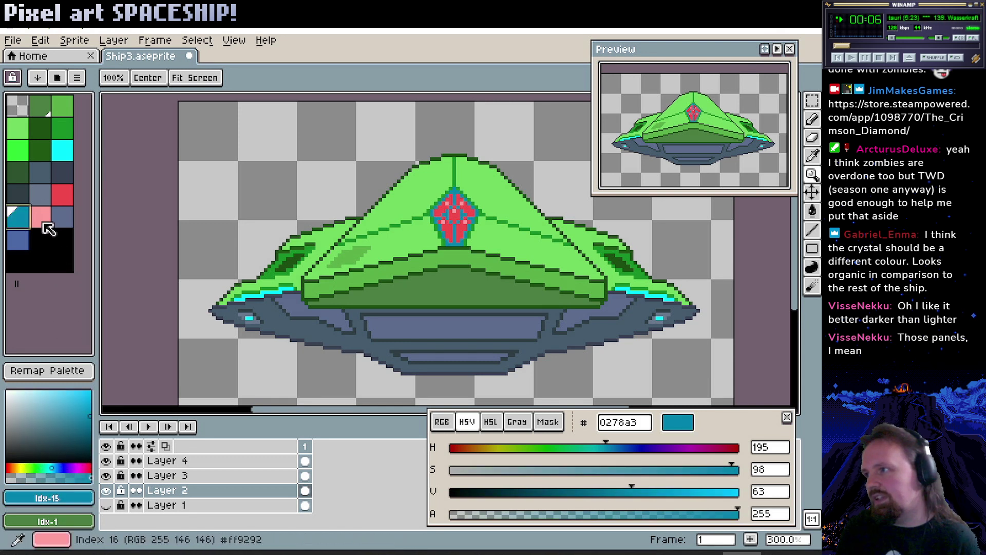
pyautogui.click(62, 195)
pyautogui.click(61, 466)
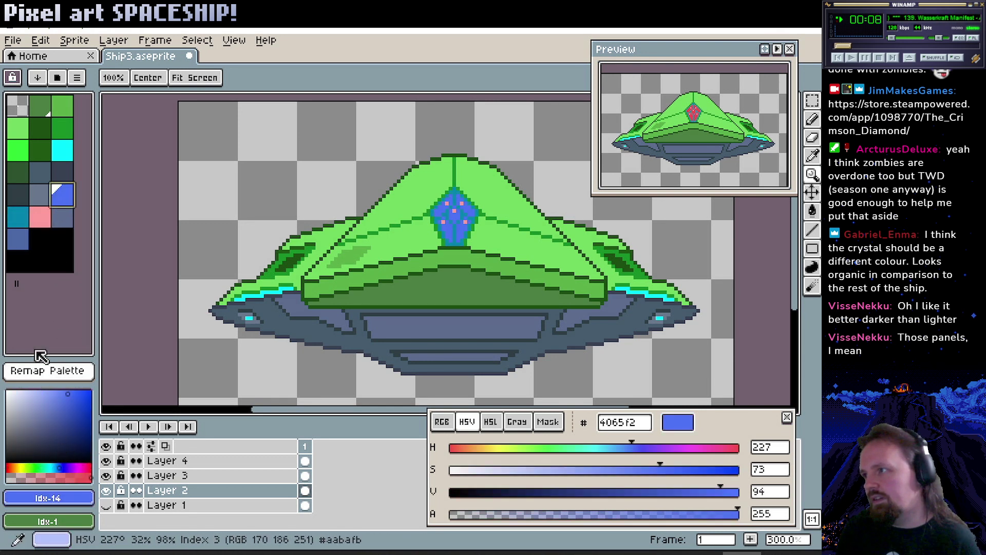
# Recolour the gem's pink highlight palette entry to the blue 4974b9.
pyautogui.click(40, 217)
pyautogui.click(58, 467)
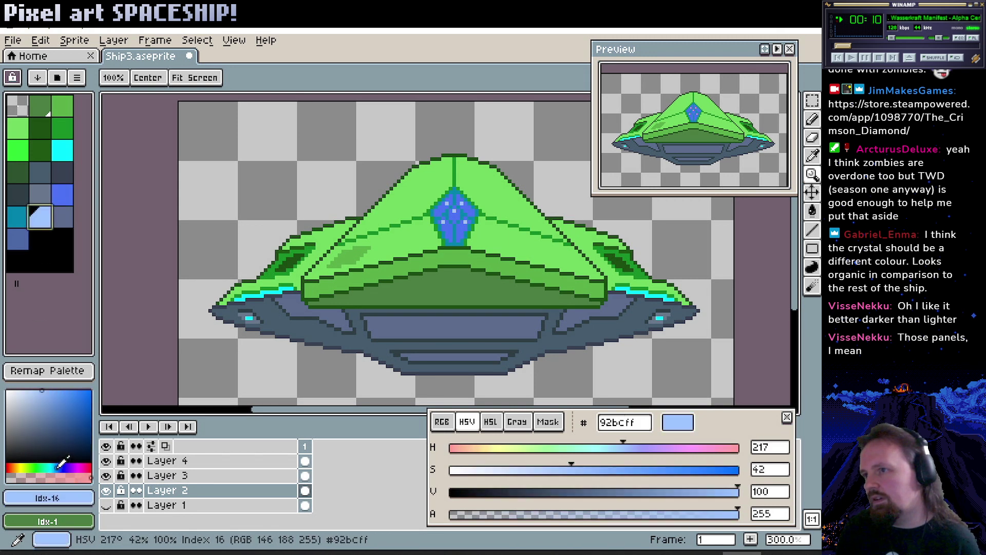
pyautogui.click(57, 417)
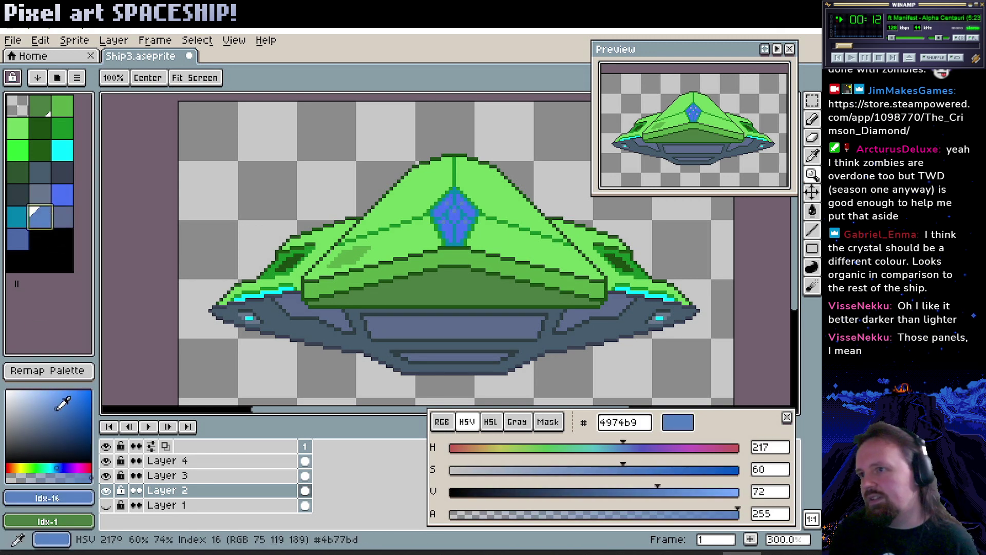
# Undo the gem highlight's recolour and darken the gem's outline palette entry to 004a65.
pyautogui.hotkey('ctrl', 'z')
pyautogui.click(18, 216)
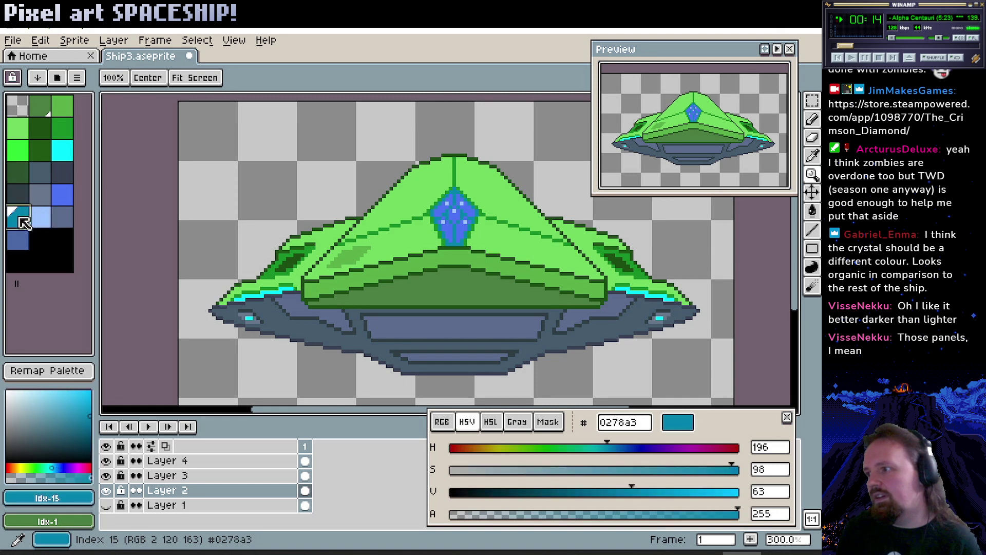
pyautogui.moveTo(71, 408); pyautogui.dragTo(91, 432)
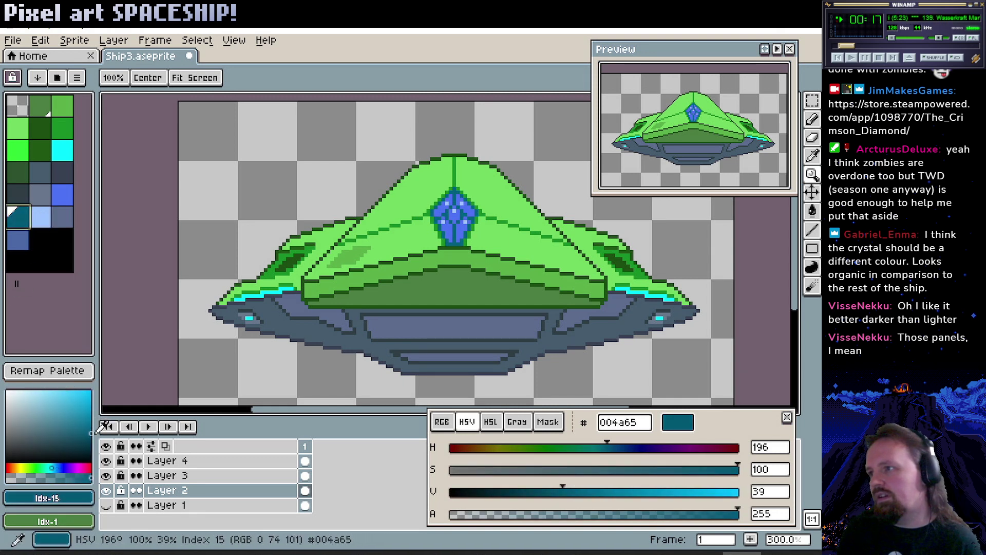
# Recolour the gem's main blue palette entry to the cyan-blue 299ad7.
pyautogui.click(62, 195)
pyautogui.click(53, 468)
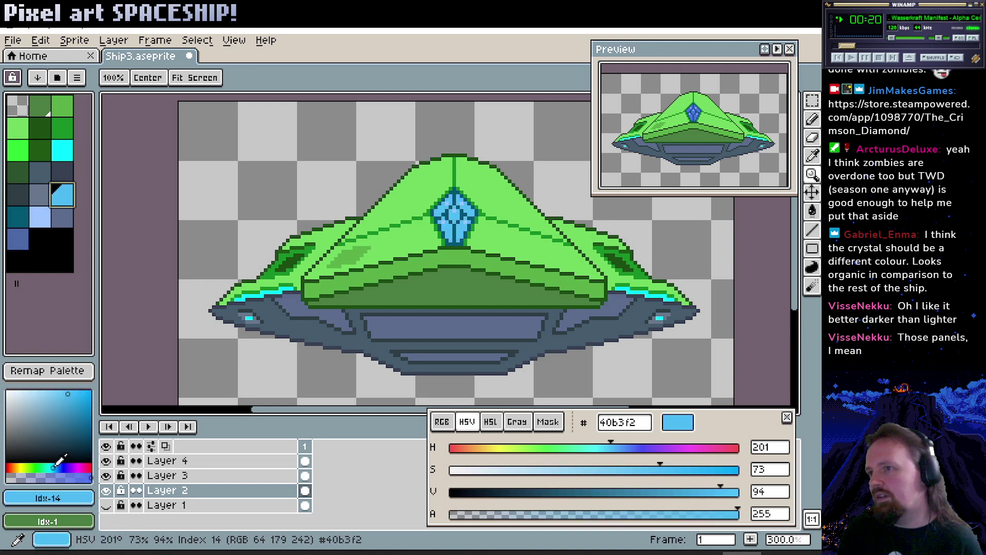
pyautogui.click(74, 402)
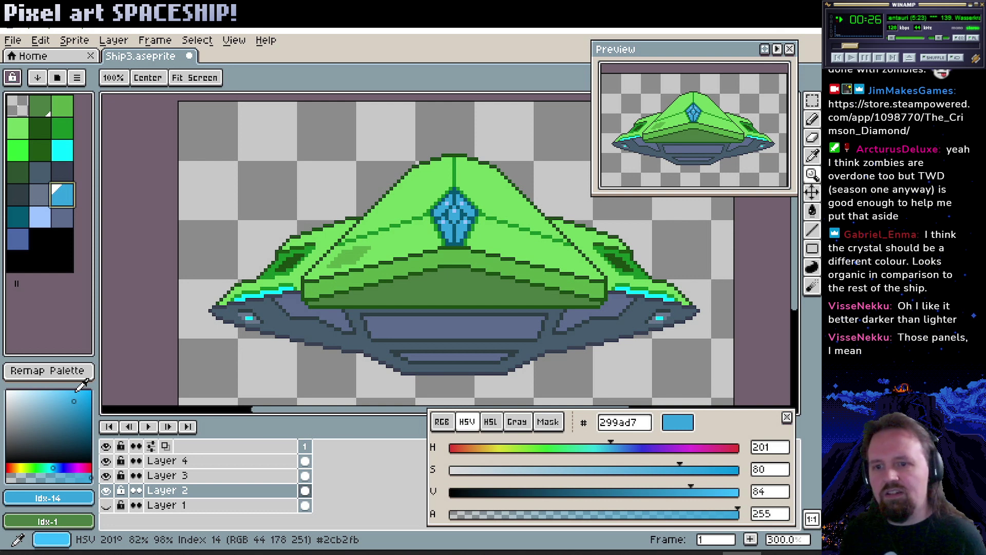
# Undo the gem's blue palette recolours and the hull panels' palette colour change.
pyautogui.hotkey('ctrl', 'z')
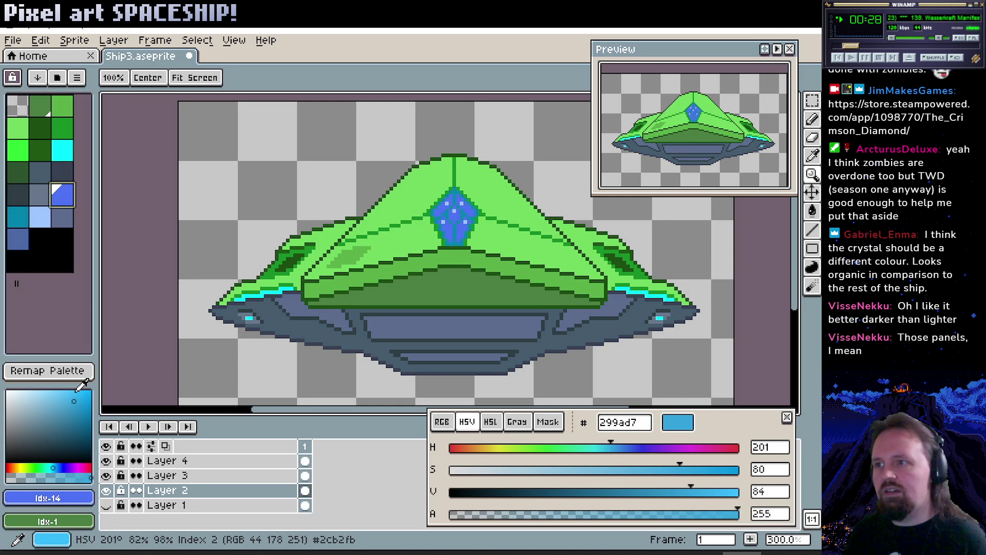
pyautogui.hotkey('ctrl', 'z')
pyautogui.hotkey('ctrl', 'z')
pyautogui.hotkey('ctrl', 'z')
pyautogui.hotkey('ctrl', 'z')
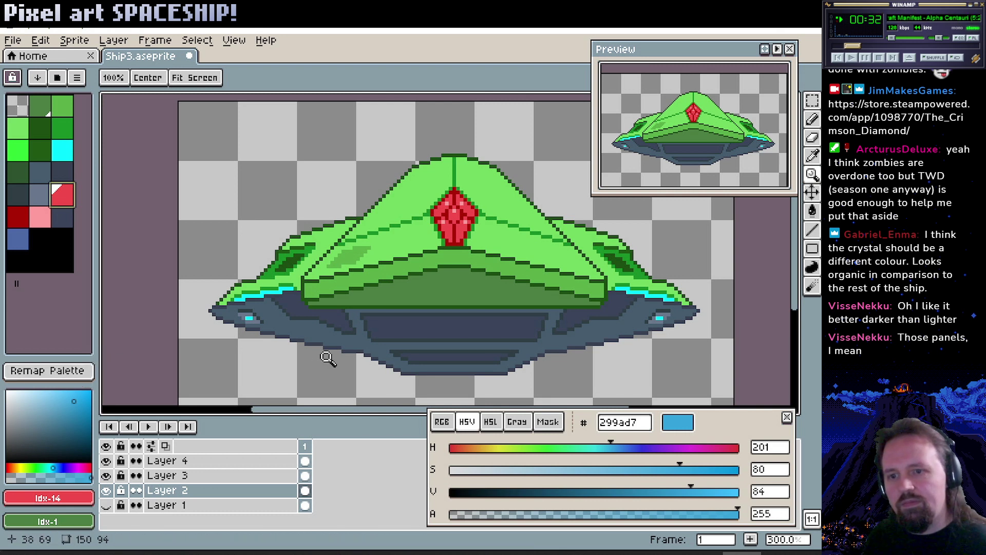
# With the Pencil tool active, sample the hull panel colour 2f384d and the surrounding hull colour 394f61.
pyautogui.scroll(1, 563, 271)
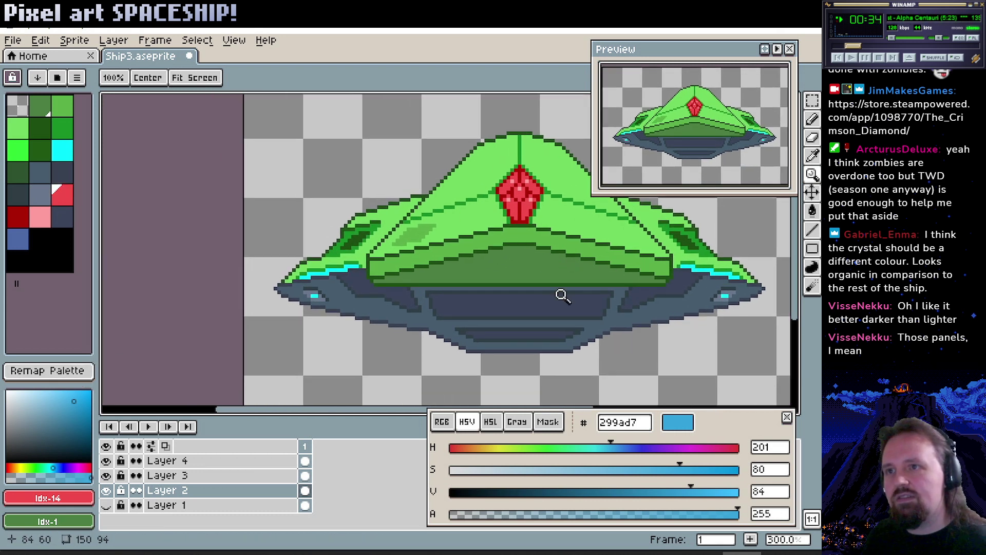
pyautogui.scroll(-1, 472, 303)
pyautogui.press('b')
pyautogui.keyDown('alt'); pyautogui.click(469, 302); pyautogui.keyUp('alt')
pyautogui.click(571, 347)
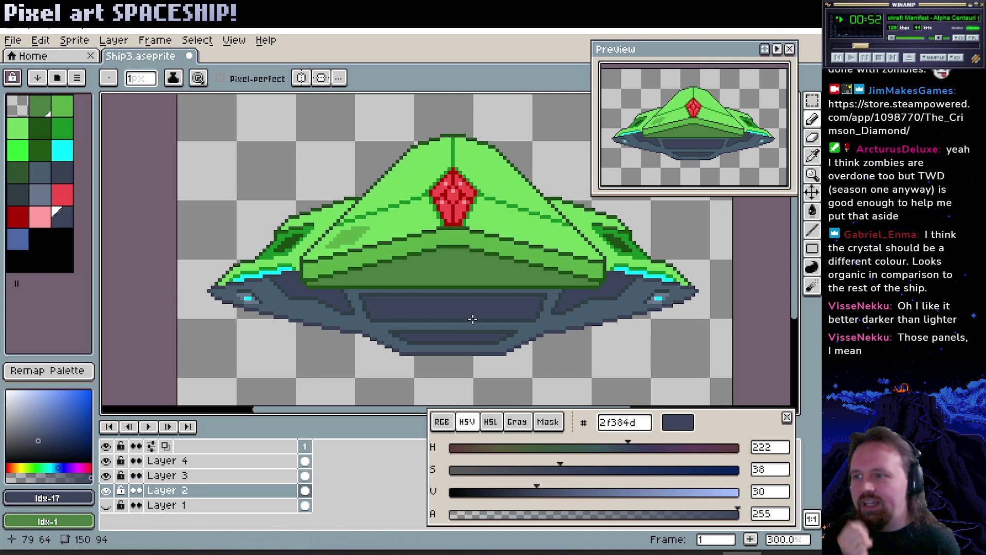
pyautogui.keyDown('alt'); pyautogui.click(313, 312); pyautogui.keyUp('alt')
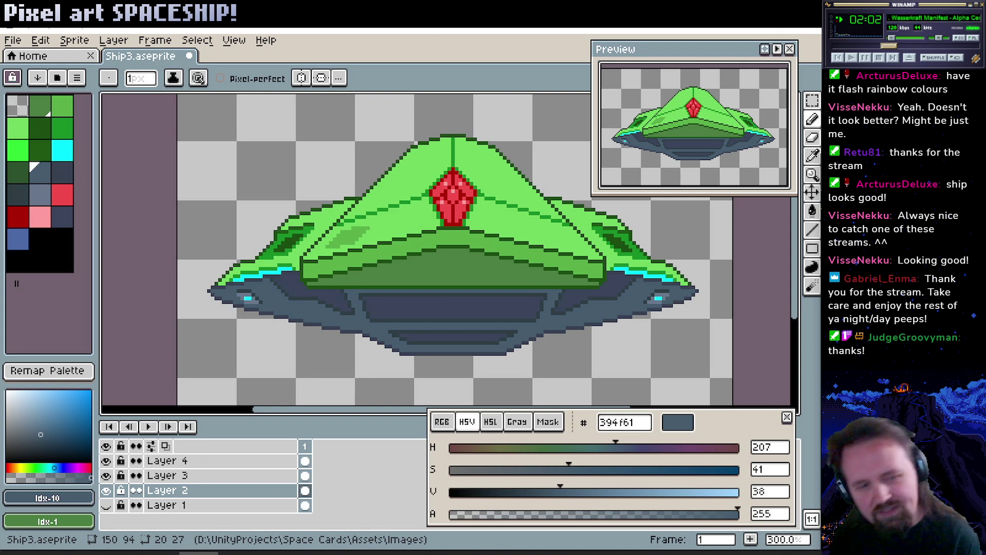
pyautogui.hotkey('ctrl', 'shift', 's')
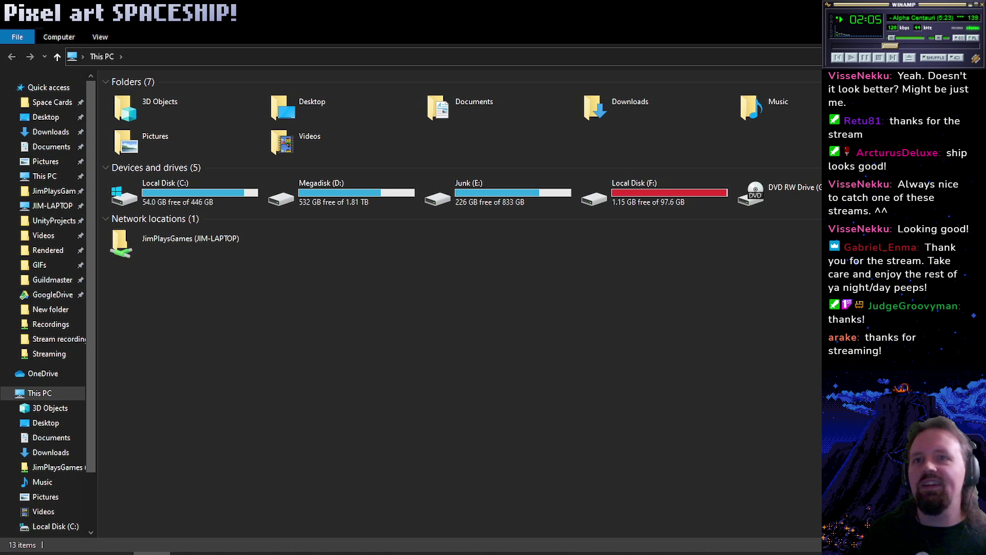
pyautogui.press('Escape')
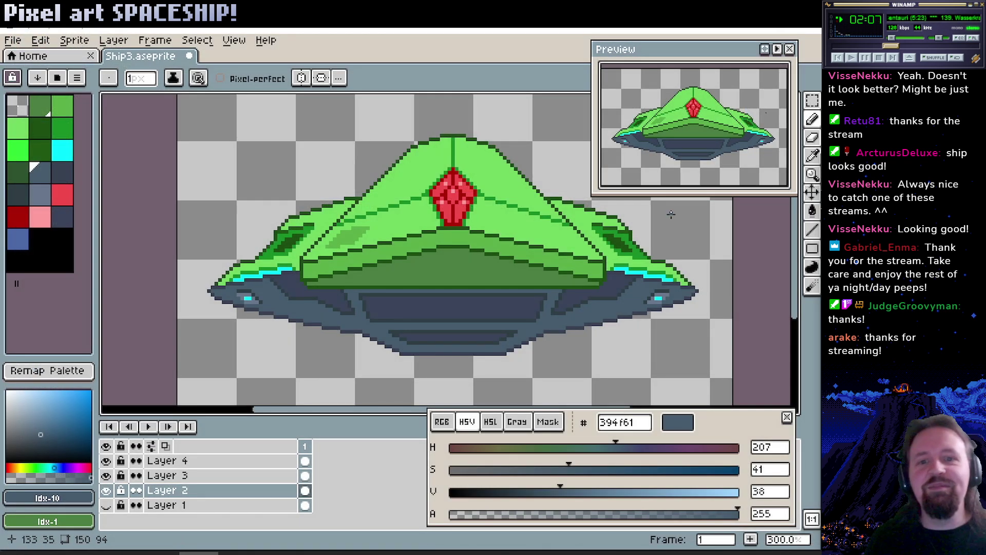